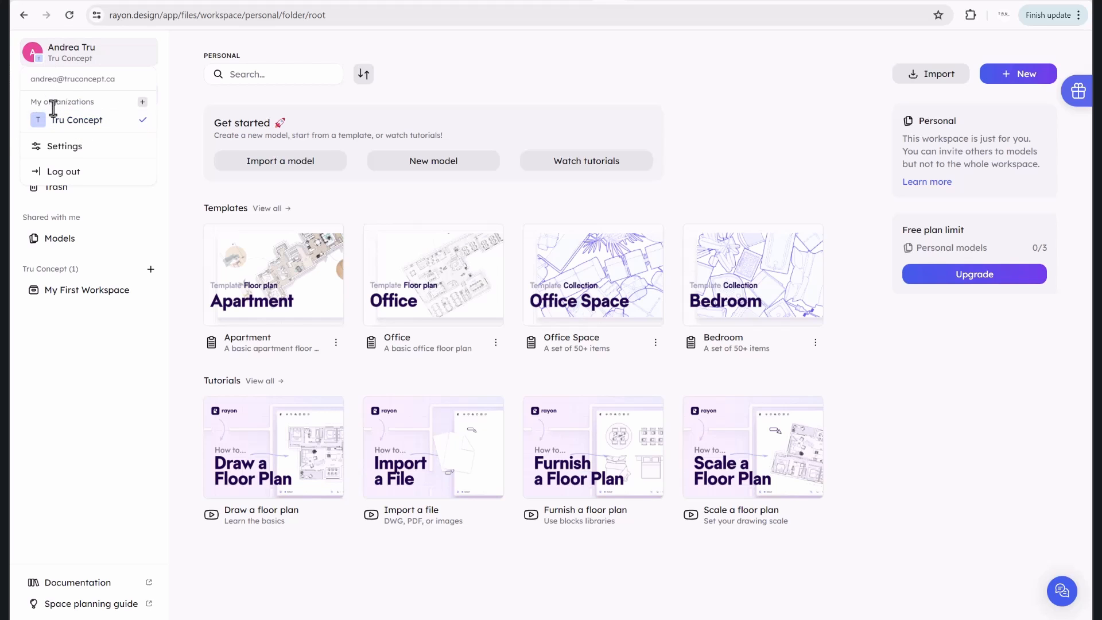
# Open the new organization form, view its company size options, and close the form without creating anything.
pyautogui.click(142, 102)
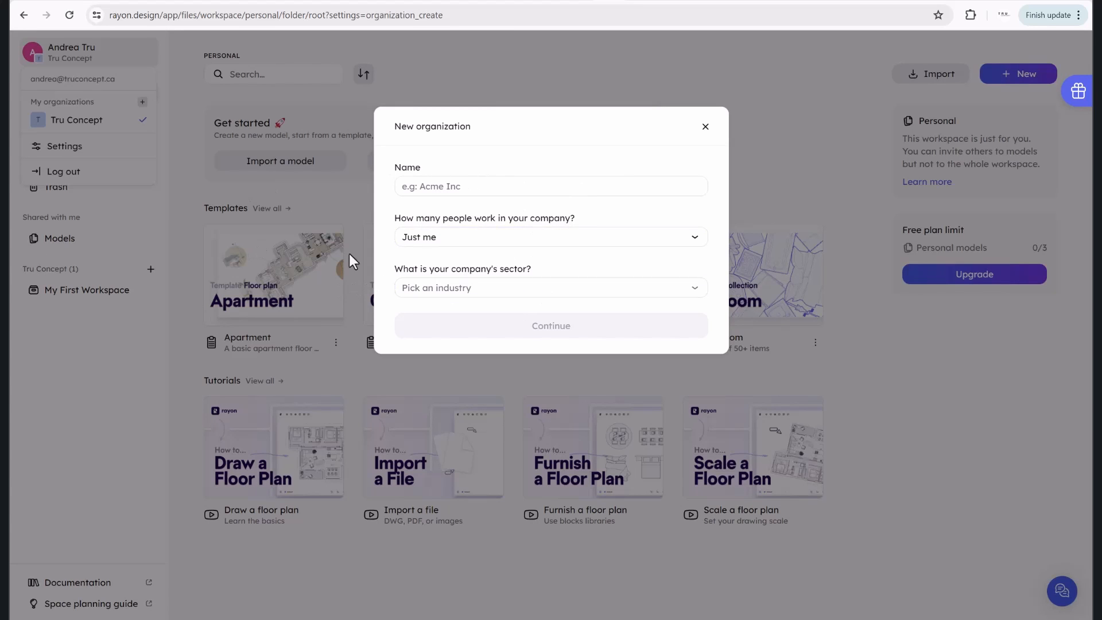
pyautogui.click(615, 237)
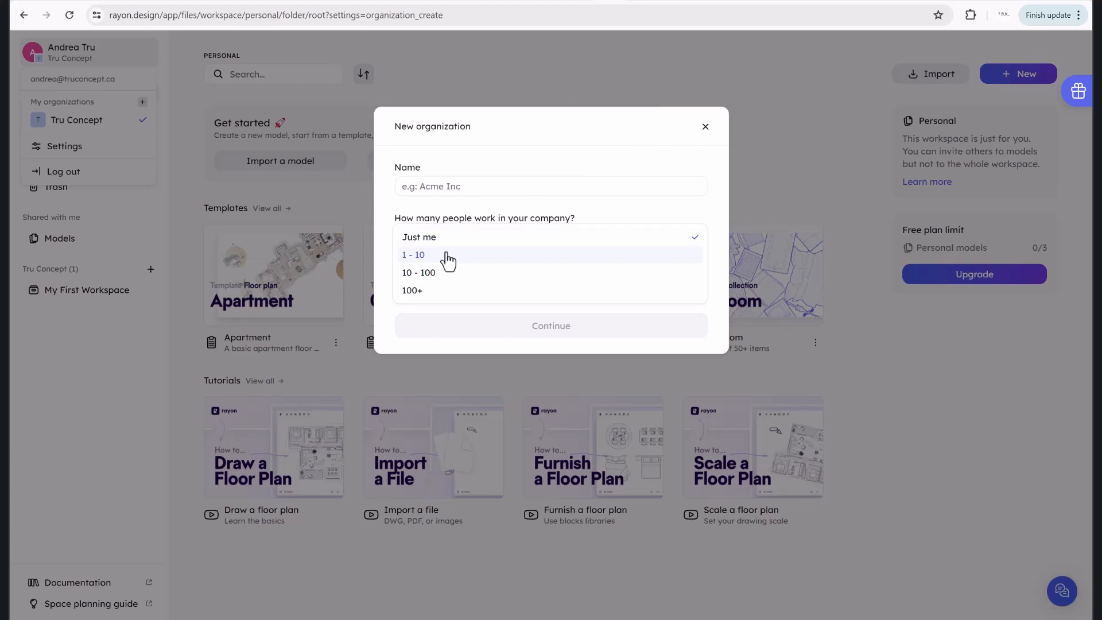
pyautogui.click(700, 127)
pyautogui.click(706, 127)
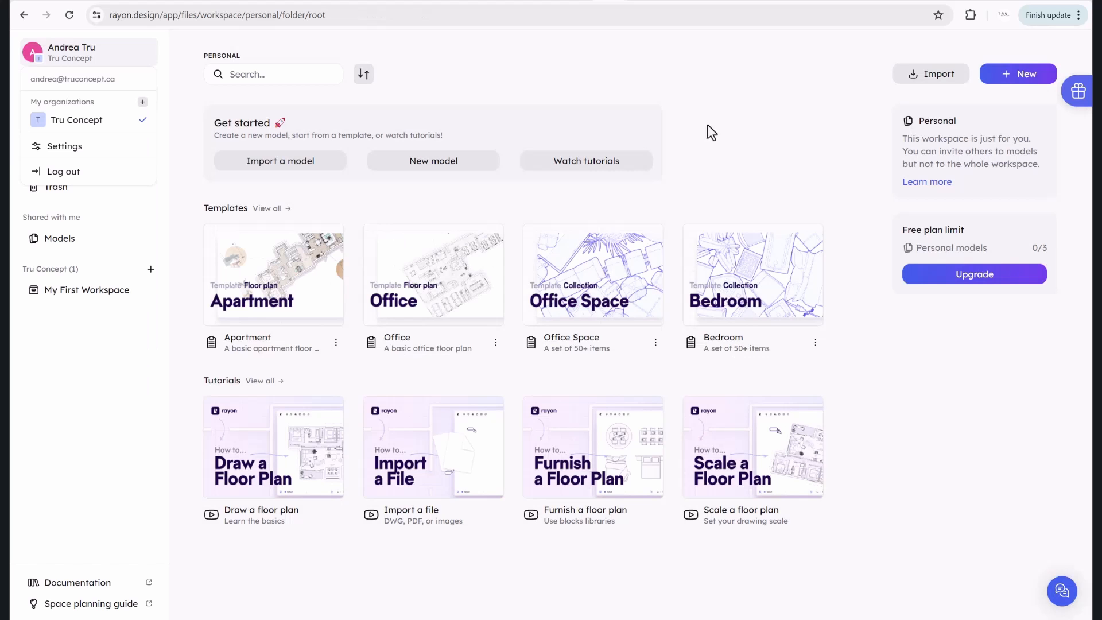
# Change the profile avatar to the light blue one in the account settings and return to the personal files.
pyautogui.click(77, 150)
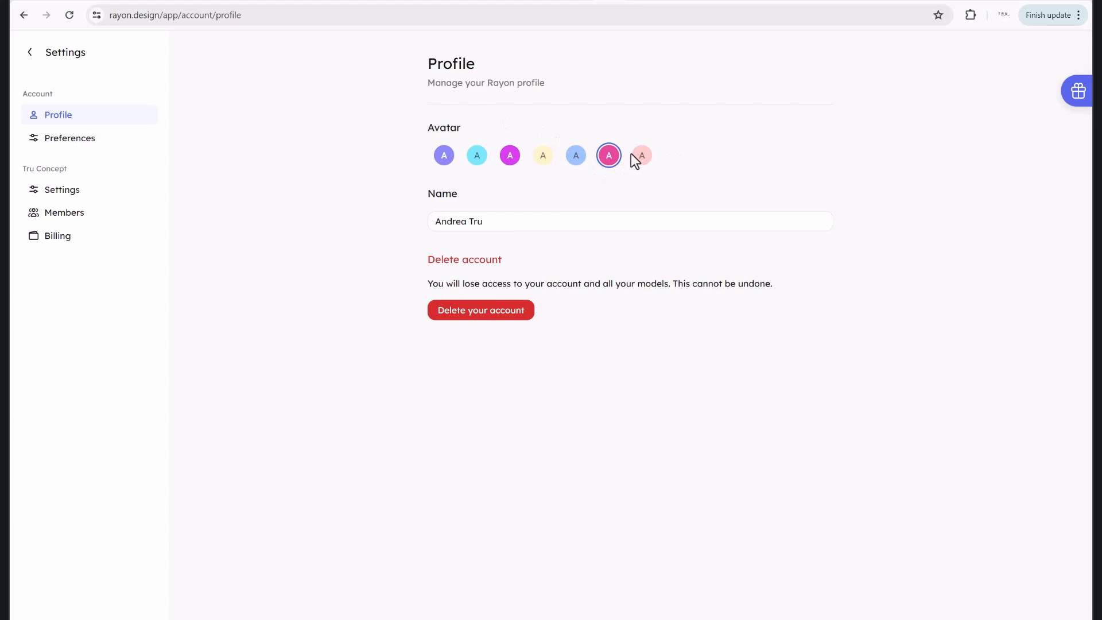
pyautogui.click(575, 160)
pyautogui.click(29, 53)
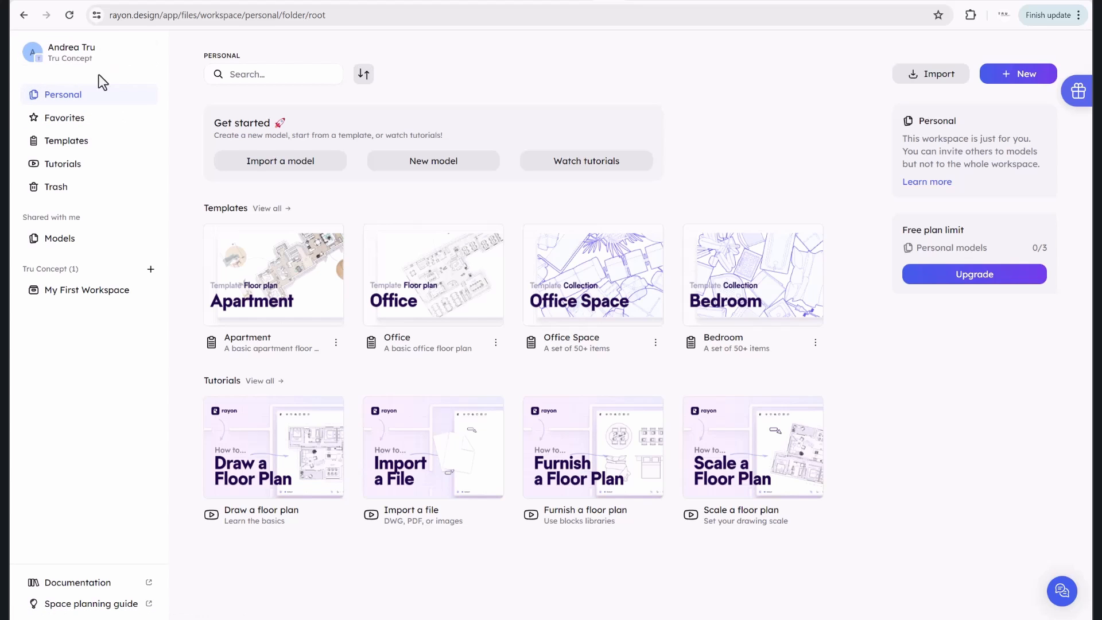
# Review the profile settings page and the account options, ending back at the personal files.
pyautogui.click(97, 57)
pyautogui.click(79, 147)
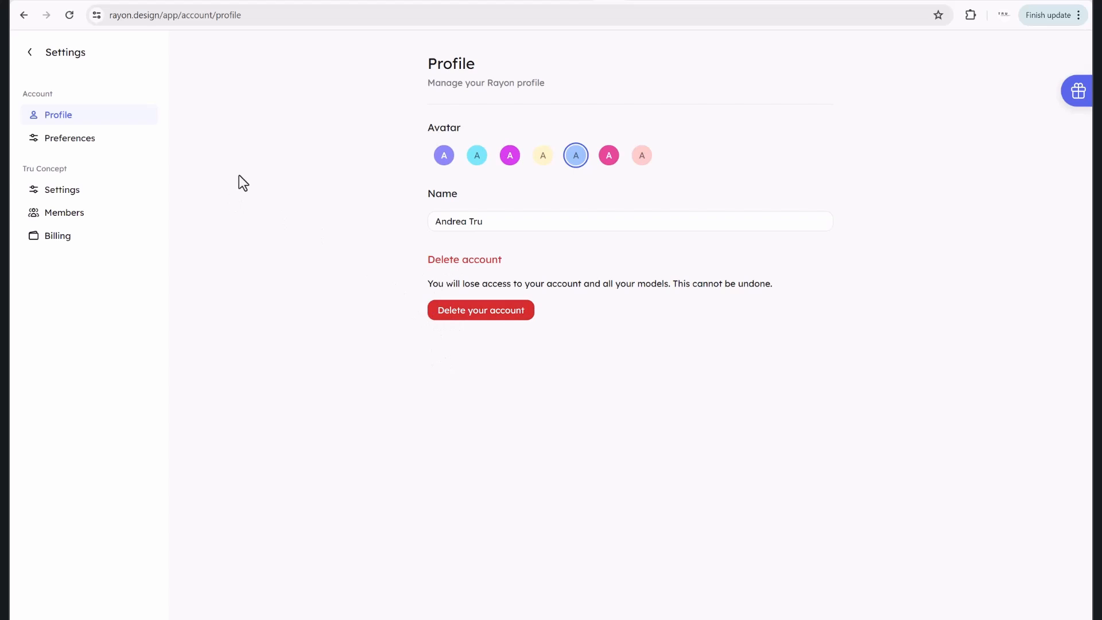
pyautogui.click(30, 51)
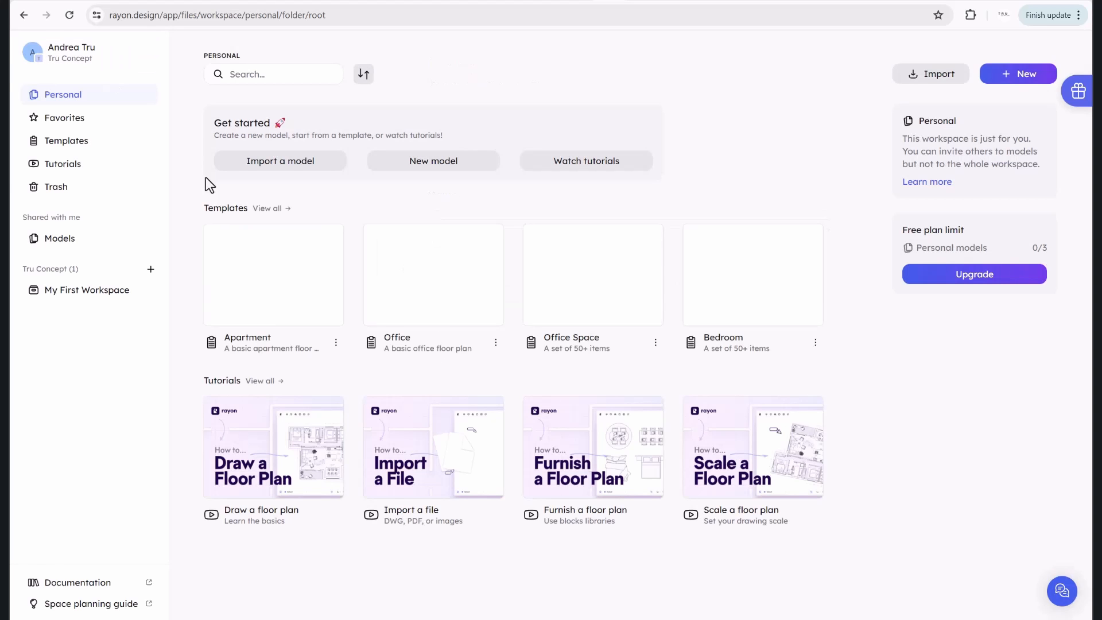
pyautogui.click(59, 61)
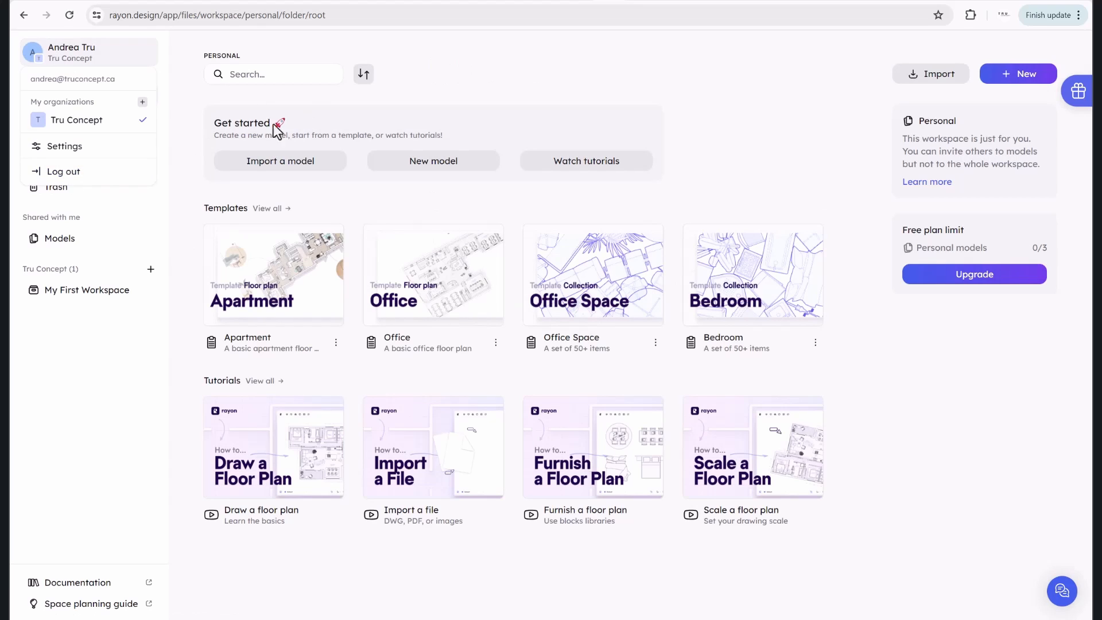
pyautogui.click(178, 95)
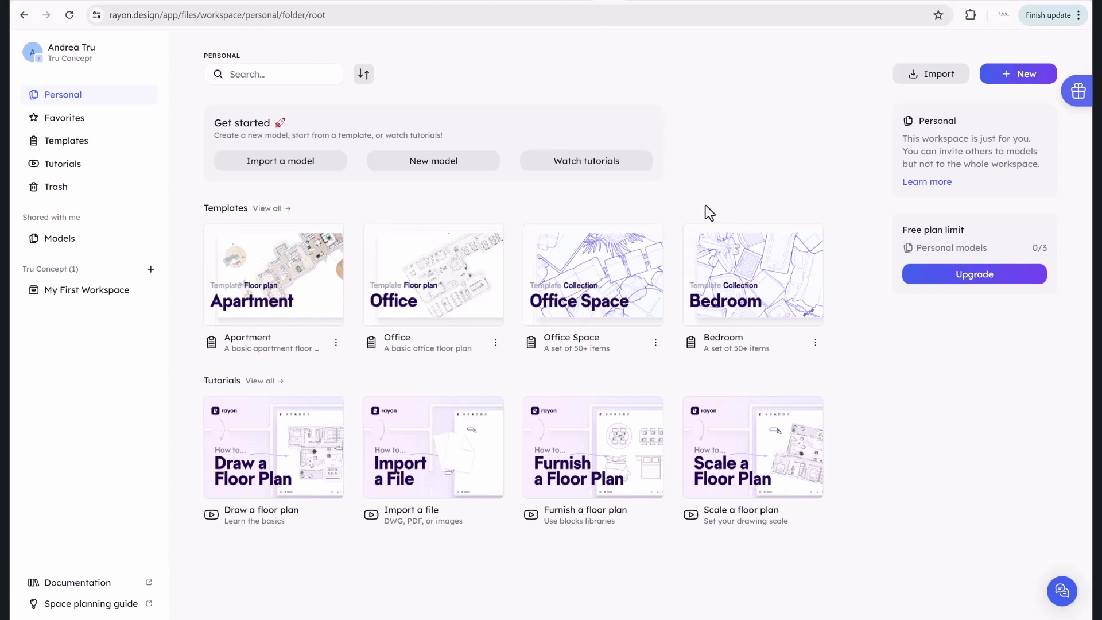
# Create a personal model from the Apartment template.
pyautogui.click(94, 56)
pyautogui.click(336, 344)
pyautogui.click(726, 127)
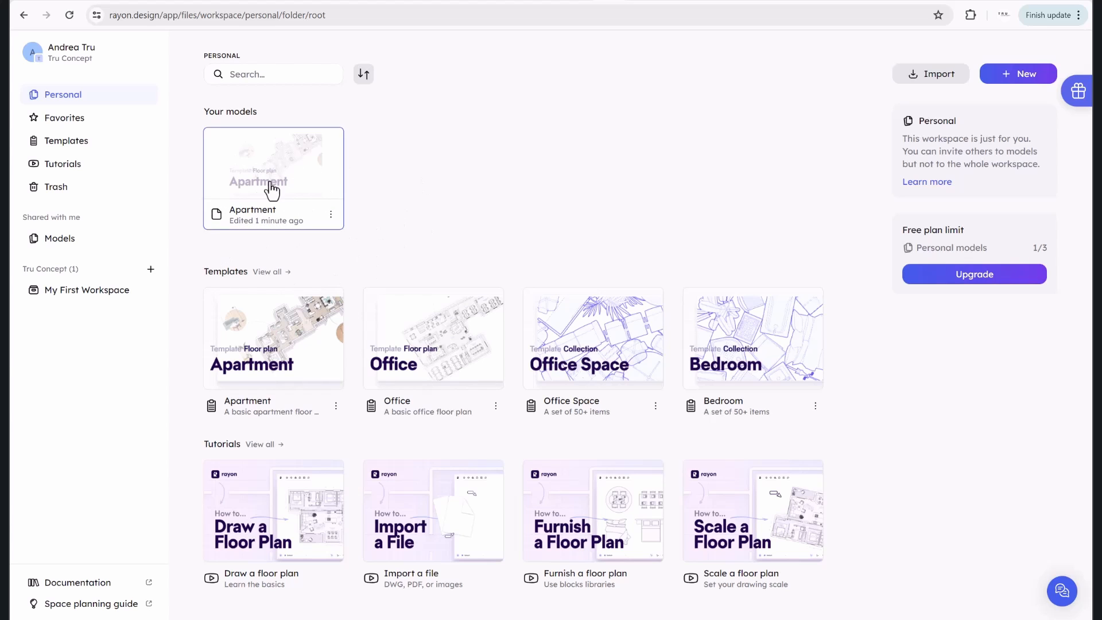
# Delete the Apartment model from the personal models and confirm moving it to the trash.
pyautogui.click(331, 217)
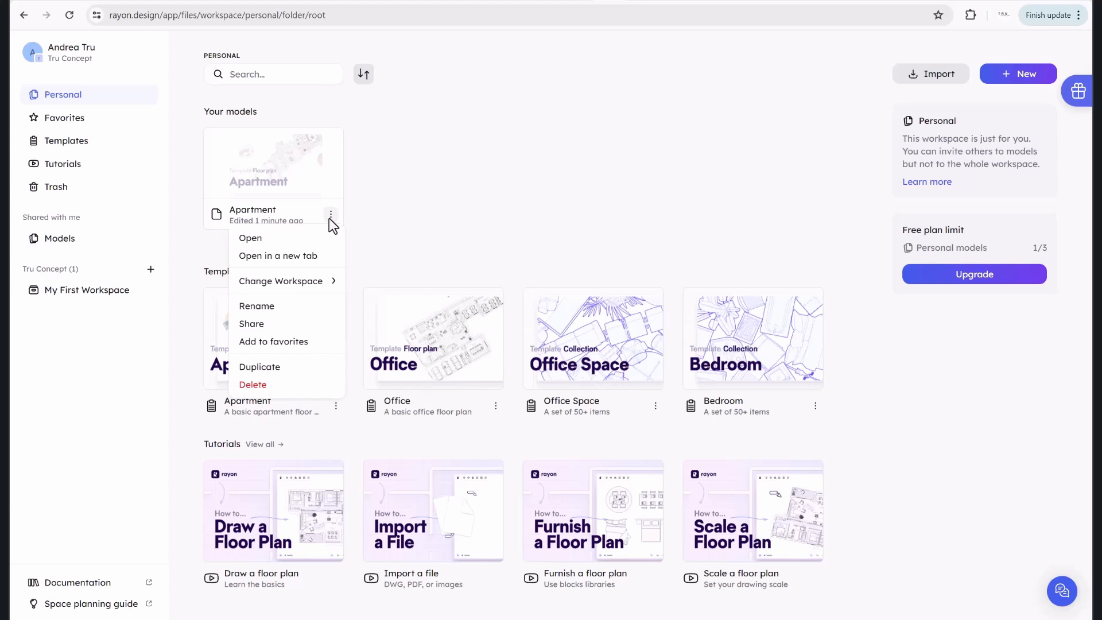
pyautogui.click(269, 387)
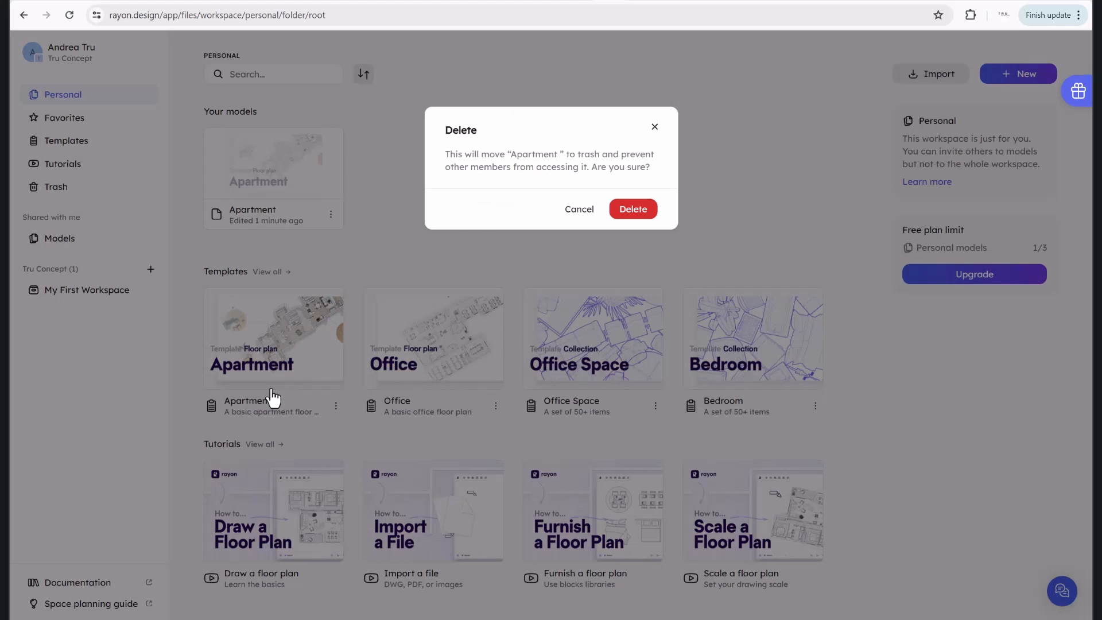
pyautogui.click(633, 210)
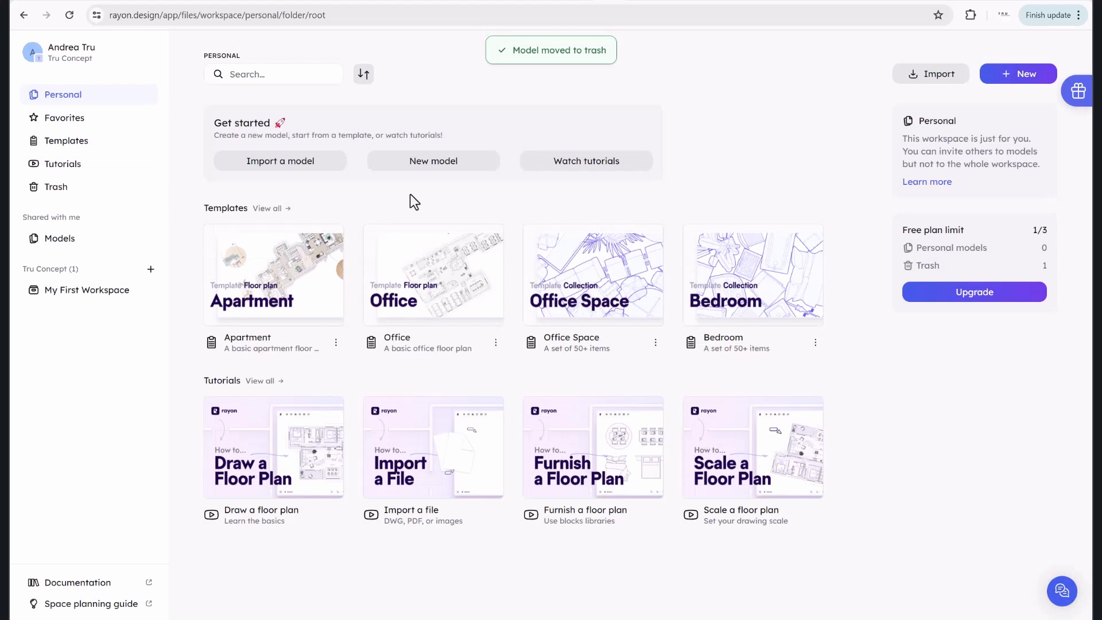
# Check the restore and permanent deletion options of the trashed Apartment model, and return to the personal files.
pyautogui.click(67, 190)
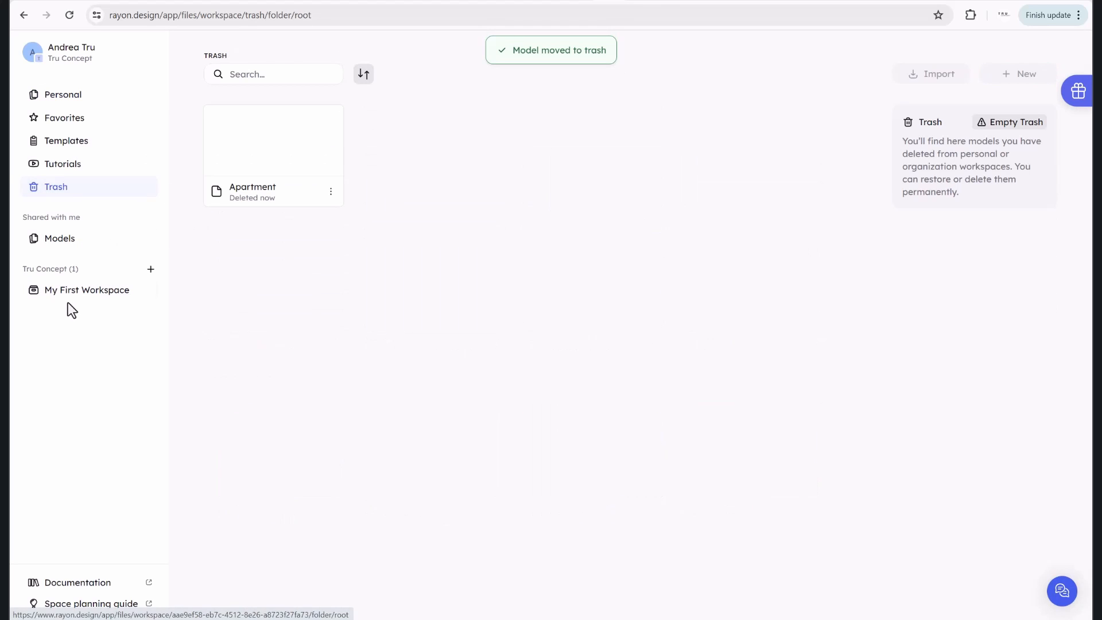
pyautogui.click(331, 192)
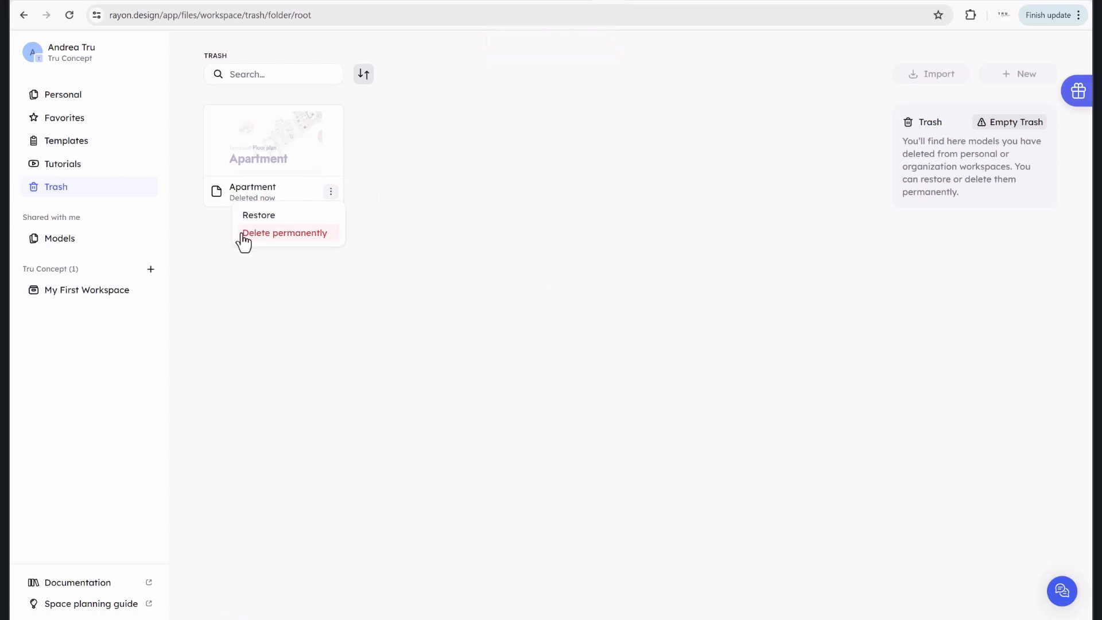
pyautogui.click(454, 253)
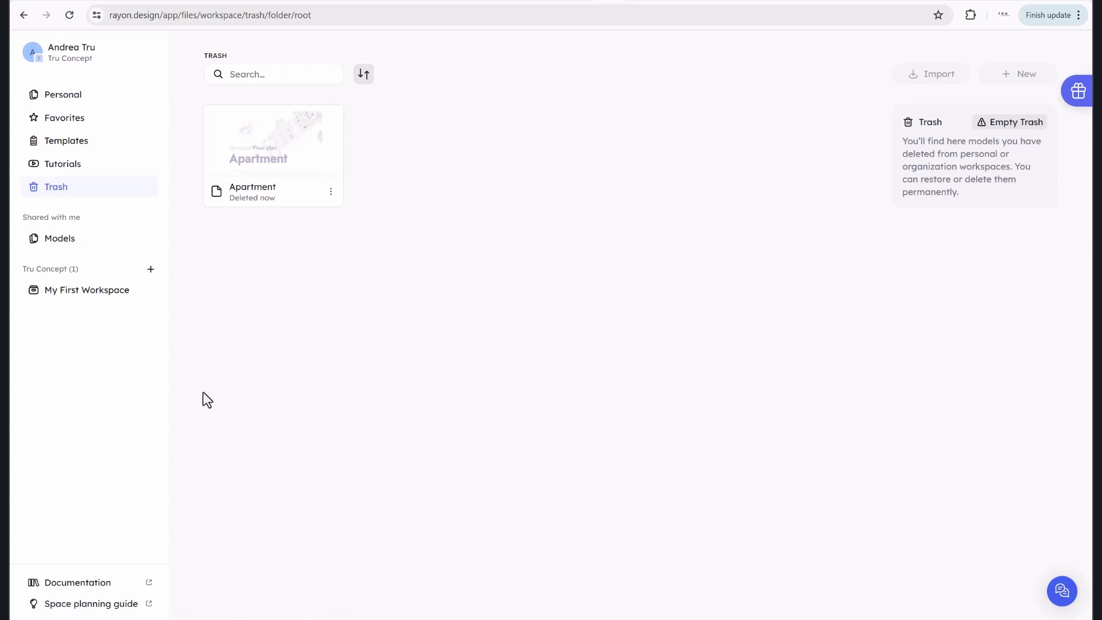
pyautogui.click(68, 96)
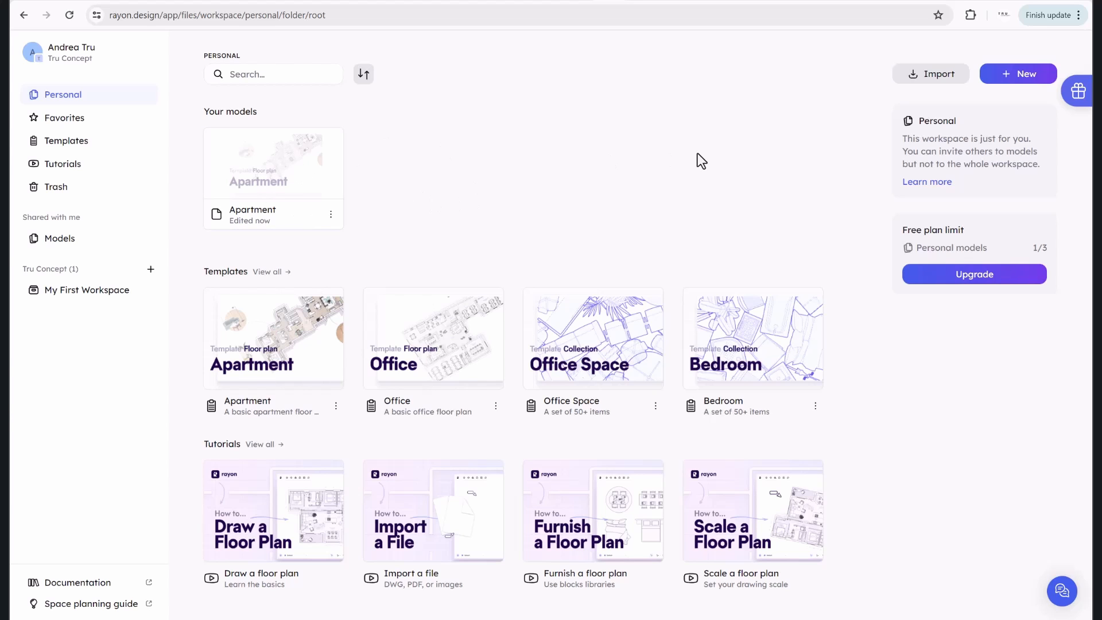
# Permanently delete the Apartment model from the trash and confirm the deletion.
pyautogui.click(92, 185)
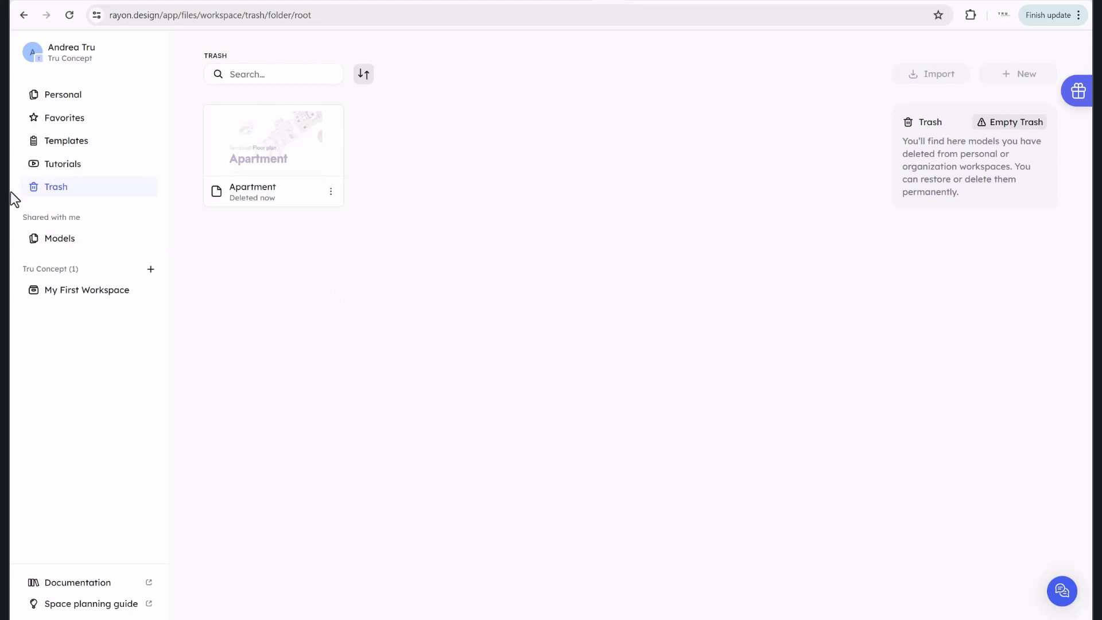
pyautogui.click(330, 193)
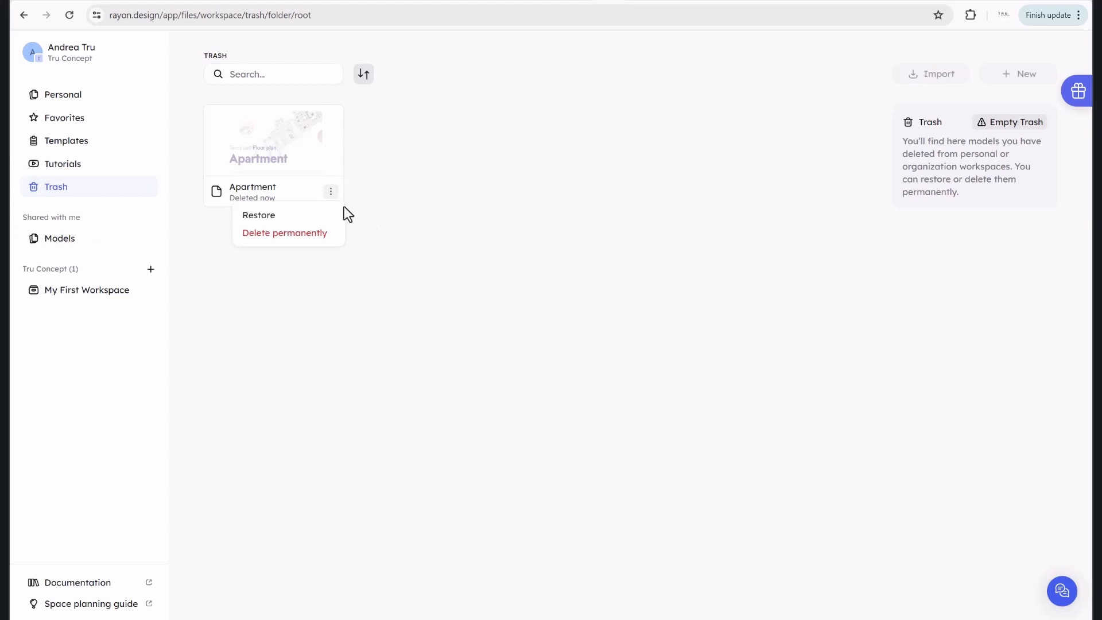
pyautogui.click(290, 237)
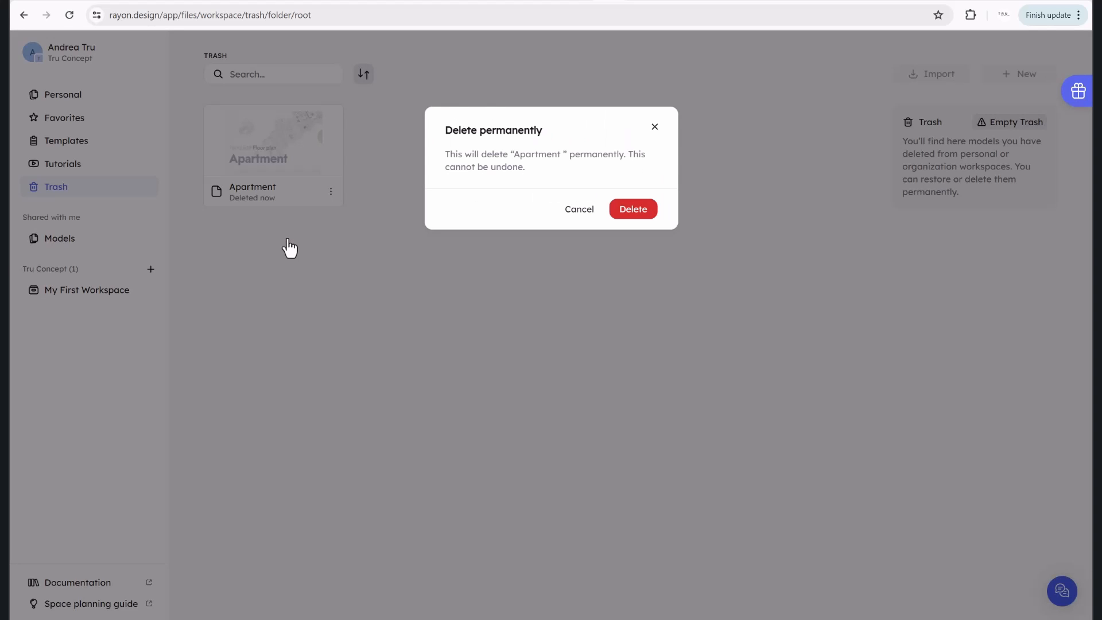
pyautogui.click(619, 210)
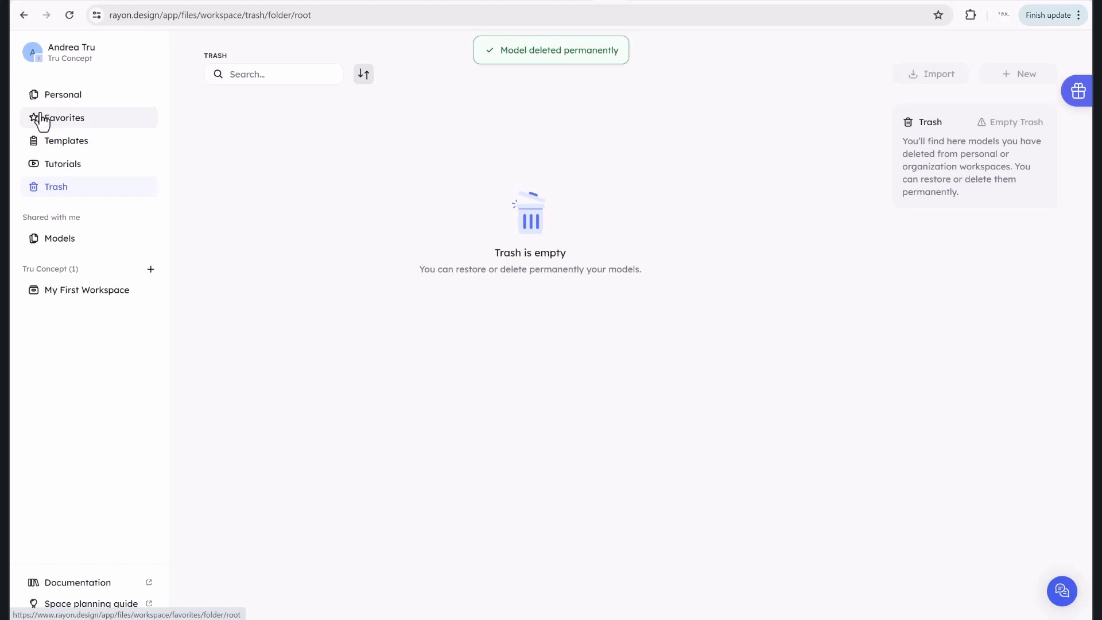
# Look through the tutorials and the models shared with the account, ending at the personal workspace.
pyautogui.click(60, 96)
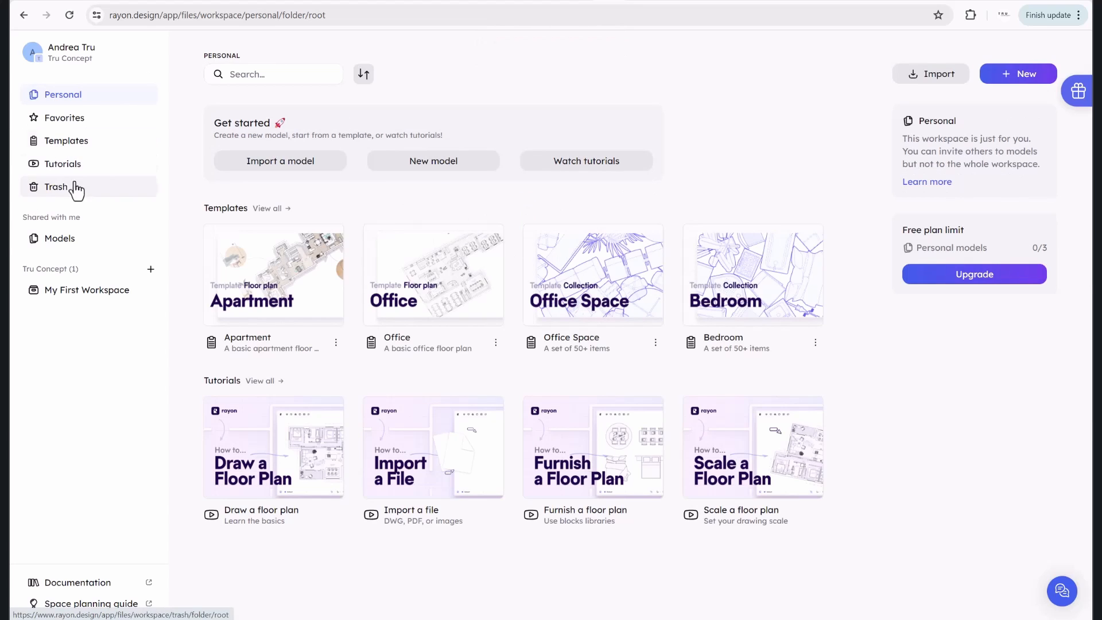
pyautogui.click(64, 165)
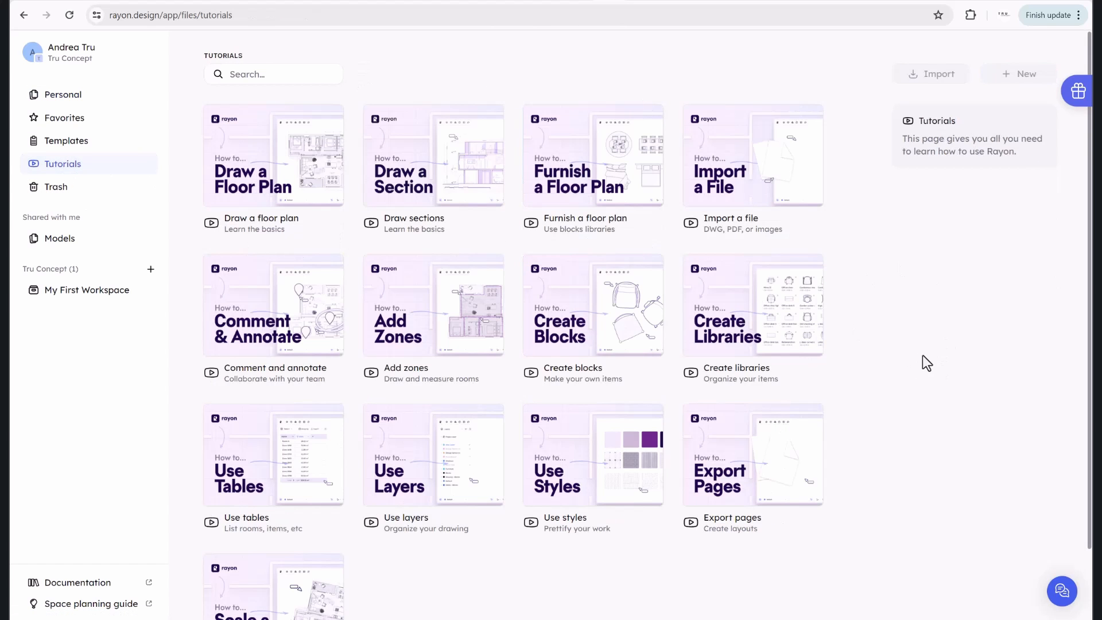
pyautogui.click(72, 242)
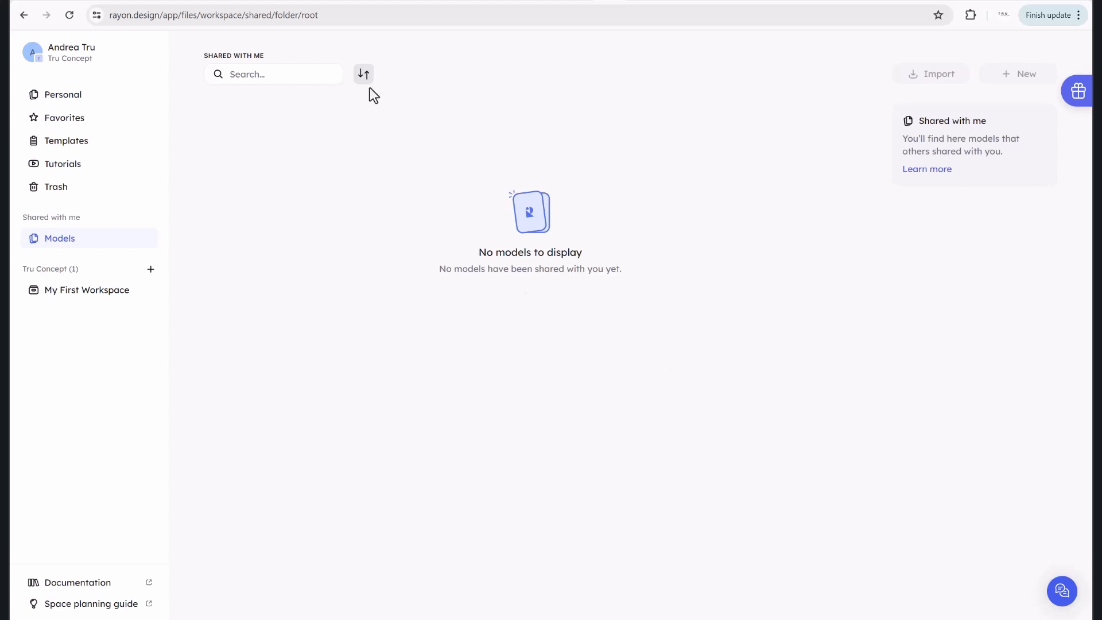
pyautogui.click(17, 271)
pyautogui.click(25, 271)
pyautogui.click(60, 95)
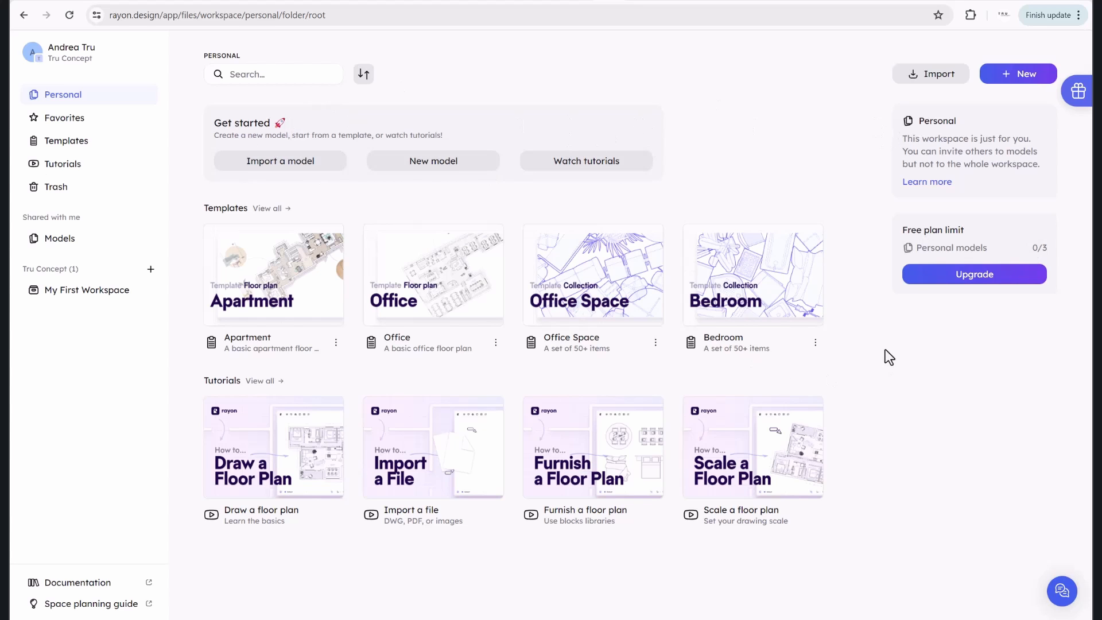
# Compare the features and prices of the Team and Pro upgrade plans and close the offer.
pyautogui.click(963, 276)
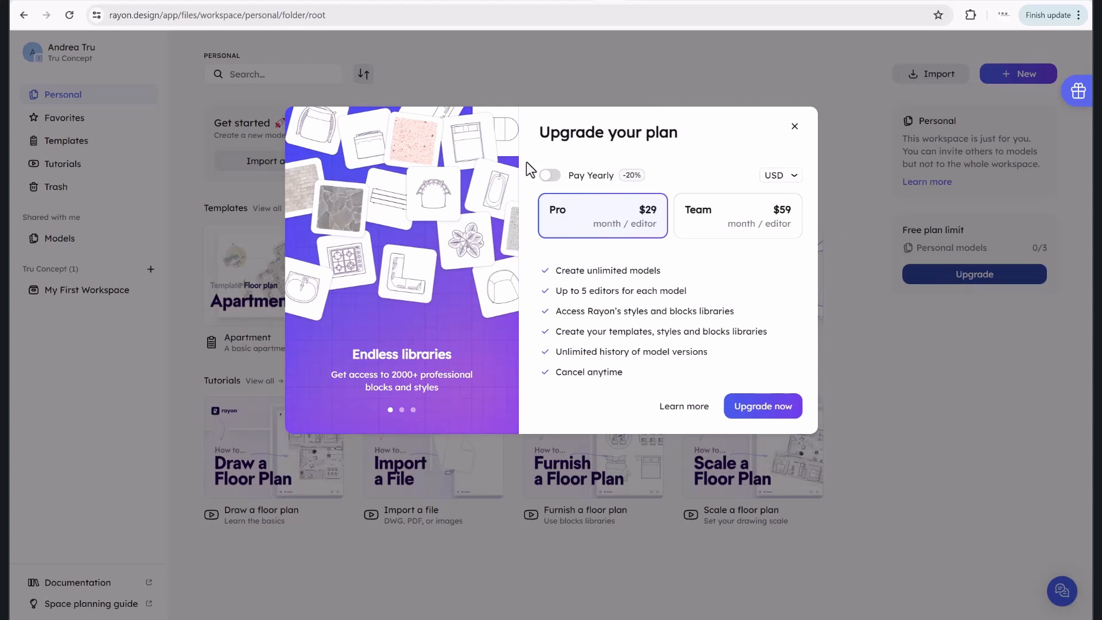
pyautogui.click(751, 233)
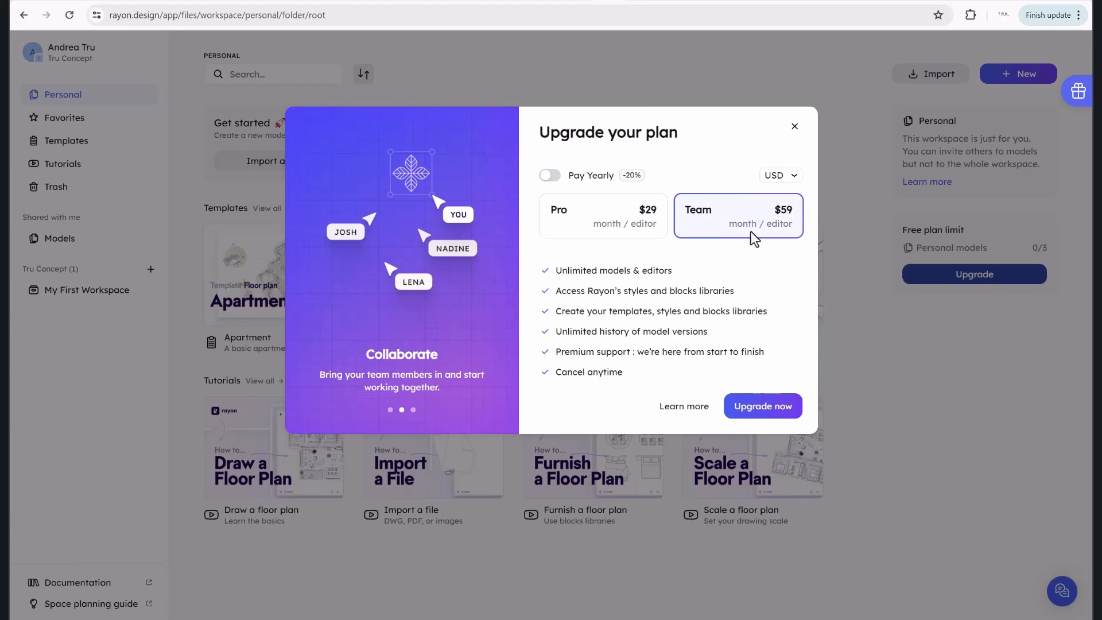
pyautogui.click(599, 233)
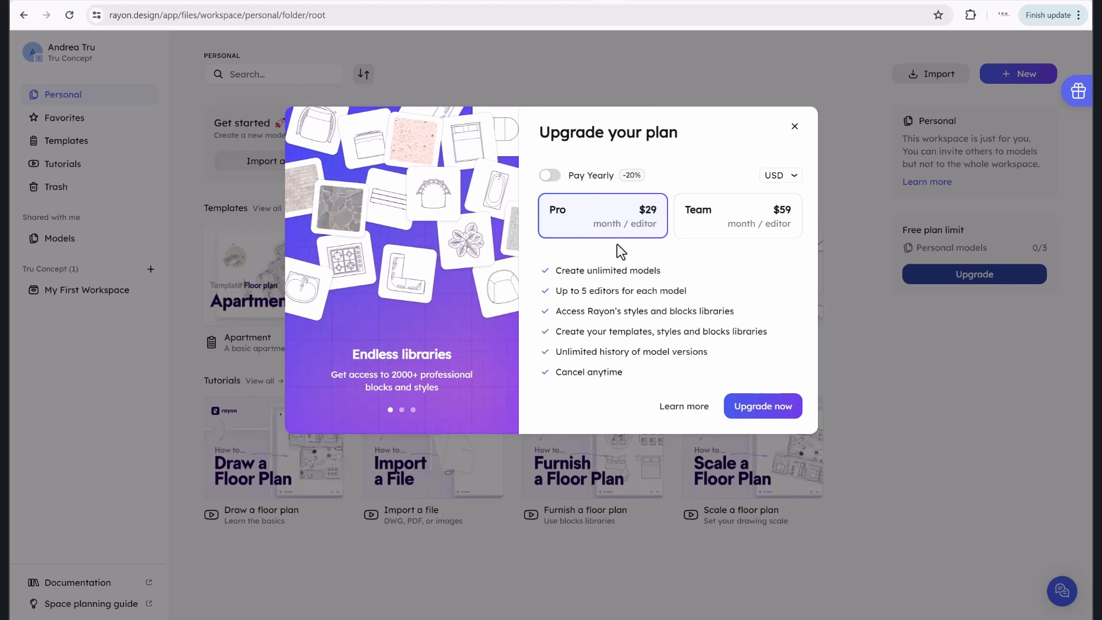
pyautogui.press('Escape')
# Open the support chat, view its home page with the help options, and close the chat.
pyautogui.click(1062, 592)
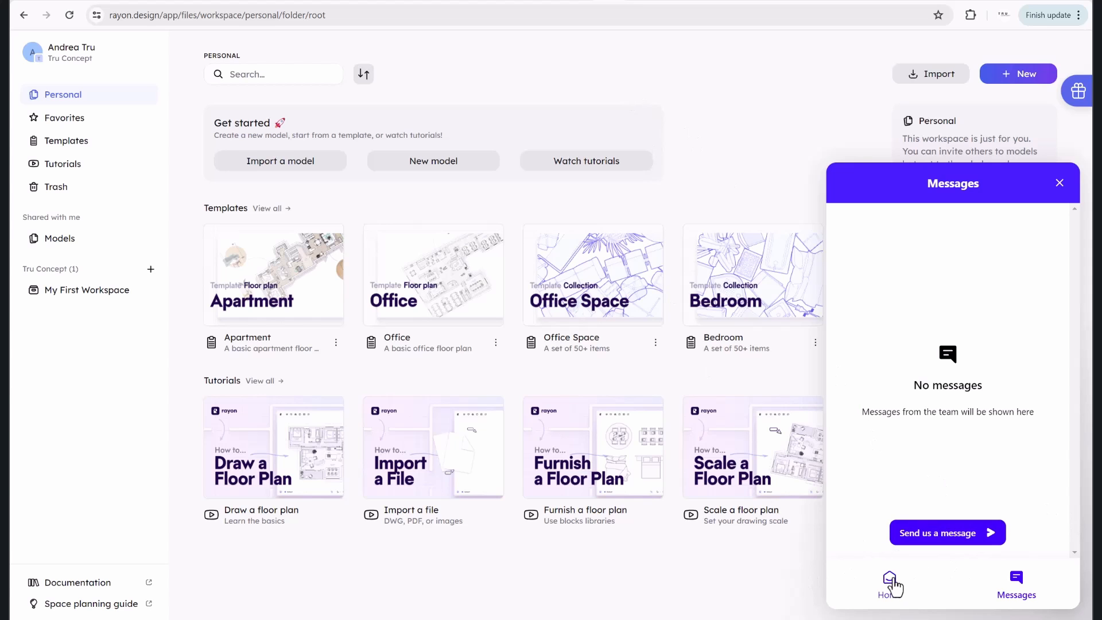
pyautogui.click(892, 583)
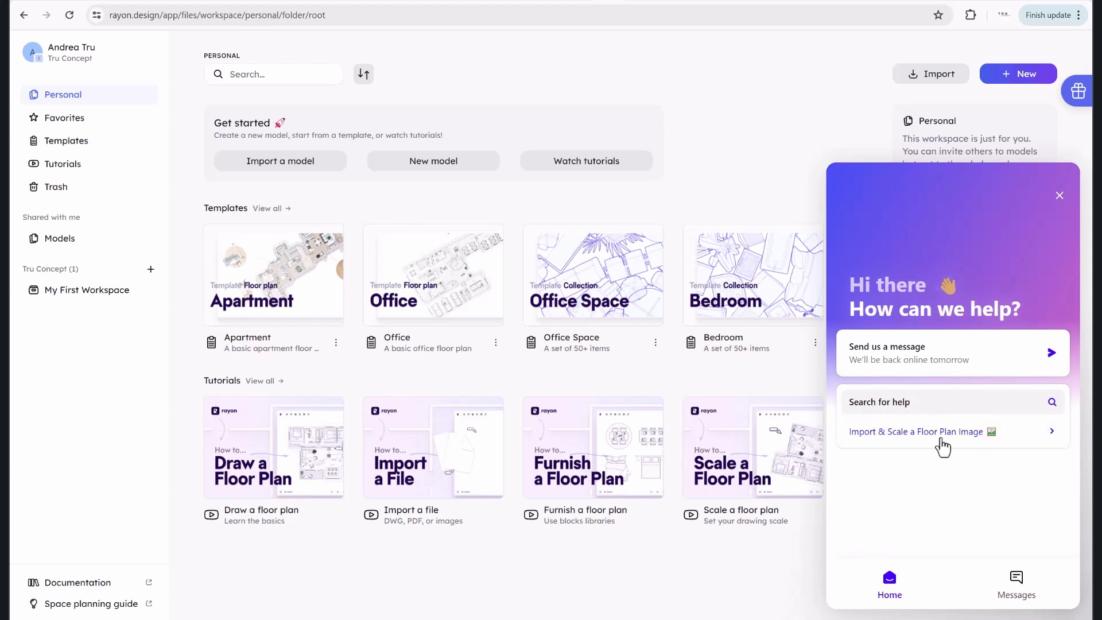
pyautogui.click(1069, 203)
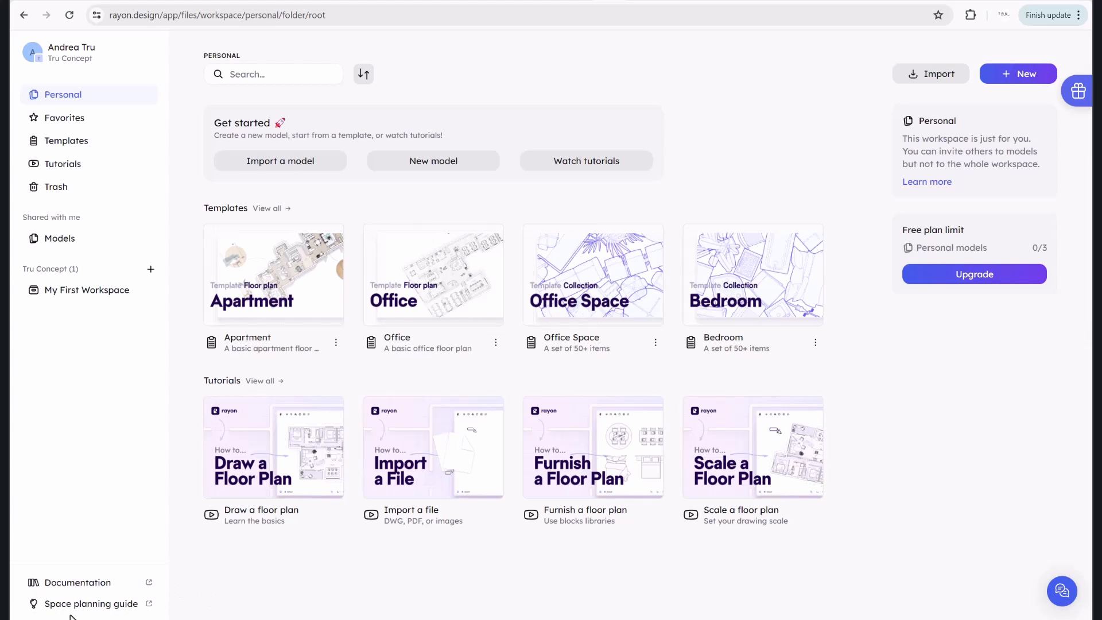
# Open the Rayon documentation in a new tab and examine its overview of topics.
pyautogui.rightClick(84, 584)
pyautogui.click(135, 404)
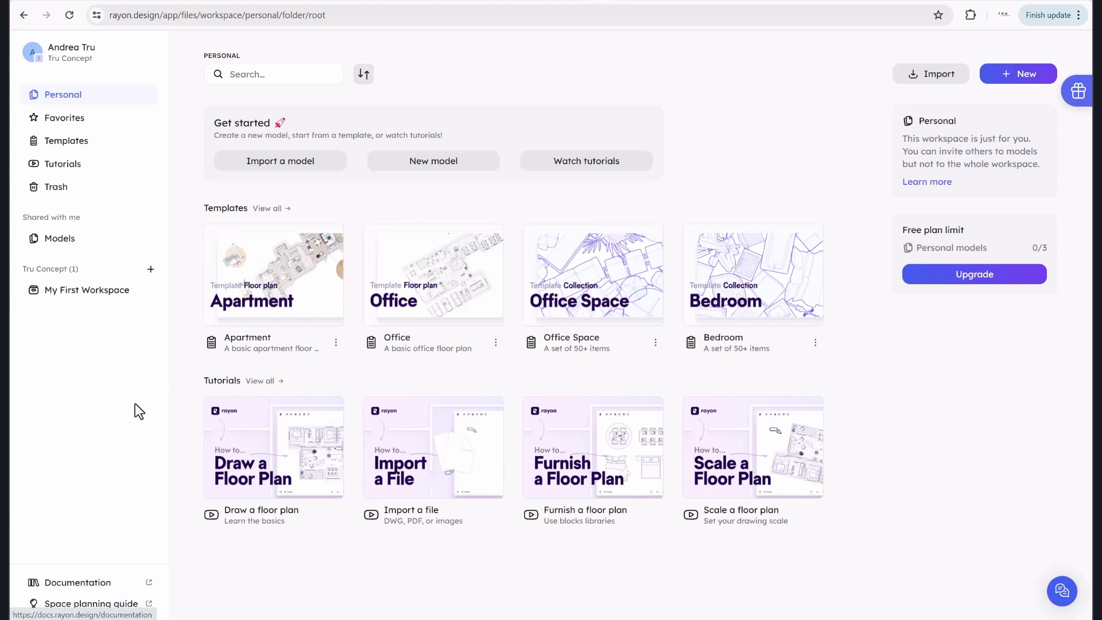
pyautogui.click(616, 1)
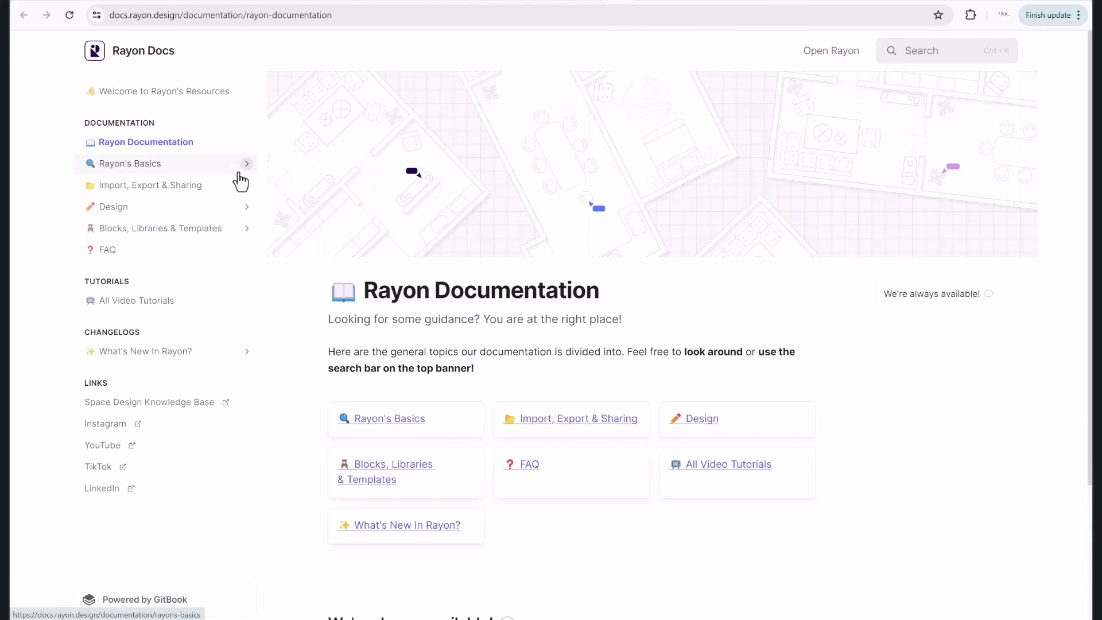
pyautogui.scroll(-3, 474, 376)
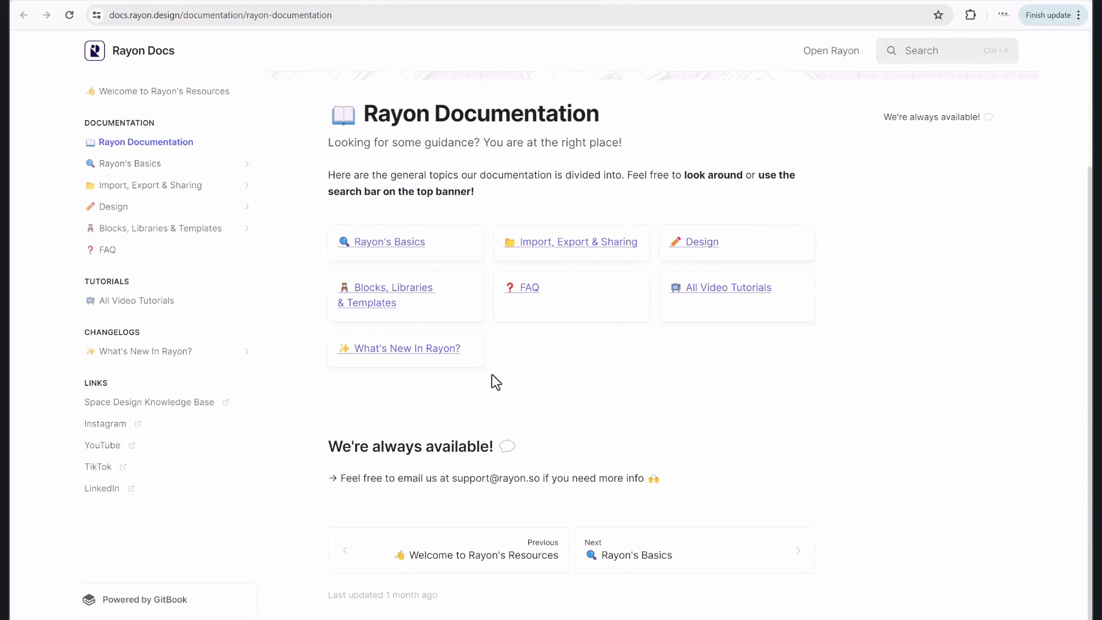
pyautogui.scroll(3, 580, 372)
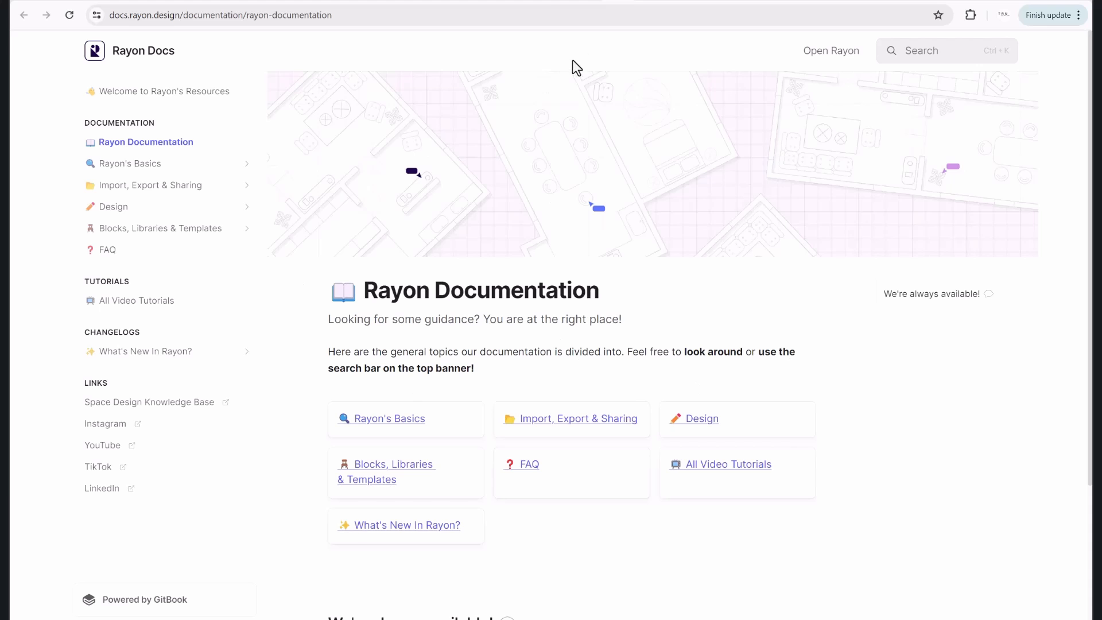
# Open the Space planning guide in a new tab and look over its introduction and room typologies.
pyautogui.click(594, 4)
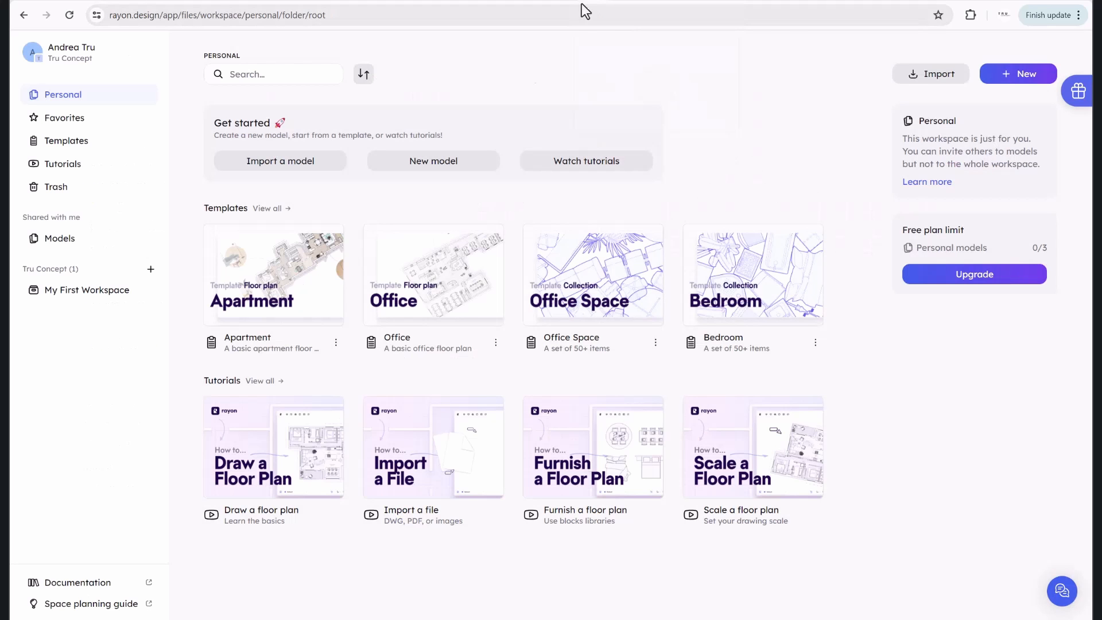
pyautogui.rightClick(76, 603)
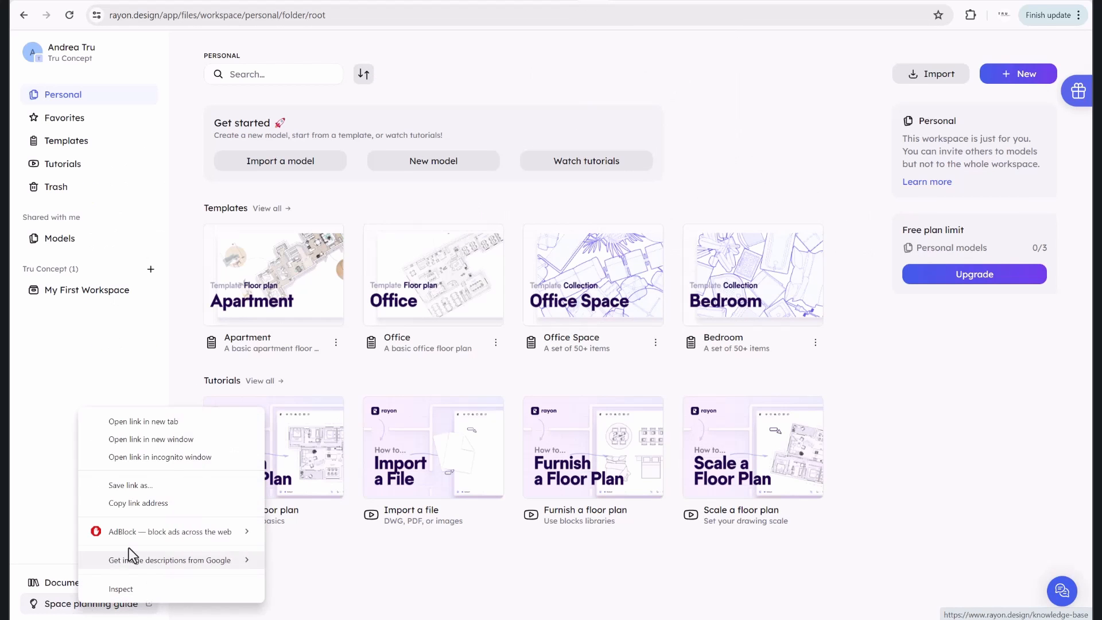
pyautogui.click(156, 419)
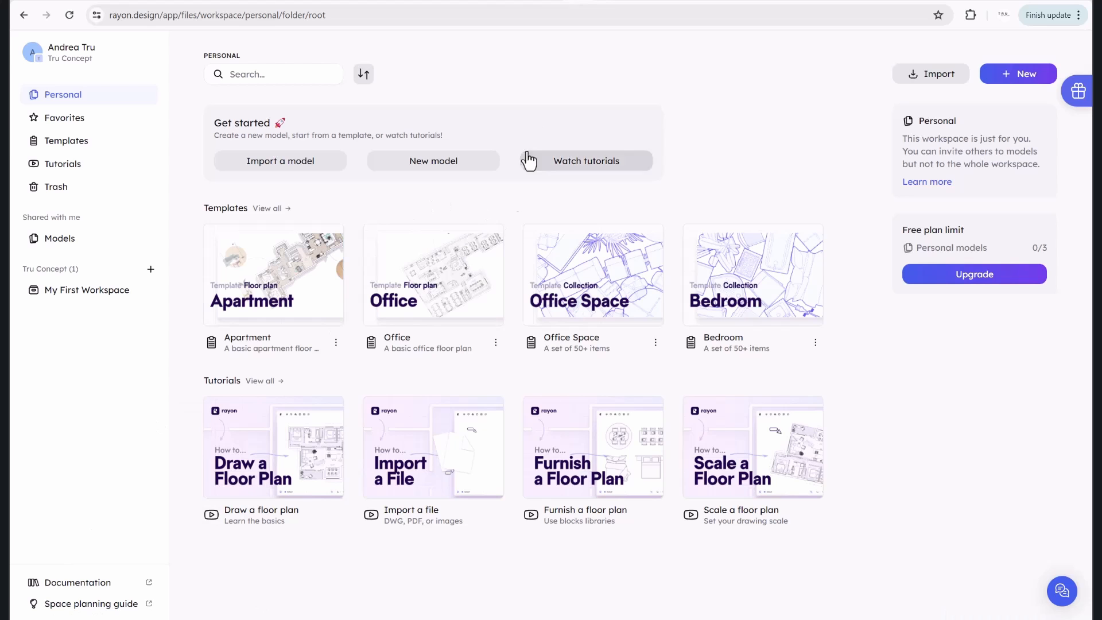
pyautogui.click(623, 2)
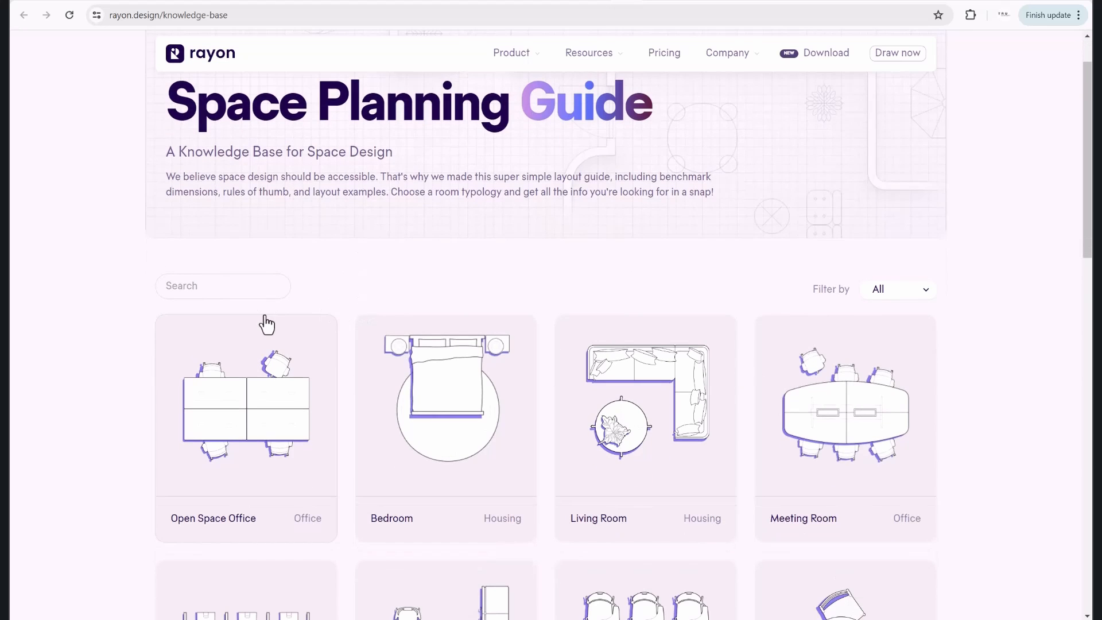
pyautogui.scroll(-5, 269, 322)
pyautogui.scroll(6, 269, 326)
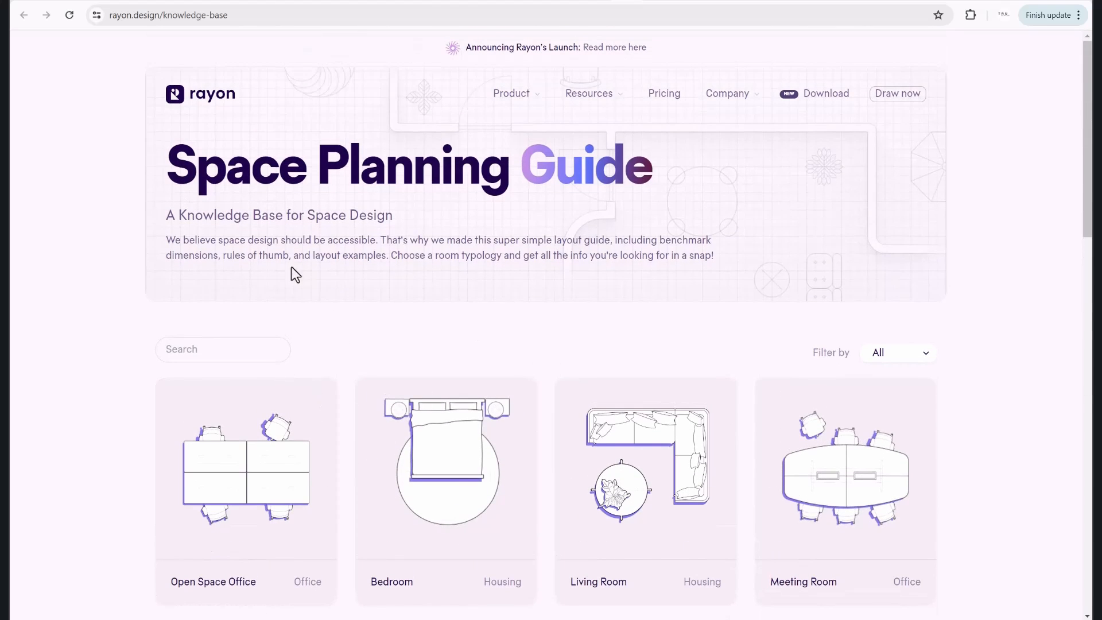
pyautogui.scroll(-2, 581, 330)
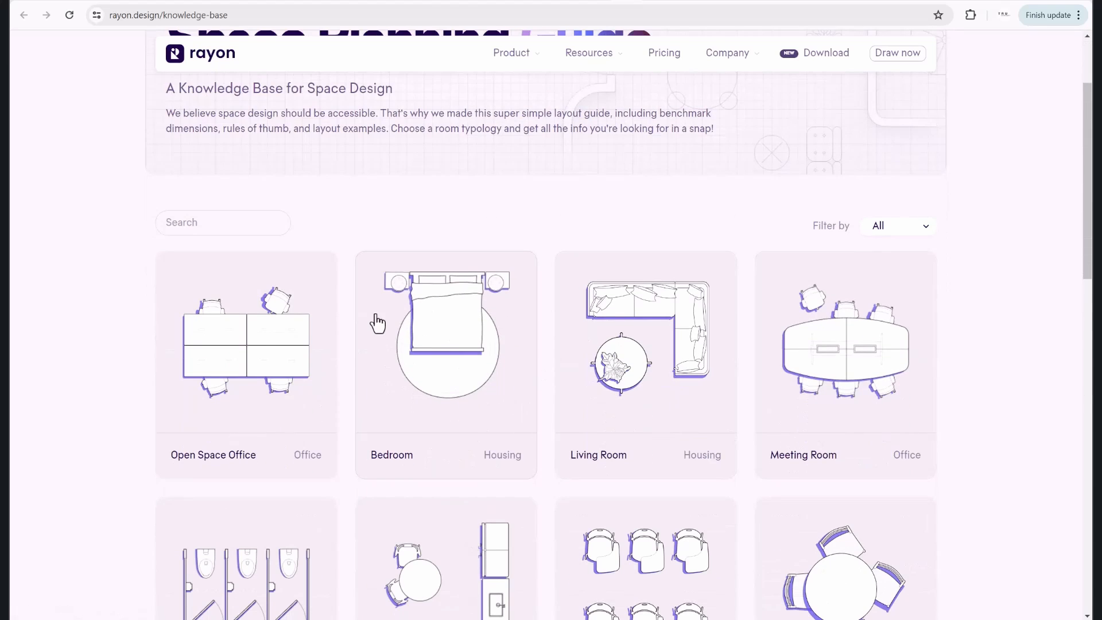
# Examine the chair, desk, booth and storage dimensions for the Open Space Office, and return to the guide's overview.
pyautogui.click(287, 345)
pyautogui.scroll(-4, 405, 386)
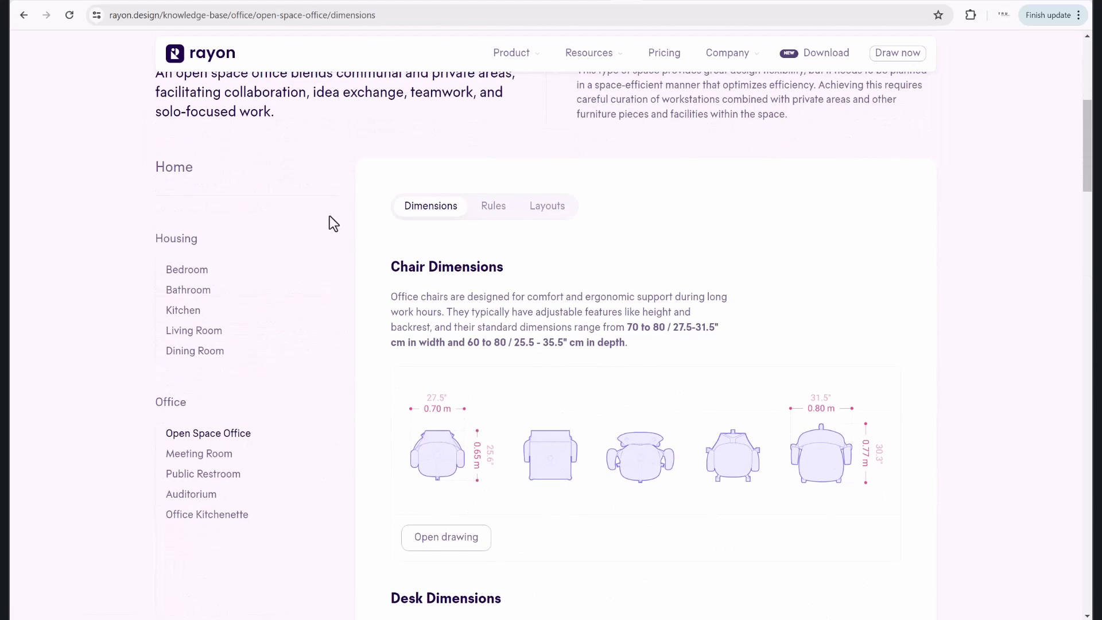
pyautogui.scroll(-2, 494, 289)
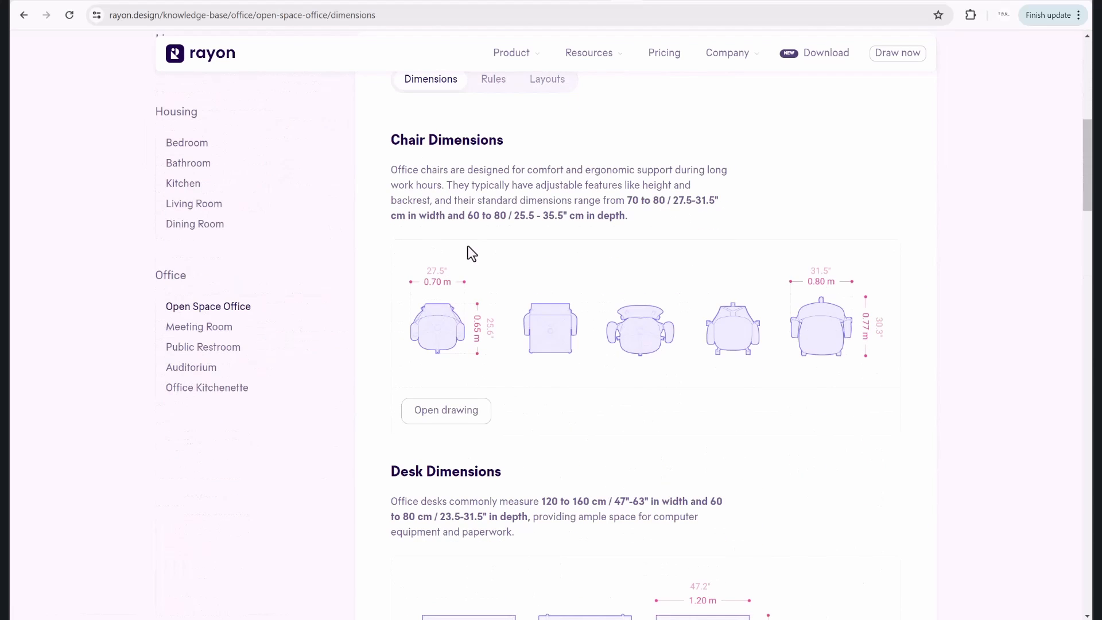
pyautogui.scroll(1, 438, 216)
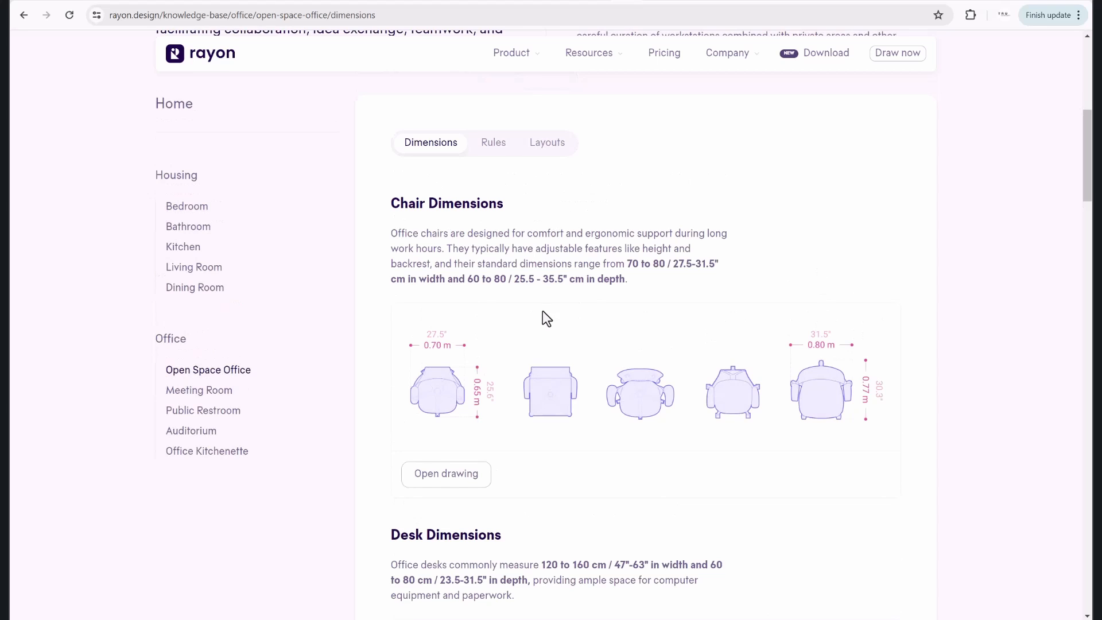
pyautogui.scroll(-1, 537, 316)
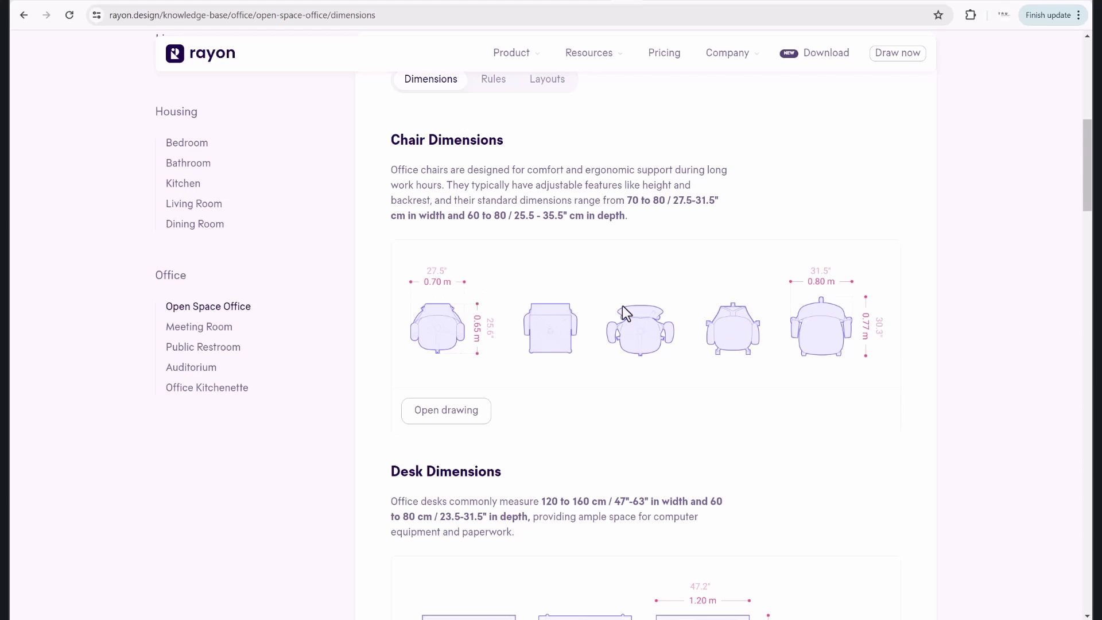
pyautogui.scroll(-4, 614, 319)
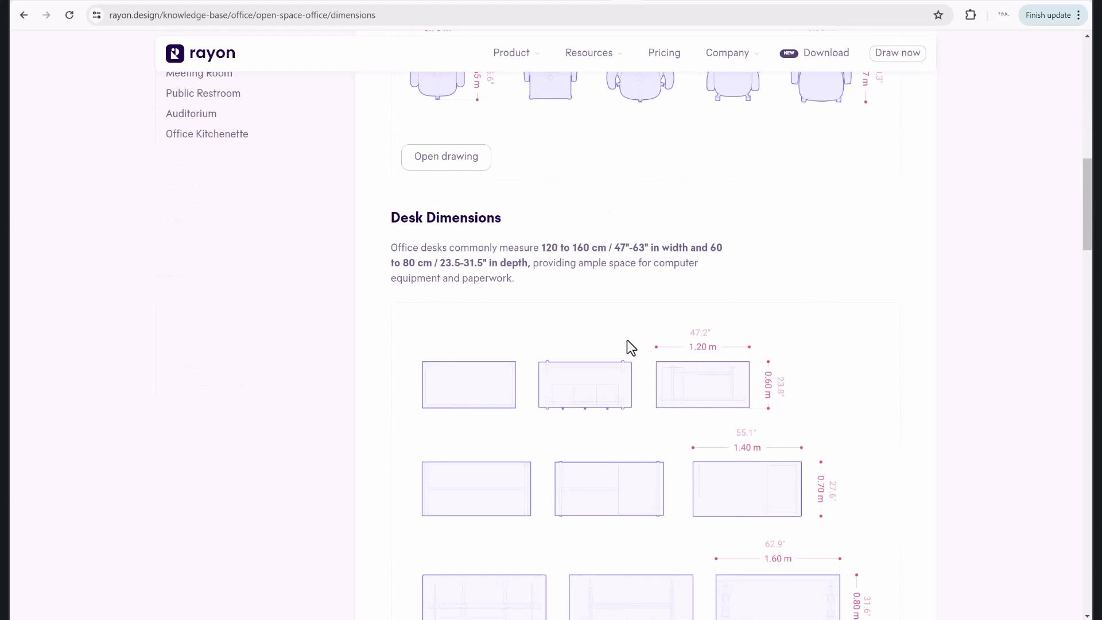
pyautogui.scroll(-1, 646, 339)
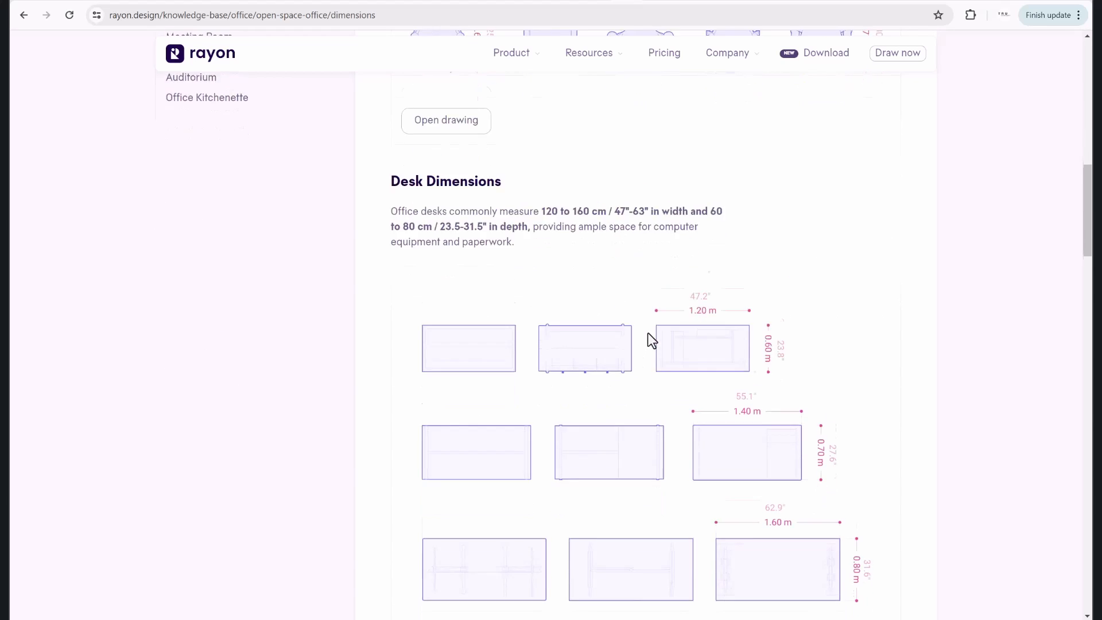
pyautogui.scroll(-7, 761, 344)
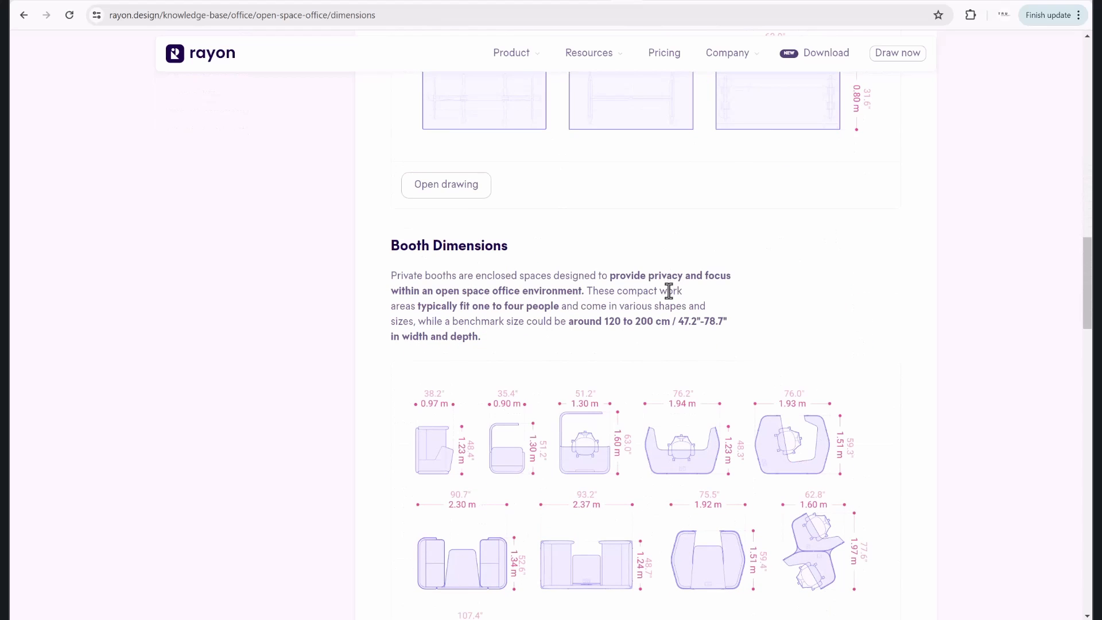
pyautogui.scroll(-3, 671, 362)
pyautogui.scroll(-10, 712, 367)
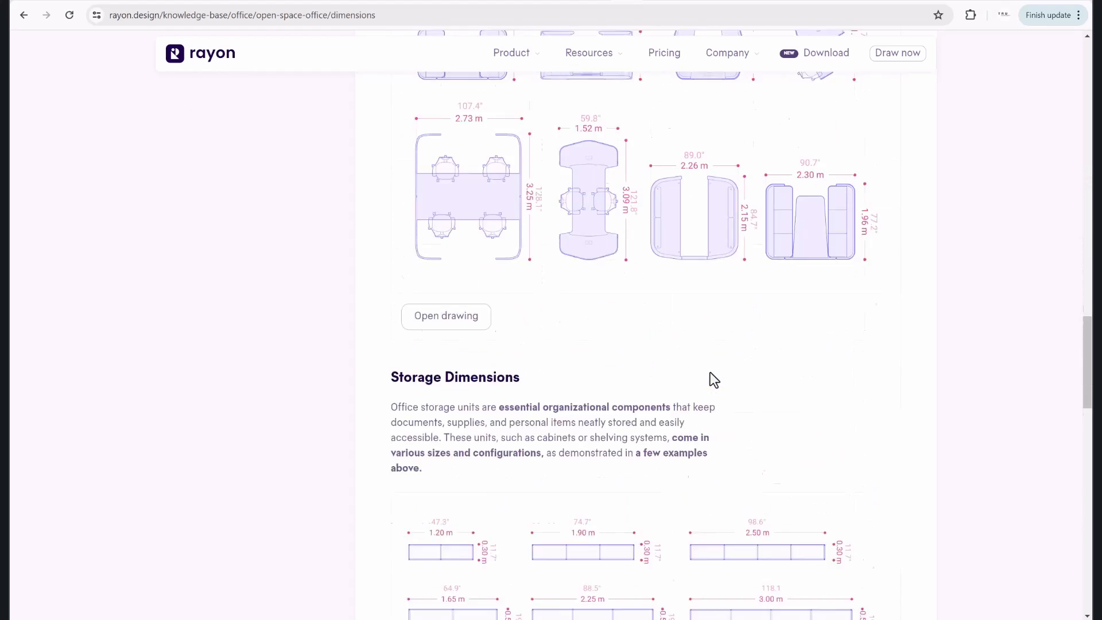
pyautogui.scroll(7, 710, 390)
pyautogui.scroll(20, 700, 382)
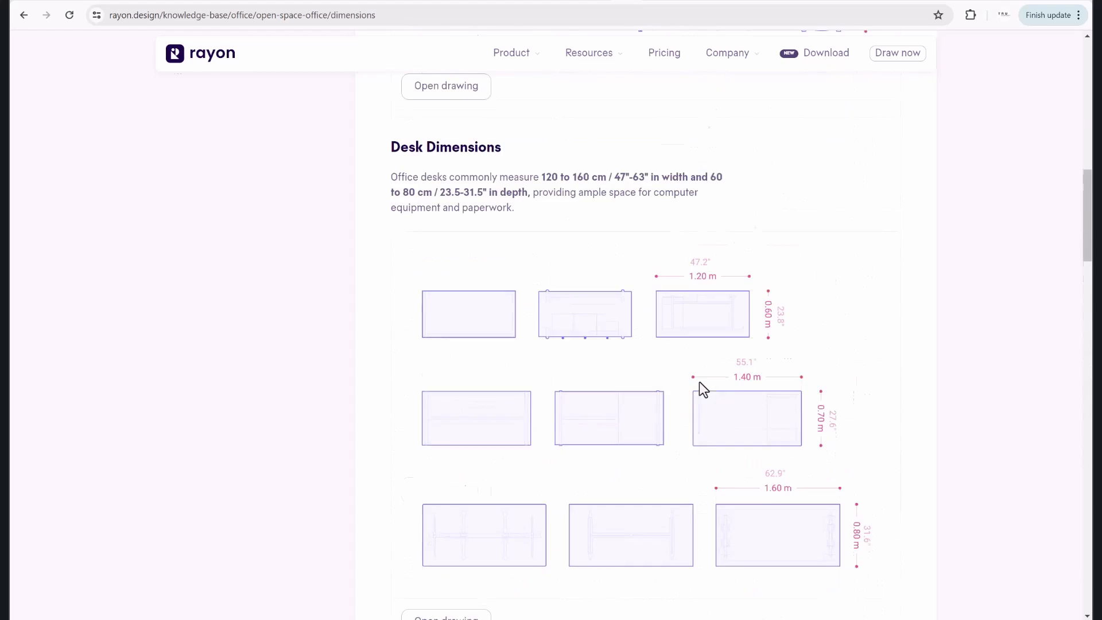
pyautogui.click(23, 15)
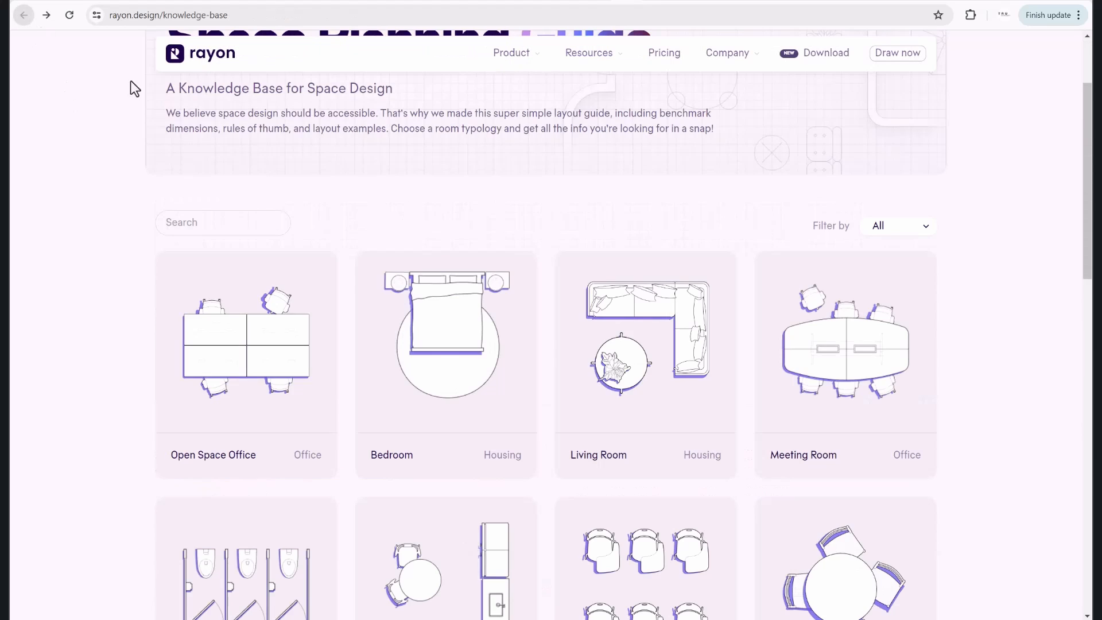
# Examine the Bedroom typology's bed, nightstand and closet dimensions, and return to the guide's overview.
pyautogui.scroll(-5, 664, 319)
pyautogui.scroll(3, 480, 326)
pyautogui.scroll(-1, 480, 326)
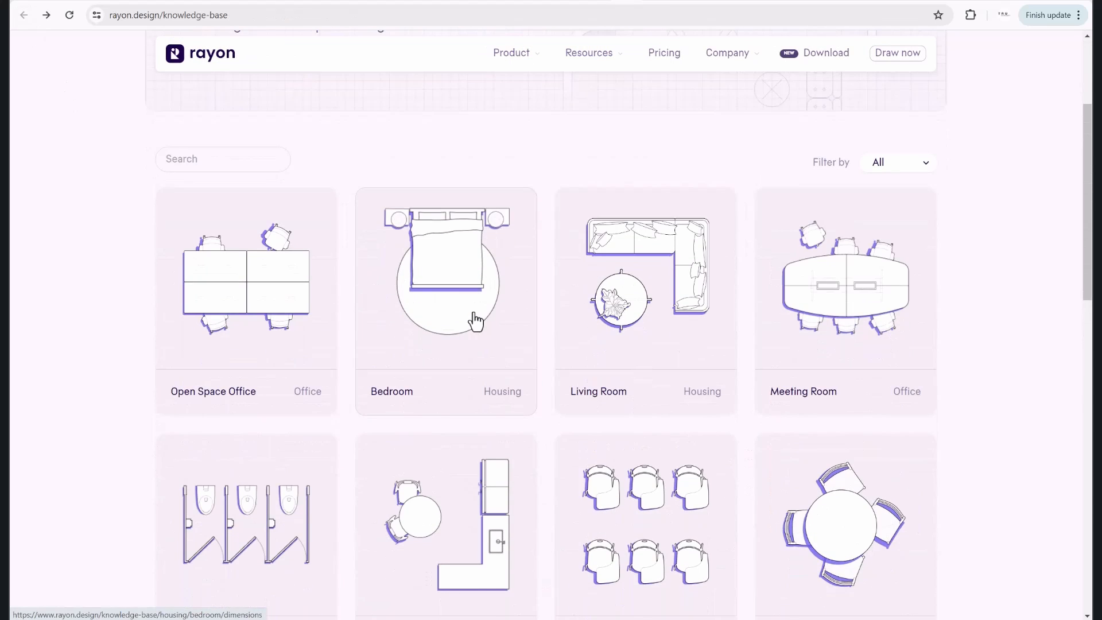
pyautogui.click(475, 317)
pyautogui.scroll(-3, 593, 323)
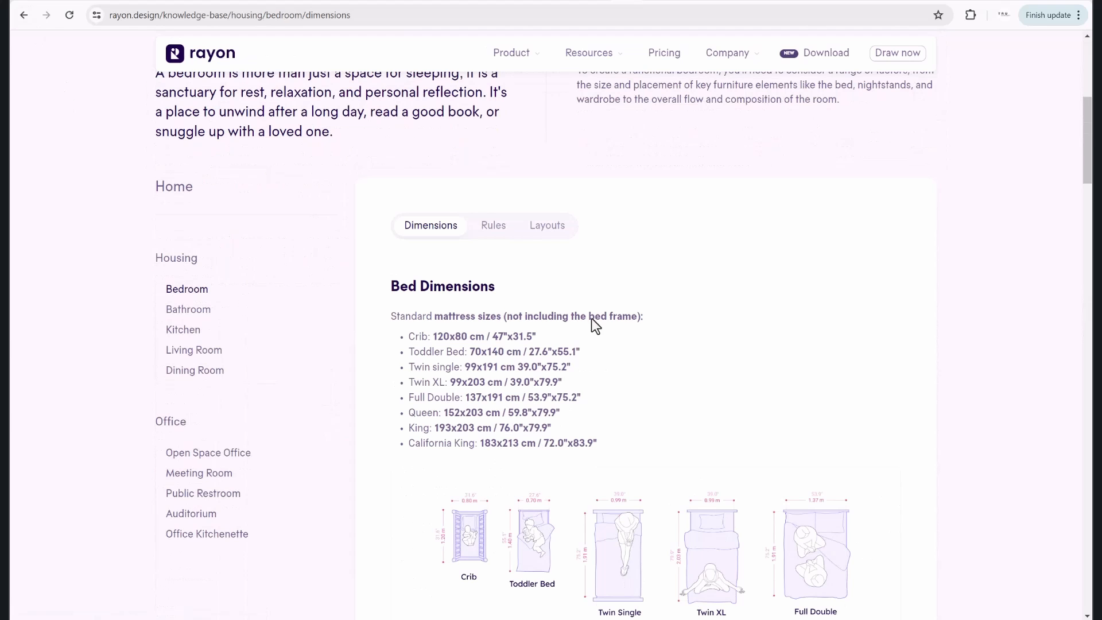
pyautogui.scroll(-6, 481, 324)
pyautogui.scroll(-12, 546, 362)
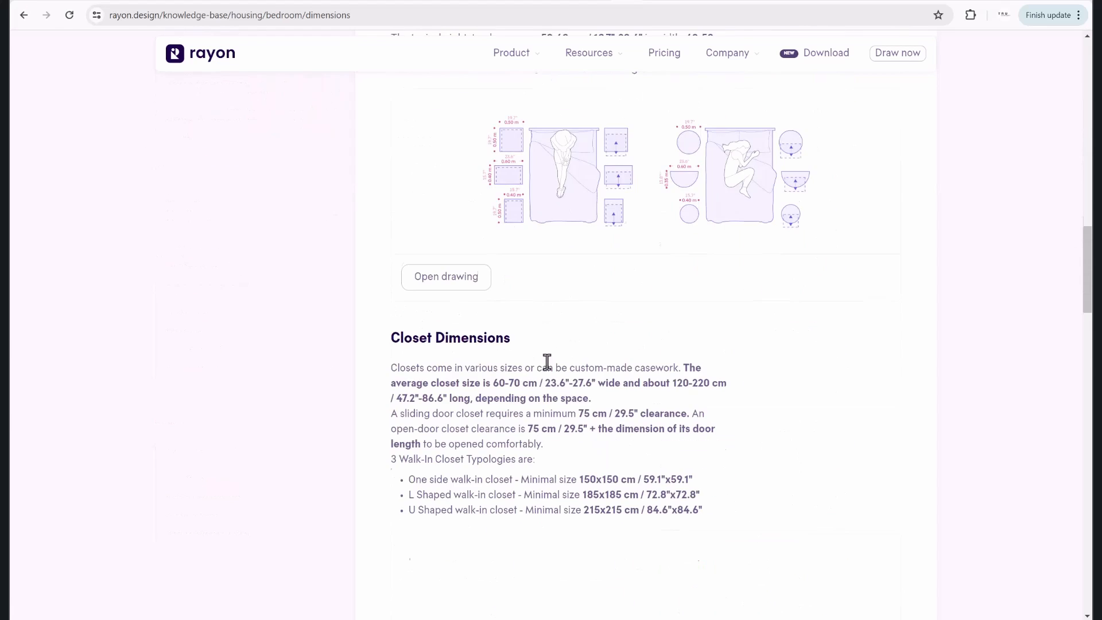
pyautogui.click(24, 14)
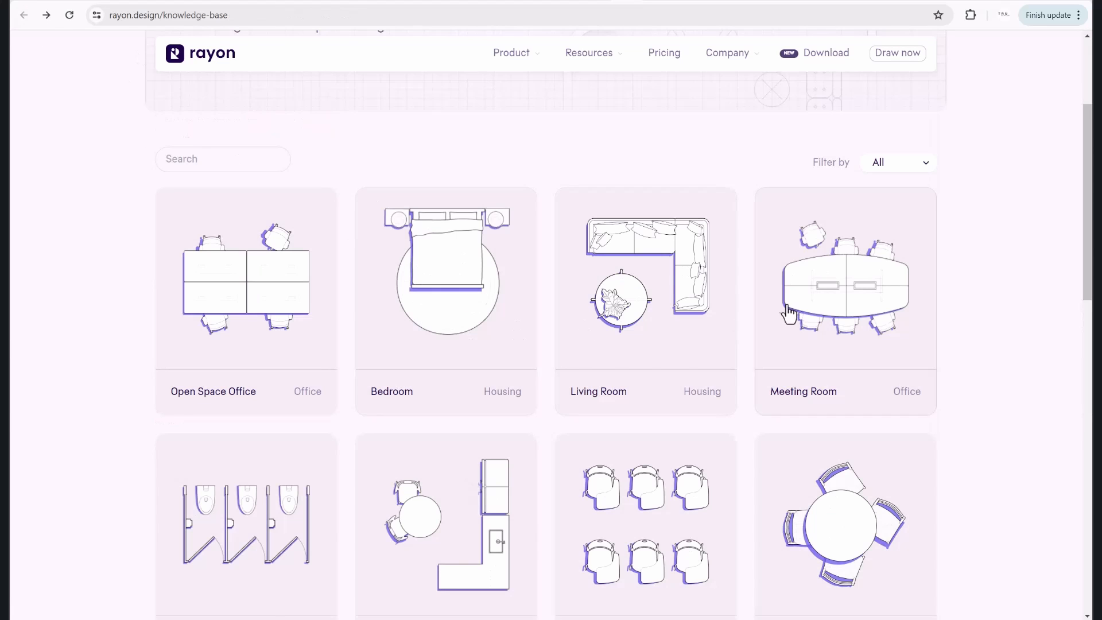
# Examine the Living Room typology's armchair and sofa dimensions, and leave the page.
pyautogui.click(662, 293)
pyautogui.scroll(-16, 655, 310)
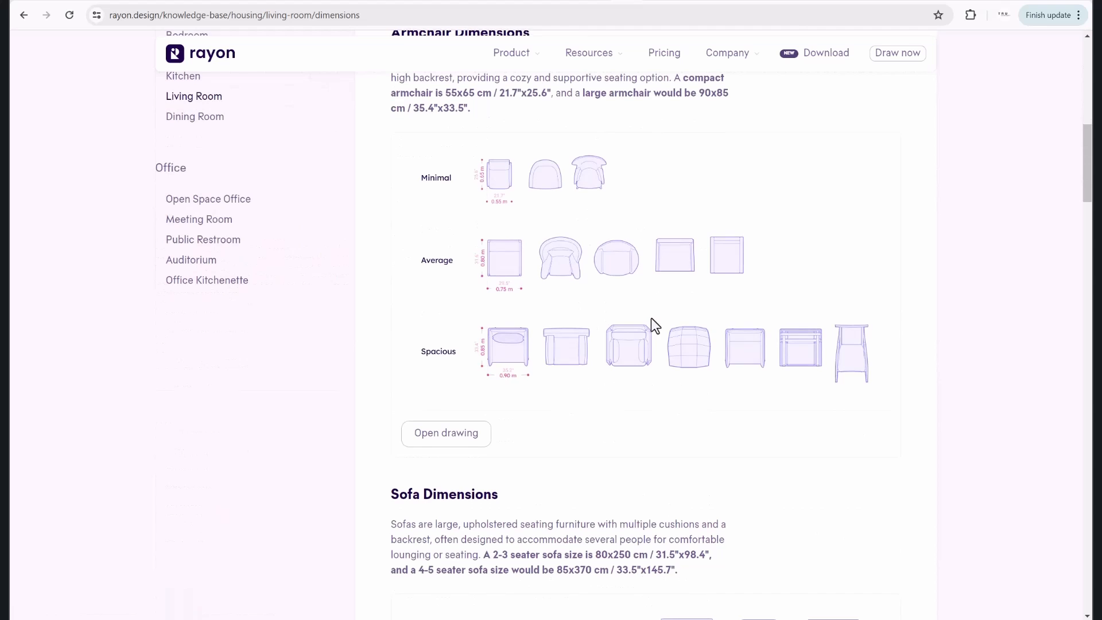
pyautogui.scroll(-3, 660, 339)
pyautogui.scroll(15, 59, 133)
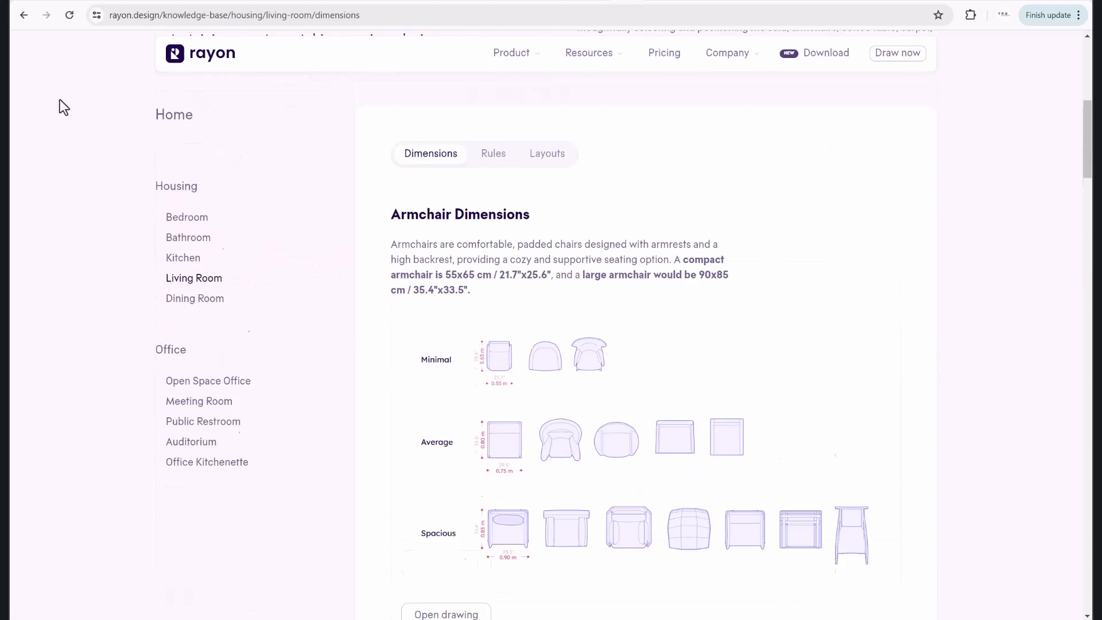
pyautogui.click(24, 15)
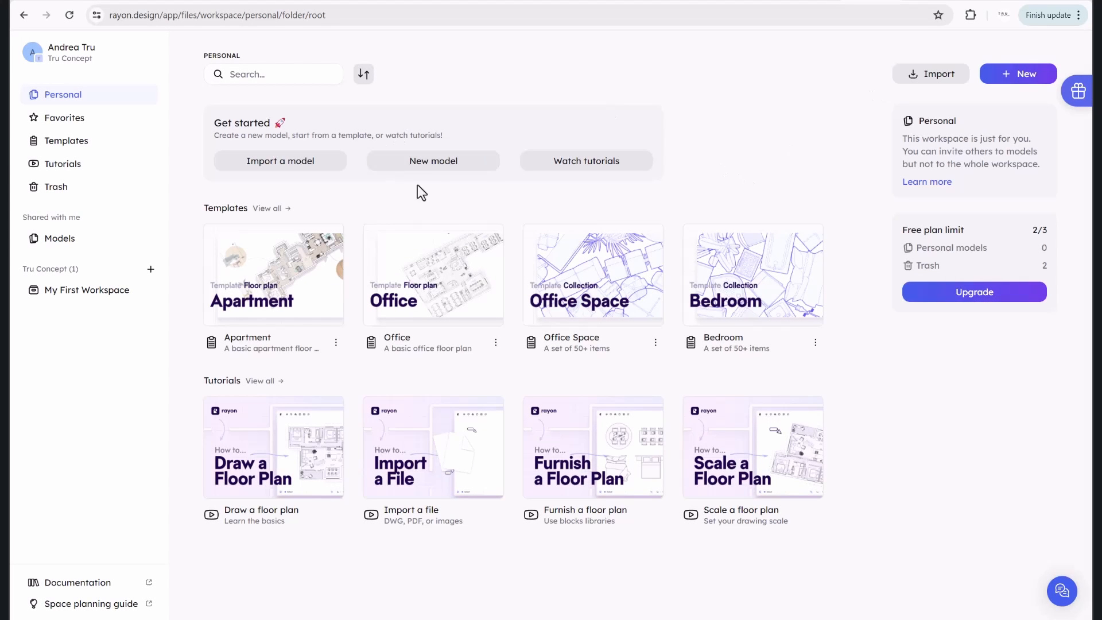
# Create a new blank model from the personal workspace and close its Tutorials panel.
pyautogui.click(997, 77)
pyautogui.click(1008, 103)
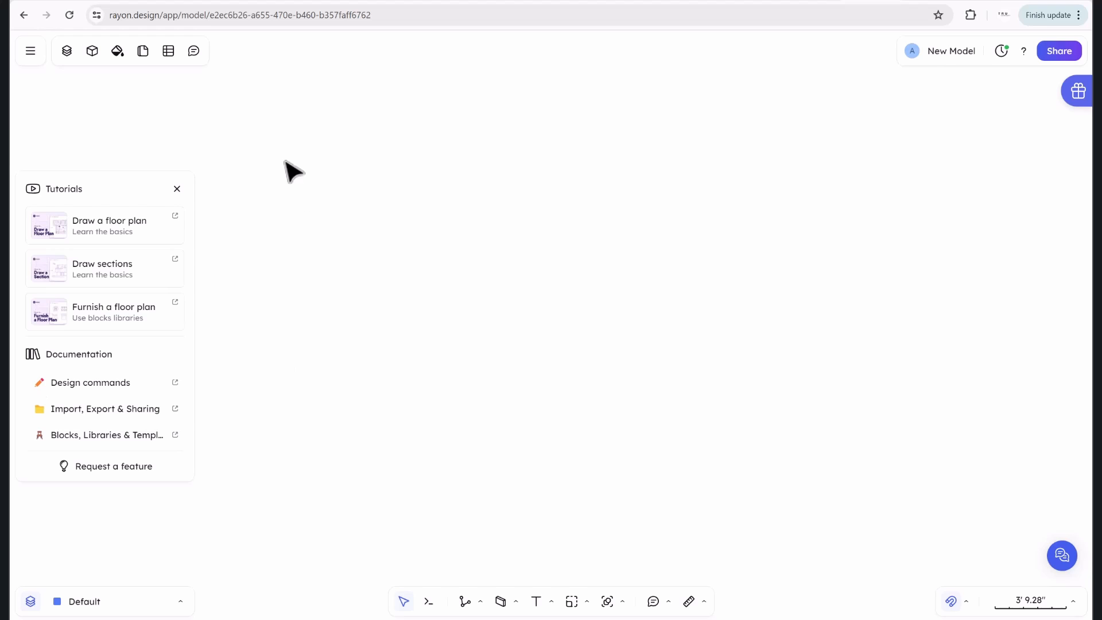
pyautogui.click(177, 190)
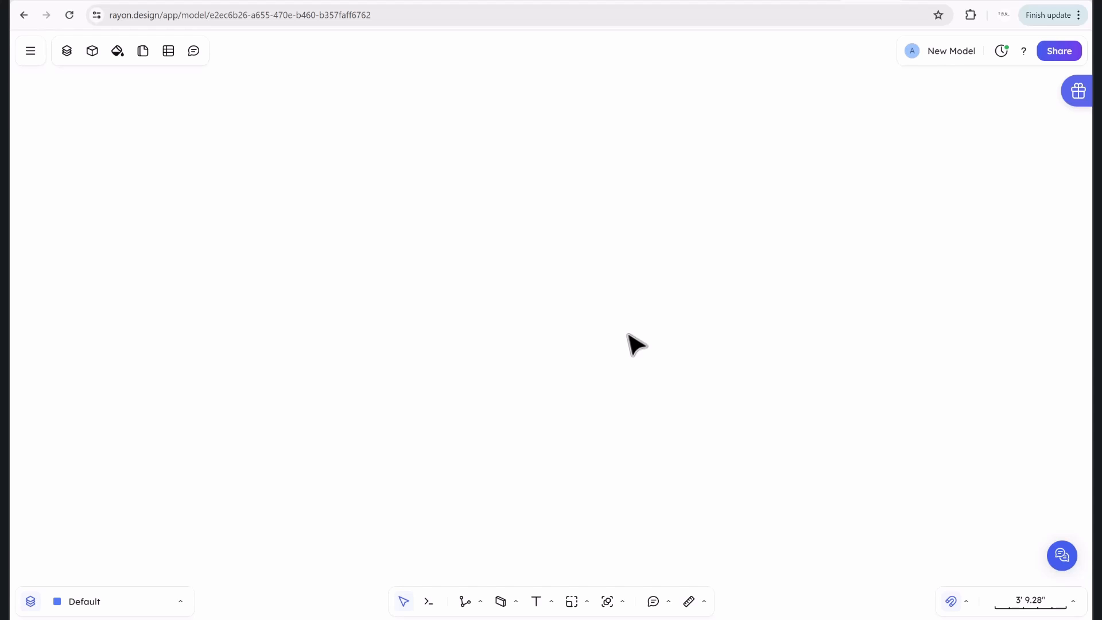
# Set the navigation mode to Mouse in the model's preferences.
pyautogui.click(31, 55)
pyautogui.moveTo(50, 247)
pyautogui.moveTo(196, 362)
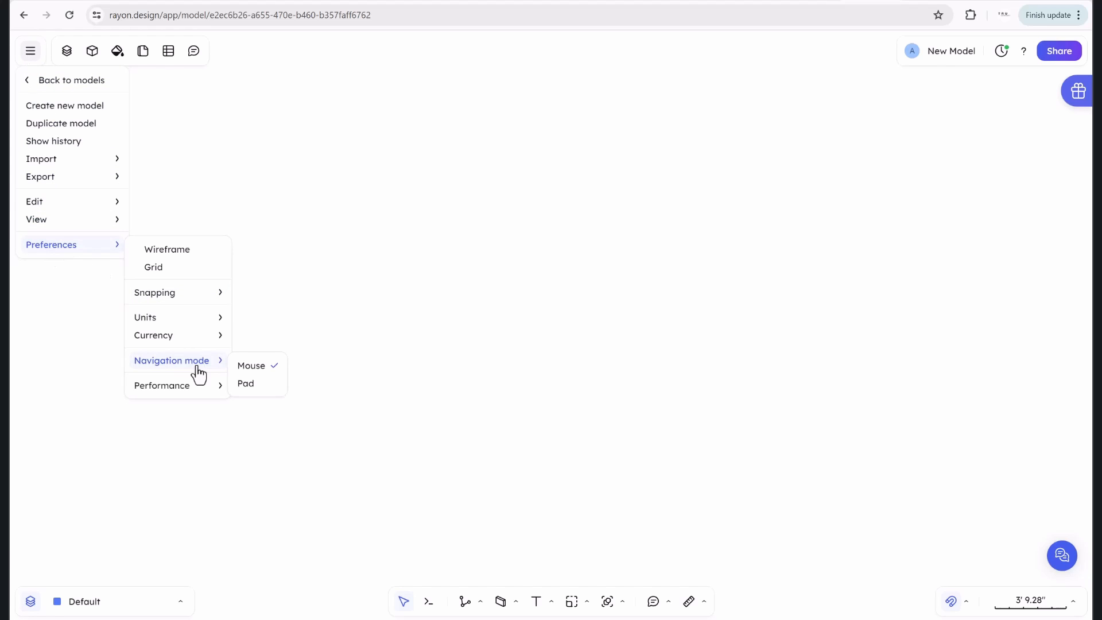
pyautogui.click(244, 366)
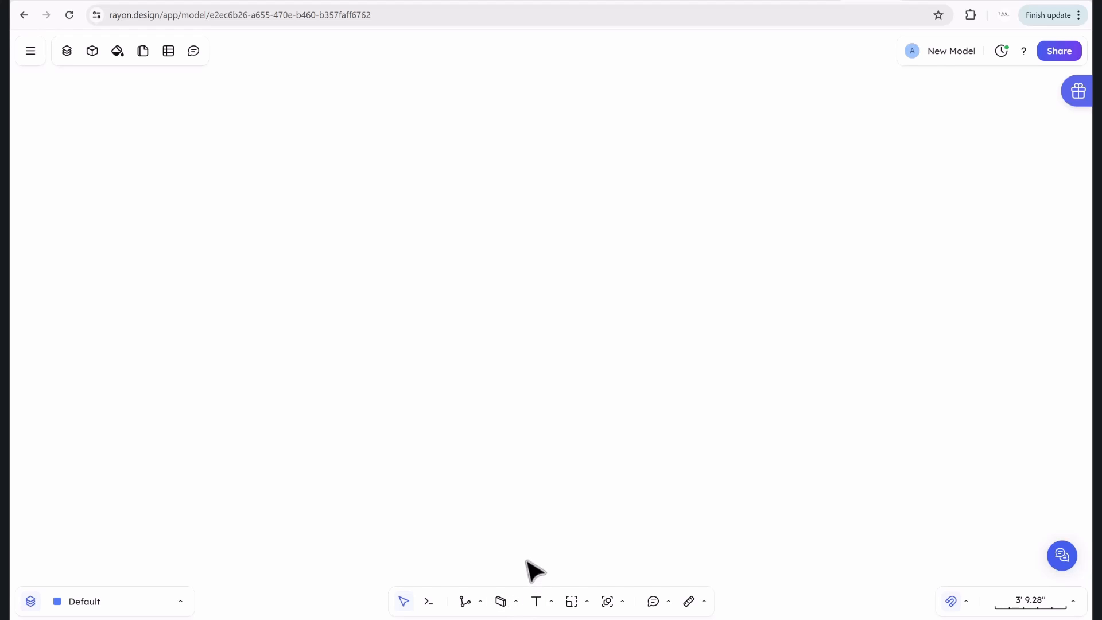
# Draw a closed rectangular room about 13' 2" wide and 9' 3" high with straight default walls, and deselect it.
pyautogui.click(516, 602)
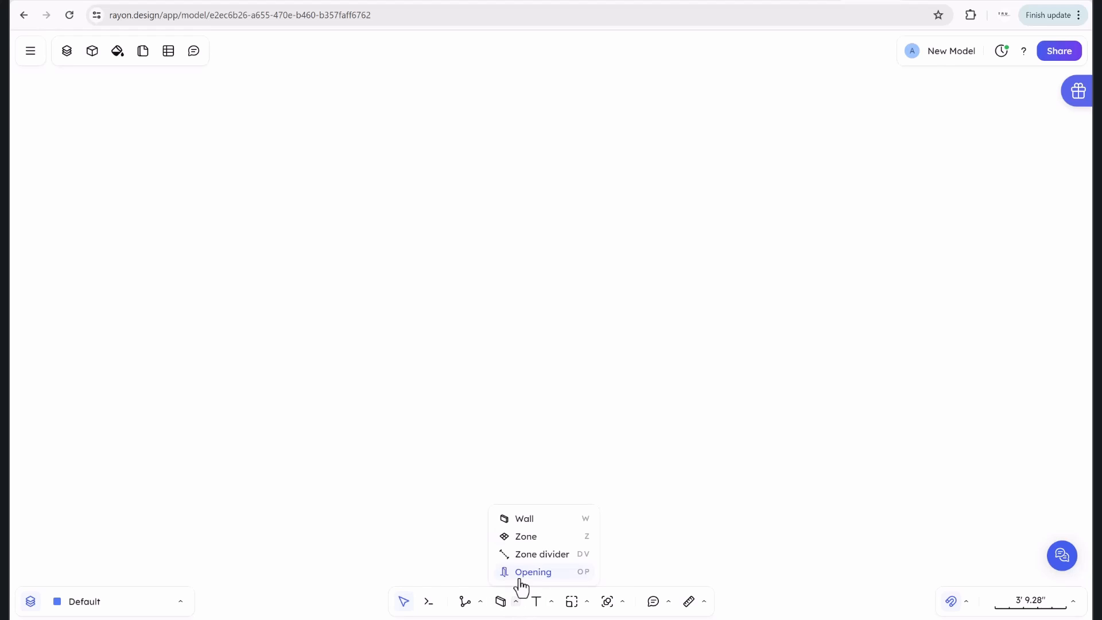
pyautogui.click(524, 519)
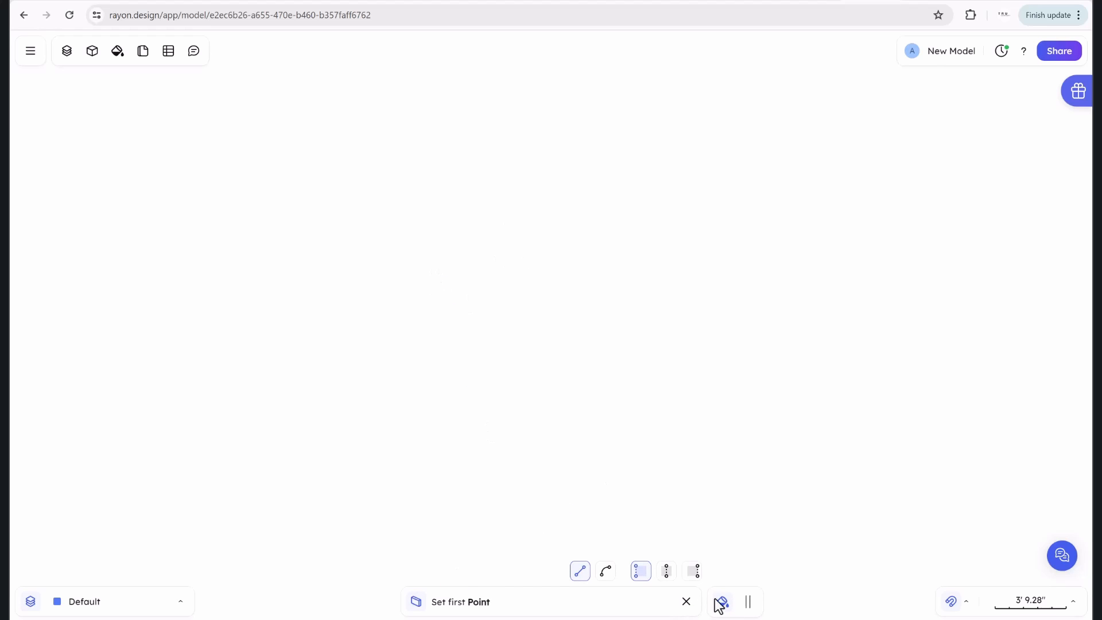
pyautogui.click(404, 219)
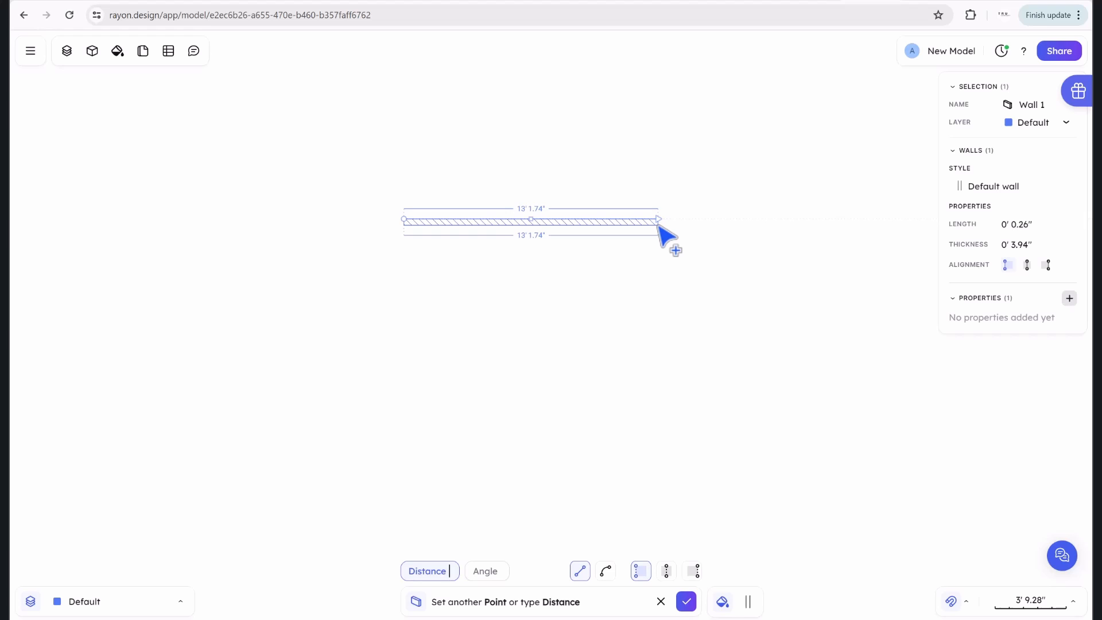
pyautogui.click(658, 223)
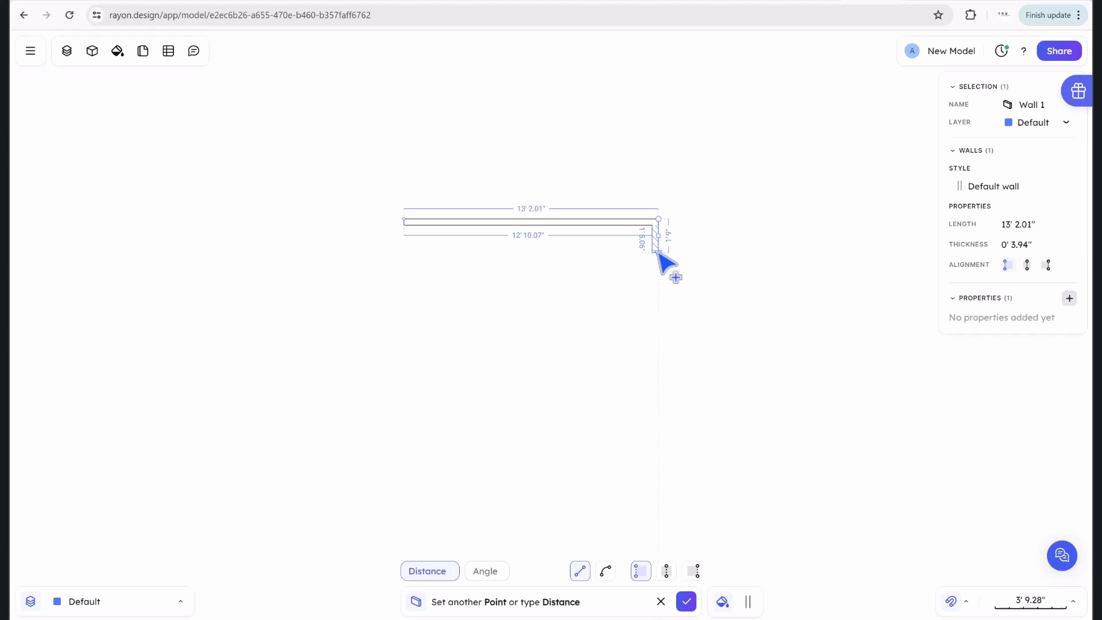
pyautogui.click(658, 397)
pyautogui.click(404, 397)
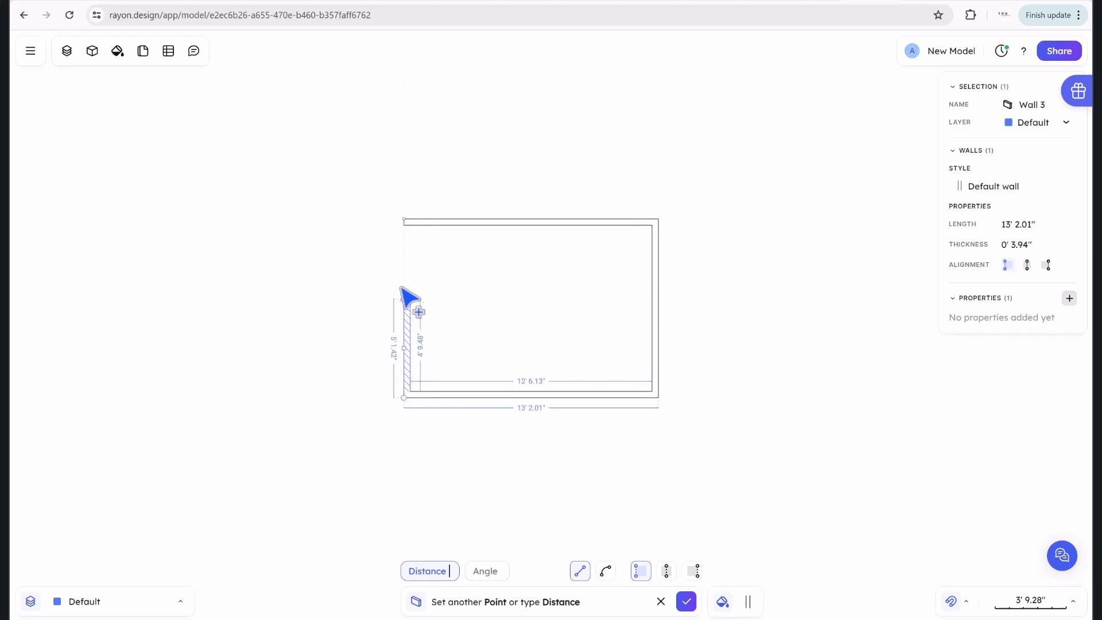
pyautogui.click(404, 219)
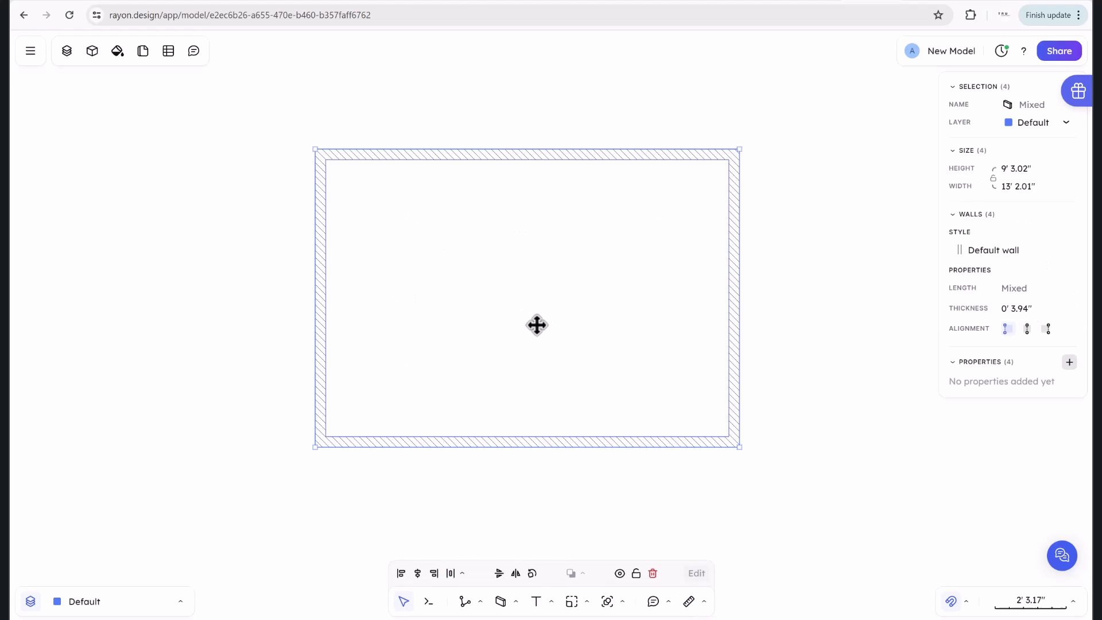
pyautogui.click(639, 286)
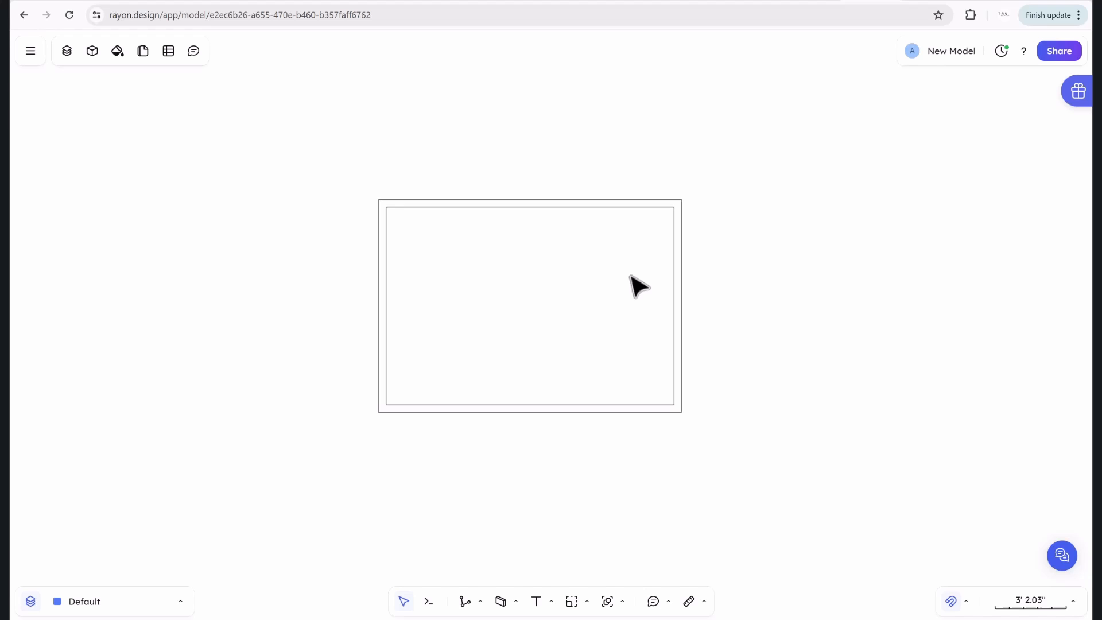
pyautogui.moveTo(631, 278); pyautogui.dragTo(608, 256, button='middle')
pyautogui.scroll(3, 529, 275)
pyautogui.scroll(10, 528, 274)
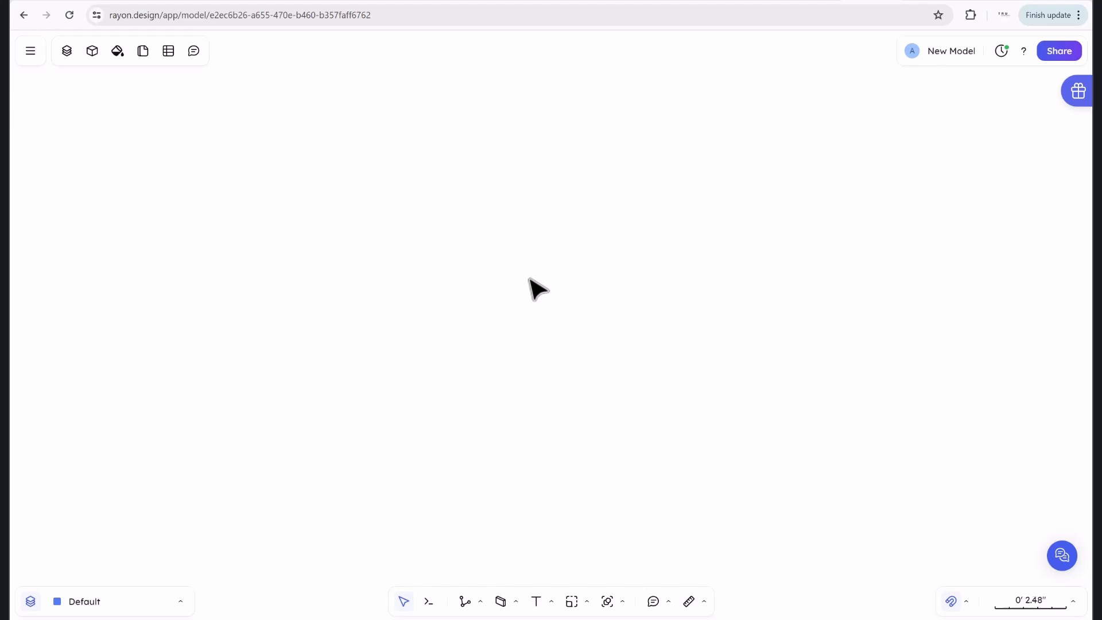
# Set the rectangular room's outer height to 9' by editing the side dimension of the selected upper wall.
pyautogui.scroll(-15, 530, 278)
pyautogui.scroll(9, 527, 281)
pyautogui.scroll(6, 526, 281)
pyautogui.scroll(-10, 526, 281)
pyautogui.moveTo(526, 281)
pyautogui.mouseDown(button='middle')
pyautogui.moveTo(671, 273)
pyautogui.moveTo(587, 298)
pyautogui.moveTo(522, 298)
pyautogui.moveTo(534, 300)
pyautogui.mouseUp(button='middle')
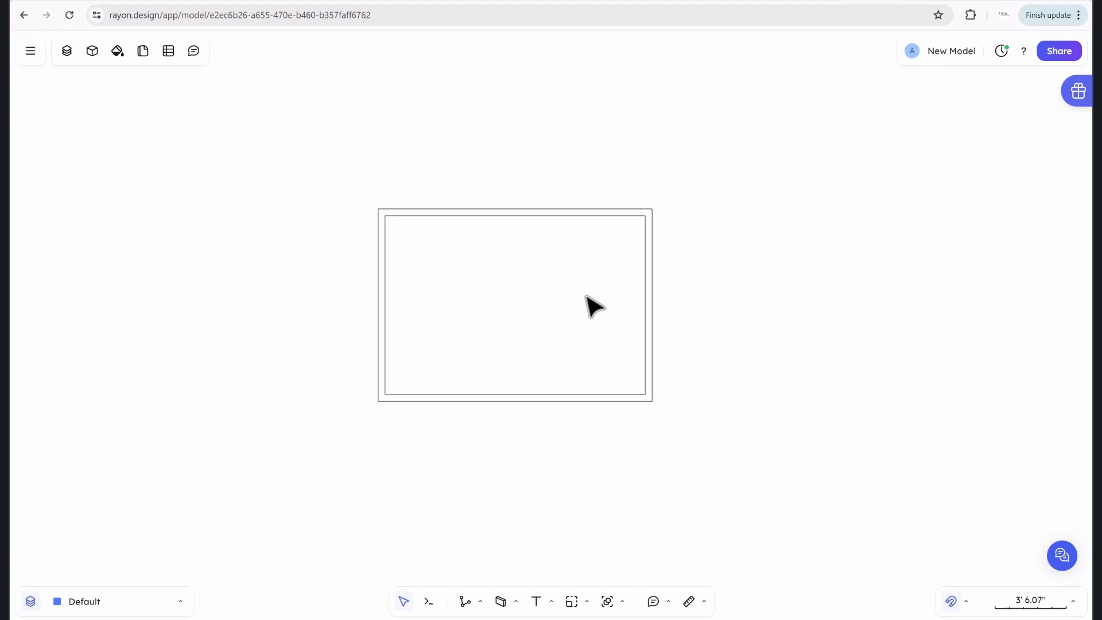
pyautogui.scroll(4, 654, 244)
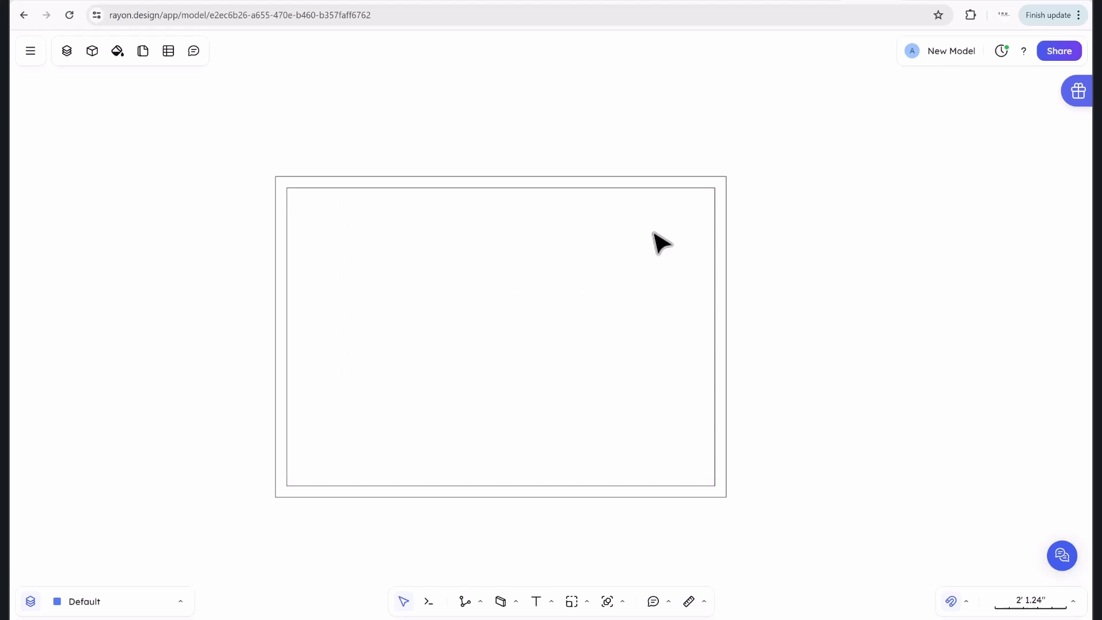
pyautogui.click(573, 183)
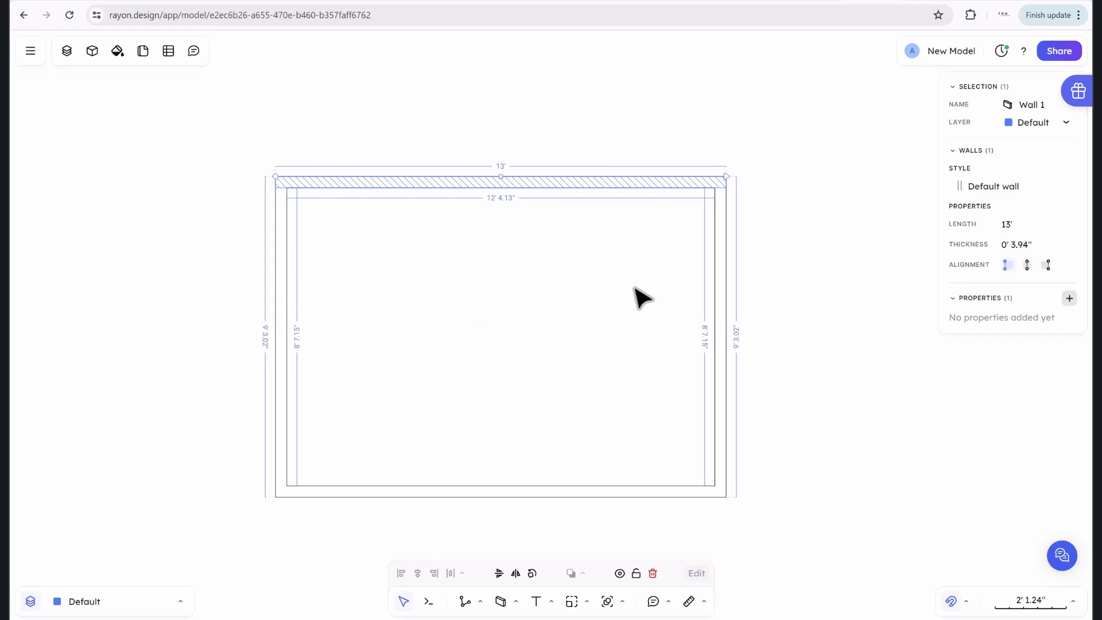
pyautogui.click(737, 339)
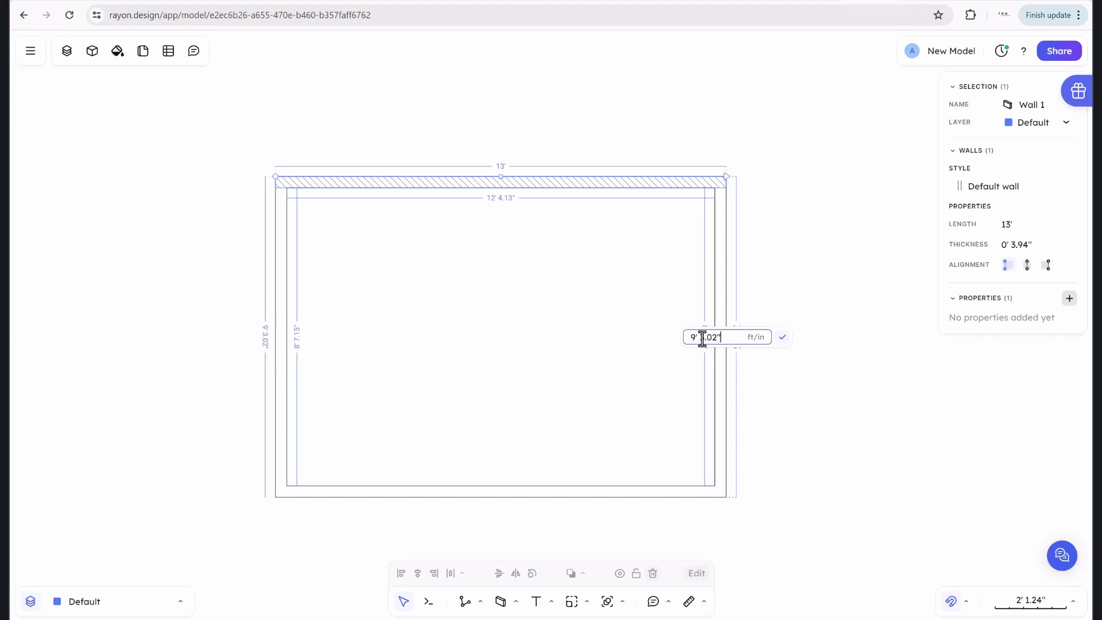
pyautogui.moveTo(700, 338); pyautogui.dragTo(736, 341)
pyautogui.press('BackSpace')
pyautogui.click(783, 337)
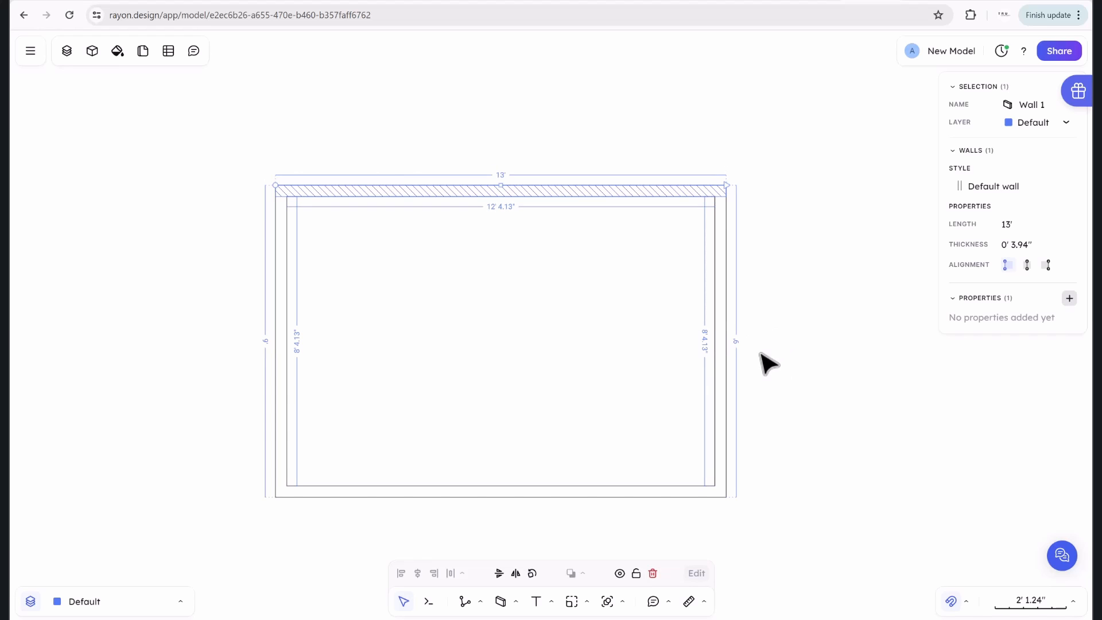
# Deselect the upper wall and measure the distance along the right wall's outer edge between its upper and lower corners.
pyautogui.scroll(6, 740, 374)
pyautogui.scroll(-6, 734, 367)
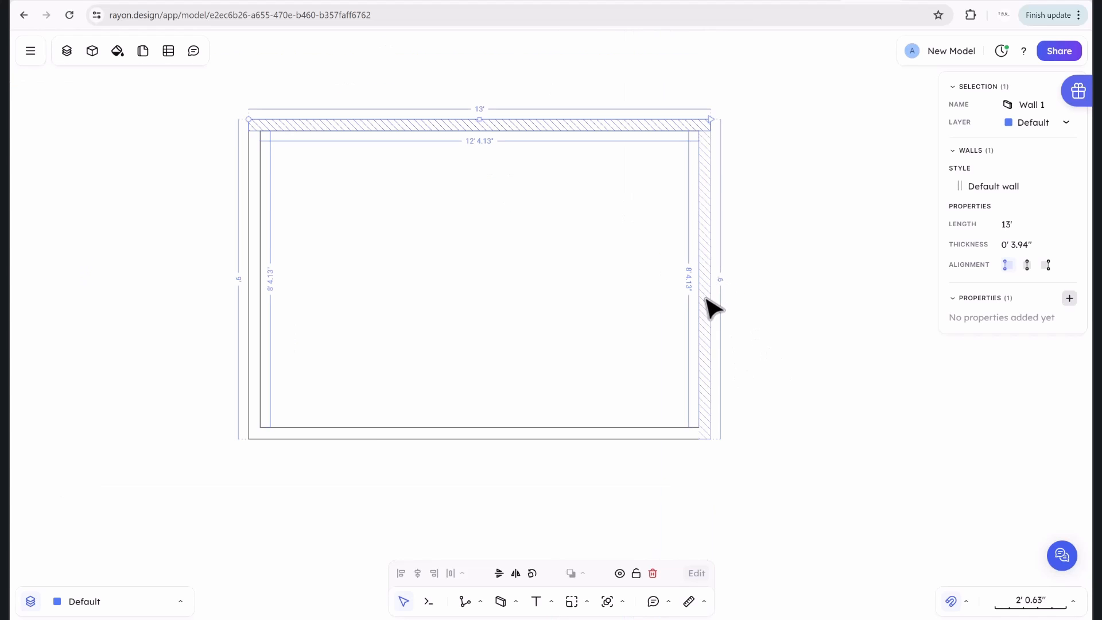
pyautogui.scroll(-1, 705, 299)
pyautogui.click(633, 281)
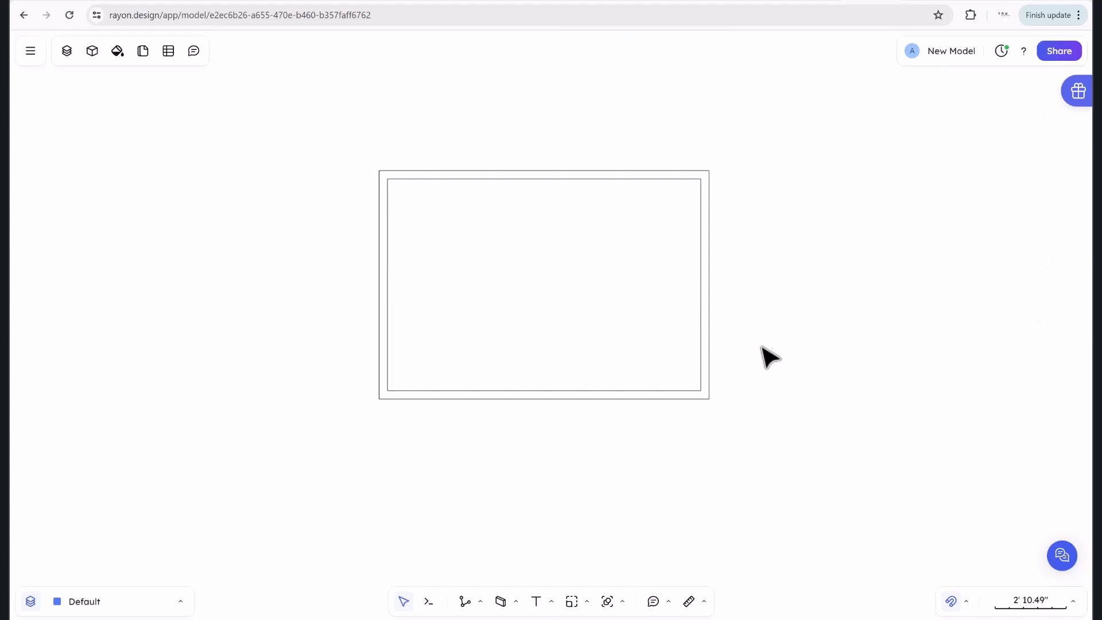
pyautogui.click(704, 601)
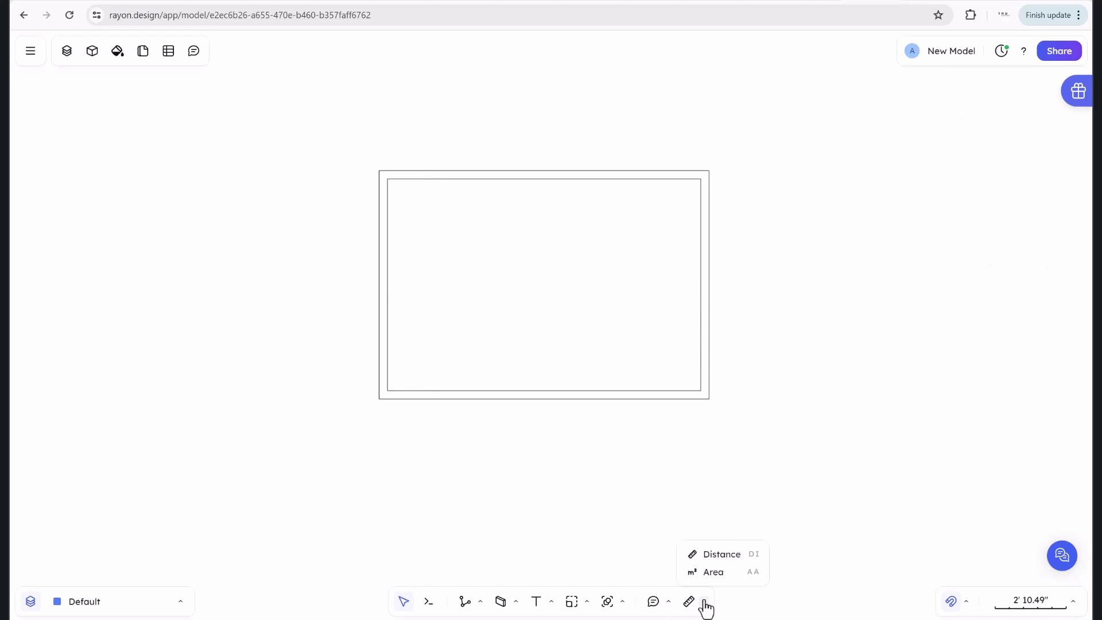
pyautogui.click(715, 555)
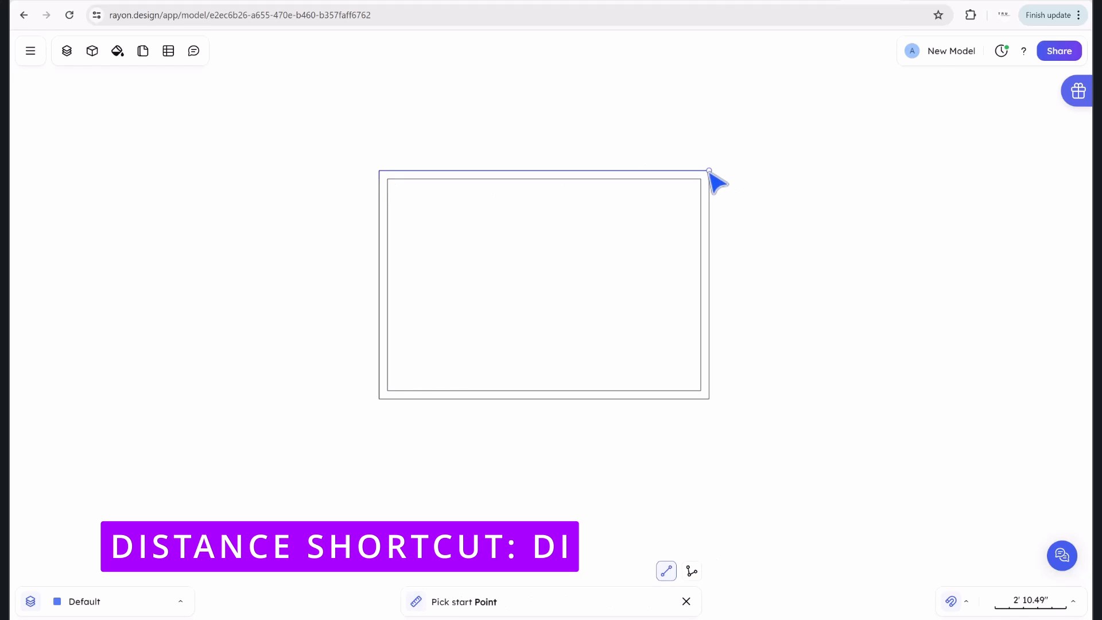
pyautogui.click(709, 170)
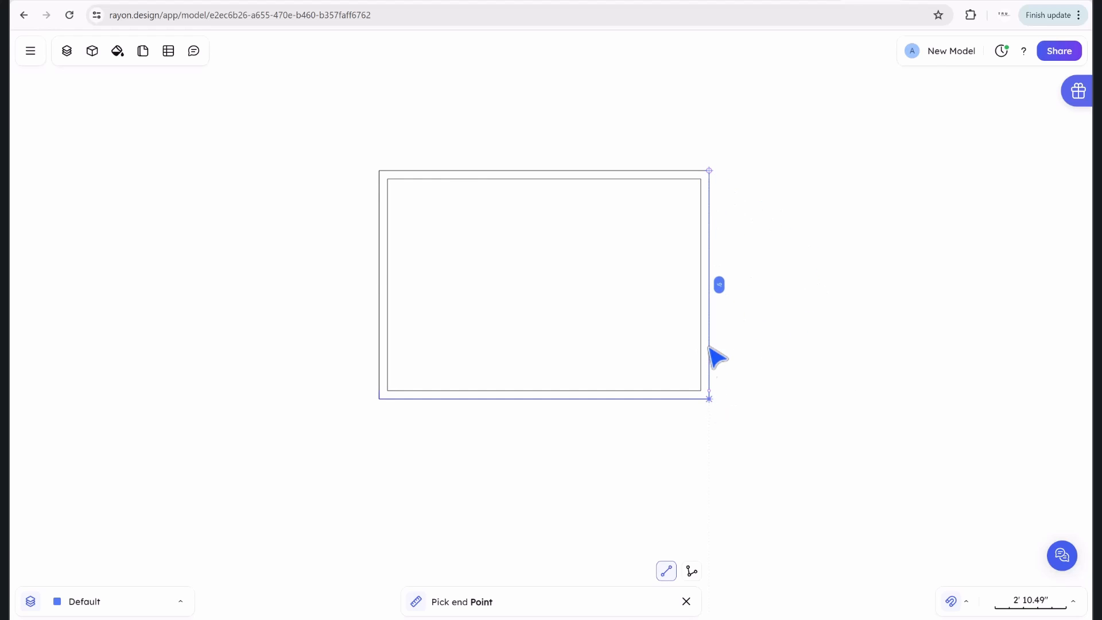
pyautogui.press('Escape')
# Move the room's walls freehand to resize it to about 10' 7" wide and 9' 2" high, and deselect.
pyautogui.moveTo(658, 278); pyautogui.dragTo(634, 278)
pyautogui.moveTo(498, 402)
pyautogui.mouseDown()
pyautogui.moveTo(500, 320)
pyautogui.moveTo(498, 417)
pyautogui.mouseUp()
pyautogui.moveTo(389, 328)
pyautogui.mouseDown()
pyautogui.moveTo(423, 322)
pyautogui.moveTo(400, 321)
pyautogui.mouseUp()
pyautogui.moveTo(482, 177); pyautogui.dragTo(458, 173)
pyautogui.moveTo(642, 266)
pyautogui.mouseDown()
pyautogui.moveTo(760, 258)
pyautogui.moveTo(645, 256)
pyautogui.mouseUp()
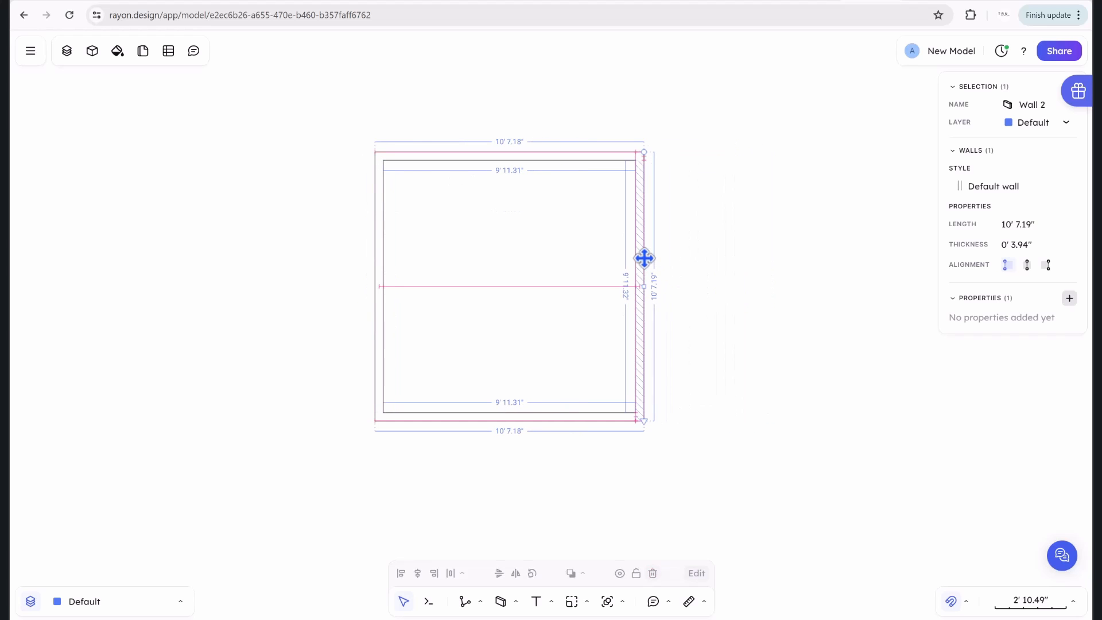
pyautogui.moveTo(529, 419); pyautogui.dragTo(466, 351)
pyautogui.click(488, 241)
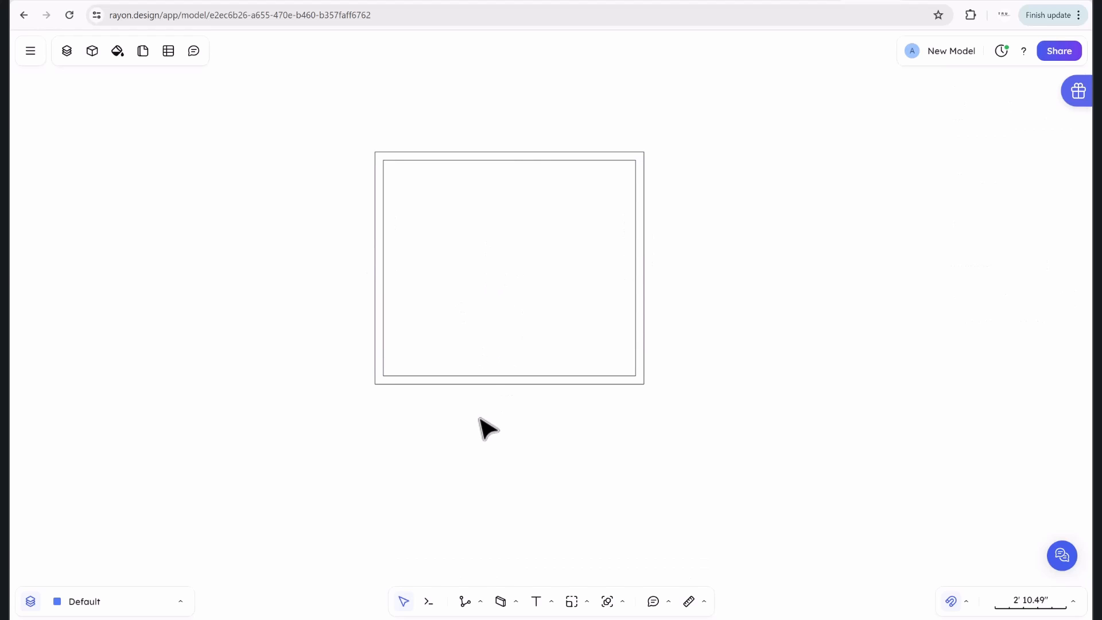
# Draw a centre-aligned dividing wall from the middle of the lower wall to the middle of the upper wall, and undo it.
pyautogui.click(516, 603)
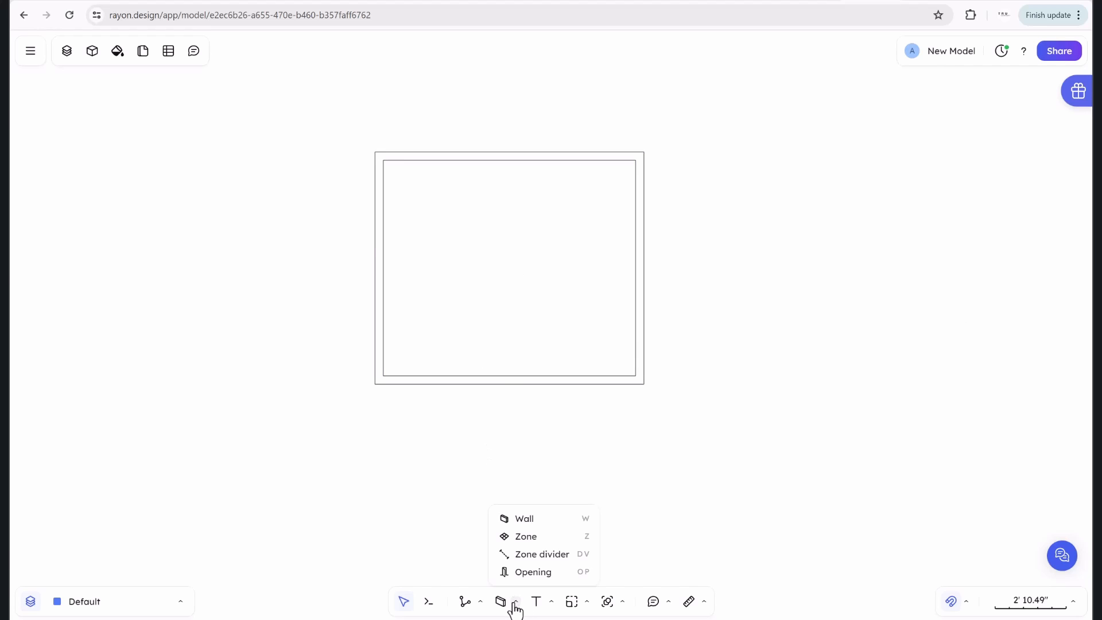
pyautogui.click(522, 521)
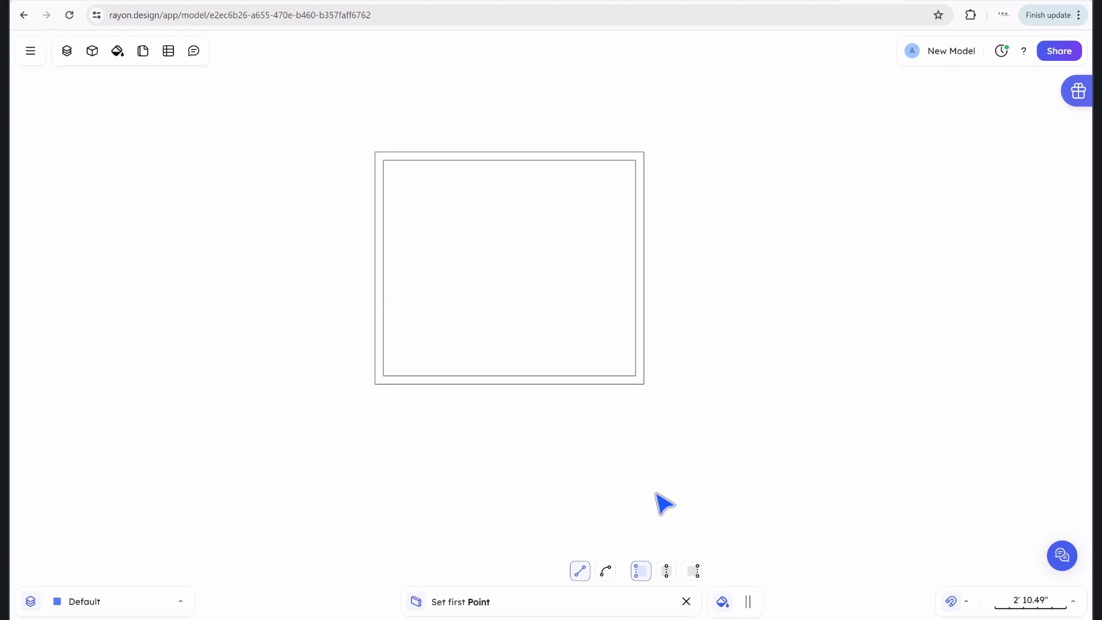
pyautogui.press('Tab')
pyautogui.press('Tab')
pyautogui.press('Tab')
pyautogui.press('Tab')
pyautogui.press('Tab')
pyautogui.press('Tab')
pyautogui.press('Tab')
pyautogui.press('Tab')
pyautogui.press('Tab')
pyautogui.press('Tab')
pyautogui.press('Tab')
pyautogui.press('Tab')
pyautogui.press('Tab')
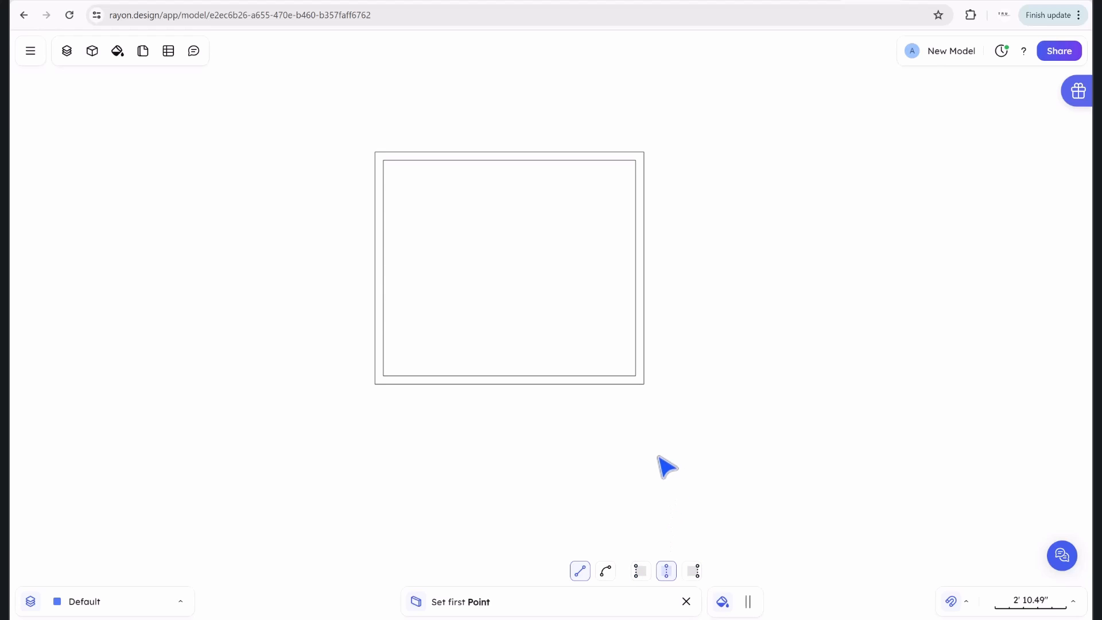
pyautogui.click(509, 375)
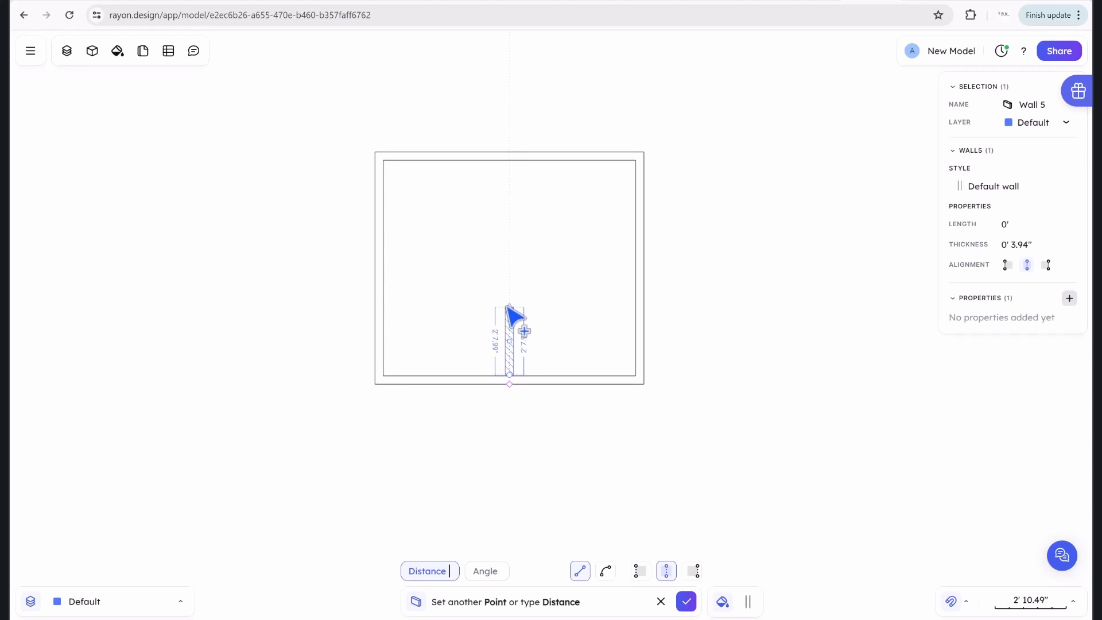
pyautogui.click(507, 165)
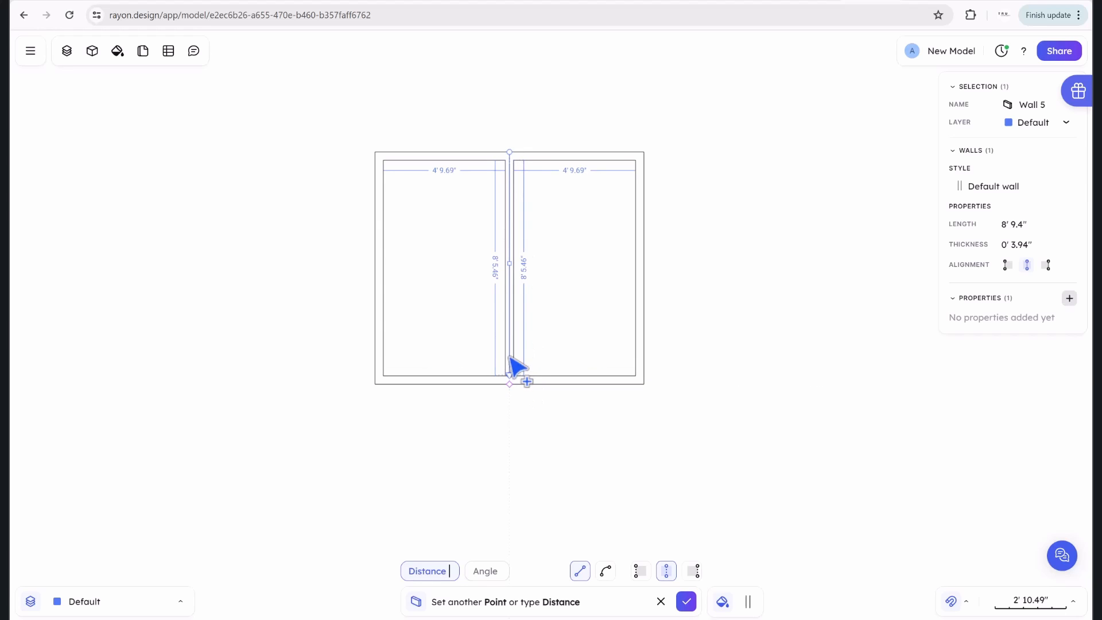
pyautogui.press('Escape')
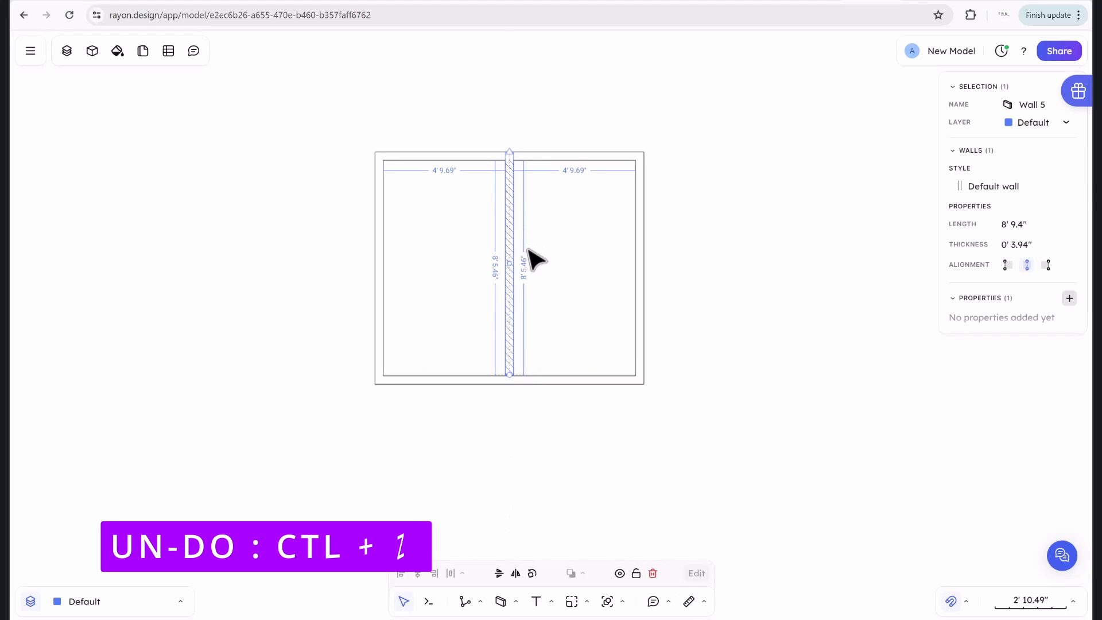
pyautogui.hotkey('ctrl', 'z')
# Draw a left-aligned dividing wall about 9' 2" long between the midpoints of the lower and upper walls, and delete it.
pyautogui.click(516, 601)
pyautogui.click(524, 520)
pyautogui.click(639, 572)
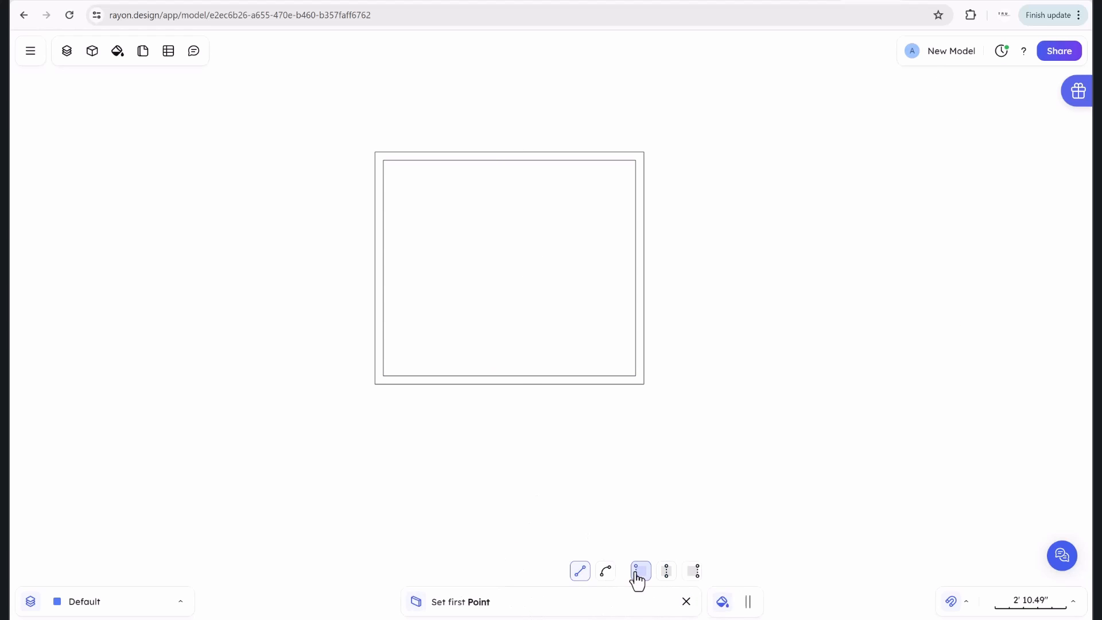
pyautogui.click(509, 383)
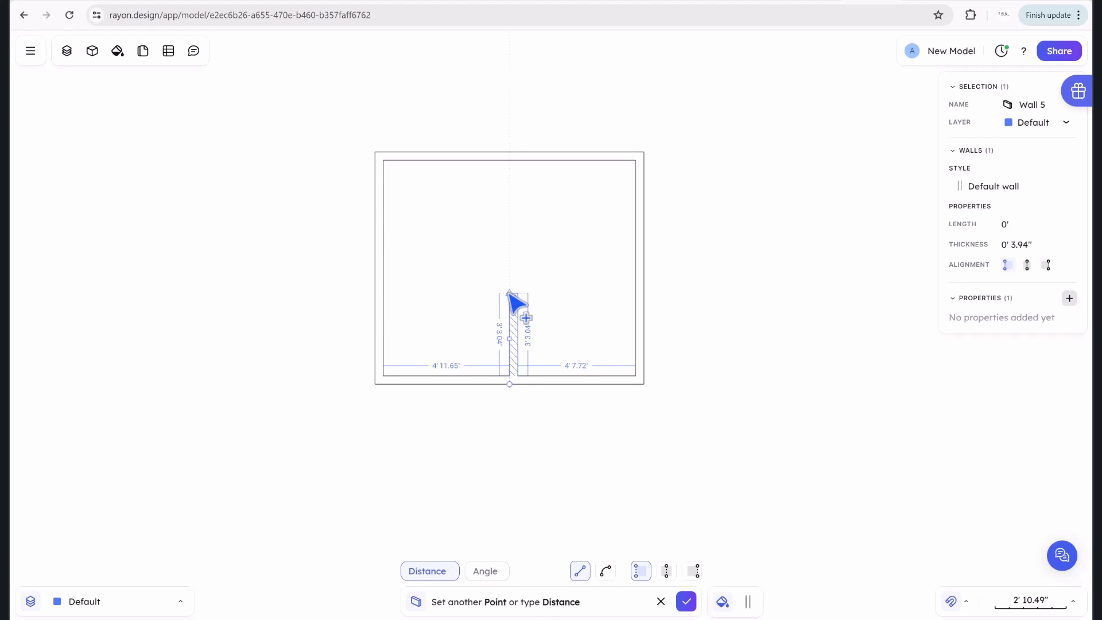
pyautogui.click(509, 163)
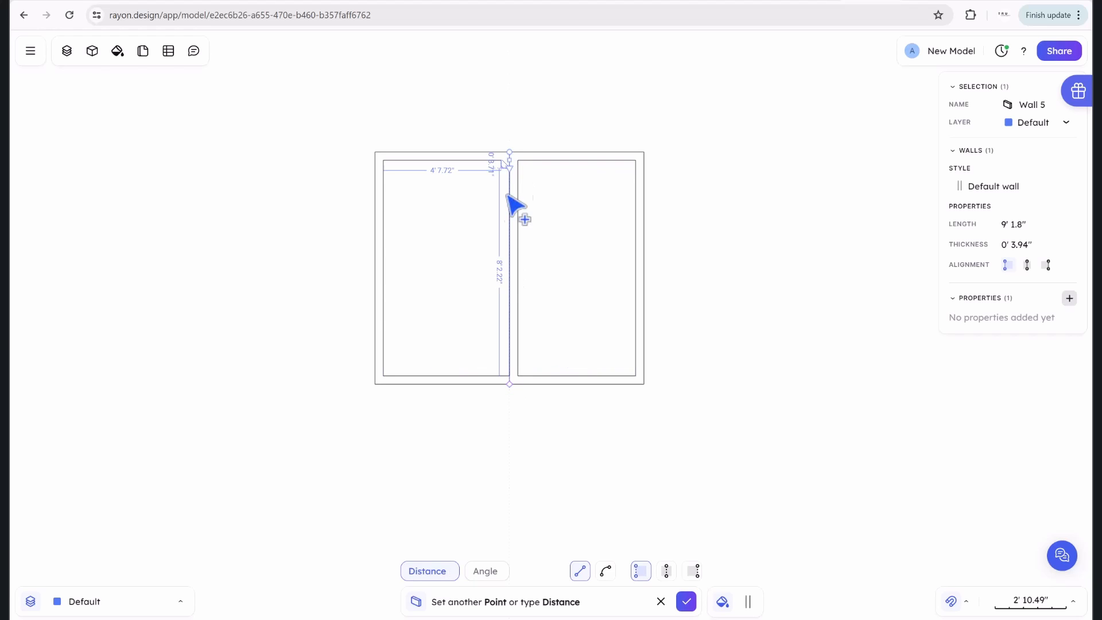
pyautogui.press('Escape')
pyautogui.press('Escape')
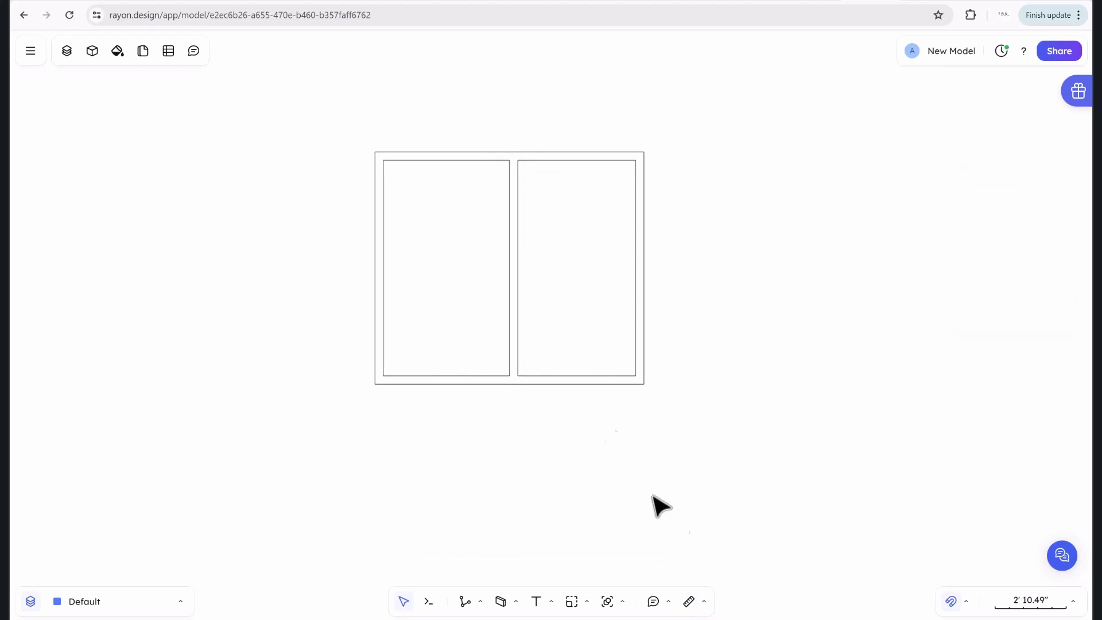
pyautogui.click(514, 324)
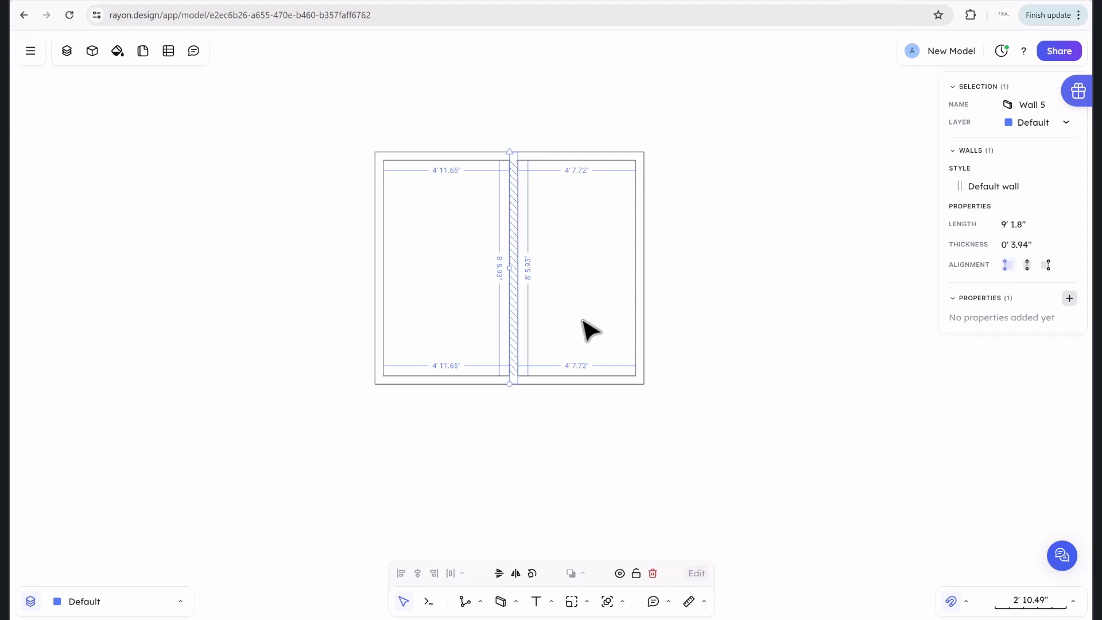
pyautogui.click(653, 573)
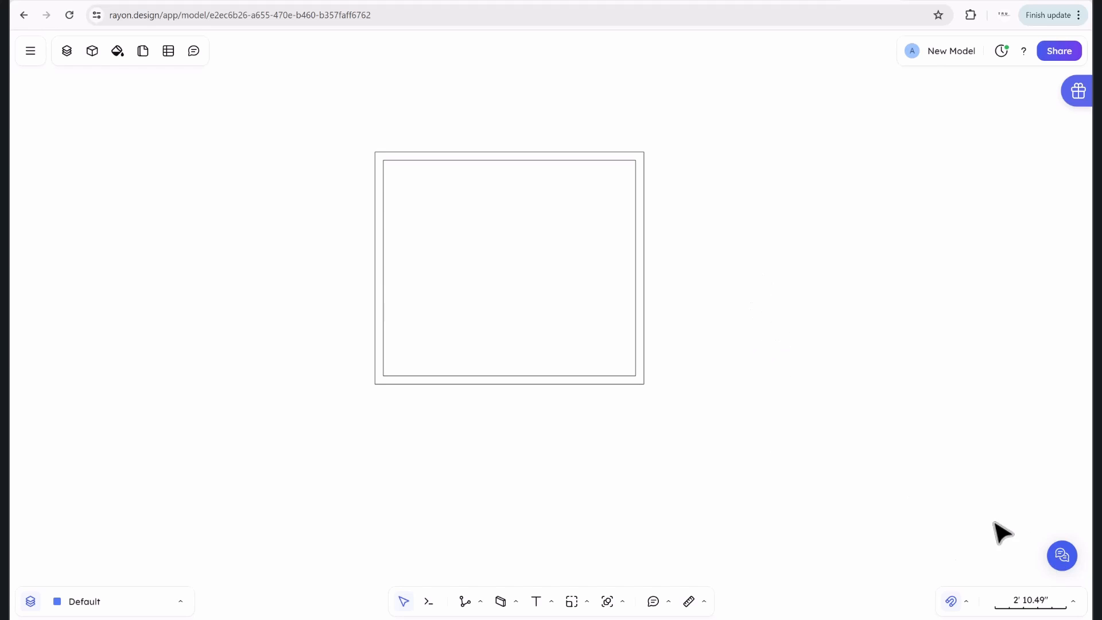
# View the measurement units available for the model, from Millimeters to Imperial, without choosing another one.
pyautogui.click(1073, 603)
pyautogui.moveTo(1045, 446)
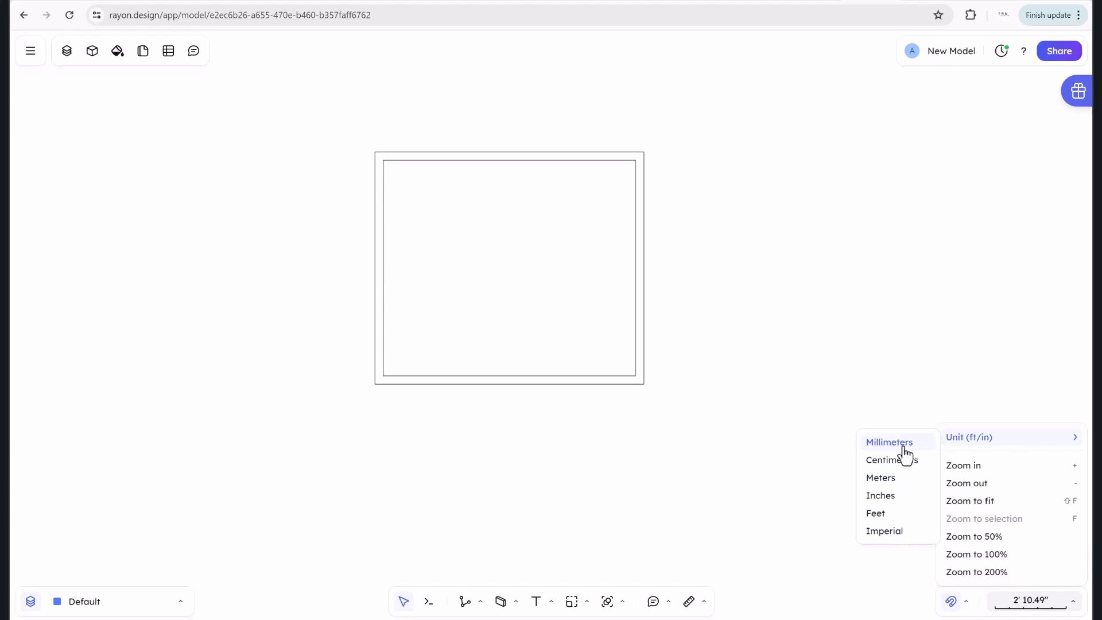
pyautogui.click(712, 506)
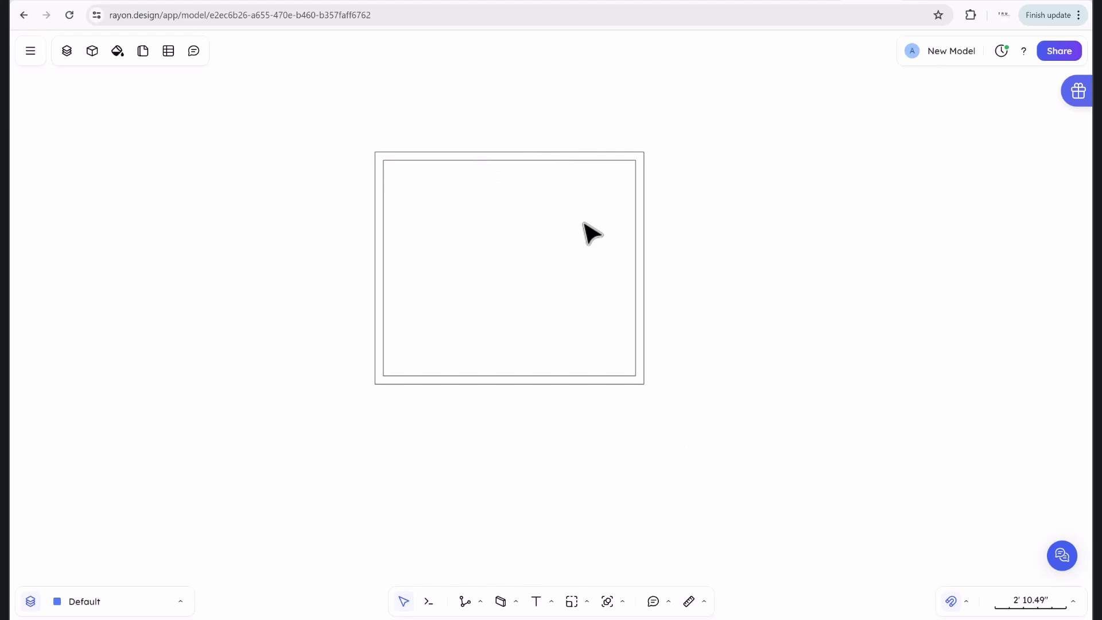
# Edit the upper wall's Default wall style, trying the thickest preset and settling on a thickness of 0' 7.87".
pyautogui.click(565, 157)
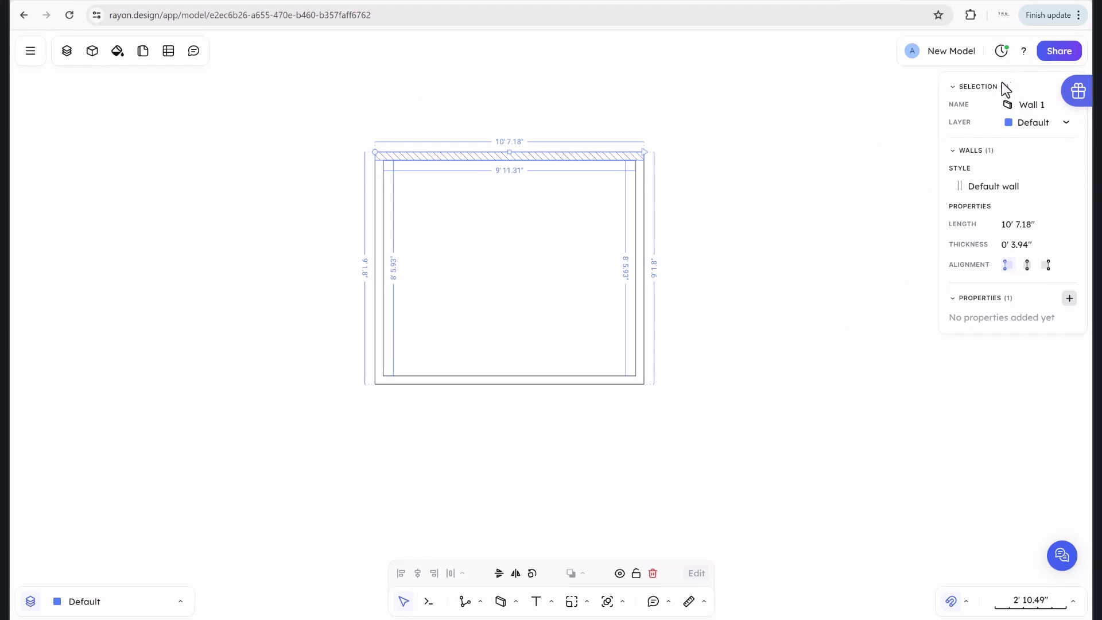
pyautogui.click(1009, 187)
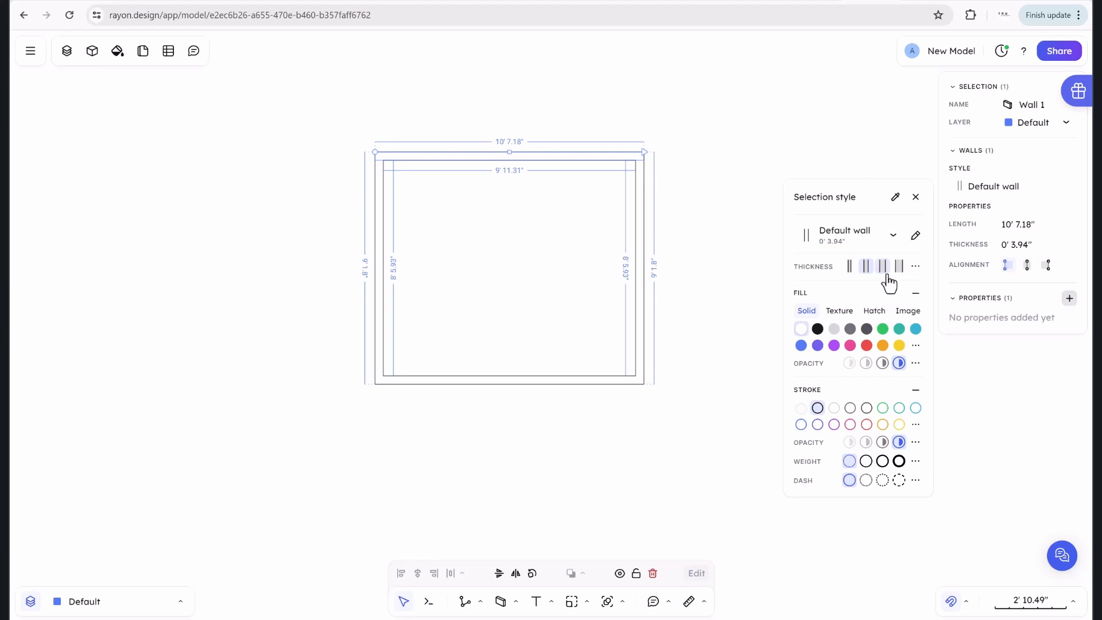
pyautogui.click(915, 239)
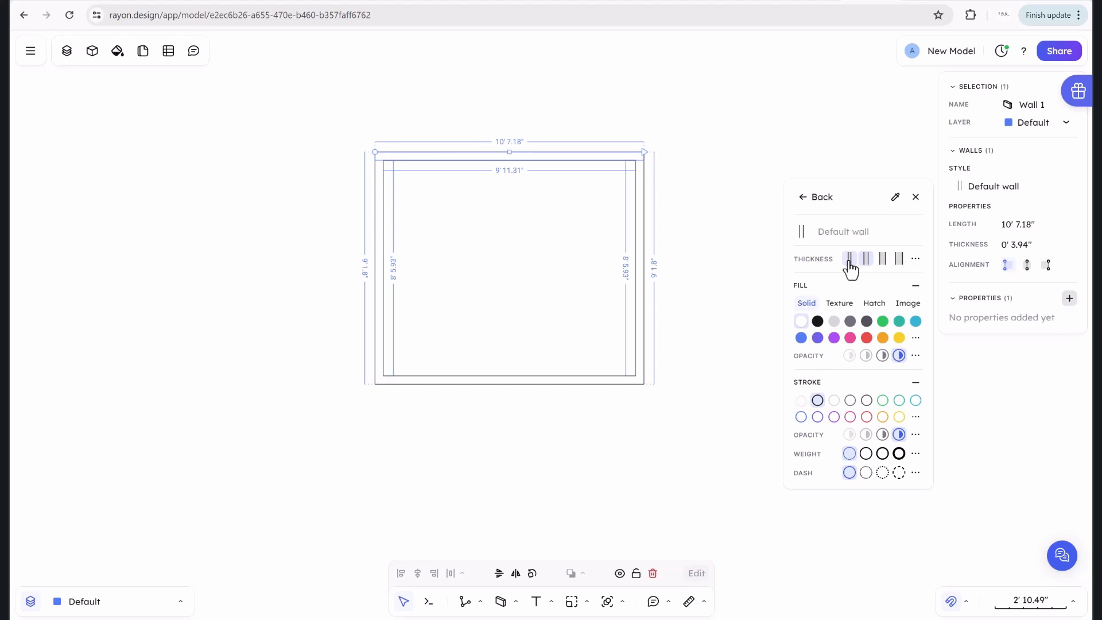
pyautogui.click(897, 266)
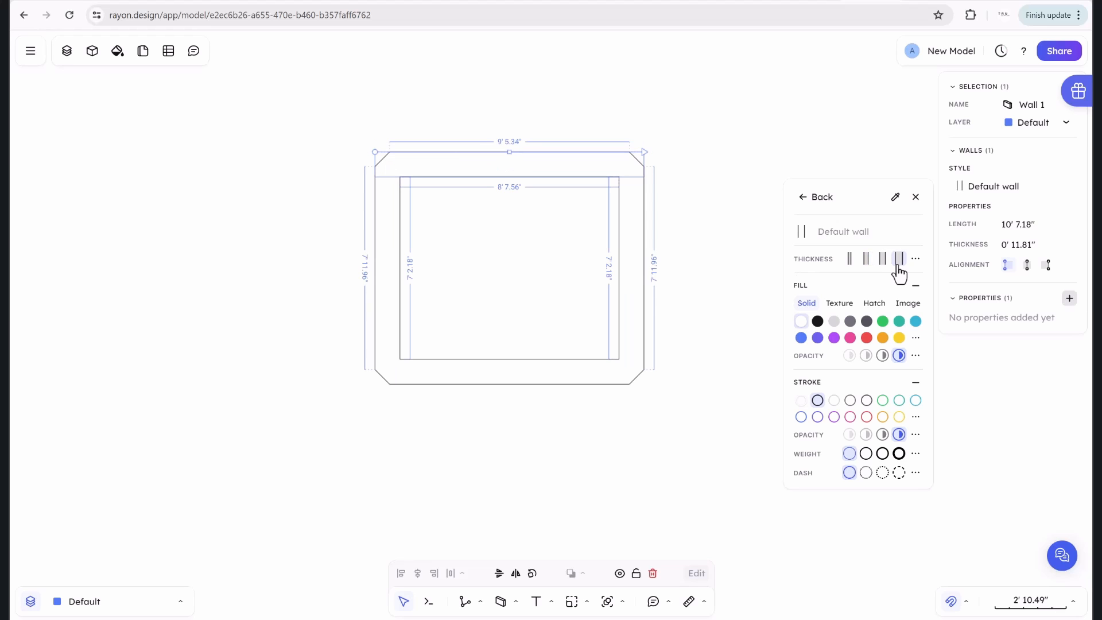
pyautogui.click(882, 265)
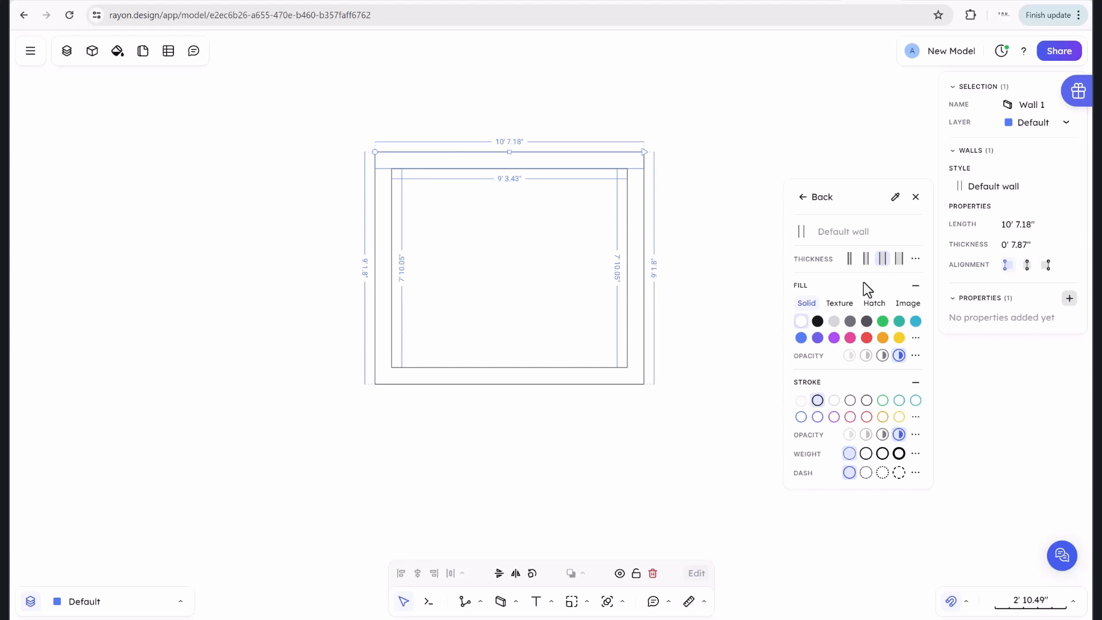
# Give the Default wall style a solid light grey fill at the second-highest opacity preset and a green stroke.
pyautogui.click(851, 325)
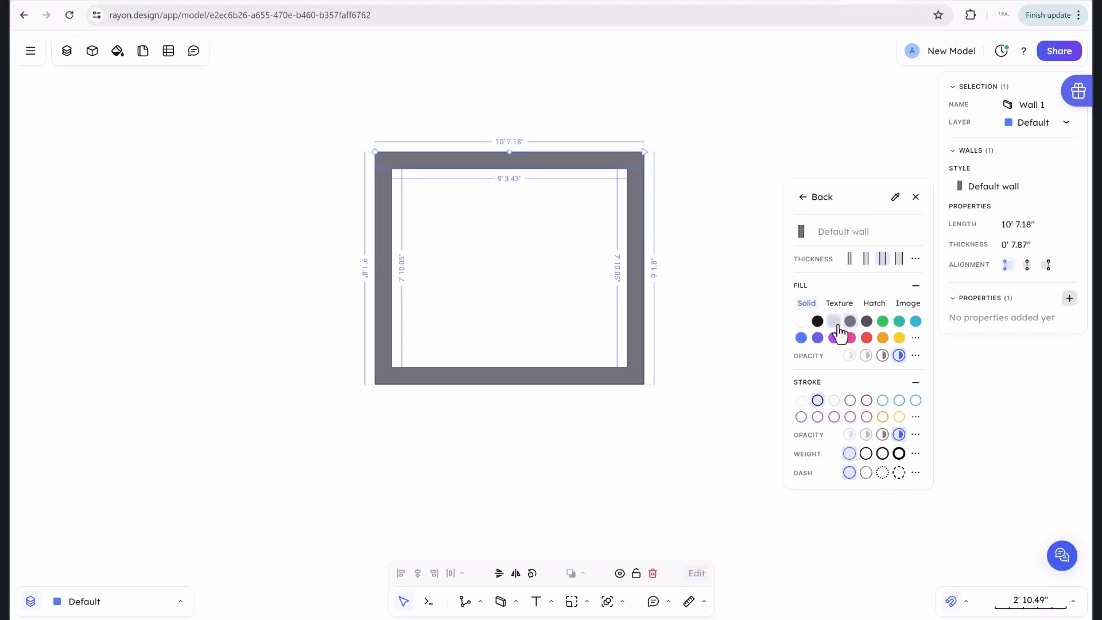
pyautogui.click(836, 323)
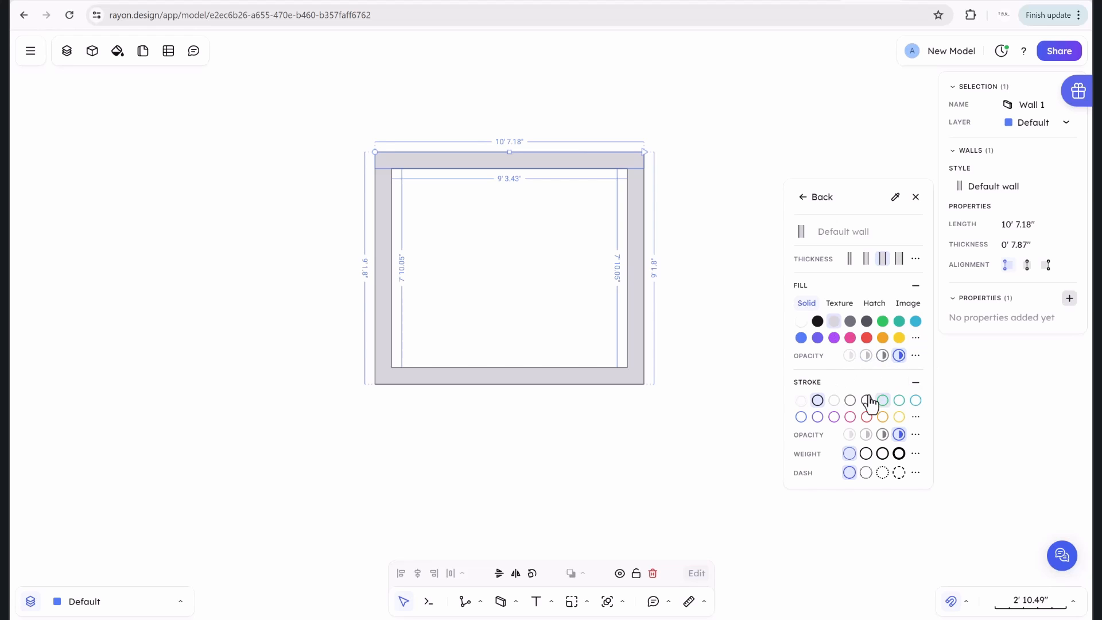
pyautogui.click(879, 360)
pyautogui.click(864, 359)
pyautogui.click(854, 358)
pyautogui.click(883, 358)
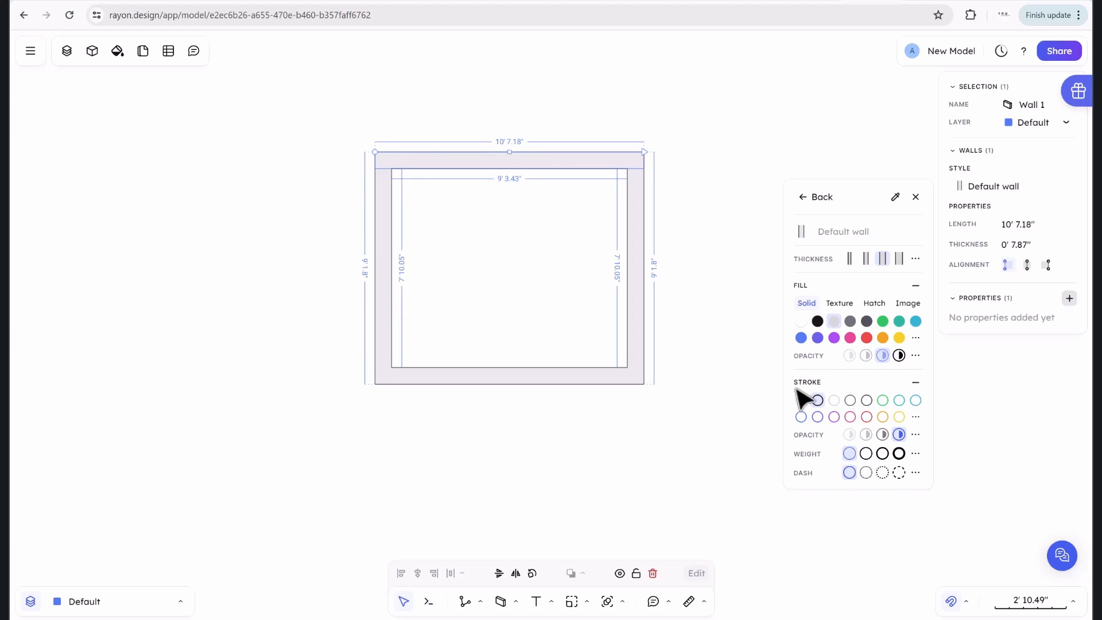
pyautogui.click(884, 403)
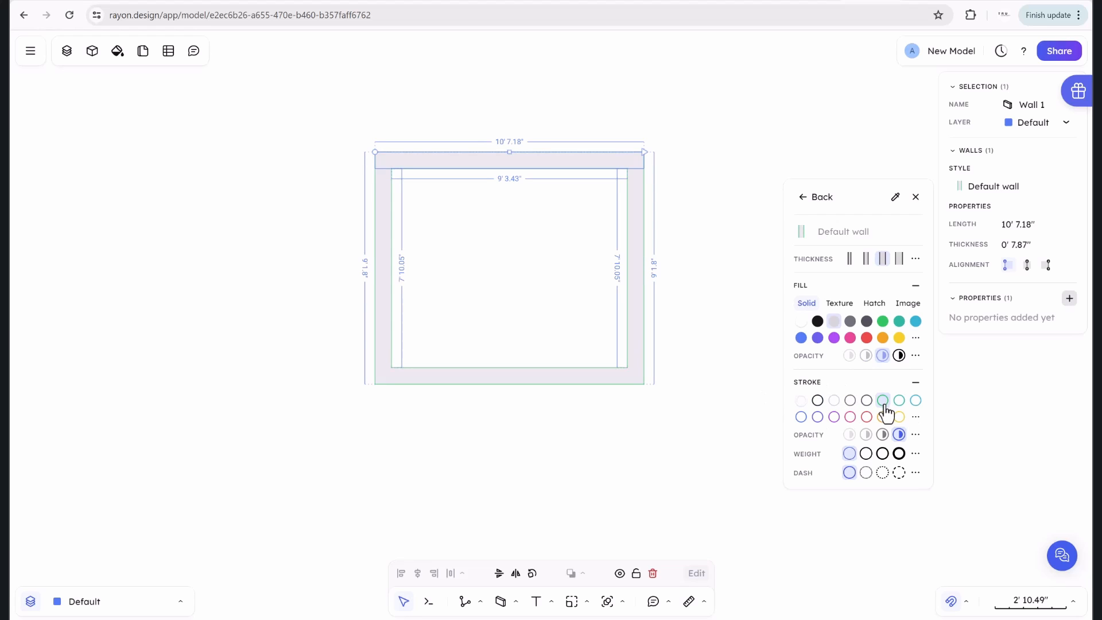
# Try a blue stroke for the Default wall style, and settle on a black stroke with the solid dash preset.
pyautogui.click(802, 418)
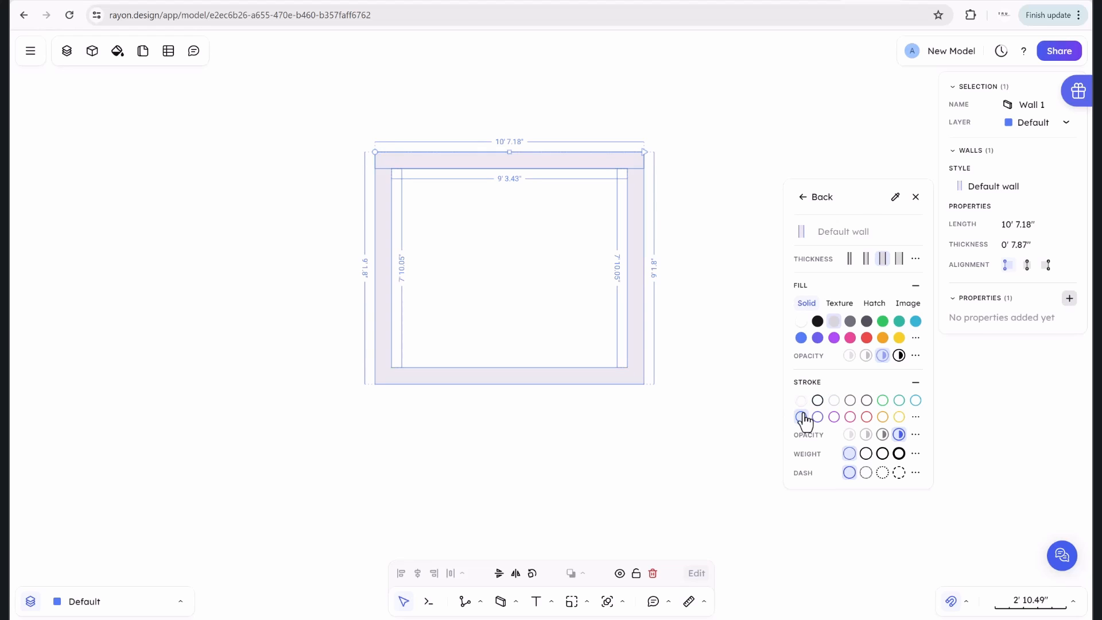
pyautogui.click(818, 401)
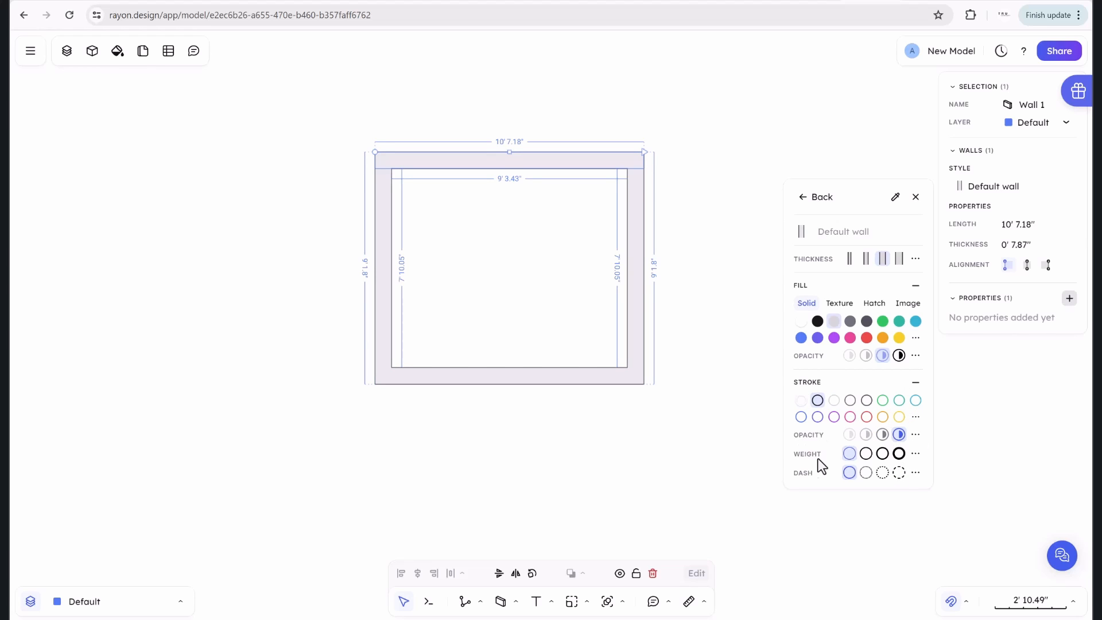
pyautogui.click(864, 474)
pyautogui.click(850, 472)
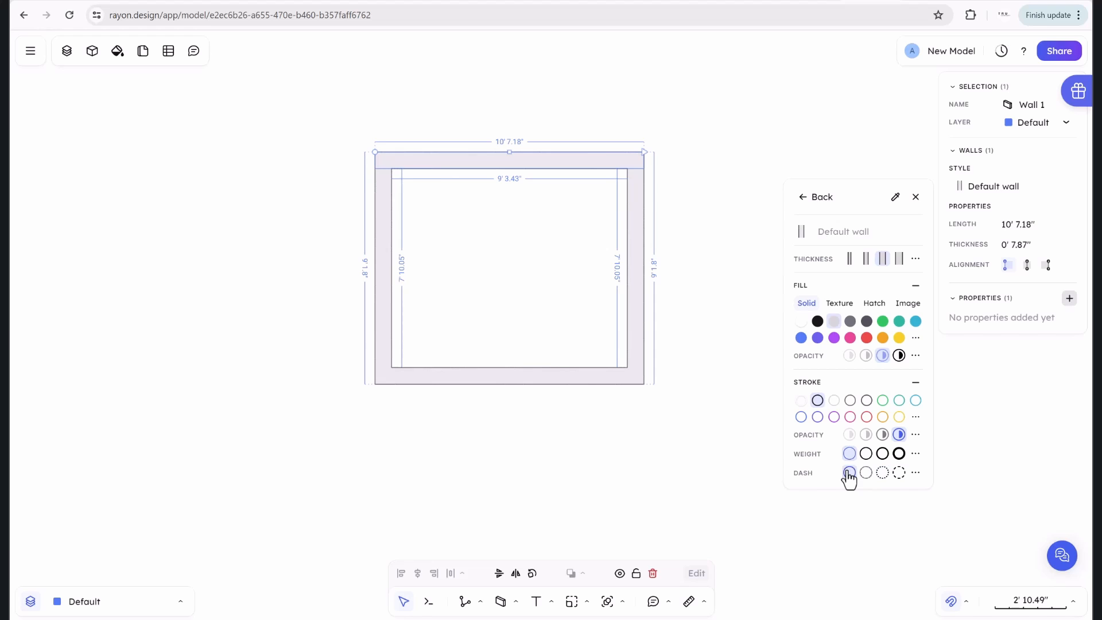
pyautogui.click(708, 165)
# Set a thickness of 0' 1.97" for the right wall alone, without editing the shared Default wall style.
pyautogui.click(632, 218)
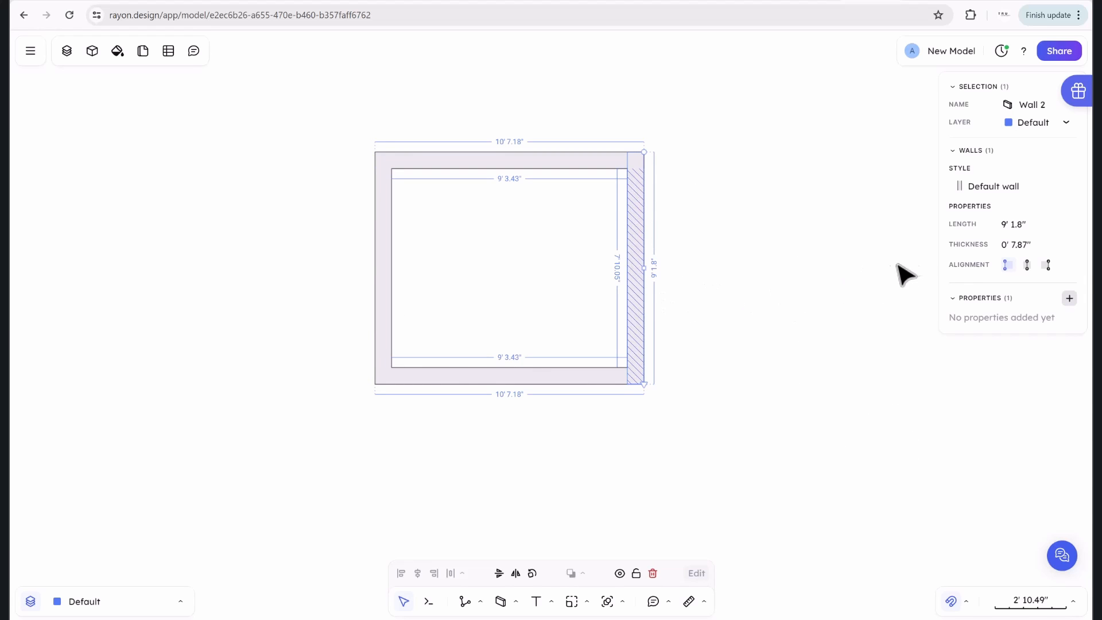
pyautogui.click(989, 187)
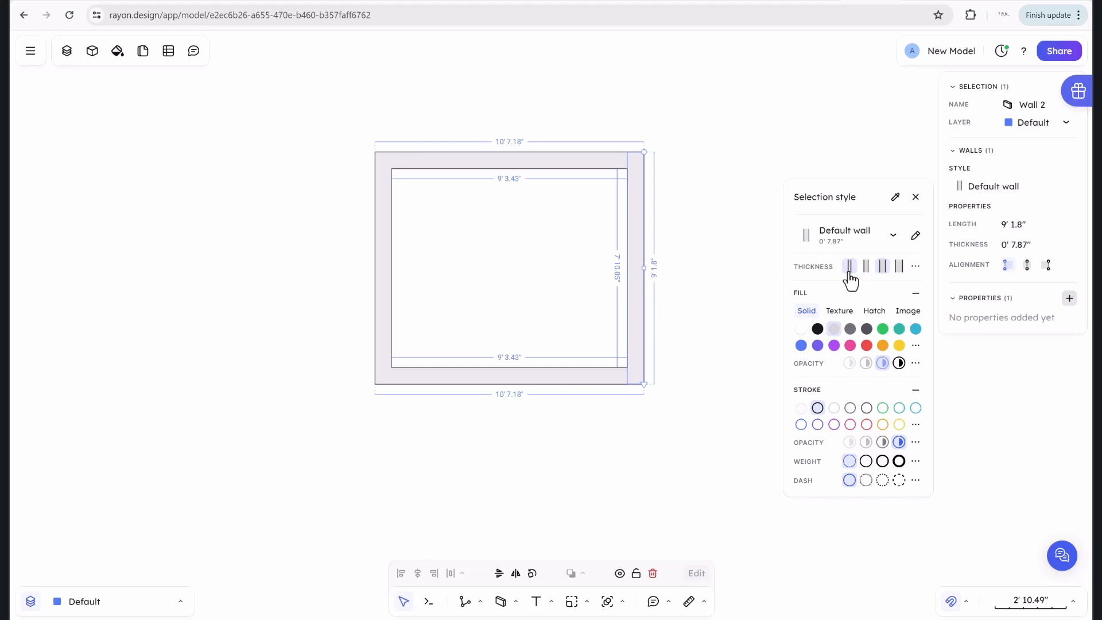
pyautogui.click(852, 271)
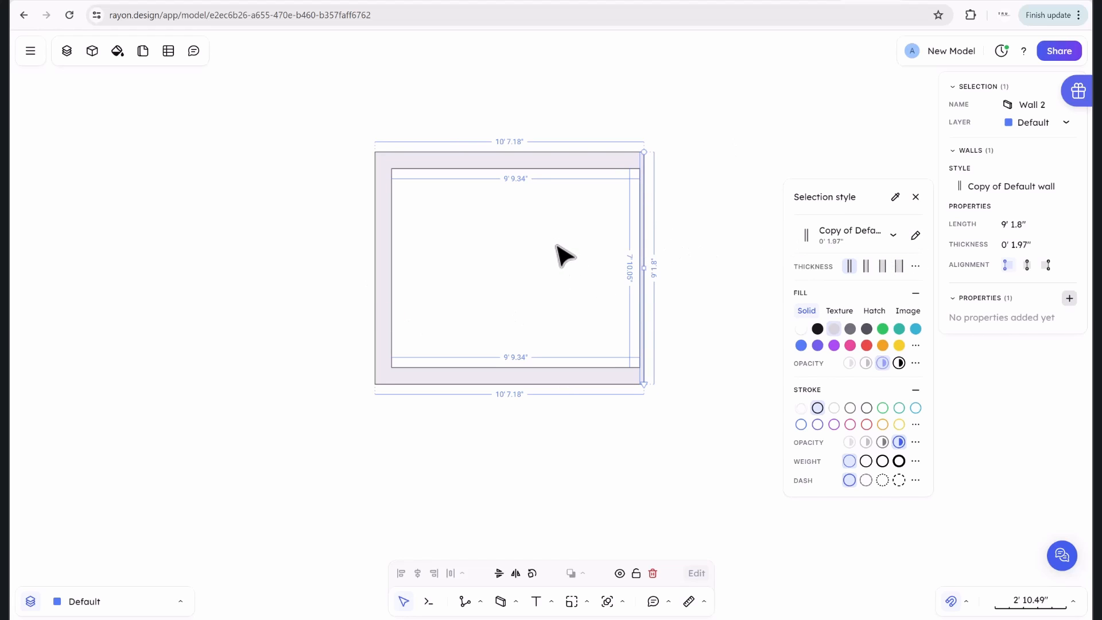
pyautogui.click(697, 268)
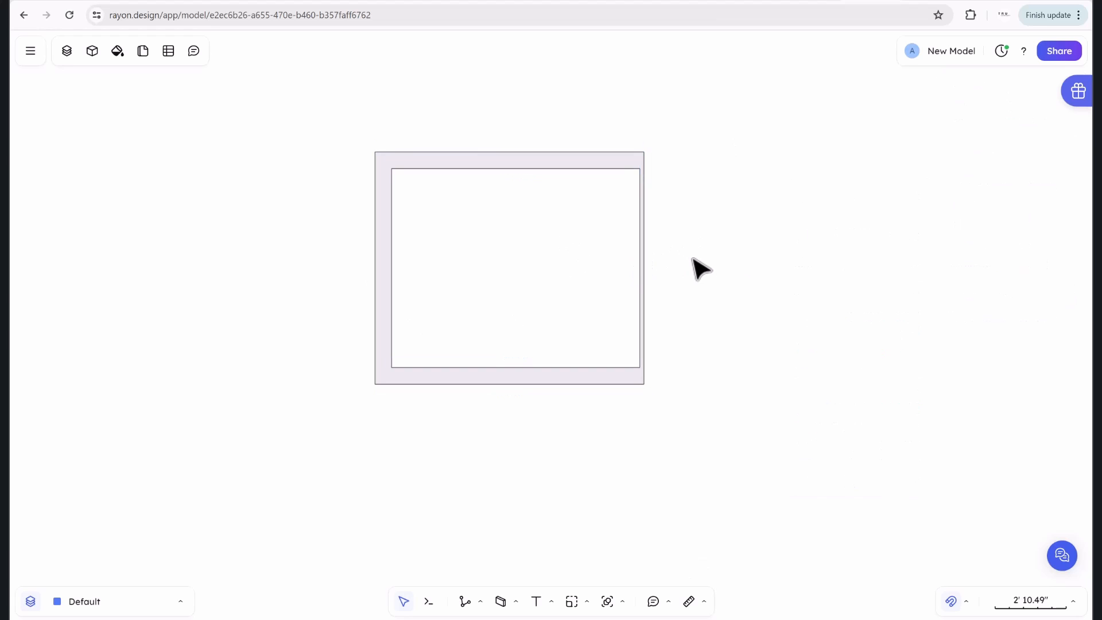
# Edit the shared Default wall style through the right wall, setting its thickness to 0' 3.94".
pyautogui.click(635, 248)
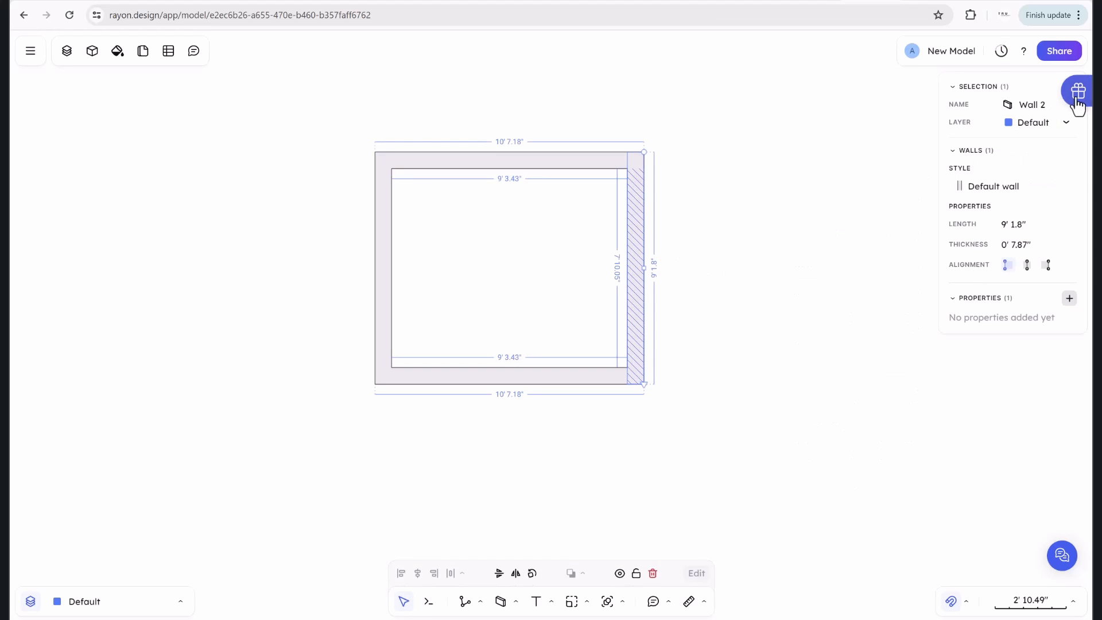
pyautogui.click(1002, 189)
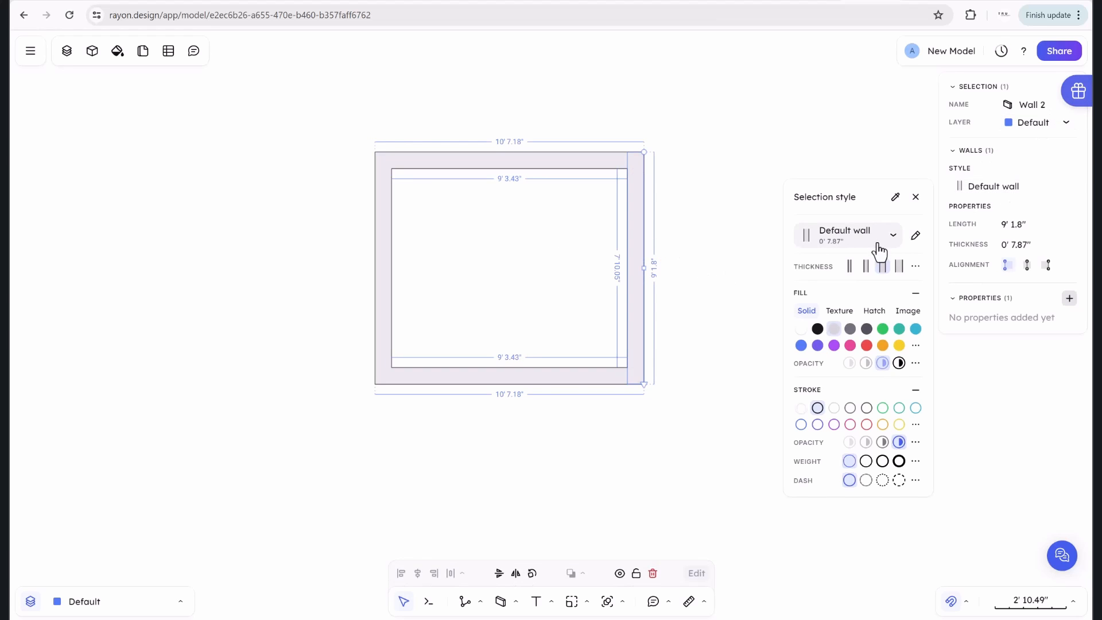
pyautogui.click(913, 236)
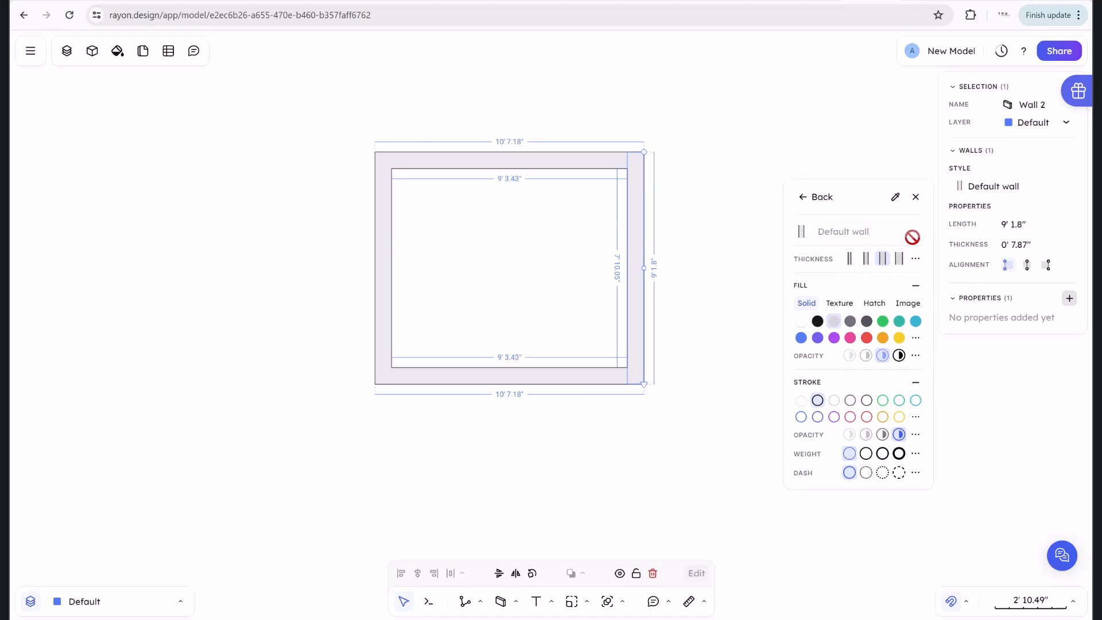
pyautogui.click(866, 260)
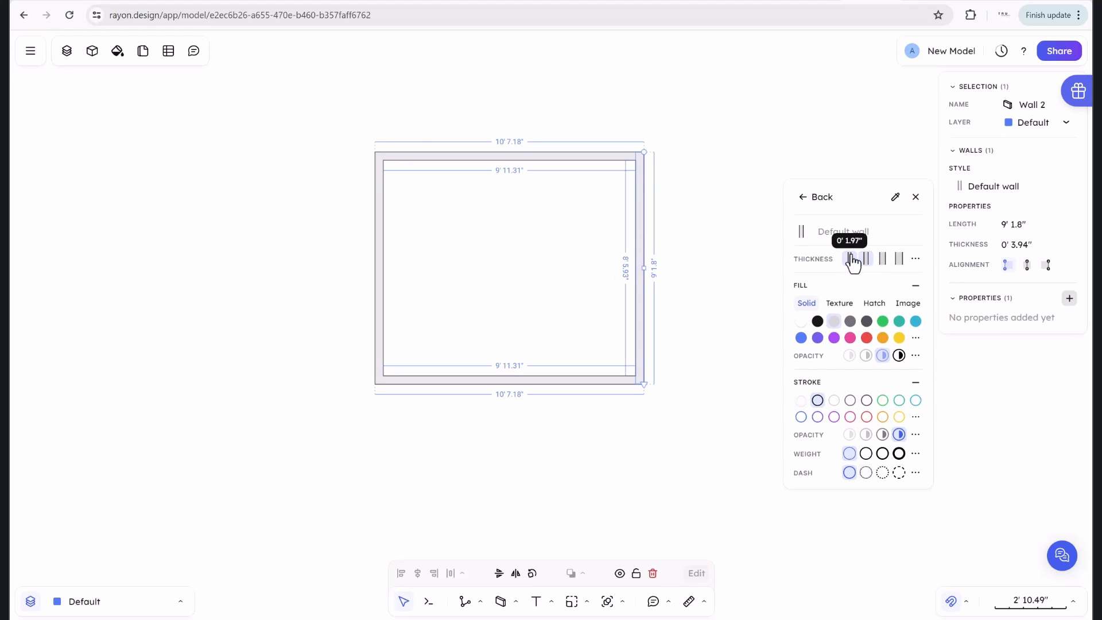
pyautogui.click(813, 199)
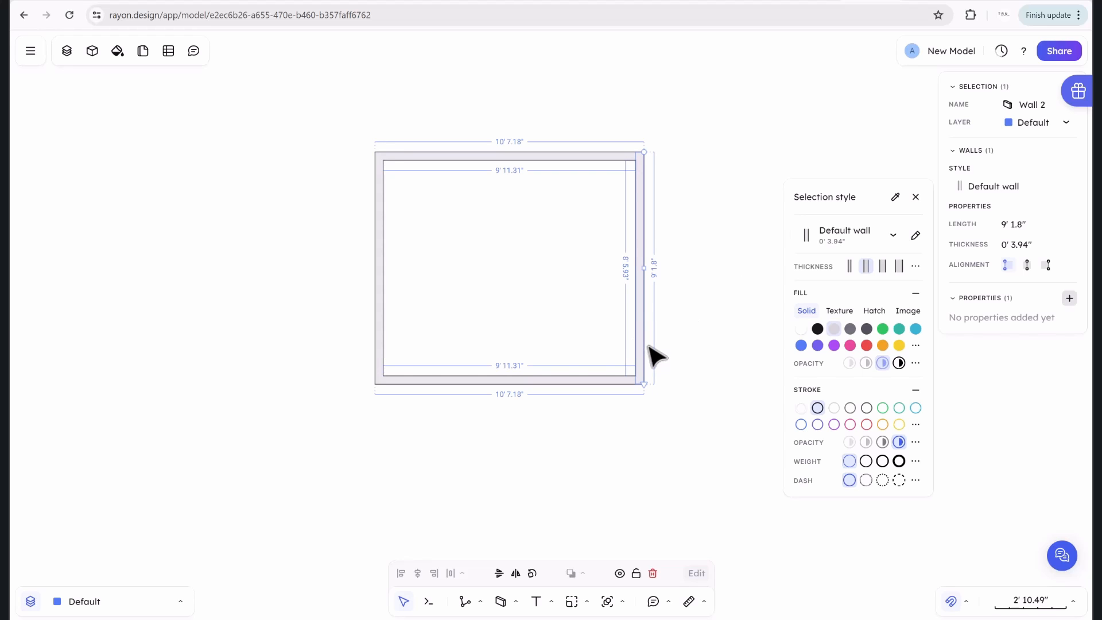
pyautogui.click(679, 256)
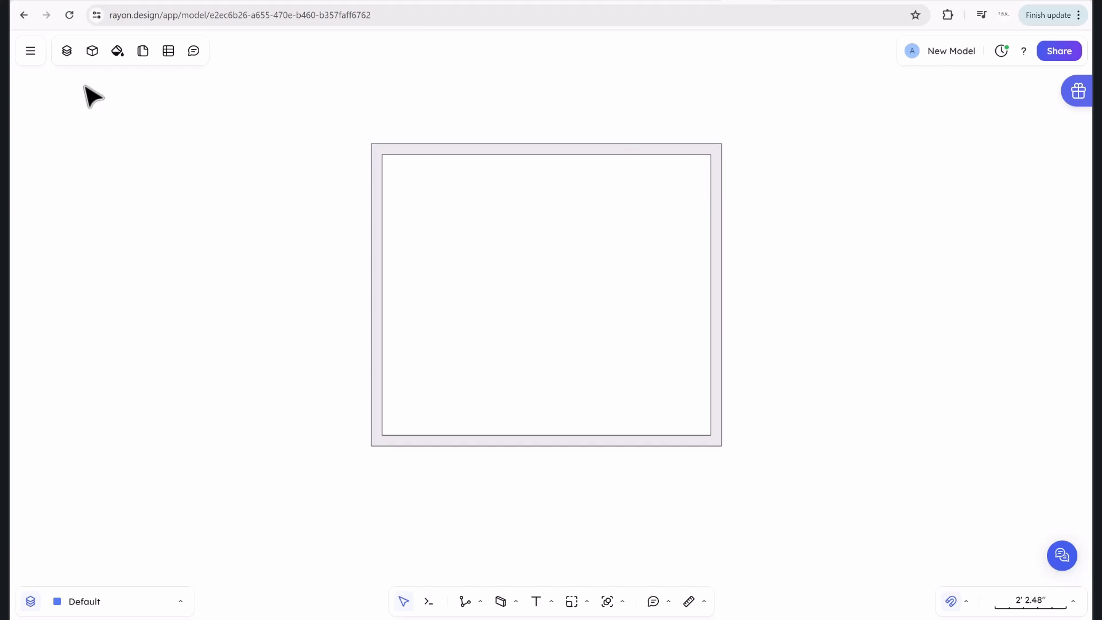
# Return to the models overview and delete the practice model New Model.
pyautogui.click(25, 58)
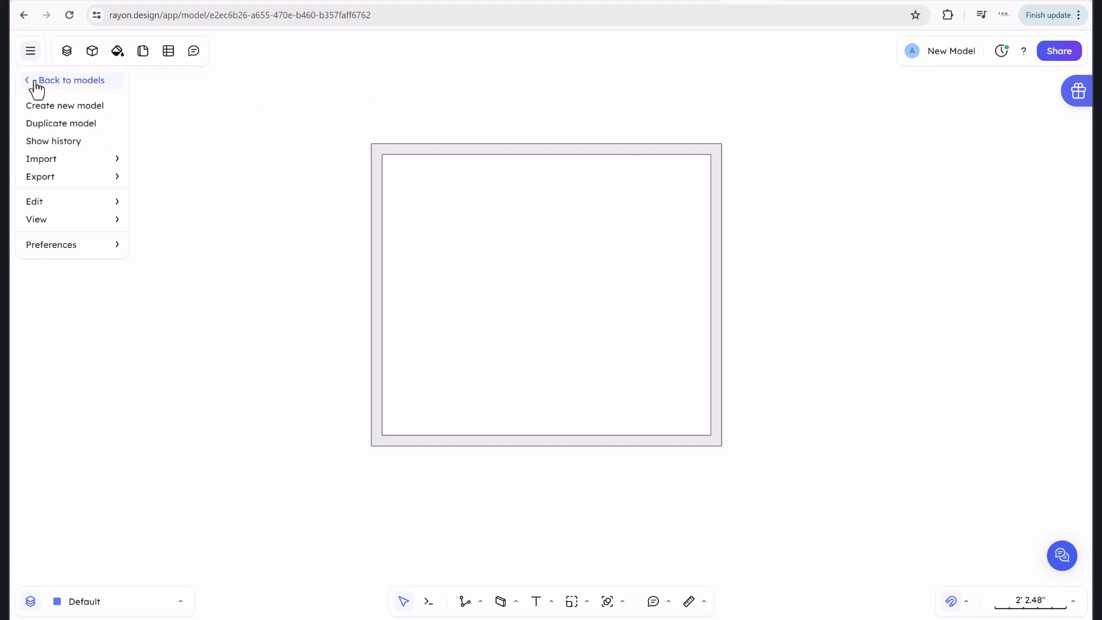
pyautogui.click(36, 82)
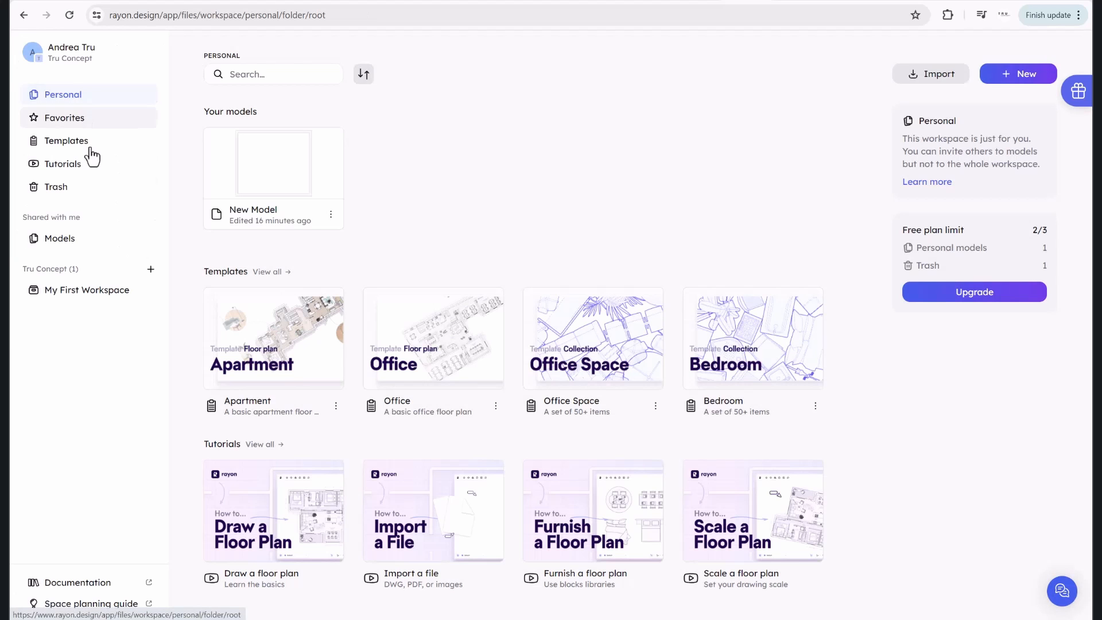
pyautogui.click(331, 215)
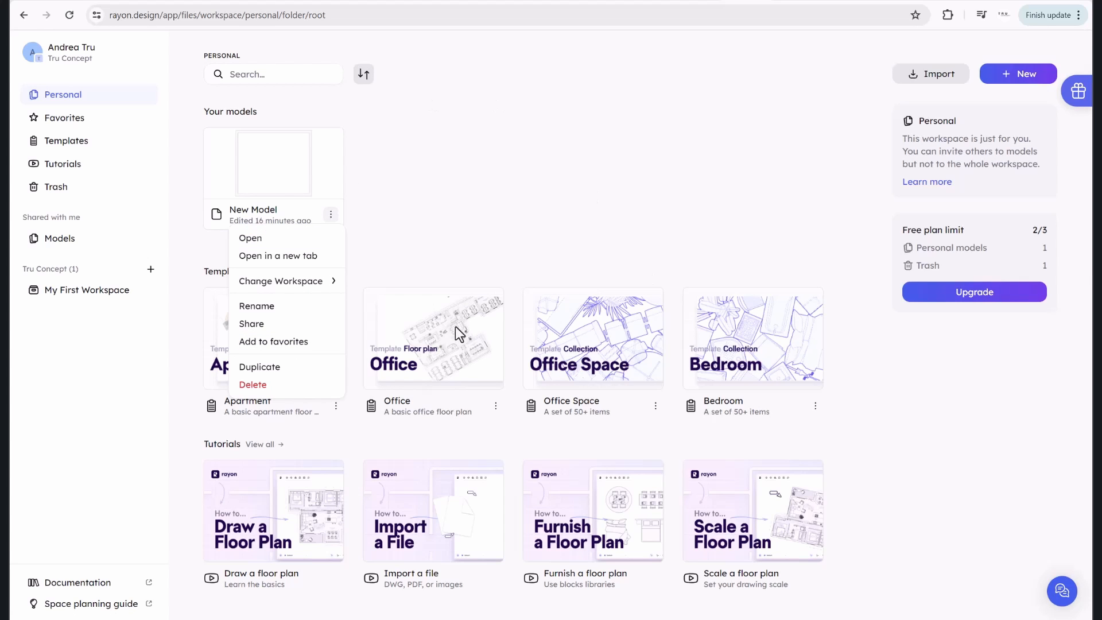
pyautogui.click(273, 388)
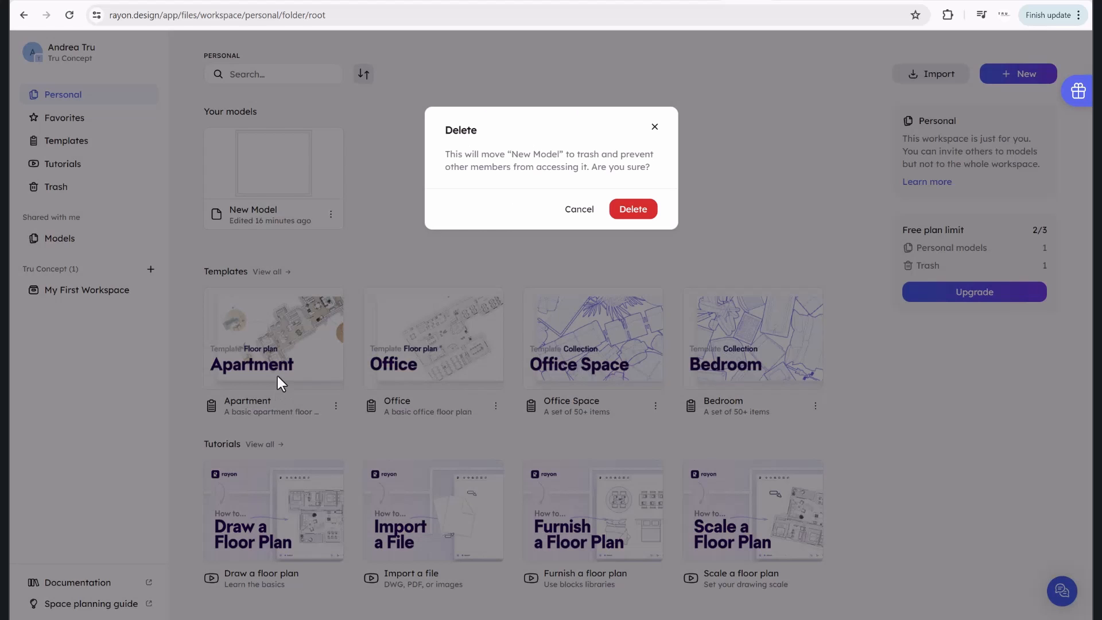
pyautogui.click(632, 211)
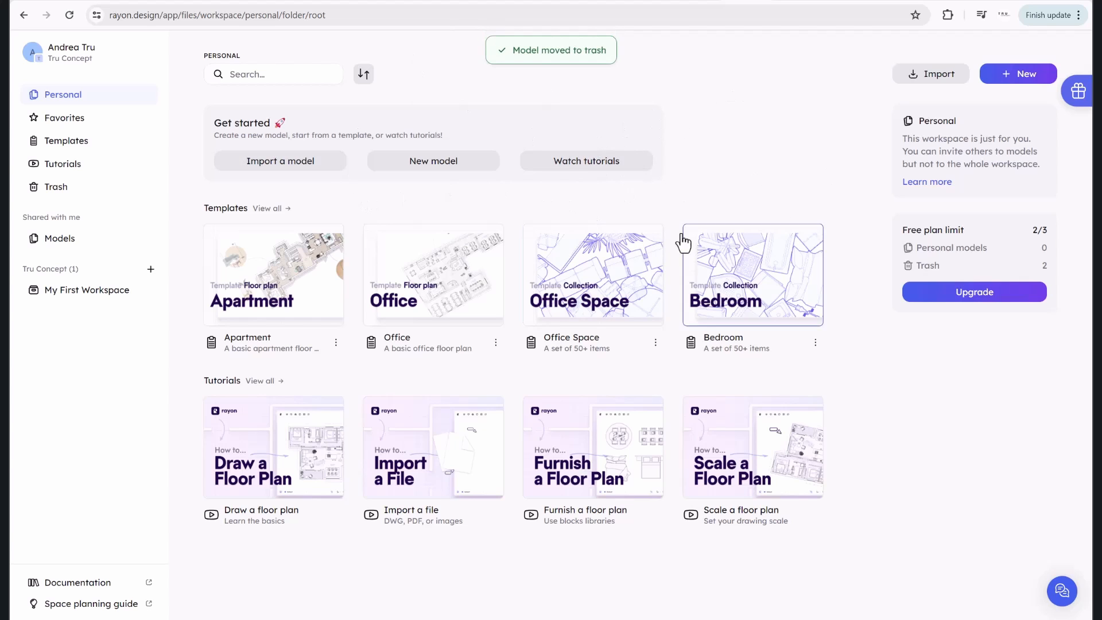
# Create a blank model in the Personal workspace and dismiss its tutorial suggestions.
pyautogui.click(1014, 76)
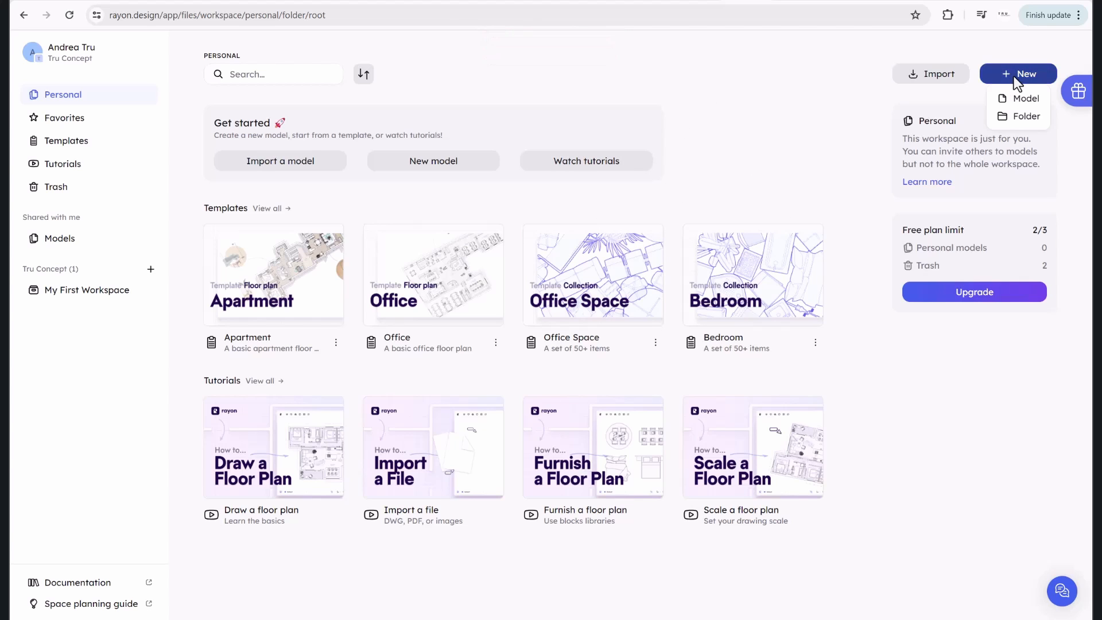
pyautogui.click(1018, 96)
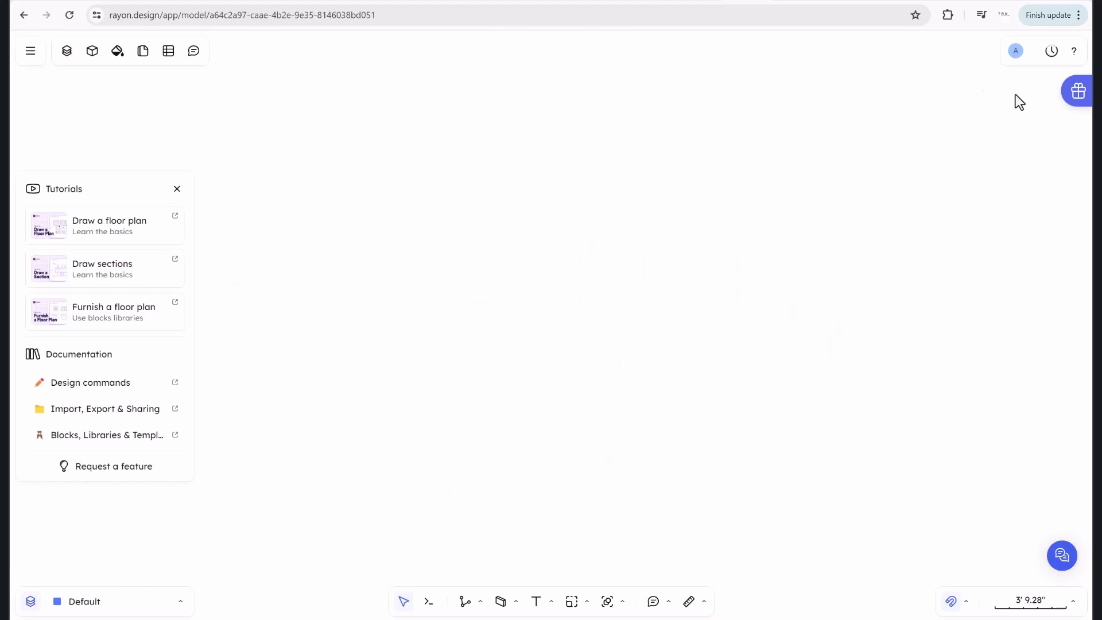
pyautogui.click(177, 189)
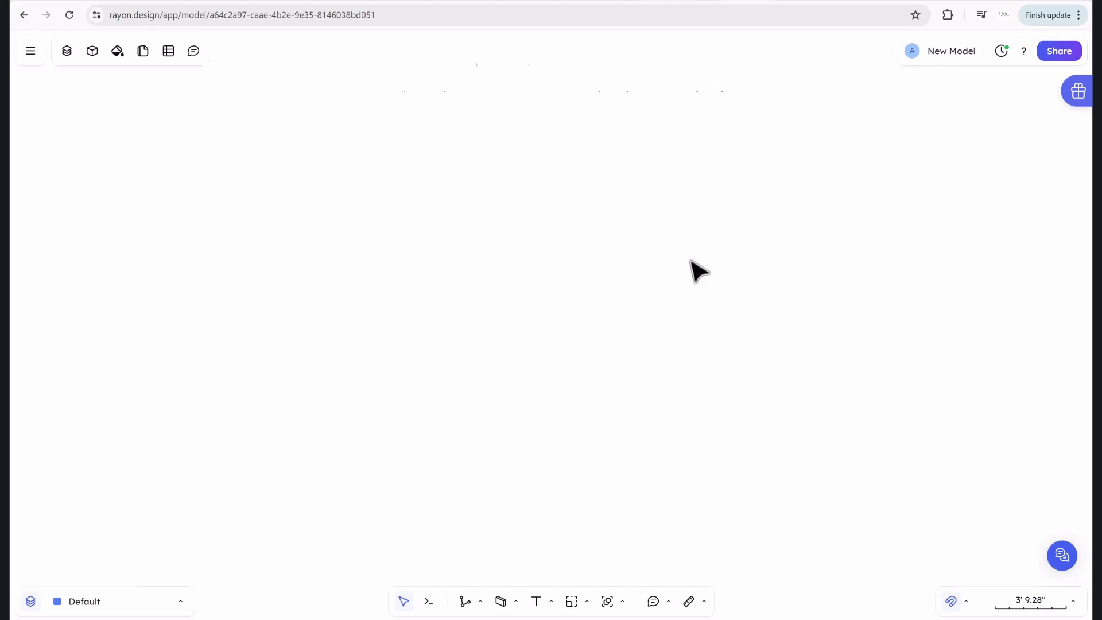
# View the Mies van der Rohe Barcelona Pavilion plan and its image options on the reference web page, and return to Rayon.
pyautogui.hotkey('ctrl', 'Tab')
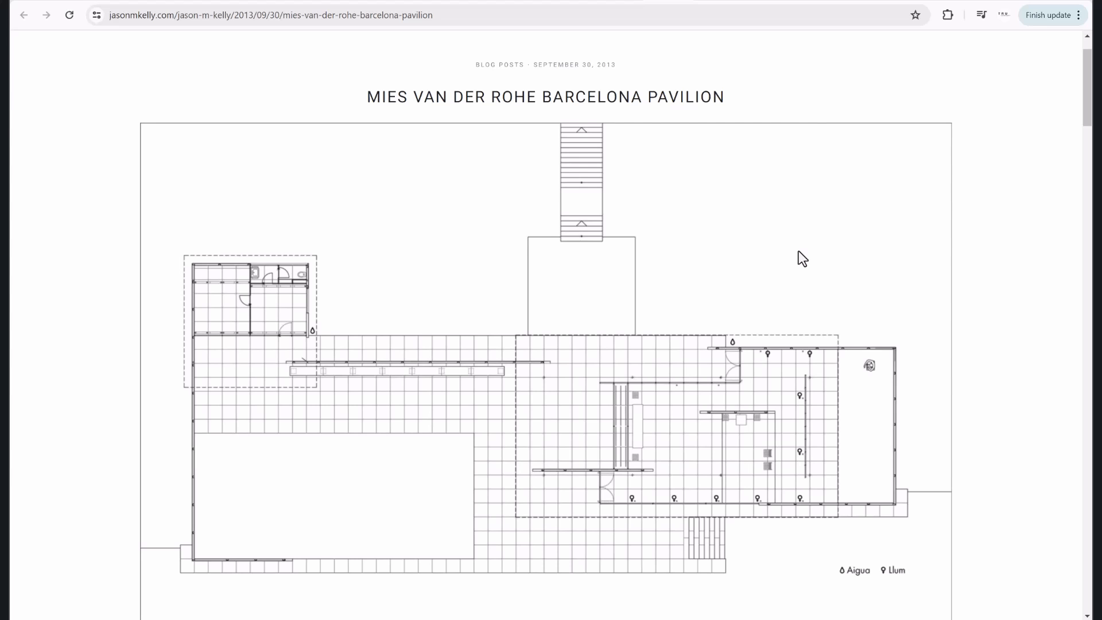
pyautogui.rightClick(488, 237)
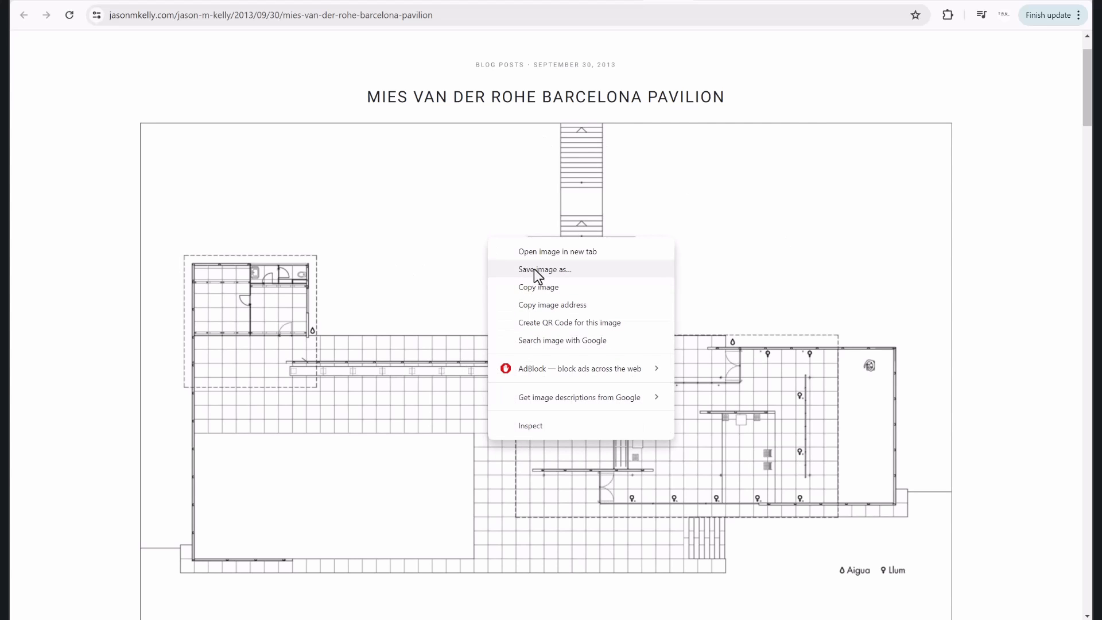
pyautogui.click(510, 99)
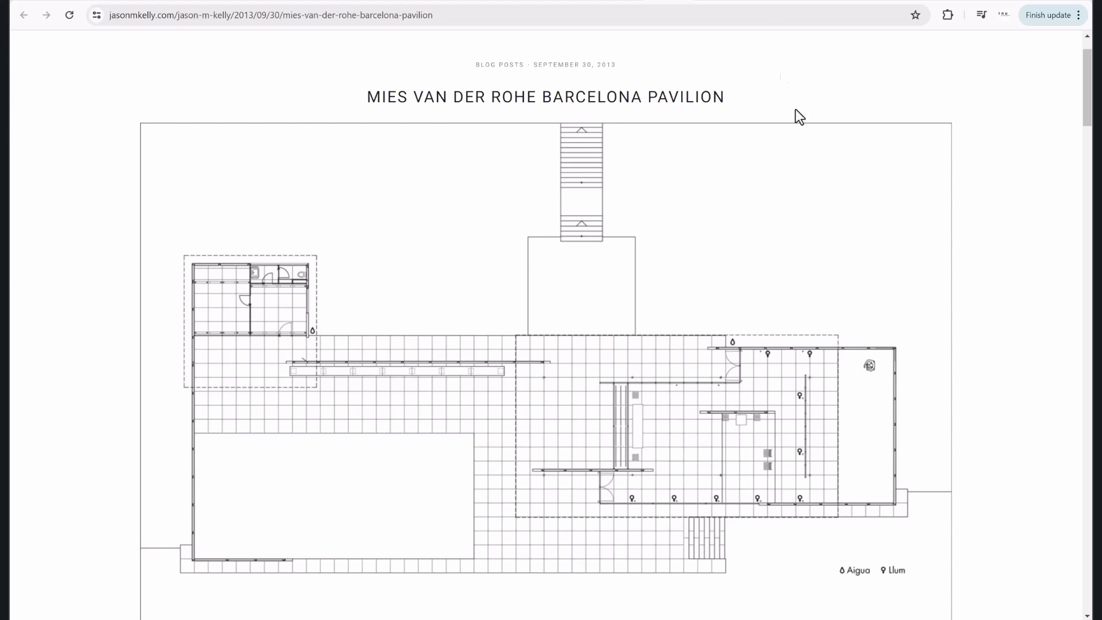
pyautogui.click(750, 1)
# Import the Barcelona Pavilion plan image 11 (1).jpg into the model.
pyautogui.click(24, 56)
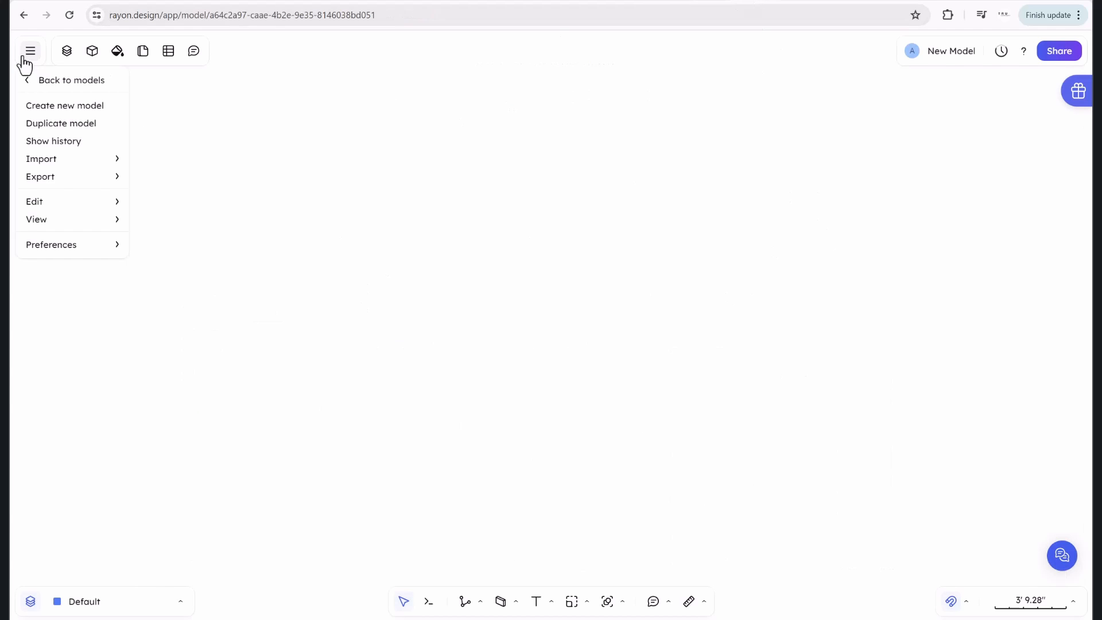
pyautogui.moveTo(48, 160)
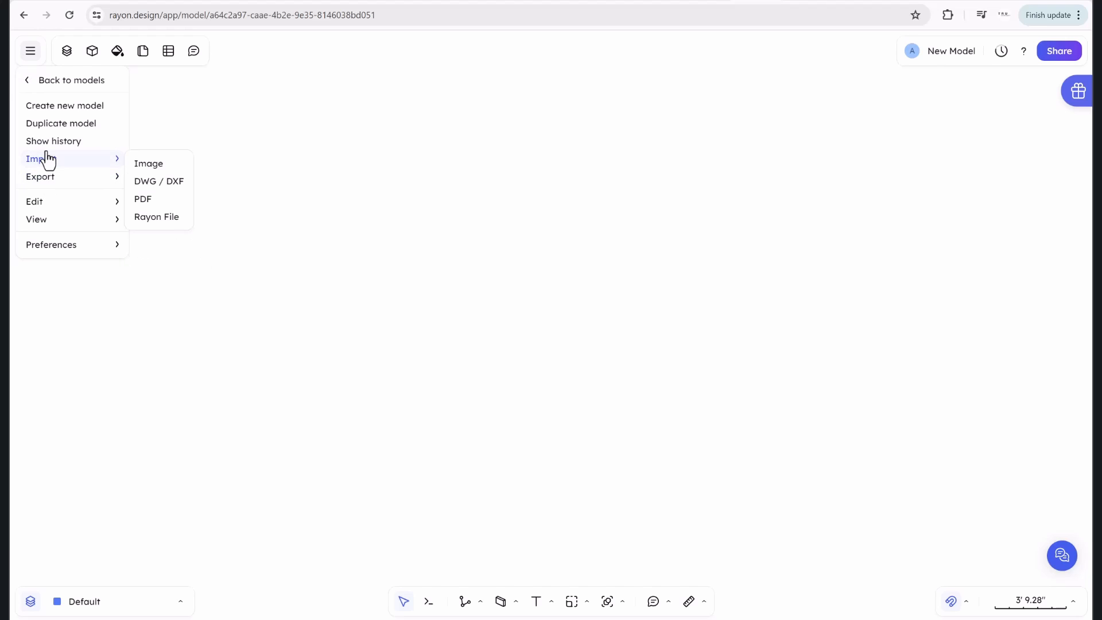
pyautogui.click(152, 164)
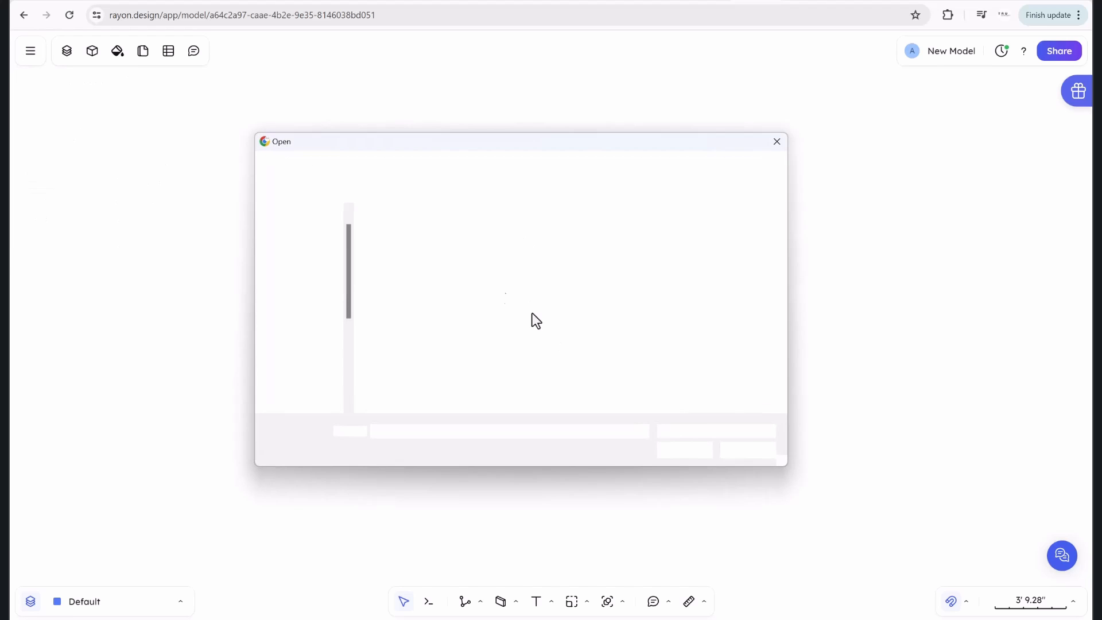
pyautogui.scroll(-3, 489, 340)
pyautogui.click(679, 450)
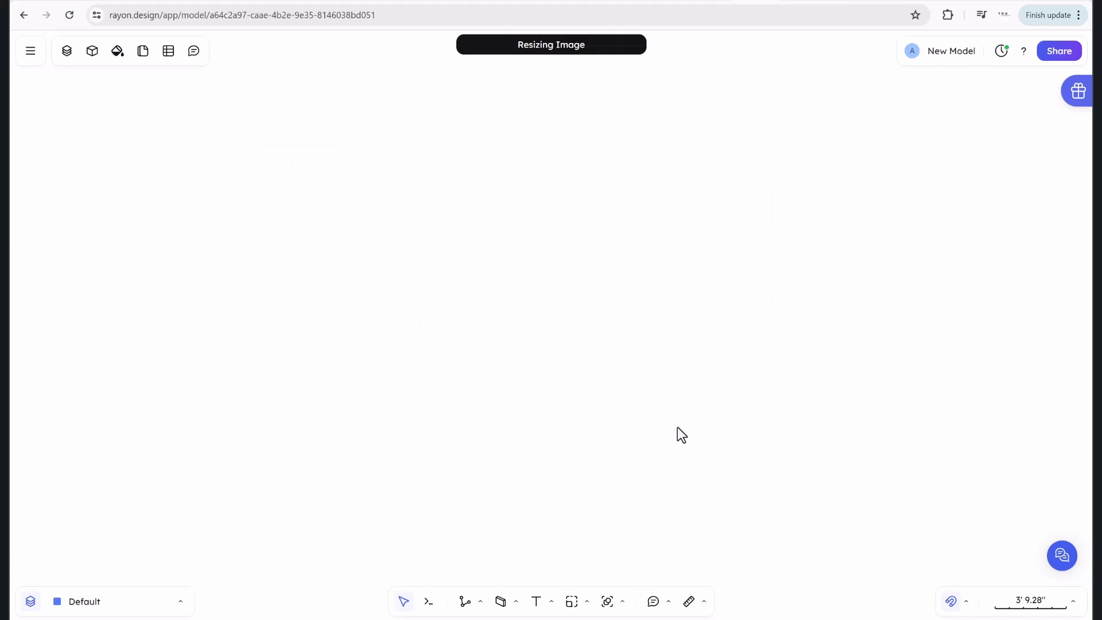
pyautogui.scroll(-3, 520, 253)
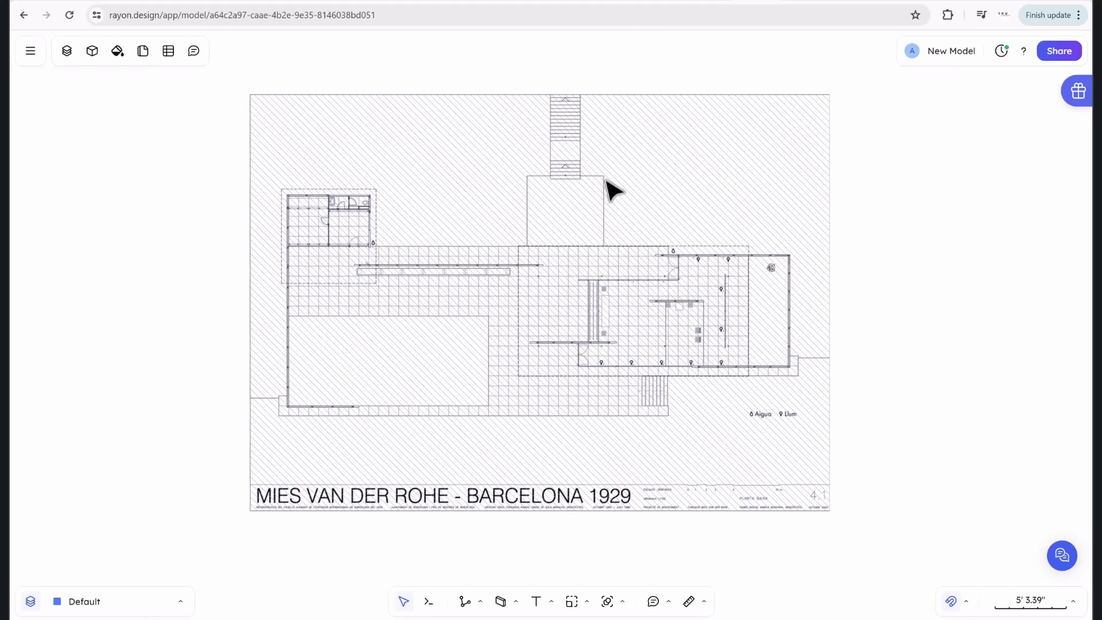
# Select the imported plan image, hide it through its entry on the Default layer, and show it again.
pyautogui.click(731, 206)
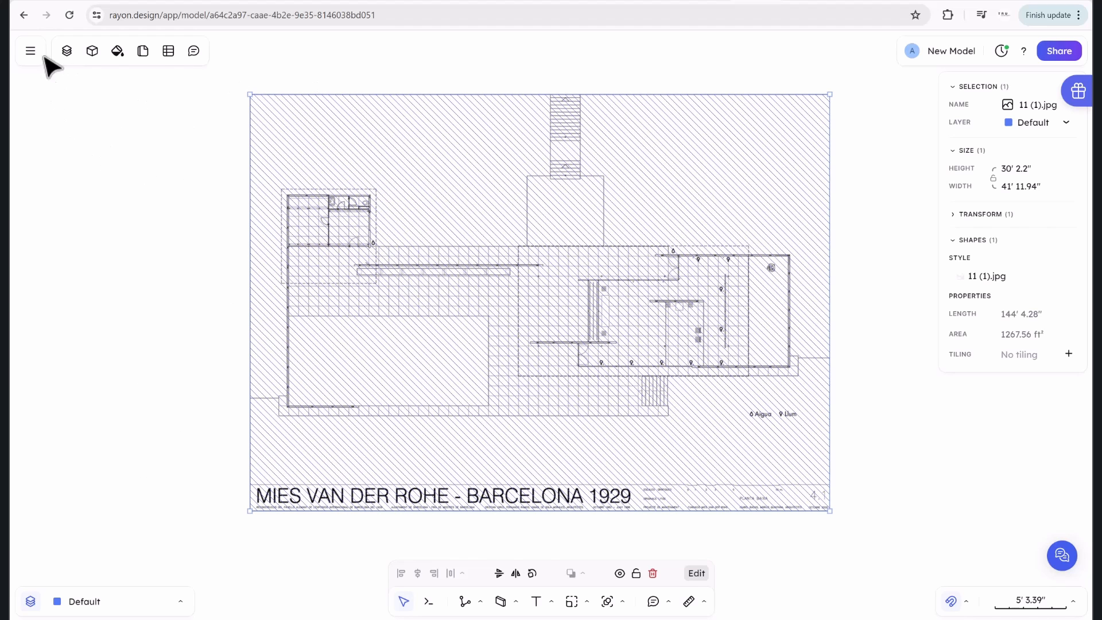
pyautogui.click(67, 50)
pyautogui.moveTo(85, 186)
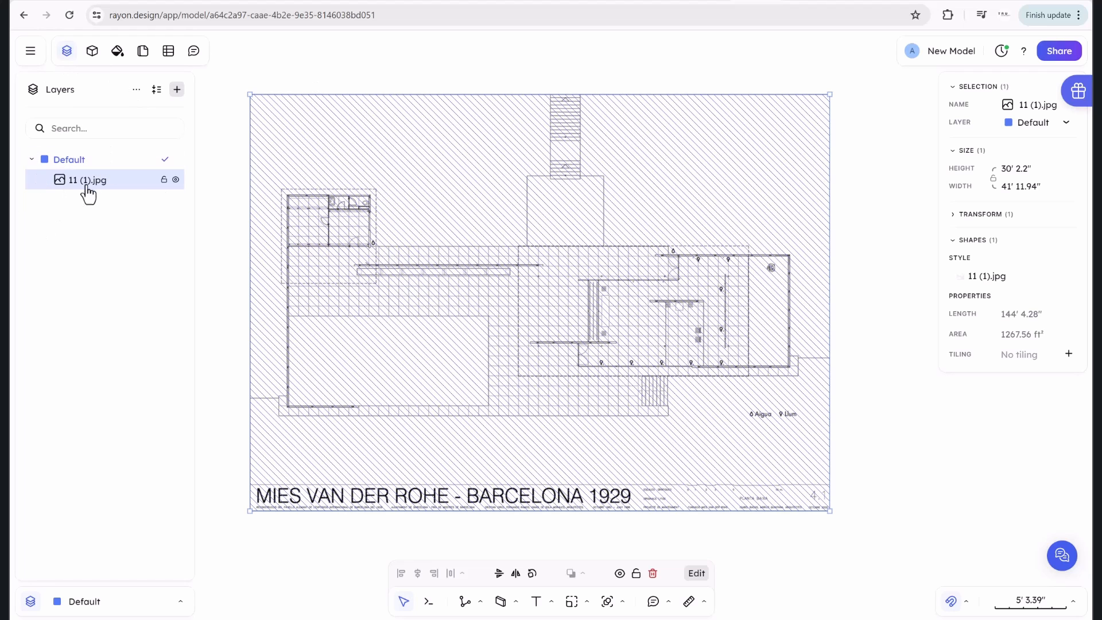
pyautogui.click(176, 180)
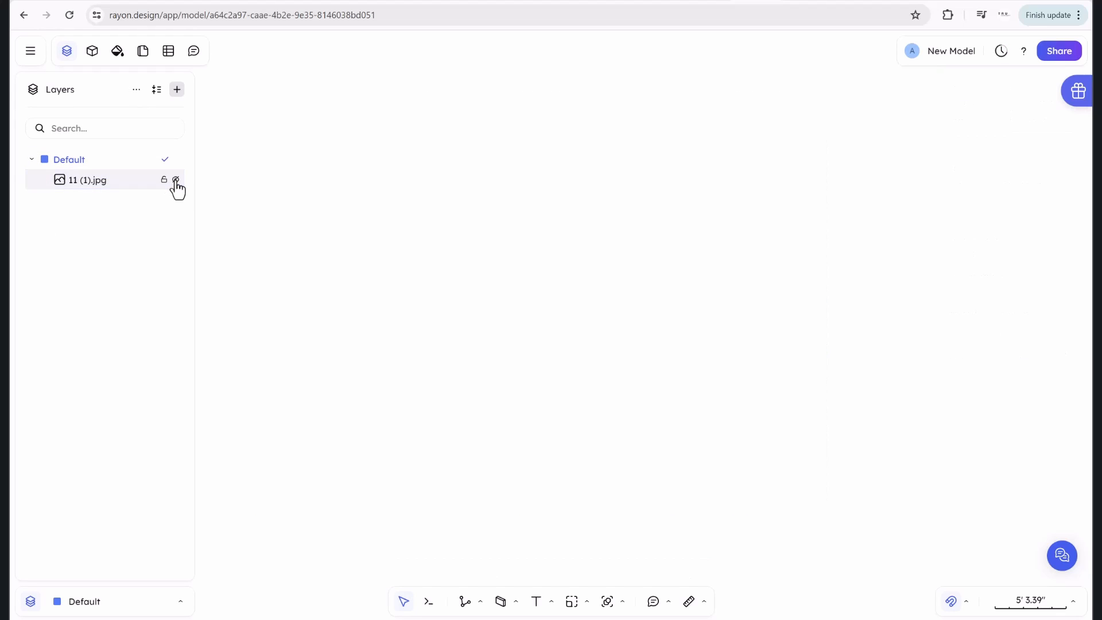
pyautogui.click(175, 180)
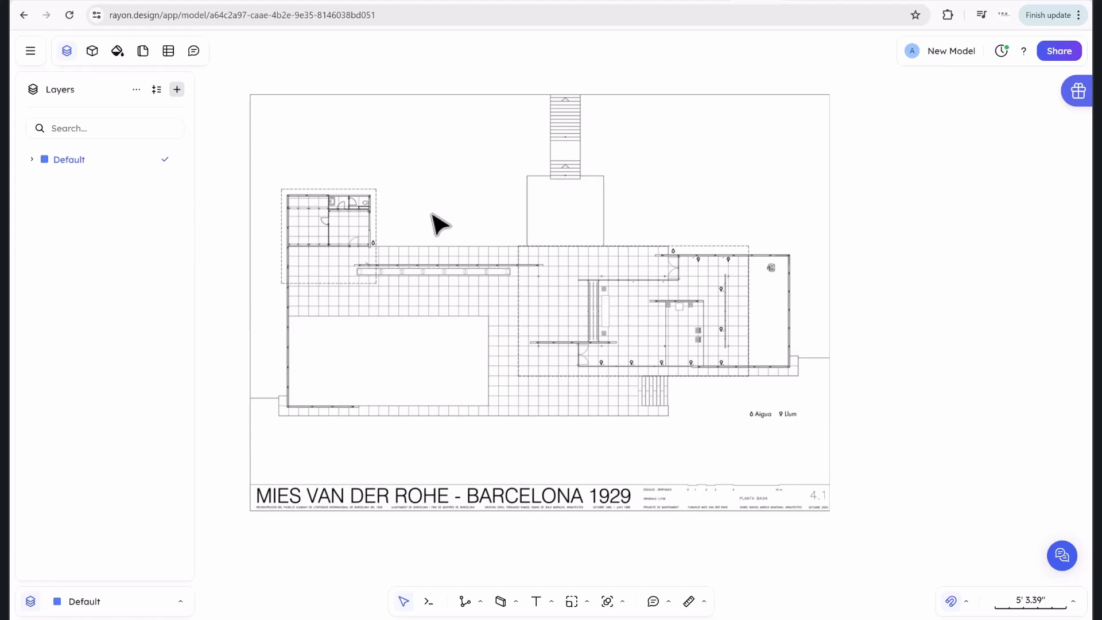
# Lock the imported Barcelona Pavilion plan image in the model.
pyautogui.rightClick(434, 216)
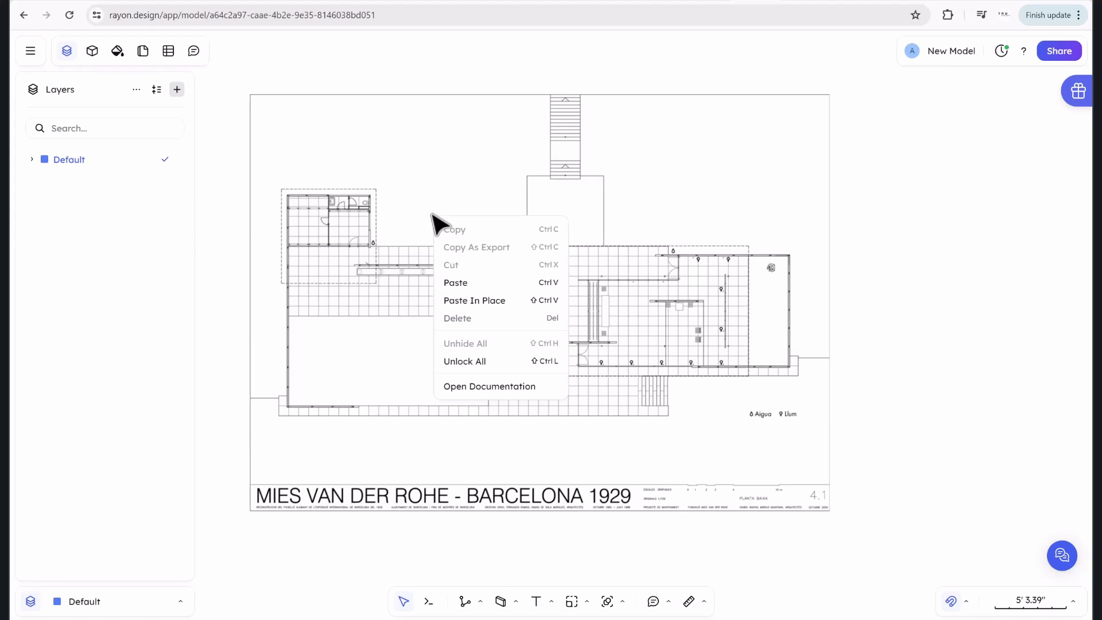
pyautogui.click(474, 374)
pyautogui.rightClick(509, 187)
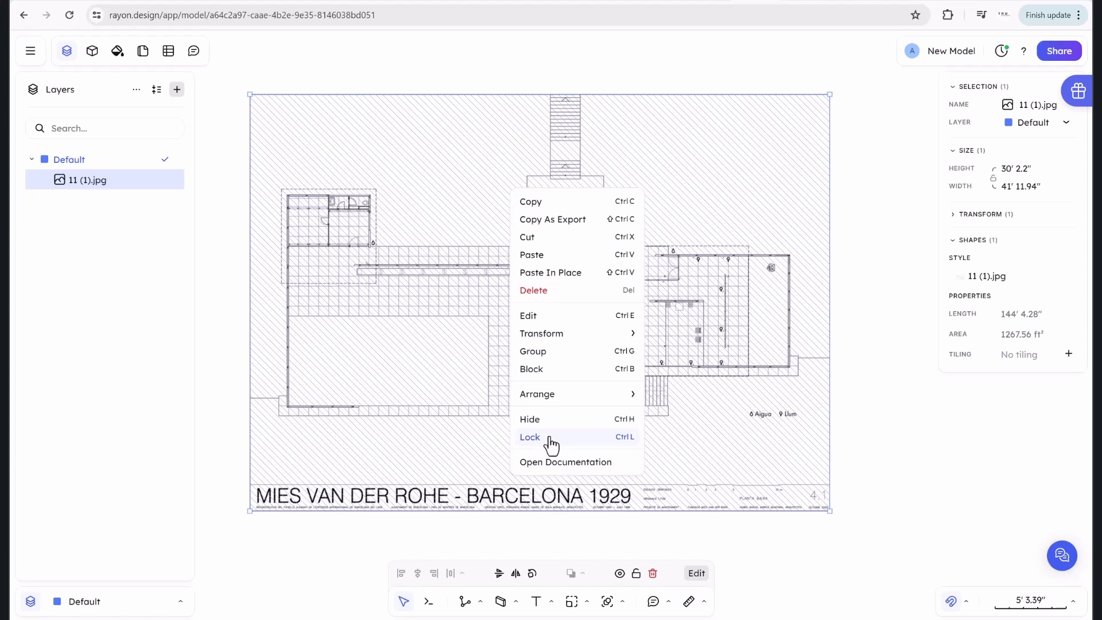
pyautogui.click(531, 437)
pyautogui.scroll(-2, 686, 270)
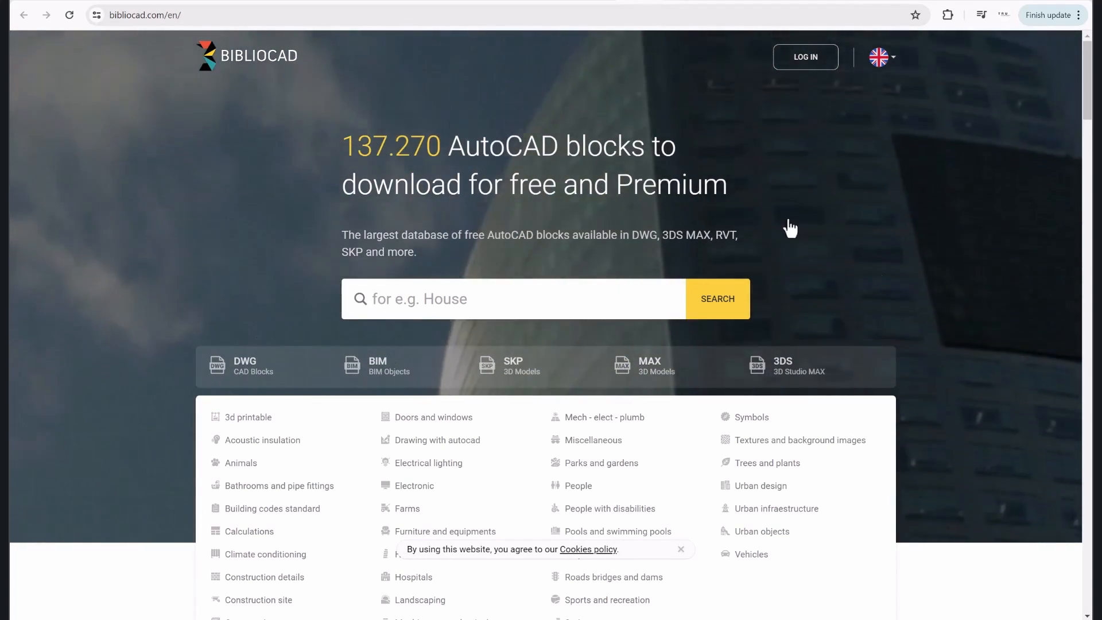
# Search the Bibliocad website for "barcelona pavi" and choose the suggestion "Barcelona Pavilion; designed by modern architect mies van".
pyautogui.click(384, 305)
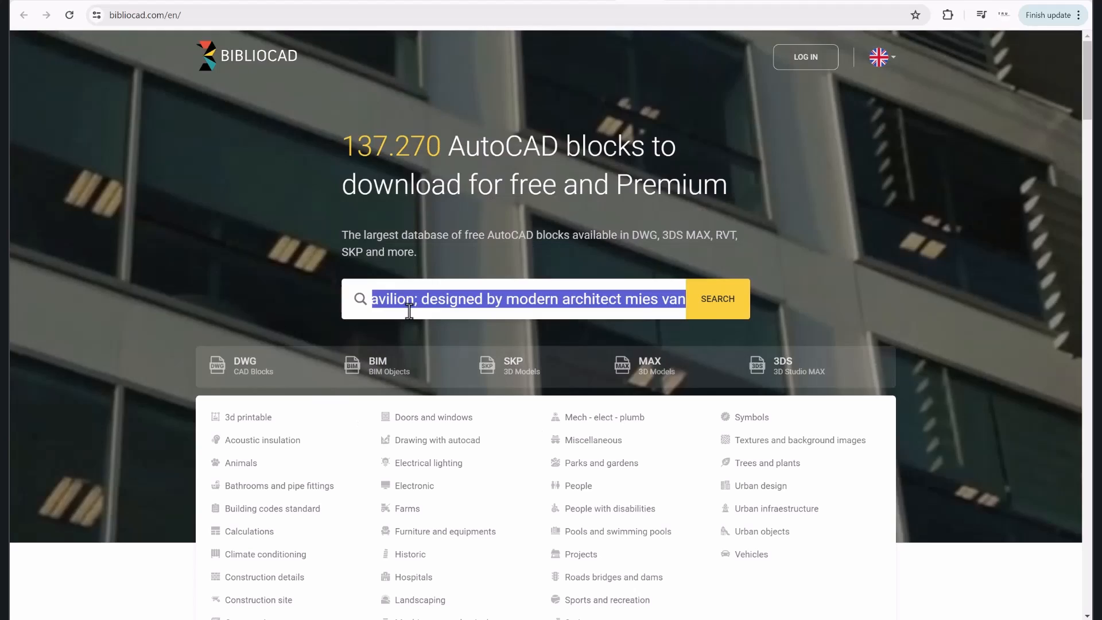
pyautogui.press('BackSpace')
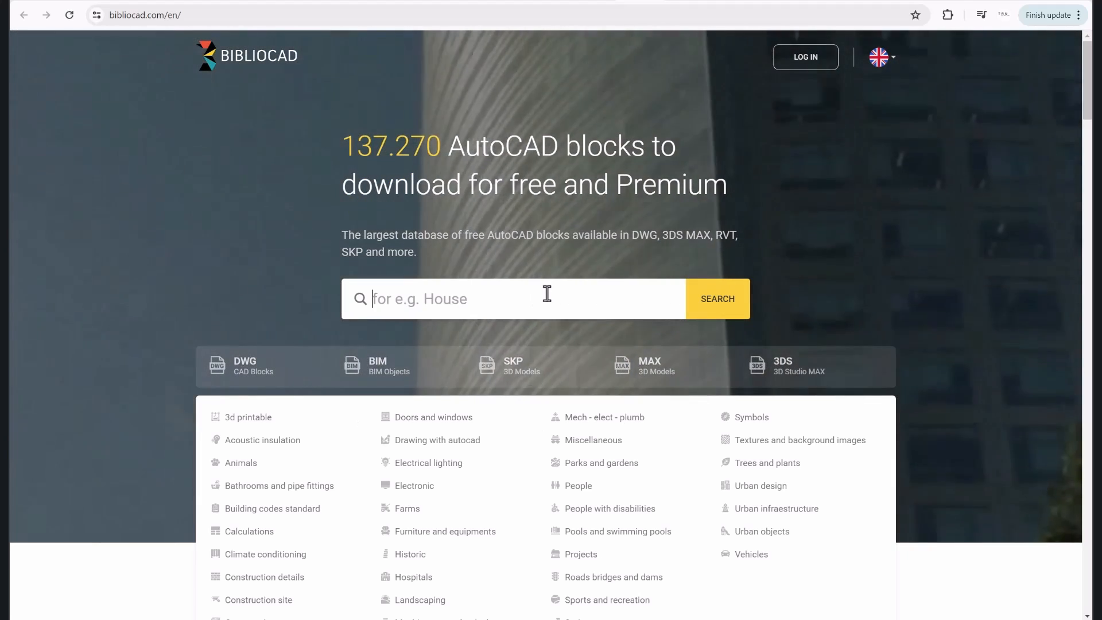
pyautogui.write('barcelona pav')
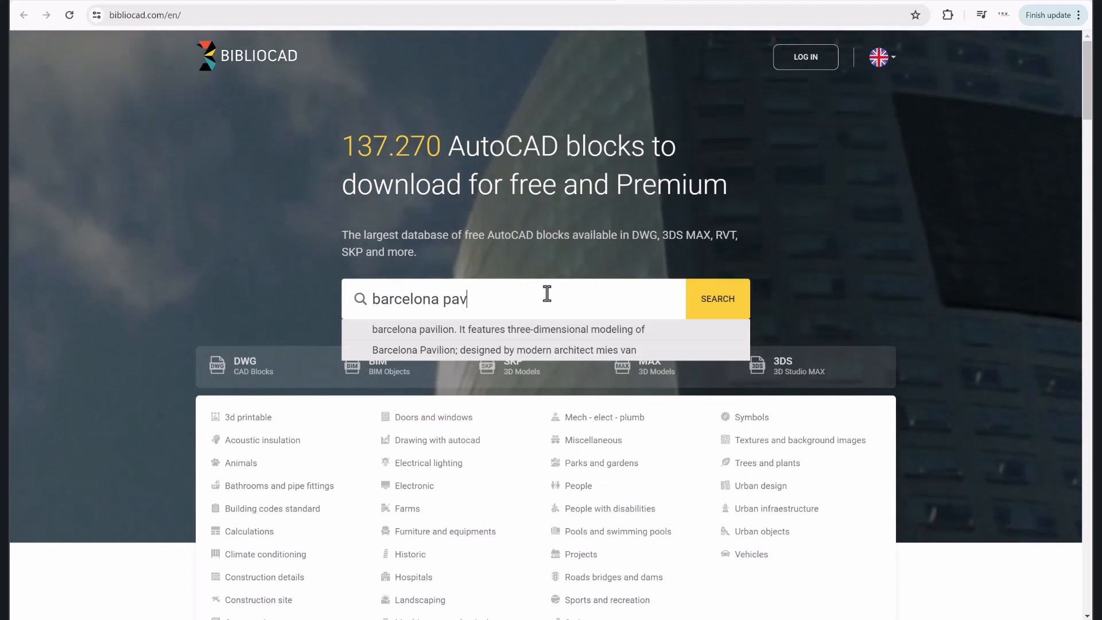
pyautogui.press('BackSpace')
pyautogui.write('b')
pyautogui.press('BackSpace')
pyautogui.write('vi')
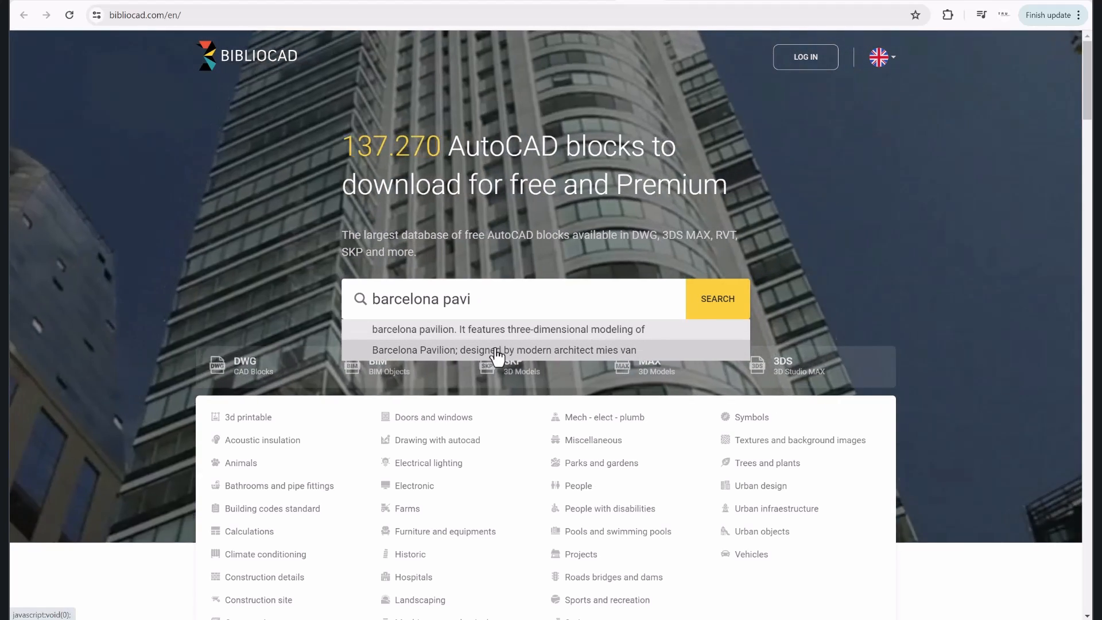
pyautogui.click(496, 352)
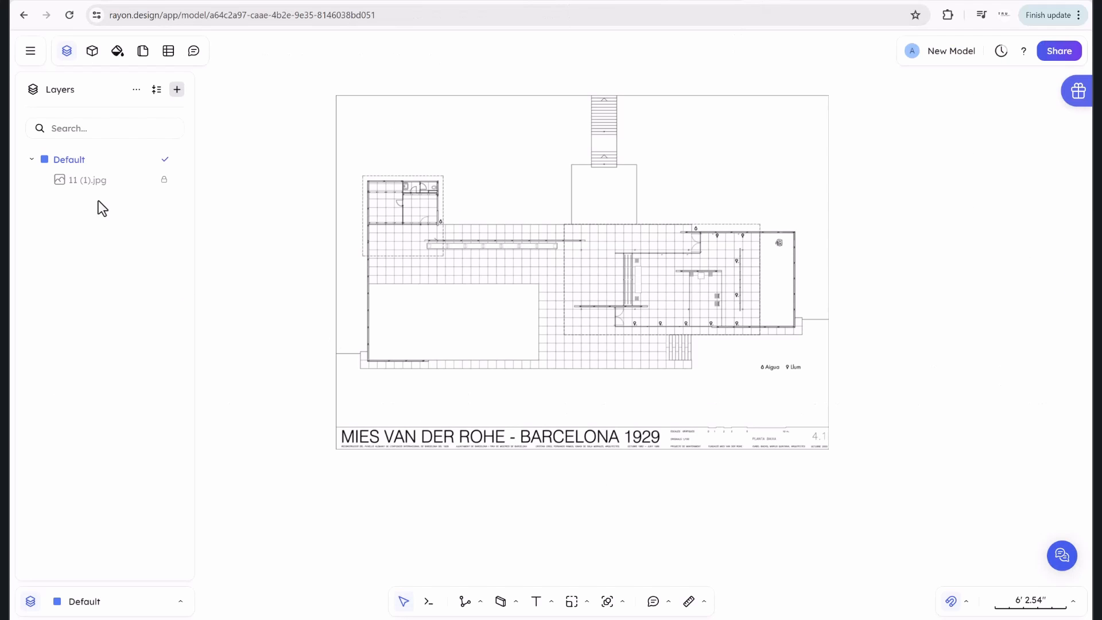
# Return to Rayon and open the Barcelona Pavilion DWG file from the Desktop folder for import.
pyautogui.scroll(-5, 379, 166)
pyautogui.scroll(3, 447, 223)
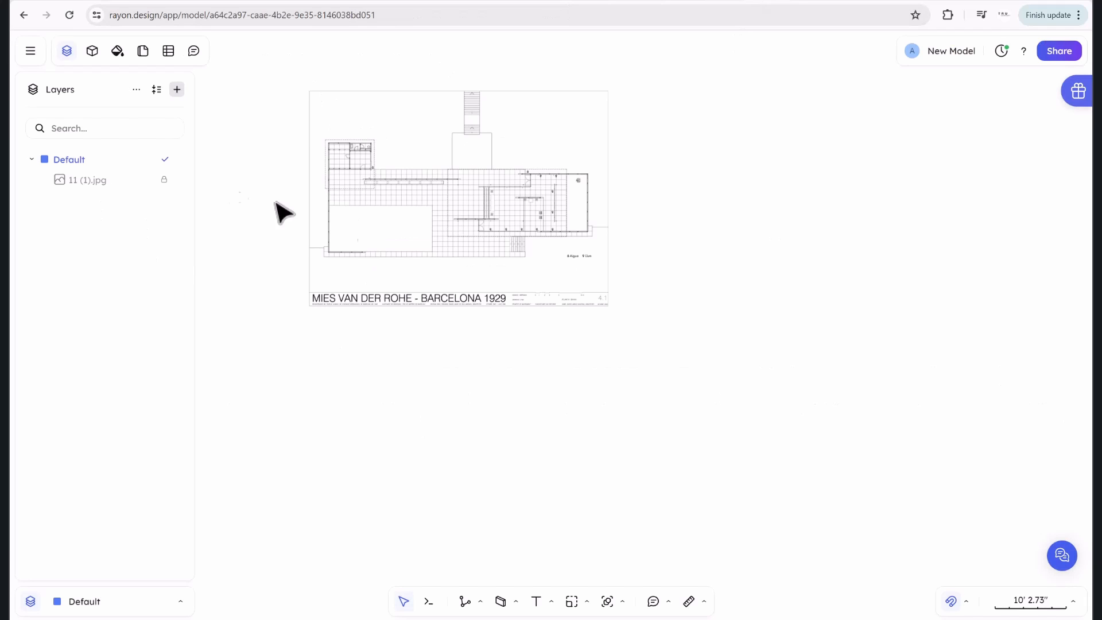
pyautogui.click(32, 52)
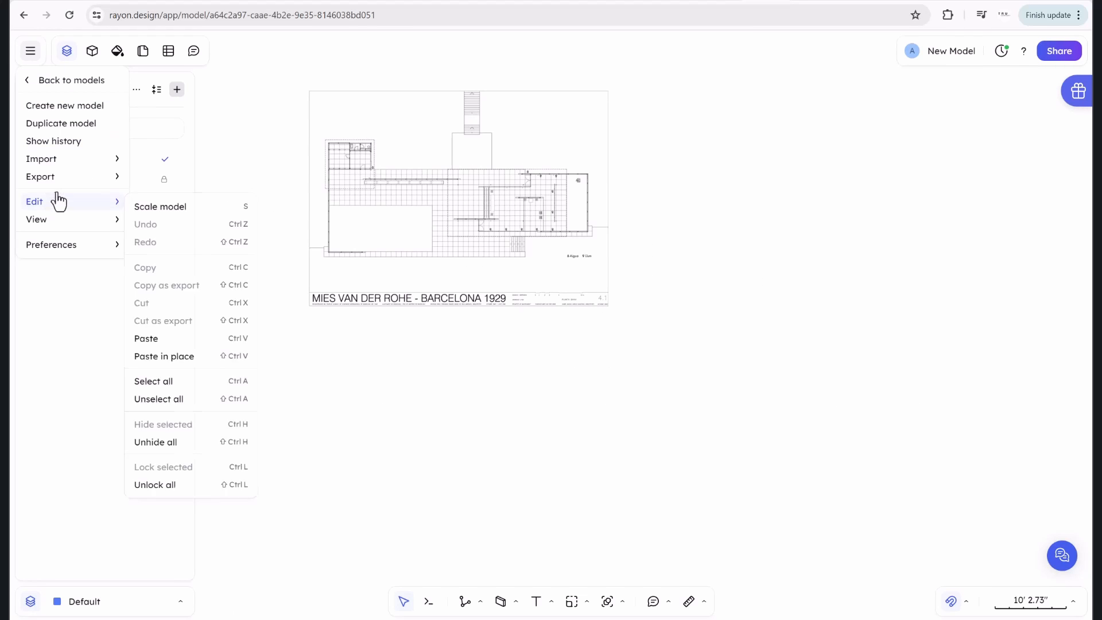
pyautogui.moveTo(62, 165)
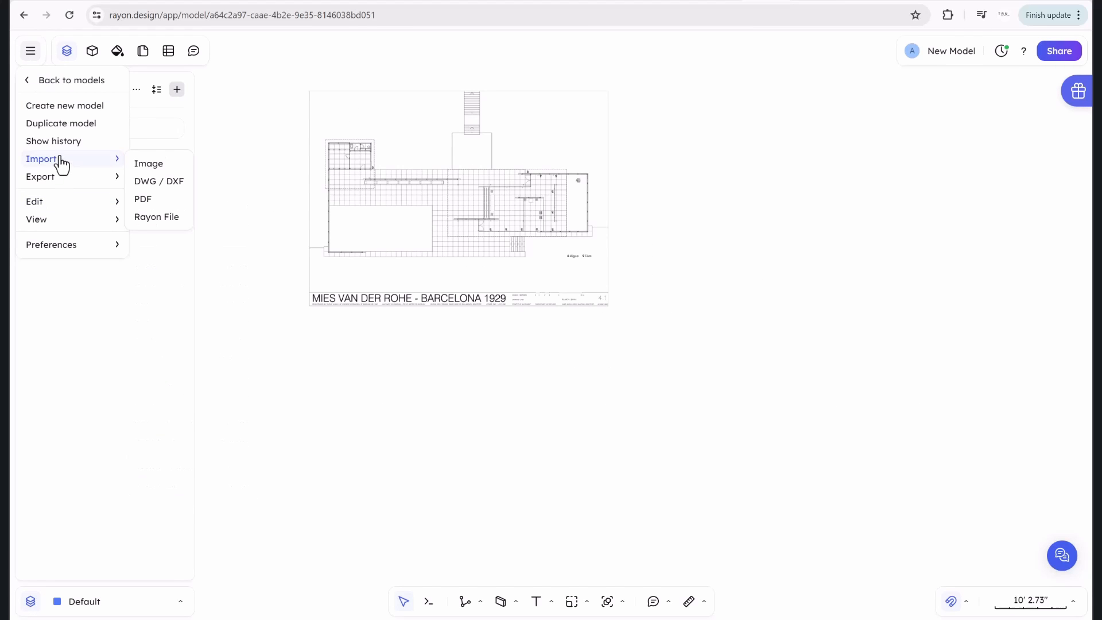
pyautogui.click(172, 181)
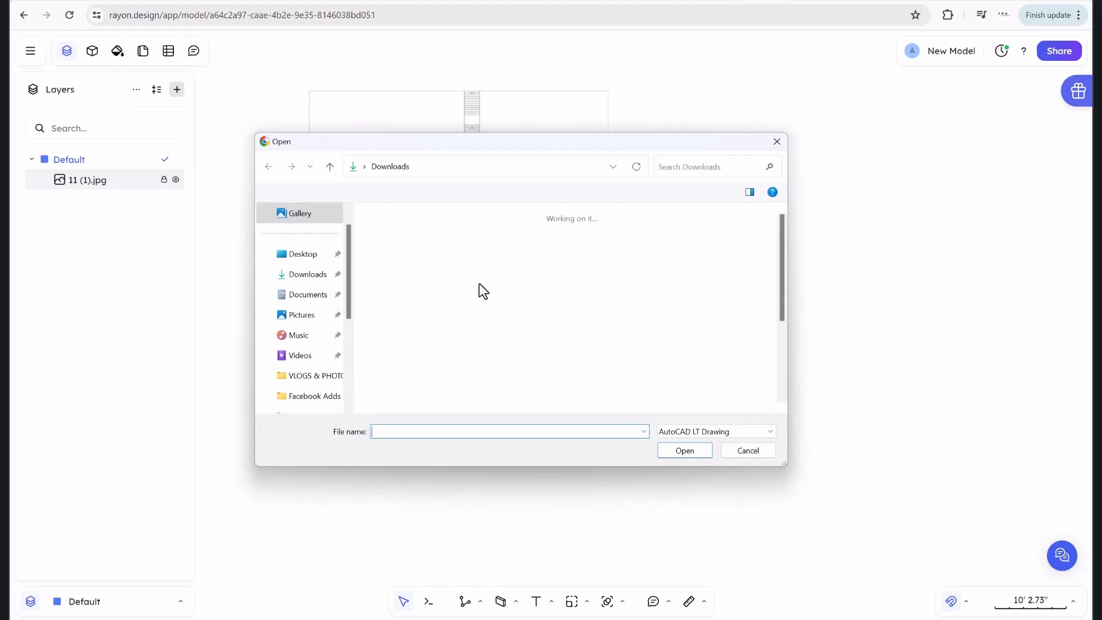
pyautogui.click(298, 256)
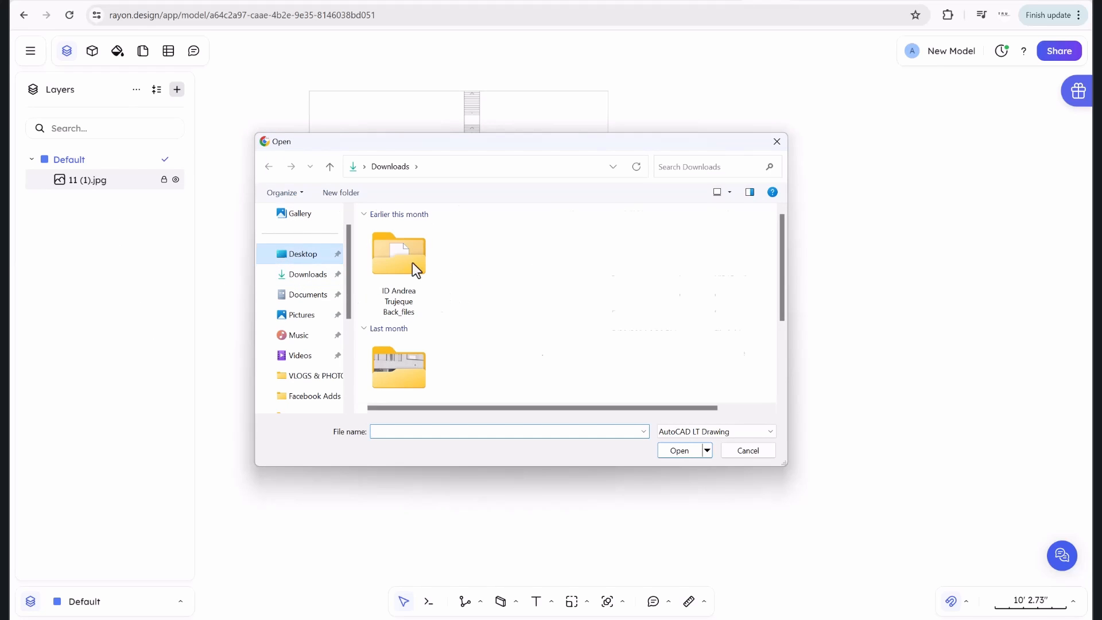
pyautogui.click(436, 353)
pyautogui.click(697, 454)
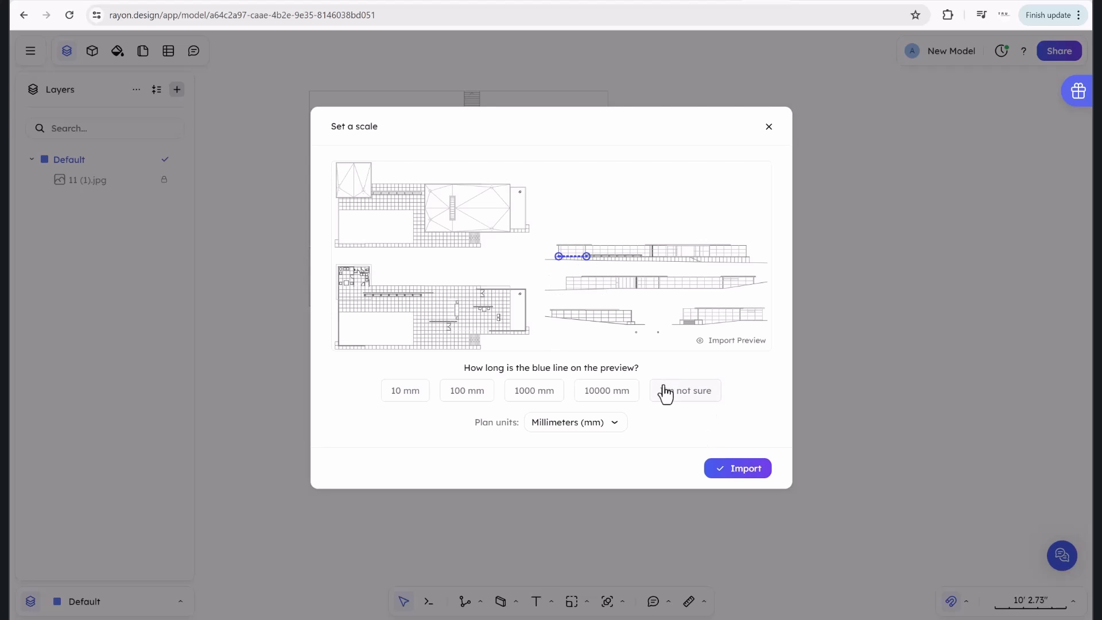
# Import the DWG with Imperial (ft/in) plan units, inserting it just below the plan image.
pyautogui.click(619, 429)
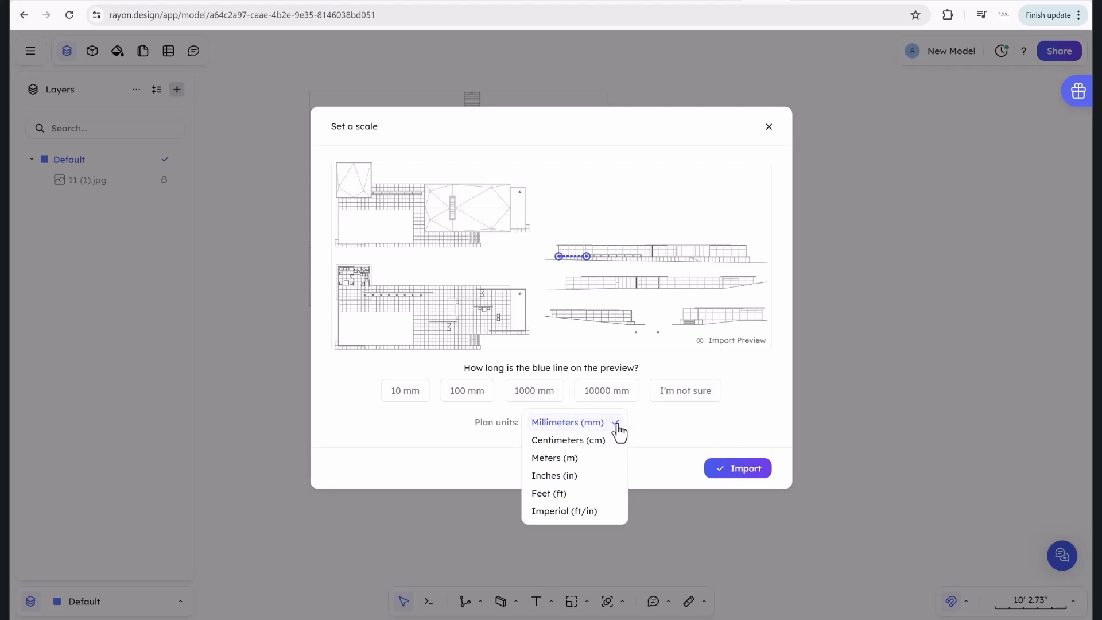
pyautogui.click(594, 512)
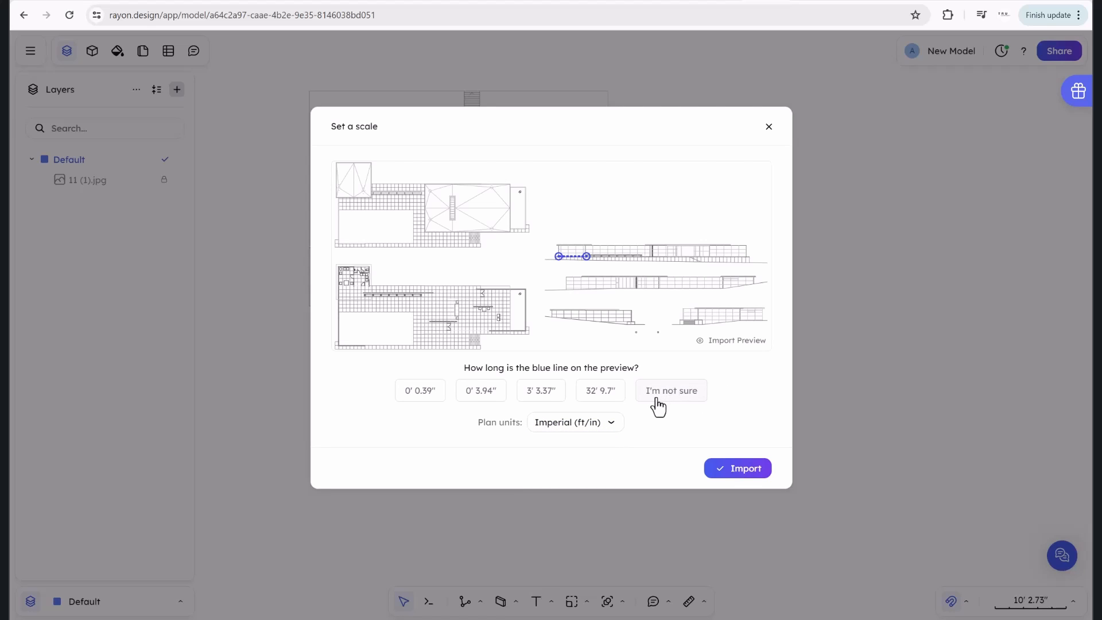
pyautogui.click(721, 470)
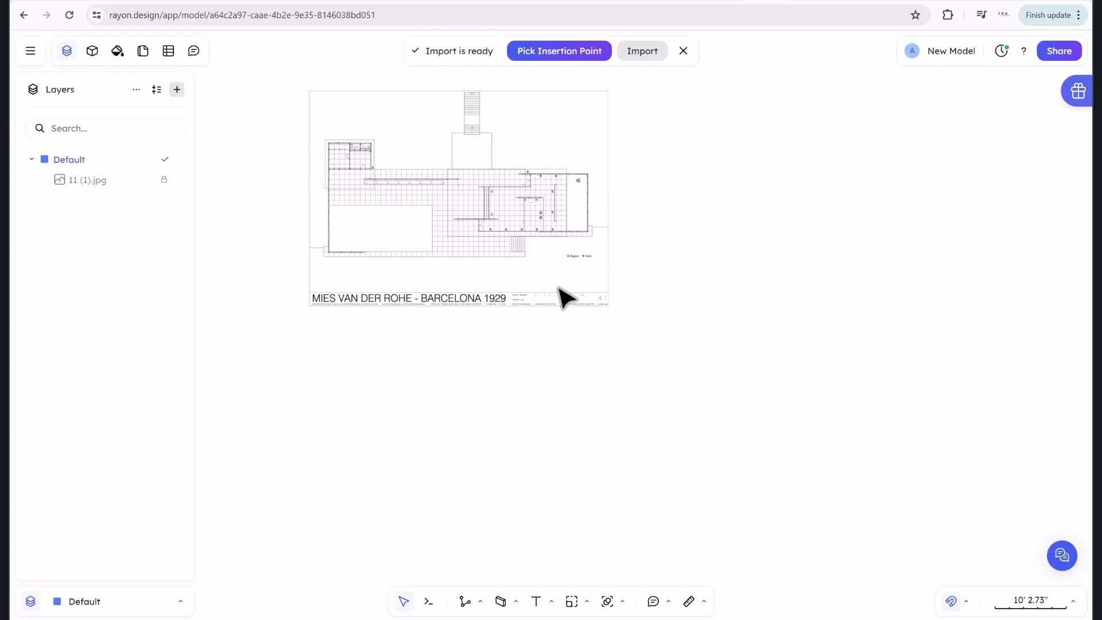
pyautogui.click(542, 53)
pyautogui.click(569, 52)
pyautogui.click(357, 396)
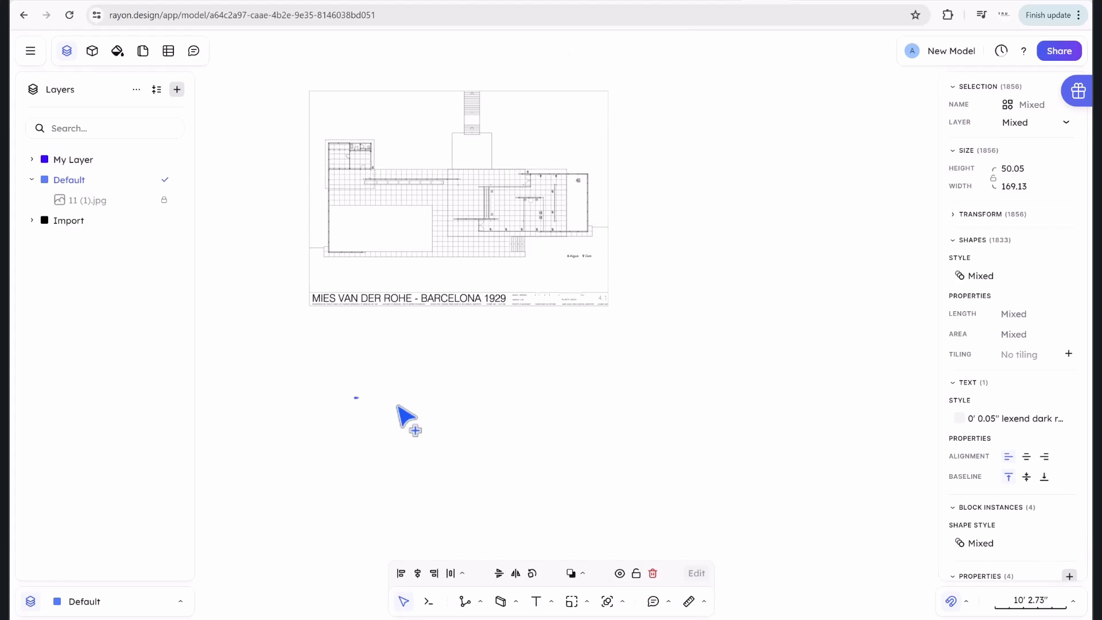
# Deselect the imported DWG drawings and examine their floor plans and elevations up close.
pyautogui.scroll(5, 360, 402)
pyautogui.scroll(5, 315, 321)
pyautogui.moveTo(308, 295); pyautogui.dragTo(587, 413, button='middle')
pyautogui.scroll(-6, 591, 345)
pyautogui.scroll(-5, 585, 334)
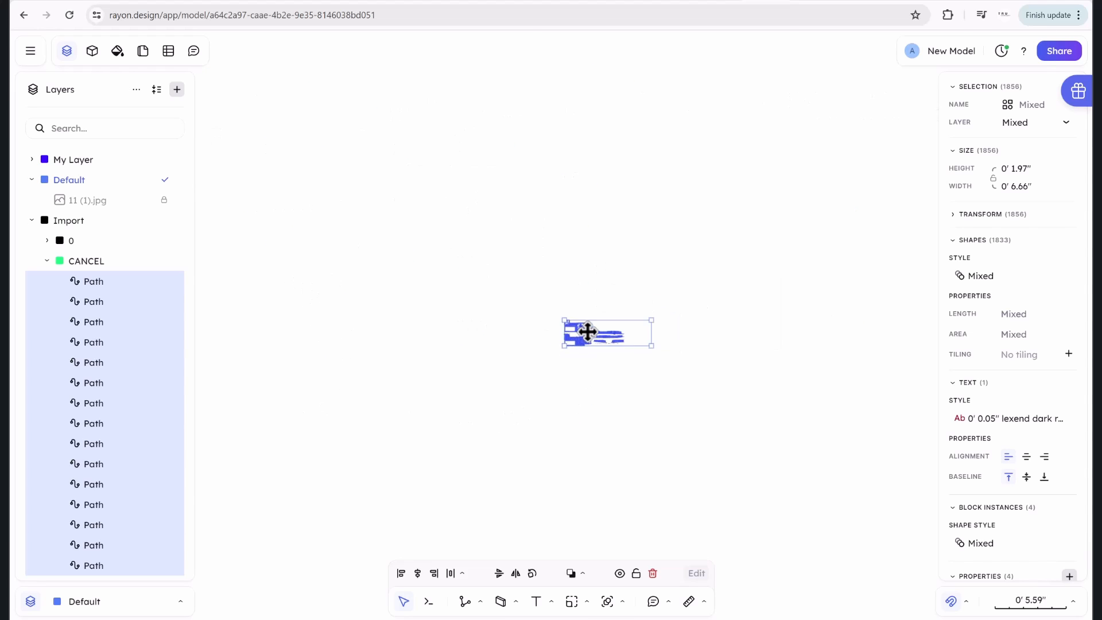
pyautogui.scroll(2, 623, 236)
pyautogui.scroll(4, 554, 386)
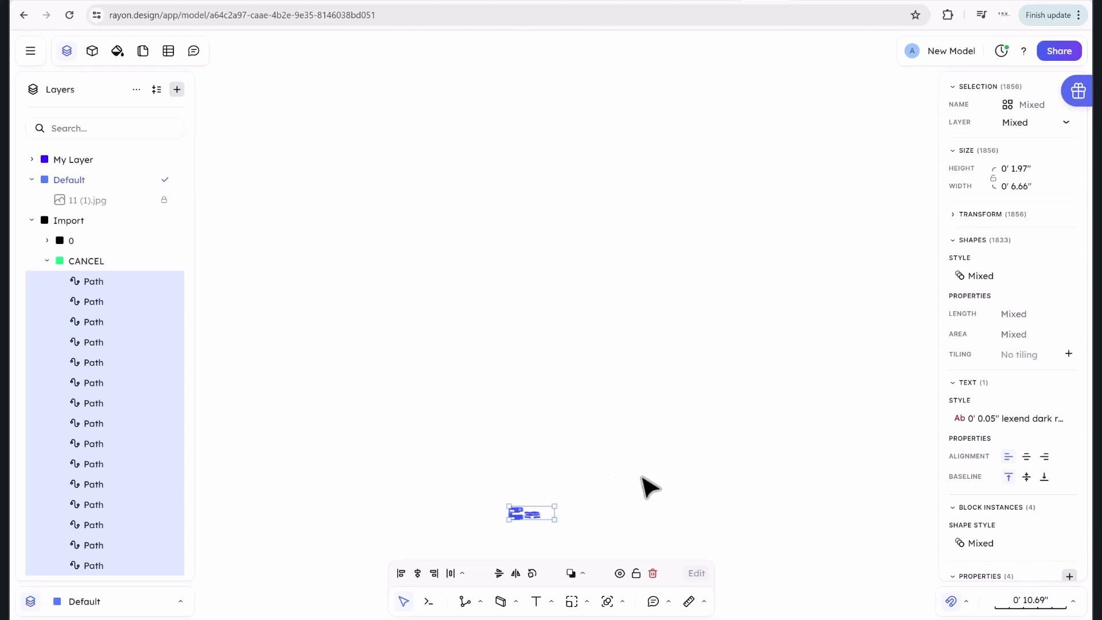
pyautogui.click(642, 476)
pyautogui.scroll(12, 519, 507)
pyautogui.scroll(3, 555, 287)
pyautogui.scroll(3, 446, 222)
pyautogui.scroll(-3, 454, 229)
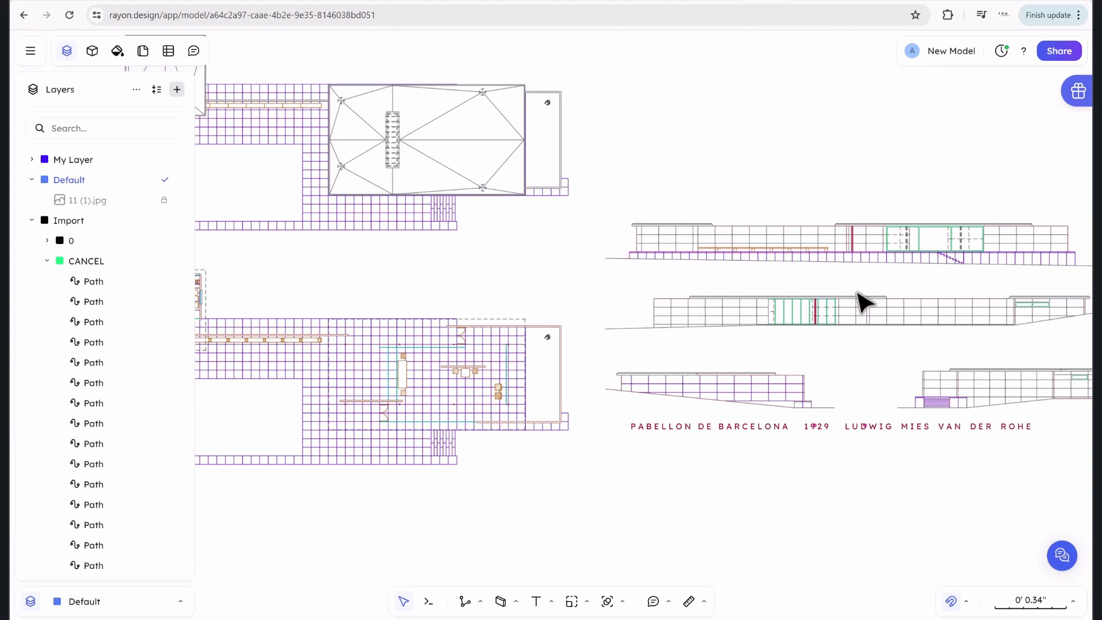
pyautogui.scroll(8, 729, 251)
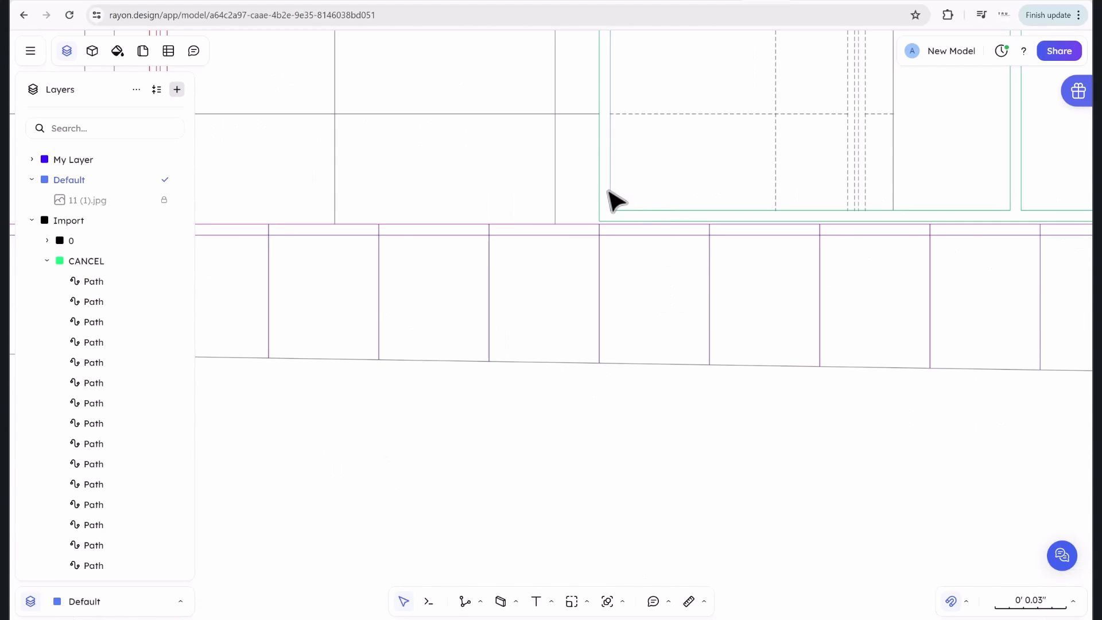
# Inspect the glazing path on the CANCEL layer in the uppermost elevation, look over the elevation below, and clear the selection.
pyautogui.click(609, 196)
pyautogui.scroll(-4, 623, 195)
pyautogui.moveTo(634, 177); pyautogui.dragTo(618, 175)
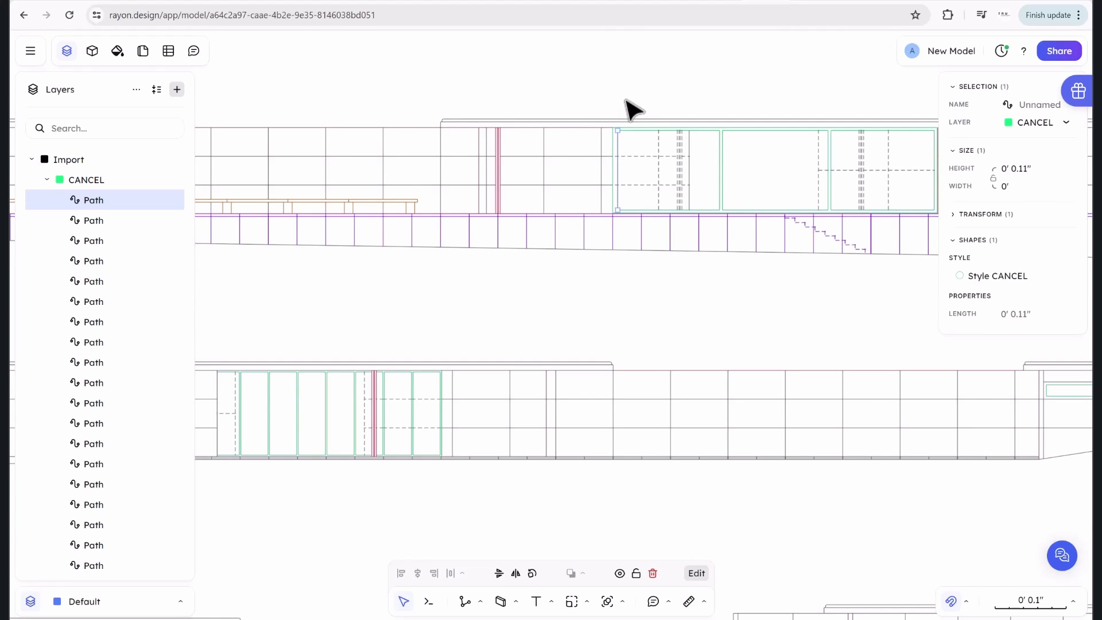
pyautogui.scroll(-5, 583, 234)
pyautogui.scroll(6, 546, 273)
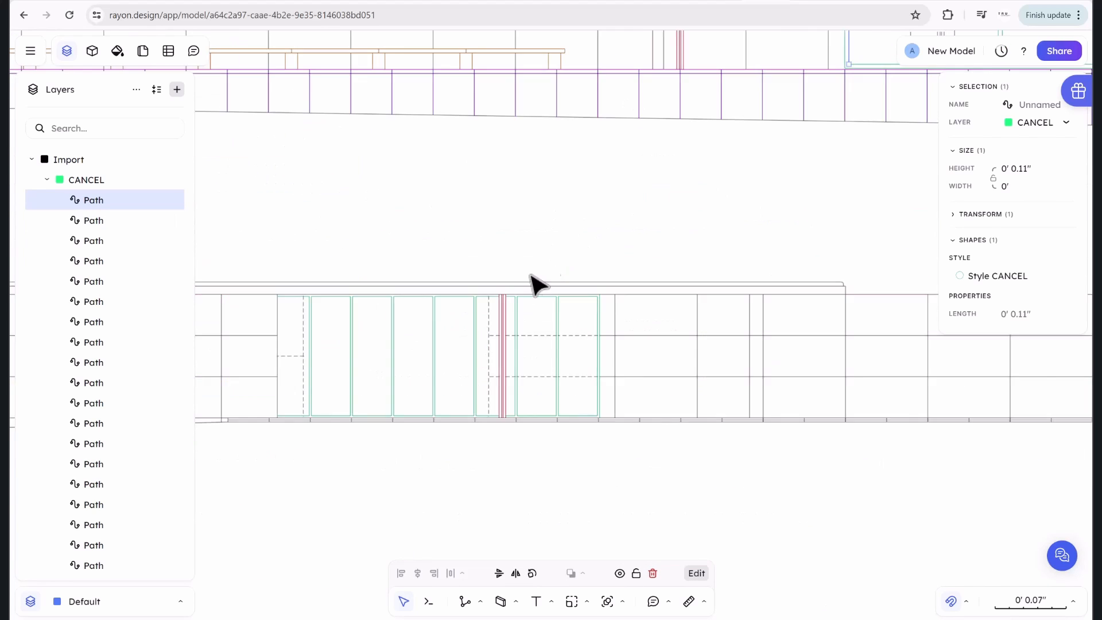
pyautogui.scroll(5, 510, 304)
pyautogui.moveTo(520, 308); pyautogui.dragTo(513, 197, button='middle')
pyautogui.moveTo(568, 269); pyautogui.dragTo(521, 209)
pyautogui.scroll(-5, 524, 213)
pyautogui.click(531, 119)
# Inspect the furniture paths and wall hatch of the small service building in the lower floor plan, and deselect everything.
pyautogui.scroll(-6, 466, 172)
pyautogui.moveTo(345, 169); pyautogui.dragTo(545, 216, button='middle')
pyautogui.scroll(5, 547, 186)
pyautogui.press('w')
pyautogui.press('Escape')
pyautogui.scroll(-6, 422, 265)
pyautogui.scroll(5, 288, 276)
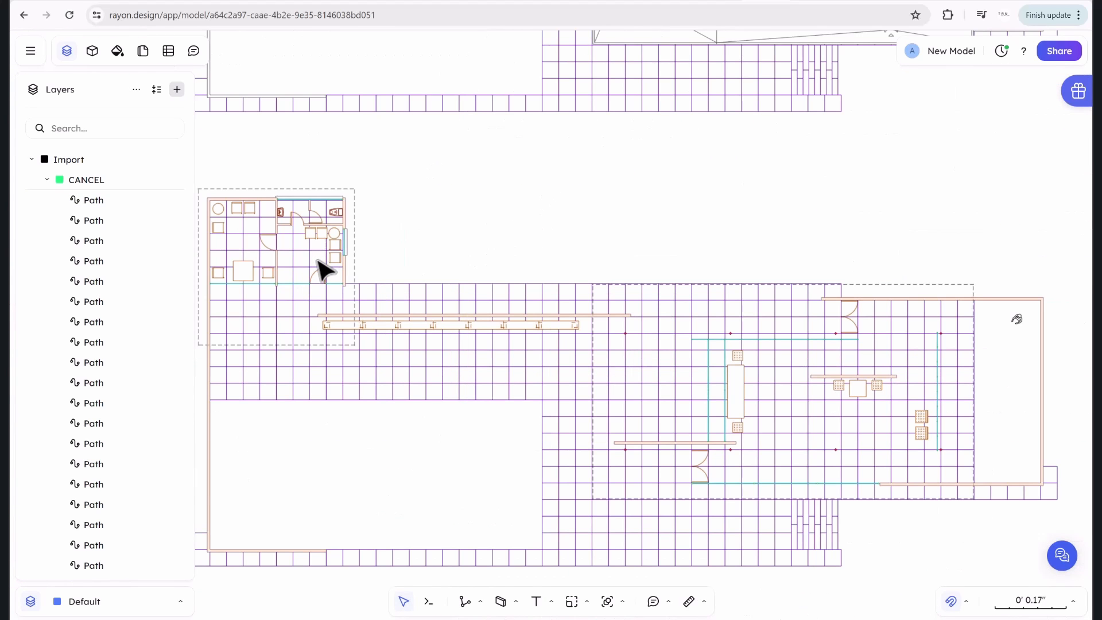
pyautogui.scroll(3, 320, 256)
pyautogui.scroll(5, 321, 257)
pyautogui.moveTo(342, 261); pyautogui.dragTo(531, 401, button='middle')
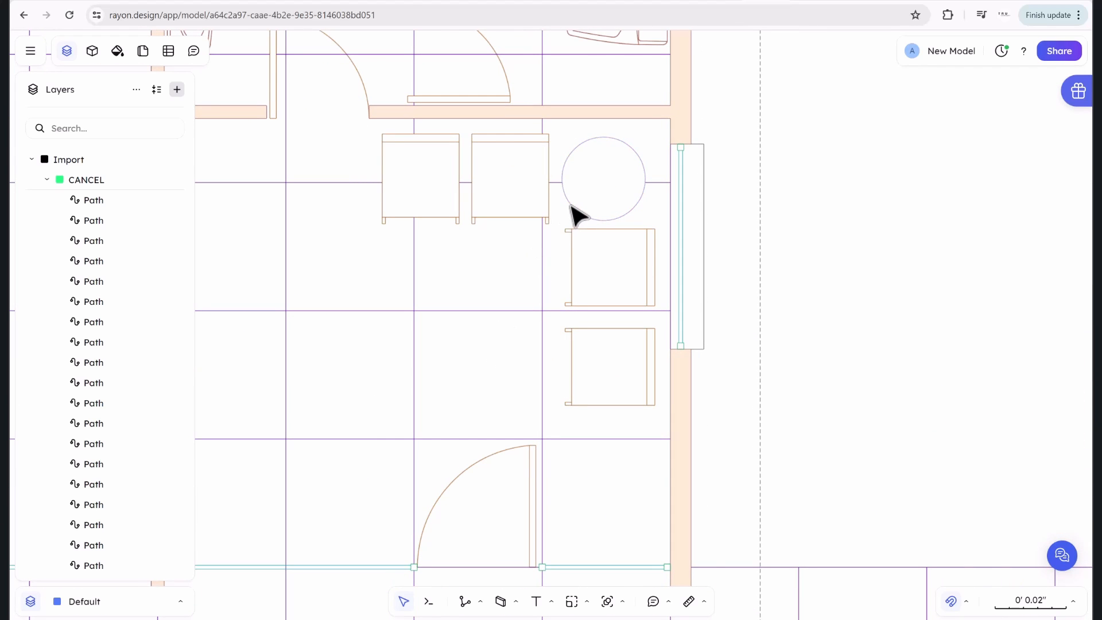
pyautogui.click(569, 204)
pyautogui.click(498, 141)
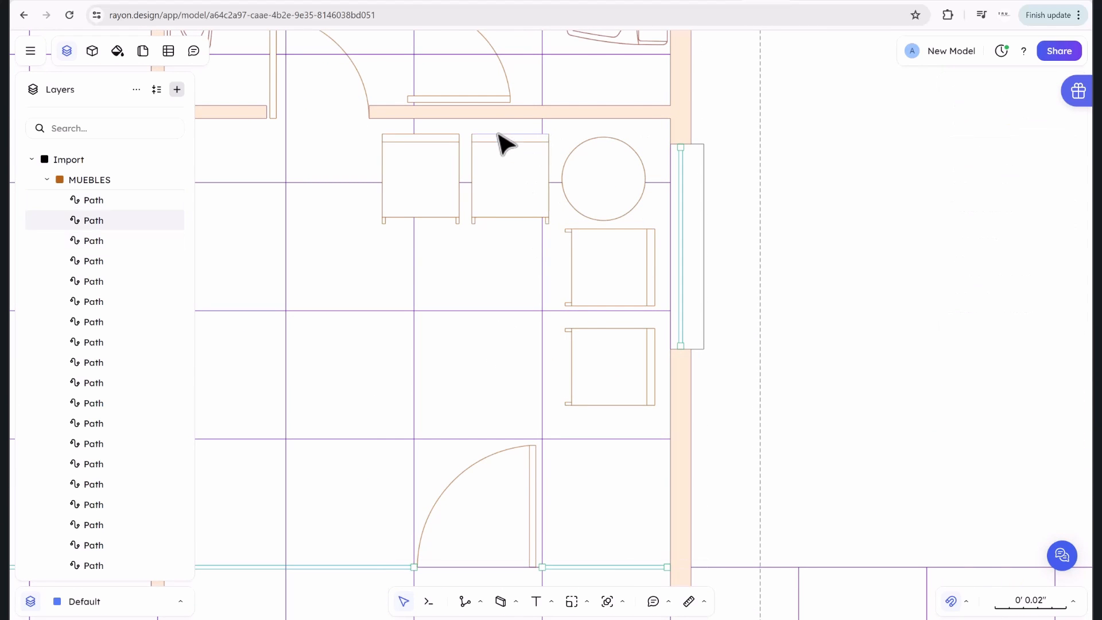
pyautogui.click(497, 115)
pyautogui.scroll(-5, 706, 138)
pyautogui.scroll(6, 713, 190)
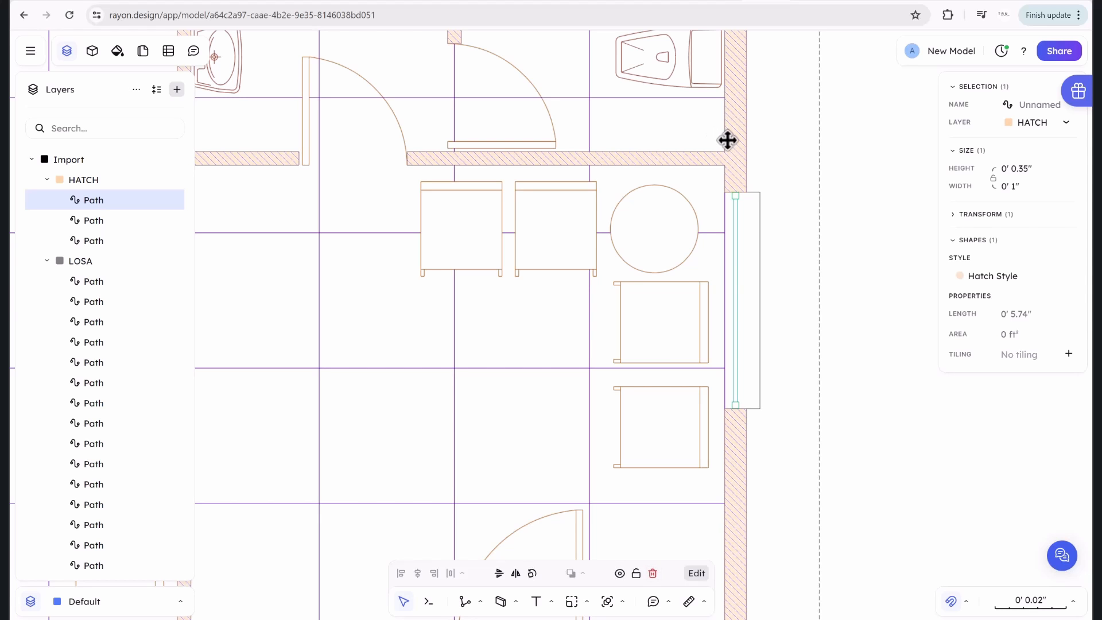
pyautogui.scroll(-5, 736, 167)
pyautogui.scroll(-3, 725, 202)
pyautogui.moveTo(763, 198); pyautogui.dragTo(698, 190, button='middle')
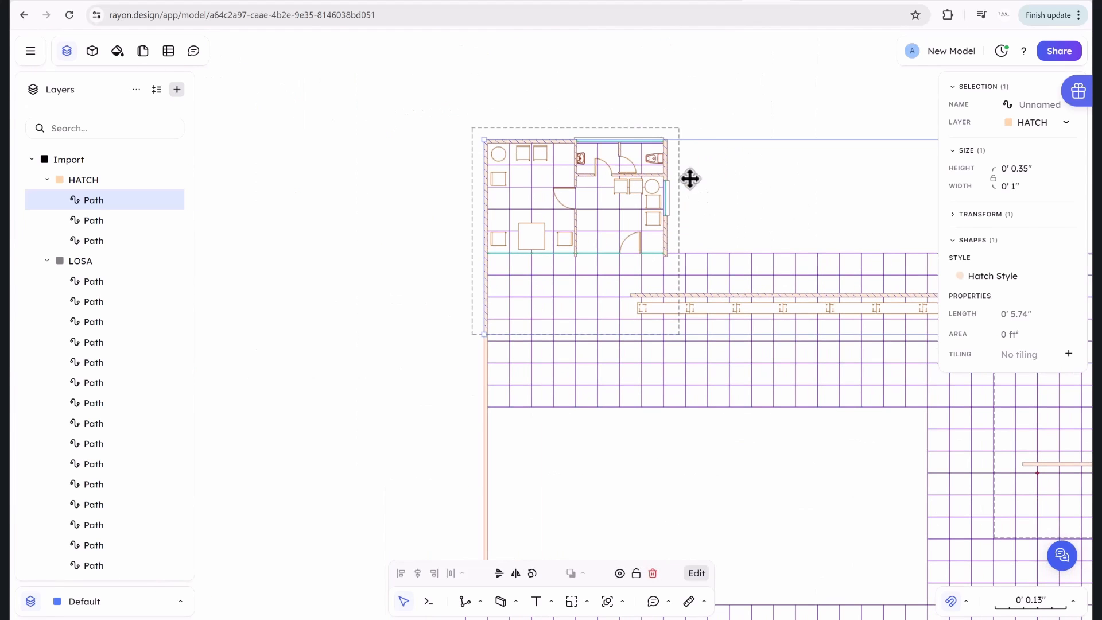
pyautogui.click(689, 178)
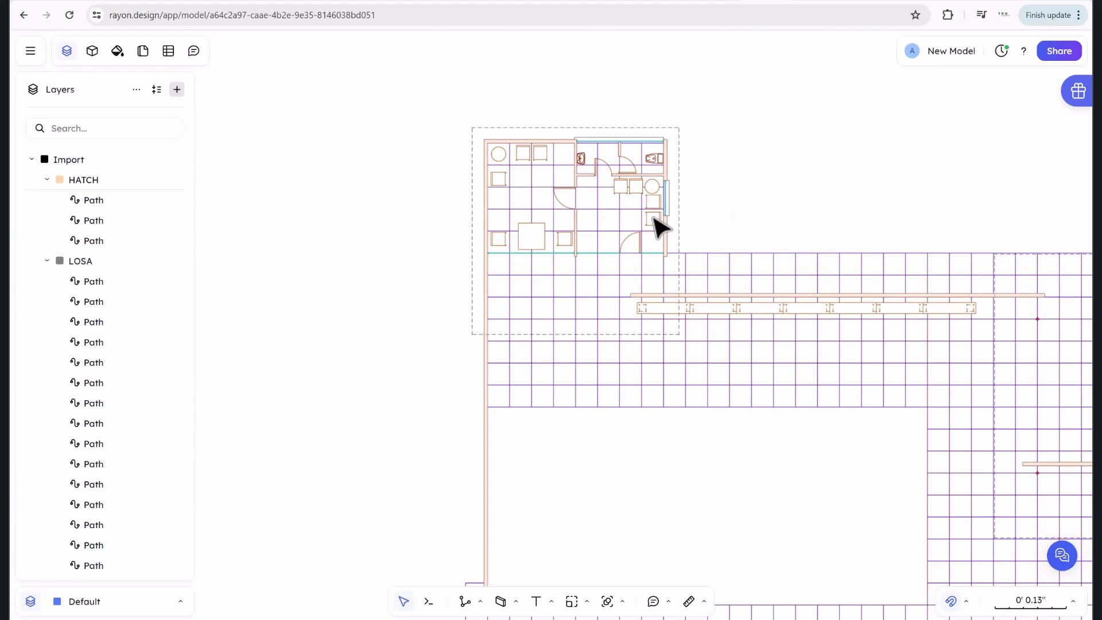
# Measure the distance between the two leaves of the double door below the main pavilion's upper wall.
pyautogui.scroll(-5, 679, 239)
pyautogui.moveTo(656, 240); pyautogui.dragTo(364, 239, button='middle')
pyautogui.scroll(2, 353, 278)
pyautogui.moveTo(353, 277); pyautogui.dragTo(545, 253, button='middle')
pyautogui.scroll(6, 551, 207)
pyautogui.scroll(3, 669, 130)
pyautogui.moveTo(711, 103); pyautogui.dragTo(526, 279, button='middle')
pyautogui.scroll(-2, 520, 274)
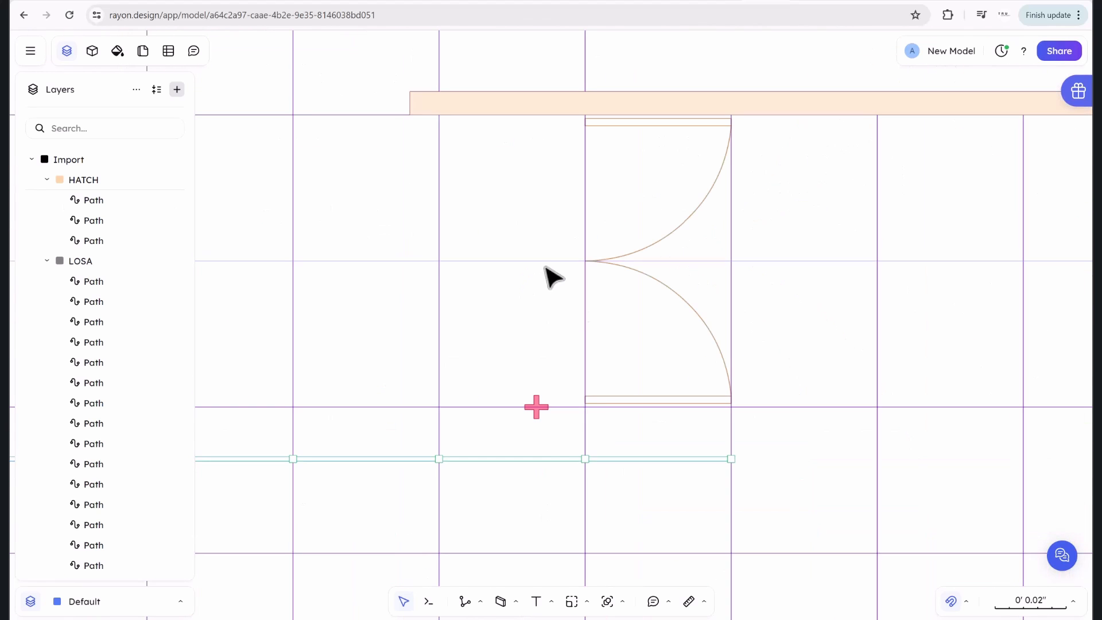
pyautogui.click(703, 601)
pyautogui.click(693, 556)
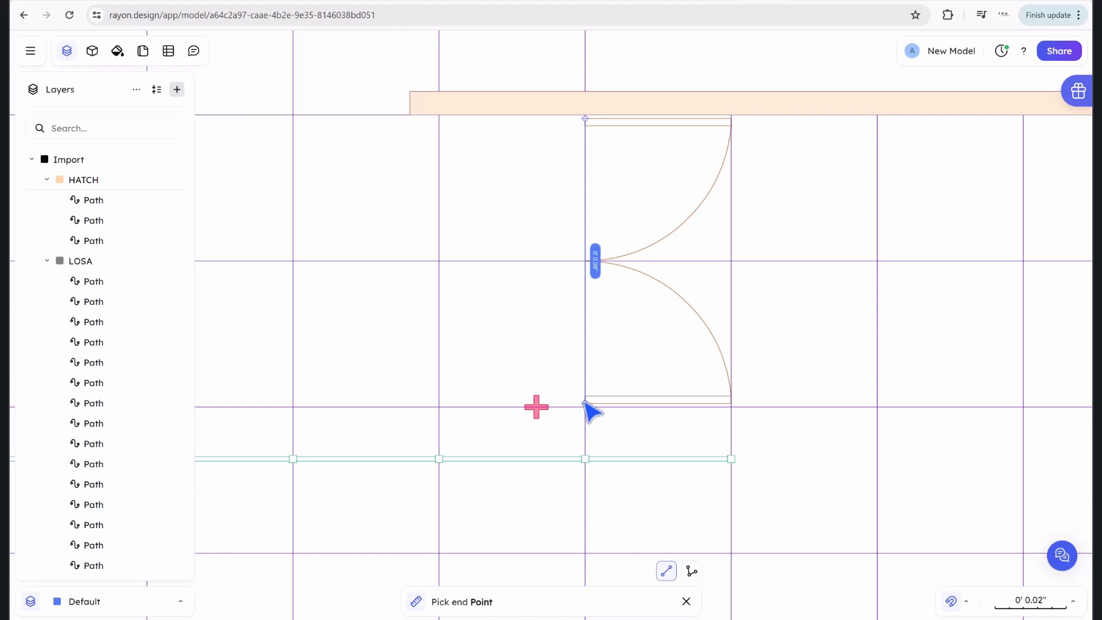
pyautogui.press('Escape')
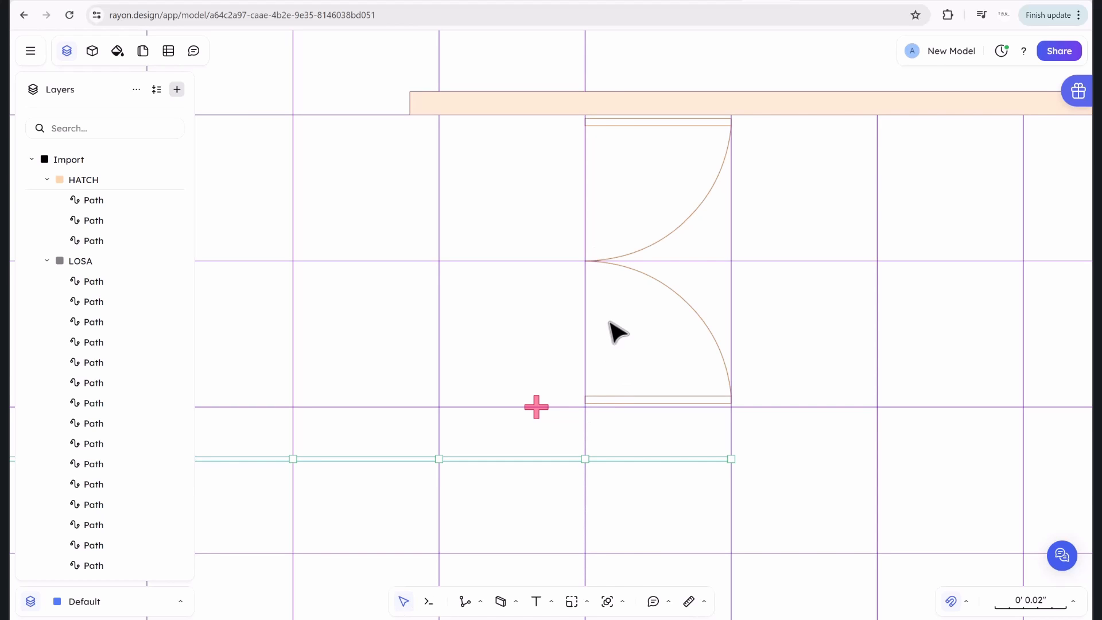
# Choose all the imported Barcelona Pavilion plans, elevations and text as the objects for the Scale command.
pyautogui.click(516, 602)
pyautogui.click(624, 603)
pyautogui.click(587, 603)
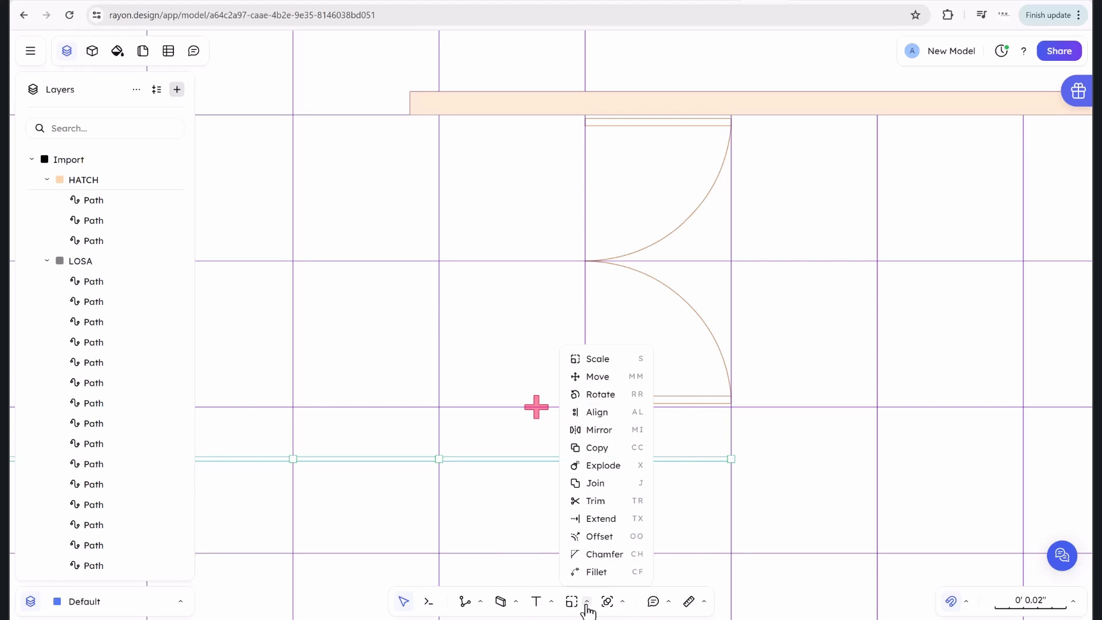
pyautogui.click(607, 363)
pyautogui.scroll(-15, 613, 379)
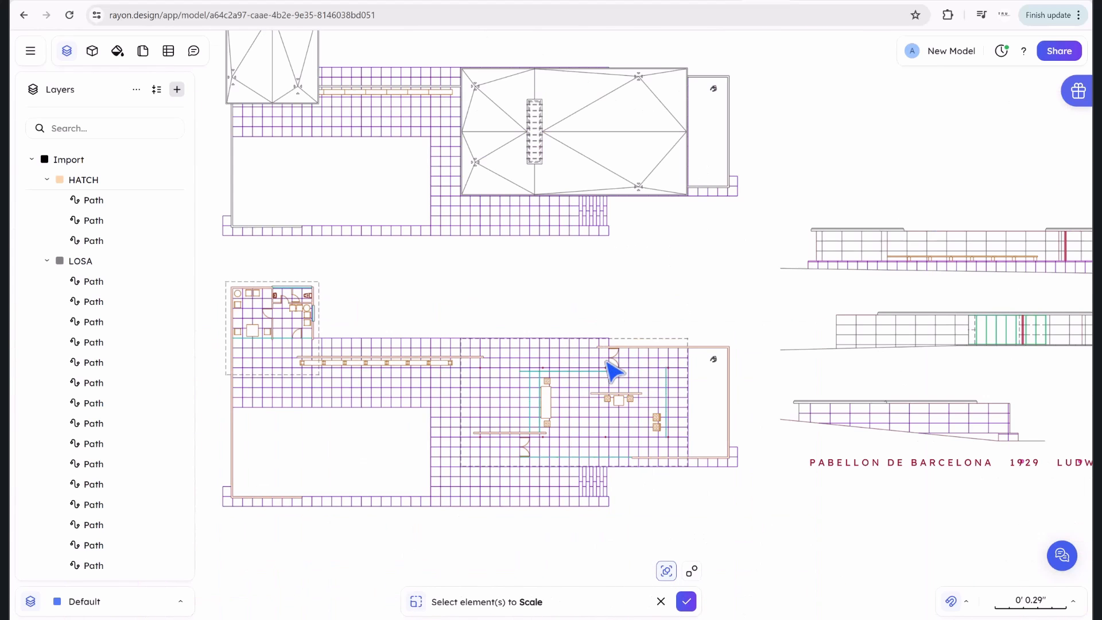
pyautogui.moveTo(884, 471); pyautogui.dragTo(391, 231)
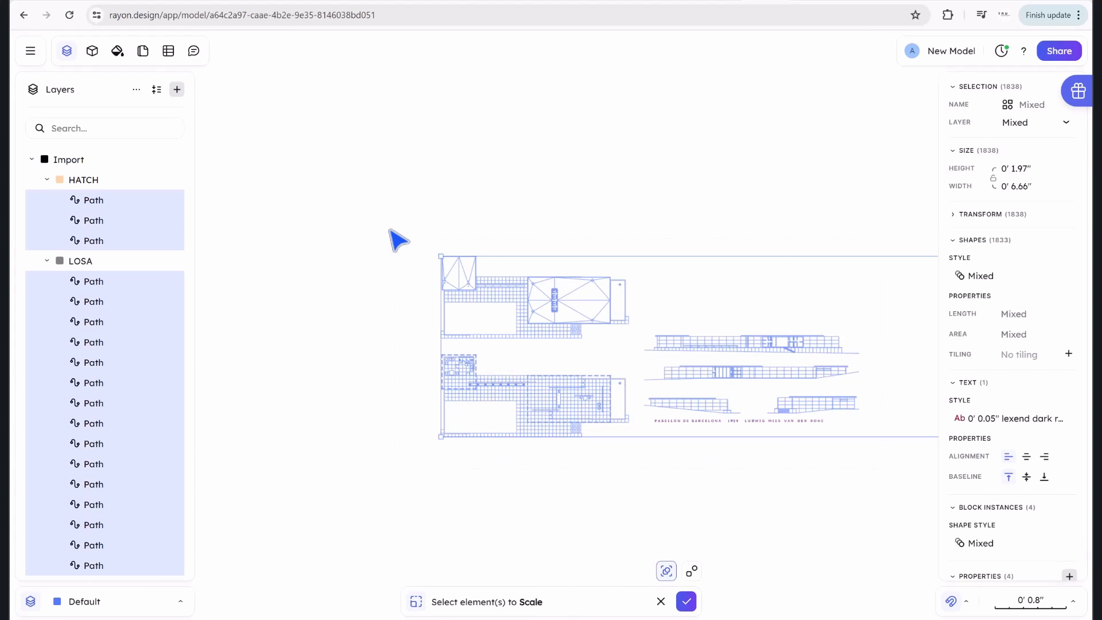
pyautogui.click(687, 601)
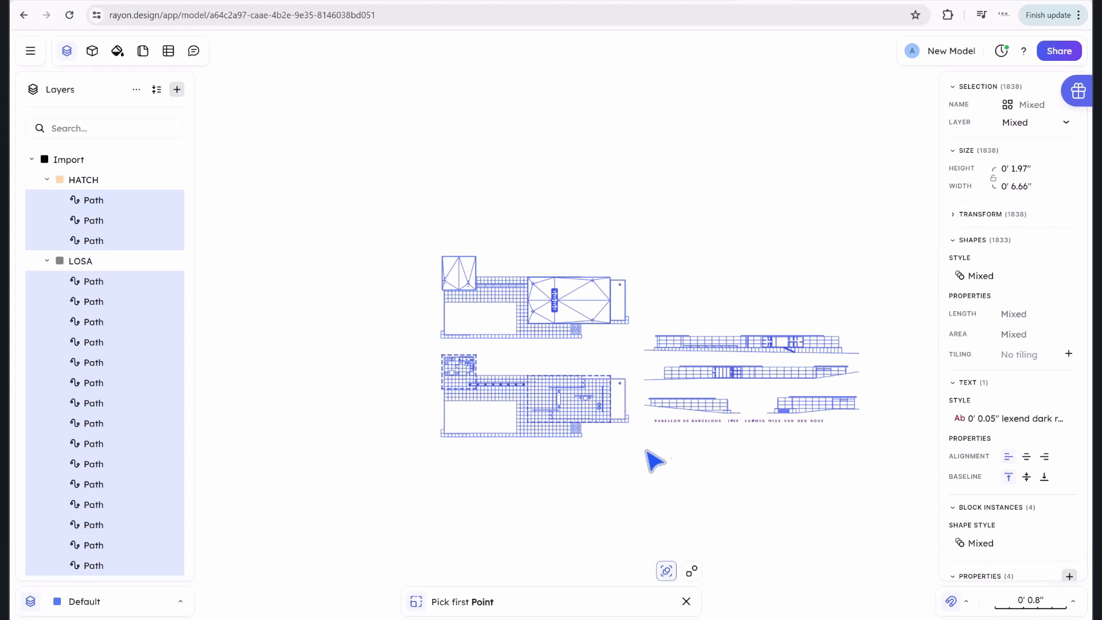
# Scale the drawings so the distance between the outer corners of the double door's two leaves is 6', and clear the selection.
pyautogui.scroll(5, 600, 451)
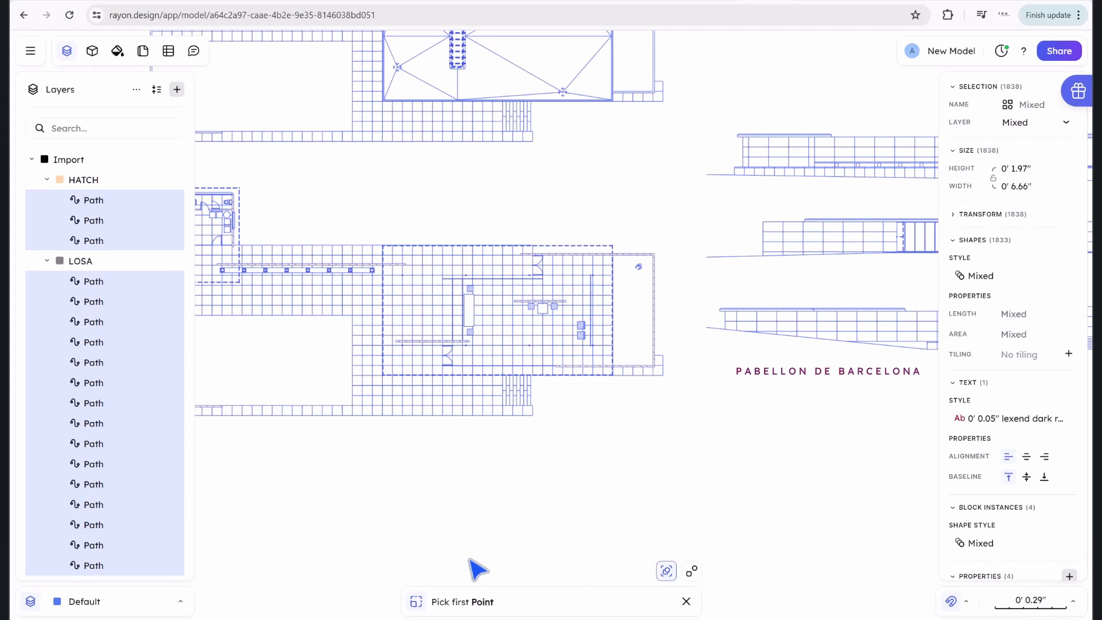
pyautogui.scroll(10, 531, 256)
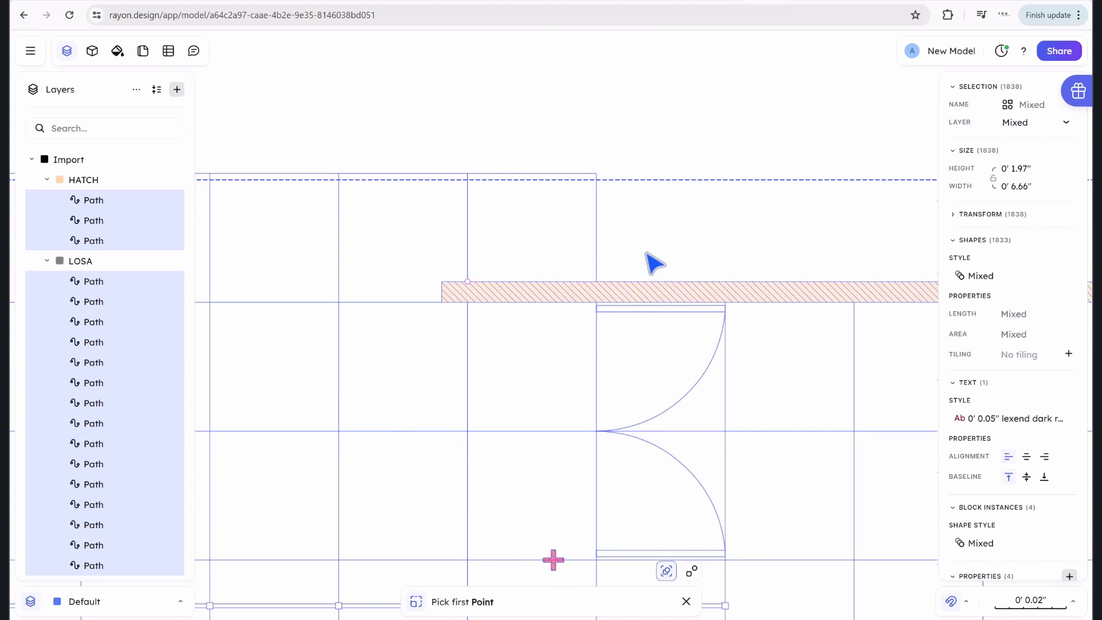
pyautogui.scroll(-4, 655, 263)
pyautogui.moveTo(687, 241); pyautogui.dragTo(641, 127, button='middle')
pyautogui.scroll(3, 582, 194)
pyautogui.scroll(1, 586, 152)
pyautogui.click(583, 64)
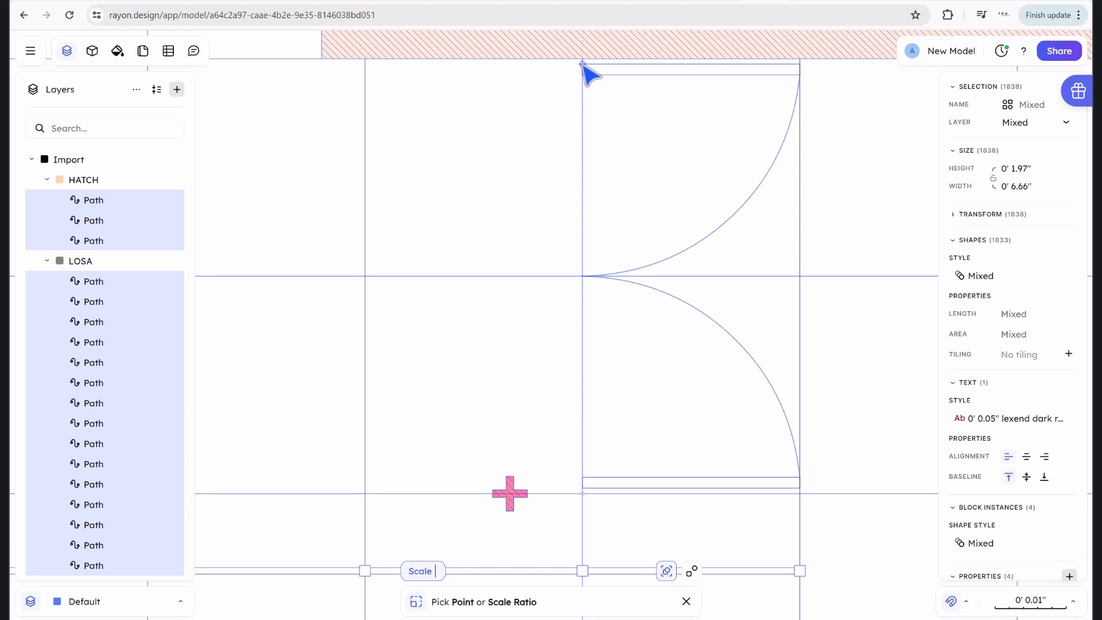
pyautogui.click(584, 490)
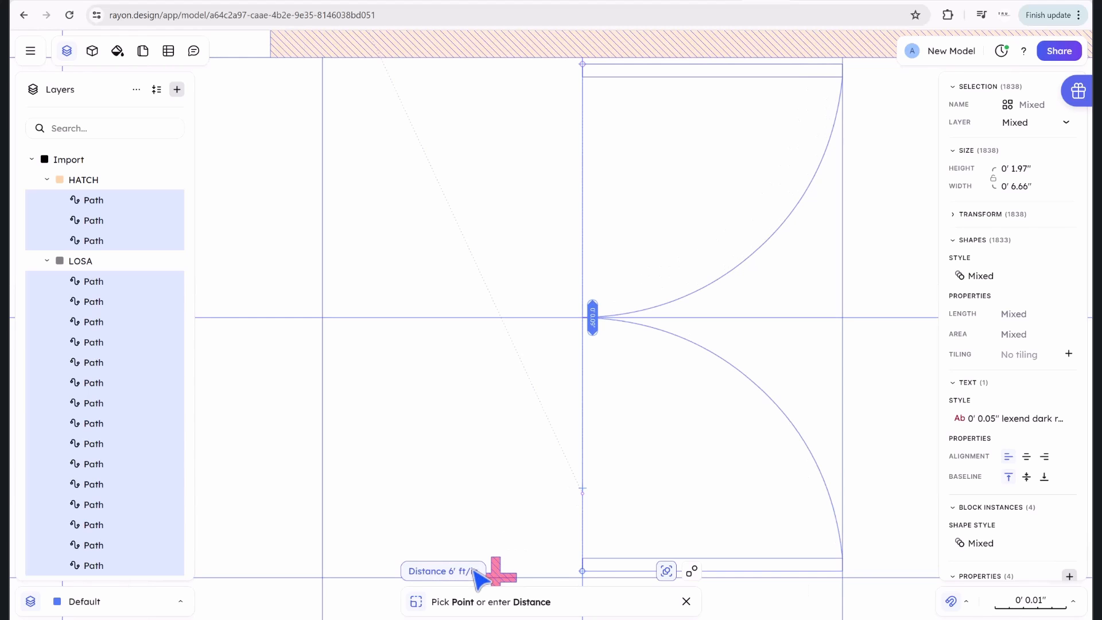
pyautogui.press('Return')
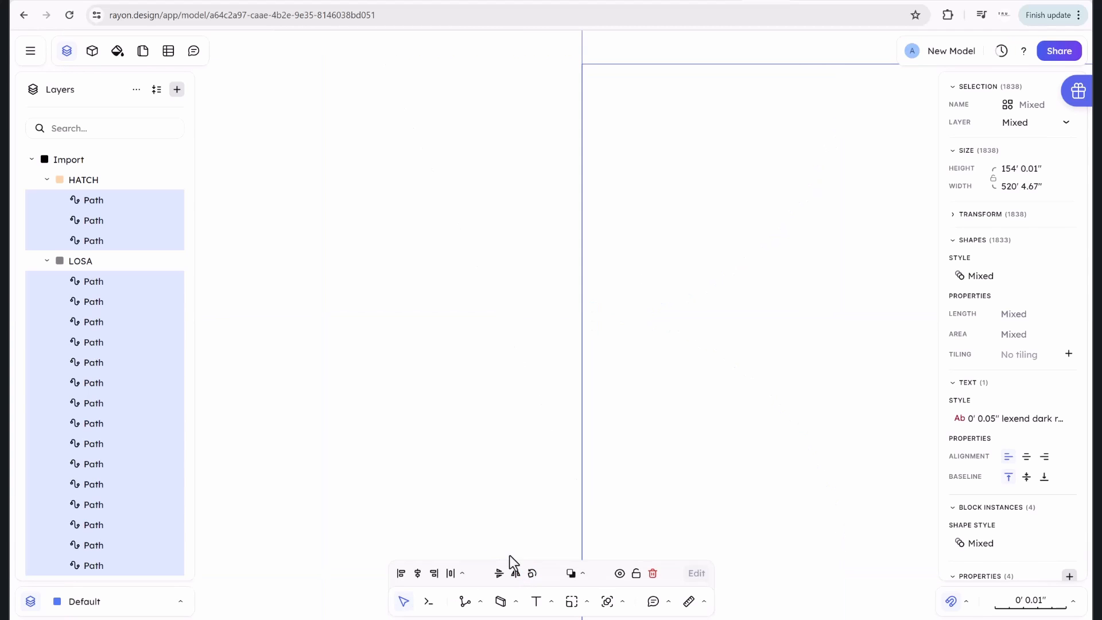
pyautogui.scroll(-5, 582, 315)
pyautogui.scroll(2, 551, 257)
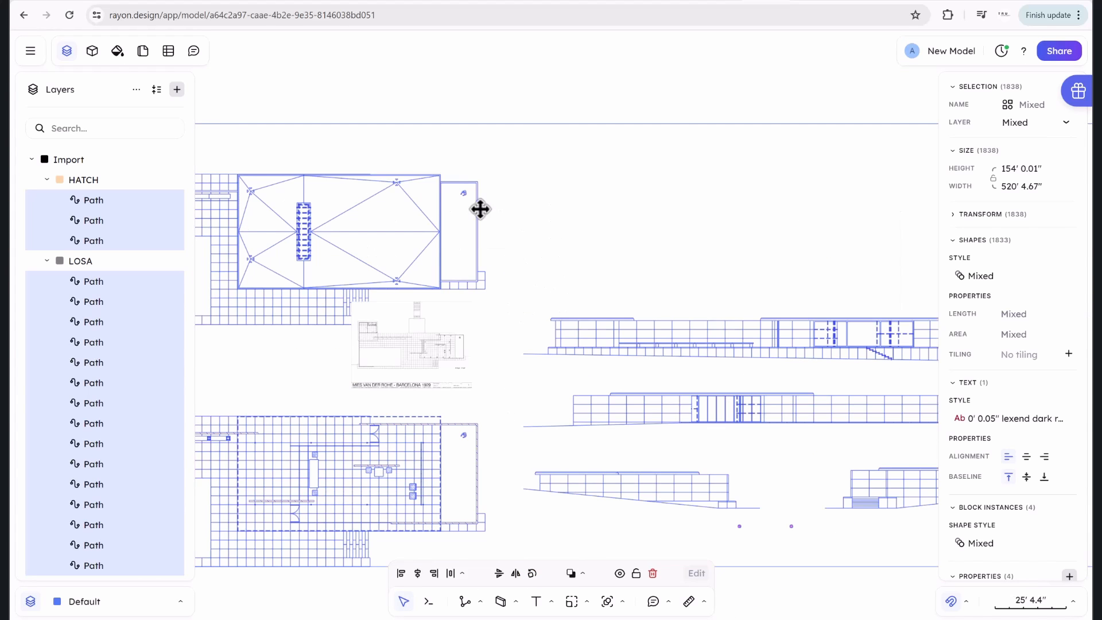
pyautogui.scroll(-3, 480, 207)
pyautogui.click(483, 145)
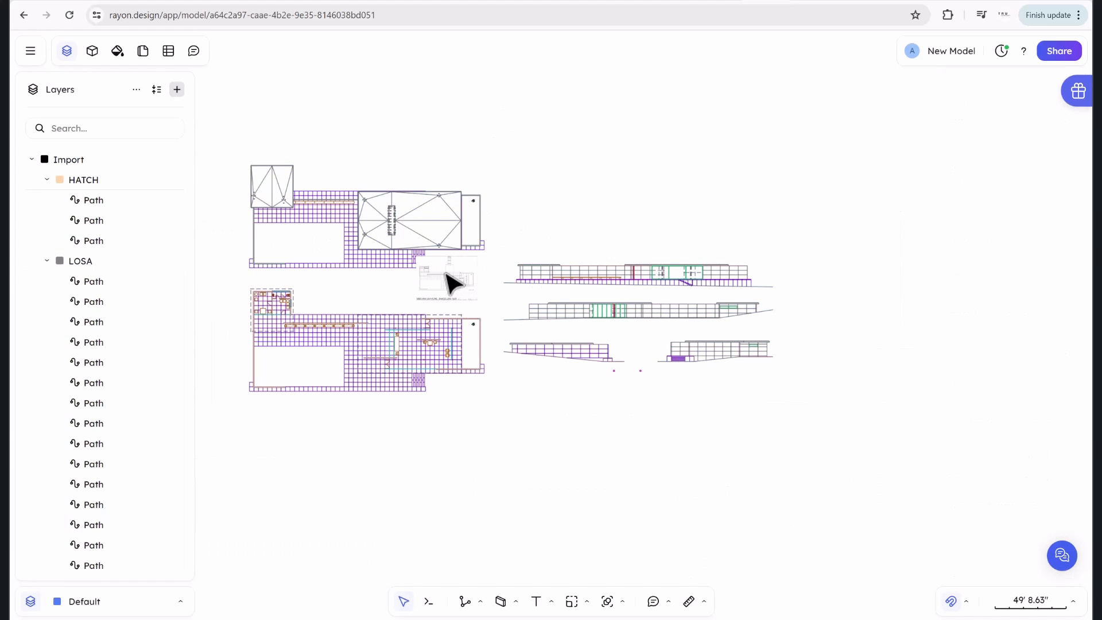
# Collapse the Import layer and unlock the image 11 (1).jpg on the Default layer.
pyautogui.scroll(5, 454, 279)
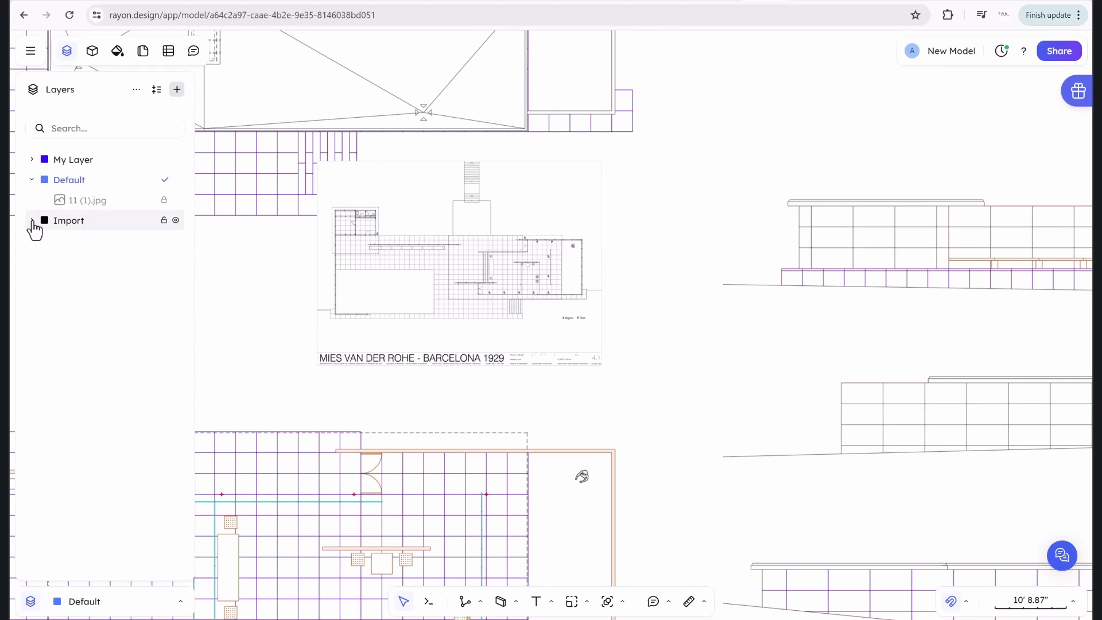
pyautogui.click(32, 221)
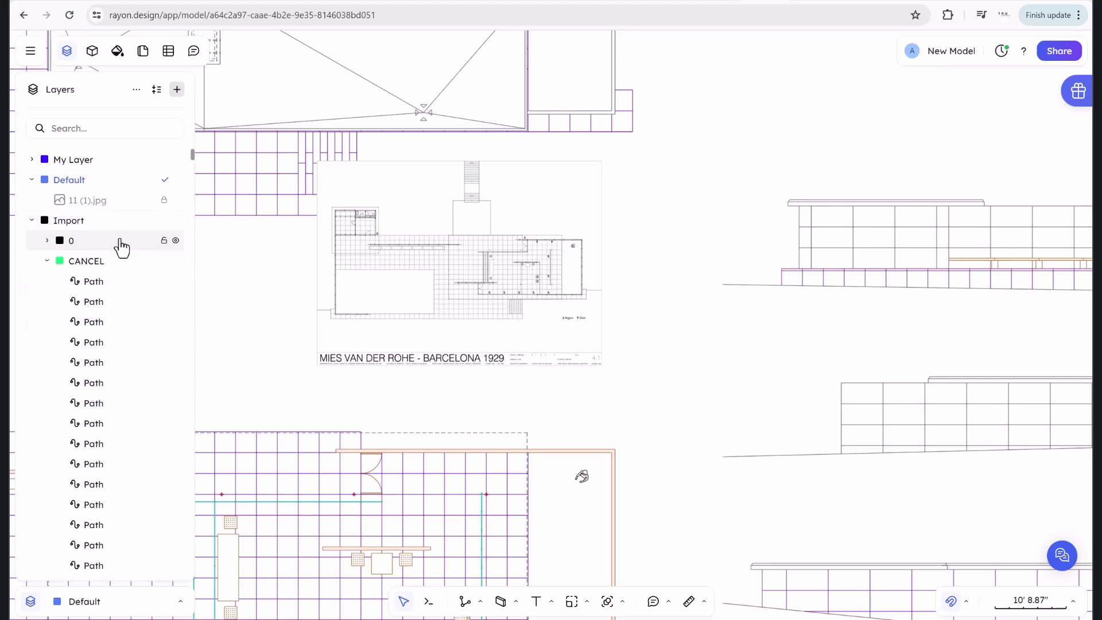
pyautogui.click(31, 222)
pyautogui.click(164, 199)
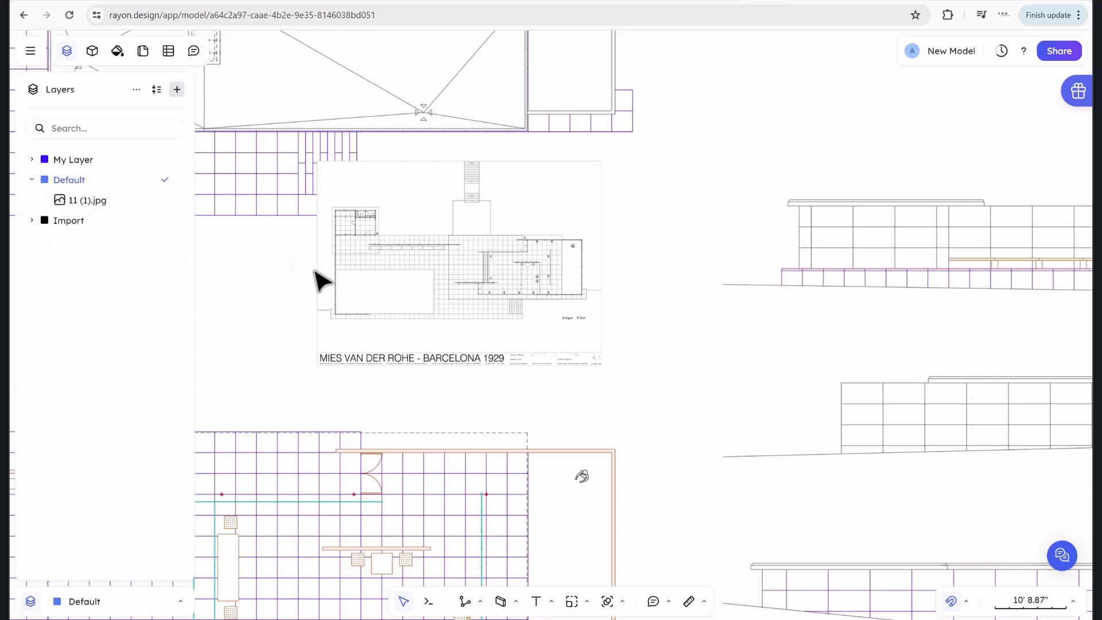
# Move the Barcelona plan image into the empty area above the roof plan and lock it again.
pyautogui.scroll(-7, 368, 281)
pyautogui.scroll(3, 348, 285)
pyautogui.click(347, 286)
pyautogui.scroll(-2, 434, 260)
pyautogui.moveTo(408, 261); pyautogui.dragTo(403, 69)
pyautogui.moveTo(505, 143); pyautogui.dragTo(563, 318, button='middle')
pyautogui.moveTo(455, 261); pyautogui.dragTo(374, 200)
pyautogui.click(534, 213)
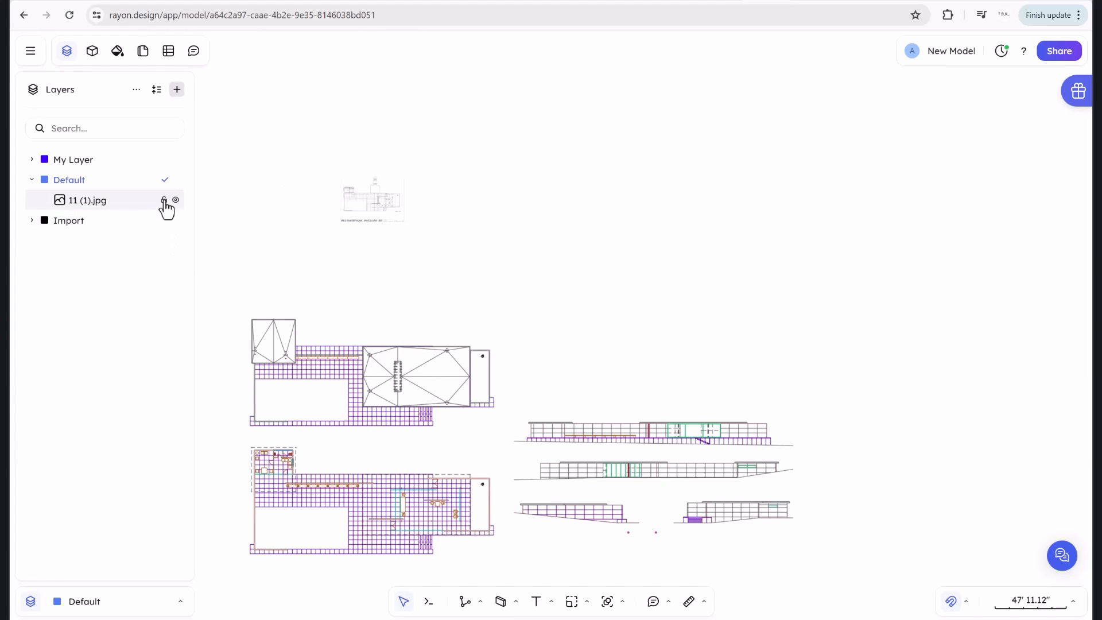
pyautogui.click(163, 199)
# Look over the scaled plans and elevations, close up and as a whole.
pyautogui.scroll(-3, 442, 257)
pyautogui.scroll(5, 426, 263)
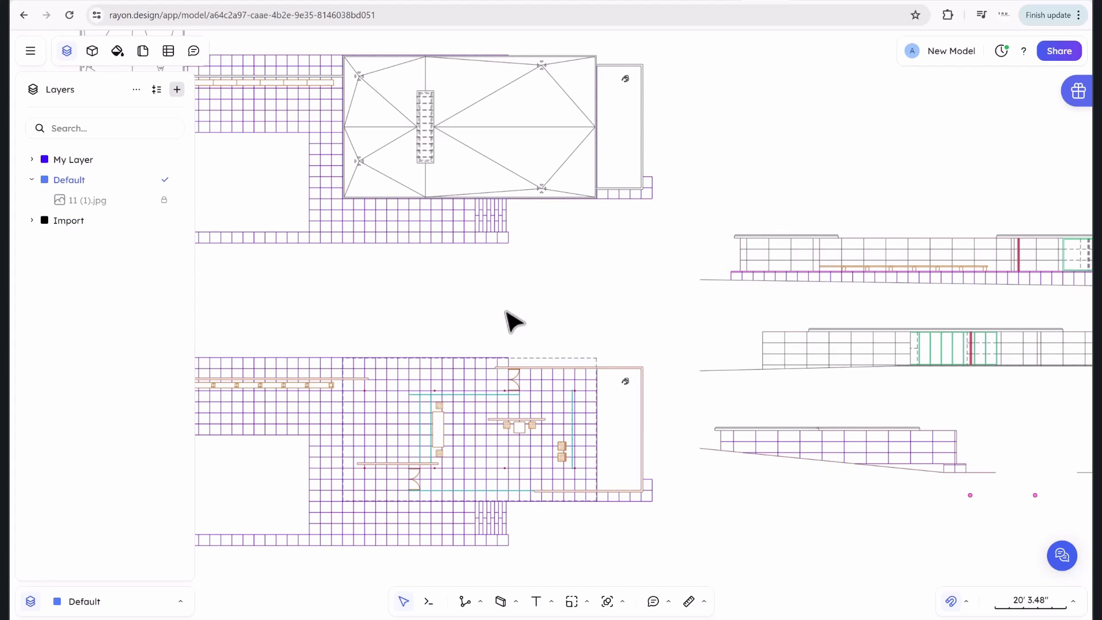
pyautogui.scroll(-5, 506, 312)
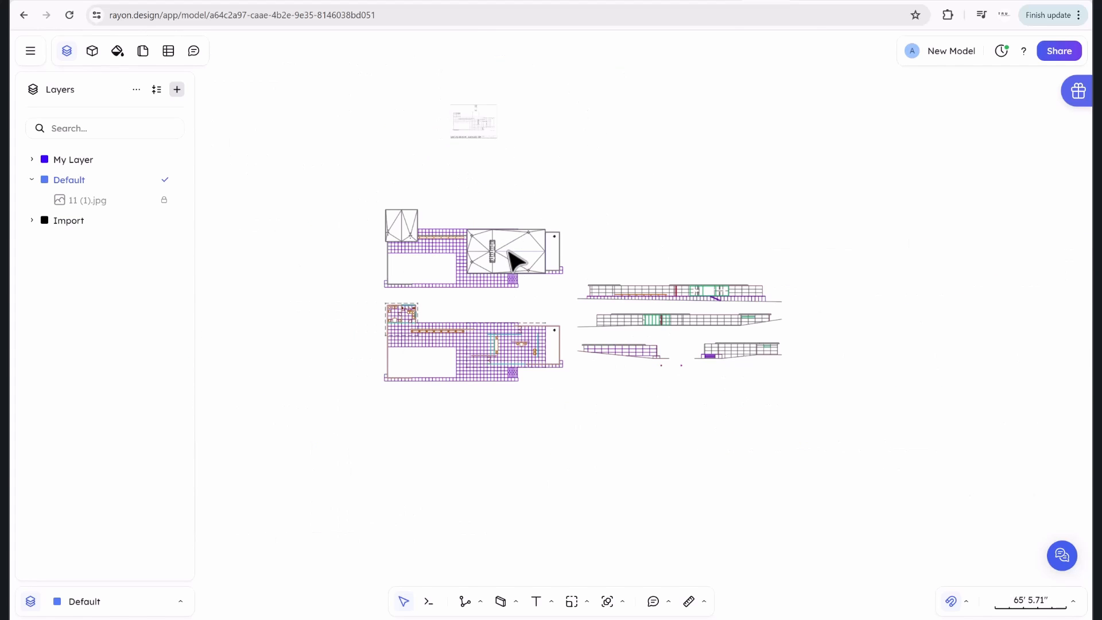
pyautogui.scroll(2, 513, 260)
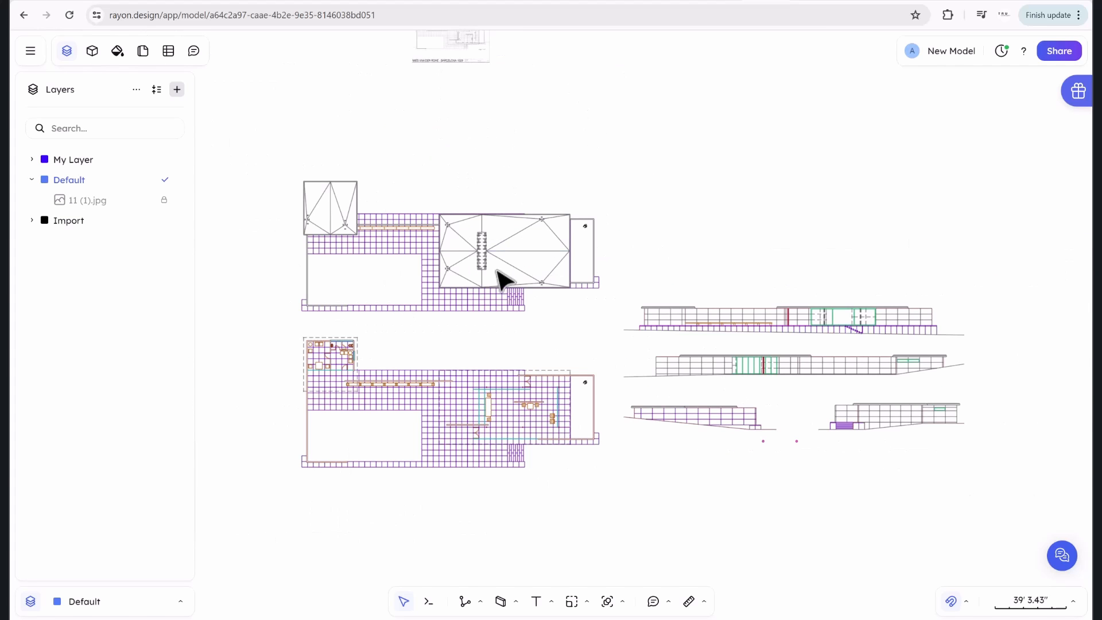
pyautogui.scroll(6, 517, 299)
pyautogui.scroll(-8, 534, 320)
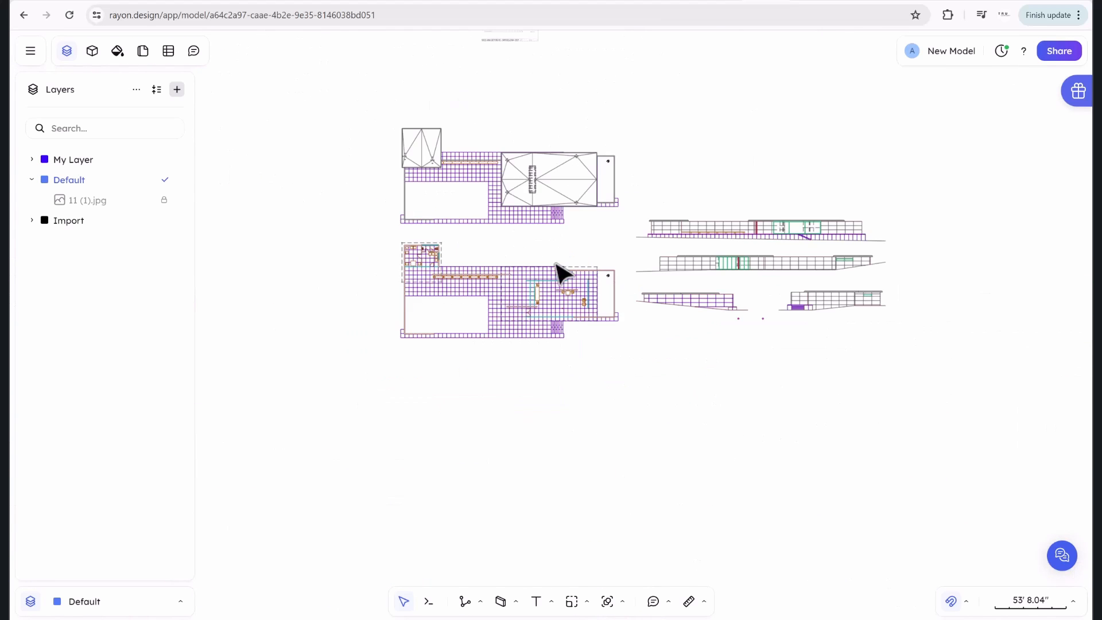
pyautogui.scroll(5, 517, 281)
# Draw a straight wall about 41' long along the outer edge of the main pavilion's upper wall in the lower floor plan.
pyautogui.press('l')
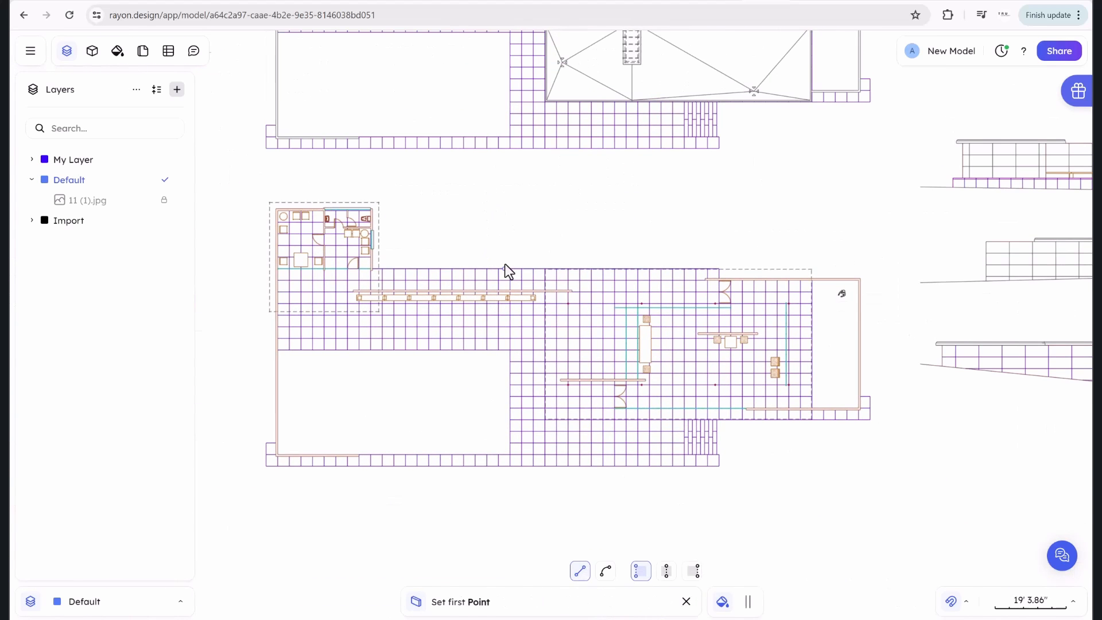
pyautogui.scroll(8, 508, 263)
pyautogui.scroll(-5, 574, 258)
pyautogui.moveTo(748, 212); pyautogui.dragTo(362, 207, button='middle')
pyautogui.scroll(-3, 367, 207)
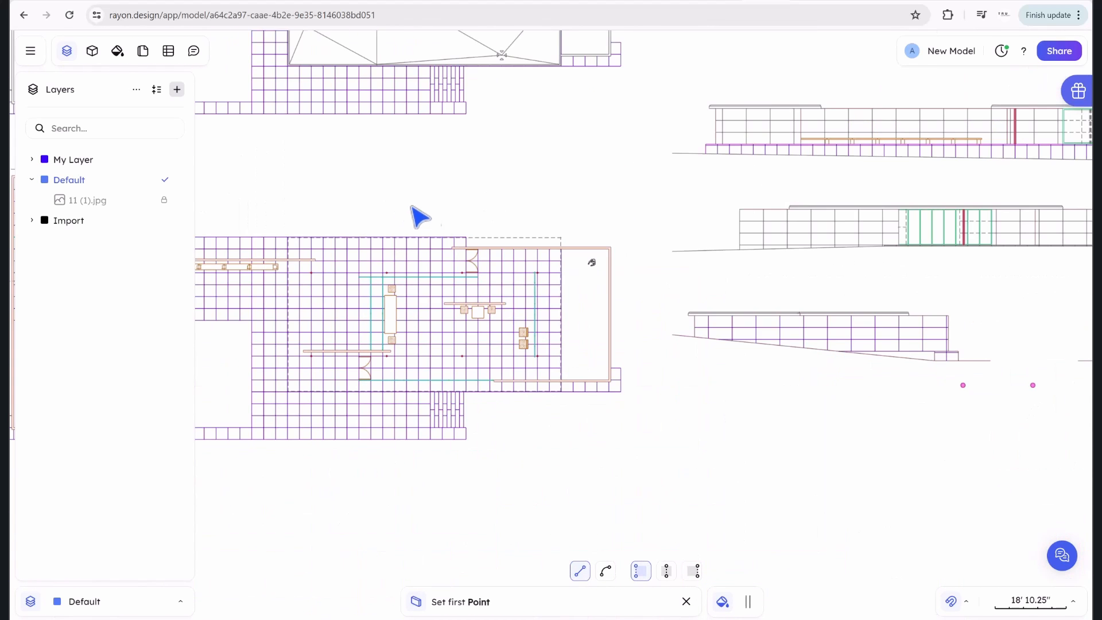
pyautogui.scroll(8, 497, 268)
pyautogui.click(598, 350)
pyautogui.moveTo(825, 359); pyautogui.dragTo(310, 214, button='middle')
pyautogui.scroll(-3, 312, 213)
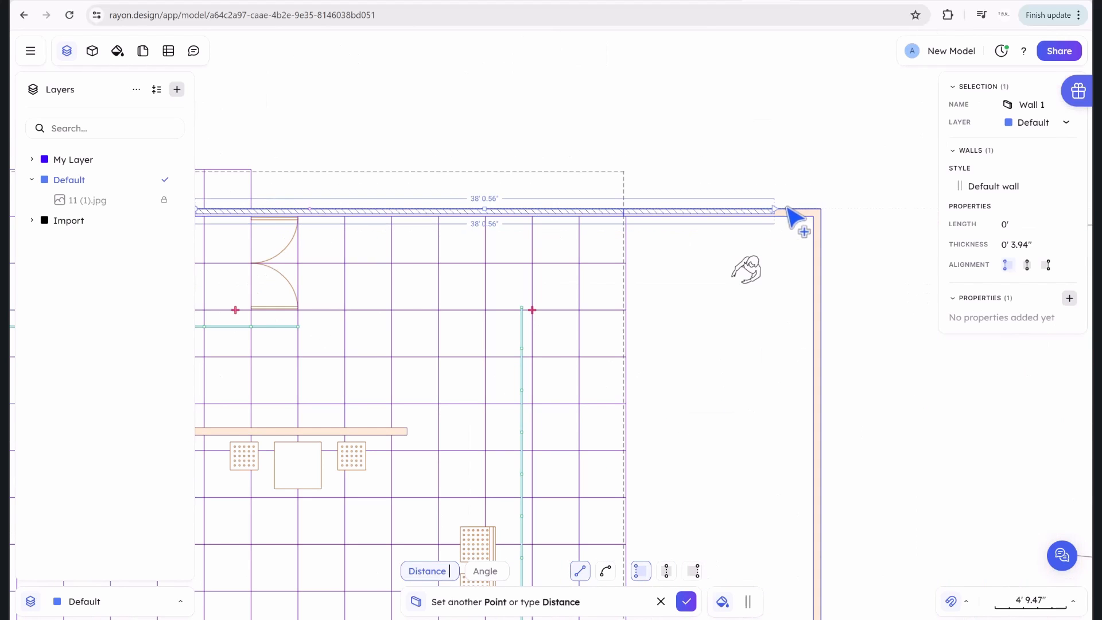
pyautogui.click(820, 210)
pyautogui.scroll(6, 826, 221)
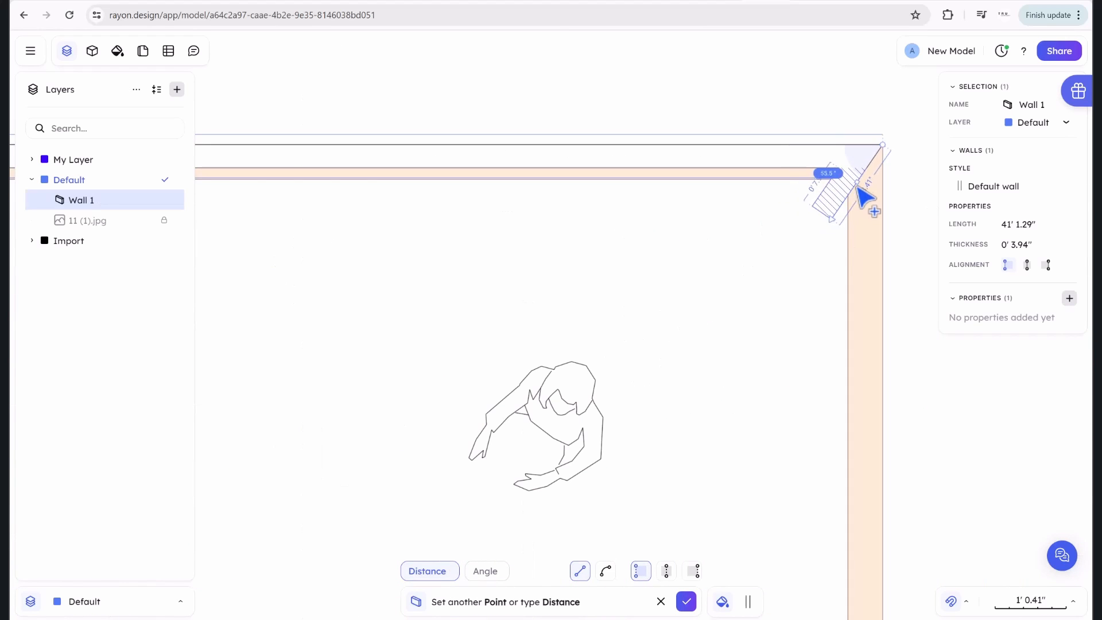
pyautogui.press('Escape')
pyautogui.press('Escape')
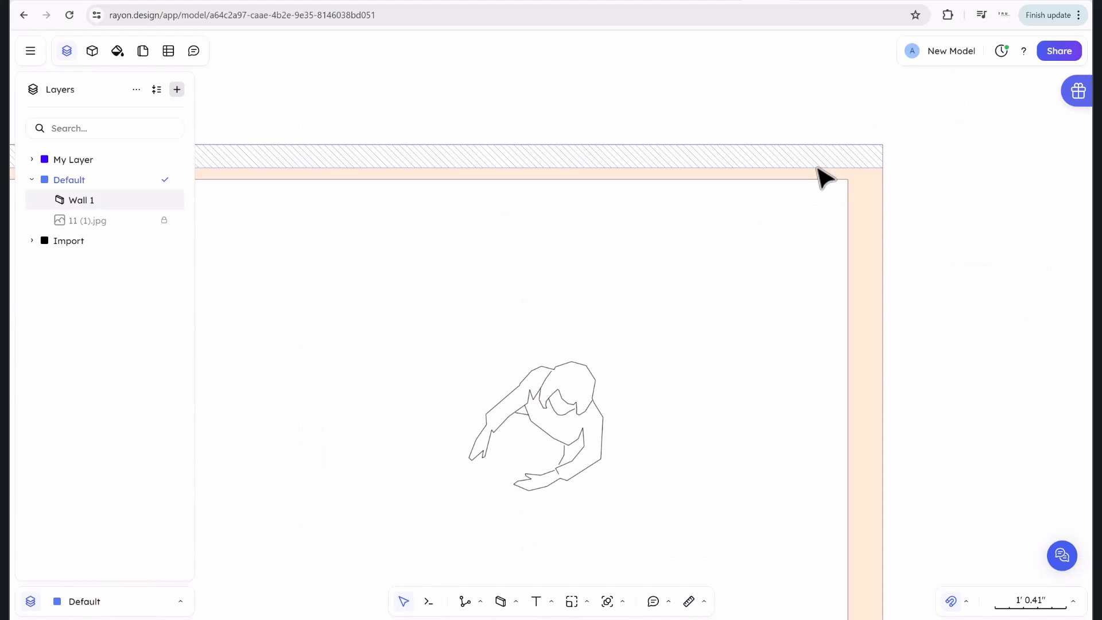
# Set the new wall's thickness to 0' 7.87" in its style settings and deselect it.
pyautogui.click(825, 176)
pyautogui.click(999, 187)
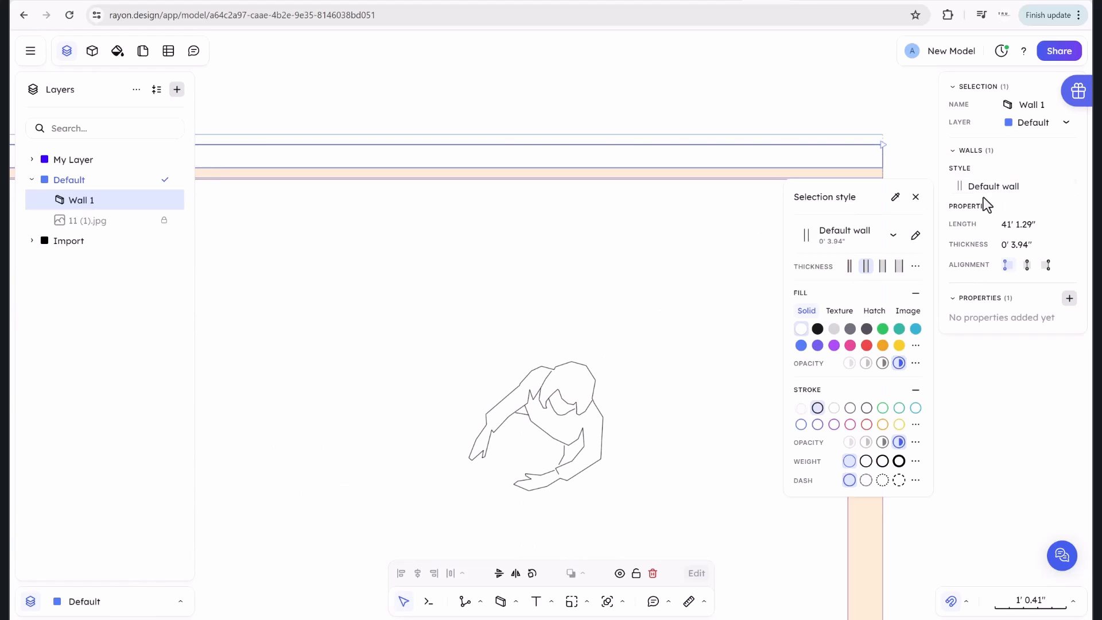
pyautogui.click(882, 268)
pyautogui.click(814, 71)
pyautogui.scroll(-7, 779, 167)
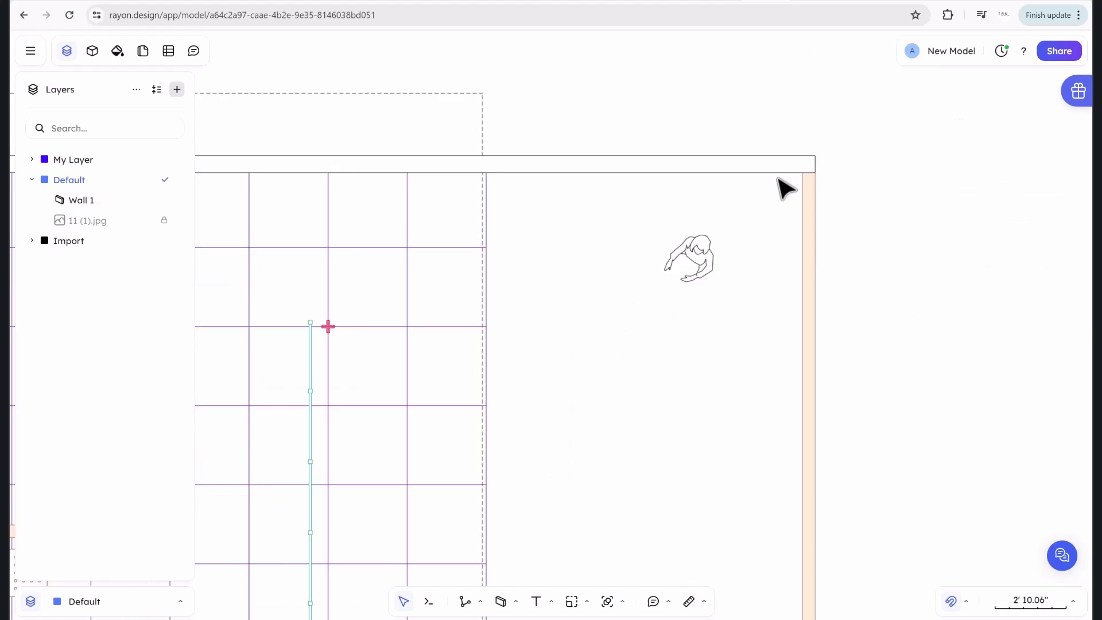
pyautogui.scroll(-5, 683, 199)
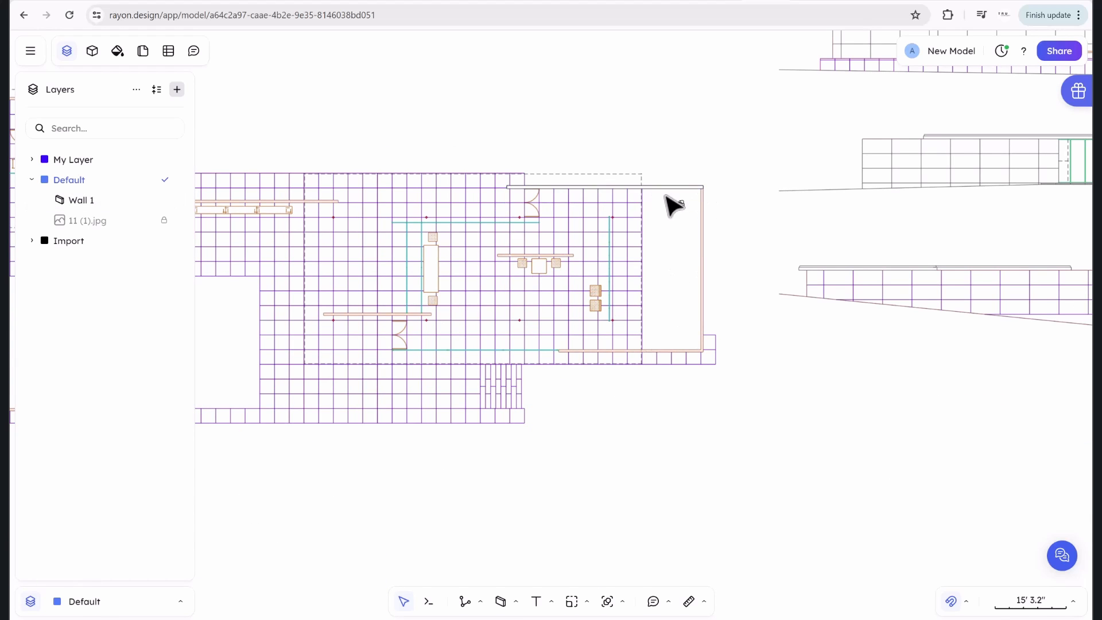
# Delete the wall drawn over the main pavilion's upper wall.
pyautogui.scroll(3, 677, 194)
pyautogui.click(677, 194)
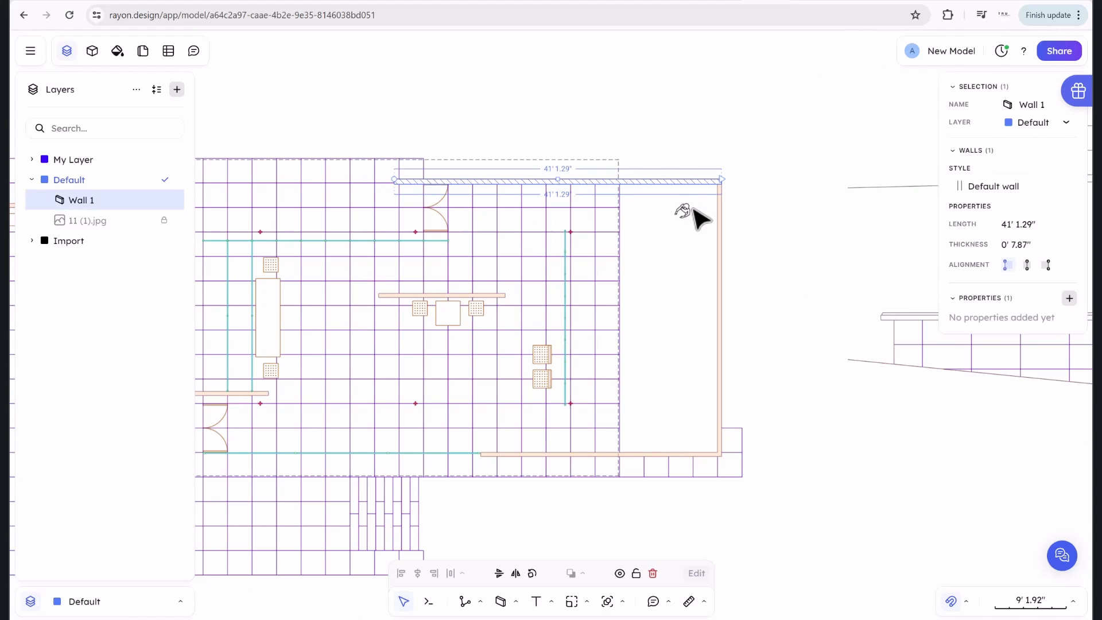
pyautogui.press('Delete')
# Select all the imported plans and elevations together and lock them.
pyautogui.scroll(-6, 561, 178)
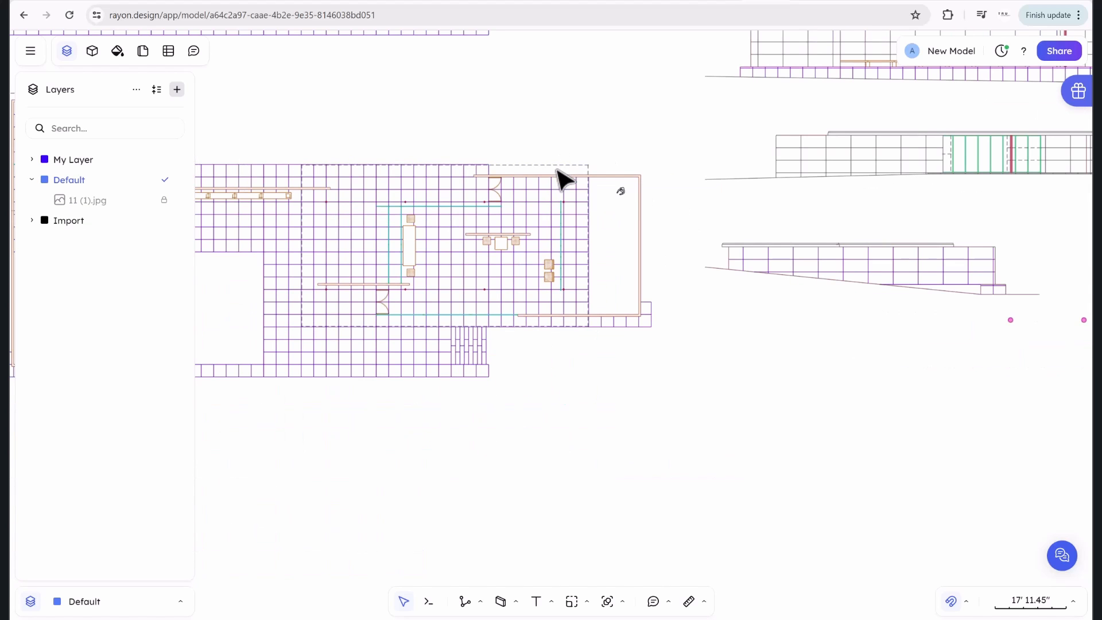
pyautogui.scroll(10, 511, 267)
pyautogui.scroll(-12, 463, 243)
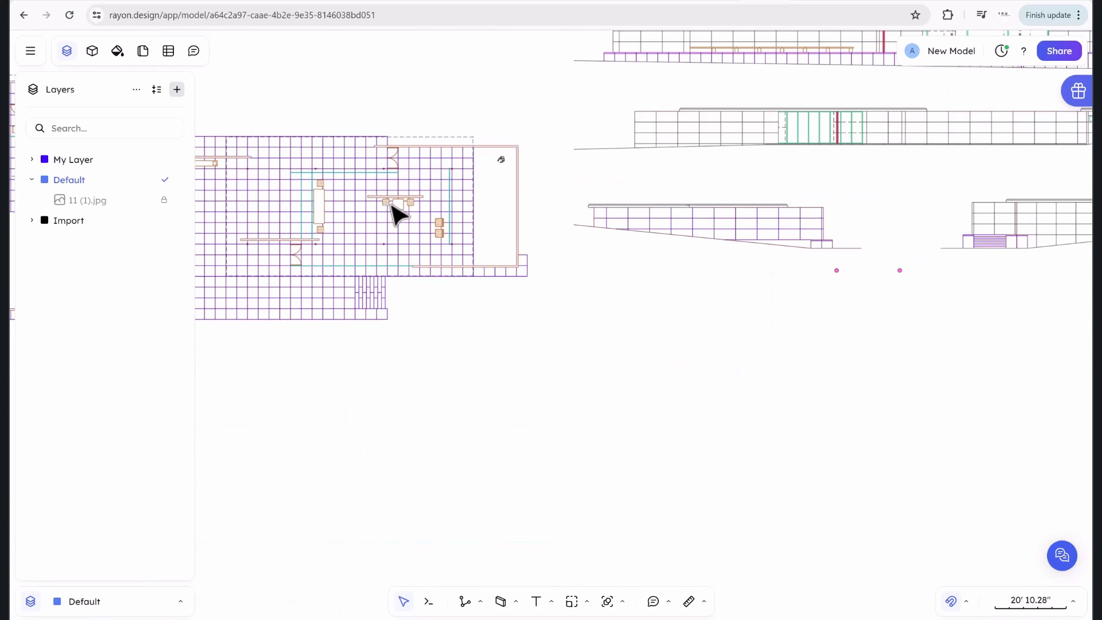
pyautogui.moveTo(822, 369); pyautogui.dragTo(311, 155)
pyautogui.rightClick(471, 228)
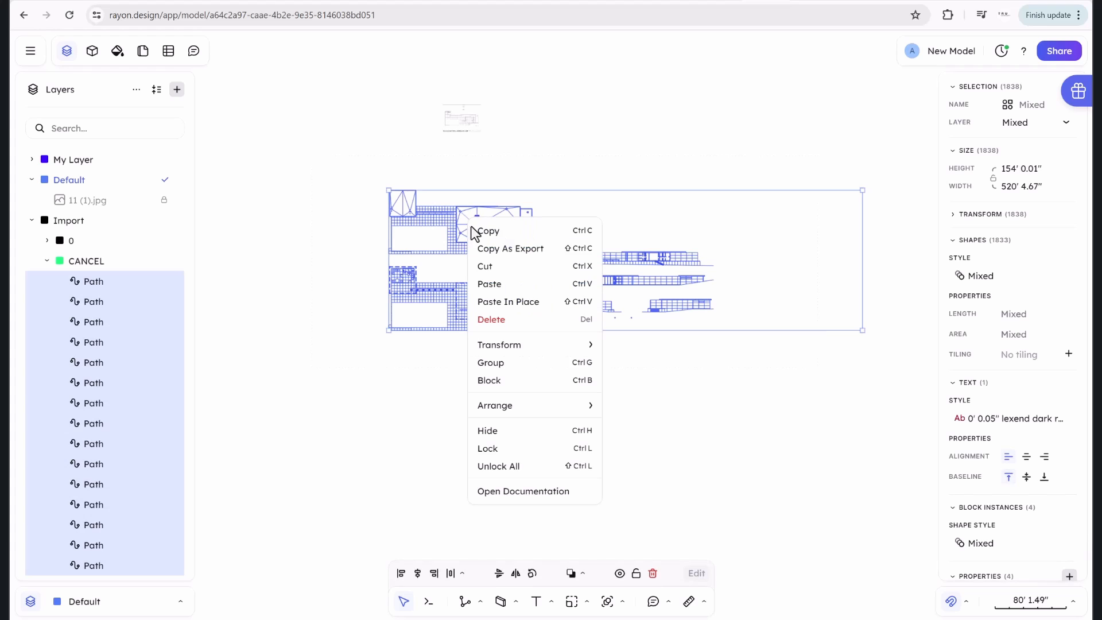
pyautogui.click(509, 454)
pyautogui.scroll(8, 425, 322)
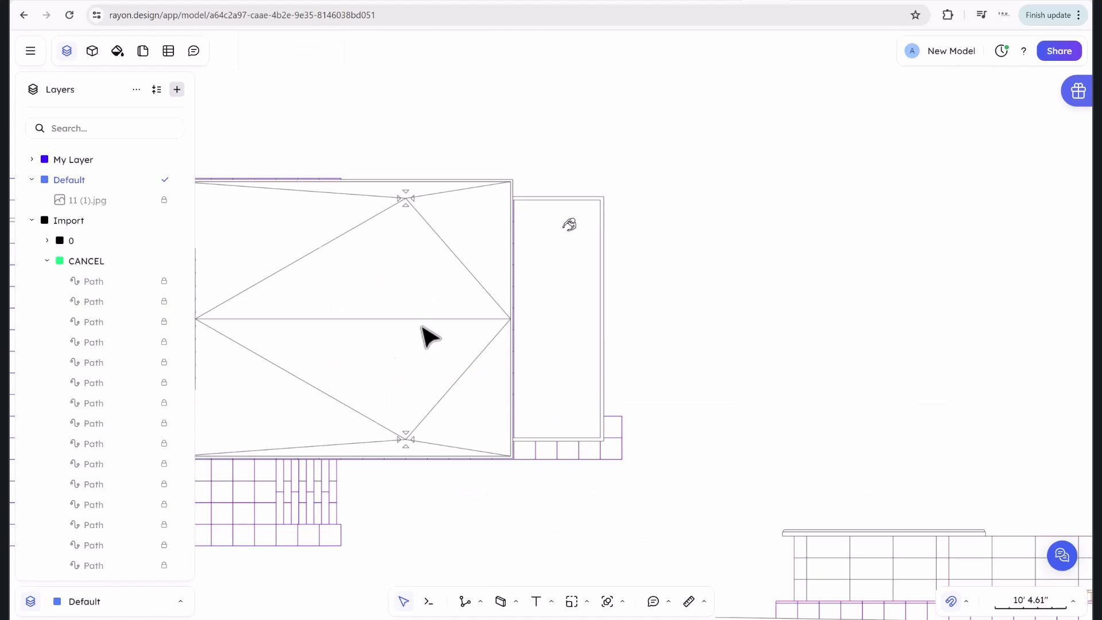
pyautogui.scroll(-7, 458, 320)
pyautogui.moveTo(517, 379); pyautogui.dragTo(515, 301, button='middle')
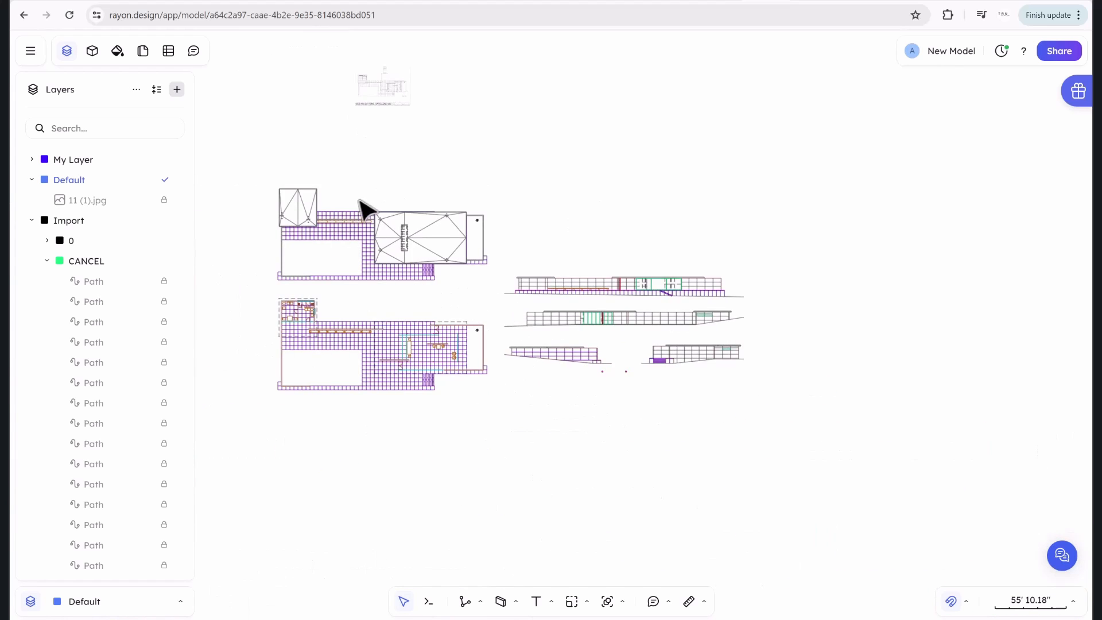
pyautogui.moveTo(355, 182); pyautogui.dragTo(421, 318, button='middle')
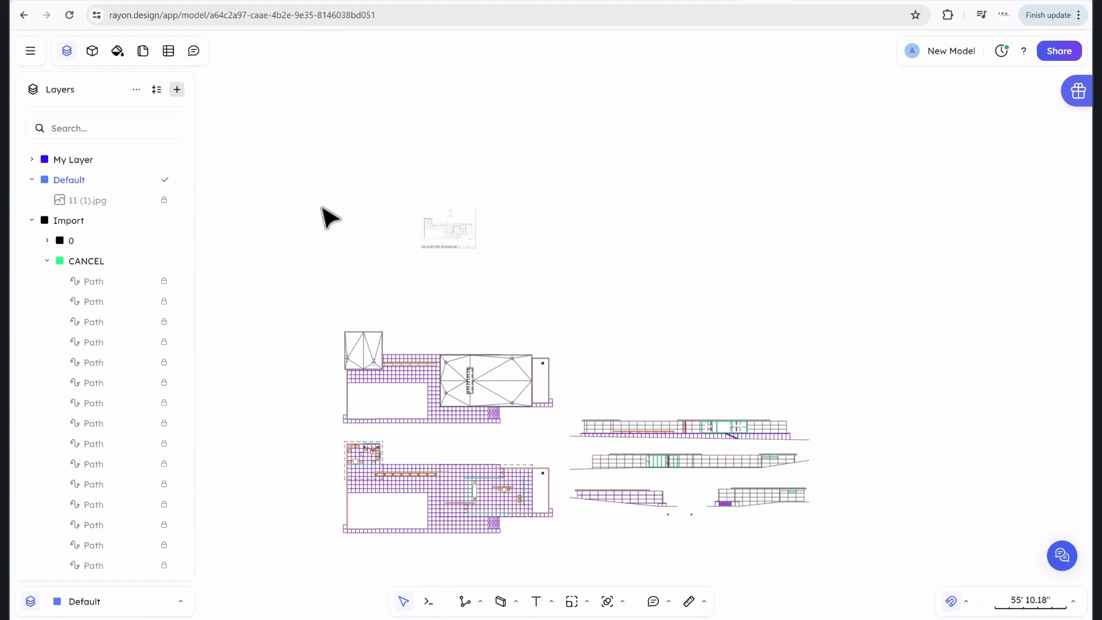
pyautogui.moveTo(517, 390); pyautogui.dragTo(491, 265, button='middle')
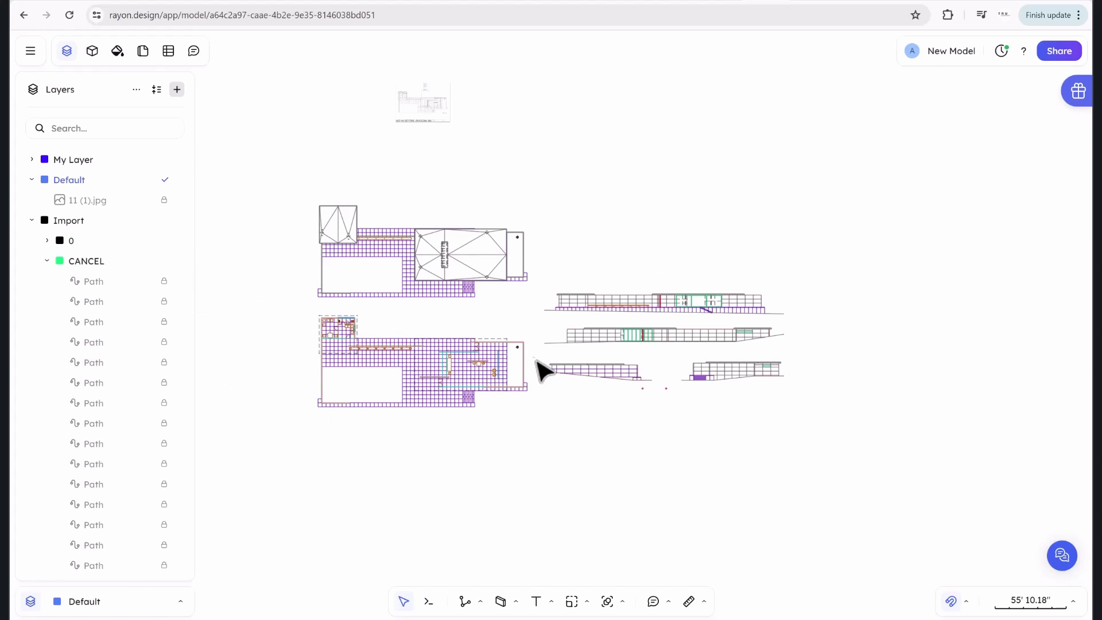
# Examine the floor plan image and the locked DWG plans and elevations.
pyautogui.scroll(2, 435, 197)
pyautogui.scroll(8, 440, 154)
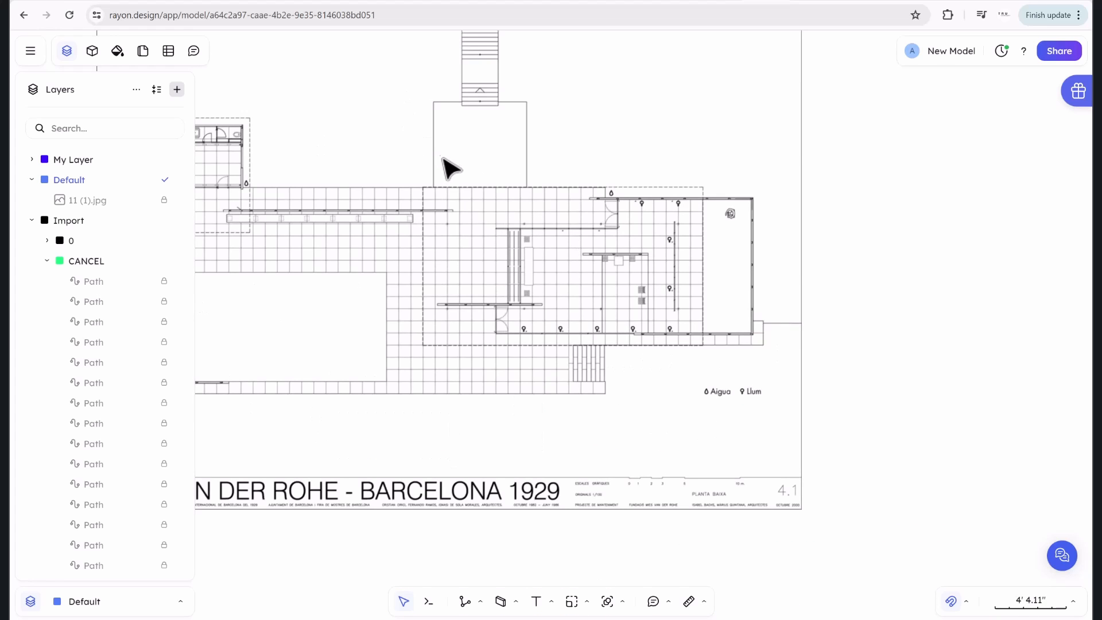
pyautogui.scroll(-1, 518, 250)
pyautogui.scroll(-5, 387, 185)
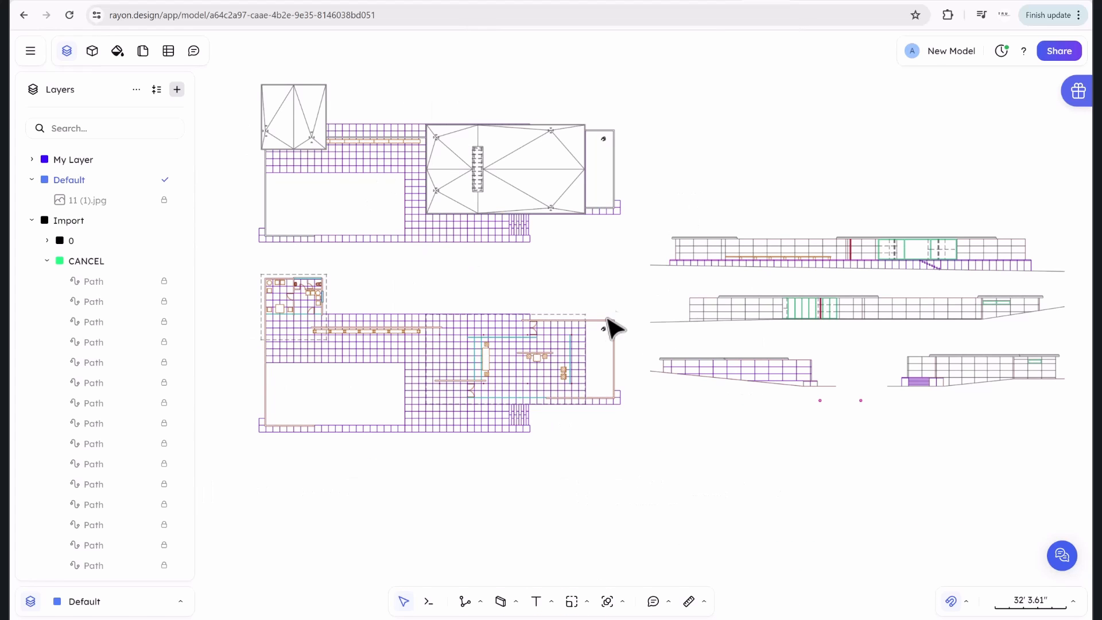
pyautogui.scroll(-3, 500, 230)
pyautogui.scroll(2, 514, 227)
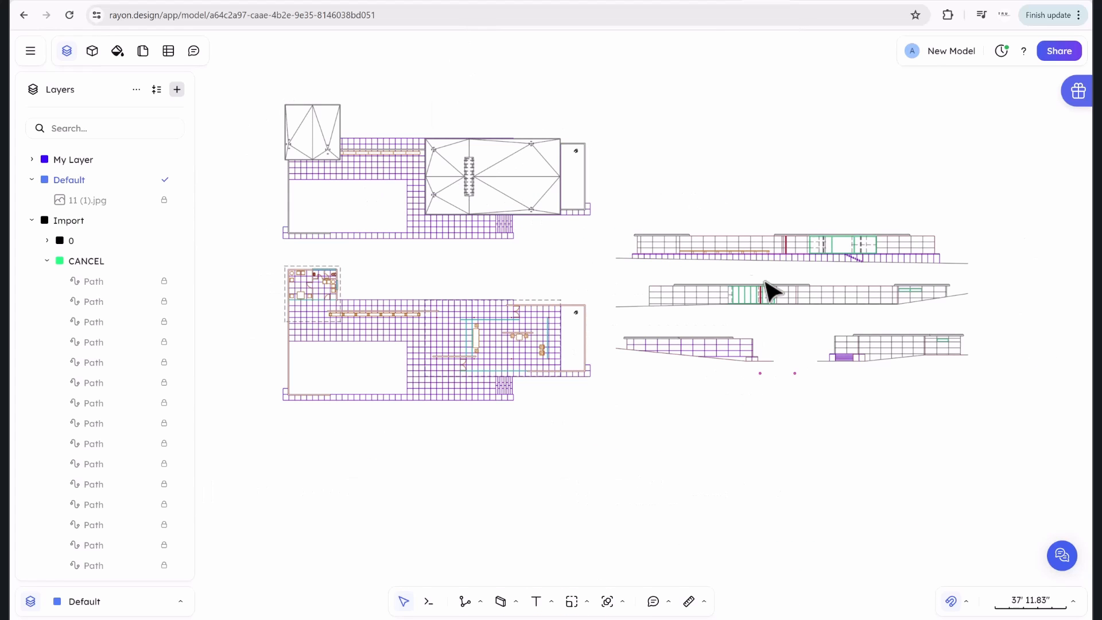
pyautogui.scroll(3, 960, 276)
pyautogui.scroll(-1, 956, 276)
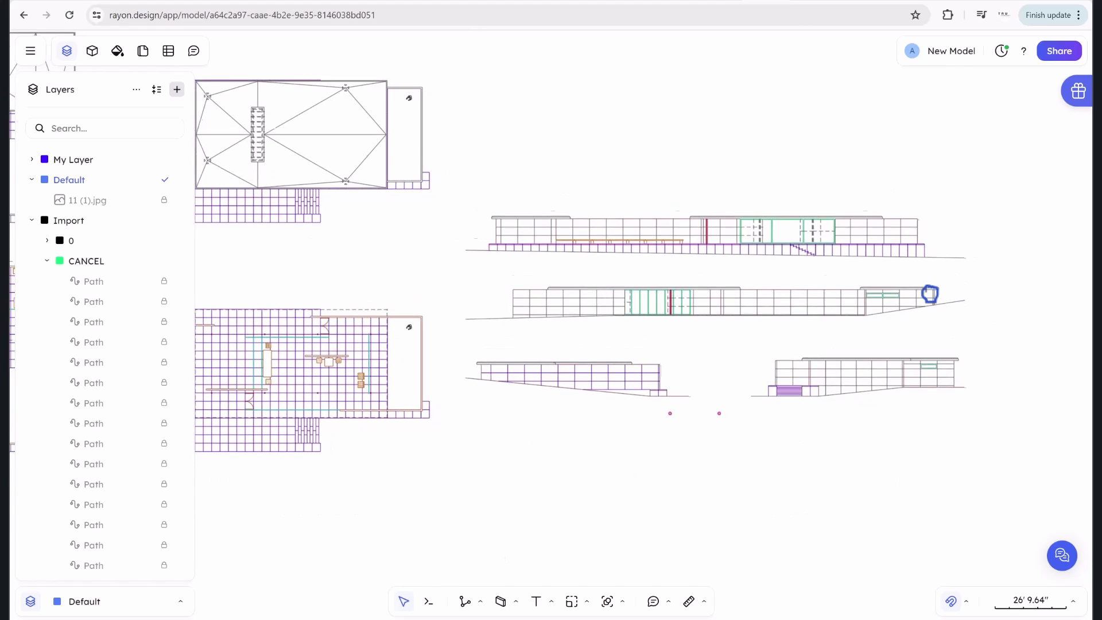
pyautogui.scroll(3, 844, 253)
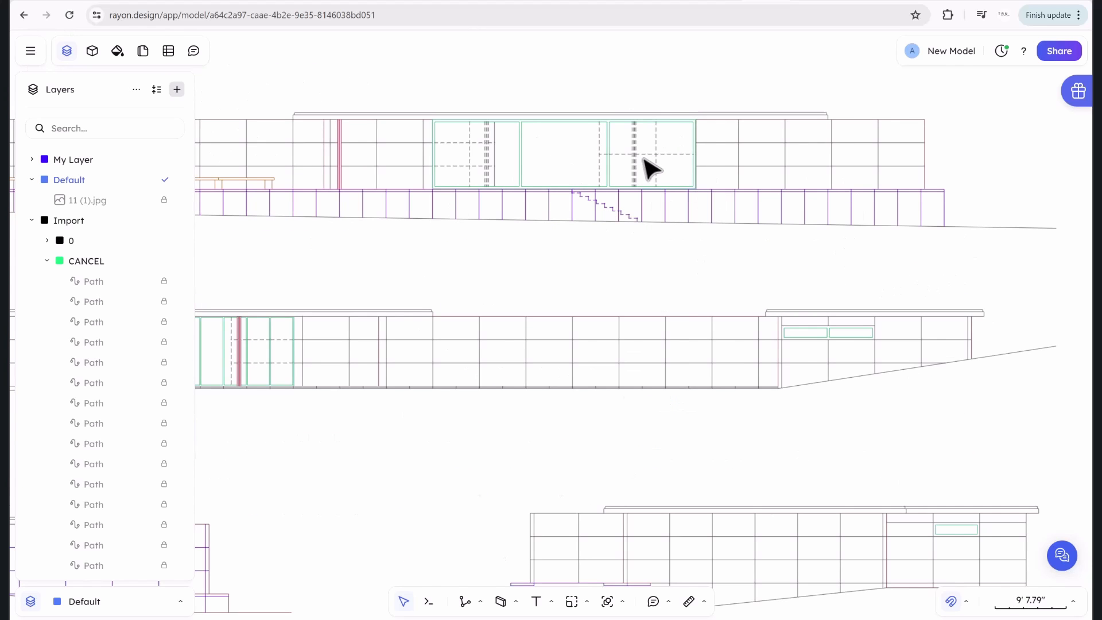
pyautogui.scroll(-10, 647, 167)
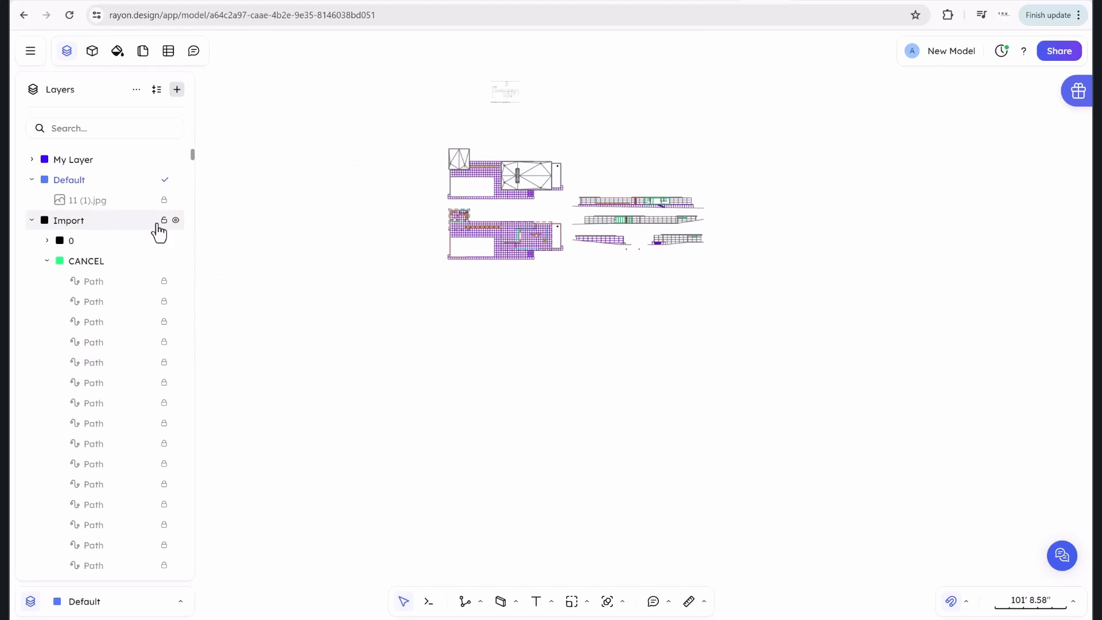
# Collapse the Default layer and individually unlock the first four paths in the imported CANCEL layer.
pyautogui.click(33, 180)
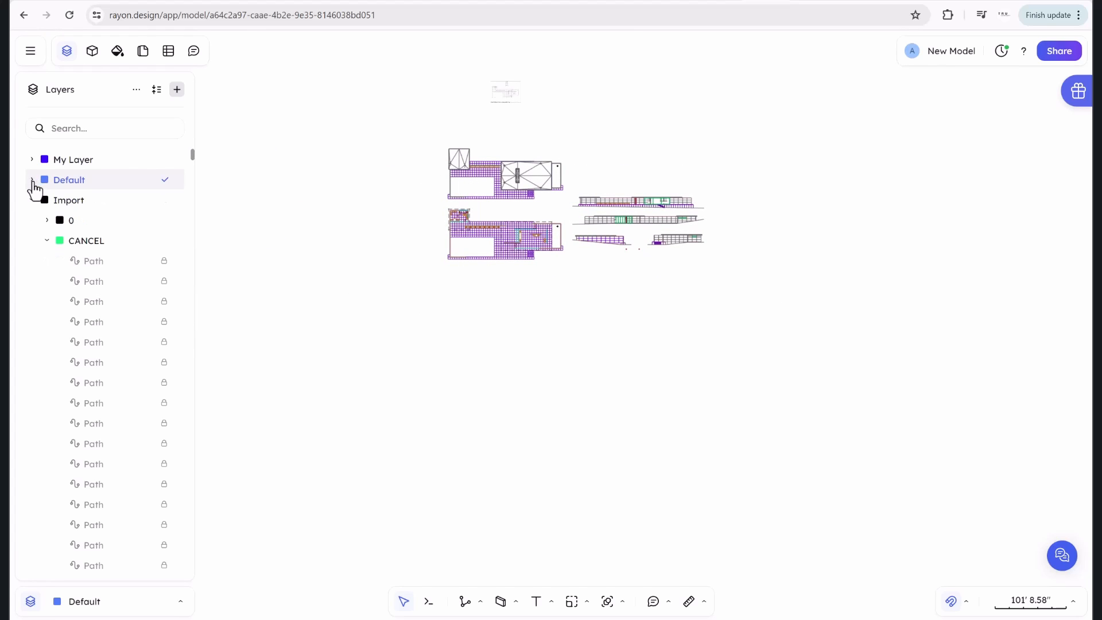
pyautogui.click(33, 200)
pyautogui.click(33, 200)
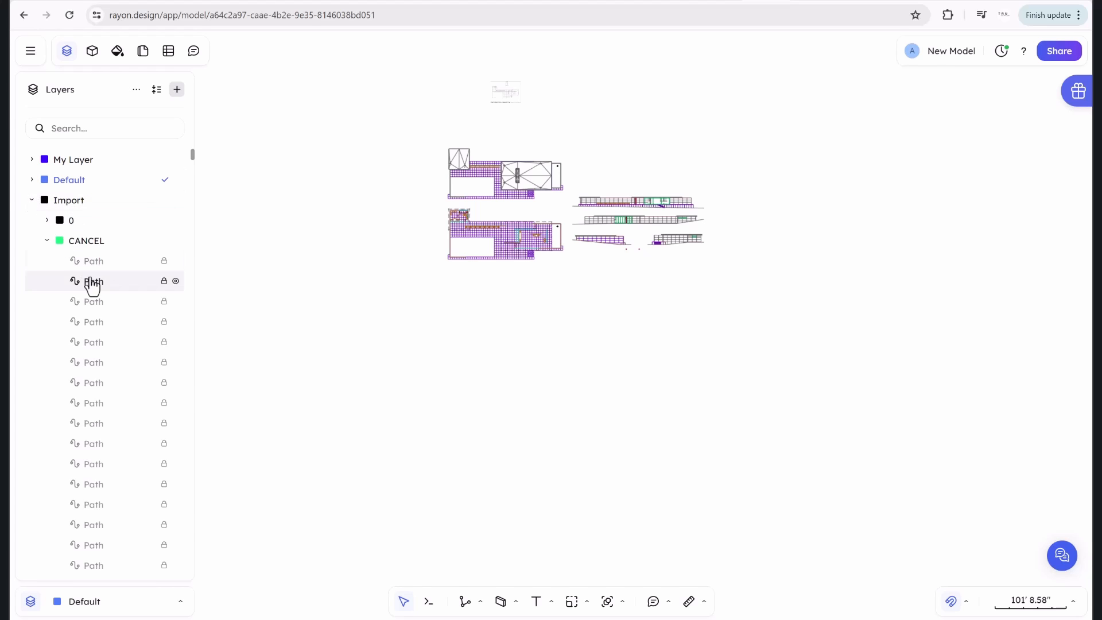
pyautogui.scroll(-2, 95, 289)
pyautogui.scroll(-1, 95, 285)
pyautogui.scroll(3, 117, 308)
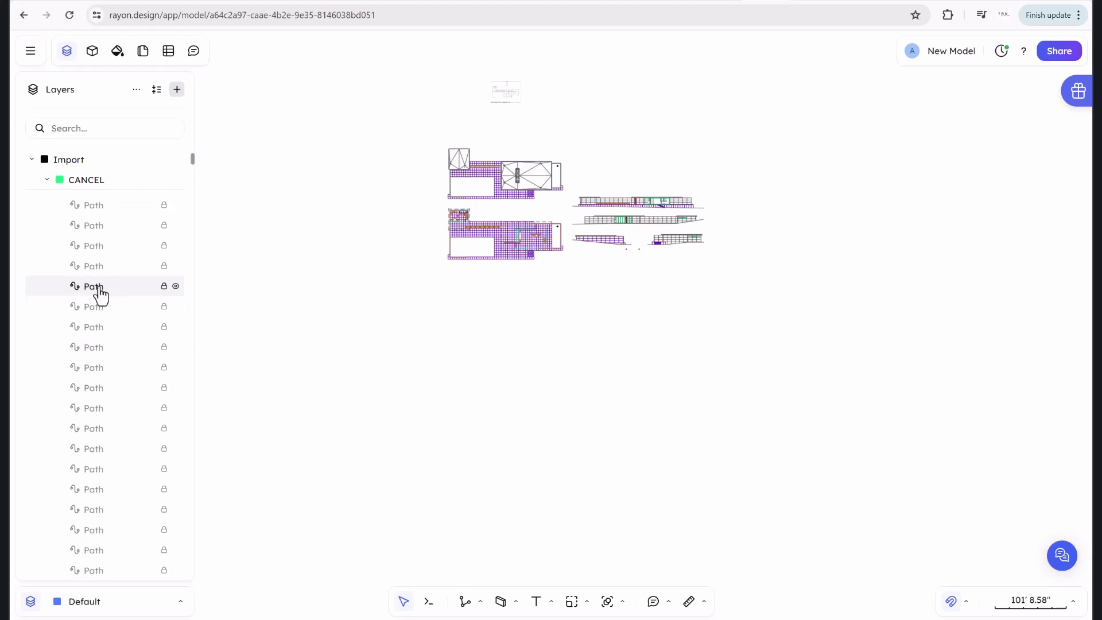
pyautogui.scroll(1, 126, 292)
pyautogui.click(163, 261)
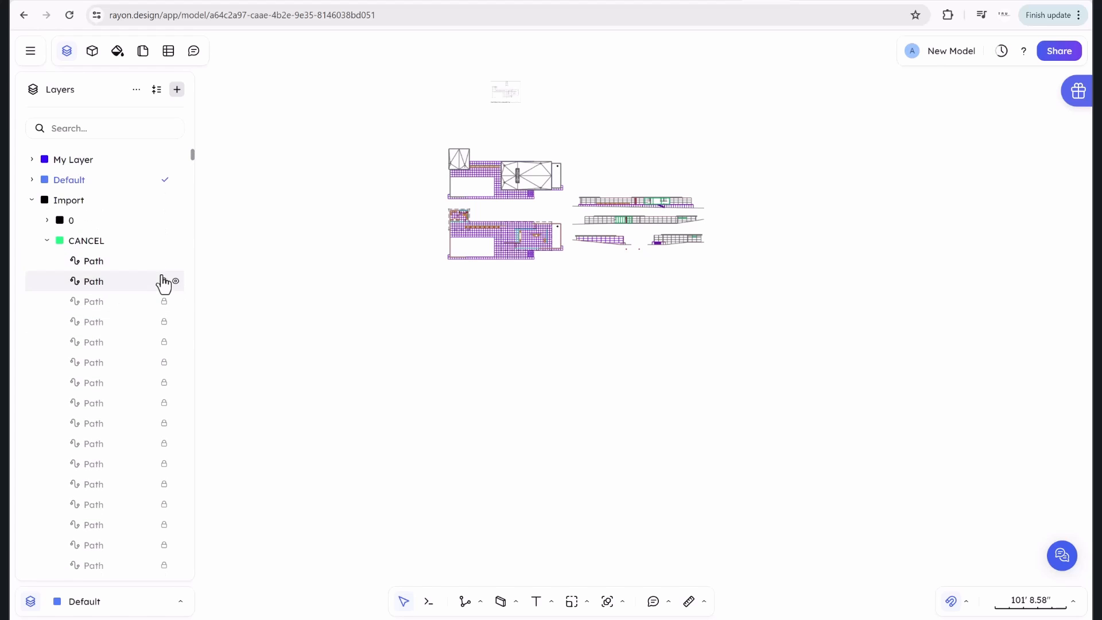
pyautogui.click(164, 283)
pyautogui.click(164, 302)
pyautogui.click(164, 321)
# Unlock all locked elements in the model at once and clear the selection.
pyautogui.moveTo(747, 362); pyautogui.dragTo(344, 117)
pyautogui.rightClick(517, 178)
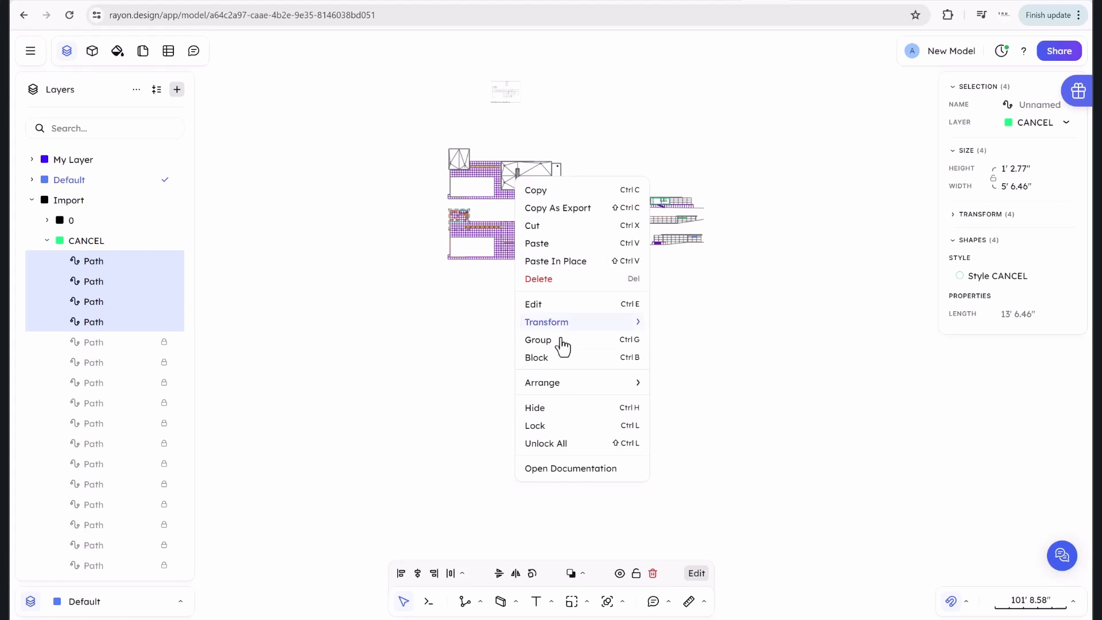
pyautogui.click(551, 445)
pyautogui.click(677, 307)
# Select all the imported DWG plans and elevations together and delete them, keeping the floor plan image.
pyautogui.scroll(-1, 92, 265)
pyautogui.scroll(-2, 92, 266)
pyautogui.moveTo(747, 316); pyautogui.dragTo(389, 148)
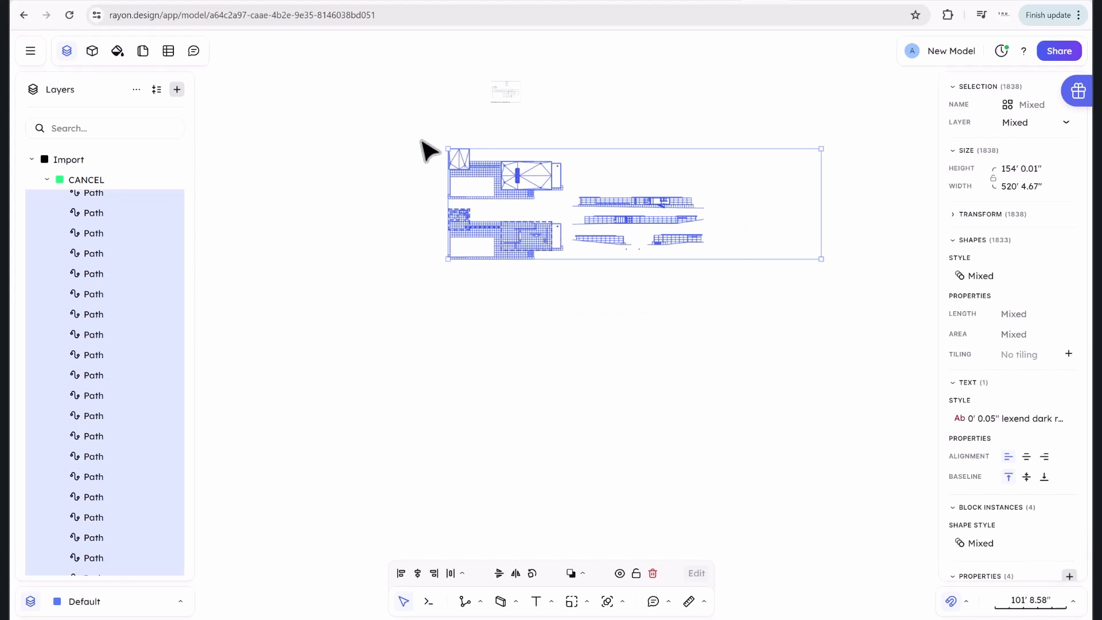
pyautogui.press('Delete')
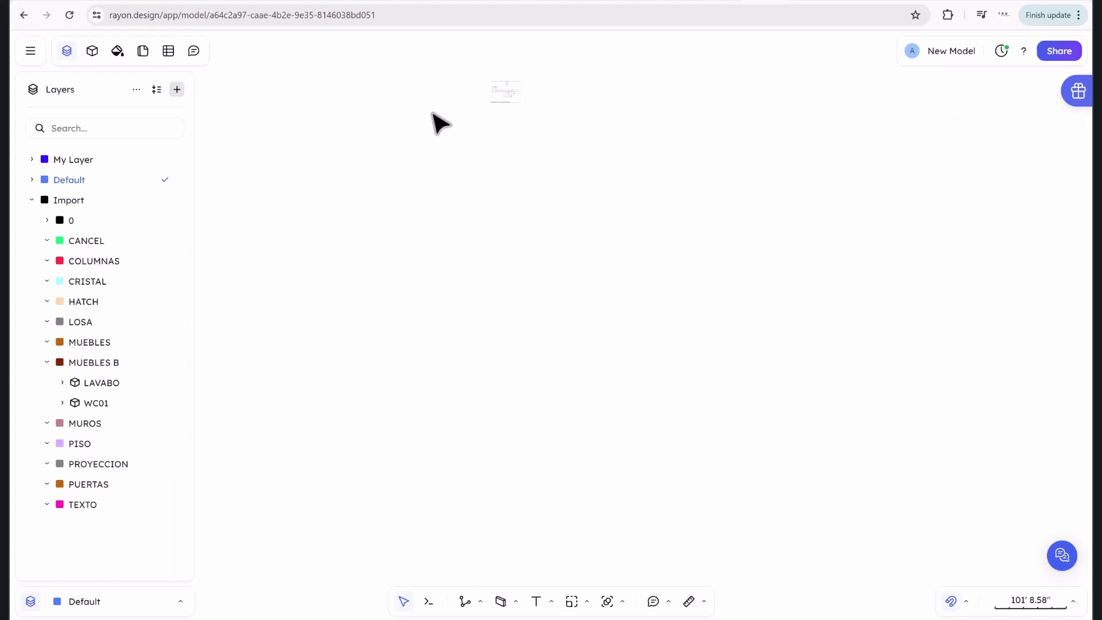
# Measure the double door opening below the main pavilion's upper wall on the floor plan image.
pyautogui.moveTo(422, 104); pyautogui.dragTo(403, 198, button='middle')
pyautogui.scroll(1, 480, 165)
pyautogui.moveTo(481, 165); pyautogui.dragTo(480, 234)
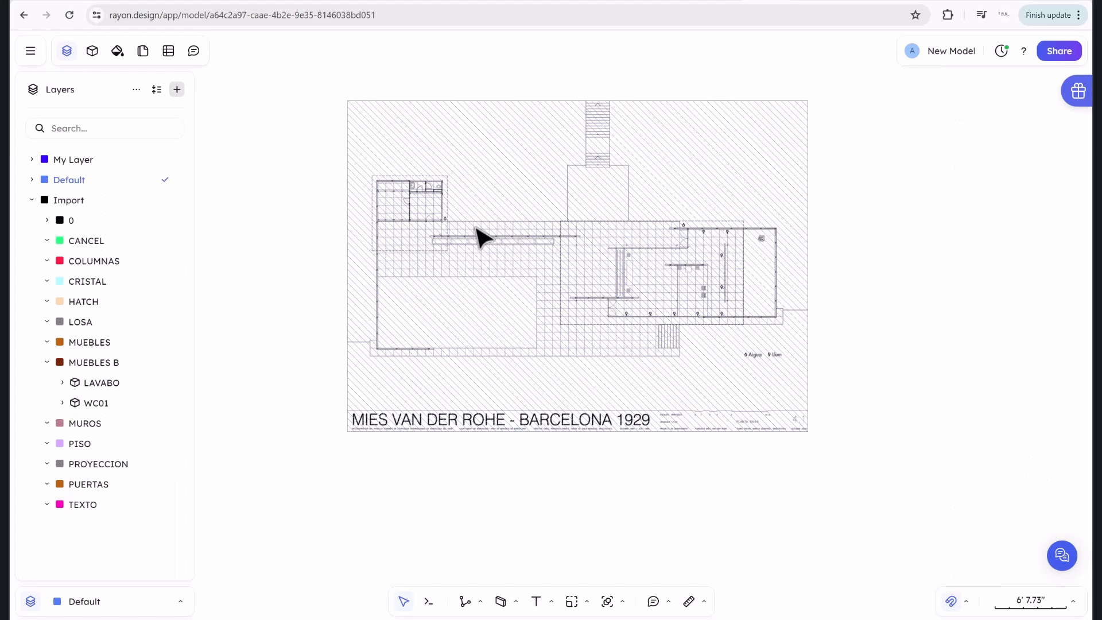
pyautogui.click(405, 78)
pyautogui.scroll(2, 666, 287)
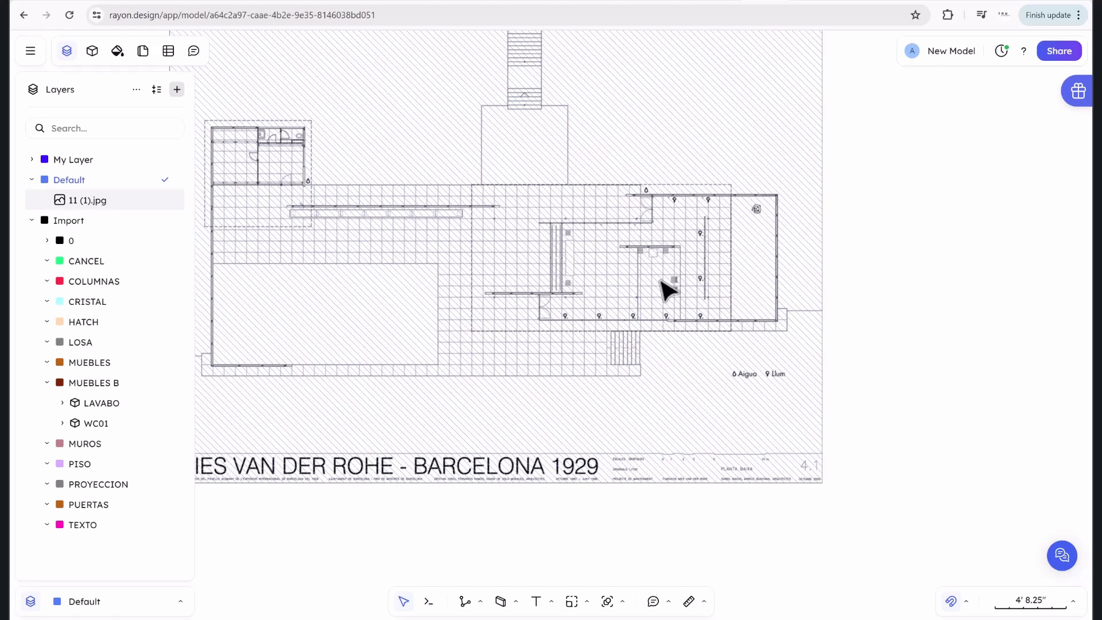
pyautogui.scroll(5, 627, 263)
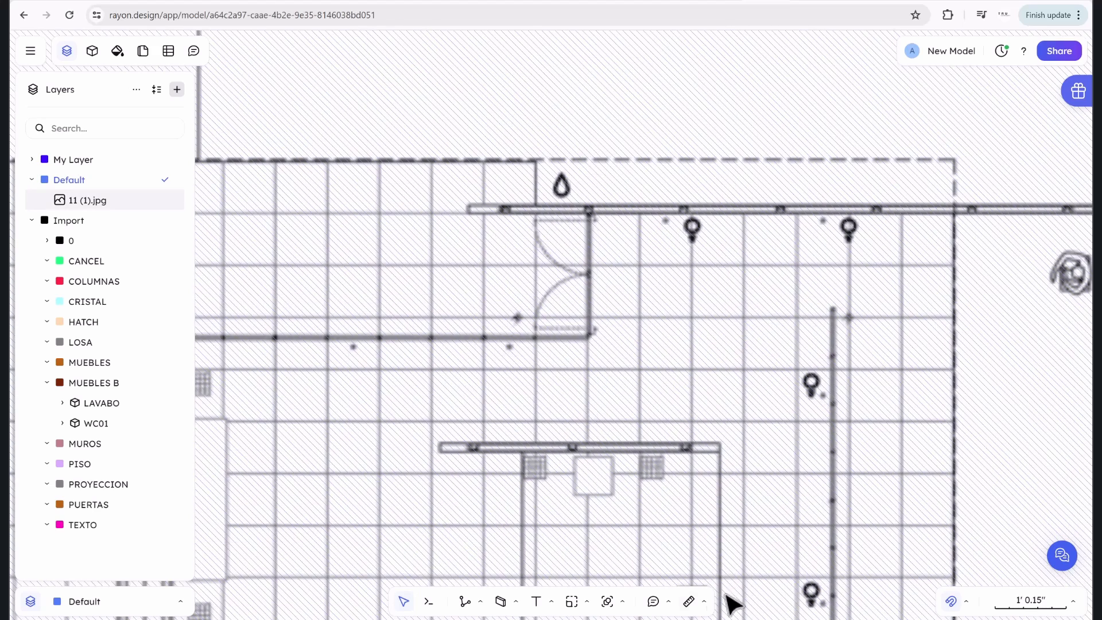
pyautogui.click(701, 601)
pyautogui.click(697, 555)
pyautogui.scroll(2, 583, 219)
pyautogui.click(579, 217)
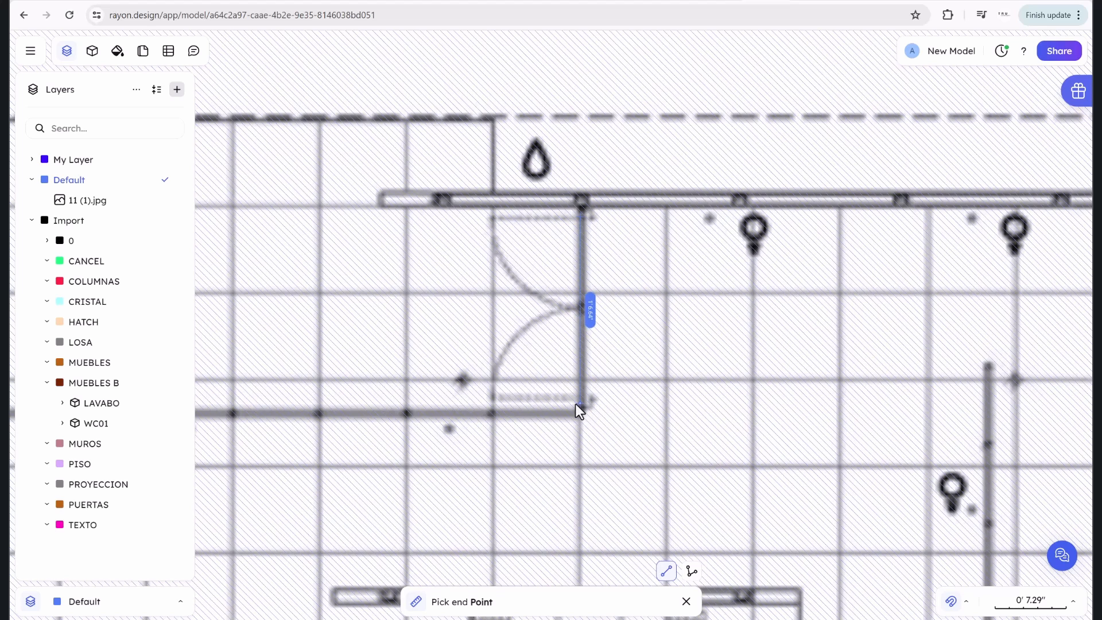
pyautogui.press('Escape')
# Scale the floor plan image by reference, setting the main pavilion's upper double door opening to 6'.
pyautogui.scroll(-15, 579, 395)
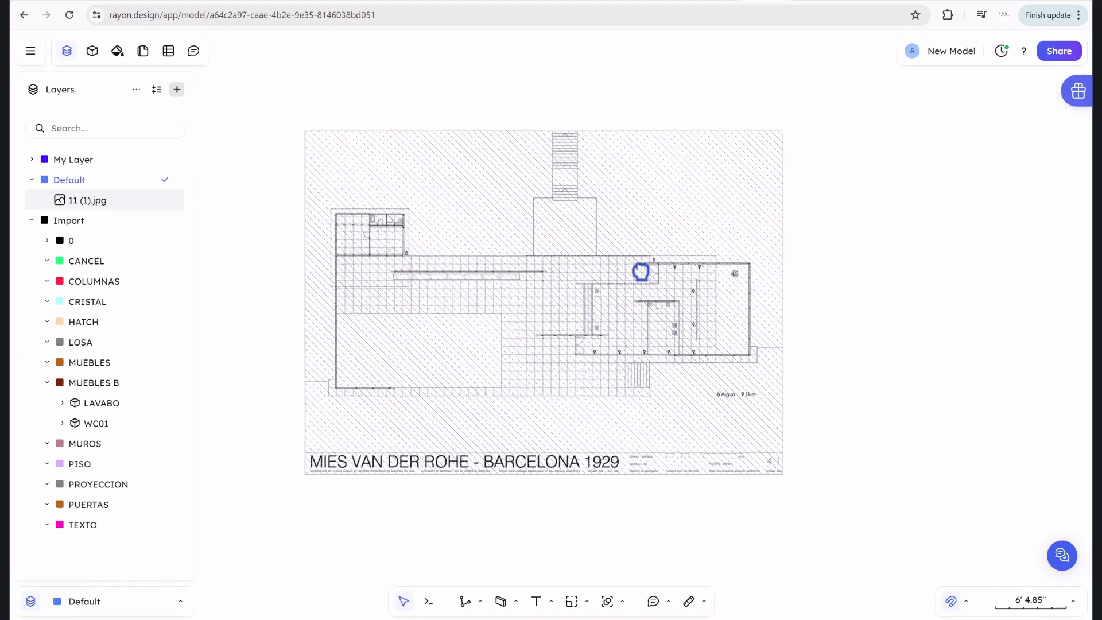
pyautogui.click(590, 607)
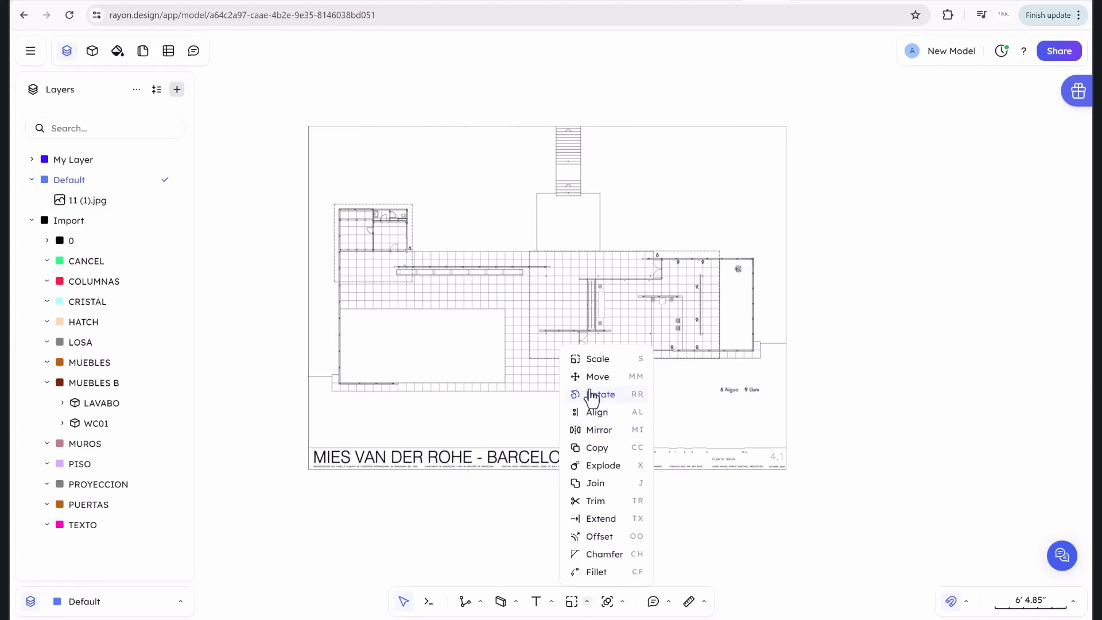
pyautogui.click(594, 360)
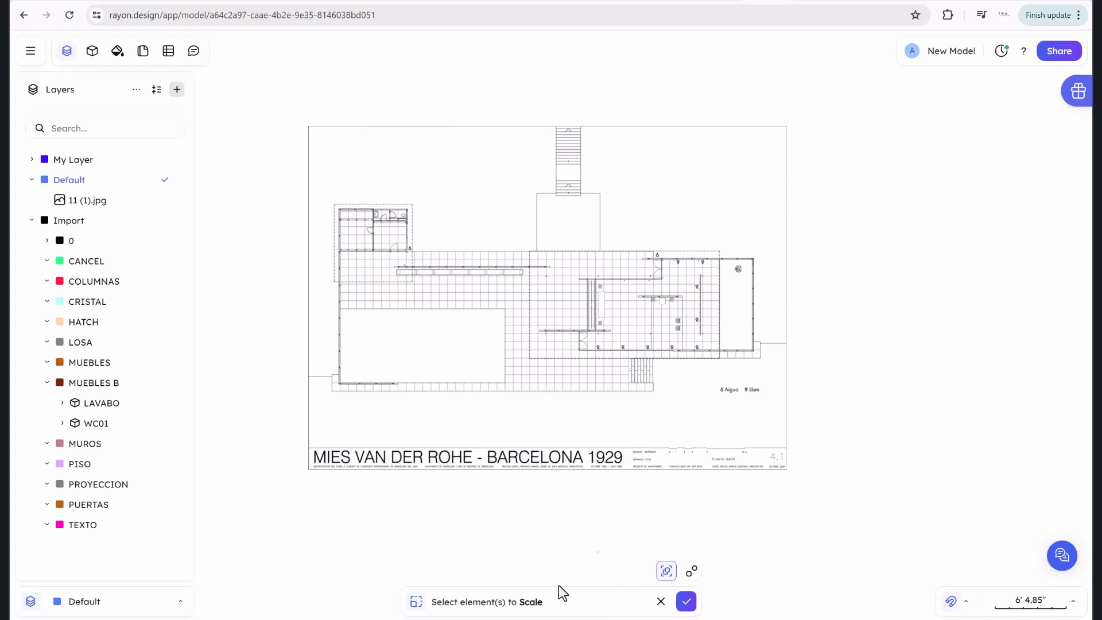
pyautogui.click(703, 217)
pyautogui.click(687, 601)
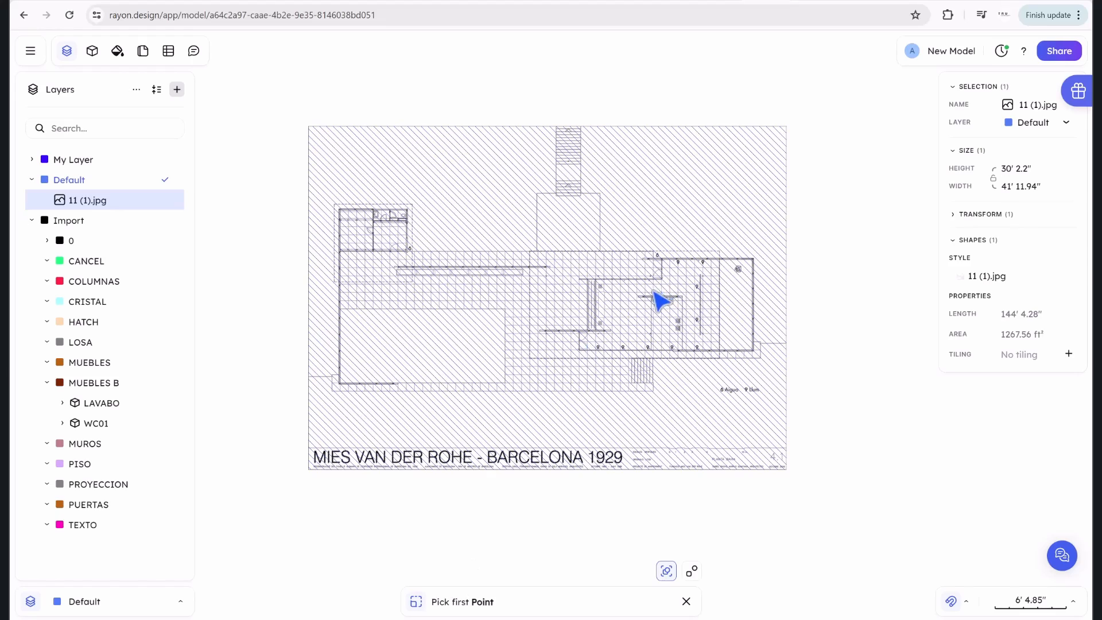
pyautogui.scroll(15, 655, 293)
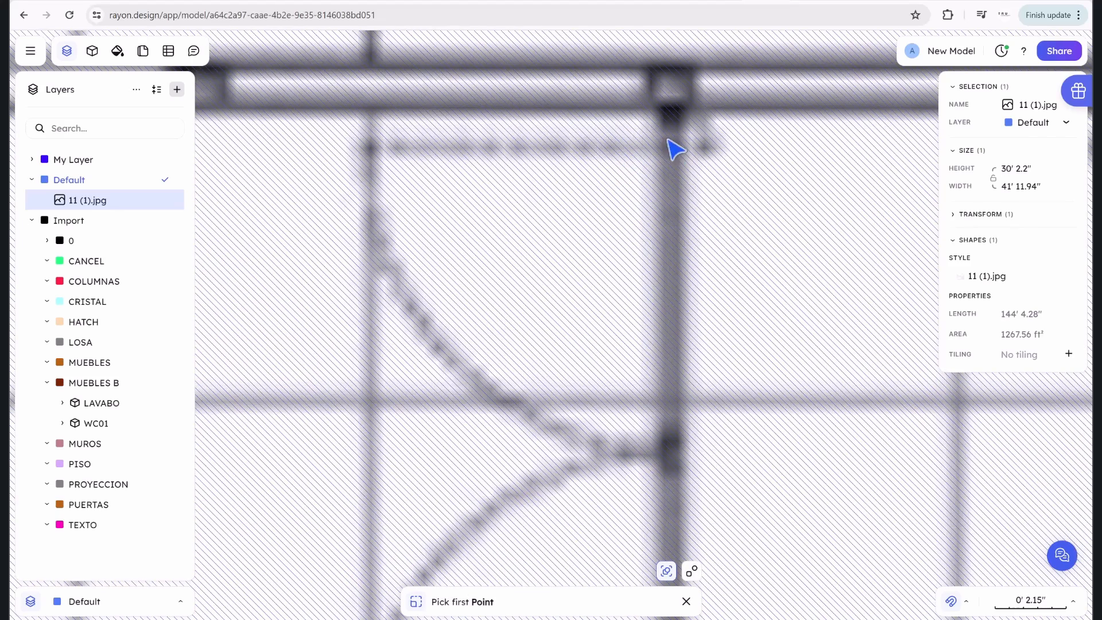
pyautogui.scroll(-3, 676, 160)
pyautogui.click(671, 151)
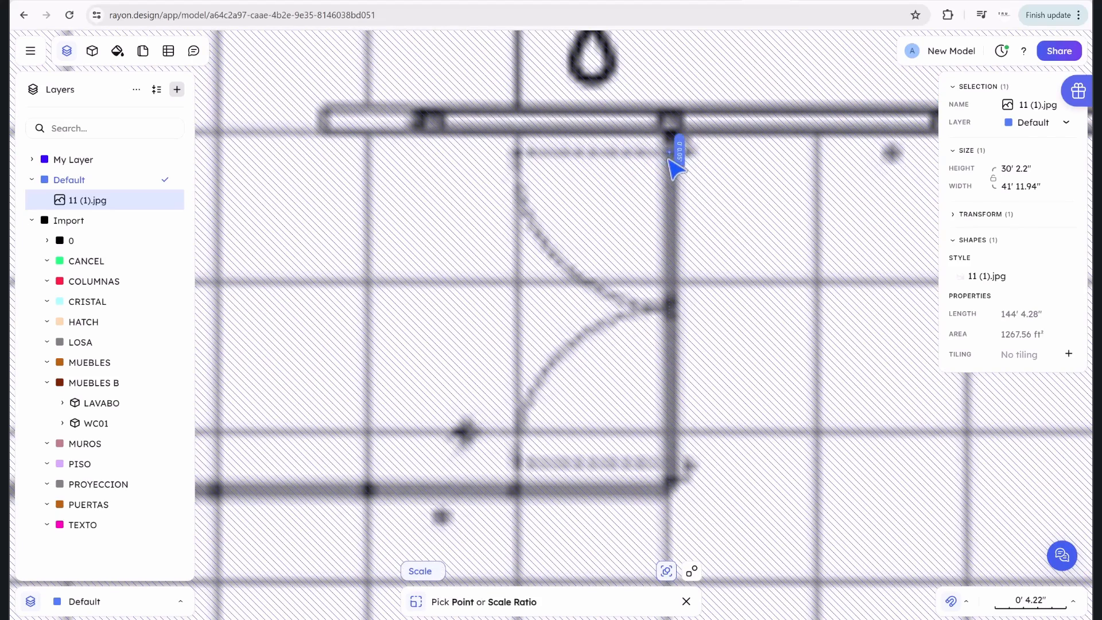
pyautogui.click(671, 475)
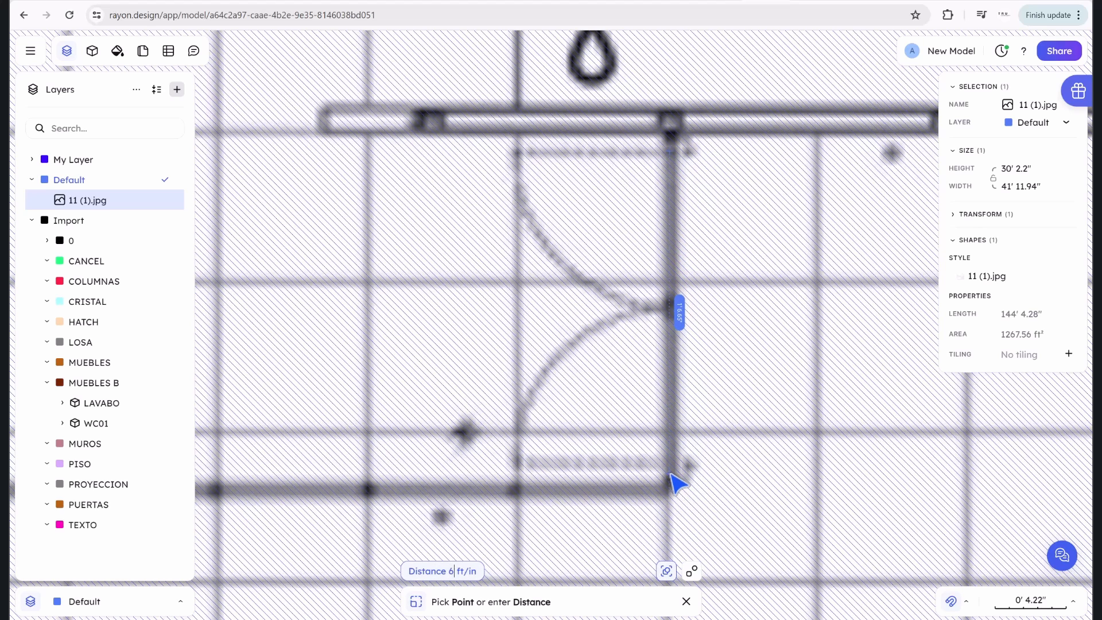
pyautogui.write("6'")
pyautogui.press('Return')
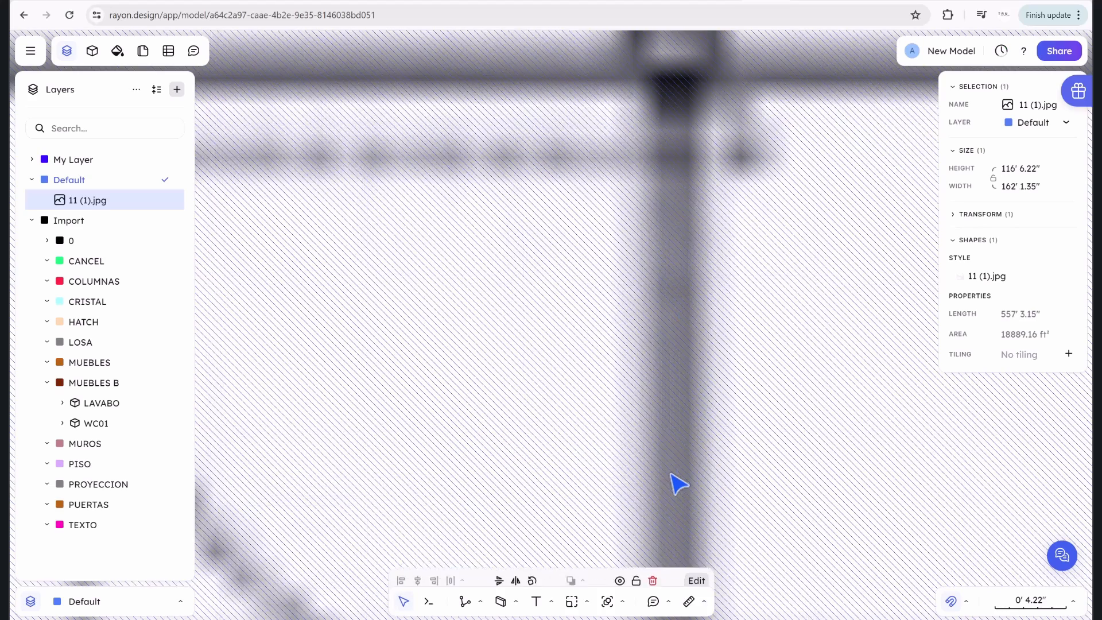
# Hide the layer list and deselect the scaled floor plan image.
pyautogui.scroll(-10, 630, 377)
pyautogui.scroll(-5, 626, 377)
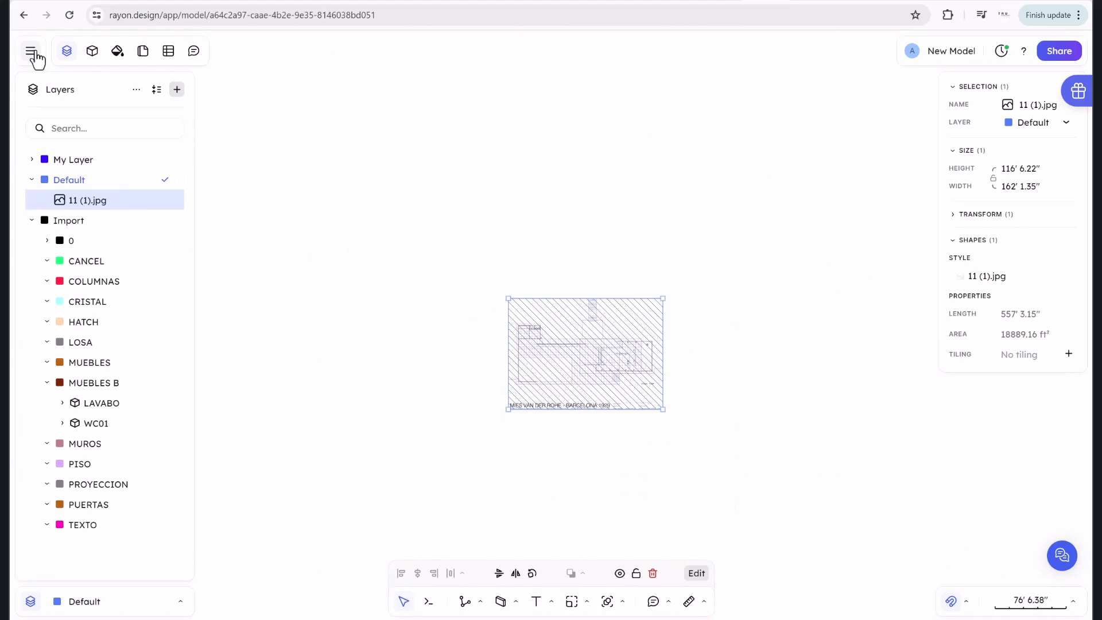
pyautogui.click(65, 52)
pyautogui.scroll(7, 604, 386)
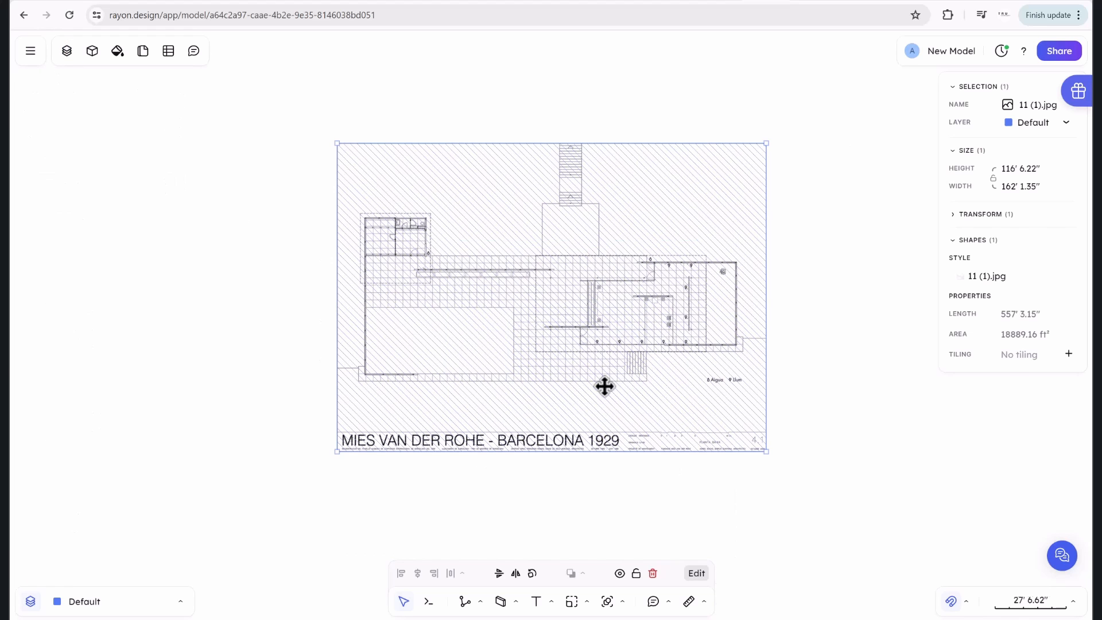
pyautogui.click(842, 325)
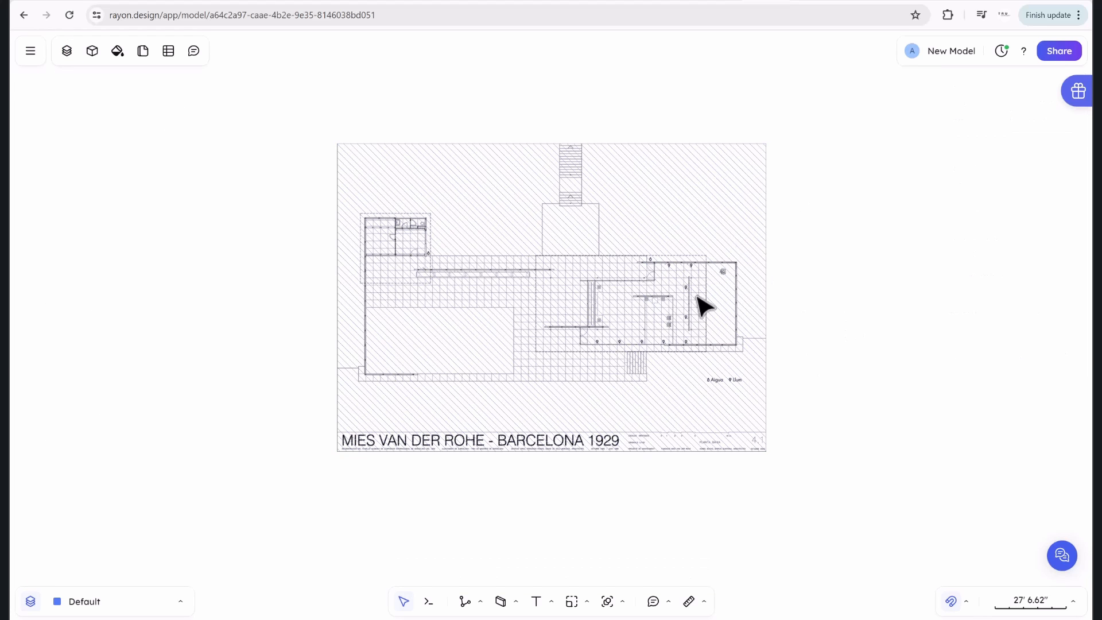
# Measure the upper double door opening again on the scaled image to check its size.
pyautogui.click(704, 603)
pyautogui.click(695, 556)
pyautogui.scroll(10, 657, 276)
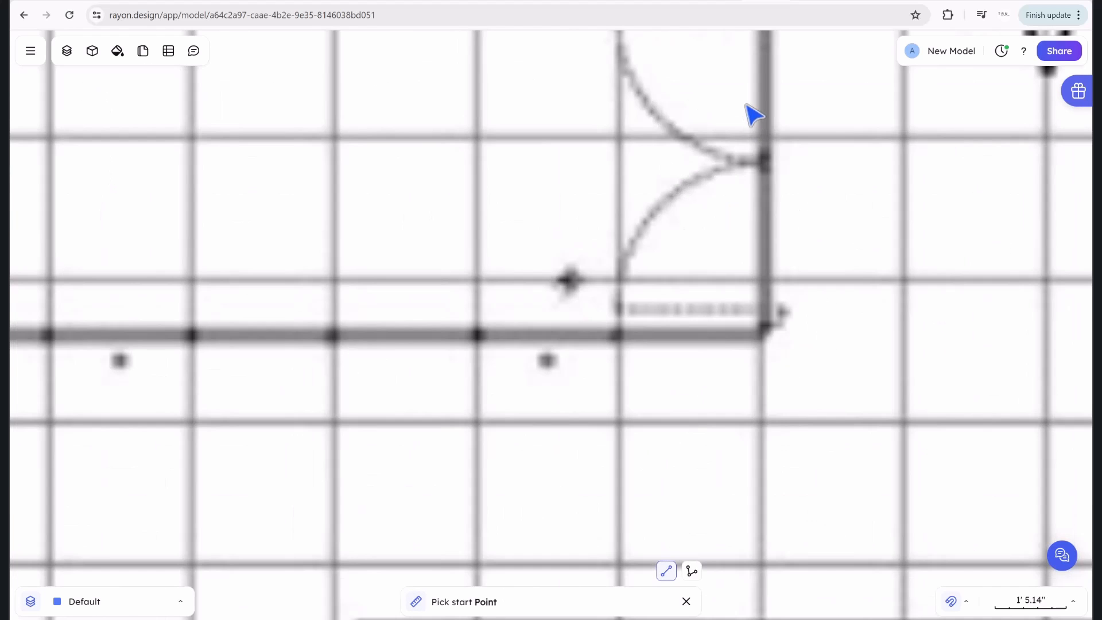
pyautogui.scroll(-3, 767, 83)
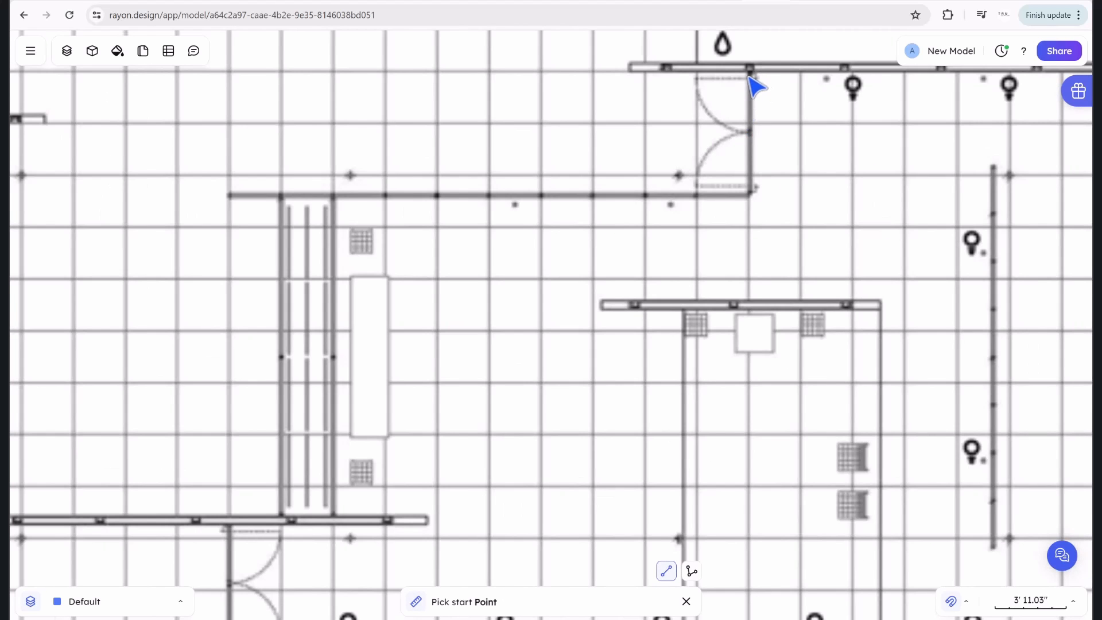
pyautogui.scroll(3, 750, 77)
pyautogui.click(751, 80)
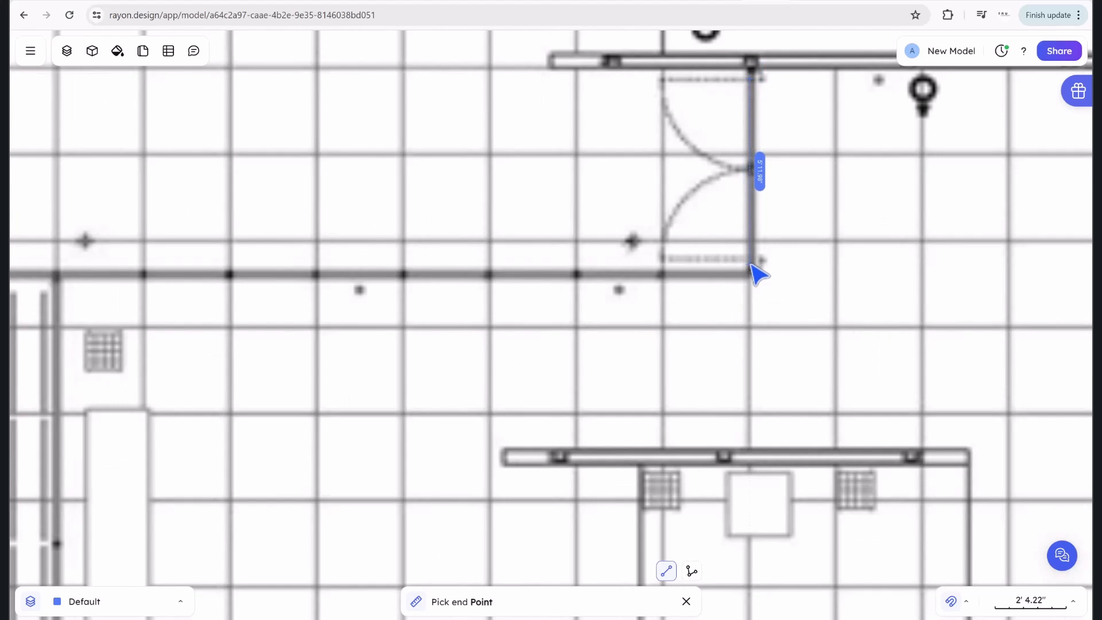
pyautogui.scroll(-8, 752, 267)
pyautogui.press('Escape')
# Measure the single door opening in the small building's central partition wall to check the image scale.
pyautogui.scroll(-5, 422, 252)
pyautogui.moveTo(259, 199); pyautogui.dragTo(413, 227, button='middle')
pyautogui.scroll(8, 442, 229)
pyautogui.scroll(5, 440, 307)
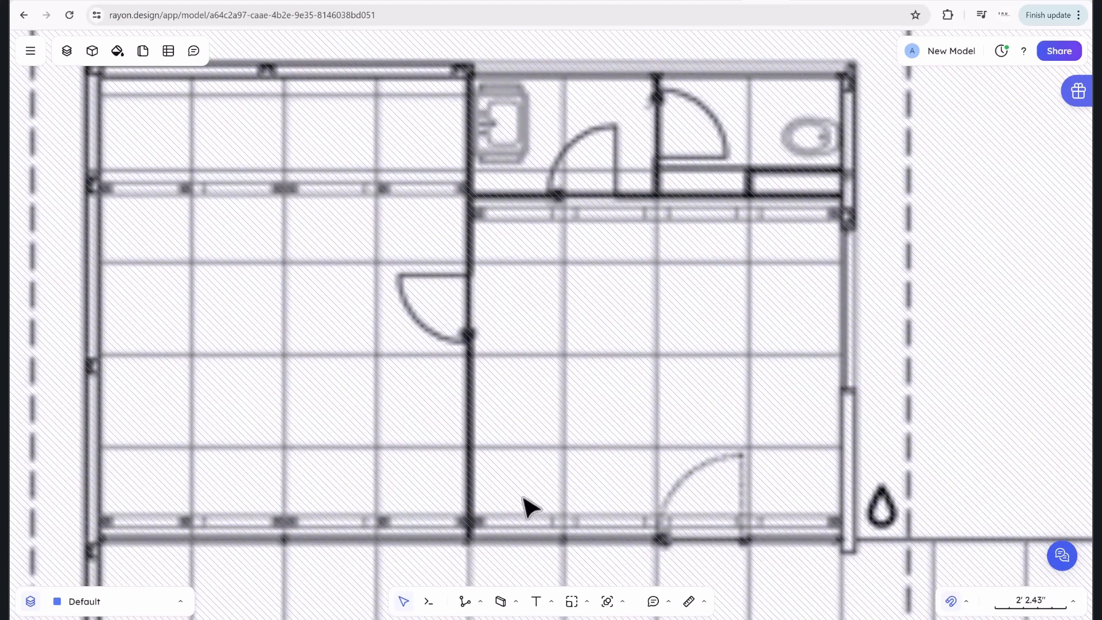
pyautogui.click(706, 602)
pyautogui.click(710, 560)
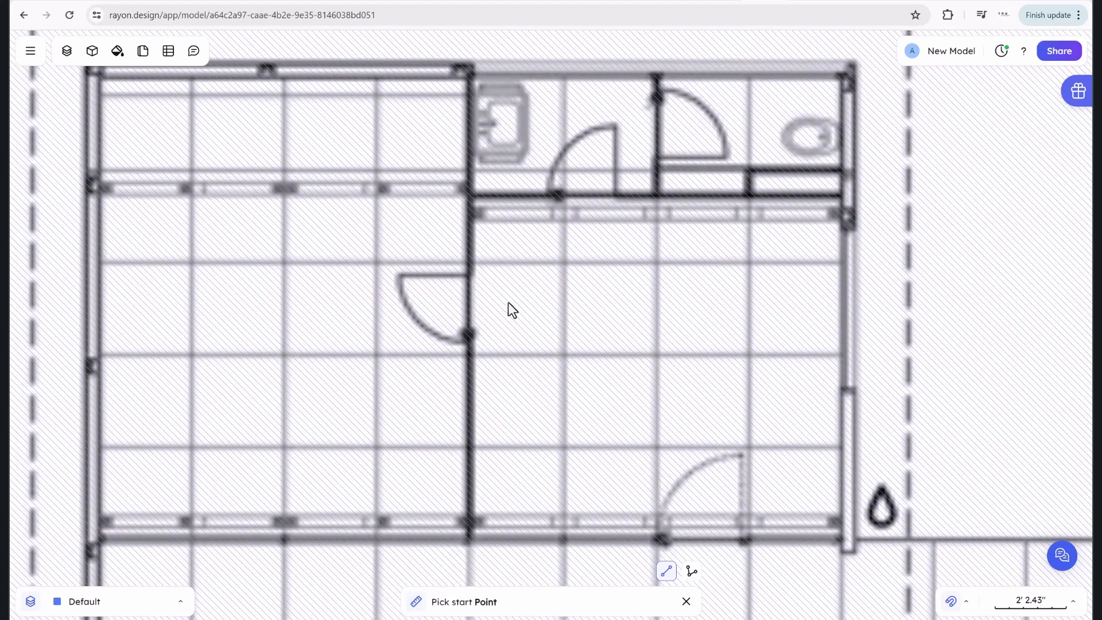
pyautogui.click(471, 280)
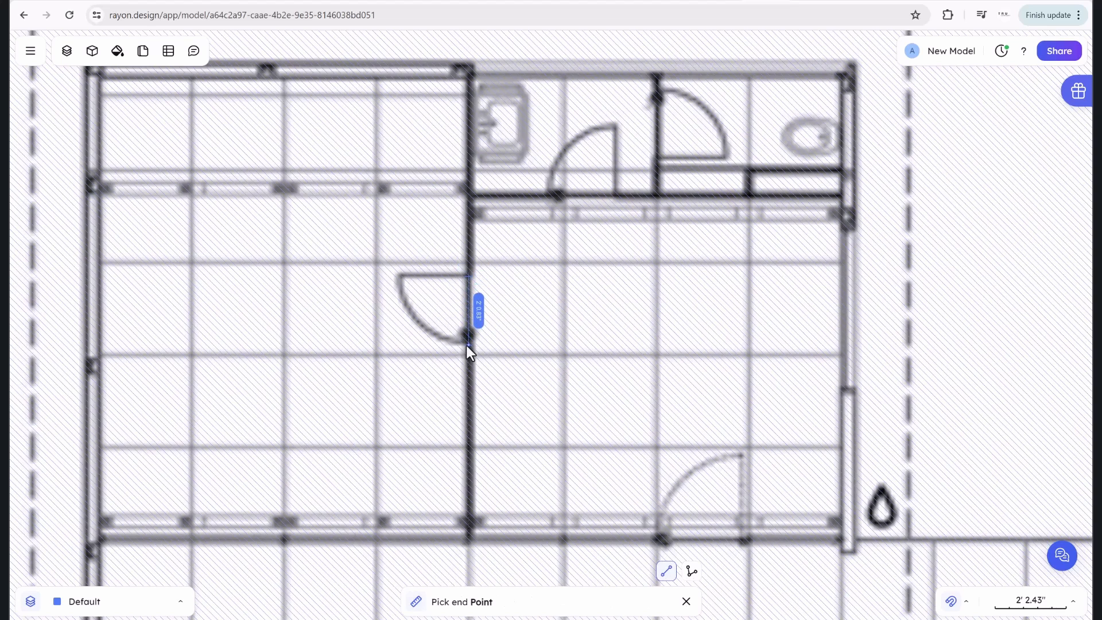
pyautogui.scroll(-5, 466, 345)
pyautogui.press('Escape')
pyautogui.scroll(-10, 455, 350)
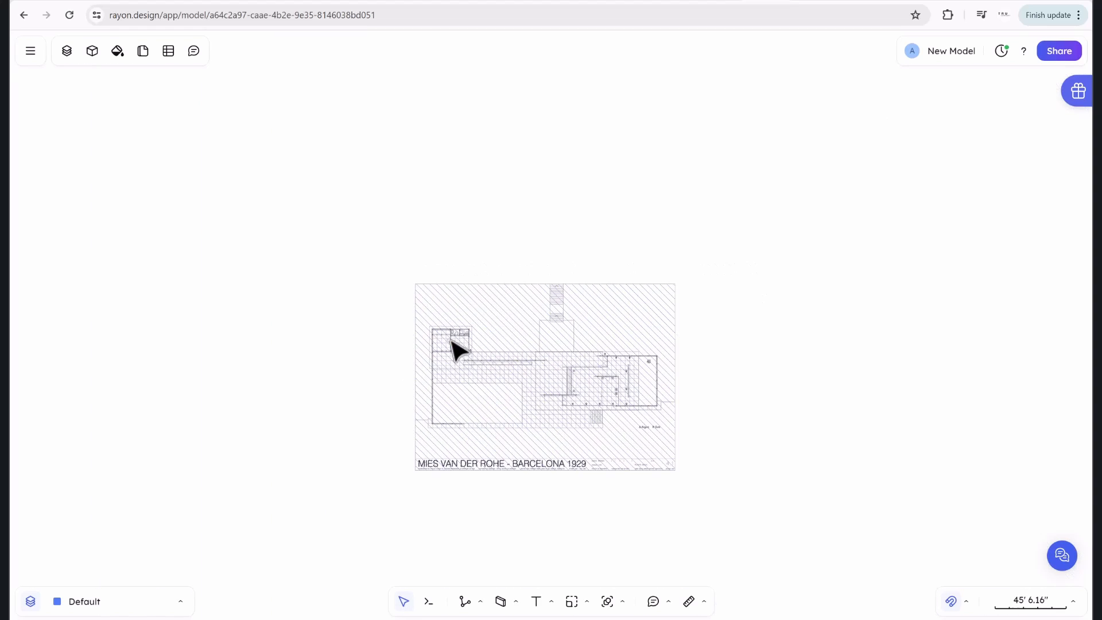
pyautogui.scroll(3, 600, 345)
pyautogui.scroll(-3, 595, 336)
pyautogui.scroll(8, 560, 361)
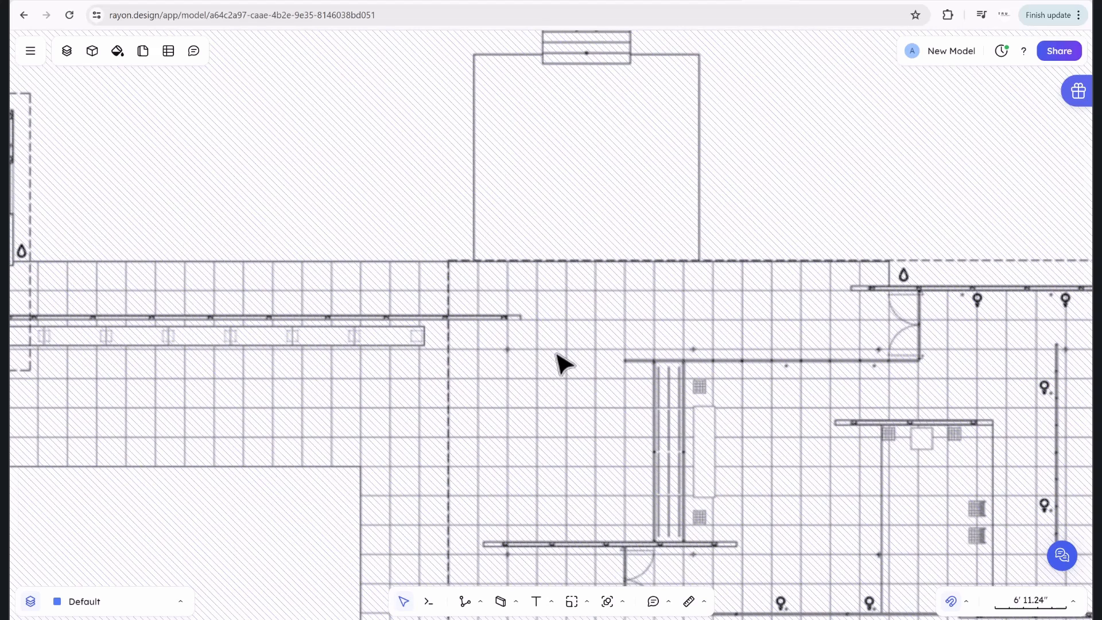
pyautogui.scroll(-5, 477, 323)
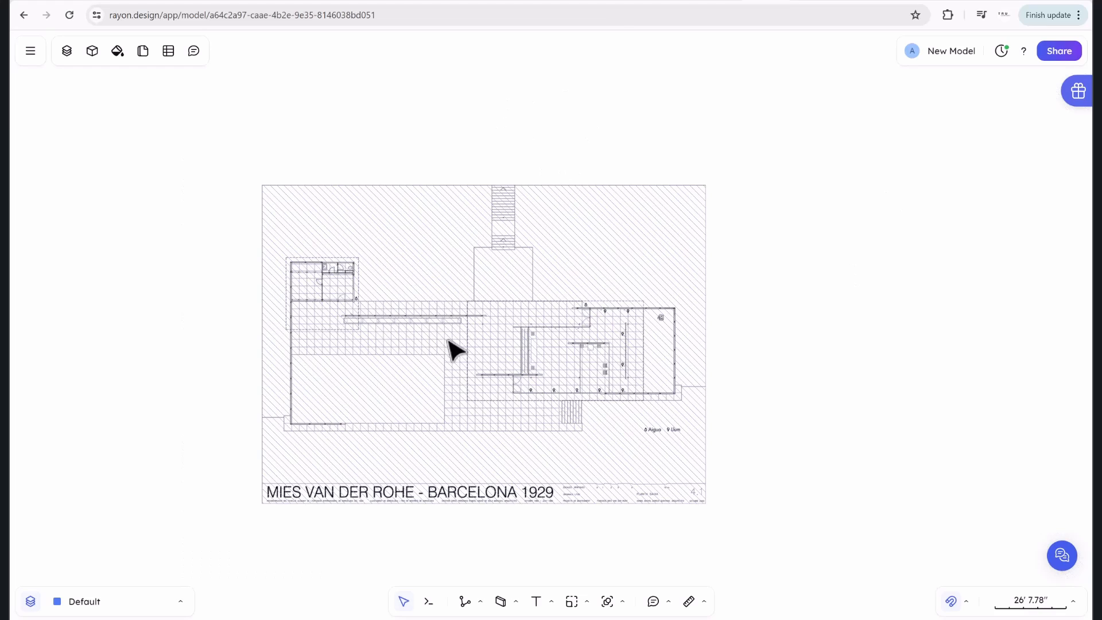
pyautogui.scroll(8, 500, 345)
pyautogui.scroll(-5, 505, 267)
pyautogui.scroll(-5, 500, 259)
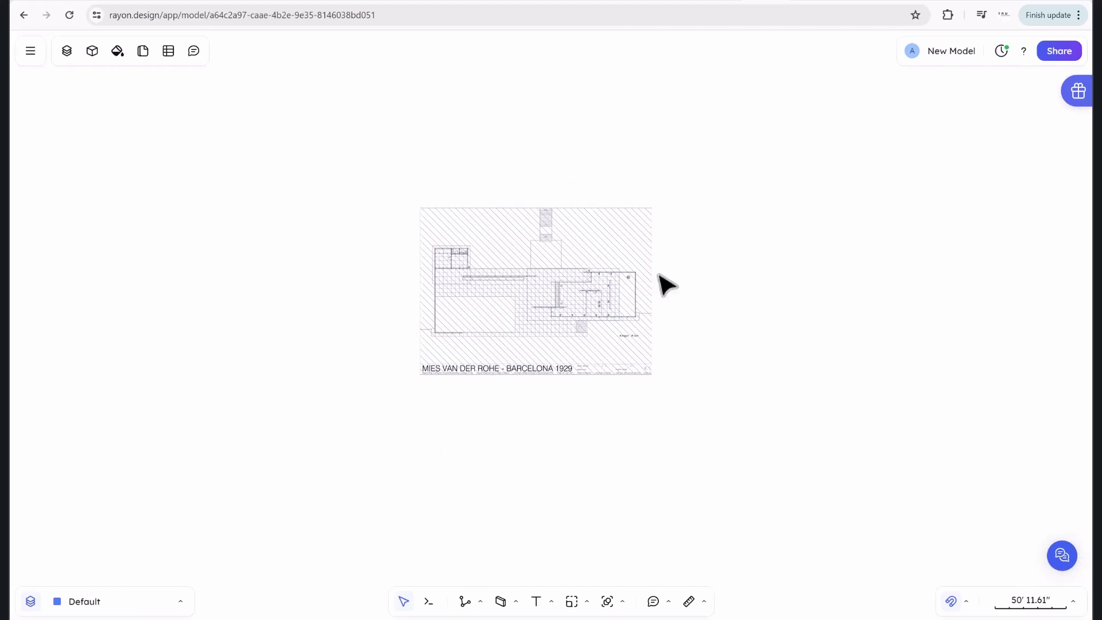
pyautogui.scroll(2, 495, 343)
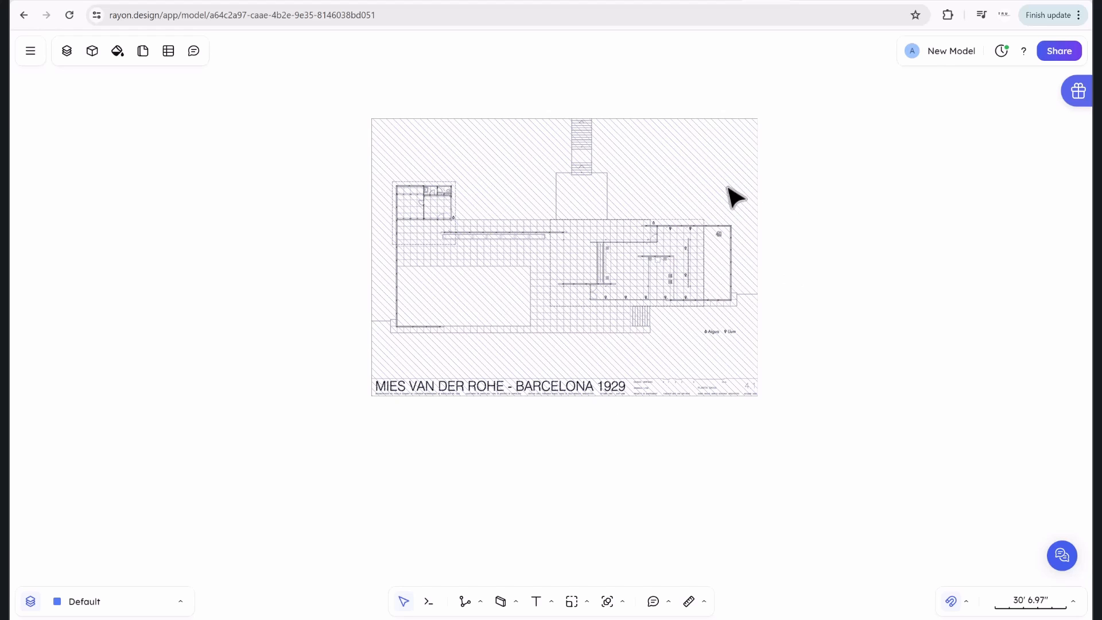
# Return to the models overview and import the floor plan image 11 (1).jpg as a new model.
pyautogui.click(32, 53)
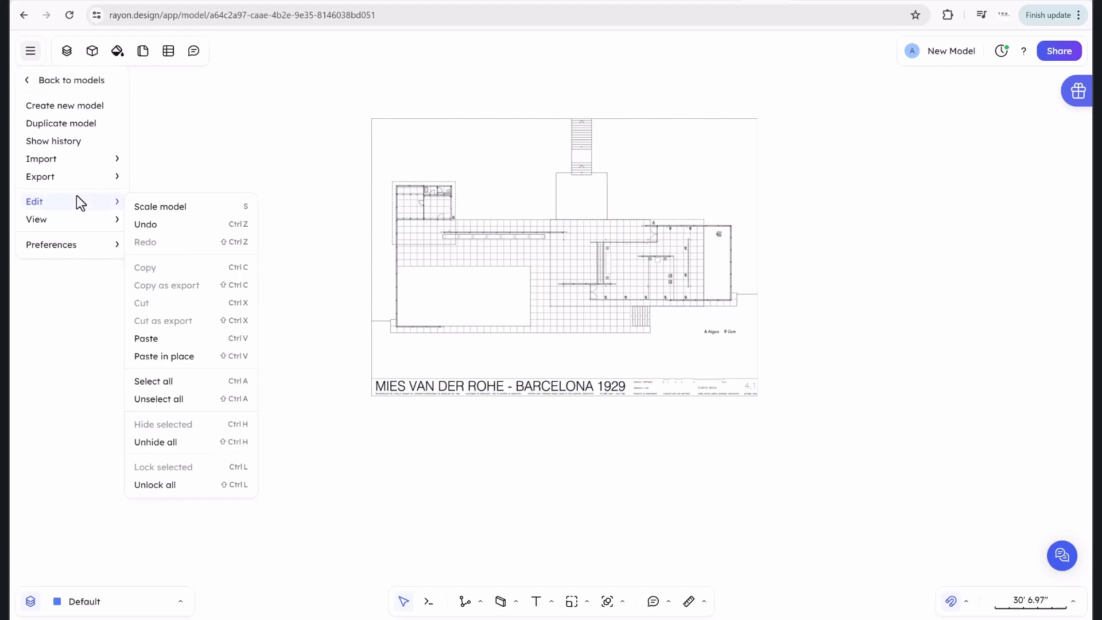
pyautogui.click(51, 84)
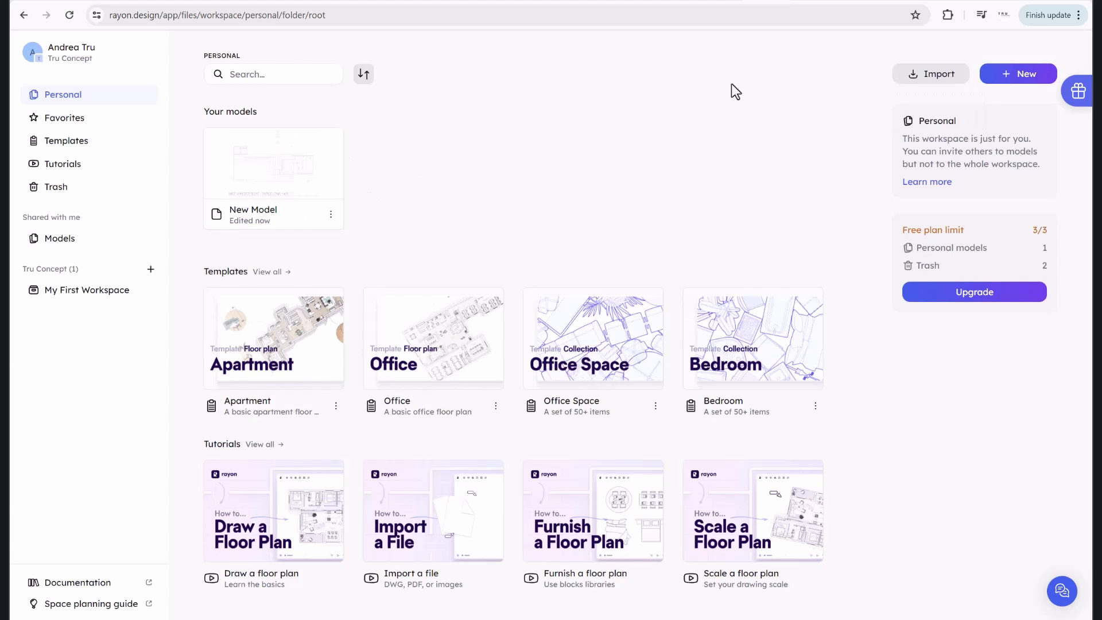
pyautogui.click(921, 77)
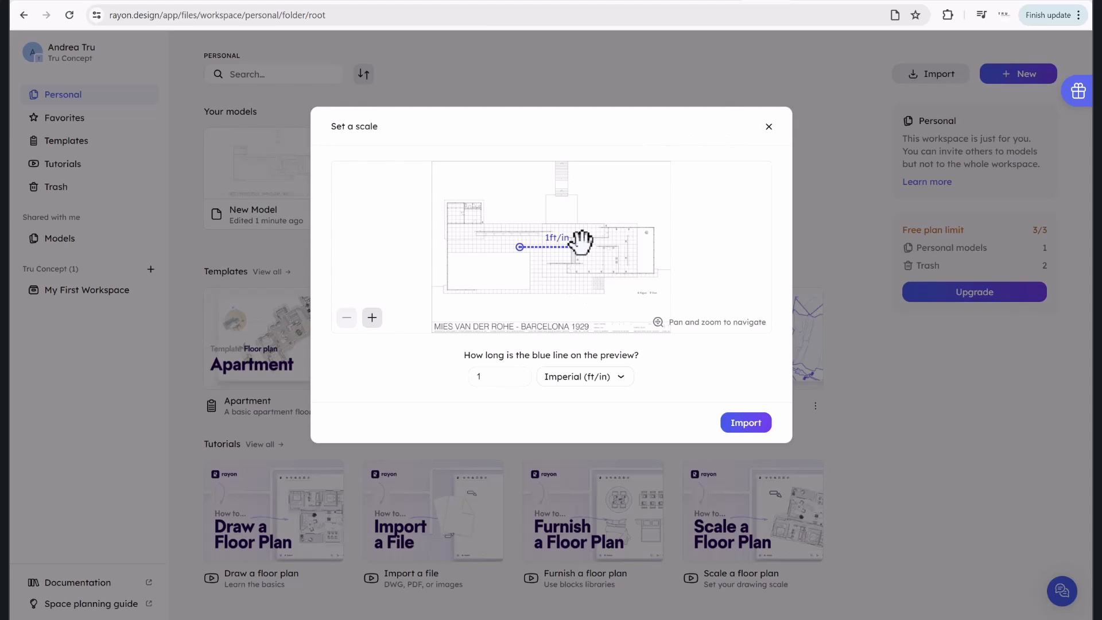
# Place the scale reference line across the main pavilion's upper double door opening in the import preview.
pyautogui.moveTo(582, 246); pyautogui.dragTo(607, 248)
pyautogui.click(372, 318)
pyautogui.click(372, 318)
pyautogui.click(372, 318)
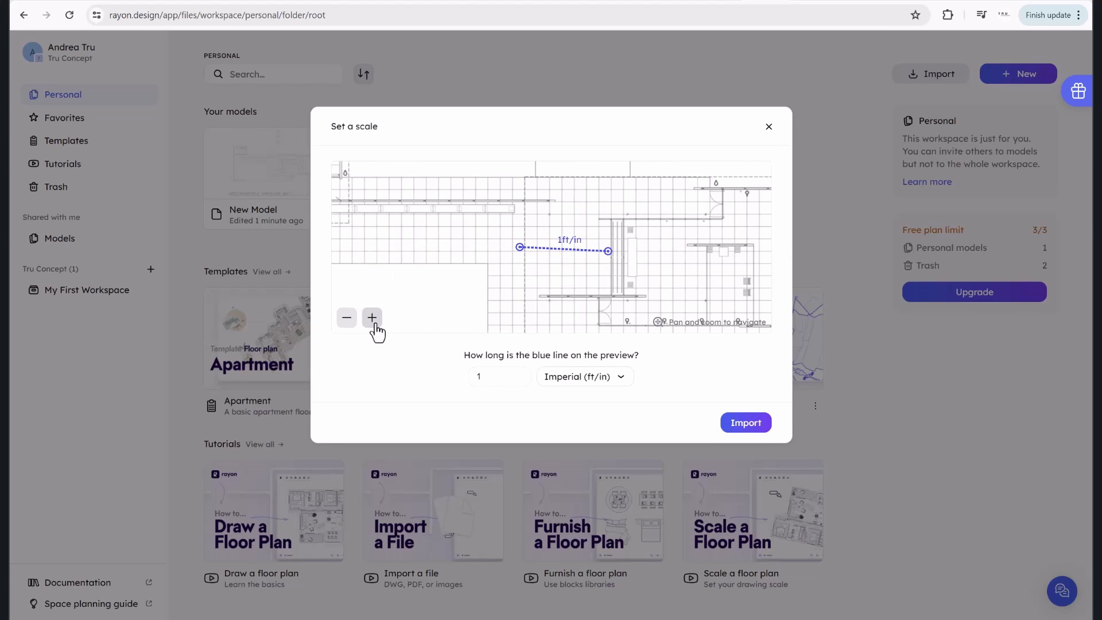
pyautogui.click(373, 321)
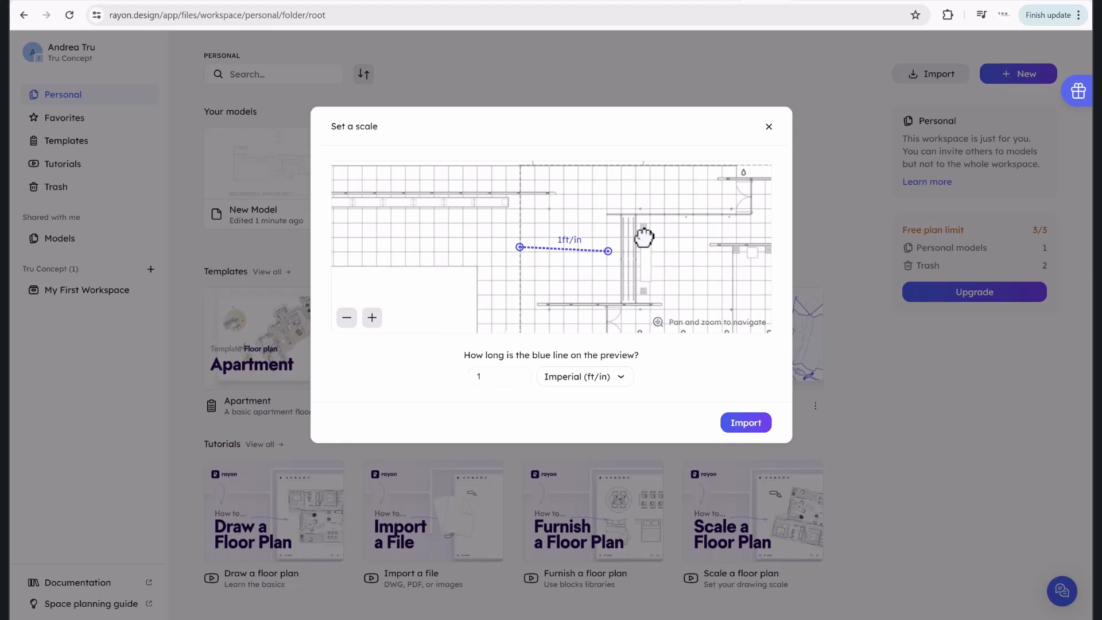
pyautogui.moveTo(645, 236); pyautogui.dragTo(512, 243)
pyautogui.moveTo(600, 248); pyautogui.dragTo(616, 192)
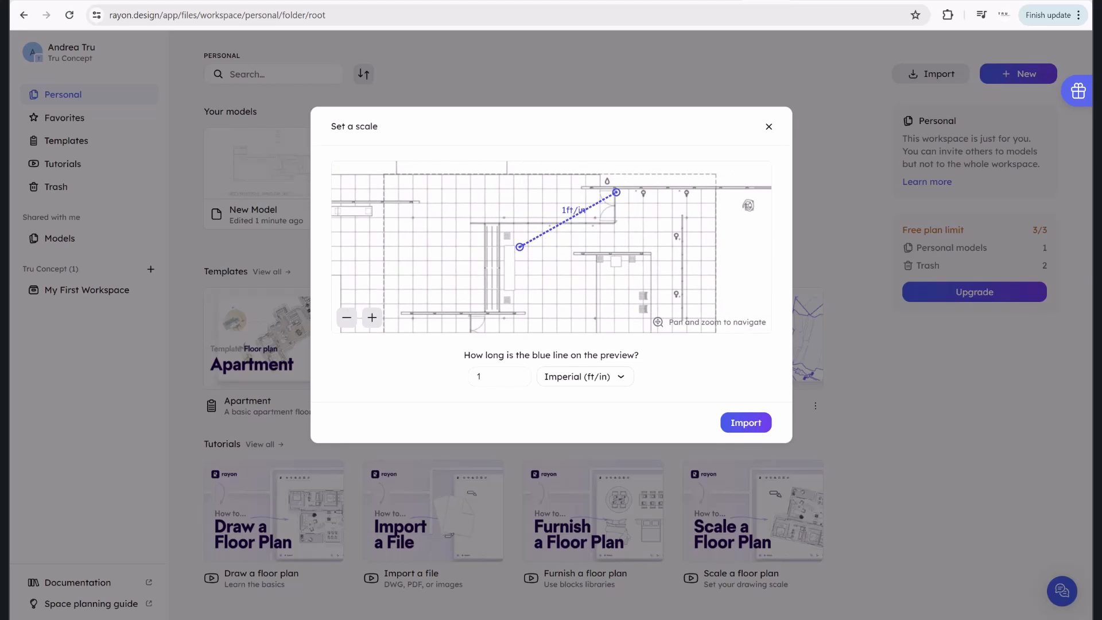
pyautogui.moveTo(525, 248); pyautogui.dragTo(616, 218)
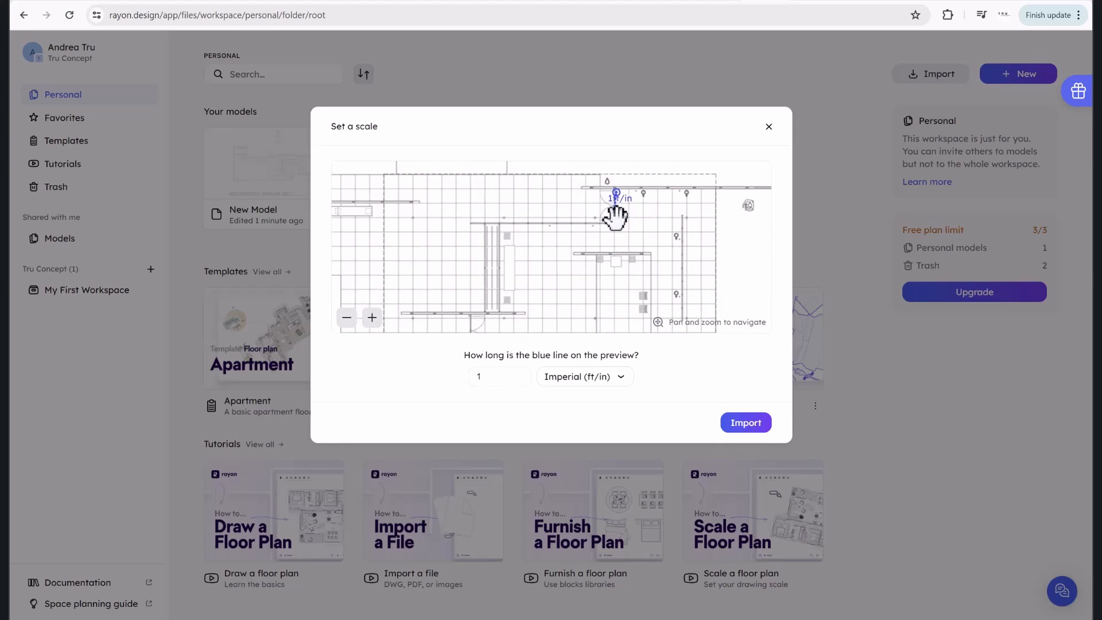
pyautogui.click(371, 319)
pyautogui.click(372, 321)
pyautogui.moveTo(625, 197)
pyautogui.mouseDown()
pyautogui.moveTo(617, 189)
pyautogui.moveTo(628, 183)
pyautogui.mouseUp()
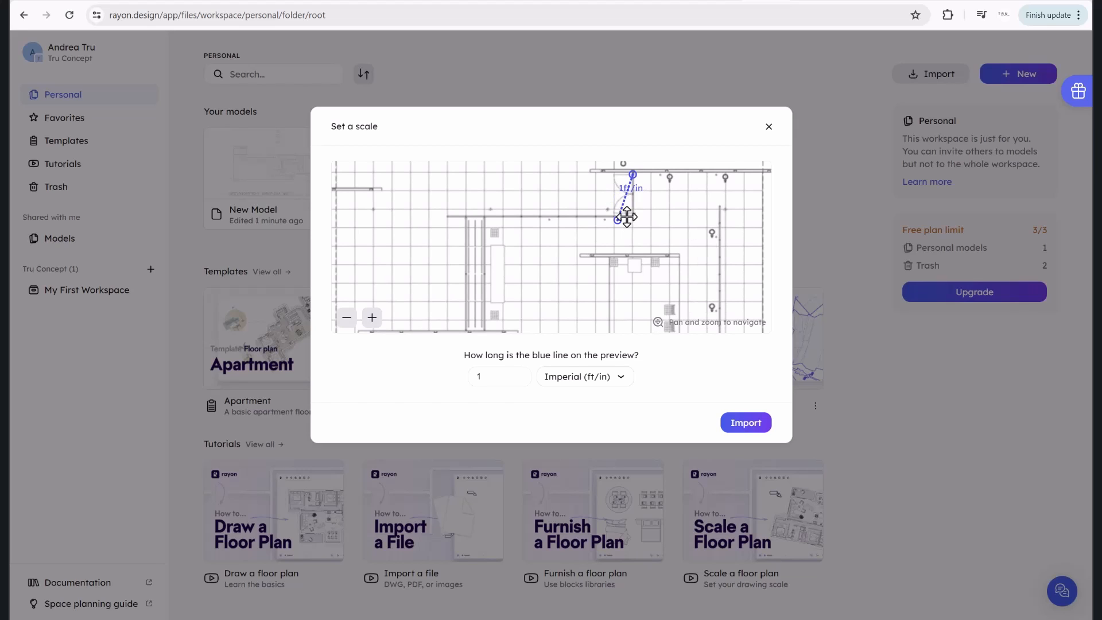
pyautogui.moveTo(616, 218); pyautogui.dragTo(632, 217)
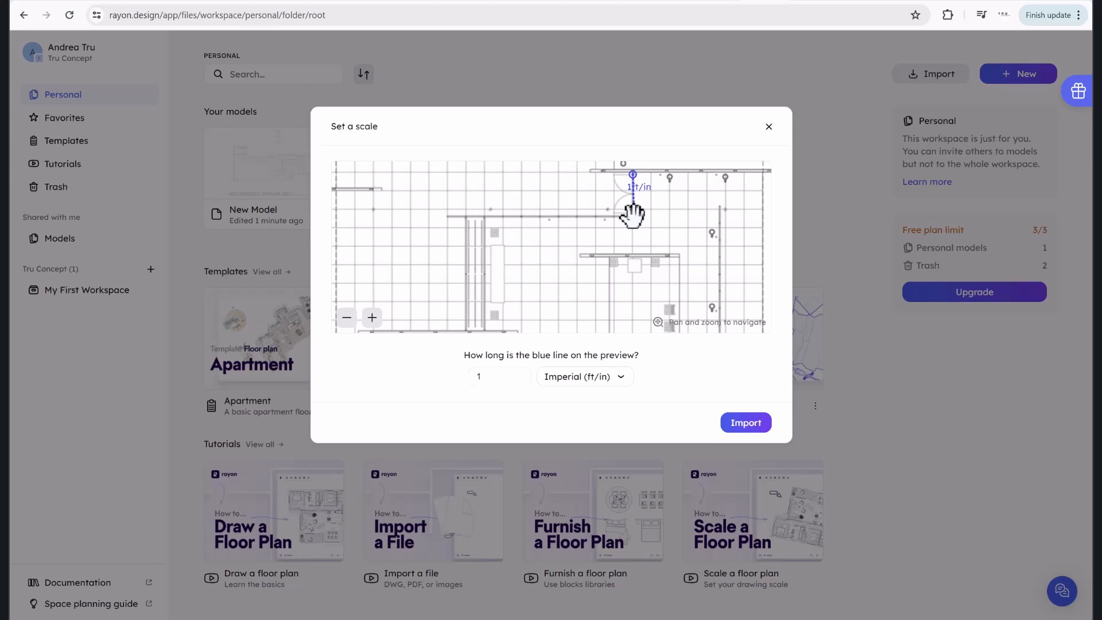
# Set the reference line's length to 6 with Feet (ft) as the unit and import the image.
pyautogui.click(490, 376)
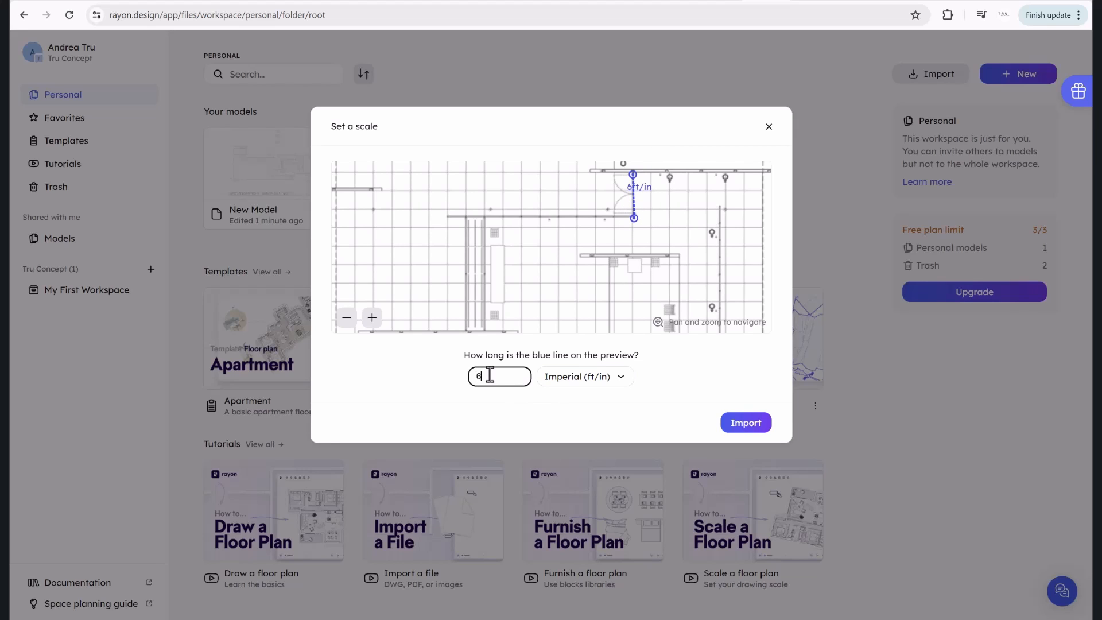
pyautogui.click(623, 378)
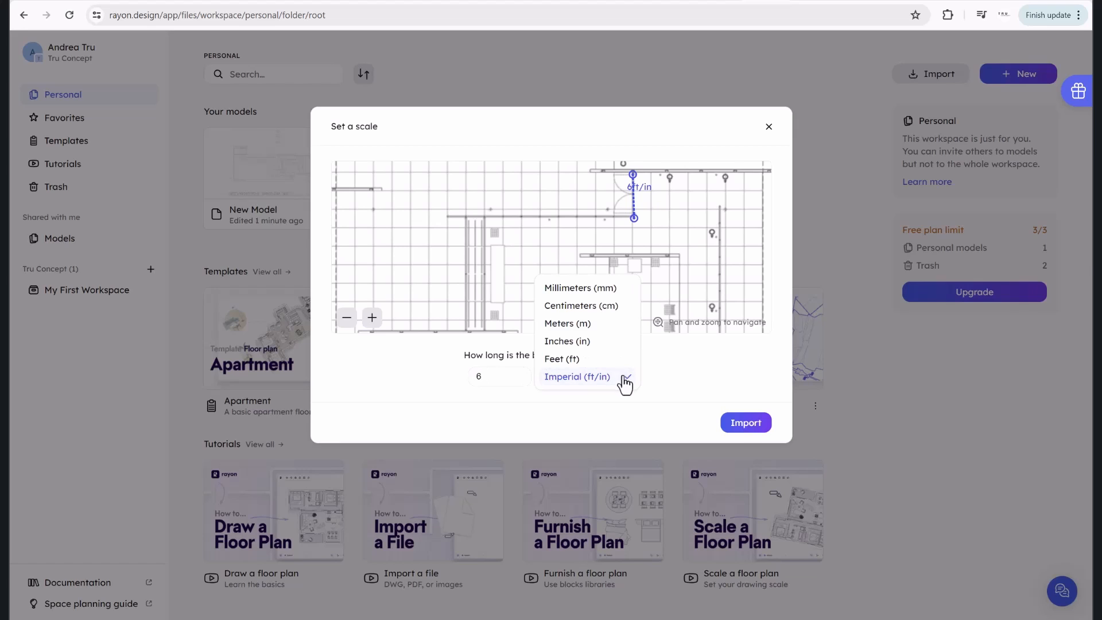
pyautogui.click(578, 361)
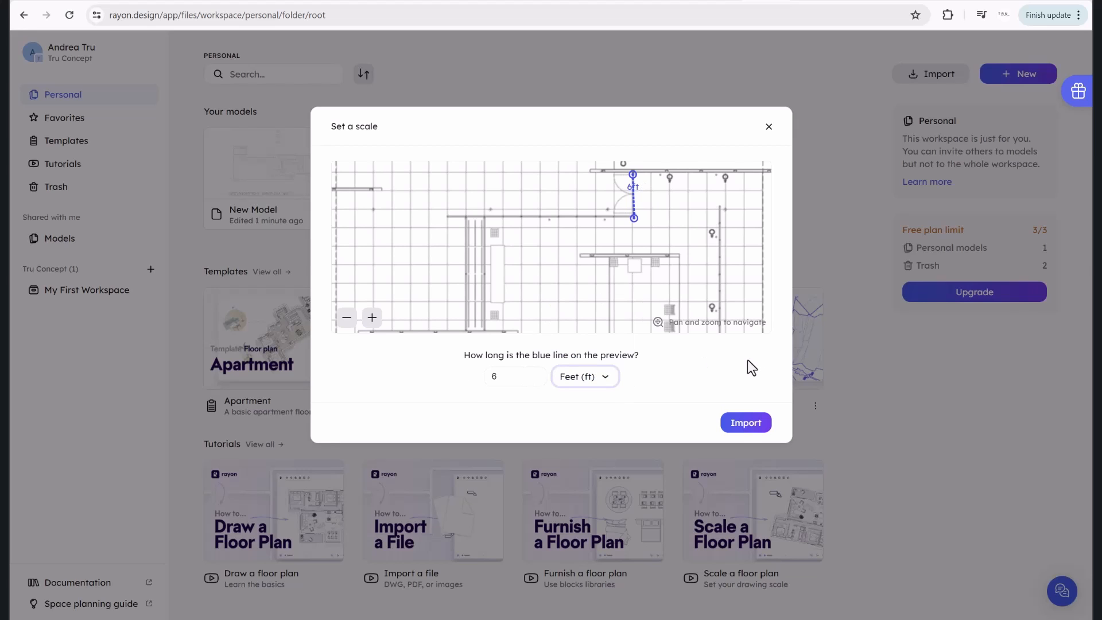
pyautogui.click(741, 419)
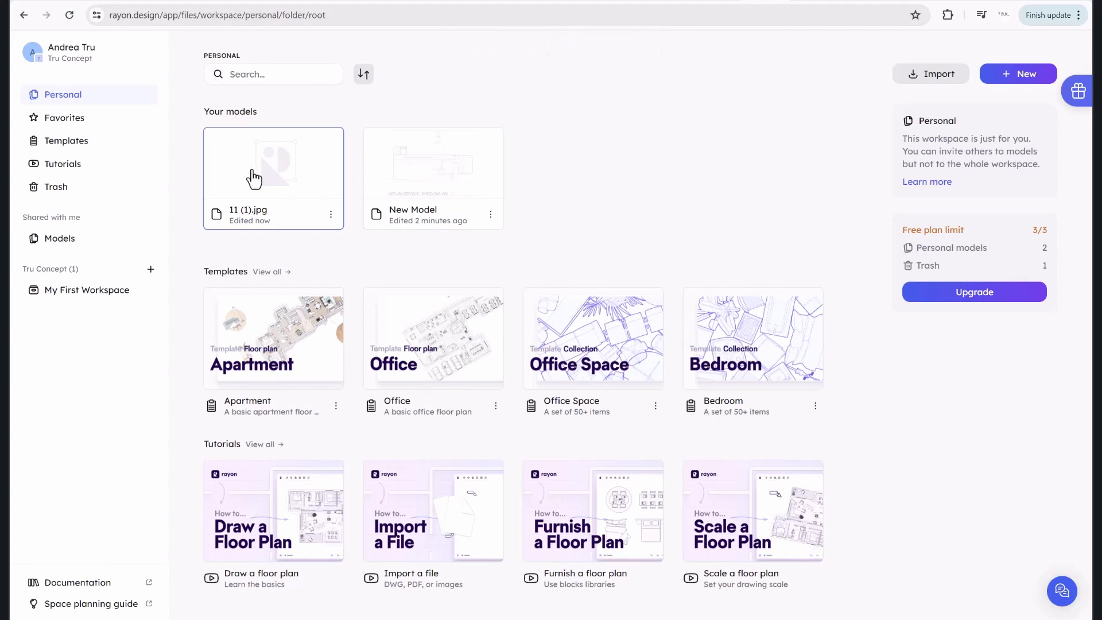
# Rename the imported 11 (1).jpg model to IMAGE FLOOR PLAN and open it.
pyautogui.click(255, 215)
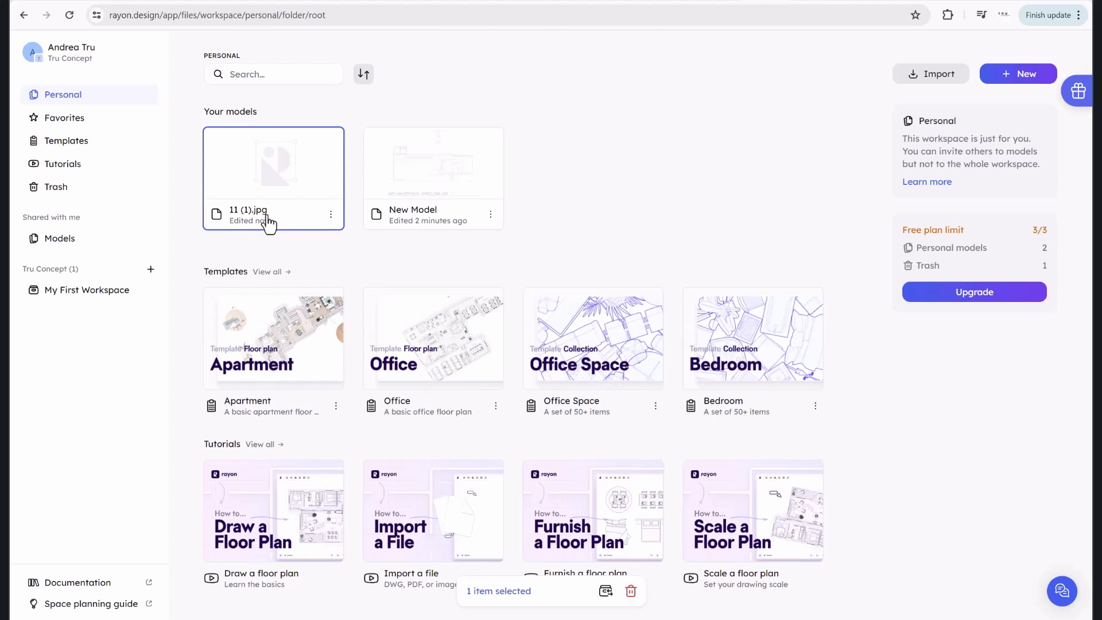
pyautogui.doubleClick(250, 212)
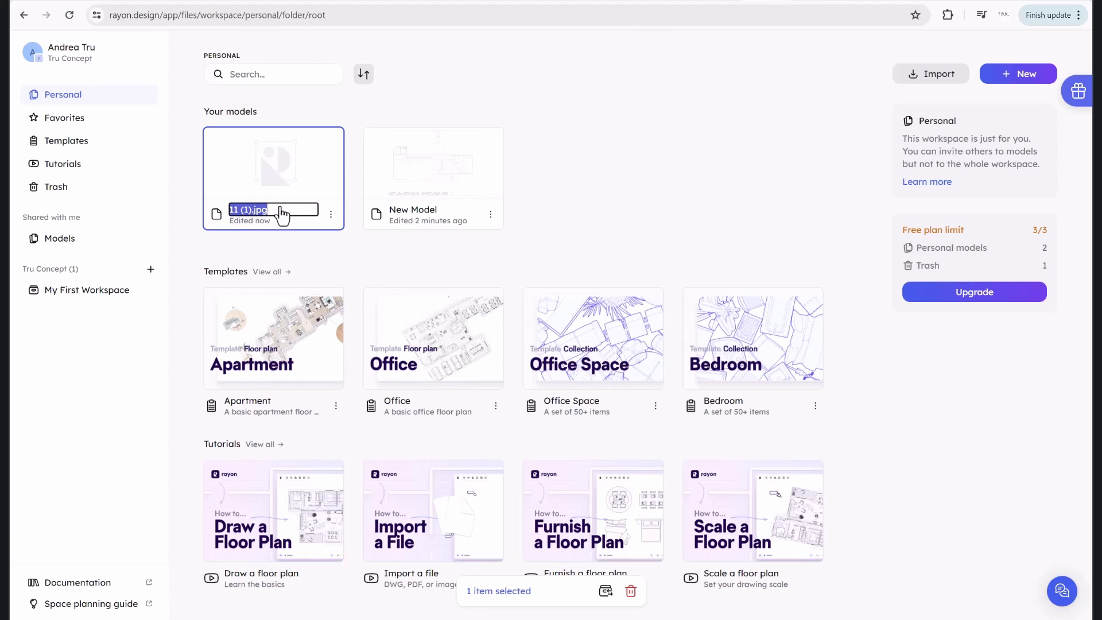
pyautogui.write('IMAGE FLOOR PLAN')
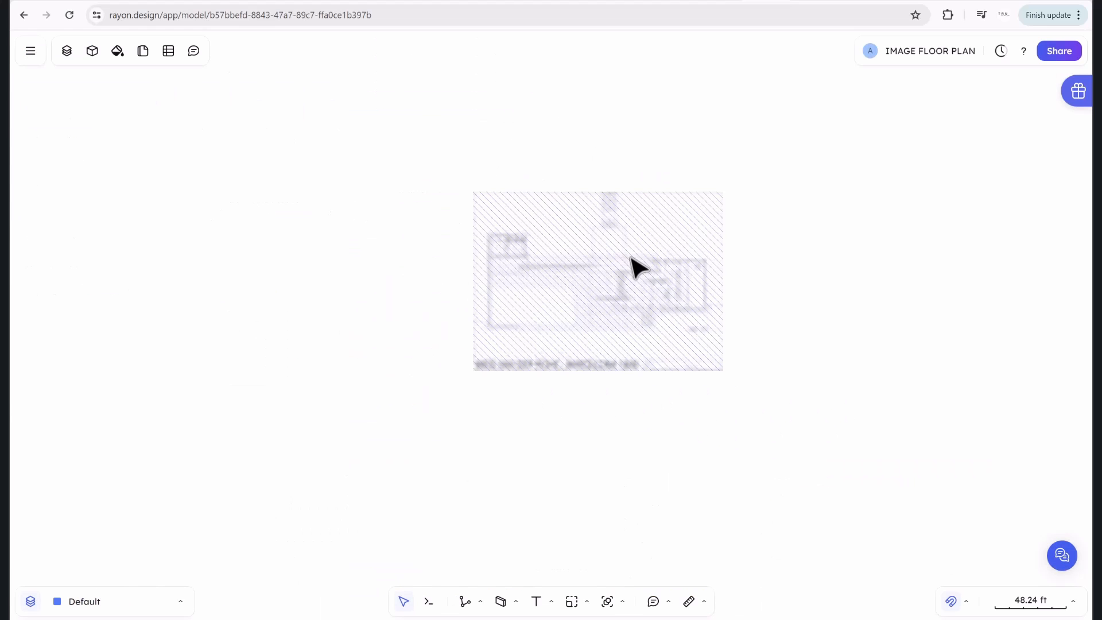
# Select the imported floor plan image to check its size, and deselect it.
pyautogui.scroll(3, 632, 261)
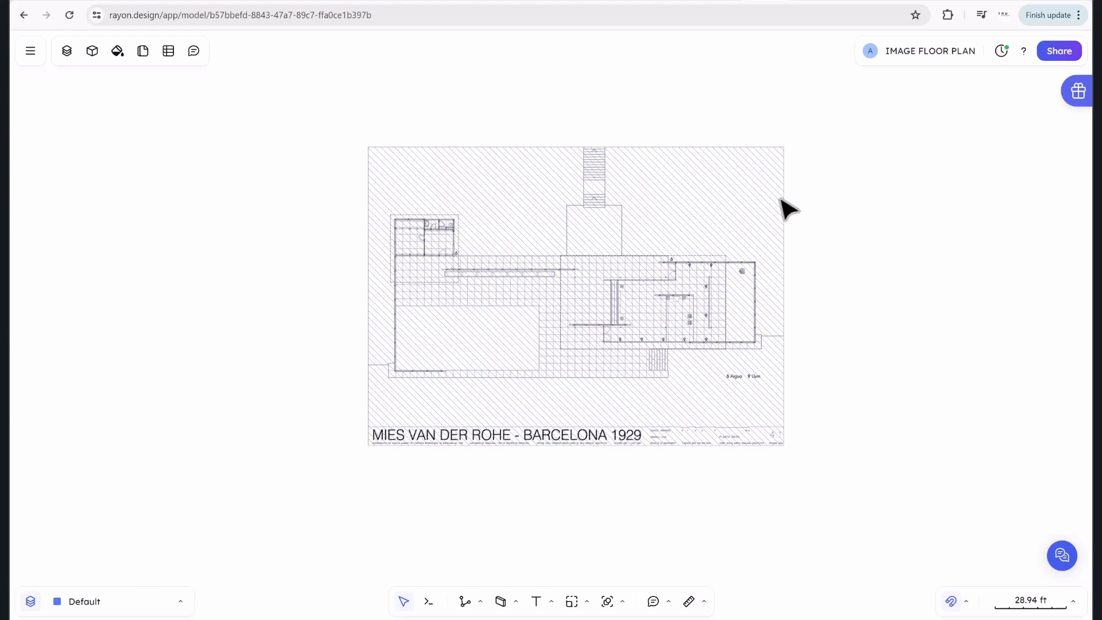
pyautogui.click(666, 281)
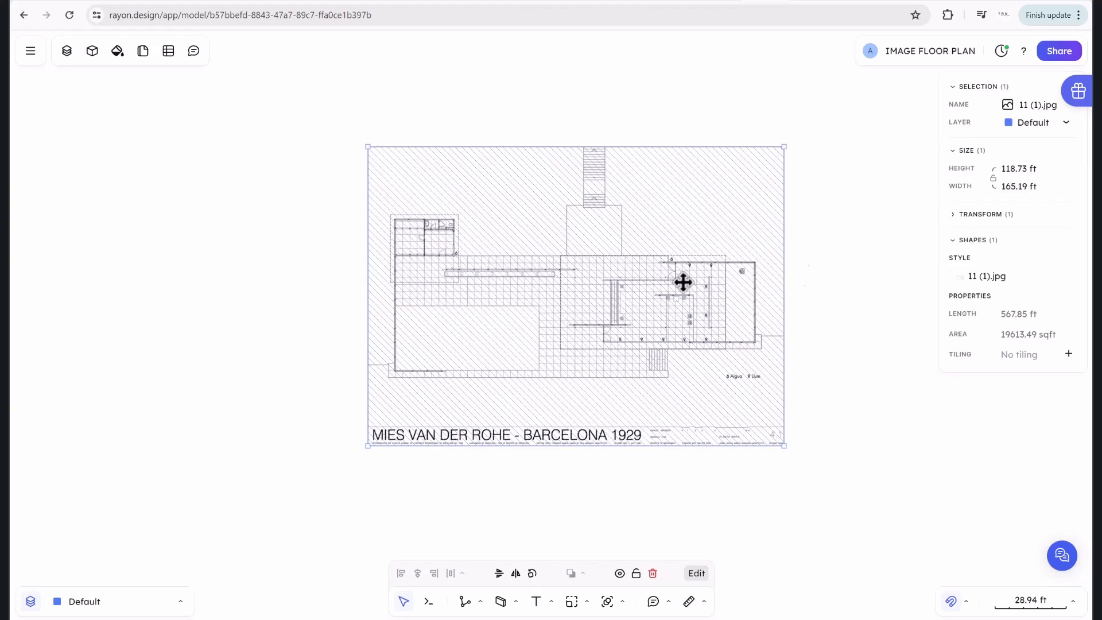
pyautogui.scroll(6, 824, 300)
pyautogui.click(807, 310)
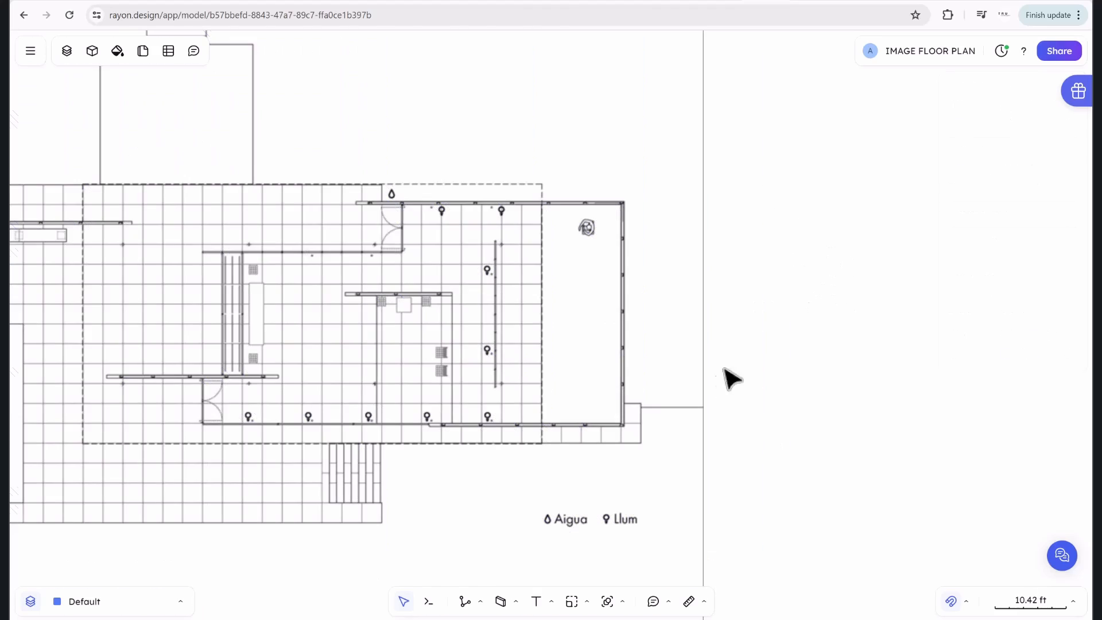
# Measure the distance across the upper double door opening to check the imported image's scale.
pyautogui.click(701, 601)
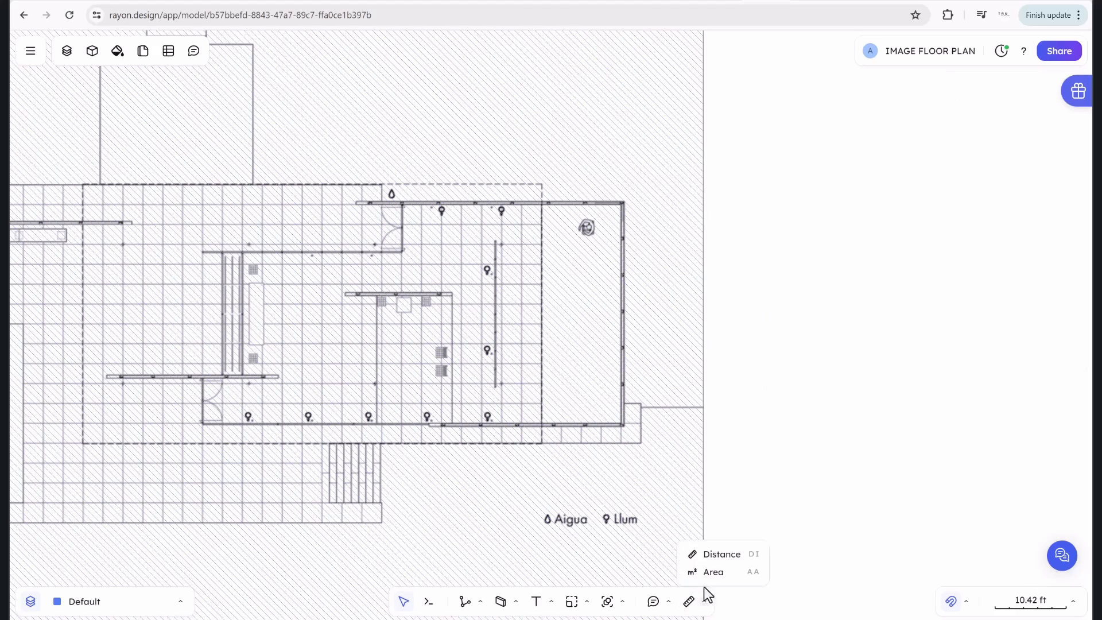
pyautogui.click(696, 552)
pyautogui.scroll(10, 436, 278)
pyautogui.click(280, 98)
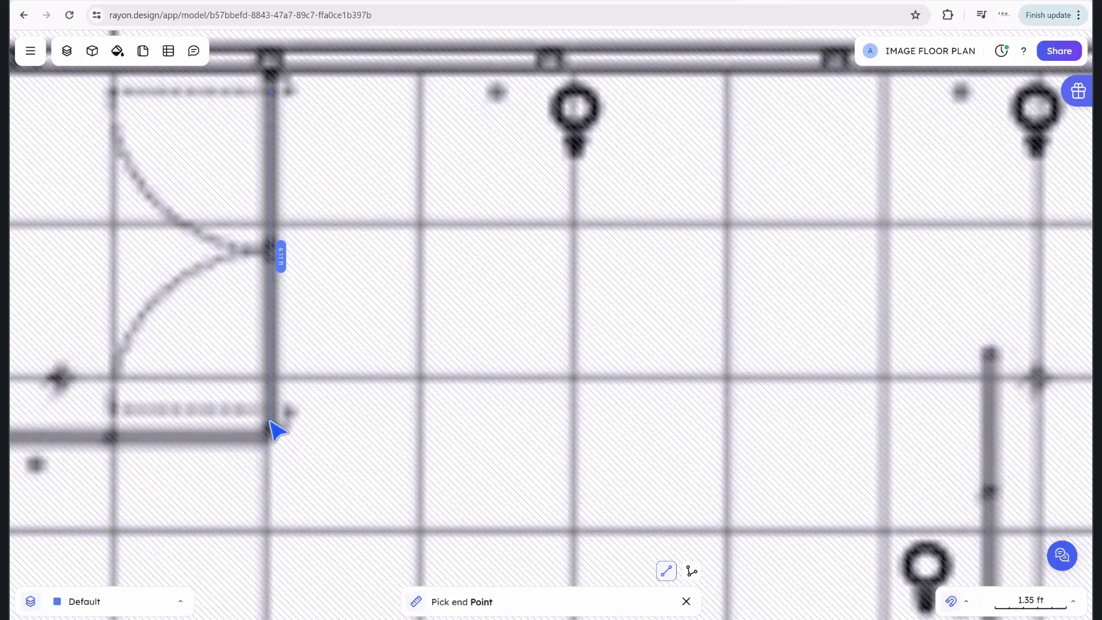
pyautogui.scroll(-15, 271, 417)
pyautogui.press('Escape')
# Return to the models overview and reopen the IMAGE FLOOR PLAN model.
pyautogui.scroll(-4, 292, 412)
pyautogui.moveTo(402, 373); pyautogui.dragTo(762, 230, button='middle')
pyautogui.scroll(3, 595, 263)
pyautogui.scroll(5, 596, 264)
pyautogui.scroll(-3, 640, 237)
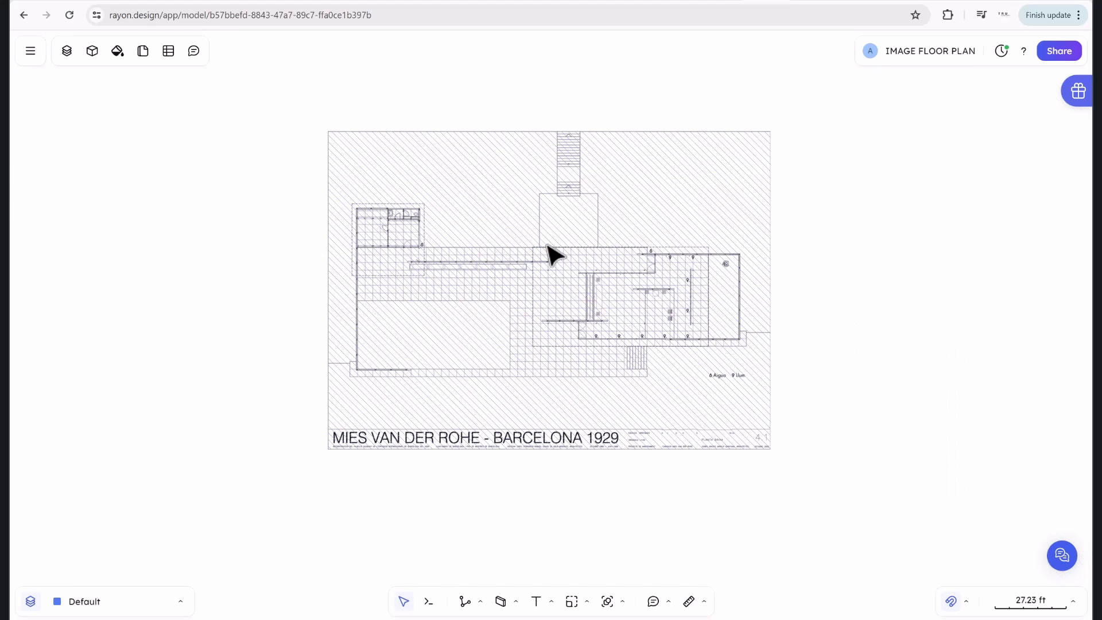
pyautogui.click(30, 51)
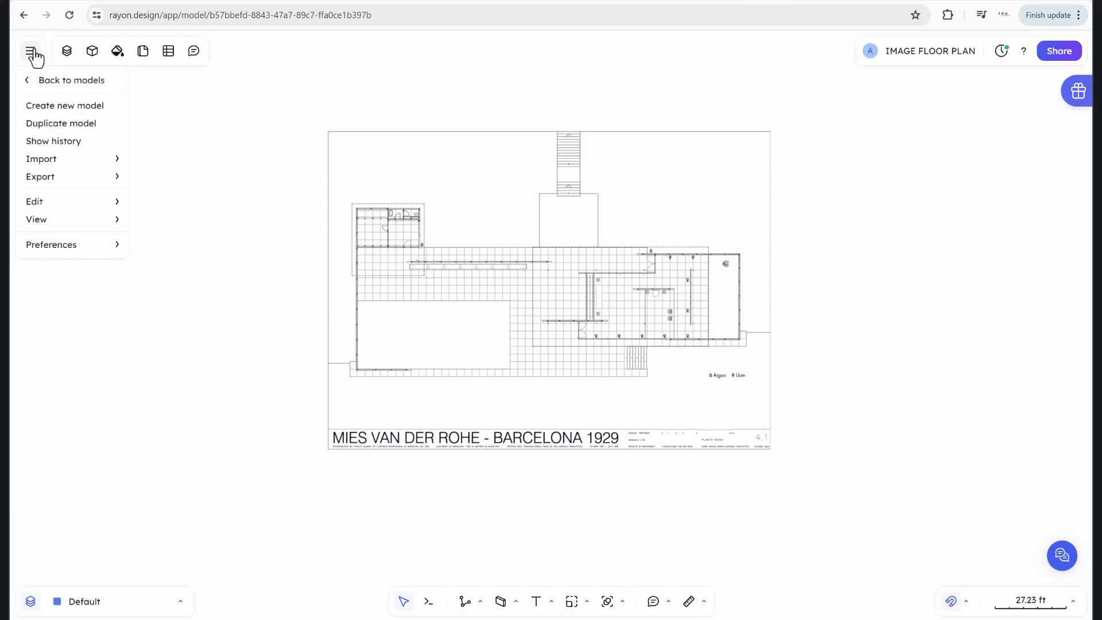
pyautogui.click(50, 86)
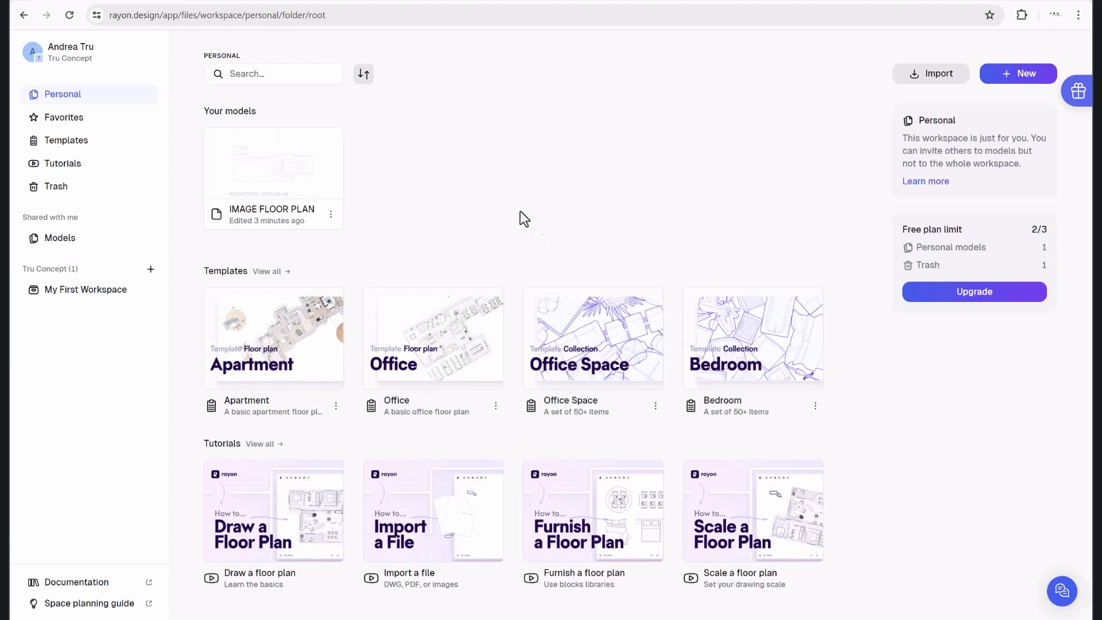
pyautogui.doubleClick(279, 190)
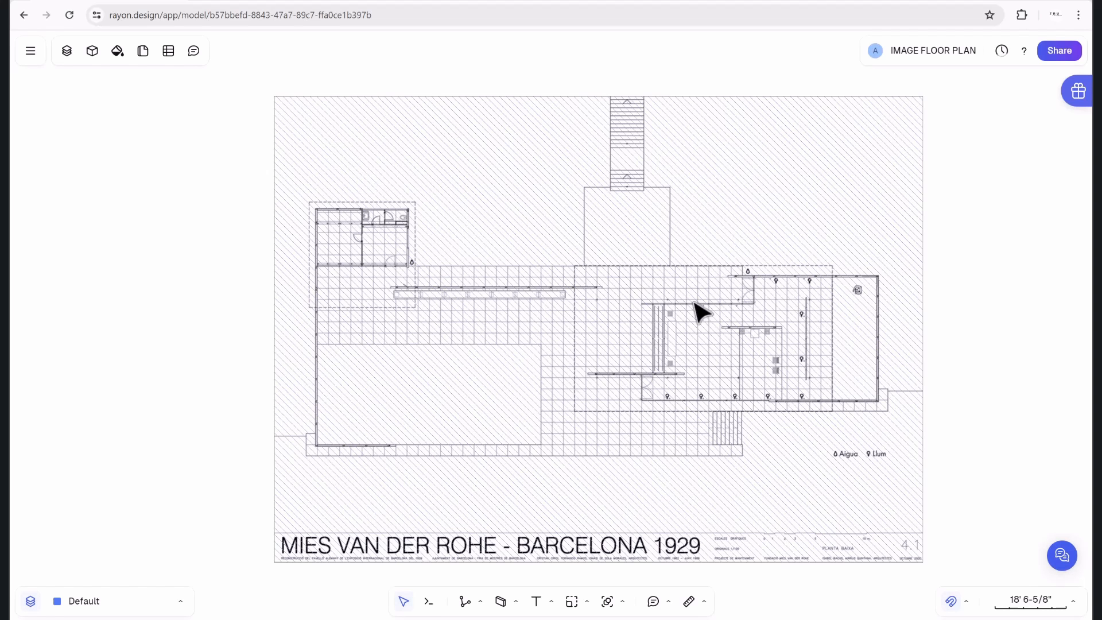
# Measure the upper double door opening again in the reopened floor plan model.
pyautogui.scroll(-5, 689, 305)
pyautogui.scroll(3, 732, 314)
pyautogui.moveTo(743, 324); pyautogui.dragTo(618, 304, button='middle')
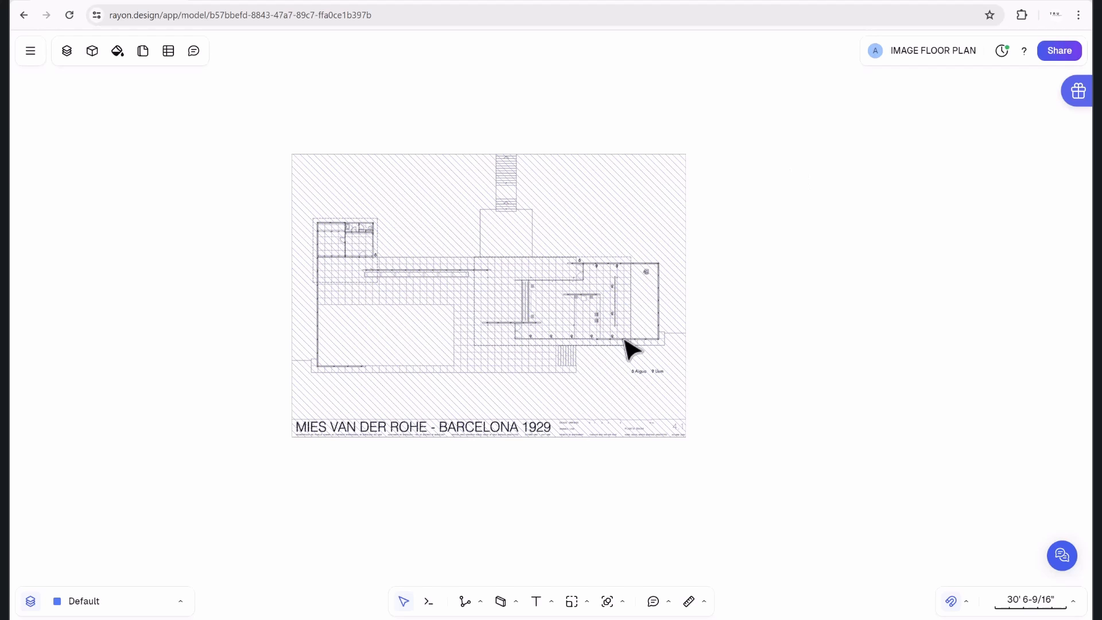
pyautogui.click(704, 601)
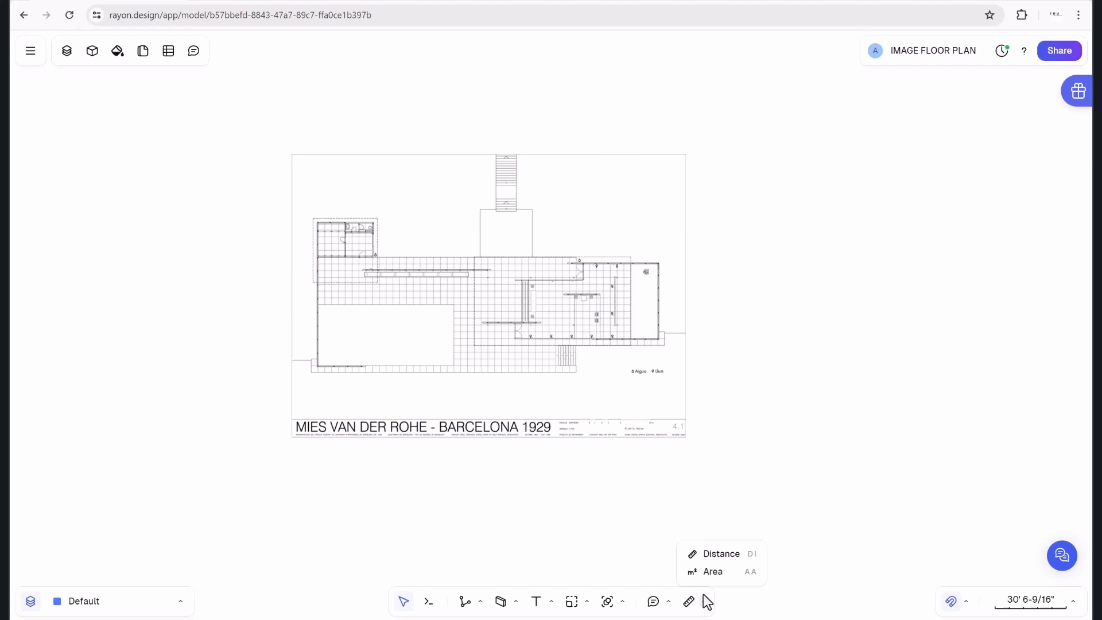
pyautogui.click(706, 554)
pyautogui.scroll(6, 573, 291)
pyautogui.scroll(5, 594, 285)
pyautogui.moveTo(859, 454); pyautogui.dragTo(574, 226, button='middle')
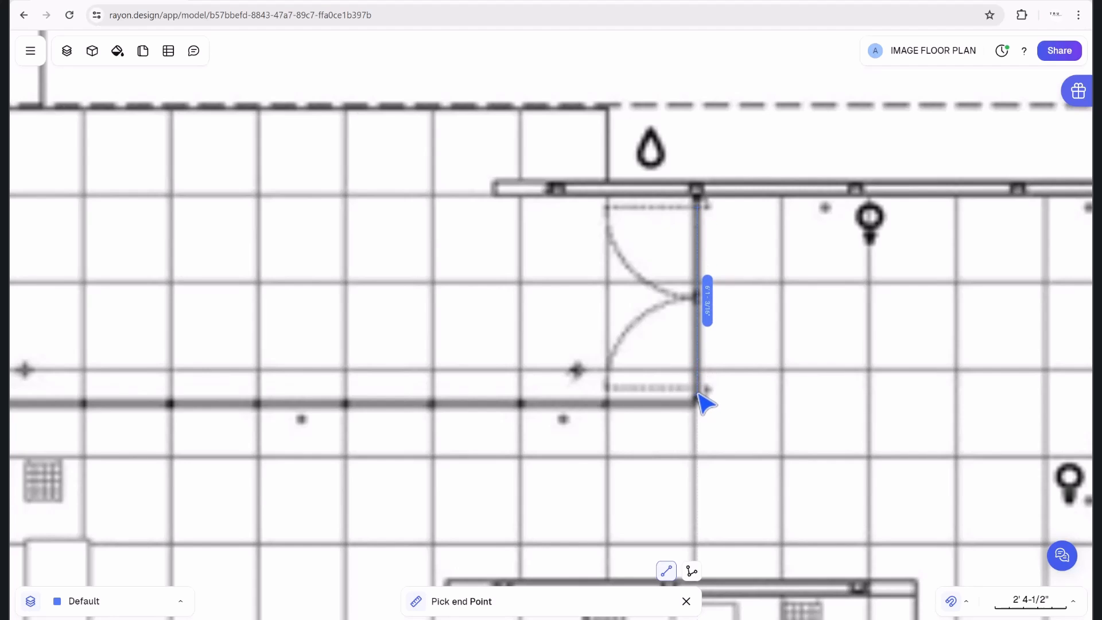
pyautogui.press('Escape')
# Finish measuring and lock the imported floor plan image in place.
pyautogui.scroll(-10, 635, 339)
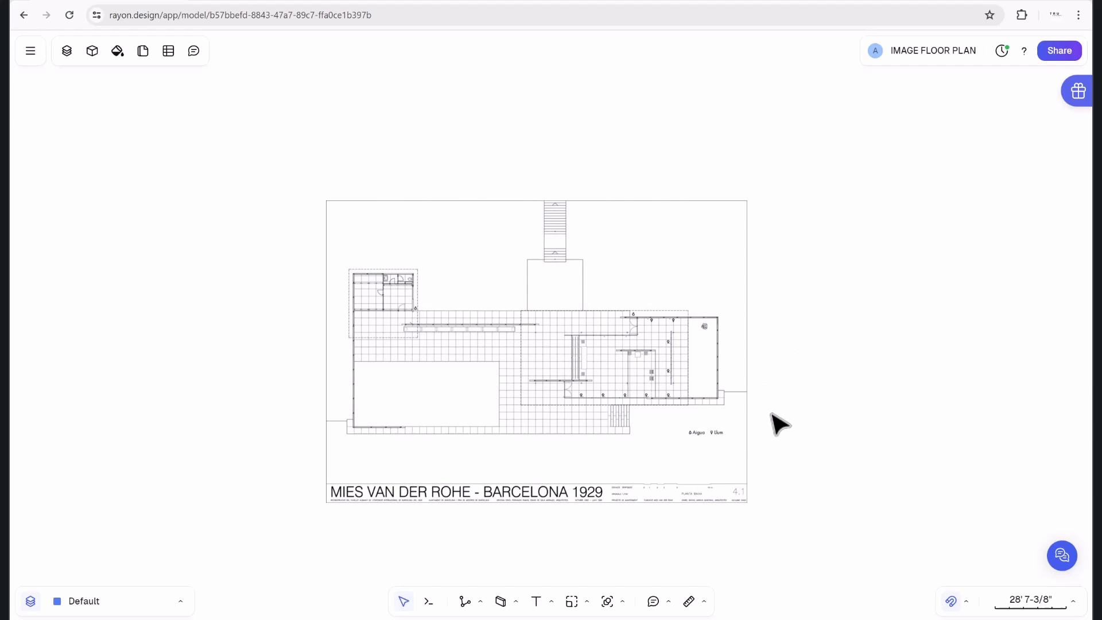
pyautogui.click(534, 352)
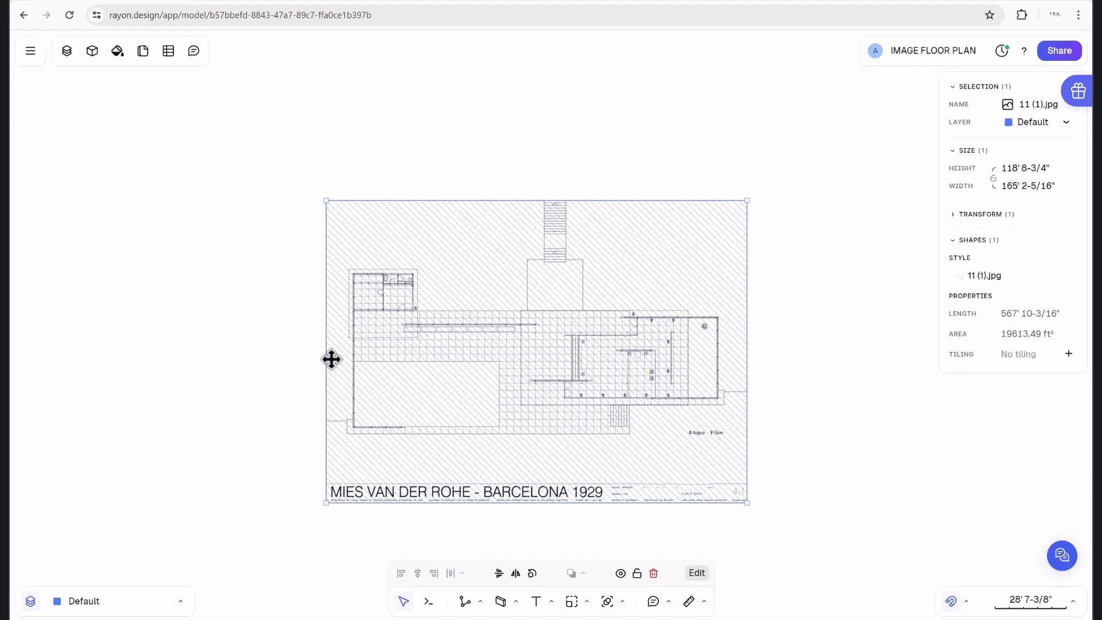
pyautogui.rightClick(424, 286)
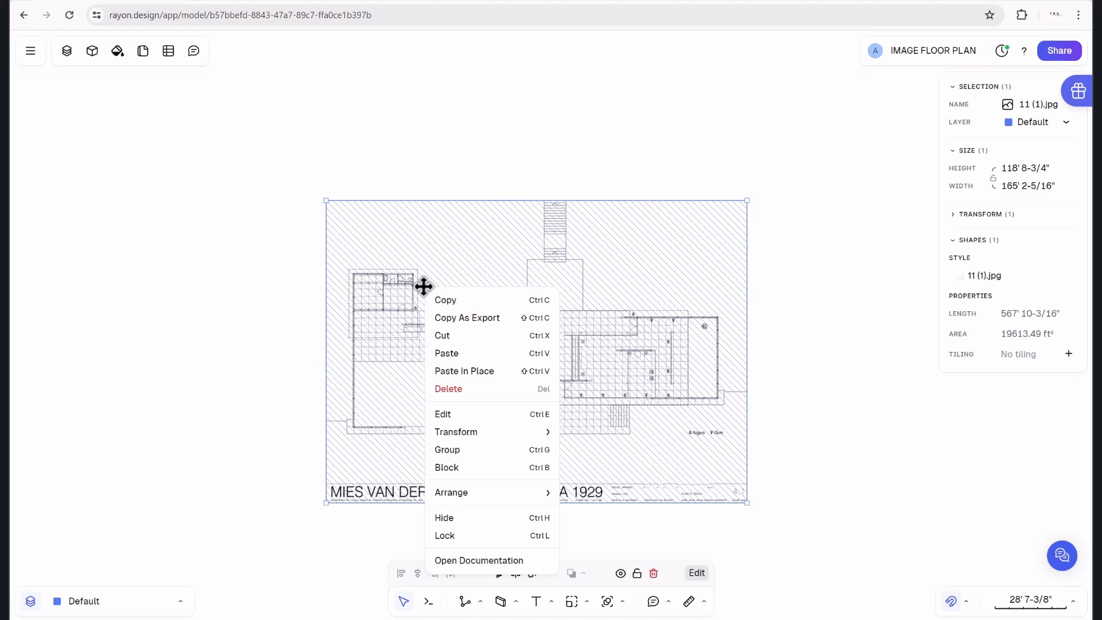
pyautogui.click(453, 536)
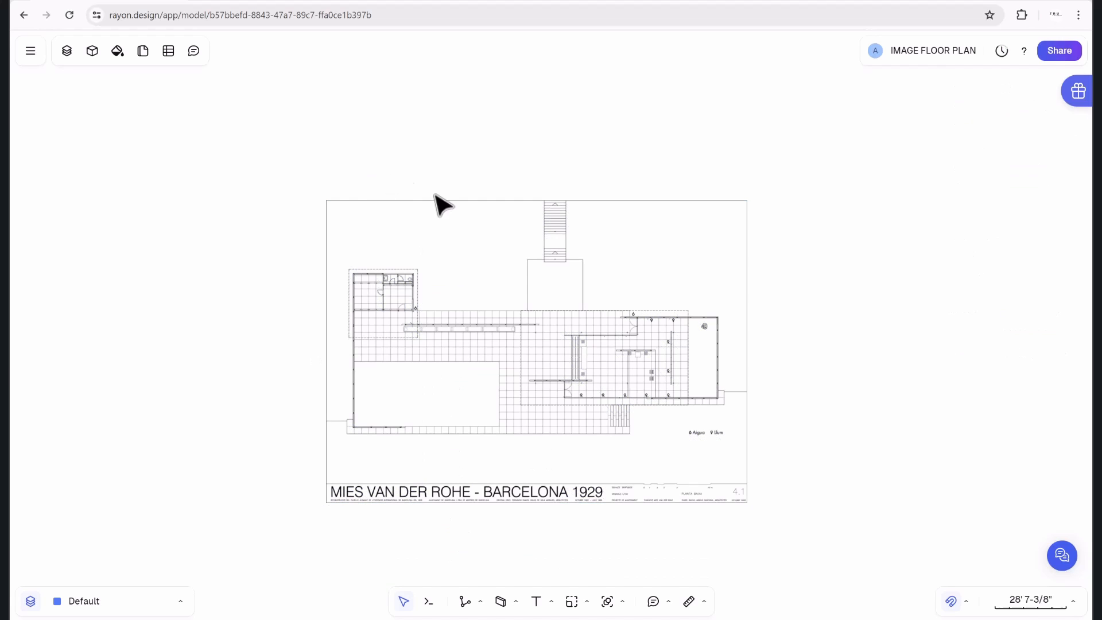
# Expand the Default layer in the layer list to check the floor plan image's lock state, and close the list.
pyautogui.click(63, 52)
pyautogui.click(31, 161)
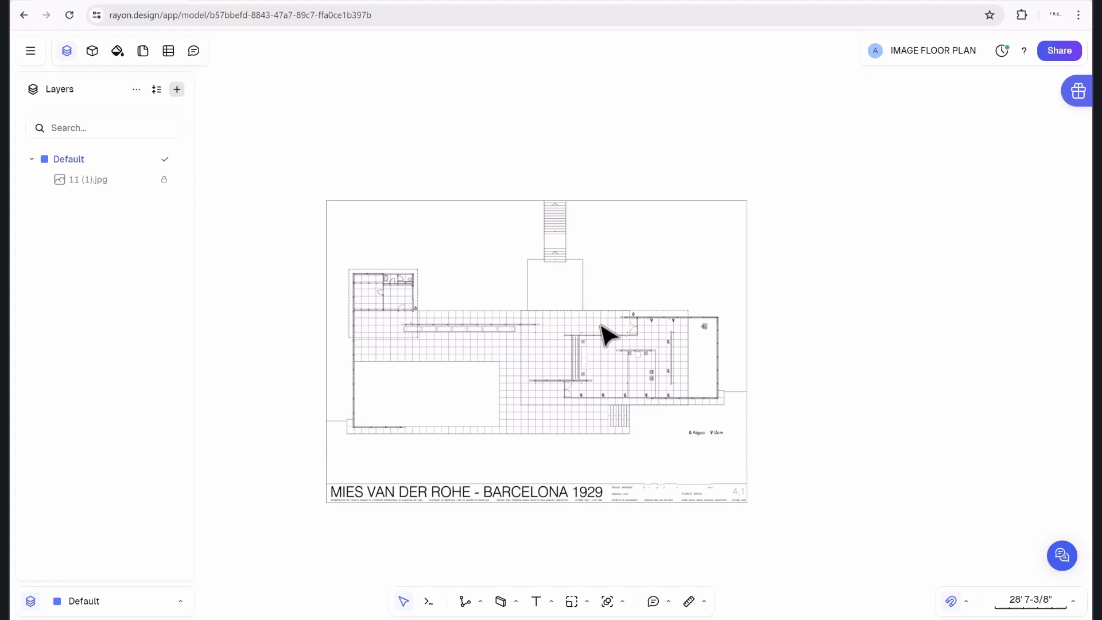
pyautogui.scroll(3, 752, 525)
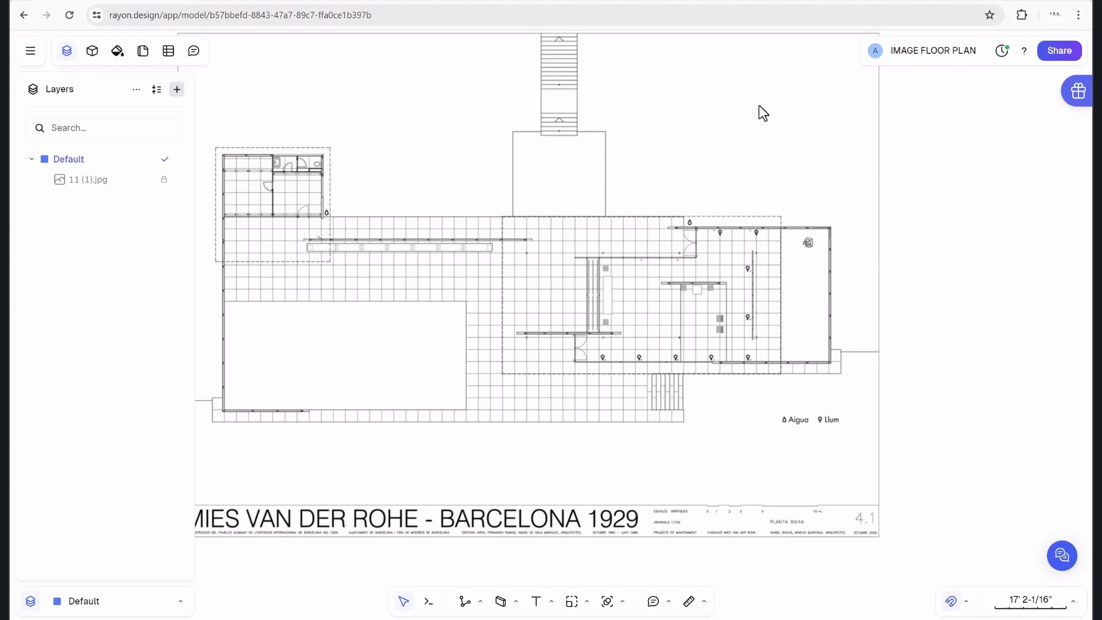
pyautogui.scroll(-2, 773, 258)
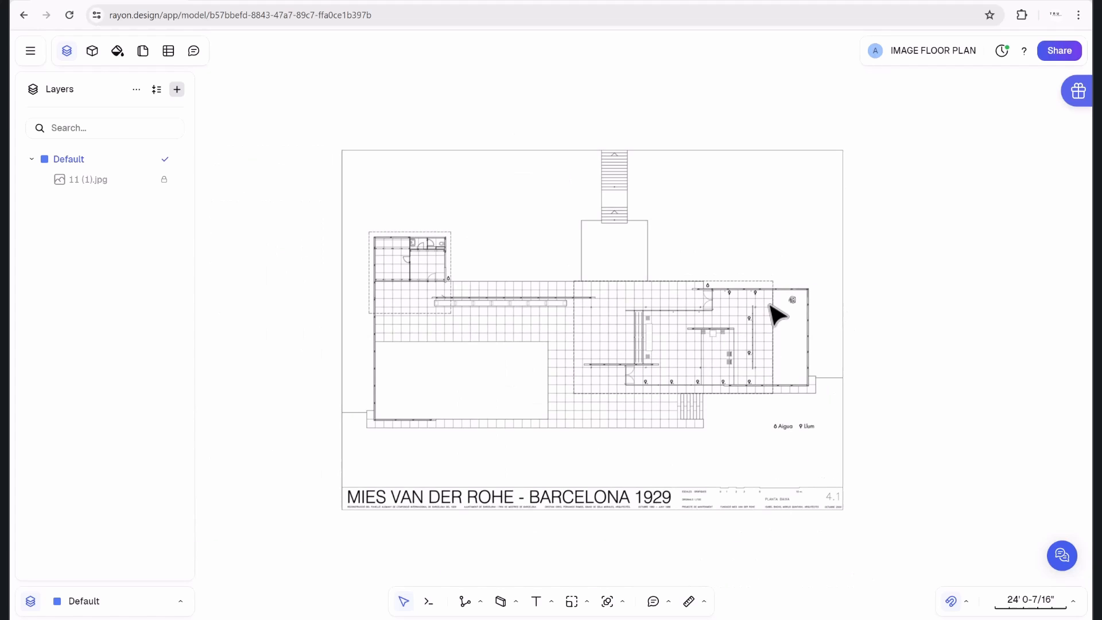
pyautogui.click(68, 55)
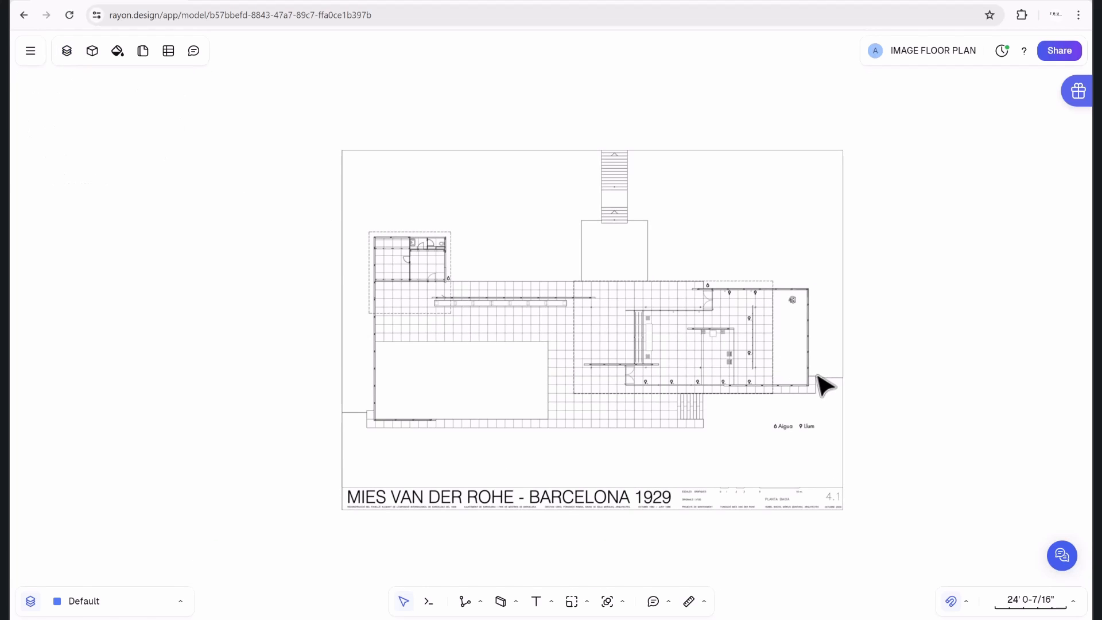
pyautogui.scroll(3, 806, 376)
pyautogui.scroll(-3, 760, 344)
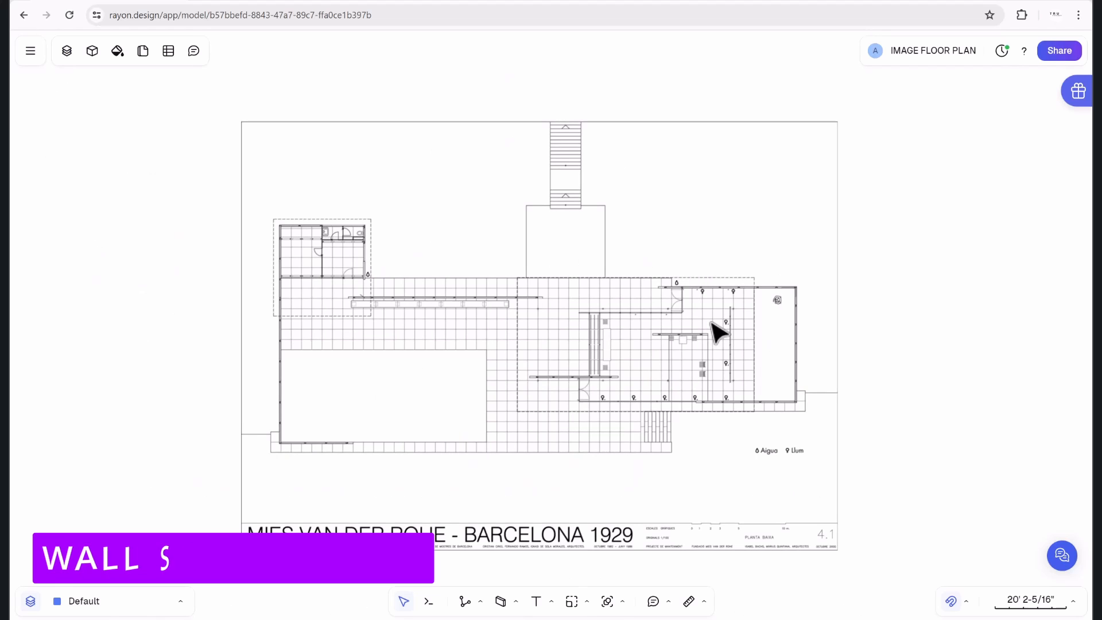
pyautogui.press('w')
pyautogui.press('Escape')
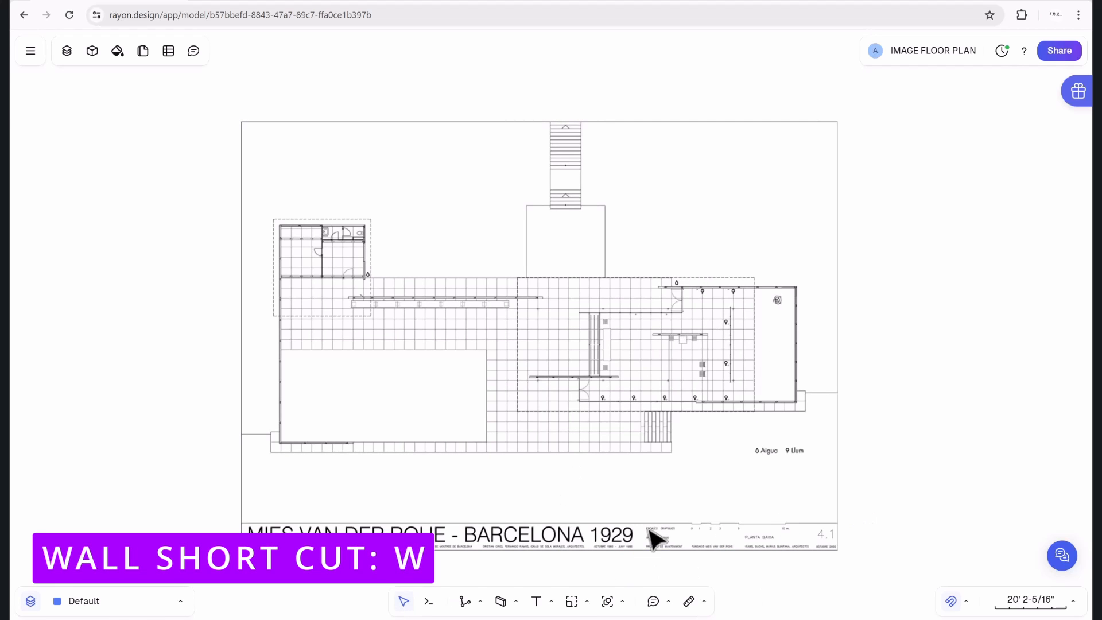
pyautogui.click(517, 603)
pyautogui.click(523, 519)
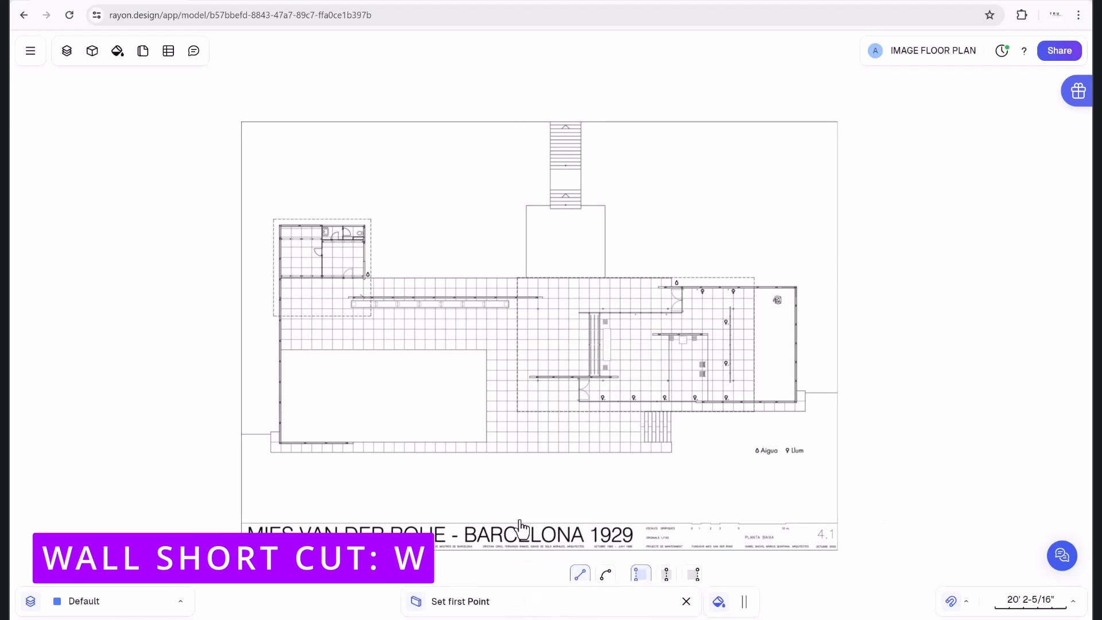
pyautogui.scroll(8, 749, 405)
pyautogui.scroll(4, 632, 316)
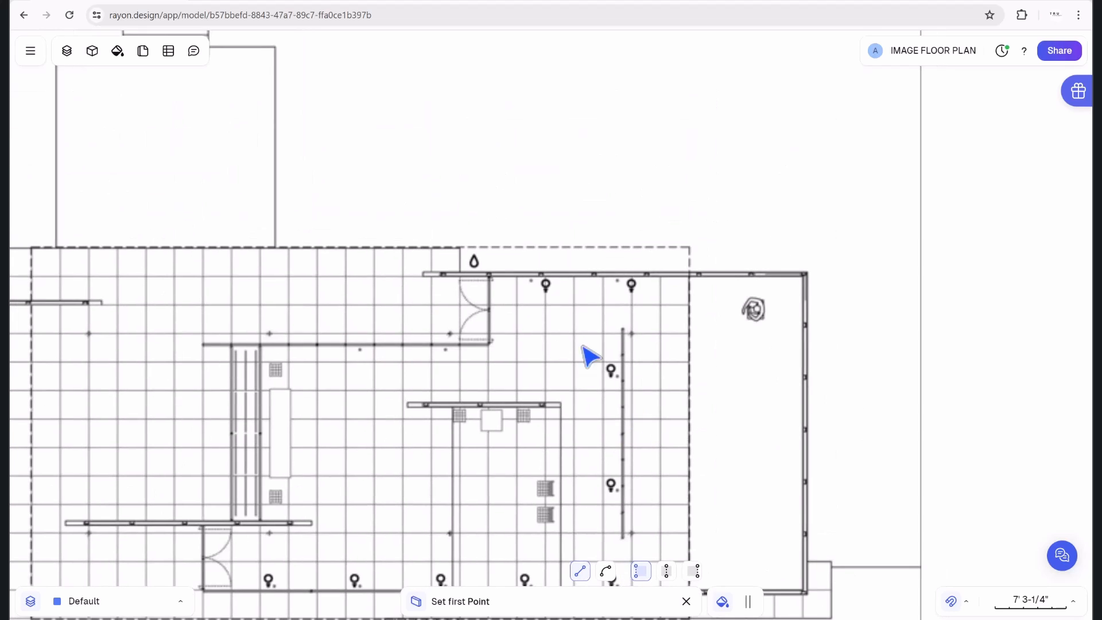
pyautogui.scroll(-5, 574, 349)
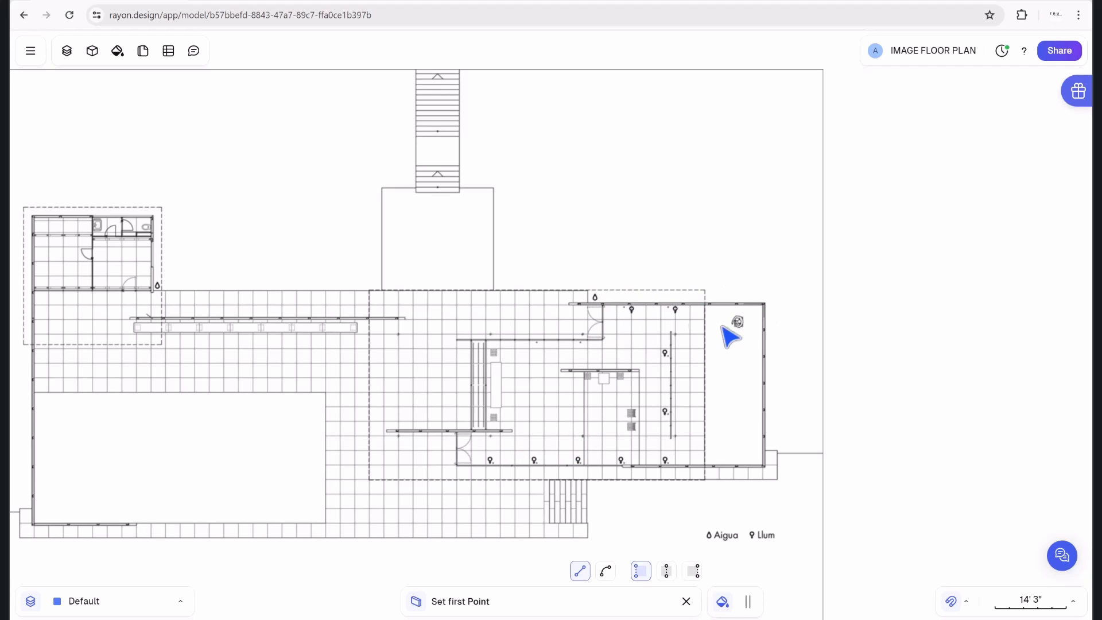
pyautogui.scroll(8, 660, 319)
pyautogui.scroll(-3, 696, 320)
pyautogui.moveTo(759, 299); pyautogui.dragTo(600, 310, button='middle')
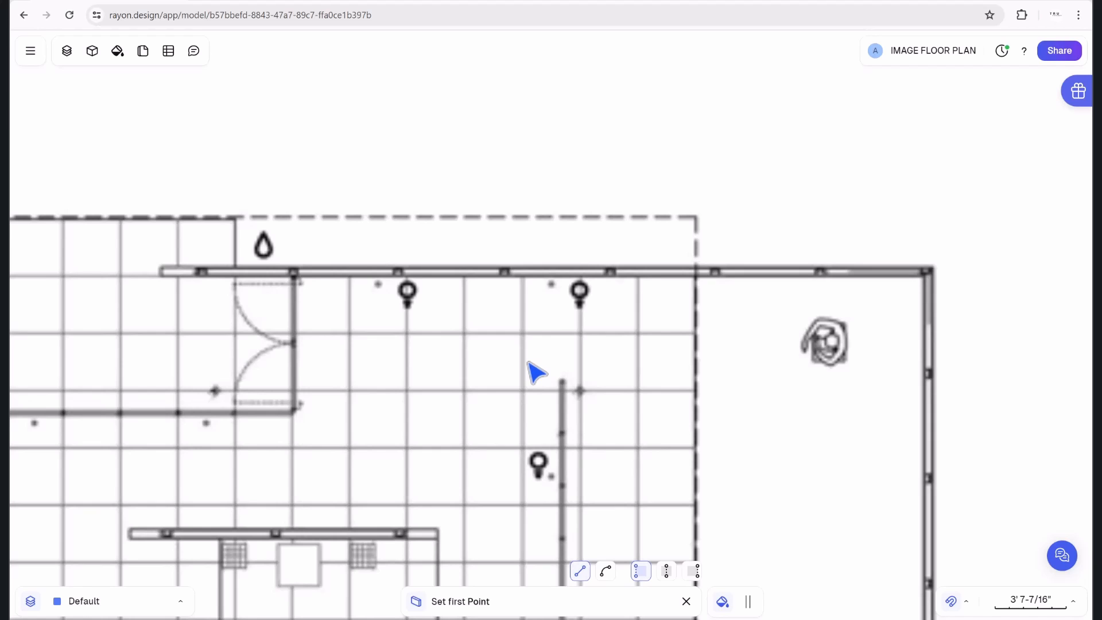
pyautogui.press('Escape')
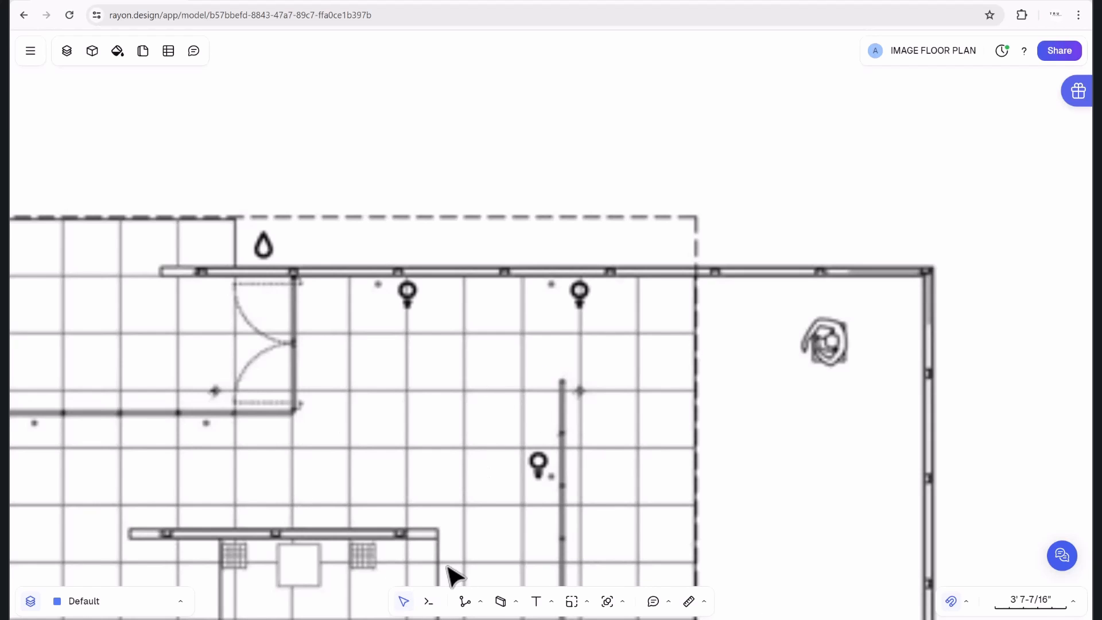
# Measure the wall's thickness at its free end beside the upper double door.
pyautogui.scroll(-1, 615, 517)
pyautogui.click(704, 602)
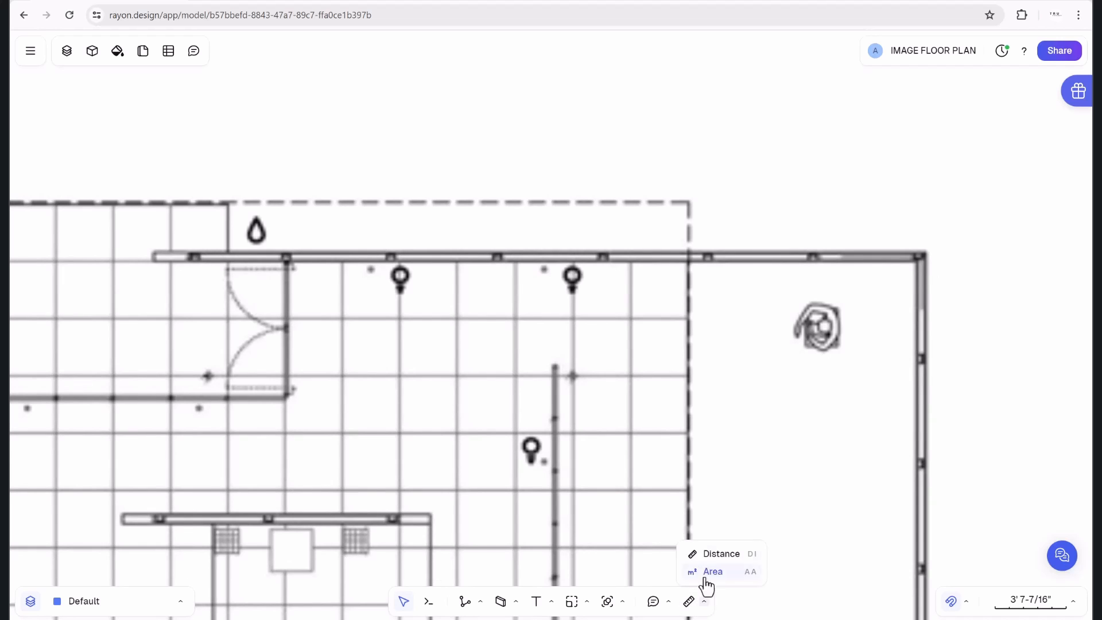
pyautogui.click(712, 554)
pyautogui.scroll(6, 157, 252)
pyautogui.click(297, 314)
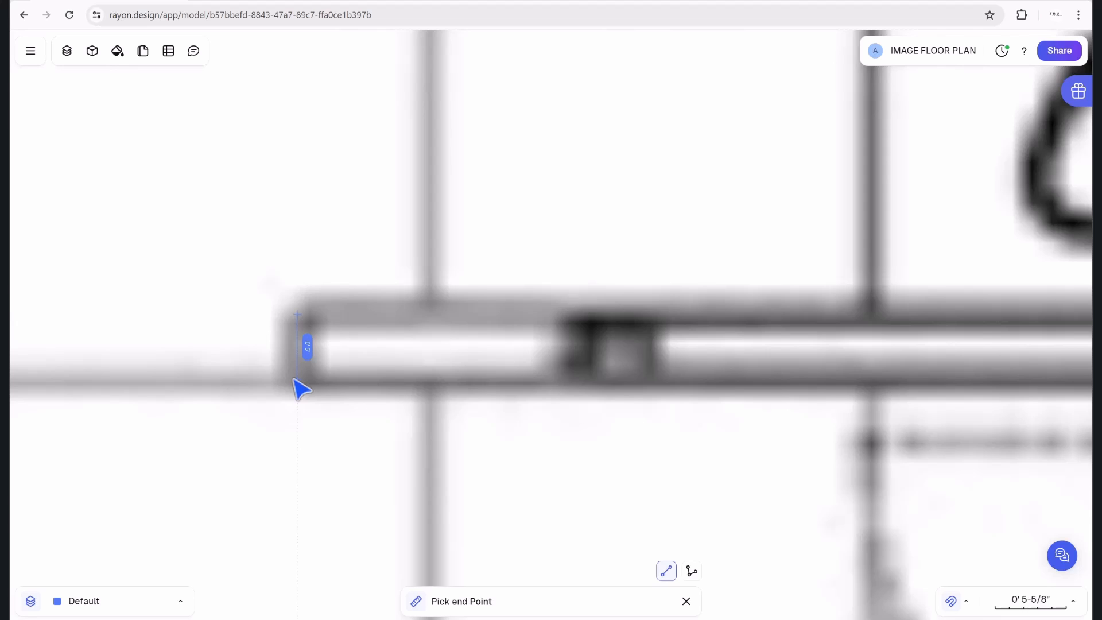
pyautogui.scroll(-5, 294, 380)
pyautogui.press('Escape')
# Draw a wall about 38' long over the traced upper exterior wall, from its free end near the double door to the building's far corner.
pyautogui.scroll(-4, 344, 382)
pyautogui.moveTo(381, 426); pyautogui.dragTo(392, 339, button='middle')
pyautogui.scroll(2, 356, 310)
pyautogui.scroll(-2, 794, 347)
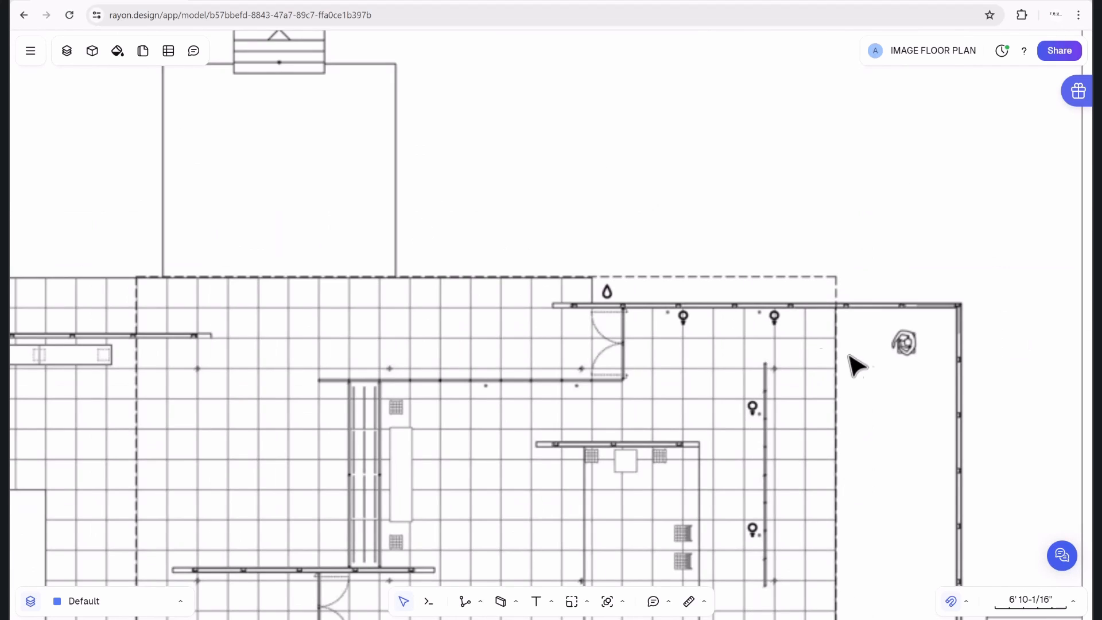
pyautogui.moveTo(859, 363); pyautogui.dragTo(714, 342, button='middle')
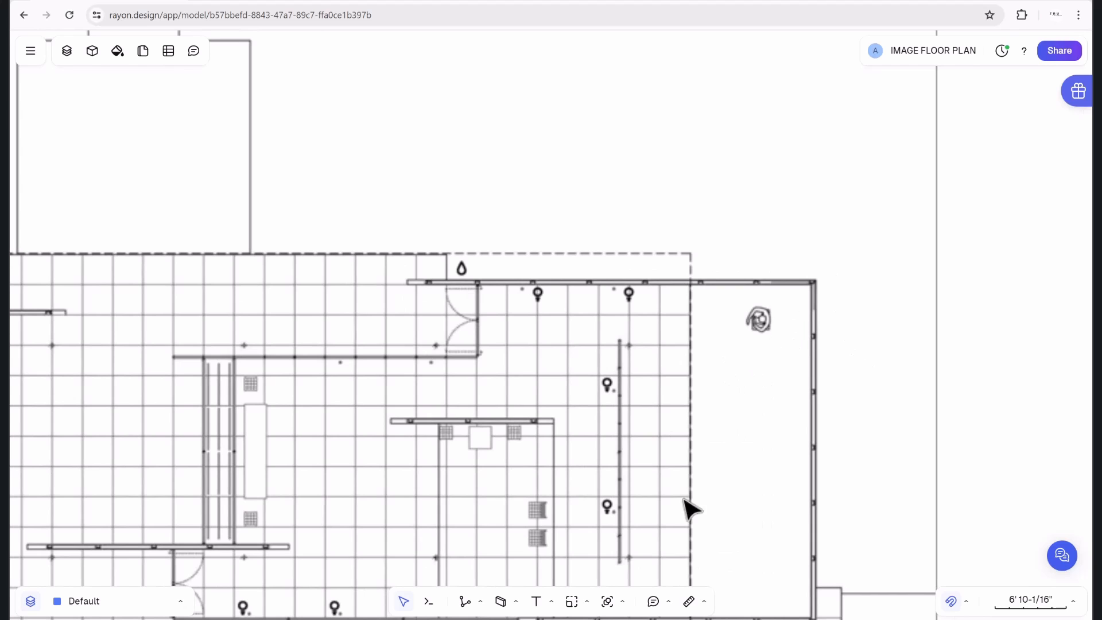
pyautogui.click(515, 603)
pyautogui.click(516, 517)
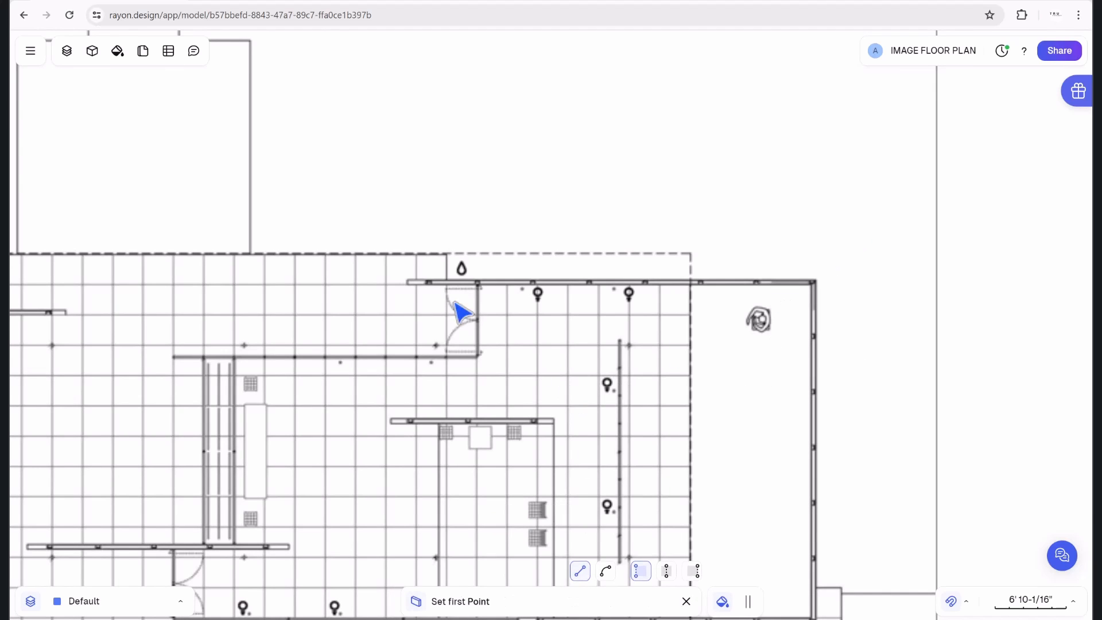
pyautogui.scroll(5, 420, 282)
pyautogui.click(394, 293)
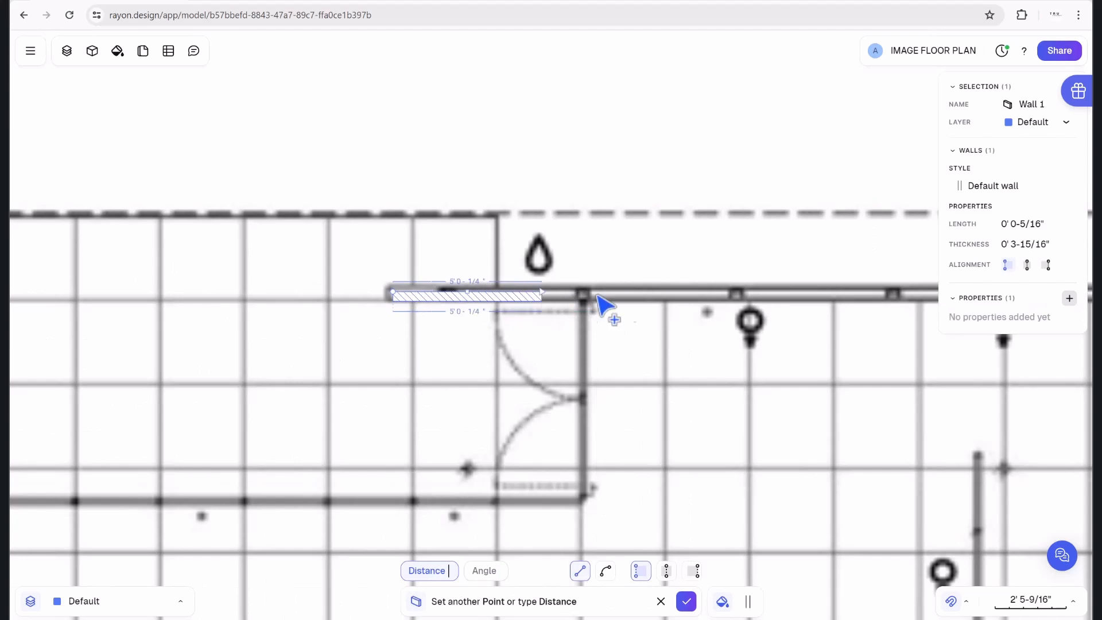
pyautogui.scroll(-5, 698, 308)
pyautogui.scroll(3, 253, 261)
pyautogui.scroll(4, 609, 270)
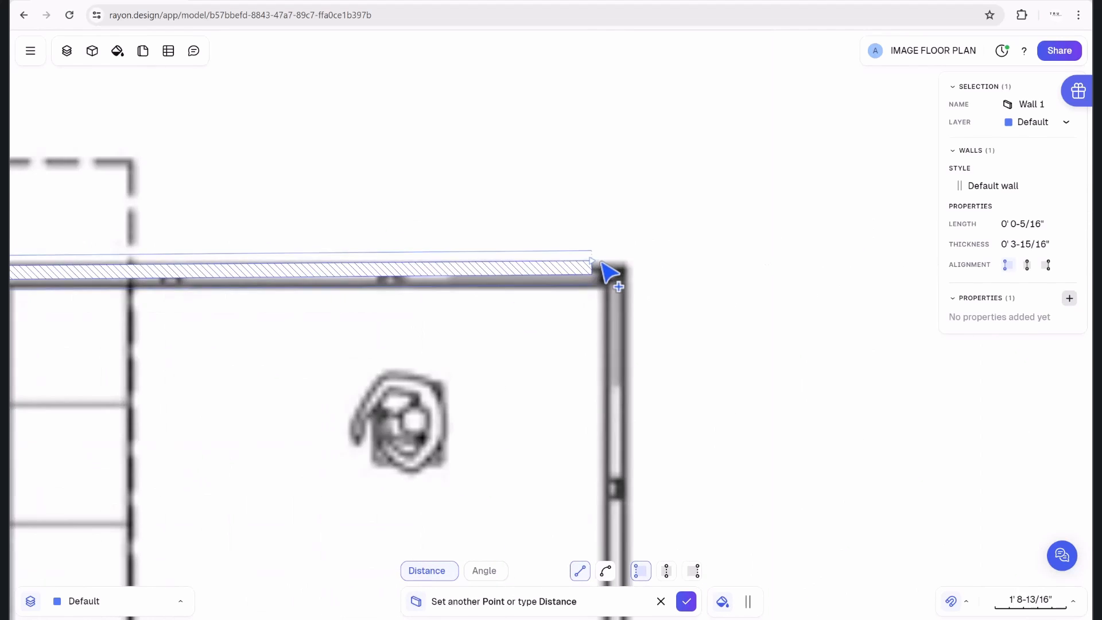
pyautogui.scroll(3, 604, 267)
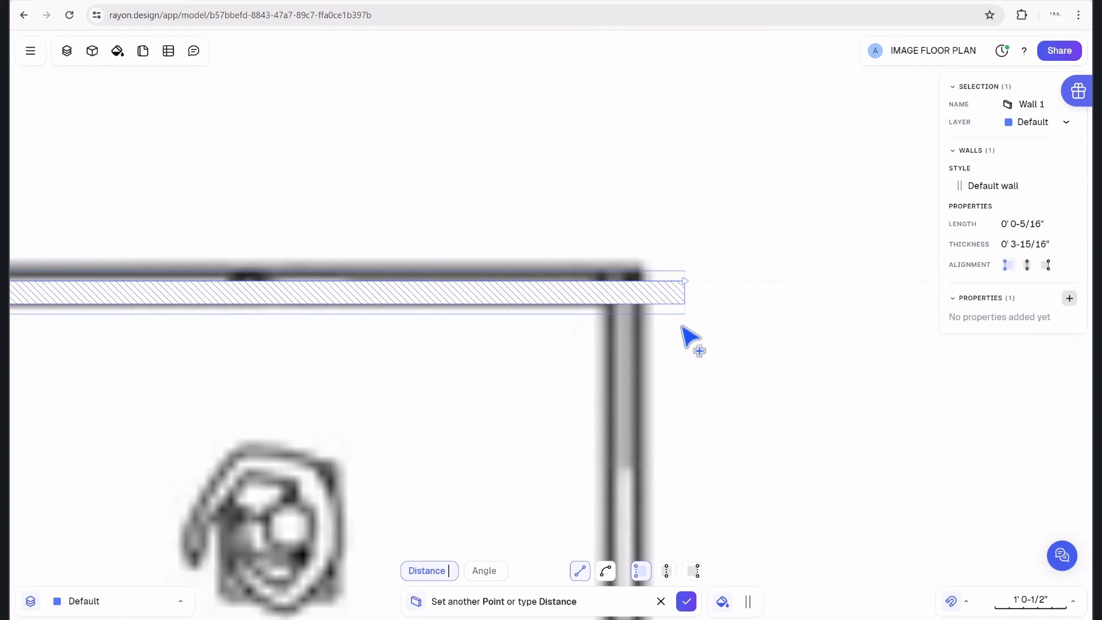
pyautogui.click(643, 281)
pyautogui.scroll(-2, 646, 310)
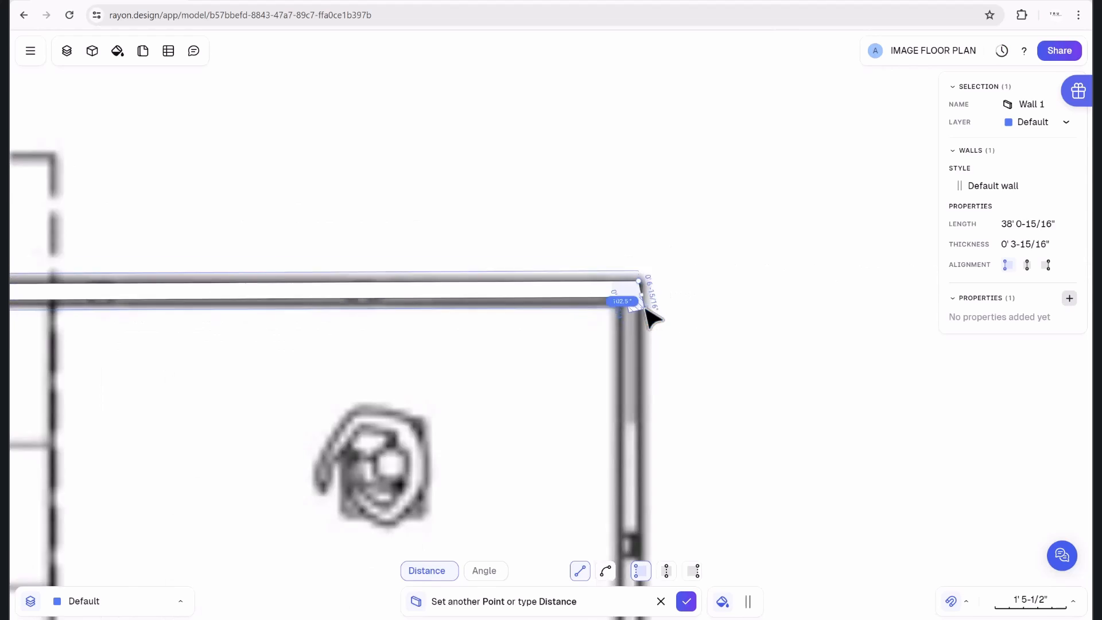
pyautogui.scroll(-3, 650, 318)
pyautogui.press('Escape')
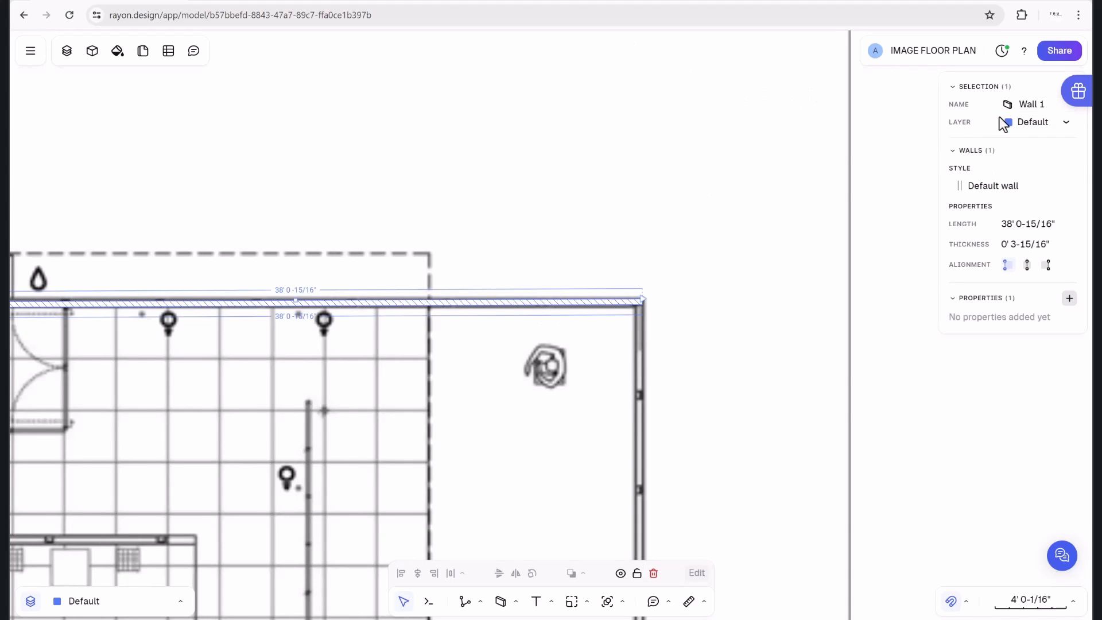
# Create a new wall style for the drawn wall and name it 5" WALL.
pyautogui.click(1014, 197)
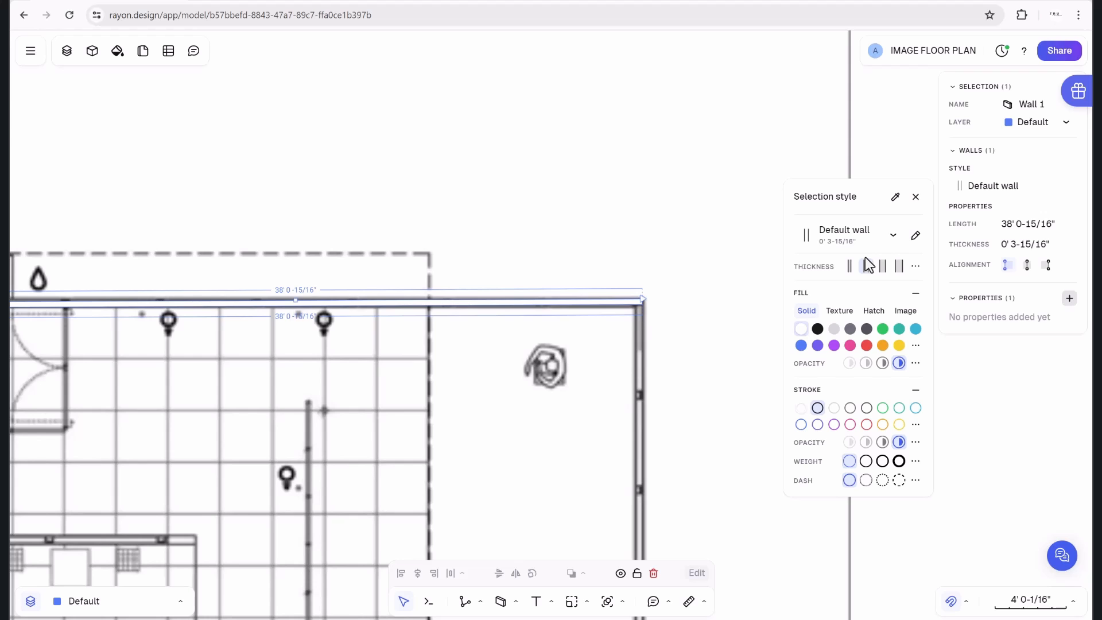
pyautogui.click(893, 239)
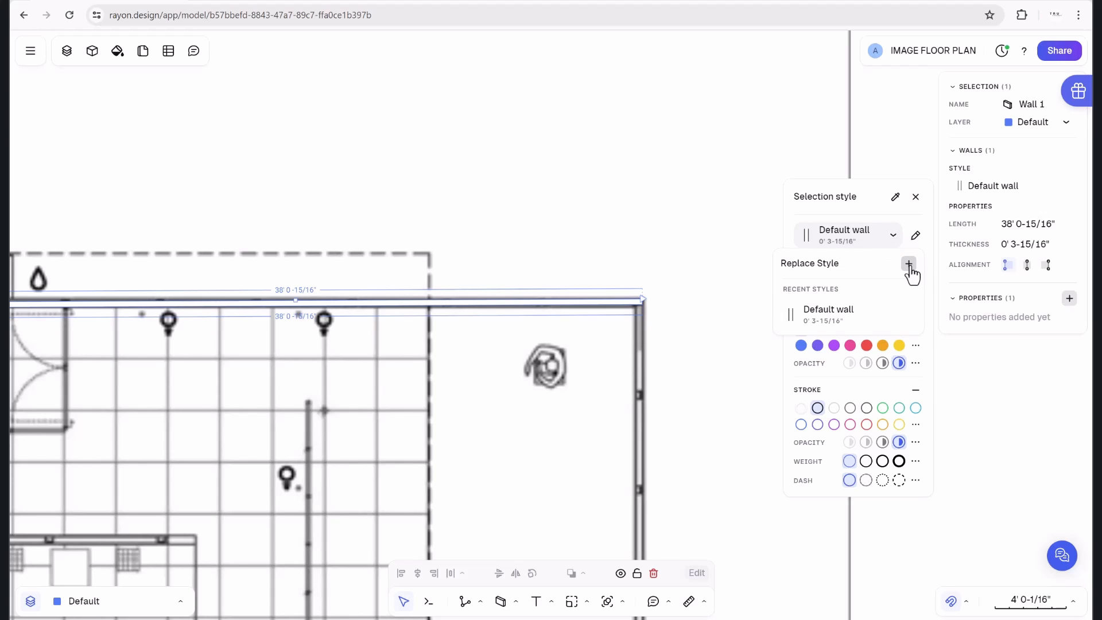
pyautogui.click(909, 265)
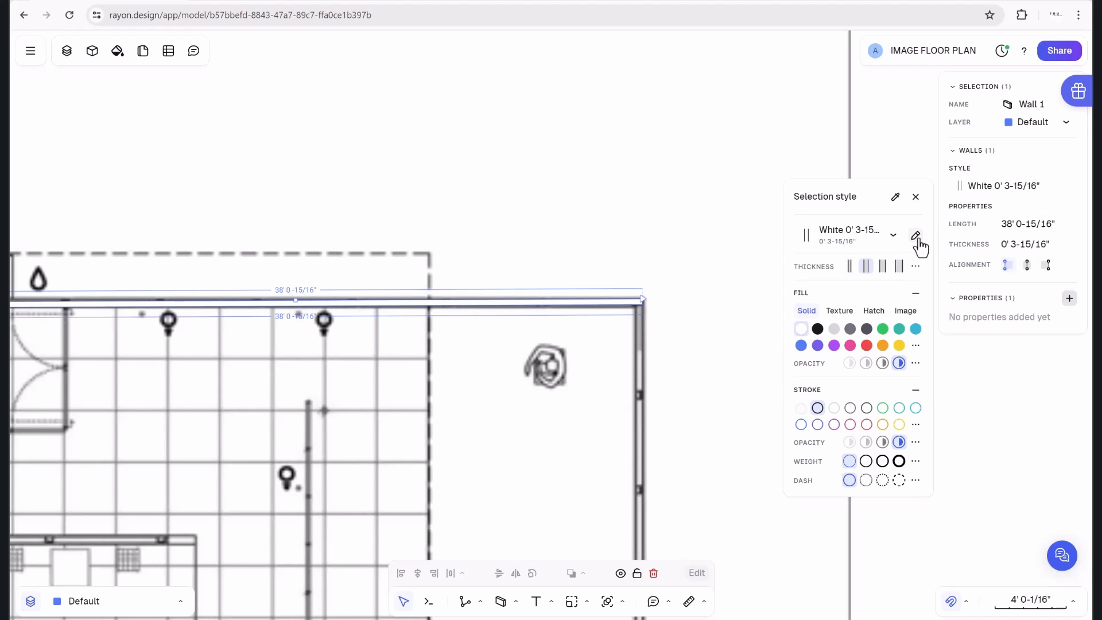
pyautogui.click(916, 236)
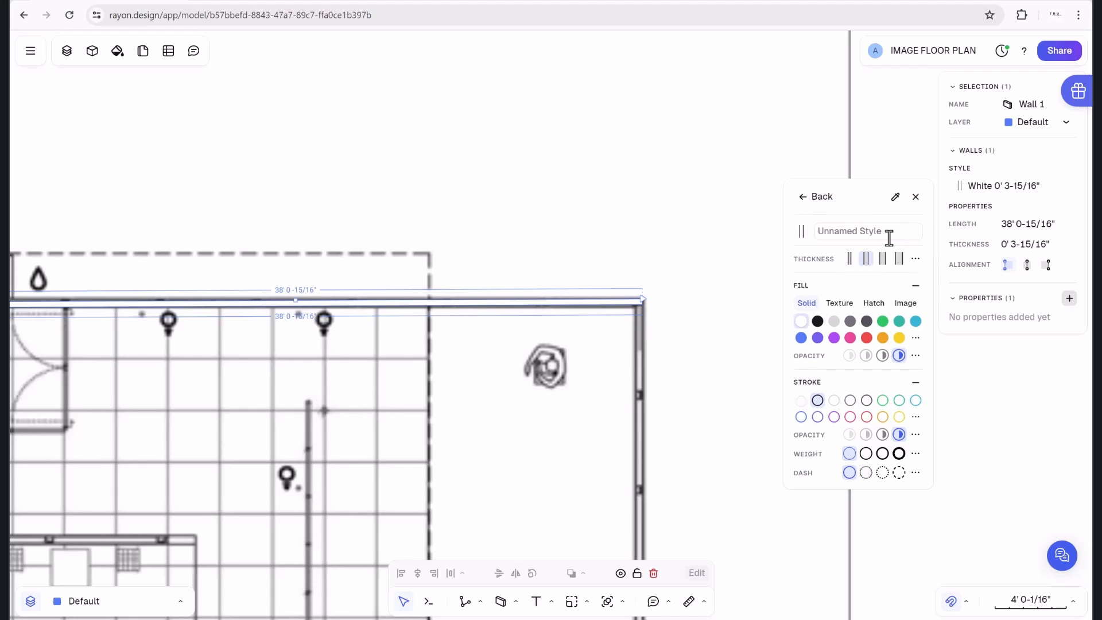
pyautogui.write('5" WALL')
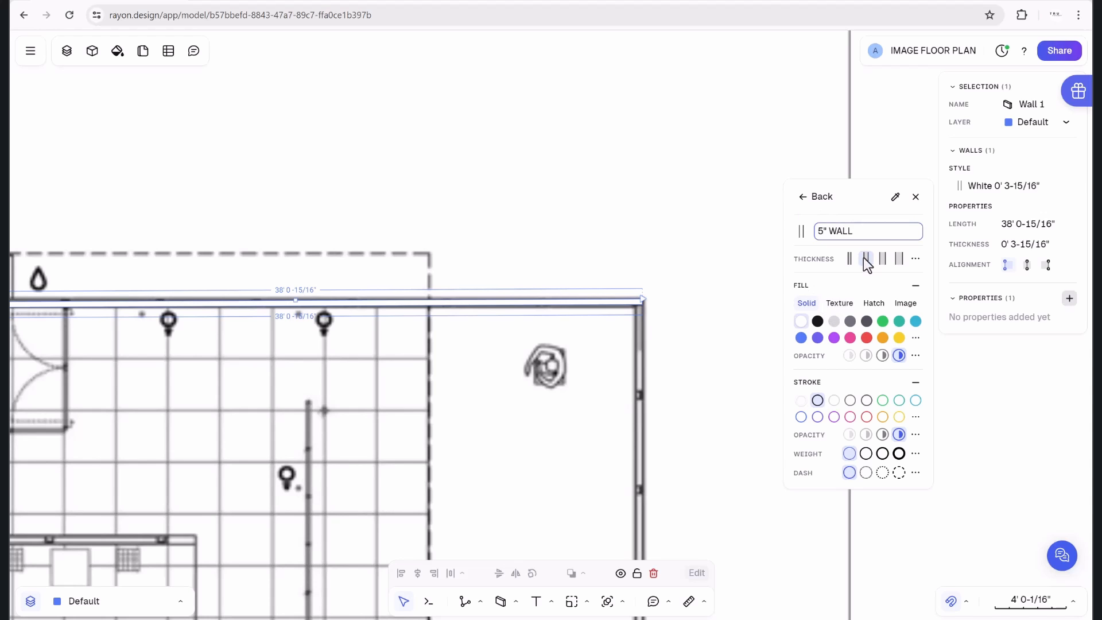
# Set the thickness of the 5" WALL style to 0' 6" and close the style settings.
pyautogui.click(914, 262)
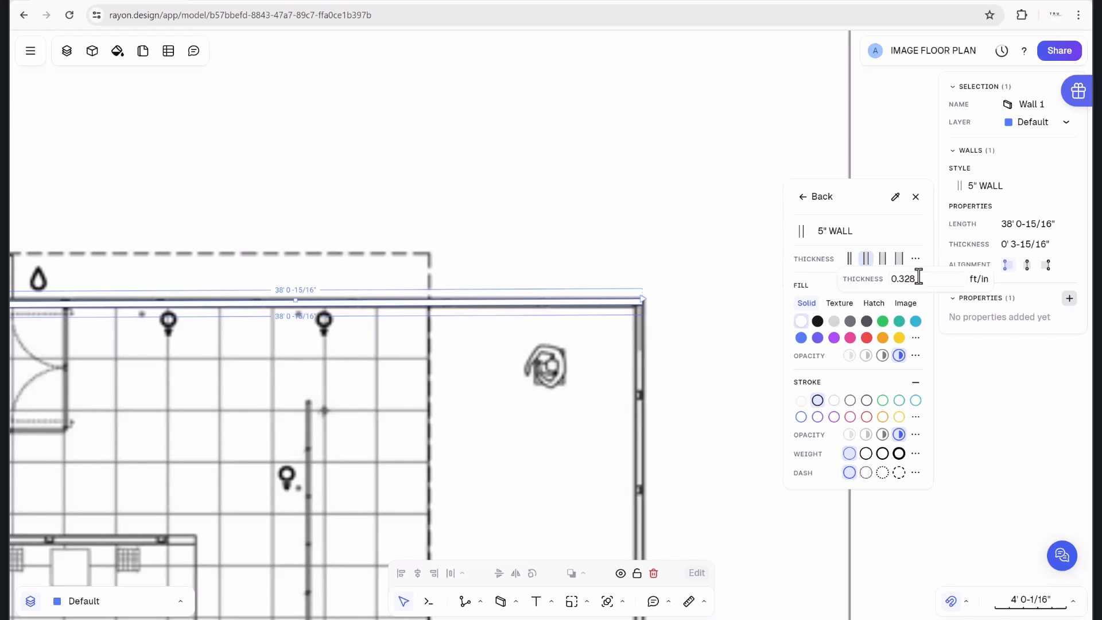
pyautogui.moveTo(915, 279); pyautogui.dragTo(870, 279)
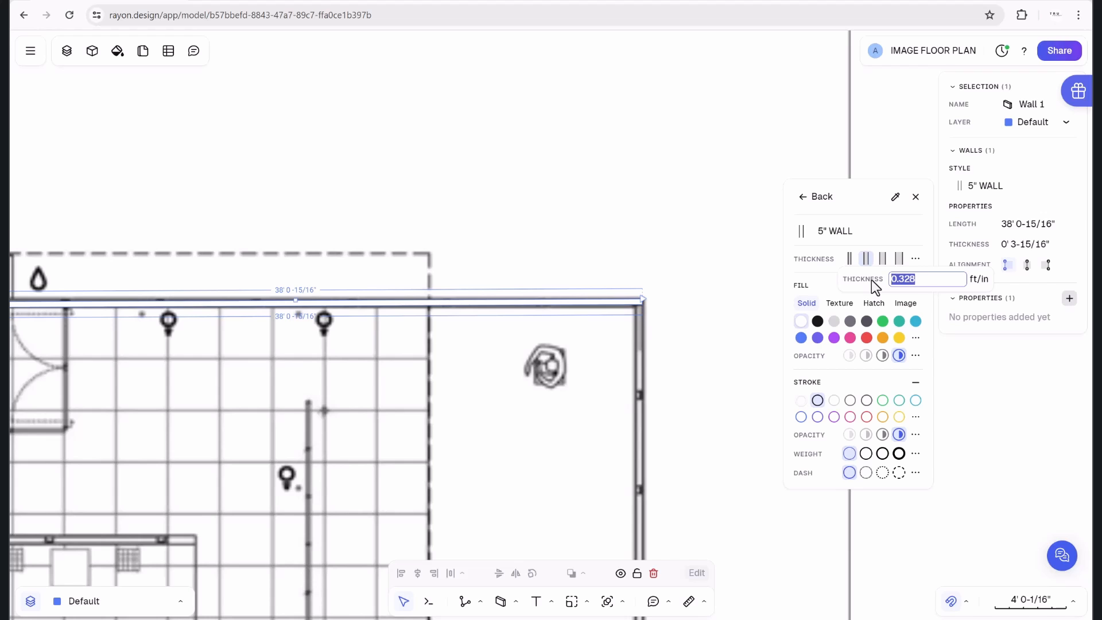
pyautogui.press('BackSpace')
pyautogui.write('.6')
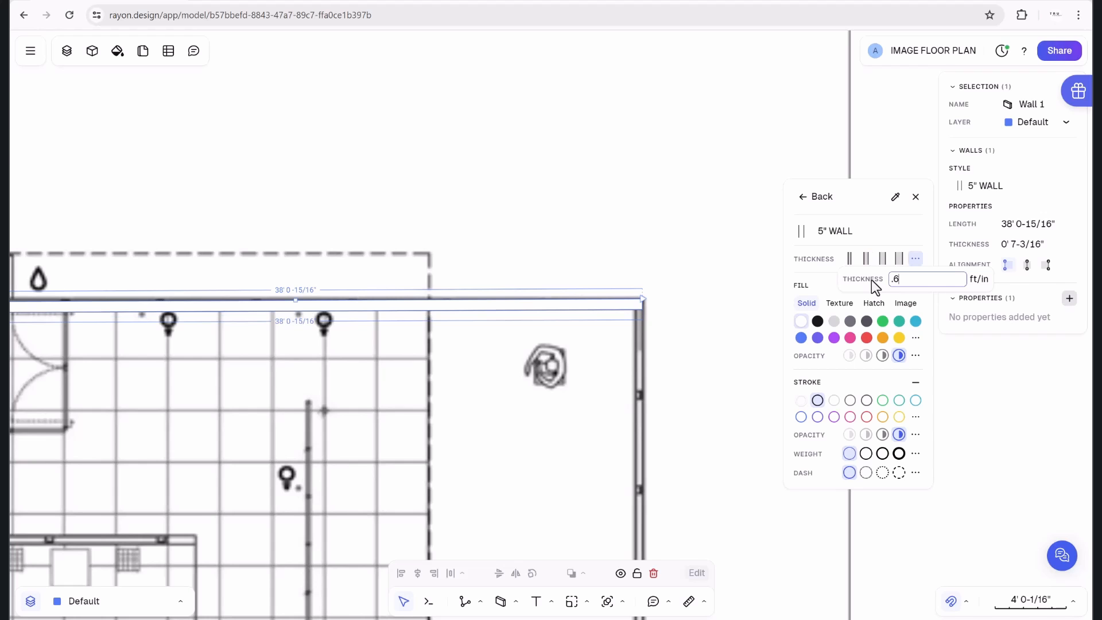
pyautogui.press('Return')
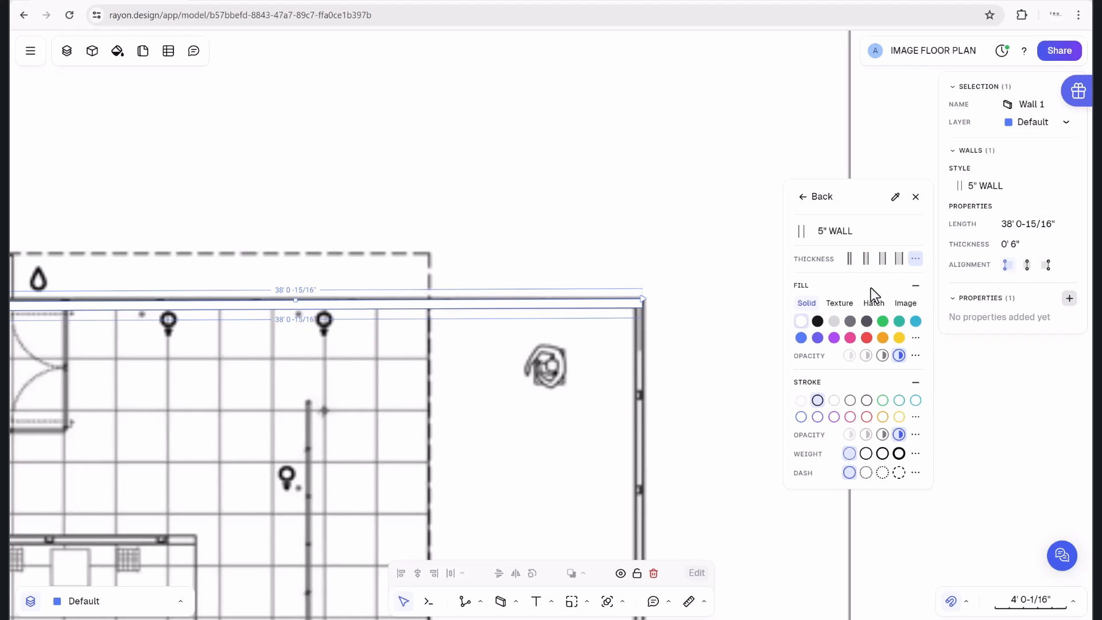
pyautogui.click(915, 258)
pyautogui.click(1073, 601)
pyautogui.moveTo(1014, 444)
pyautogui.click(894, 529)
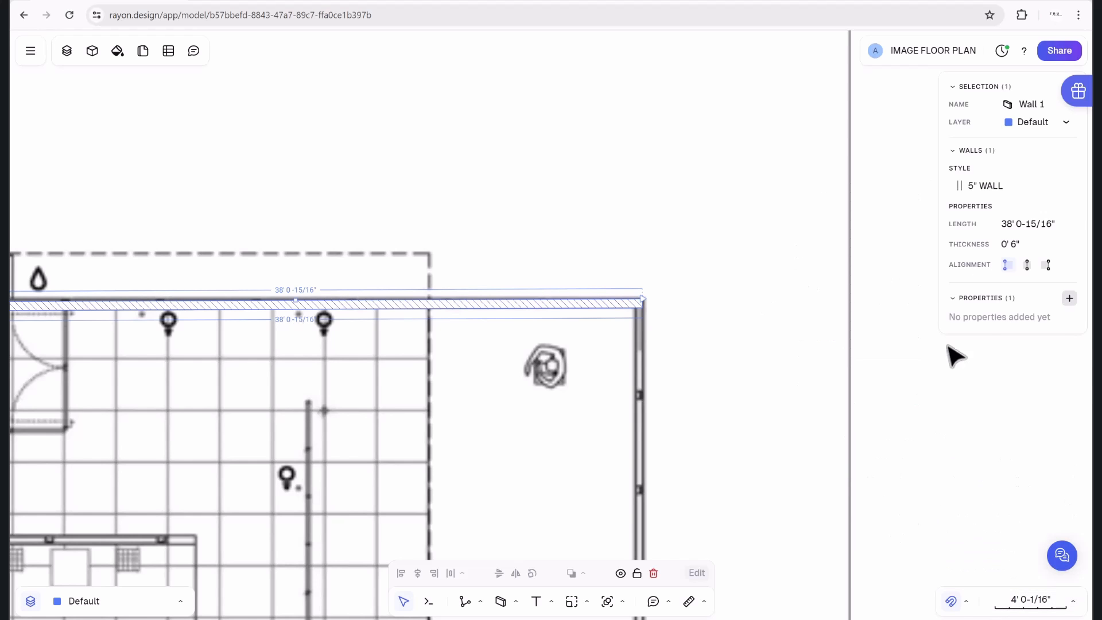
# Rename the drawn wall's style to 6" WALL.
pyautogui.click(998, 188)
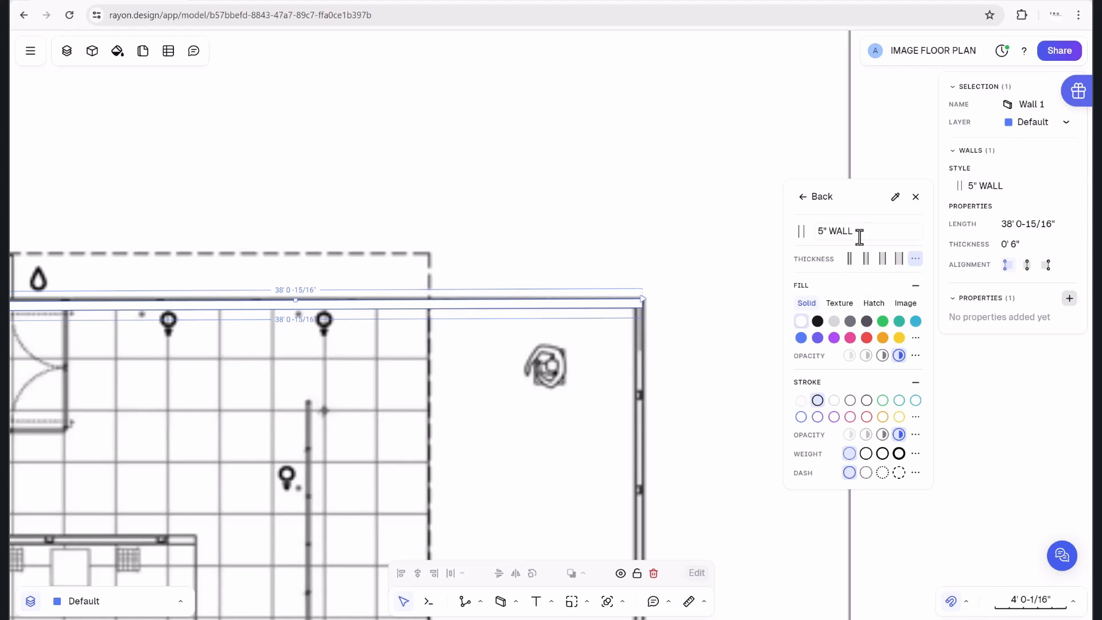
pyautogui.moveTo(822, 231); pyautogui.dragTo(791, 232)
pyautogui.click(821, 232)
pyautogui.write('6')
pyautogui.click(824, 205)
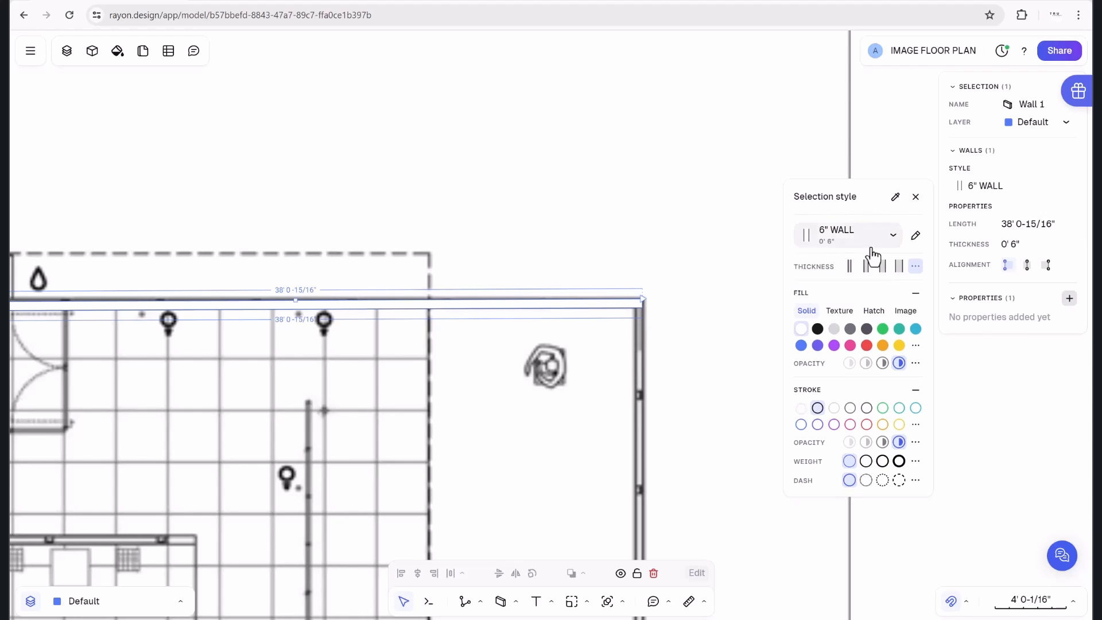
# Try thicknesses of .30 and .70 ft on the 6" WALL style and return it to .5.
pyautogui.click(916, 267)
pyautogui.moveTo(906, 287); pyautogui.dragTo(876, 287)
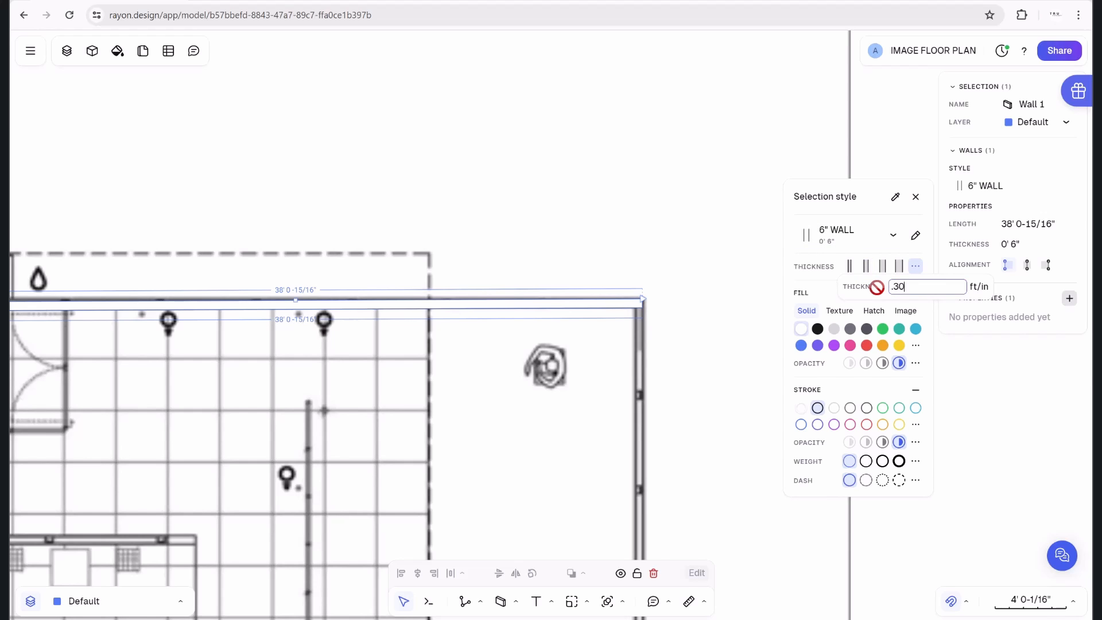
pyautogui.press('Return')
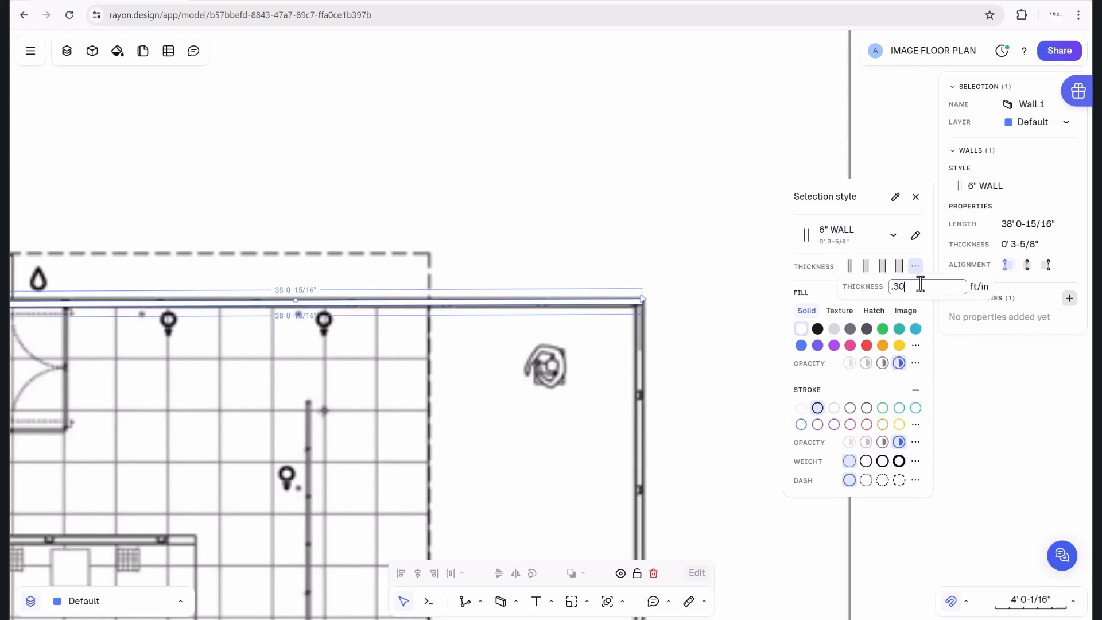
pyautogui.write('.70')
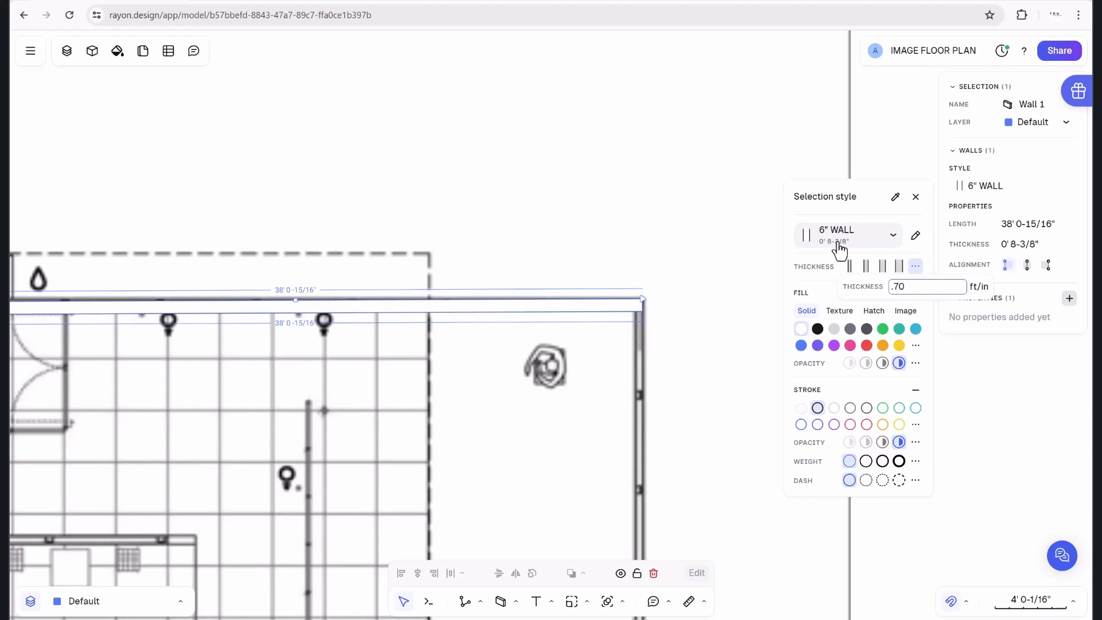
pyautogui.write('.5')
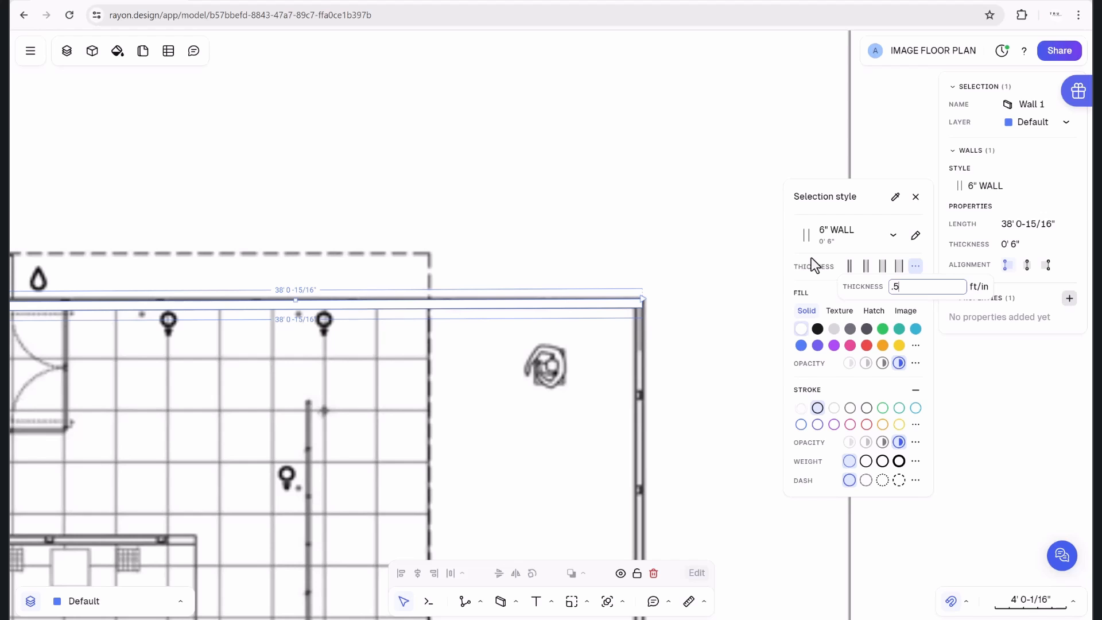
pyautogui.press('Return')
# Give the 6" WALL style a solid light gray fill and close the style settings.
pyautogui.scroll(-3, 728, 292)
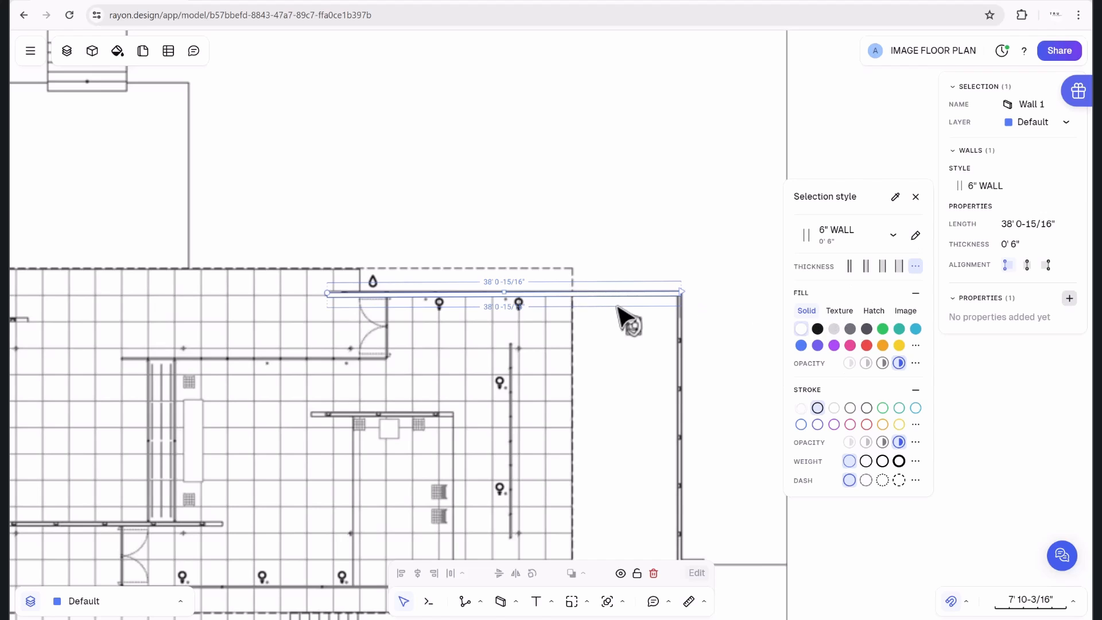
pyautogui.scroll(3, 629, 322)
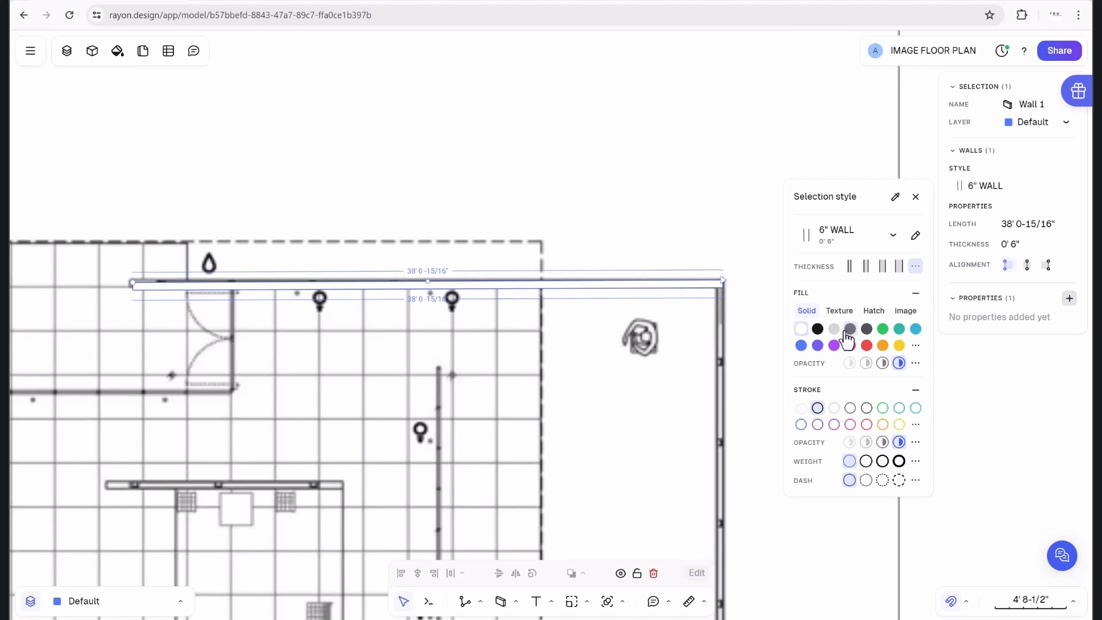
pyautogui.click(818, 345)
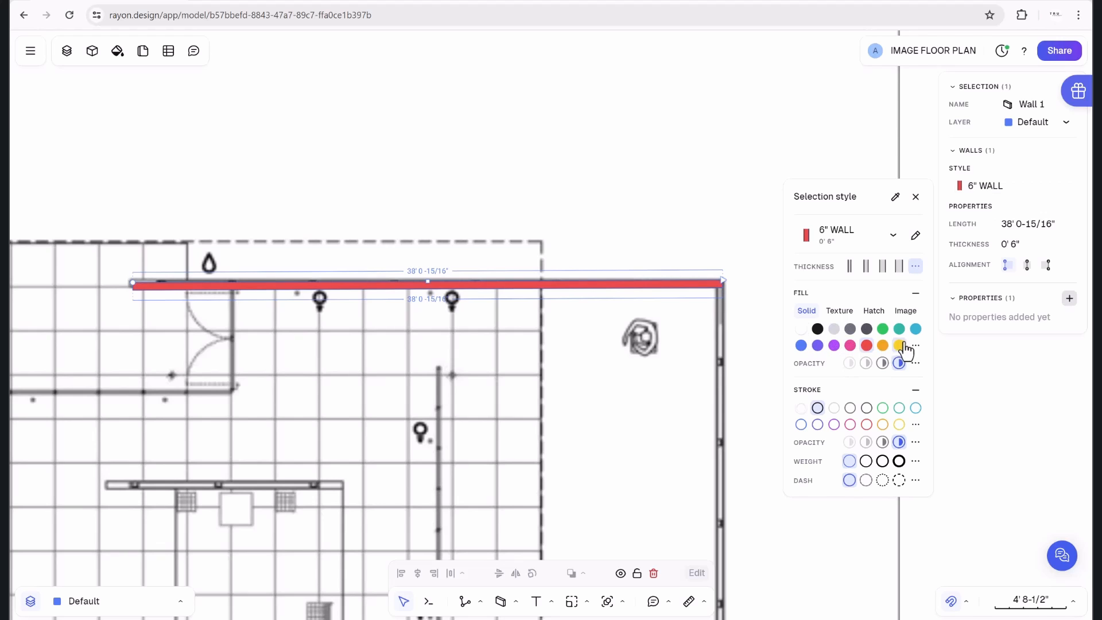
pyautogui.click(850, 329)
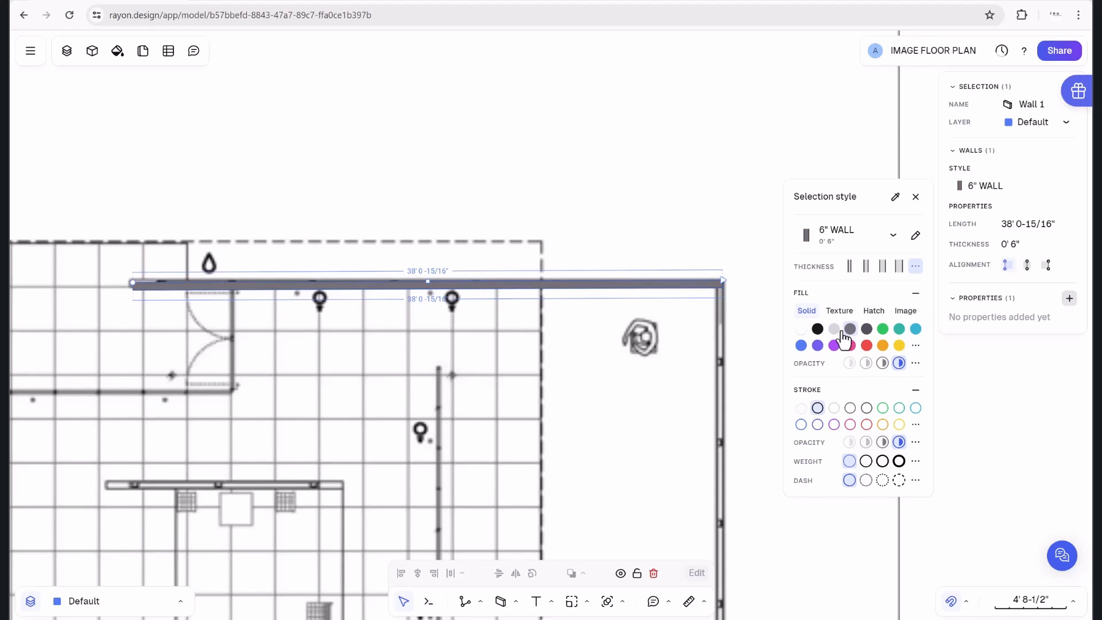
pyautogui.click(898, 362)
pyautogui.click(838, 332)
pyautogui.click(706, 198)
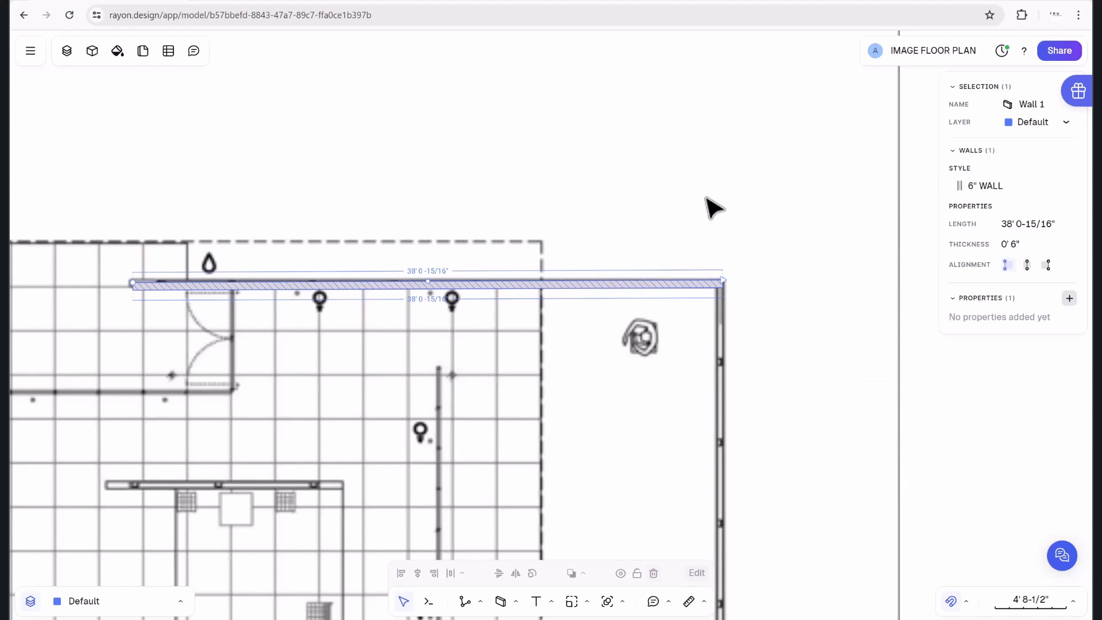
# Nudge the drawn wall slightly upward to line it up with the traced upper exterior wall, and deselect it.
pyautogui.click(707, 198)
pyautogui.keyDown('ctrl'); pyautogui.scroll(5, 712, 255); pyautogui.keyUp('ctrl')
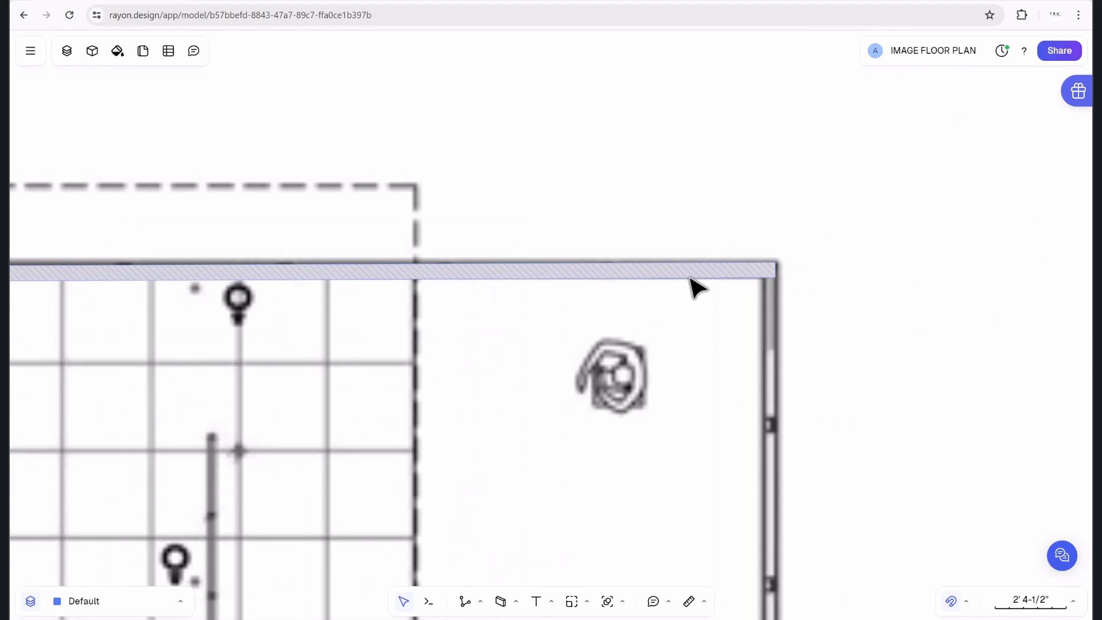
pyautogui.click(691, 278)
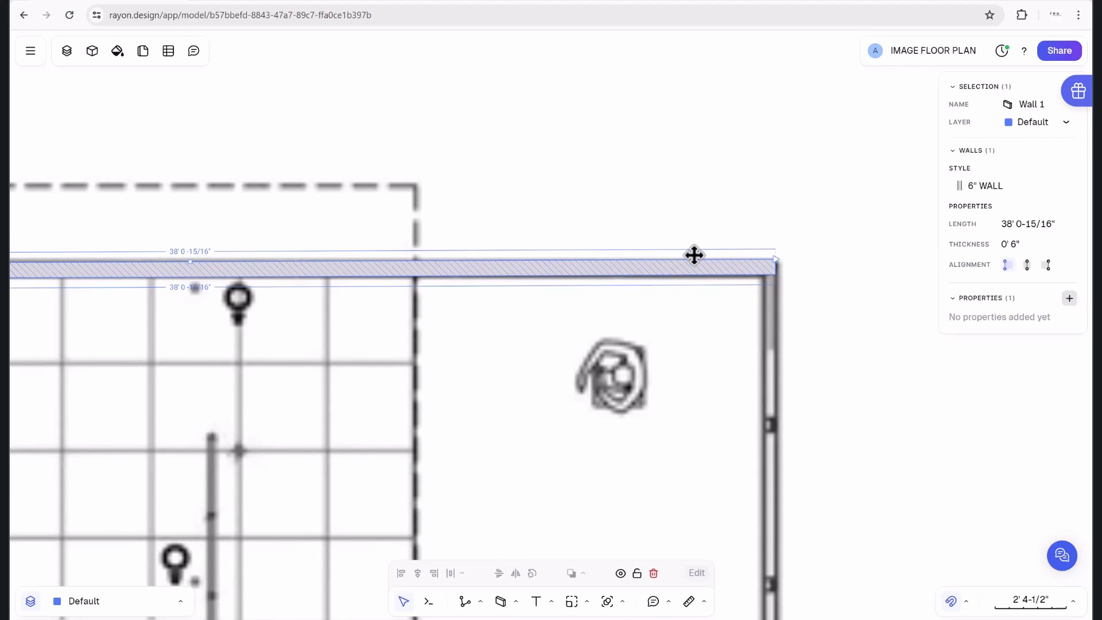
pyautogui.click(729, 222)
# Draw a wall about 31' 8" long over the far-right exterior wall, from the upper wall's corner down to the lower corner.
pyautogui.keyDown('ctrl'); pyautogui.scroll(-5, 718, 233); pyautogui.keyUp('ctrl')
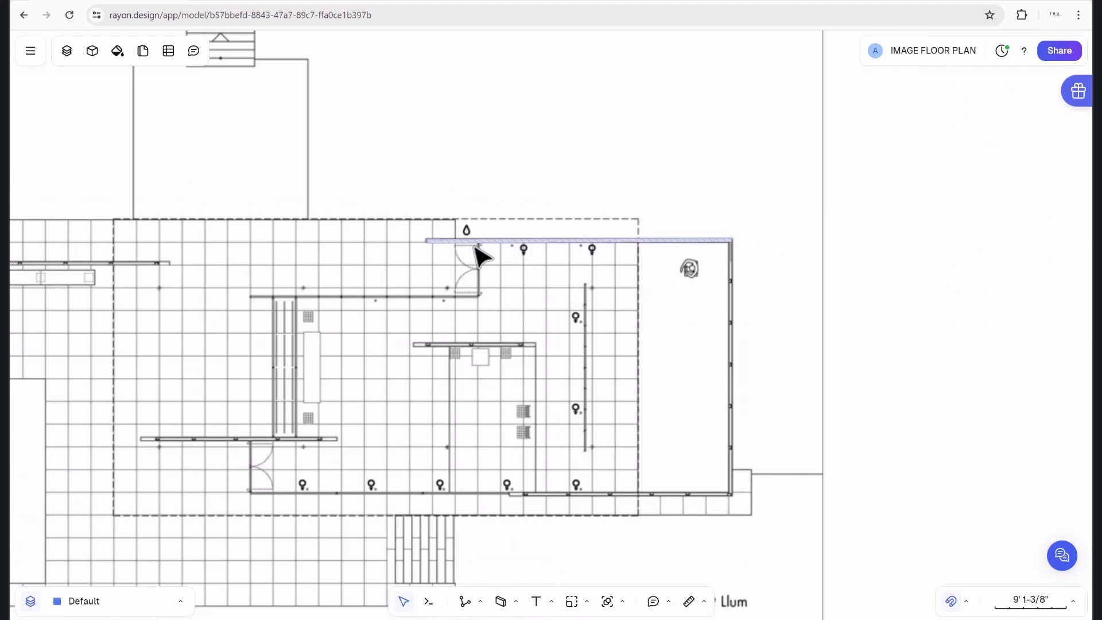
pyautogui.keyDown('ctrl'); pyautogui.scroll(6, 485, 250); pyautogui.keyUp('ctrl')
pyautogui.click(318, 233)
pyautogui.click(531, 186)
pyautogui.scroll(-4, 530, 187)
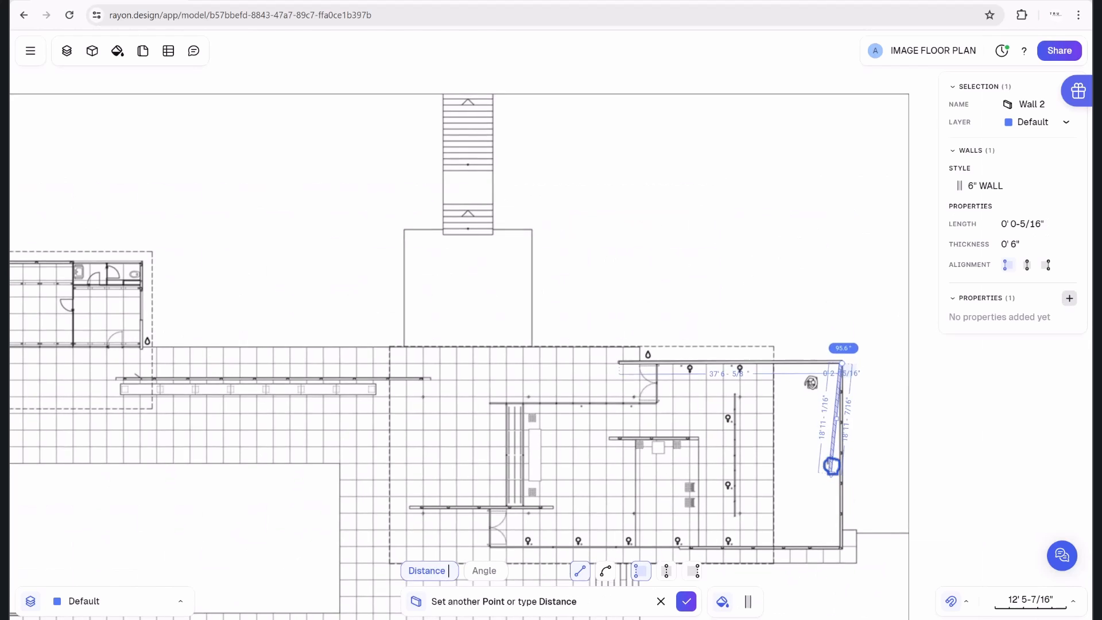
pyautogui.moveTo(832, 465); pyautogui.dragTo(825, 325, button='middle')
pyautogui.keyDown('ctrl'); pyautogui.scroll(6, 870, 405); pyautogui.keyUp('ctrl')
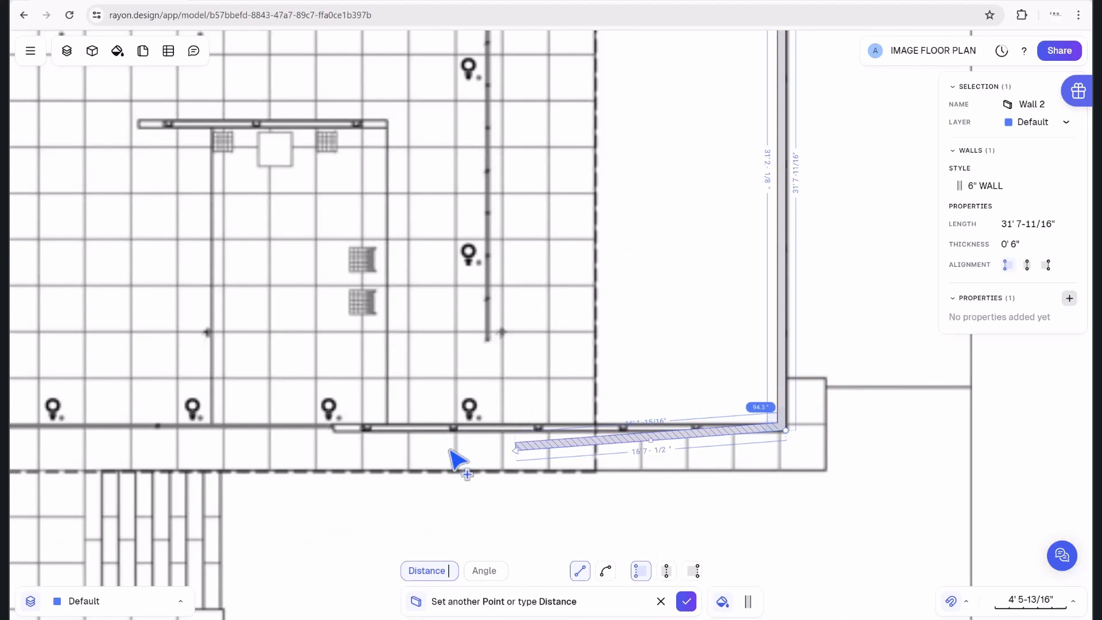
# Continue the wall about 27' 11" and 32' 5" along the lower exterior side, and turn it up across the lower double door.
pyautogui.click(333, 428)
pyautogui.moveTo(333, 428); pyautogui.dragTo(628, 445, button='middle')
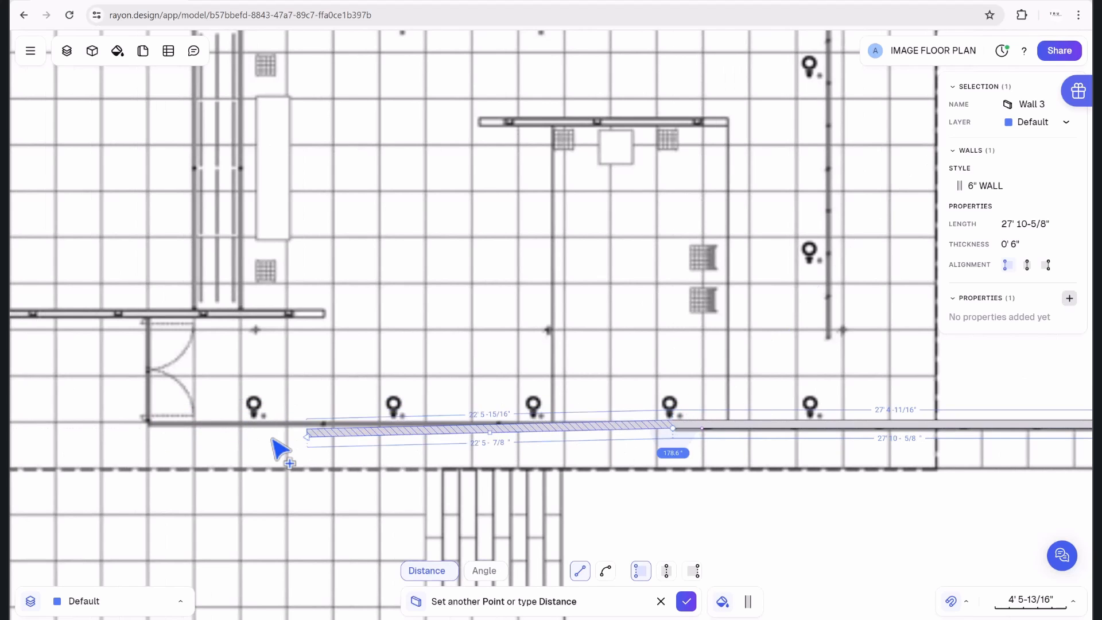
pyautogui.click(144, 426)
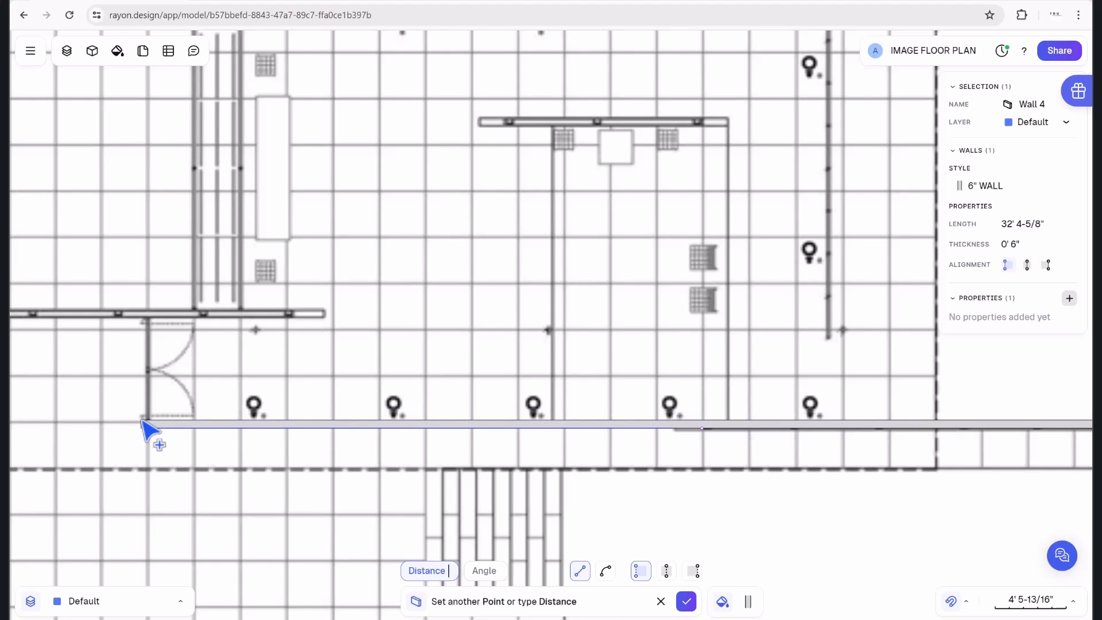
pyautogui.click(147, 313)
pyautogui.press('Return')
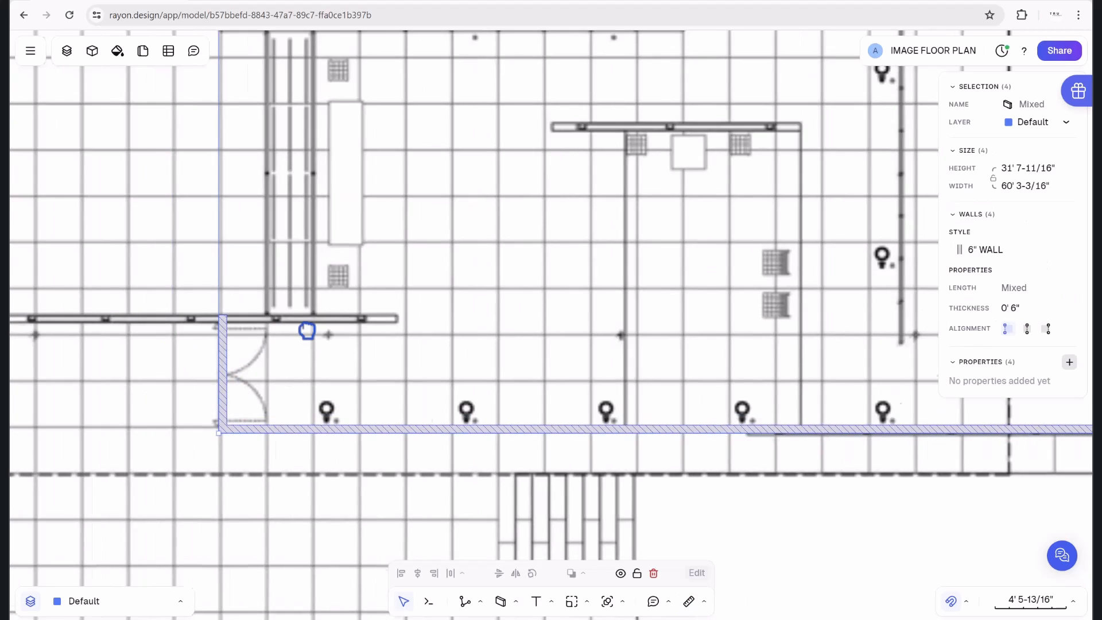
# Draw a wall over the full length of the horizontal wall directly above the lower double door.
pyautogui.press('w')
pyautogui.click(293, 328)
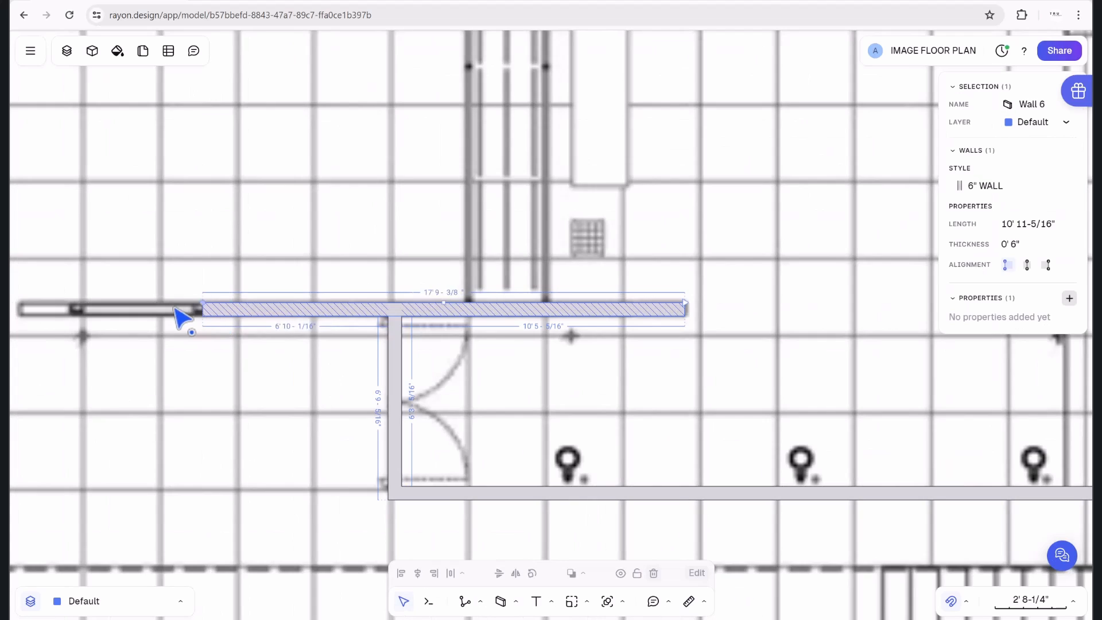
pyautogui.moveTo(175, 305); pyautogui.dragTo(20, 303)
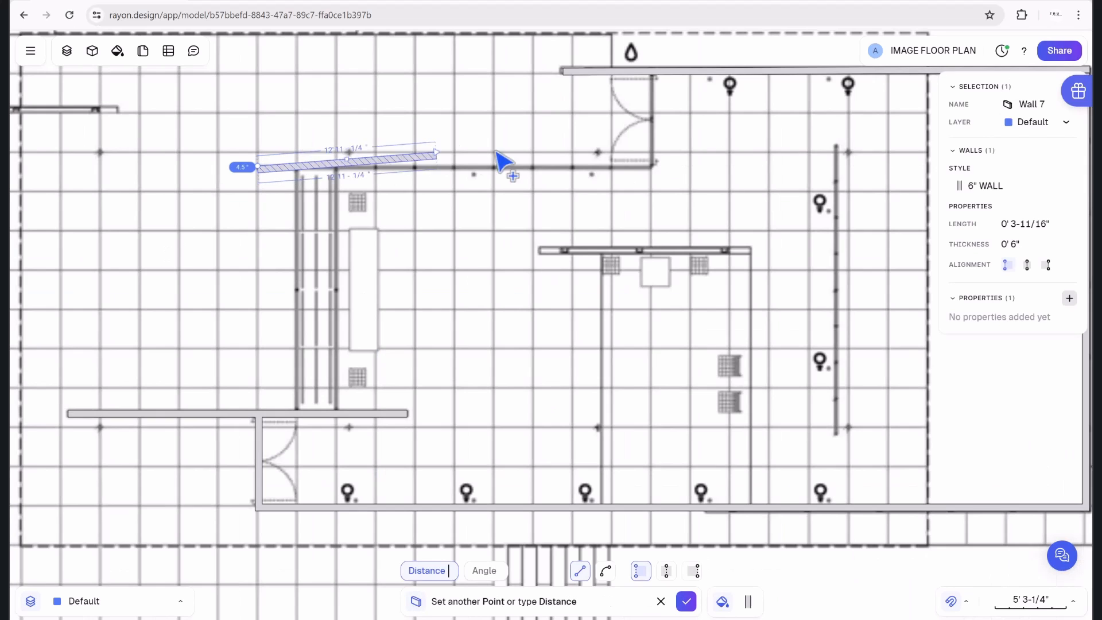
# Draw a wall about 28' 7" long above the stair-like strips and continue it about 7' 1" up across the upper double door.
pyautogui.click(654, 168)
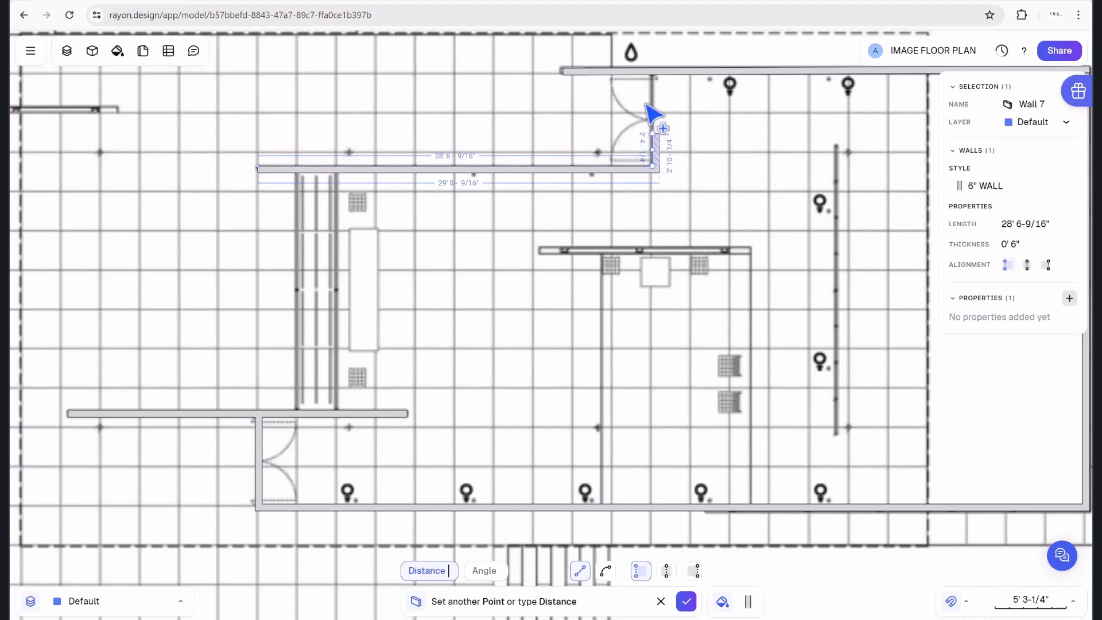
pyautogui.click(651, 75)
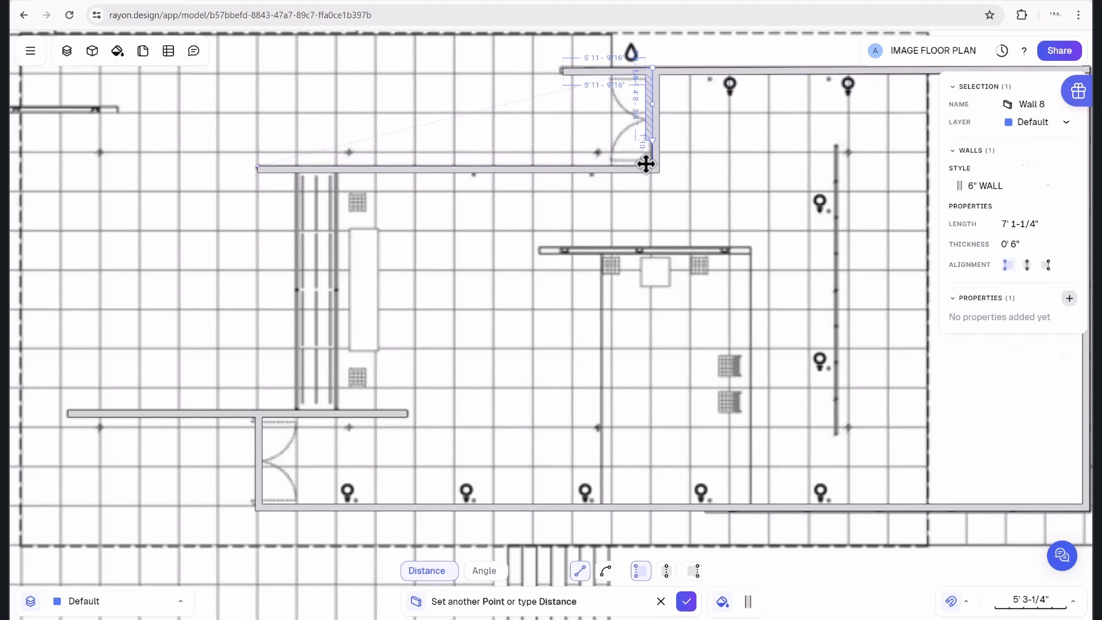
pyautogui.press('Return')
# Draw a wall about 15' long over the freestanding horizontal wall in the middle of the pavilion.
pyautogui.moveTo(544, 217); pyautogui.dragTo(420, 207, button='middle')
pyautogui.press('w')
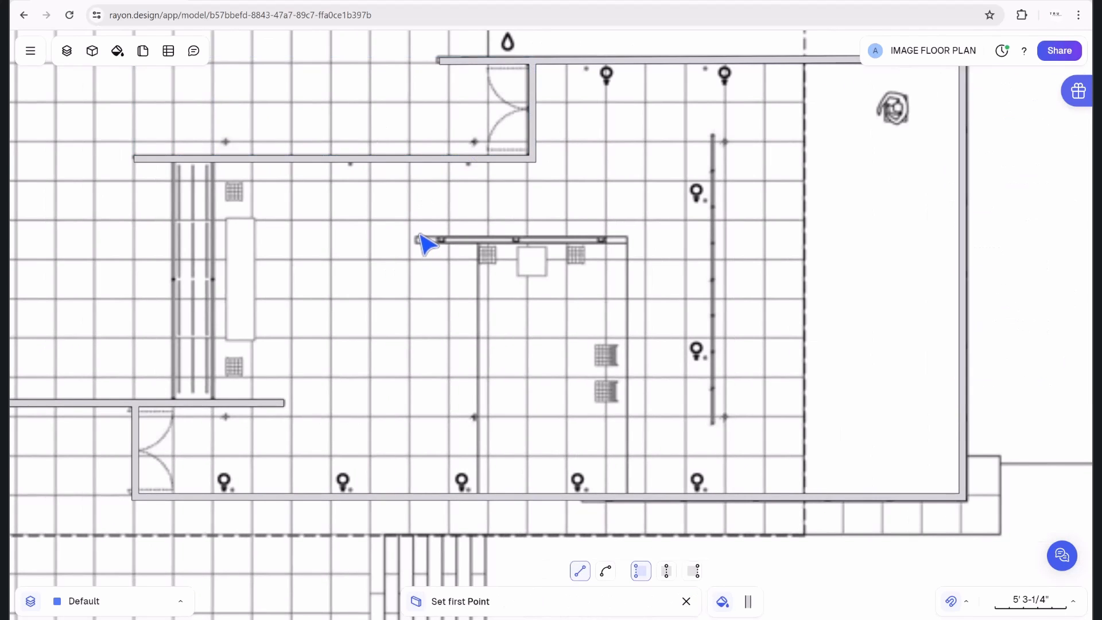
pyautogui.click(419, 237)
pyautogui.click(628, 238)
pyautogui.write('W')
pyautogui.press('Escape')
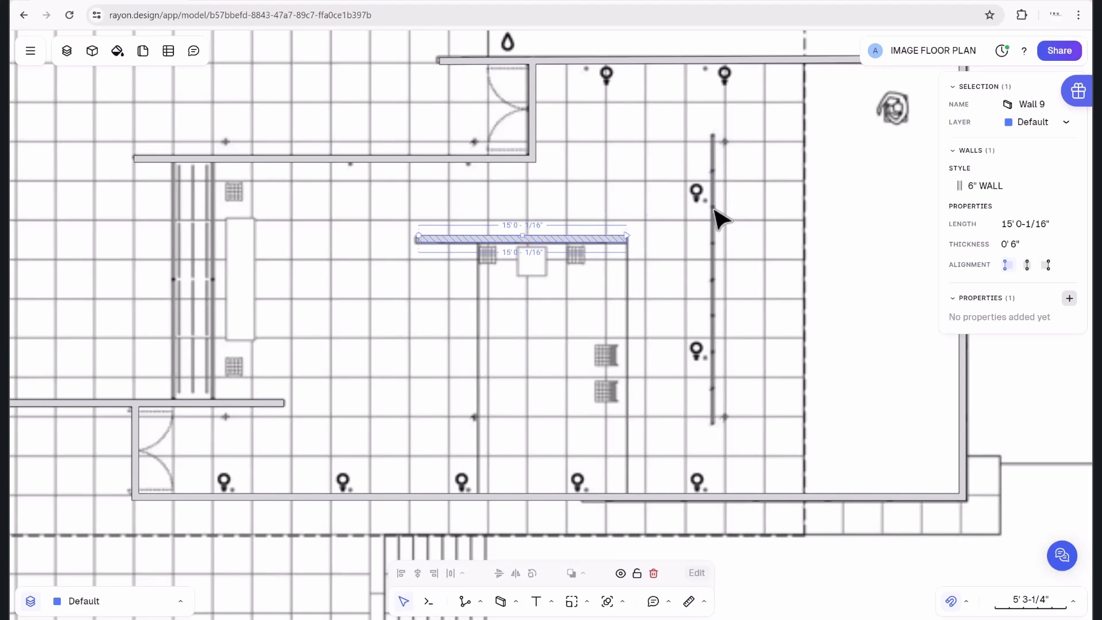
# Draw a wall over the full length of the freestanding vertical wall near the pavilion's right side.
pyautogui.press('w')
pyautogui.click(713, 136)
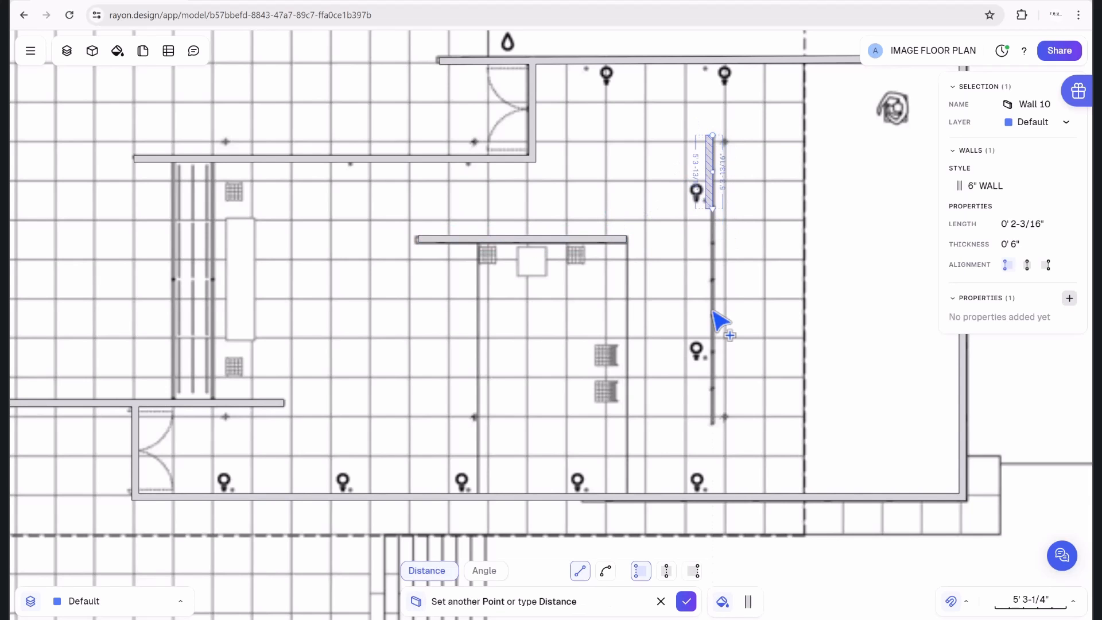
pyautogui.click(721, 441)
pyautogui.press('Escape')
pyautogui.click(574, 441)
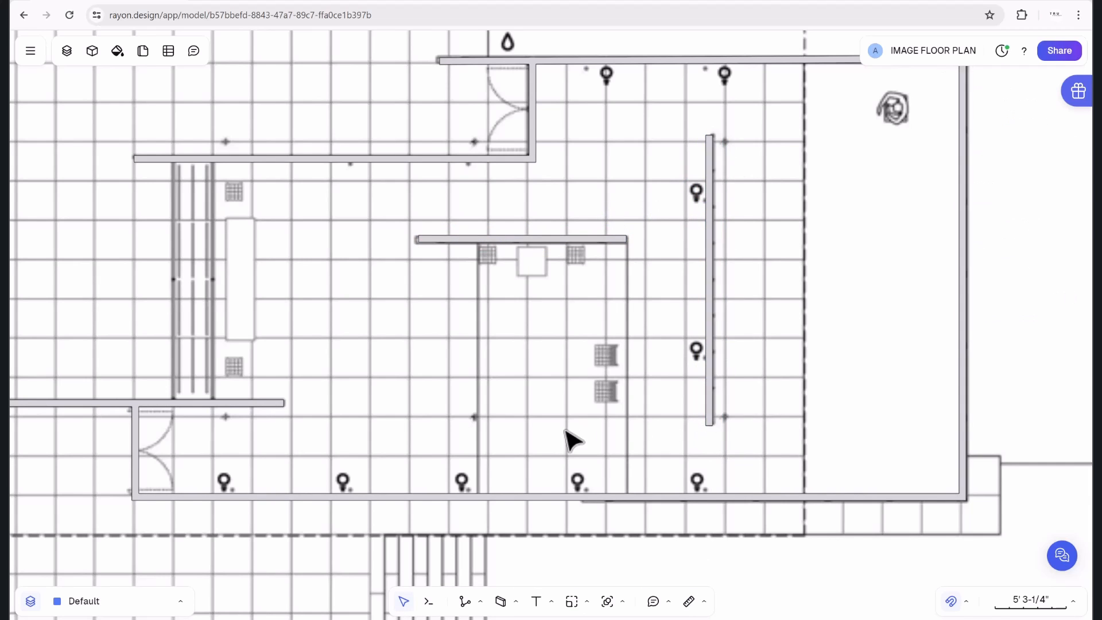
# Draw a wall about 53' 2" long over the long freestanding wall running above the bench between the two buildings.
pyautogui.moveTo(519, 436); pyautogui.dragTo(557, 409, button='middle')
pyautogui.press('w')
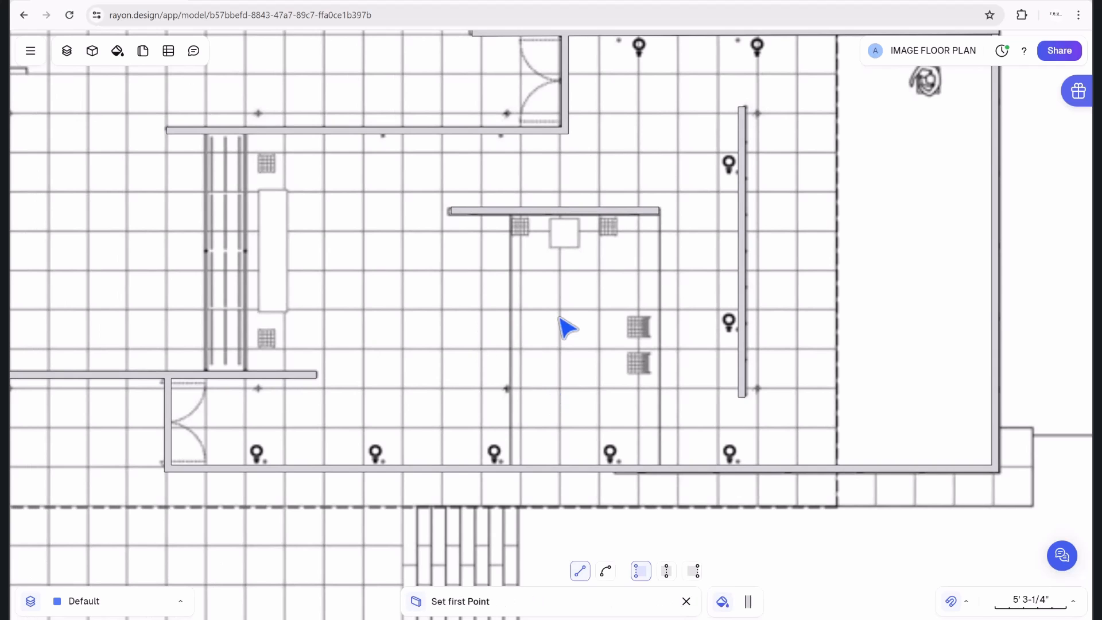
pyautogui.moveTo(344, 310); pyautogui.dragTo(648, 353, button='middle')
pyautogui.scroll(-4, 637, 349)
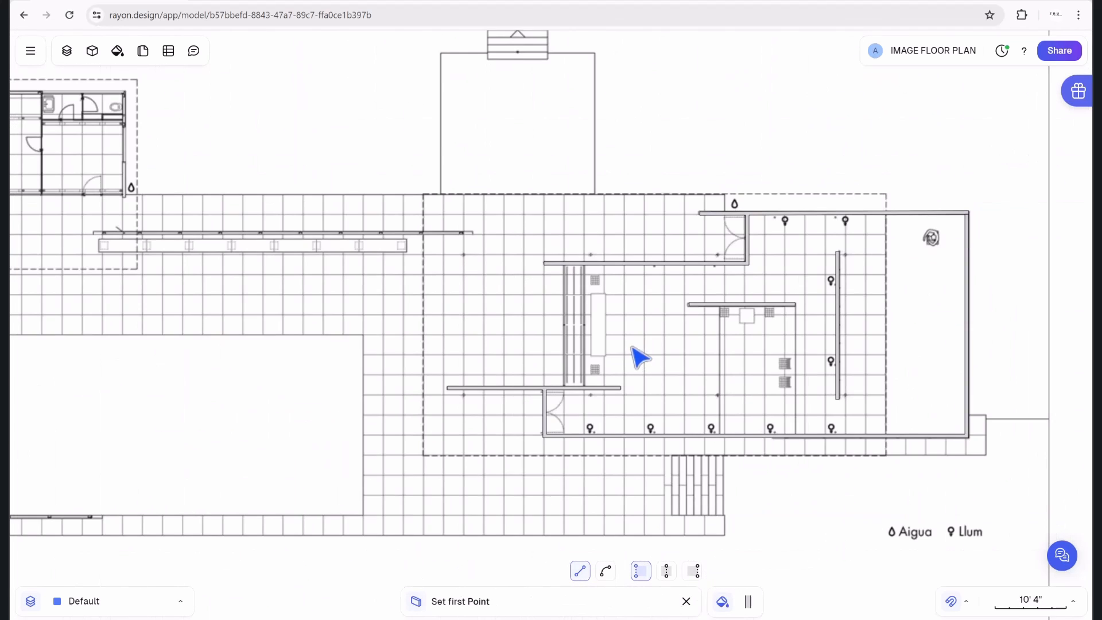
pyautogui.moveTo(402, 280); pyautogui.dragTo(503, 314, button='middle')
pyautogui.scroll(6, 213, 264)
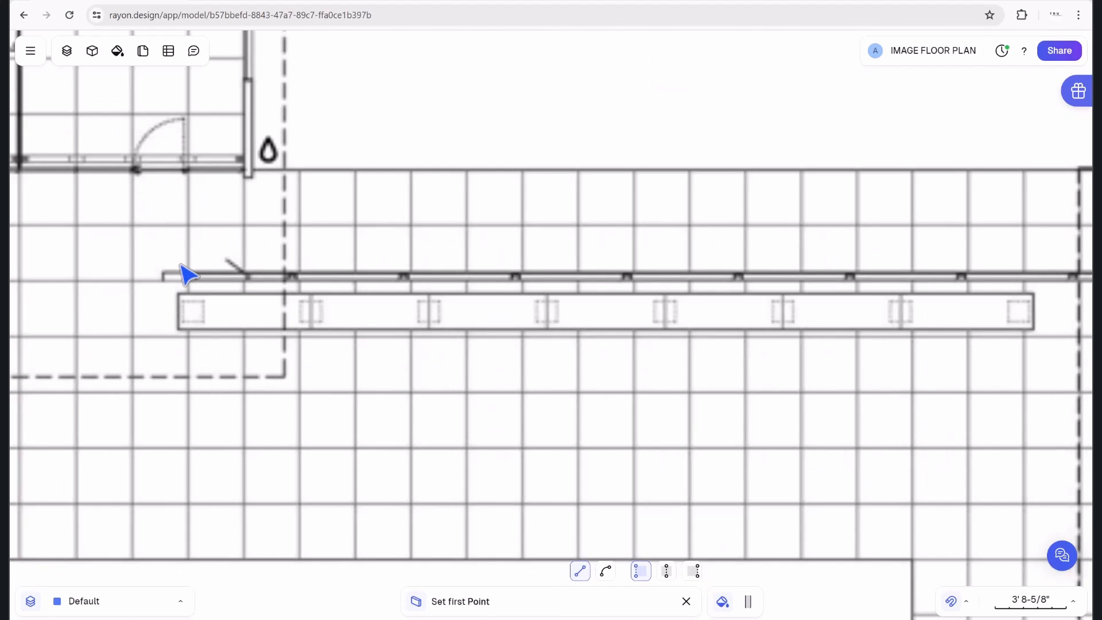
pyautogui.click(172, 281)
pyautogui.scroll(-4, 666, 270)
pyautogui.moveTo(666, 281); pyautogui.dragTo(340, 280, button='middle')
pyautogui.click(613, 267)
pyautogui.press('Return')
# Draw a wall about 23' 4" long over the small building's top edge and continue it about 14' 10" down its right side.
pyautogui.scroll(-4, 393, 255)
pyautogui.moveTo(333, 203); pyautogui.dragTo(459, 216, button='middle')
pyautogui.scroll(5, 291, 270)
pyautogui.scroll(-5, 315, 221)
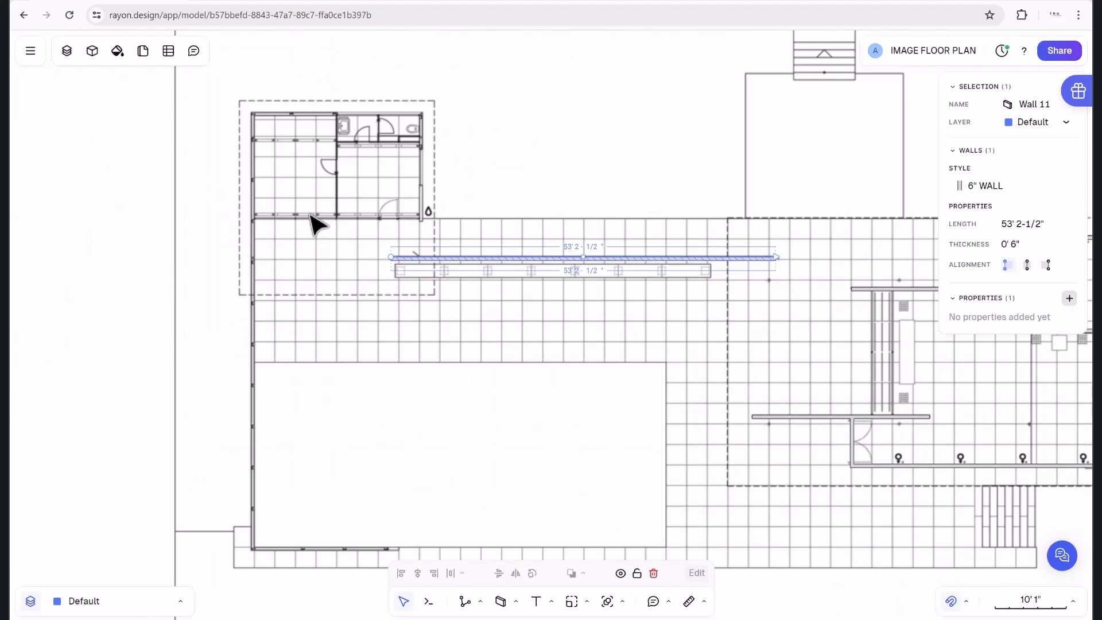
pyautogui.press('w')
pyautogui.click(250, 177)
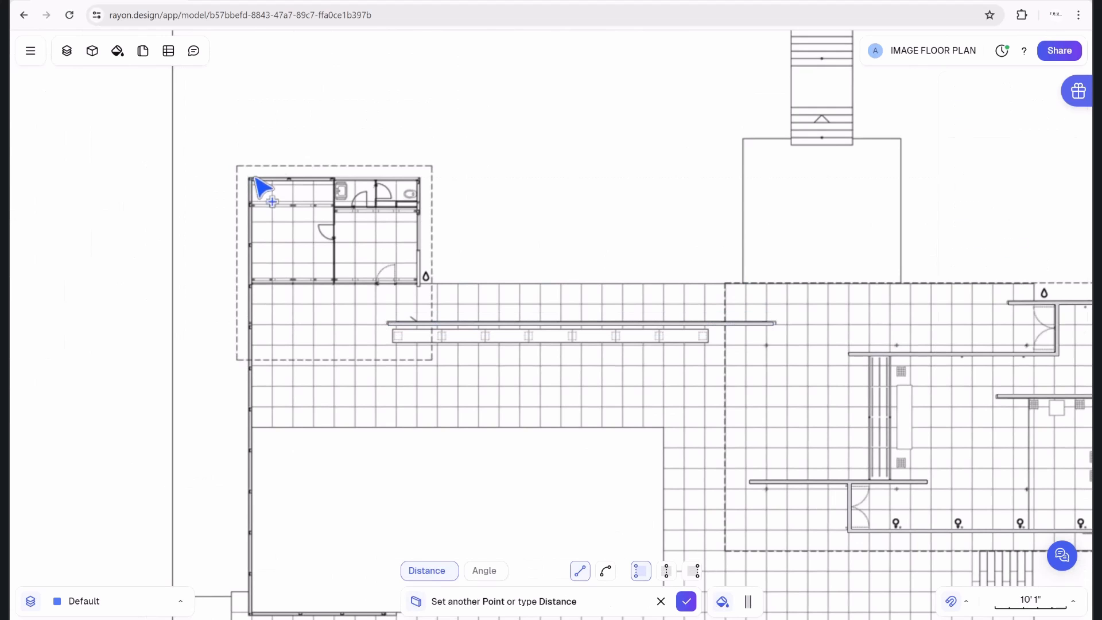
pyautogui.click(418, 178)
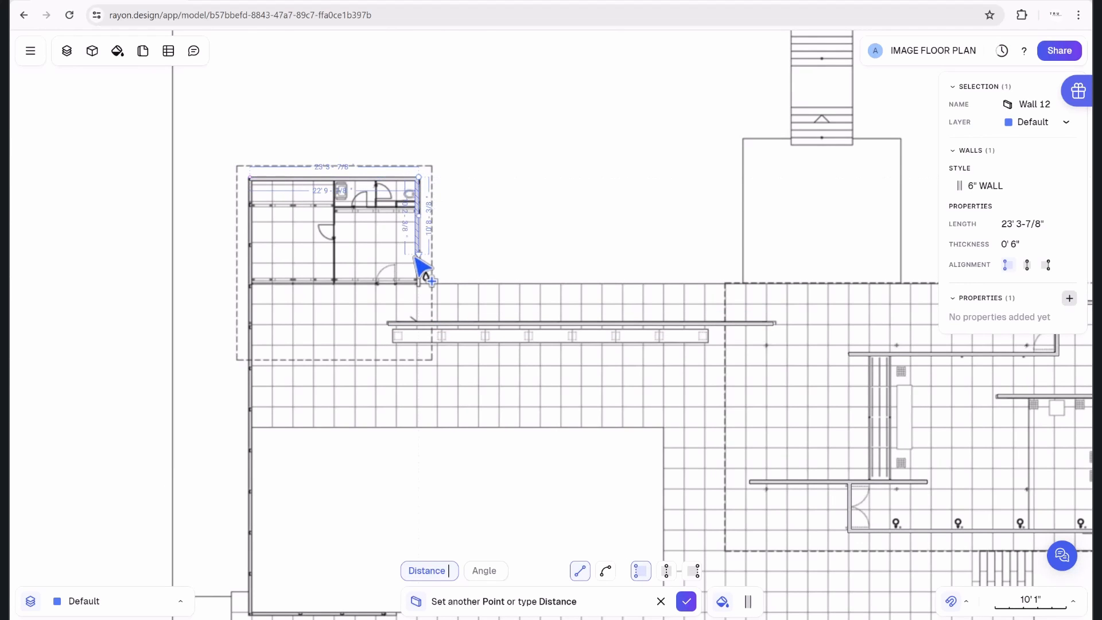
pyautogui.scroll(5, 428, 281)
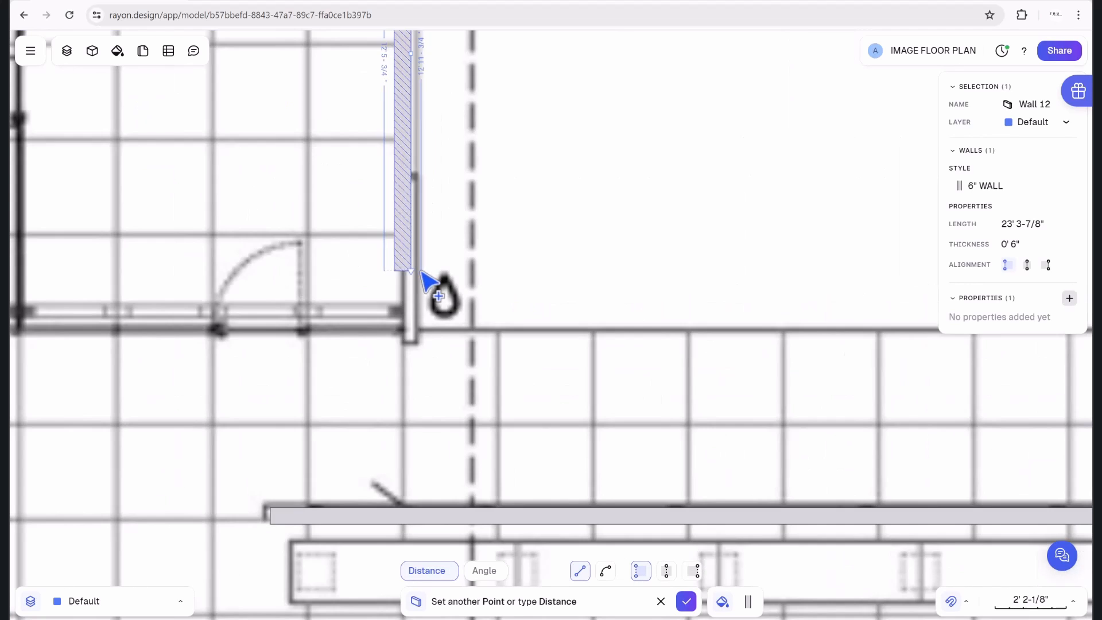
pyautogui.click(412, 338)
# Trace walls along the small building's bottom edge, down the long left boundary, and about 20' along the empty basin's lower edge.
pyautogui.scroll(-5, 412, 338)
pyautogui.hscroll(-3, 345, 333)
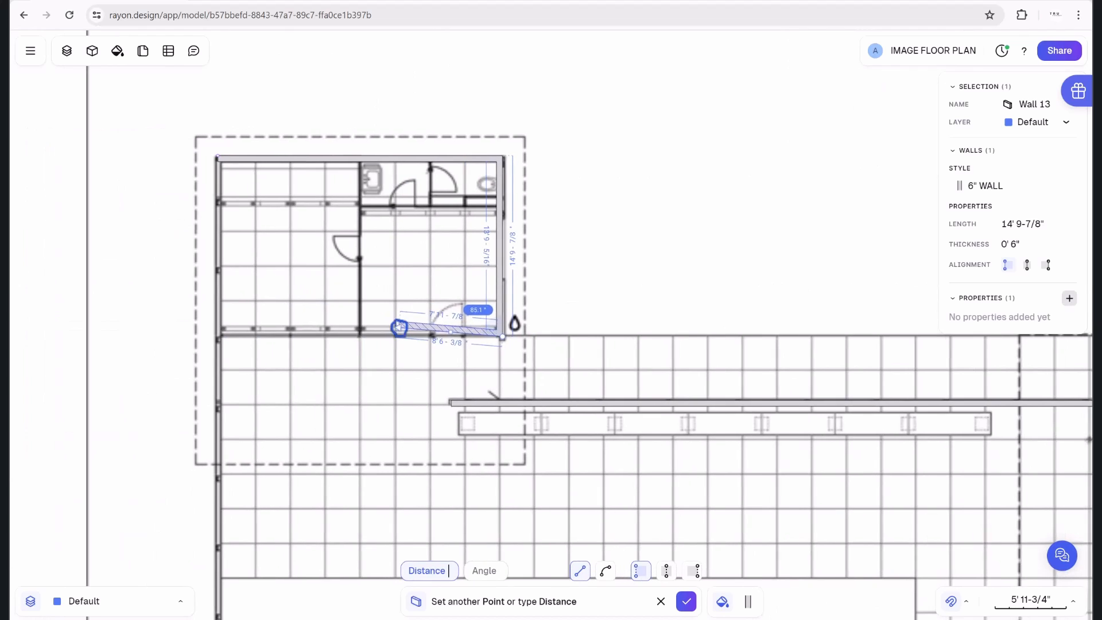
pyautogui.click(221, 334)
pyautogui.click(219, 159)
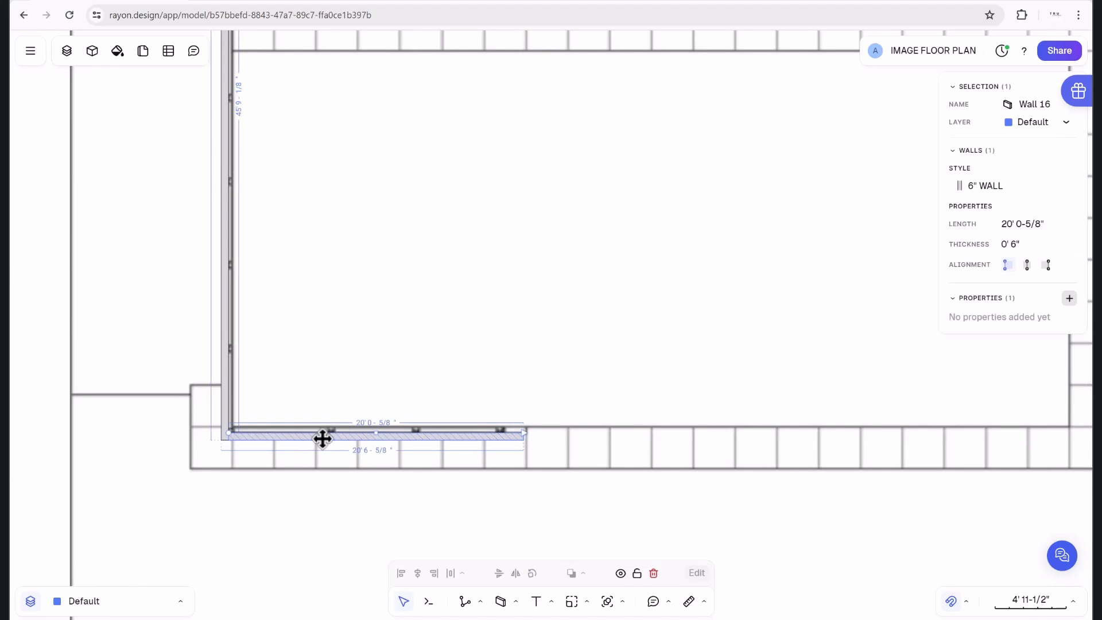
# Move the roughly 20' wall along the basin's lower edge up onto the traced line.
pyautogui.click(587, 602)
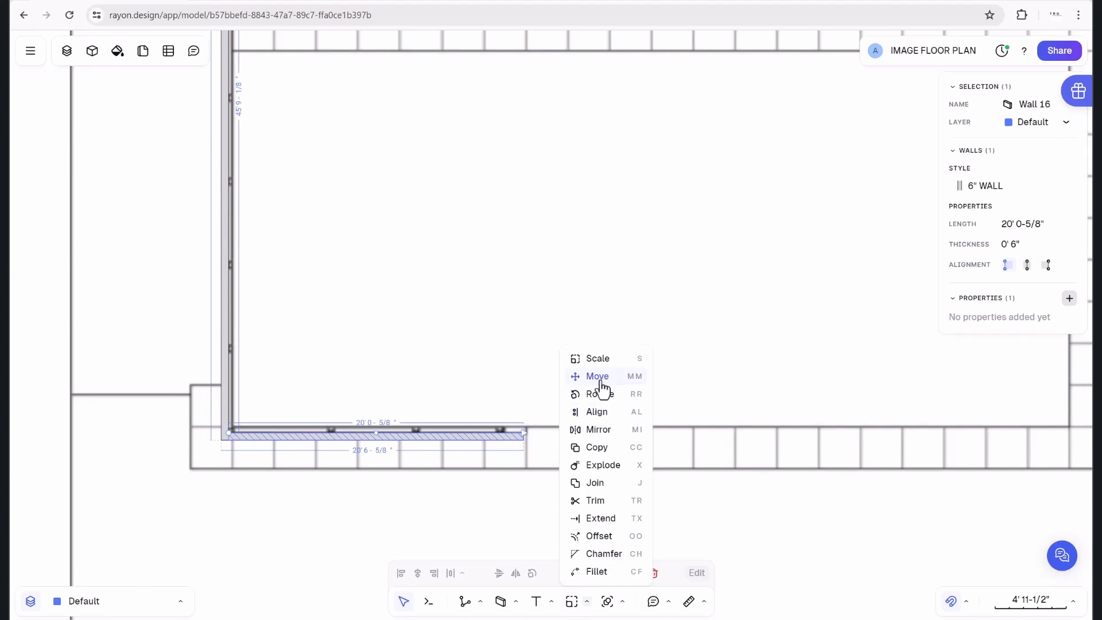
pyautogui.click(598, 377)
pyautogui.scroll(9, 203, 431)
pyautogui.click(320, 436)
pyautogui.click(322, 414)
pyautogui.moveTo(416, 431); pyautogui.dragTo(416, 447)
pyautogui.scroll(-2, 416, 446)
pyautogui.click(587, 601)
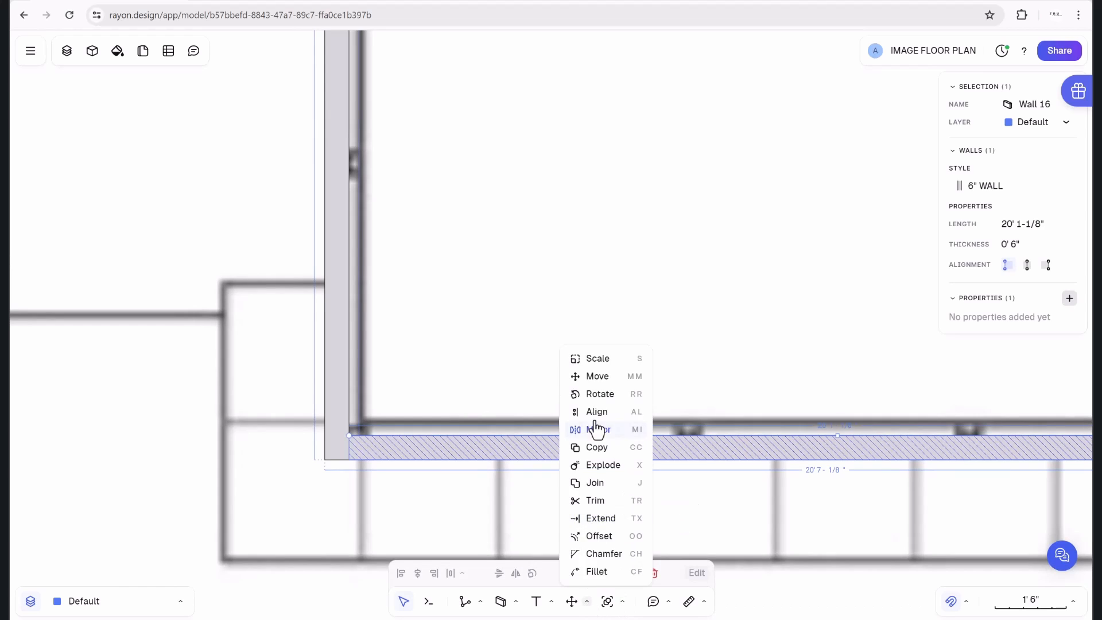
pyautogui.click(598, 377)
pyautogui.click(349, 435)
pyautogui.click(349, 427)
# Move the long left boundary wall sideways toward its traced line, using its lower inner corner as base point.
pyautogui.click(340, 399)
pyautogui.click(587, 602)
pyautogui.click(598, 376)
pyautogui.click(349, 427)
pyautogui.click(442, 429)
# Try to shift the lower corner of the long left boundary wall onto the traced corner, and undo both attempts.
pyautogui.moveTo(442, 429); pyautogui.dragTo(357, 428)
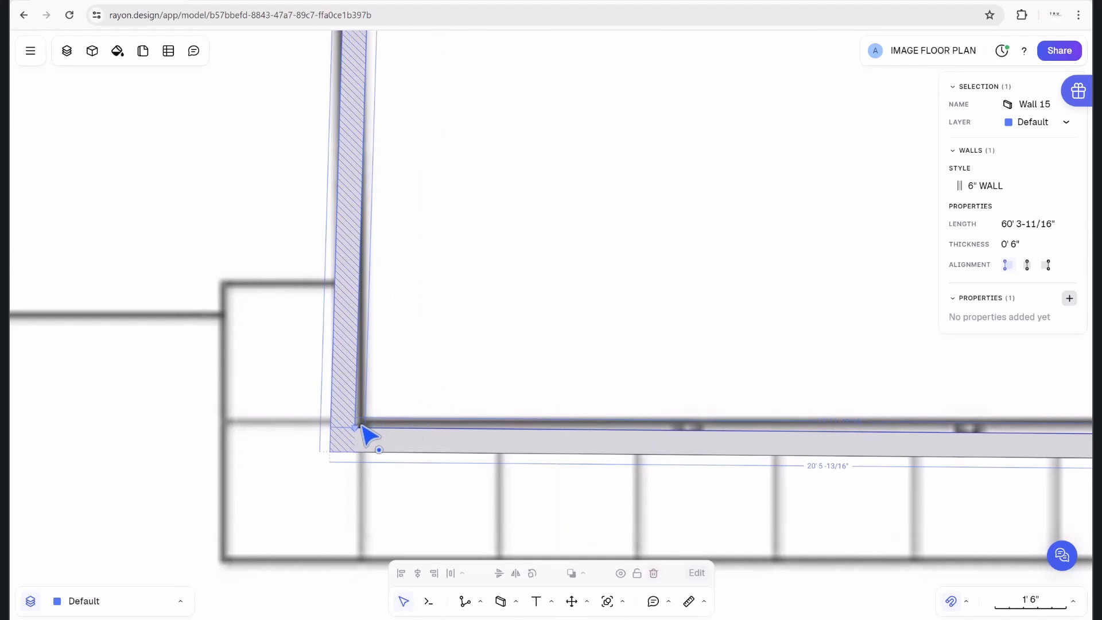
pyautogui.hotkey('ctrl', 'z')
pyautogui.moveTo(441, 429); pyautogui.dragTo(361, 427)
pyautogui.hotkey('ctrl', 'z')
# Fit the long left wall and the basin's lower wall to the traced corner and check their alignment with the plan.
pyautogui.scroll(-7, 486, 372)
pyautogui.scroll(7, 481, 369)
pyautogui.moveTo(430, 471); pyautogui.dragTo(361, 470)
pyautogui.click(441, 450)
pyautogui.click(468, 334)
pyautogui.scroll(-10, 468, 335)
pyautogui.scroll(5, 468, 335)
pyautogui.click(816, 305)
pyautogui.scroll(-7, 804, 310)
pyautogui.scroll(4, 751, 341)
pyautogui.scroll(-8, 618, 339)
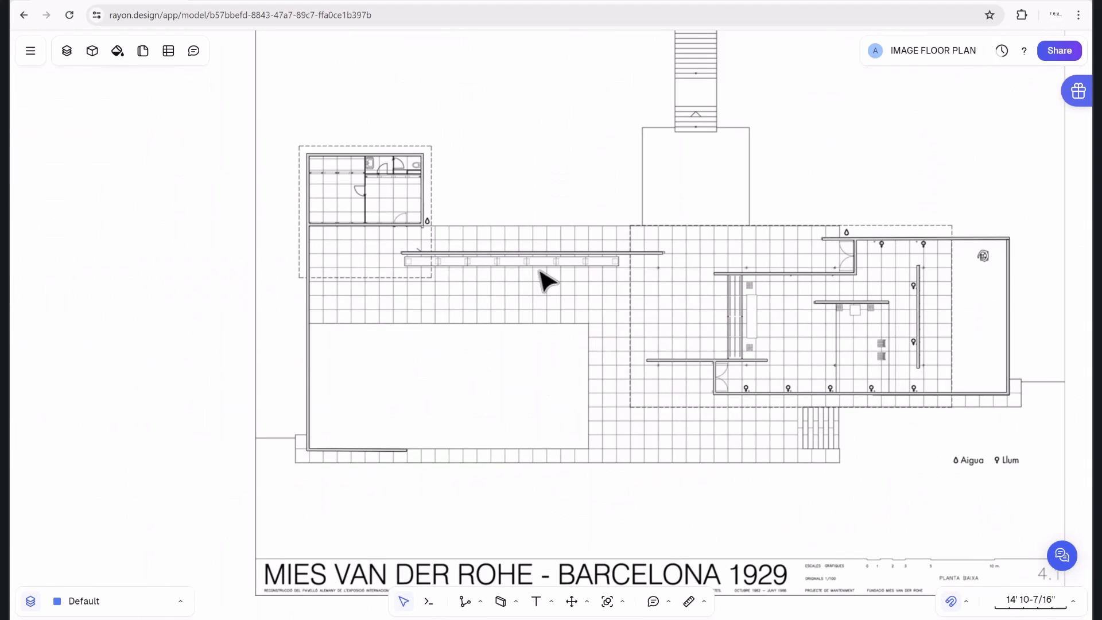
# Draw a wall about 17' 8" long over the vertical line beside the stair-like strips, between the two horizontal walls.
pyautogui.scroll(3, 534, 327)
pyautogui.scroll(-3, 561, 374)
pyautogui.scroll(8, 552, 195)
pyautogui.press('w')
pyautogui.click(561, 202)
pyautogui.click(560, 448)
pyautogui.press('Return')
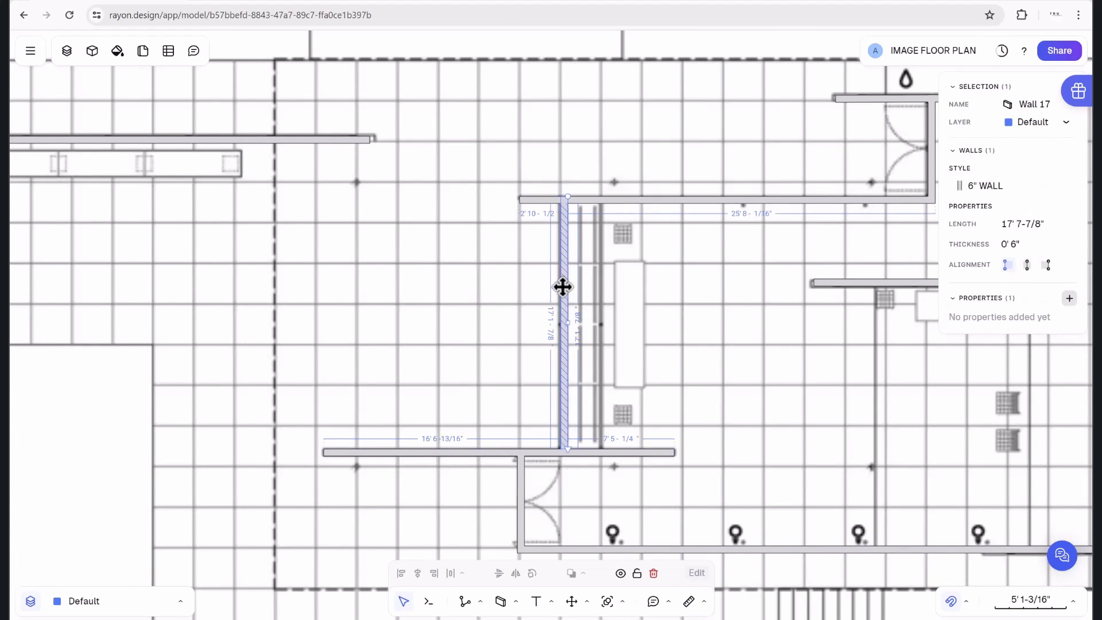
# Use Align on the walls around the upper double door to match them to the traced plan.
pyautogui.scroll(-5, 585, 298)
pyautogui.scroll(8, 919, 155)
pyautogui.click(916, 172)
pyautogui.click(885, 137)
pyautogui.click(871, 201)
pyautogui.scroll(6, 947, 131)
pyautogui.click(587, 601)
pyautogui.click(597, 411)
pyautogui.click(677, 230)
pyautogui.click(700, 361)
# Hide the plan image 11 (1).jpg to inspect the traced walls alone, and show the image again.
pyautogui.scroll(-10, 782, 367)
pyautogui.click(67, 51)
pyautogui.click(69, 159)
pyautogui.scroll(-2, 526, 245)
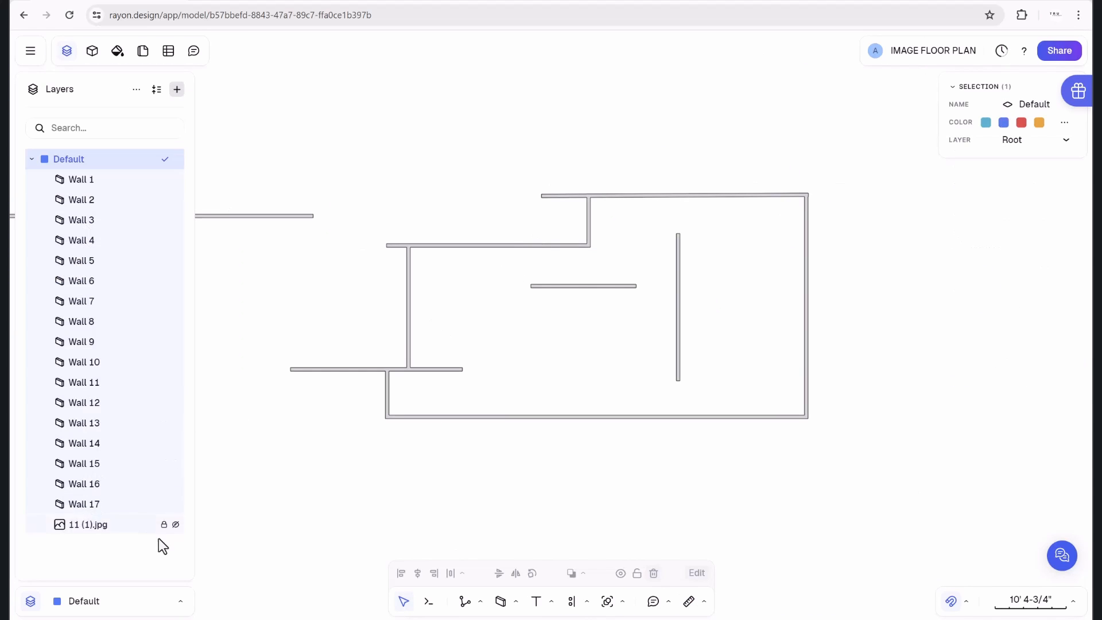
pyautogui.click(176, 525)
pyautogui.scroll(-2, 512, 337)
pyautogui.scroll(5, 586, 222)
pyautogui.scroll(2, 540, 280)
pyautogui.scroll(-2, 535, 273)
pyautogui.moveTo(500, 379); pyautogui.dragTo(646, 369, button='middle')
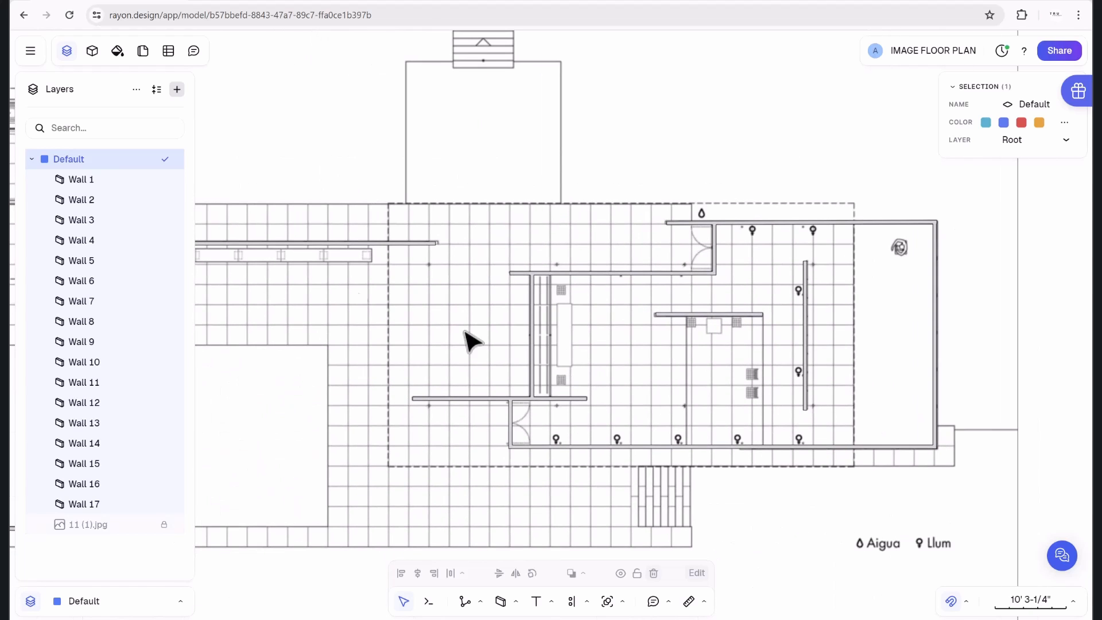
pyautogui.click(66, 53)
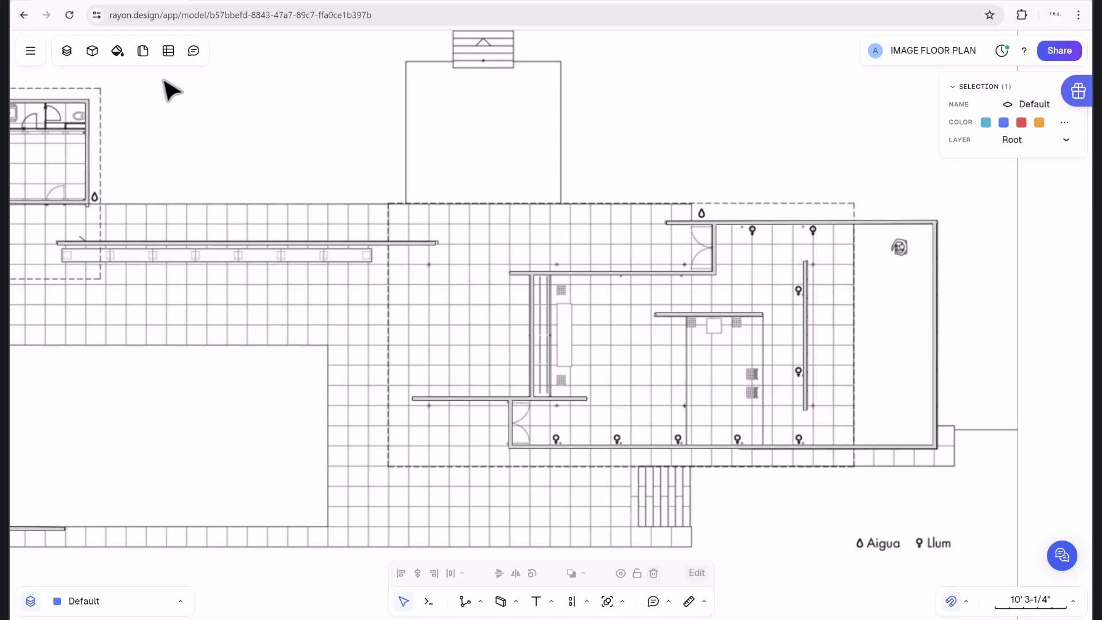
# Examine the small building's doors on the plan, the project's block list and the available Rayon block libraries.
pyautogui.scroll(3, 253, 163)
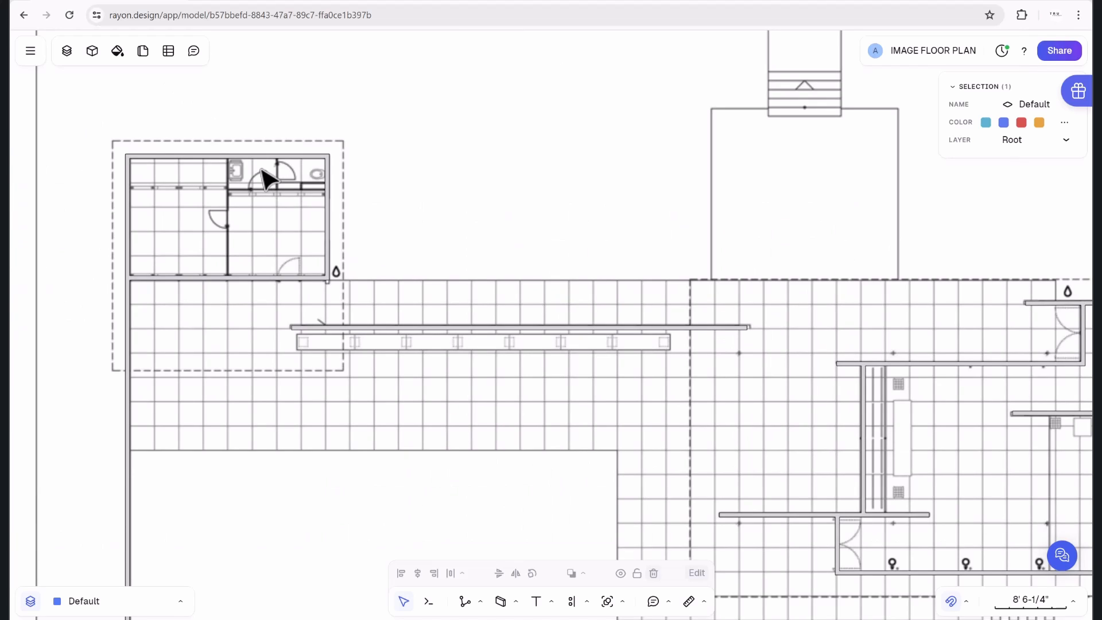
pyautogui.scroll(-5, 310, 195)
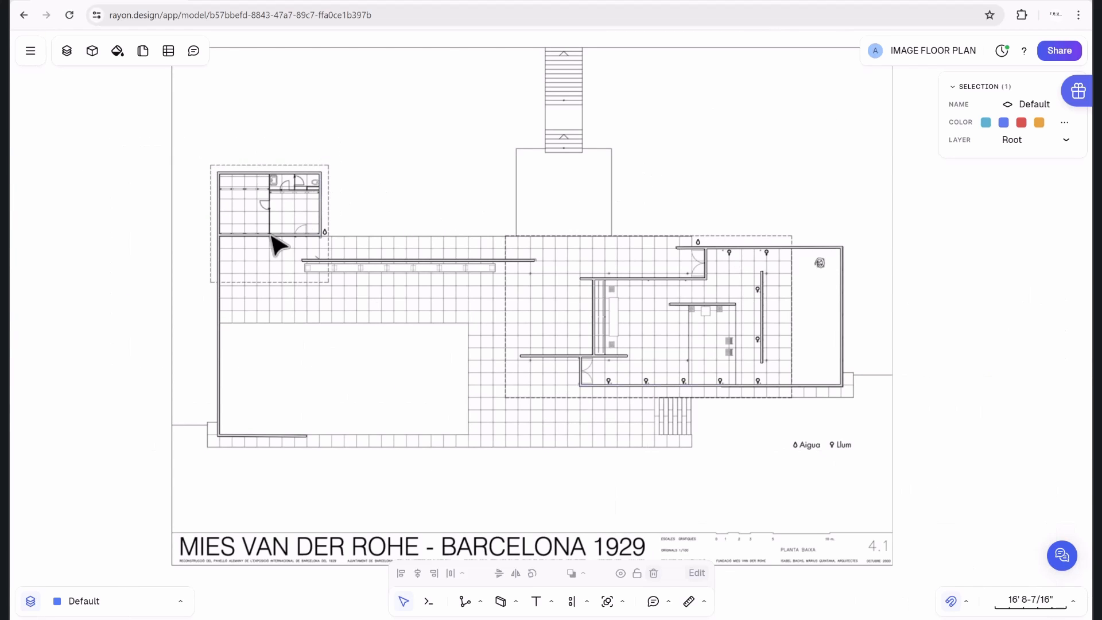
pyautogui.click(99, 52)
pyautogui.click(93, 51)
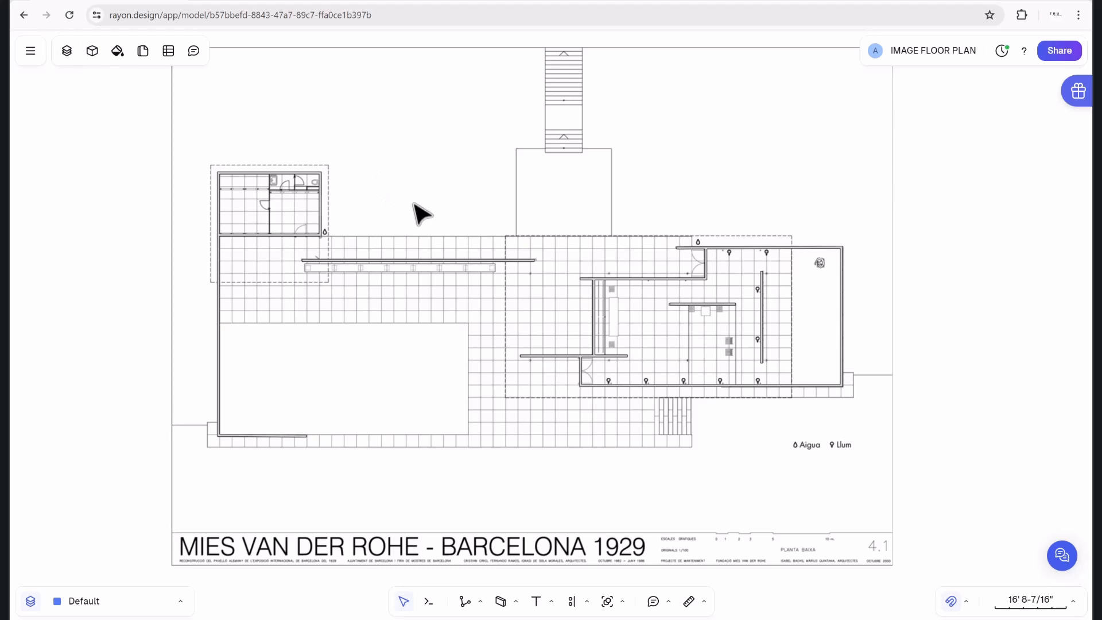
pyautogui.click(95, 56)
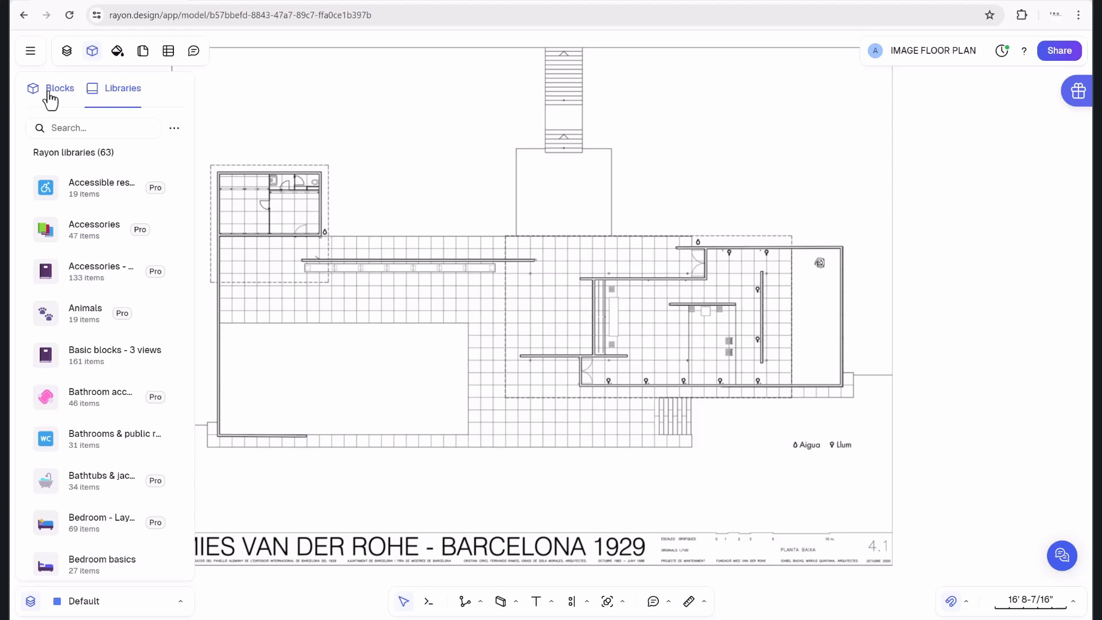
pyautogui.click(50, 92)
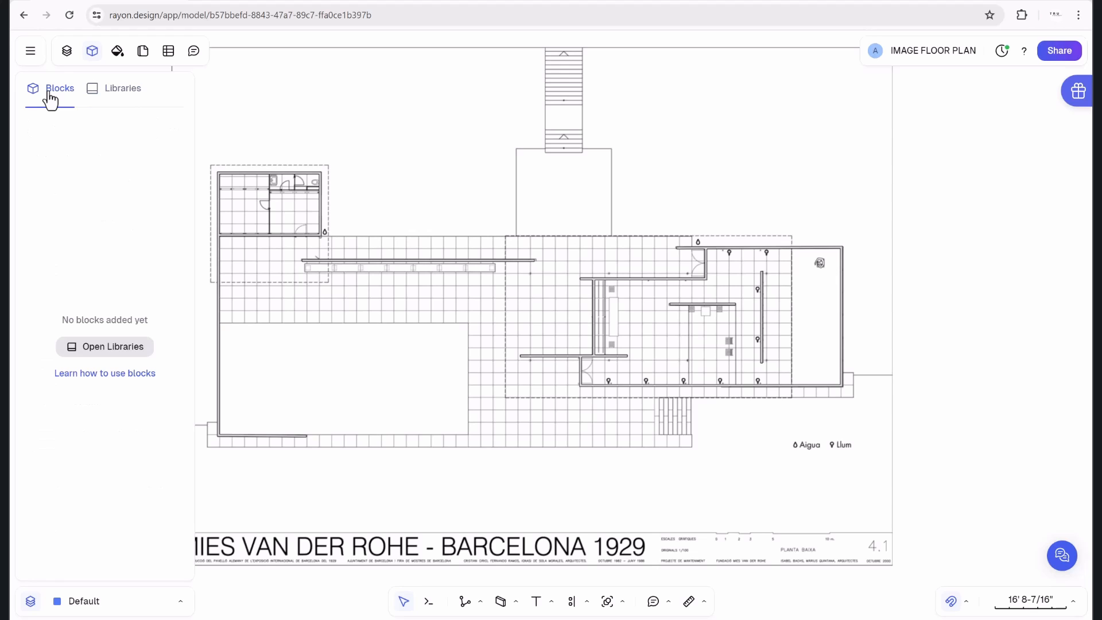
pyautogui.click(127, 89)
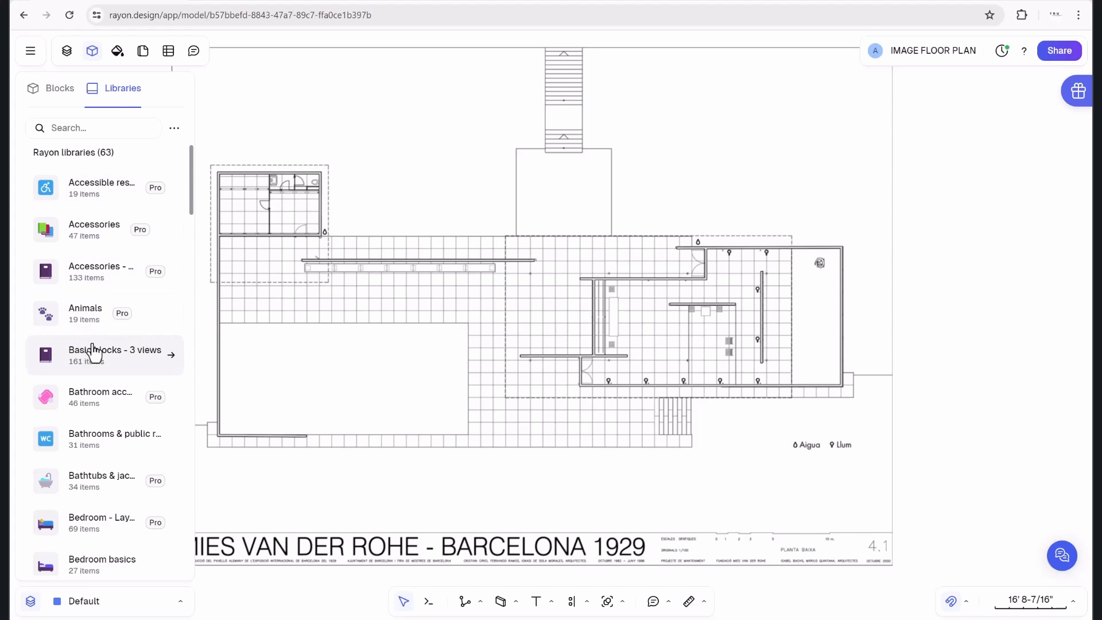
pyautogui.scroll(-1, 111, 356)
pyautogui.scroll(1, 111, 357)
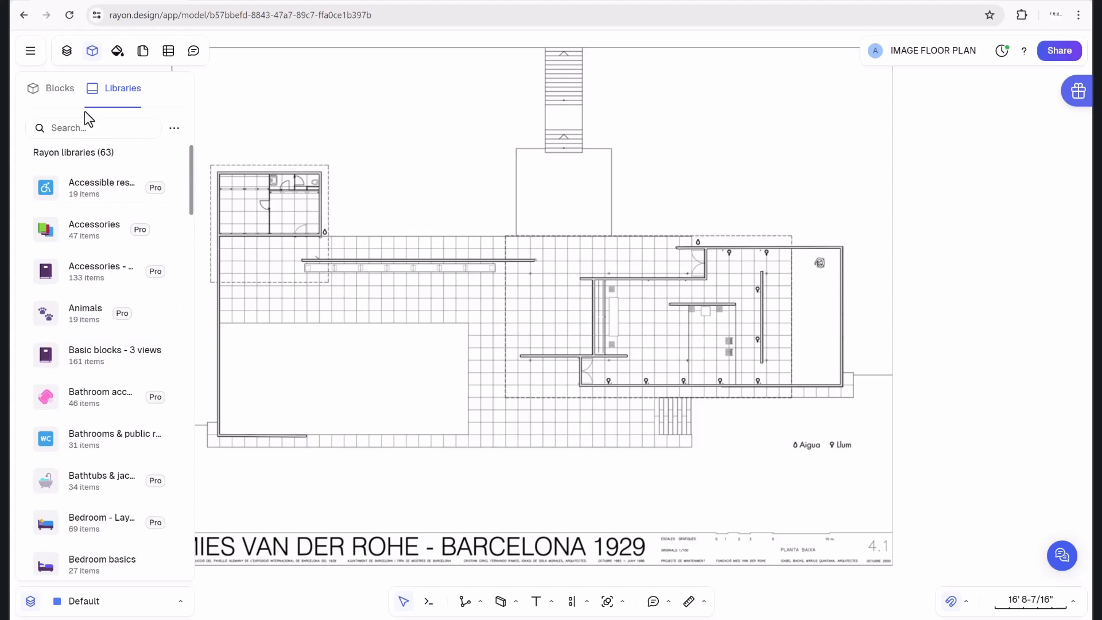
pyautogui.click(60, 90)
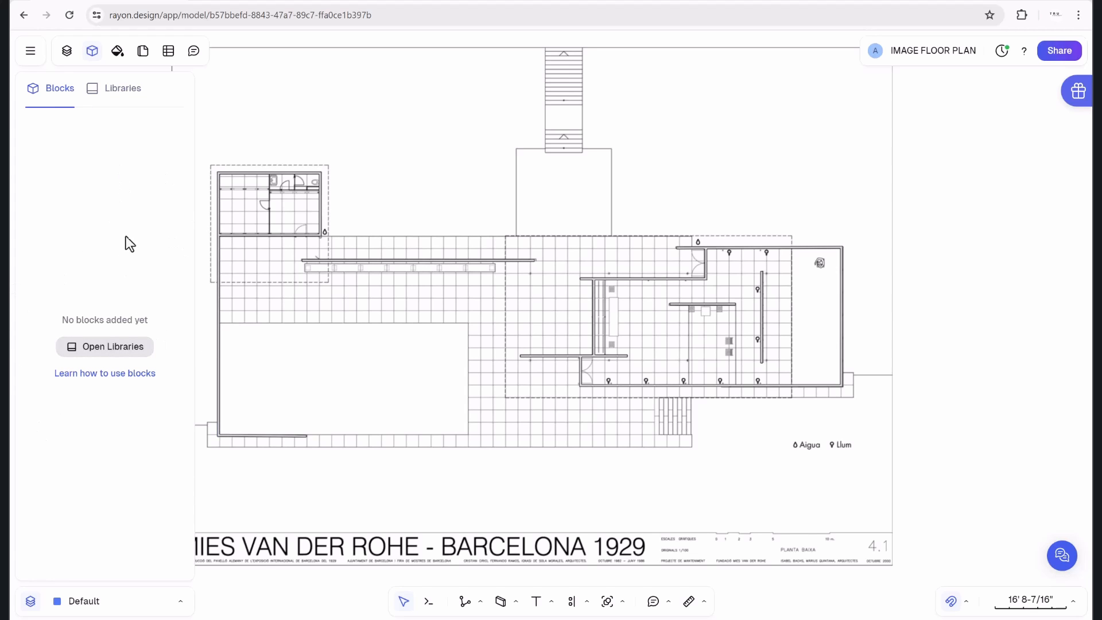
# Search the block libraries for "DOOR" and add Door US 32" to the project's blocks.
pyautogui.click(105, 347)
pyautogui.click(113, 127)
pyautogui.write('DOOR')
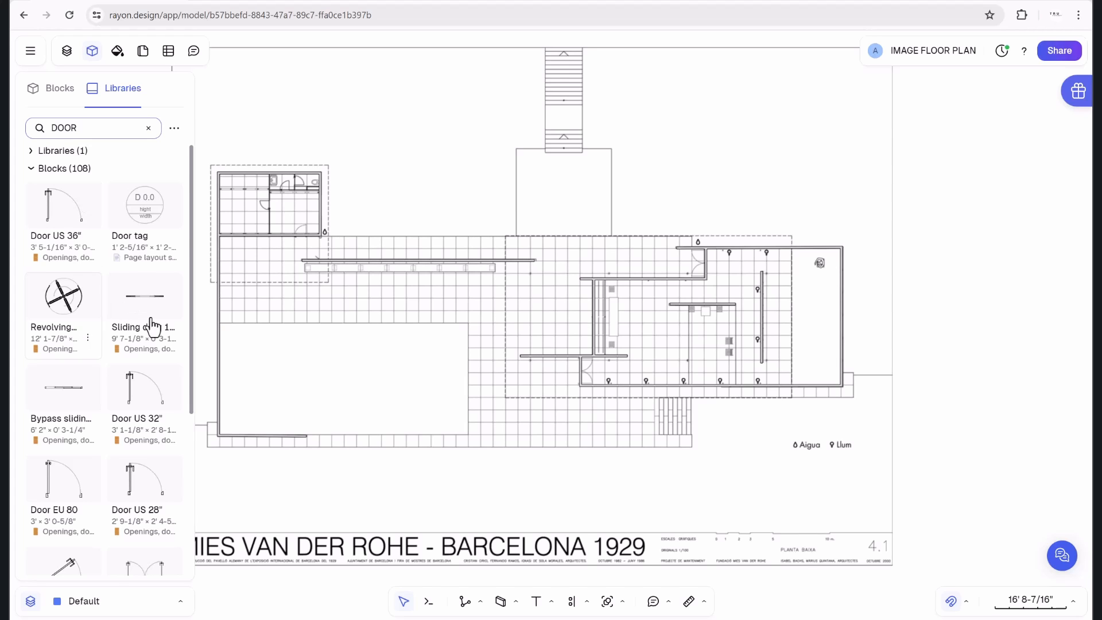
pyautogui.scroll(-1, 145, 317)
pyautogui.click(138, 335)
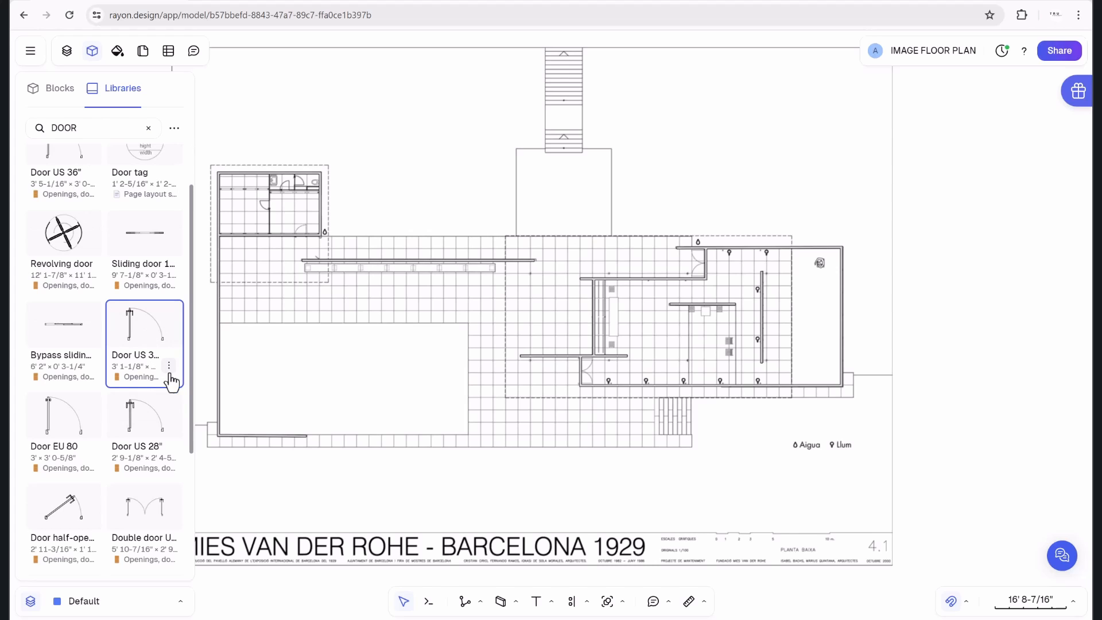
pyautogui.click(169, 368)
pyautogui.click(180, 391)
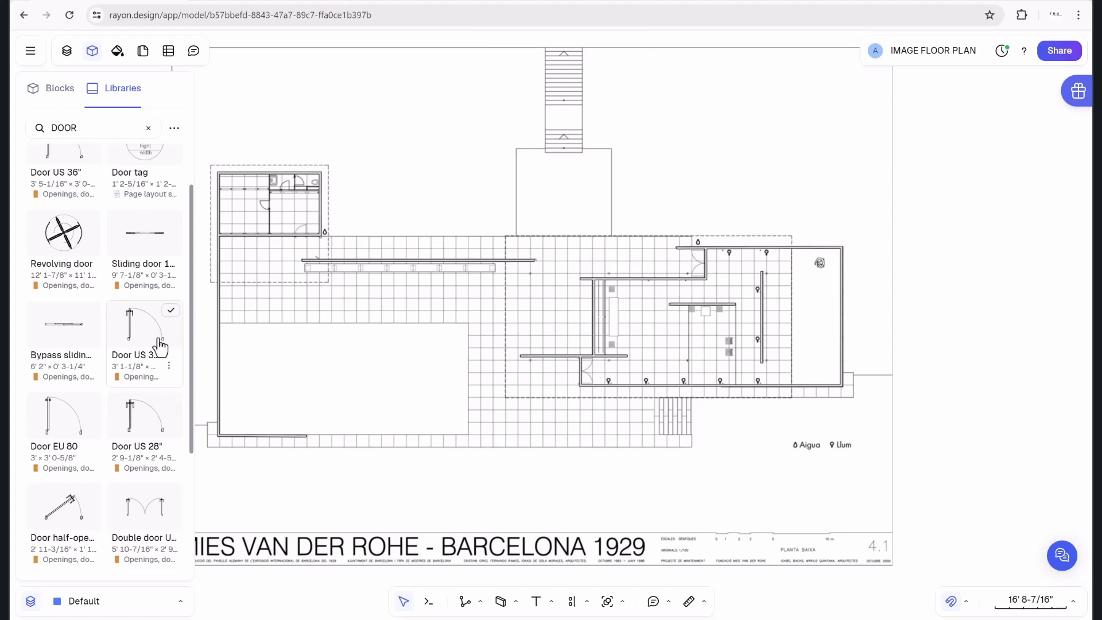
# Insert the Door US 32" block in the open tiled area left of the stair-like strips.
pyautogui.click(58, 102)
pyautogui.click(88, 227)
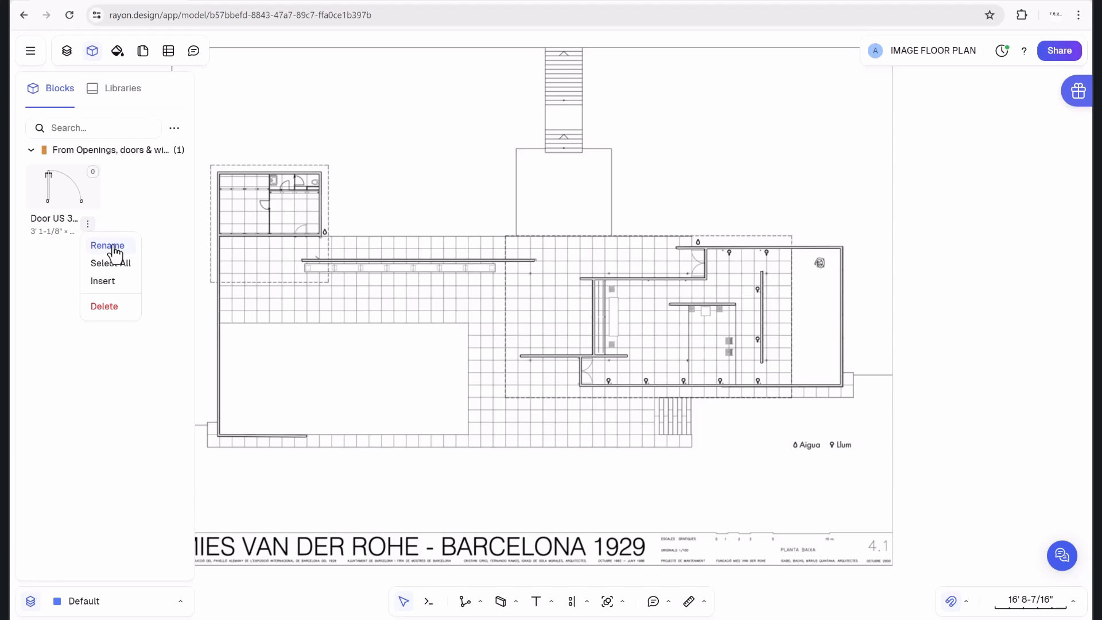
pyautogui.click(107, 281)
pyautogui.scroll(5, 553, 310)
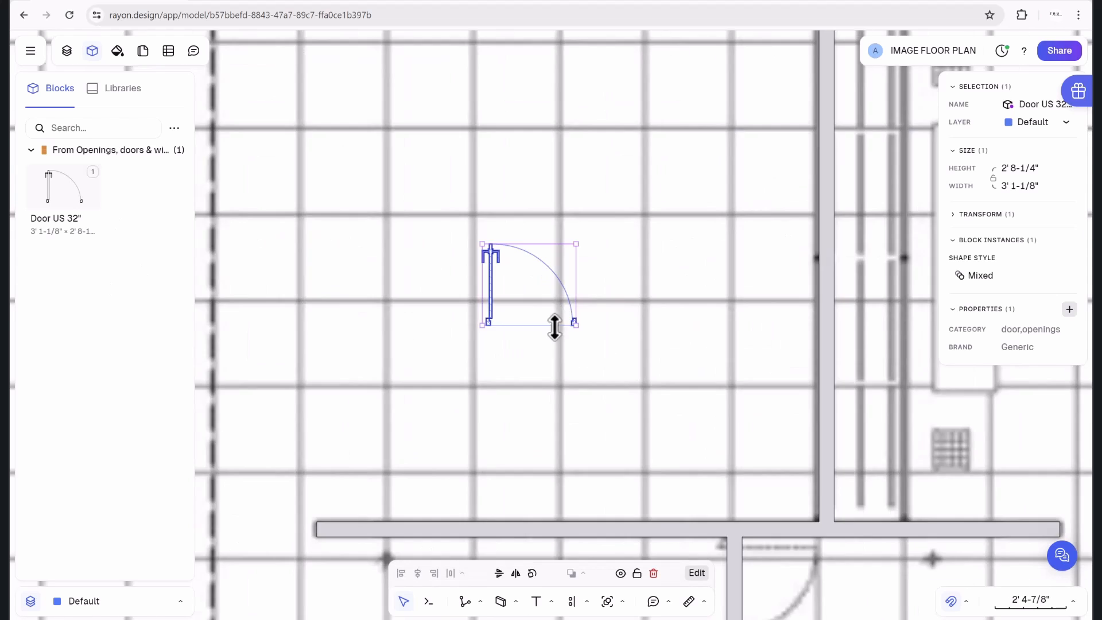
pyautogui.scroll(-3, 615, 302)
pyautogui.click(624, 300)
pyautogui.moveTo(549, 307); pyautogui.dragTo(520, 293)
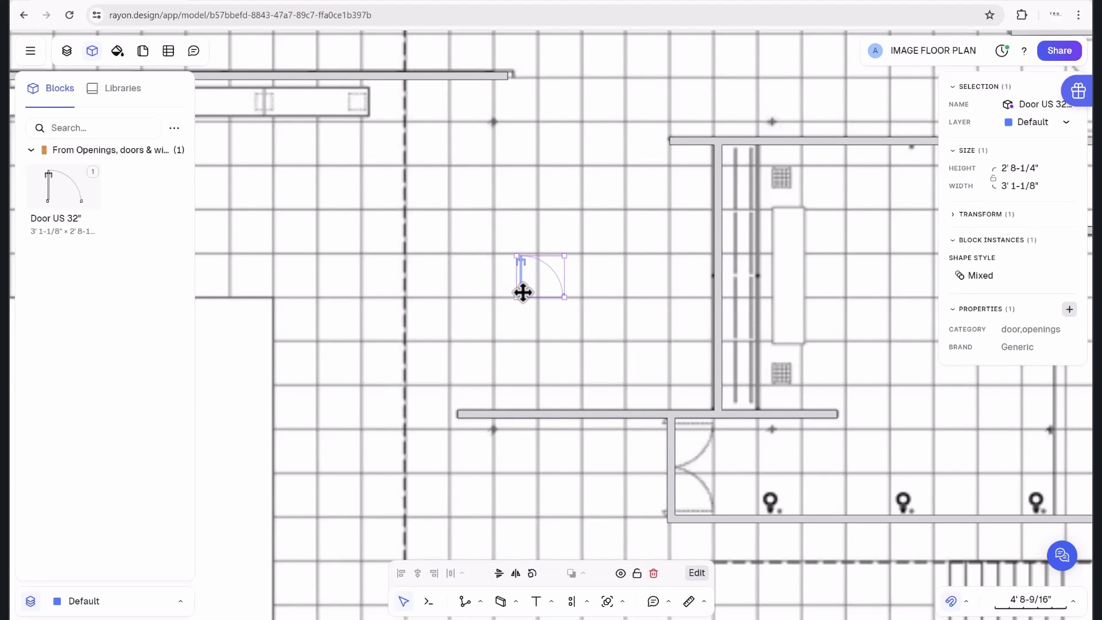
# Flip and rotate the door block until its leaf lies horizontally along the bottom with the swing arc above it.
pyautogui.click(499, 575)
pyautogui.click(499, 575)
pyautogui.click(516, 576)
pyautogui.click(533, 575)
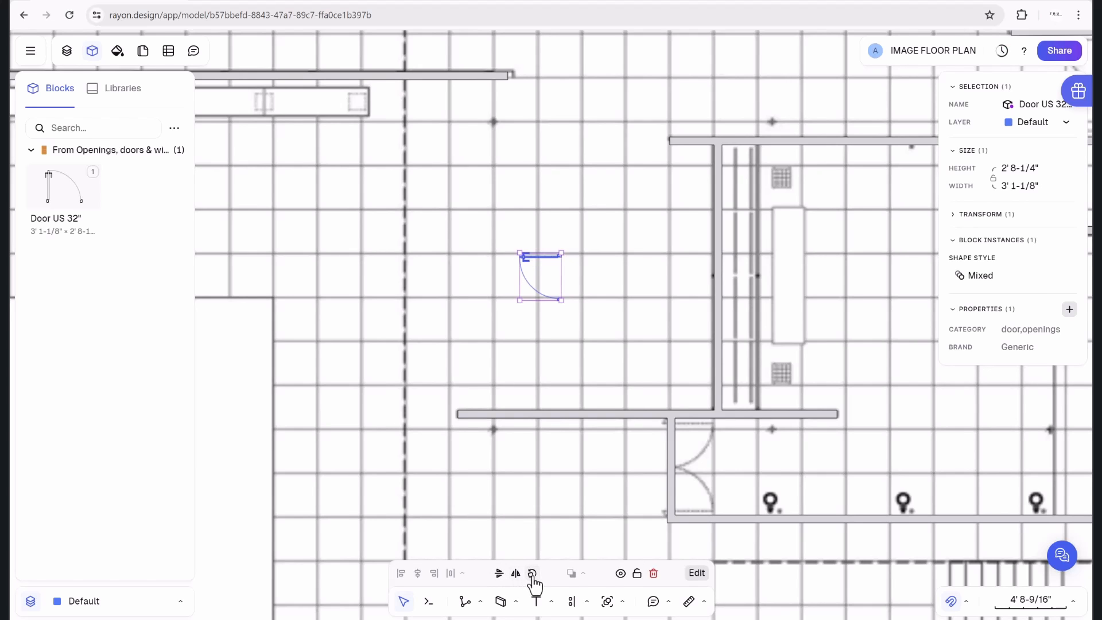
pyautogui.click(533, 575)
pyautogui.click(533, 575)
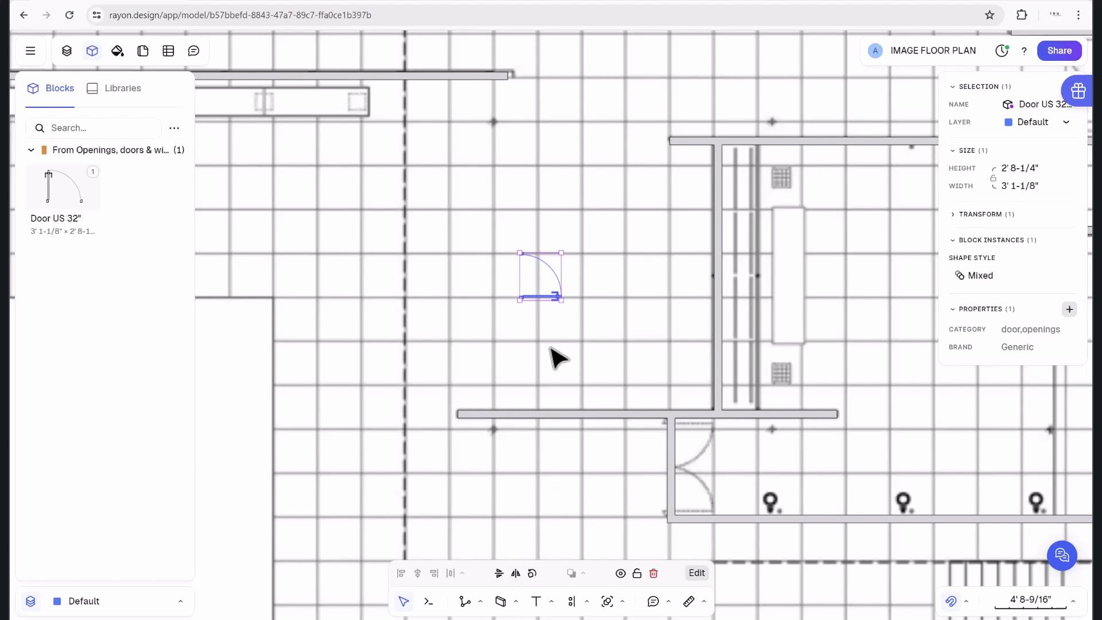
# Place the door block as an opening in the short vertical wall at the upper double door.
pyautogui.scroll(-3, 580, 319)
pyautogui.moveTo(612, 339); pyautogui.dragTo(461, 367, button='middle')
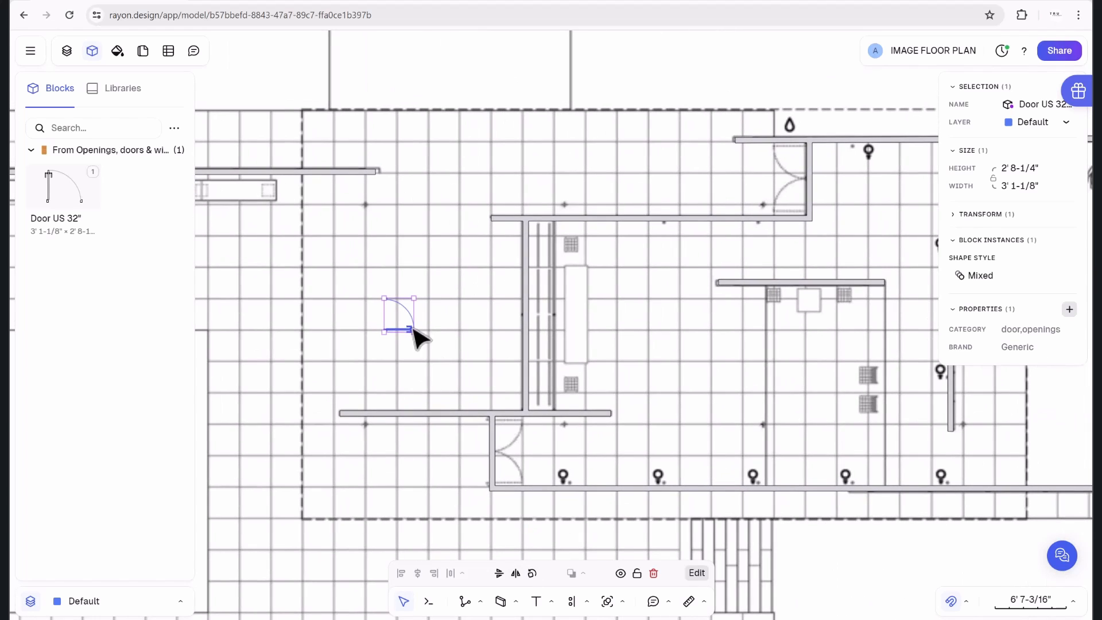
pyautogui.moveTo(402, 325); pyautogui.dragTo(825, 207)
pyautogui.moveTo(730, 247); pyautogui.dragTo(643, 284, button='middle')
pyautogui.scroll(6, 643, 285)
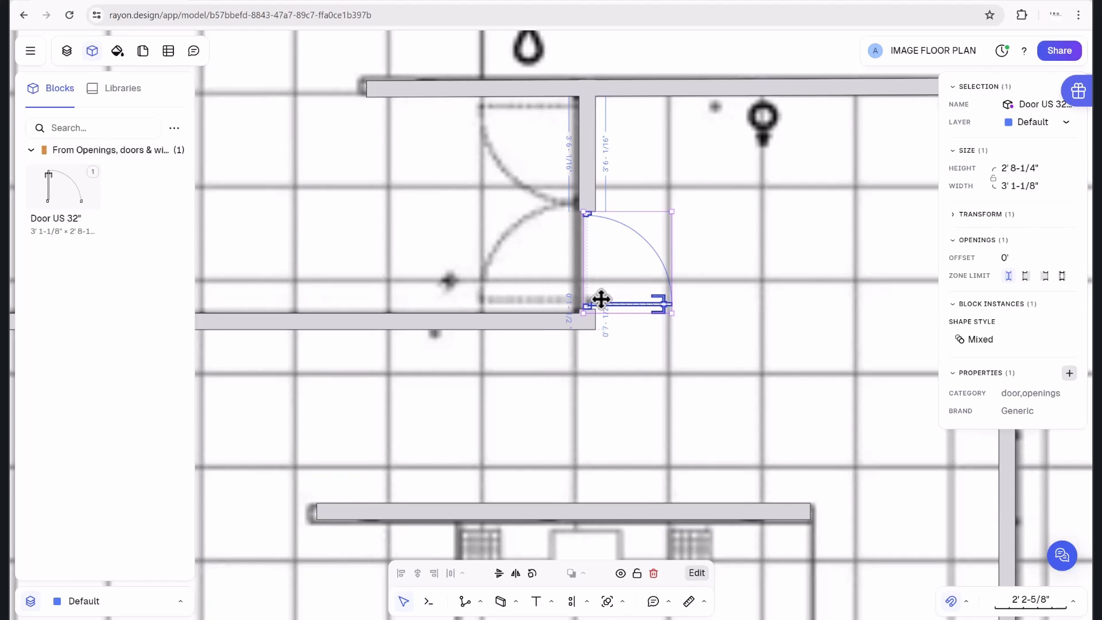
# Move the Door US 32" up to the lower doorway in the plan and flip it to swing left from its lower jamb.
pyautogui.moveTo(633, 305); pyautogui.dragTo(630, 300)
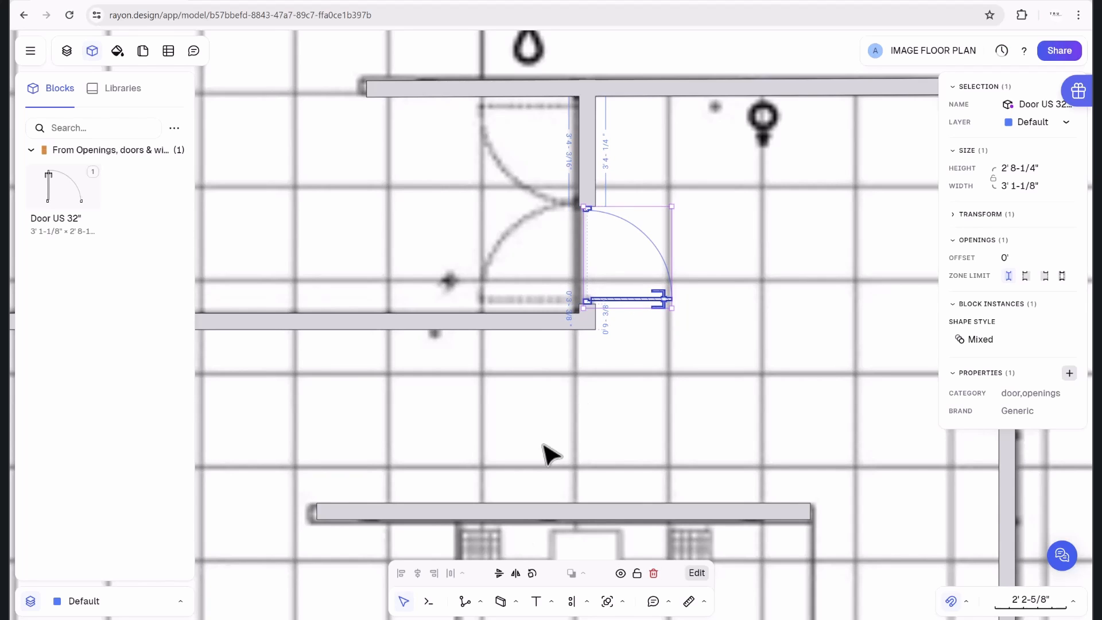
pyautogui.click(515, 573)
pyautogui.click(499, 574)
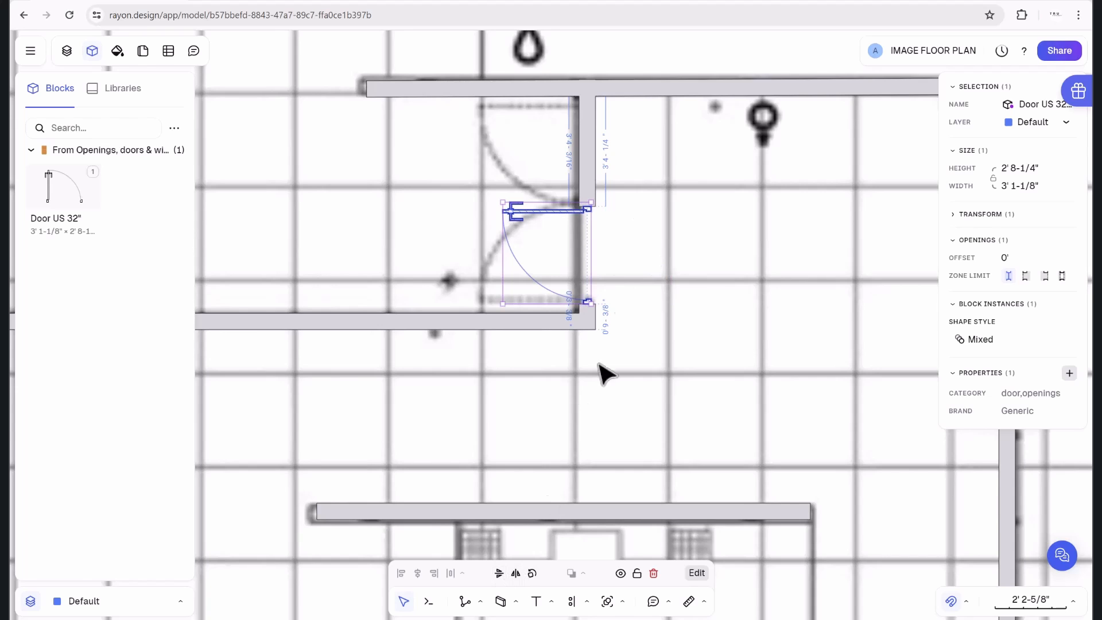
pyautogui.click(503, 574)
pyautogui.click(503, 574)
pyautogui.click(515, 574)
pyautogui.click(683, 261)
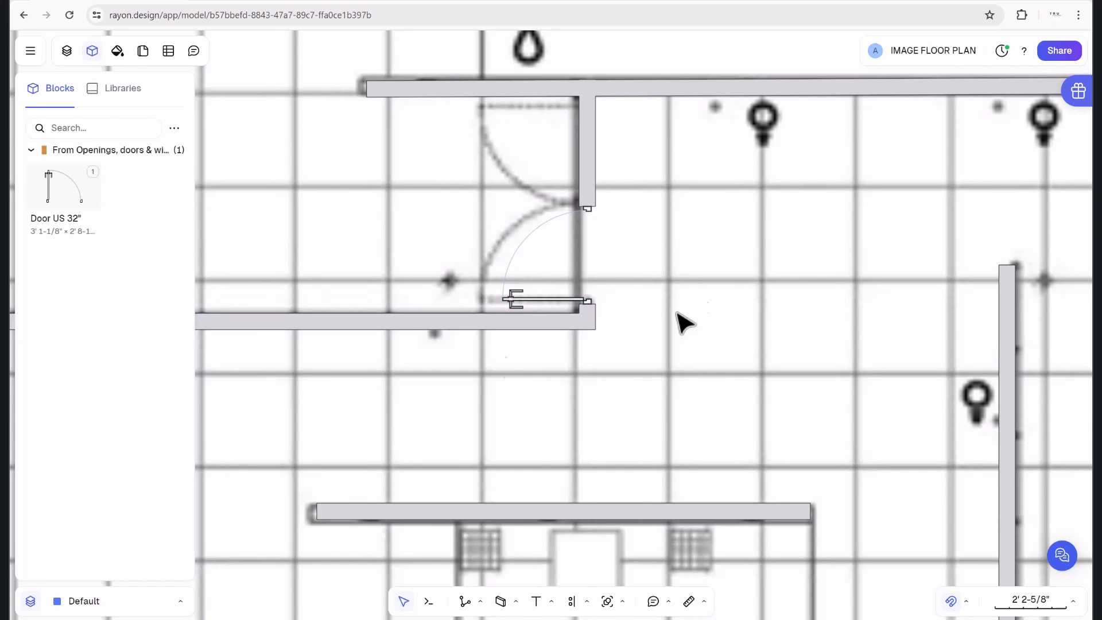
# Copy the Door US 32" up along its wall to form the upper leaf of the double door.
pyautogui.click(541, 298)
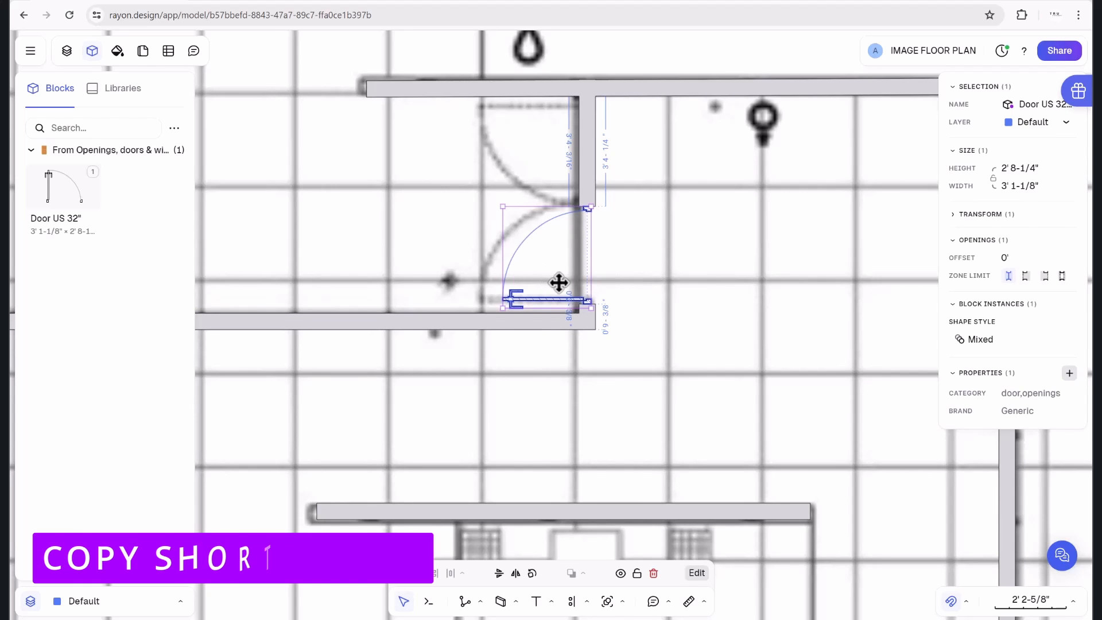
pyautogui.press('c')
pyautogui.press('c')
pyautogui.click(597, 307)
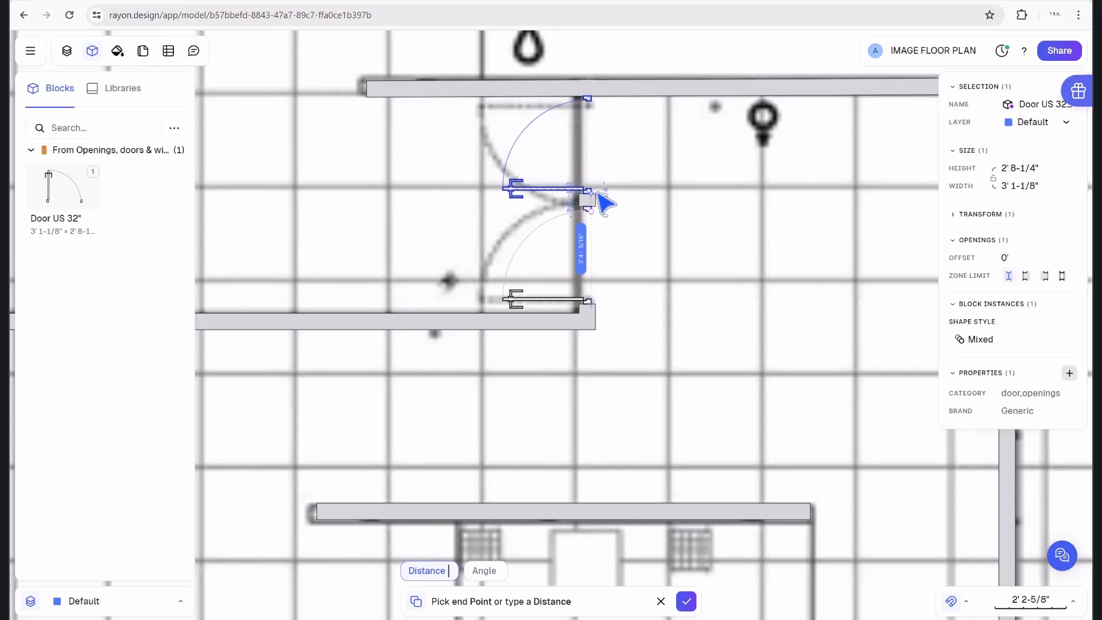
pyautogui.click(629, 204)
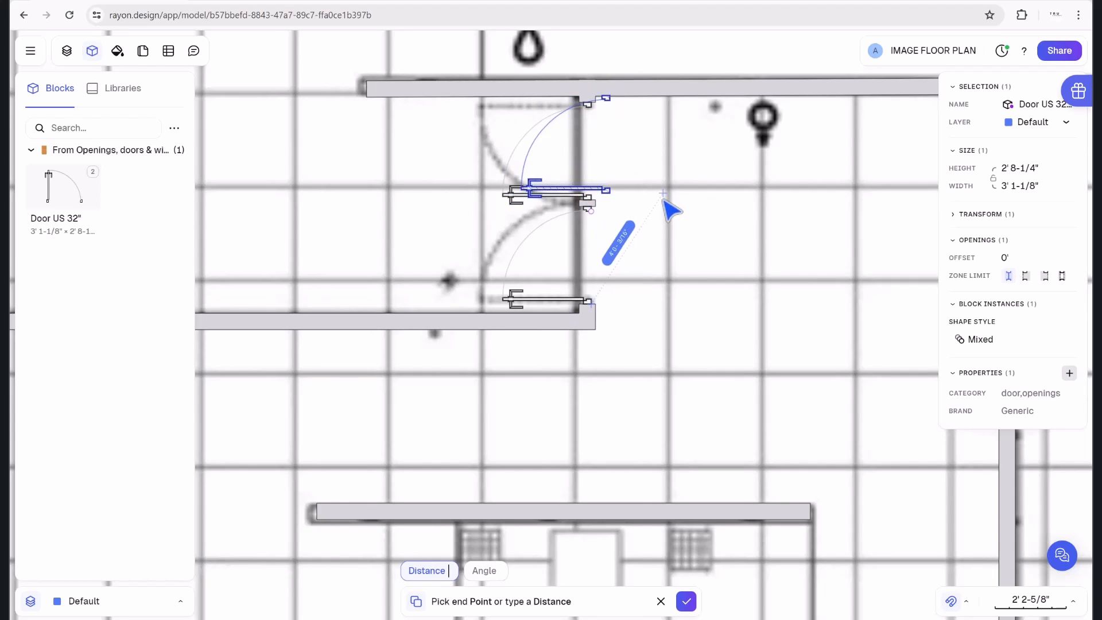
pyautogui.press('Escape')
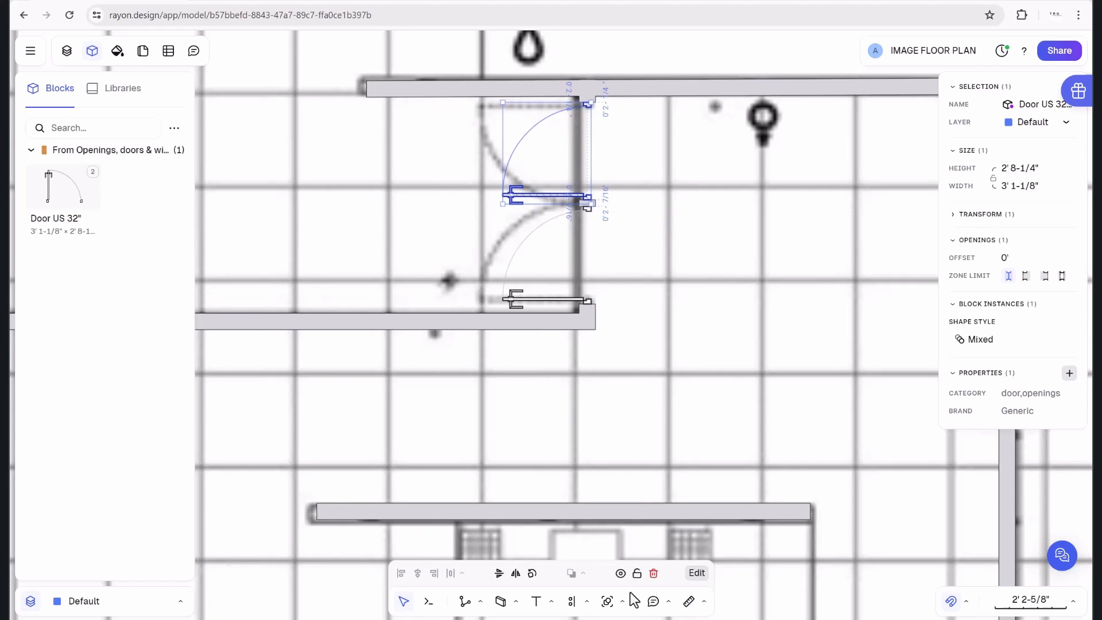
pyautogui.click(586, 602)
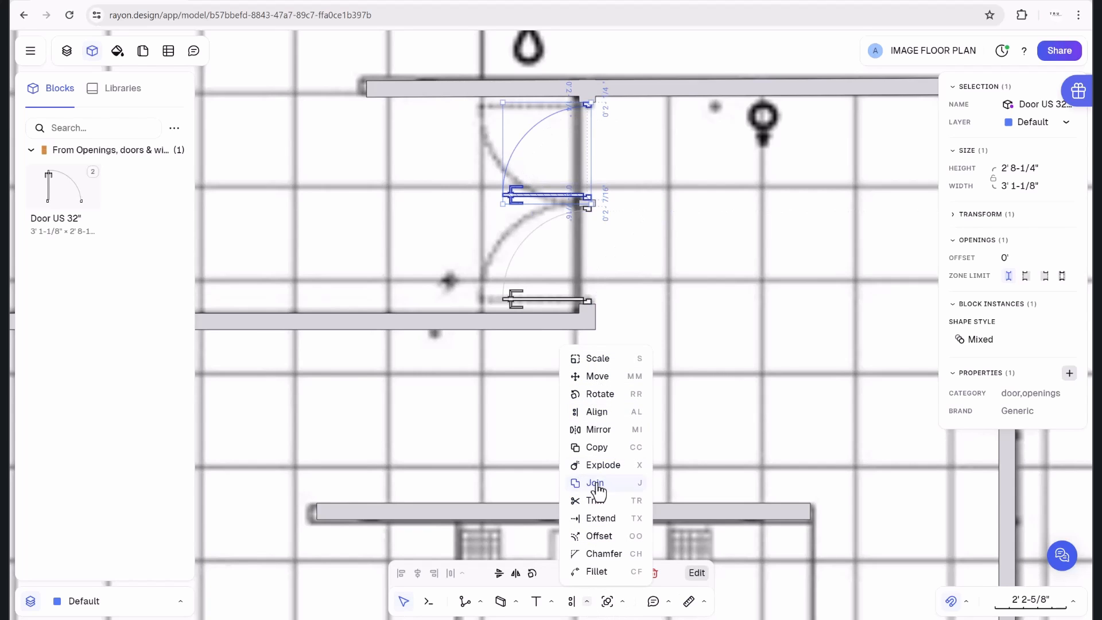
pyautogui.click(596, 448)
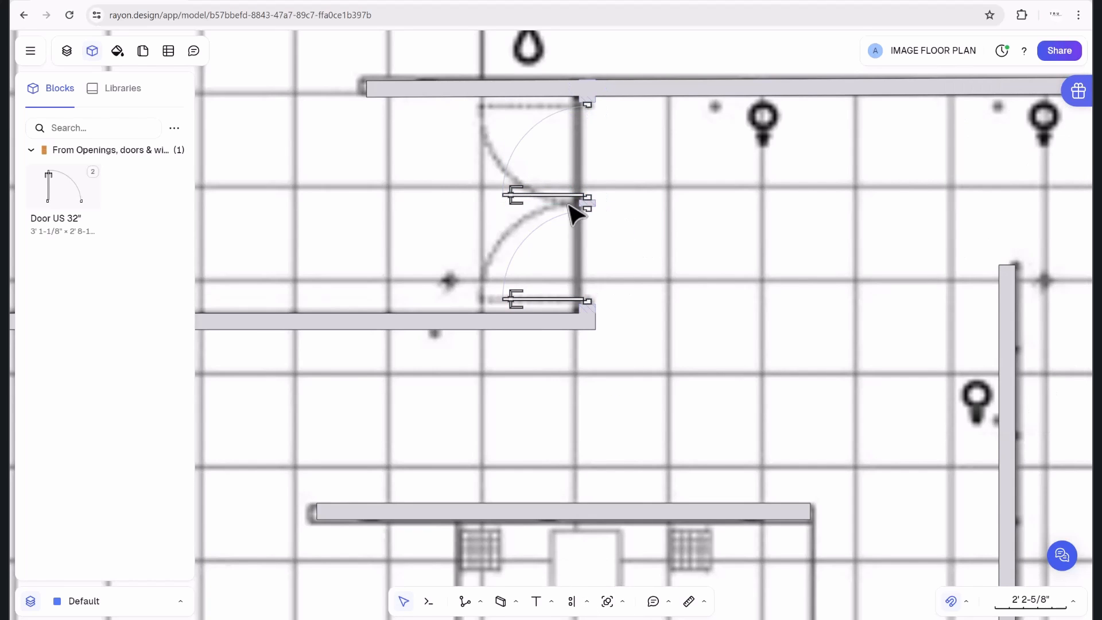
# Flip the upper door so its leaf sits at the upper jamb, opens left and mirrors the lower door.
pyautogui.click(561, 209)
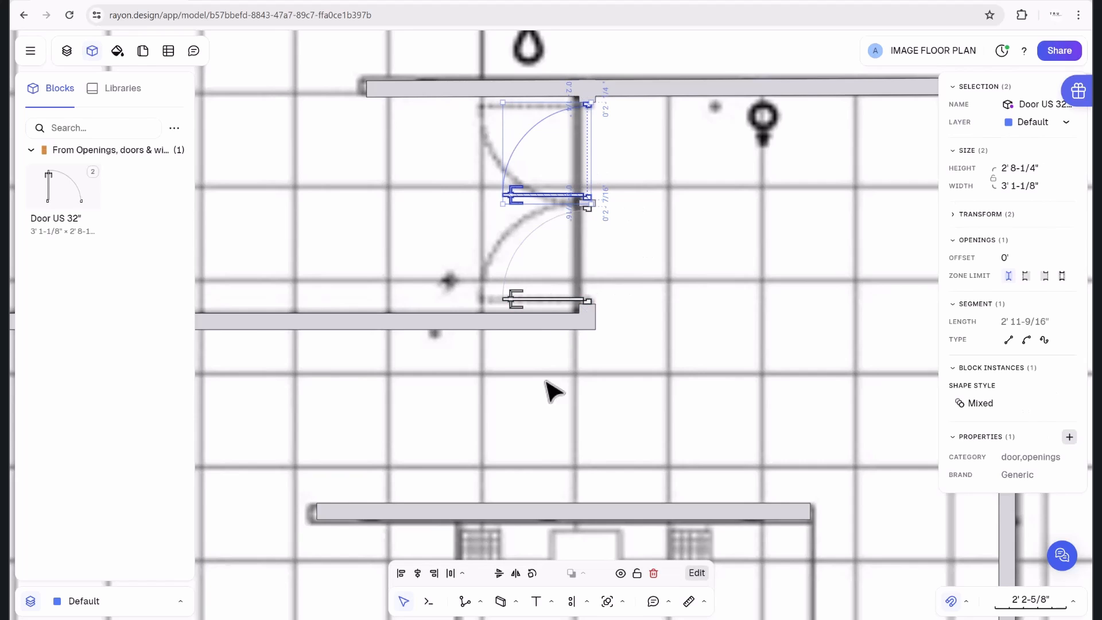
pyautogui.click(516, 575)
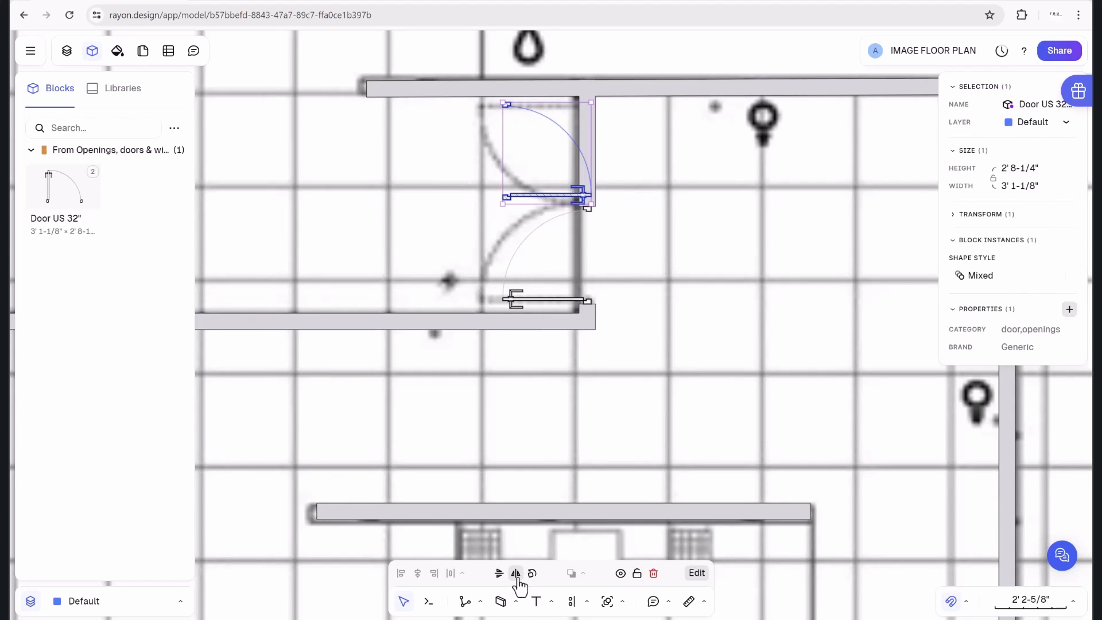
pyautogui.click(516, 573)
pyautogui.click(499, 574)
pyautogui.click(498, 574)
pyautogui.click(516, 574)
pyautogui.click(510, 576)
pyautogui.click(511, 576)
pyautogui.click(520, 575)
pyautogui.click(520, 575)
pyautogui.click(501, 574)
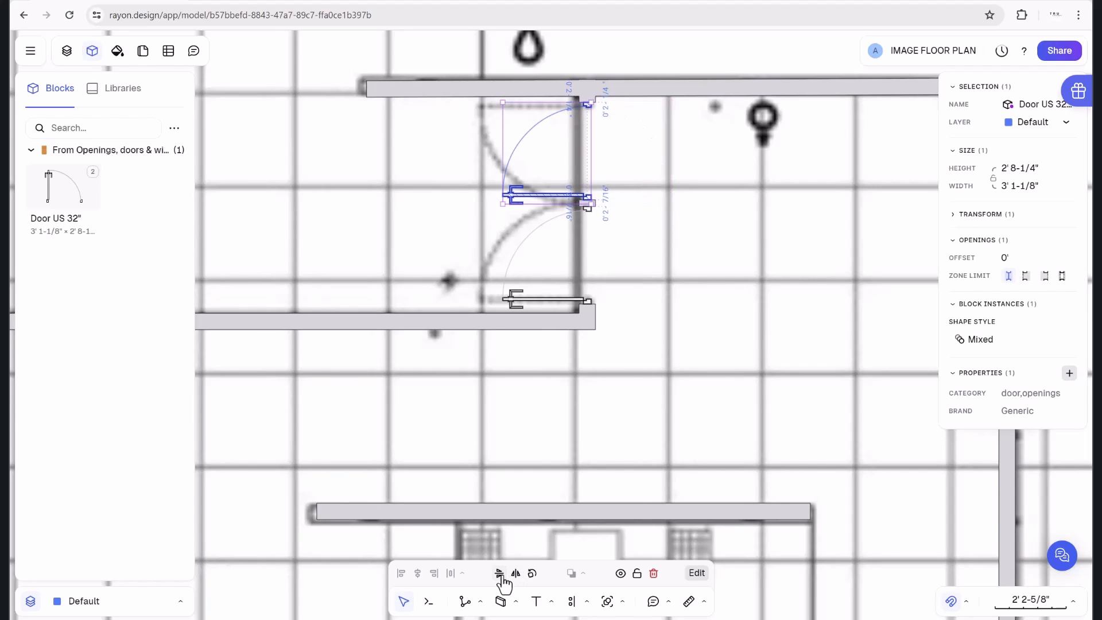
pyautogui.click(499, 575)
pyautogui.click(498, 575)
pyautogui.click(516, 574)
pyautogui.click(685, 441)
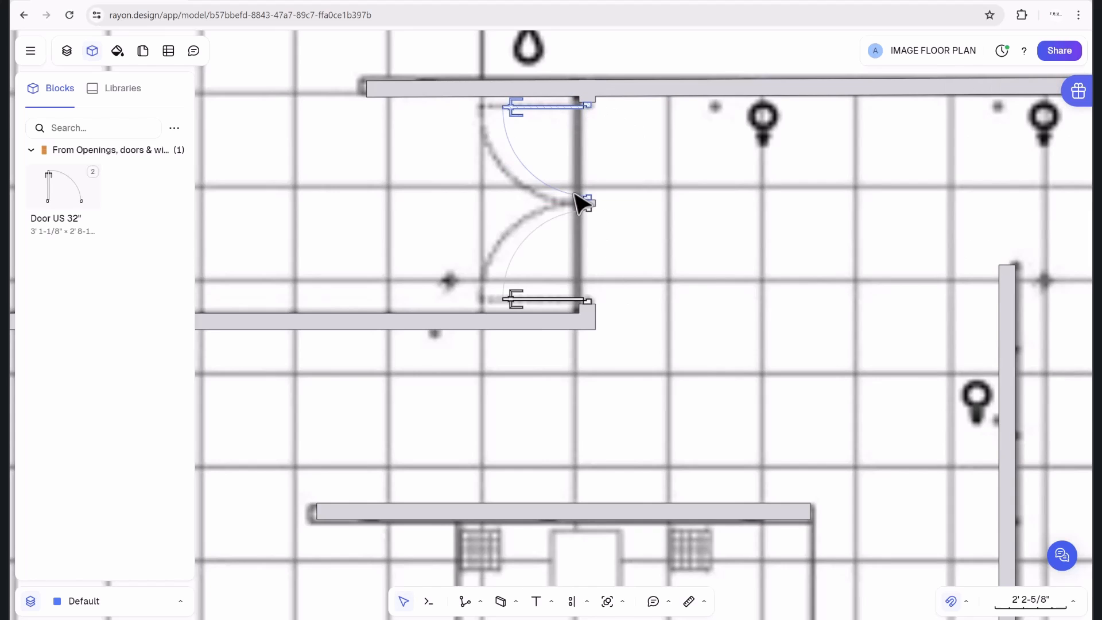
# Move the upper door down along the wall until its jamb meets the lower door's jamb.
pyautogui.click(575, 191)
pyautogui.moveTo(576, 191); pyautogui.dragTo(575, 194)
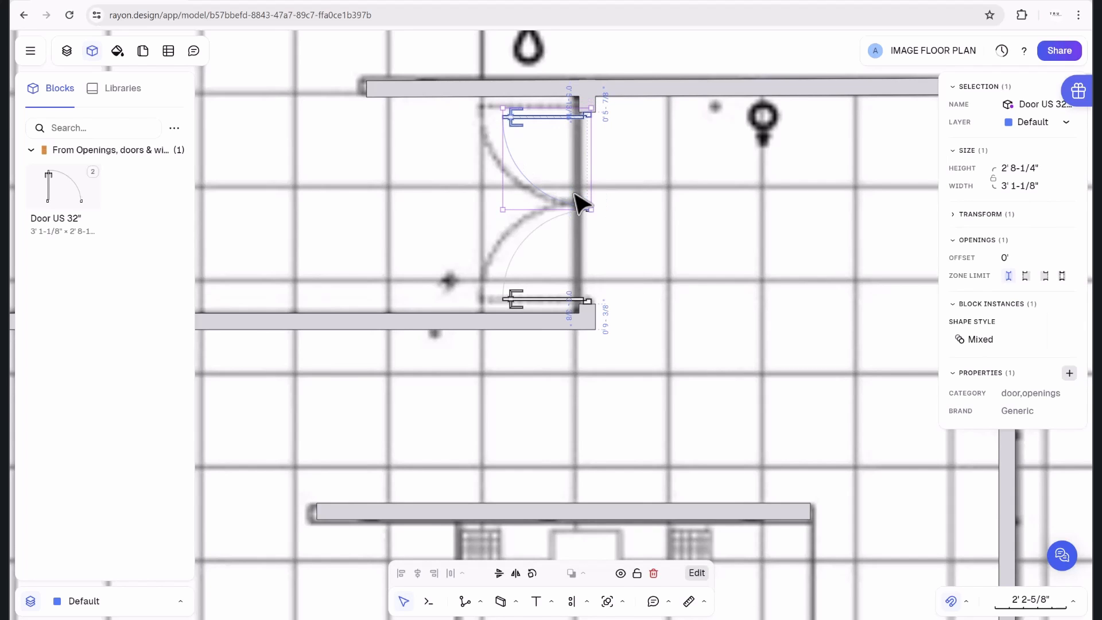
pyautogui.click(601, 216)
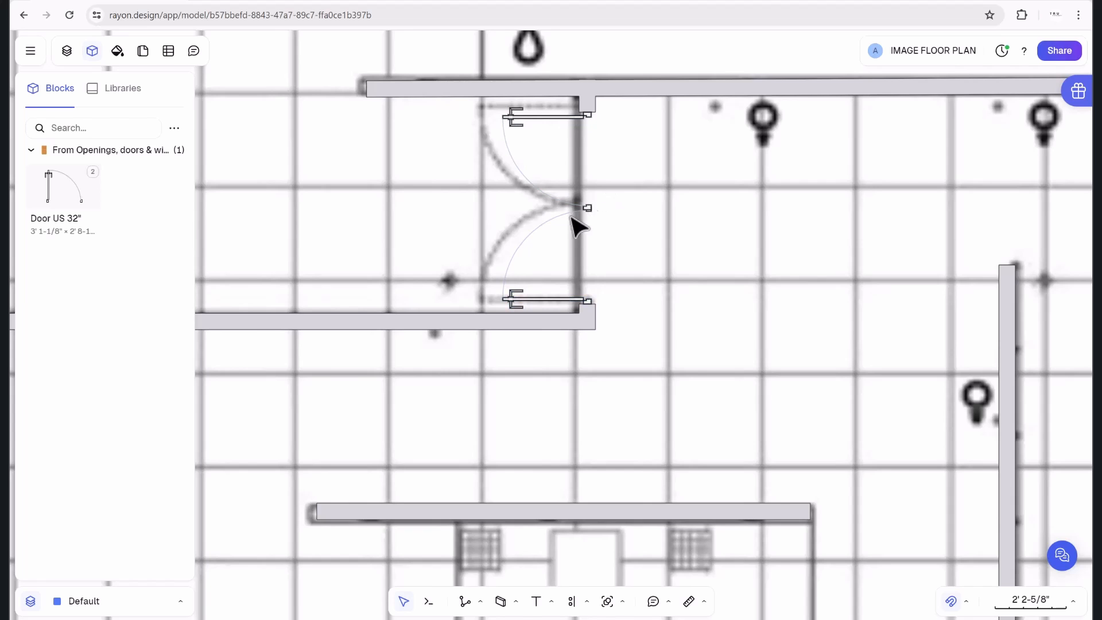
# Nudge the short wall holding the double doors sideways until it lines up with the wall in the floor plan image.
pyautogui.scroll(-3, 617, 253)
pyautogui.scroll(4, 606, 235)
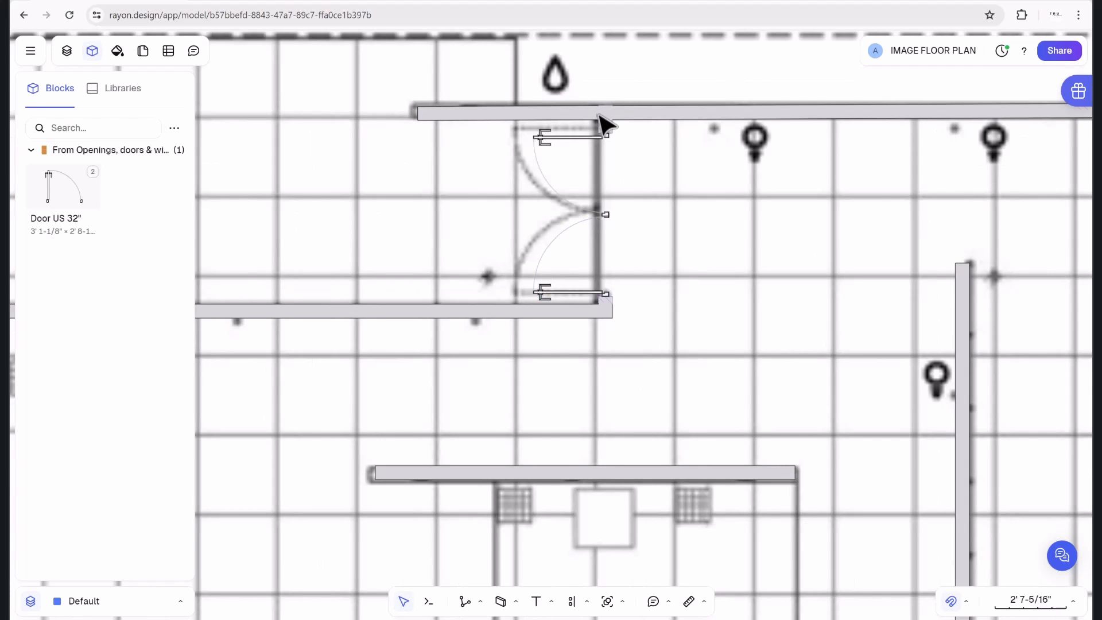
pyautogui.click(599, 135)
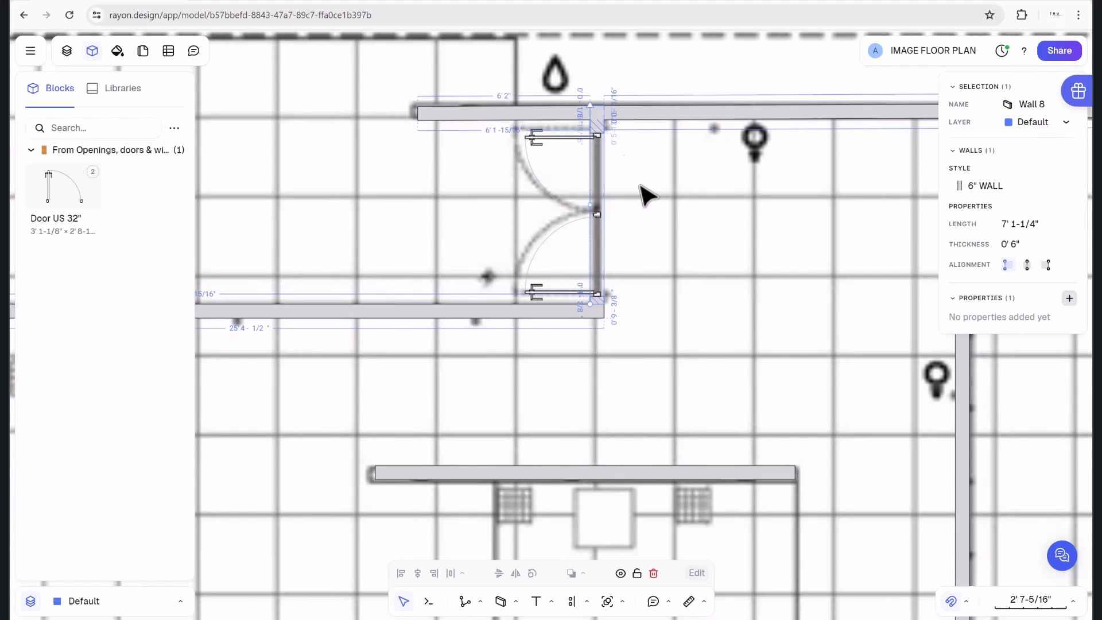
pyautogui.press('Right')
pyautogui.press('Right')
pyautogui.press('Right')
pyautogui.press('Left')
pyautogui.press('Left')
pyautogui.press('Left')
pyautogui.press('Left')
pyautogui.press('Left')
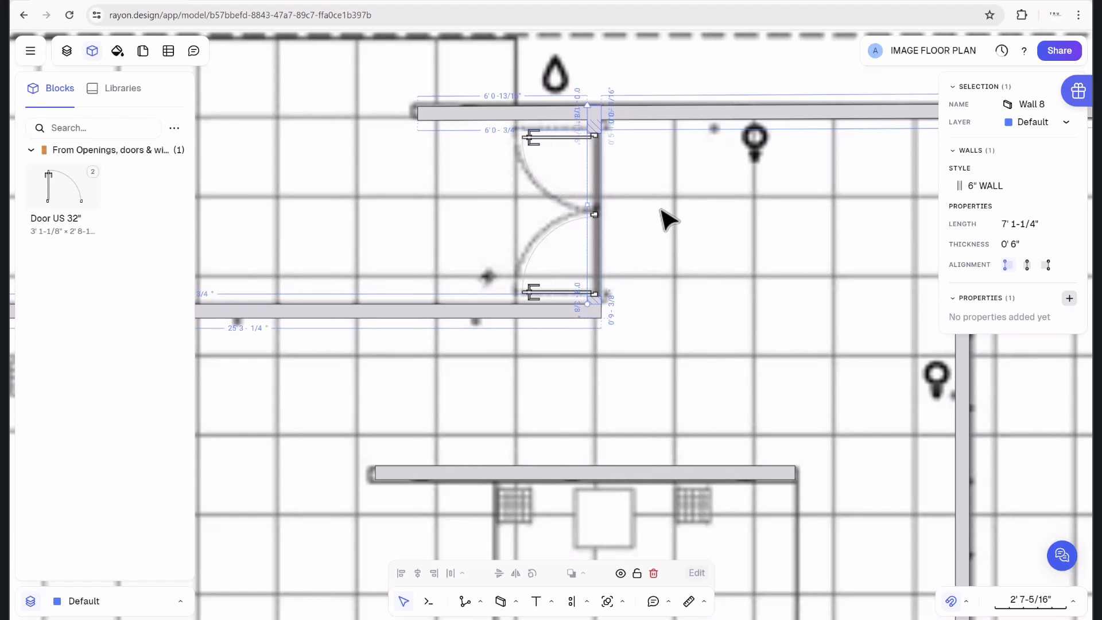
pyautogui.press('Right')
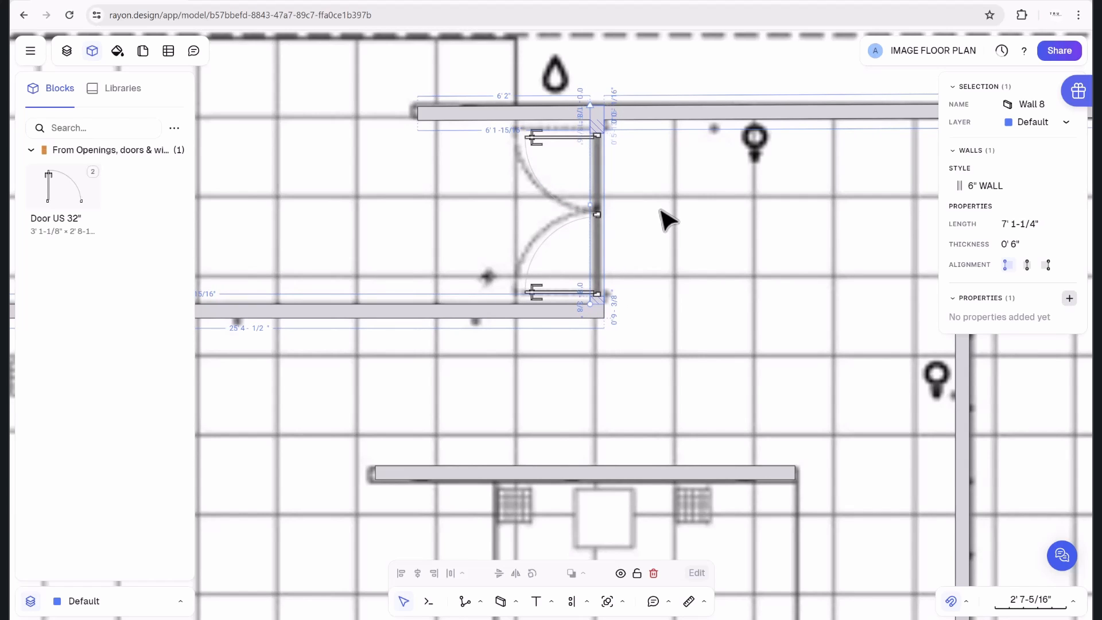
pyautogui.click(680, 170)
# Copy the Door US 32" in the pavilion's lower-left entrance wall up as a second leaf and flip the copy vertically.
pyautogui.scroll(-3, 613, 239)
pyautogui.scroll(-5, 581, 316)
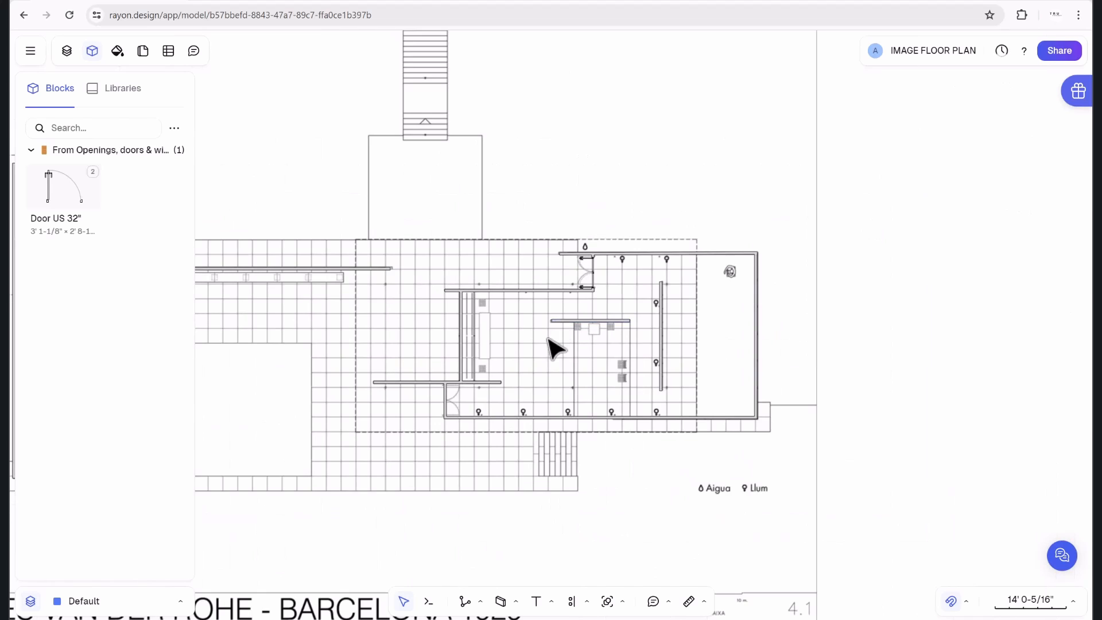
pyautogui.scroll(9, 494, 370)
pyautogui.scroll(-3, 480, 393)
pyautogui.scroll(-3, 655, 240)
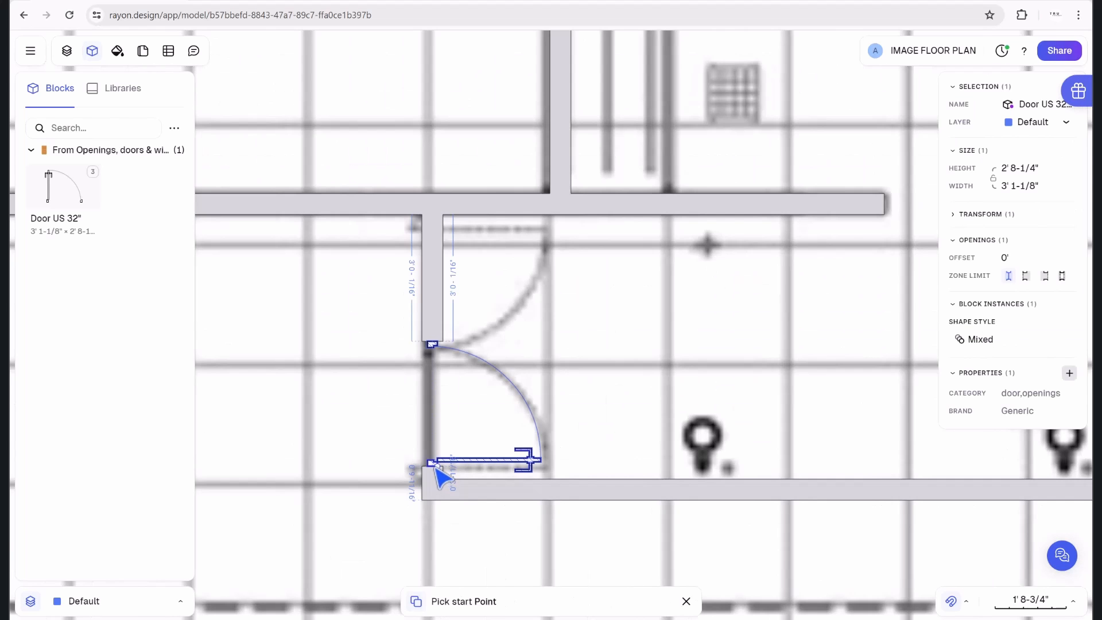
pyautogui.click(435, 466)
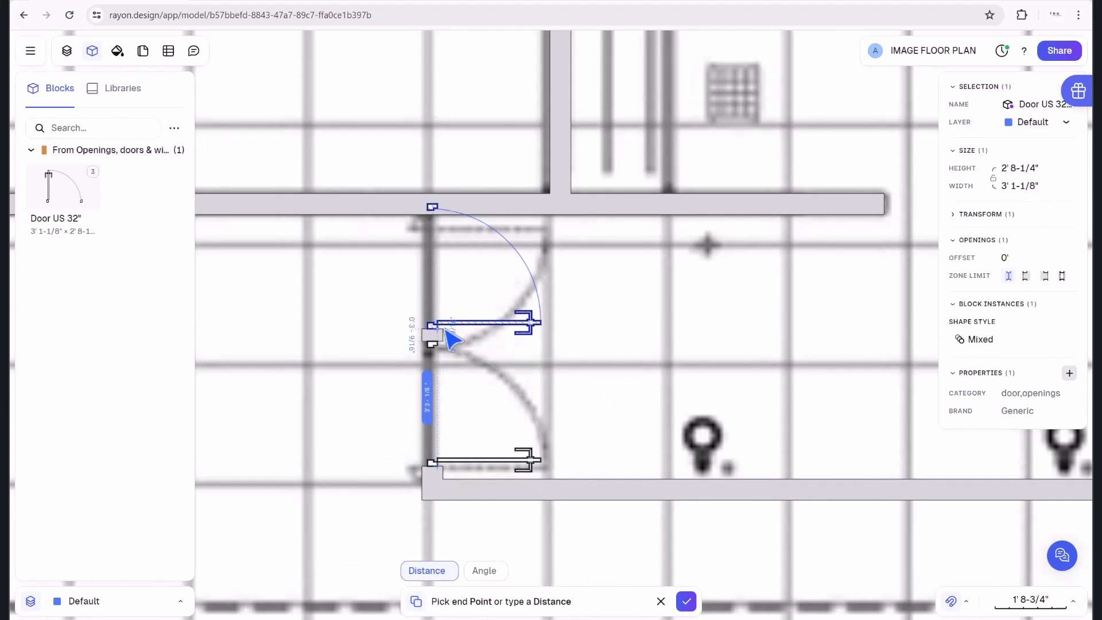
pyautogui.click(443, 339)
pyautogui.click(467, 457)
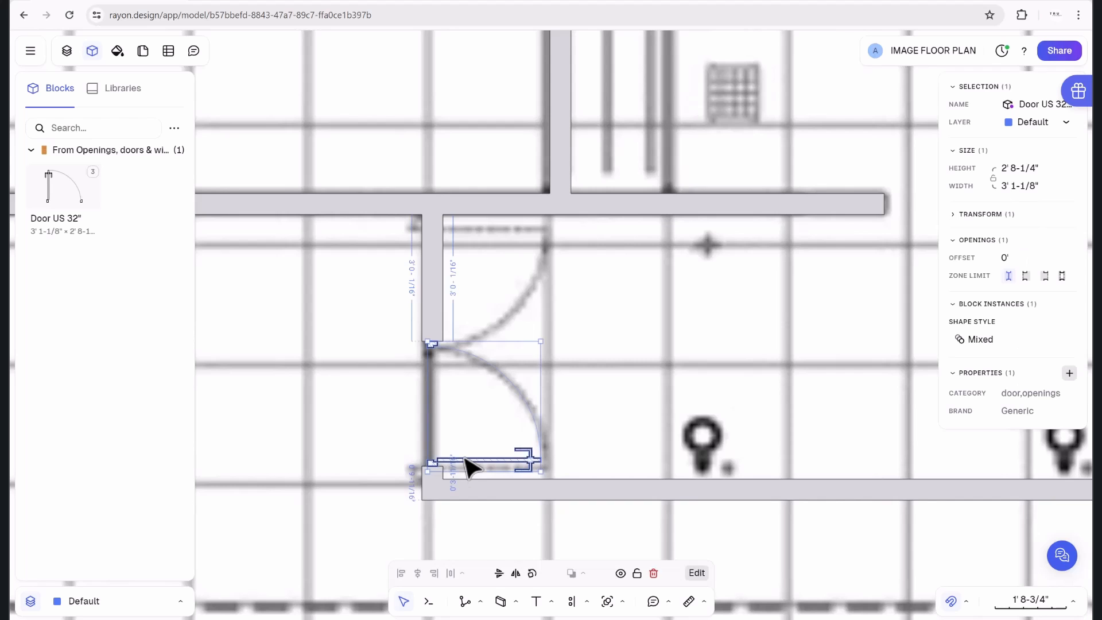
pyautogui.press('c')
pyautogui.click(435, 463)
pyautogui.click(446, 338)
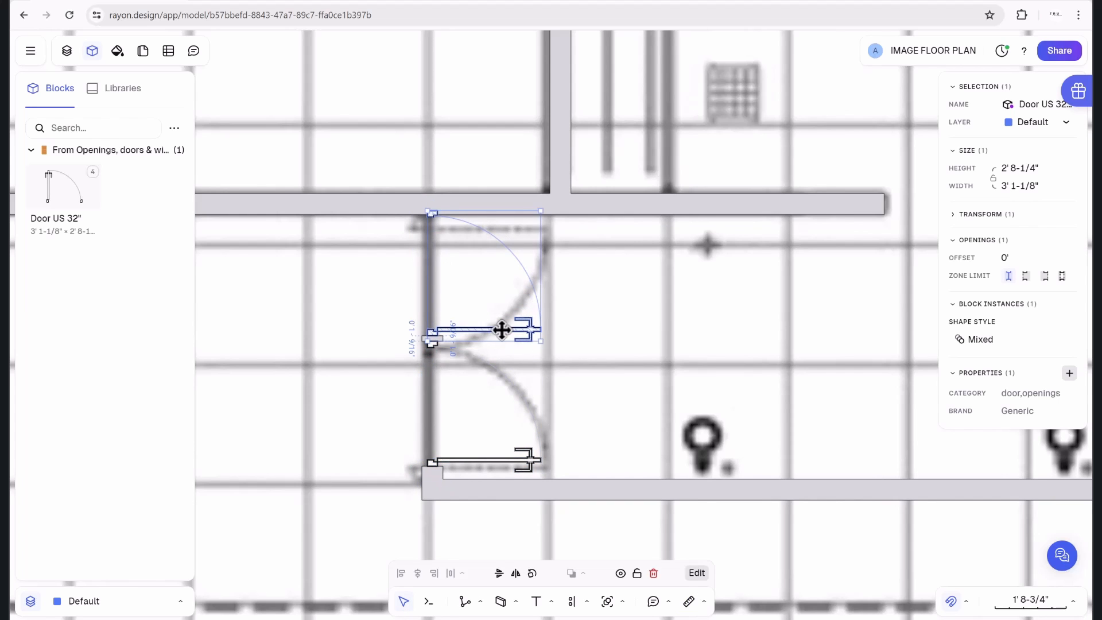
pyautogui.click(506, 574)
pyautogui.click(450, 337)
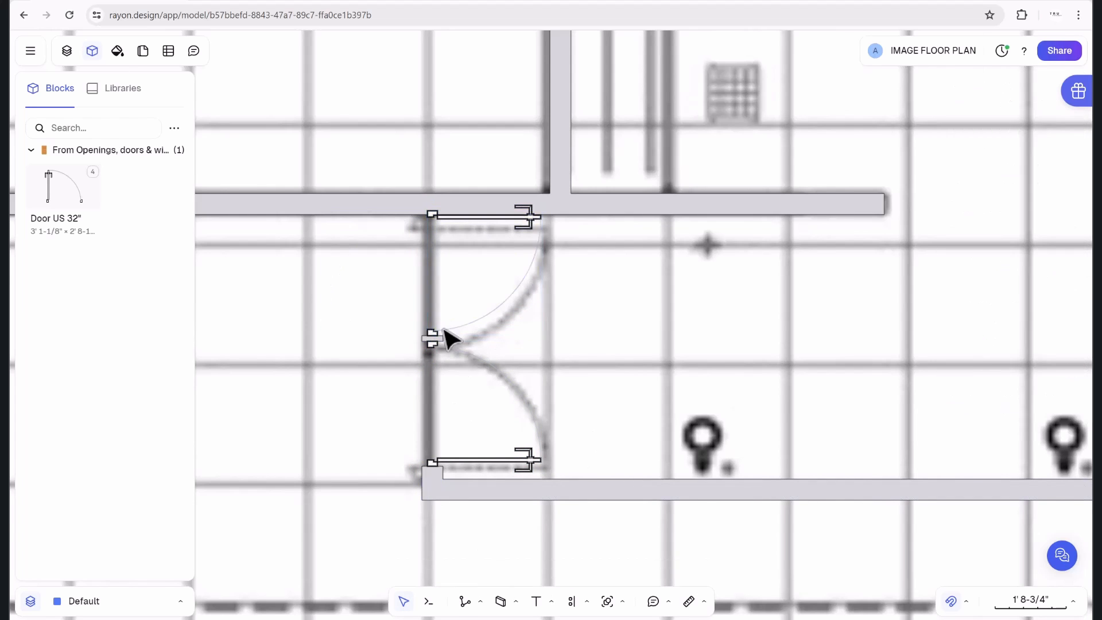
# Search the block libraries for DOOR and add the Door US 28" block to the model.
pyautogui.scroll(-2, 465, 396)
pyautogui.scroll(-5, 615, 453)
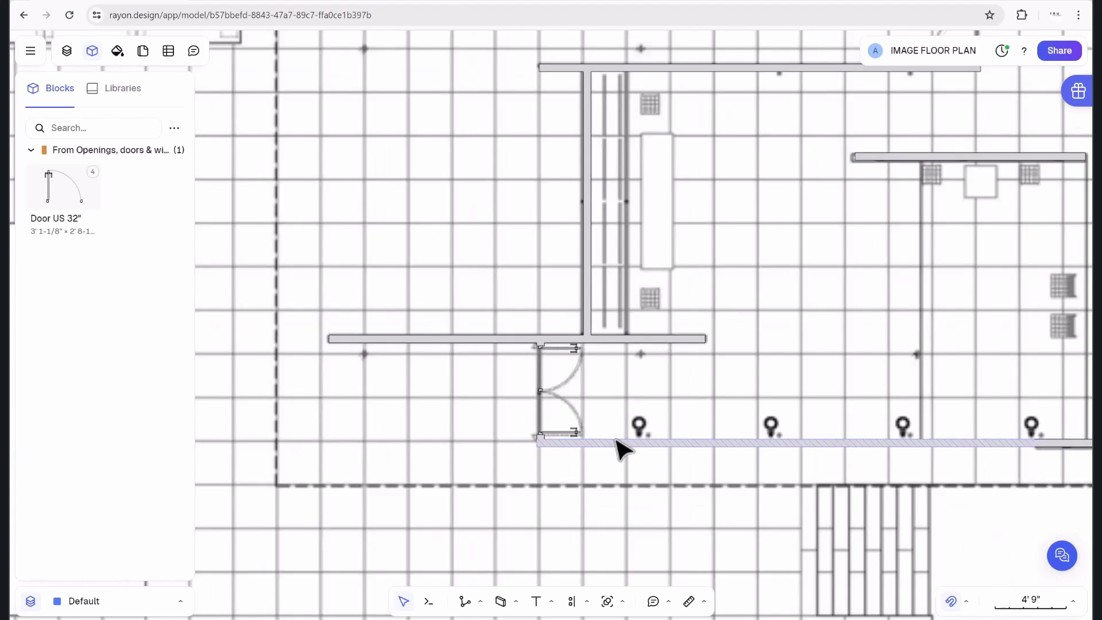
pyautogui.scroll(3, 739, 253)
pyautogui.scroll(-3, 748, 294)
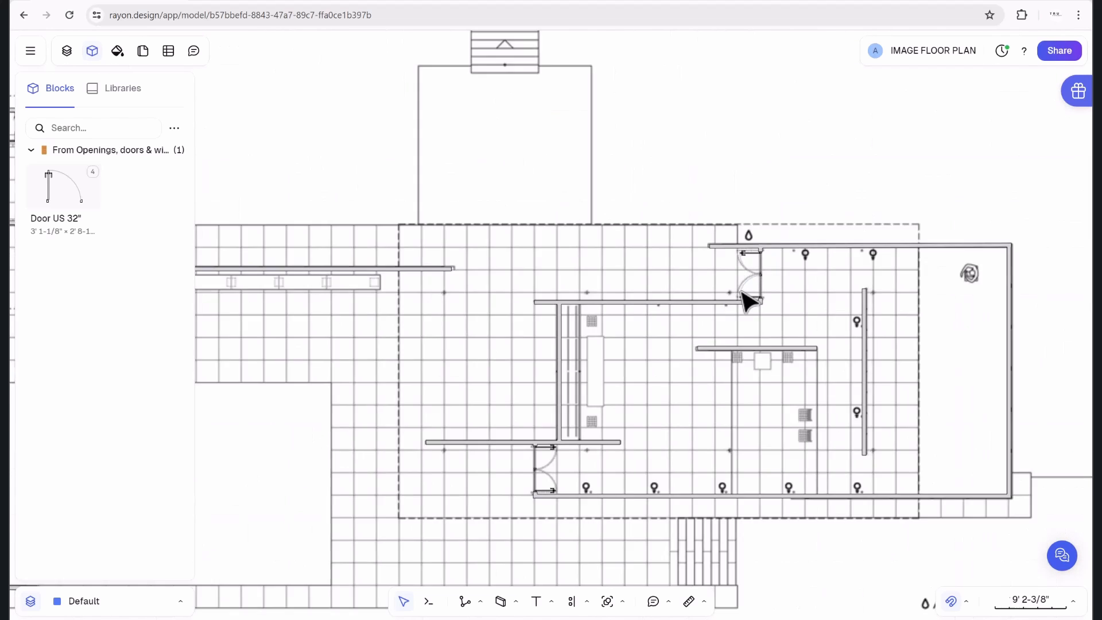
pyautogui.moveTo(254, 269); pyautogui.dragTo(563, 353, button='middle')
pyautogui.scroll(4, 493, 351)
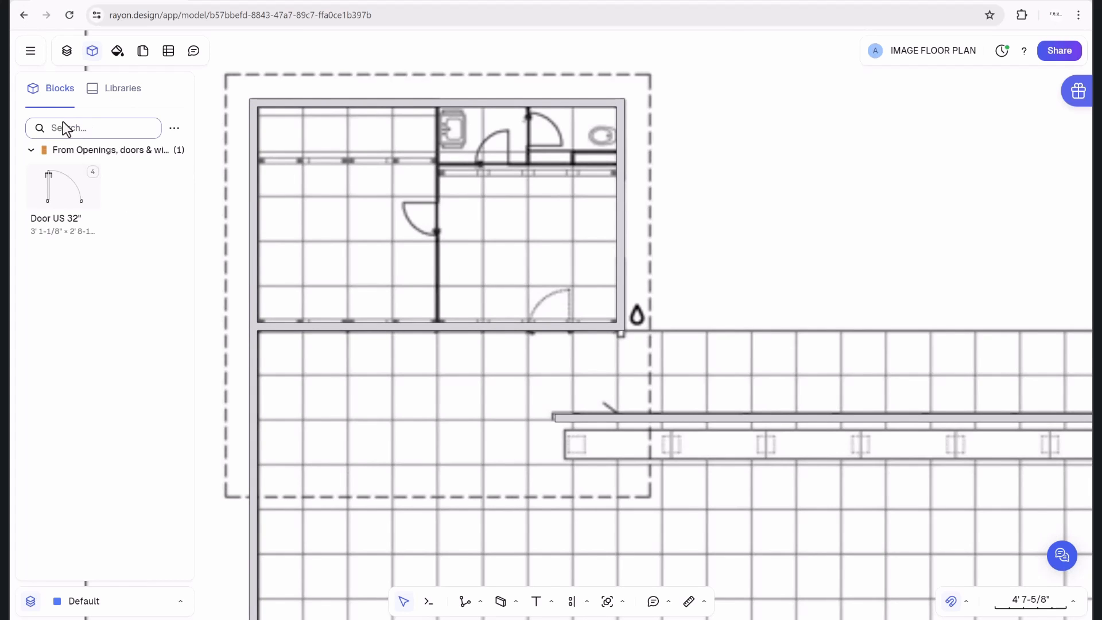
pyautogui.scroll(-3, 79, 361)
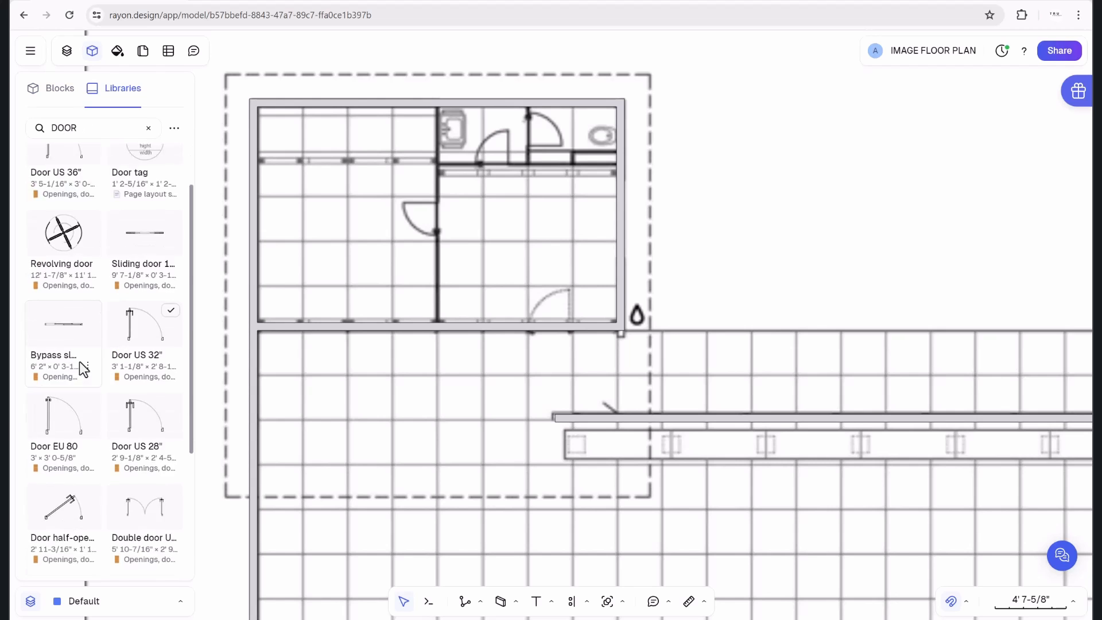
pyautogui.click(177, 410)
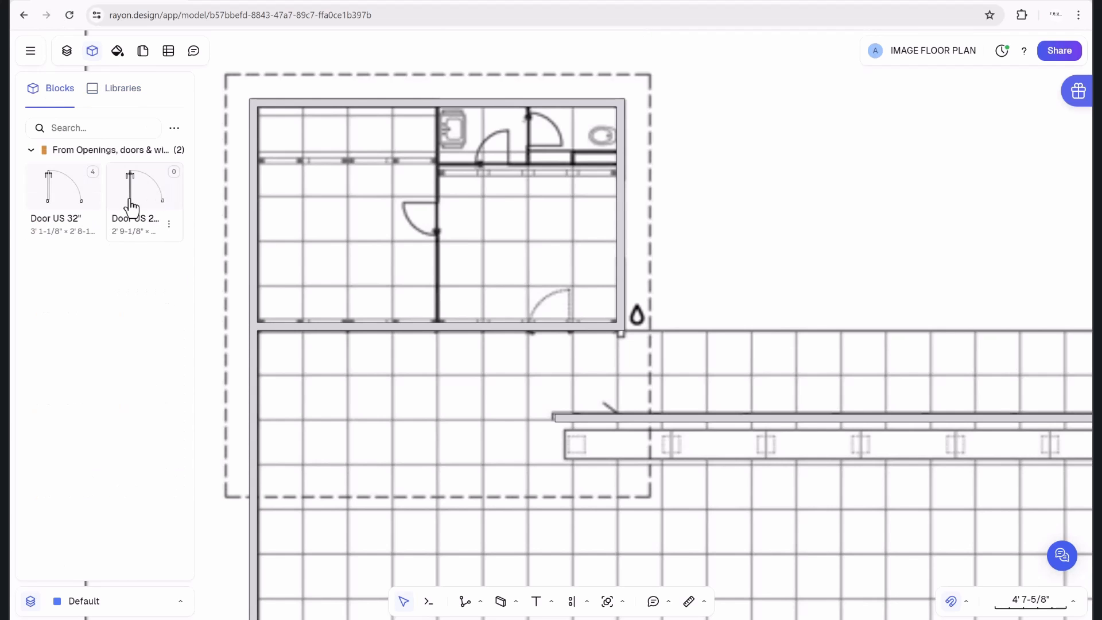
# Place a Door US 28" at the doorway in the small building's bottom wall and flip it horizontally to match the plan.
pyautogui.moveTo(129, 202); pyautogui.dragTo(548, 326)
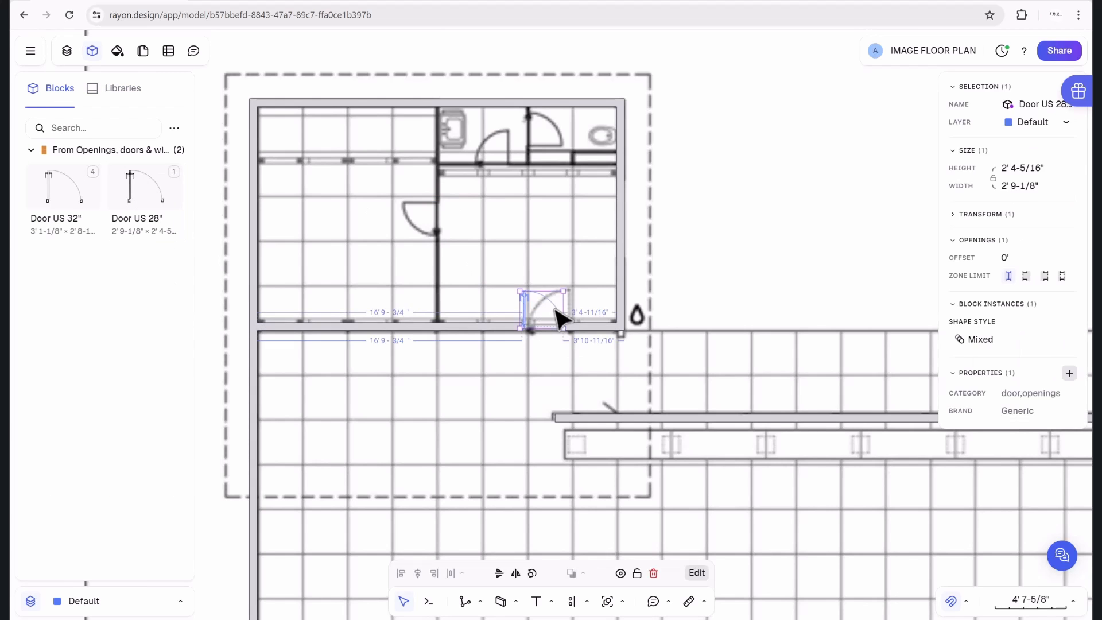
pyautogui.click(516, 573)
pyautogui.press('Escape')
# Draw the small building's 6" interior walls: the vertical partition and the horizontal wall below the bathroom.
pyautogui.scroll(-3, 505, 259)
pyautogui.scroll(-1, 590, 252)
pyautogui.press('w')
pyautogui.click(436, 367)
pyautogui.click(433, 506)
pyautogui.scroll(5, 442, 411)
pyautogui.click(407, 389)
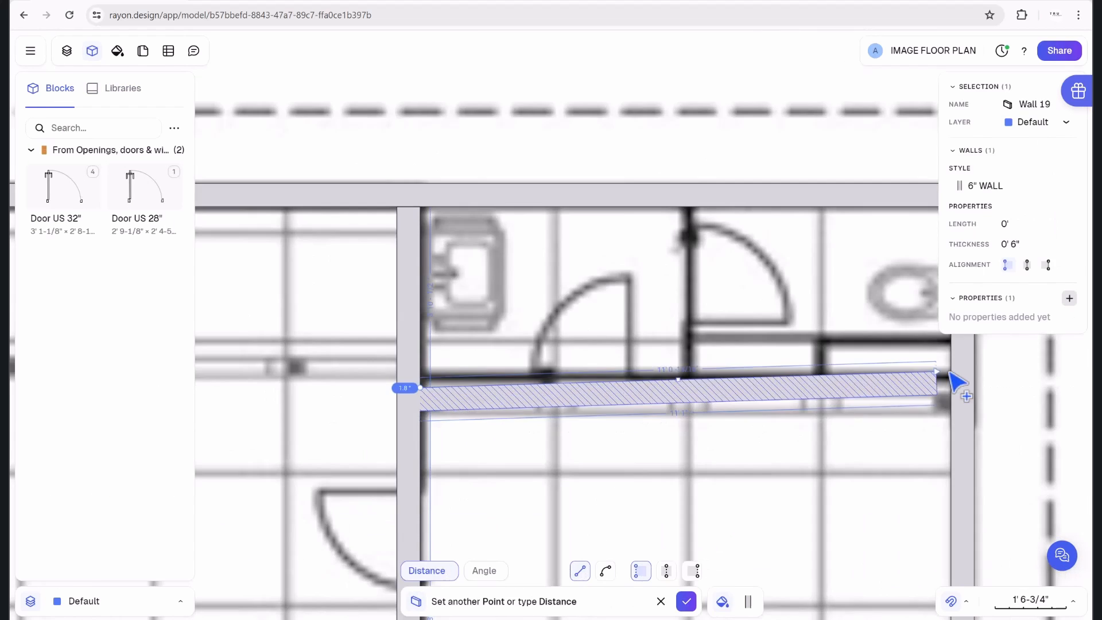
pyautogui.click(956, 381)
pyautogui.click(707, 462)
# Copy the Door US 28" onto the vertical partition and flip and shift it to match the doorway in the plan.
pyautogui.click(572, 601)
pyautogui.click(635, 500)
pyautogui.click(481, 333)
pyautogui.click(516, 574)
pyautogui.moveTo(446, 343); pyautogui.dragTo(445, 338)
pyautogui.click(500, 573)
# Copy the Door US 28" from the building's bottom wall to the doorway in the horizontal wall below the bathroom.
pyautogui.scroll(-5, 551, 294)
pyautogui.scroll(4, 553, 298)
pyautogui.click(629, 520)
pyautogui.click(572, 602)
pyautogui.click(631, 549)
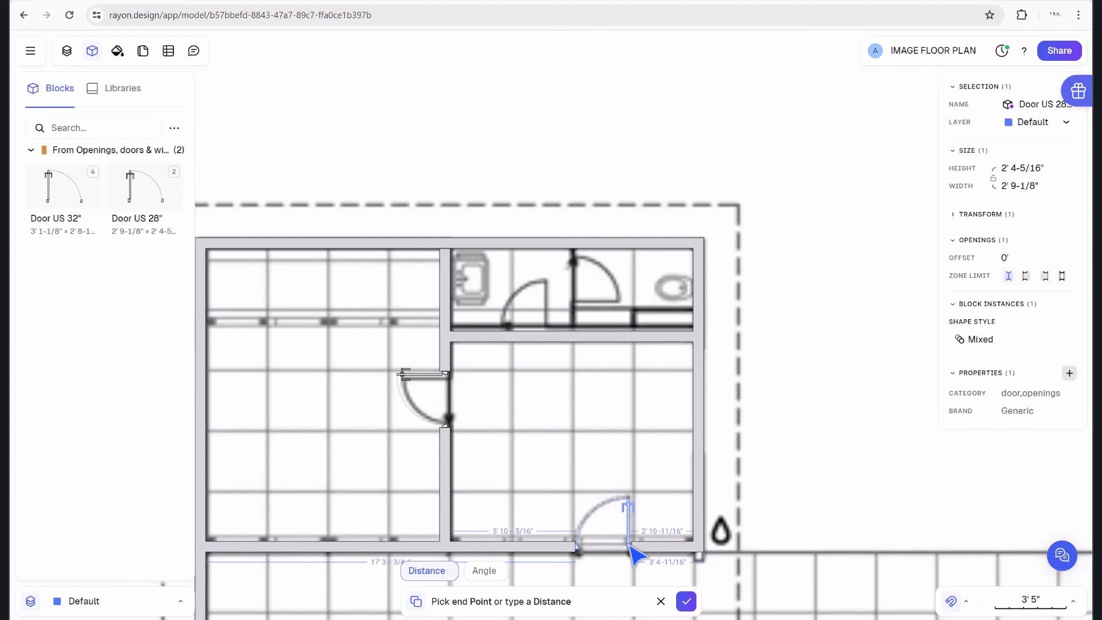
pyautogui.click(547, 337)
pyautogui.scroll(-1, 758, 460)
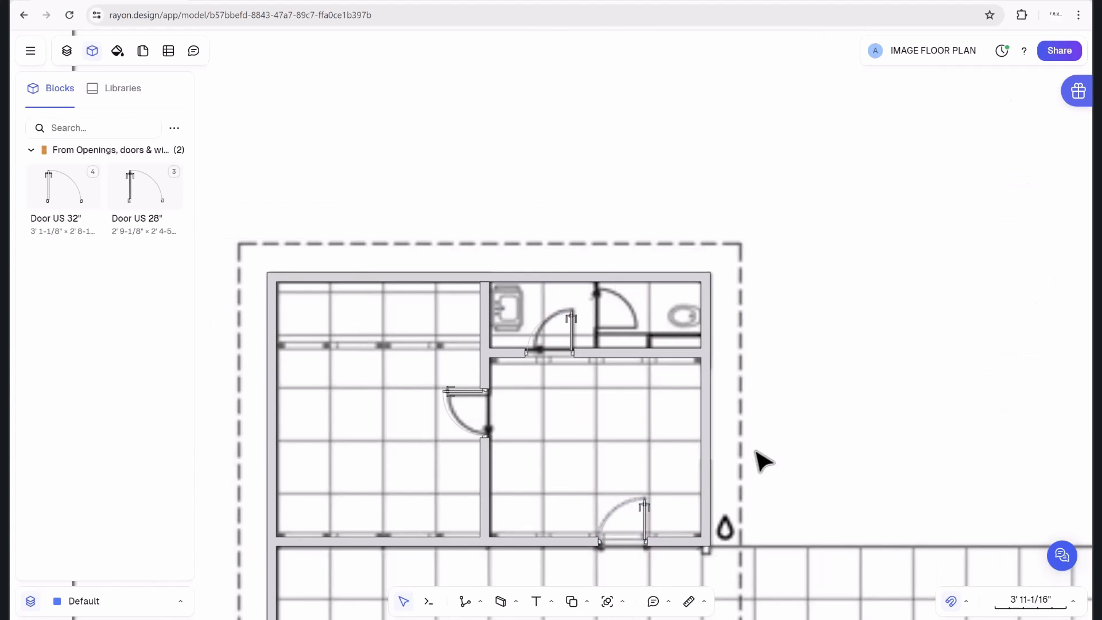
# Try another copy of the building's bottom-wall Door US 28" in the wall below the bathroom, then delete it.
pyautogui.click(646, 521)
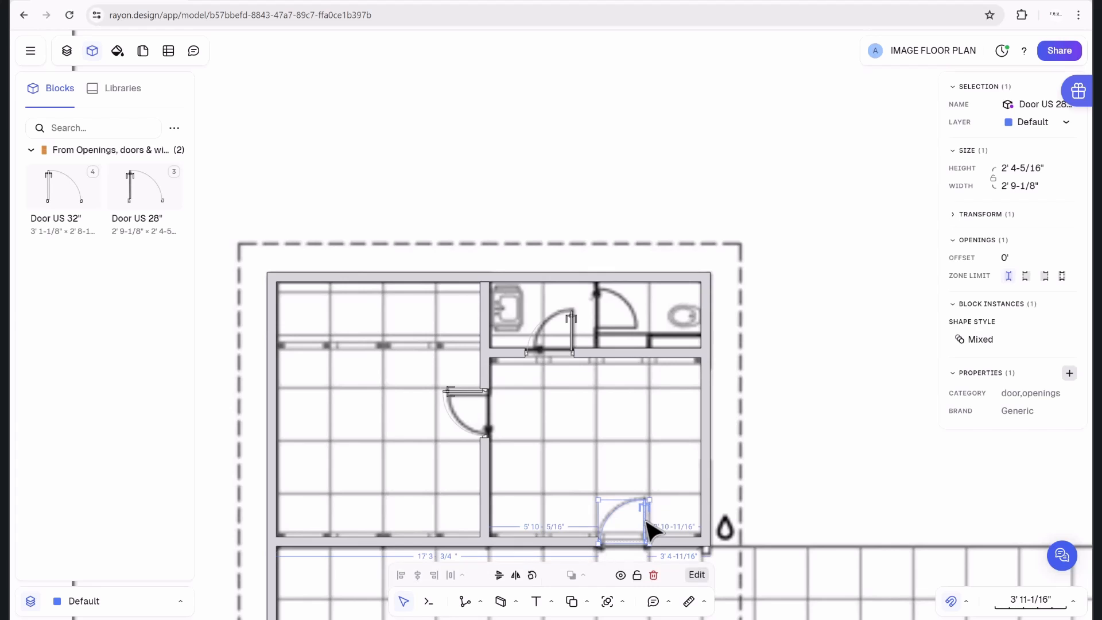
pyautogui.press('c')
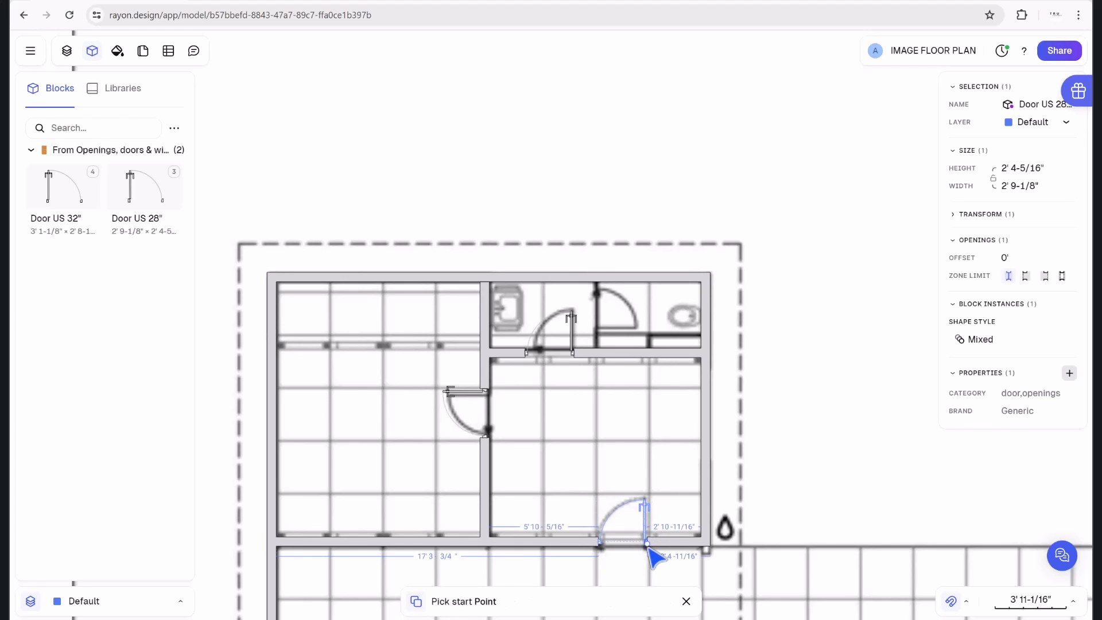
pyautogui.click(648, 544)
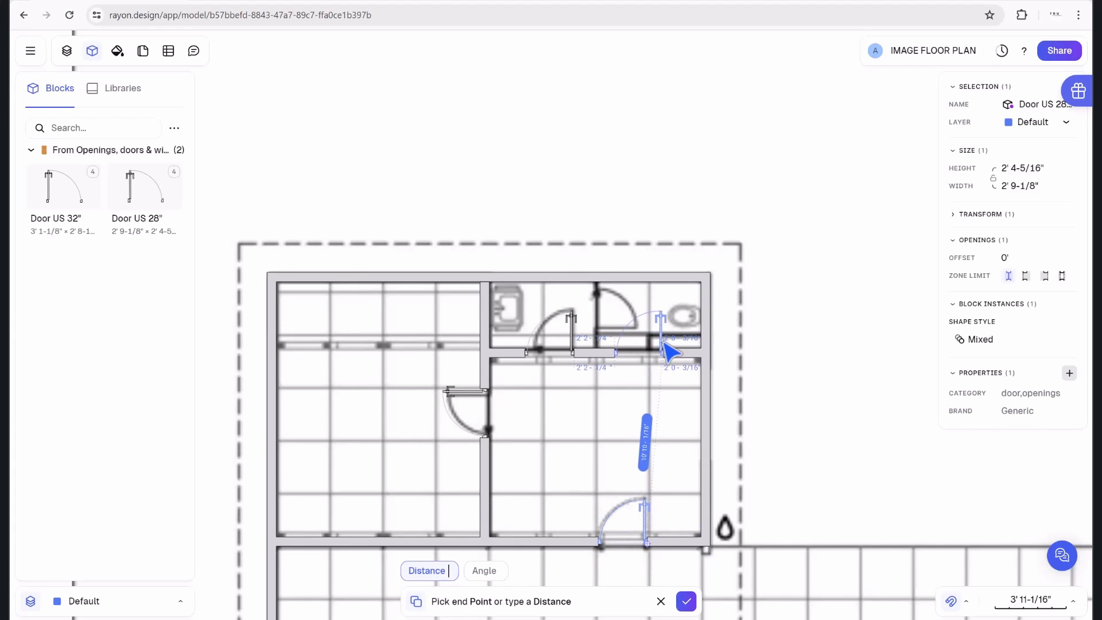
pyautogui.click(668, 350)
pyautogui.press('Escape')
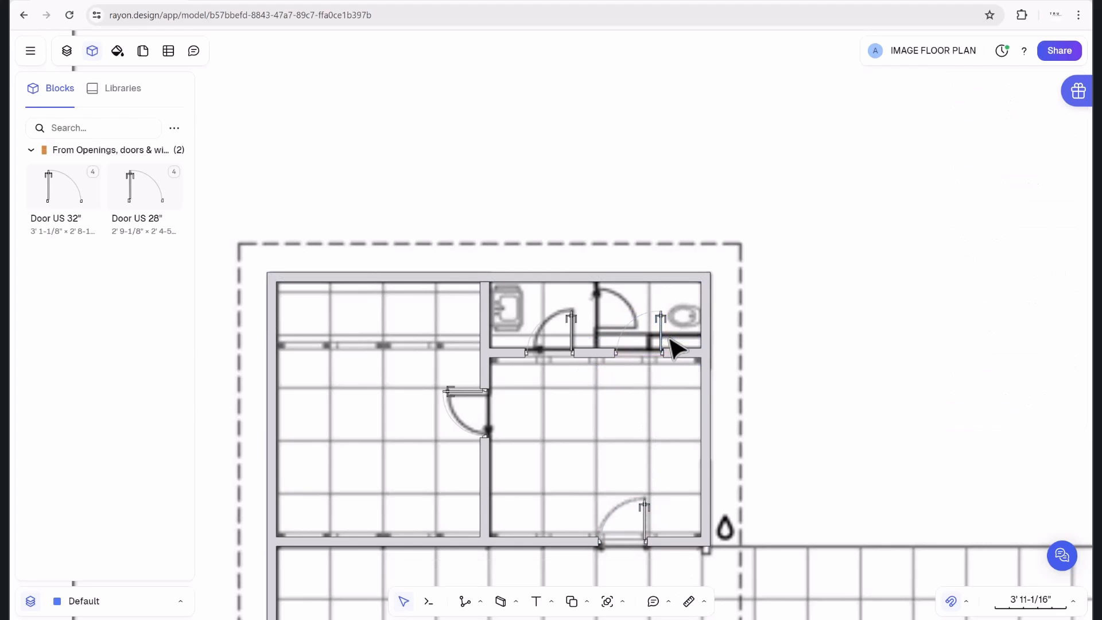
pyautogui.click(661, 327)
pyautogui.press('Delete')
# Hide the 11 (1).jpg image in the Default layer and examine the traced walls and doors on their own.
pyautogui.scroll(-5, 673, 349)
pyautogui.moveTo(720, 338); pyautogui.dragTo(429, 258, button='middle')
pyautogui.scroll(5, 733, 430)
pyautogui.scroll(-5, 746, 441)
pyautogui.scroll(-3, 602, 408)
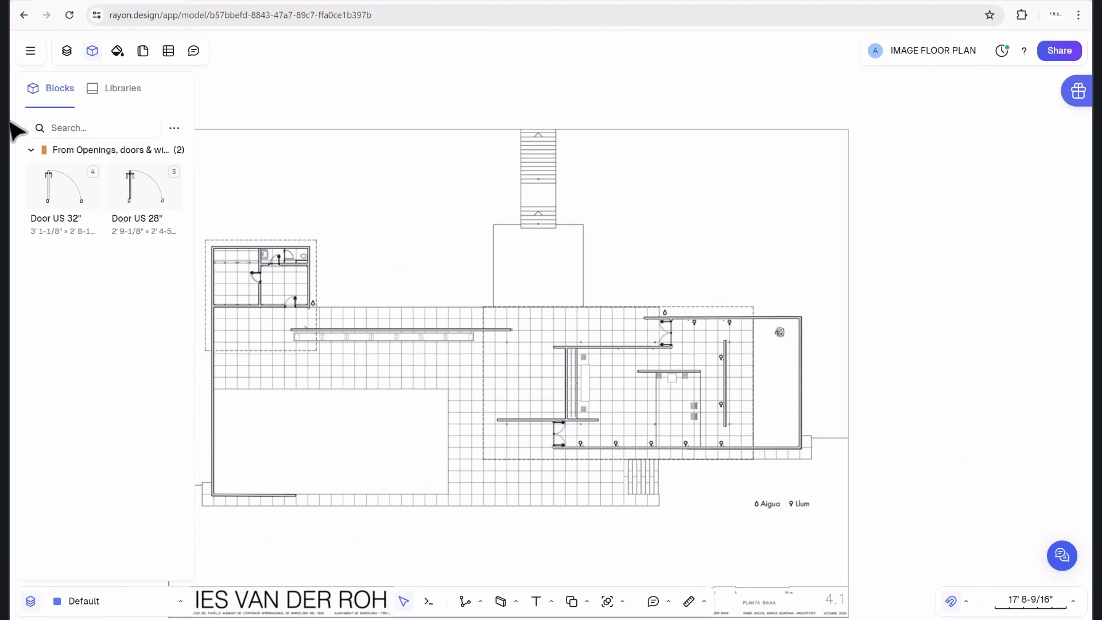
pyautogui.click(67, 51)
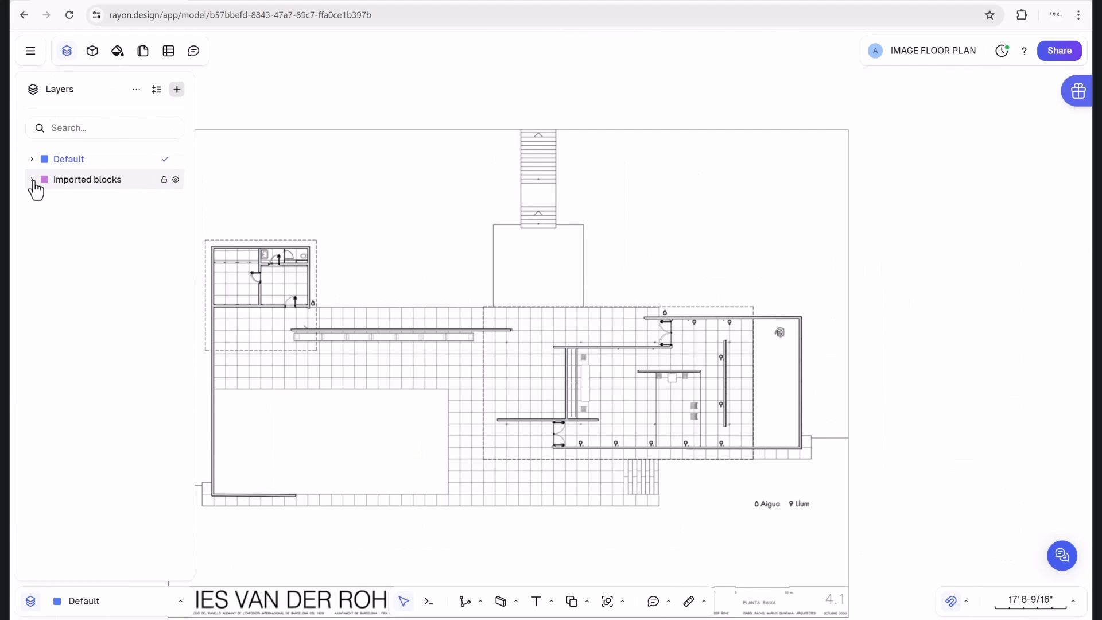
pyautogui.click(31, 159)
pyautogui.scroll(-3, 89, 348)
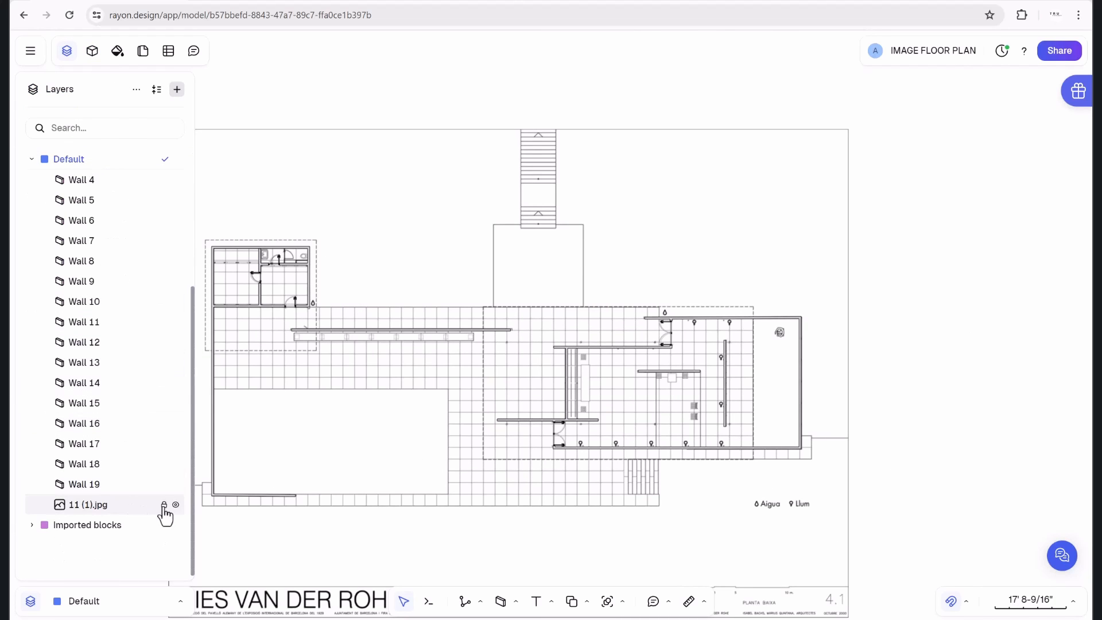
pyautogui.click(175, 505)
pyautogui.scroll(-2, 345, 443)
pyautogui.scroll(-2, 315, 430)
pyautogui.scroll(5, 461, 419)
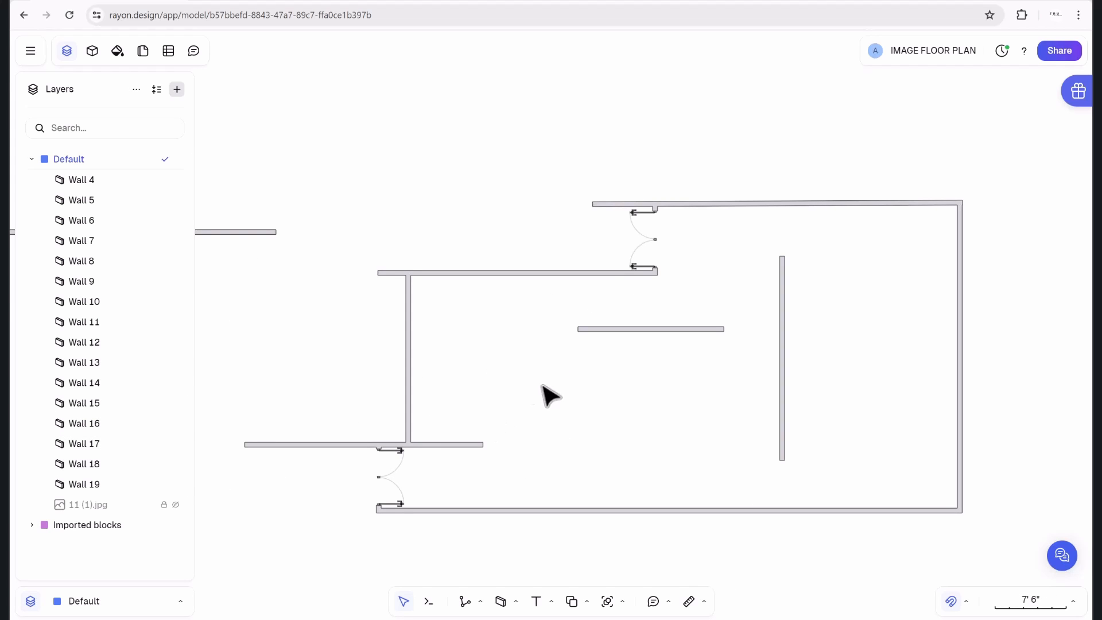
pyautogui.scroll(-1, 547, 387)
pyautogui.moveTo(611, 396); pyautogui.dragTo(770, 399, button='middle')
pyautogui.scroll(-2, 713, 195)
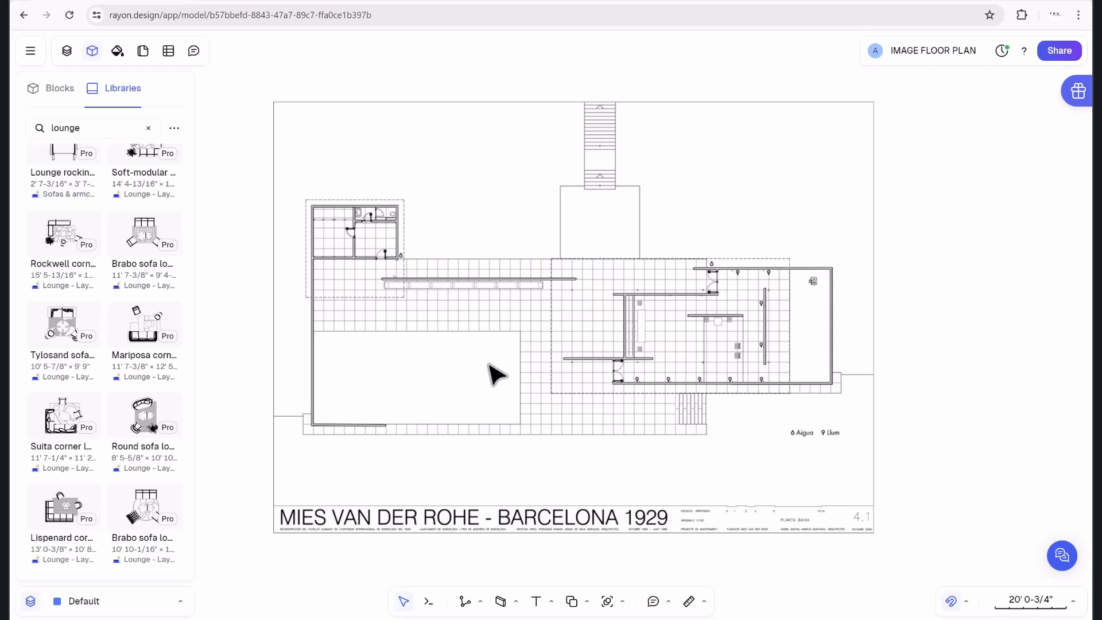
# Search the block libraries for "window" and import the Window 1500 block into the model.
pyautogui.scroll(4, 656, 374)
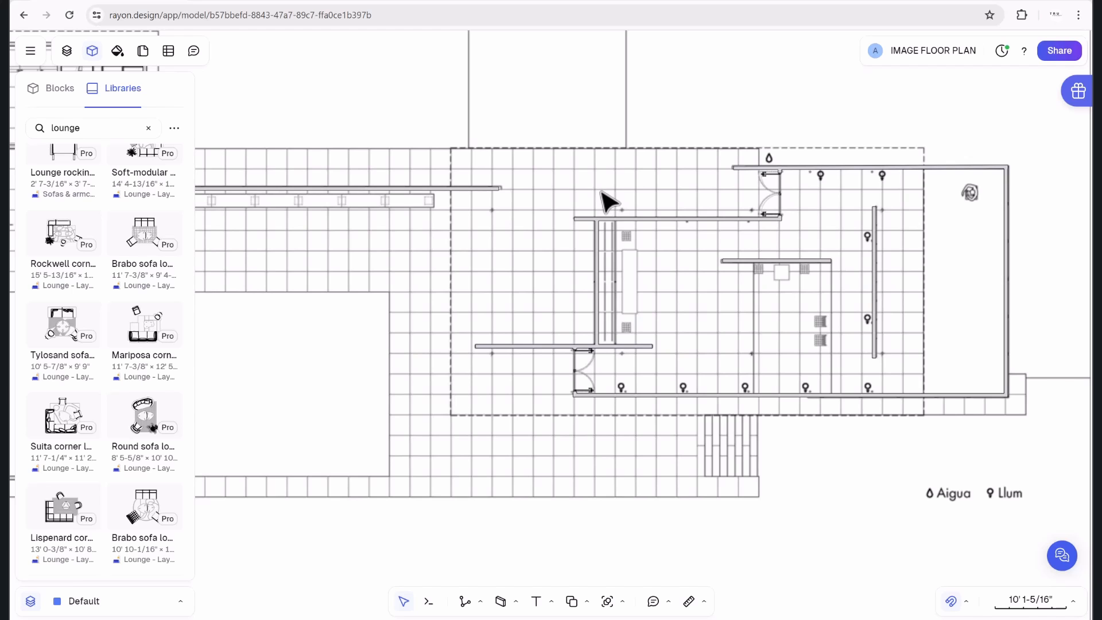
pyautogui.scroll(-4, 464, 342)
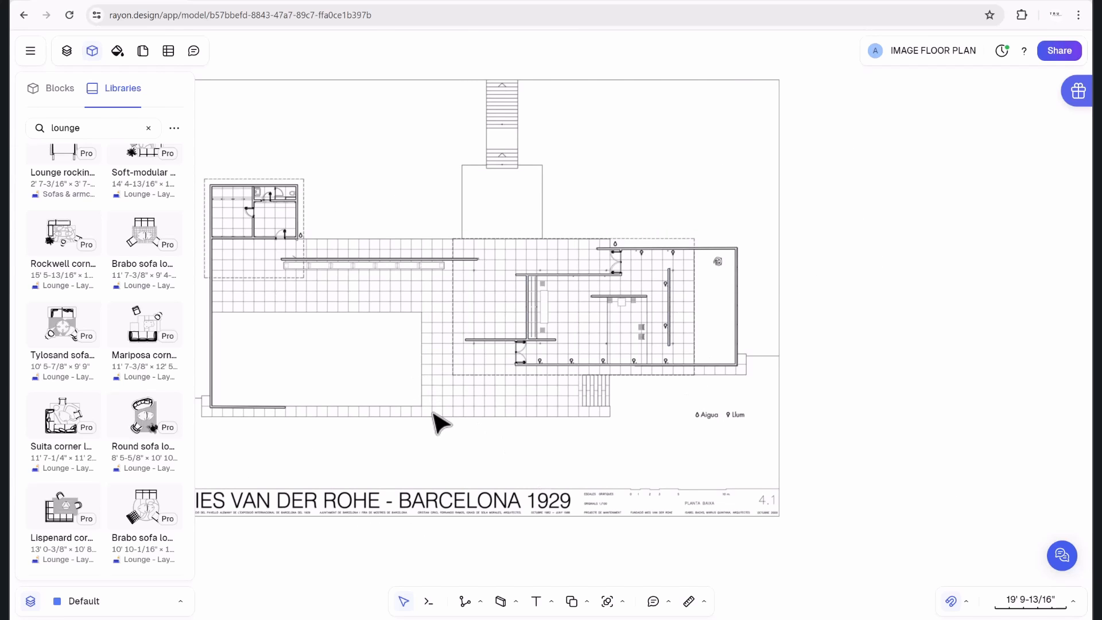
pyautogui.moveTo(442, 431); pyautogui.dragTo(522, 425, button='middle')
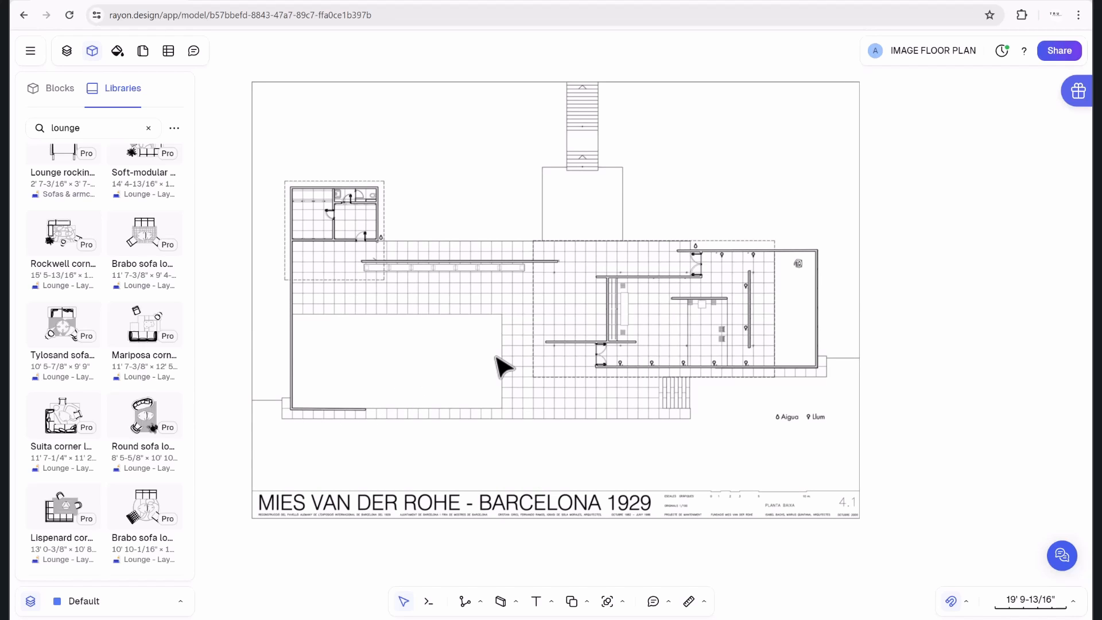
pyautogui.click(91, 50)
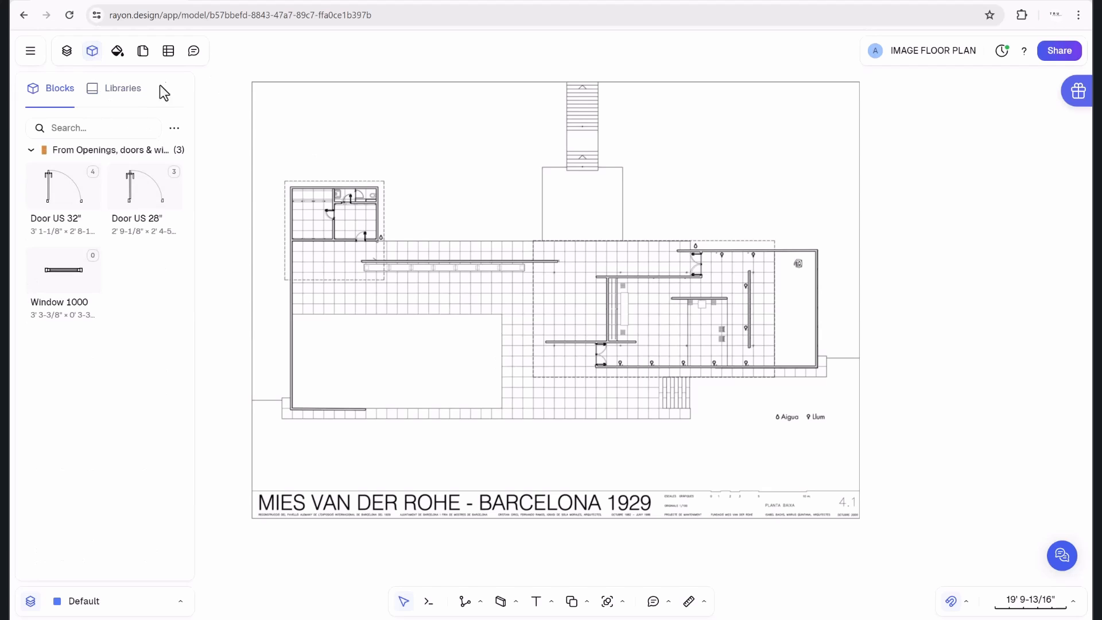
pyautogui.click(128, 91)
pyautogui.click(104, 131)
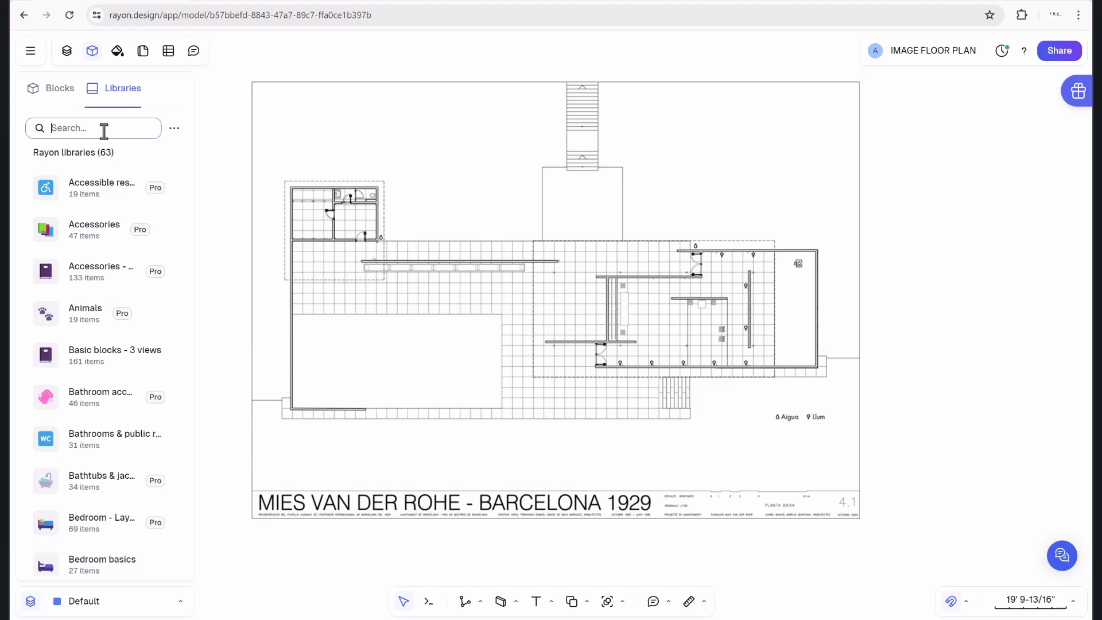
pyautogui.write('window')
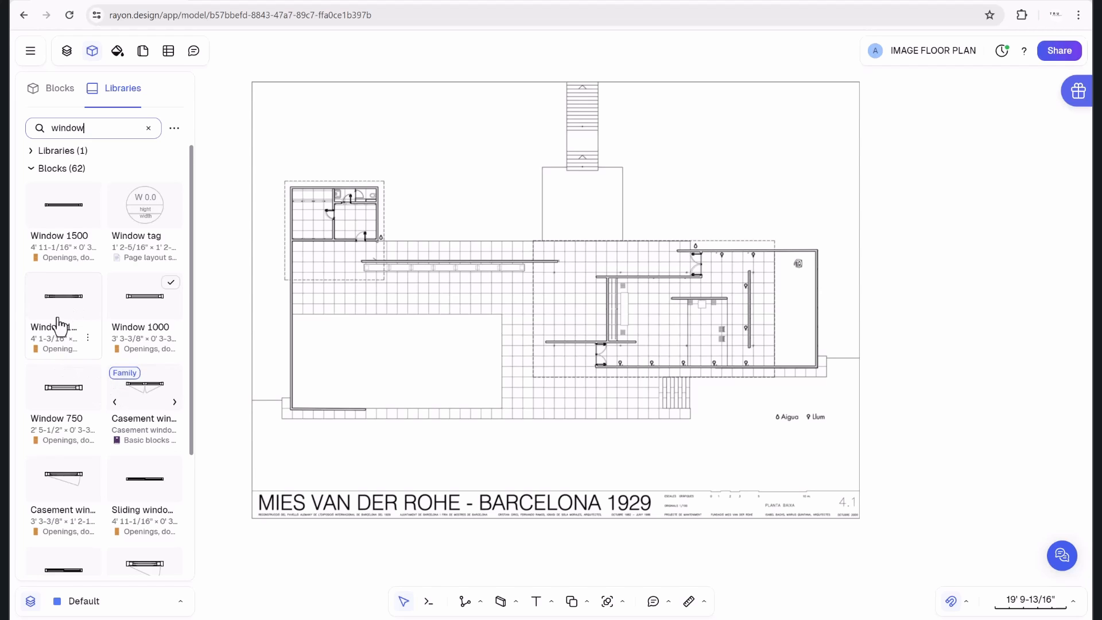
pyautogui.click(87, 247)
pyautogui.click(96, 270)
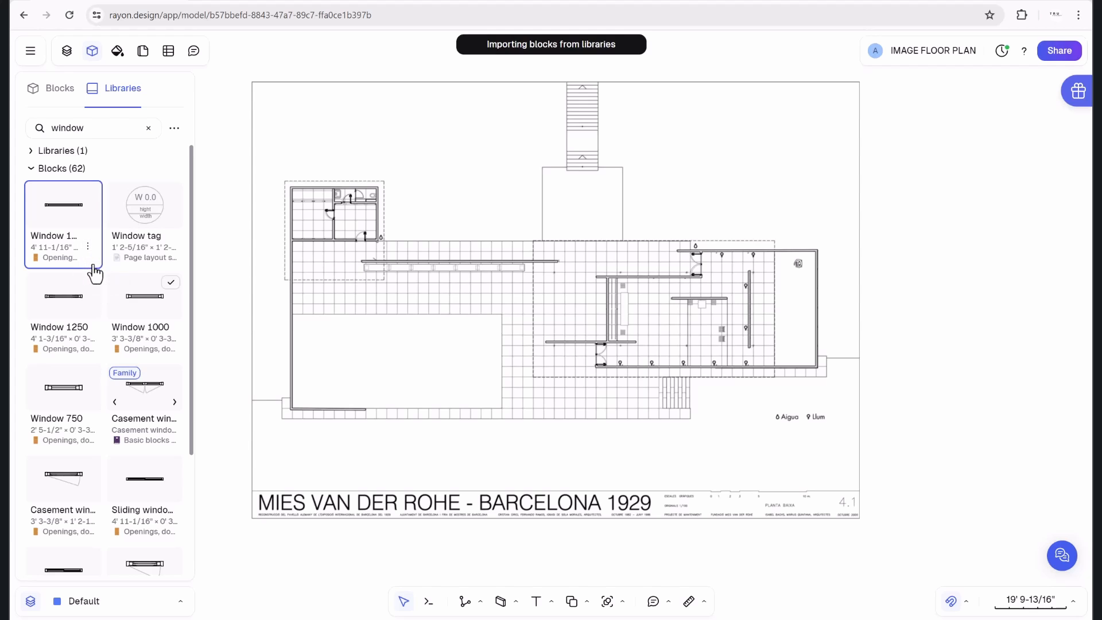
# Rename the imported Window 1500 block as Window House.
pyautogui.click(45, 95)
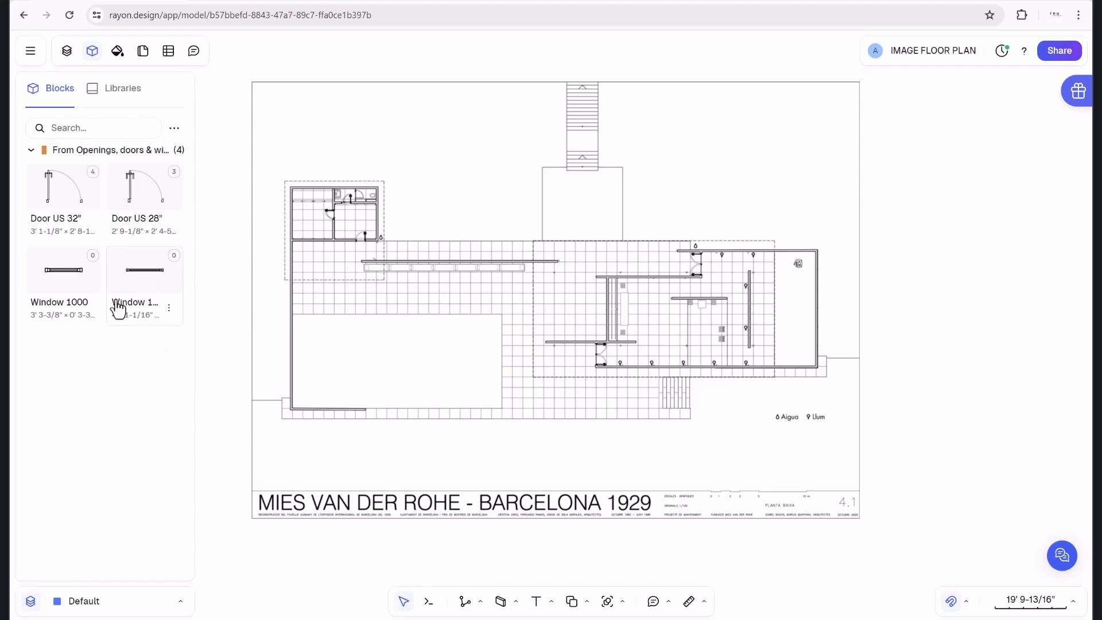
pyautogui.click(171, 314)
pyautogui.click(175, 331)
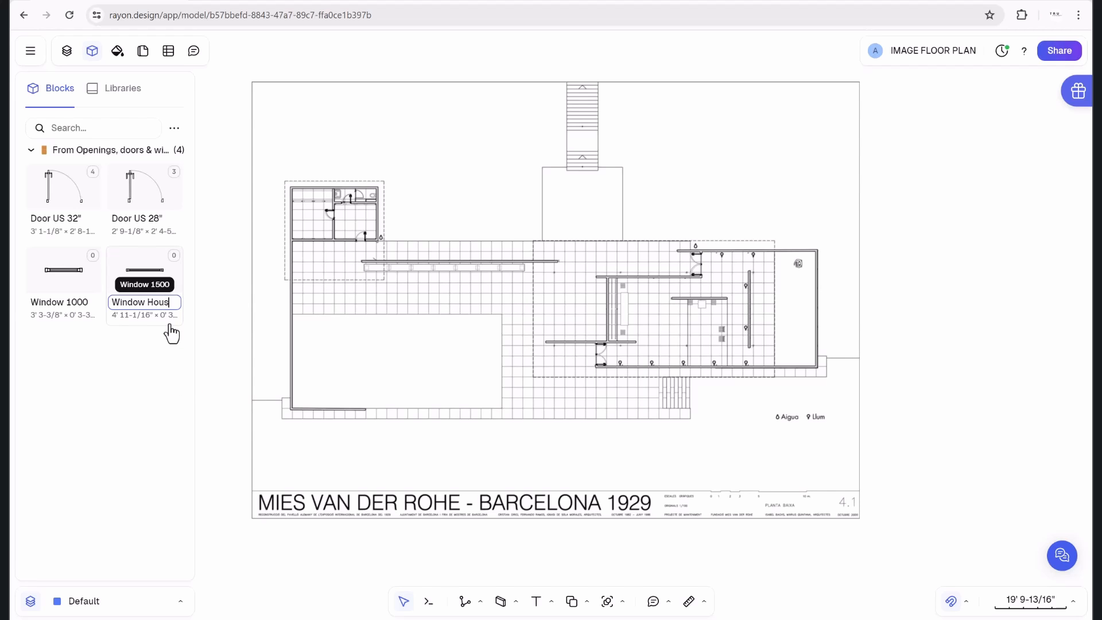
pyautogui.press('Return')
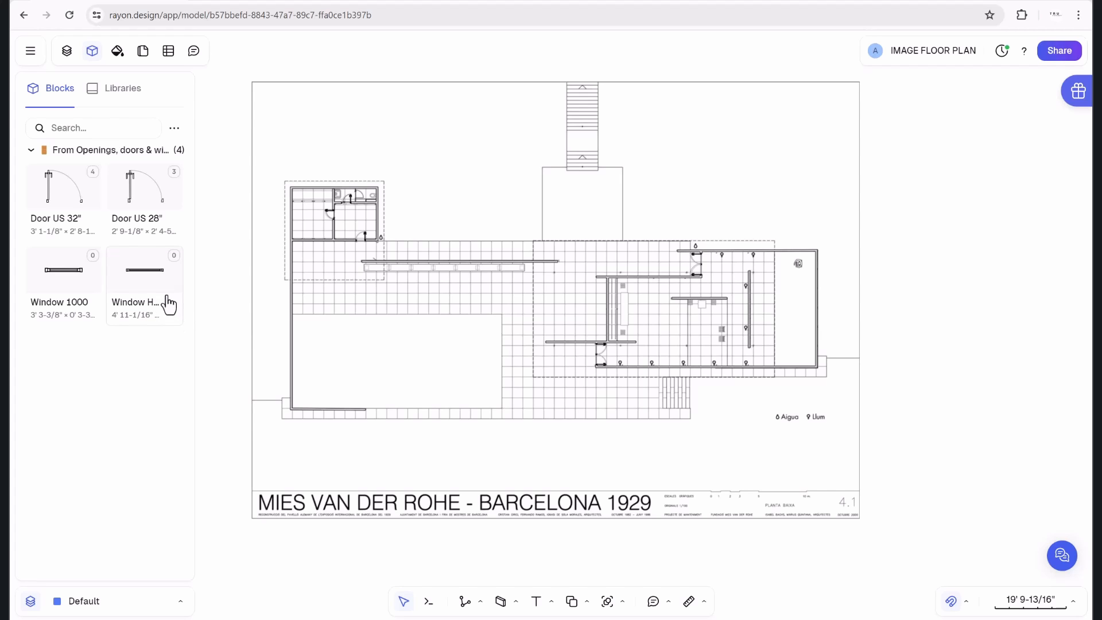
# Place a Window House in the main pavilion's vertical wall beside the double glazing strips.
pyautogui.moveTo(140, 287); pyautogui.dragTo(610, 318)
pyautogui.scroll(10, 610, 318)
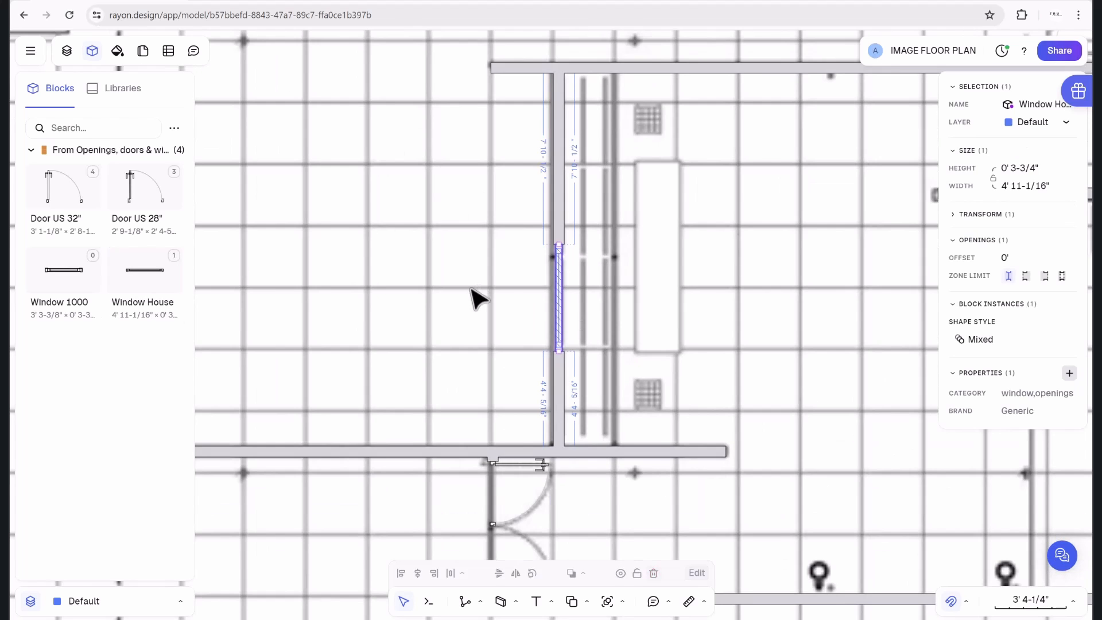
pyautogui.click(478, 298)
pyautogui.scroll(-5, 537, 307)
pyautogui.scroll(3, 554, 308)
pyautogui.click(554, 306)
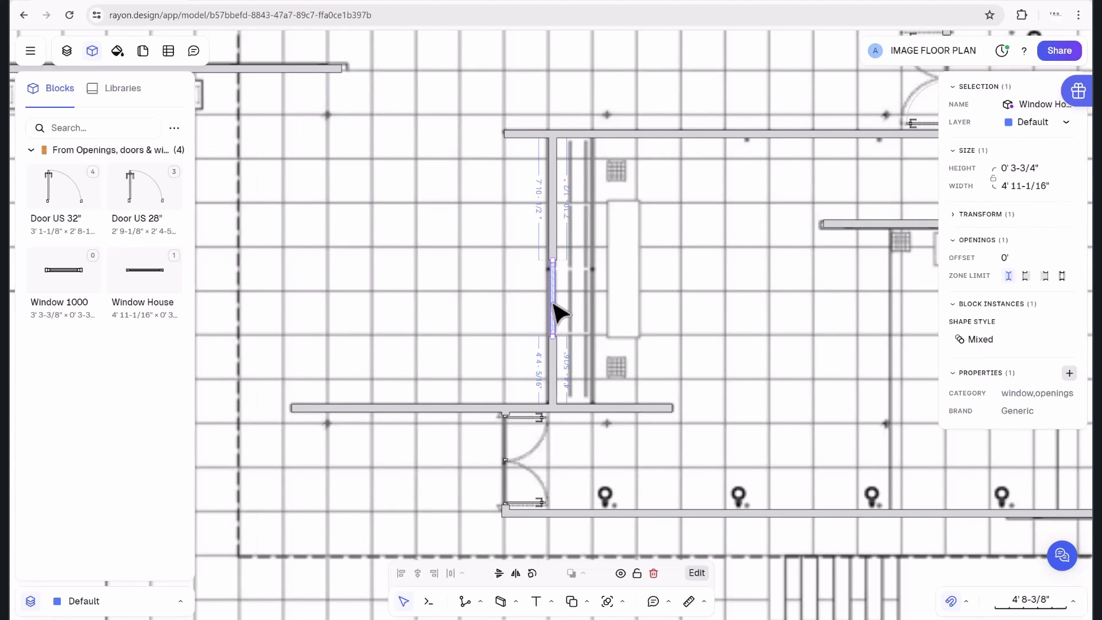
pyautogui.click(659, 297)
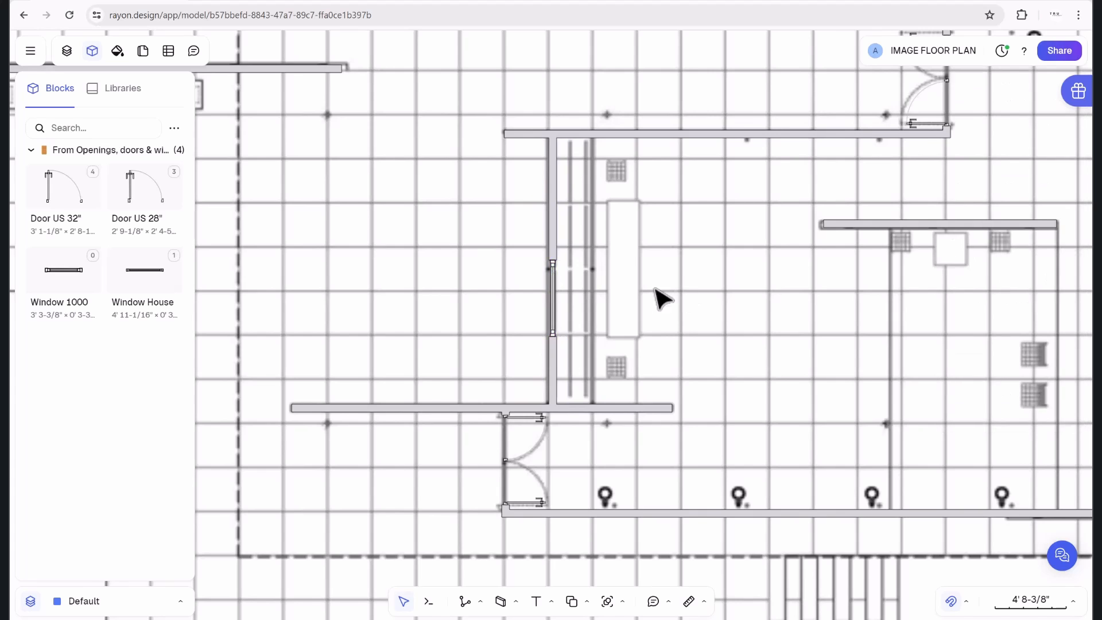
# Stretch the vertical wall's window at both ends to about 15' 7", nearly filling the wall between the two horizontal walls.
pyautogui.click(556, 295)
pyautogui.moveTo(553, 261); pyautogui.dragTo(554, 154)
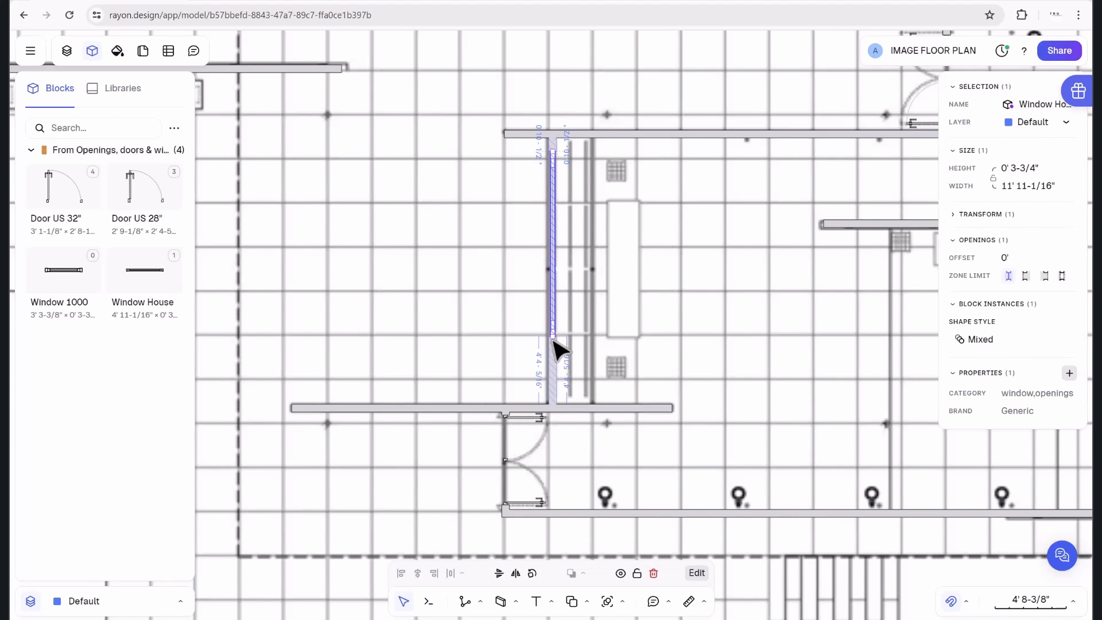
pyautogui.moveTo(553, 339); pyautogui.dragTo(553, 405)
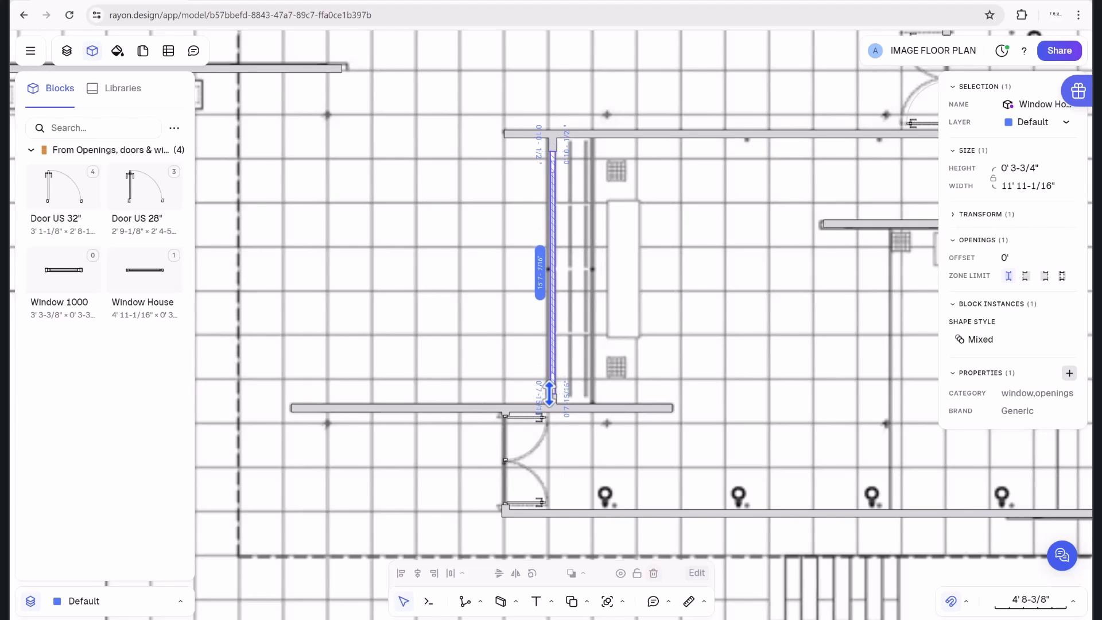
pyautogui.scroll(-5, 576, 344)
pyautogui.scroll(-5, 599, 285)
pyautogui.click(652, 147)
# Place a Window House in the main pavilion's bottom wall, just right of the lower double door.
pyautogui.scroll(8, 569, 315)
pyautogui.scroll(-2, 746, 206)
pyautogui.moveTo(668, 247); pyautogui.dragTo(447, 405, button='middle')
pyautogui.scroll(-3, 533, 455)
pyautogui.moveTo(531, 455); pyautogui.dragTo(509, 436, button='middle')
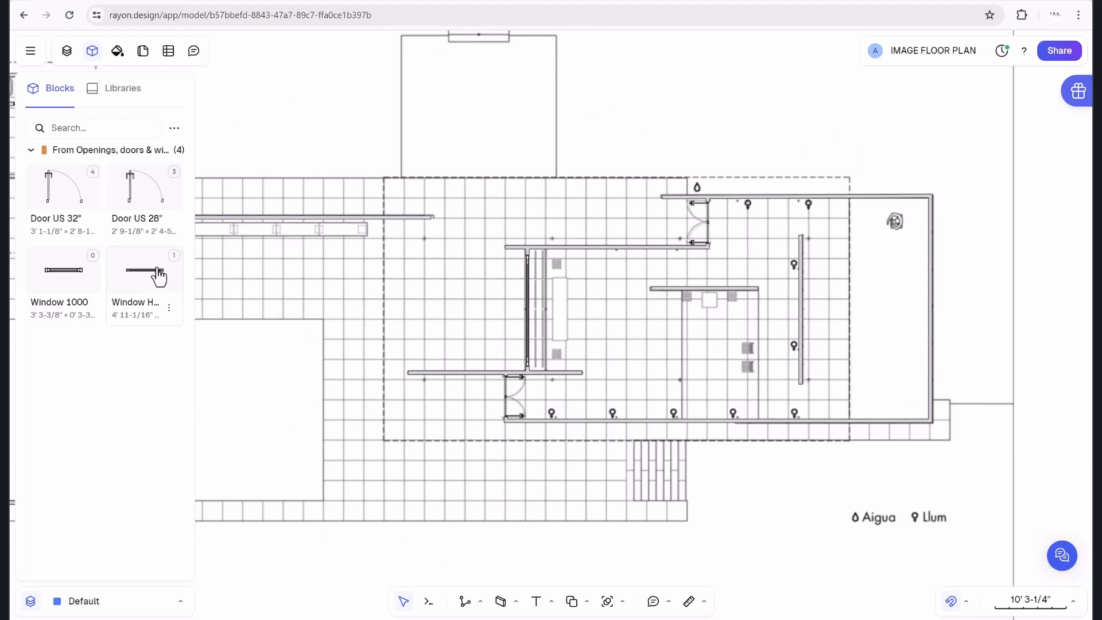
pyautogui.moveTo(172, 270); pyautogui.dragTo(565, 423)
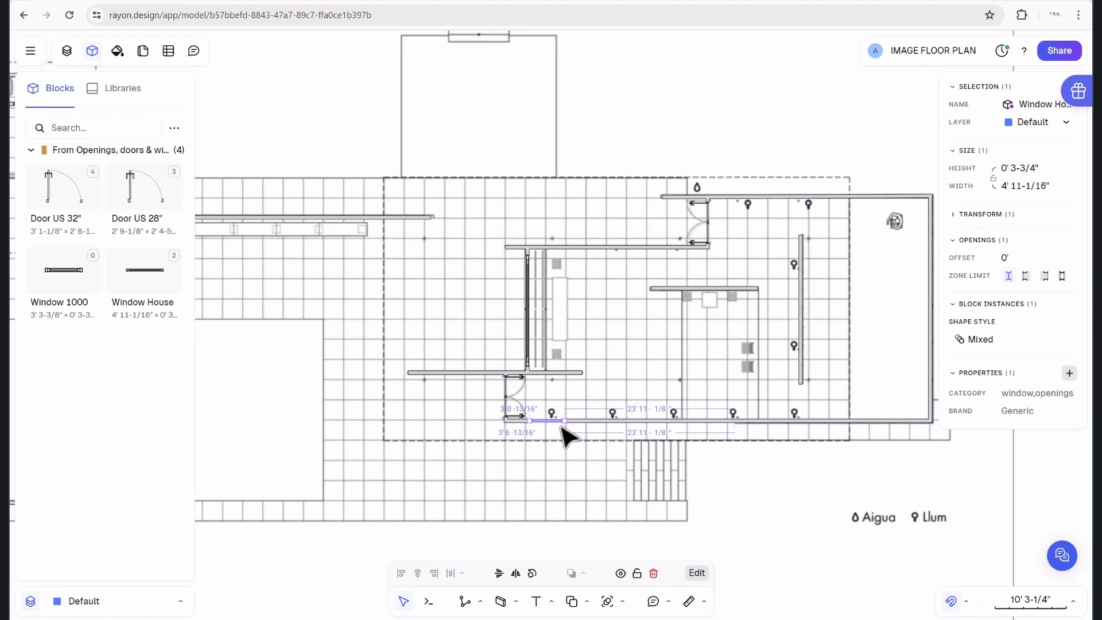
# Stretch the bottom wall's window at both ends to a width of about 23' 7", starting near the wall's left end.
pyautogui.scroll(5, 561, 428)
pyautogui.moveTo(420, 406); pyautogui.dragTo(334, 408)
pyautogui.moveTo(587, 407); pyautogui.dragTo(765, 399)
pyautogui.scroll(-5, 765, 399)
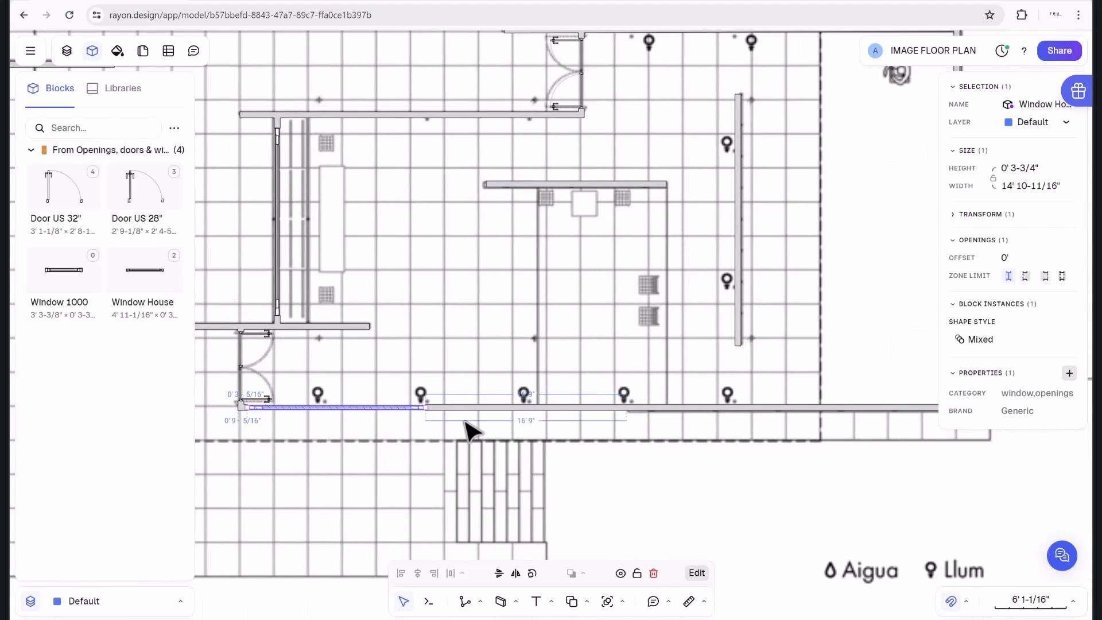
pyautogui.scroll(4, 475, 426)
pyautogui.moveTo(342, 377); pyautogui.dragTo(635, 379)
pyautogui.scroll(-6, 634, 379)
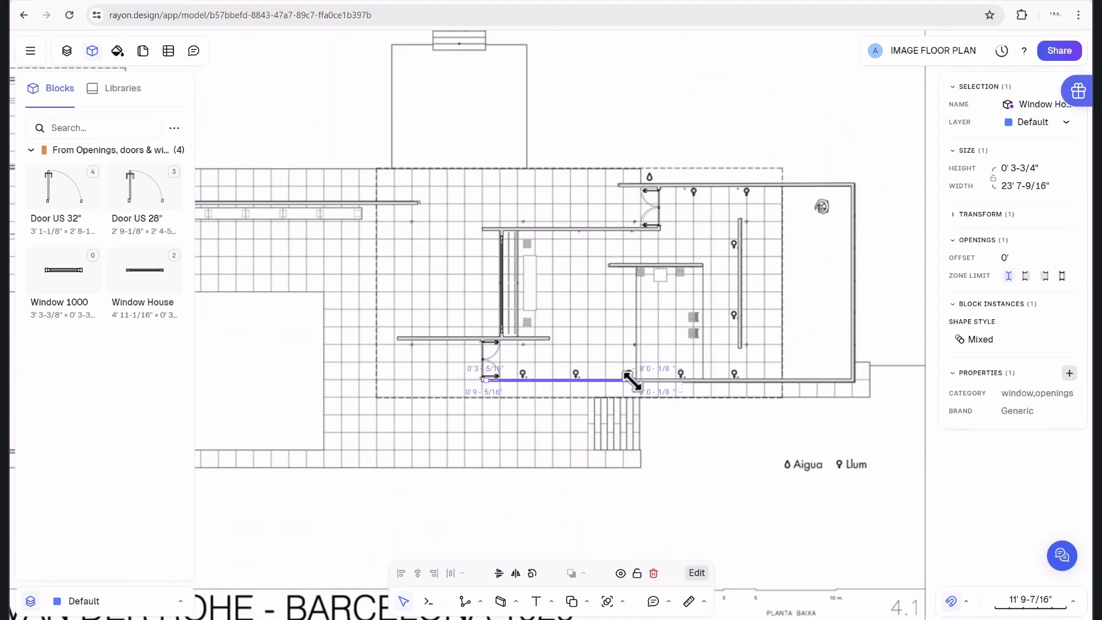
pyautogui.scroll(-2, 608, 244)
pyautogui.click(622, 209)
# Place a Window House in the long freestanding wall above the bench and make it about 9' 6" wide.
pyautogui.scroll(3, 571, 386)
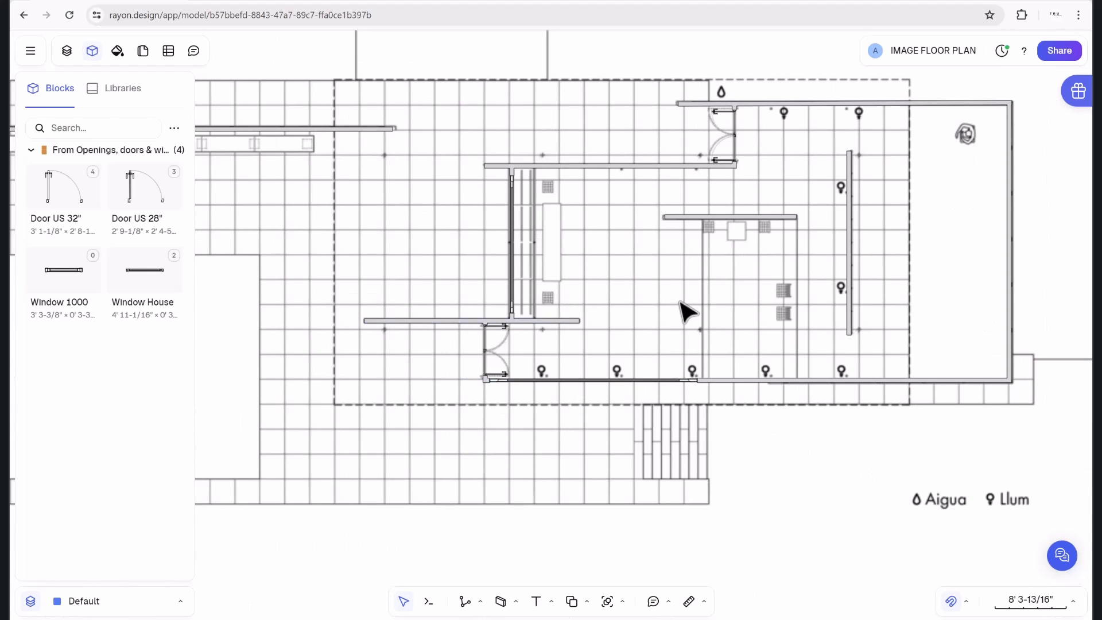
pyautogui.moveTo(774, 283); pyautogui.dragTo(573, 309, button='middle')
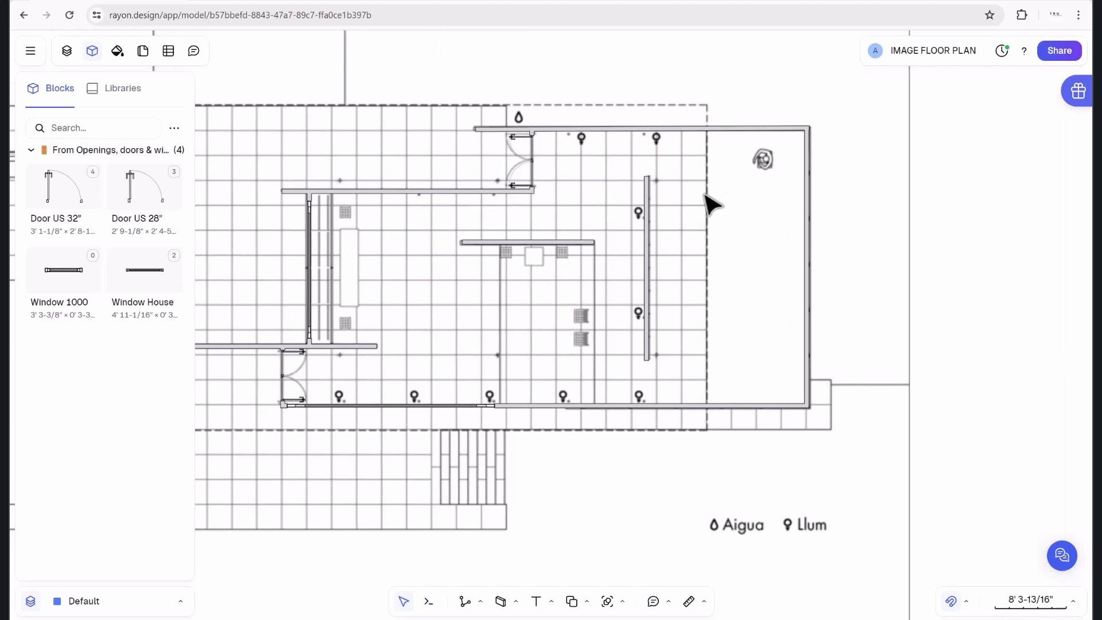
pyautogui.scroll(-2, 649, 201)
pyautogui.scroll(1, 660, 304)
pyautogui.scroll(3, 679, 312)
pyautogui.scroll(-4, 538, 345)
pyautogui.moveTo(373, 215); pyautogui.dragTo(647, 272, button='middle')
pyautogui.moveTo(267, 198); pyautogui.dragTo(379, 220, button='middle')
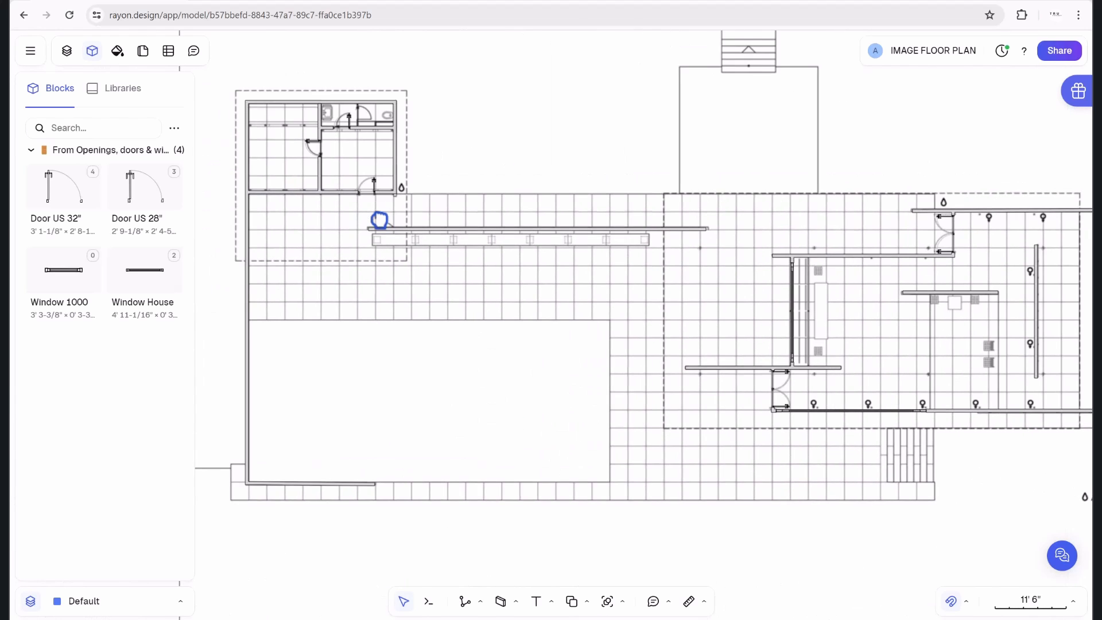
pyautogui.scroll(3, 385, 227)
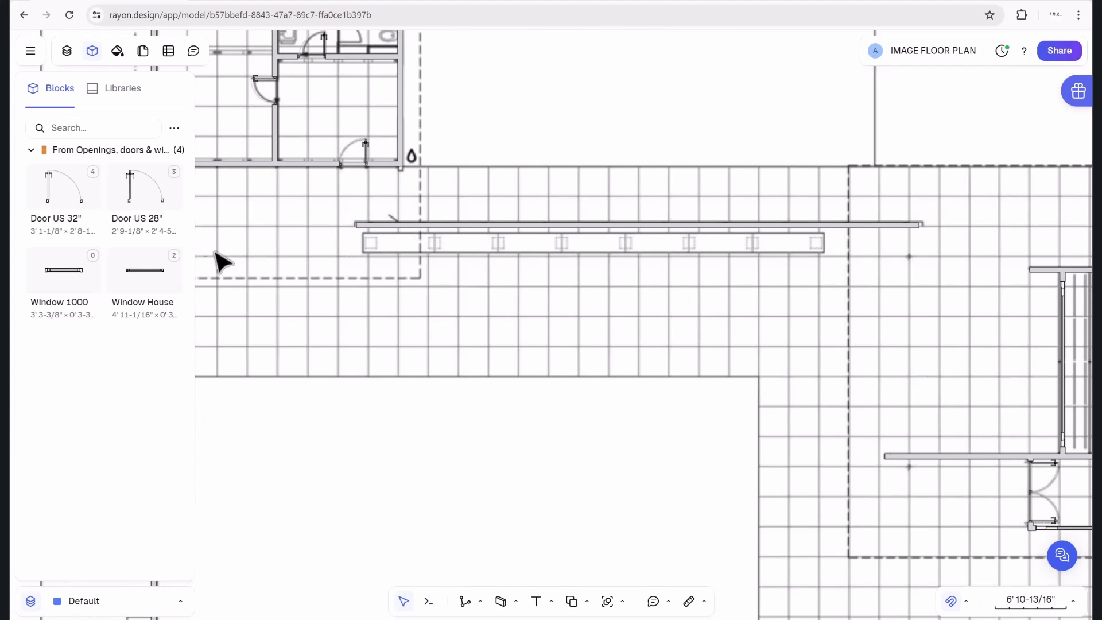
pyautogui.moveTo(156, 285); pyautogui.dragTo(549, 225)
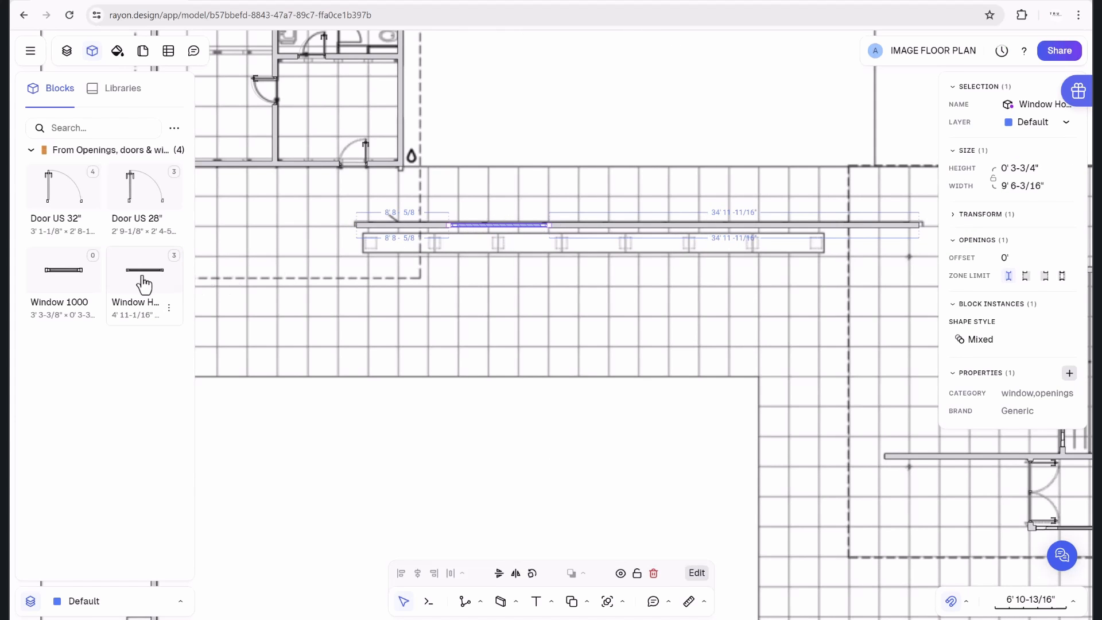
# Place a second Window House about 3' right of the first in the freestanding wall and widen it to about 11' 5".
pyautogui.moveTo(144, 284); pyautogui.dragTo(582, 226)
pyautogui.moveTo(682, 225); pyautogui.dragTo(702, 223)
pyautogui.moveTo(629, 258); pyautogui.dragTo(534, 264, button='middle')
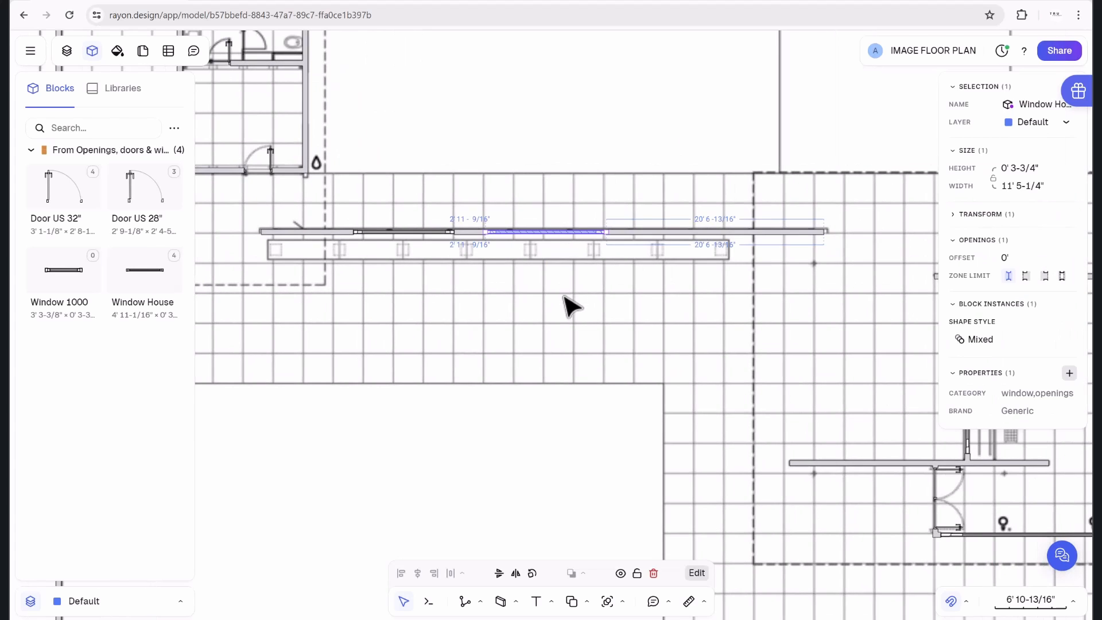
pyautogui.click(561, 152)
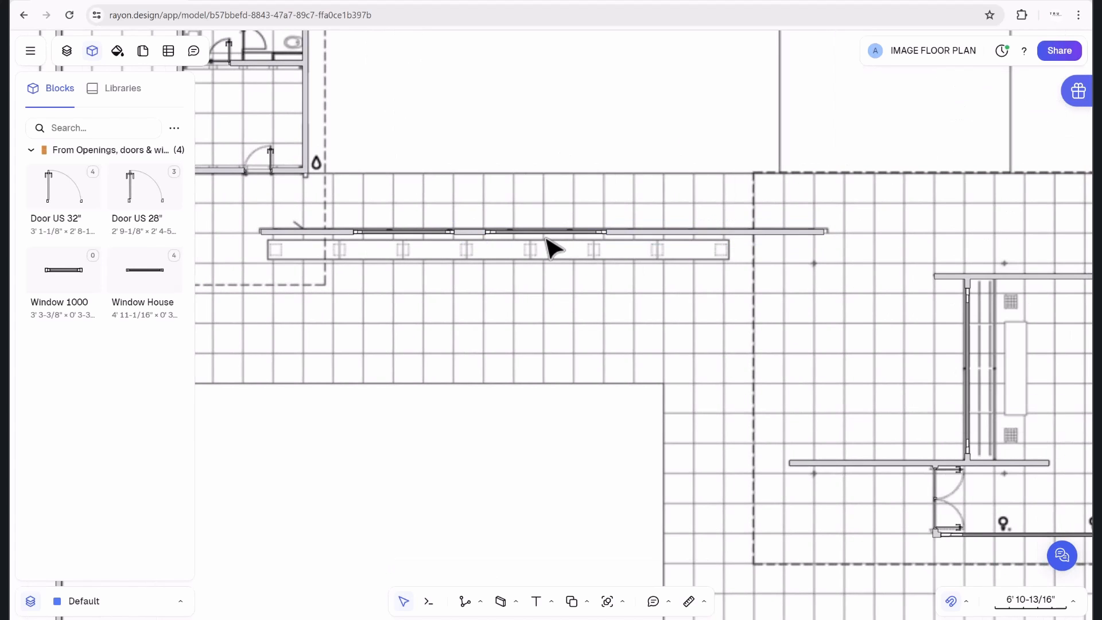
pyautogui.click(512, 234)
pyautogui.click(527, 188)
pyautogui.click(587, 601)
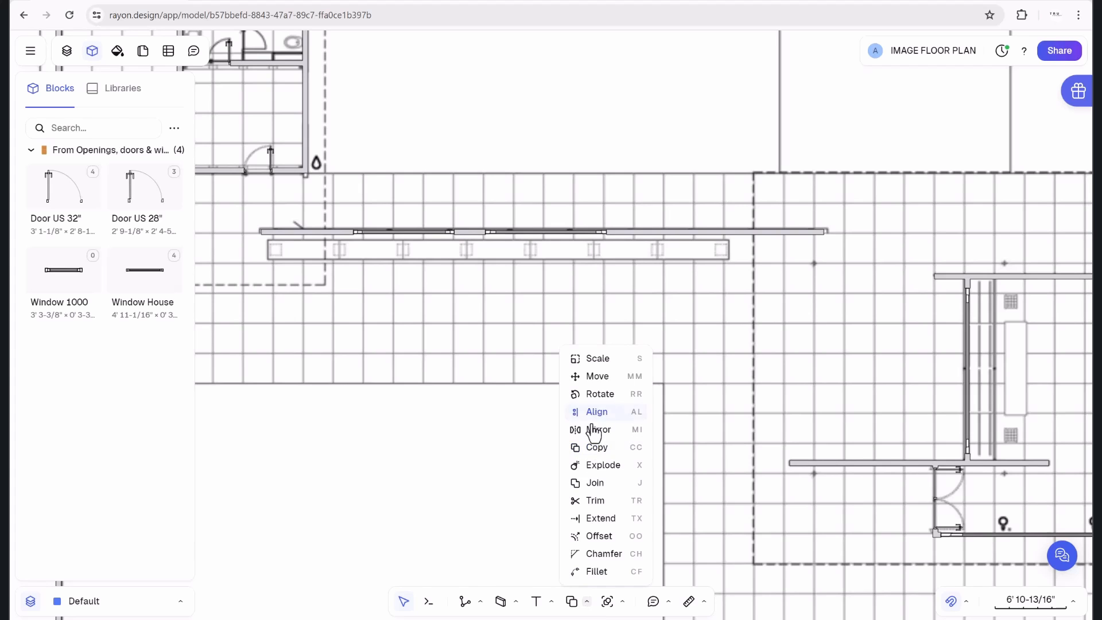
pyautogui.click(505, 486)
# Copy the 11' 5" window in the freestanding wall and paste the copy a short gap to its right in the same wall.
pyautogui.click(542, 233)
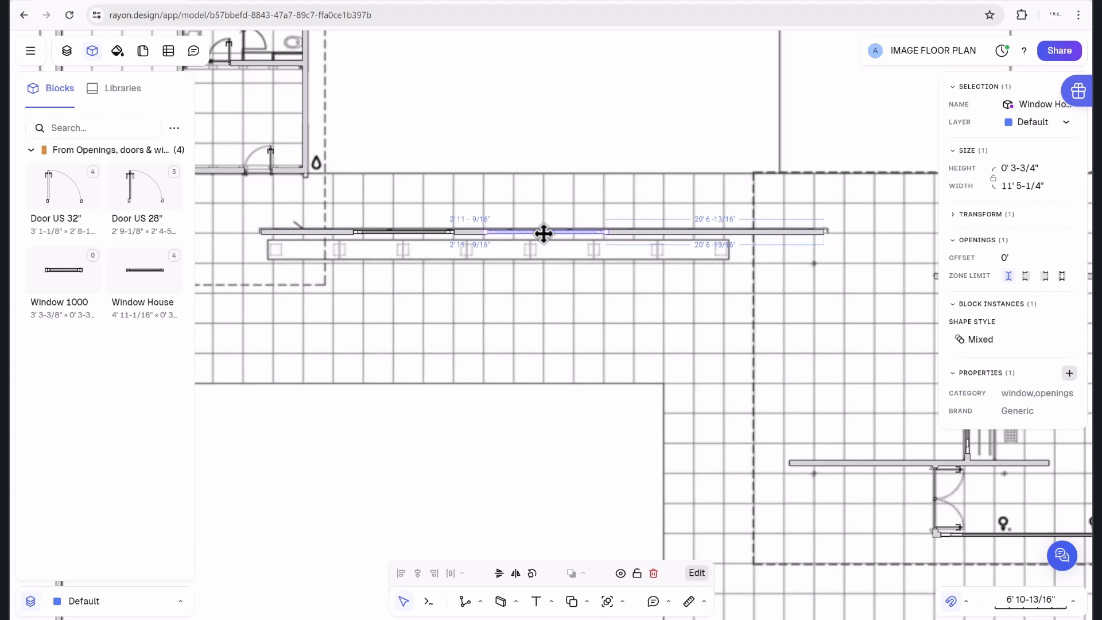
pyautogui.rightClick(545, 235)
pyautogui.click(574, 254)
pyautogui.rightClick(654, 232)
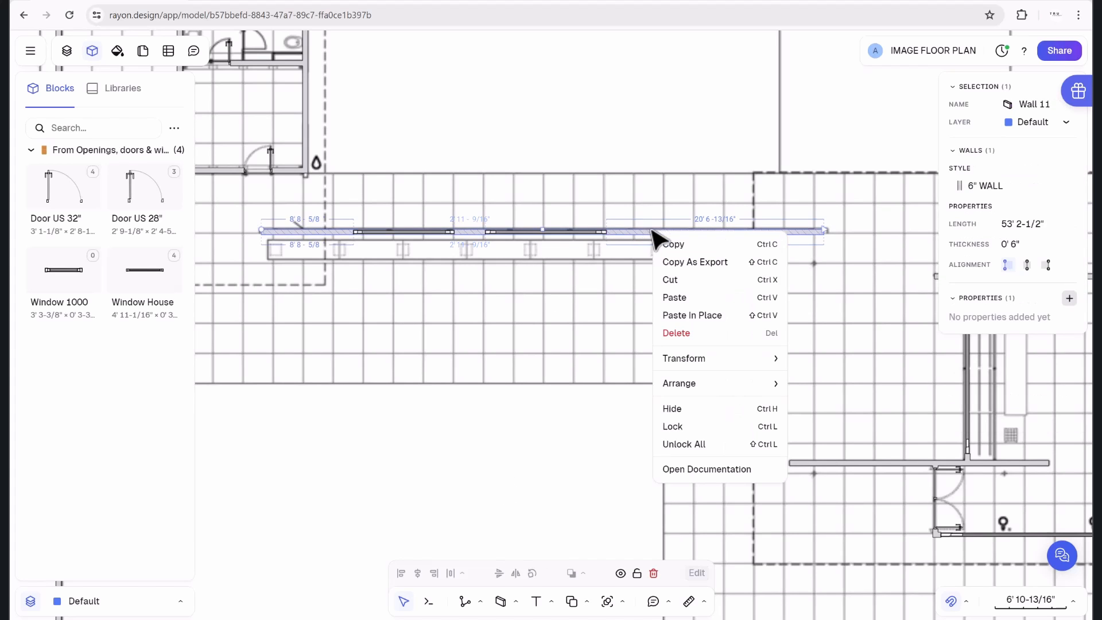
pyautogui.click(674, 295)
pyautogui.moveTo(564, 242); pyautogui.dragTo(701, 244)
pyautogui.click(576, 325)
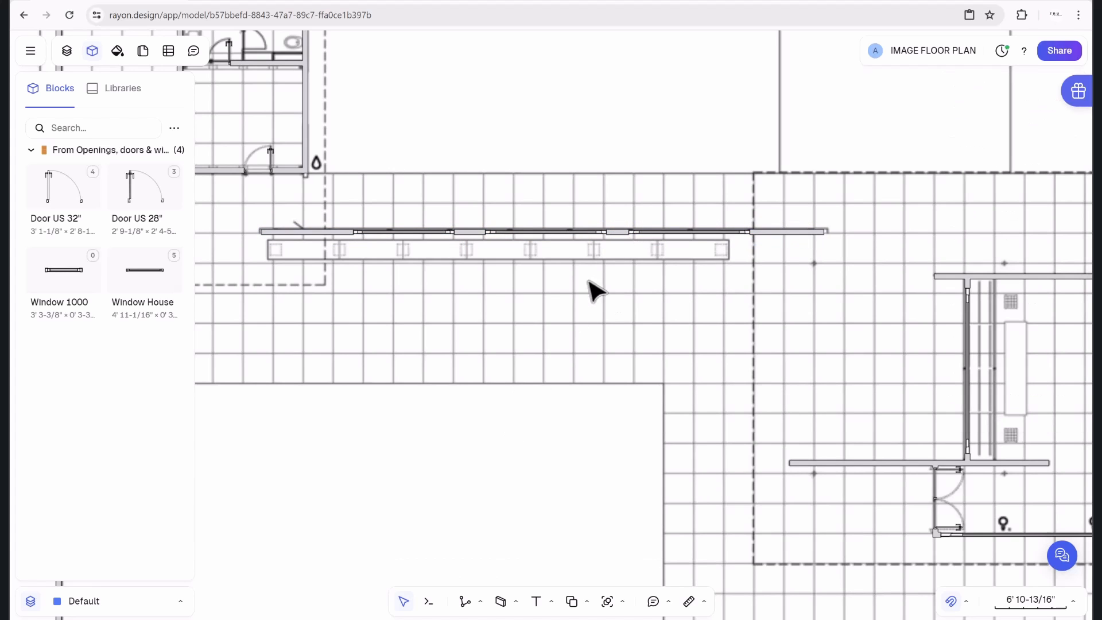
# Slide the middle window along the freestanding wall to even out the gaps to the windows on either side.
pyautogui.click(532, 233)
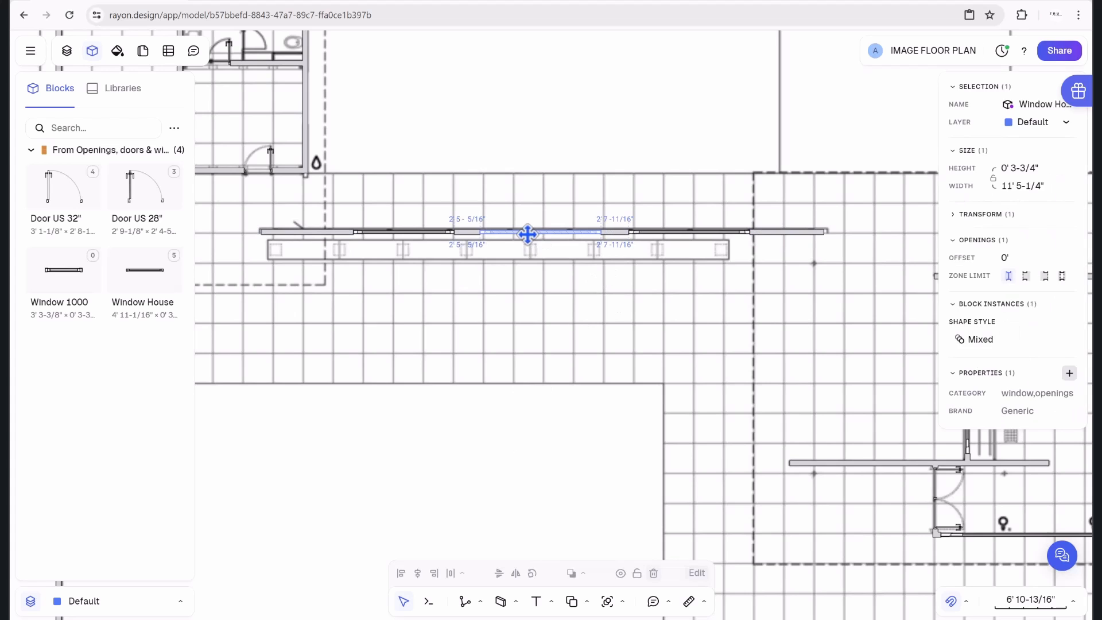
pyautogui.click(549, 299)
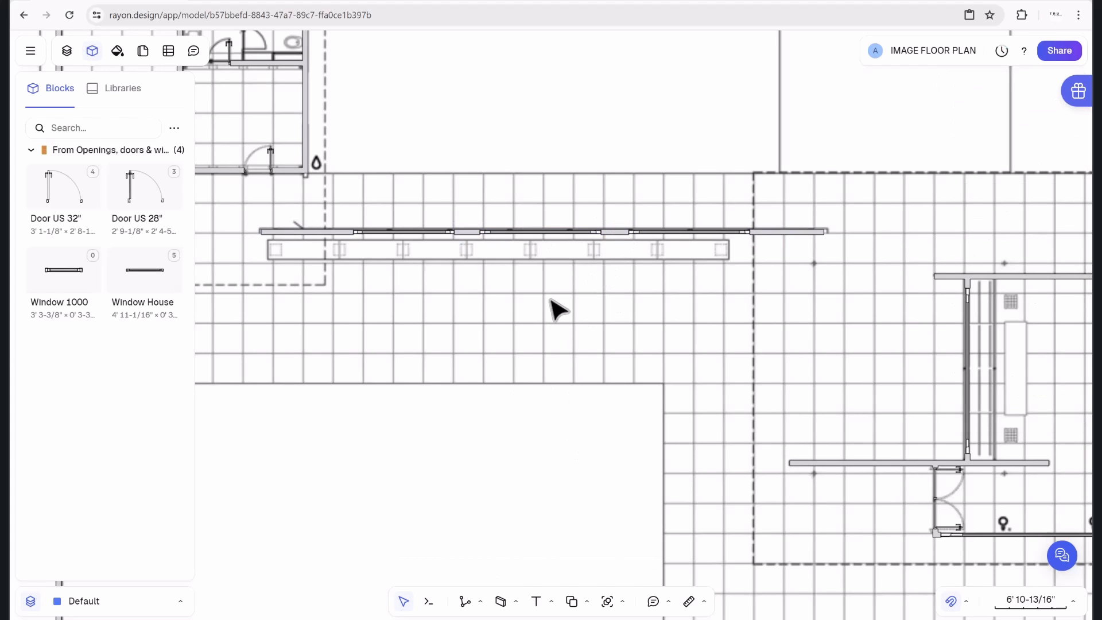
pyautogui.click(564, 233)
pyautogui.click(585, 445)
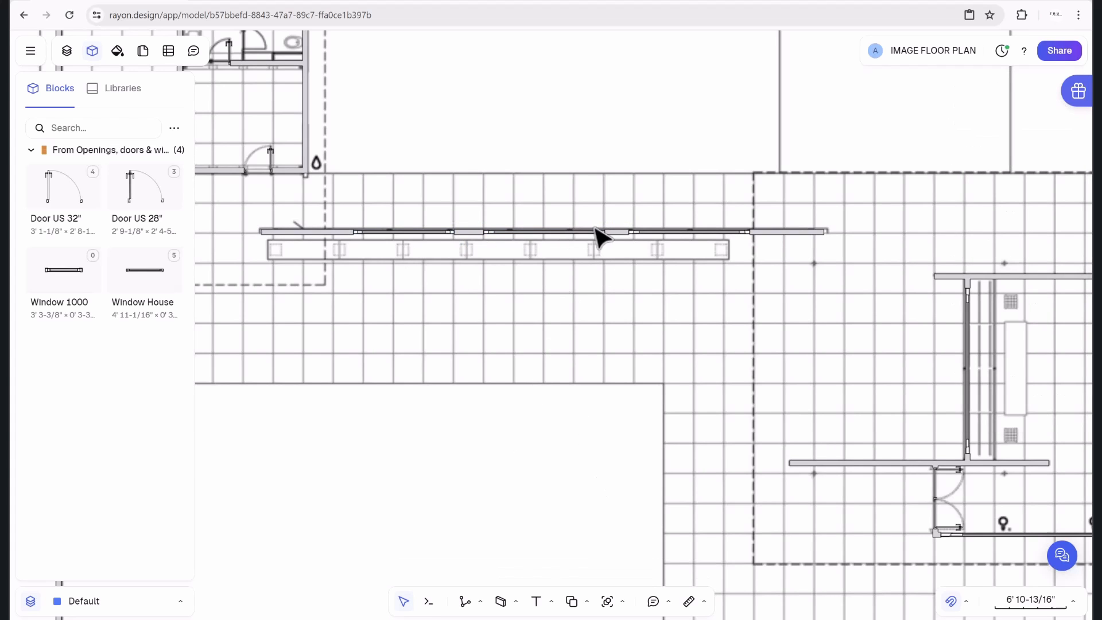
pyautogui.scroll(-3, 543, 299)
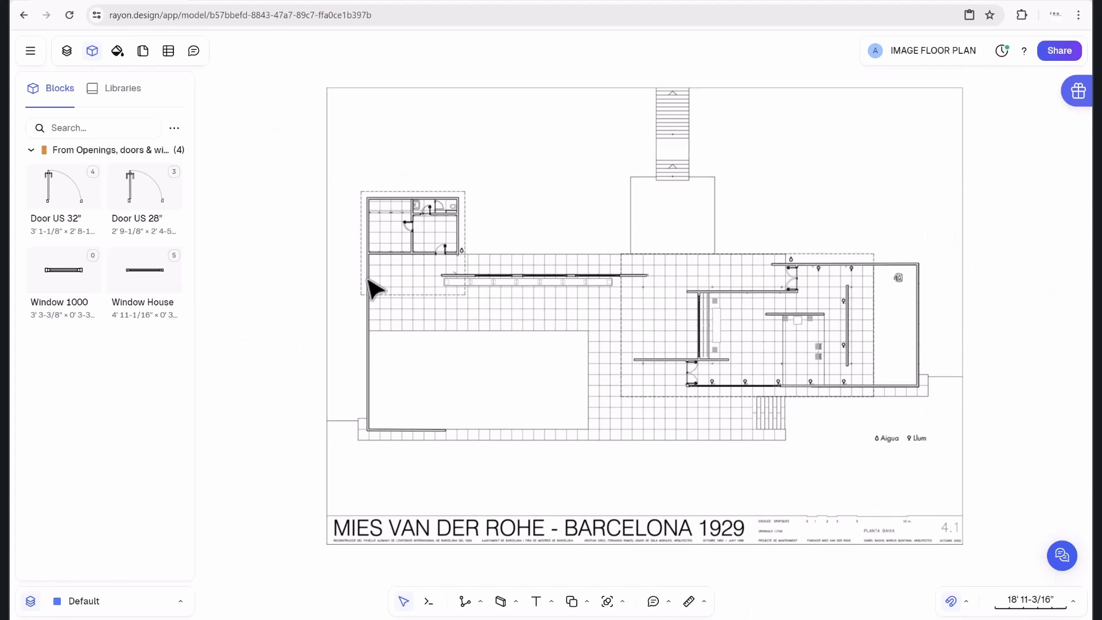
pyautogui.scroll(5, 430, 205)
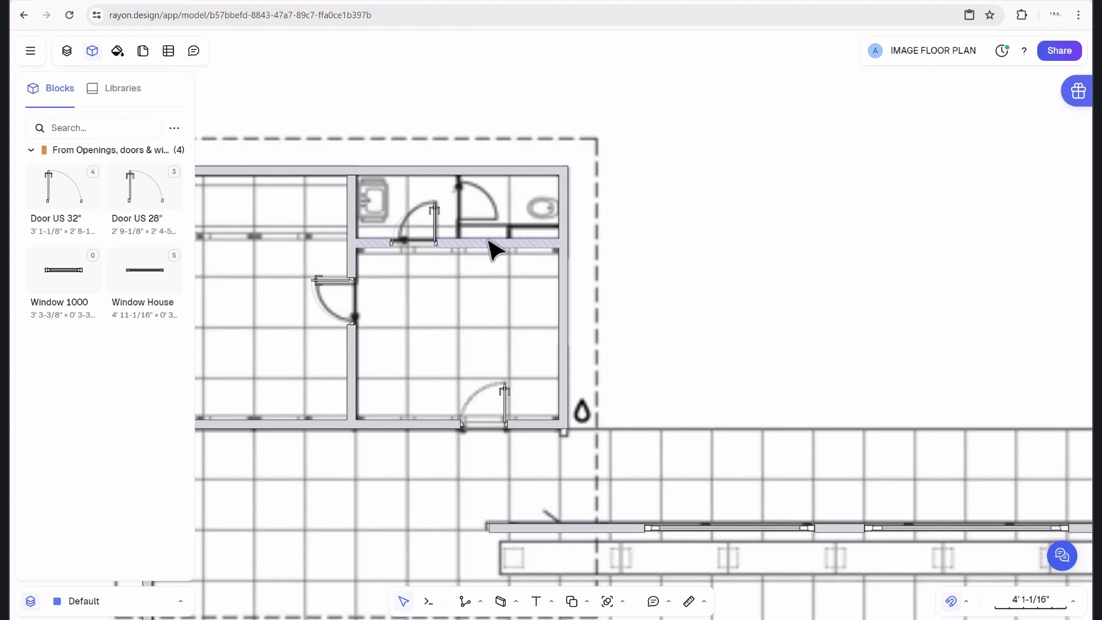
pyautogui.scroll(-4, 492, 250)
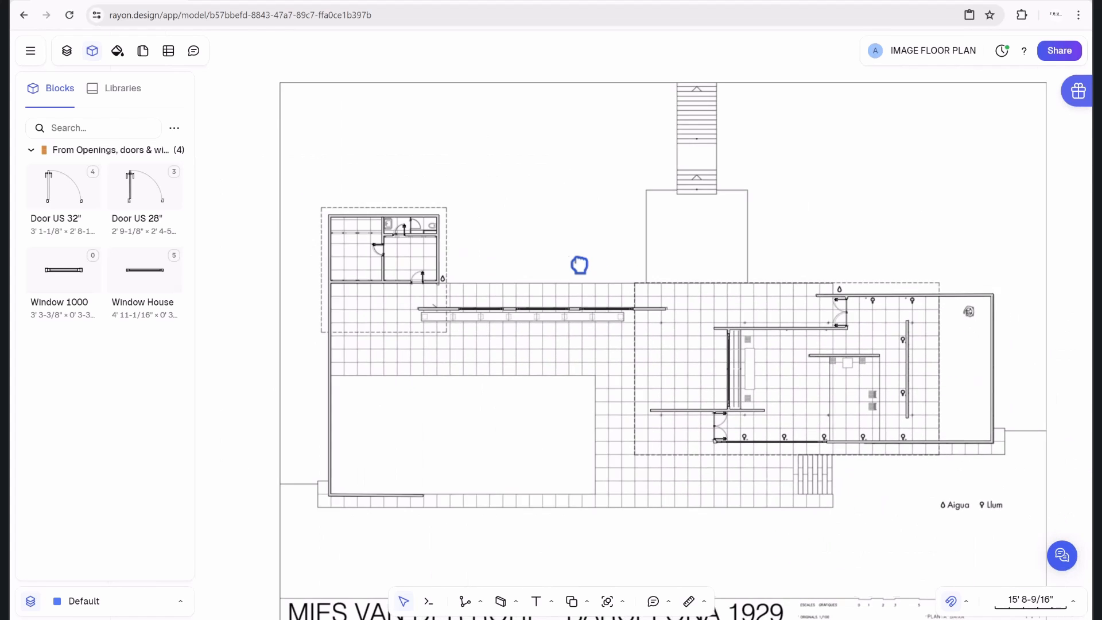
pyautogui.moveTo(579, 265); pyautogui.dragTo(493, 263, button='middle')
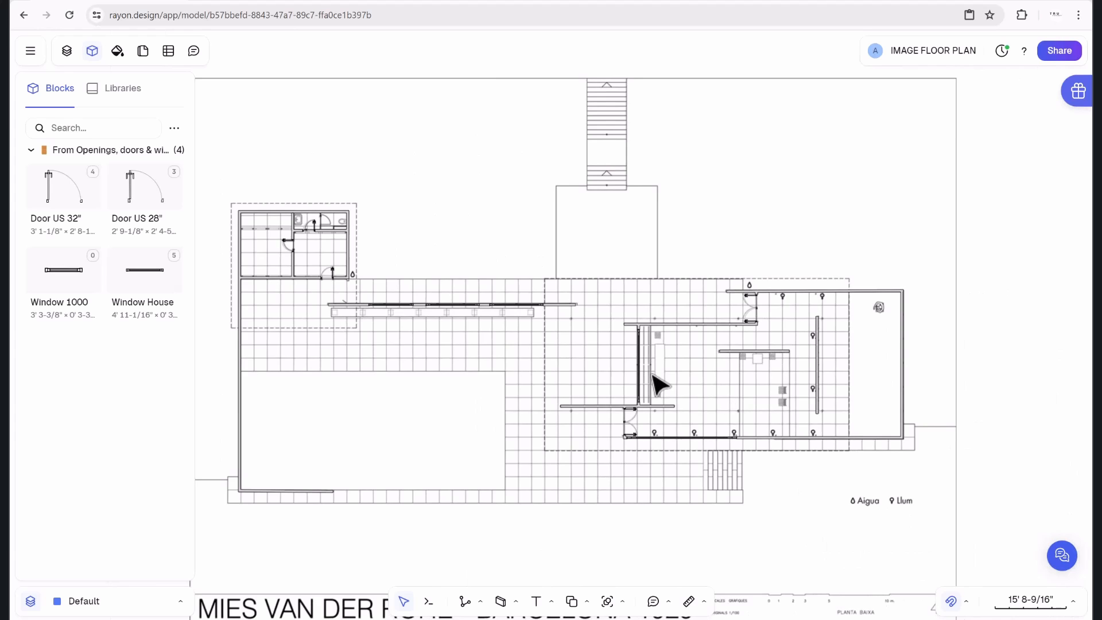
pyautogui.scroll(-2, 659, 383)
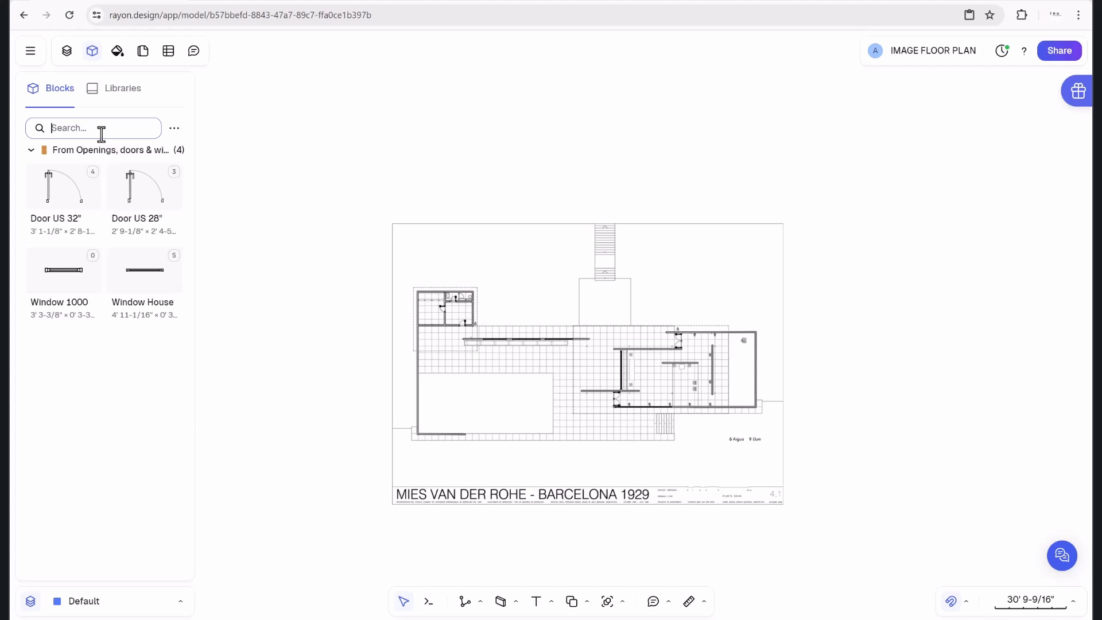
# Clear the window search and browse the block libraries for furniture, including the Living room library.
pyautogui.click(112, 92)
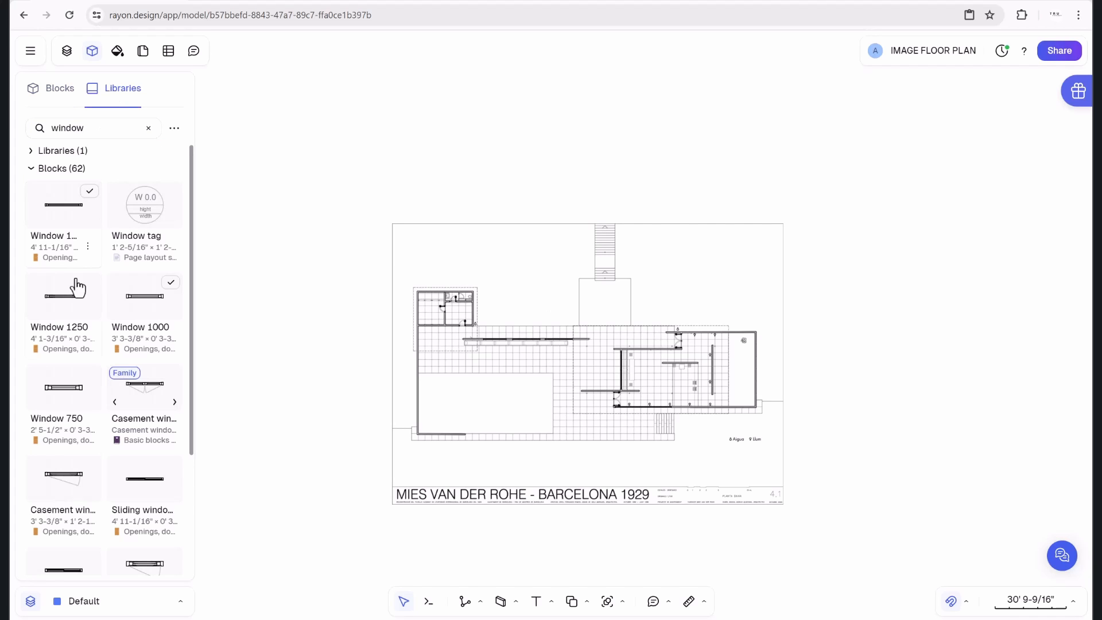
pyautogui.doubleClick(102, 127)
pyautogui.click(148, 128)
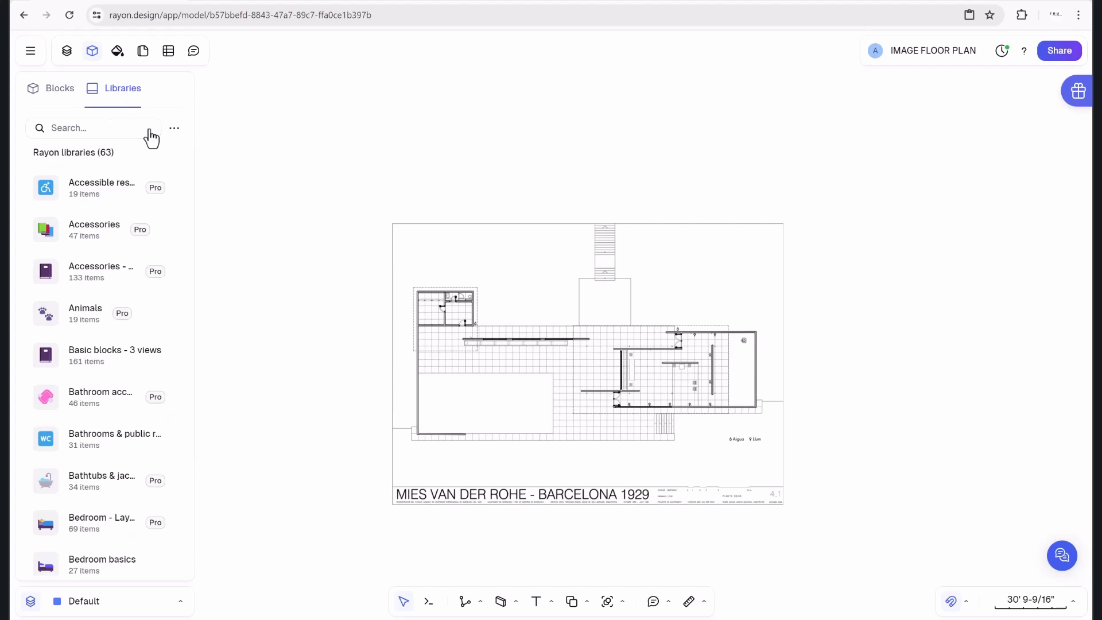
pyautogui.scroll(-4, 89, 322)
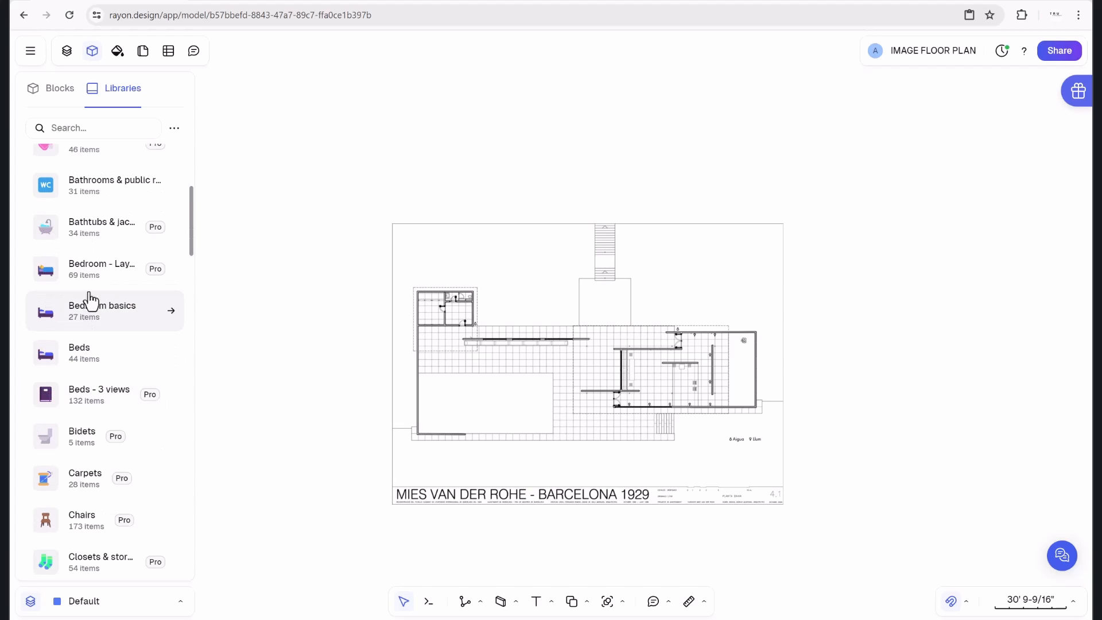
pyautogui.scroll(3, 96, 275)
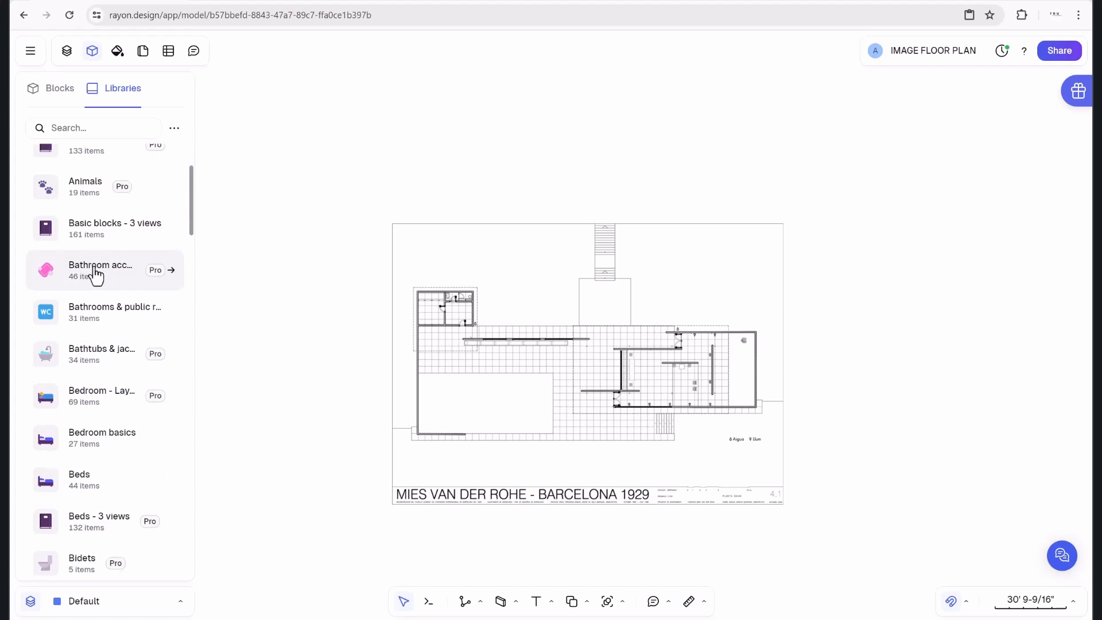
pyautogui.scroll(-6, 110, 251)
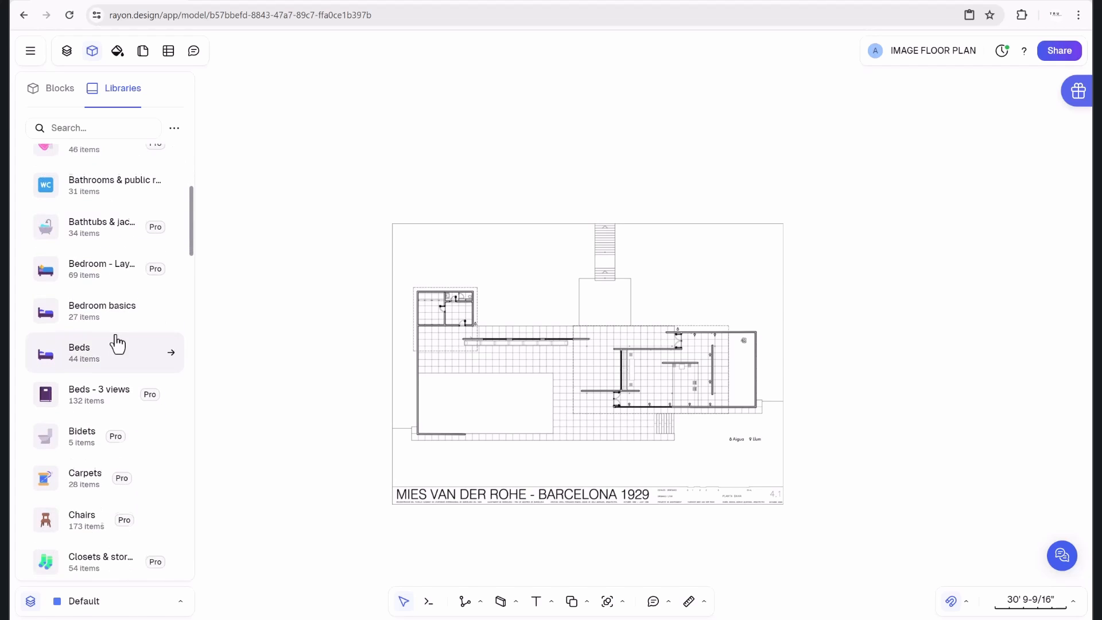
pyautogui.scroll(-12, 97, 442)
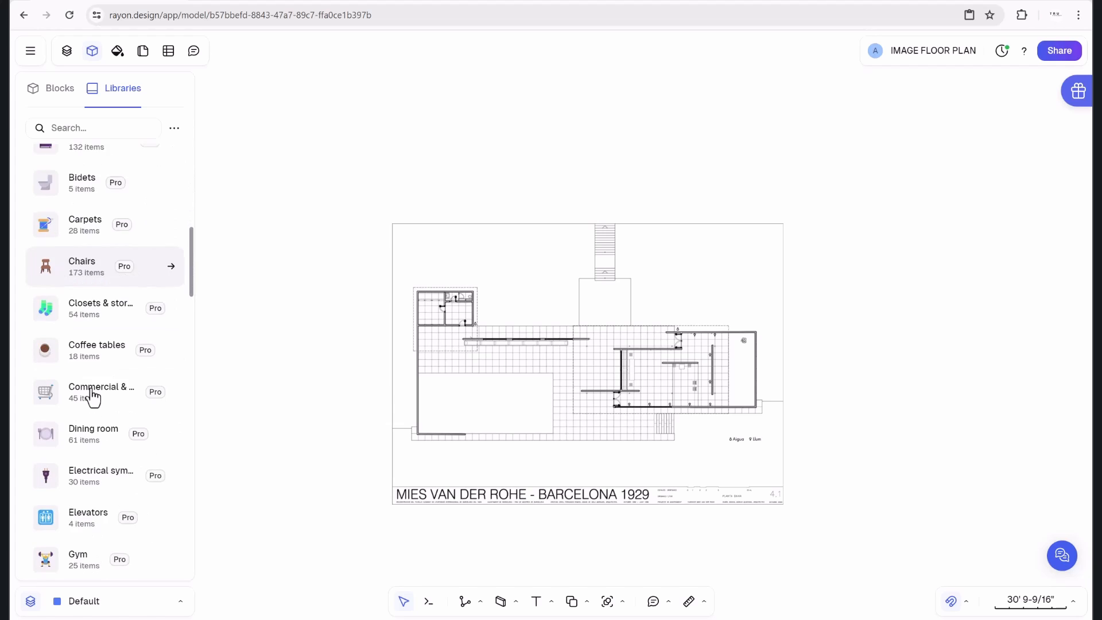
pyautogui.scroll(-1, 103, 344)
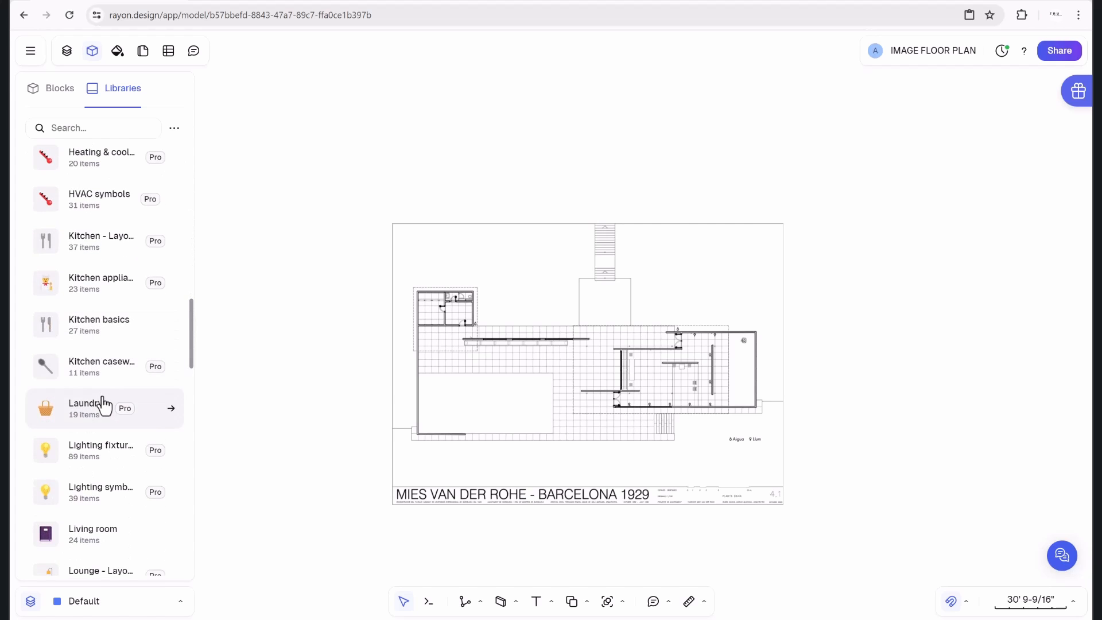
pyautogui.scroll(-2, 103, 390)
pyautogui.click(104, 479)
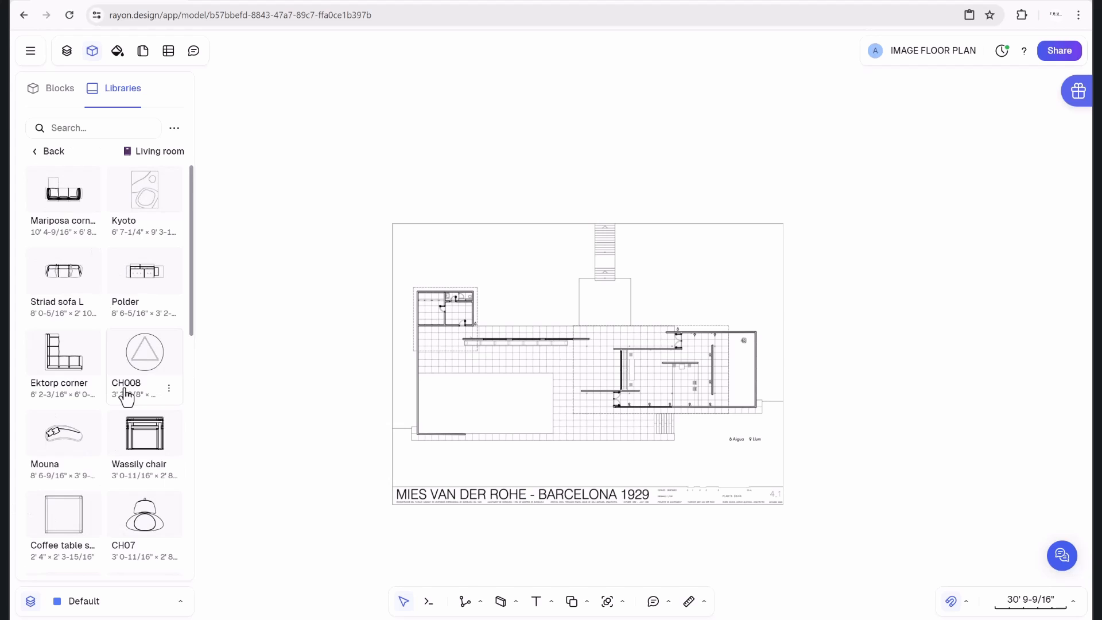
pyautogui.scroll(-1, 118, 387)
pyautogui.scroll(-5, 115, 380)
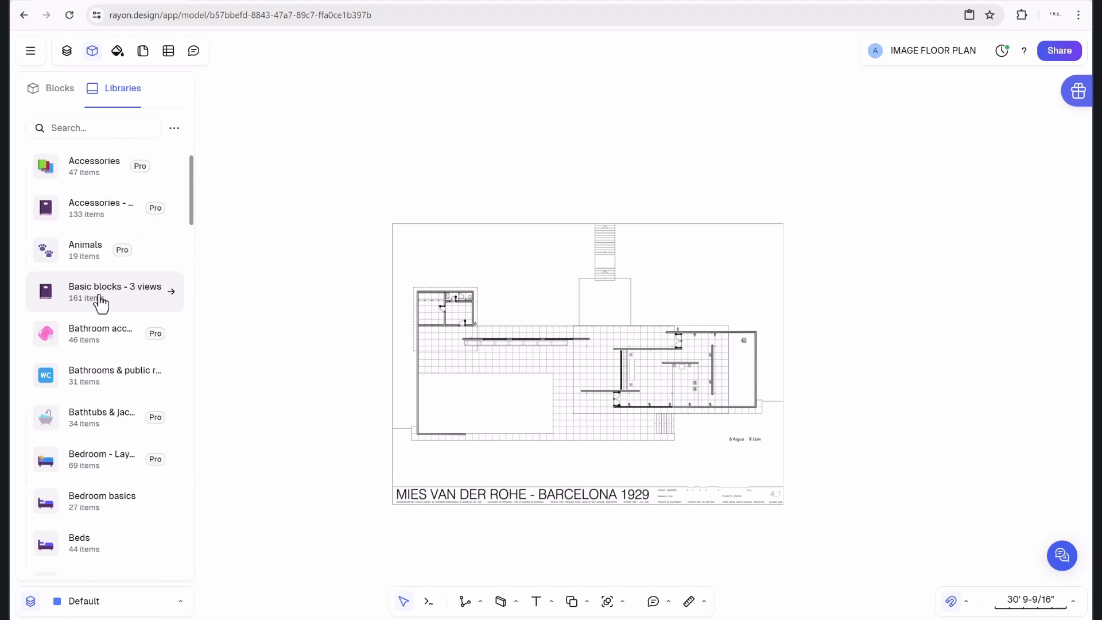
# Add the round four-chair dining table from Basic blocks - 3 views at the upper end of the long table in the main pavilion.
pyautogui.click(101, 296)
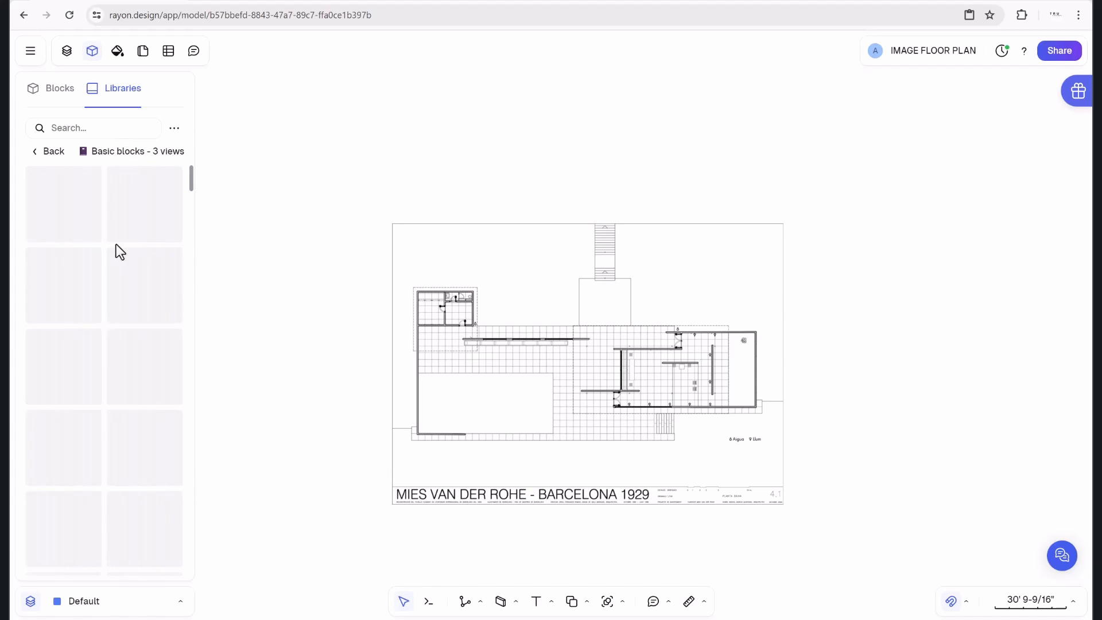
pyautogui.scroll(-5, 80, 315)
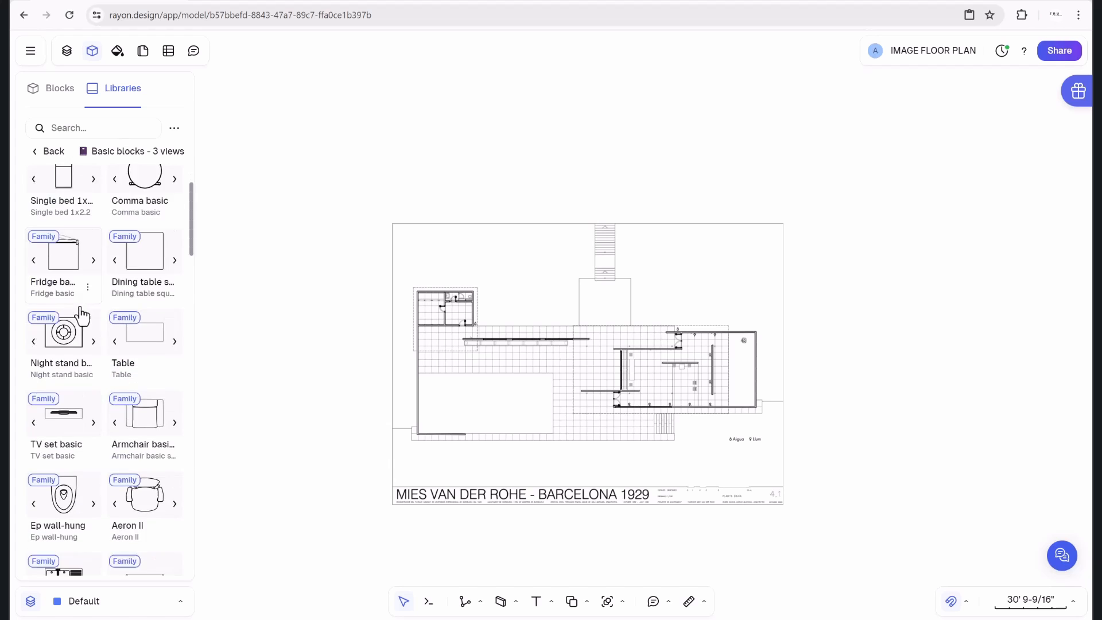
pyautogui.scroll(-2, 161, 380)
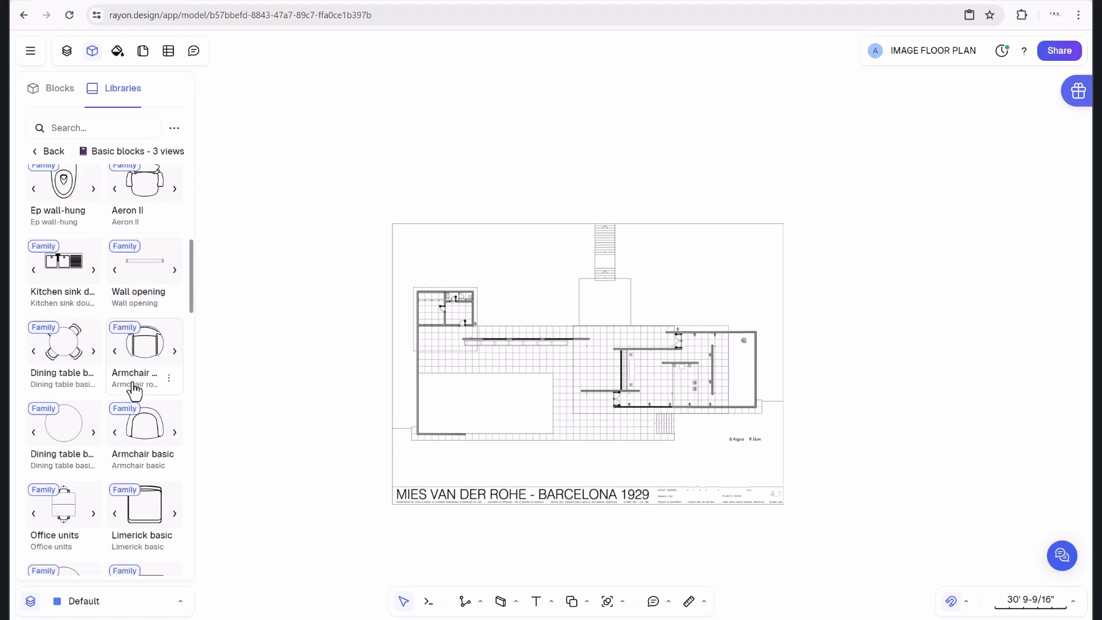
pyautogui.click(87, 349)
pyautogui.click(103, 386)
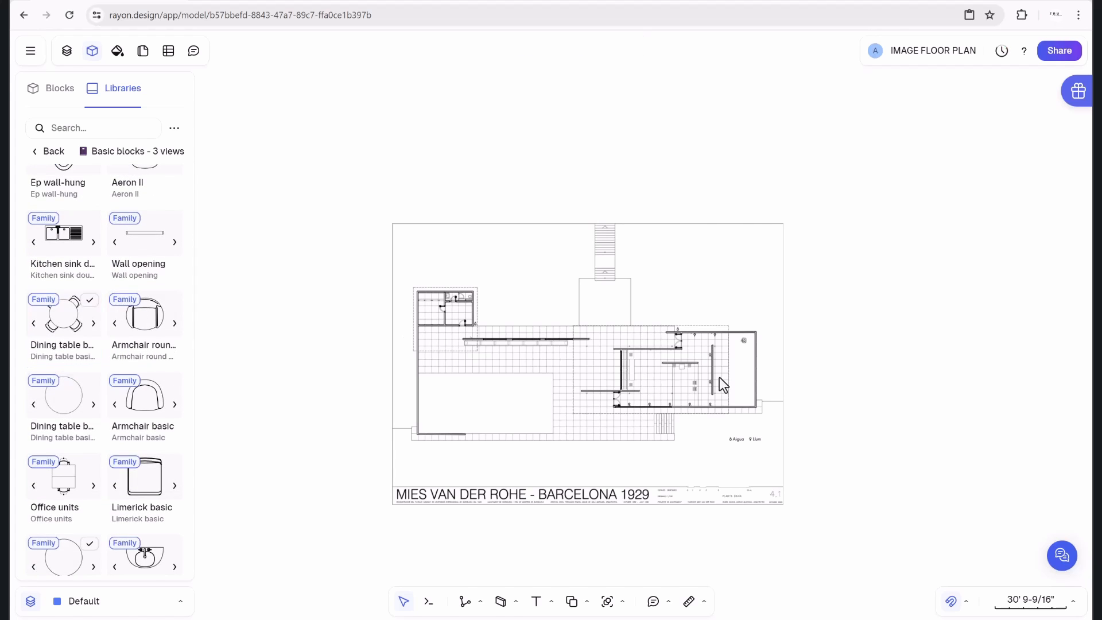
pyautogui.moveTo(794, 240); pyautogui.dragTo(779, 301)
pyautogui.moveTo(779, 301); pyautogui.dragTo(276, 330)
pyautogui.click(419, 86)
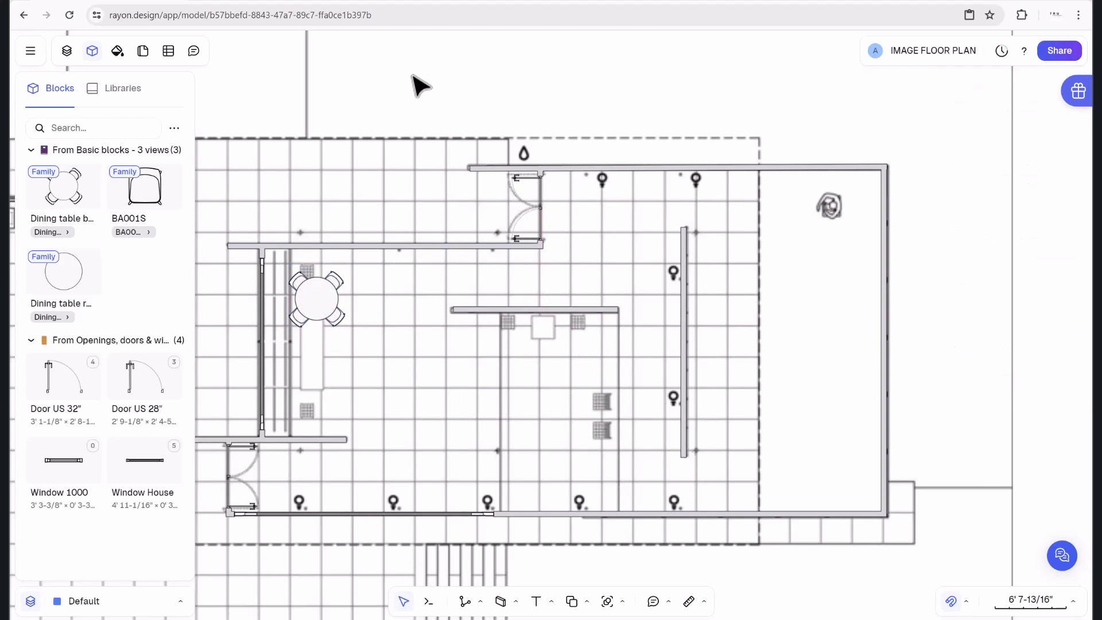
# Place an Armchair basic block right of the small square table below the central wall and rotate it to an angle.
pyautogui.click(120, 96)
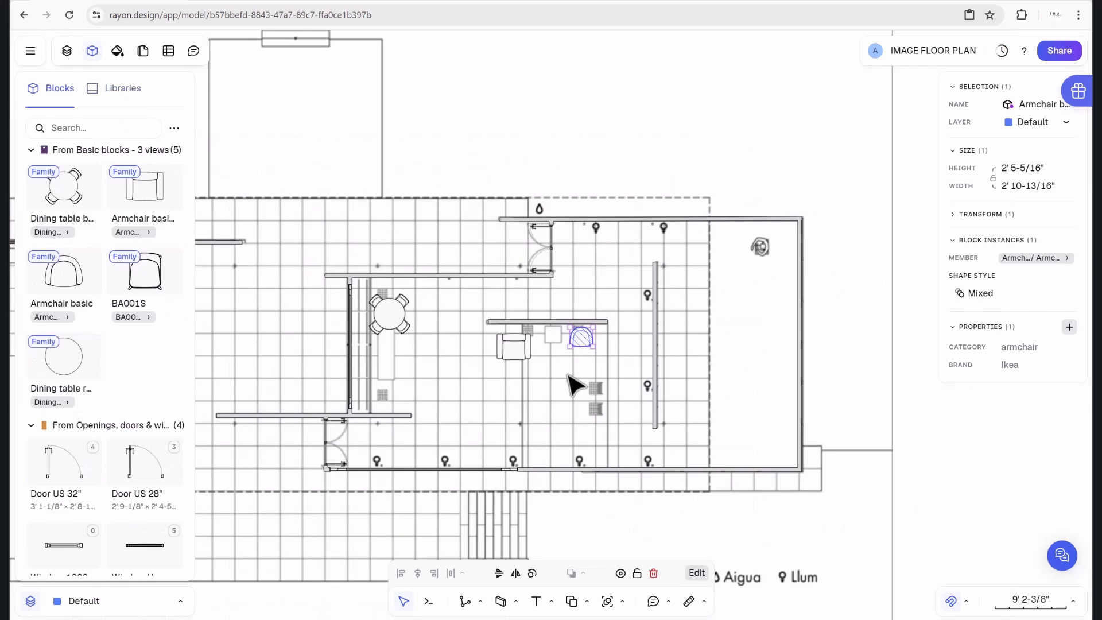
pyautogui.scroll(3, 574, 383)
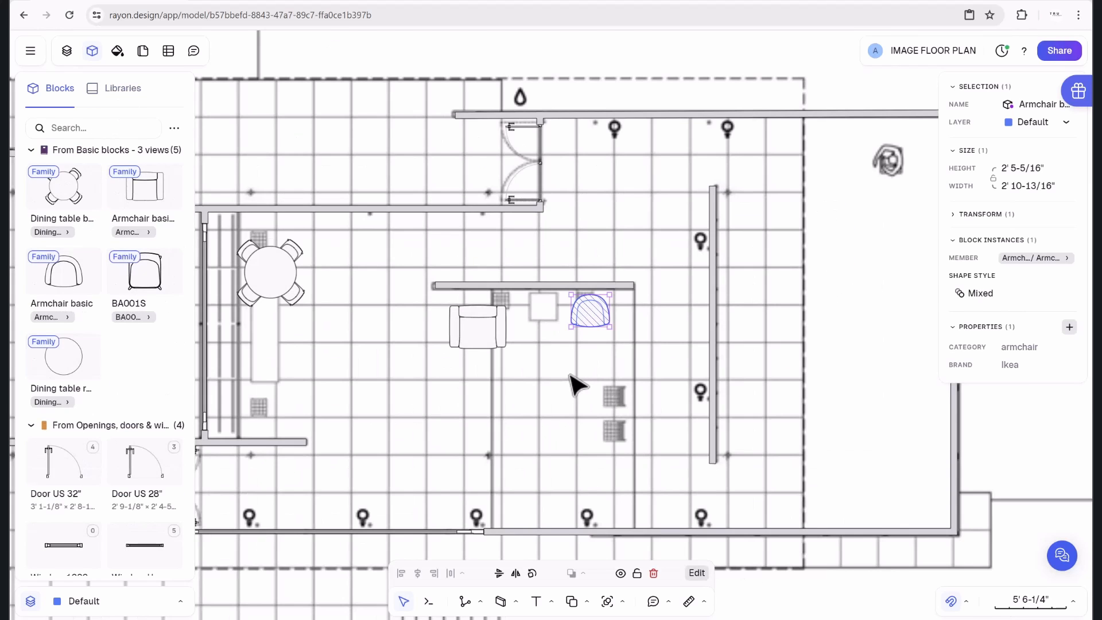
pyautogui.click(617, 370)
pyautogui.click(594, 322)
pyautogui.moveTo(609, 294); pyautogui.dragTo(585, 332)
pyautogui.hotkey('ctrl', 'z')
# Replace the square armchair with a copy of the angled Armchair basic on the left side of the small square table.
pyautogui.click(489, 328)
pyautogui.press('Delete')
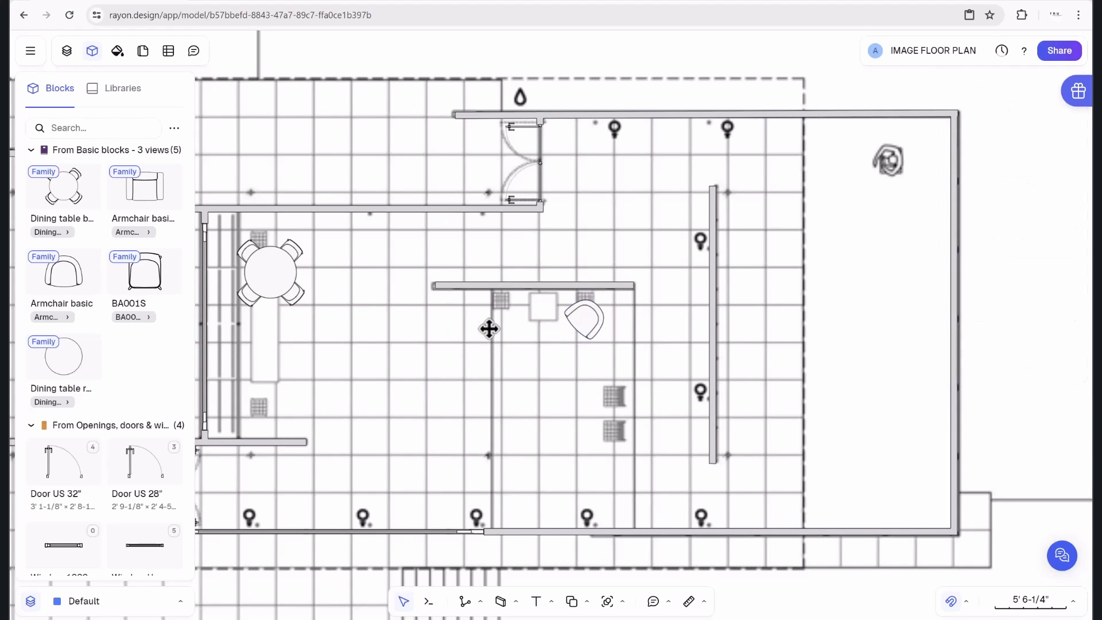
pyautogui.click(579, 317)
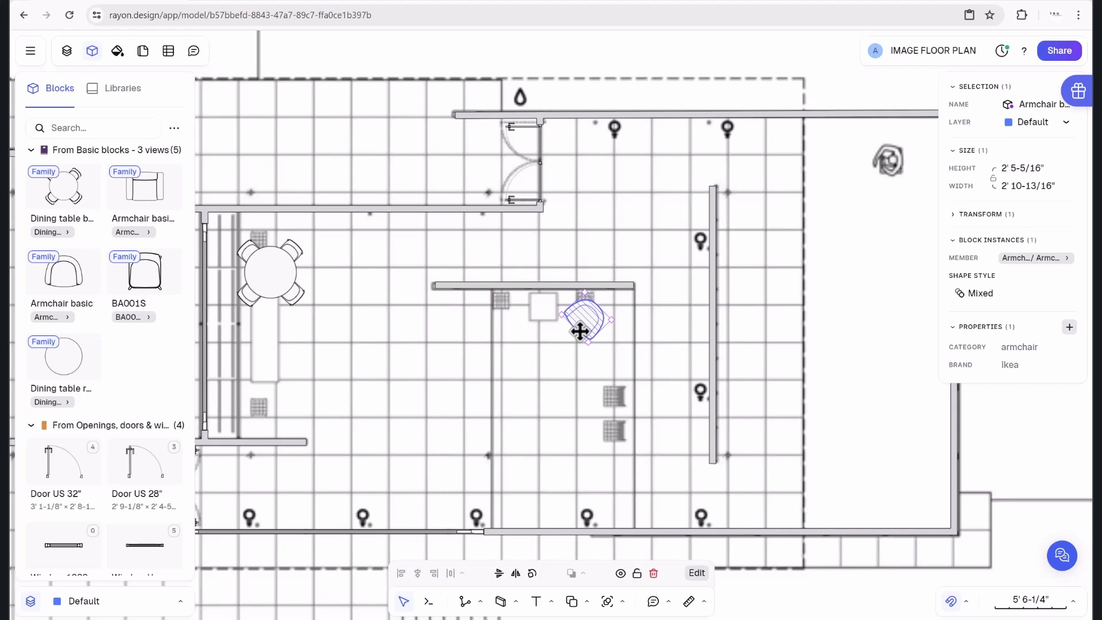
pyautogui.keyDown('alt'); pyautogui.moveTo(590, 328); pyautogui.dragTo(505, 325); pyautogui.keyUp('alt')
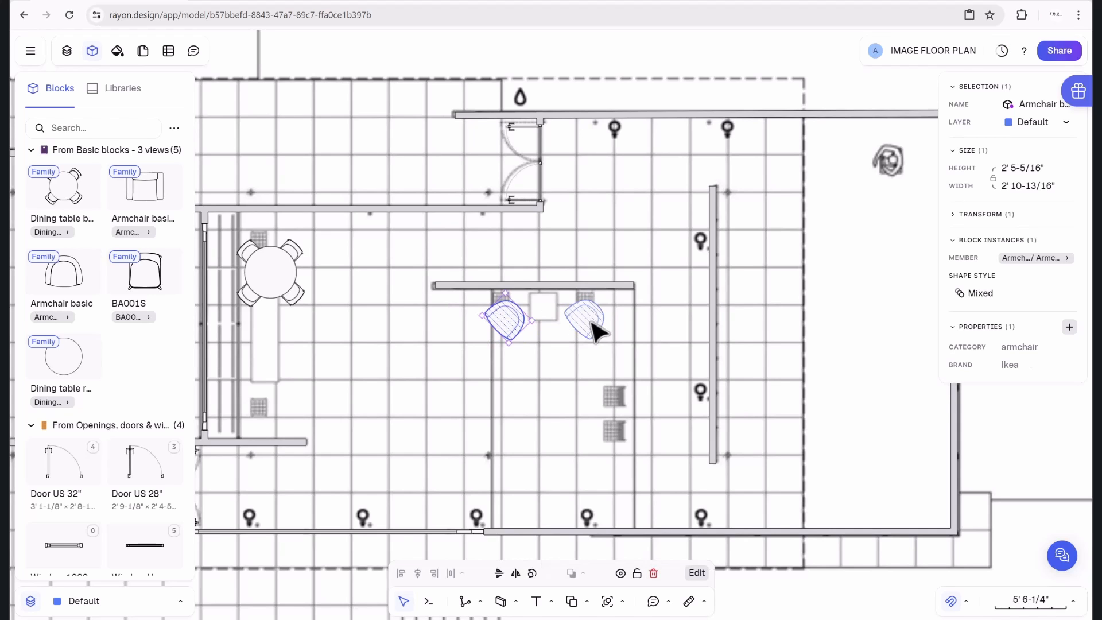
pyautogui.hotkey('ctrl', 'c')
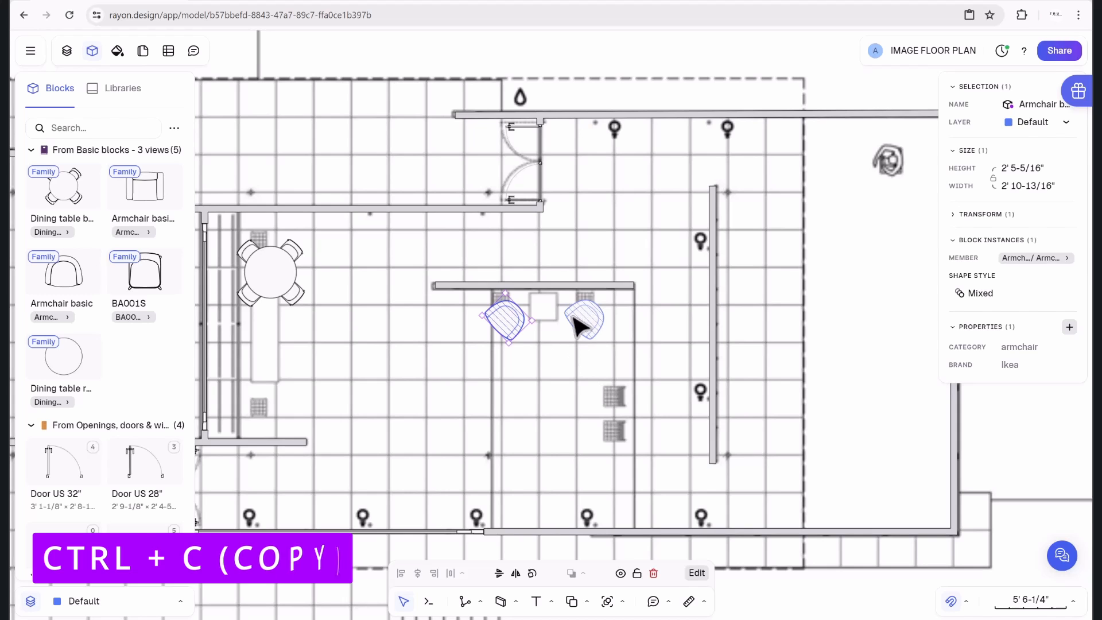
pyautogui.click(541, 355)
pyautogui.click(503, 319)
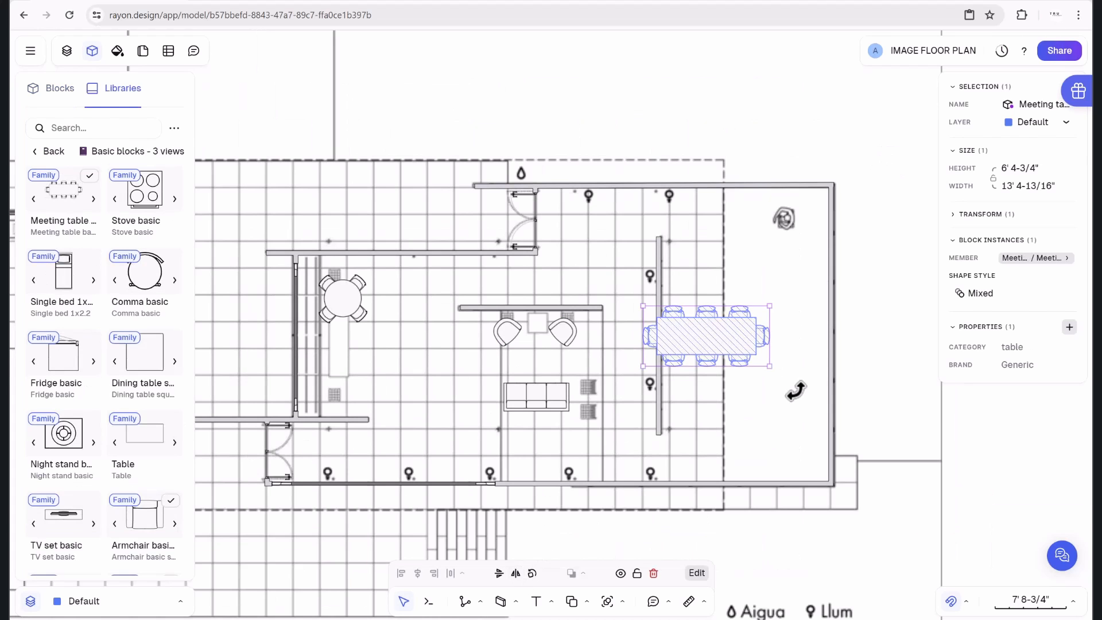
# Rotate the eight-seat meeting table to vertical and shift the vertical freestanding wall left so the table stands clear beside it.
pyautogui.hotkey('ctrl', 'v')
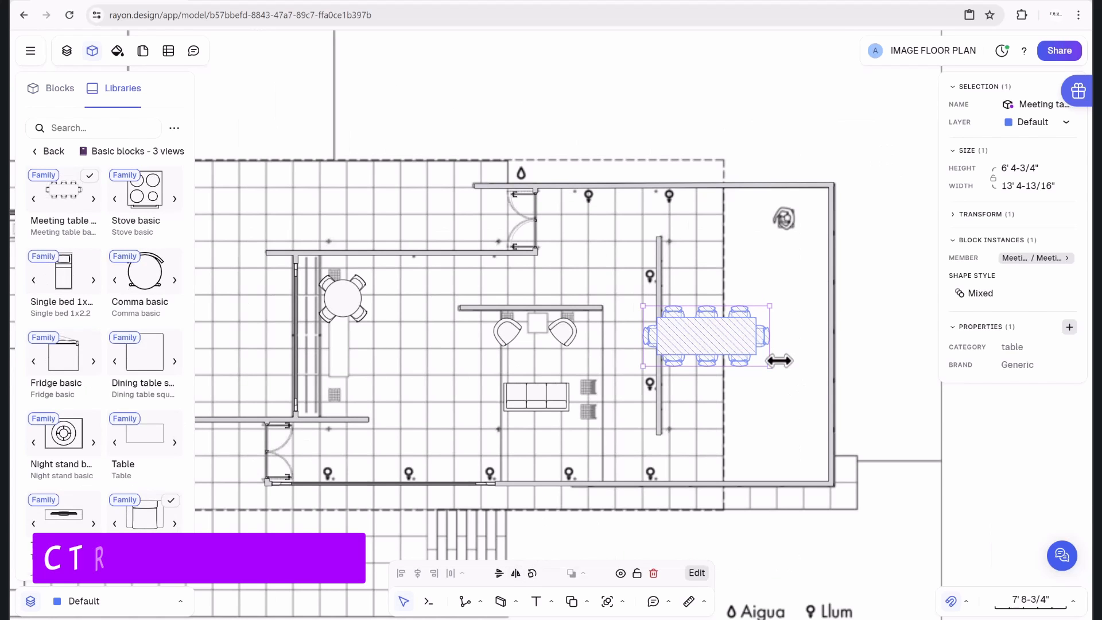
pyautogui.moveTo(776, 369); pyautogui.dragTo(652, 448)
pyautogui.moveTo(721, 352); pyautogui.dragTo(639, 332)
pyautogui.click(614, 324)
pyautogui.click(603, 309)
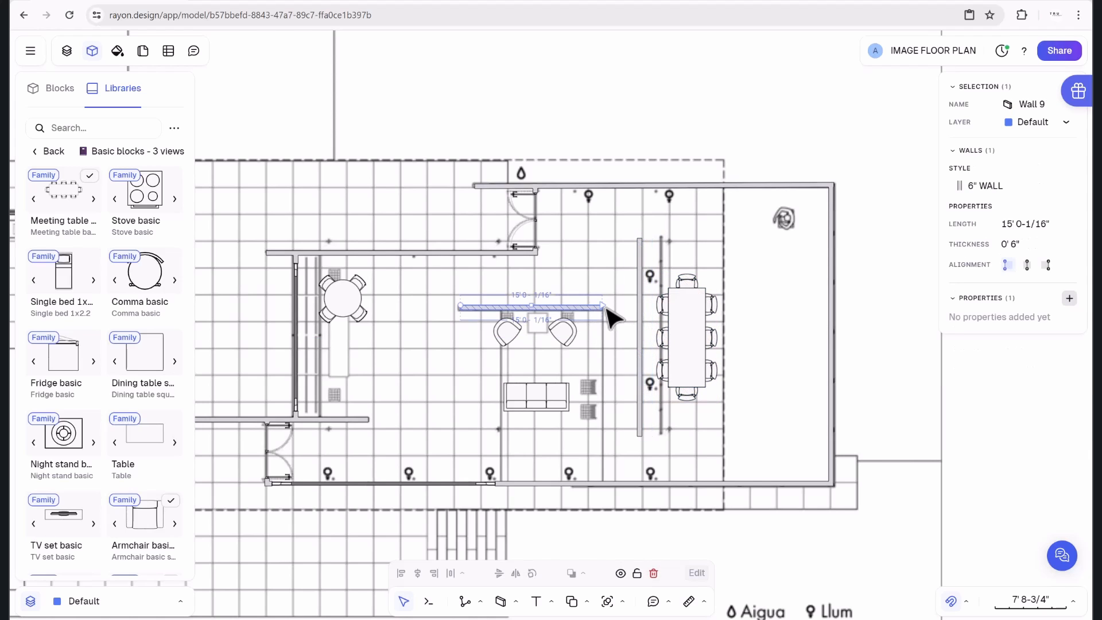
# Shift the two angled armchairs and the three-seat sofa slightly left in the seating area below the central wall.
pyautogui.moveTo(505, 322); pyautogui.dragTo(491, 322)
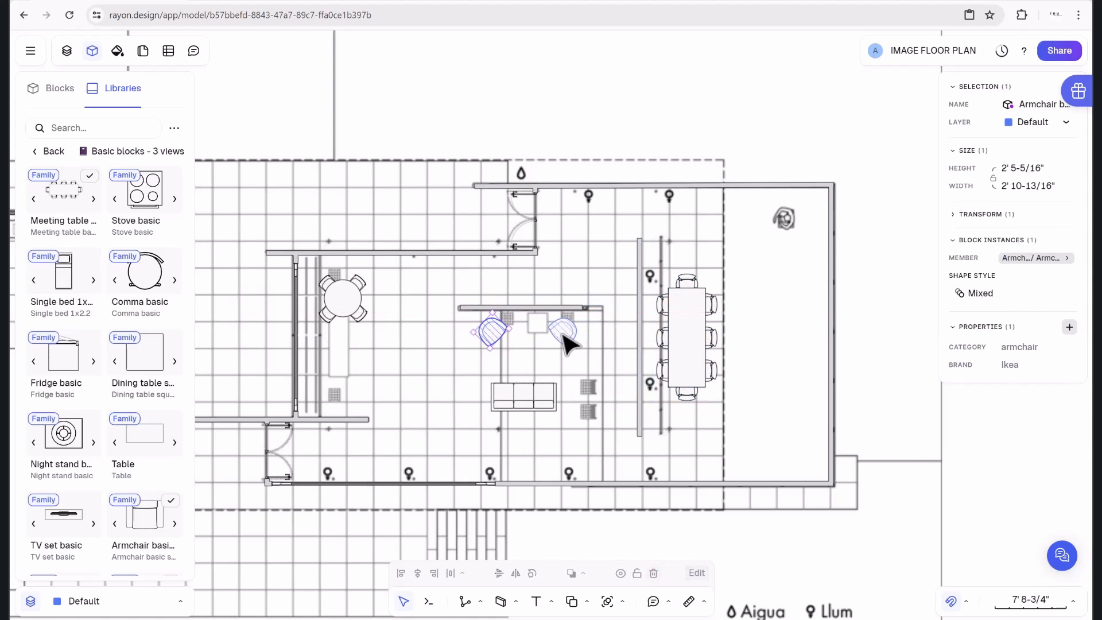
pyautogui.moveTo(564, 336); pyautogui.dragTo(552, 336)
pyautogui.click(546, 402)
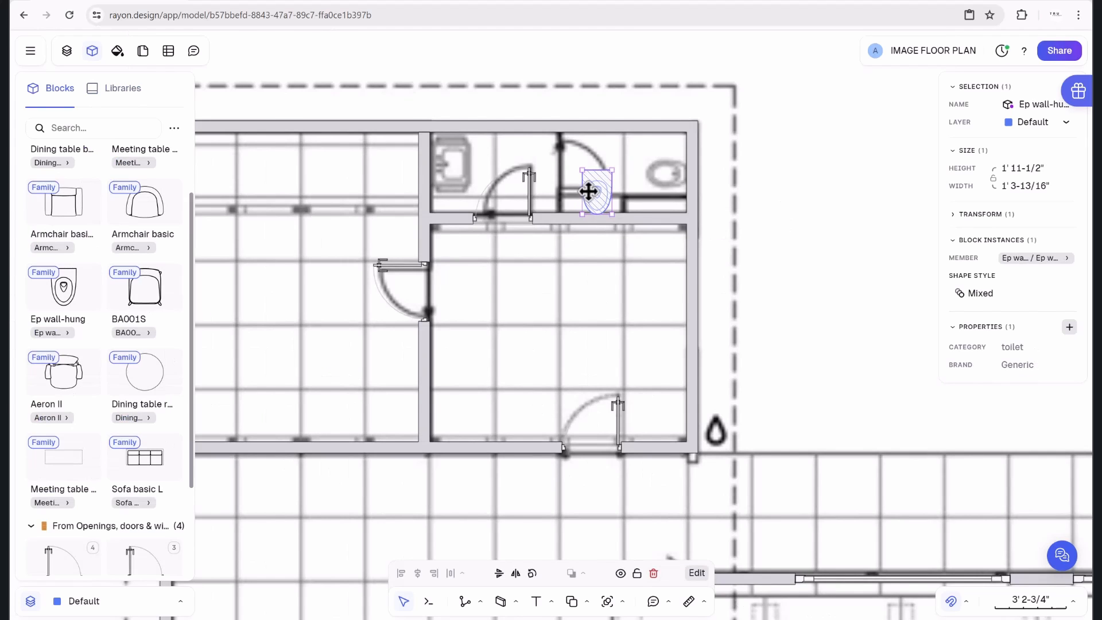
# Rotate the Ep wall-hung toilet so it backs onto the bathroom's right wall and place it over the traced toilet.
pyautogui.moveTo(588, 191); pyautogui.dragTo(618, 168)
pyautogui.click(532, 576)
pyautogui.click(531, 577)
pyautogui.click(531, 578)
pyautogui.press('Escape')
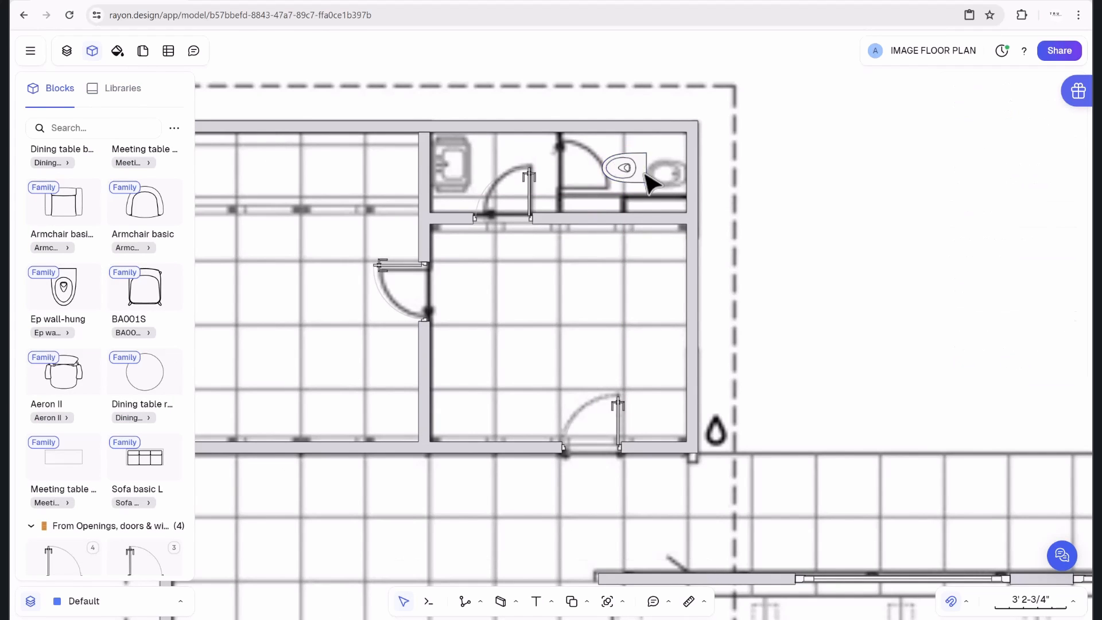
pyautogui.moveTo(637, 183); pyautogui.dragTo(668, 175)
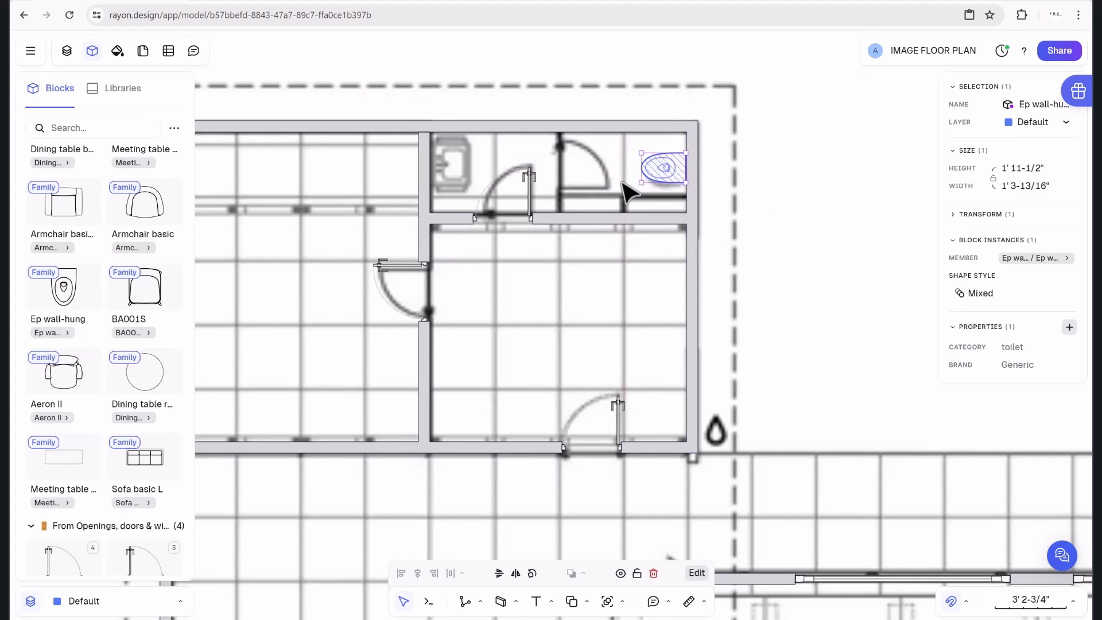
pyautogui.click(573, 287)
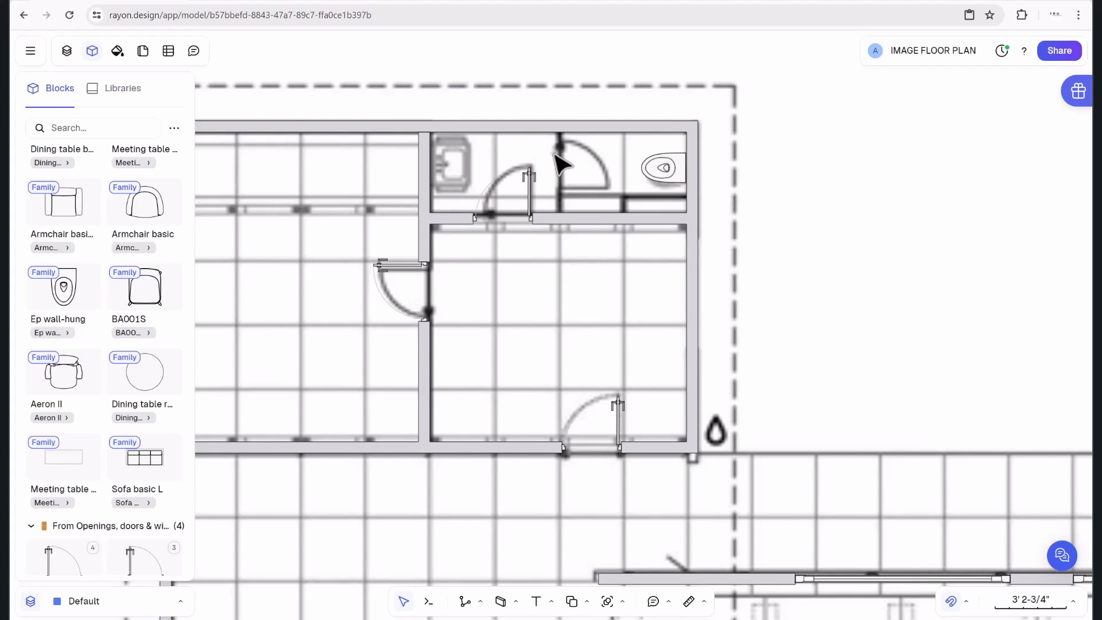
# Move the bathroom's lower wall down to enlarge the room and slide its 28" door to the right.
pyautogui.click(570, 229)
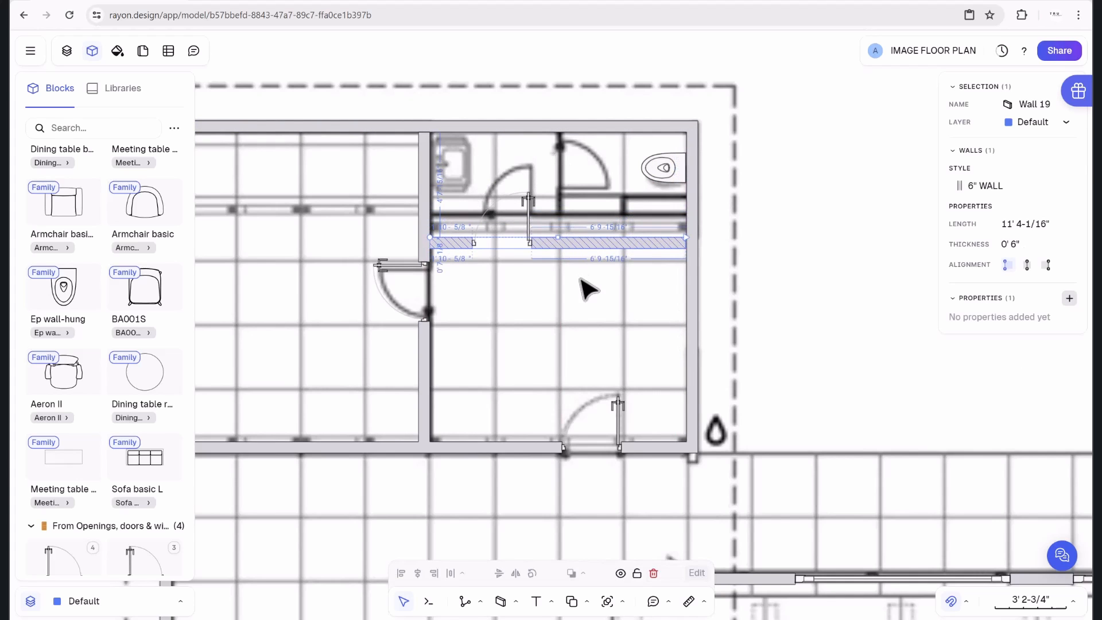
pyautogui.click(746, 197)
pyautogui.moveTo(528, 228); pyautogui.dragTo(591, 230)
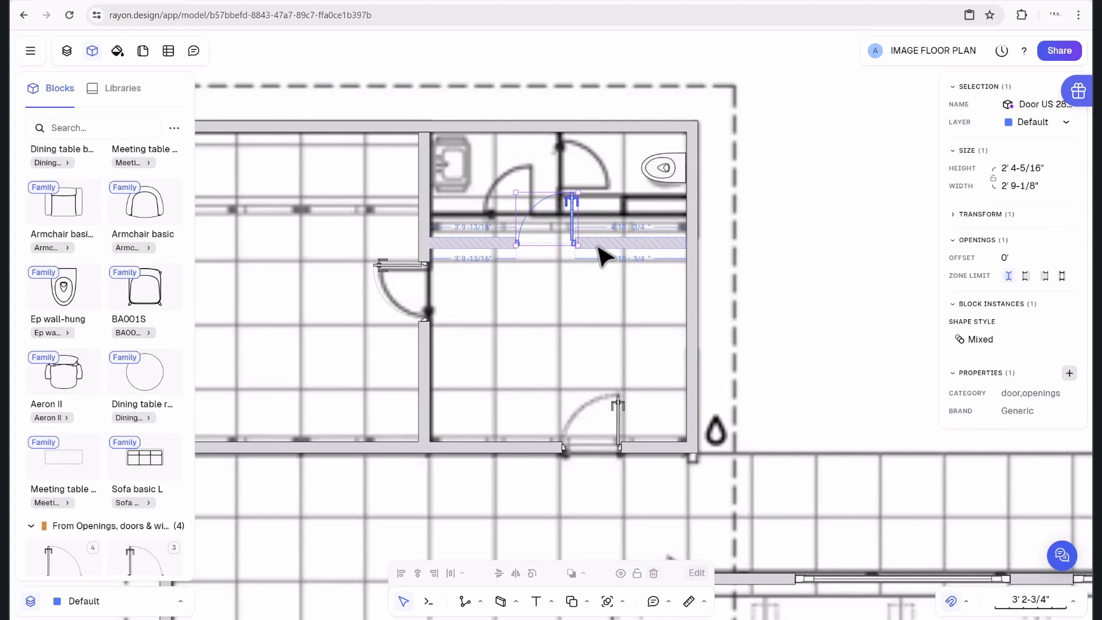
pyautogui.click(598, 241)
pyautogui.press('Escape')
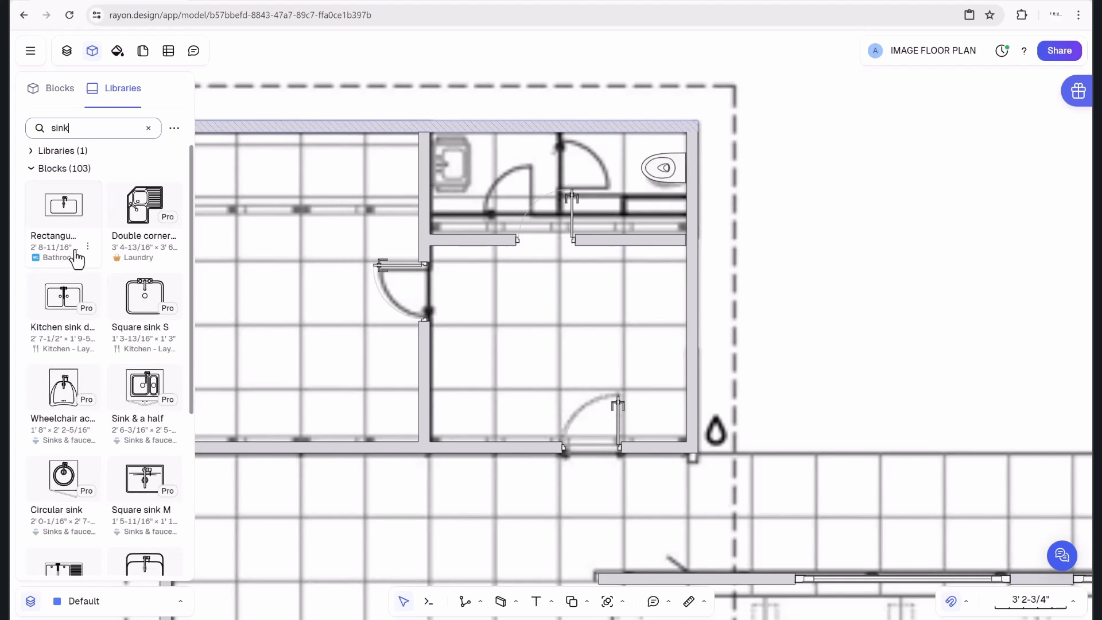
# Import the rectangular sink found by a library search for "sink" and show it among the project's blocks.
pyautogui.click(89, 248)
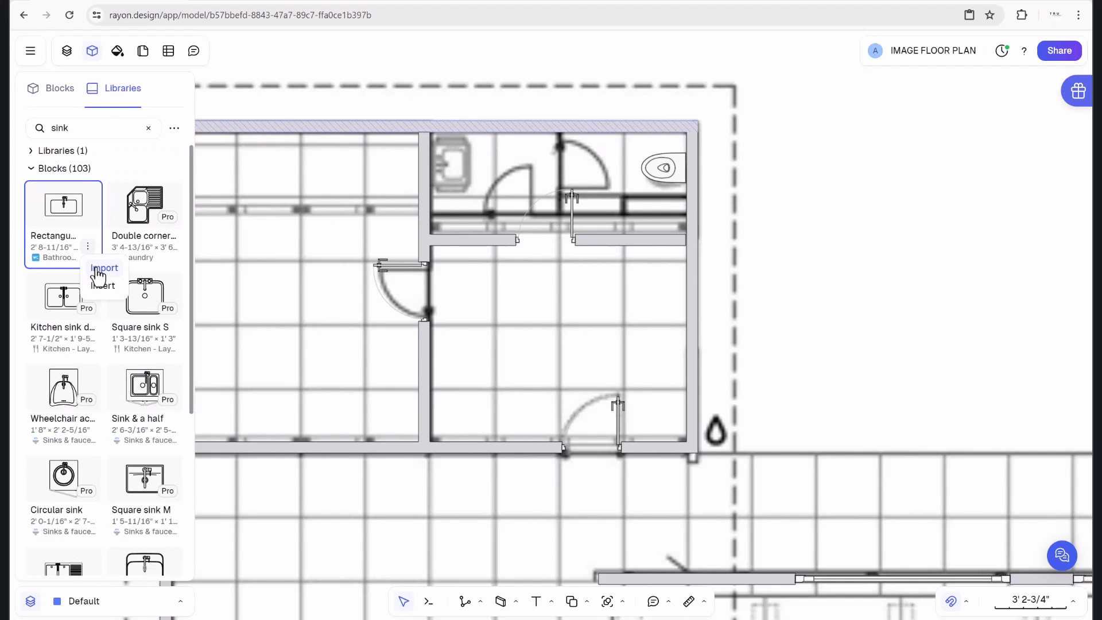
pyautogui.click(98, 271)
pyautogui.click(51, 90)
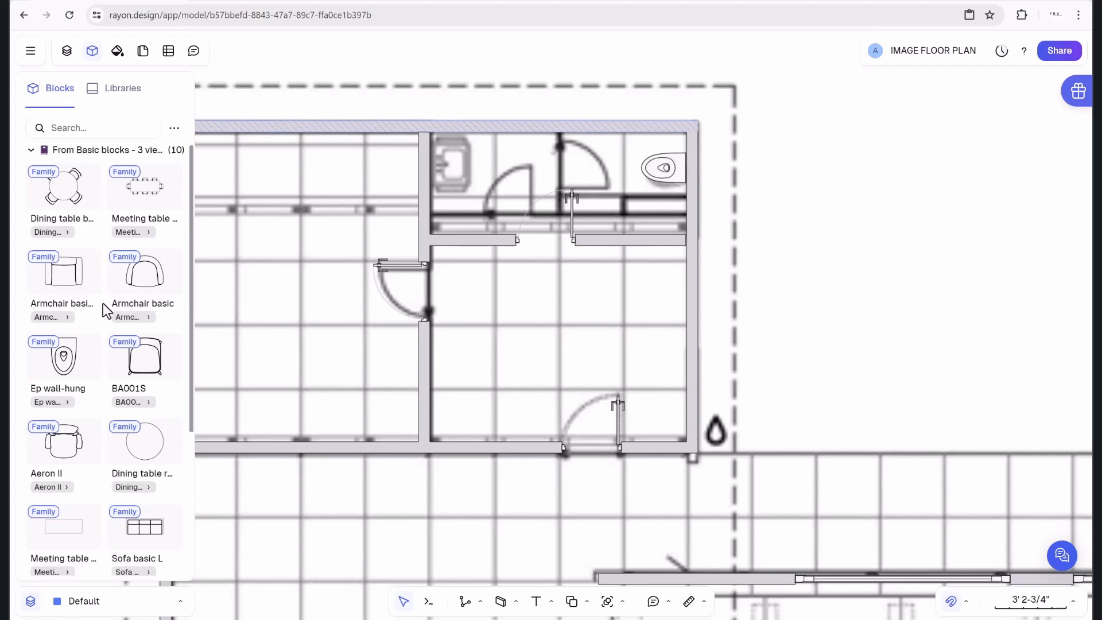
pyautogui.scroll(-4, 112, 324)
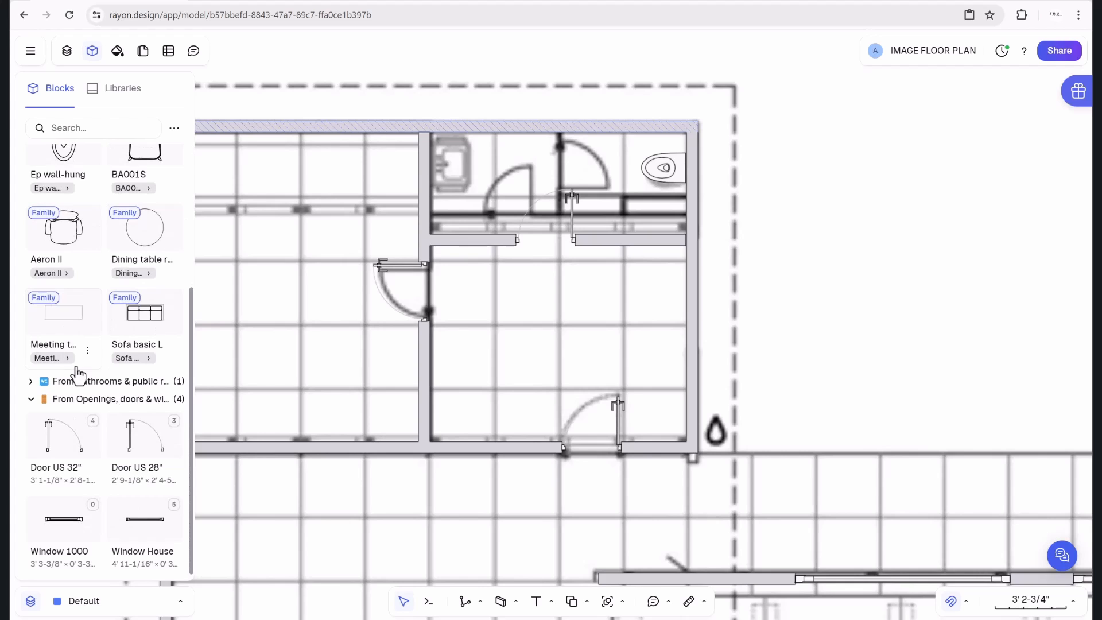
pyautogui.scroll(4, 88, 379)
pyautogui.scroll(-4, 43, 379)
pyautogui.click(31, 383)
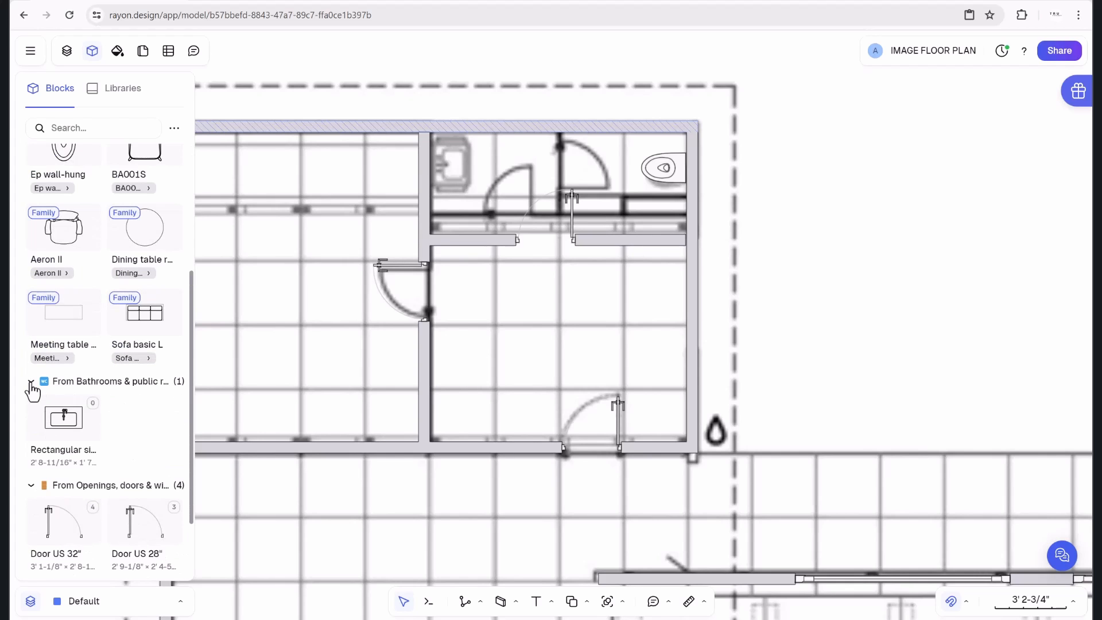
pyautogui.click(32, 382)
pyautogui.click(31, 382)
# Place the rectangular sink in the bathroom, rotate it to vertical and move it to the left wall over the traced sink.
pyautogui.moveTo(73, 428); pyautogui.dragTo(463, 188)
pyautogui.moveTo(502, 157); pyautogui.dragTo(481, 172)
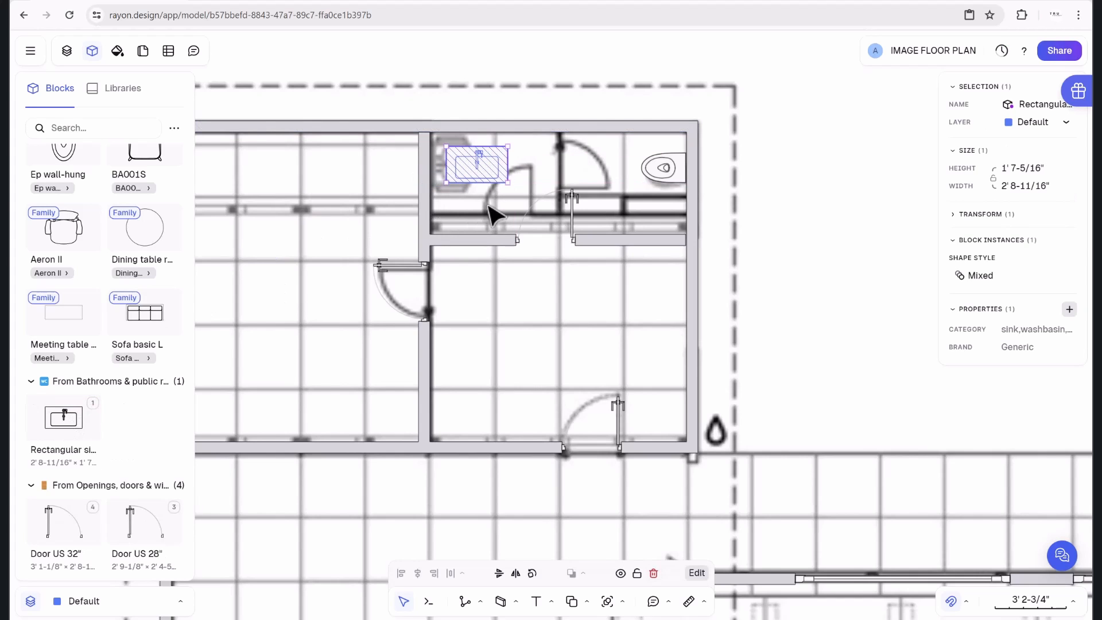
pyautogui.click(532, 573)
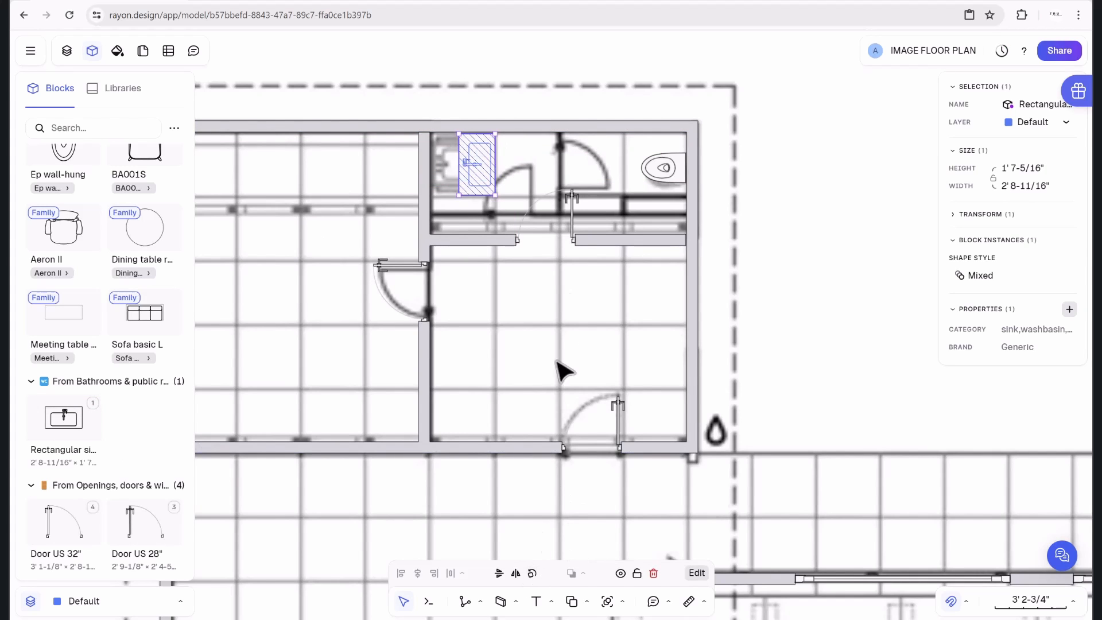
pyautogui.click(562, 111)
pyautogui.moveTo(482, 178); pyautogui.dragTo(447, 178)
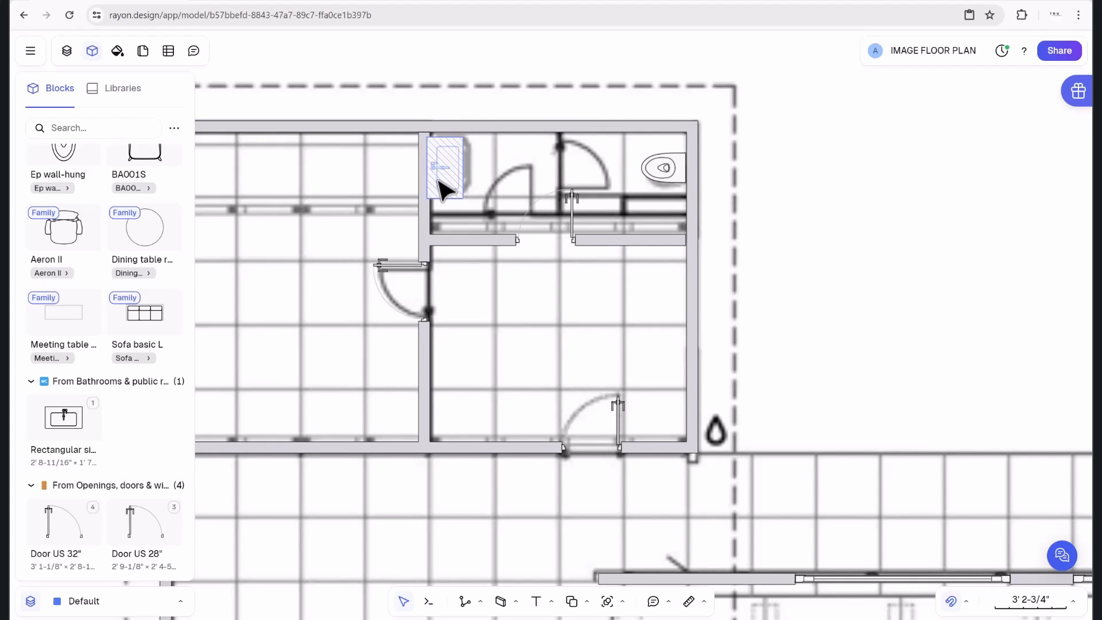
# Move the sink clear of the left wall and scale it down to about 1' 5-13/16" by 2' 6-5/8".
pyautogui.scroll(10, 463, 177)
pyautogui.scroll(-4, 519, 231)
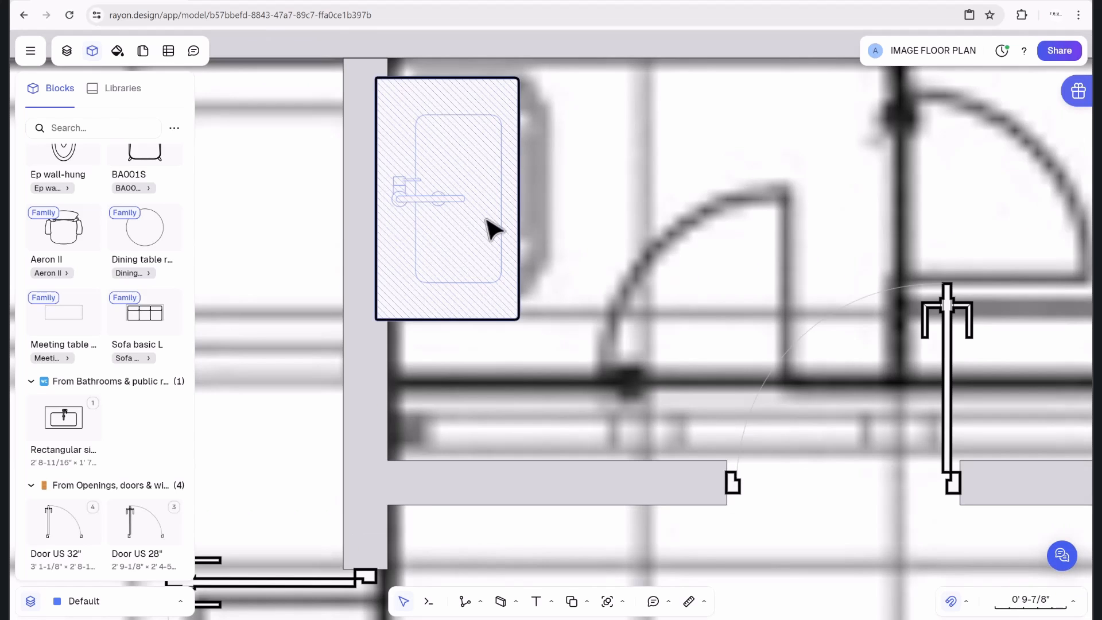
pyautogui.click(463, 207)
pyautogui.moveTo(463, 207); pyautogui.dragTo(500, 223)
pyautogui.moveTo(561, 91); pyautogui.dragTo(552, 60)
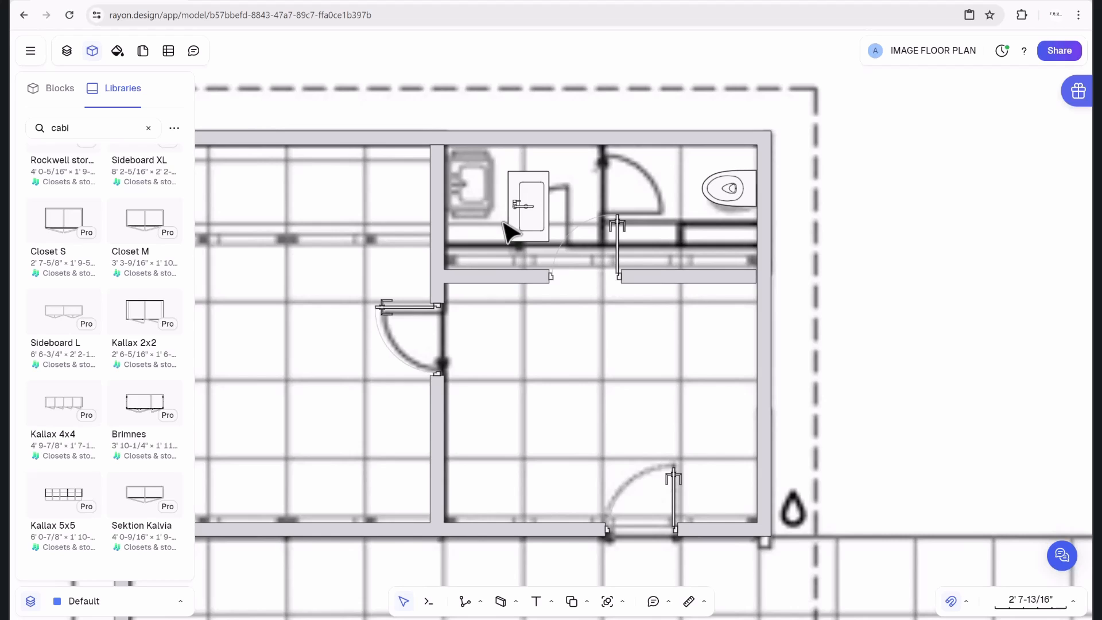
# Draw a counter rectangle about 4' 5-7/16" high and 1' 1-7/16" wide along the bathroom's left wall.
pyautogui.click(481, 603)
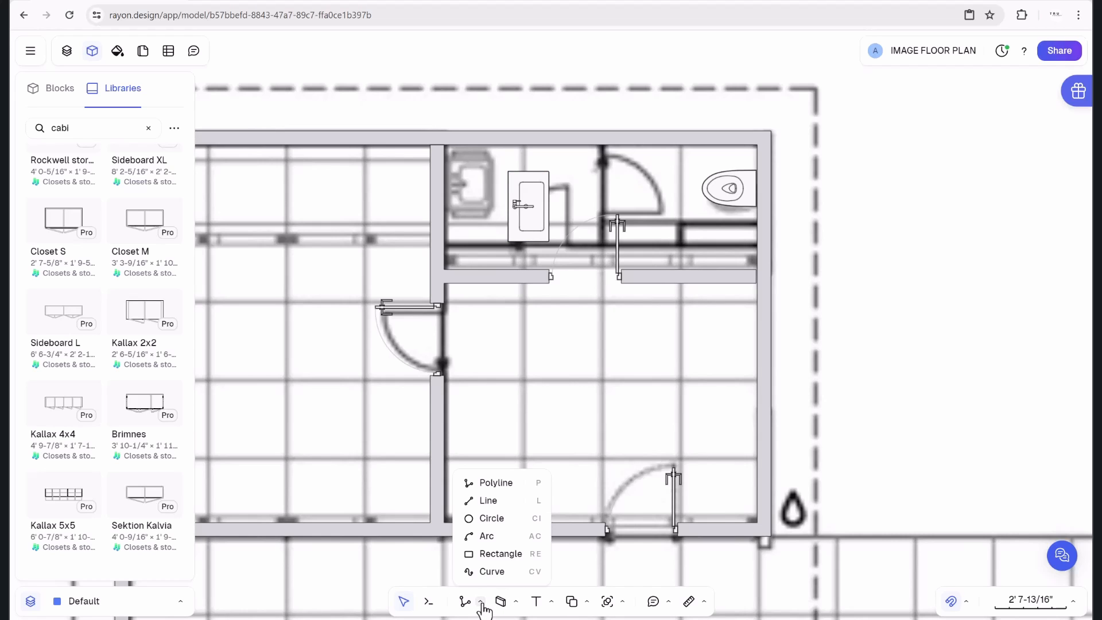
pyautogui.click(494, 553)
pyautogui.click(446, 147)
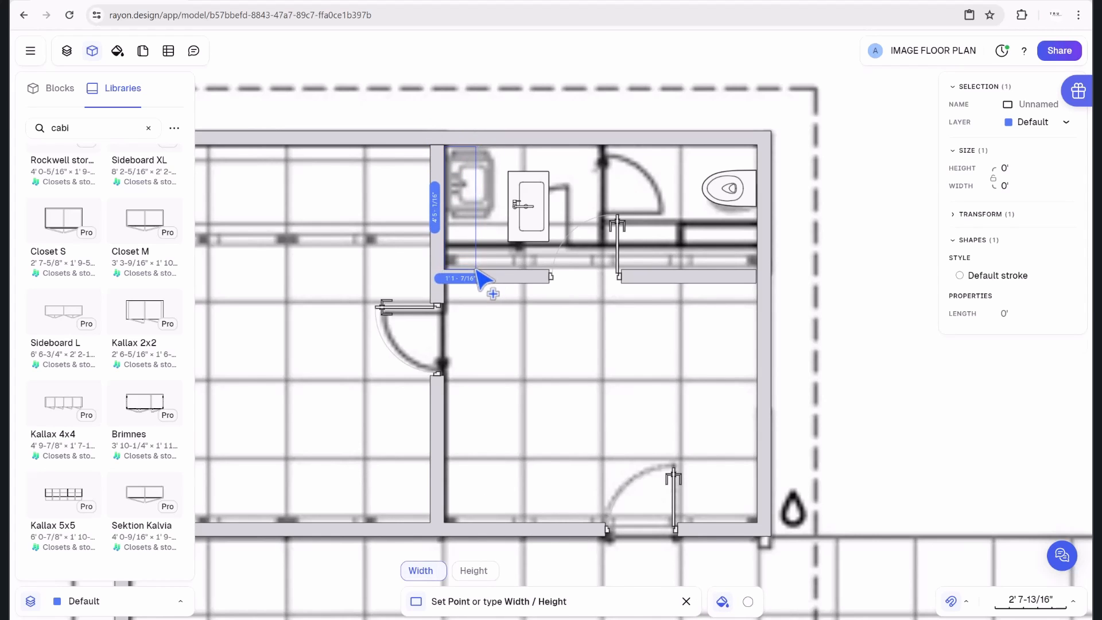
pyautogui.click(477, 269)
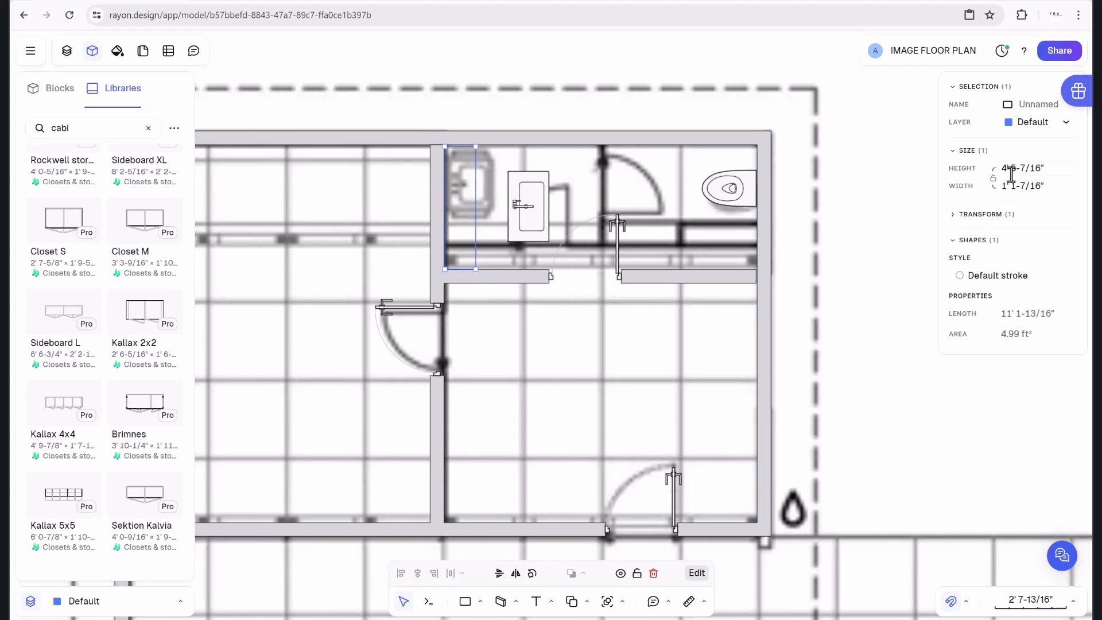
# Give the counter rectangle a solid white fill at full opacity.
pyautogui.click(984, 277)
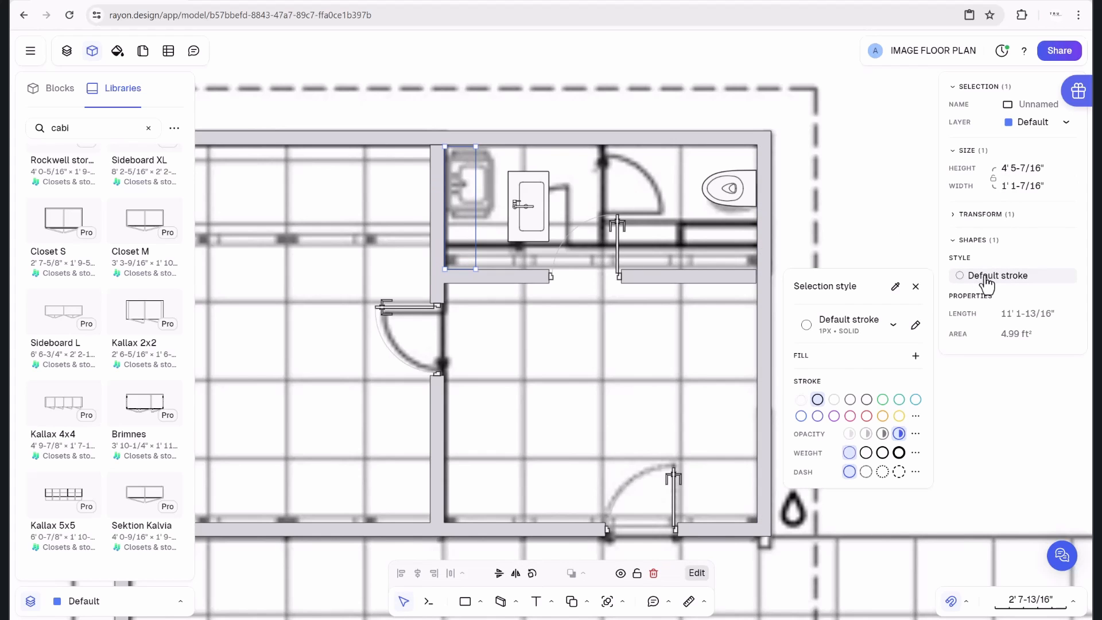
pyautogui.click(915, 356)
pyautogui.click(801, 395)
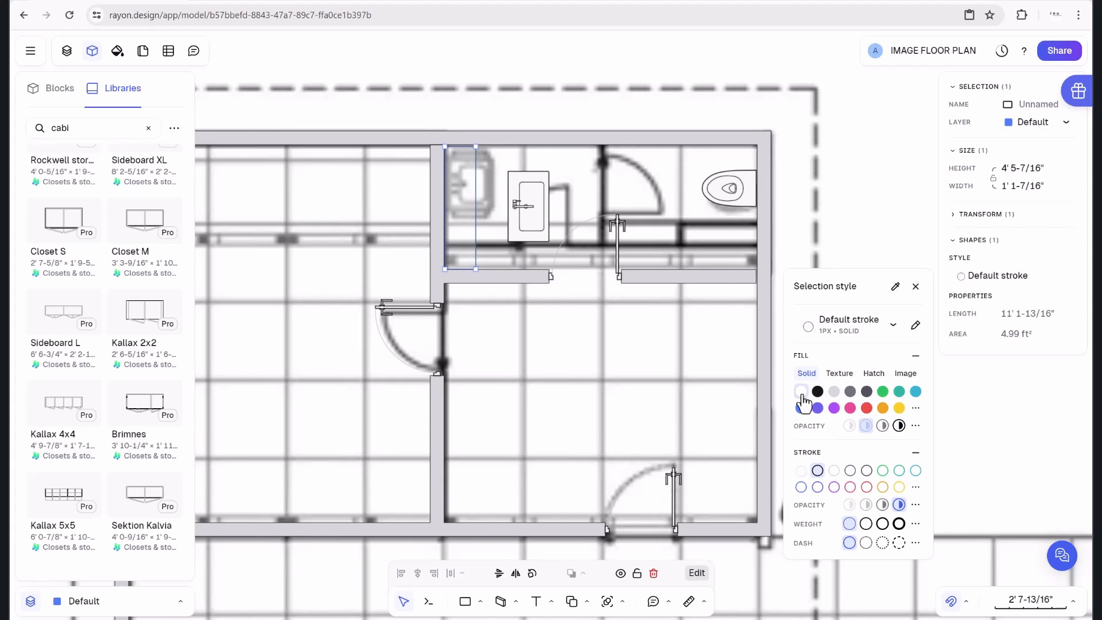
pyautogui.click(899, 426)
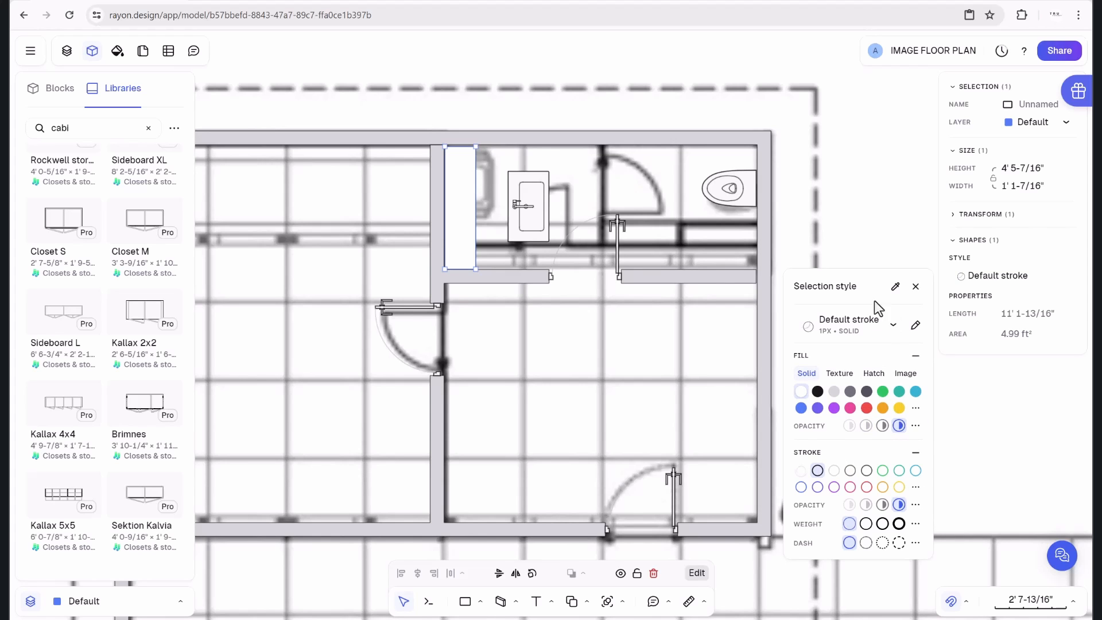
pyautogui.click(872, 152)
# Nudge the counter left, move the sink onto it and reorder the sink above the rectangle.
pyautogui.moveTo(467, 214); pyautogui.dragTo(467, 214)
pyautogui.moveTo(535, 217); pyautogui.dragTo(483, 217)
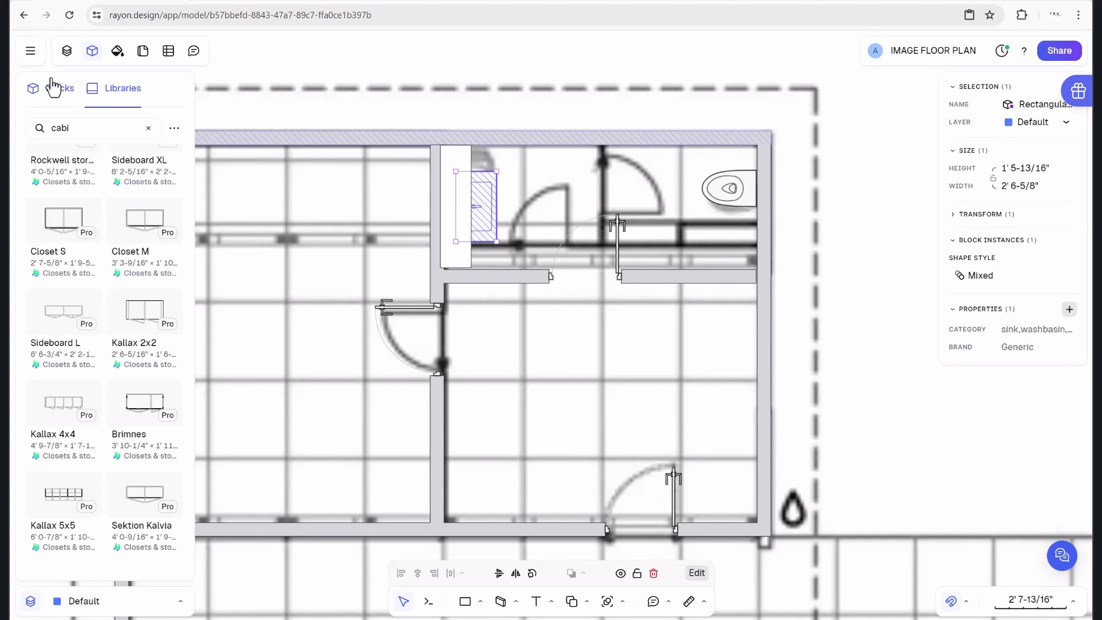
pyautogui.click(68, 51)
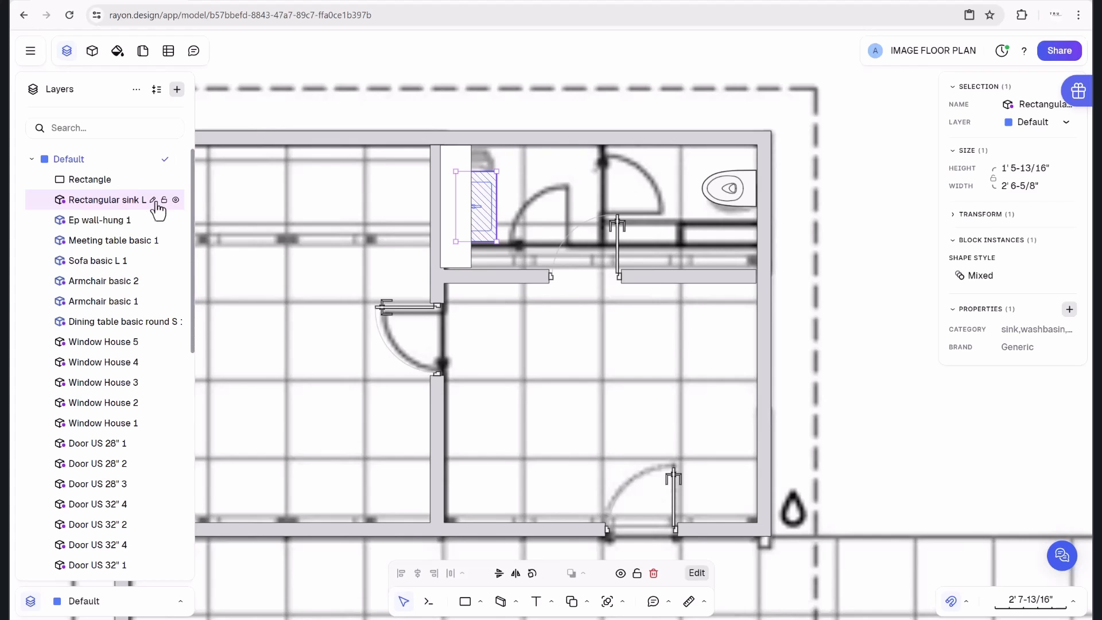
pyautogui.moveTo(99, 201); pyautogui.dragTo(110, 190)
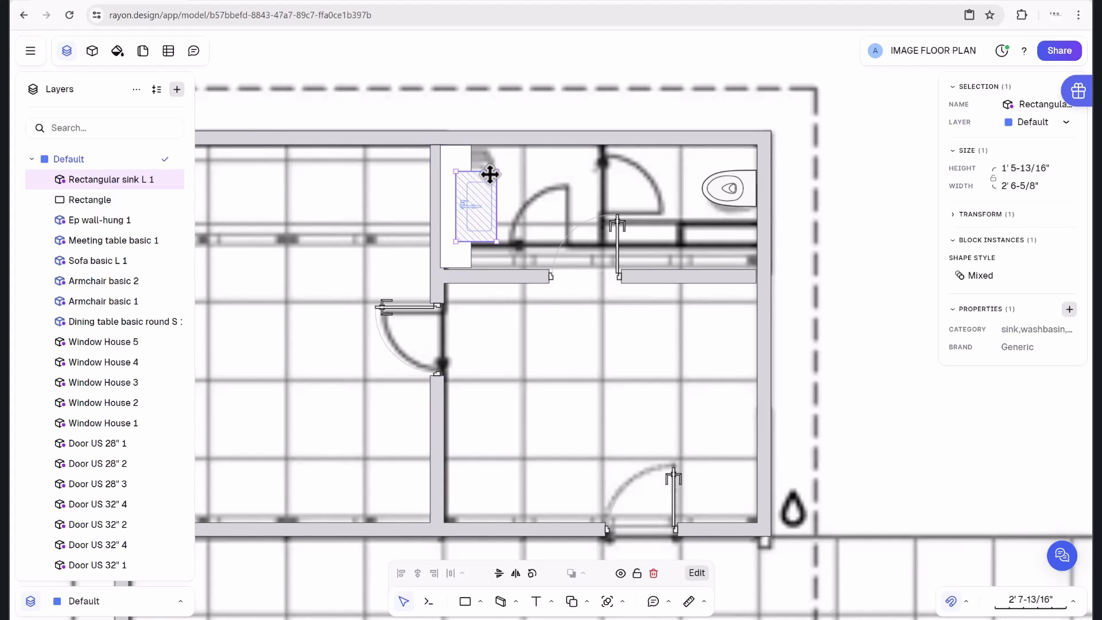
# Shrink the sink to about 1' 1-11/16" by 1' 11-1/2", widen the counter to about 1' 5-1/16" and fit the sink within it.
pyautogui.moveTo(497, 171); pyautogui.dragTo(488, 188)
pyautogui.click(529, 113)
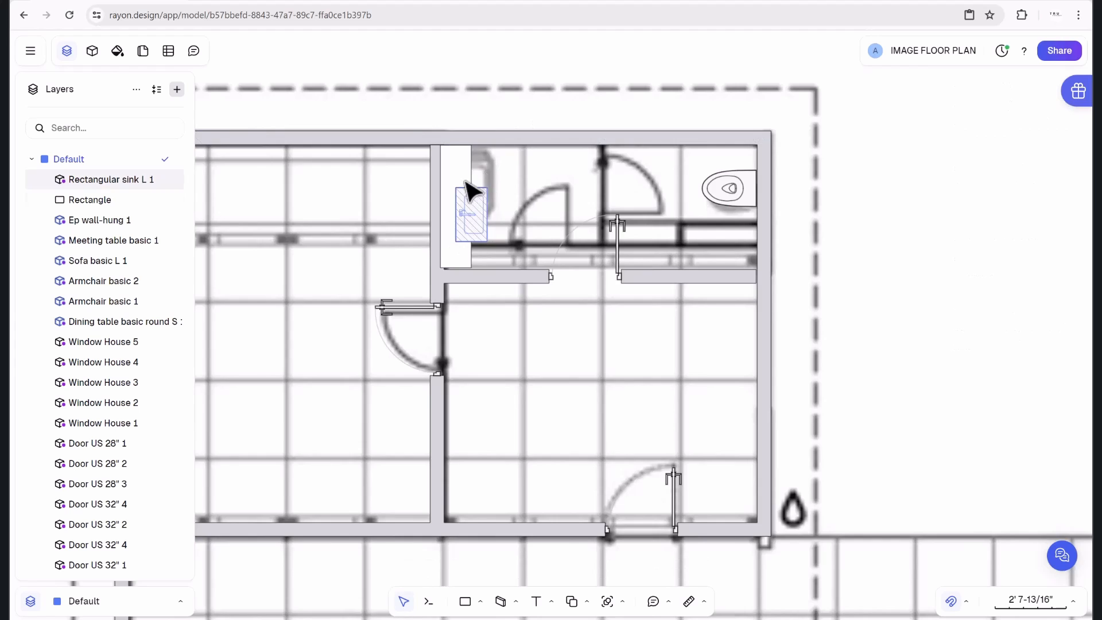
pyautogui.scroll(5, 463, 178)
pyautogui.scroll(-1, 517, 175)
pyautogui.click(505, 175)
pyautogui.moveTo(510, 266); pyautogui.dragTo(509, 234)
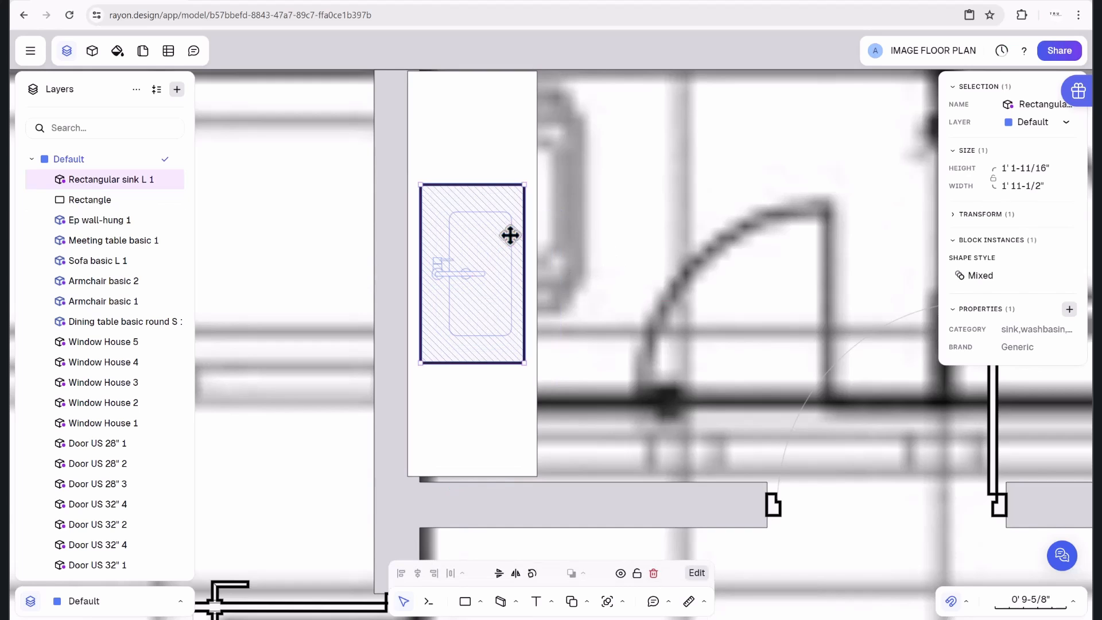
# Move the counter against the left wall's inner face, centre the sink on it and extend the counter down to the lower wall.
pyautogui.click(467, 436)
pyautogui.moveTo(468, 436); pyautogui.dragTo(479, 424)
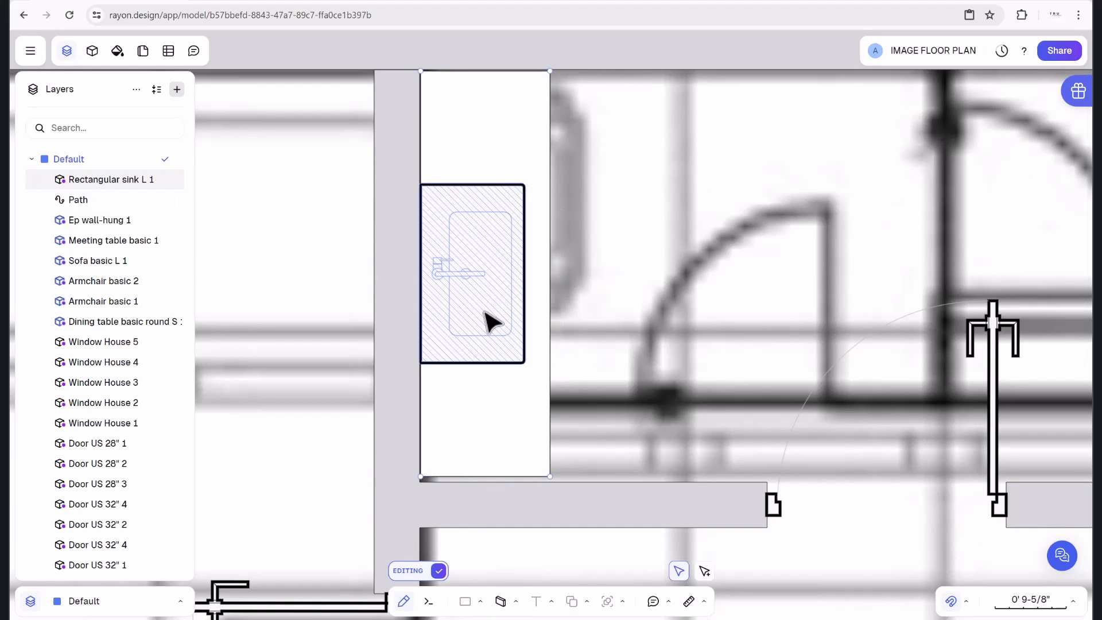
pyautogui.moveTo(484, 312); pyautogui.dragTo(494, 315)
pyautogui.click(469, 465)
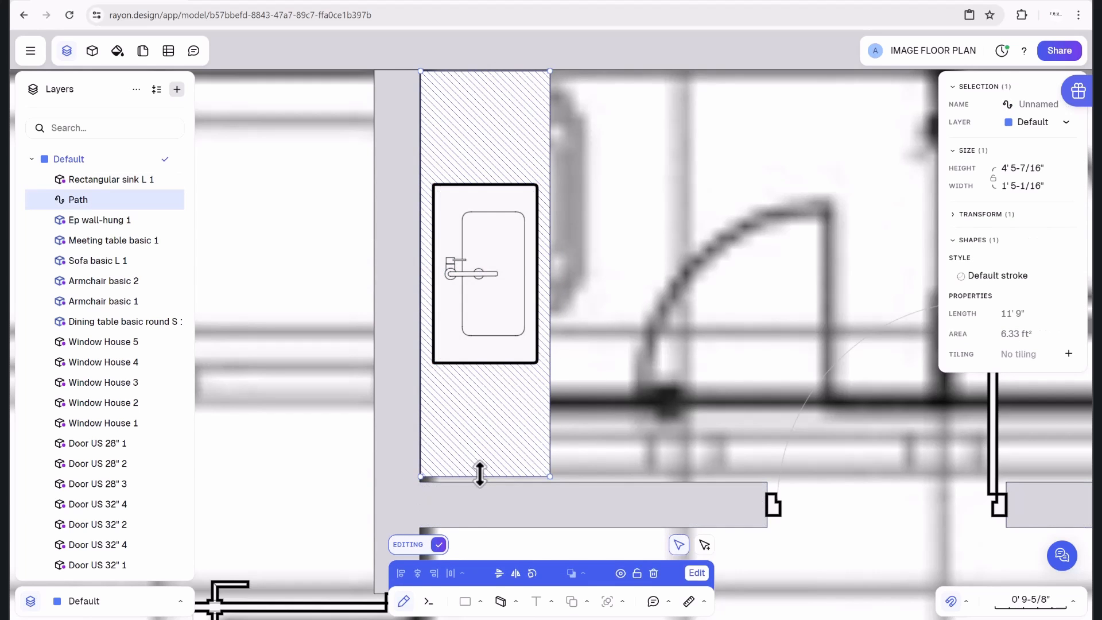
pyautogui.moveTo(480, 477); pyautogui.dragTo(480, 484)
pyautogui.click(652, 306)
pyautogui.scroll(-3, 524, 251)
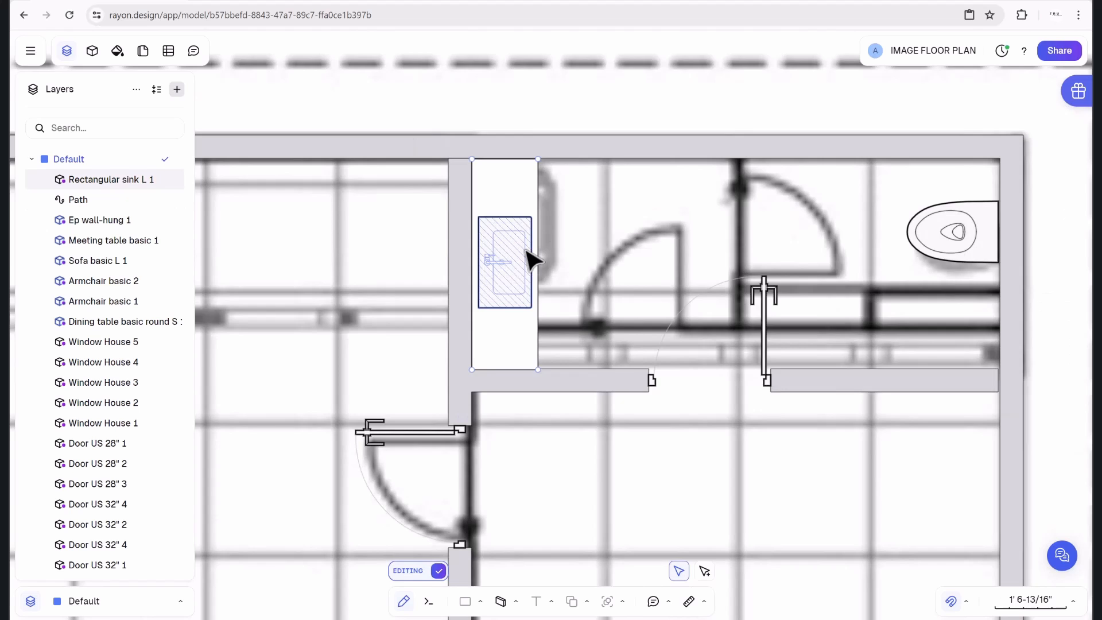
pyautogui.scroll(-3, 570, 241)
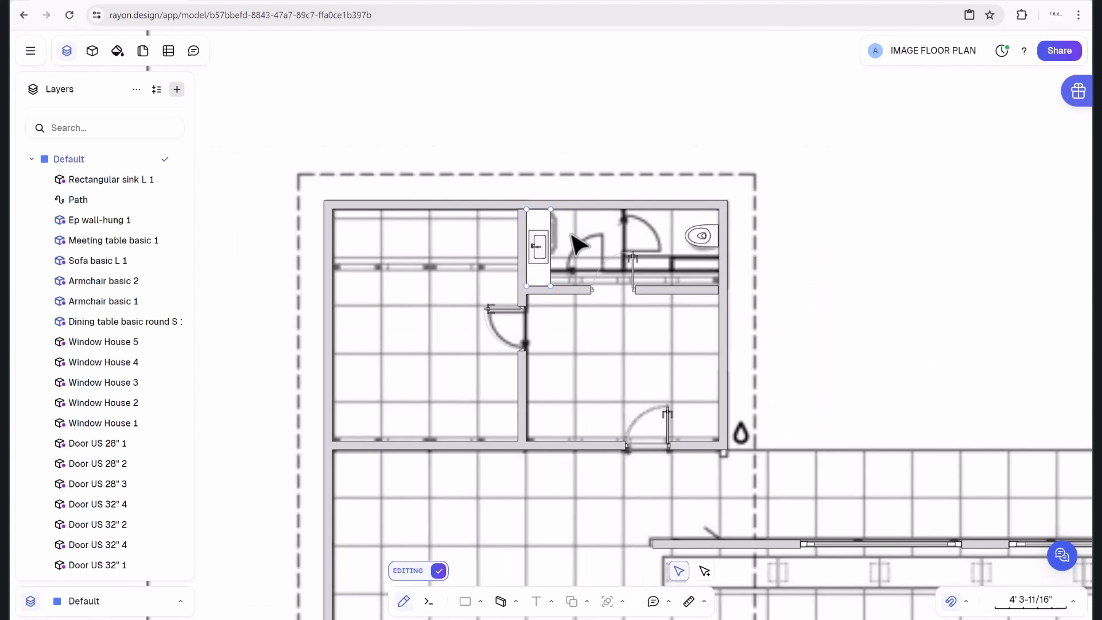
pyautogui.scroll(-2, 827, 278)
pyautogui.scroll(-5, 640, 237)
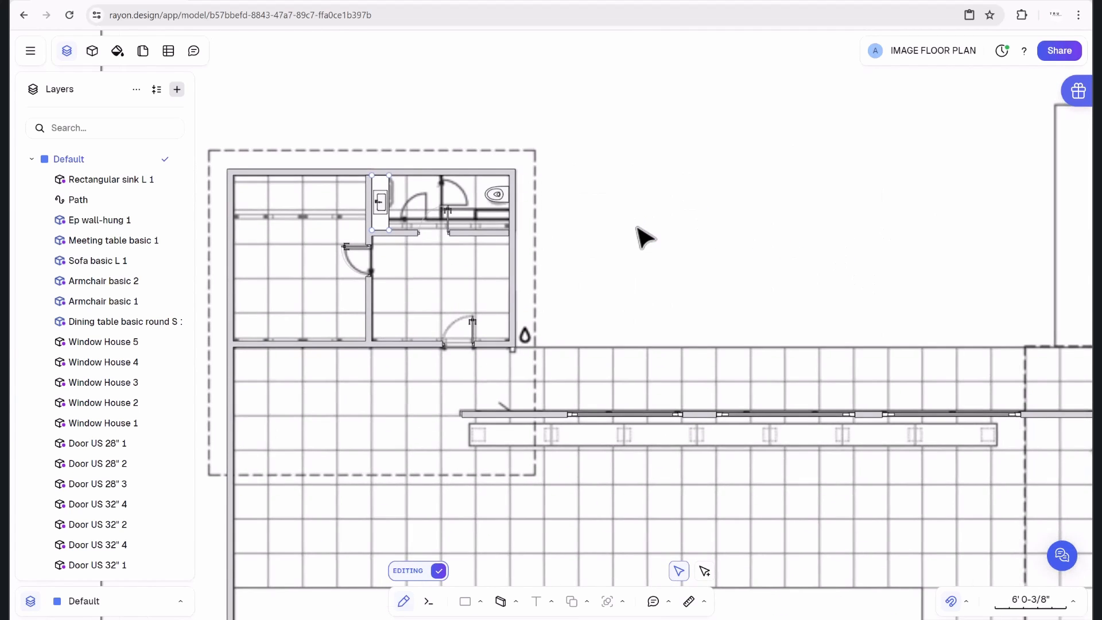
pyautogui.scroll(4, 913, 356)
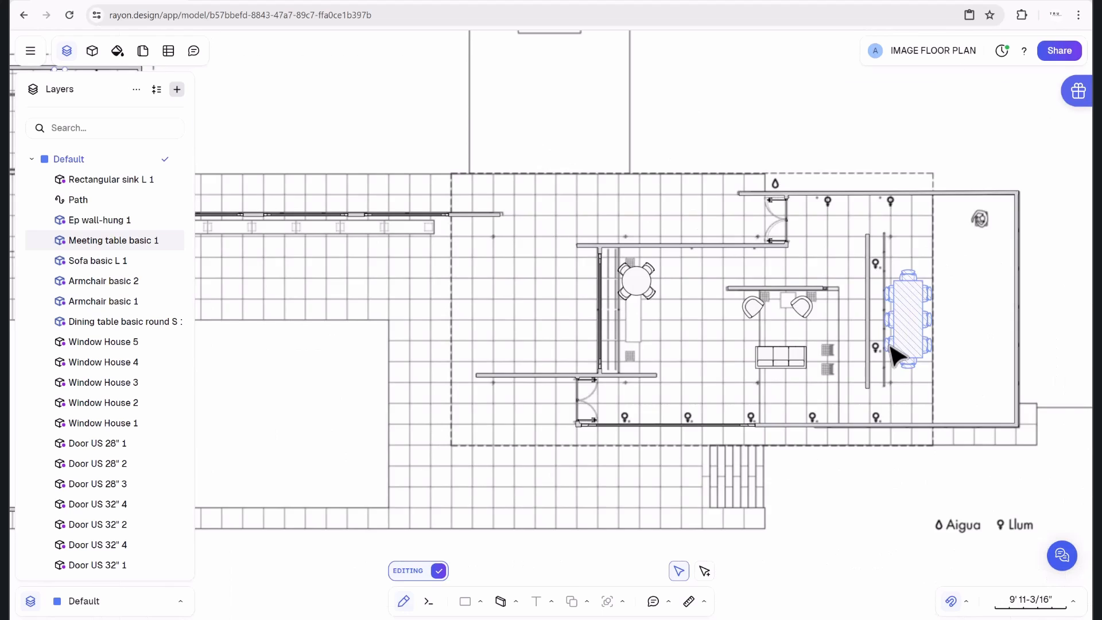
pyautogui.scroll(-4, 733, 315)
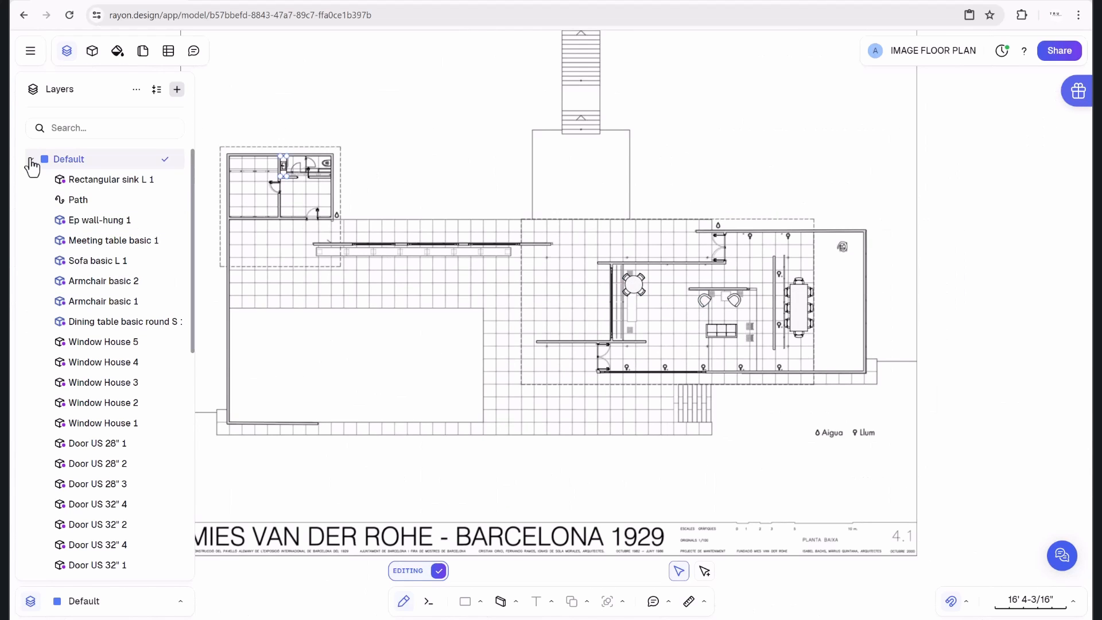
# Hide the 11 (1).jpg reference image in the Default layer and collapse that layer's object list.
pyautogui.scroll(-10, 111, 394)
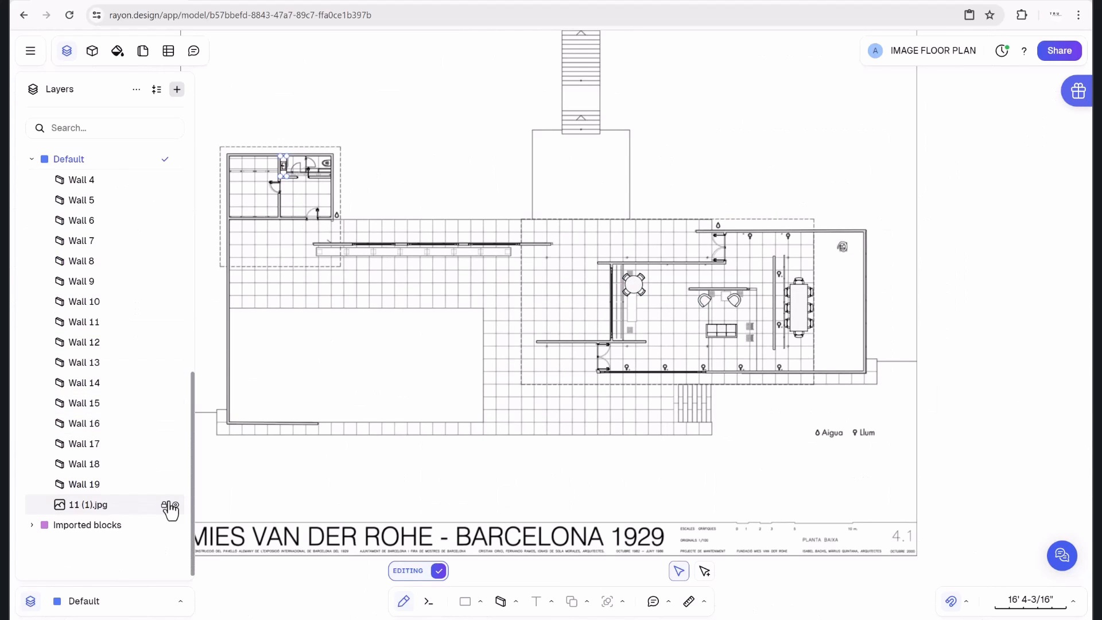
pyautogui.click(175, 505)
pyautogui.scroll(2, 758, 298)
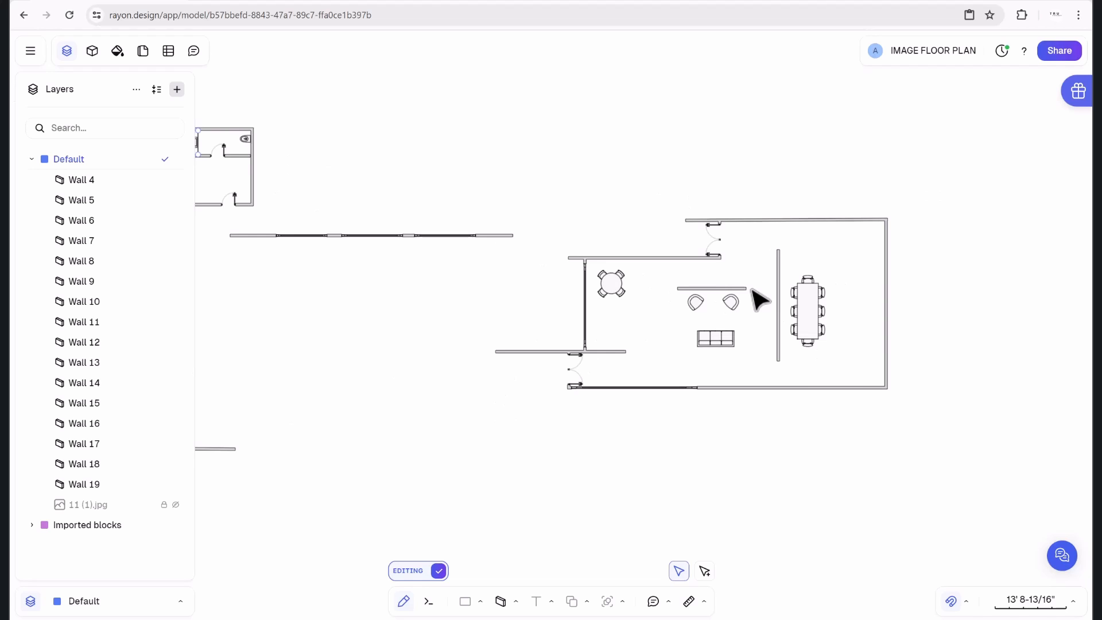
pyautogui.scroll(3, 772, 258)
pyautogui.moveTo(768, 263); pyautogui.dragTo(690, 229, button='middle')
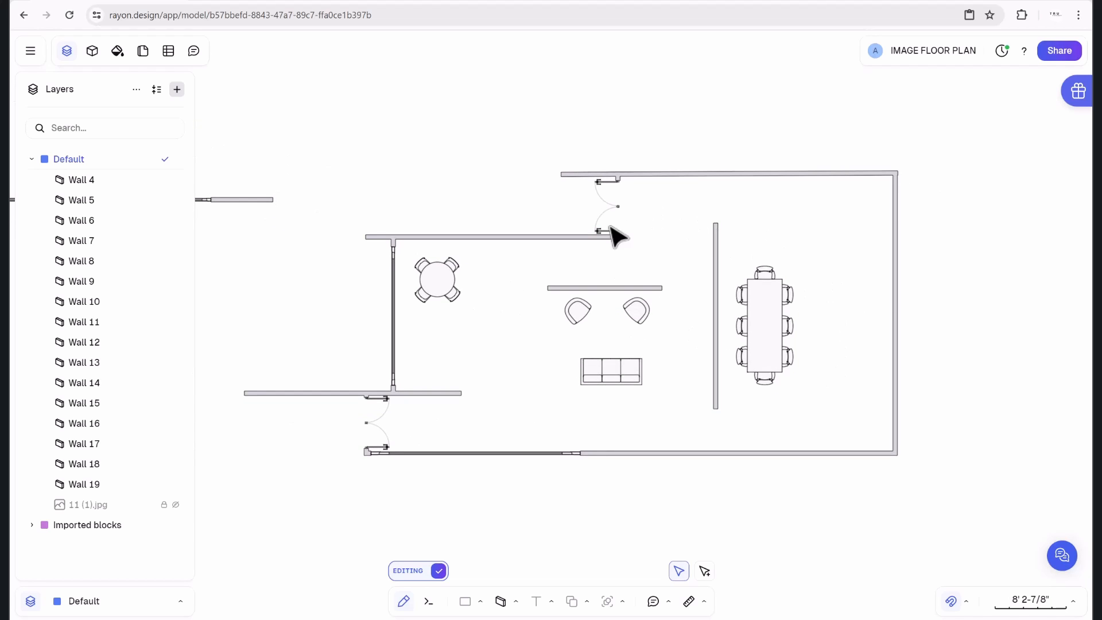
pyautogui.moveTo(599, 375); pyautogui.dragTo(594, 375)
pyautogui.click(486, 144)
pyautogui.scroll(-4, 570, 180)
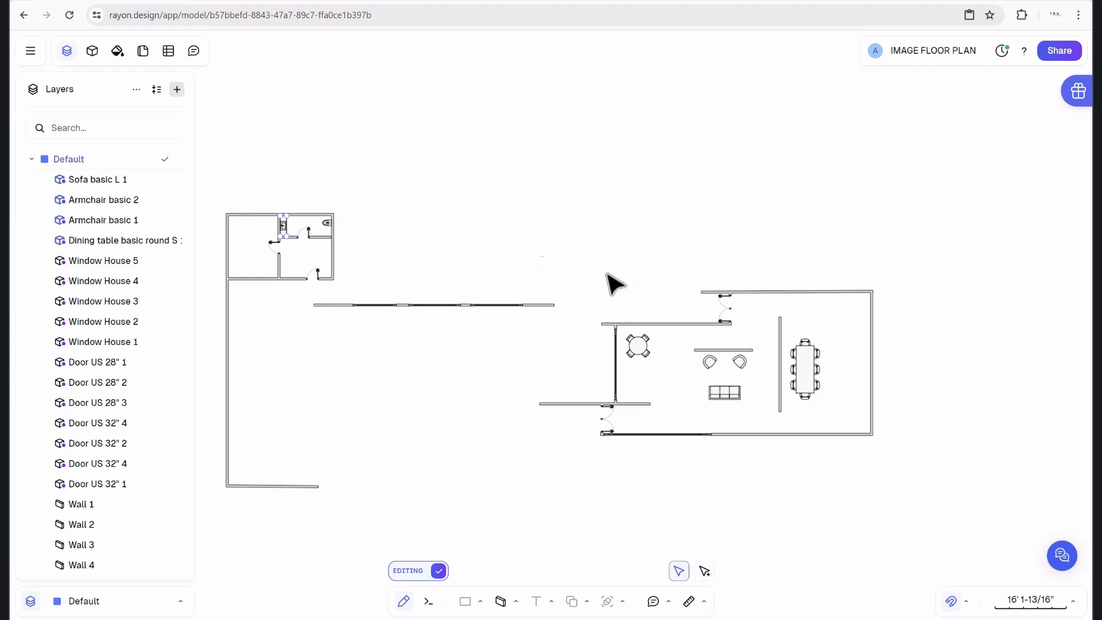
pyautogui.click(33, 159)
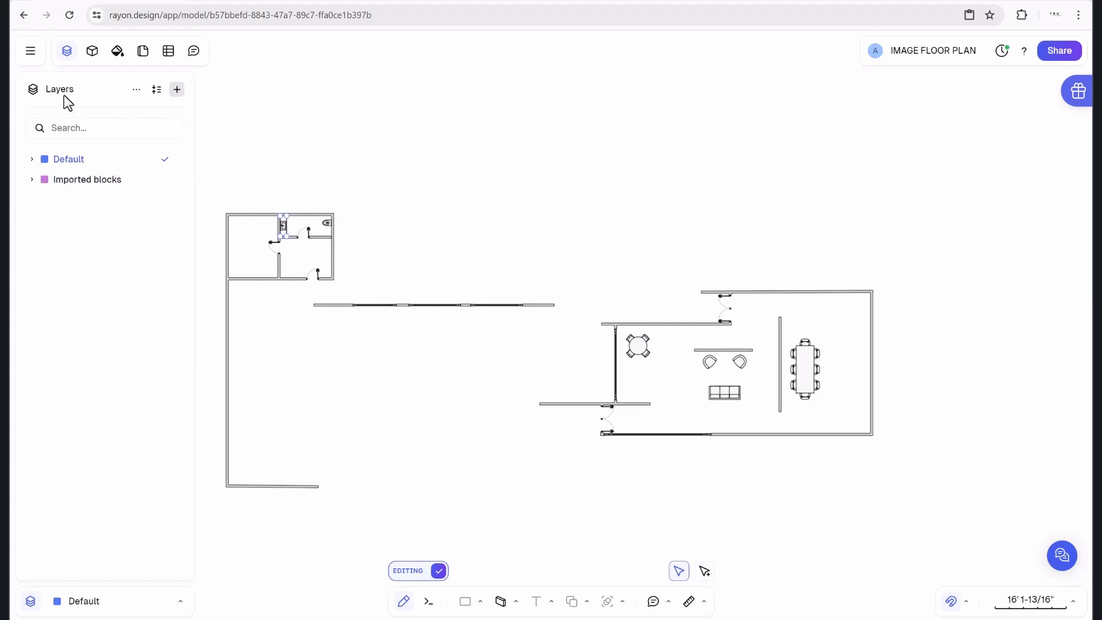
# Leave the counter's editing mode and look through the Rayon block libraries for further furniture and accessories.
pyautogui.click(92, 51)
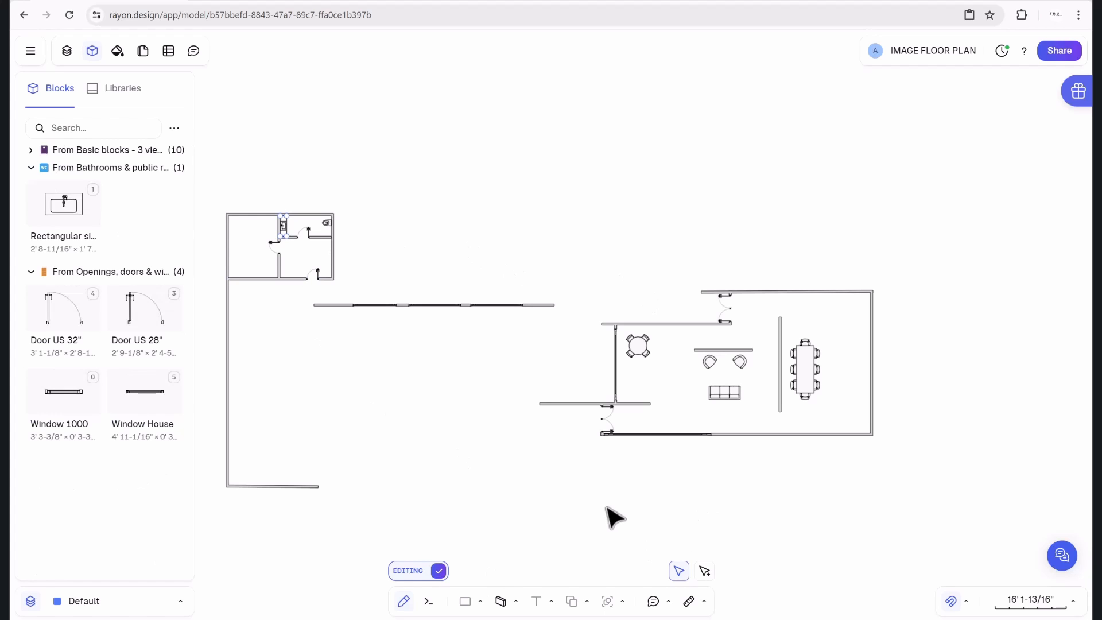
pyautogui.press('Escape')
pyautogui.press('Escape')
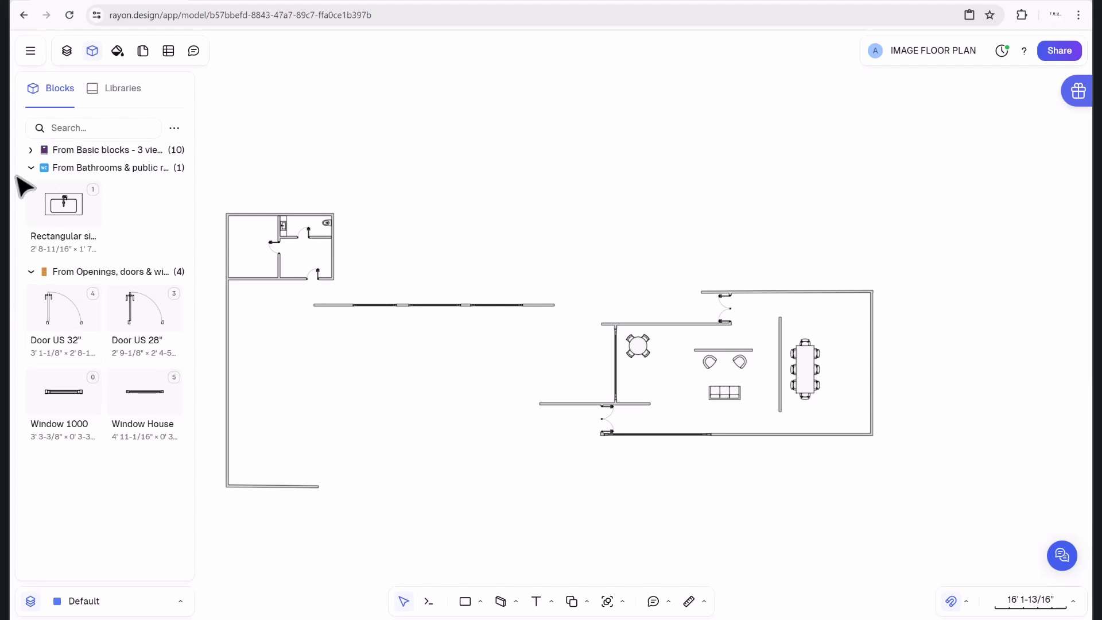
pyautogui.click(117, 91)
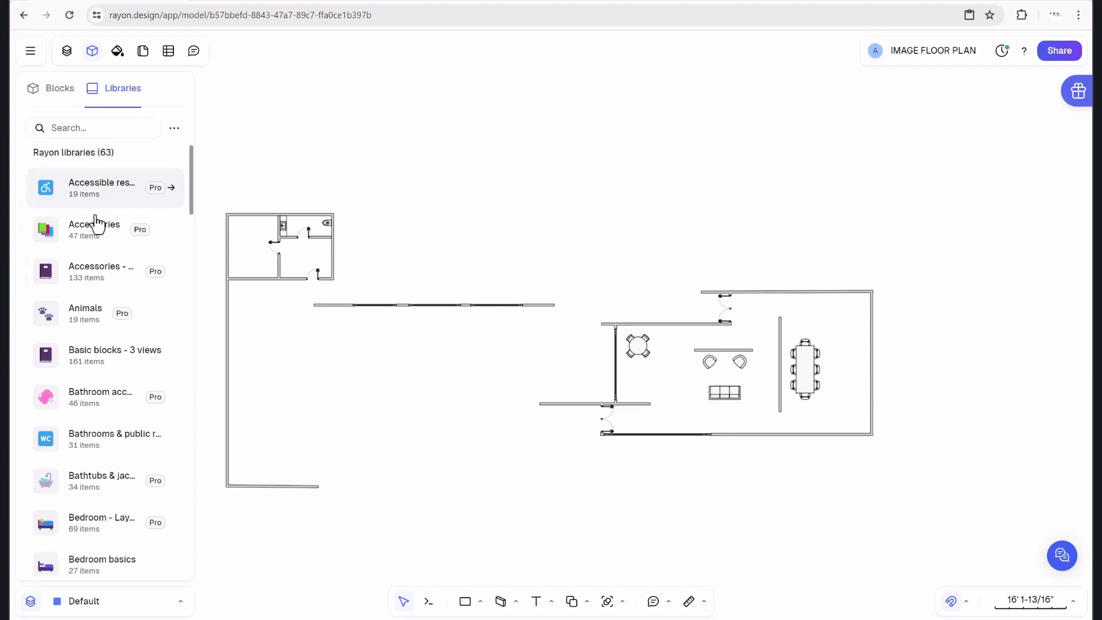
pyautogui.scroll(-6, 130, 379)
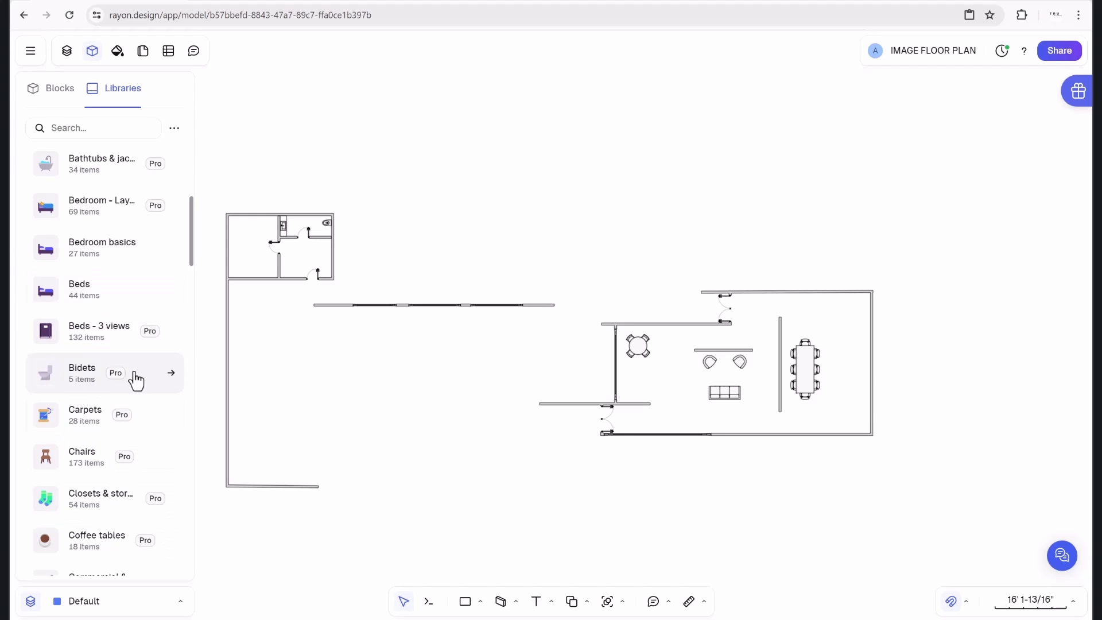
pyautogui.scroll(-5, 95, 345)
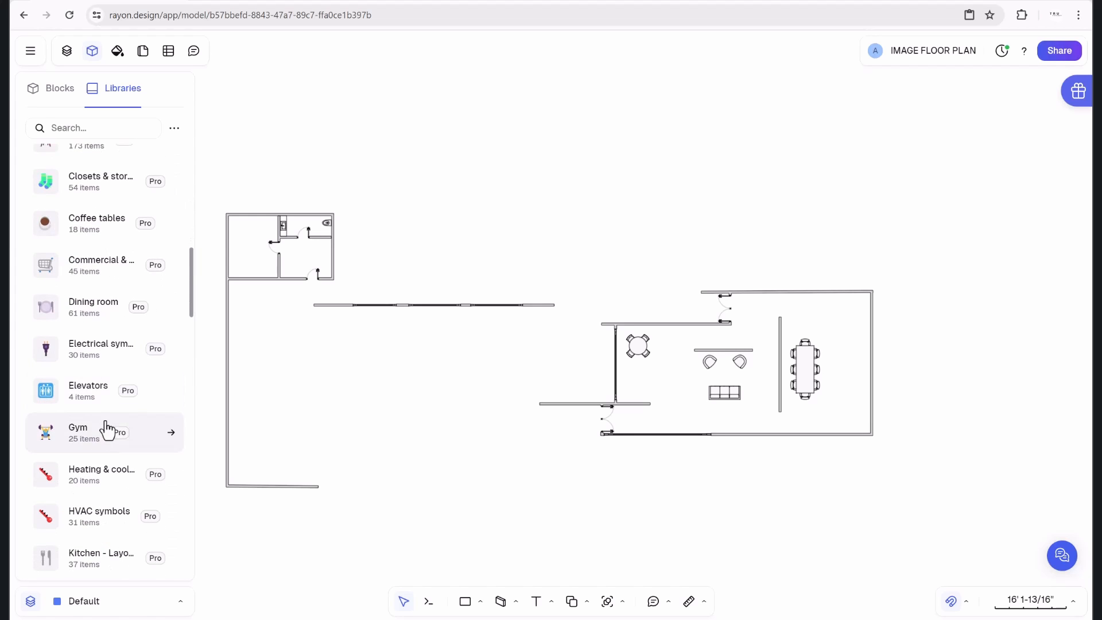
pyautogui.scroll(-2, 105, 462)
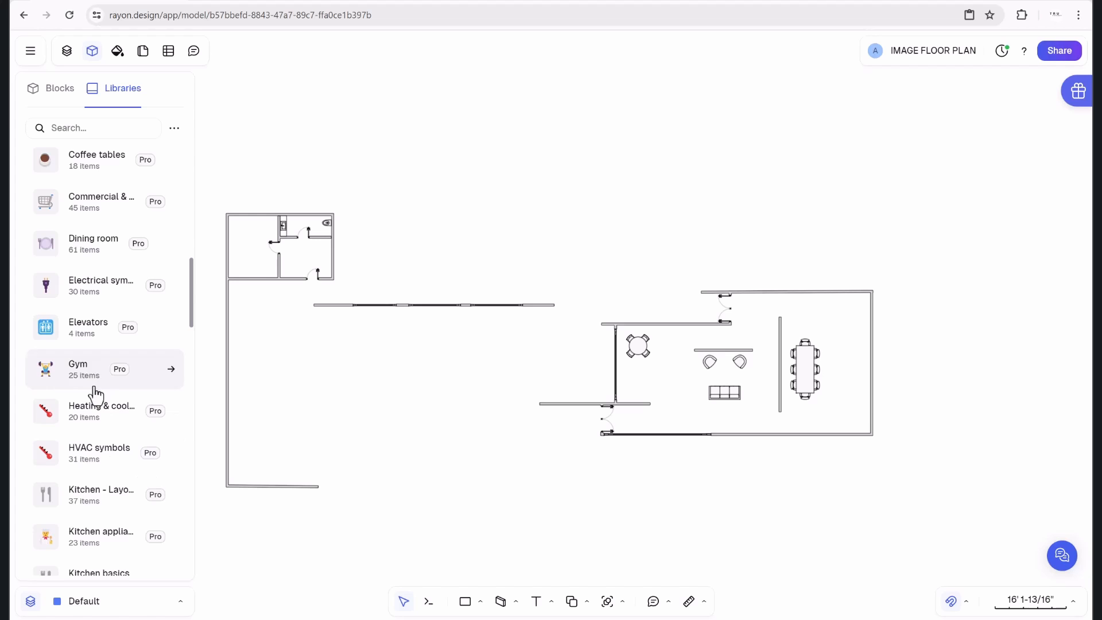
pyautogui.scroll(-5, 101, 393)
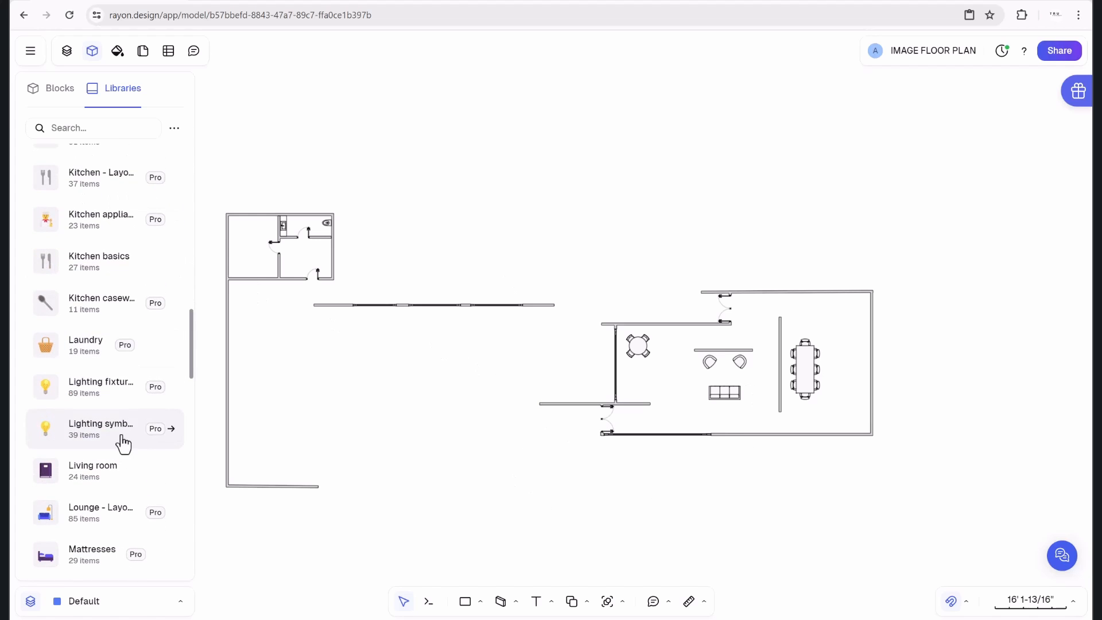
pyautogui.scroll(-15, 124, 444)
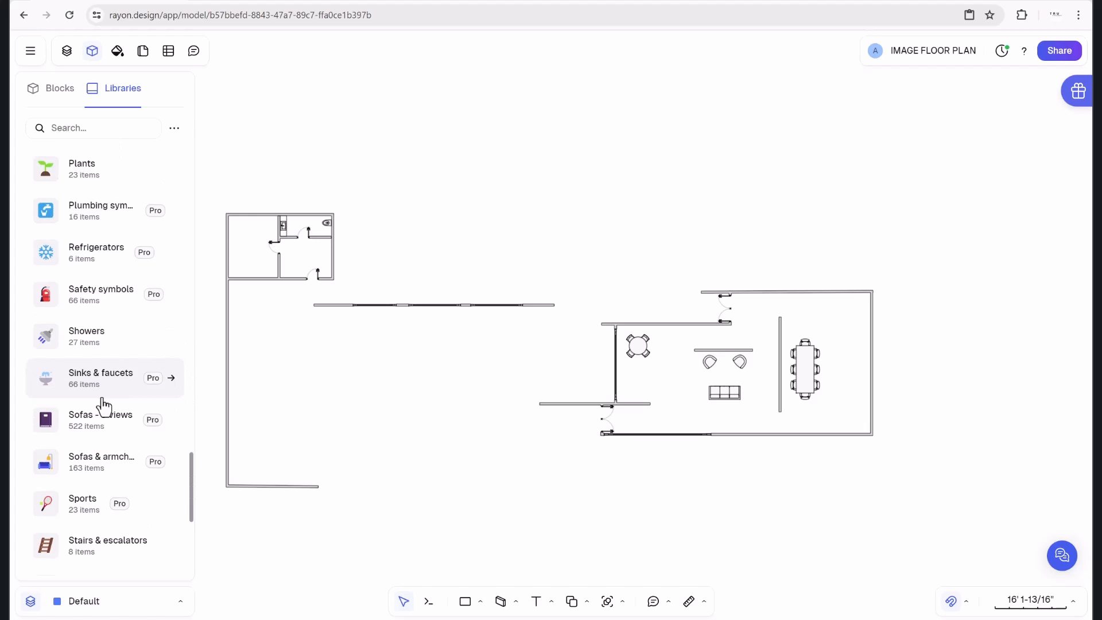
pyautogui.scroll(4, 100, 413)
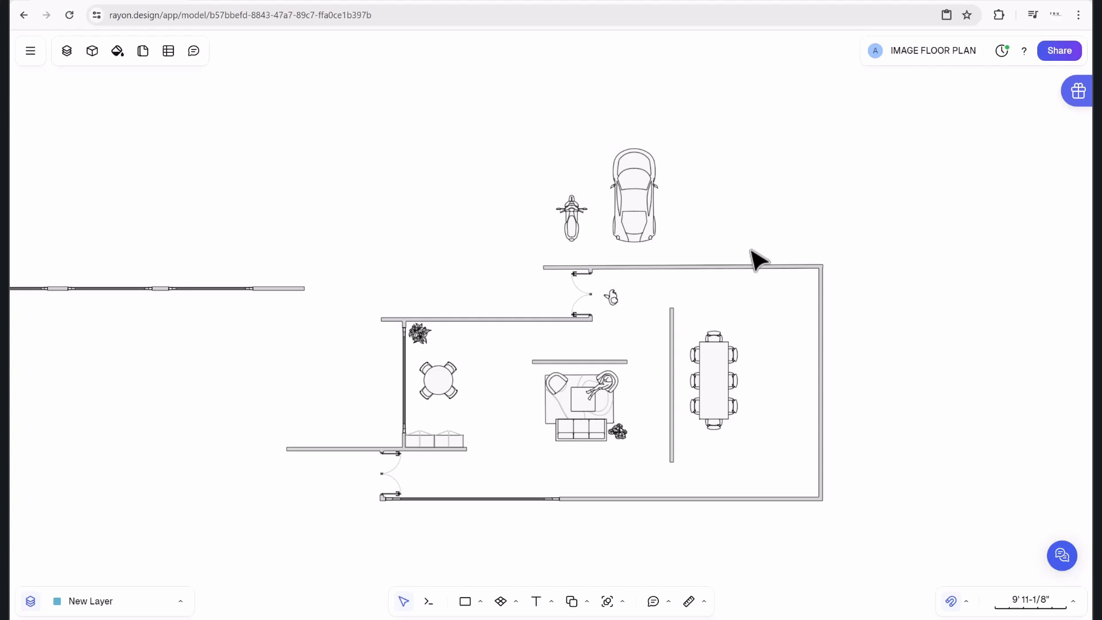
# Draw a closed, roughly square room of 6" walls about 15' 3-3/8" high in the empty area right of the pavilion.
pyautogui.scroll(-2, 655, 438)
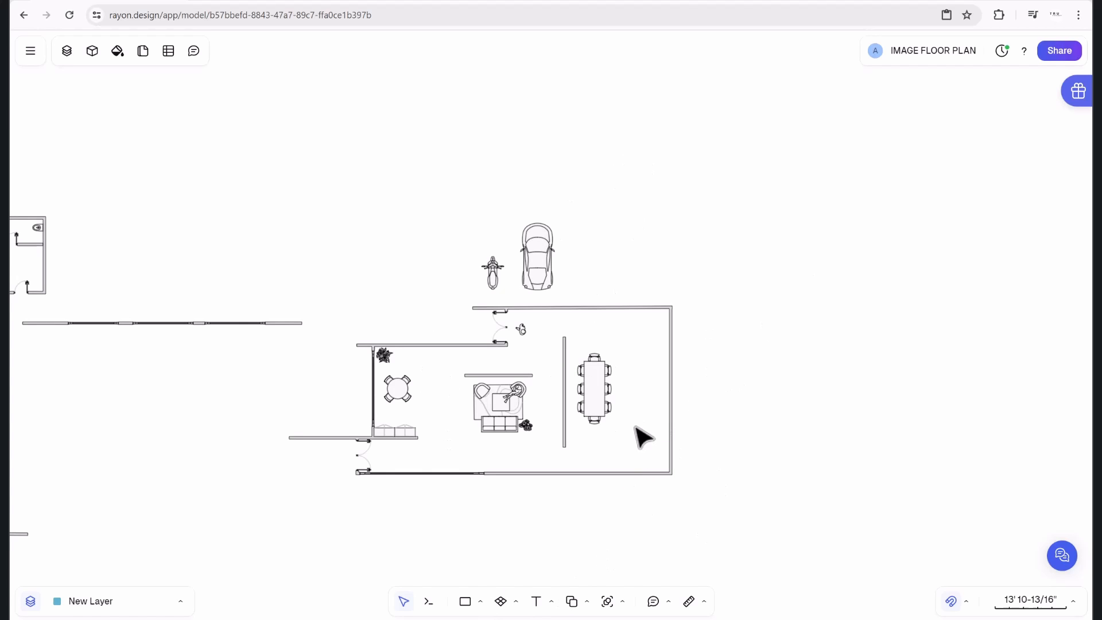
pyautogui.scroll(3, 667, 410)
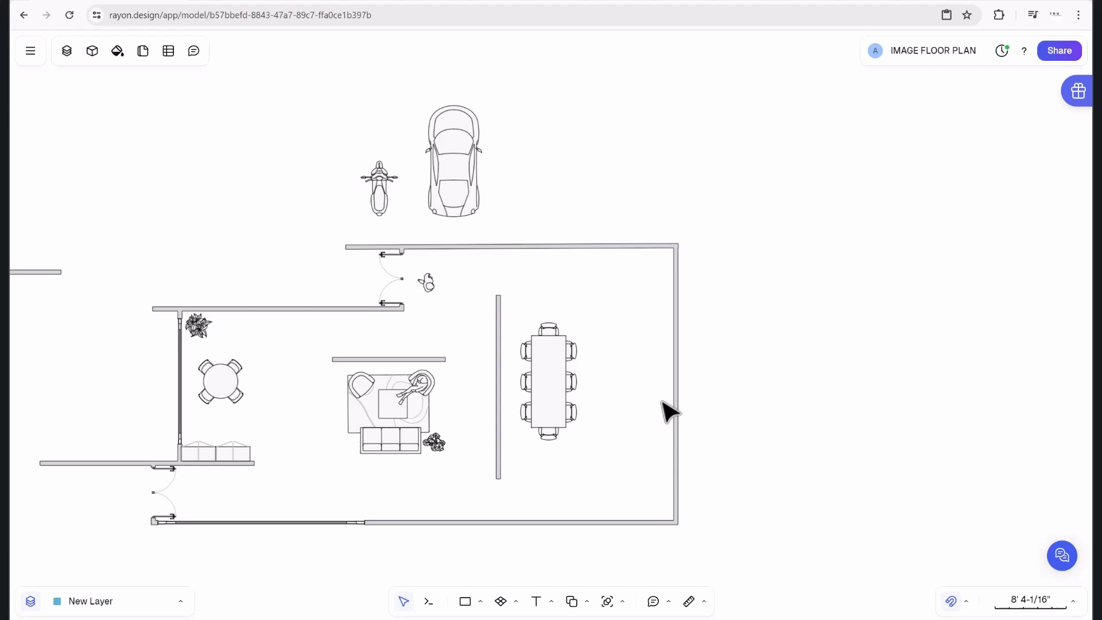
pyautogui.press('w')
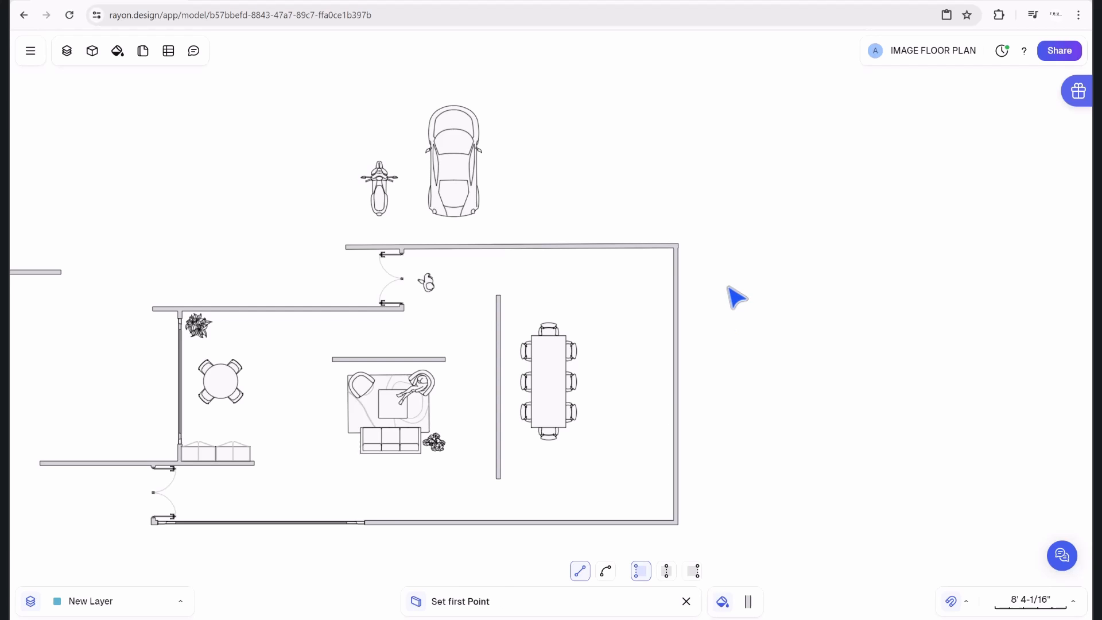
pyautogui.click(729, 288)
pyautogui.click(865, 288)
pyautogui.click(865, 421)
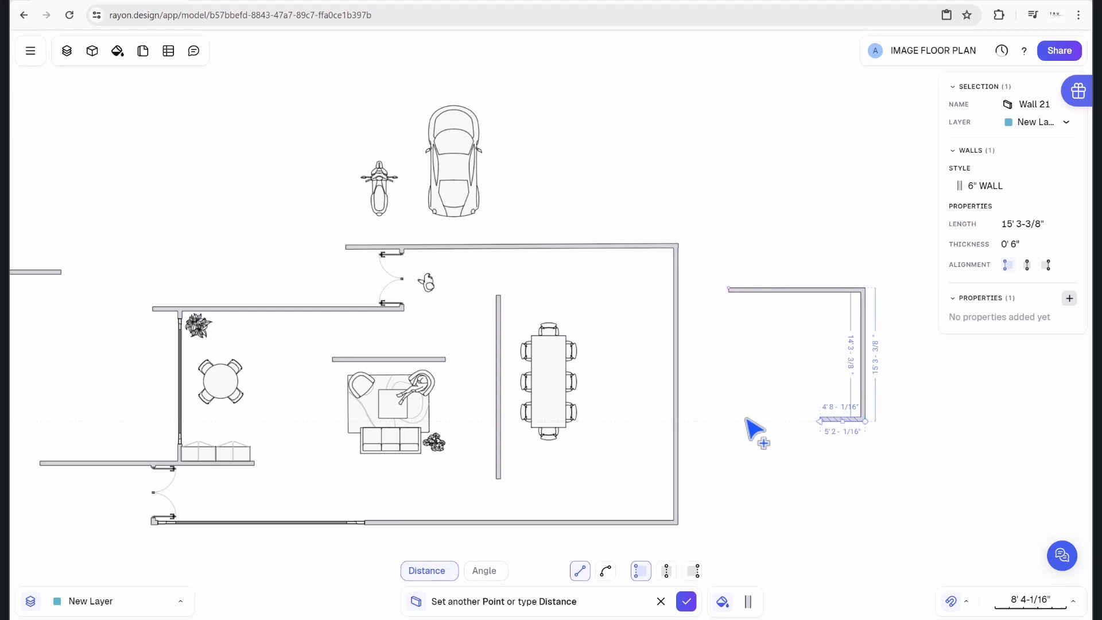
pyautogui.click(729, 421)
pyautogui.click(728, 286)
pyautogui.press('Escape')
pyautogui.moveTo(800, 369); pyautogui.dragTo(726, 345, button='middle')
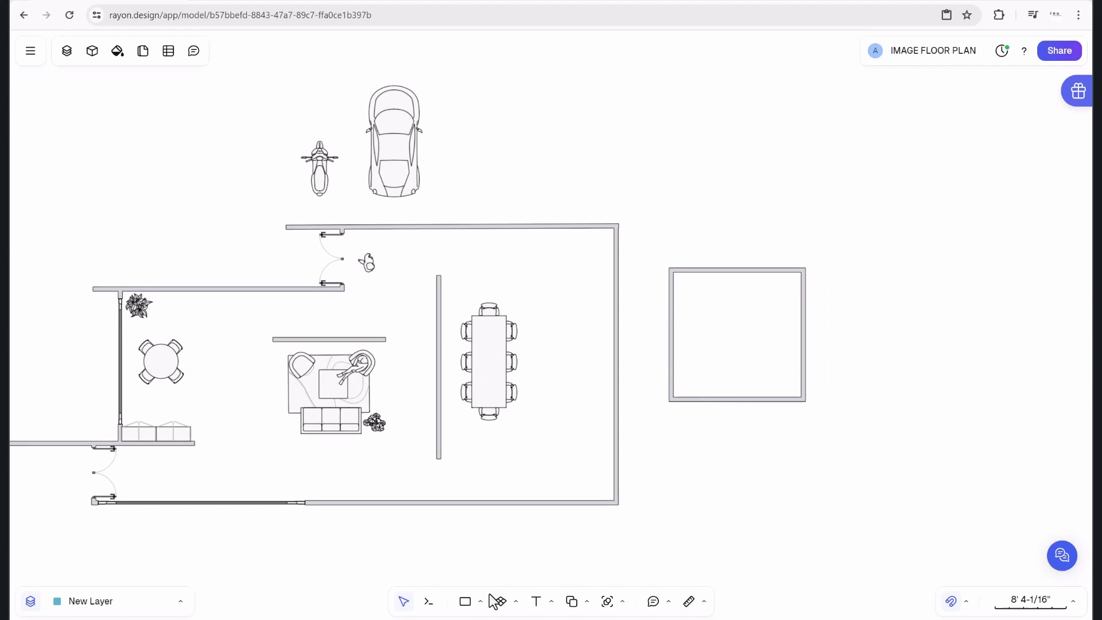
# Try a zone filling the interior of the square room, and undo it.
pyautogui.click(515, 602)
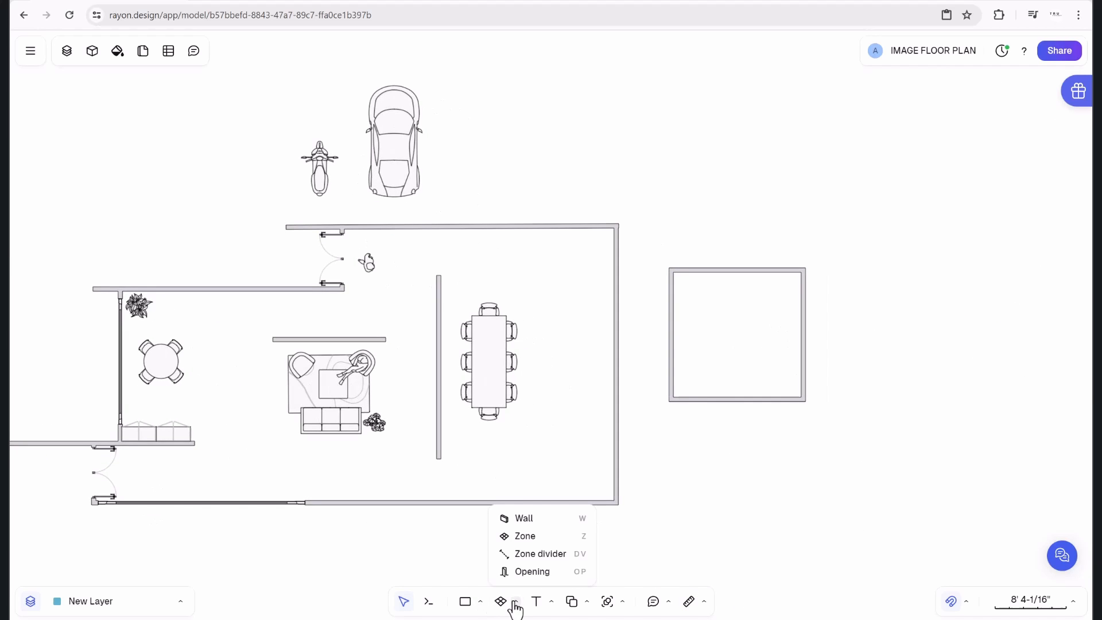
pyautogui.click(531, 538)
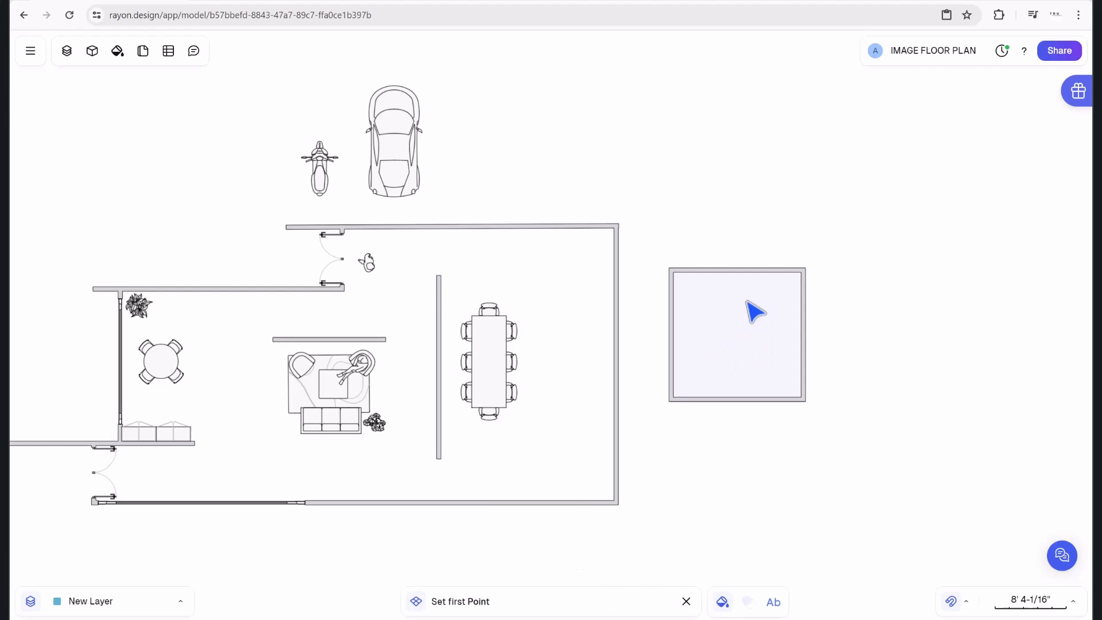
pyautogui.click(753, 340)
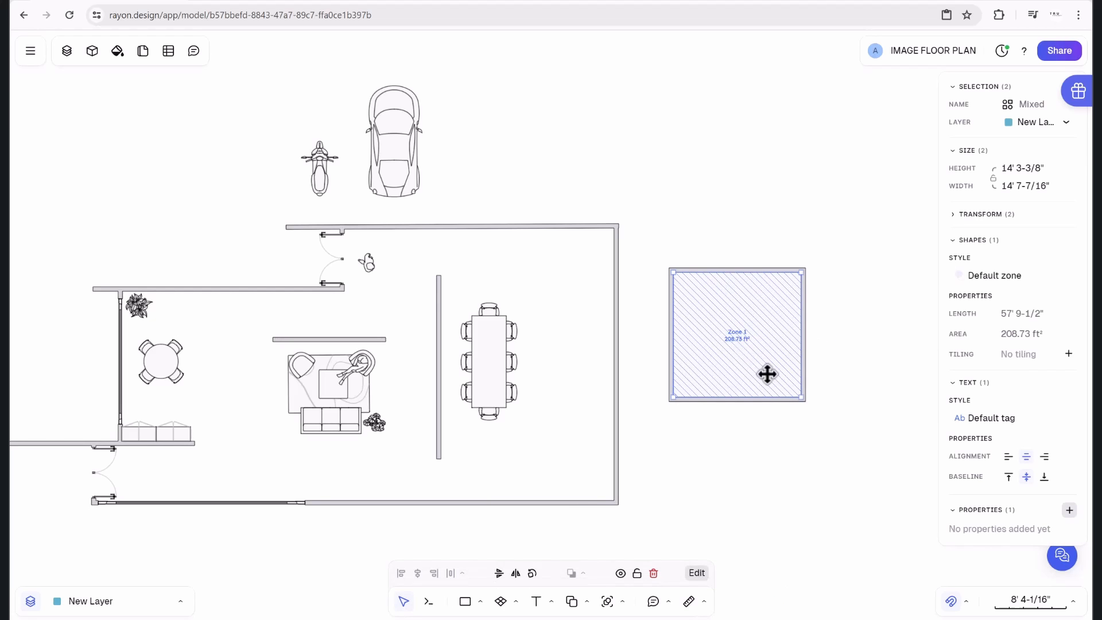
pyautogui.press('Escape')
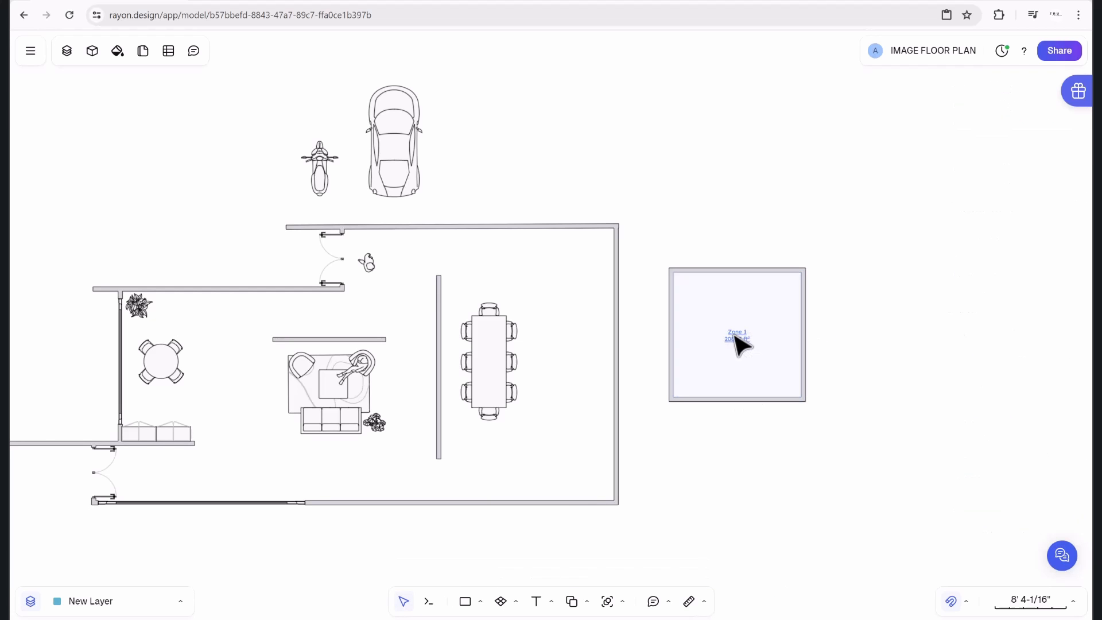
pyautogui.hotkey('ctrl', 'z')
# Split the square room with a vertical 6" wall from the midpoint of its upper wall to its lower wall.
pyautogui.click(899, 403)
pyautogui.press('w')
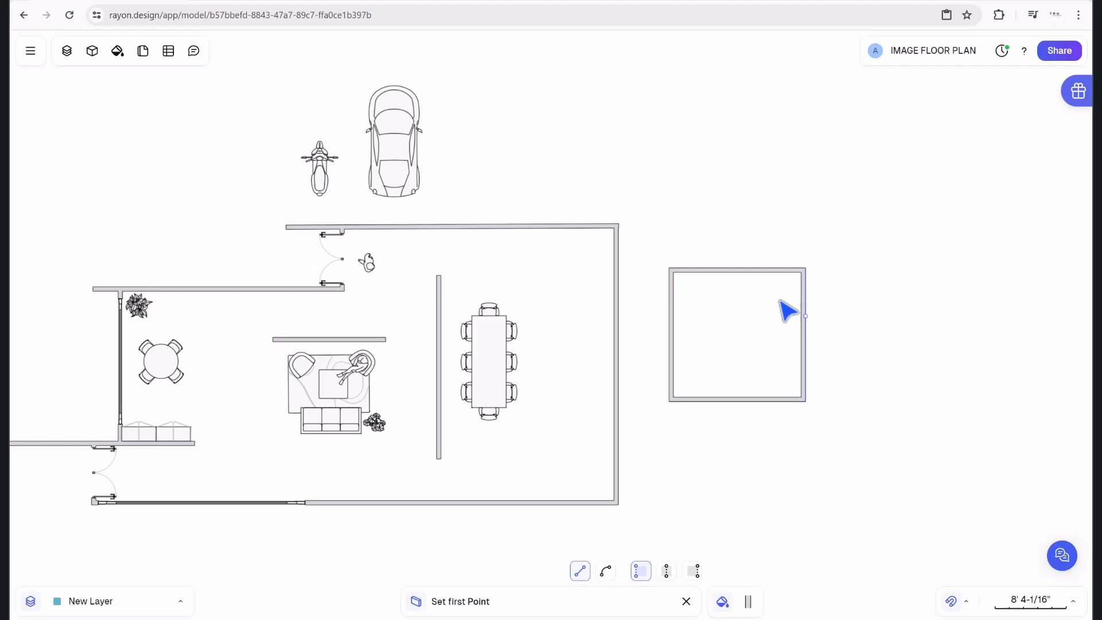
pyautogui.click(738, 268)
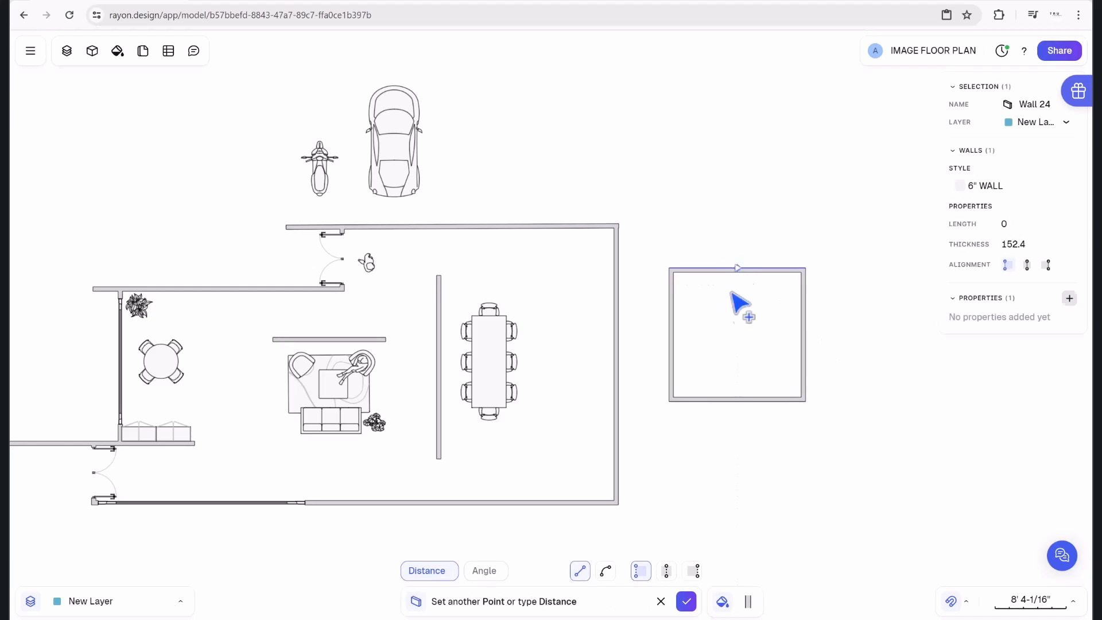
pyautogui.click(737, 401)
pyautogui.press('Escape')
# Create a separate zone in each half of the divided square room.
pyautogui.click(516, 602)
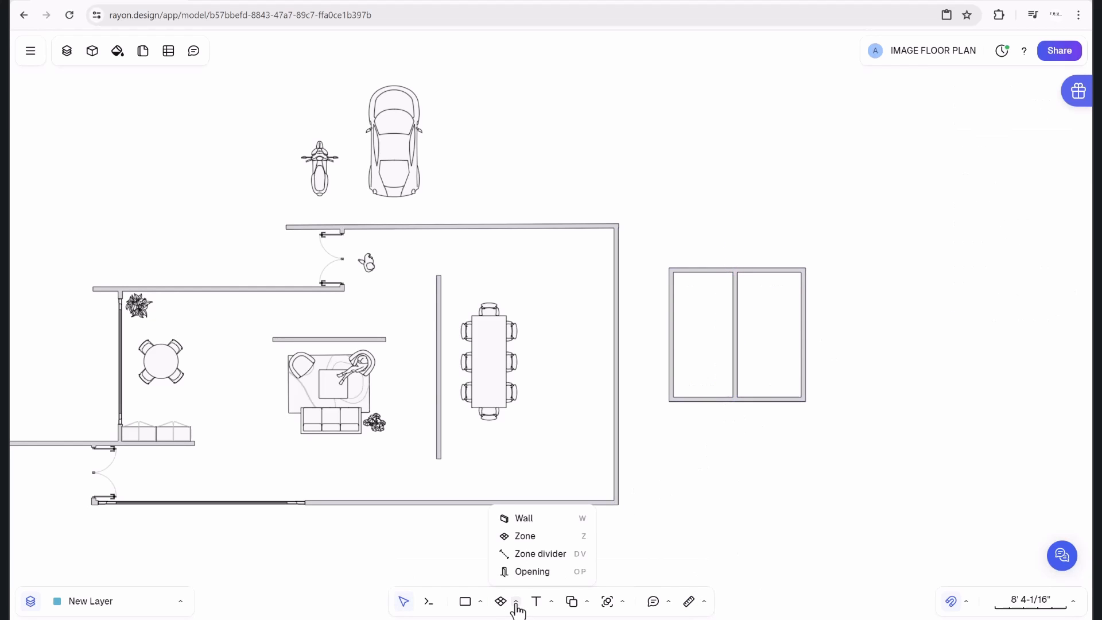
pyautogui.click(525, 536)
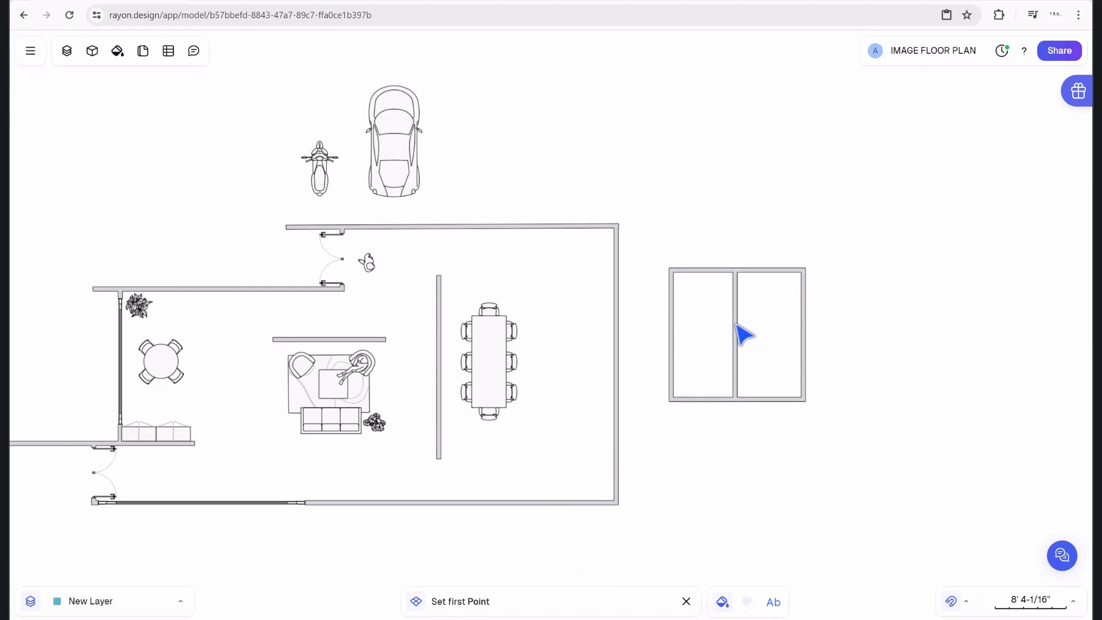
pyautogui.click(707, 343)
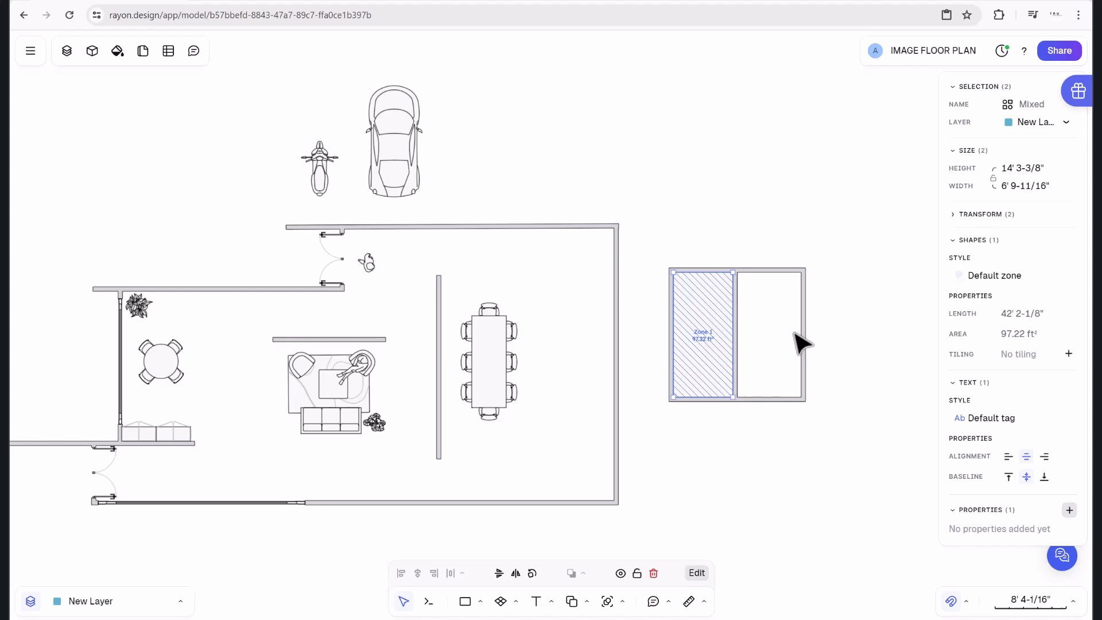
pyautogui.click(777, 339)
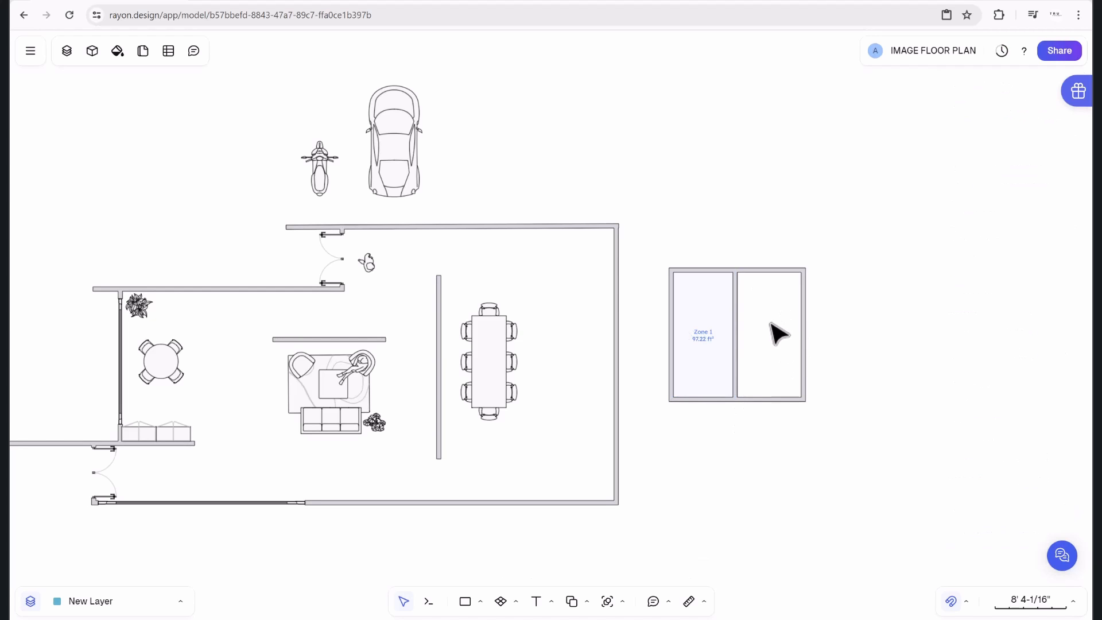
pyautogui.click(516, 602)
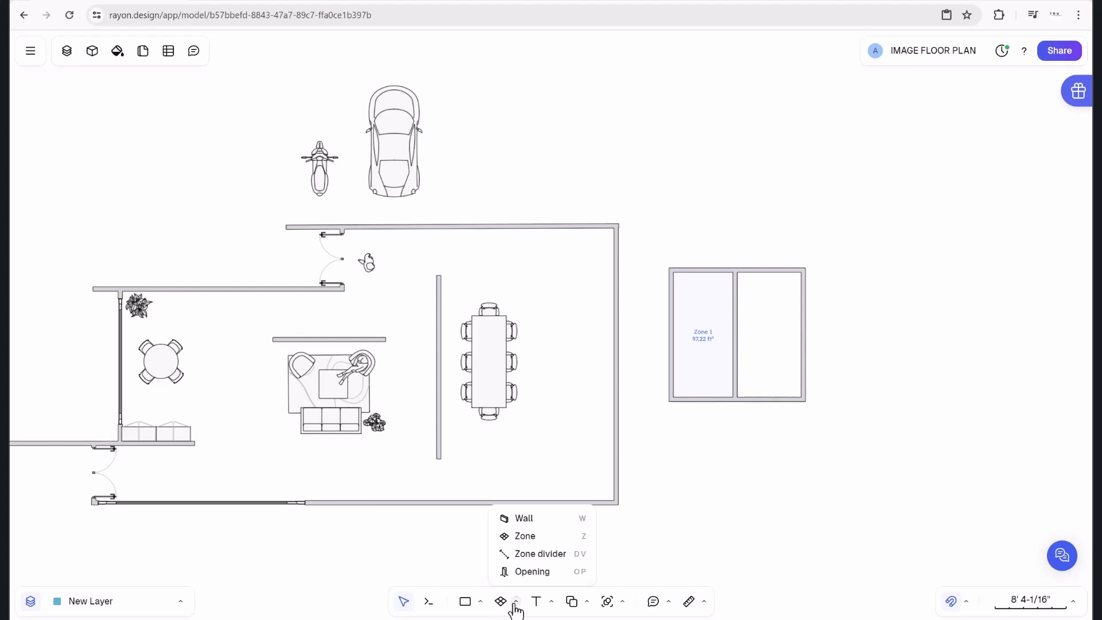
pyautogui.click(525, 536)
pyautogui.click(788, 344)
pyautogui.scroll(3, 787, 359)
pyautogui.press('Escape')
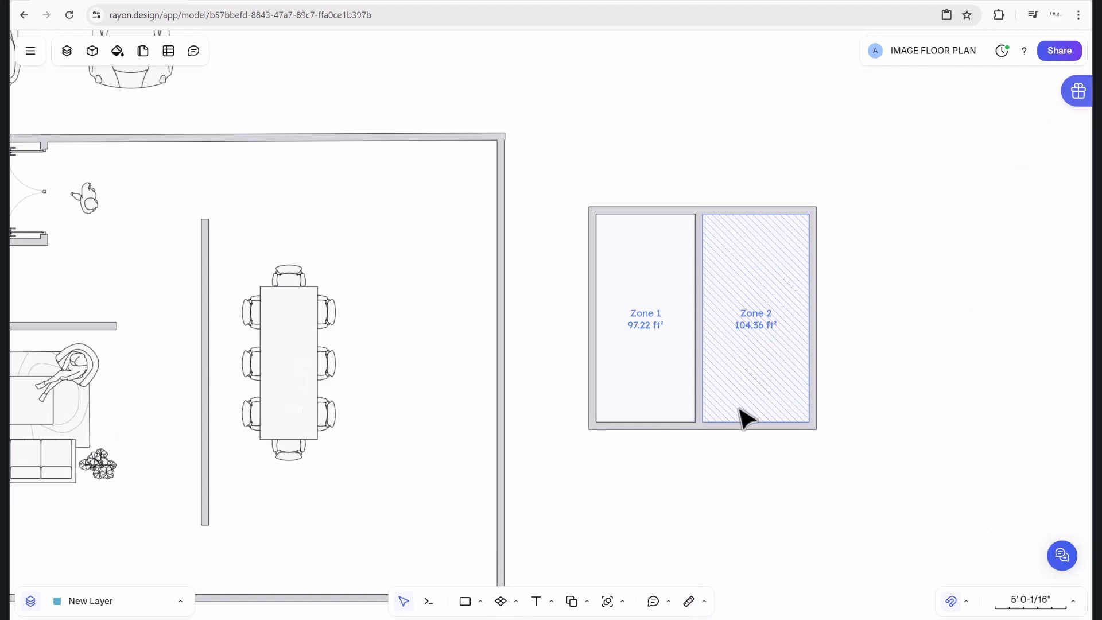
# Delete the dividing wall between the two zones and inspect the zone tags in the undivided room.
pyautogui.click(699, 274)
pyautogui.press('Delete')
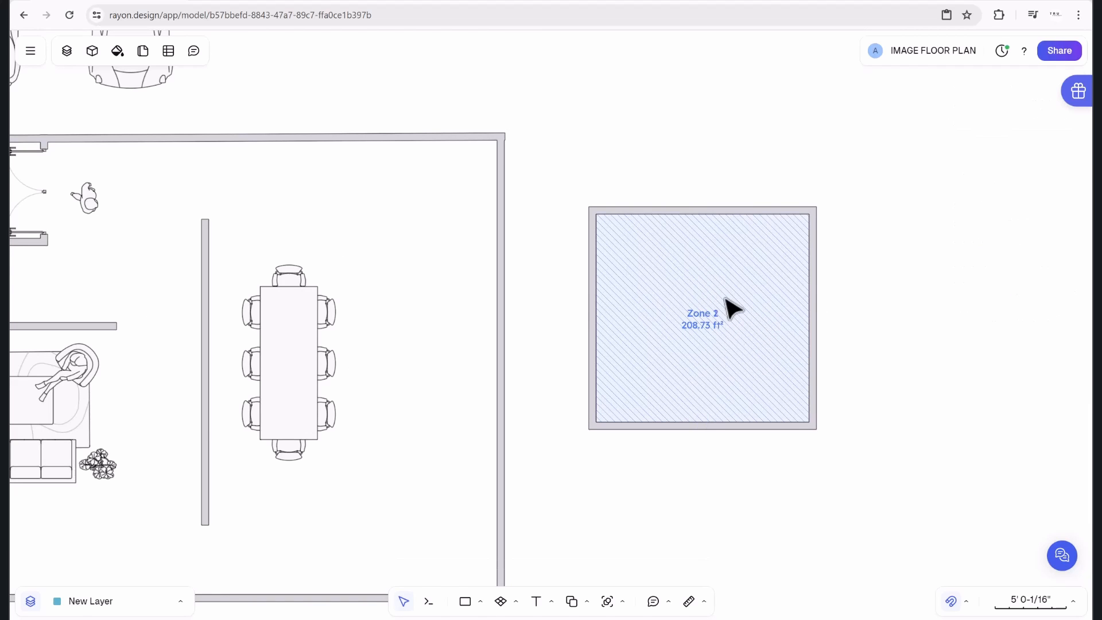
pyautogui.scroll(5, 730, 307)
pyautogui.scroll(-3, 680, 236)
pyautogui.scroll(3, 679, 236)
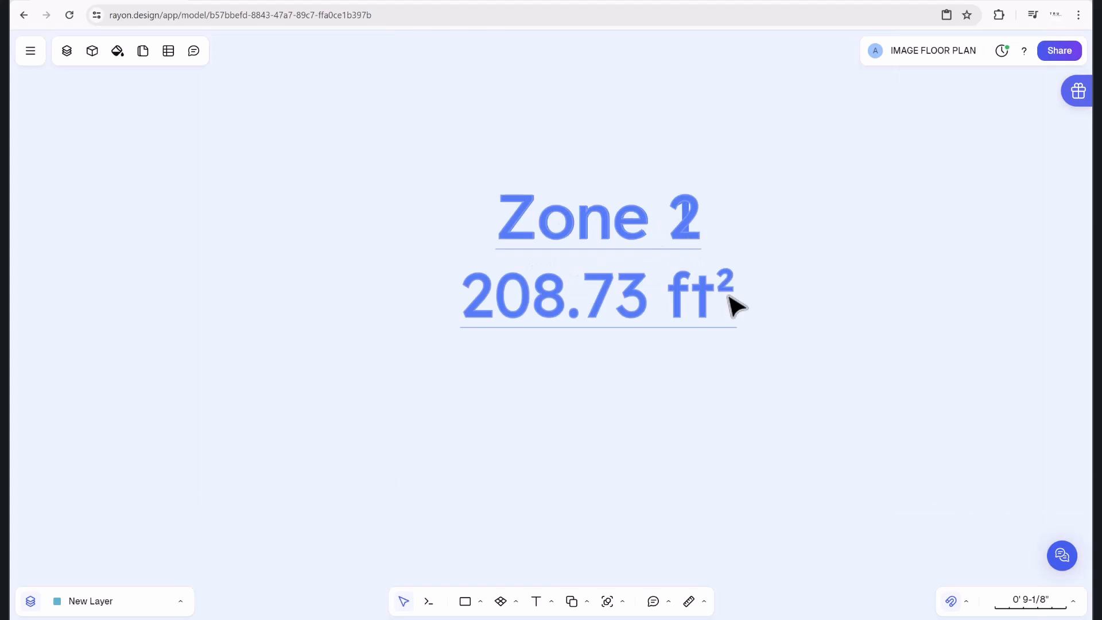
pyautogui.scroll(-5, 737, 306)
# Delete the entire square test room together with its zones.
pyautogui.moveTo(780, 370); pyautogui.dragTo(614, 209)
pyautogui.press('Delete')
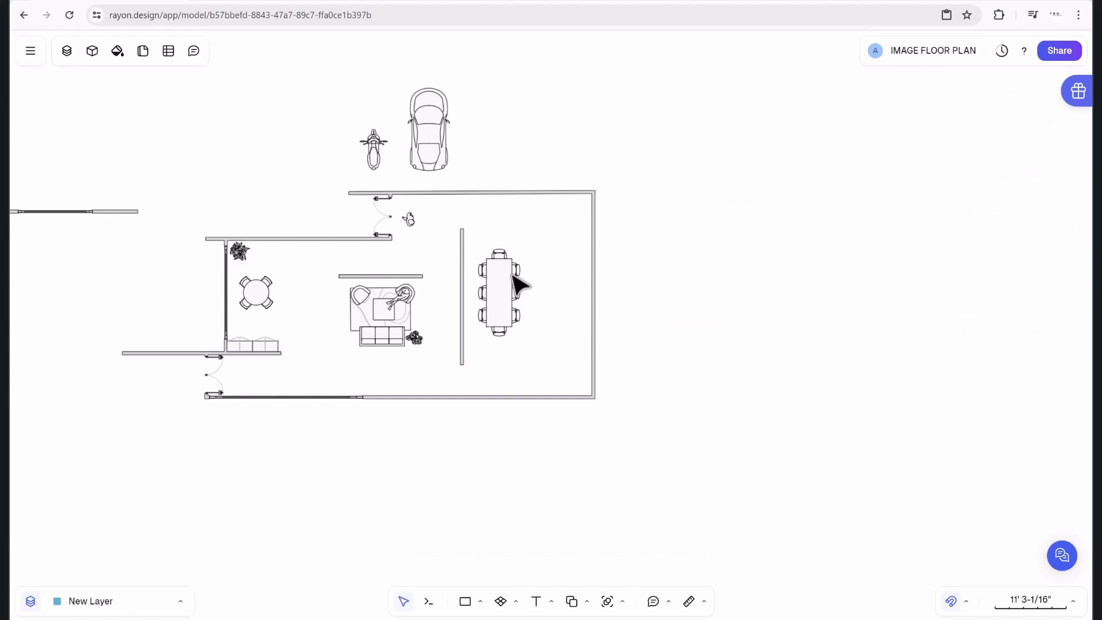
pyautogui.moveTo(428, 248); pyautogui.dragTo(557, 295, button='middle')
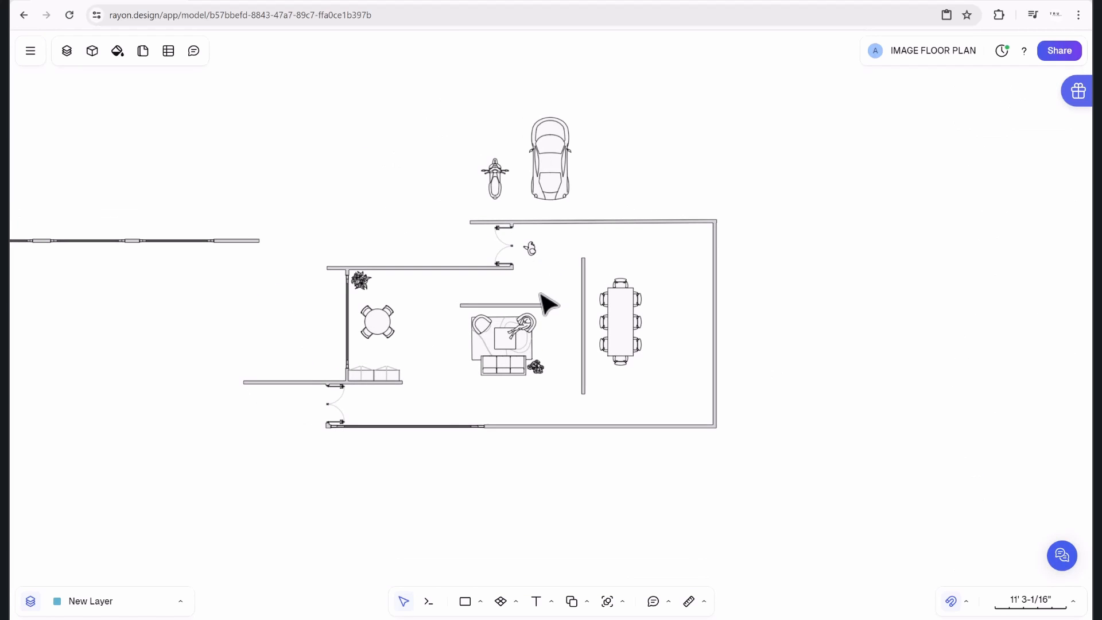
# Create one zone covering the pavilion's entire enclosed interior, living and dining sides together.
pyautogui.moveTo(518, 528); pyautogui.dragTo(555, 524, button='middle')
pyautogui.press('z')
pyautogui.press('Escape')
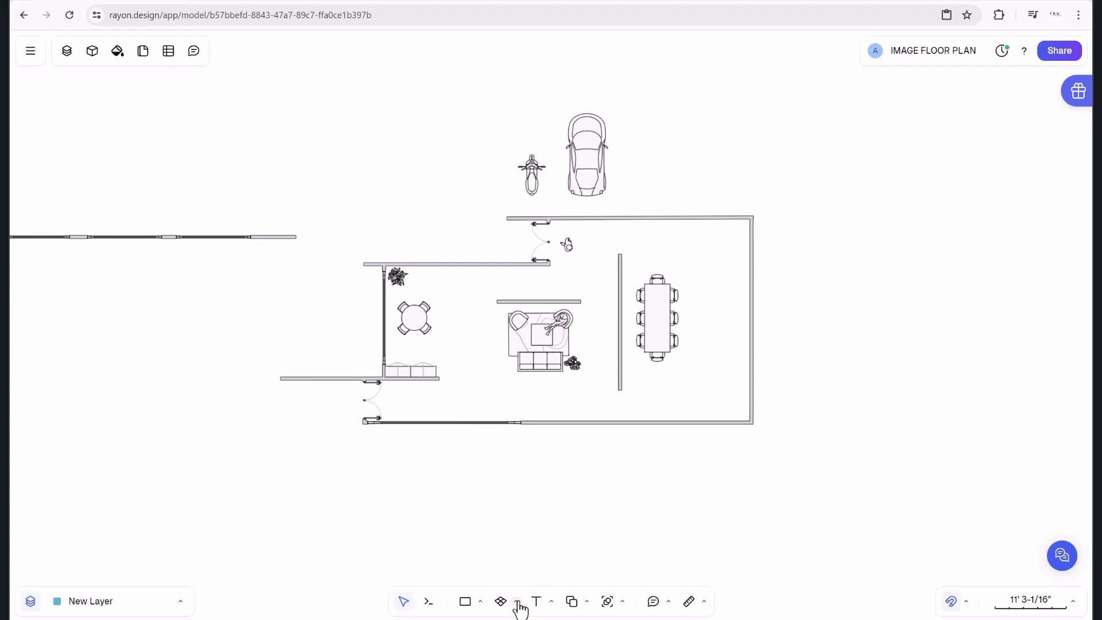
pyautogui.click(518, 602)
pyautogui.click(523, 538)
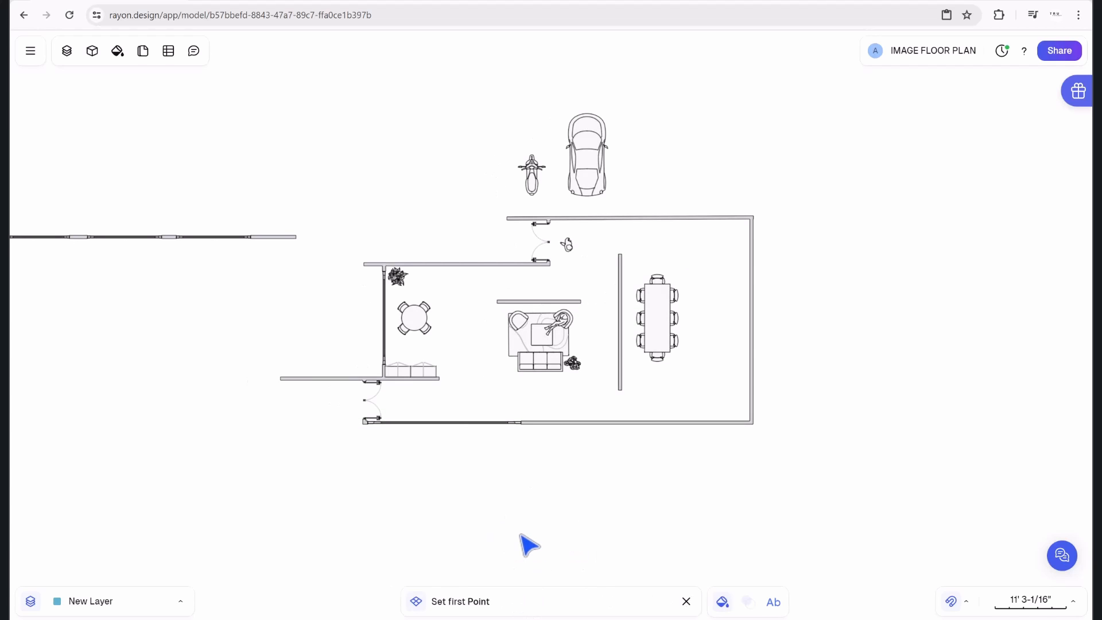
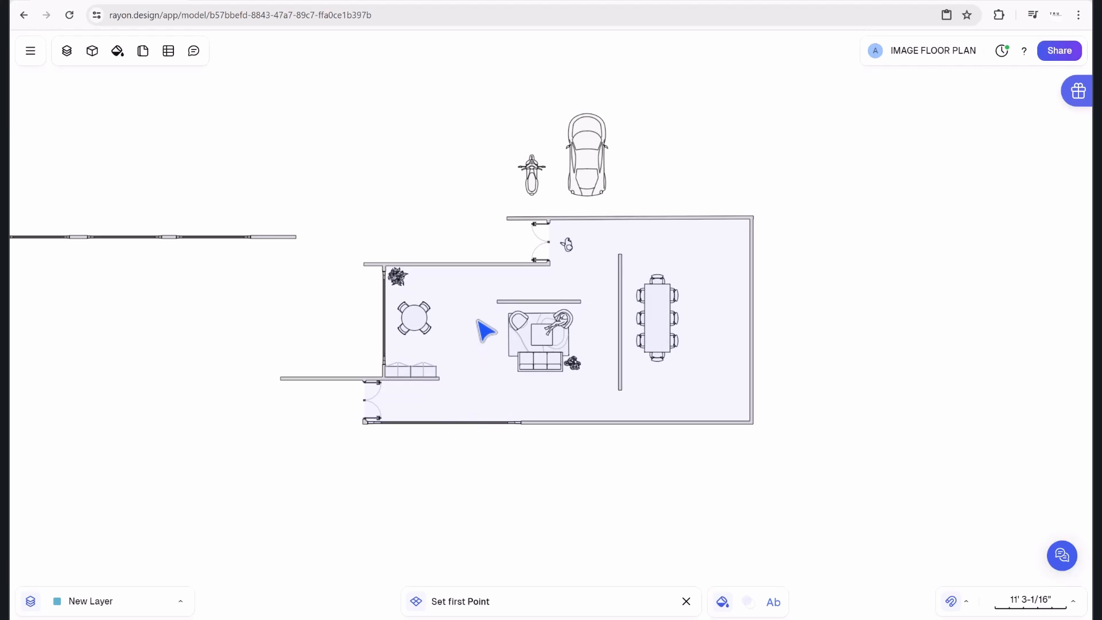
pyautogui.click(466, 343)
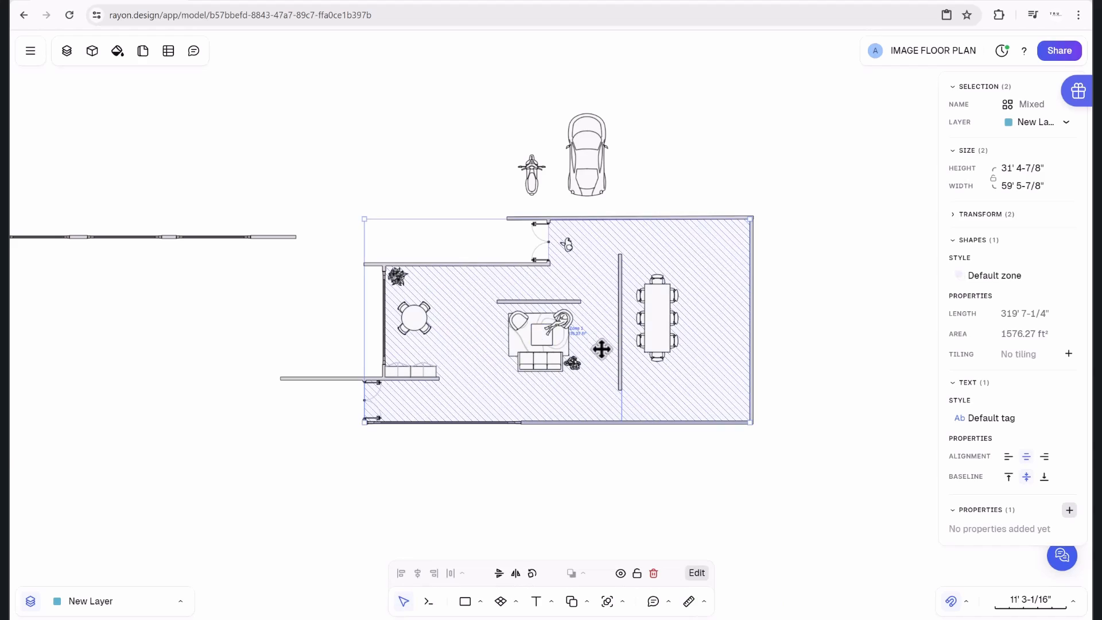
# Move the zone's tag off the living room rug into the free space beside the long vertical wall.
pyautogui.scroll(5, 584, 338)
pyautogui.click(600, 319)
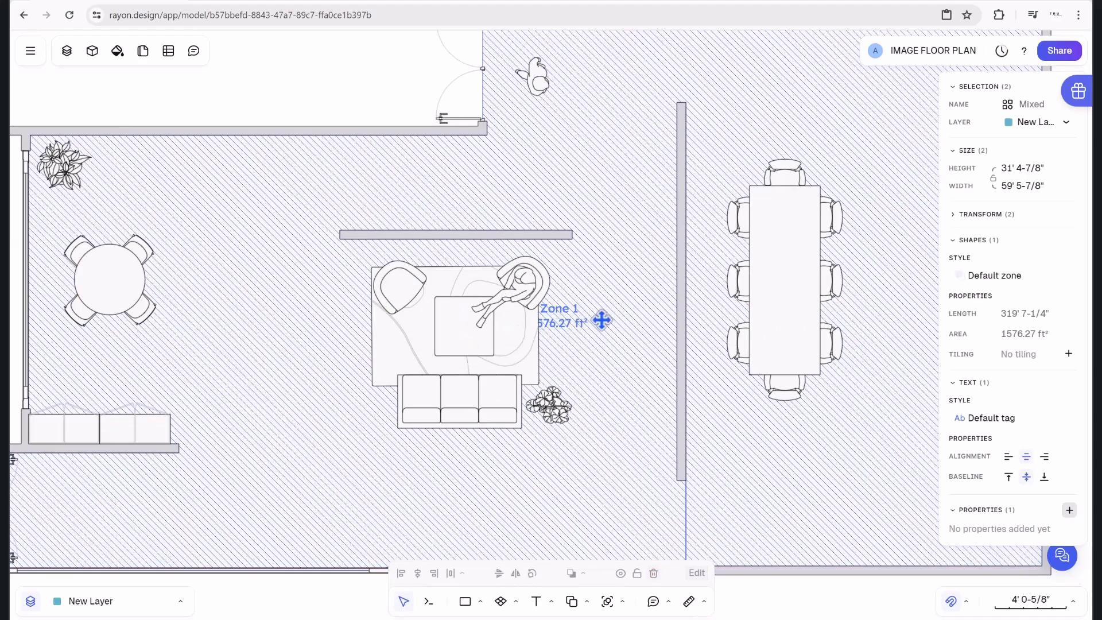
pyautogui.click(561, 312)
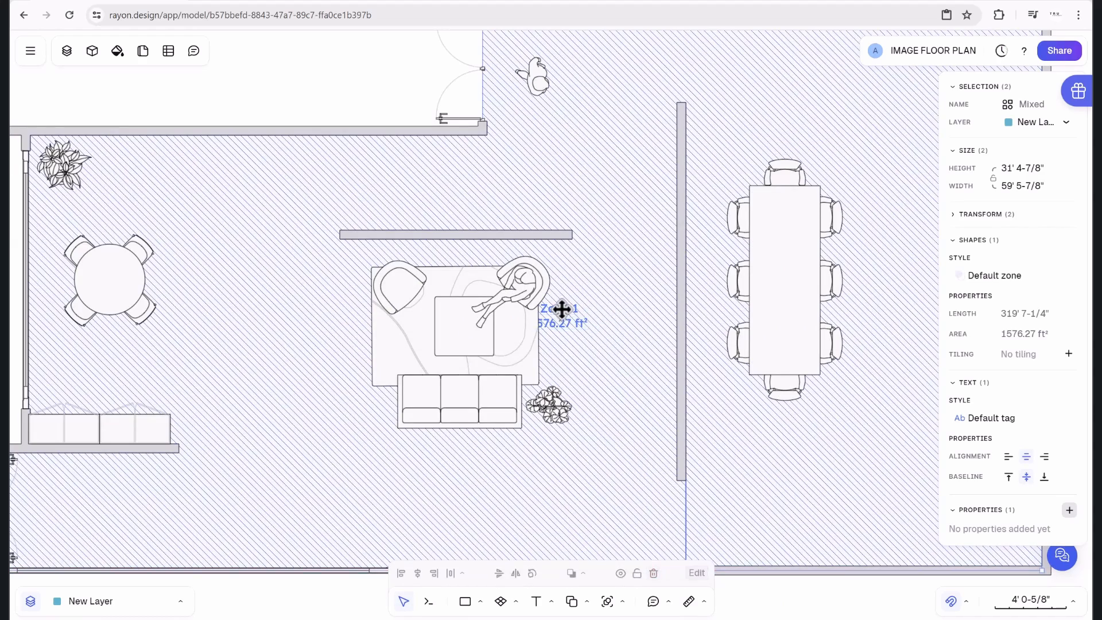
pyautogui.doubleClick(612, 310)
pyautogui.moveTo(563, 316); pyautogui.dragTo(612, 329)
pyautogui.click(606, 377)
pyautogui.scroll(-3, 603, 377)
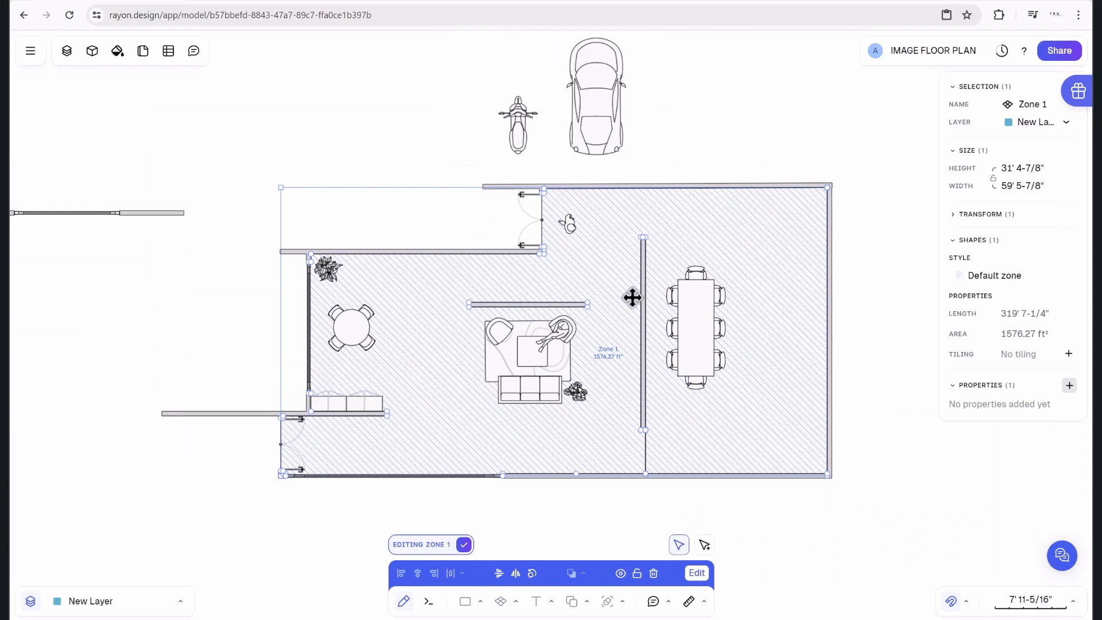
pyautogui.press('Escape')
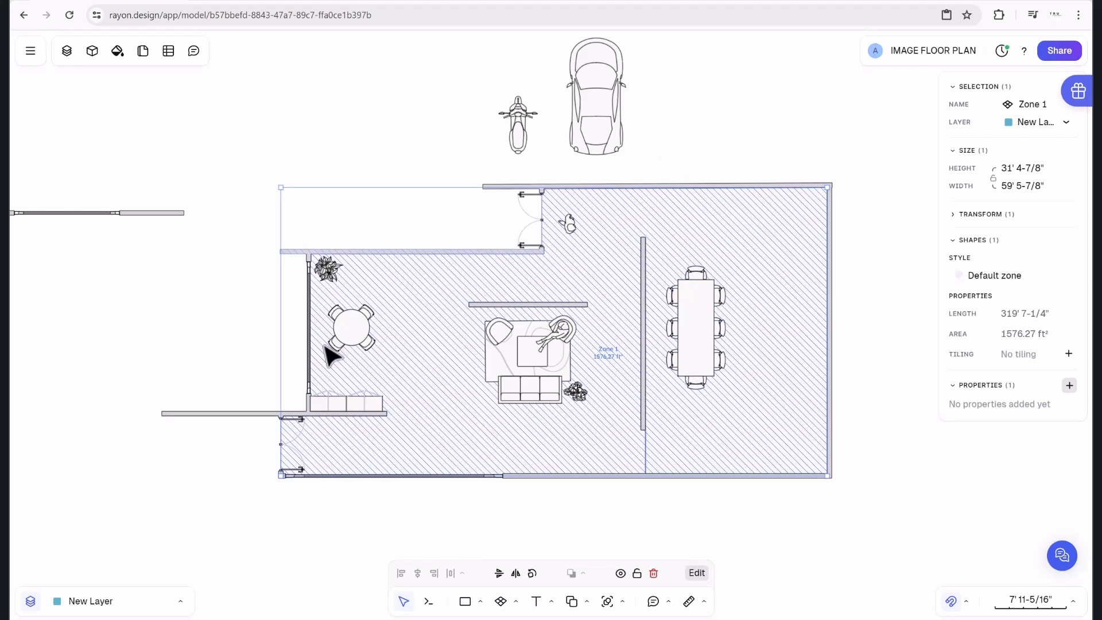
# Undo the tag move and the creation of the single interior zone.
pyautogui.hotkey('ctrl', 'z')
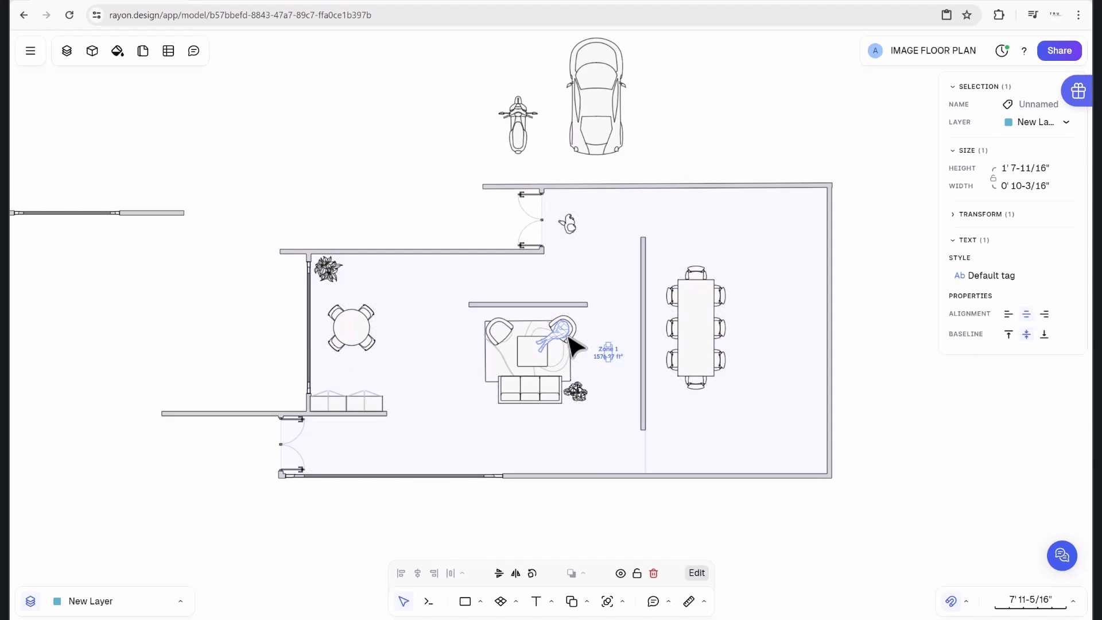
pyautogui.hotkey('ctrl', 'z')
pyautogui.hotkey('ctrl', 'z')
pyautogui.hotkey('ctrl', 'z')
pyautogui.hotkey('ctrl', 'z')
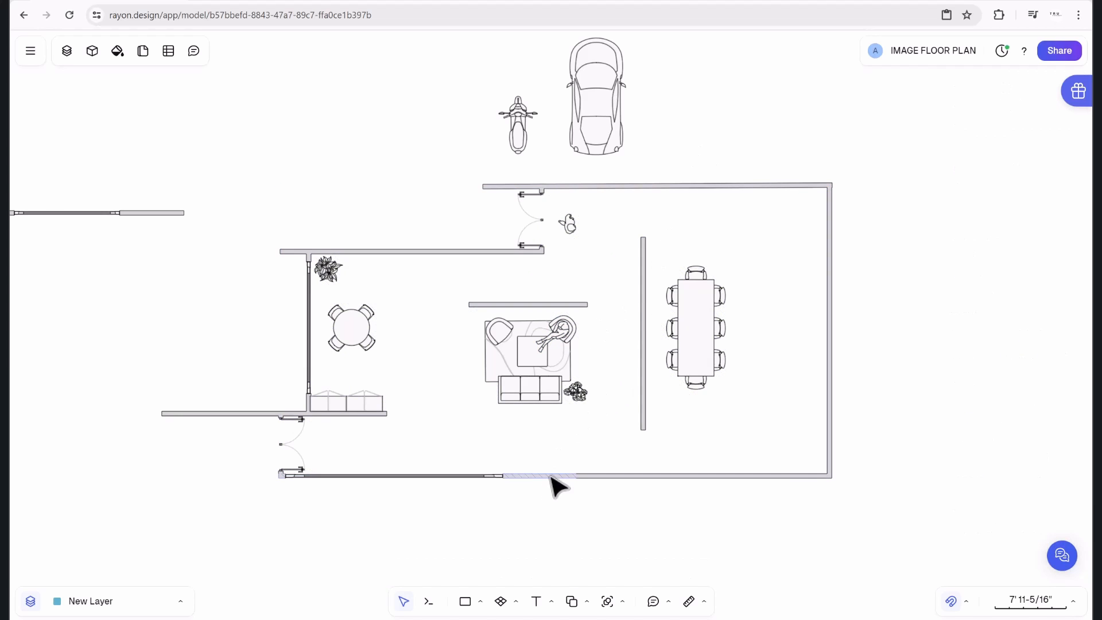
# Draw a vertical zone divider about 32' long along the wall beside the dining table, from the upper outer wall to the lower one.
pyautogui.click(516, 602)
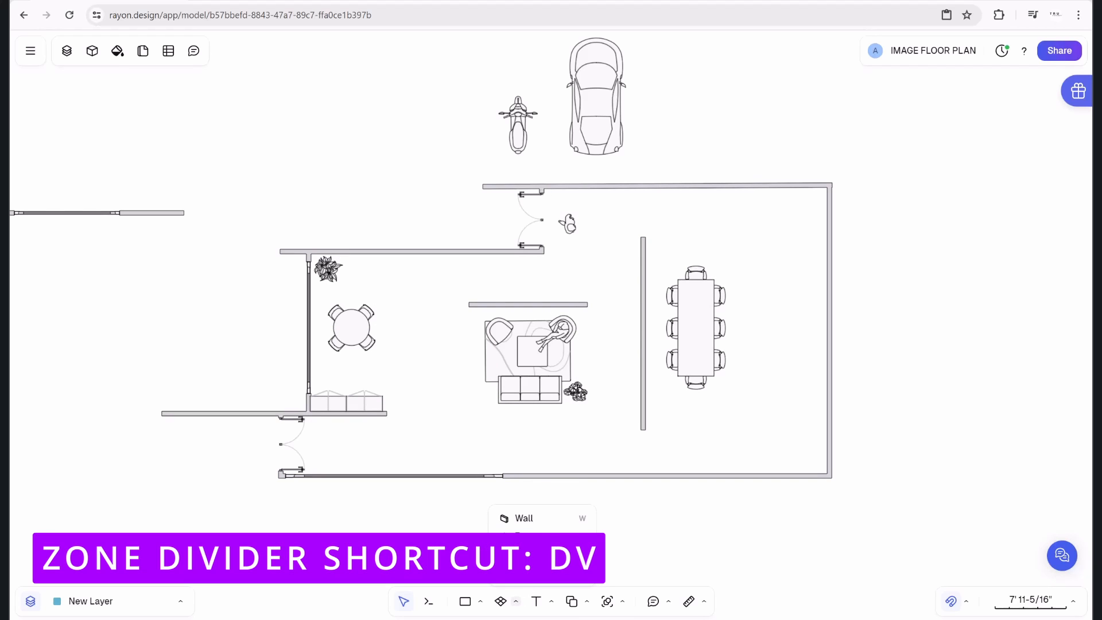
pyautogui.press('d')
pyautogui.press('v')
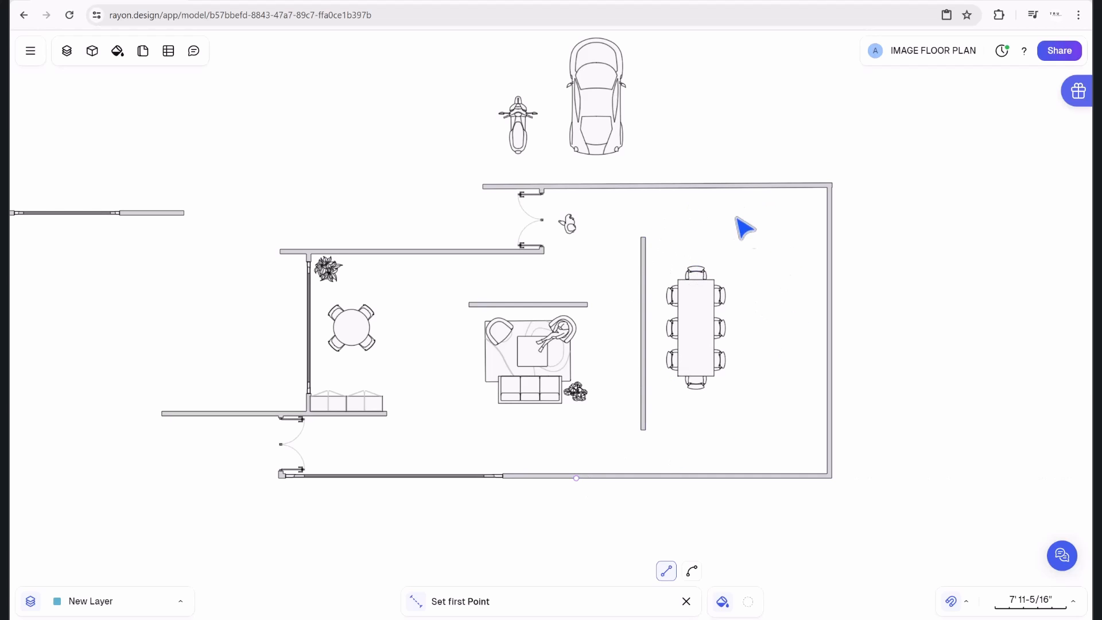
pyautogui.scroll(3, 657, 201)
pyautogui.click(646, 183)
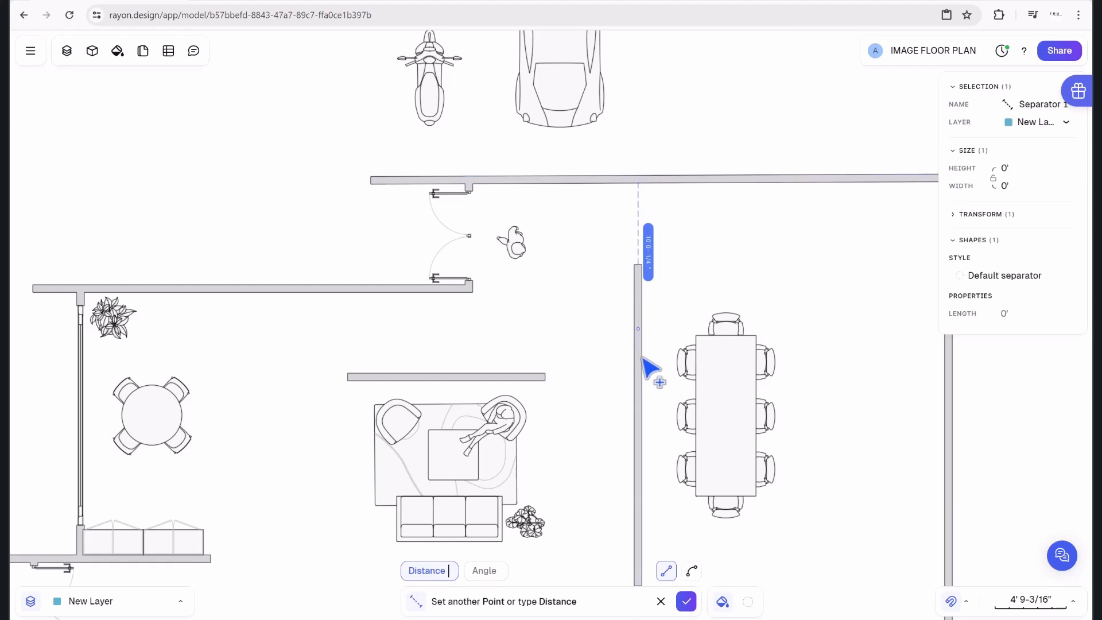
pyautogui.scroll(-3, 647, 402)
pyautogui.scroll(5, 644, 345)
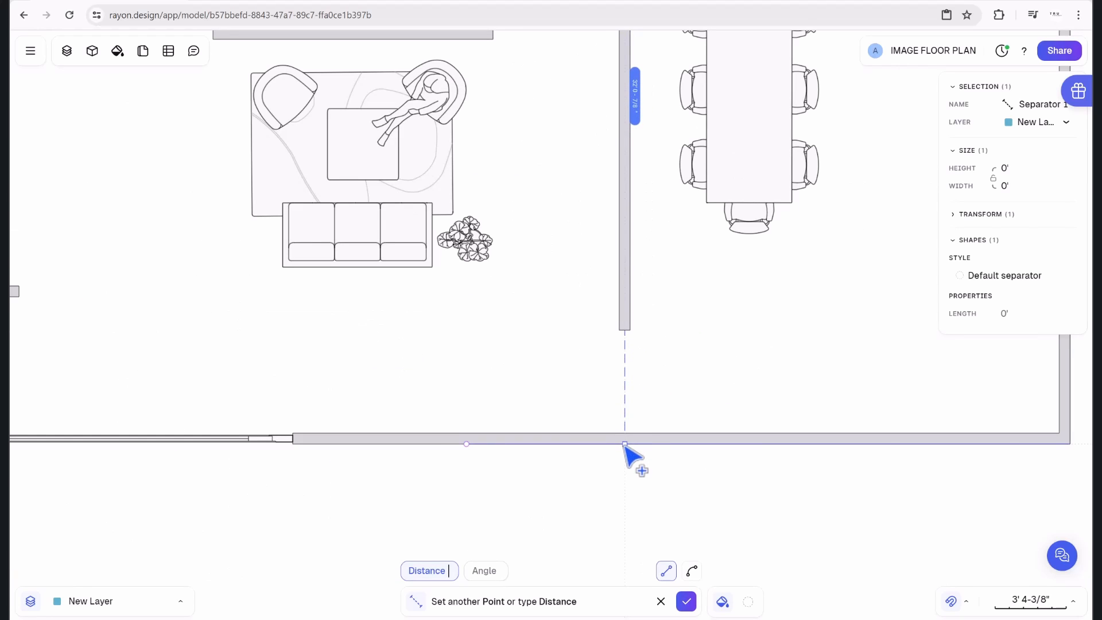
pyautogui.click(624, 444)
pyautogui.press('Escape')
pyautogui.scroll(-4, 646, 424)
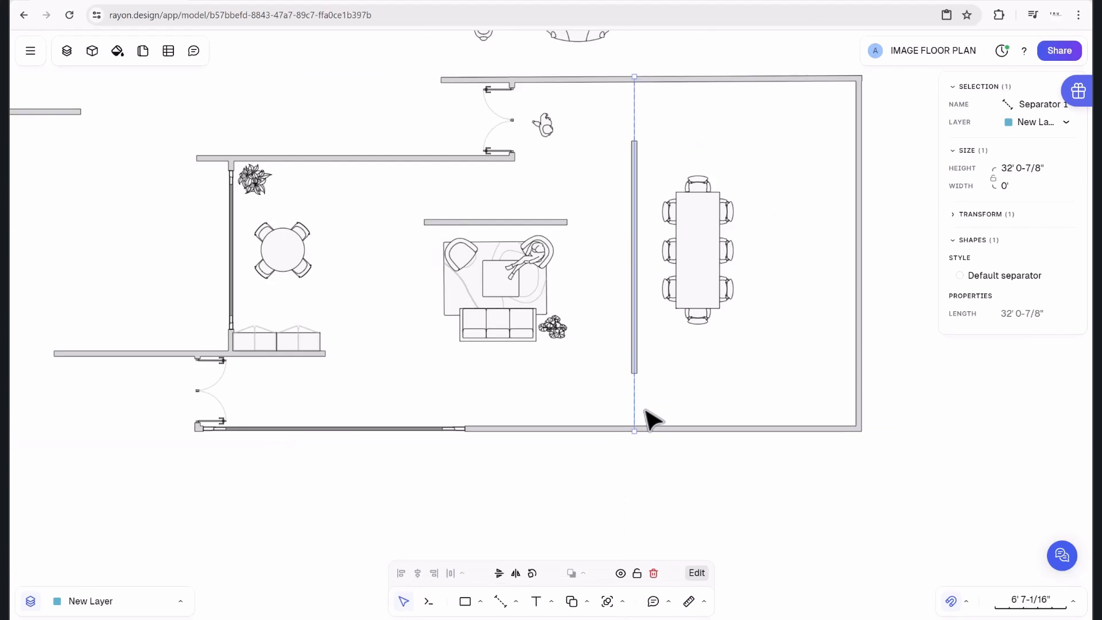
pyautogui.moveTo(644, 409); pyautogui.dragTo(633, 451, button='middle')
pyautogui.click(698, 395)
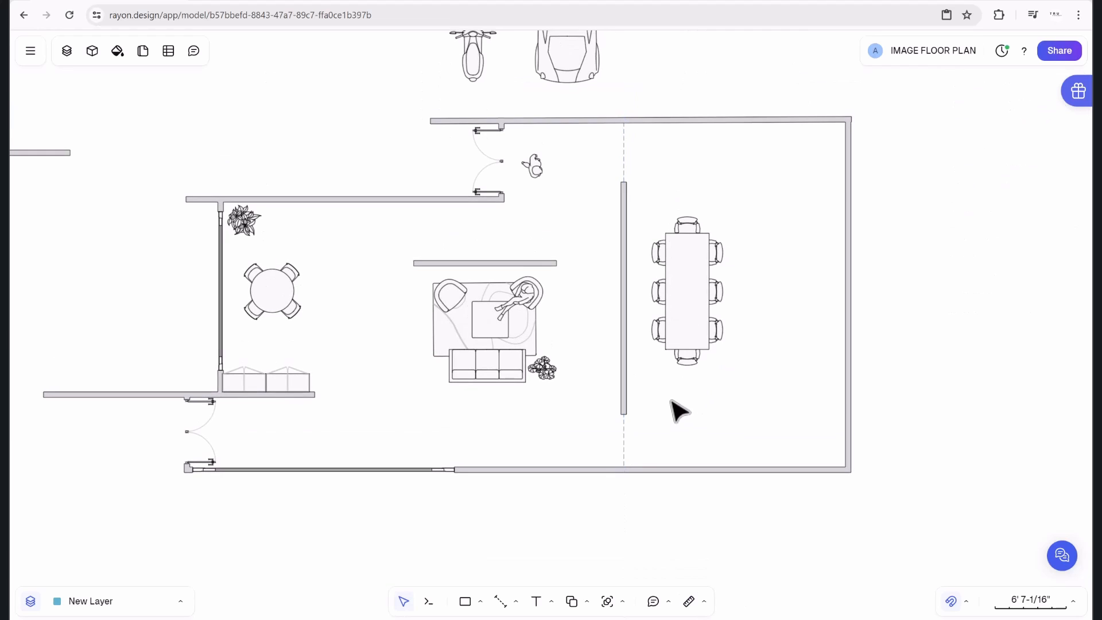
# Create one zone on the dining side of the divider and another on the living side.
pyautogui.click(516, 601)
pyautogui.click(531, 535)
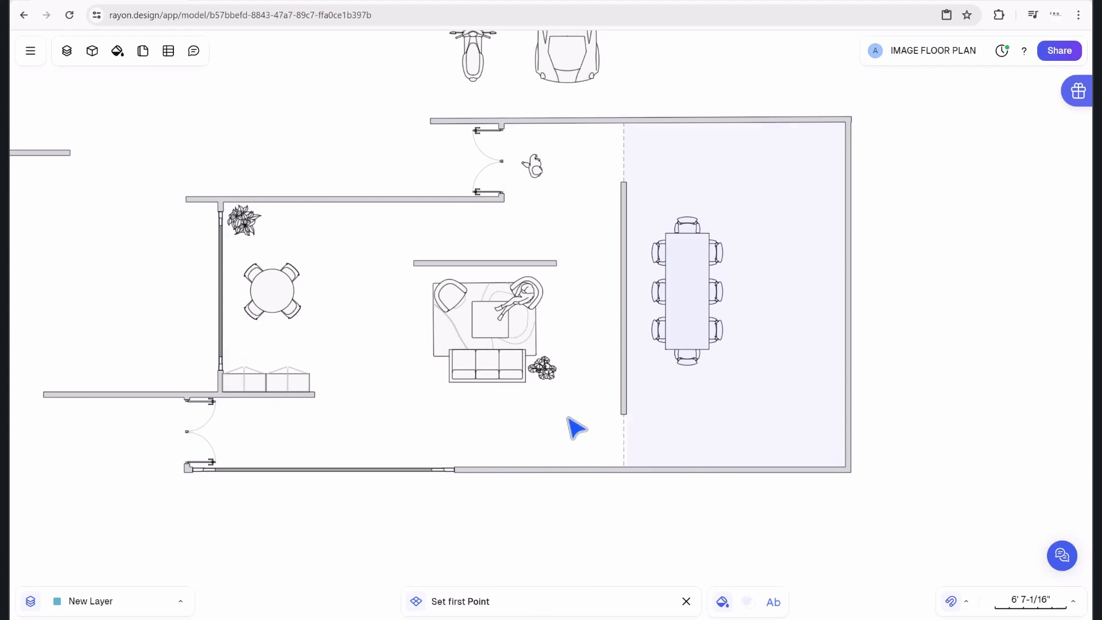
pyautogui.click(796, 346)
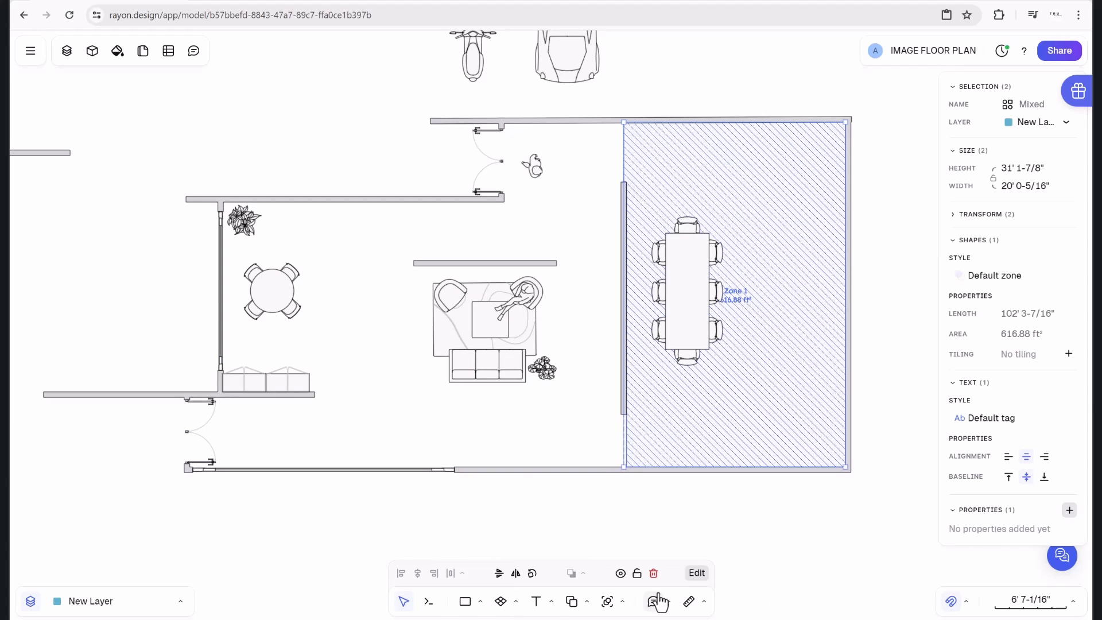
pyautogui.click(516, 603)
pyautogui.click(524, 536)
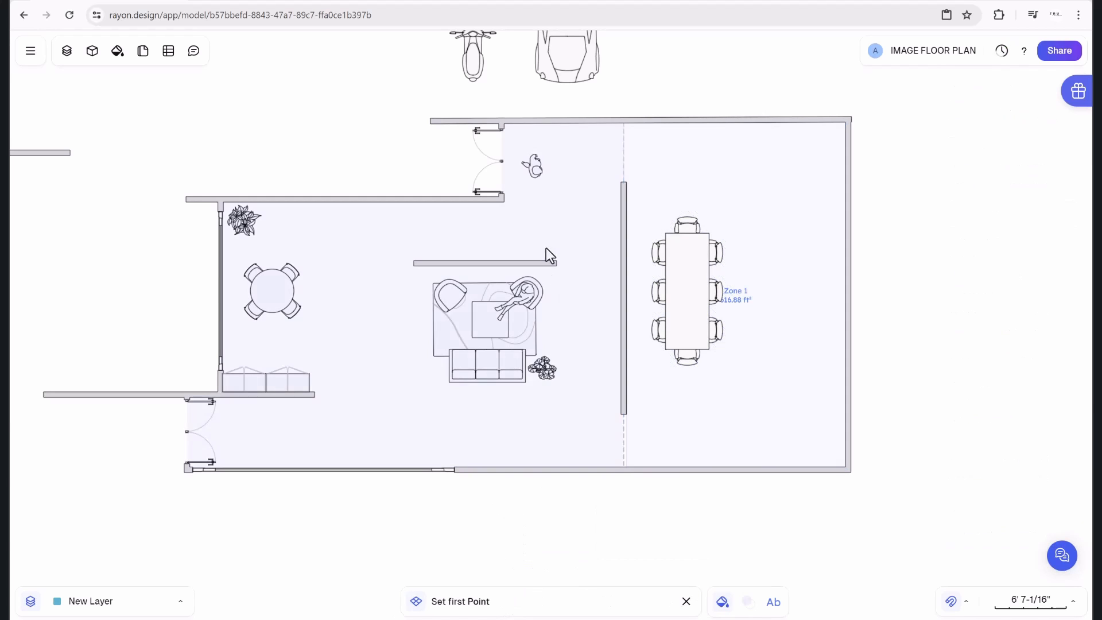
pyautogui.click(543, 224)
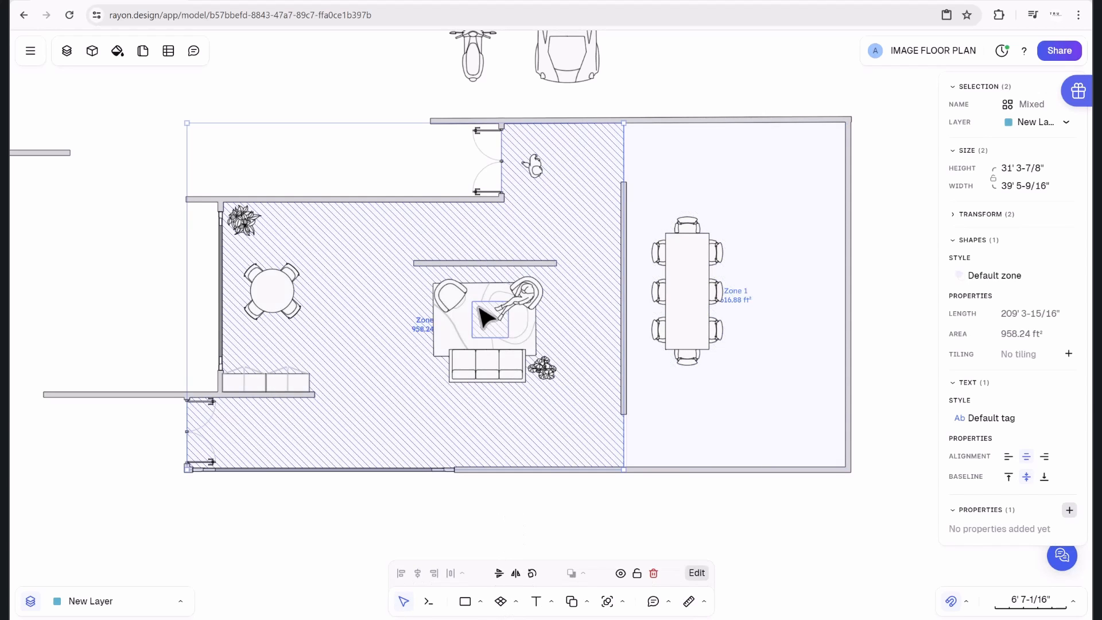
# Move the dining zone's tag clear of the chairs into the free space between the dining table and the outer wall.
pyautogui.click(741, 296)
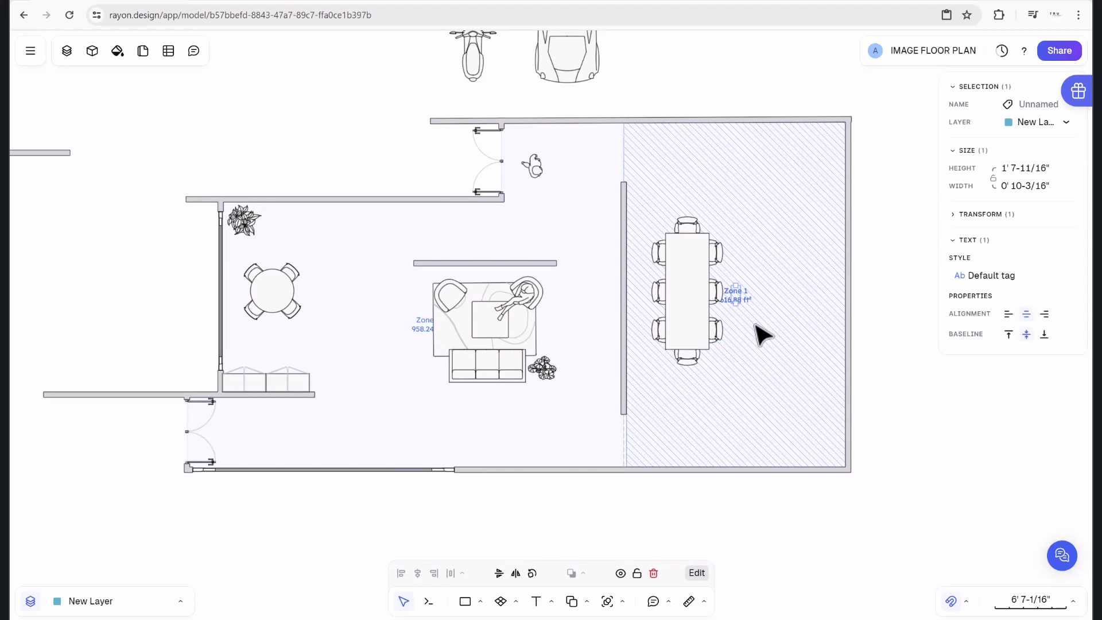
pyautogui.press('Escape')
pyautogui.click(697, 194)
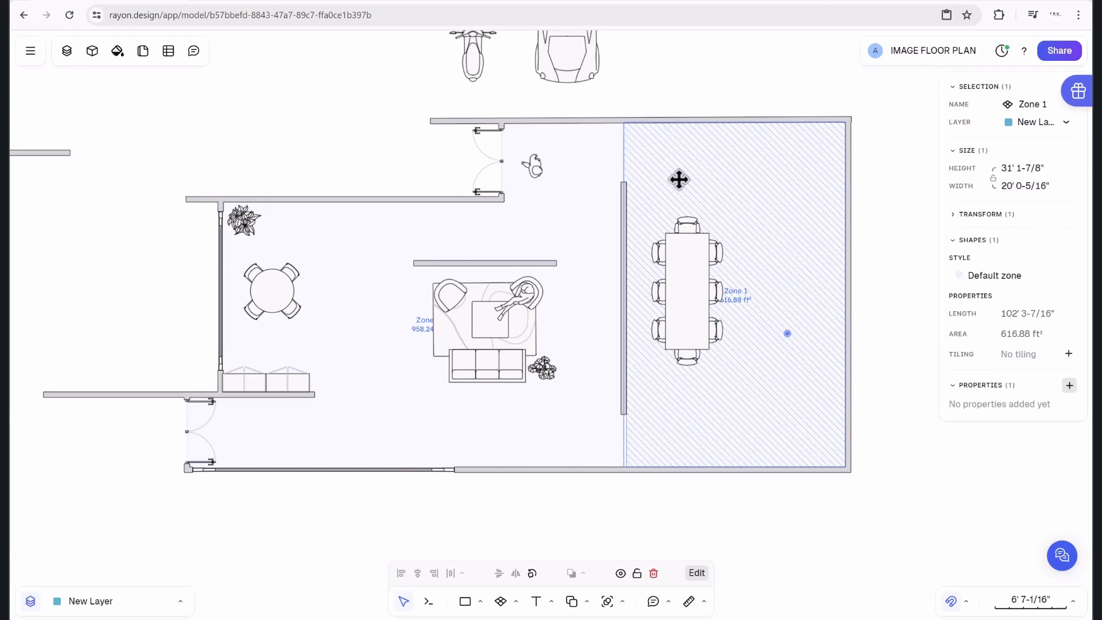
pyautogui.moveTo(751, 296); pyautogui.dragTo(636, 315, button='middle')
pyautogui.click(753, 320)
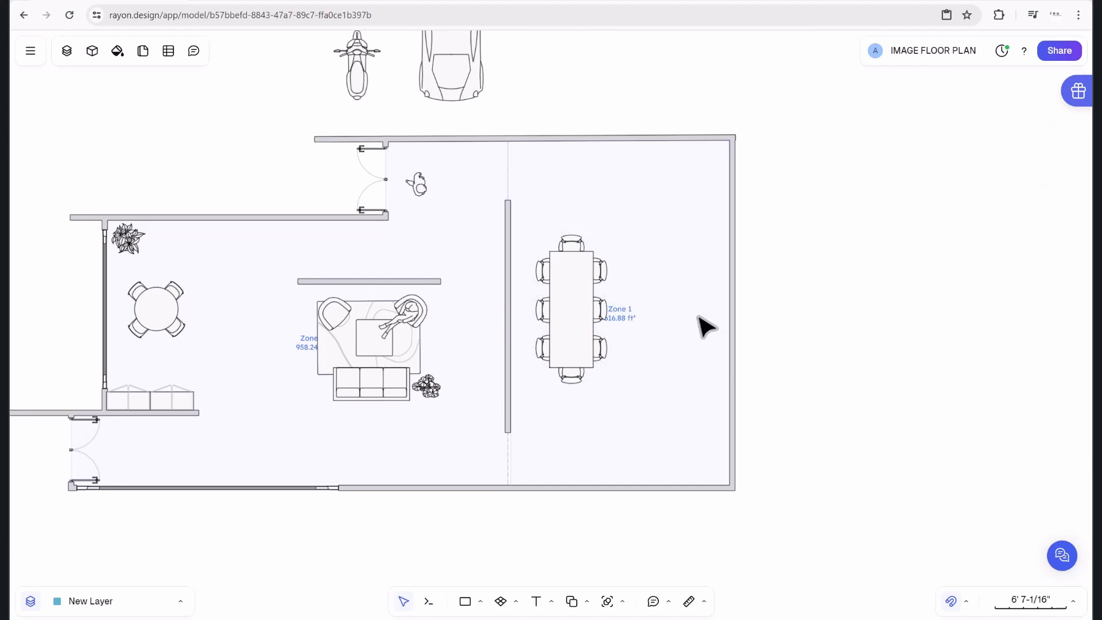
pyautogui.click(628, 317)
pyautogui.moveTo(626, 313); pyautogui.dragTo(678, 313)
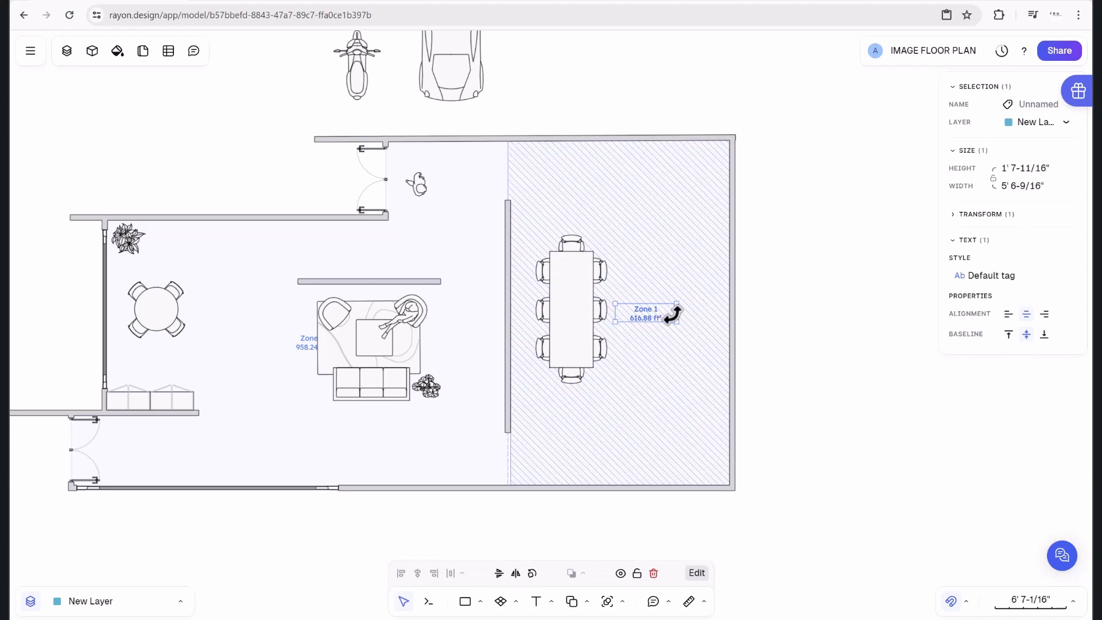
pyautogui.click(661, 351)
# Replace the name line in the dining zone's tag with DINING AREA.
pyautogui.click(653, 317)
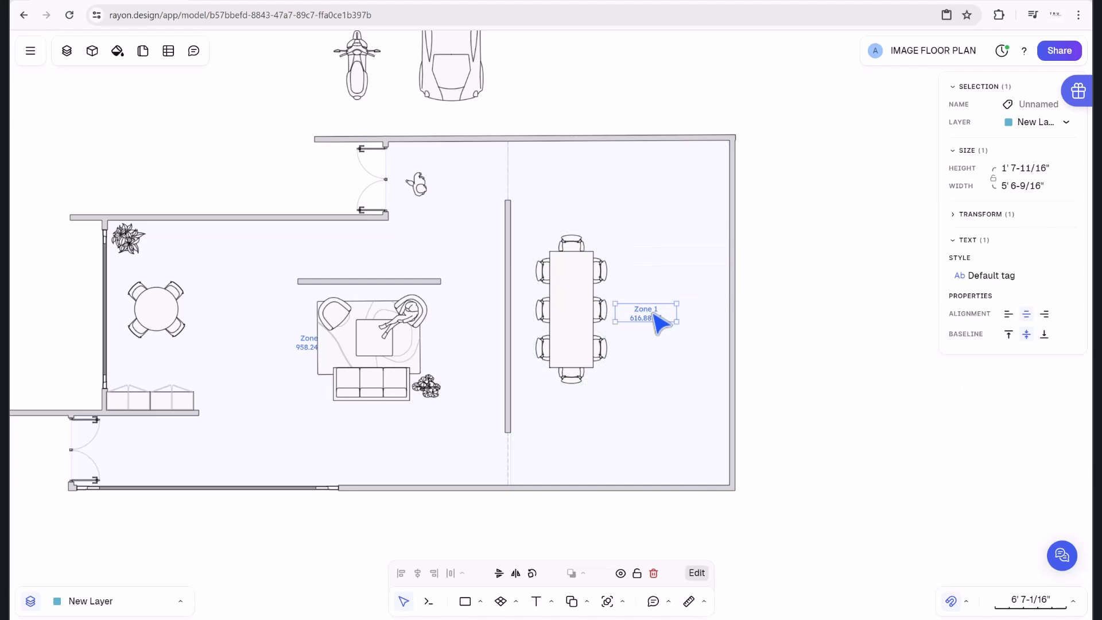
pyautogui.click(697, 573)
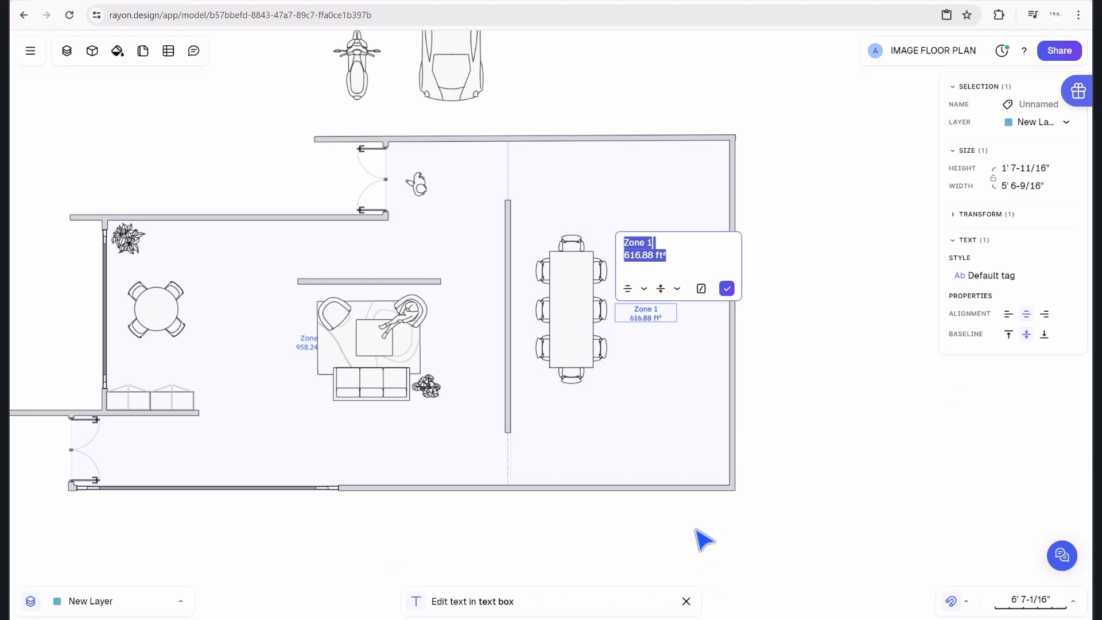
pyautogui.click(659, 248)
pyautogui.moveTo(658, 244); pyautogui.dragTo(625, 246)
pyautogui.click(646, 244)
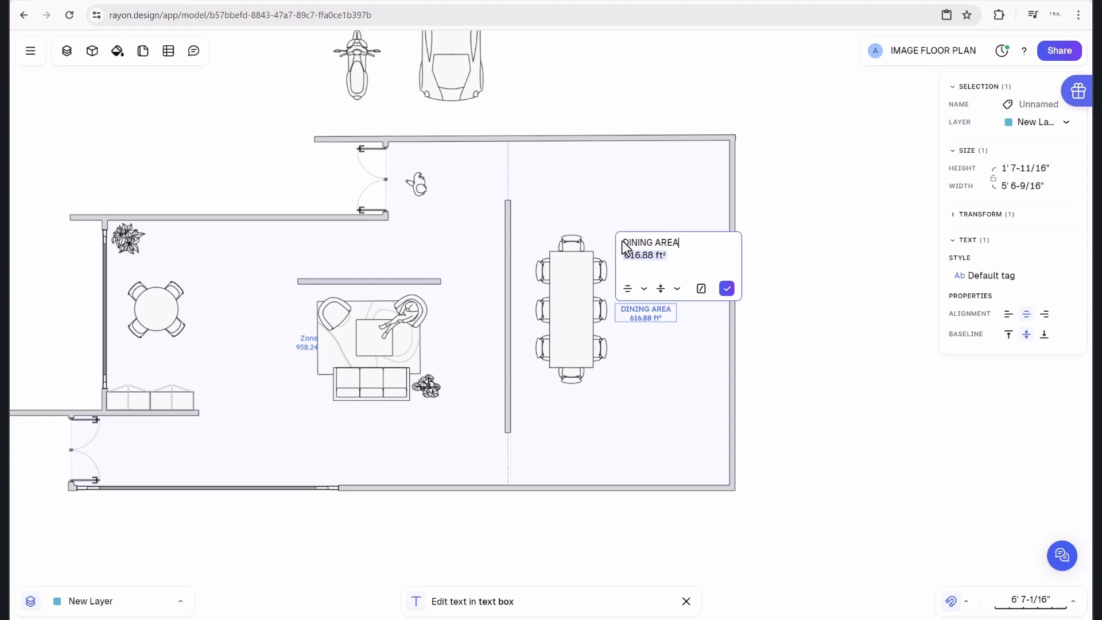
pyautogui.click(727, 288)
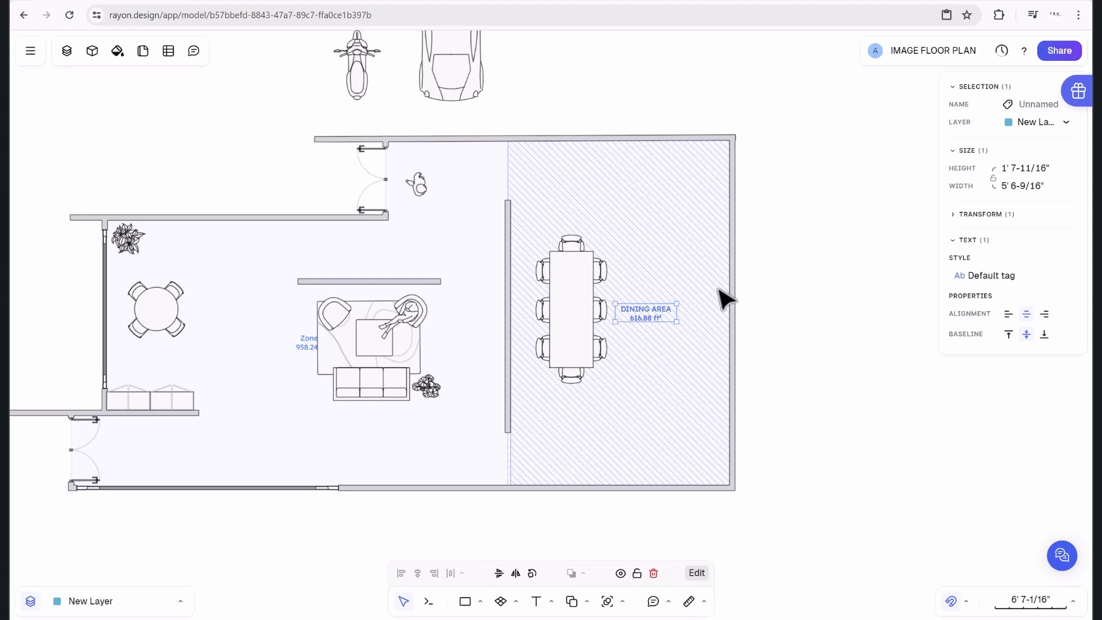
# Move the living zone's tag sideways off the rug and replace its name line with LIVING AREA.
pyautogui.click(313, 345)
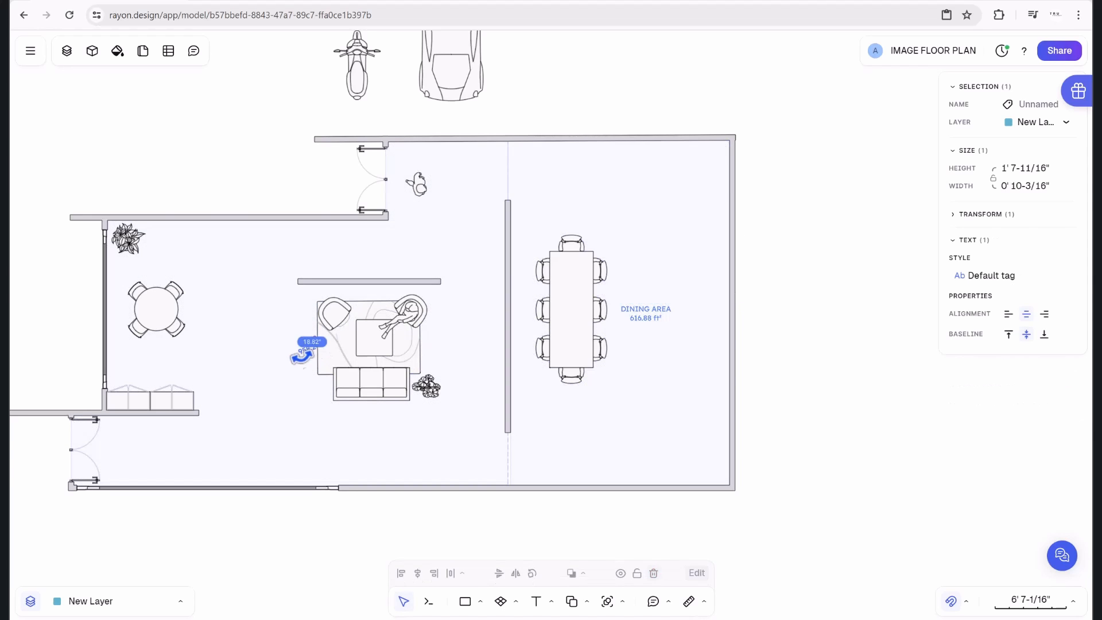
pyautogui.hotkey('ctrl', 'z')
pyautogui.moveTo(304, 343); pyautogui.dragTo(262, 343)
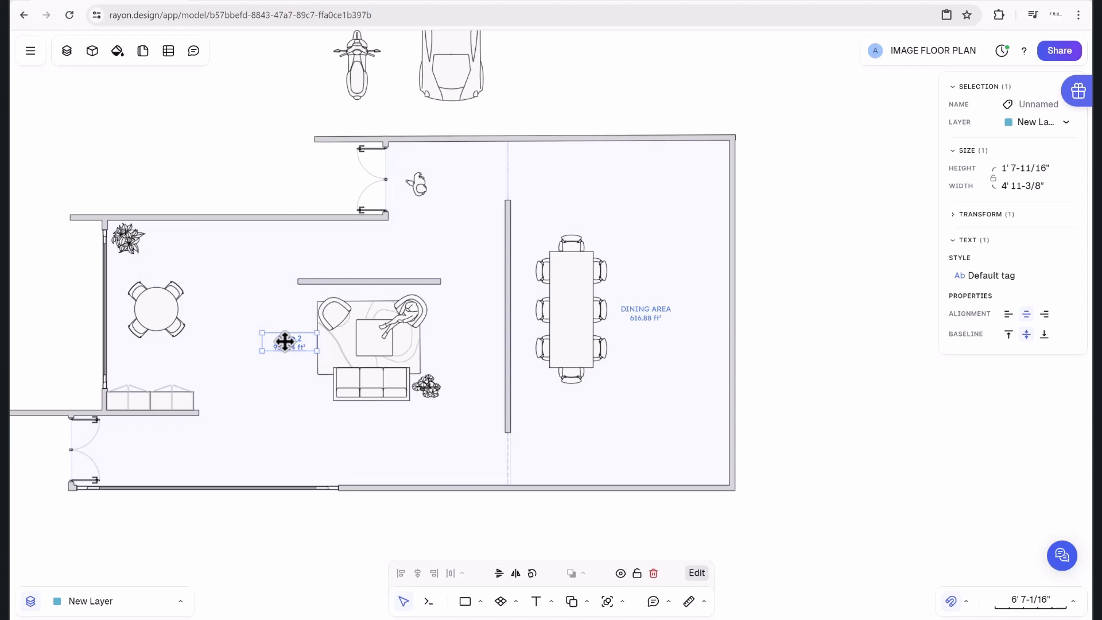
pyautogui.click(697, 573)
pyautogui.moveTo(311, 275); pyautogui.dragTo(265, 269)
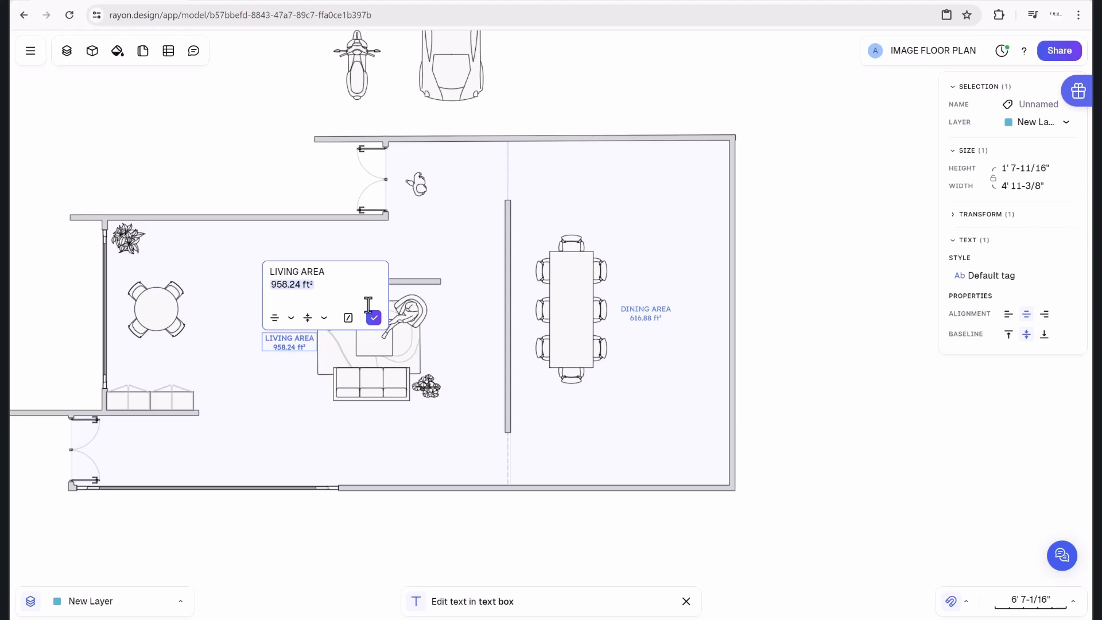
pyautogui.press('BackSpace')
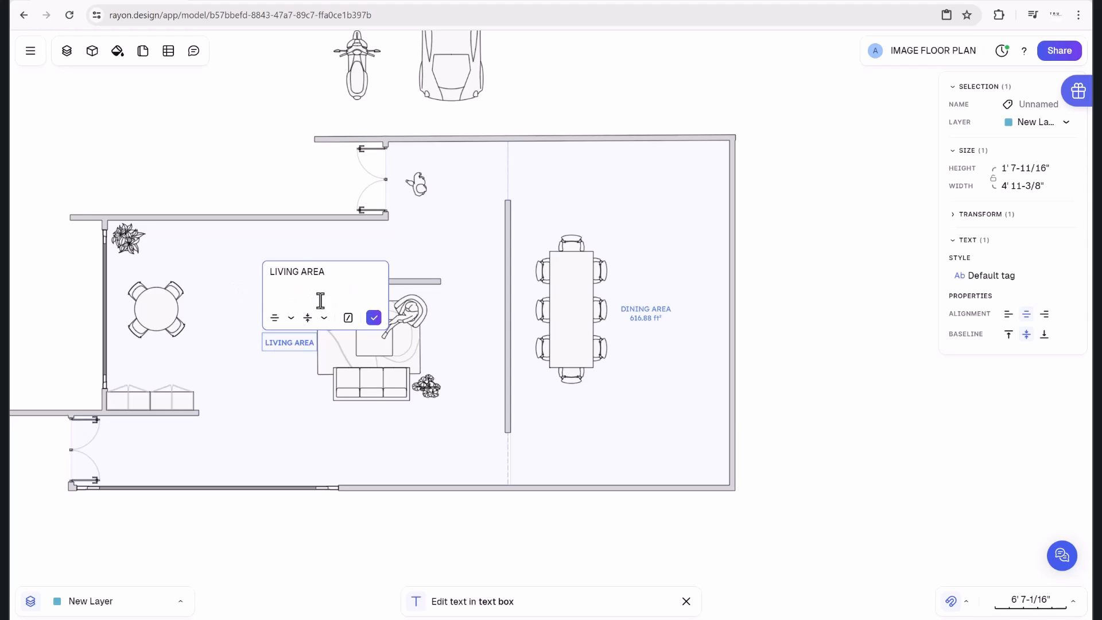
pyautogui.hotkey('ctrl', 'z')
pyautogui.click(373, 319)
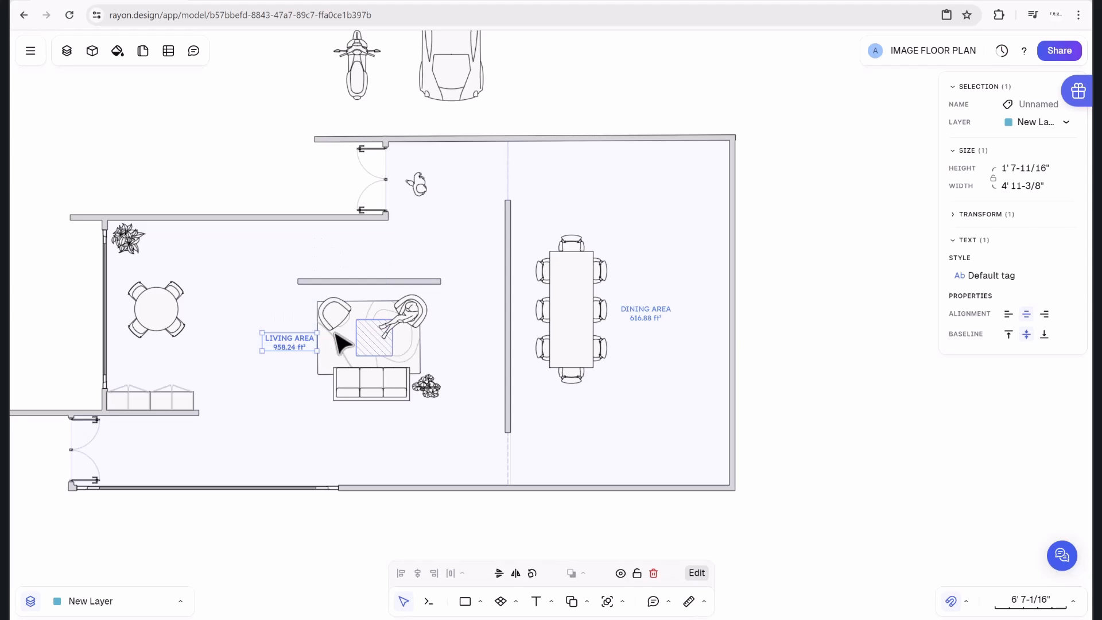
# Move the LIVING AREA tag down into the open floor between the sofa group and the lower glazed wall.
pyautogui.moveTo(298, 339)
pyautogui.mouseDown()
pyautogui.moveTo(253, 345)
pyautogui.moveTo(290, 423)
pyautogui.mouseUp()
pyautogui.press('Escape')
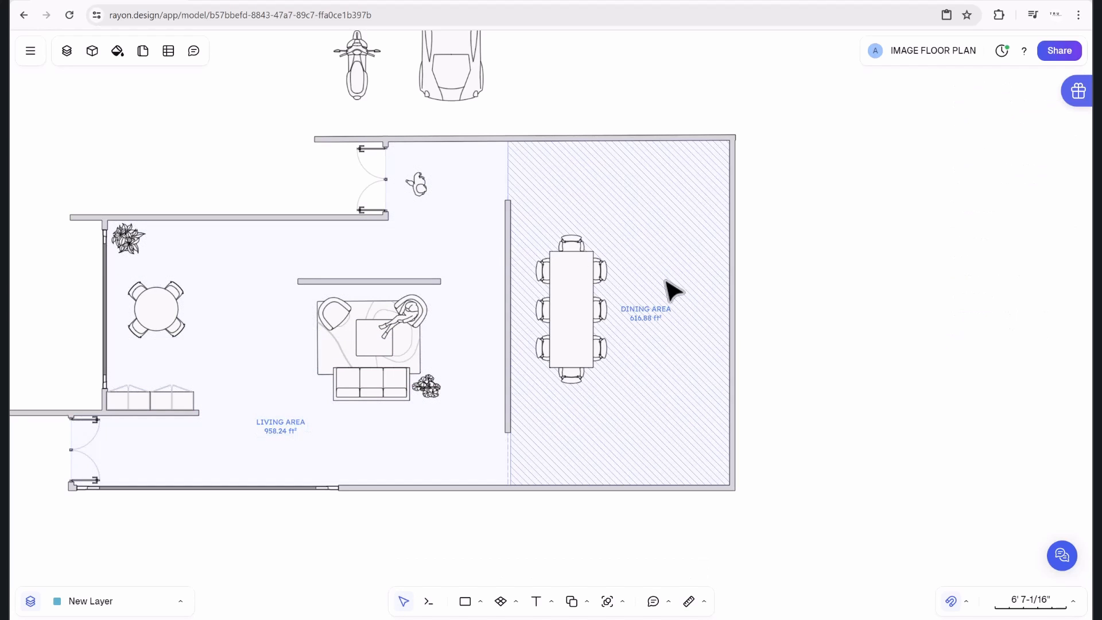
pyautogui.scroll(-5, 295, 192)
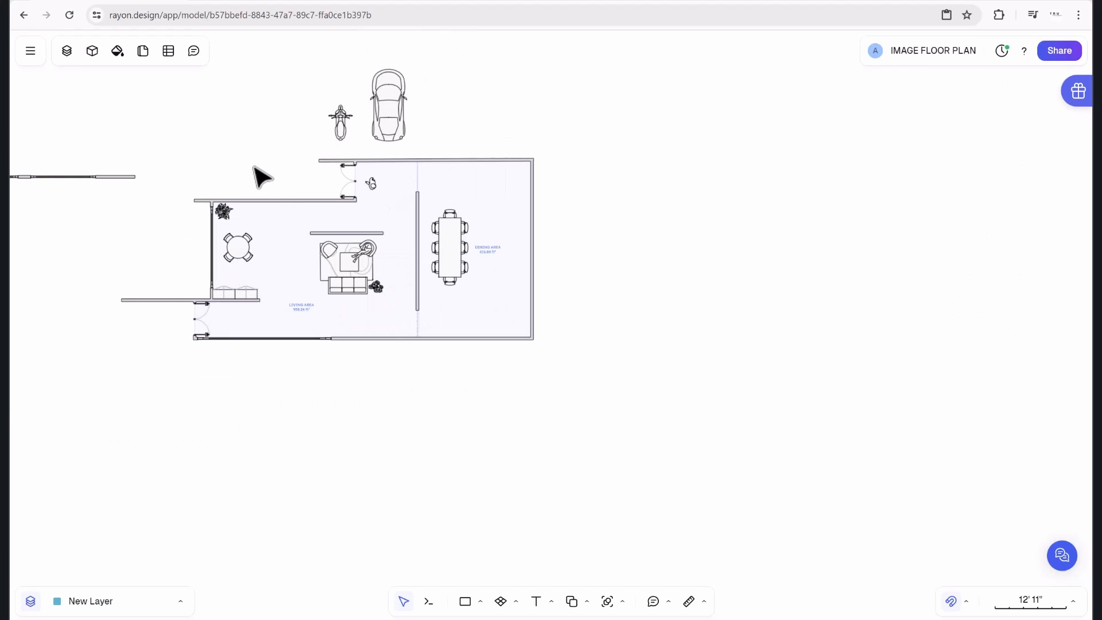
# Unhide the reference image 11 (1).jpg in the Default layer so the scanned plan shows beneath the traced drawing.
pyautogui.moveTo(253, 172); pyautogui.dragTo(436, 249, button='middle')
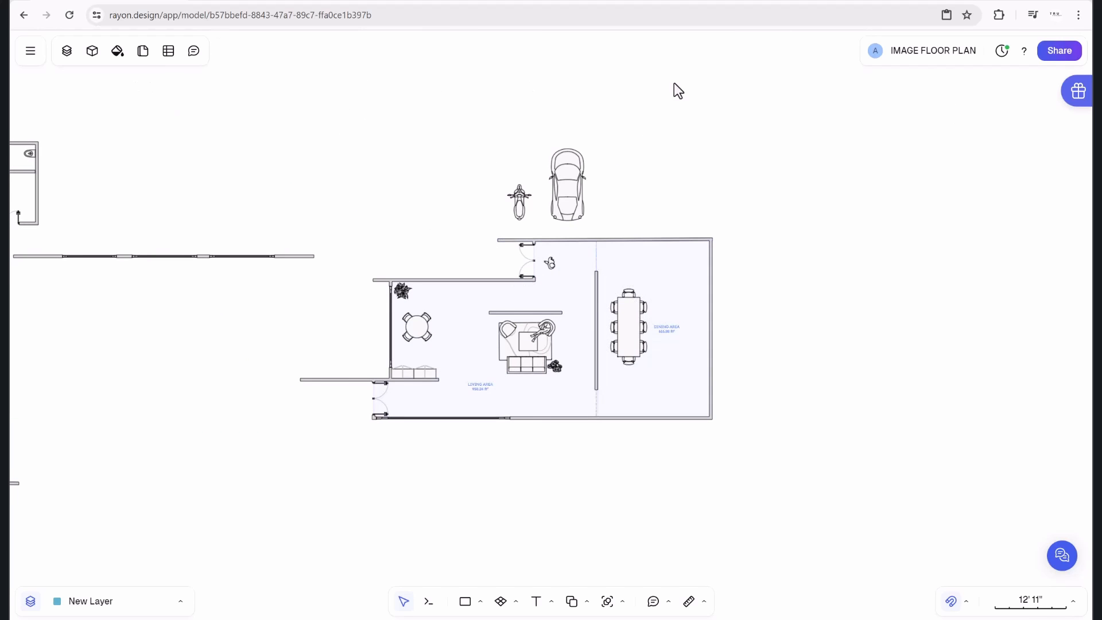
pyautogui.click(66, 51)
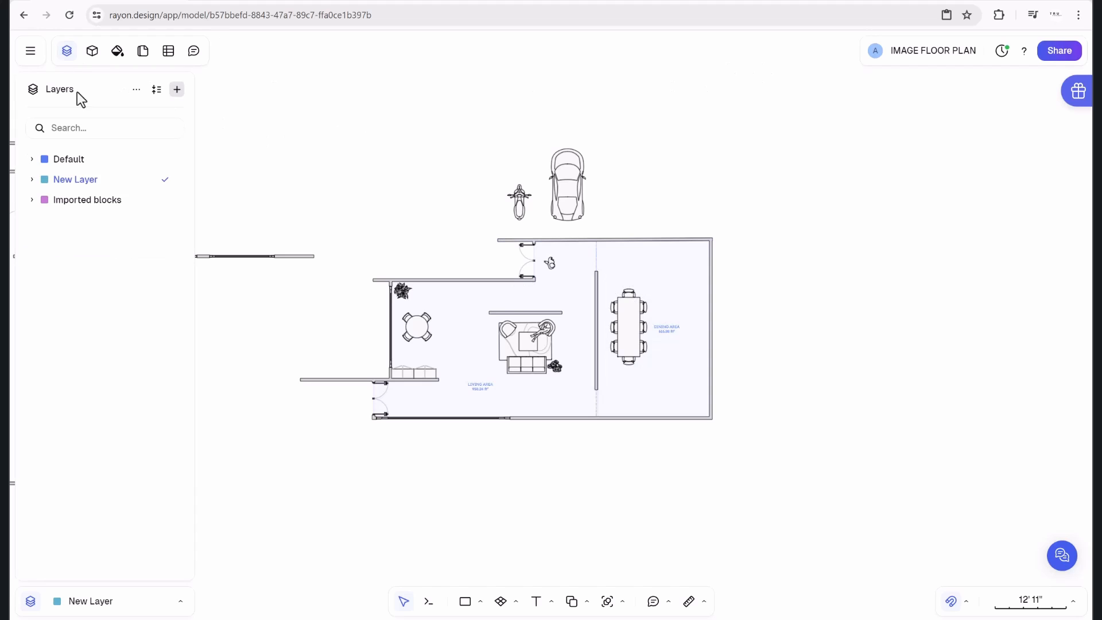
pyautogui.click(42, 163)
pyautogui.scroll(-10, 143, 457)
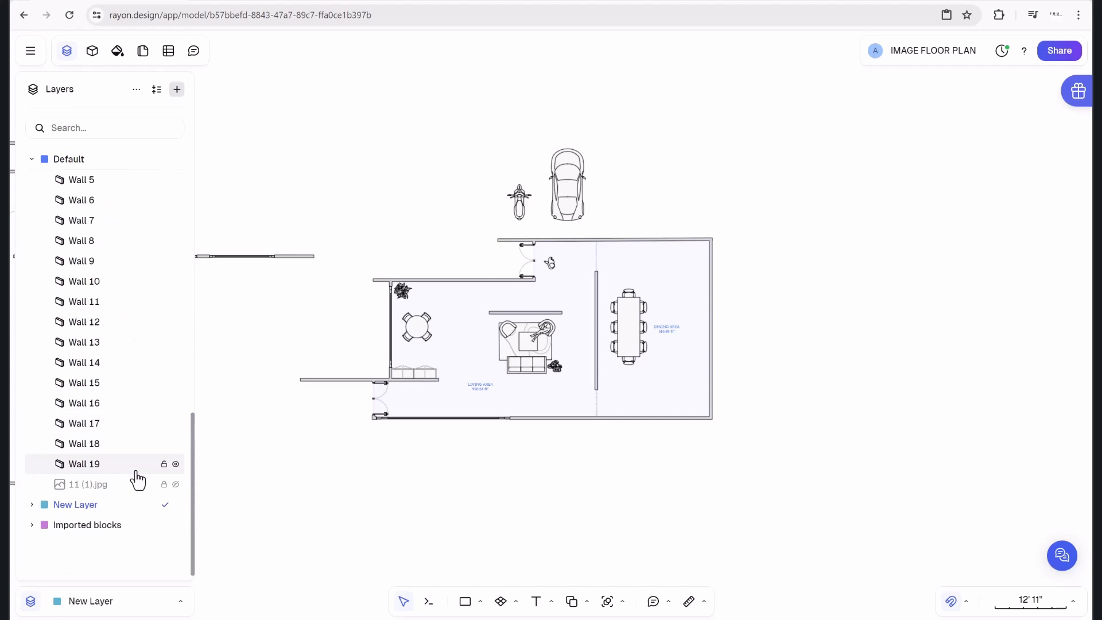
pyautogui.click(175, 485)
pyautogui.scroll(-3, 397, 401)
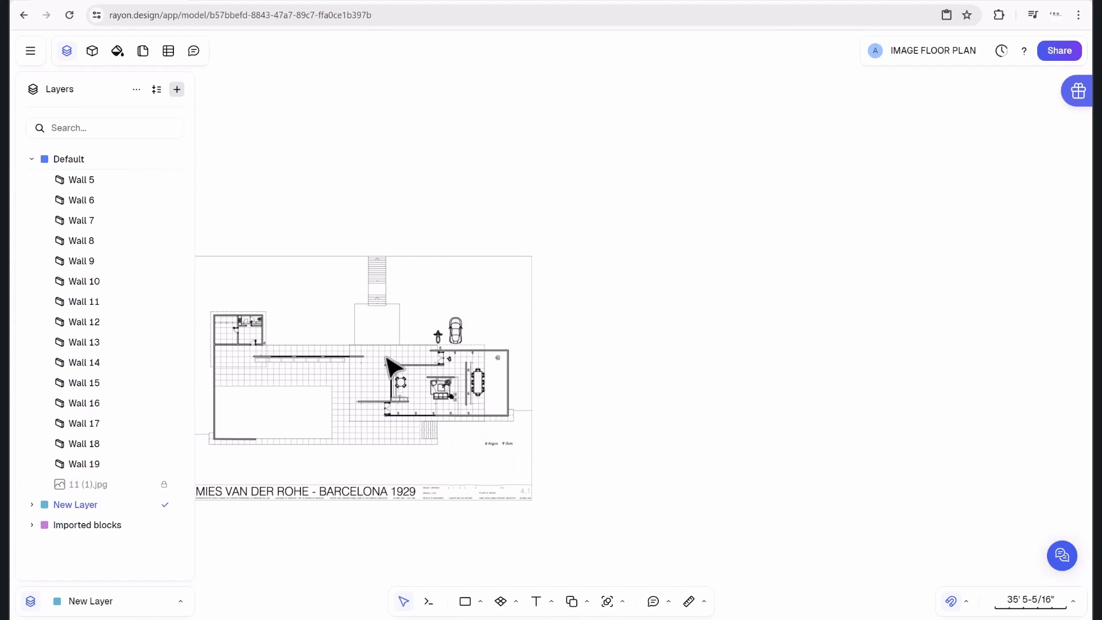
# Compare the traced plan with the reference drawing, switching the image's visibility off and back on.
pyautogui.scroll(3, 390, 374)
pyautogui.moveTo(505, 276); pyautogui.dragTo(551, 263, button='middle')
pyautogui.scroll(3, 519, 365)
pyautogui.scroll(-6, 519, 365)
pyautogui.moveTo(483, 328); pyautogui.dragTo(553, 299, button='middle')
pyautogui.scroll(4, 627, 320)
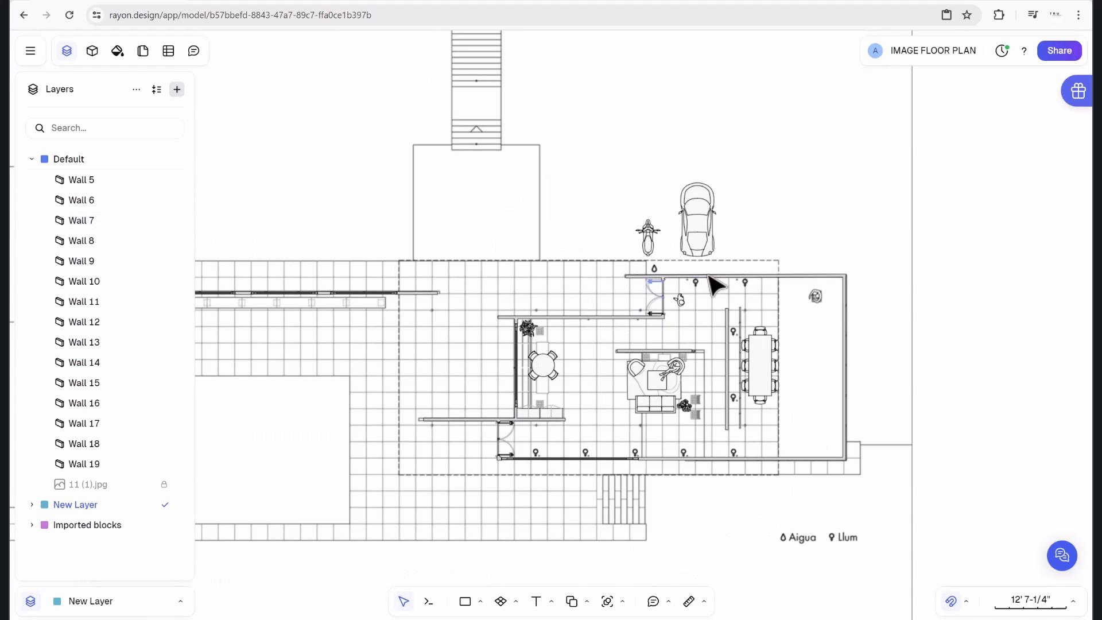
pyautogui.scroll(-3, 677, 288)
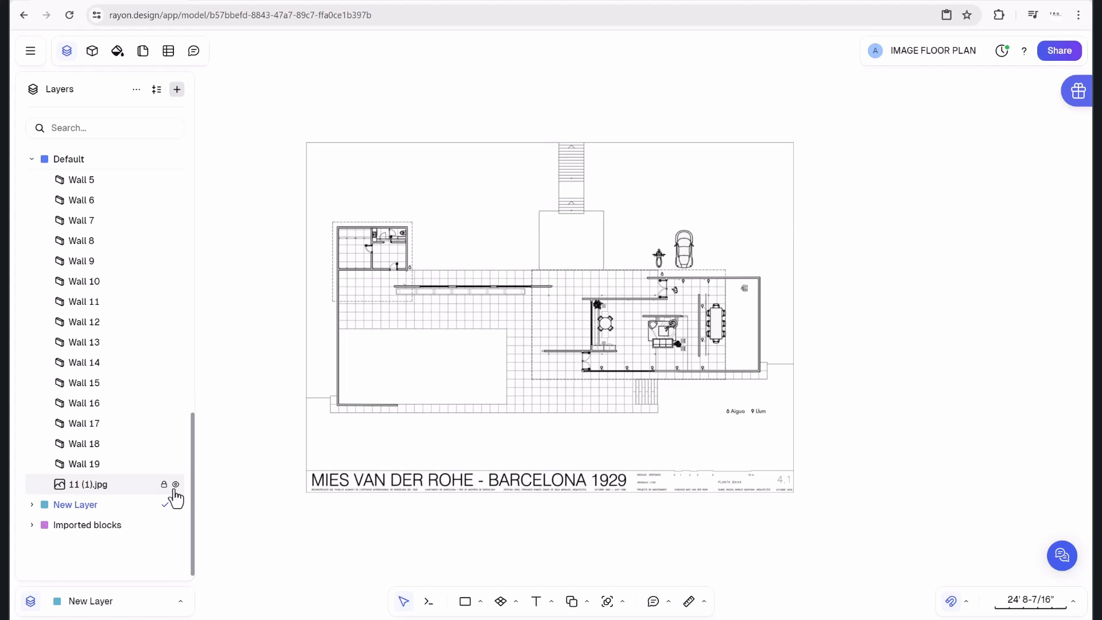
pyautogui.click(176, 485)
pyautogui.click(176, 485)
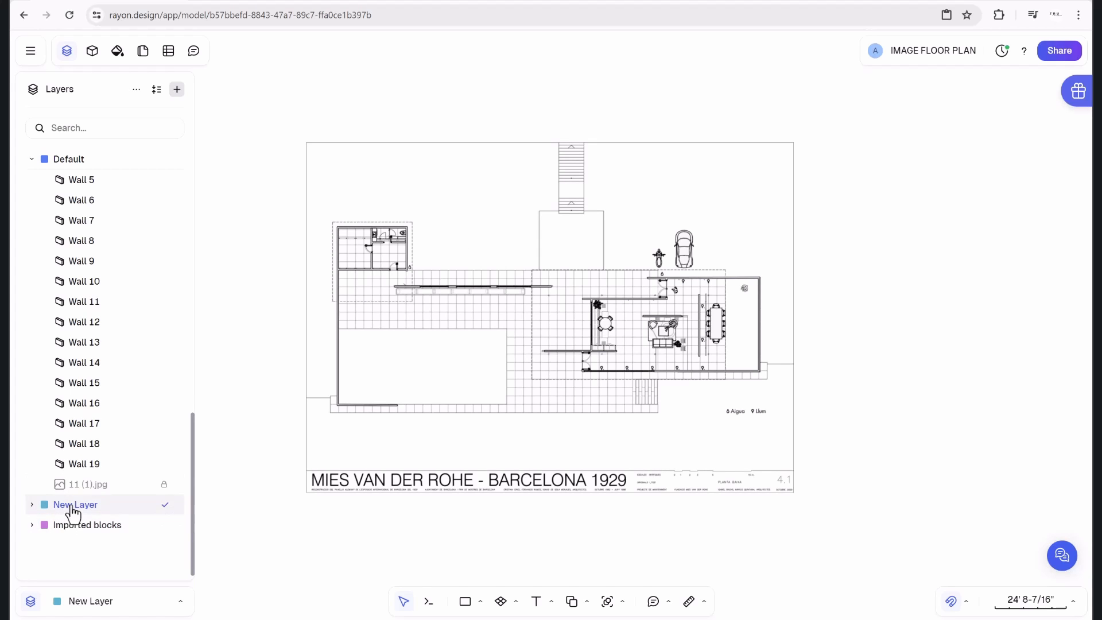
# Move New Layer above the Default layer in the layer order.
pyautogui.click(31, 505)
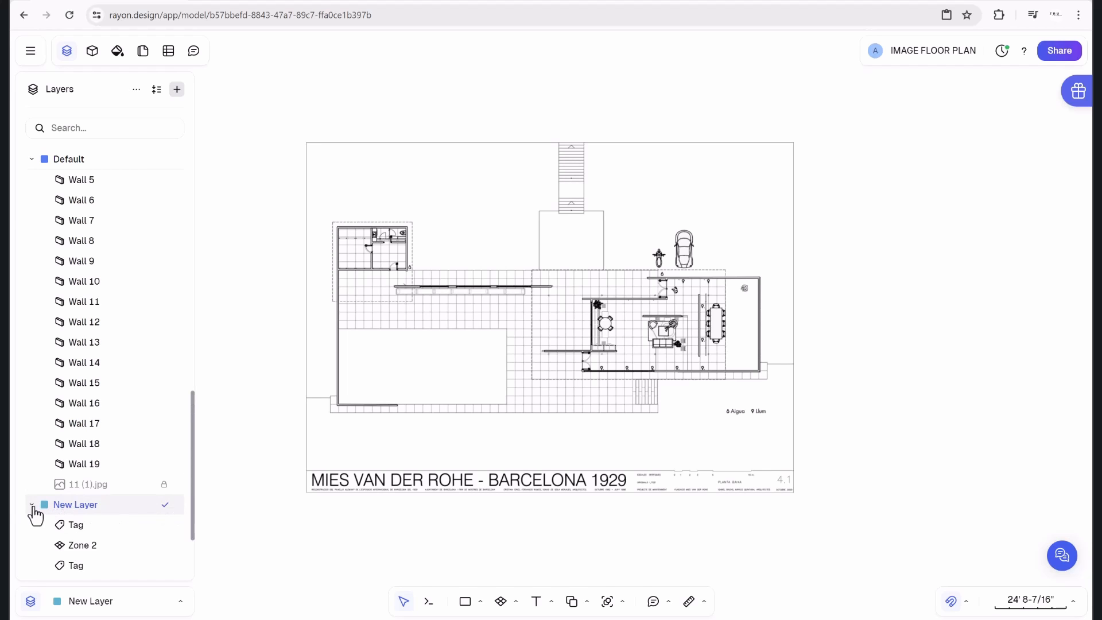
pyautogui.click(32, 505)
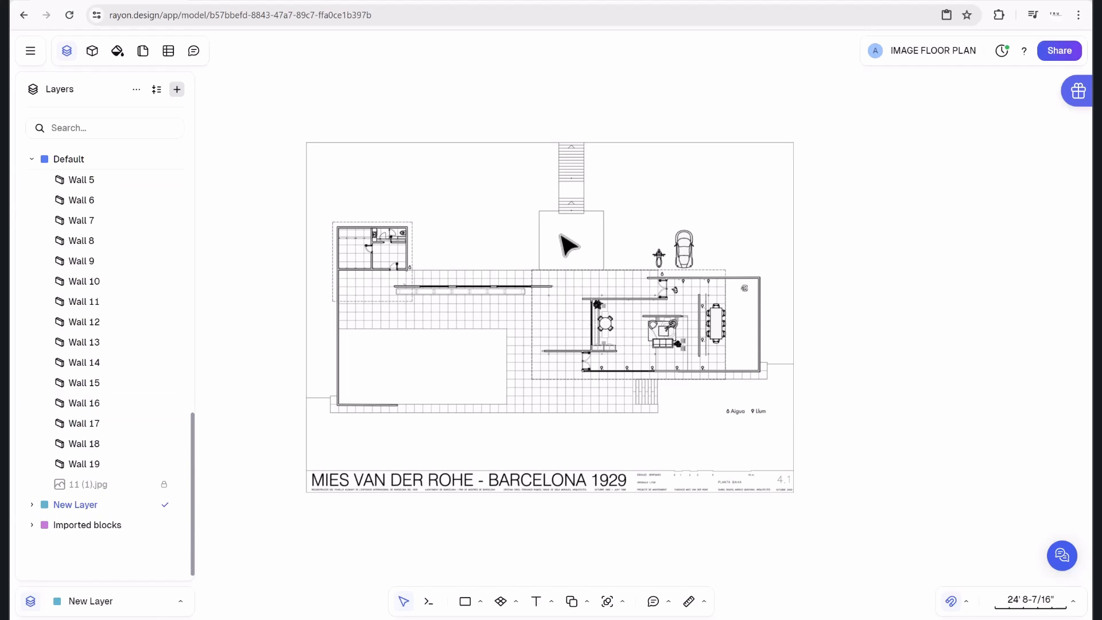
pyautogui.click(32, 160)
pyautogui.moveTo(66, 187); pyautogui.dragTo(64, 154)
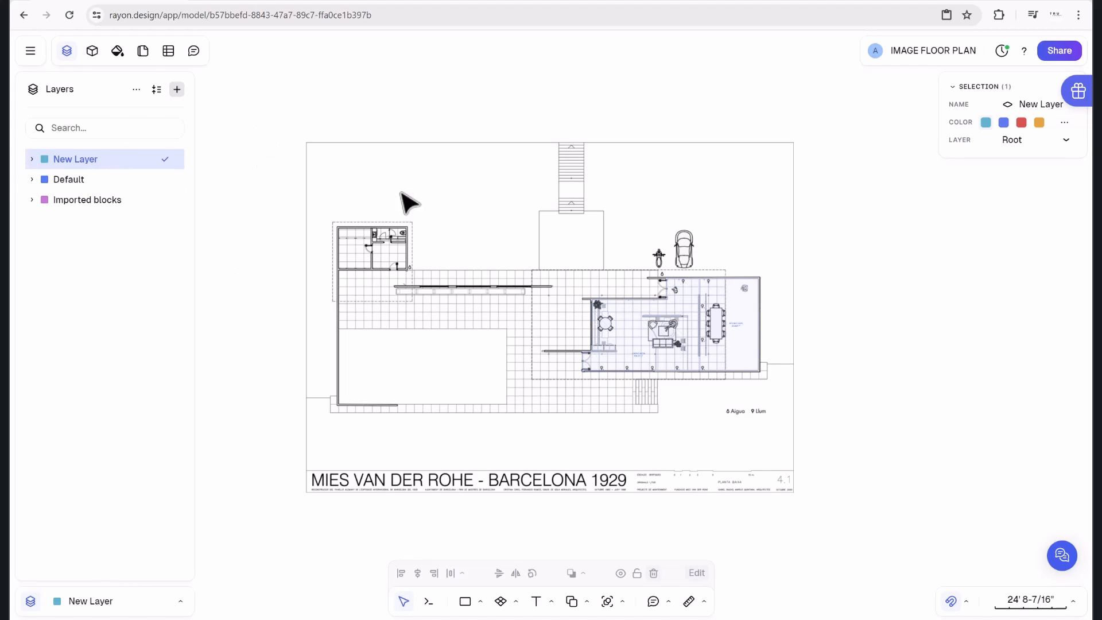
# Examine how the living and dining zones overlay the reference drawing and review the Default layer's contents.
pyautogui.scroll(5, 693, 320)
pyautogui.scroll(-4, 687, 322)
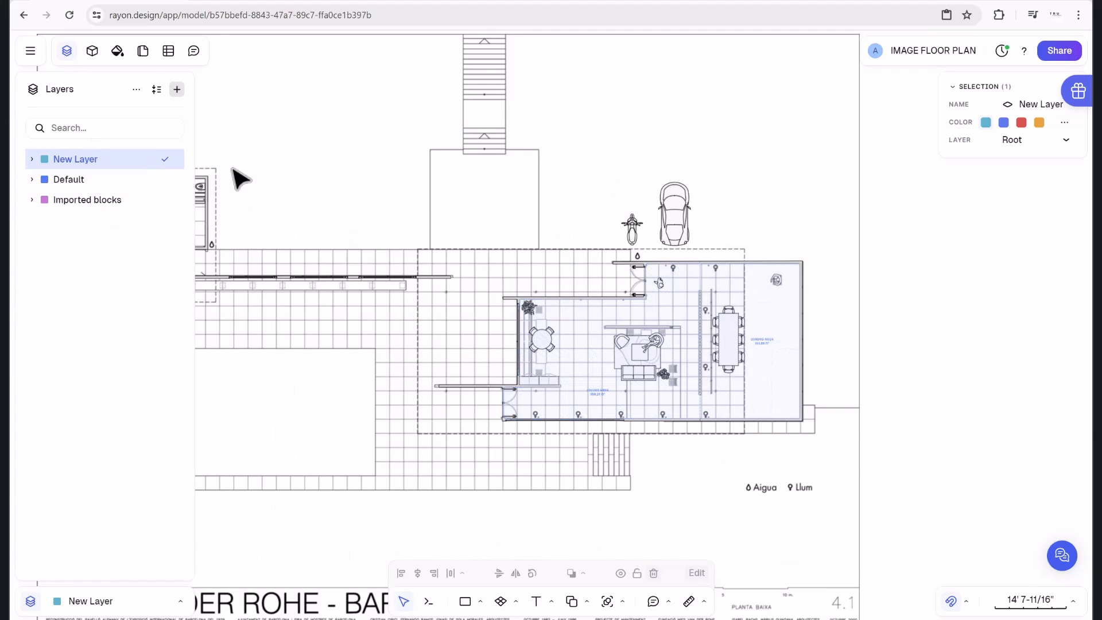
pyautogui.scroll(-3, 382, 195)
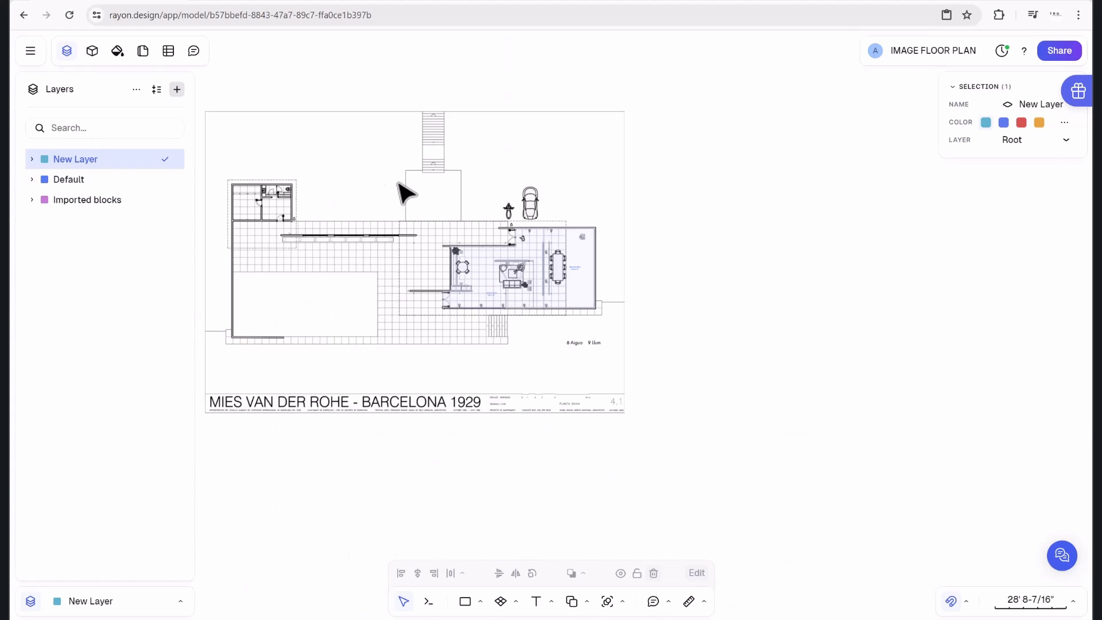
pyautogui.moveTo(391, 104); pyautogui.dragTo(485, 123, button='middle')
pyautogui.scroll(3, 616, 285)
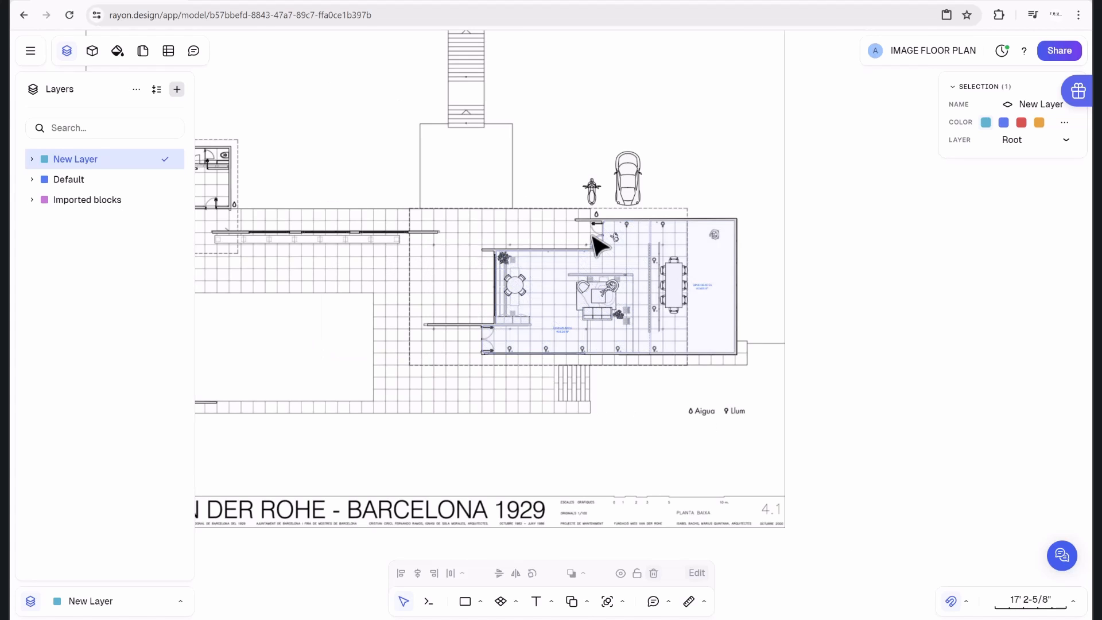
pyautogui.scroll(-4, 592, 234)
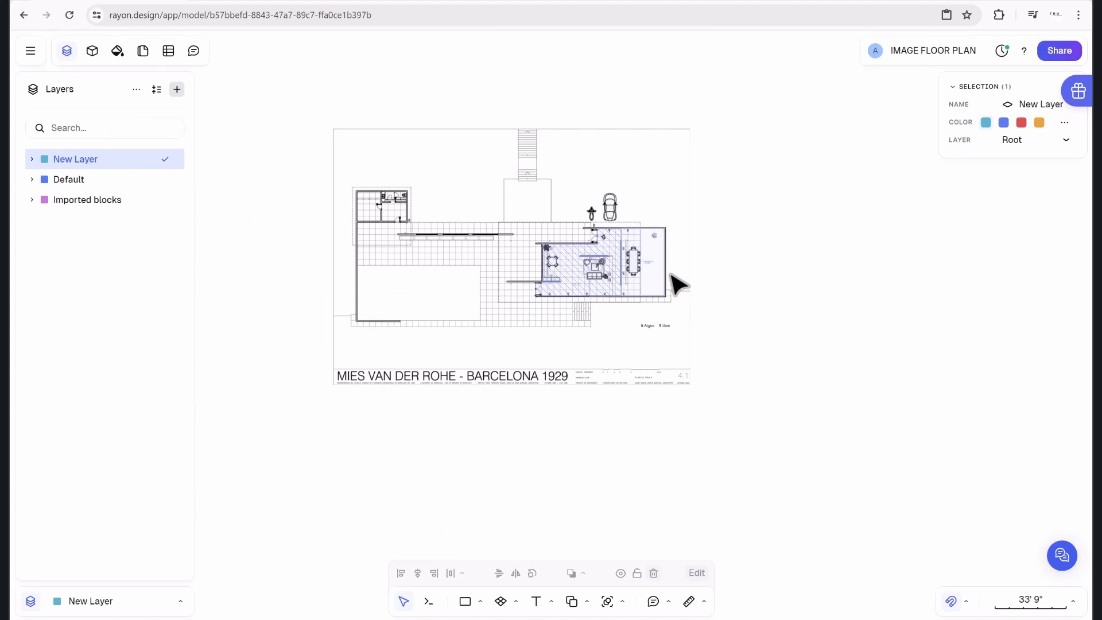
pyautogui.scroll(5, 635, 239)
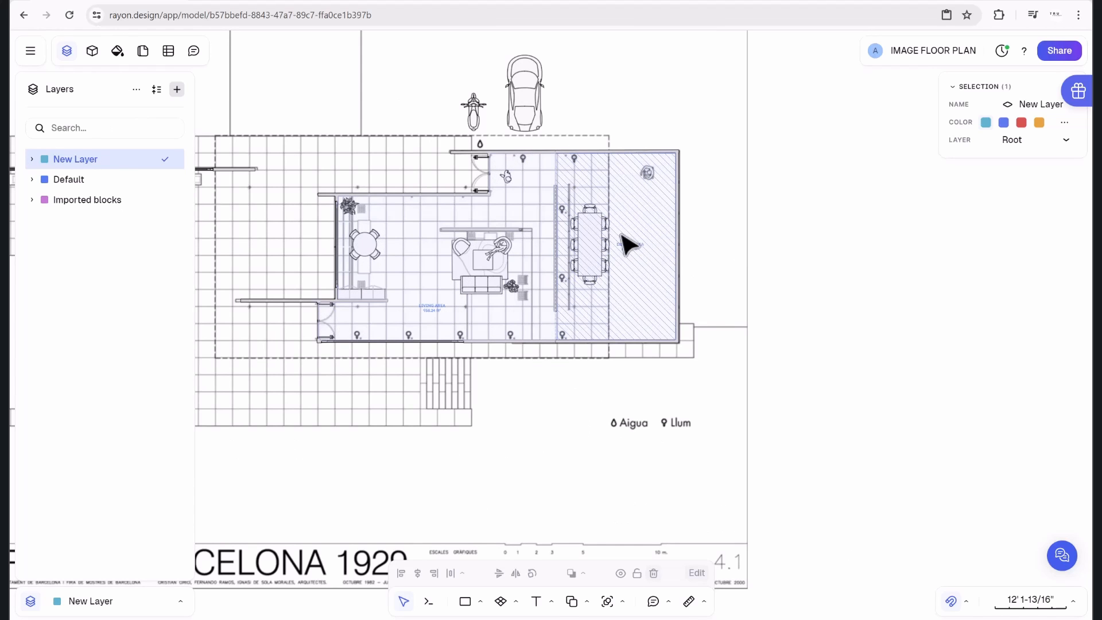
pyautogui.scroll(-2, 597, 253)
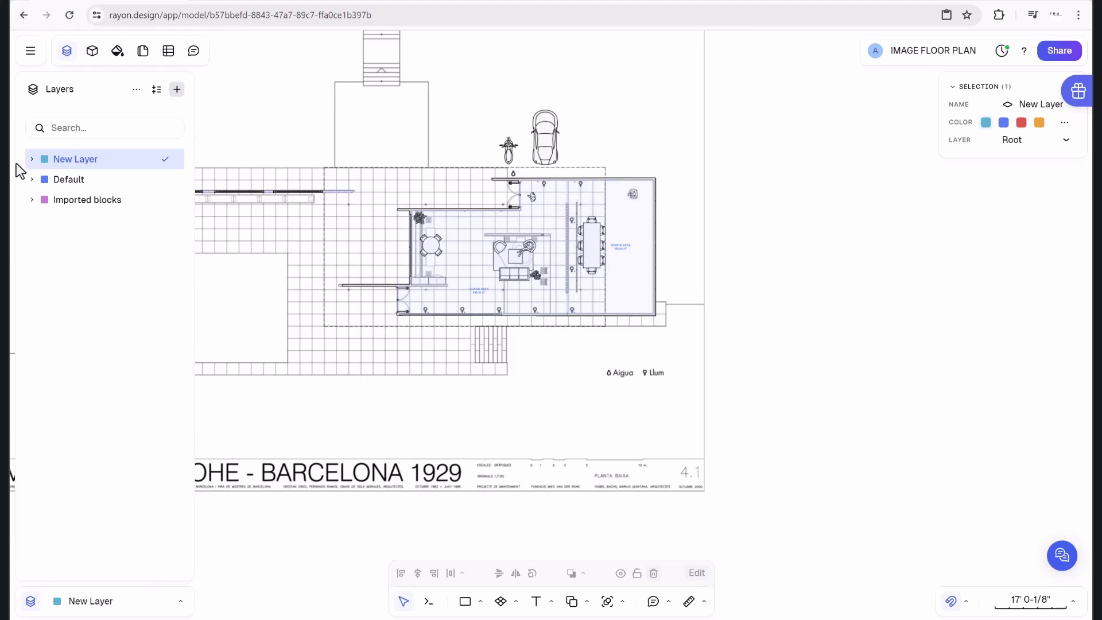
pyautogui.click(86, 179)
pyautogui.scroll(-5, 122, 357)
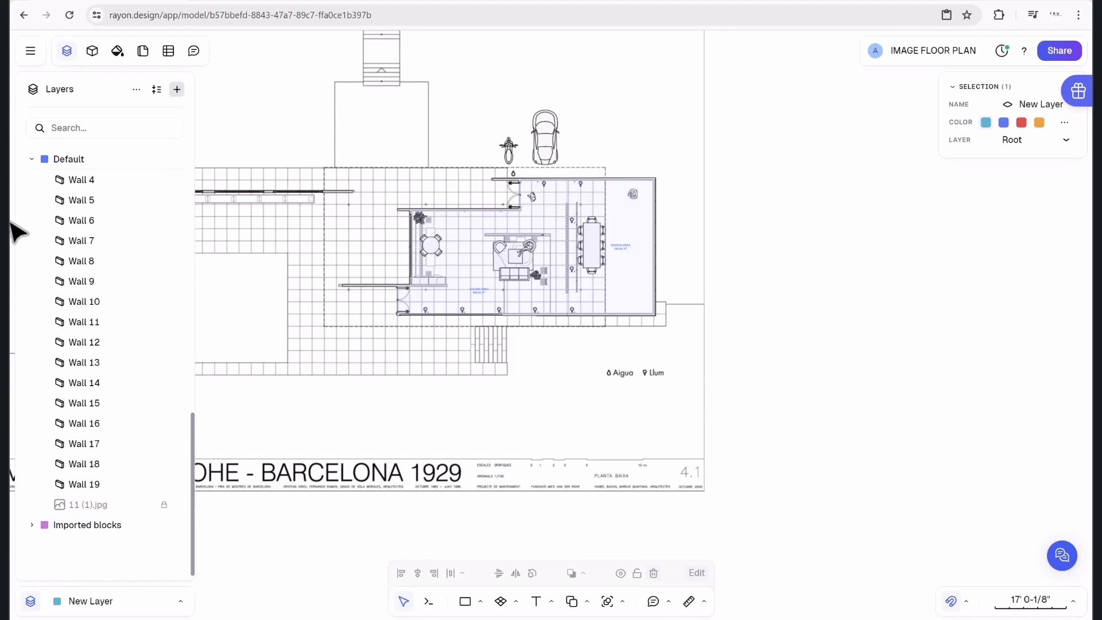
pyautogui.click(32, 161)
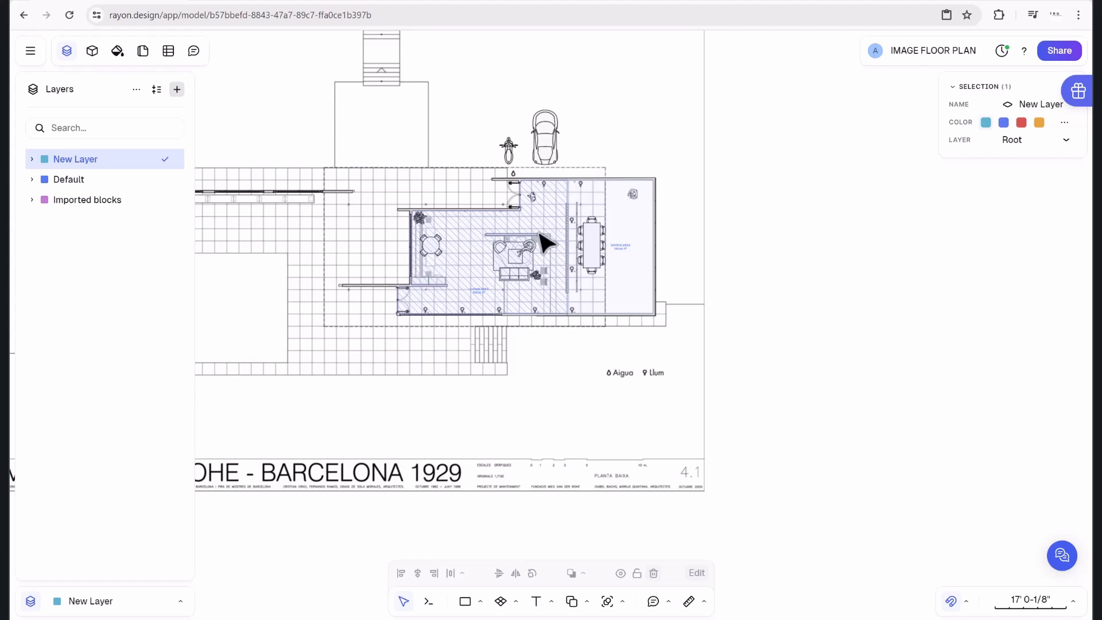
# Examine the tiled paving around the pavilion, from the living and dining zones to the small rooms at the far end.
pyautogui.scroll(-3, 546, 238)
pyautogui.scroll(3, 530, 253)
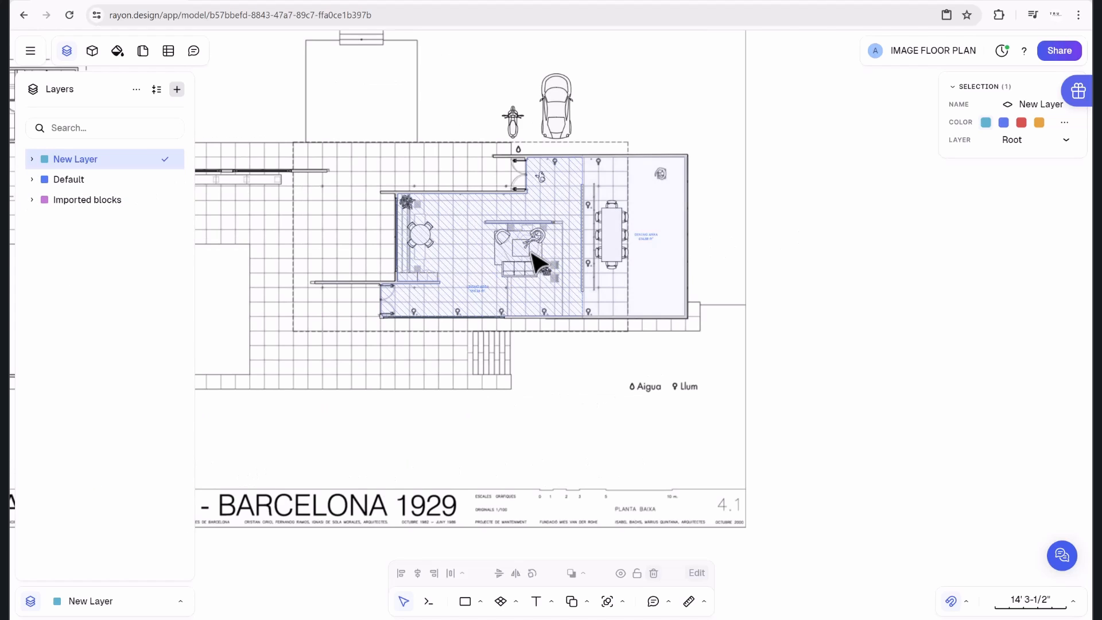
pyautogui.scroll(3, 376, 244)
pyautogui.scroll(-6, 383, 198)
pyautogui.moveTo(445, 234); pyautogui.dragTo(534, 275, button='middle')
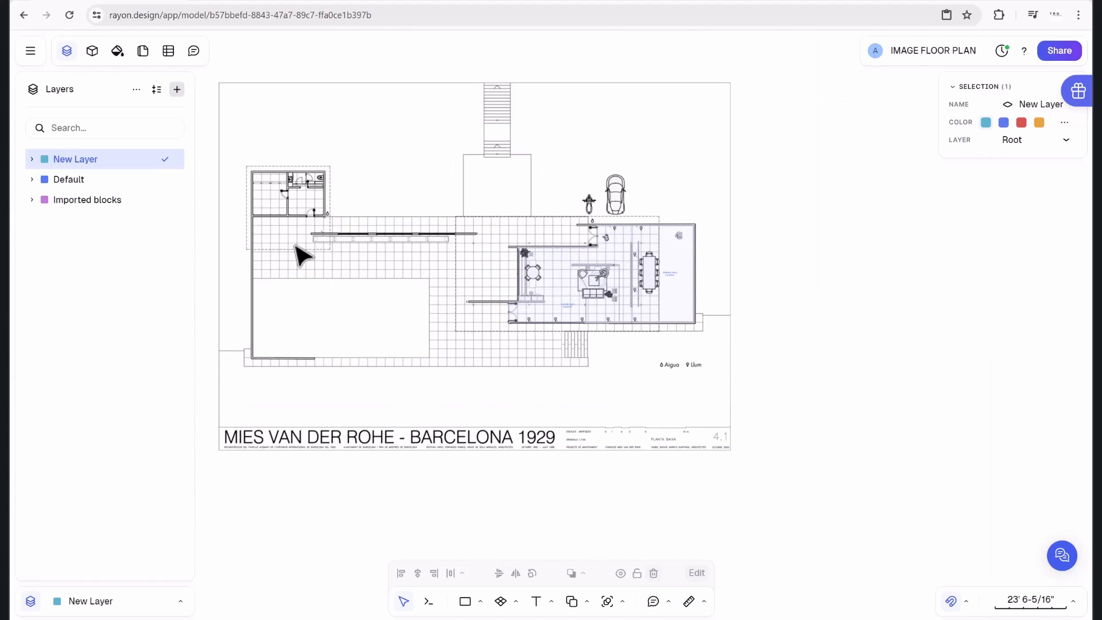
pyautogui.scroll(3, 571, 226)
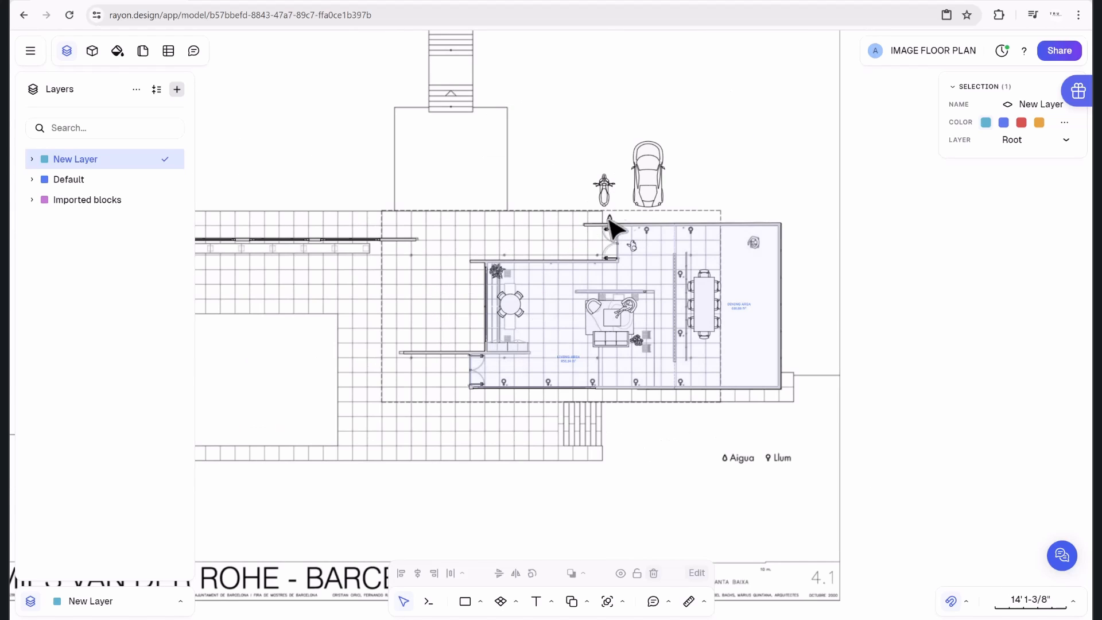
pyautogui.scroll(-2, 375, 432)
pyautogui.moveTo(402, 404); pyautogui.dragTo(498, 385, button='middle')
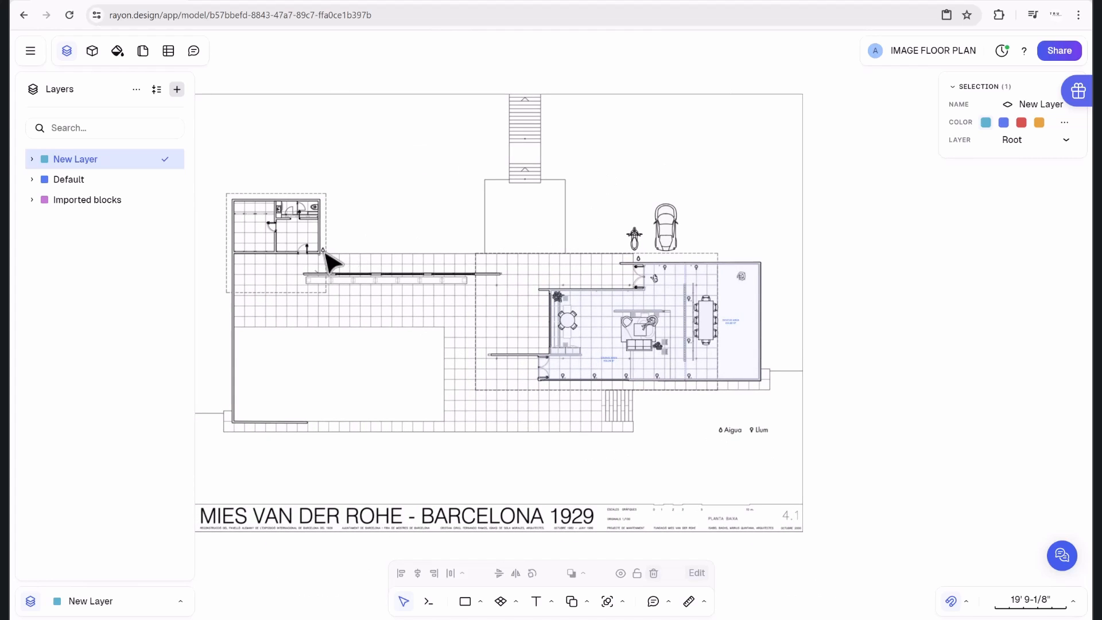
pyautogui.scroll(4, 329, 260)
pyautogui.scroll(-2, 321, 263)
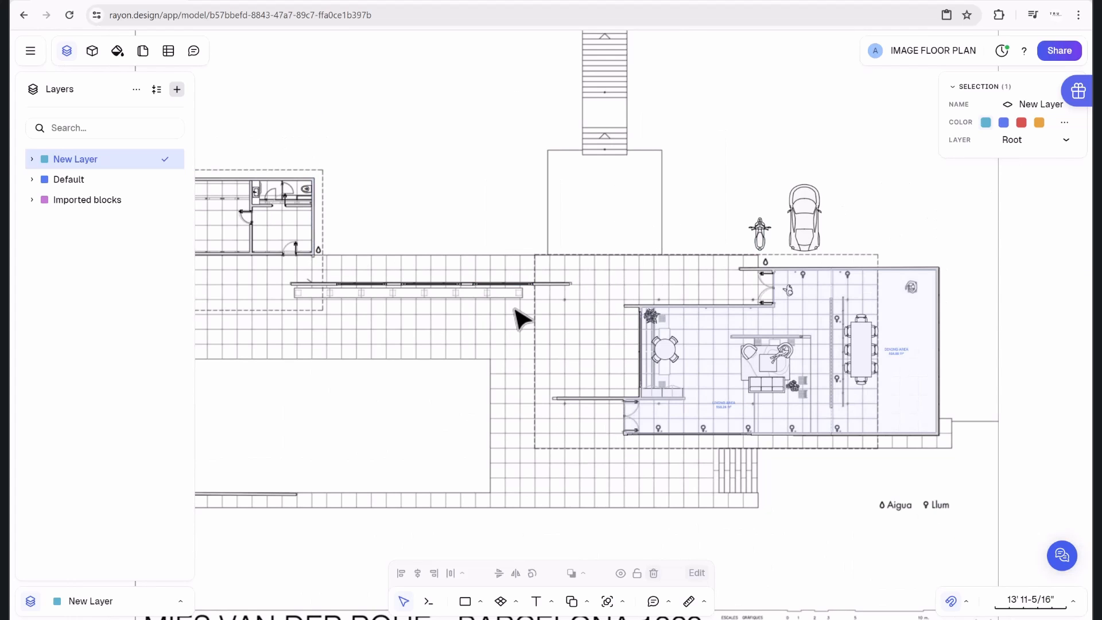
pyautogui.scroll(-2, 515, 310)
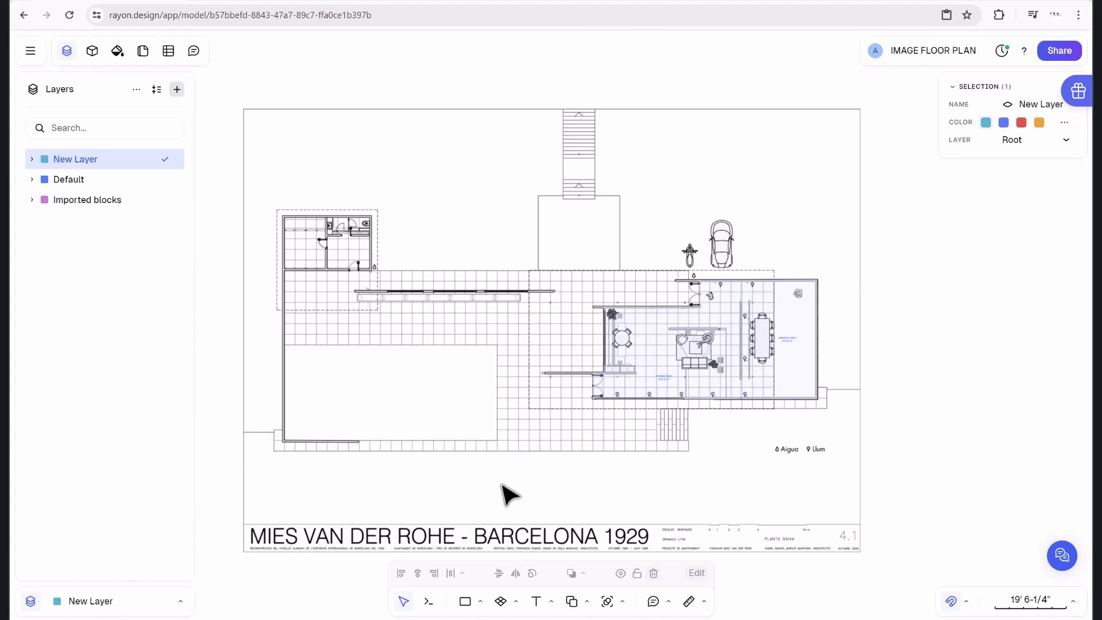
# Start a zone at the dining area's outer wall and trace the paving edge out and down to its lower outer corner.
pyautogui.click(515, 601)
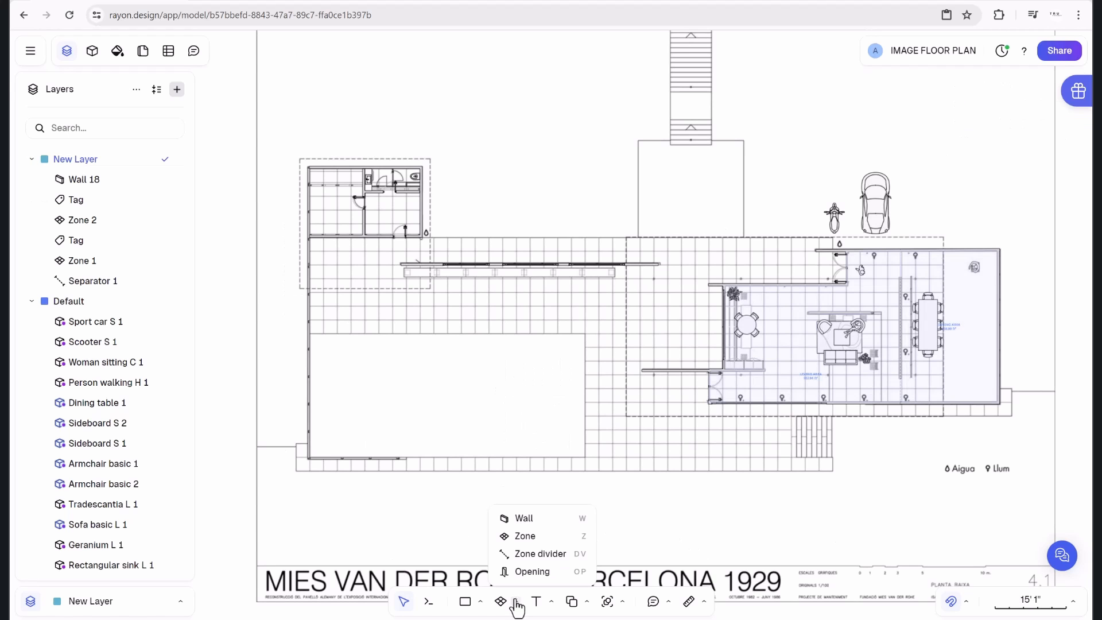
pyautogui.click(525, 537)
pyautogui.scroll(2, 832, 439)
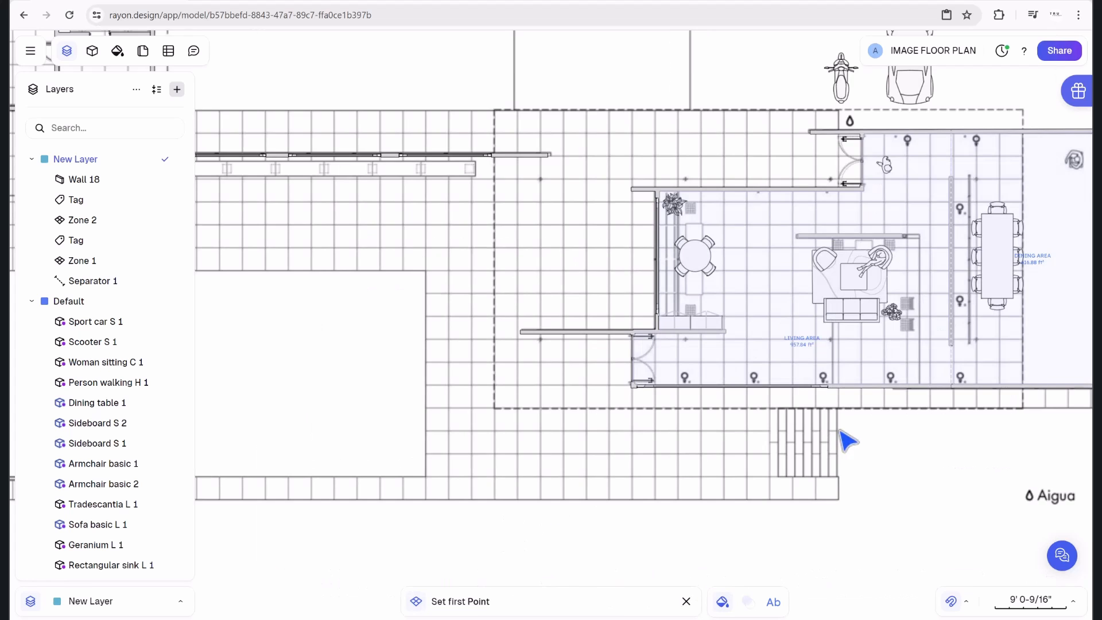
pyautogui.scroll(1, 852, 442)
pyautogui.scroll(-4, 884, 428)
pyautogui.scroll(7, 763, 397)
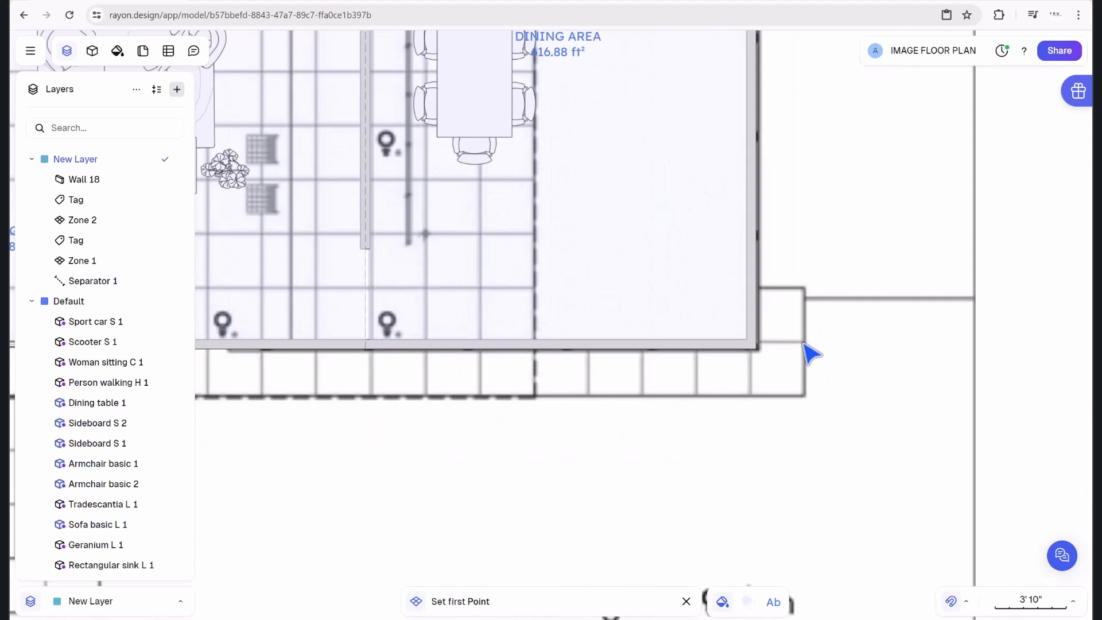
pyautogui.scroll(3, 772, 297)
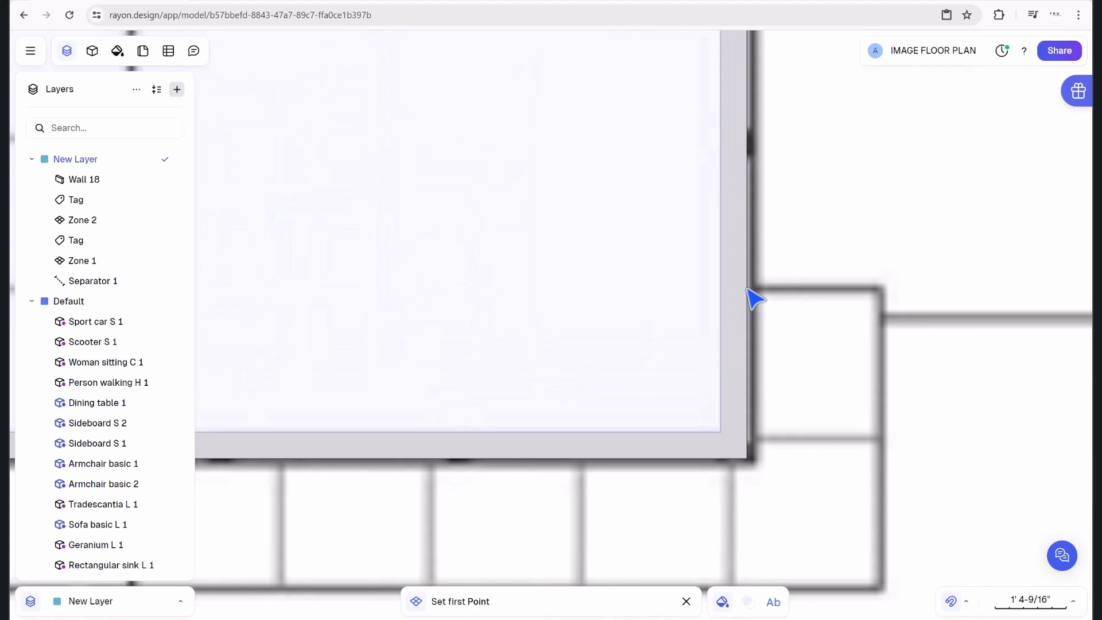
pyautogui.click(748, 290)
pyautogui.click(884, 291)
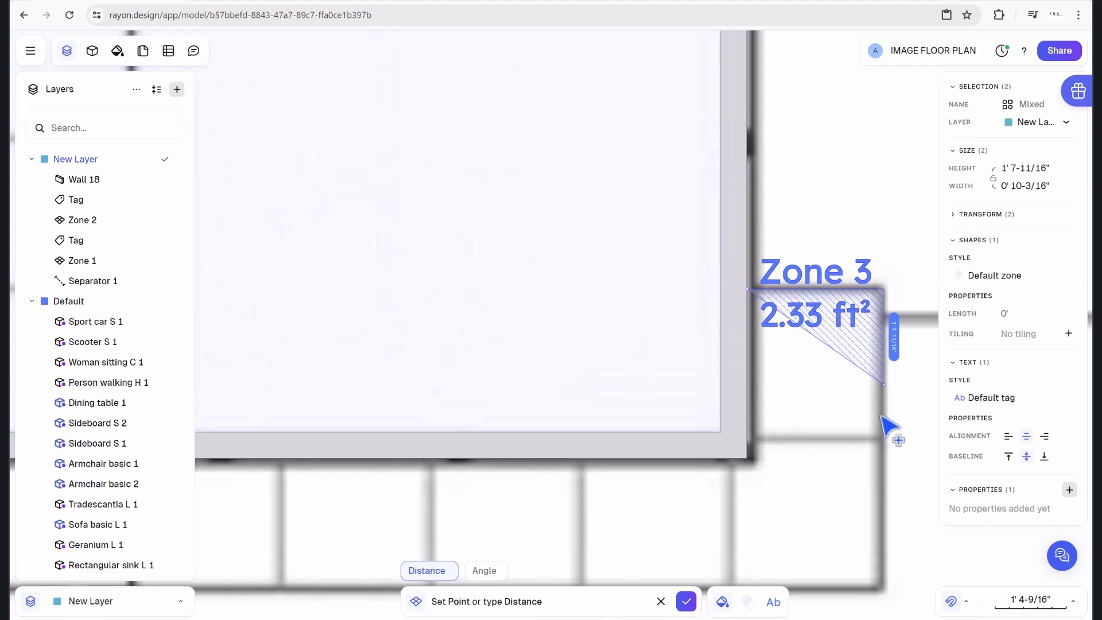
pyautogui.scroll(-2, 892, 422)
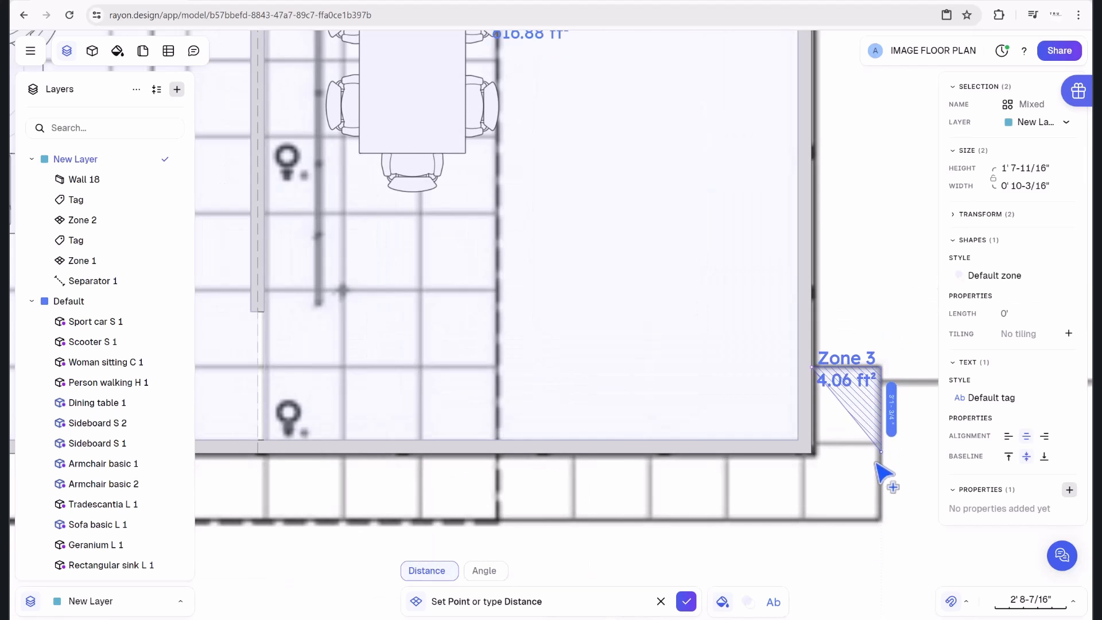
pyautogui.click(881, 521)
# Continue the zone outline along the lower paving edge, around the exterior steps, and down to the lower paving corner beside them.
pyautogui.scroll(-2, 732, 522)
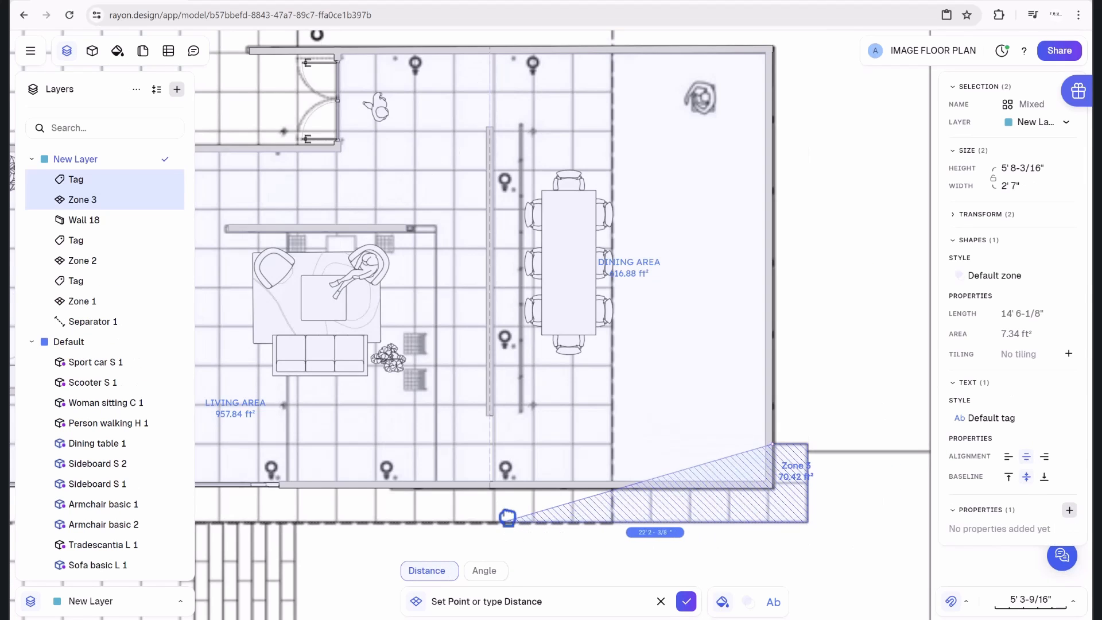
pyautogui.moveTo(512, 519); pyautogui.dragTo(830, 457, button='middle')
pyautogui.scroll(-1, 580, 463)
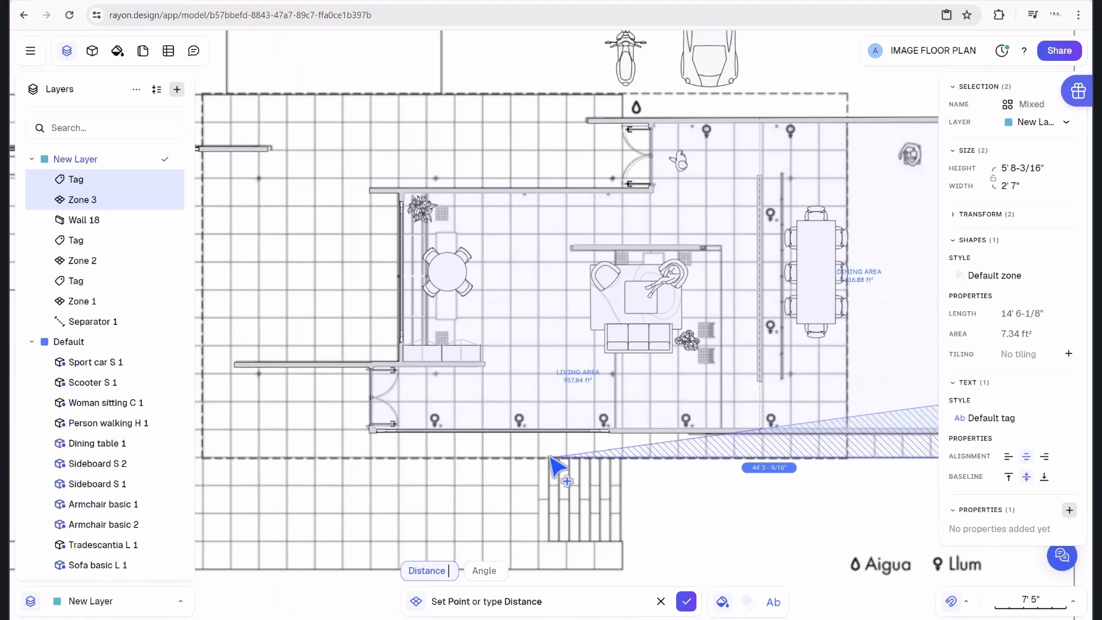
pyautogui.click(550, 458)
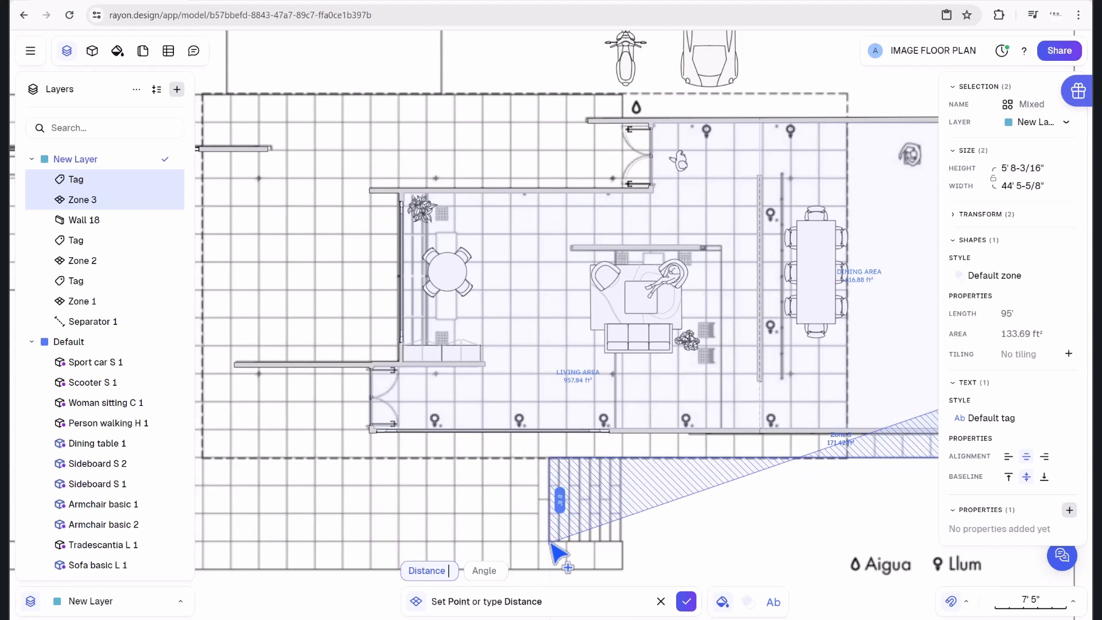
pyautogui.scroll(3, 553, 549)
pyautogui.click(549, 541)
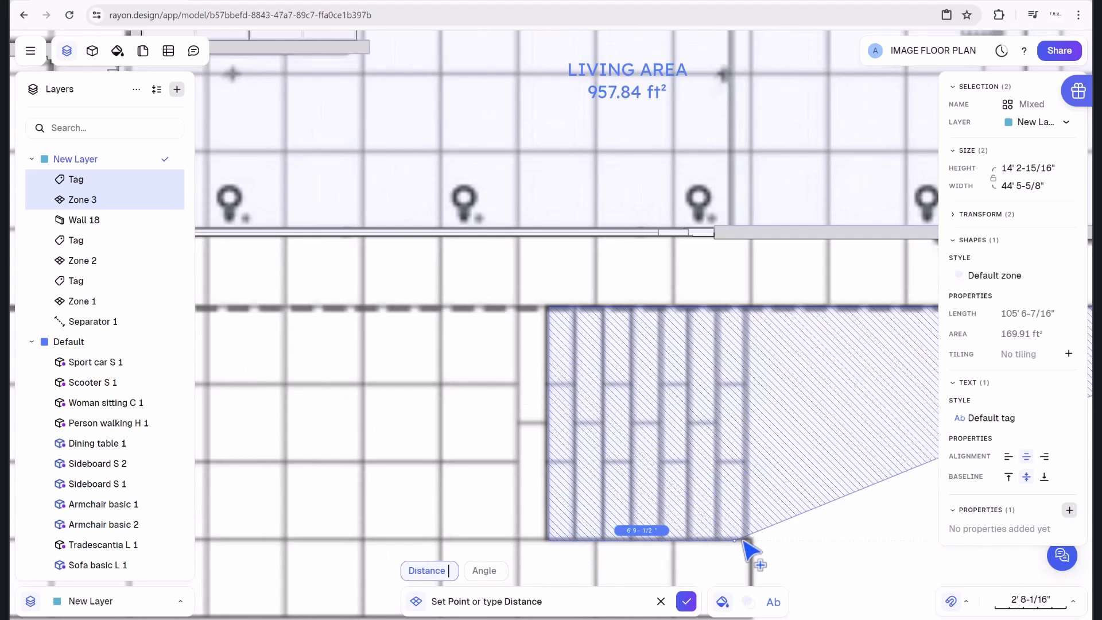
pyautogui.click(750, 540)
pyautogui.scroll(-2, 753, 558)
pyautogui.moveTo(751, 544); pyautogui.dragTo(753, 431, button='middle')
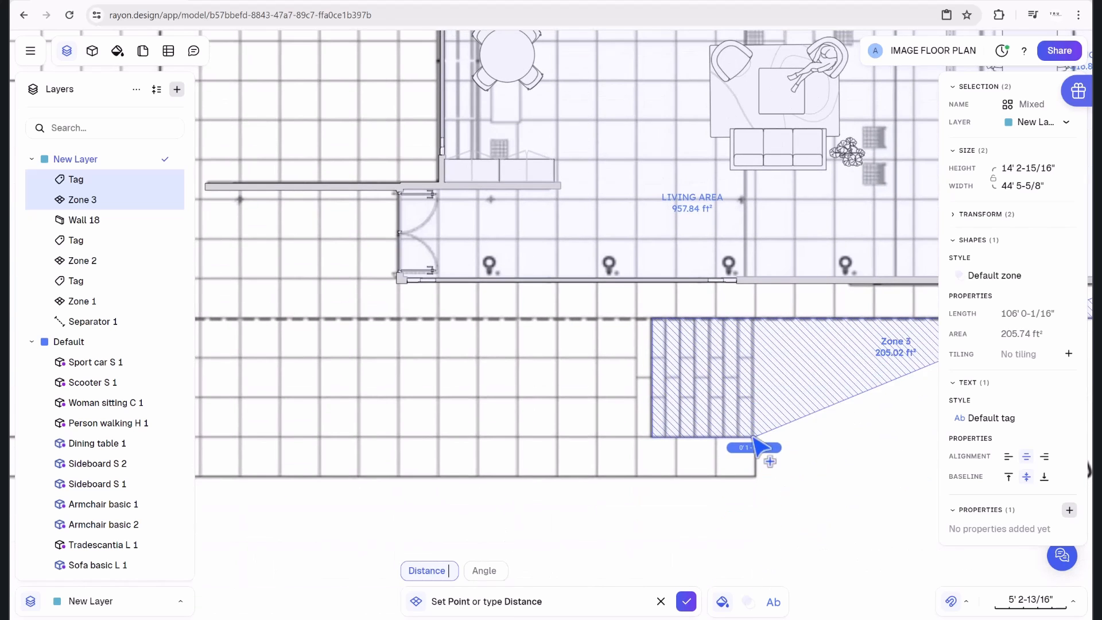
pyautogui.click(757, 478)
# Trace the zone along the long lower paving edge to its far end and around the small projection to the pool wall's corner.
pyautogui.scroll(-3, 387, 485)
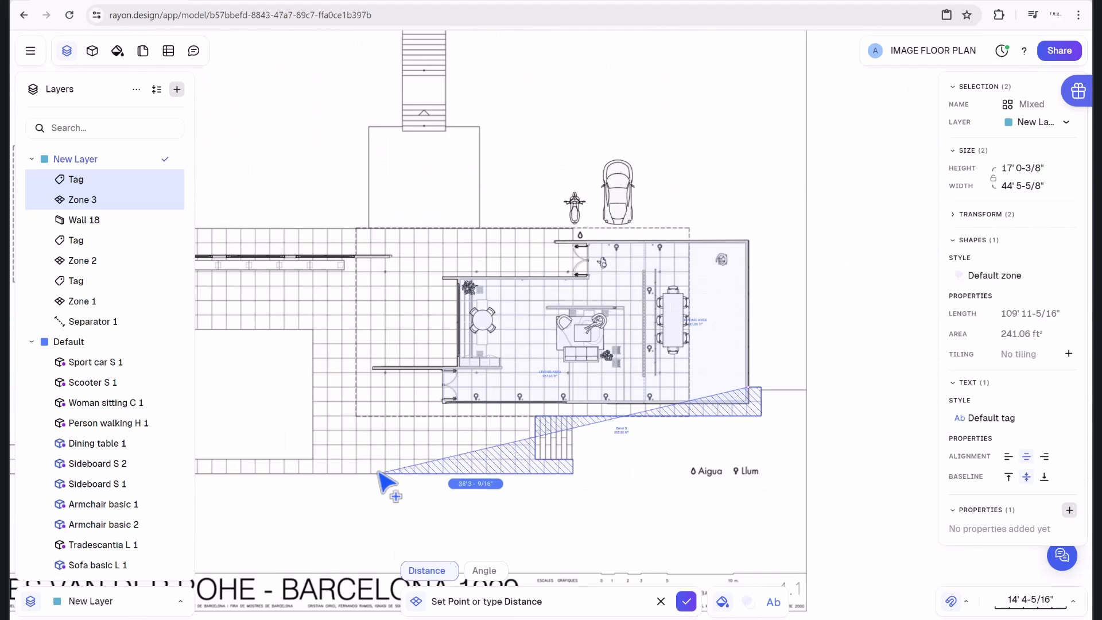
pyautogui.moveTo(584, 469); pyautogui.dragTo(728, 470, button='middle')
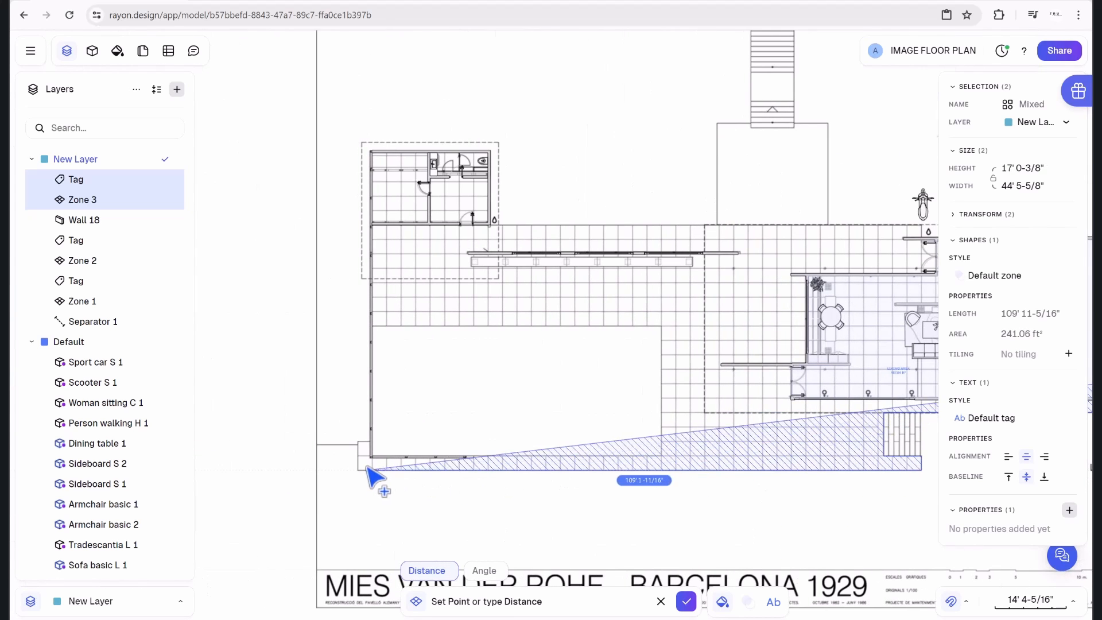
pyautogui.scroll(3, 368, 468)
pyautogui.click(347, 478)
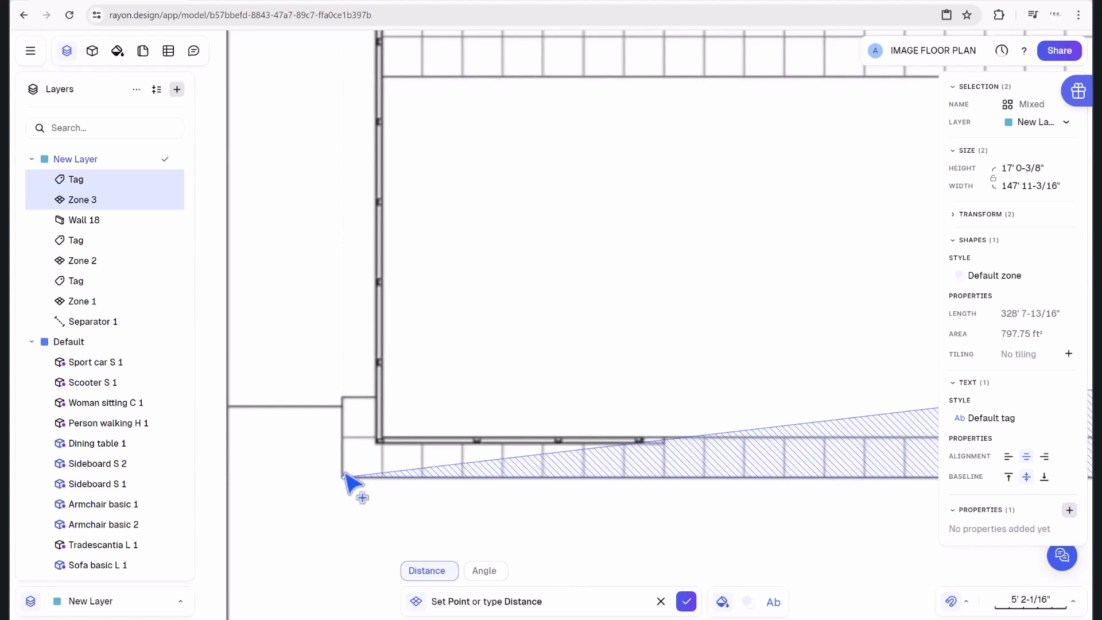
pyautogui.click(343, 399)
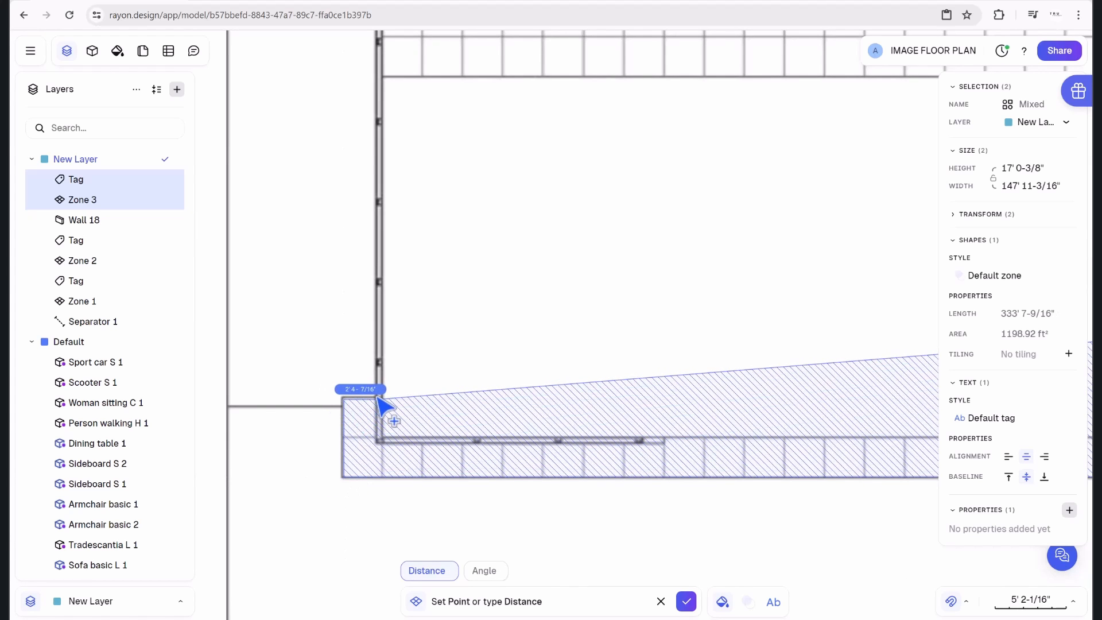
pyautogui.click(379, 402)
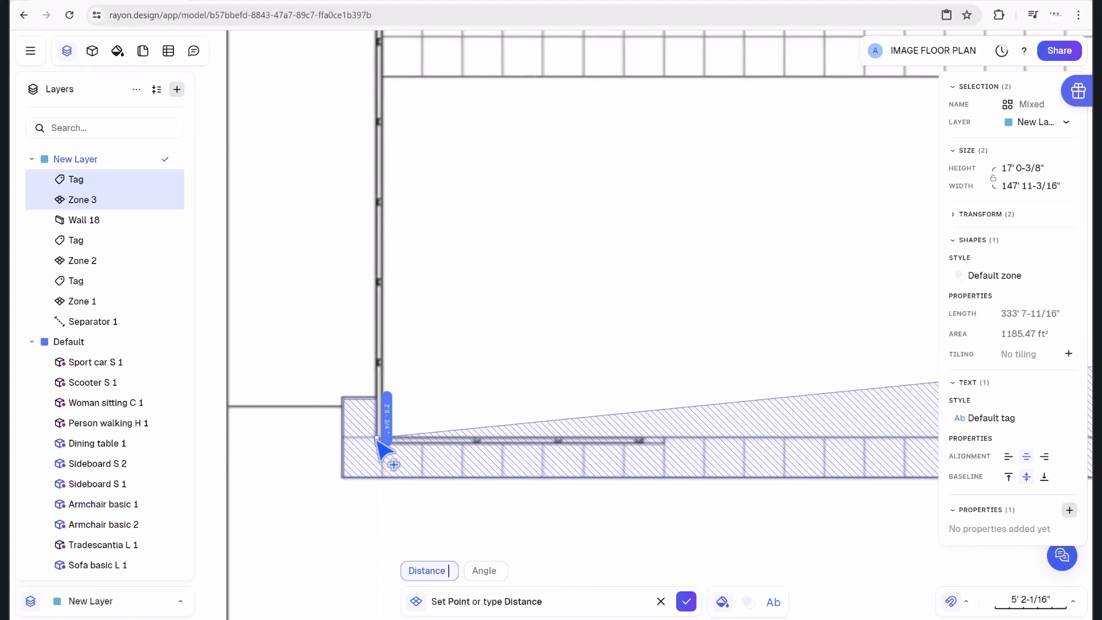
pyautogui.click(377, 440)
# Trace the zone along the pool's lower edge and up its side facing the pavilion to the upper corner.
pyautogui.scroll(-4, 548, 442)
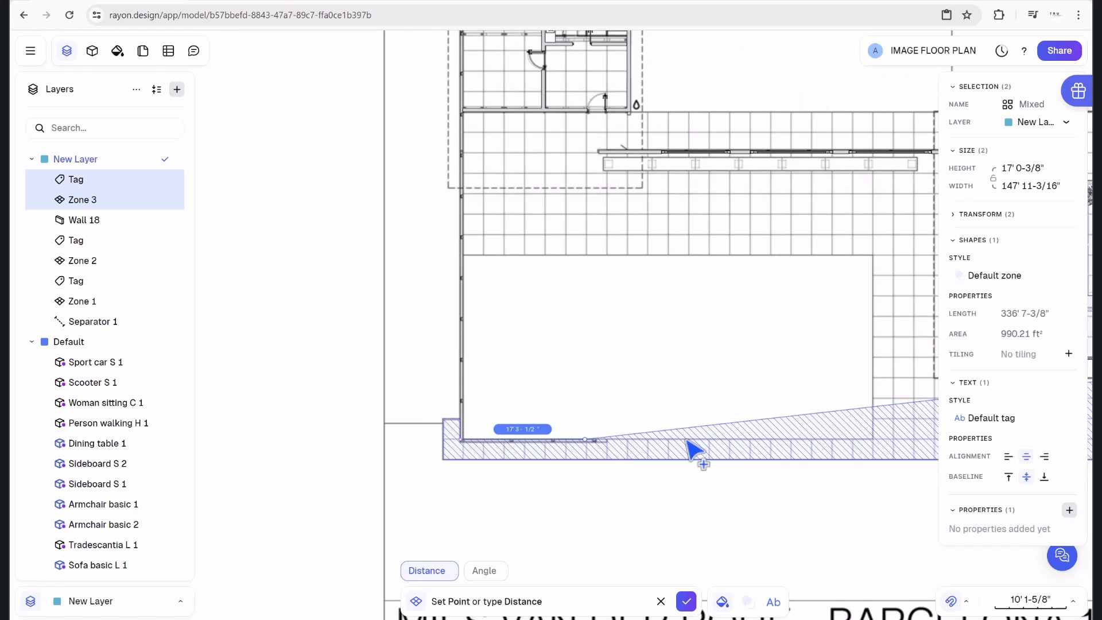
pyautogui.moveTo(730, 440); pyautogui.dragTo(448, 425, button='middle')
pyautogui.scroll(5, 574, 419)
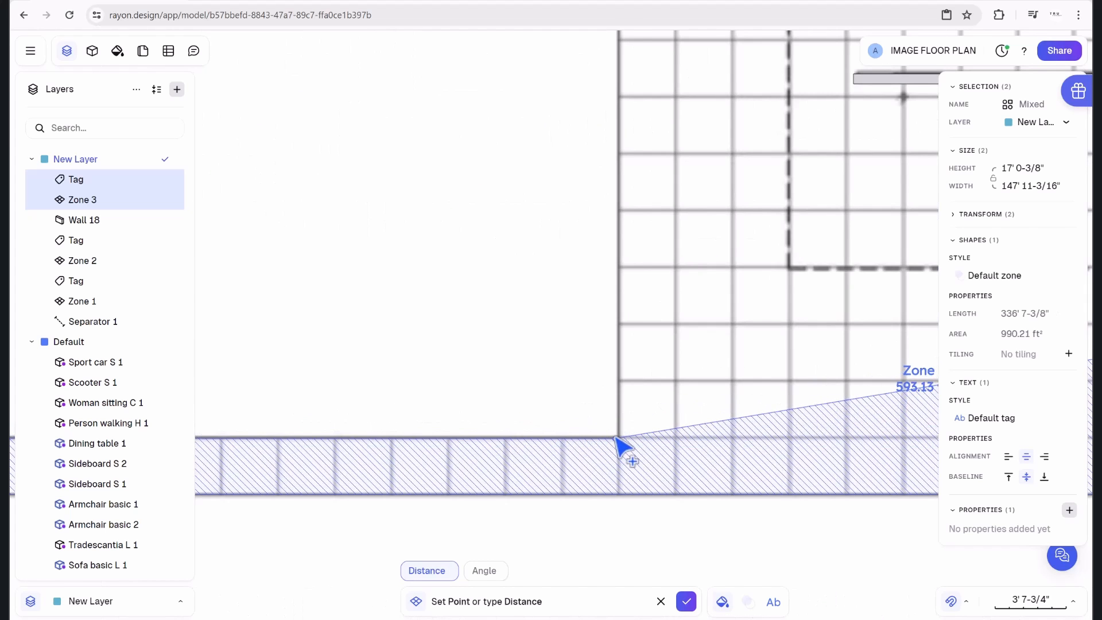
pyautogui.click(632, 385)
pyautogui.scroll(-3, 630, 344)
pyautogui.moveTo(628, 300); pyautogui.dragTo(627, 406, button='middle')
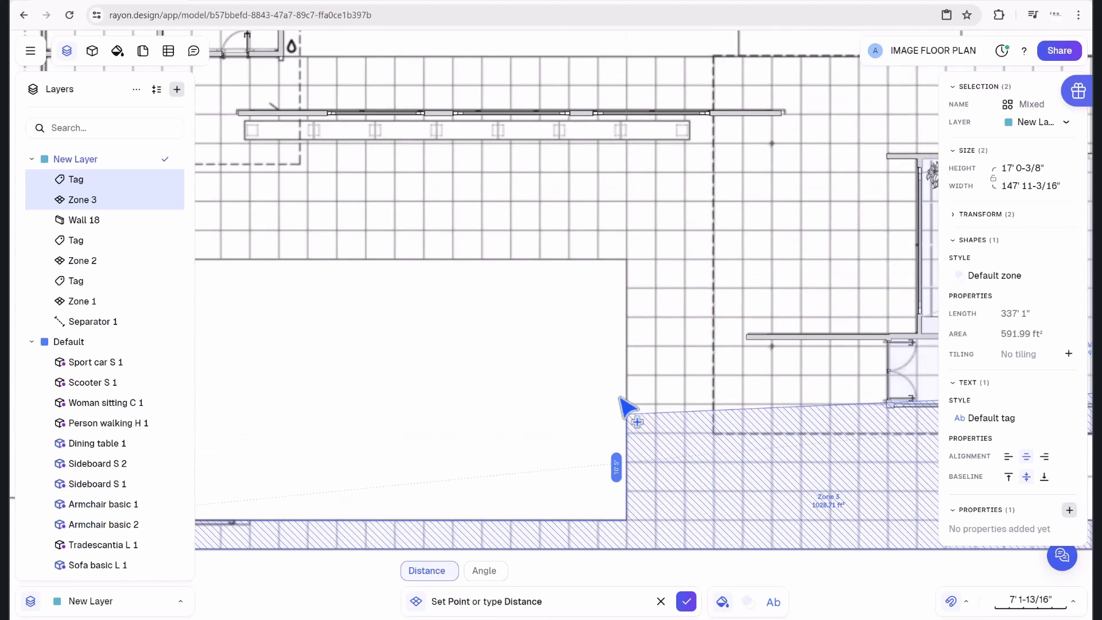
pyautogui.click(627, 262)
# Trace the zone along the pool's upper edge to the far end wall and up that wall to the small rooms.
pyautogui.scroll(-5, 402, 264)
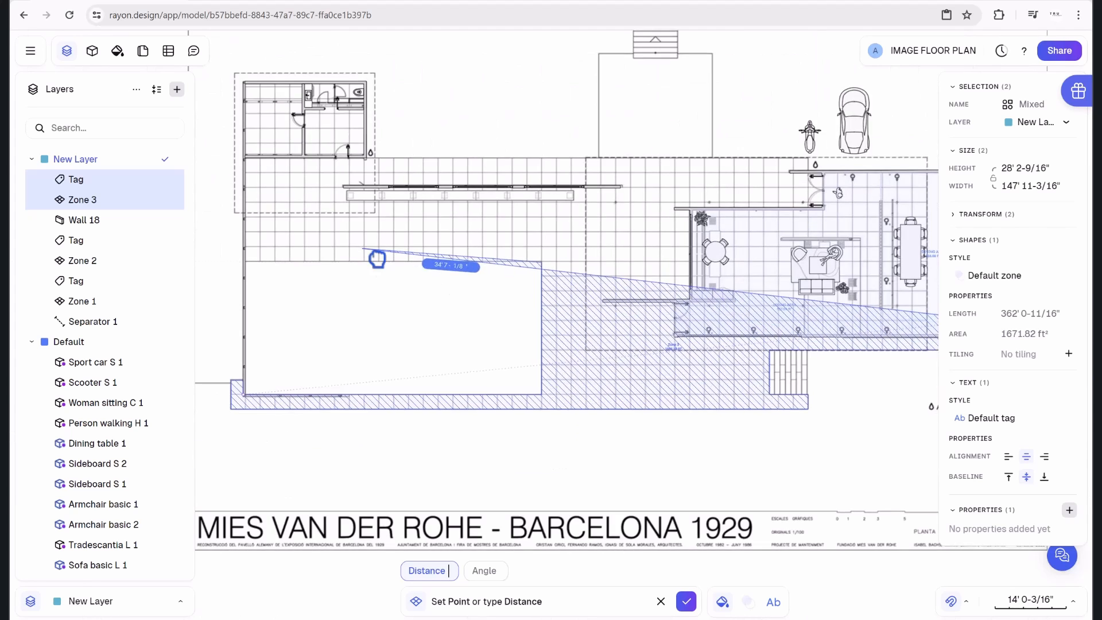
pyautogui.scroll(6, 396, 322)
pyautogui.click(364, 331)
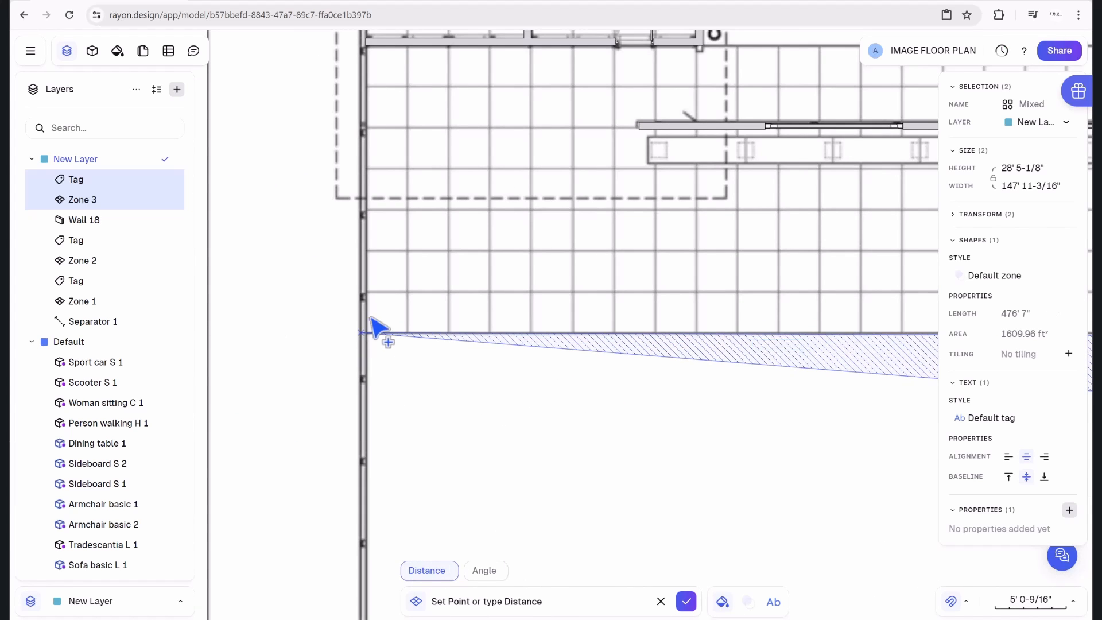
pyautogui.click(363, 49)
# Trace the zone along the upper paving edge from the small rooms to the corner beside the upper double door's water symbol.
pyautogui.scroll(-4, 493, 58)
pyautogui.moveTo(465, 81); pyautogui.dragTo(185, 137, button='middle')
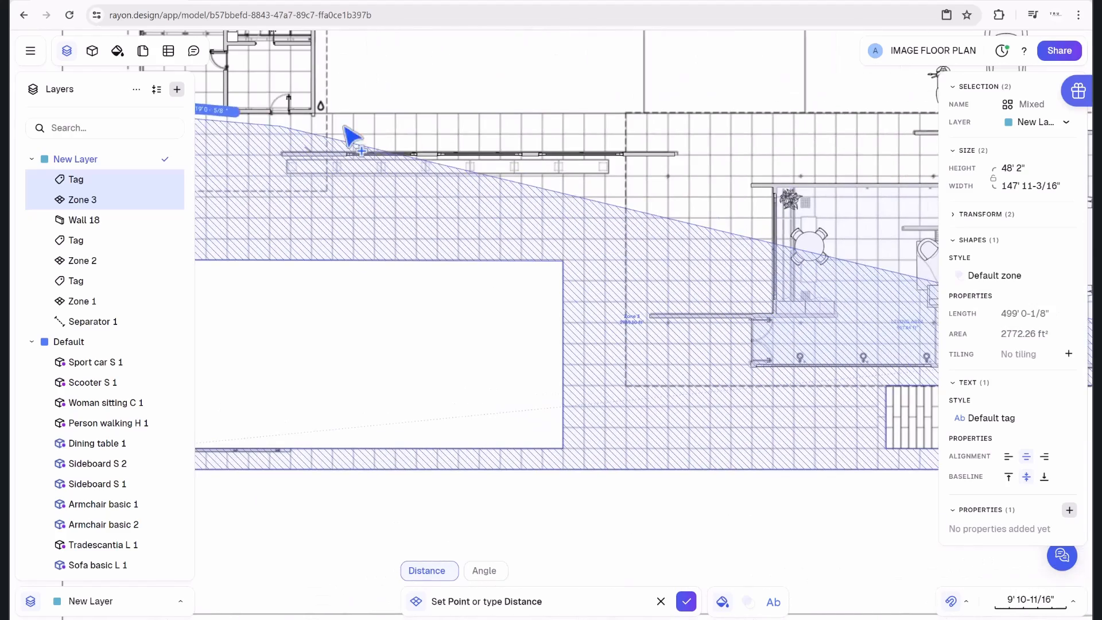
pyautogui.scroll(-2, 504, 125)
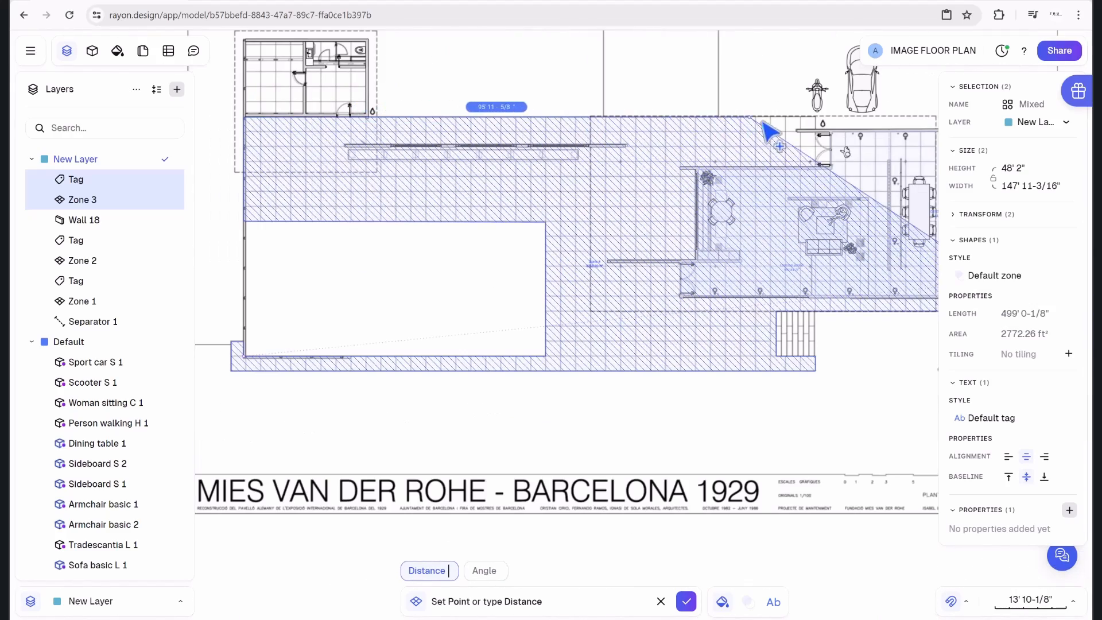
pyautogui.scroll(3, 794, 119)
pyautogui.scroll(4, 813, 127)
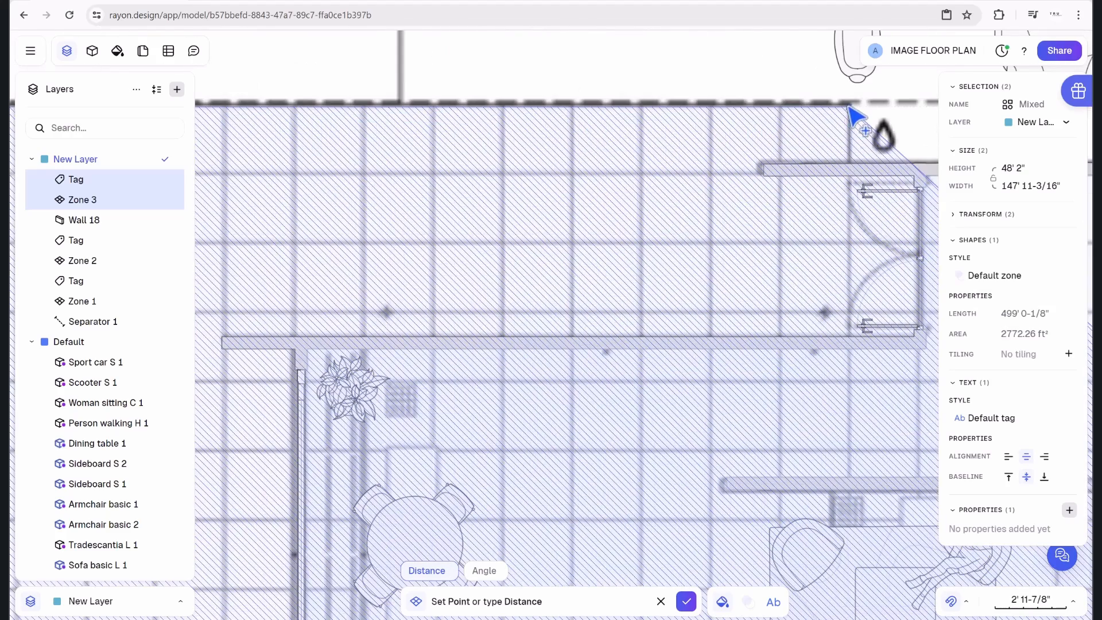
pyautogui.click(850, 108)
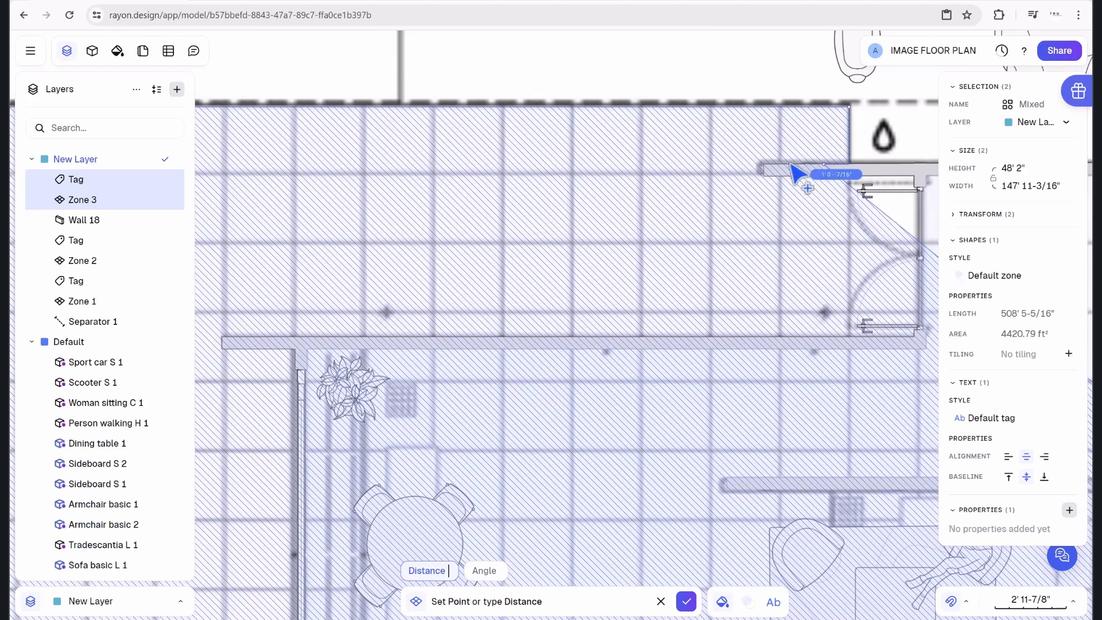
# Trace the zone around the free end of the wall above the upper double door and along its underside to the door.
pyautogui.scroll(5, 769, 171)
pyautogui.scroll(5, 767, 166)
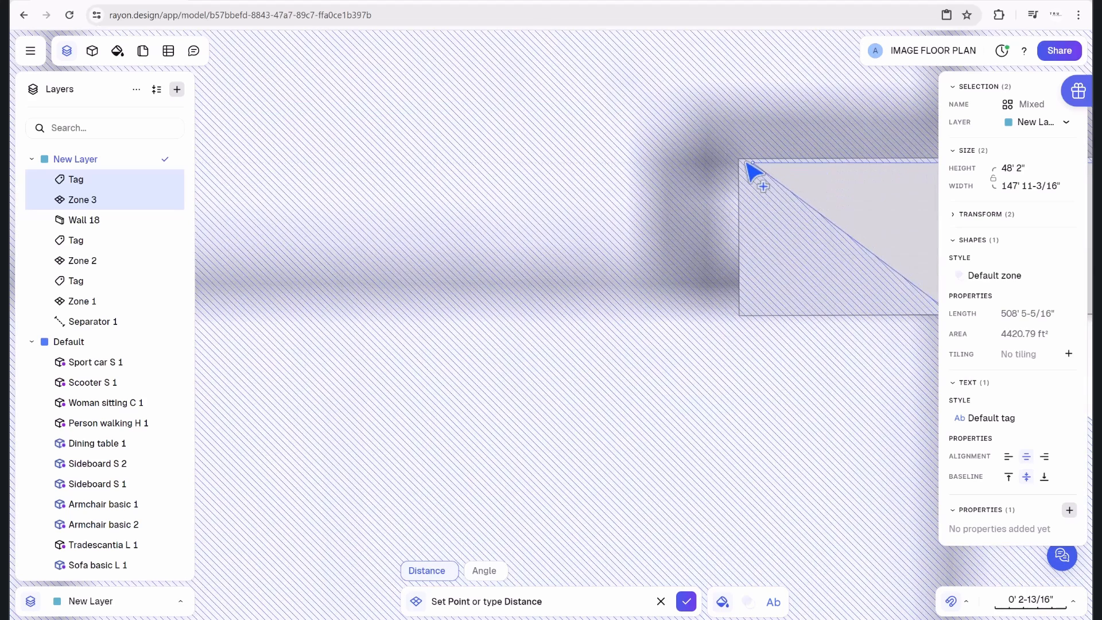
pyautogui.click(739, 163)
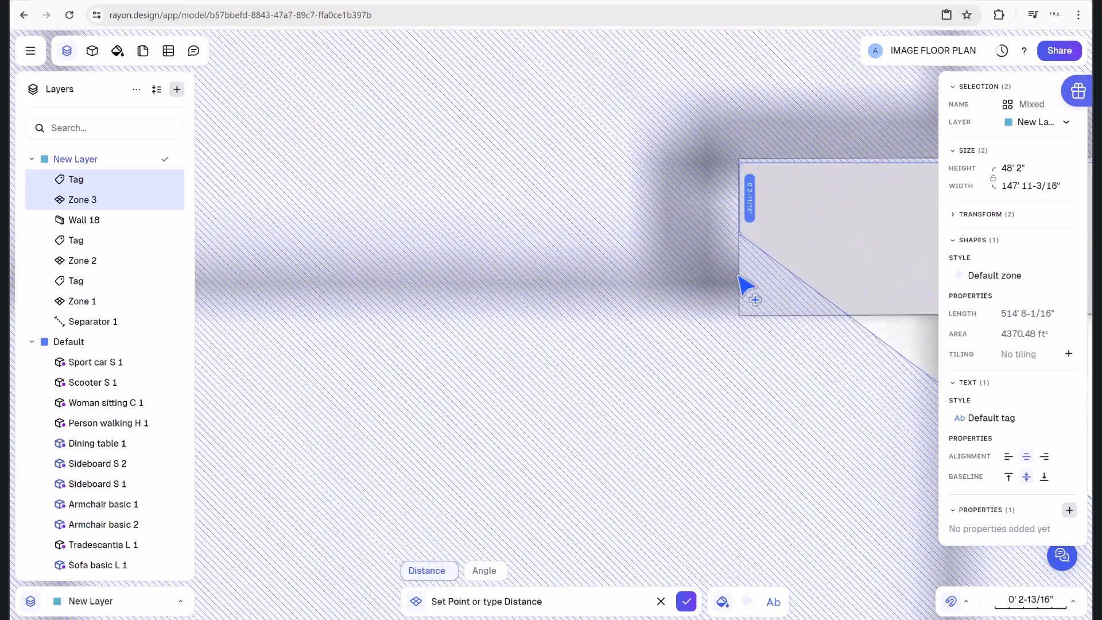
pyautogui.click(739, 316)
pyautogui.scroll(-3, 772, 317)
pyautogui.moveTo(700, 297); pyautogui.dragTo(315, 212, button='middle')
pyautogui.scroll(-2, 478, 238)
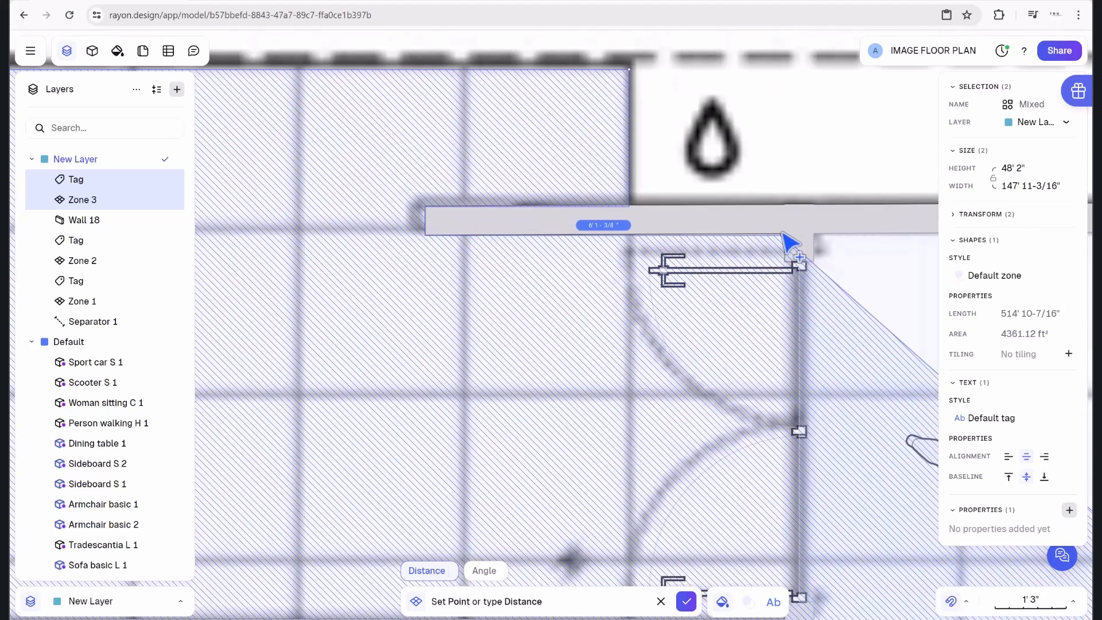
pyautogui.click(784, 234)
# Trace the zone down the upper double door and along the living area's upper wall to the free end past the plant.
pyautogui.scroll(-3, 772, 362)
pyautogui.moveTo(771, 374); pyautogui.dragTo(763, 290, button='middle')
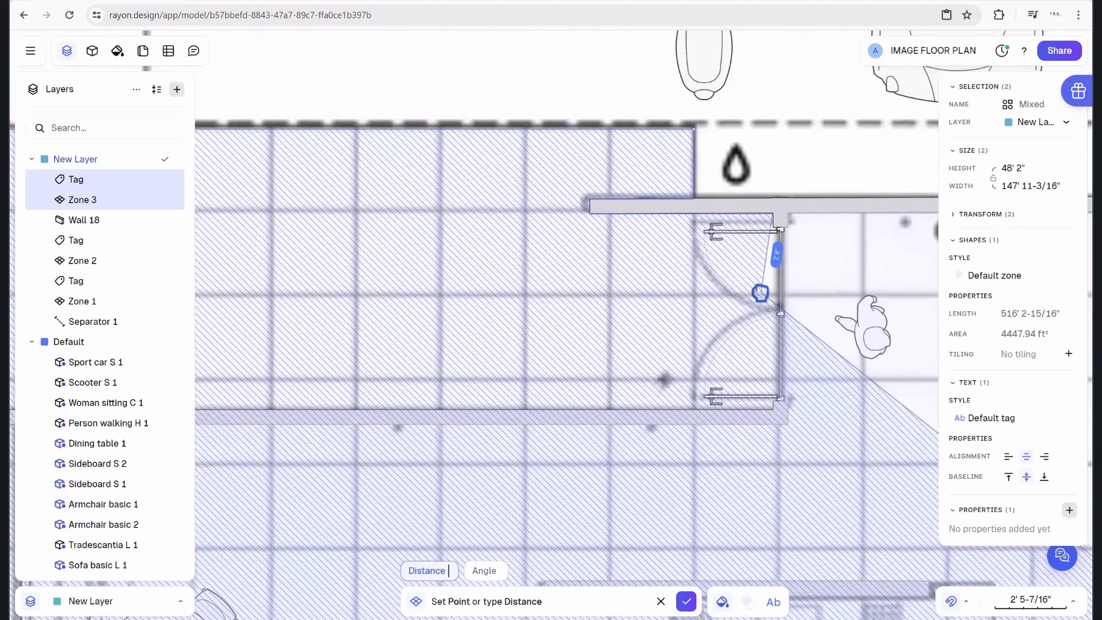
pyautogui.scroll(5, 786, 417)
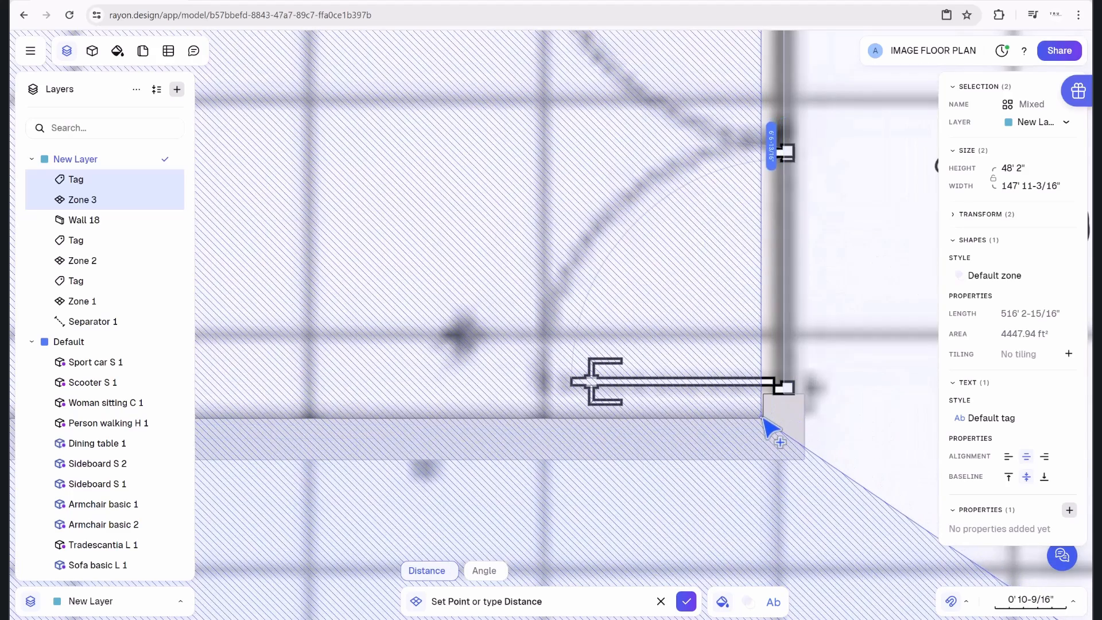
pyautogui.scroll(-3, 626, 407)
pyautogui.scroll(-3, 499, 407)
pyautogui.moveTo(474, 404); pyautogui.dragTo(738, 348, button='middle')
pyautogui.scroll(4, 579, 372)
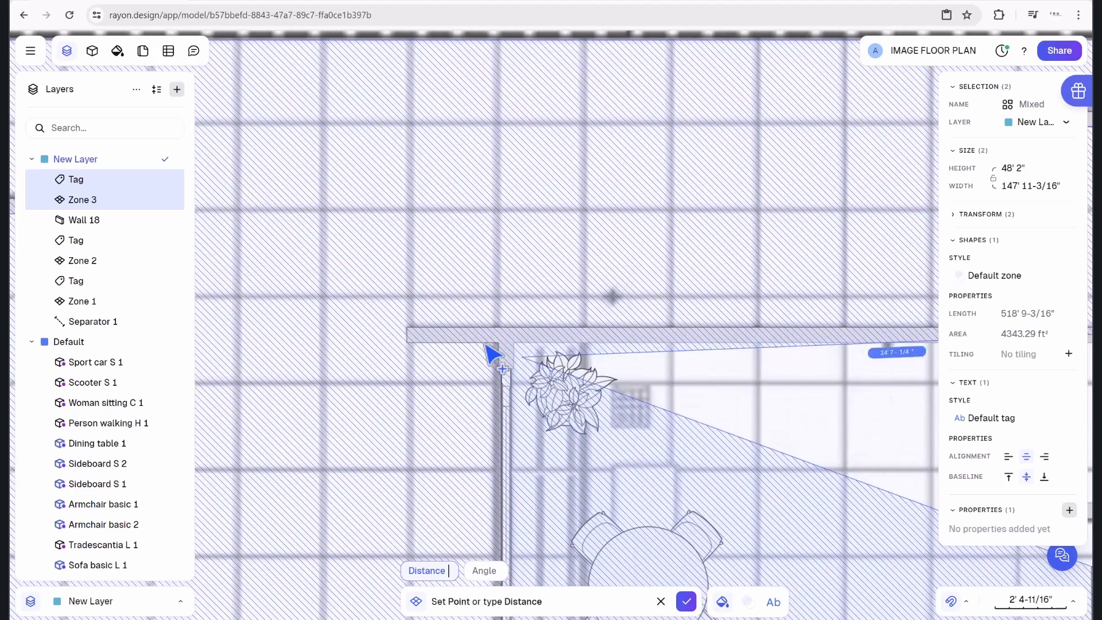
pyautogui.click(408, 332)
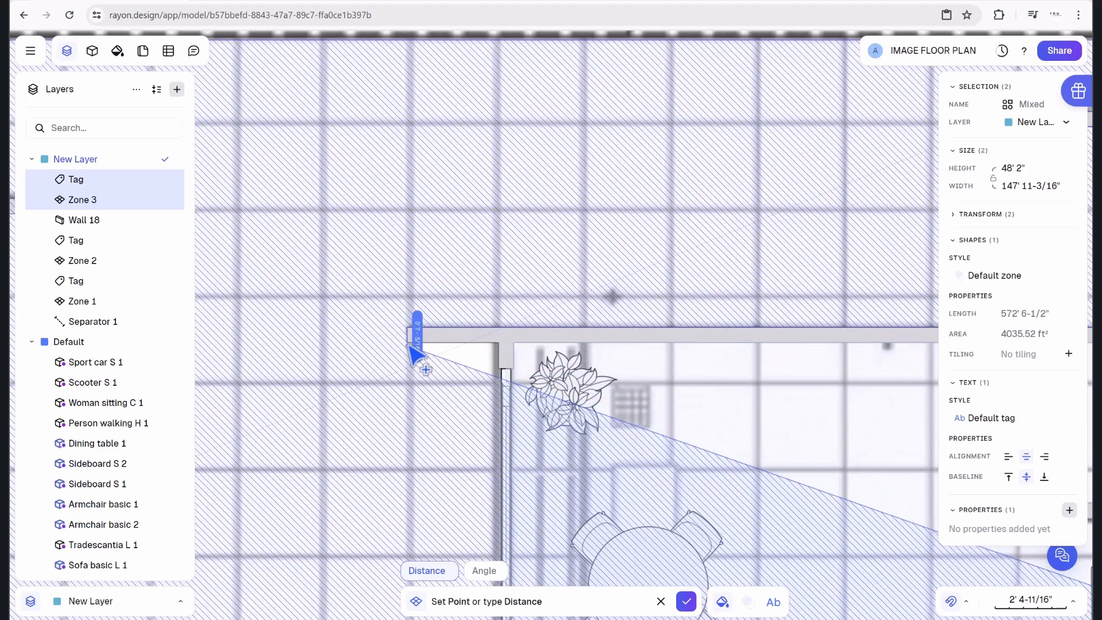
# Trace the zone back under the wall's free end and down the living area's glazed side wall to the lower wall.
pyautogui.click(504, 347)
pyautogui.scroll(-3, 509, 390)
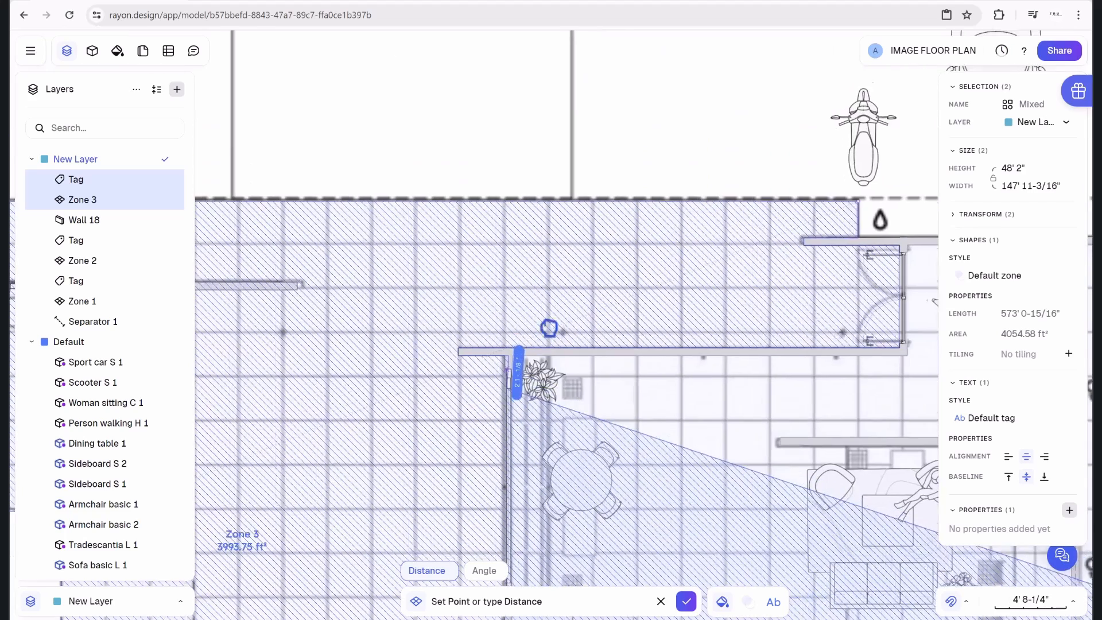
pyautogui.moveTo(549, 328); pyautogui.dragTo(647, 144, button='middle')
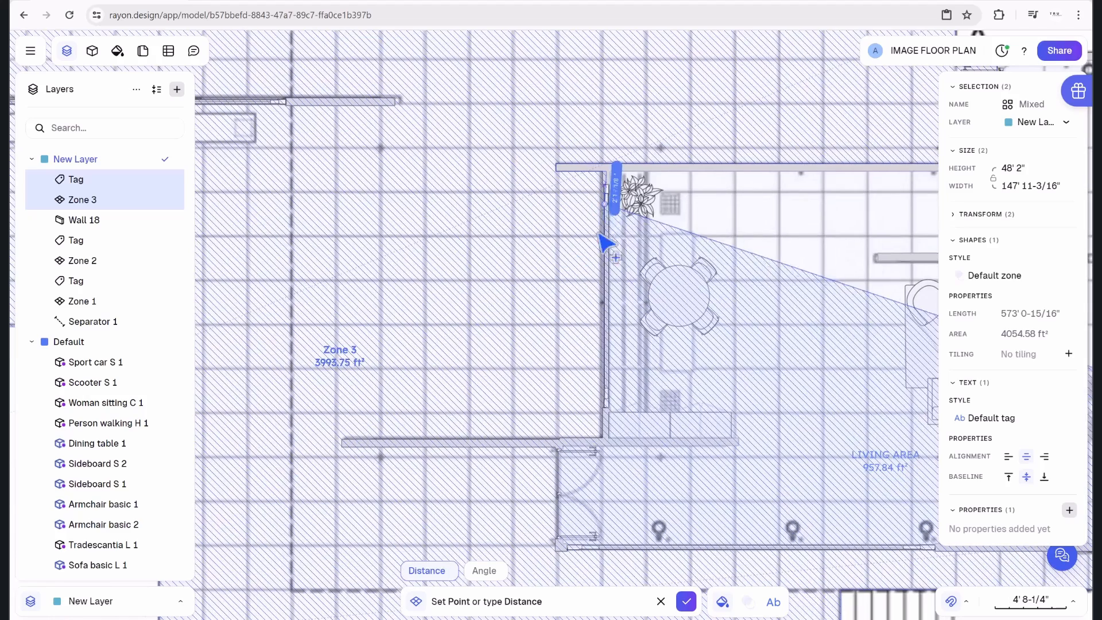
pyautogui.scroll(5, 607, 441)
pyautogui.click(607, 439)
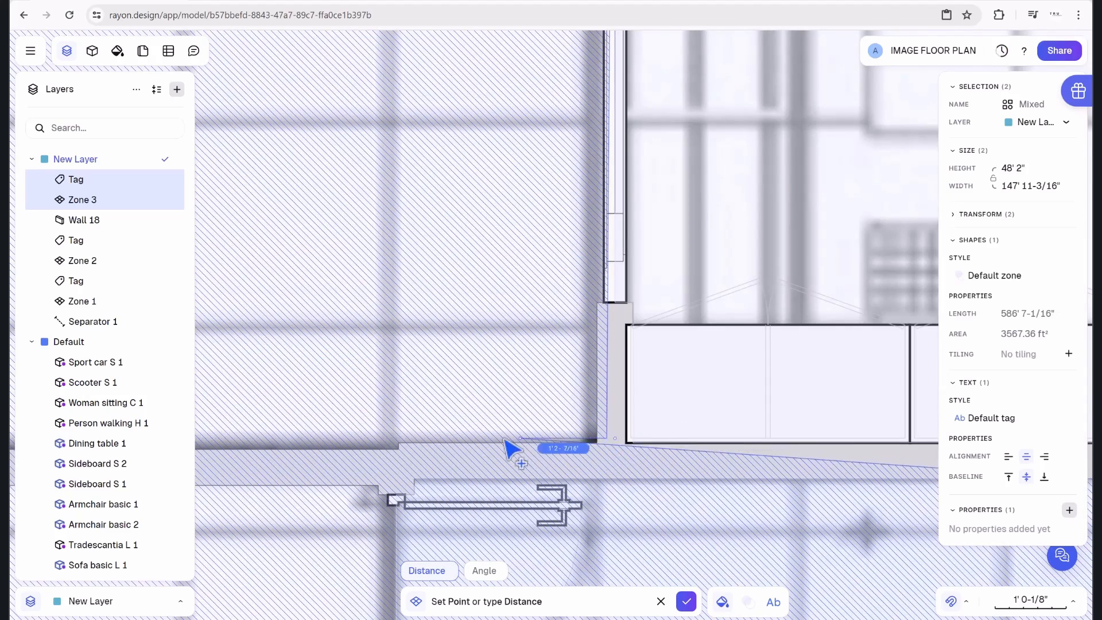
# Trace the zone along the lower projecting wall's upper face and around its free end.
pyautogui.scroll(-3, 498, 439)
pyautogui.moveTo(402, 429); pyautogui.dragTo(720, 373, button='middle')
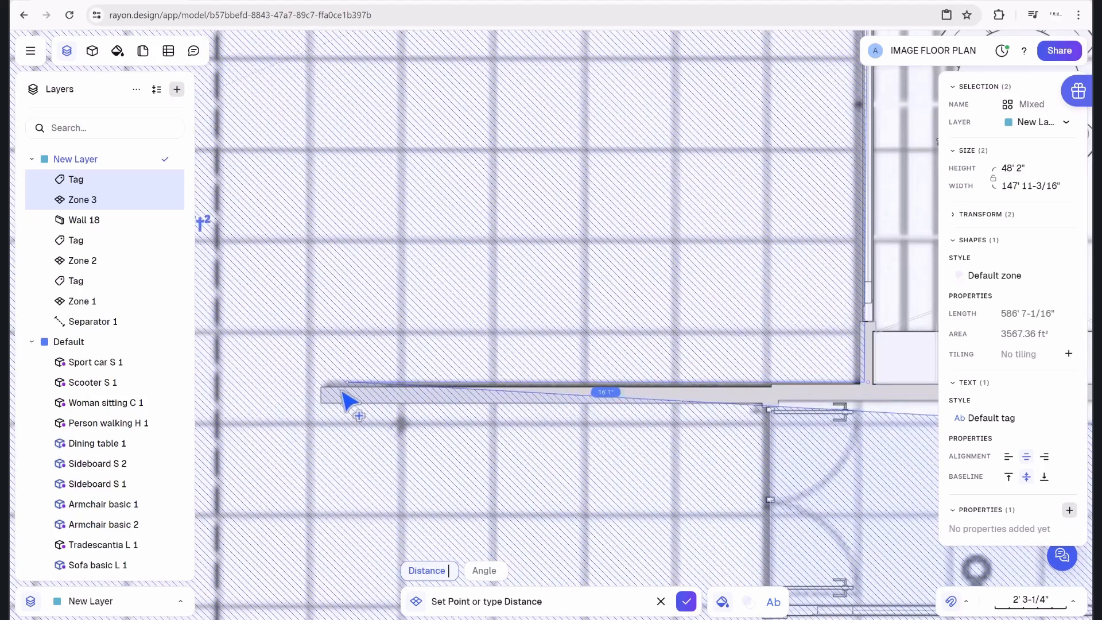
pyautogui.click(323, 388)
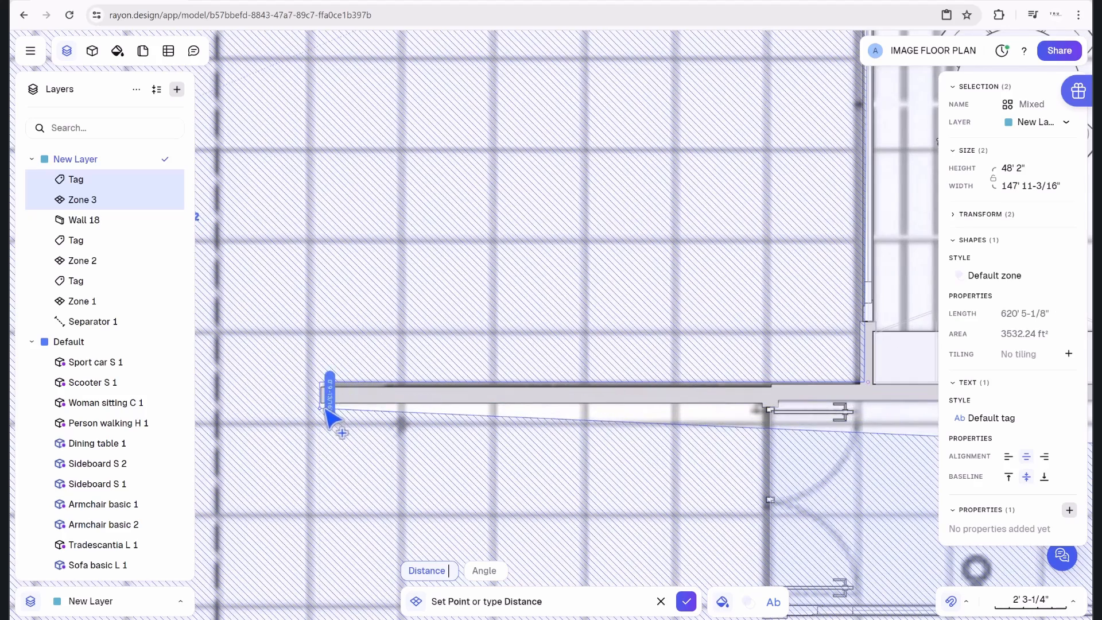
pyautogui.click(324, 405)
# Trace the zone along the projecting wall's underside to the lower double door and down to the living area's lower outer corner.
pyautogui.scroll(-5, 777, 411)
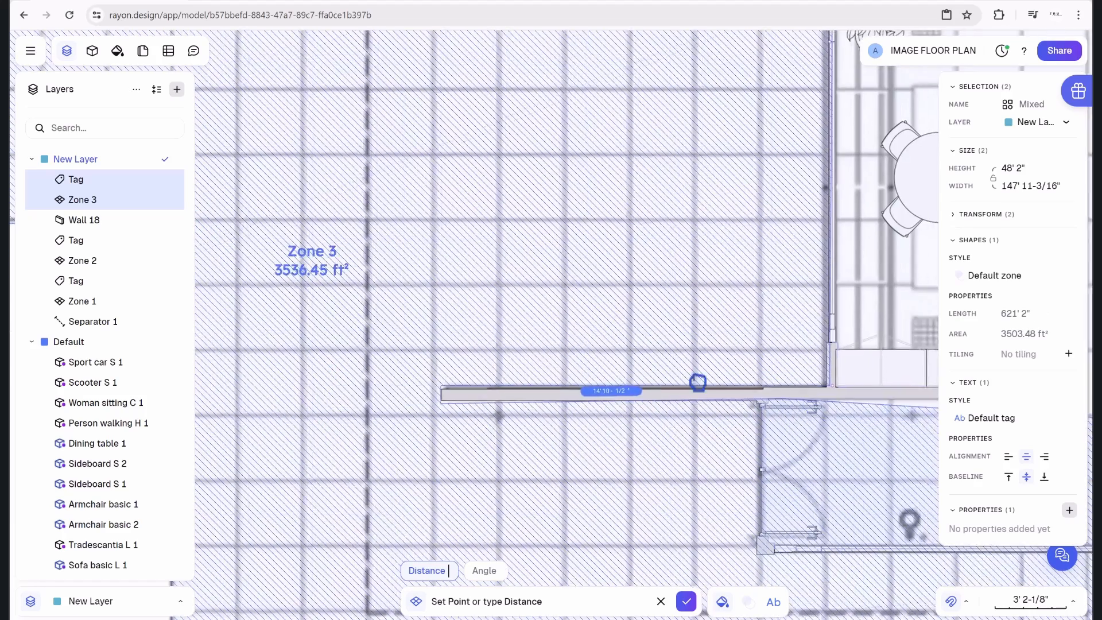
pyautogui.scroll(5, 266, 329)
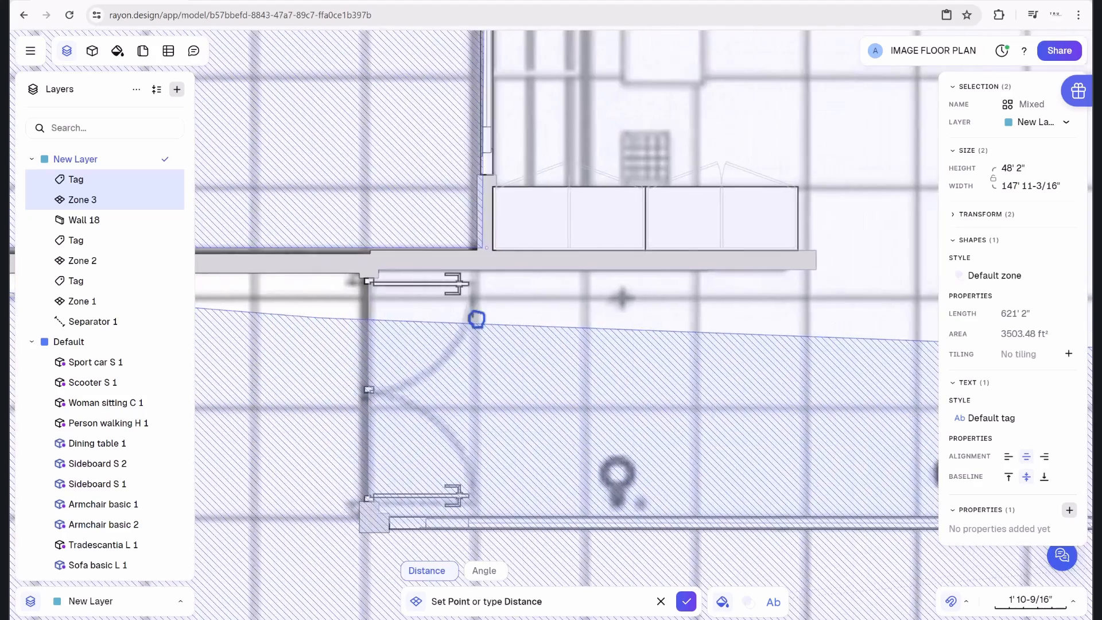
pyautogui.click(591, 280)
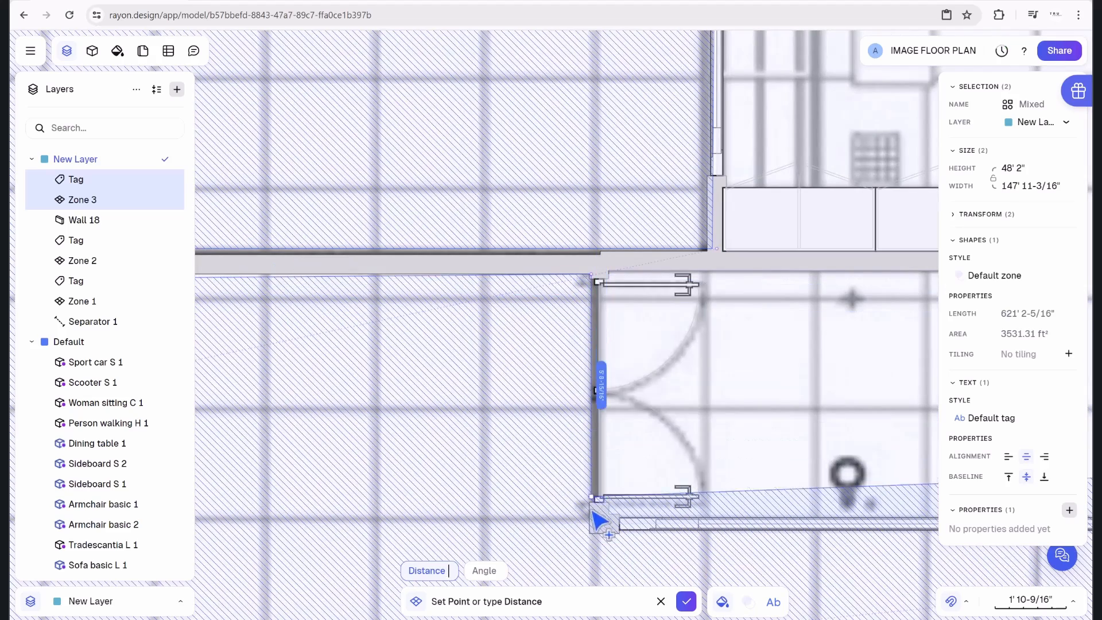
pyautogui.click(596, 544)
pyautogui.scroll(-5, 597, 498)
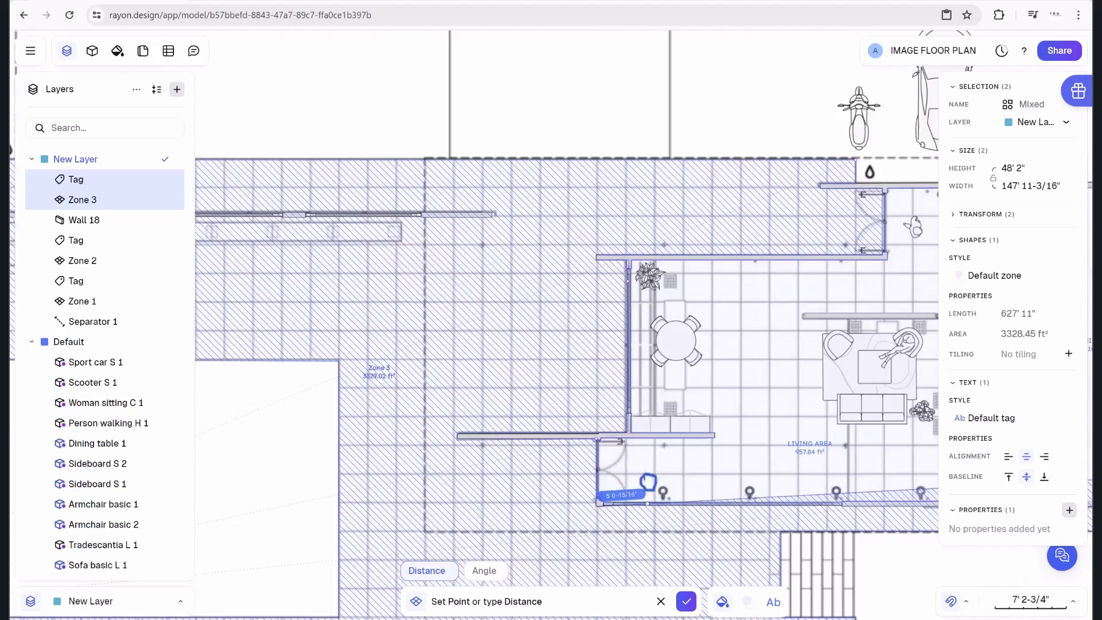
# Trace the zone along the lower wall's underside to the dining area's outer corner and close it up that wall at the paving edge.
pyautogui.moveTo(655, 500); pyautogui.dragTo(371, 253, button='middle')
pyautogui.scroll(2, 423, 266)
pyautogui.scroll(-3, 683, 268)
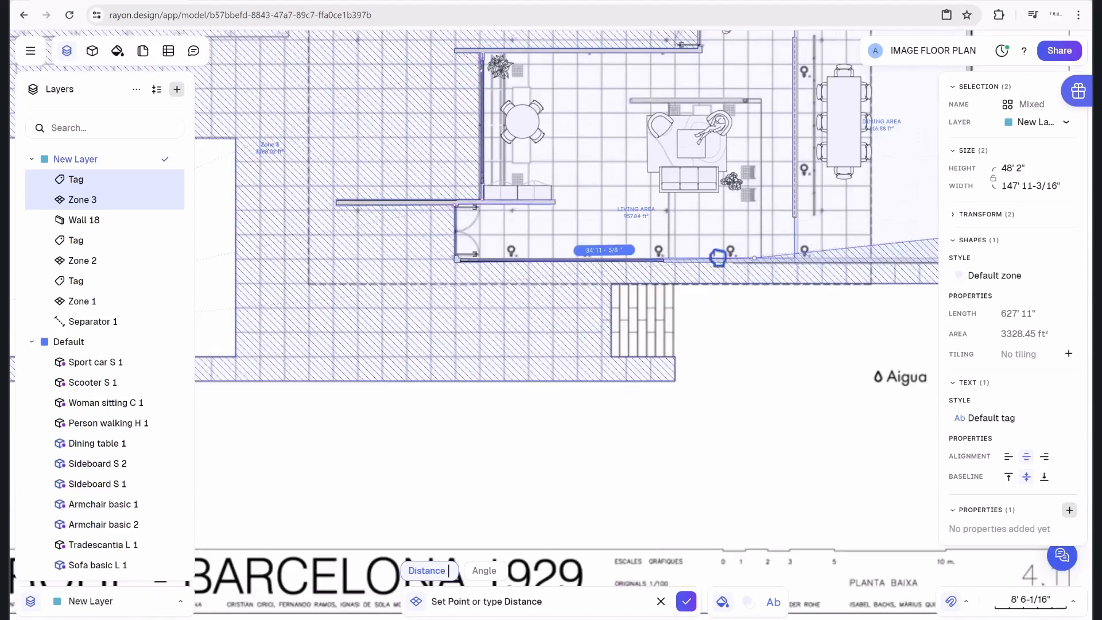
pyautogui.scroll(3, 387, 244)
pyautogui.scroll(3, 608, 253)
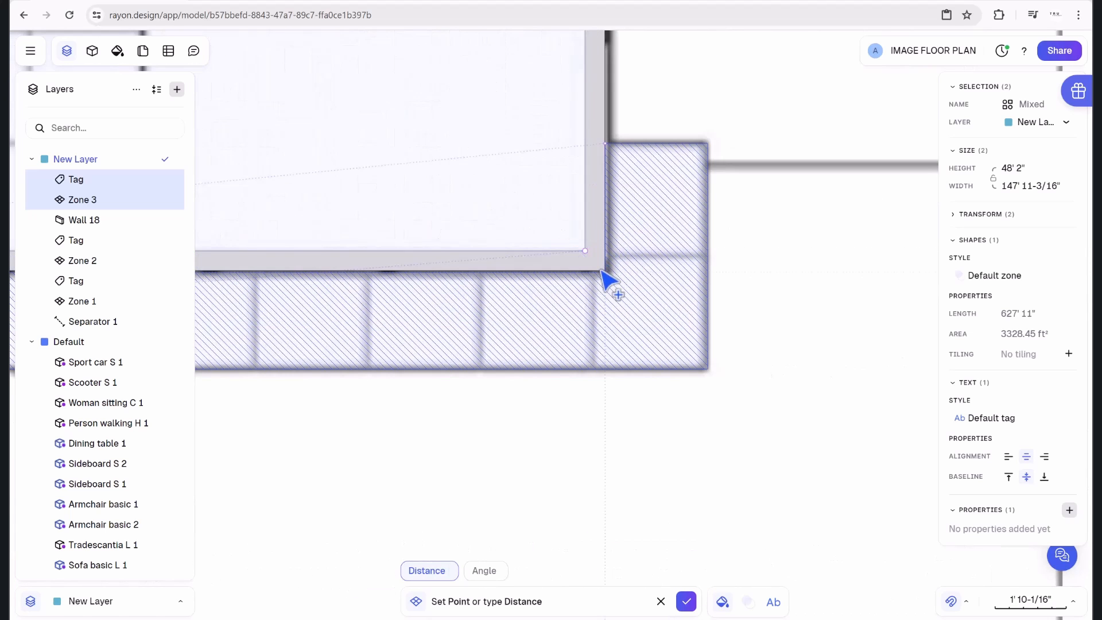
pyautogui.click(607, 146)
pyautogui.scroll(-10, 676, 189)
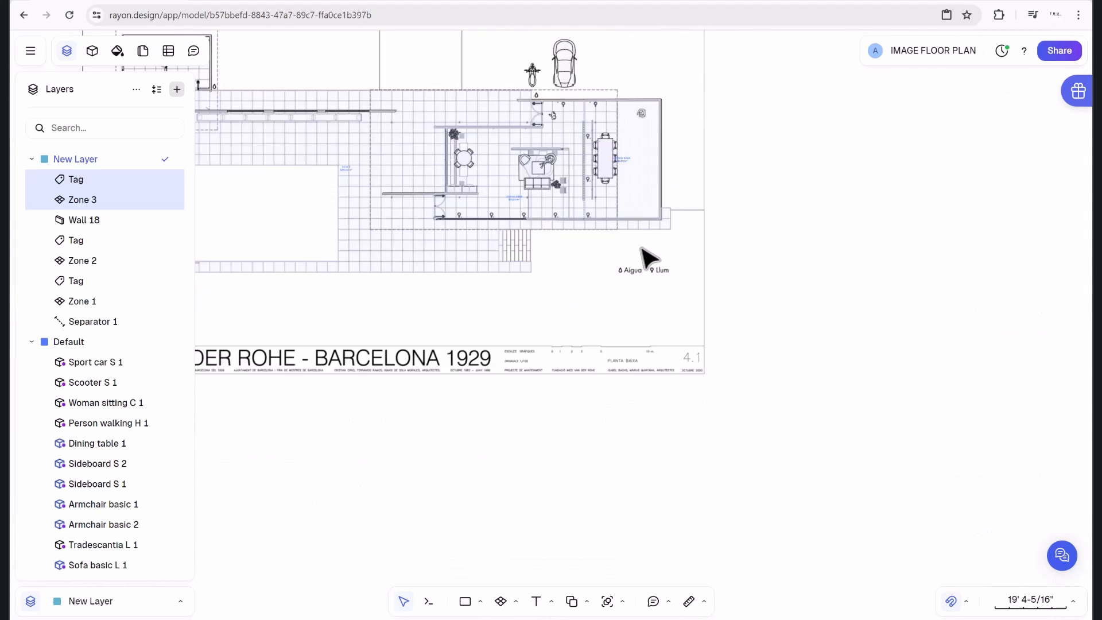
# Hide the surrounding paving zone, Zone 3.
pyautogui.scroll(3, 447, 154)
pyautogui.scroll(-2, 448, 182)
pyautogui.moveTo(421, 192); pyautogui.dragTo(543, 229, button='middle')
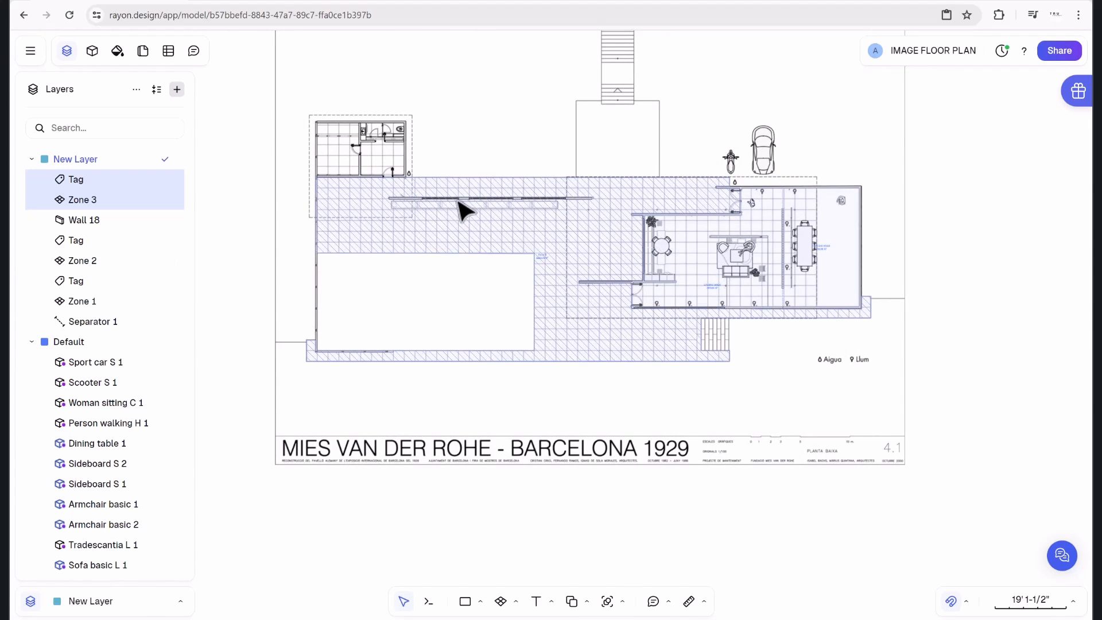
pyautogui.scroll(4, 453, 212)
pyautogui.scroll(-3, 402, 207)
pyautogui.scroll(2, 419, 207)
pyautogui.scroll(-2, 457, 209)
pyautogui.scroll(-2, 469, 205)
pyautogui.rightClick(482, 245)
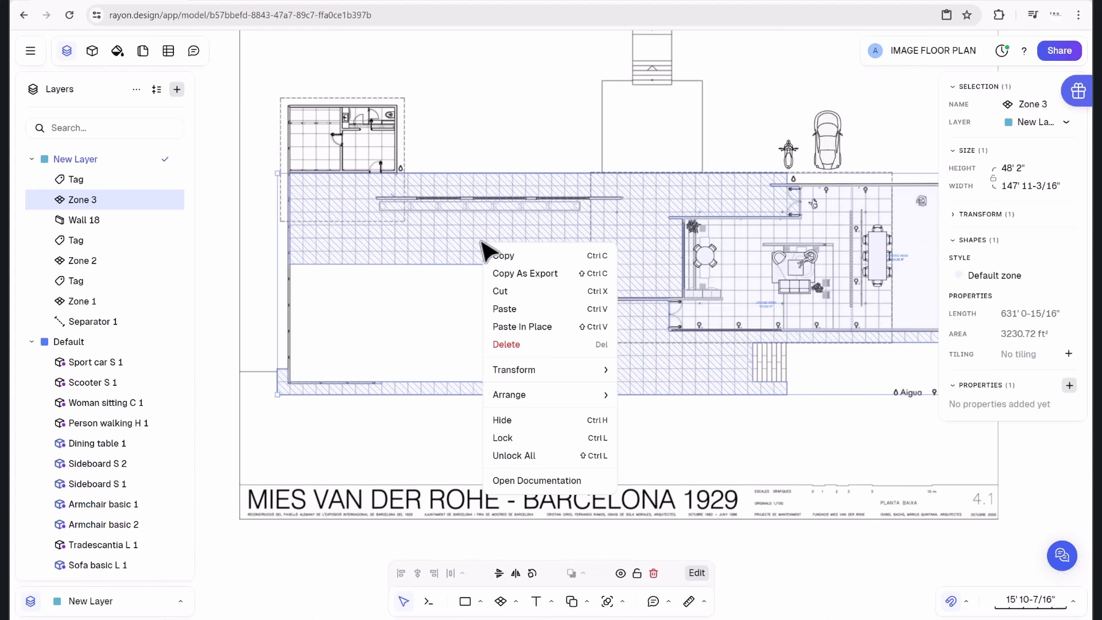
pyautogui.click(517, 425)
# Move the freestanding upper wall and its three windows up the Default layer's order to just below Window House 2.
pyautogui.scroll(3, 452, 200)
pyautogui.moveTo(235, 182); pyautogui.dragTo(928, 210)
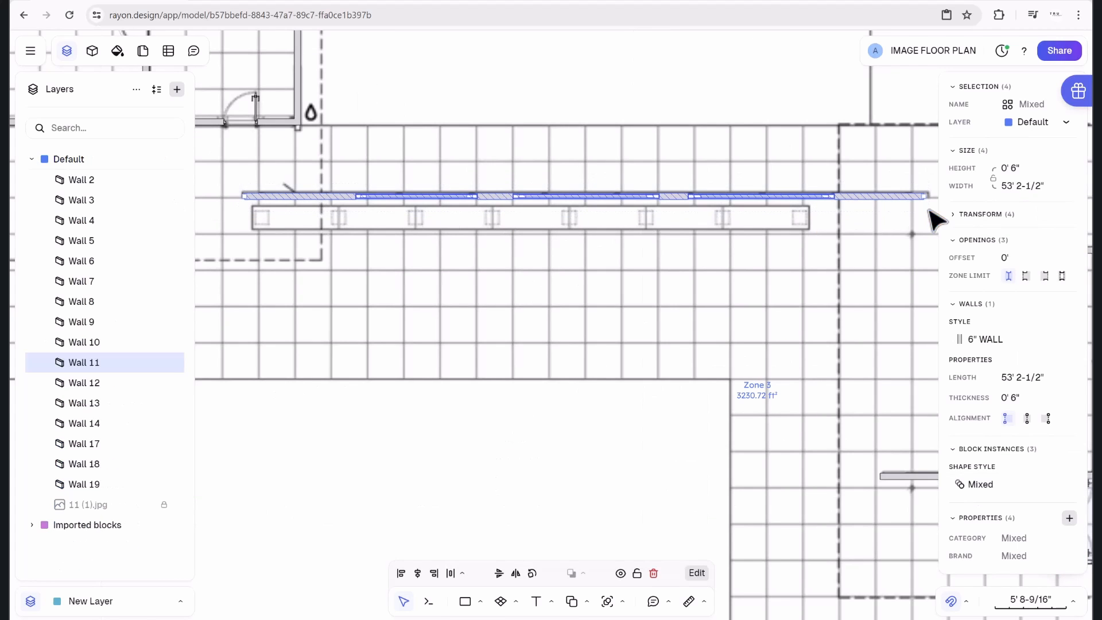
pyautogui.moveTo(106, 381); pyautogui.dragTo(114, 222)
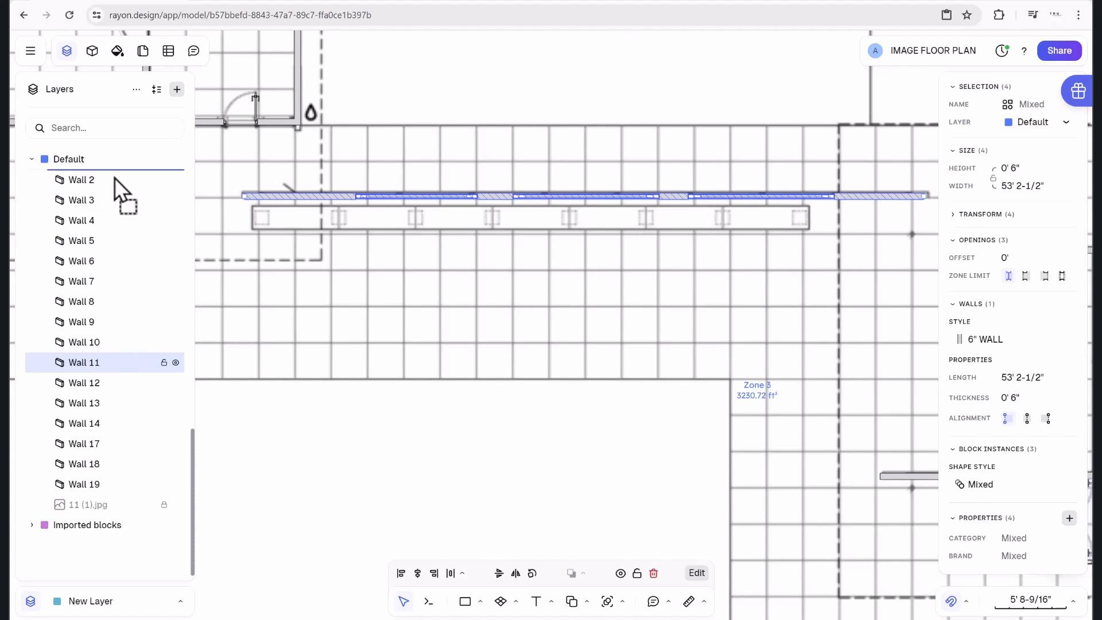
pyautogui.moveTo(115, 178); pyautogui.dragTo(112, 181)
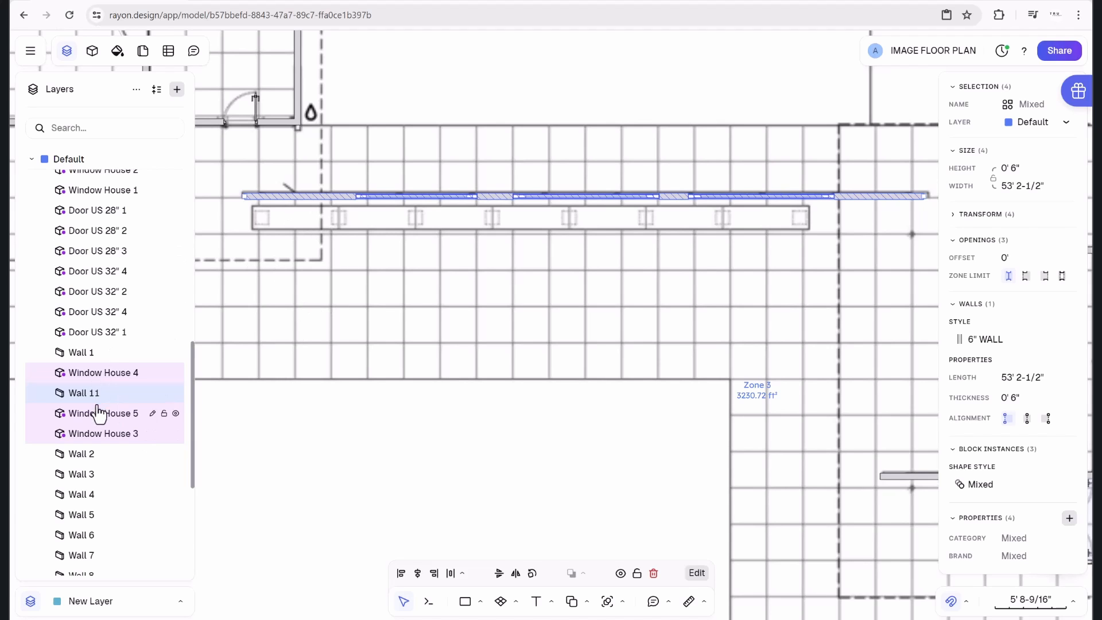
pyautogui.moveTo(102, 188); pyautogui.dragTo(104, 189)
pyautogui.scroll(10, 115, 278)
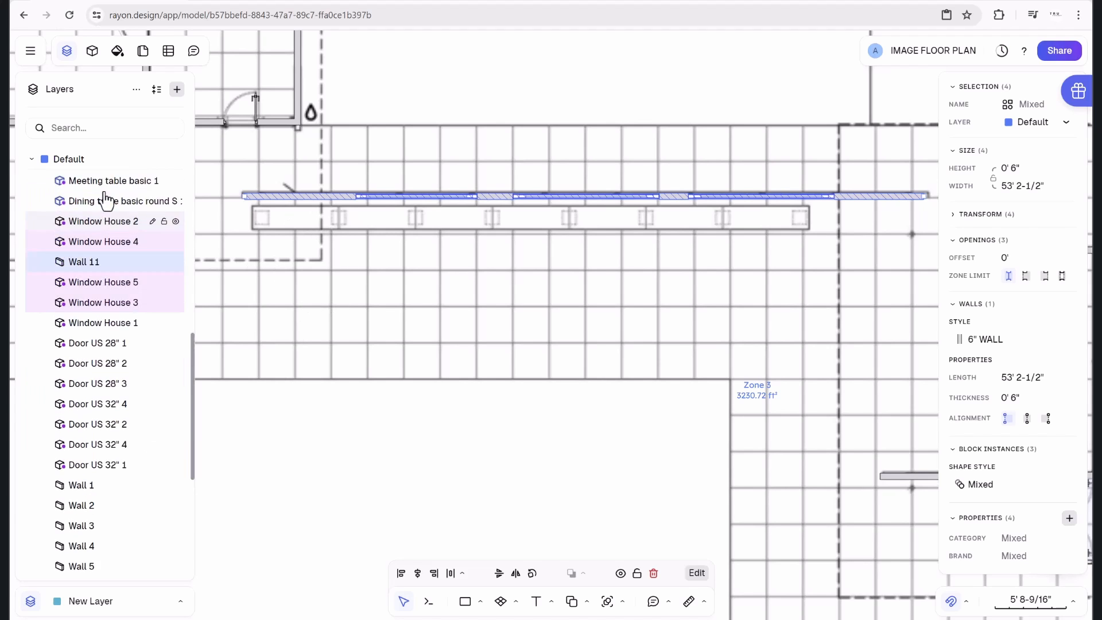
pyautogui.scroll(-3, 115, 281)
pyautogui.scroll(3, 116, 285)
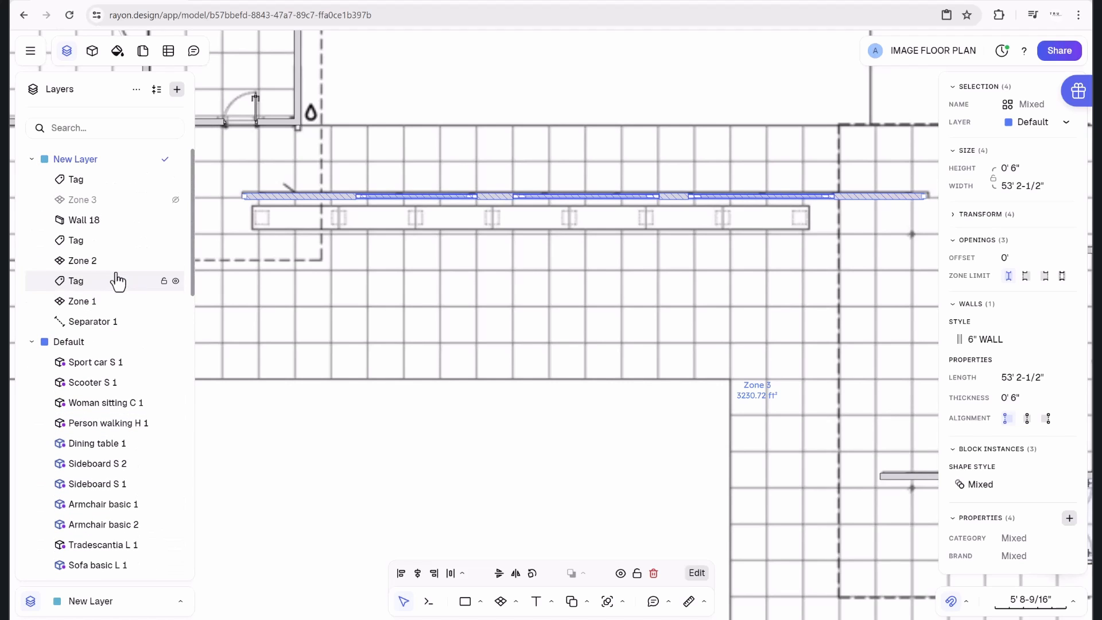
# Move Zone 3 from New Layer into the Default layer, directly below Wall 11.
pyautogui.click(128, 208)
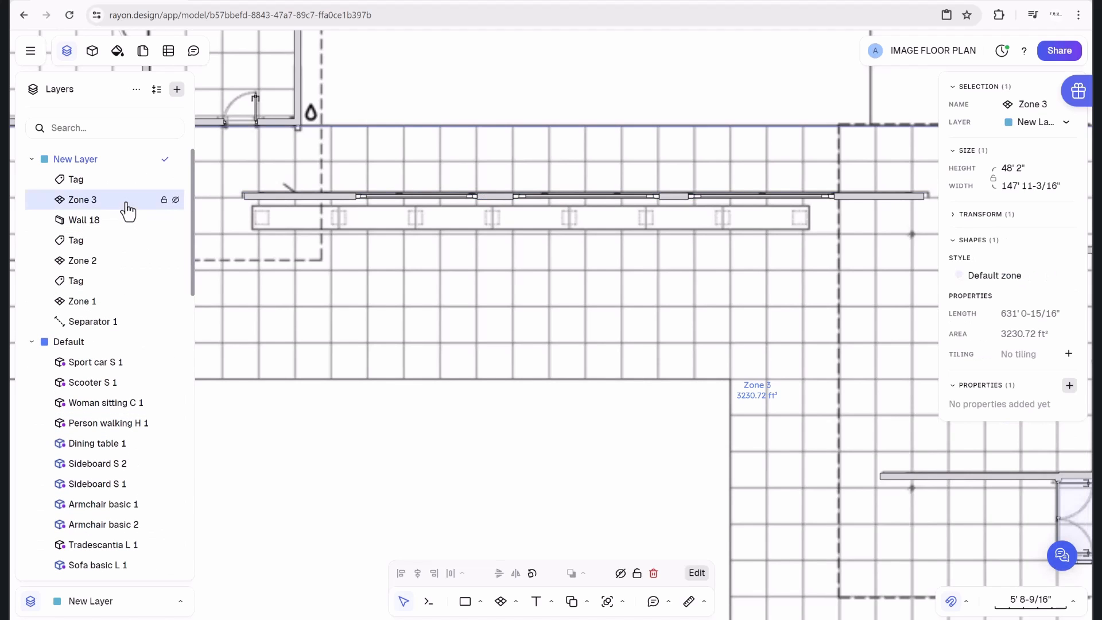
pyautogui.hotkey('ctrl', 'shift', 'h')
pyautogui.moveTo(59, 209); pyautogui.dragTo(69, 413)
pyautogui.moveTo(84, 519); pyautogui.dragTo(83, 525)
pyautogui.scroll(-4, 91, 520)
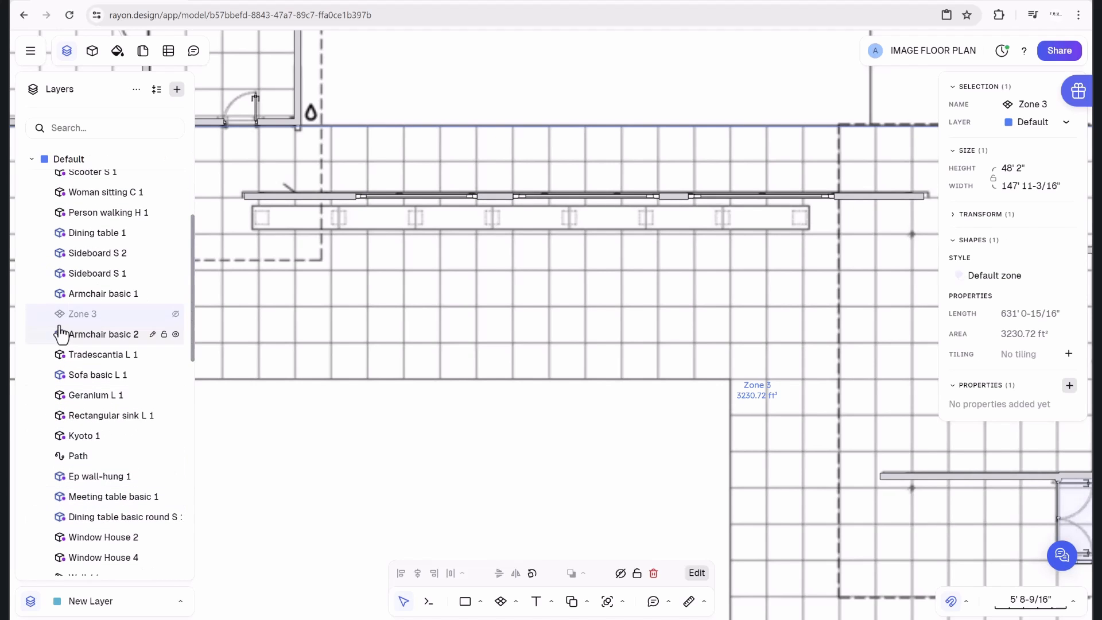
pyautogui.moveTo(77, 321); pyautogui.dragTo(105, 476)
pyautogui.scroll(-5, 104, 467)
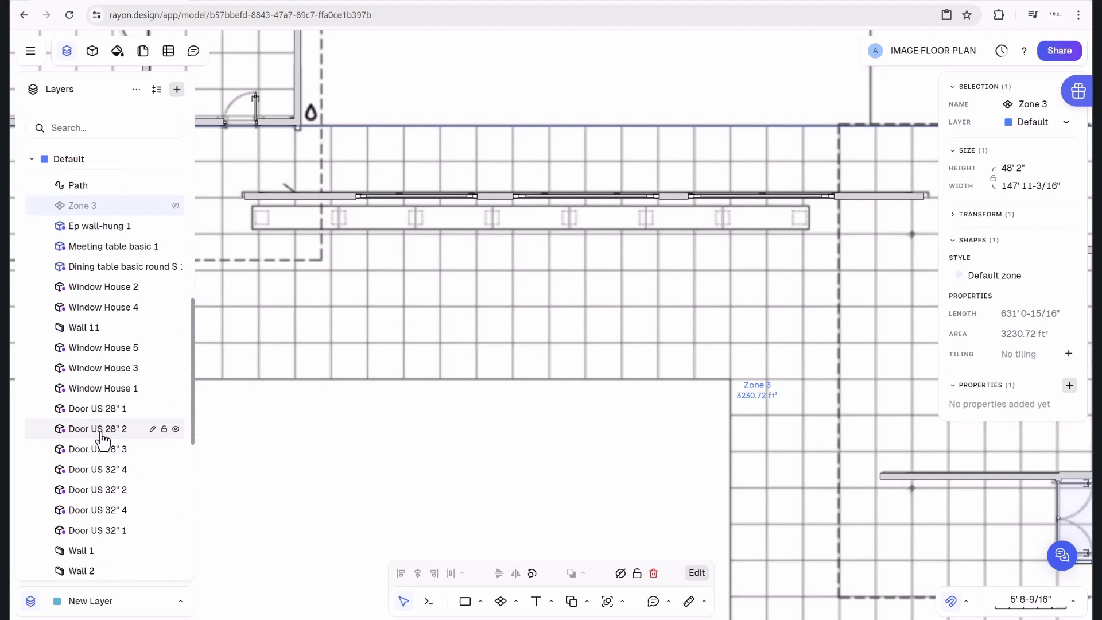
pyautogui.moveTo(87, 206); pyautogui.dragTo(86, 332)
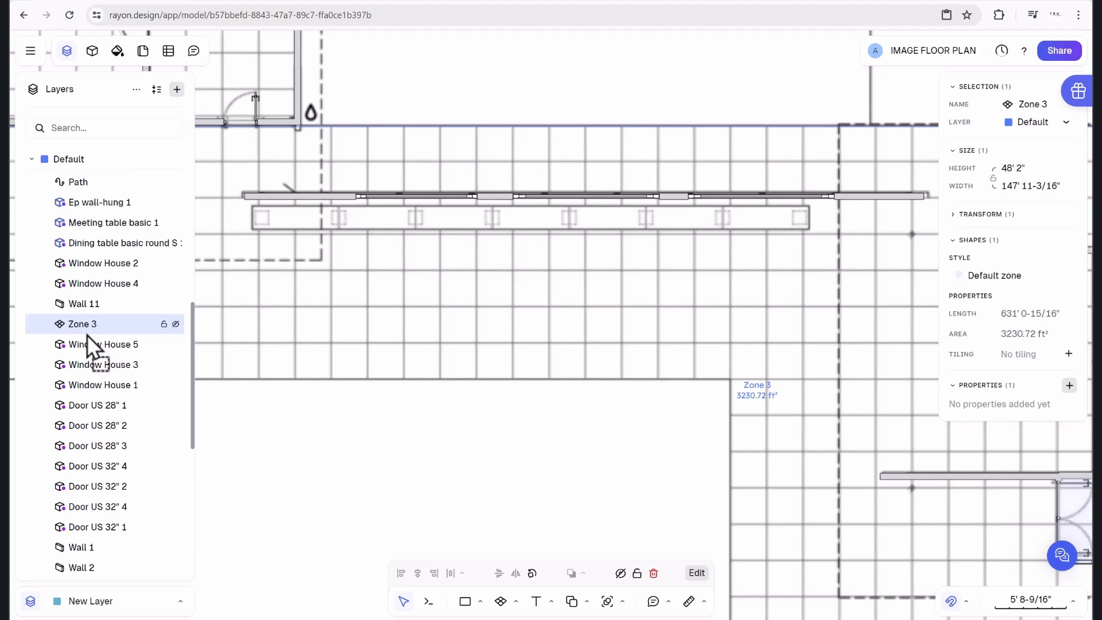
# Show Zone 3 again and check the freestanding wall and its windows over the paving zone.
pyautogui.scroll(-5, 524, 207)
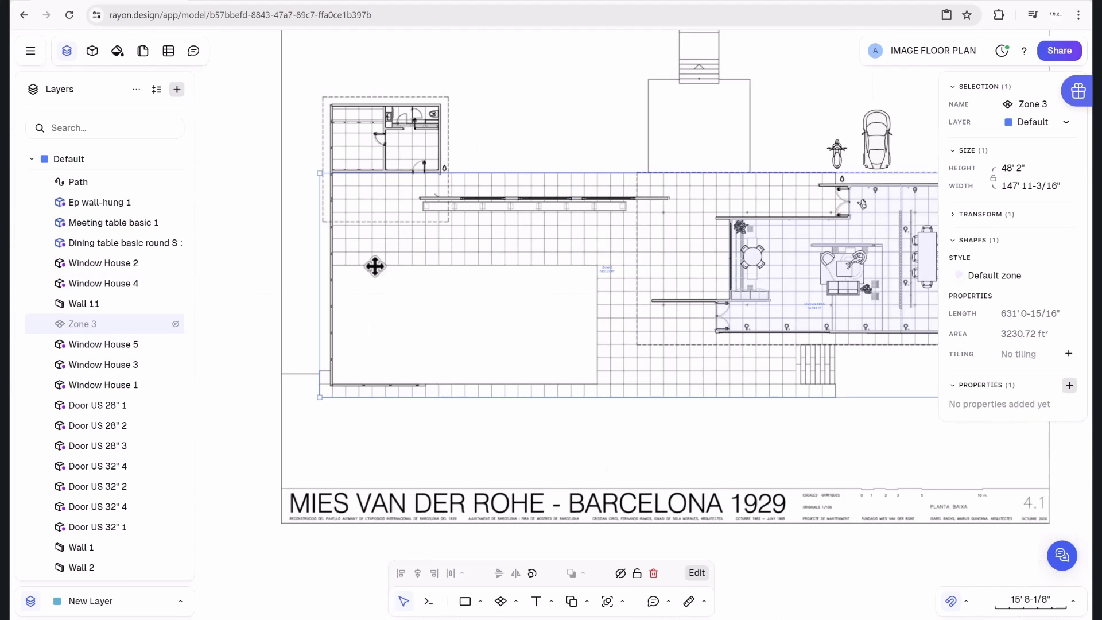
pyautogui.click(172, 336)
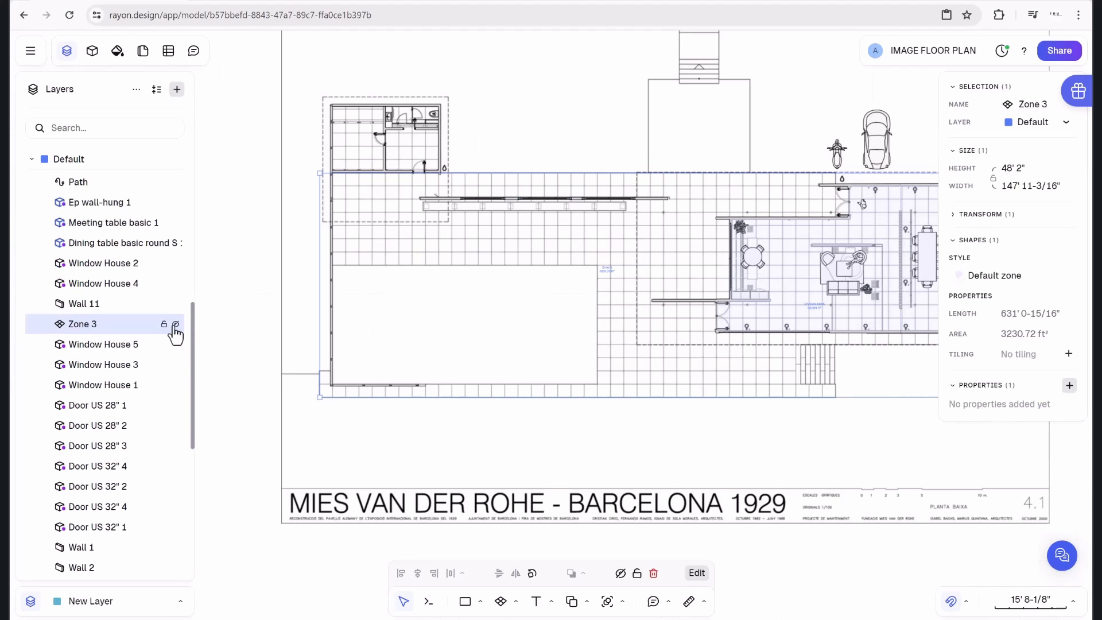
pyautogui.scroll(5, 511, 165)
pyautogui.scroll(5, 511, 165)
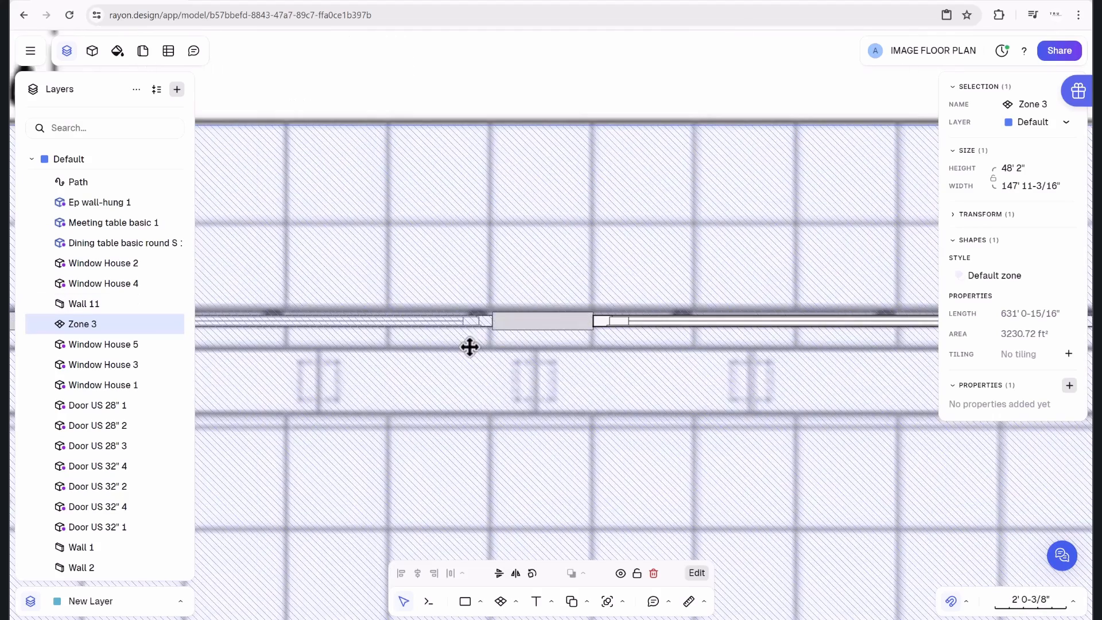
pyautogui.scroll(-5, 570, 216)
pyautogui.click(594, 168)
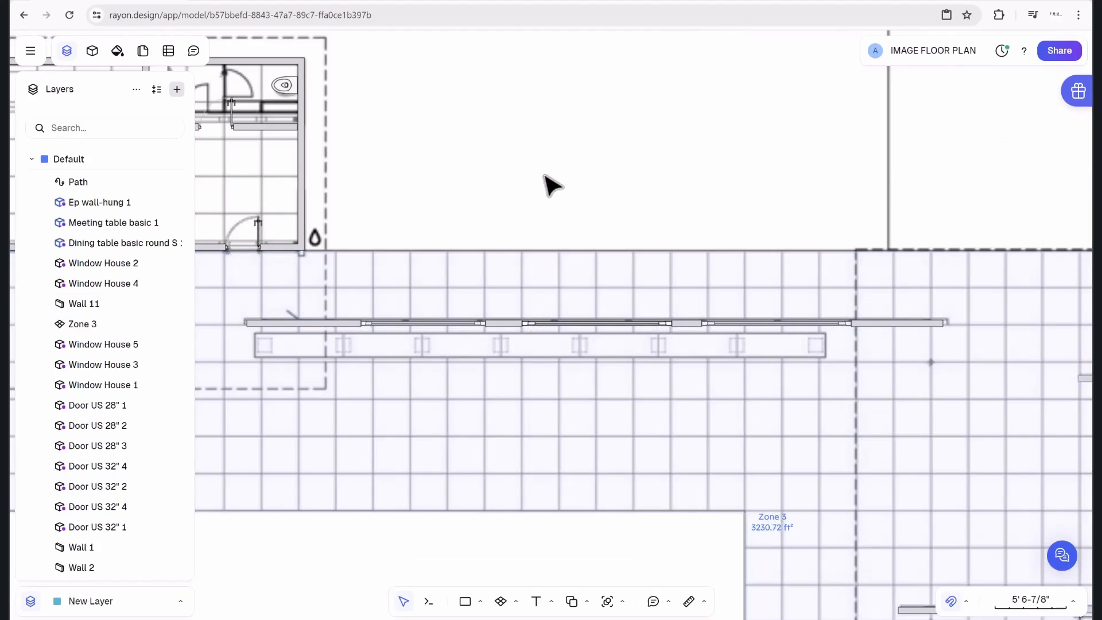
pyautogui.click(500, 323)
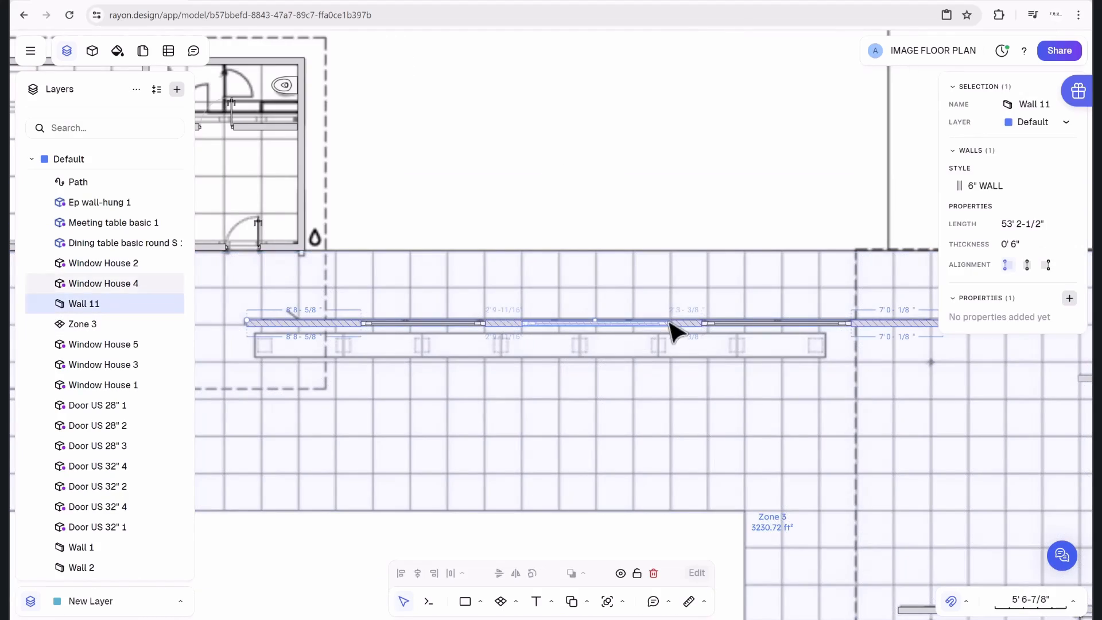
pyautogui.click(660, 235)
pyautogui.click(632, 323)
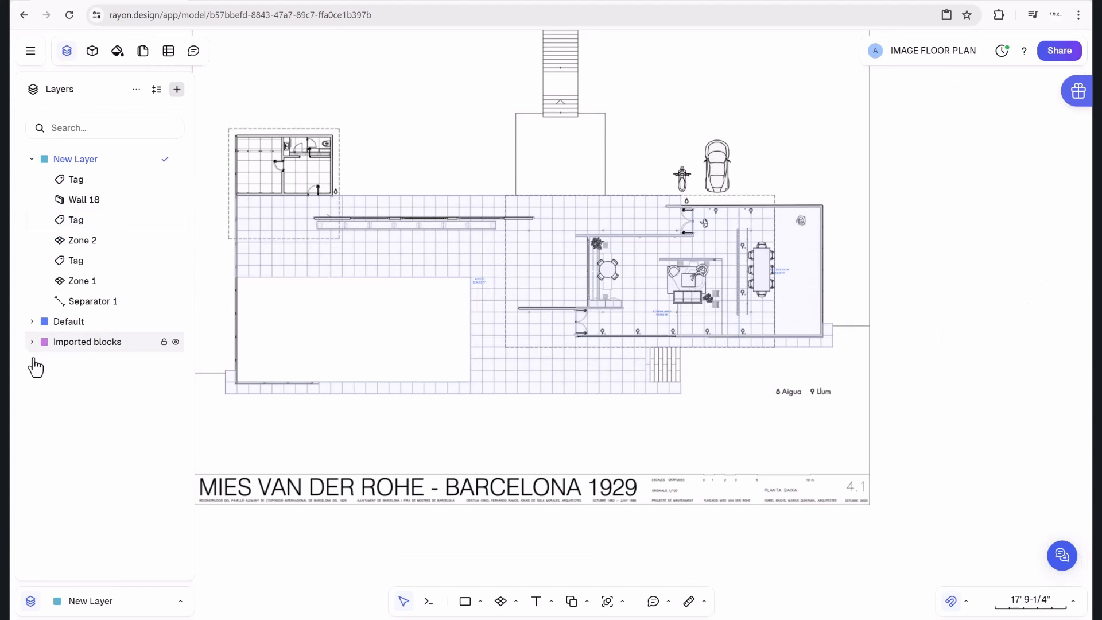
# Hide the reference floor plan image 11 (1).jpg in the Default layer.
pyautogui.click(32, 321)
pyautogui.scroll(-10, 103, 406)
pyautogui.scroll(-1, 107, 425)
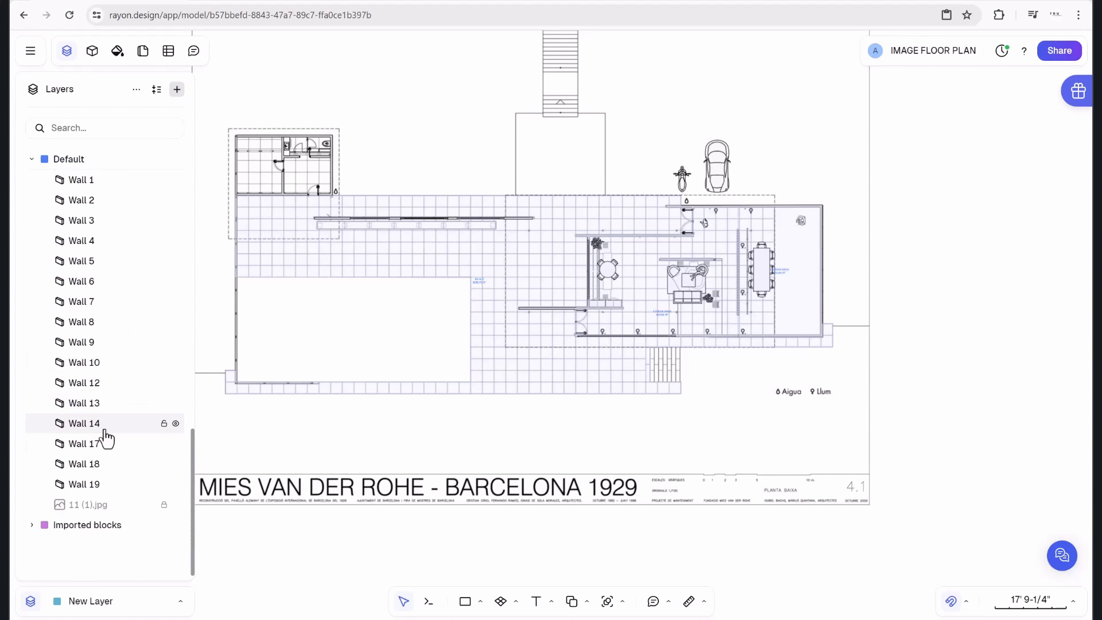
pyautogui.click(176, 506)
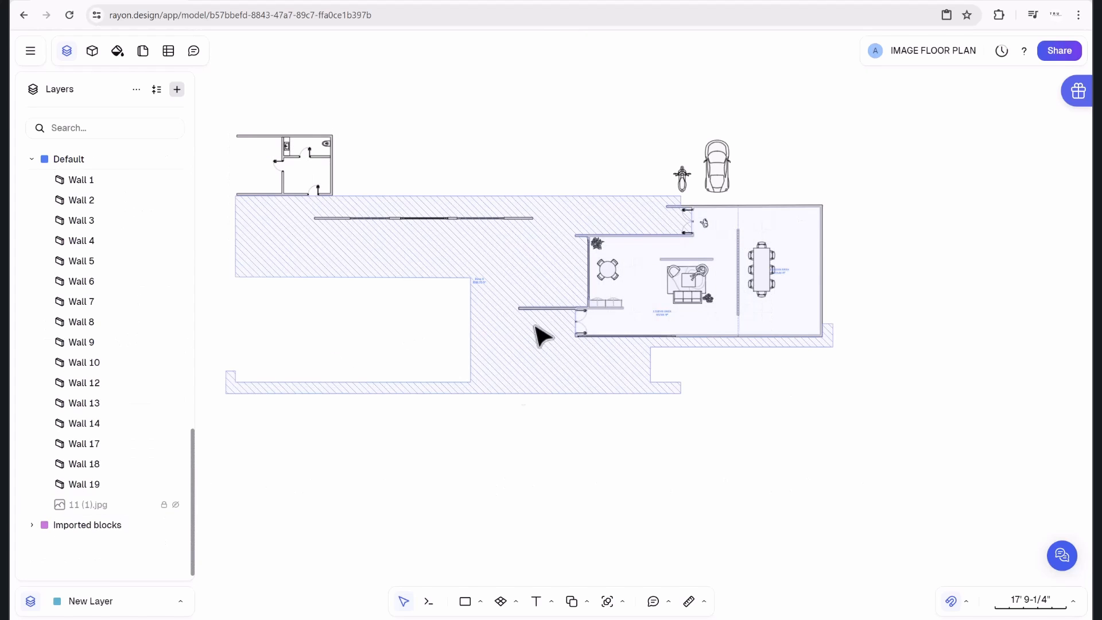
pyautogui.moveTo(565, 136); pyautogui.dragTo(544, 147, button='middle')
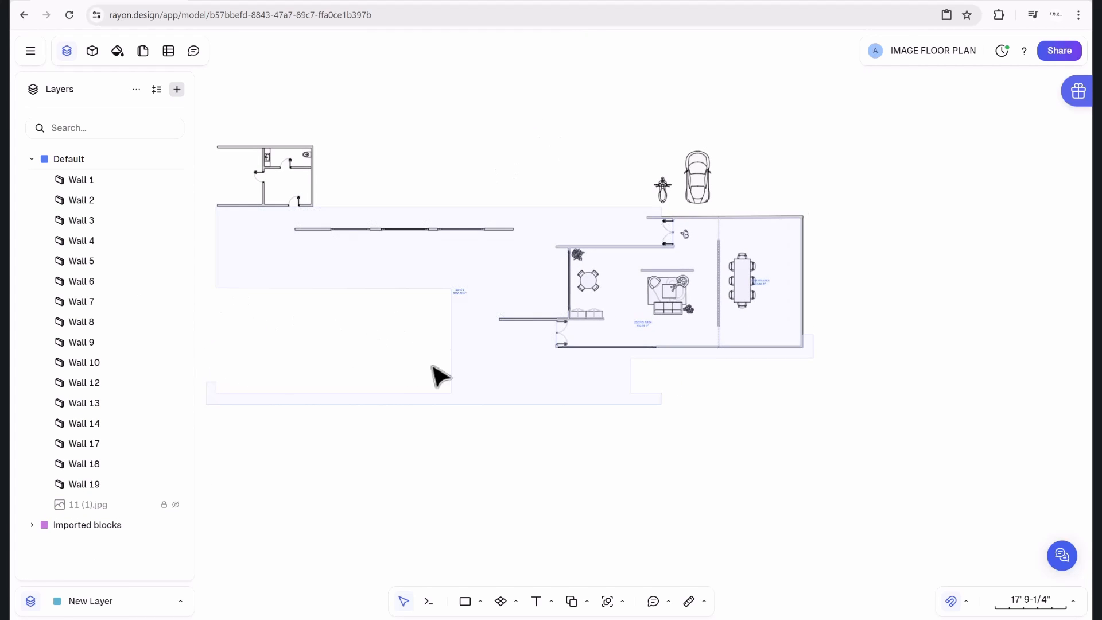
pyautogui.moveTo(385, 342); pyautogui.dragTo(448, 318, button='middle')
pyautogui.scroll(5, 534, 295)
pyautogui.scroll(-5, 499, 356)
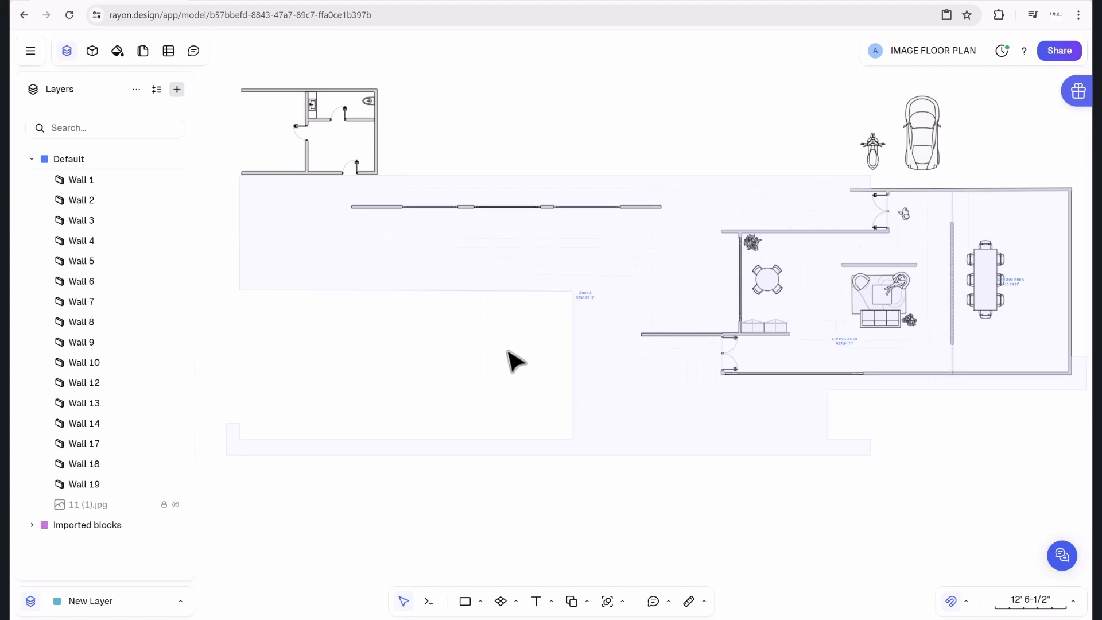
# Give the dining area zone a solid pink fill at the lightest preset opacity.
pyautogui.moveTo(569, 352); pyautogui.dragTo(493, 333, button='middle')
pyautogui.scroll(5, 795, 281)
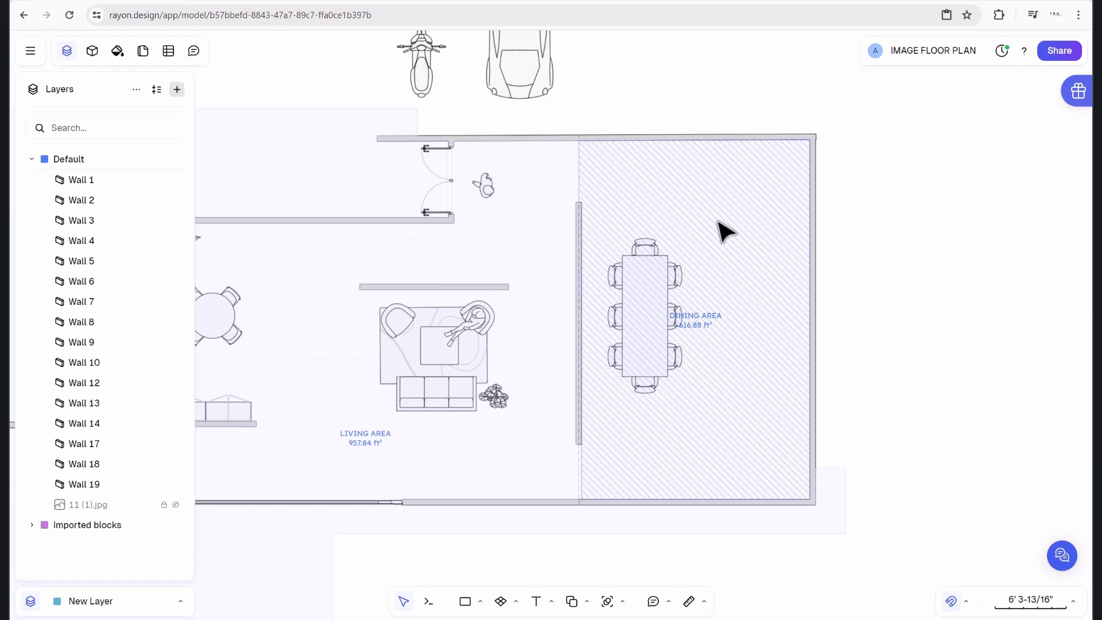
pyautogui.click(728, 230)
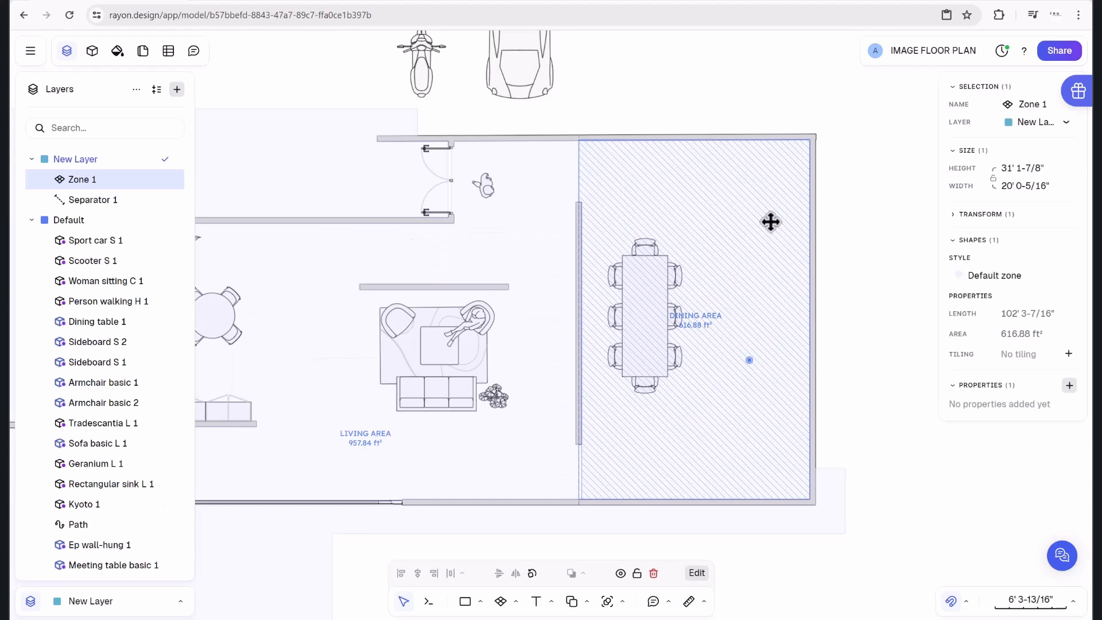
pyautogui.click(979, 277)
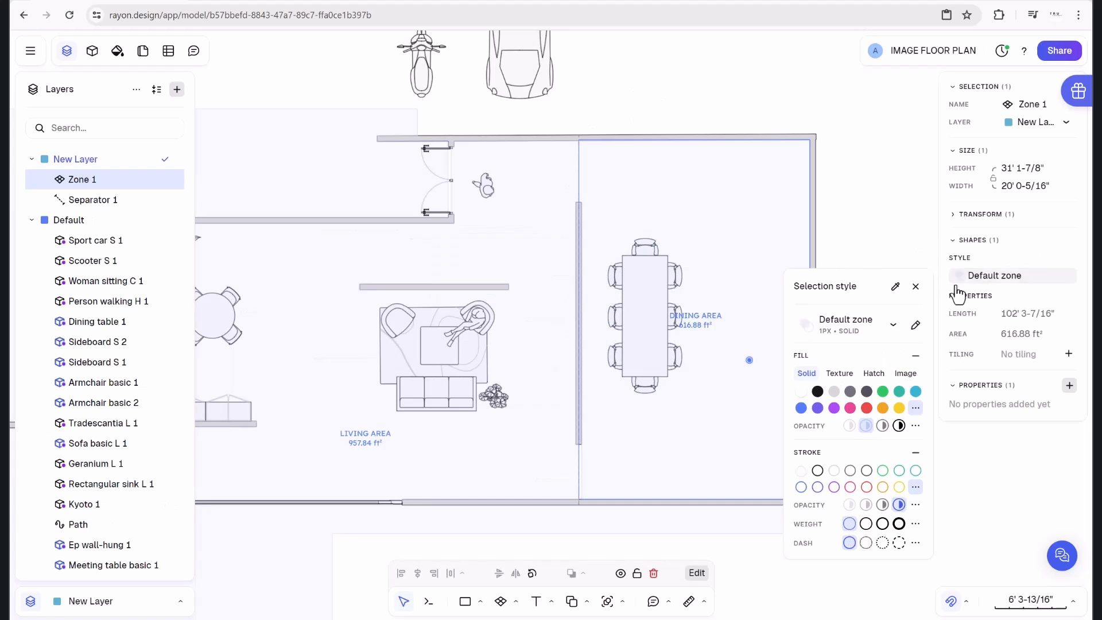
pyautogui.click(851, 409)
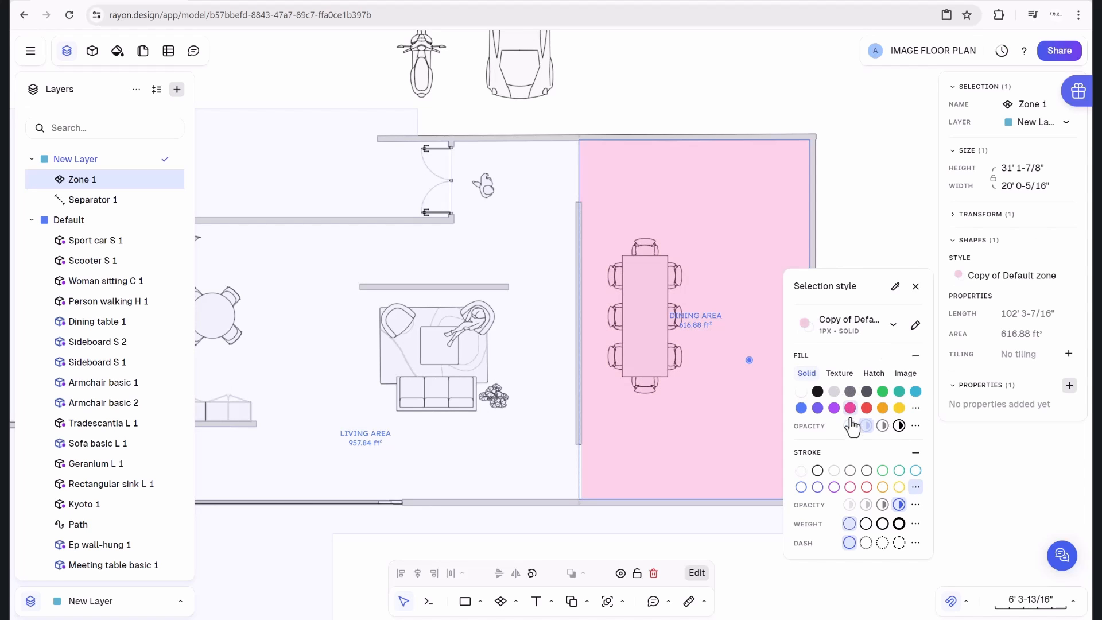
pyautogui.click(852, 427)
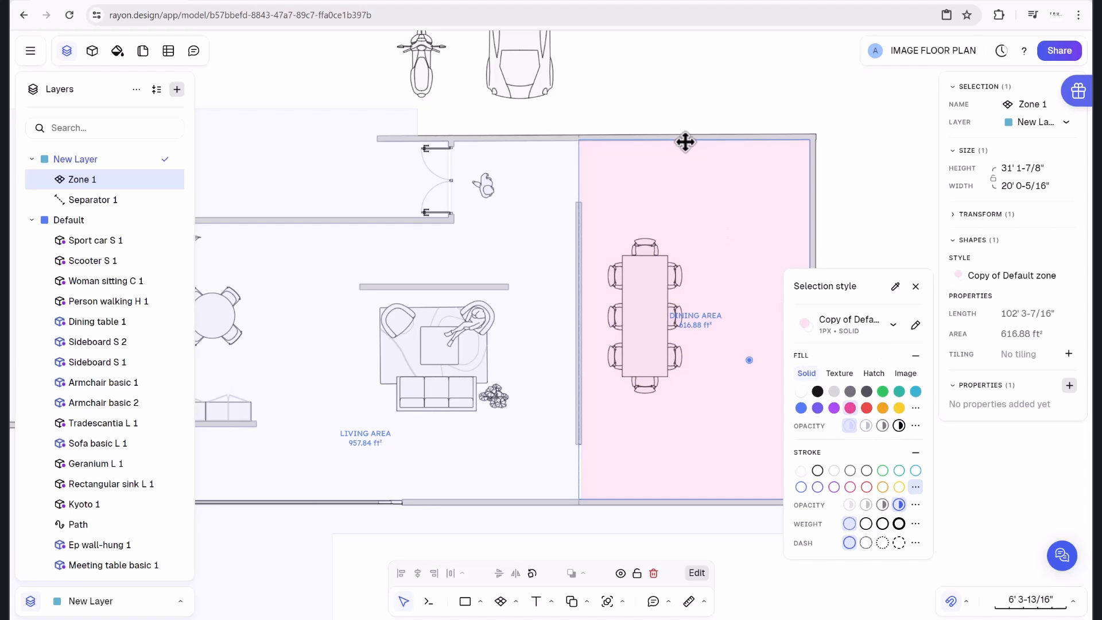
# Give the paving zone, Zone 3, a solid orange fill at the lightest preset opacity.
pyautogui.click(551, 172)
pyautogui.doubleClick(524, 212)
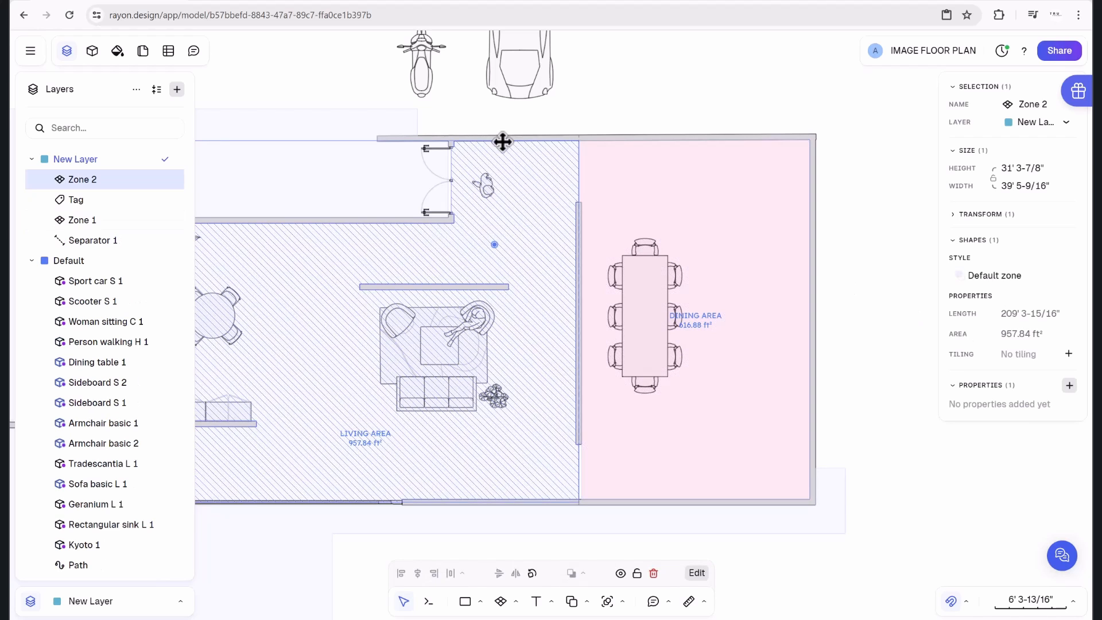
pyautogui.scroll(-3, 508, 112)
pyautogui.moveTo(363, 87); pyautogui.dragTo(660, 94, button='middle')
pyautogui.click(477, 147)
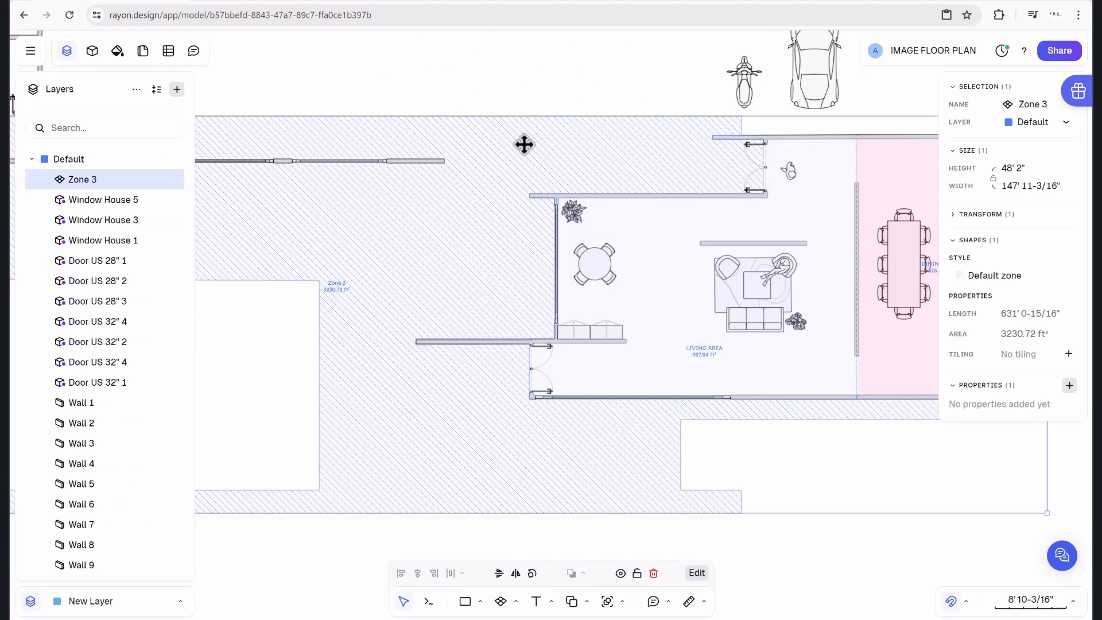
pyautogui.click(993, 276)
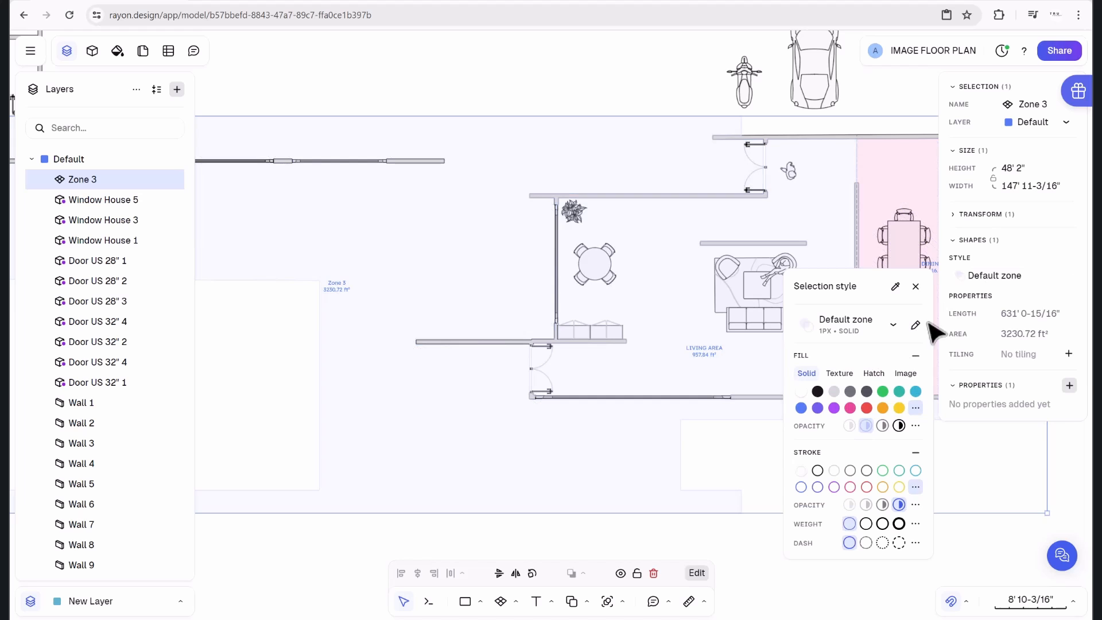
pyautogui.click(901, 408)
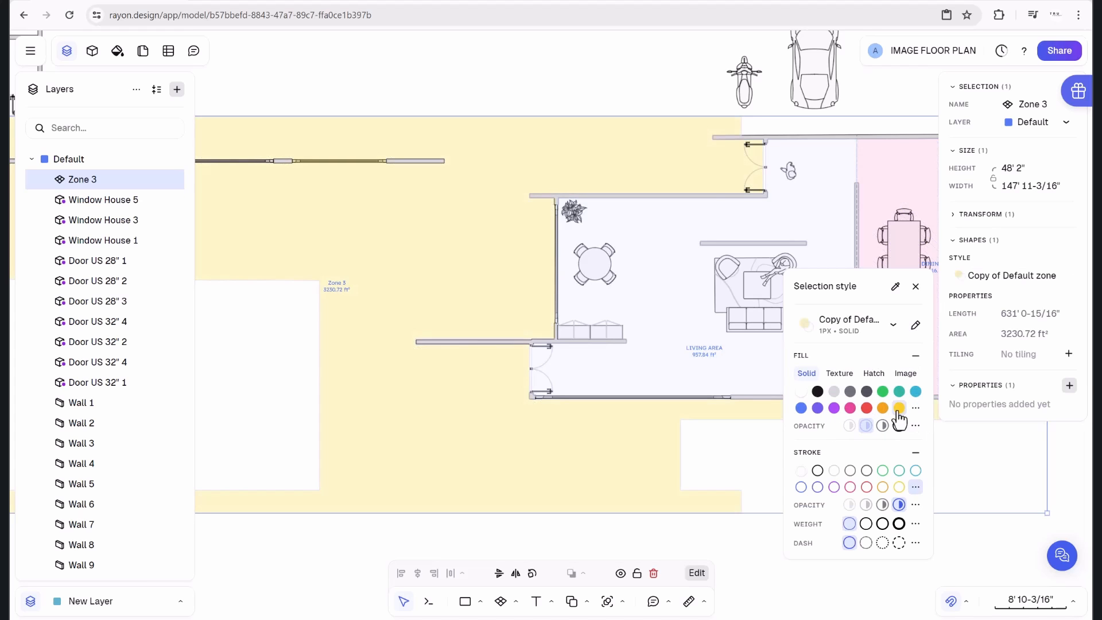
pyautogui.scroll(-3, 700, 345)
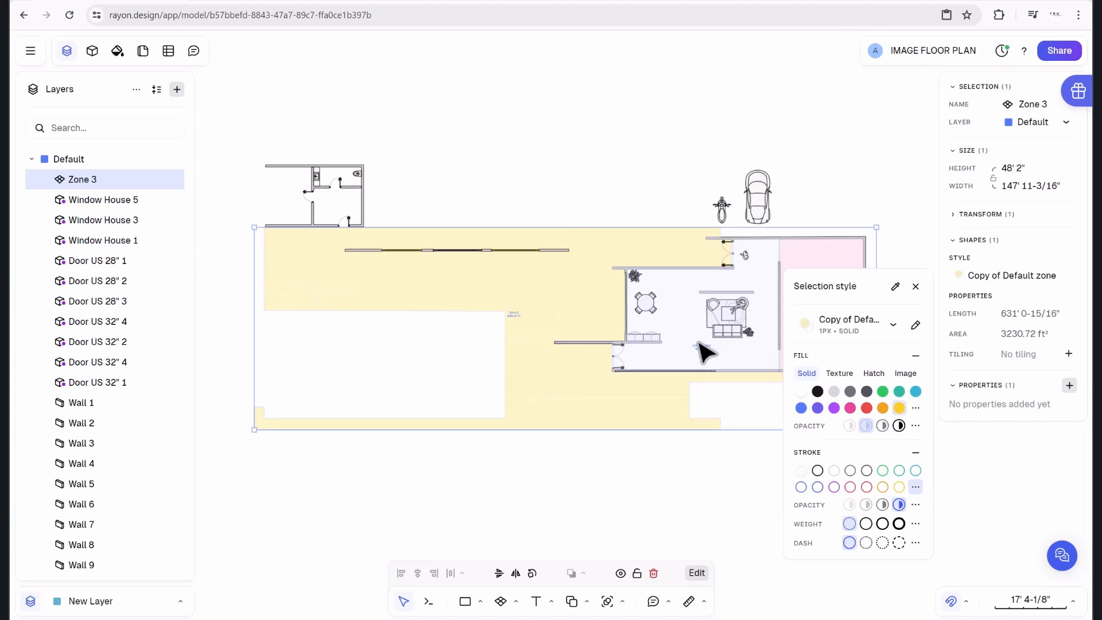
pyautogui.click(879, 409)
pyautogui.click(850, 426)
pyautogui.press('Escape')
pyautogui.scroll(3, 669, 226)
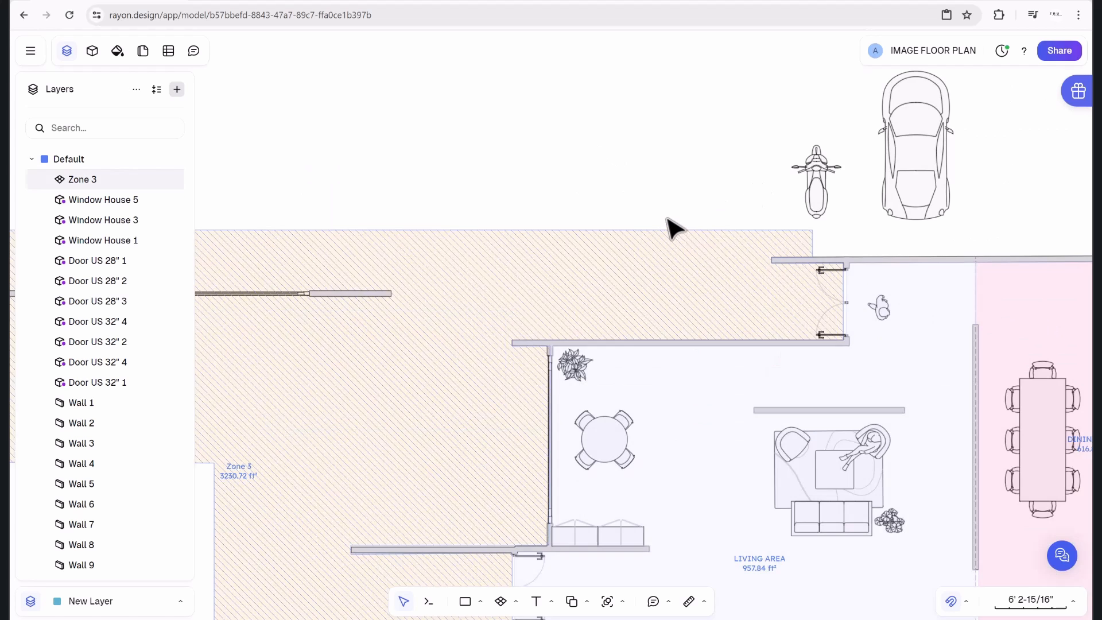
# Switch the paving zone, Zone 3, to a texture fill, trying light wood planks and herringbone wood.
pyautogui.scroll(-3, 639, 180)
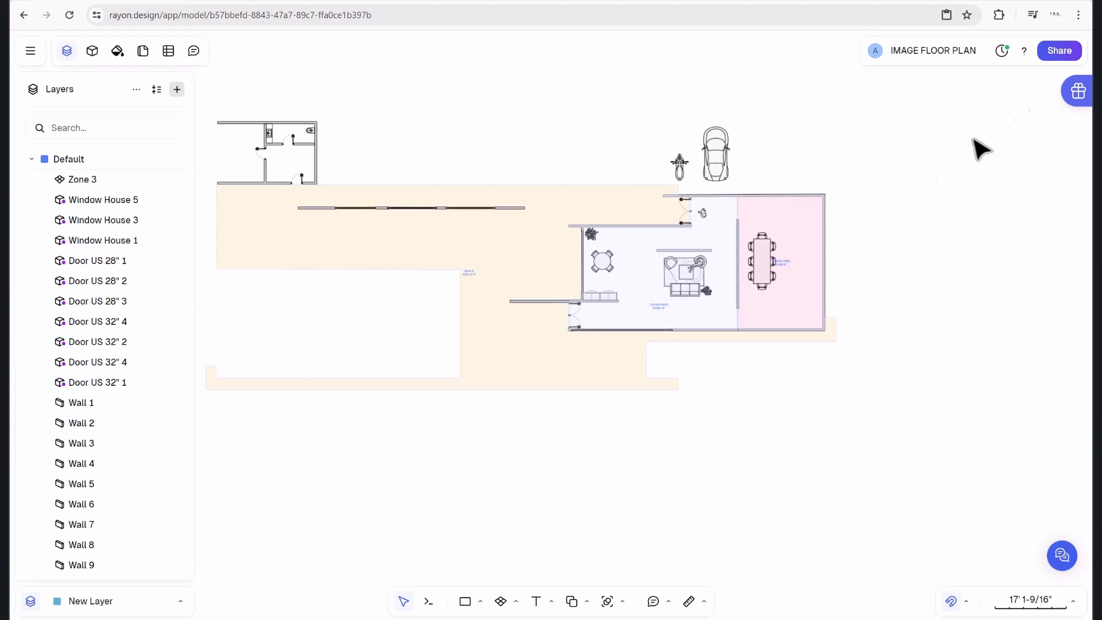
pyautogui.click(601, 207)
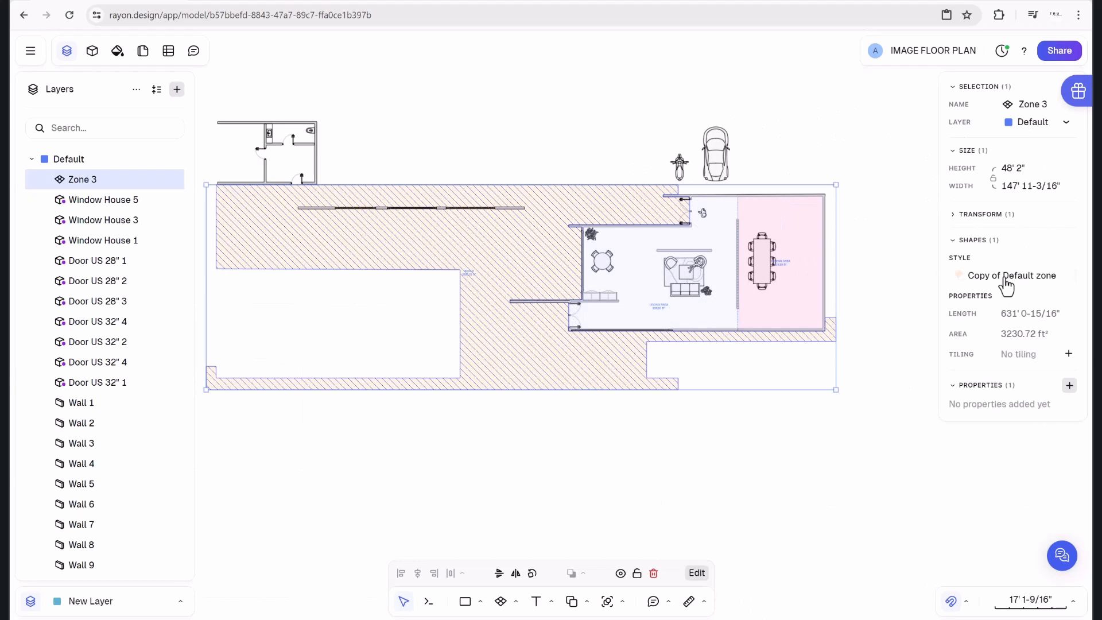
pyautogui.click(1007, 277)
pyautogui.click(839, 373)
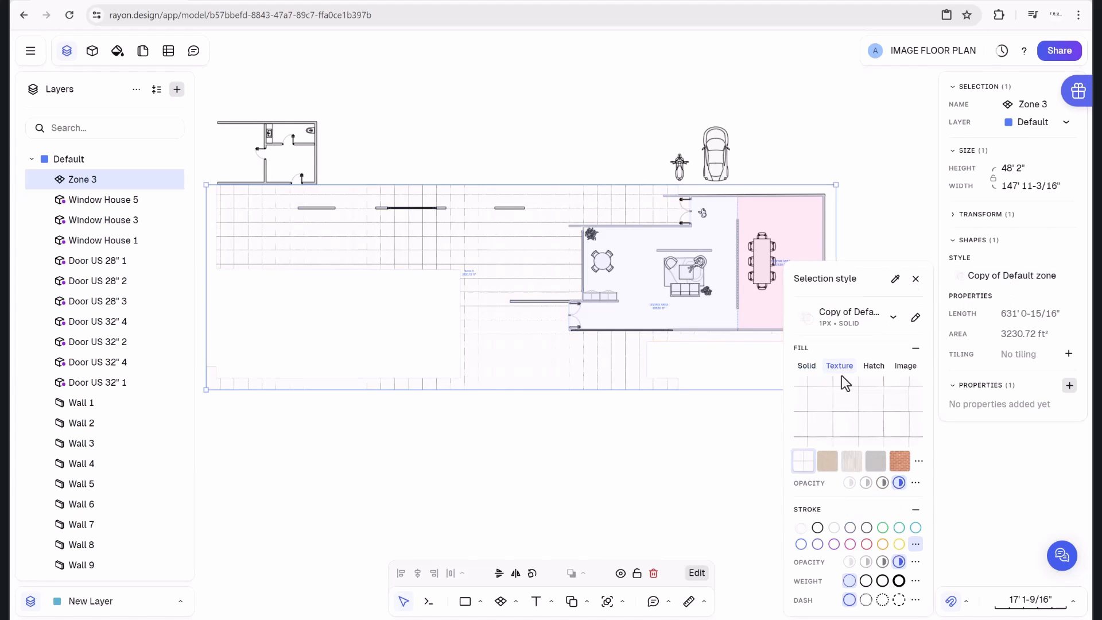
pyautogui.click(855, 469)
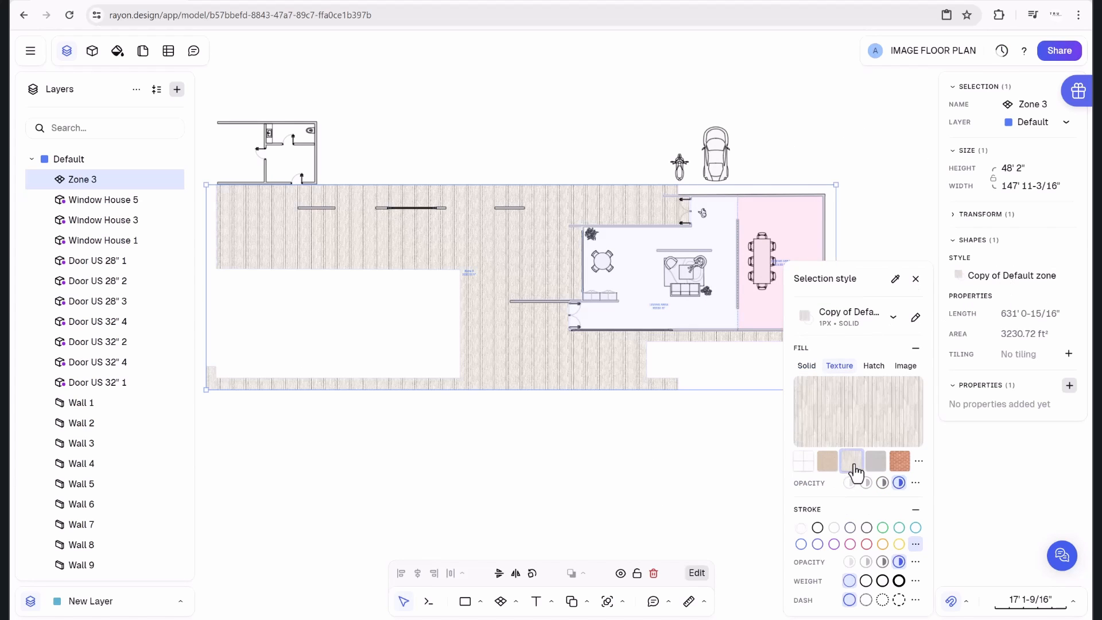
pyautogui.click(827, 462)
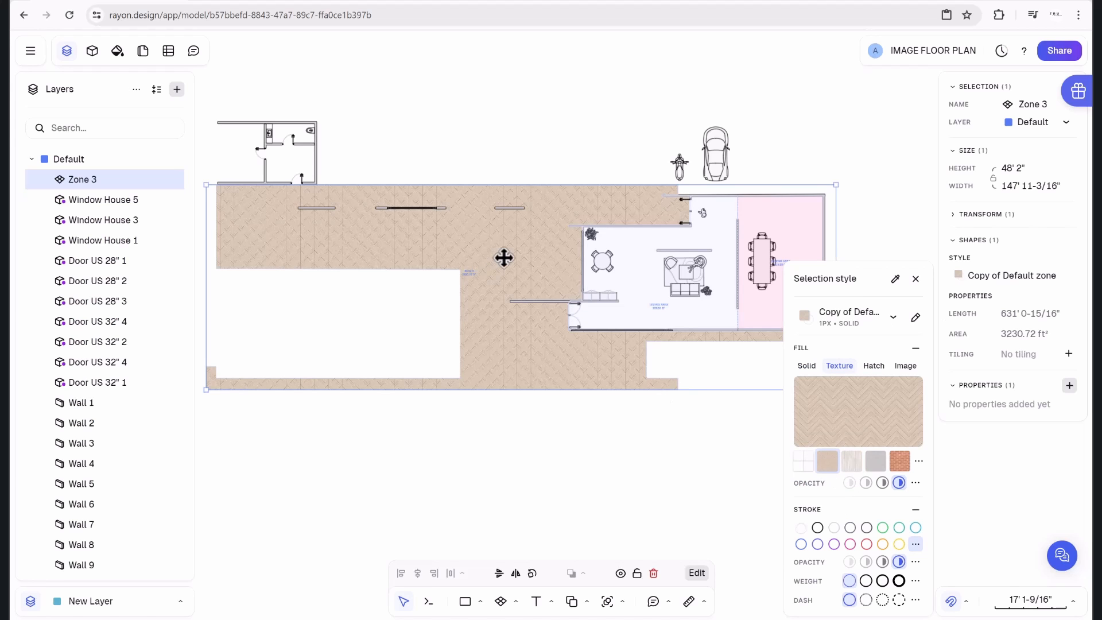
# Try the Concrete texture as Zone 3's fill and adjust the texture's scale.
pyautogui.scroll(5, 504, 257)
pyautogui.scroll(-2, 611, 298)
pyautogui.click(919, 462)
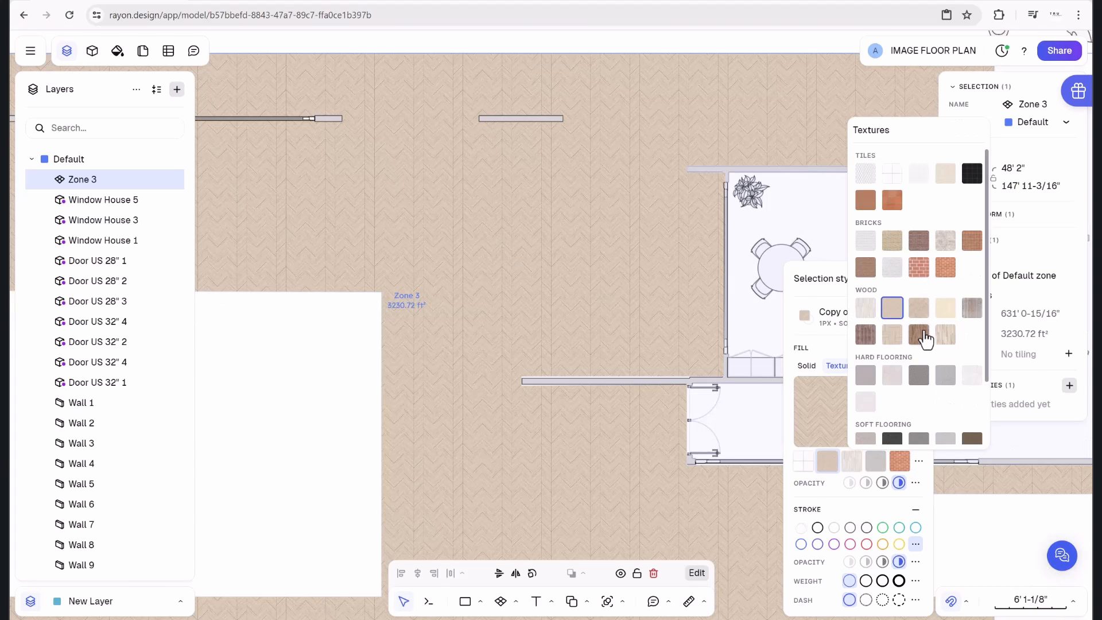
pyautogui.scroll(-2, 926, 339)
pyautogui.click(894, 322)
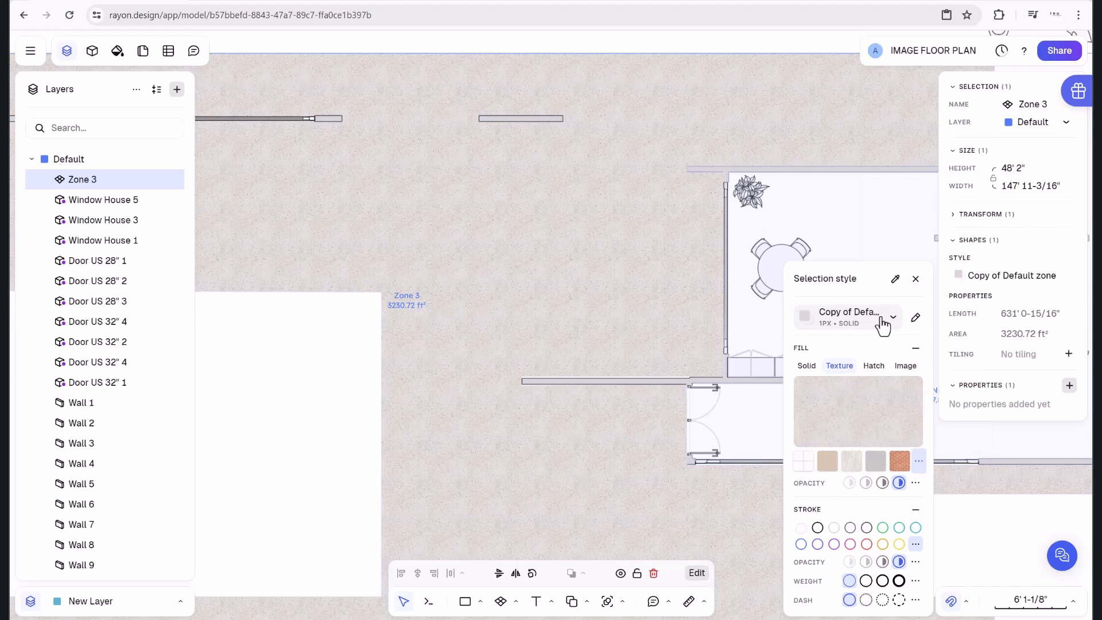
pyautogui.moveTo(868, 423)
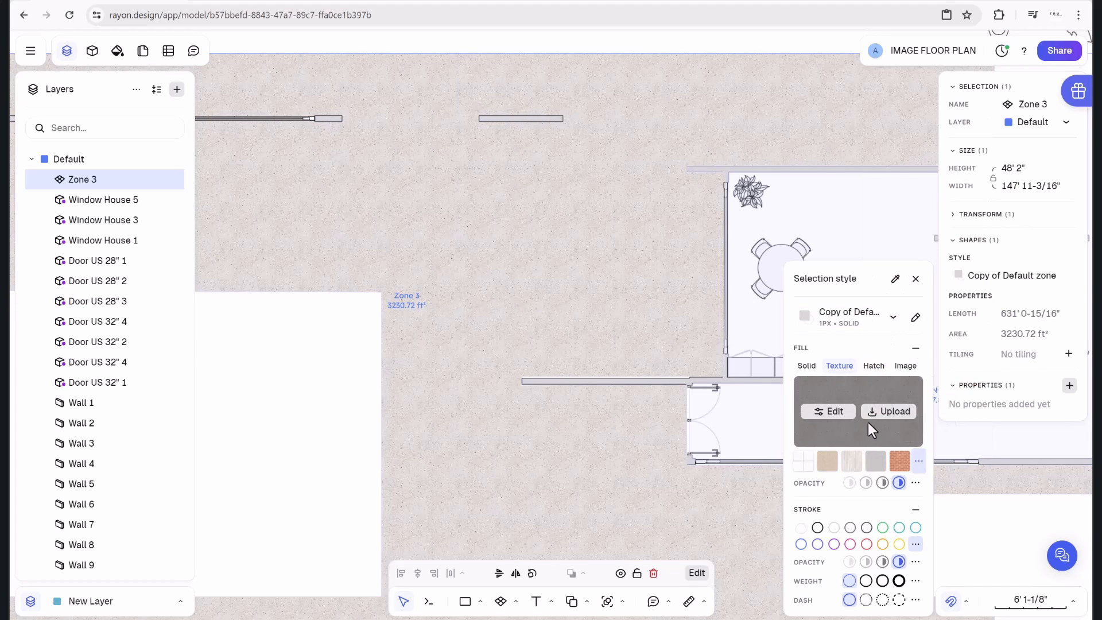
pyautogui.click(830, 412)
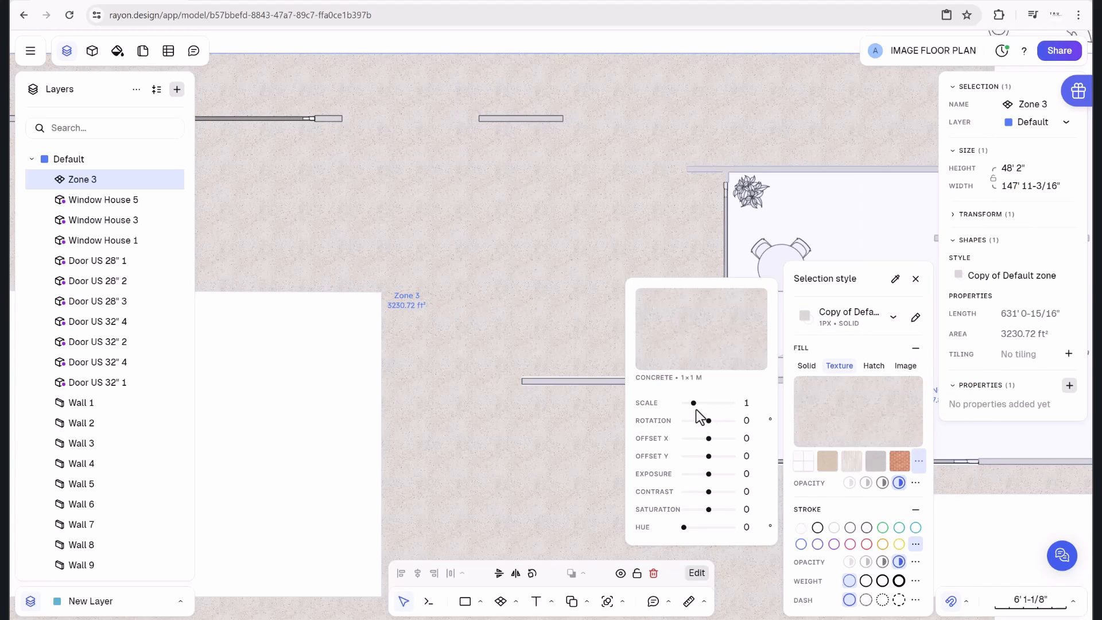
pyautogui.moveTo(700, 404); pyautogui.dragTo(689, 404)
# Try the Running Small brick texture on Zone 3, rotated to -13°.
pyautogui.click(900, 462)
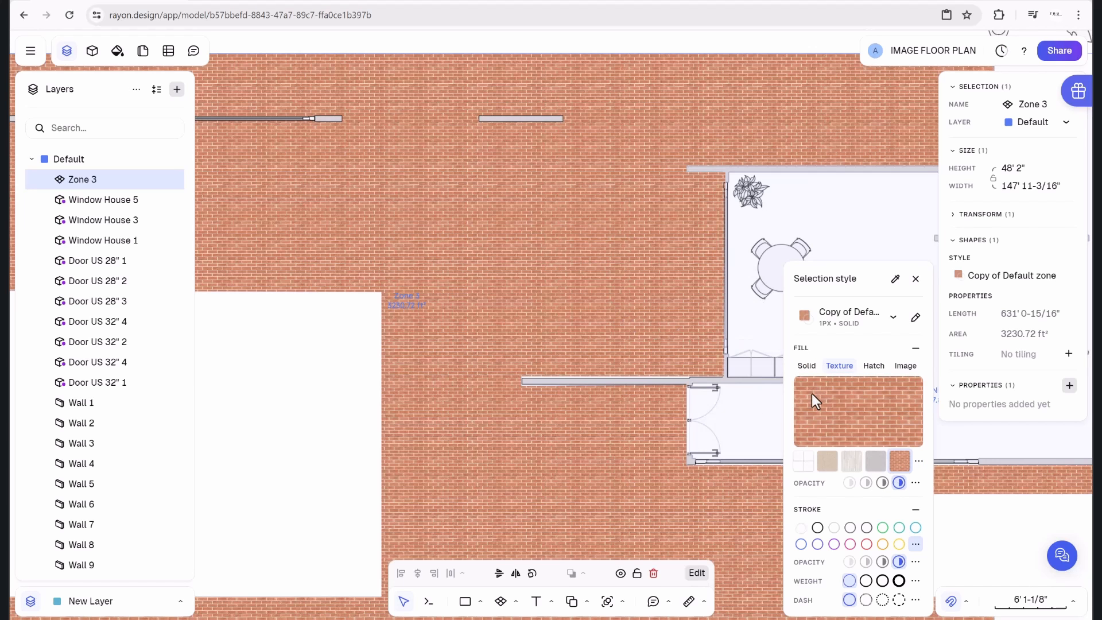
pyautogui.click(834, 412)
pyautogui.moveTo(709, 422); pyautogui.dragTo(706, 423)
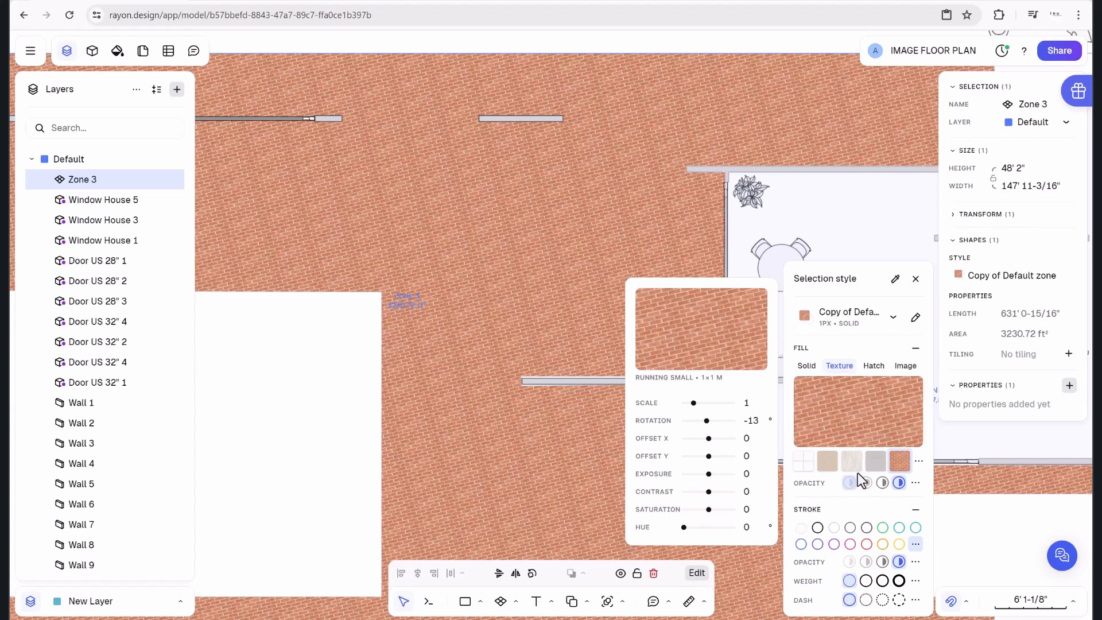
# Fill the paving zone, Zone 3, with the lightest speckled texture from the Hard Flooring group.
pyautogui.click(920, 462)
pyautogui.click(970, 379)
pyautogui.scroll(-5, 593, 337)
pyautogui.press('Escape')
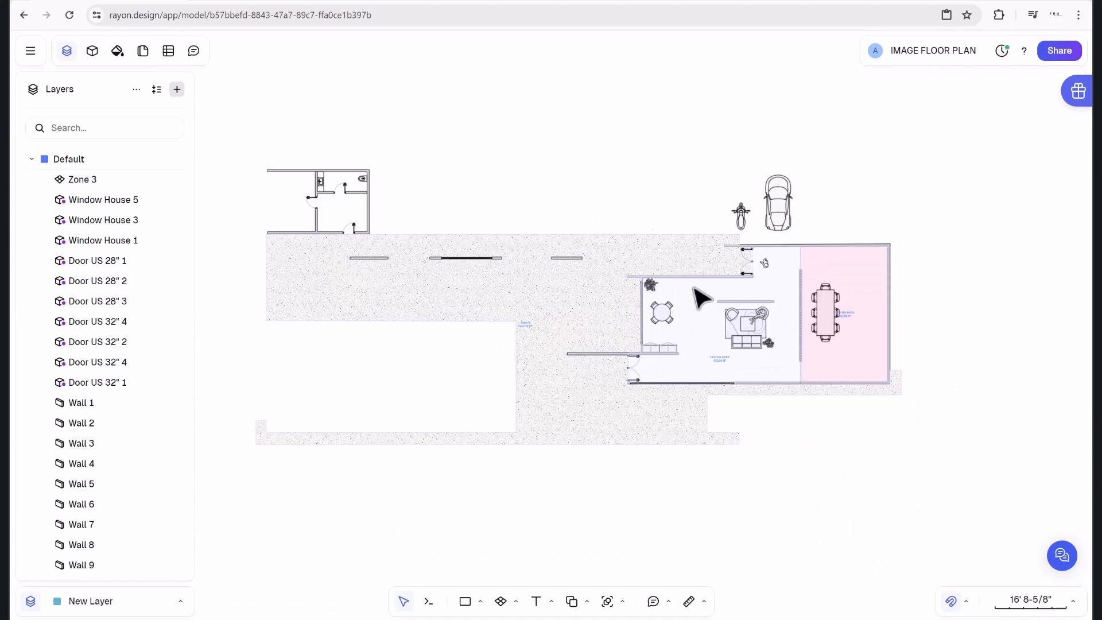
# Fill the living area zone, Zone 2, with the square grid hatch.
pyautogui.scroll(3, 830, 443)
pyautogui.click(756, 250)
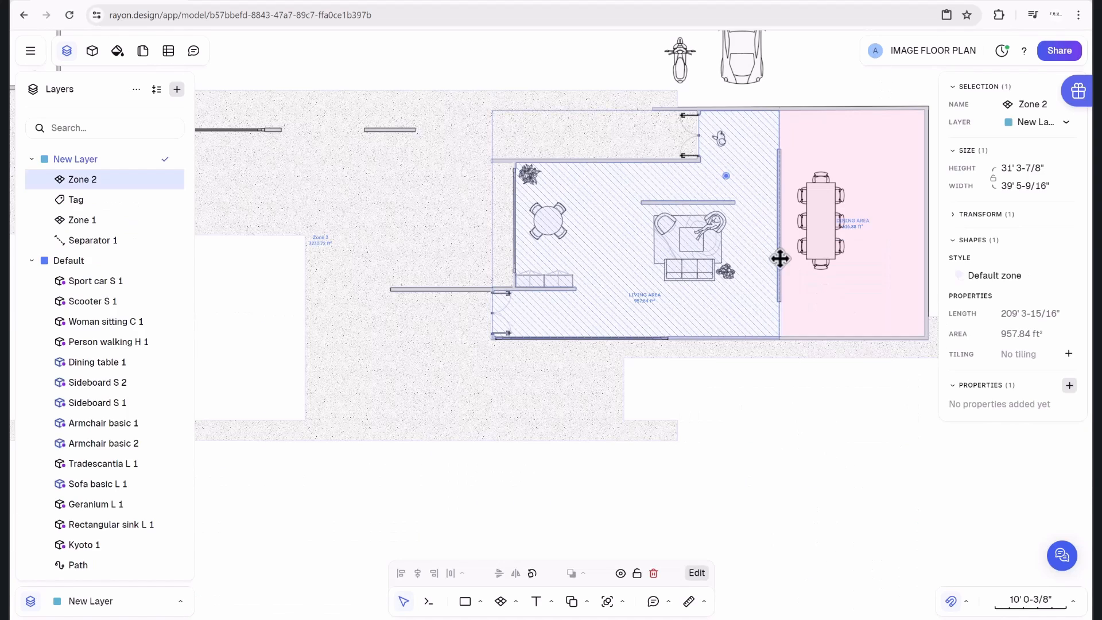
pyautogui.click(988, 278)
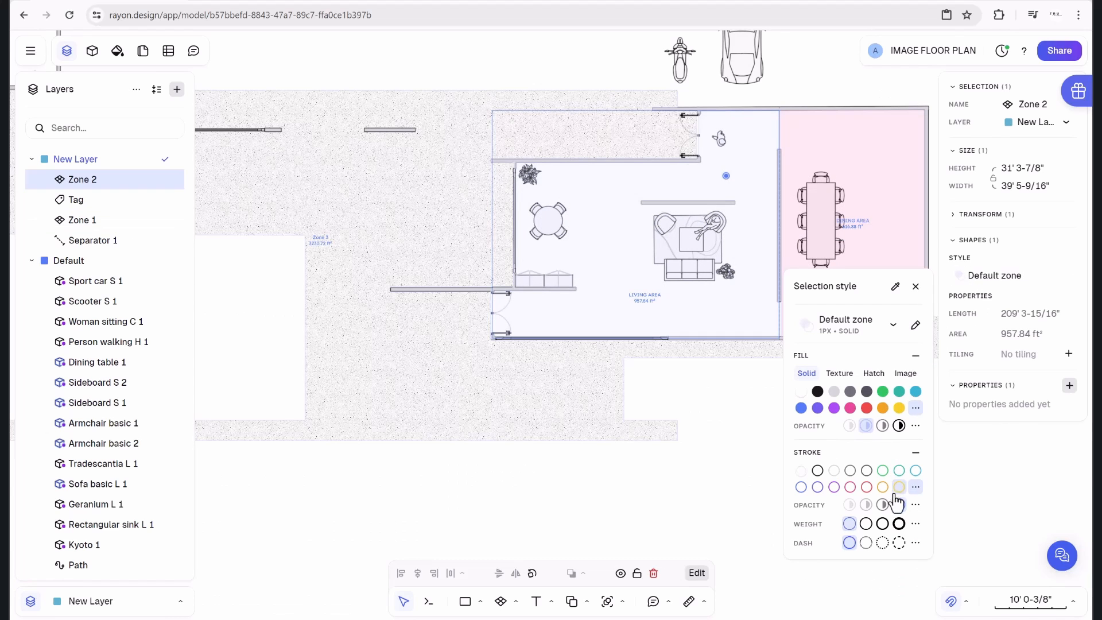
pyautogui.click(840, 374)
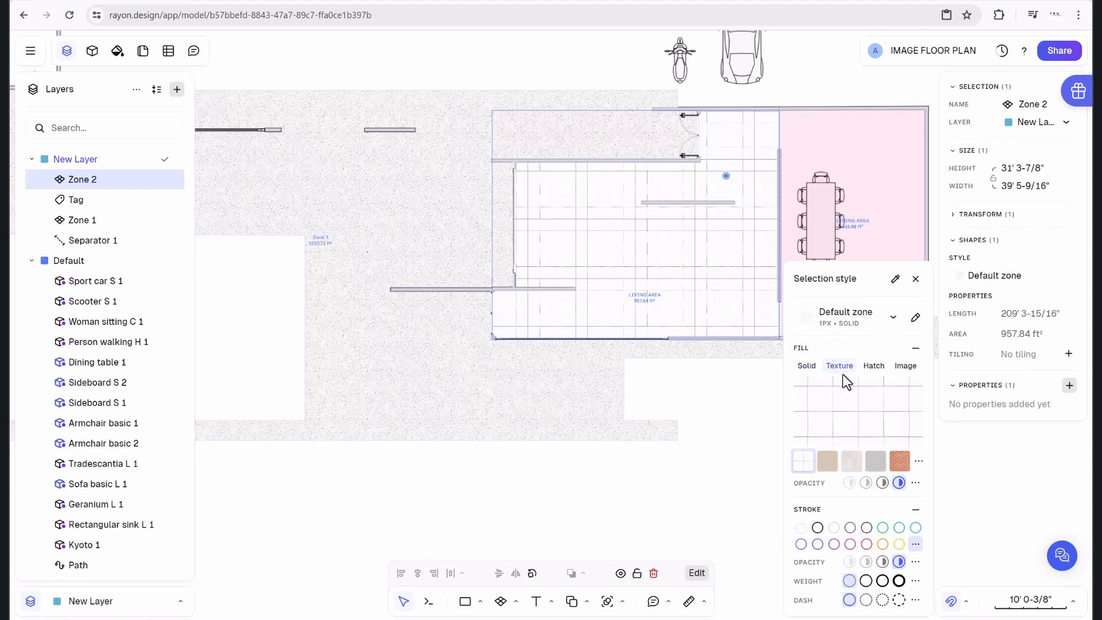
pyautogui.click(915, 463)
pyautogui.click(919, 463)
pyautogui.click(873, 367)
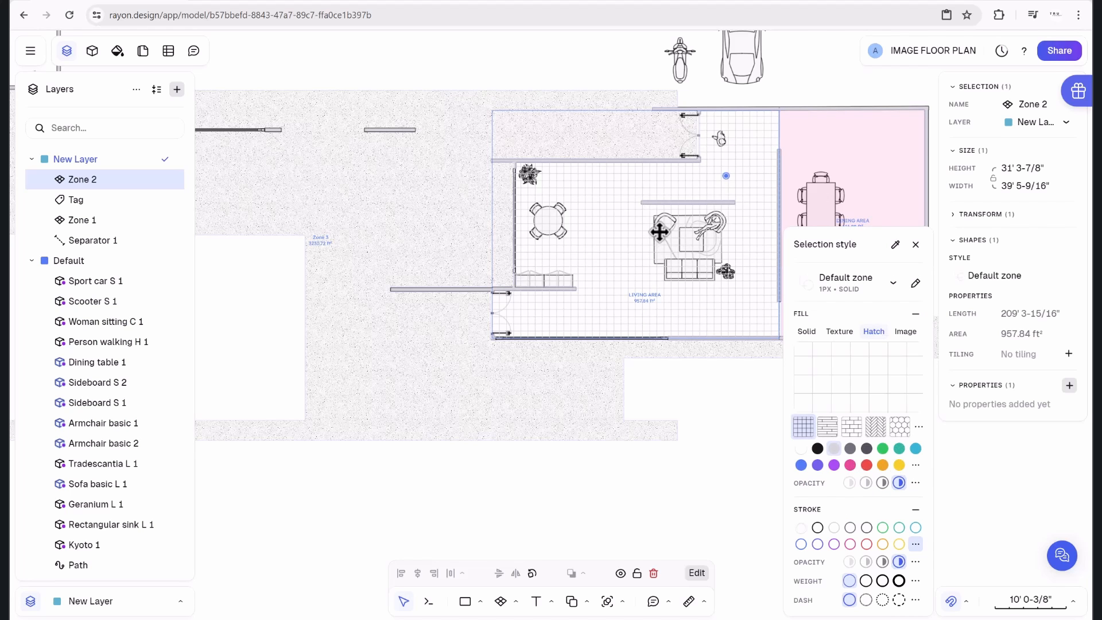
pyautogui.click(743, 99)
# Try image, grid hatch and tile texture fills on the dining area zone, Zone 1.
pyautogui.click(829, 147)
pyautogui.click(989, 278)
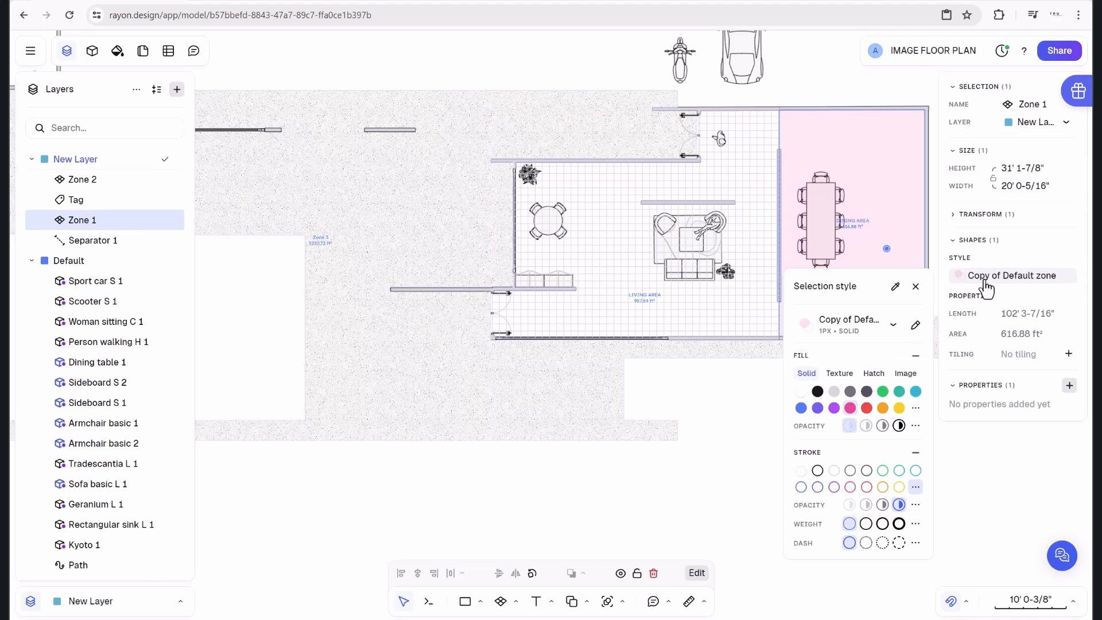
pyautogui.click(905, 374)
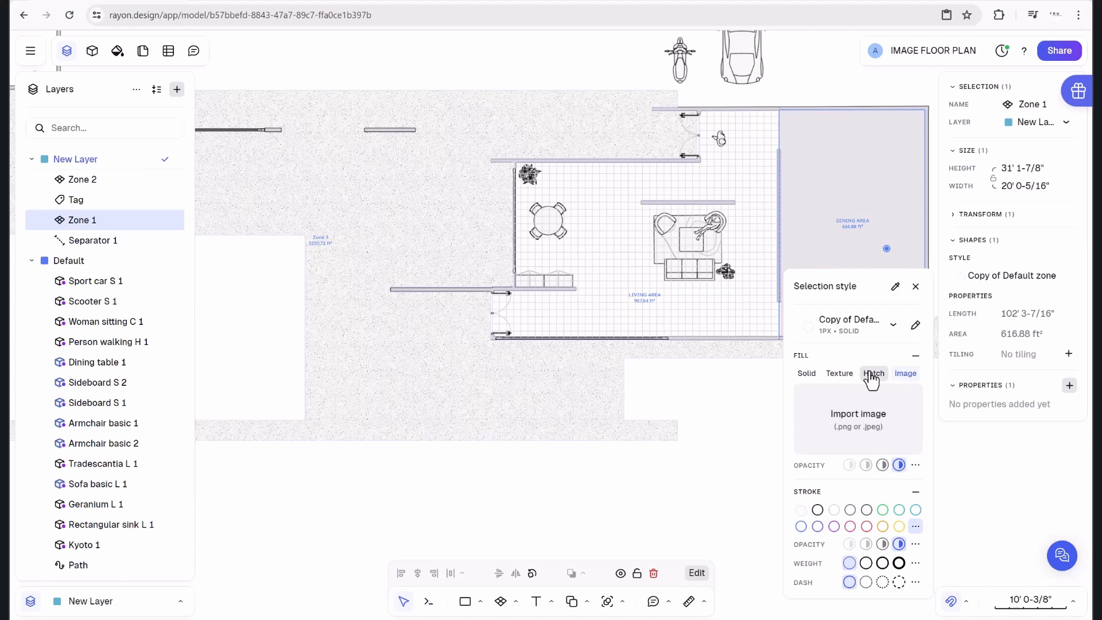
pyautogui.click(872, 374)
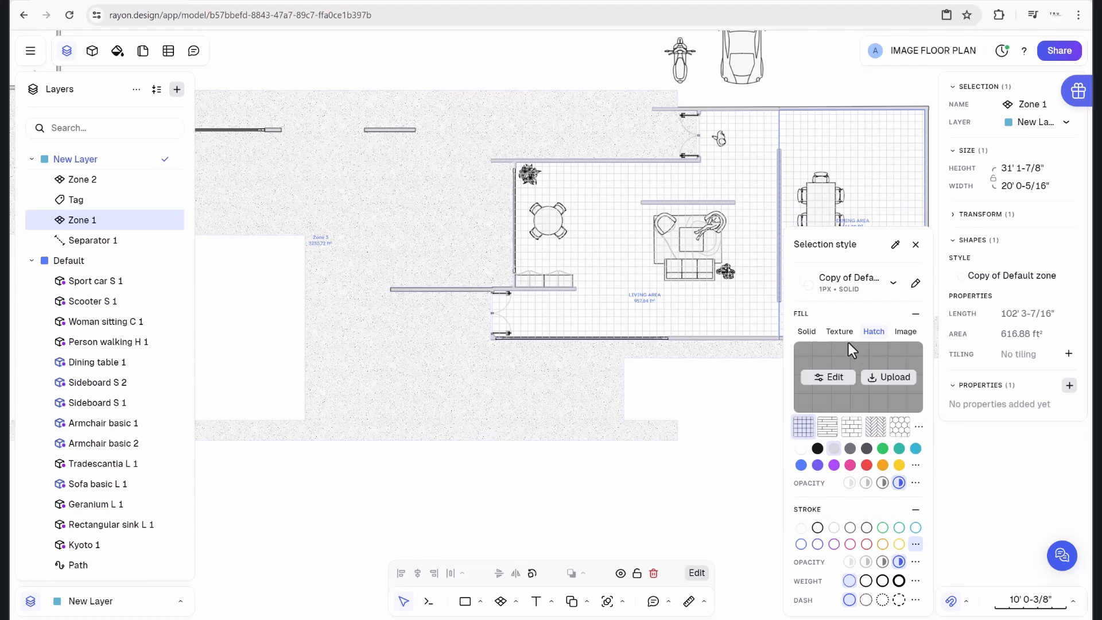
pyautogui.click(839, 332)
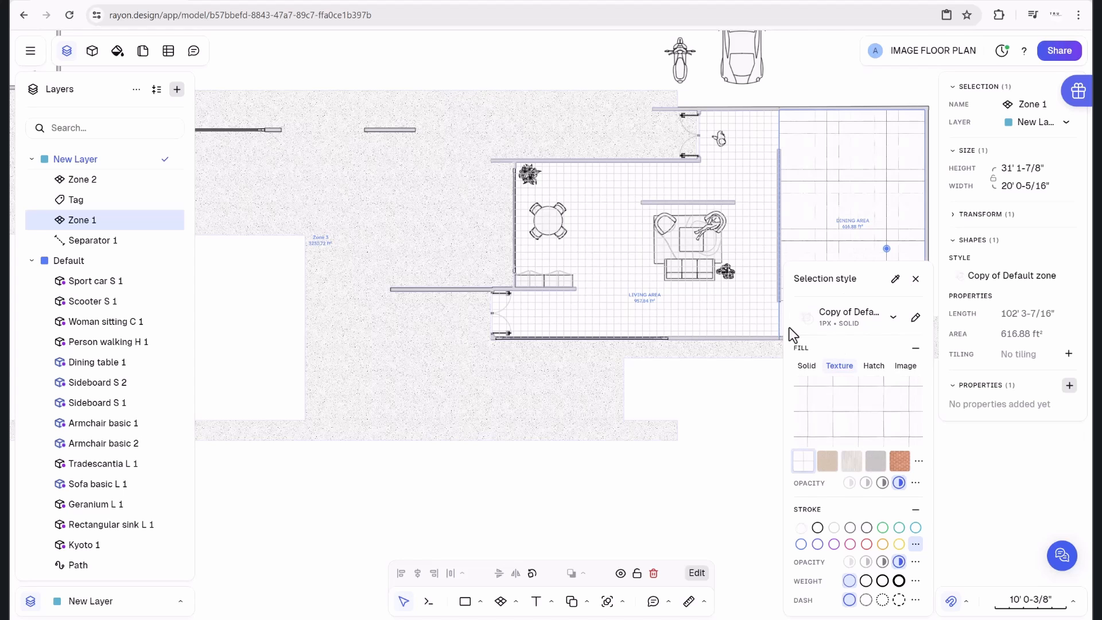
# Give the dining area zone a solid blue fill at the lightest preset opacity.
pyautogui.click(806, 366)
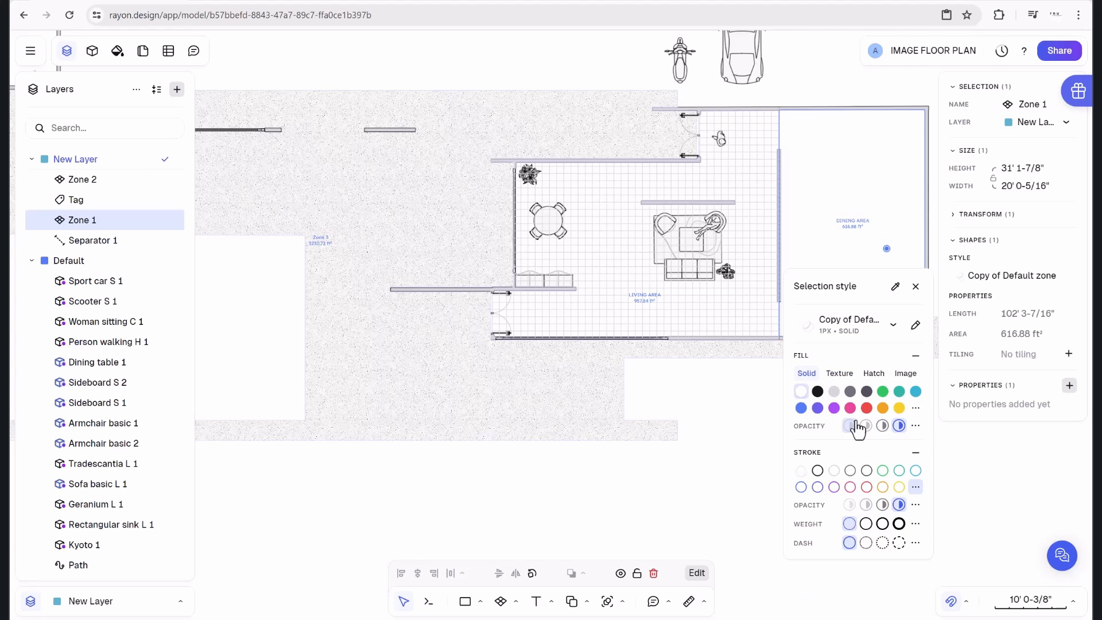
pyautogui.click(801, 409)
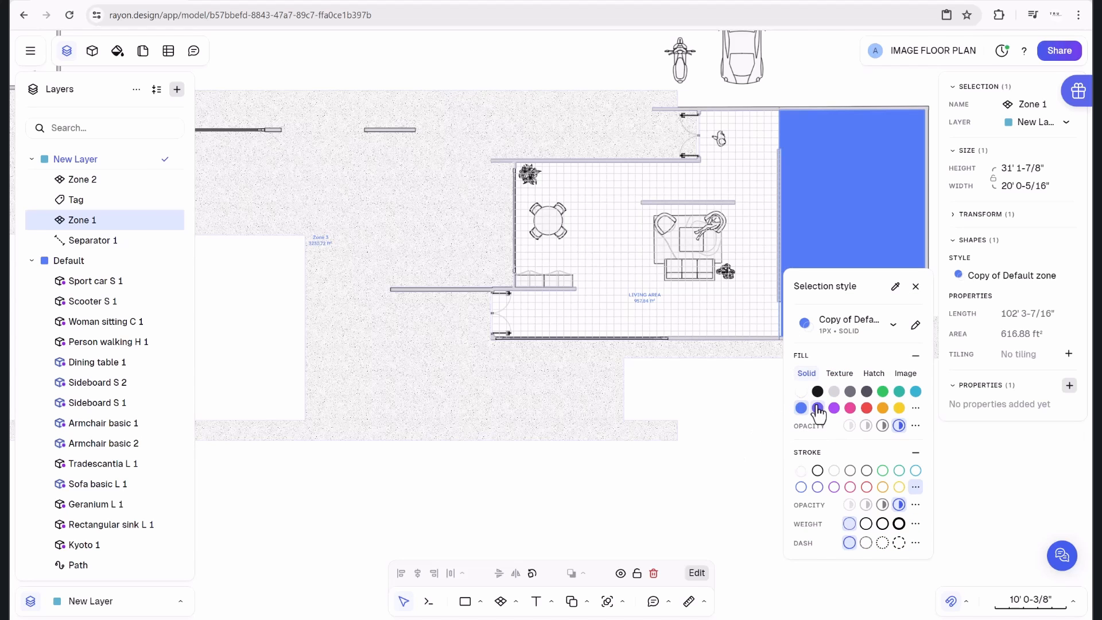
pyautogui.click(850, 429)
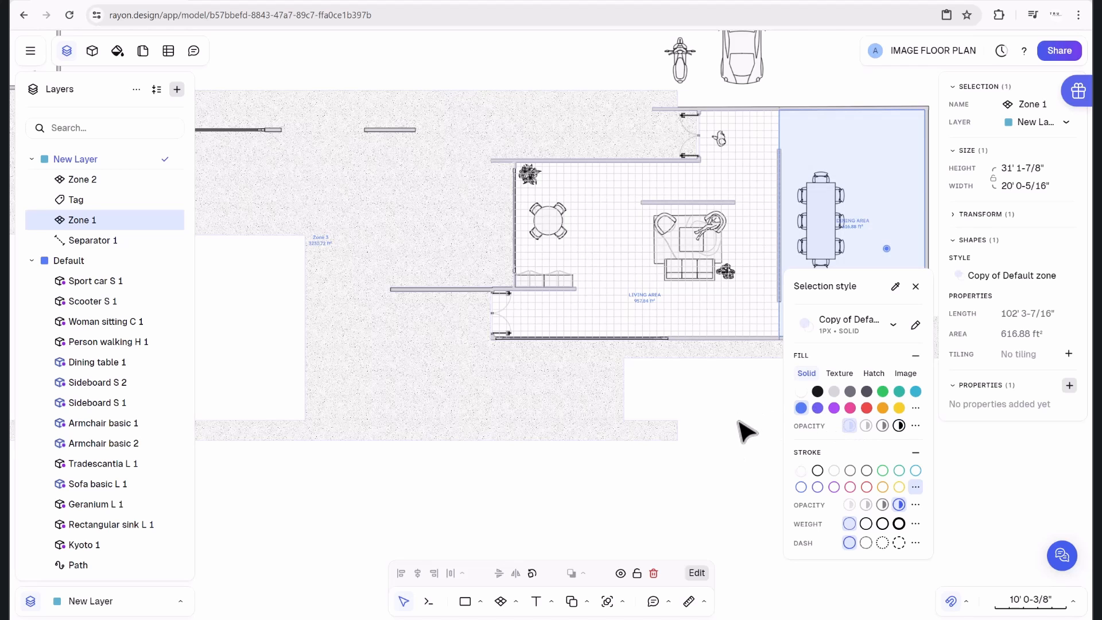
pyautogui.click(742, 421)
pyautogui.keyDown('ctrl'); pyautogui.scroll(-3, 634, 172); pyautogui.keyUp('ctrl')
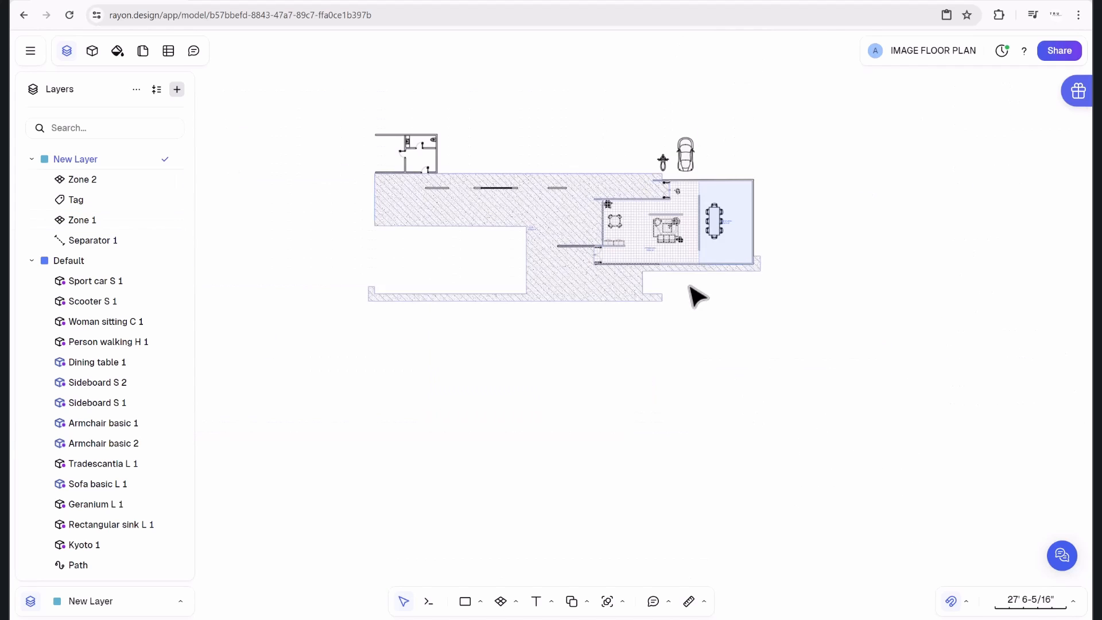
# Move the living area zone, Zone 2, from New Layer into the Default layer, just below Kyoto 1.
pyautogui.keyDown('ctrl'); pyautogui.scroll(5, 628, 184); pyautogui.keyUp('ctrl')
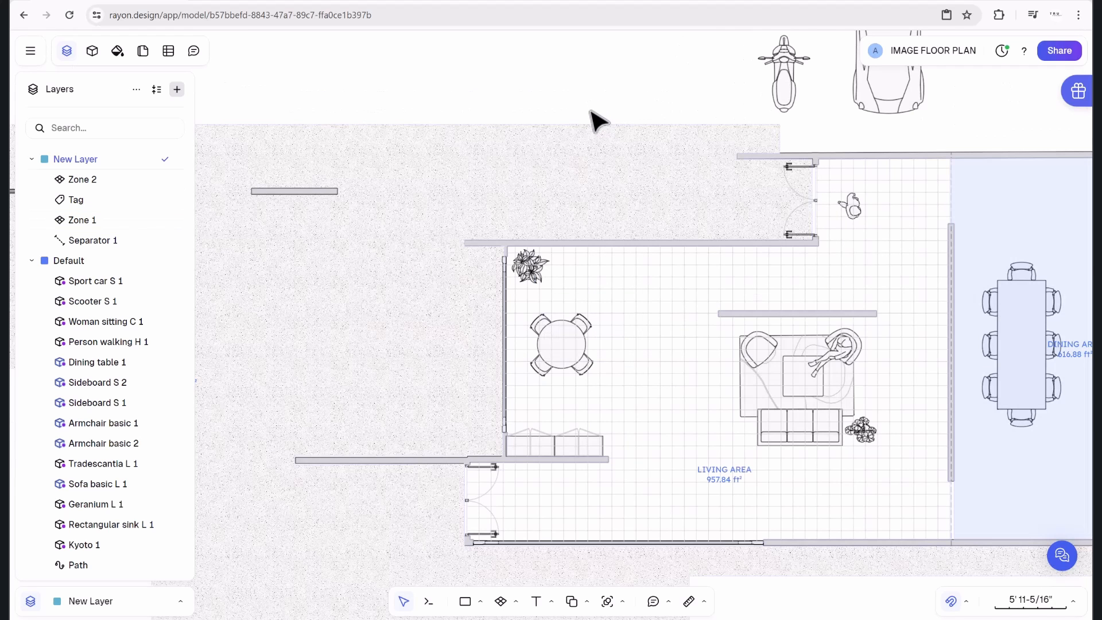
pyautogui.click(659, 278)
pyautogui.keyDown('ctrl'); pyautogui.scroll(-2, 669, 300); pyautogui.keyUp('ctrl')
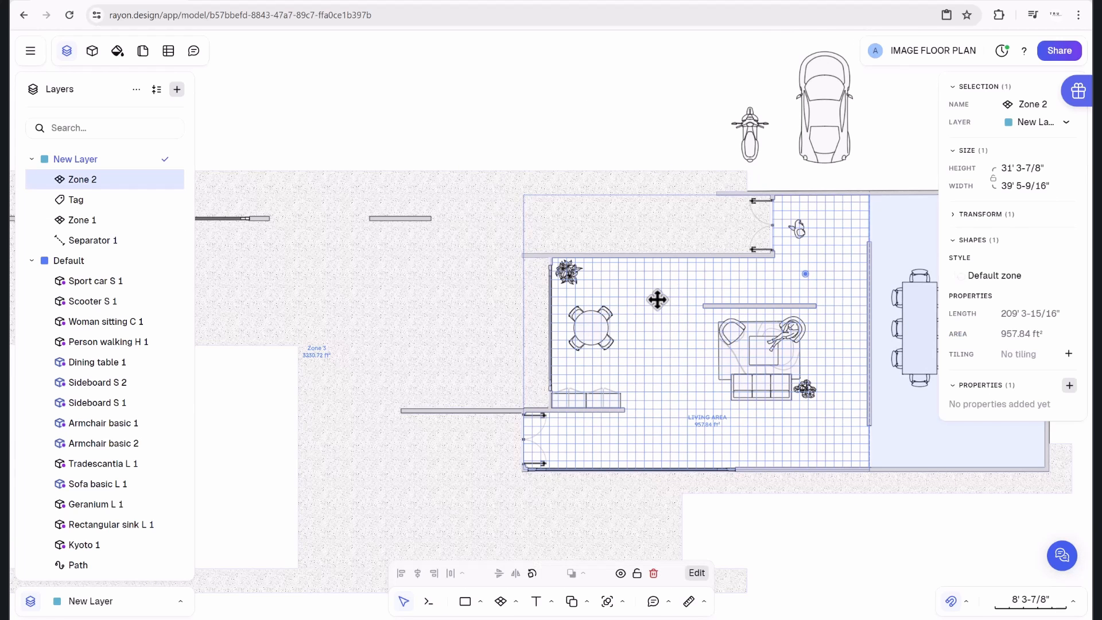
pyautogui.keyDown('ctrl'); pyautogui.scroll(4, 789, 362); pyautogui.keyUp('ctrl')
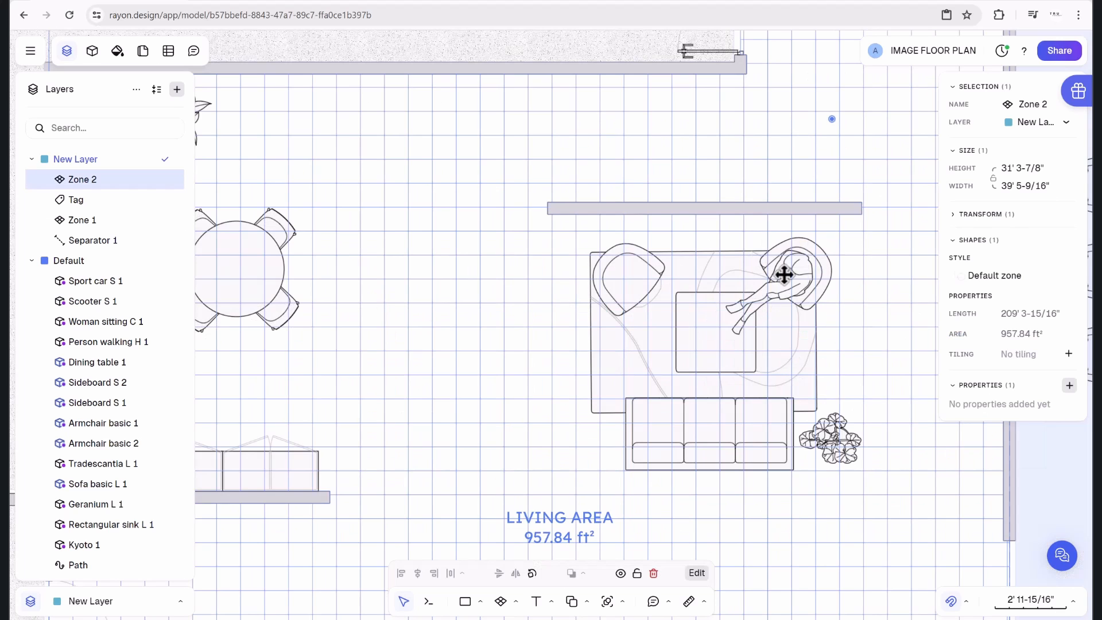
pyautogui.keyDown('ctrl'); pyautogui.scroll(-1, 584, 255); pyautogui.keyUp('ctrl')
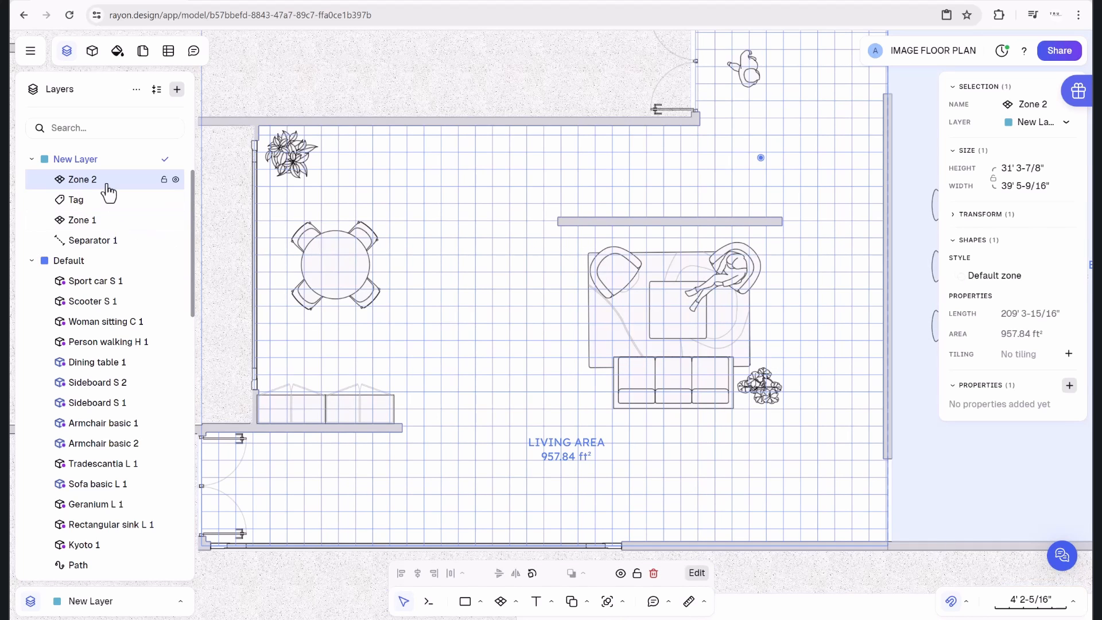
pyautogui.moveTo(103, 189); pyautogui.dragTo(98, 299)
pyautogui.moveTo(106, 493); pyautogui.dragTo(104, 548)
pyautogui.scroll(-3, 109, 543)
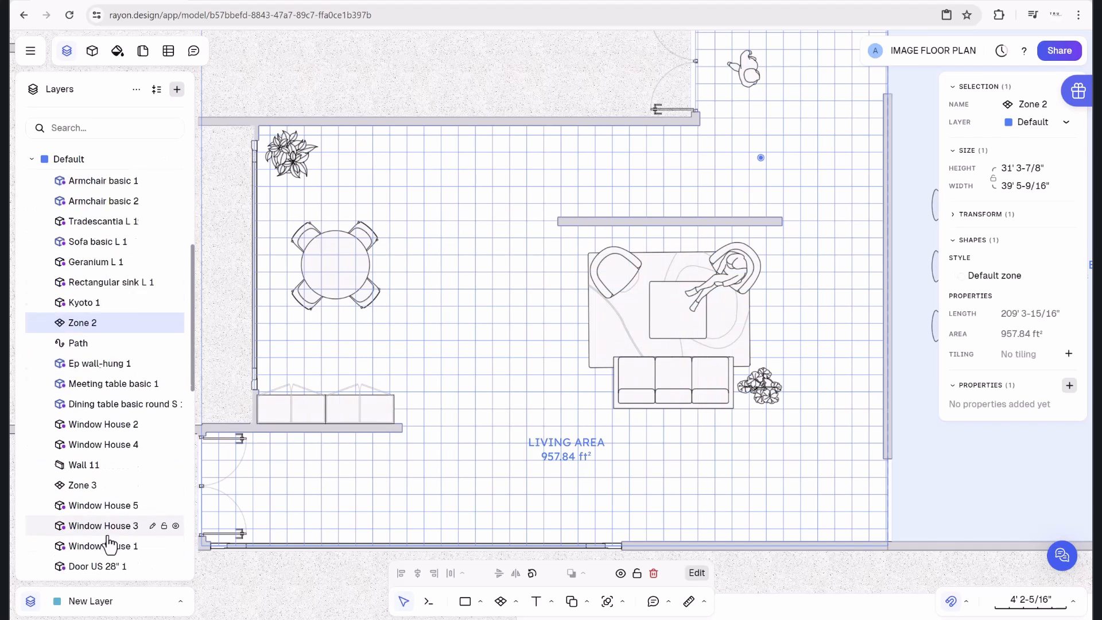
# Reorder Zone 2 in the Default layer to sit below Wall 19, directly above 11 (1).jpg.
pyautogui.scroll(-1, 109, 542)
pyautogui.moveTo(103, 490); pyautogui.dragTo(100, 515)
pyautogui.scroll(-6, 86, 493)
pyautogui.moveTo(82, 313); pyautogui.dragTo(98, 492)
pyautogui.scroll(-5, 115, 471)
pyautogui.moveTo(111, 234); pyautogui.dragTo(107, 493)
pyautogui.scroll(-2, 106, 454)
pyautogui.moveTo(106, 422); pyautogui.dragTo(114, 491)
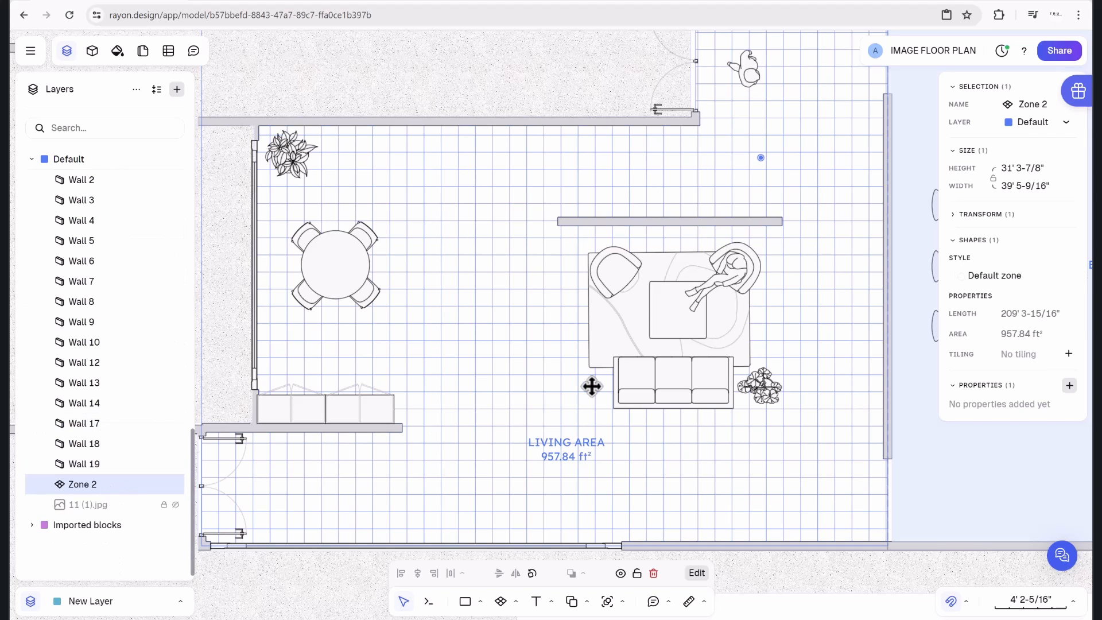
pyautogui.scroll(-3, 559, 398)
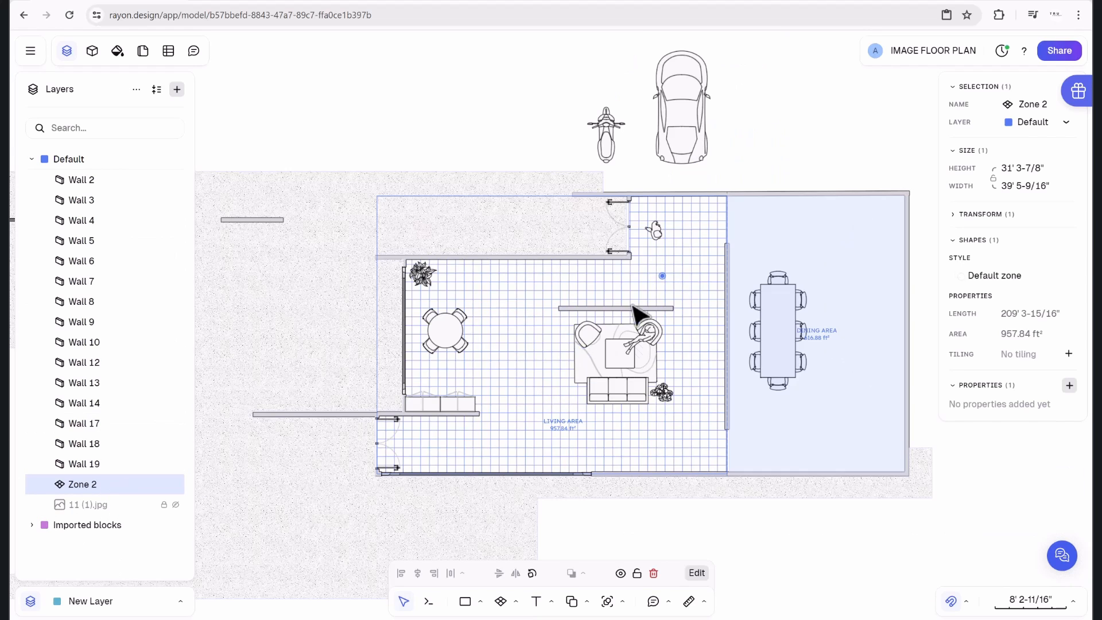
pyautogui.click(433, 204)
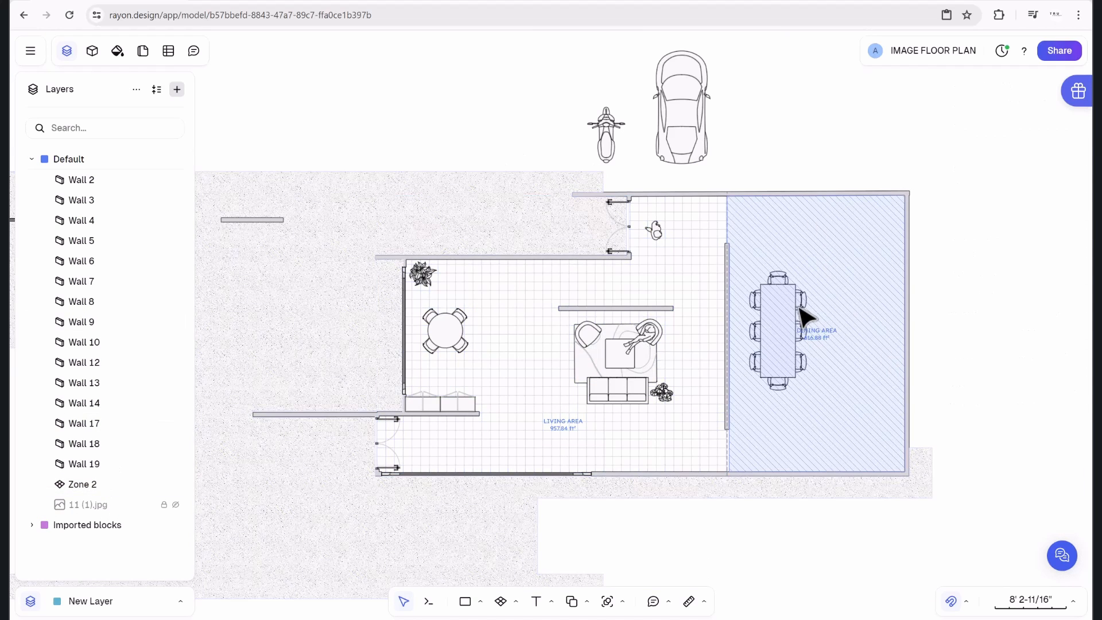
# Move the dining area zone, Zone 1, from New Layer into the Default layer, below Zone 2 and directly above 11 (1).jpg.
pyautogui.scroll(3, 798, 298)
pyautogui.scroll(-3, 804, 229)
pyautogui.click(827, 212)
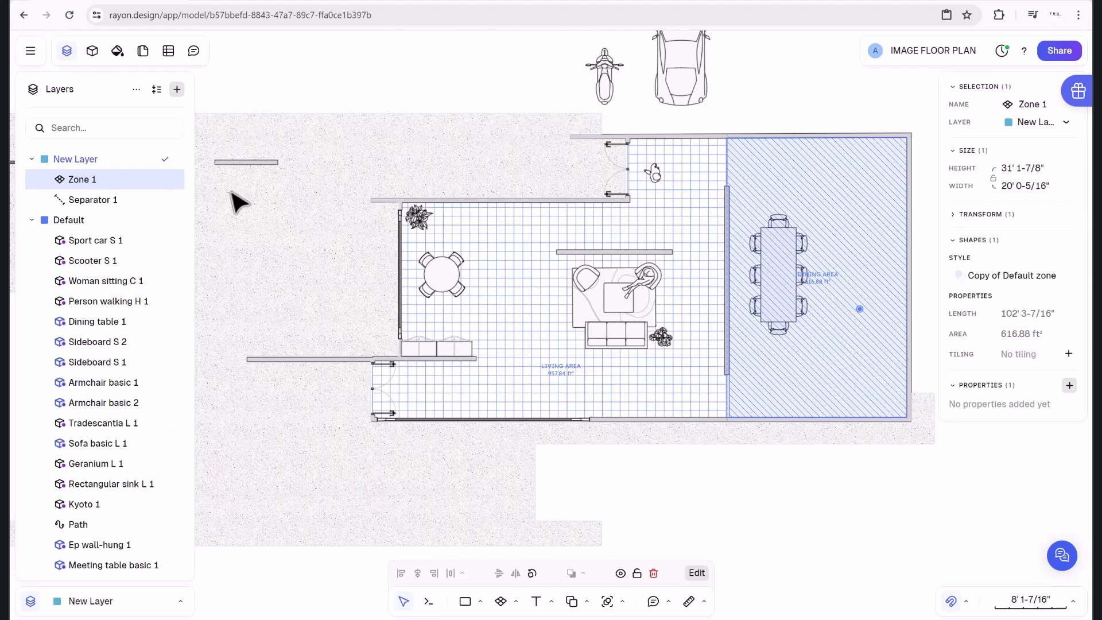
pyautogui.moveTo(81, 182); pyautogui.dragTo(85, 489)
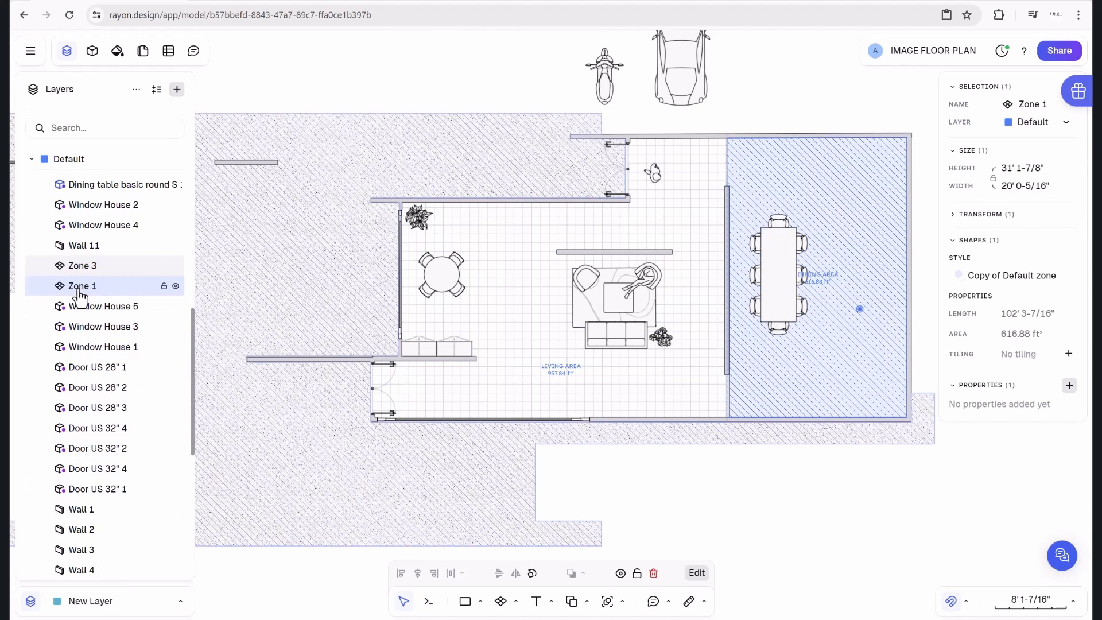
pyautogui.moveTo(74, 291); pyautogui.dragTo(103, 505)
pyautogui.scroll(-4, 93, 489)
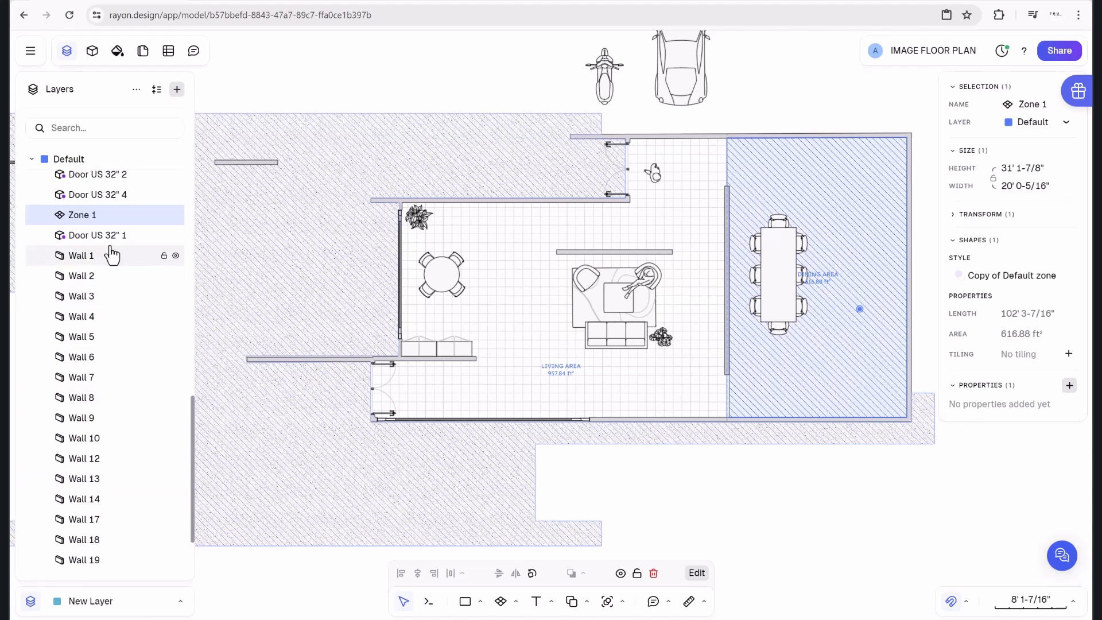
pyautogui.moveTo(88, 215); pyautogui.dragTo(94, 500)
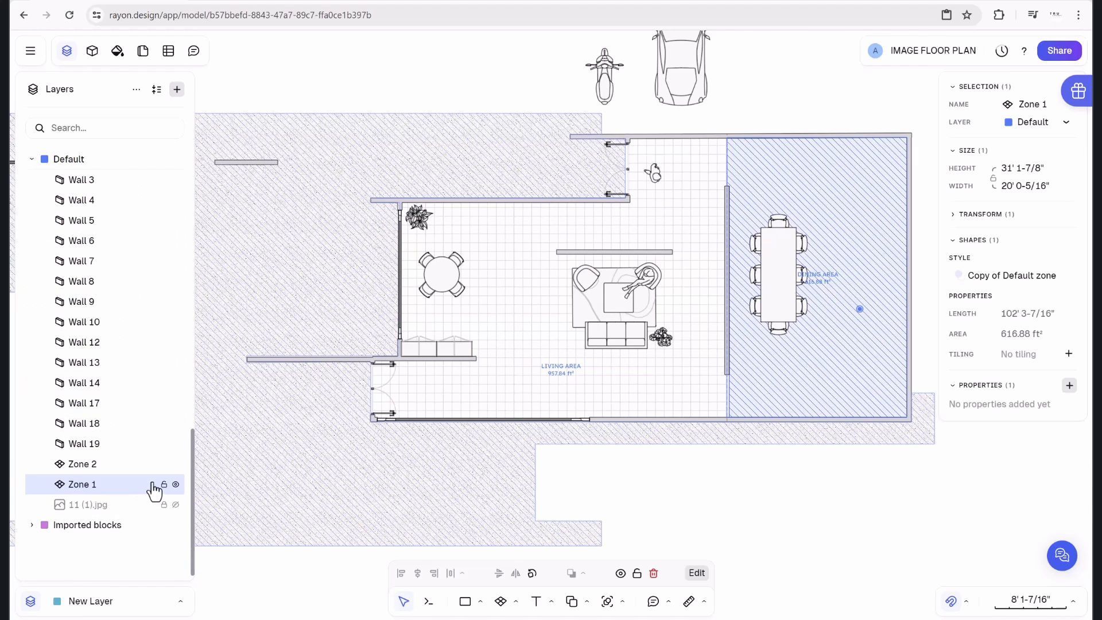
# Rename Zone 1 as "flooring dining area" and Zone 2 as "flooring living area".
pyautogui.doubleClick(86, 485)
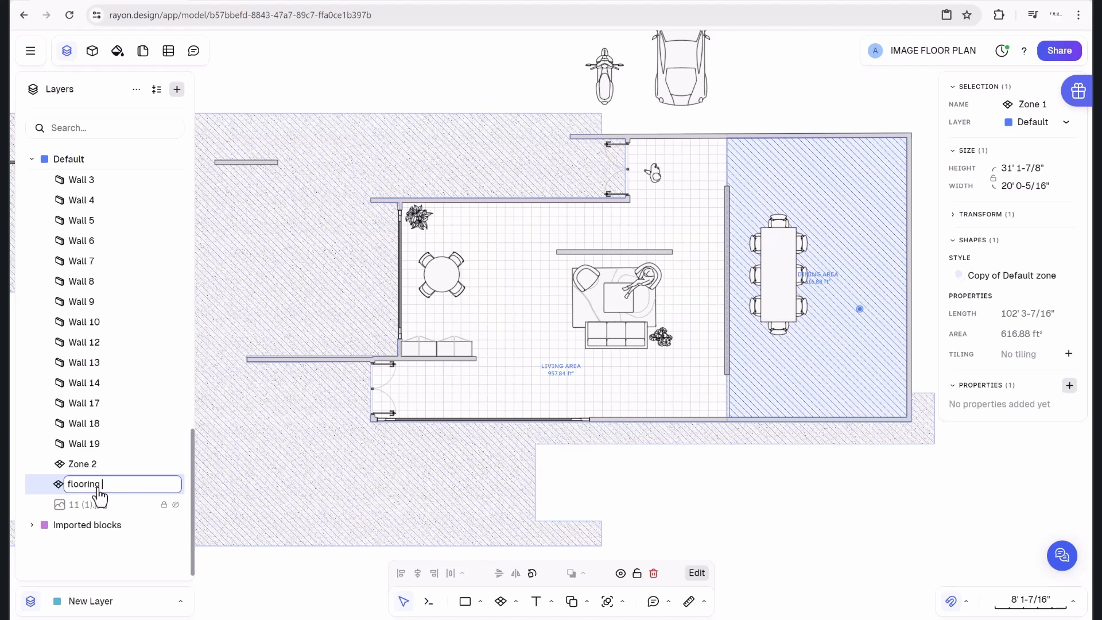
pyautogui.press('Return')
pyautogui.doubleClick(89, 464)
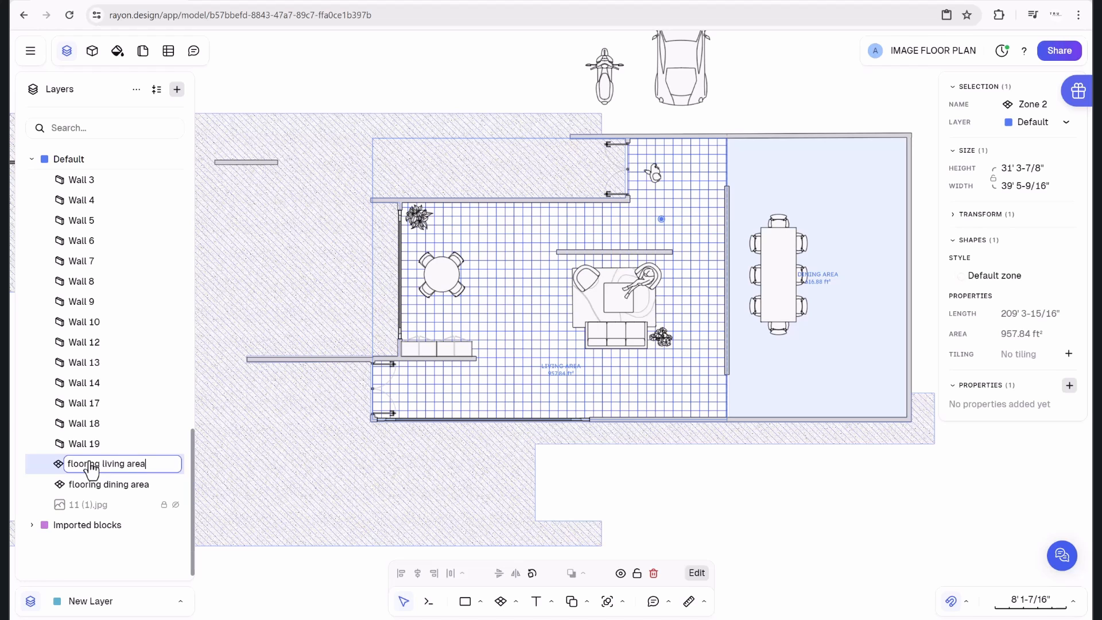
pyautogui.press('Return')
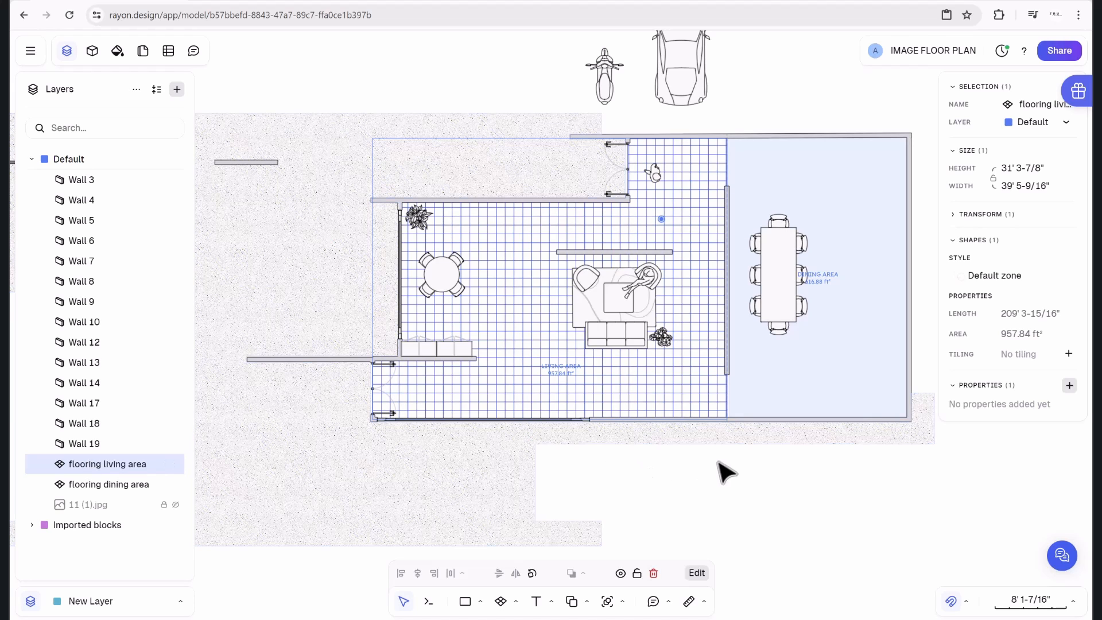
pyautogui.click(726, 470)
# Inspect how the paving zone, Zone 3, meets the walls around the living area.
pyautogui.scroll(-2, 497, 93)
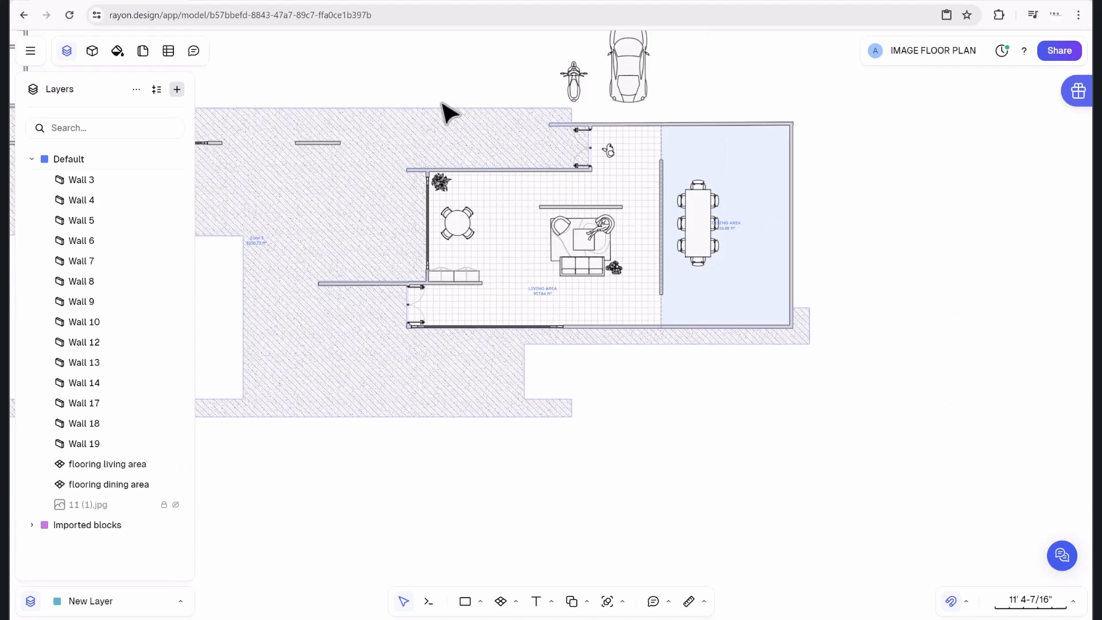
pyautogui.moveTo(405, 87); pyautogui.dragTo(529, 103, button='middle')
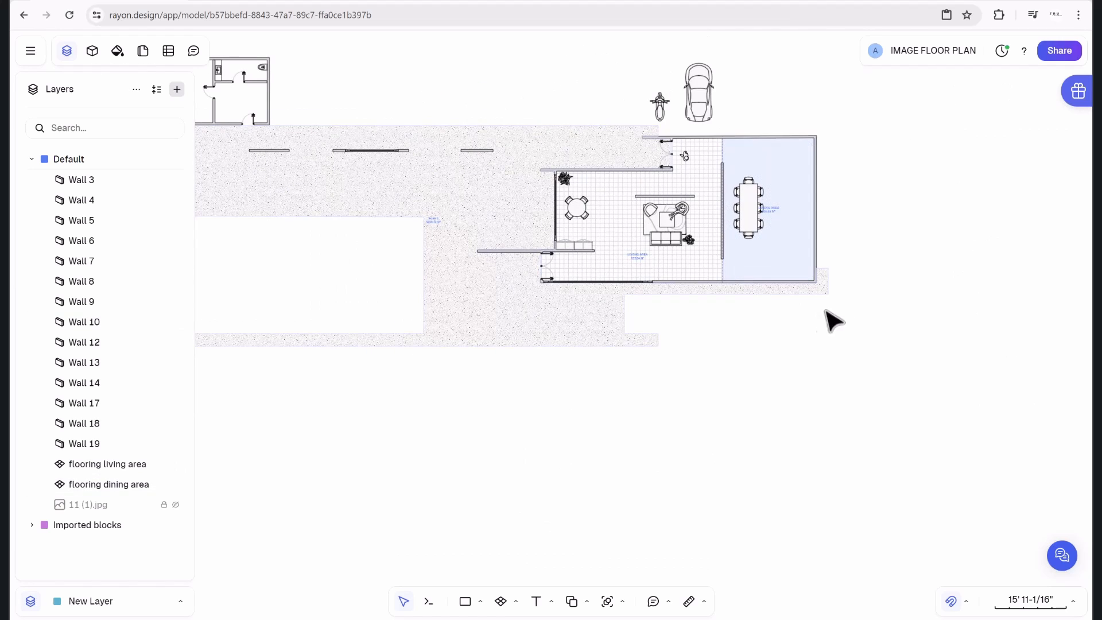
pyautogui.scroll(2, 799, 376)
pyautogui.scroll(2, 784, 224)
pyautogui.scroll(5, 68, 254)
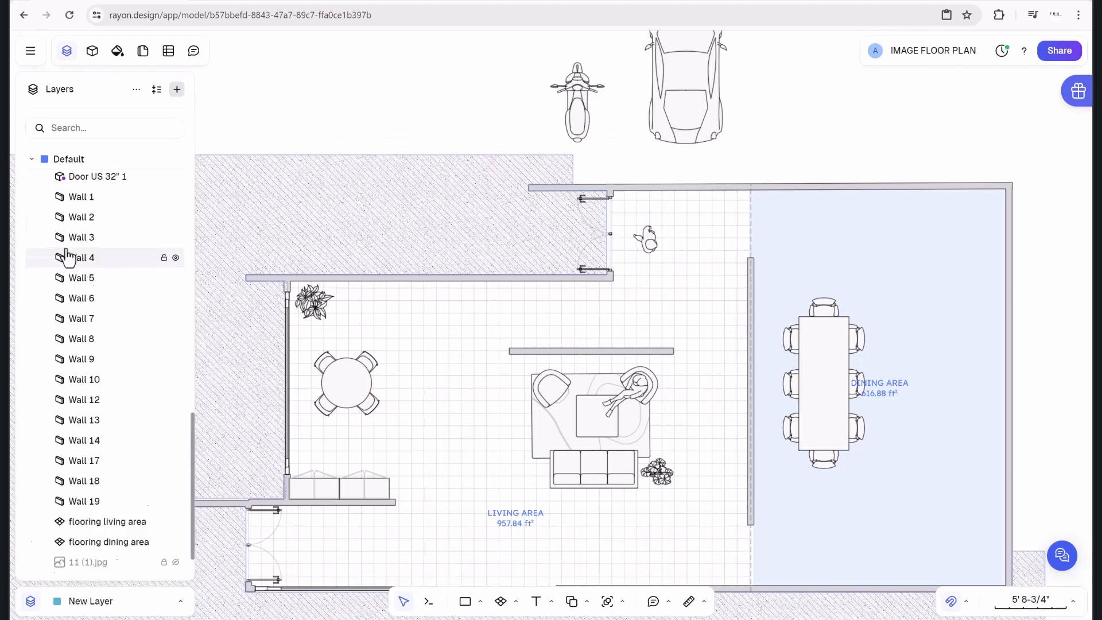
pyautogui.scroll(-4, 779, 326)
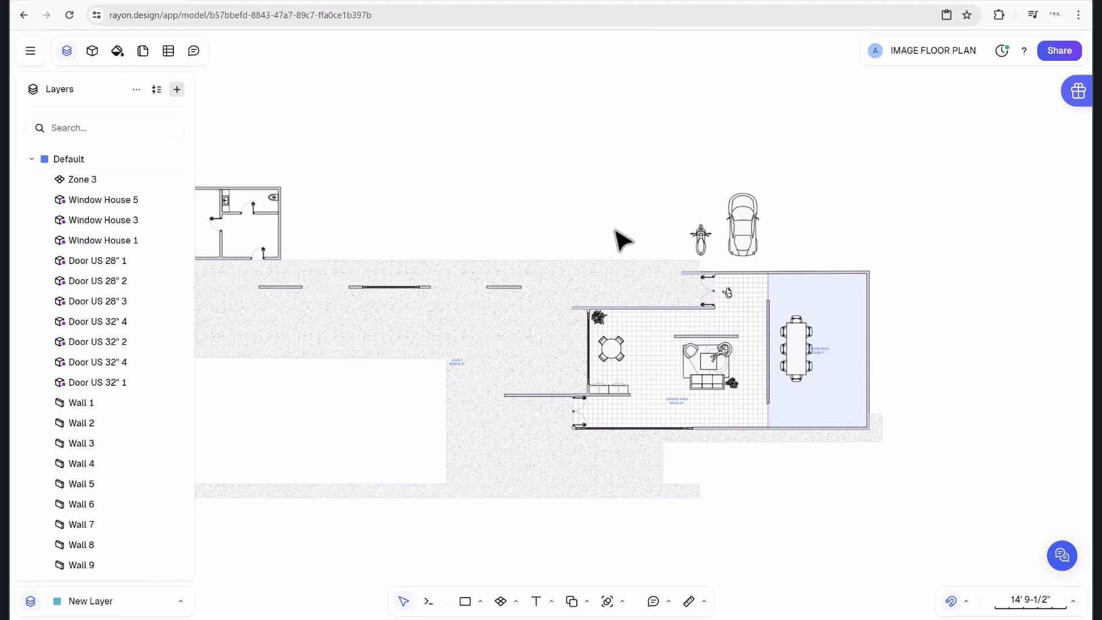
pyautogui.click(588, 290)
pyautogui.scroll(3, 585, 309)
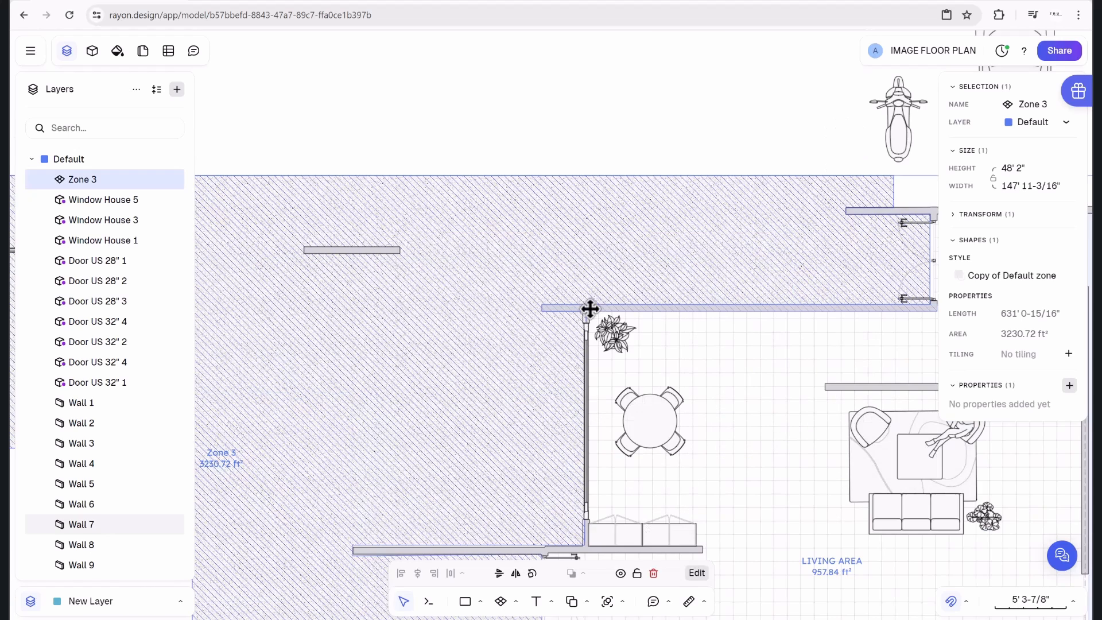
pyautogui.scroll(-2, 580, 308)
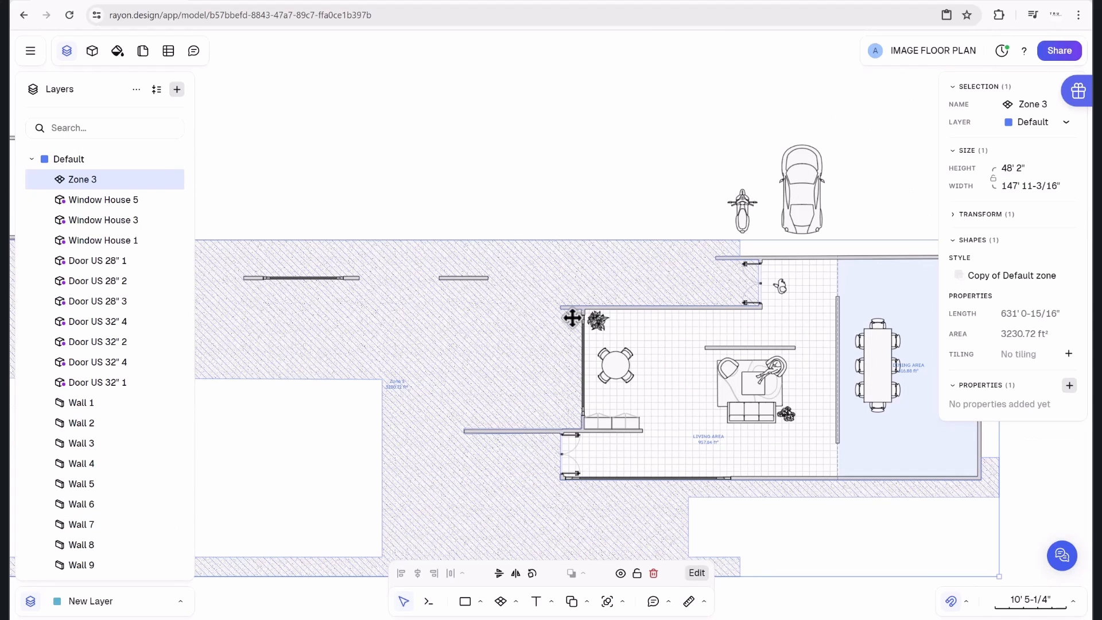
pyautogui.click(546, 197)
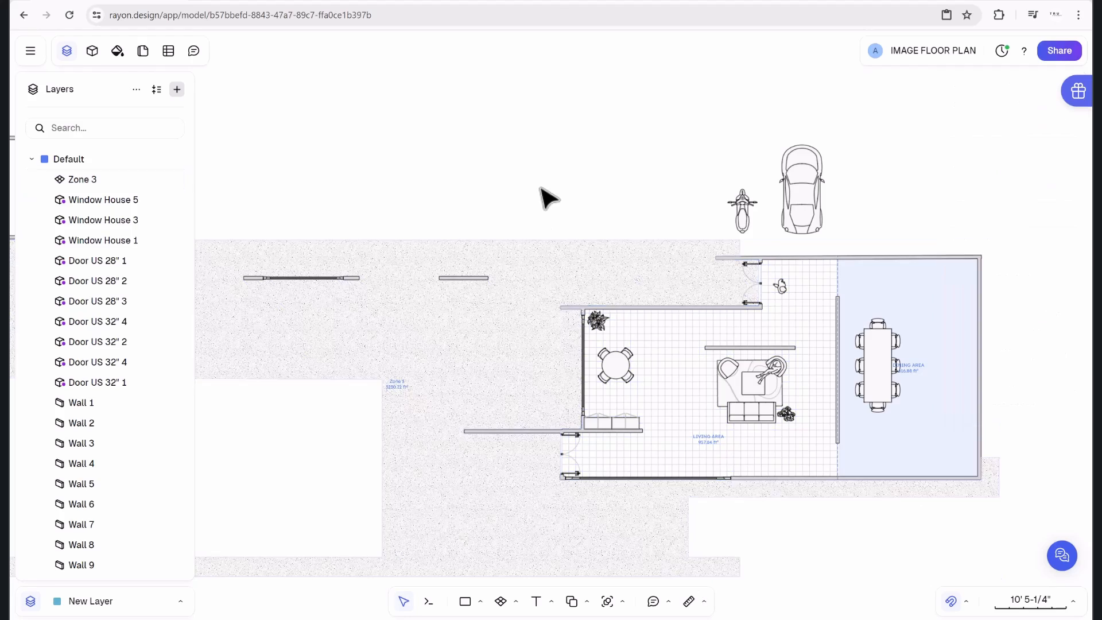
# Edit Zone 3's outline so its points fit the wall end and the window wall's outer face near the upper plant.
pyautogui.click(533, 264)
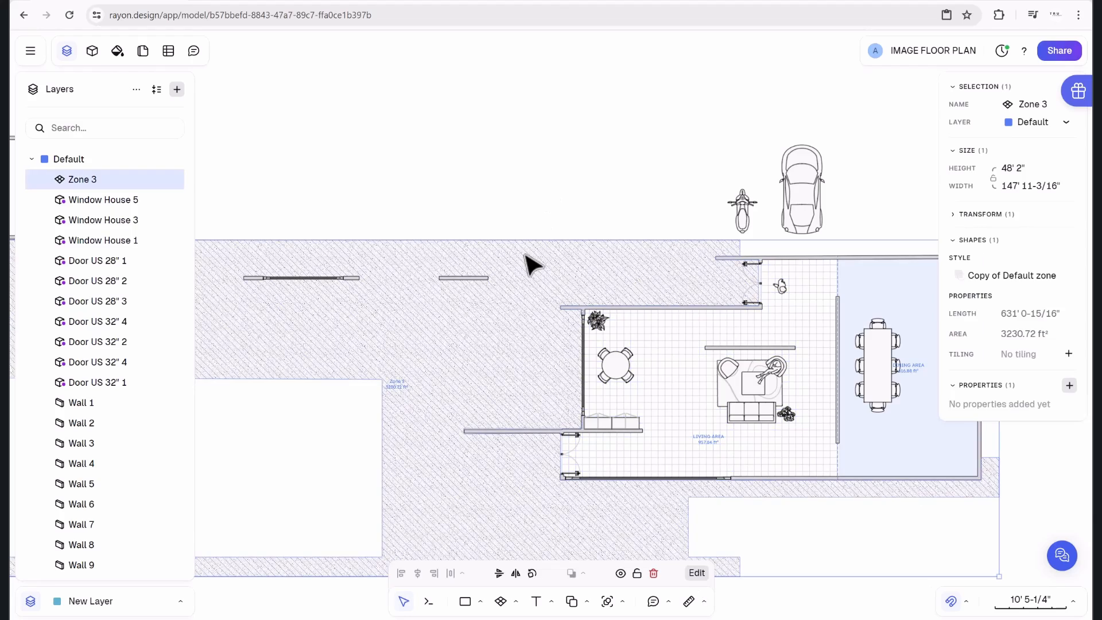
pyautogui.click(697, 574)
pyautogui.scroll(5, 567, 319)
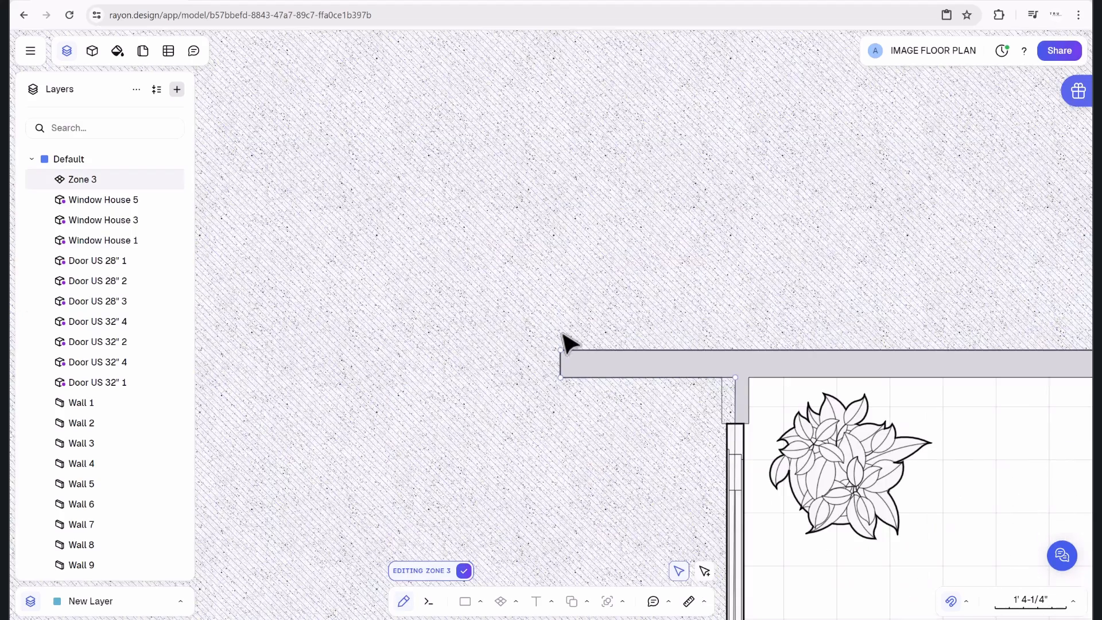
pyautogui.moveTo(560, 350); pyautogui.dragTo(530, 377)
pyautogui.moveTo(496, 351); pyautogui.dragTo(577, 377)
pyautogui.moveTo(735, 377); pyautogui.dragTo(721, 378)
pyautogui.scroll(-11, 685, 400)
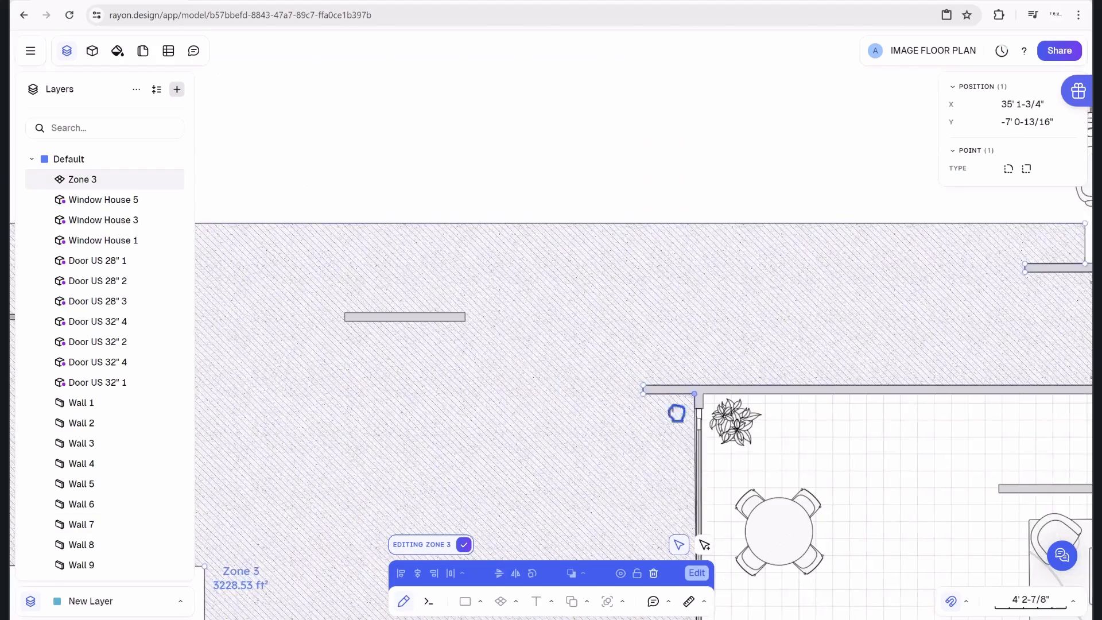
# Align Zone 3's corner at the lower end of the window wall, beside the sideboards, with the wall's outer face.
pyautogui.moveTo(677, 430); pyautogui.dragTo(663, 238, button='middle')
pyautogui.scroll(-3, 662, 239)
pyautogui.scroll(8, 677, 432)
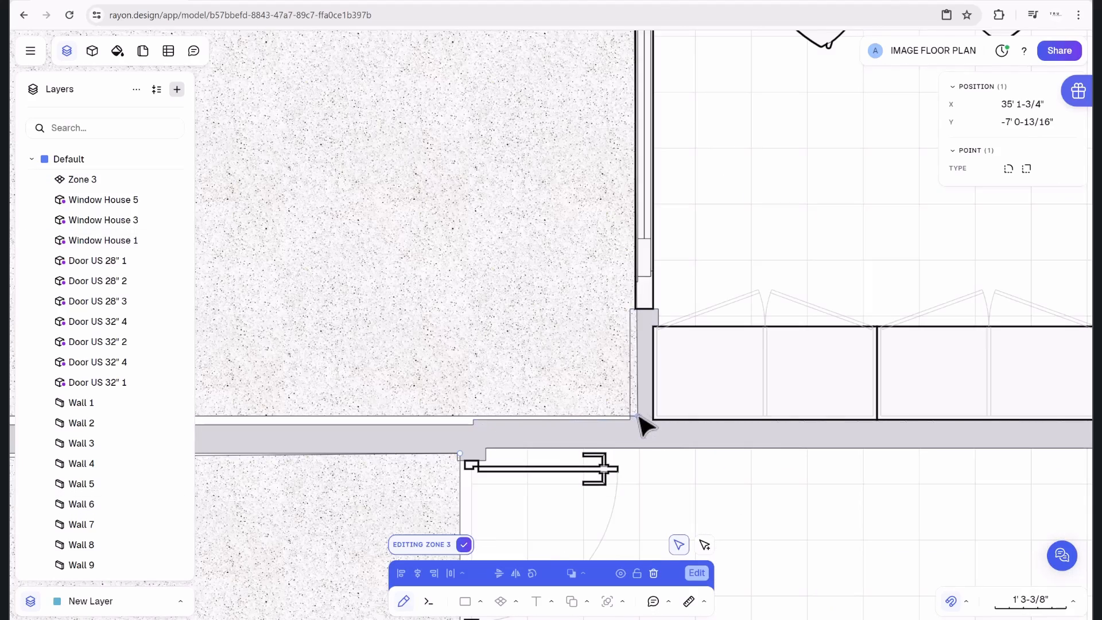
pyautogui.click(629, 417)
pyautogui.scroll(-4, 504, 419)
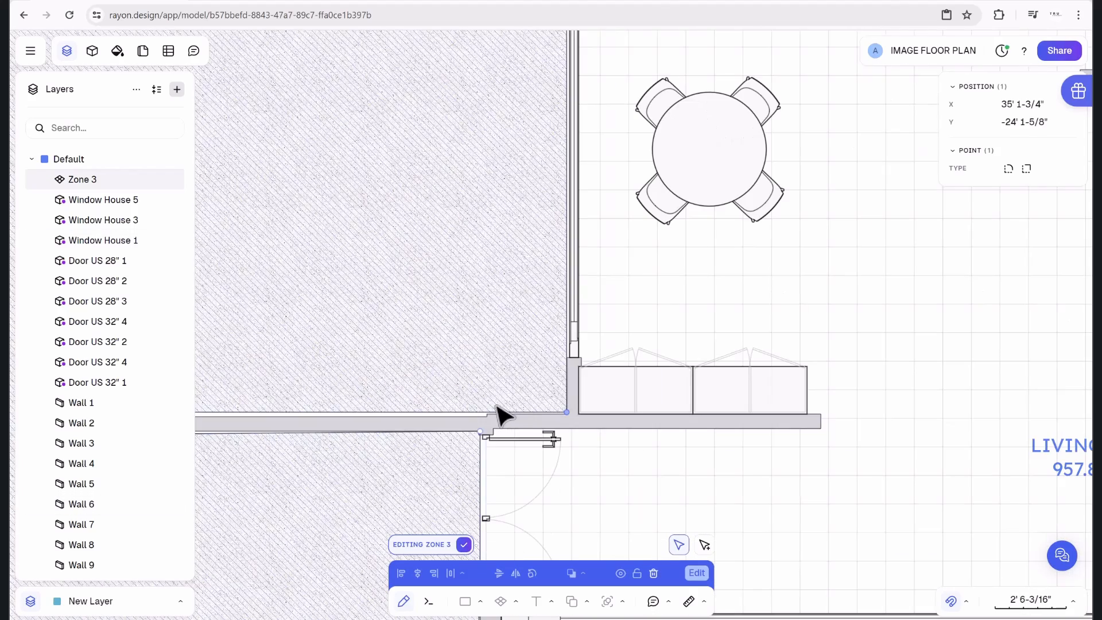
# Snap Zone 3's two points at the free end of the long wall below the window wall onto that wall's corners.
pyautogui.click(501, 411)
pyautogui.scroll(-5, 460, 364)
pyautogui.moveTo(265, 389); pyautogui.dragTo(419, 375, button='middle')
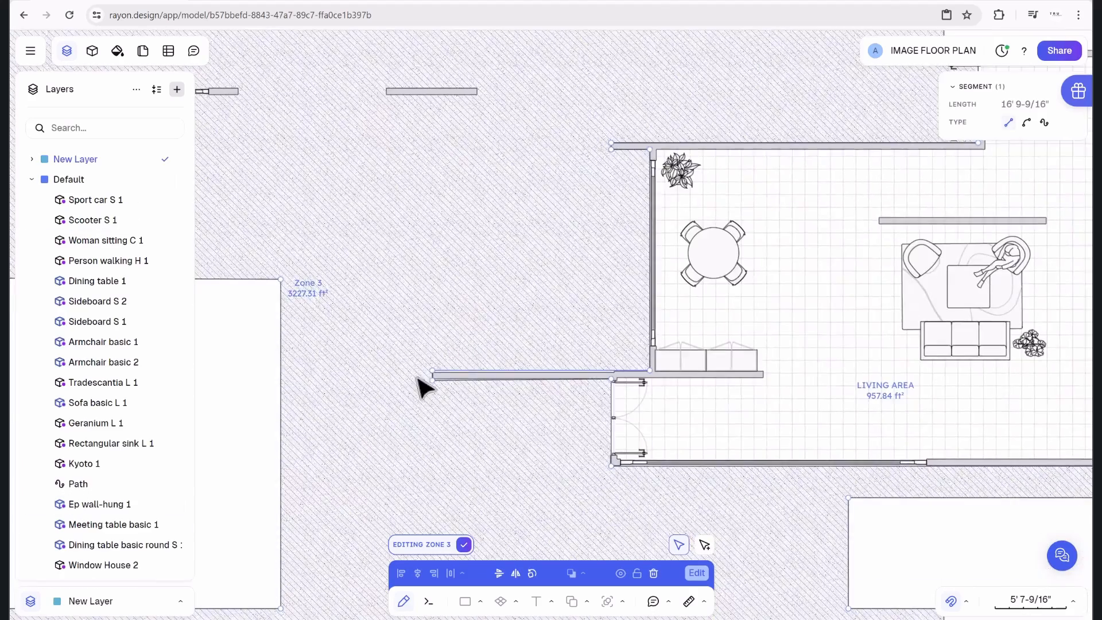
pyautogui.scroll(12, 429, 374)
pyautogui.moveTo(448, 331); pyautogui.dragTo(451, 342)
pyautogui.moveTo(449, 404); pyautogui.dragTo(455, 395)
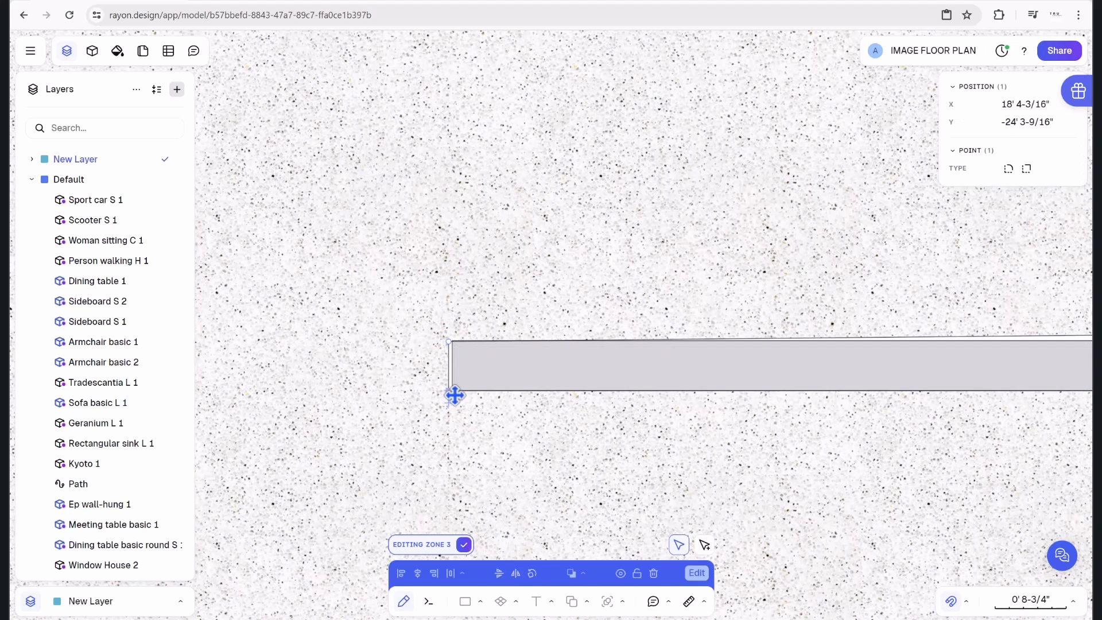
pyautogui.scroll(5, 452, 367)
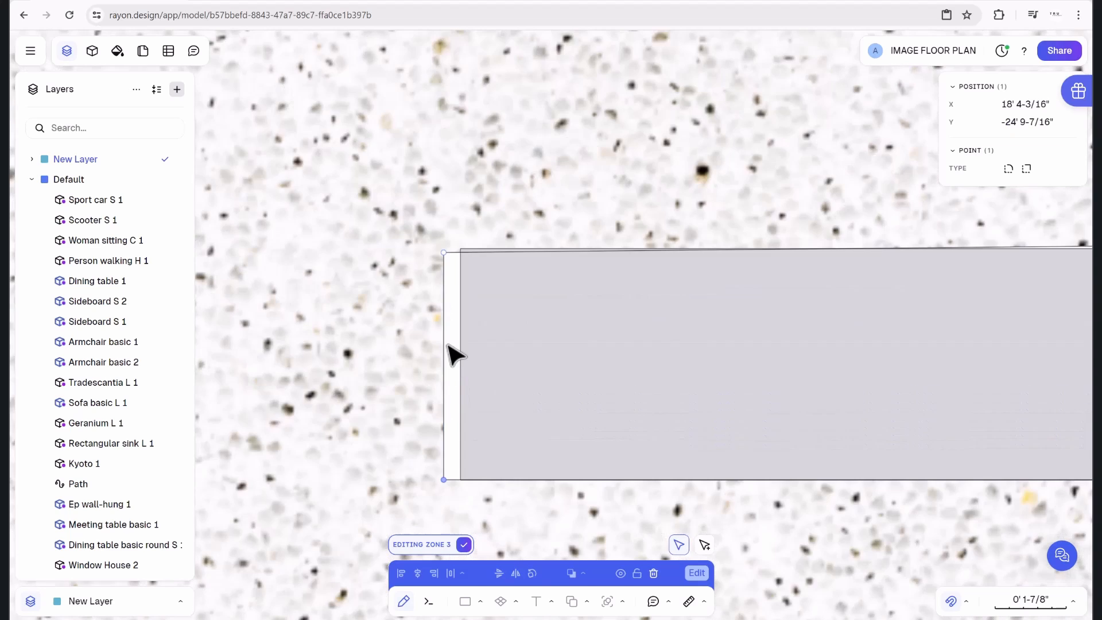
pyautogui.moveTo(443, 253); pyautogui.dragTo(461, 249)
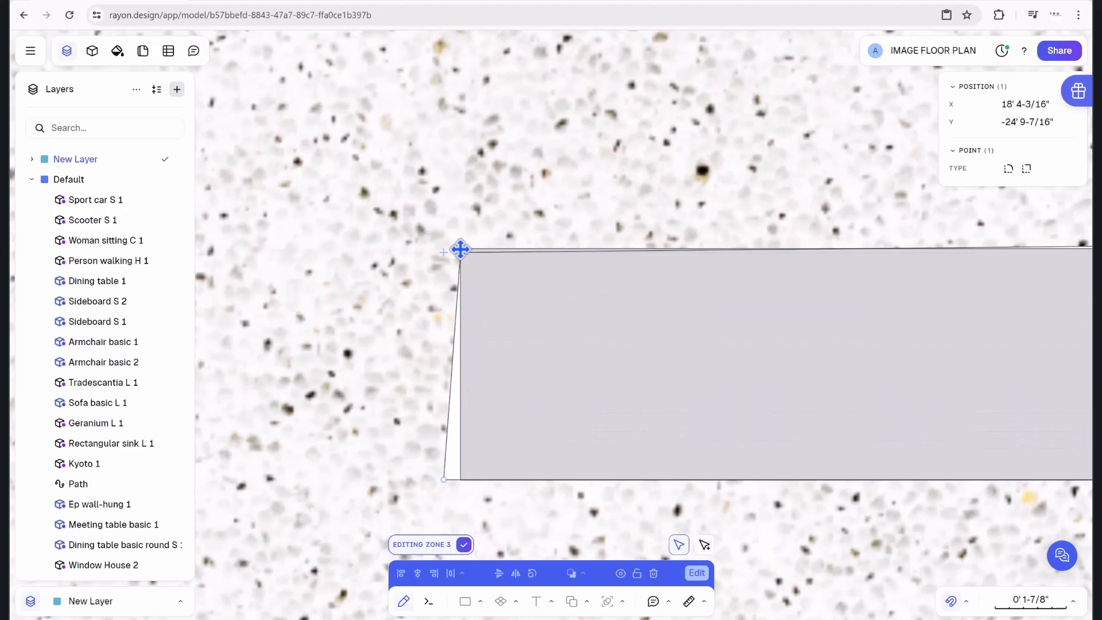
pyautogui.moveTo(443, 480); pyautogui.dragTo(460, 479)
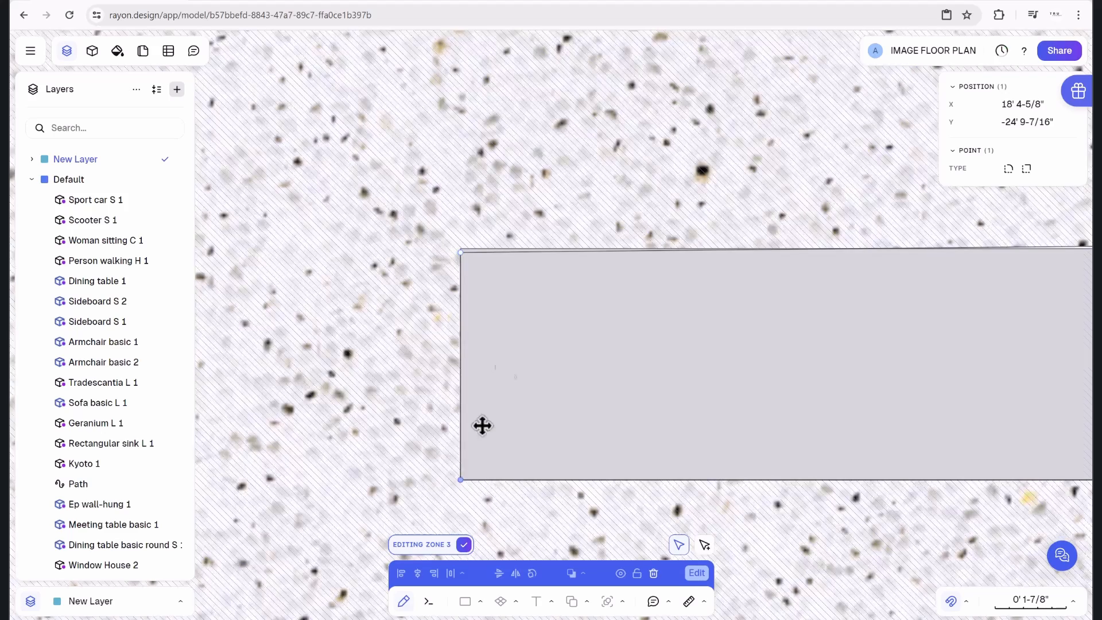
# Align Zone 3's corner and edge beside the living area's double door with the wall's lower face and the short stub's outer face.
pyautogui.scroll(-5, 608, 320)
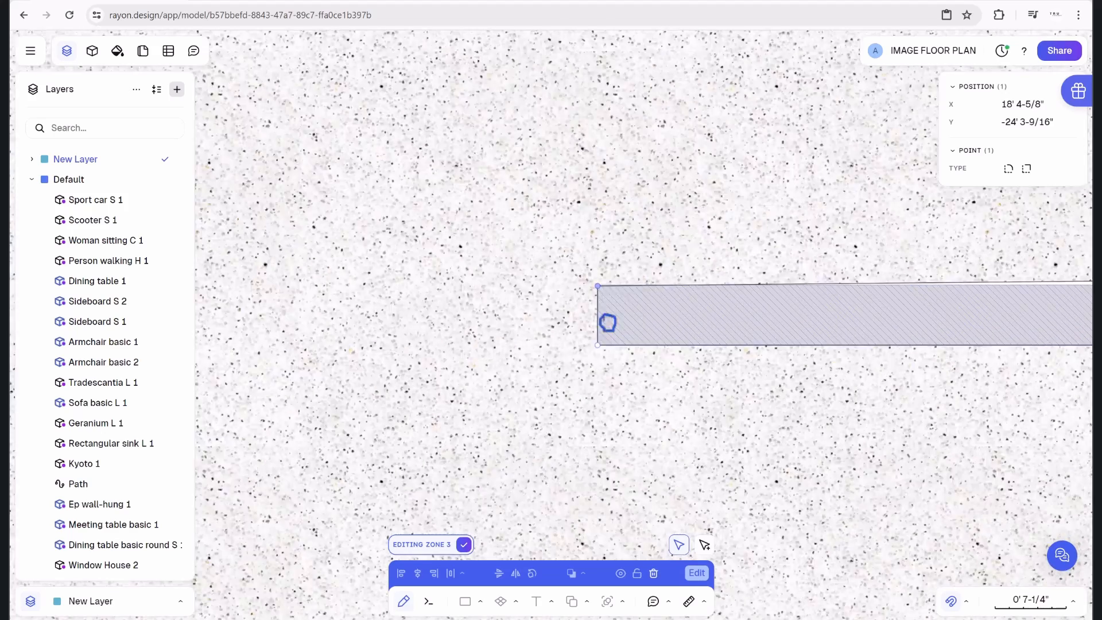
pyautogui.scroll(-3, 566, 332)
pyautogui.moveTo(851, 326); pyautogui.dragTo(796, 327, button='middle')
pyautogui.scroll(6, 807, 324)
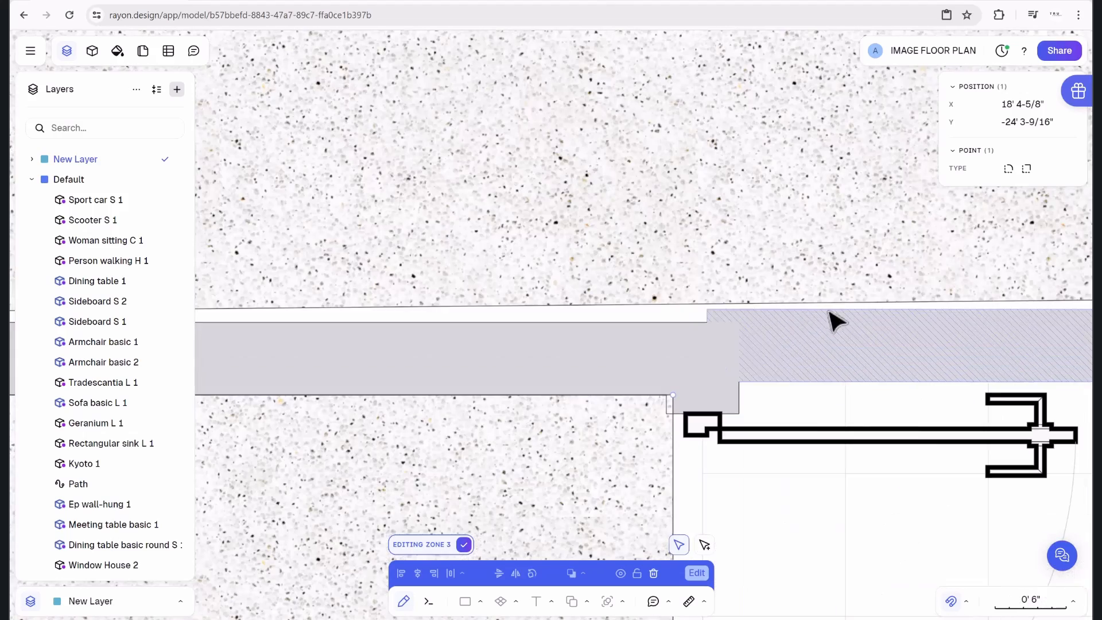
pyautogui.scroll(-3, 832, 331)
pyautogui.click(698, 337)
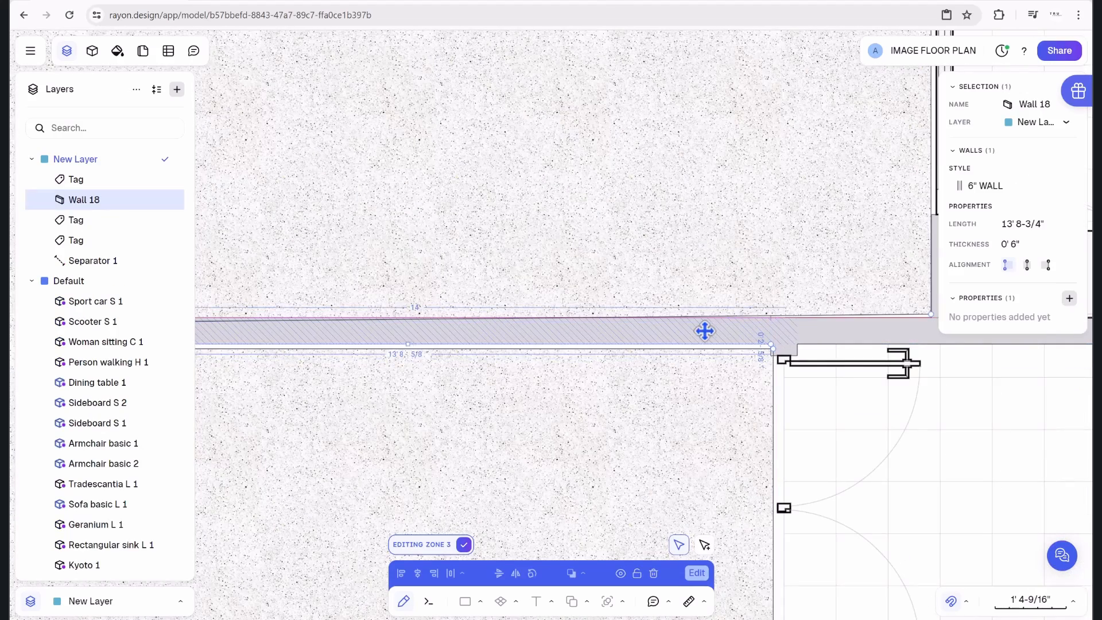
pyautogui.click(780, 360)
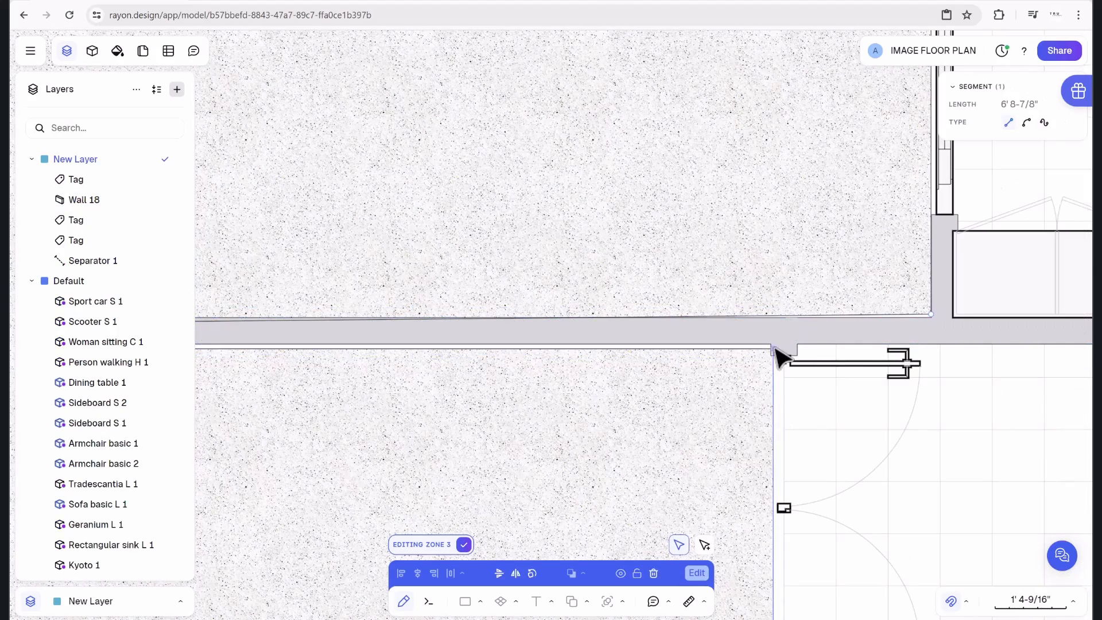
pyautogui.click(772, 345)
pyautogui.scroll(5, 763, 363)
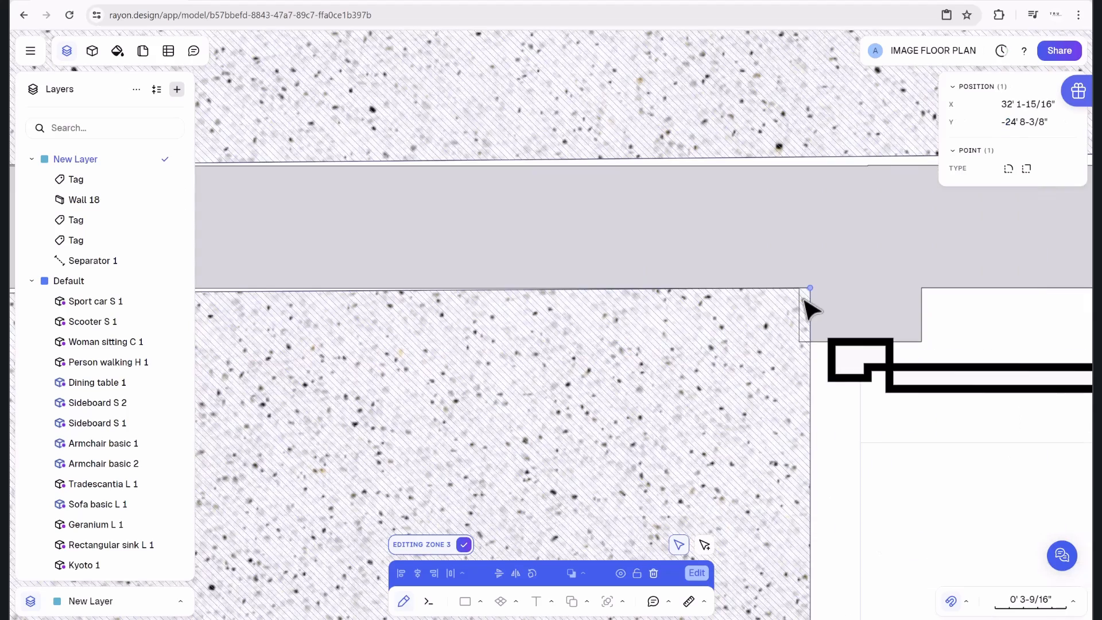
pyautogui.click(811, 313)
pyautogui.scroll(-7, 770, 352)
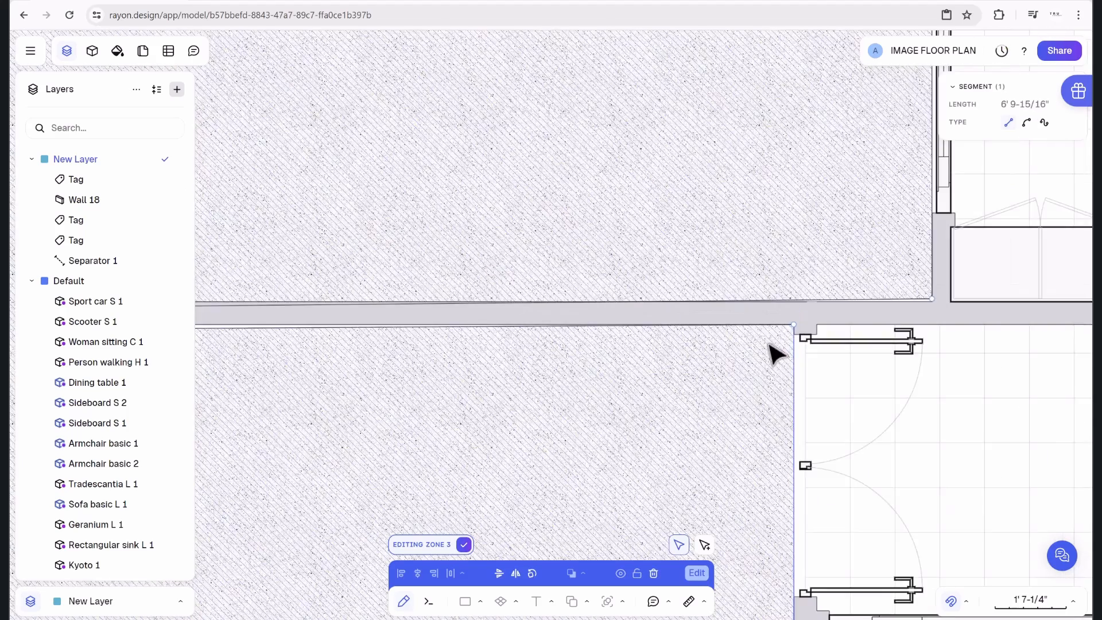
# Align the corner points of Zone 3 with the free end of the thin wall beside the double door and finish editing.
pyautogui.scroll(6, 480, 337)
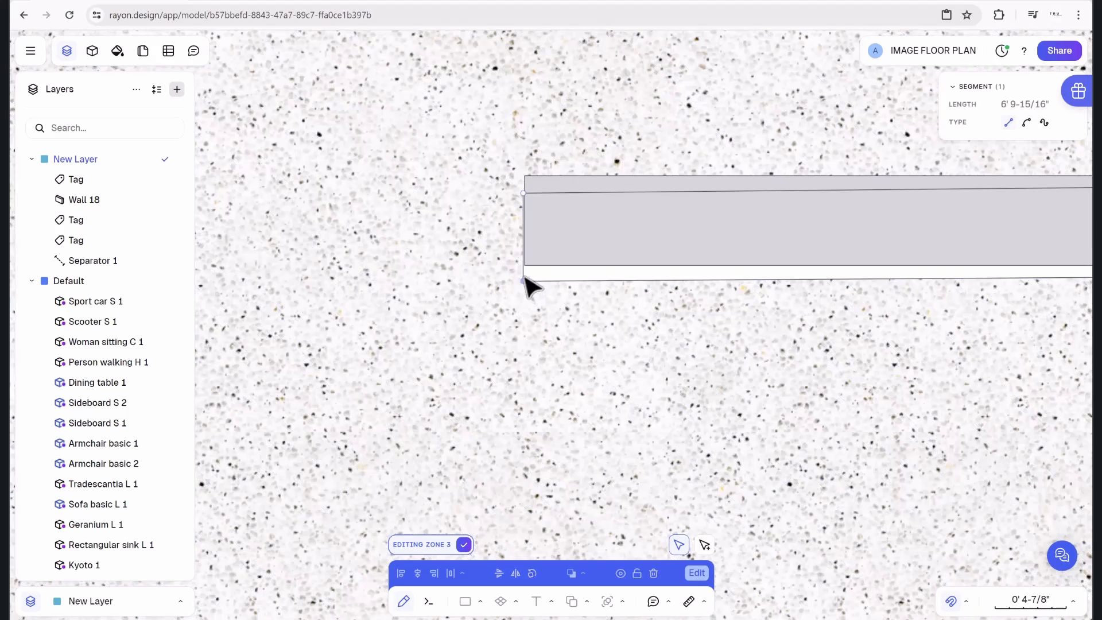
pyautogui.click(524, 268)
pyautogui.click(524, 177)
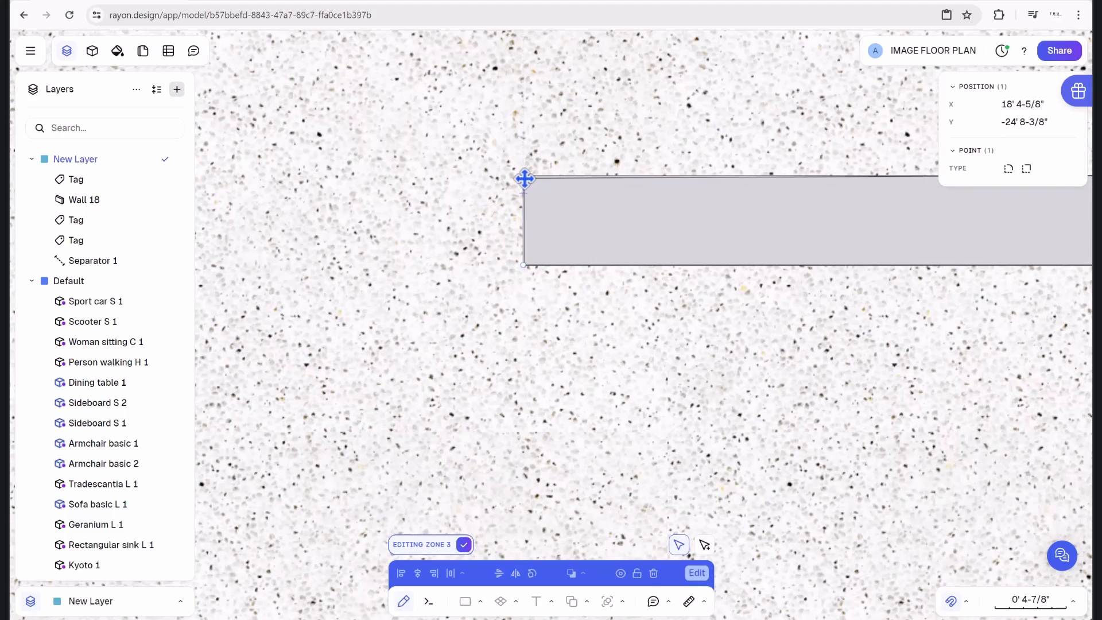
pyautogui.scroll(-6, 551, 345)
pyautogui.scroll(-3, 553, 345)
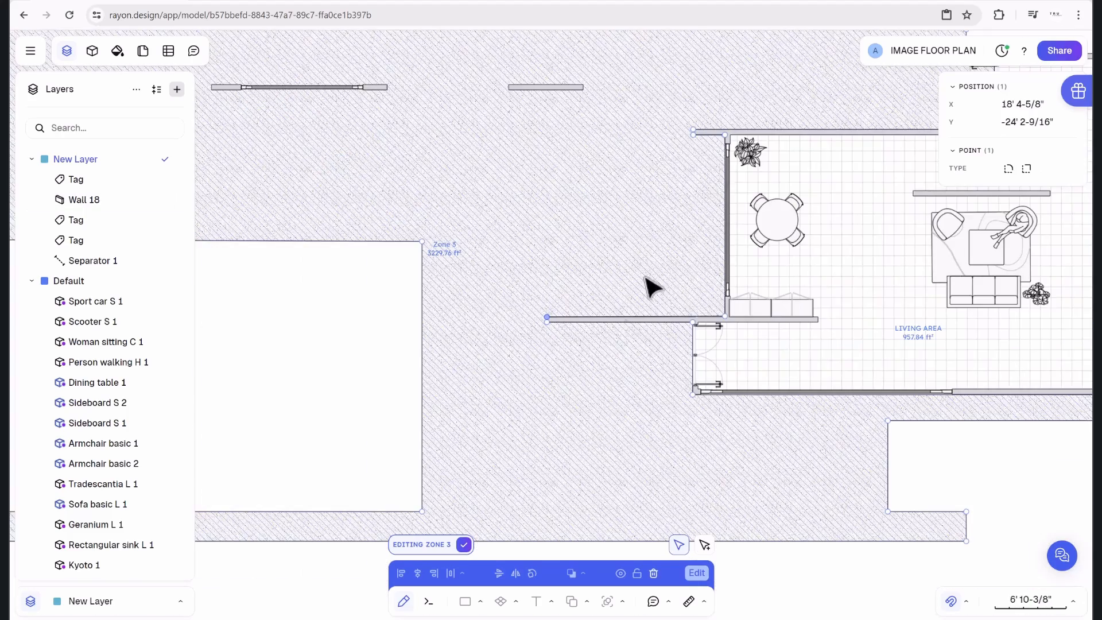
pyautogui.scroll(-4, 580, 303)
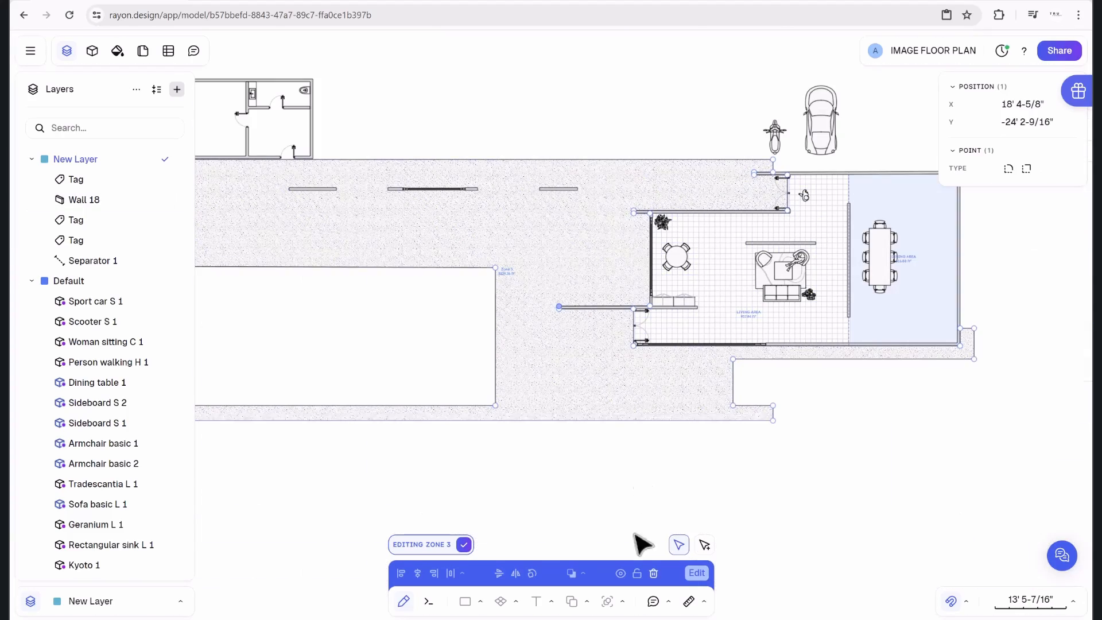
pyautogui.click(464, 545)
pyautogui.scroll(-5, 654, 436)
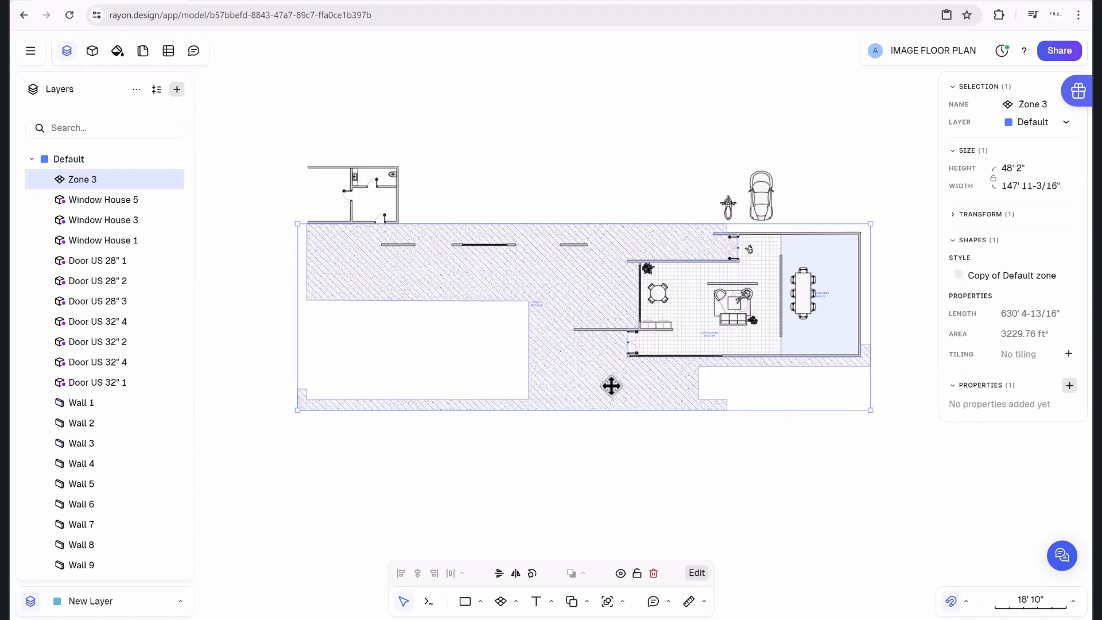
pyautogui.scroll(5, 675, 397)
pyautogui.press('Escape')
pyautogui.scroll(-2, 675, 396)
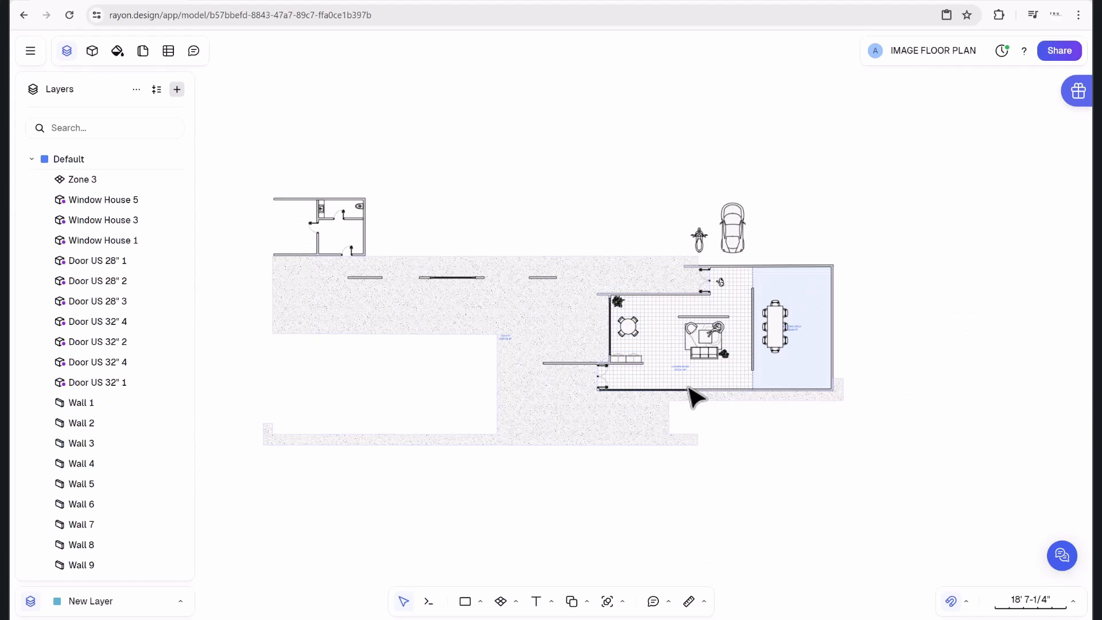
pyautogui.click(528, 304)
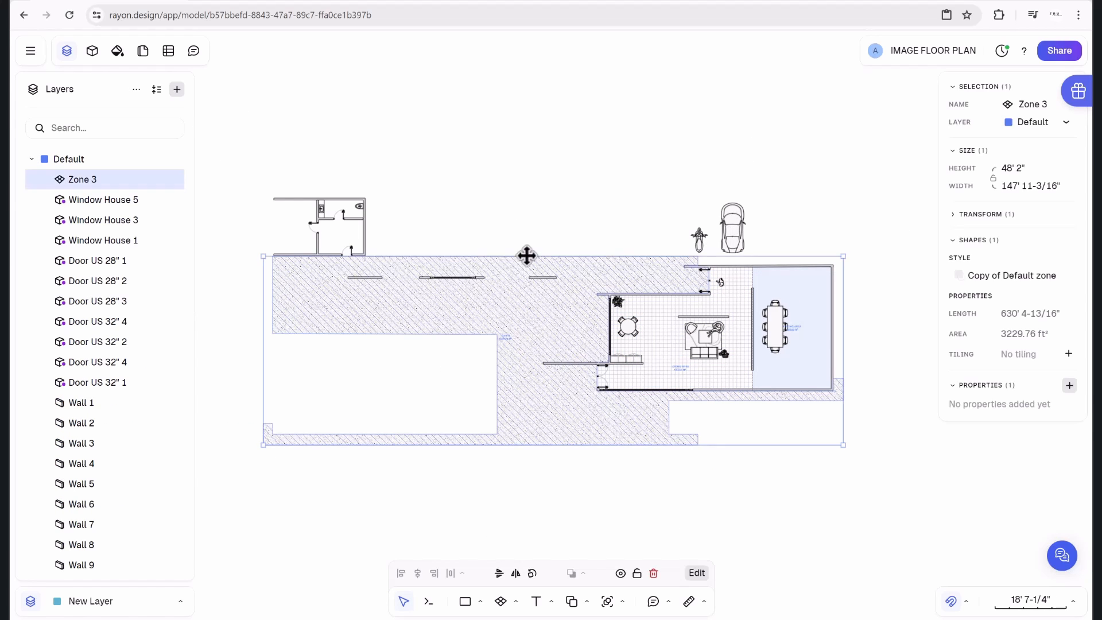
pyautogui.press('Escape')
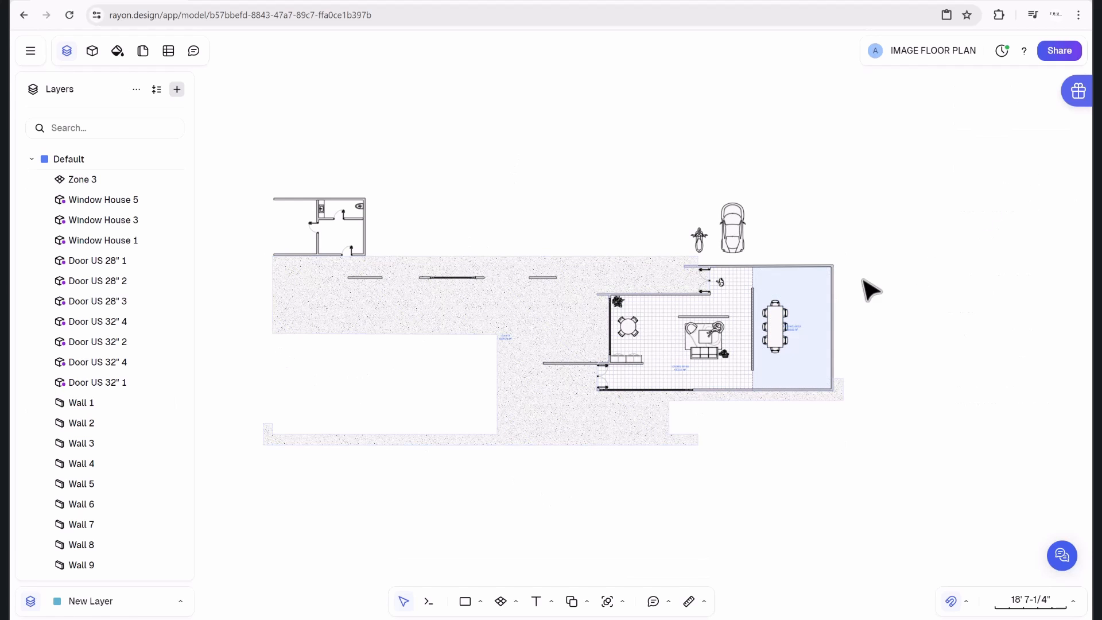
pyautogui.moveTo(394, 400); pyautogui.dragTo(491, 377, button='middle')
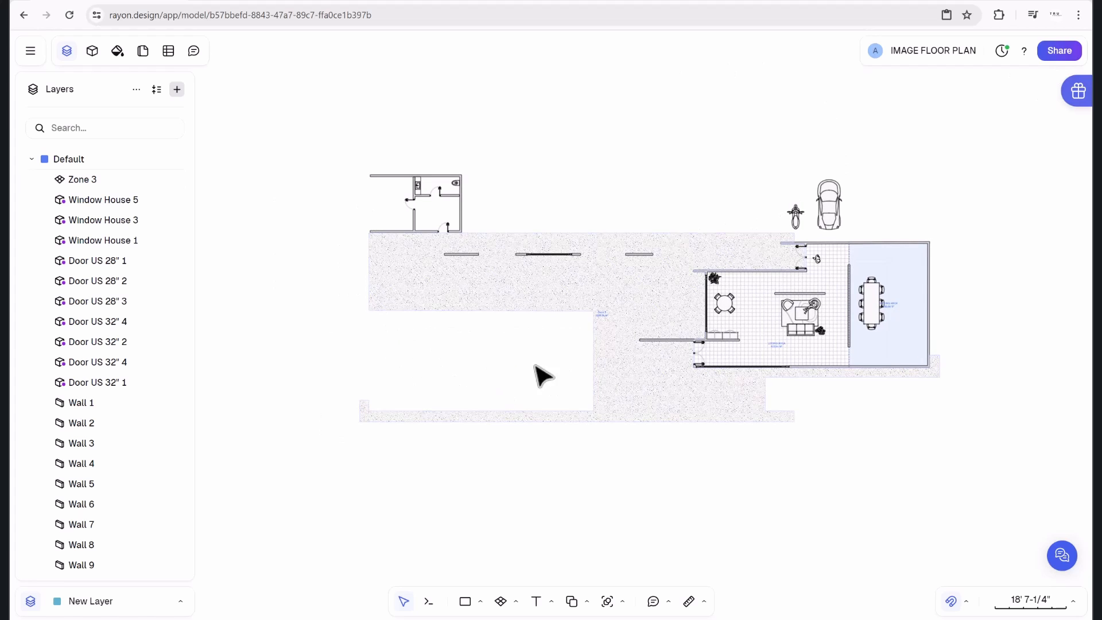
# Switch the fill type of Zone 3 from Texture to Image without importing a picture.
pyautogui.click(642, 295)
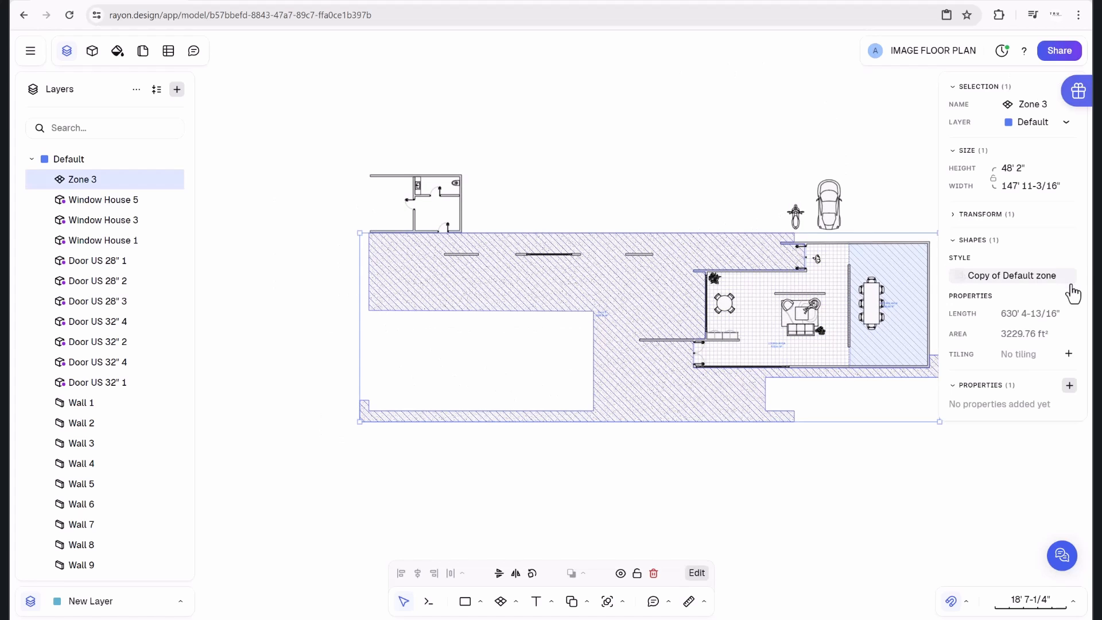
pyautogui.click(1040, 279)
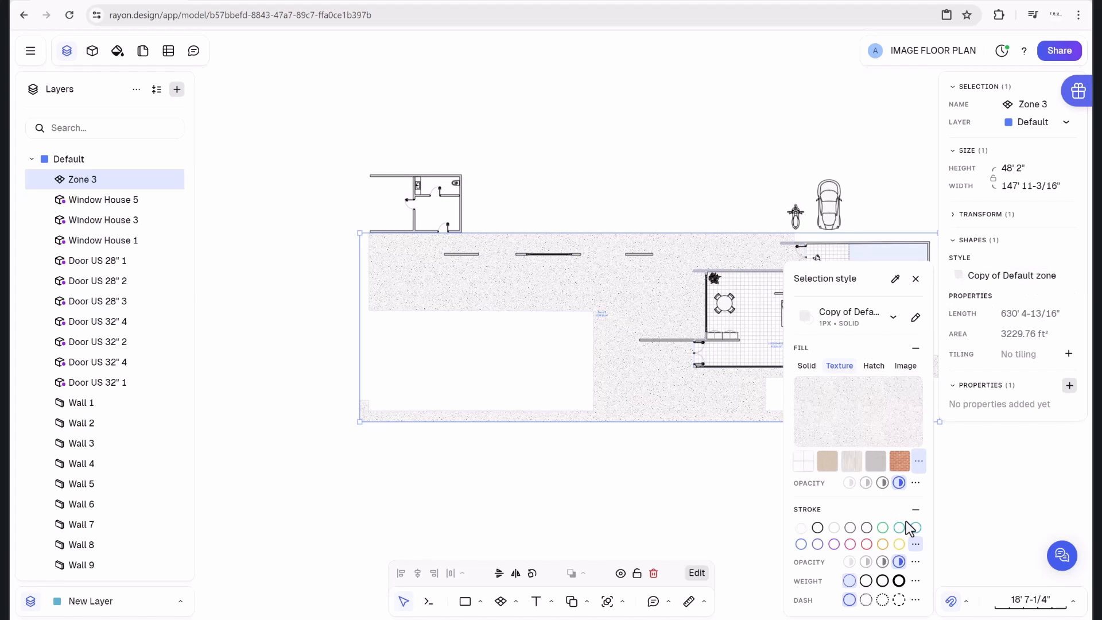
pyautogui.click(905, 374)
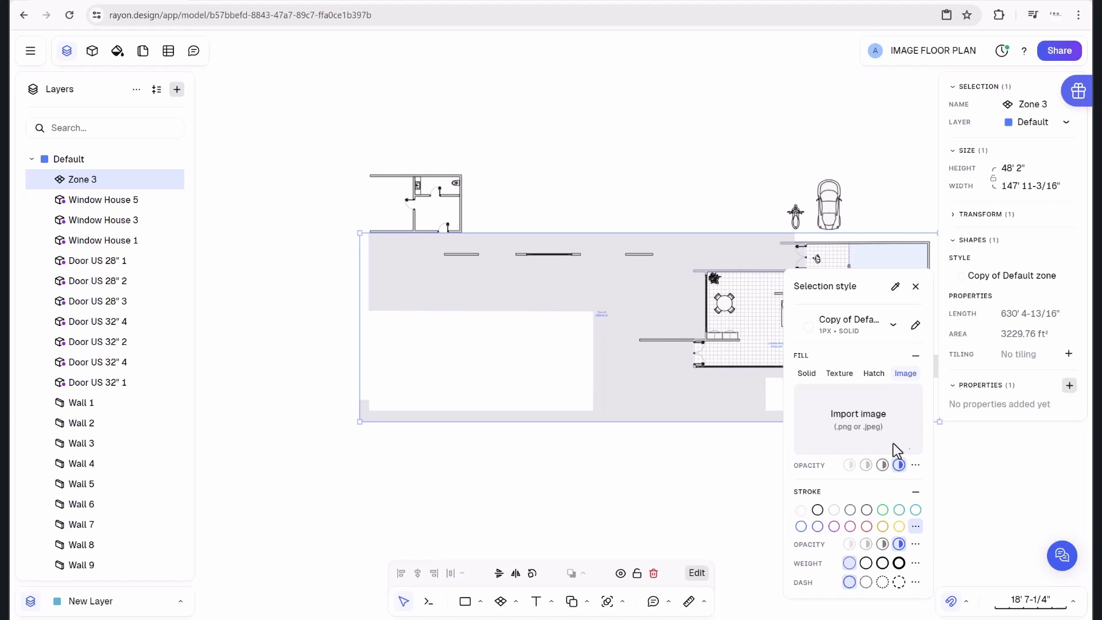
pyautogui.click(681, 180)
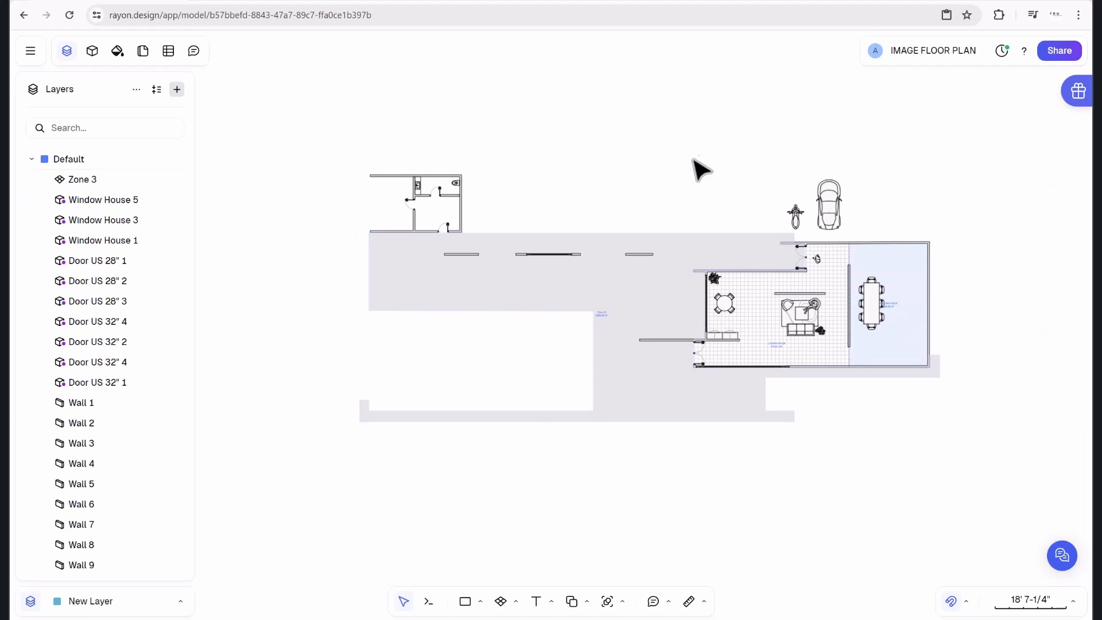
pyautogui.click(514, 300)
pyautogui.click(999, 280)
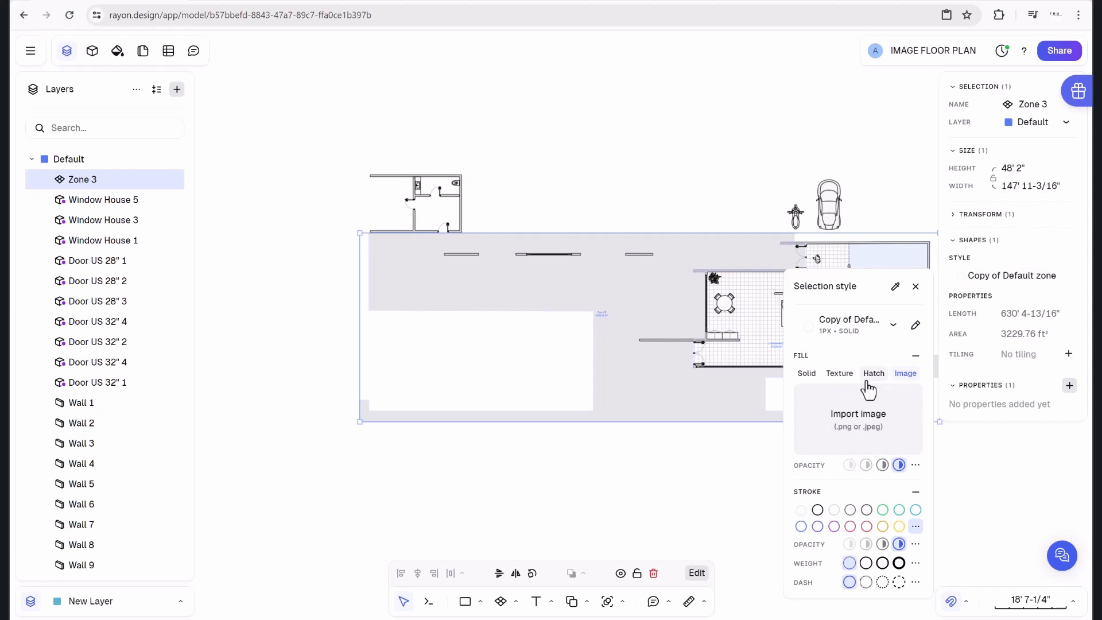
pyautogui.click(655, 152)
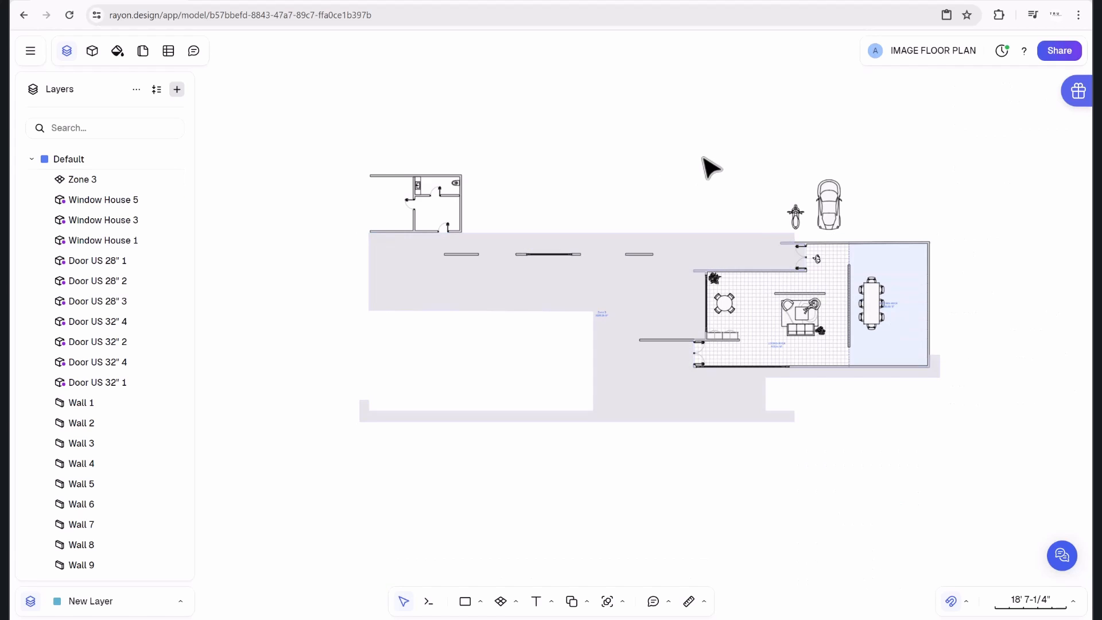
pyautogui.scroll(-1, 703, 158)
pyautogui.moveTo(708, 154); pyautogui.dragTo(672, 190, button='middle')
pyautogui.scroll(3, 650, 223)
pyautogui.scroll(-1, 661, 226)
pyautogui.scroll(-1, 670, 236)
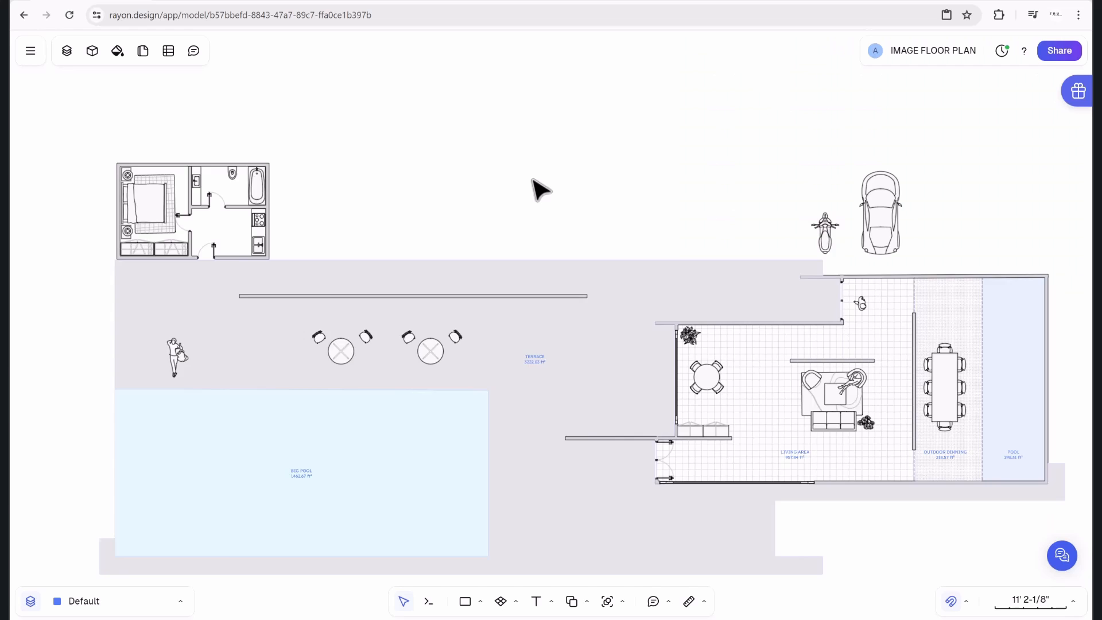
pyautogui.scroll(-1, 536, 184)
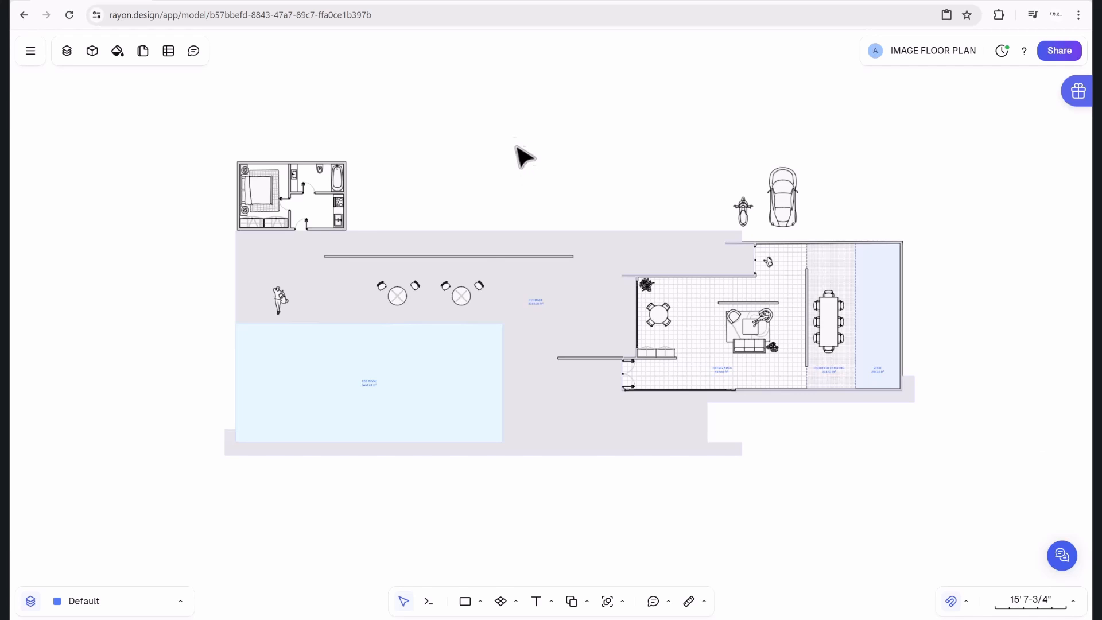
pyautogui.scroll(2, 519, 152)
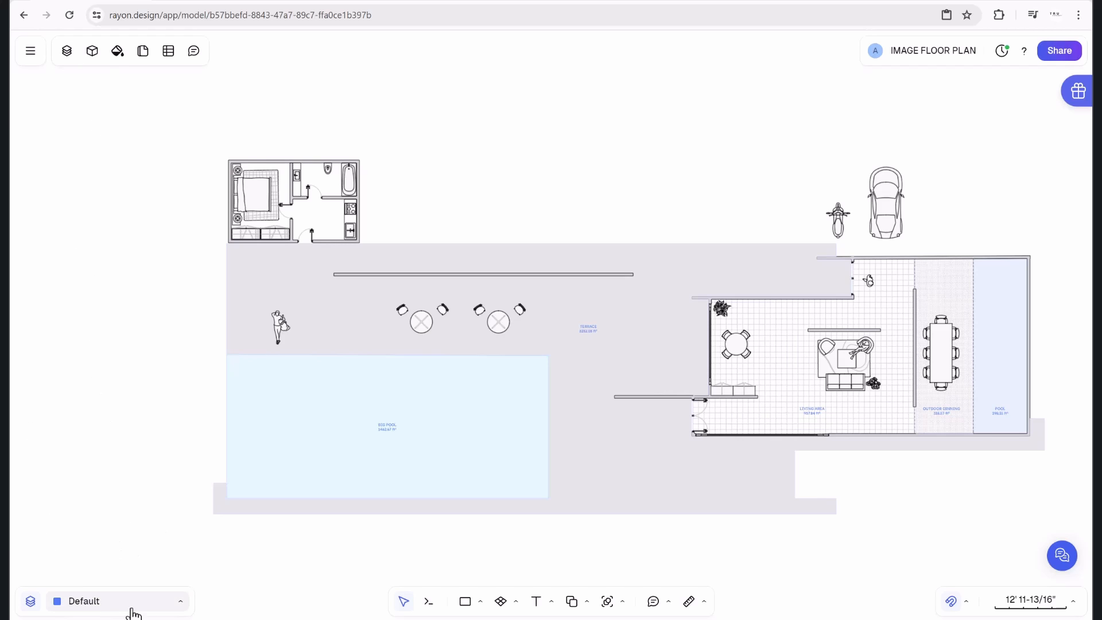
# Make New Layer the active layer.
pyautogui.click(182, 607)
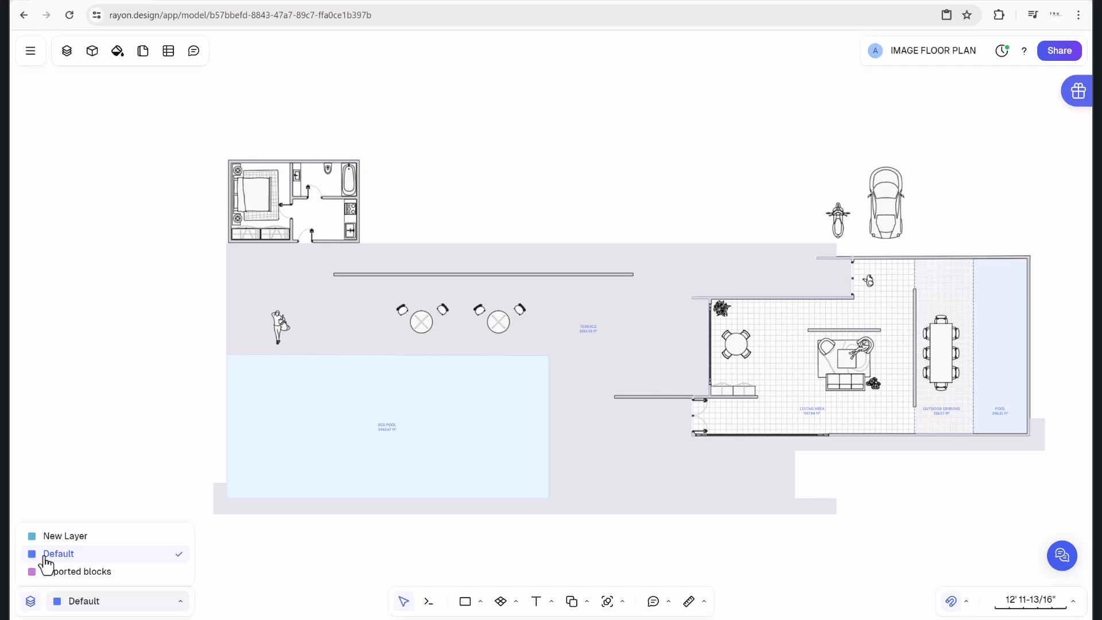
pyautogui.click(89, 540)
pyautogui.click(116, 603)
pyautogui.click(101, 376)
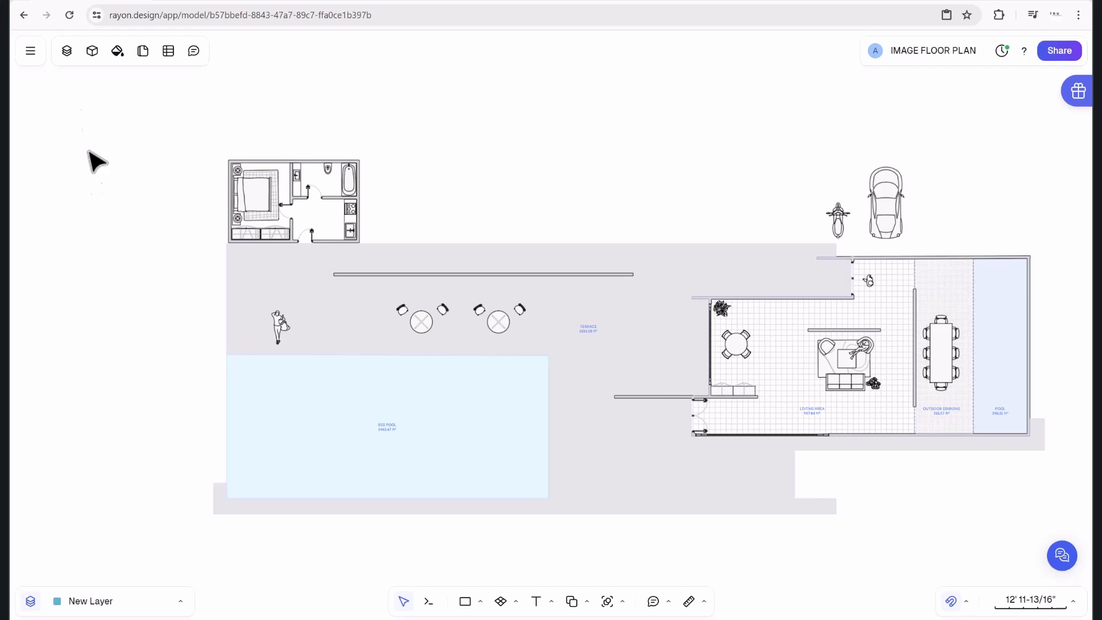
# Examine which elements New Layer and the Default layer contain, and collapse all the layer groups.
pyautogui.click(66, 51)
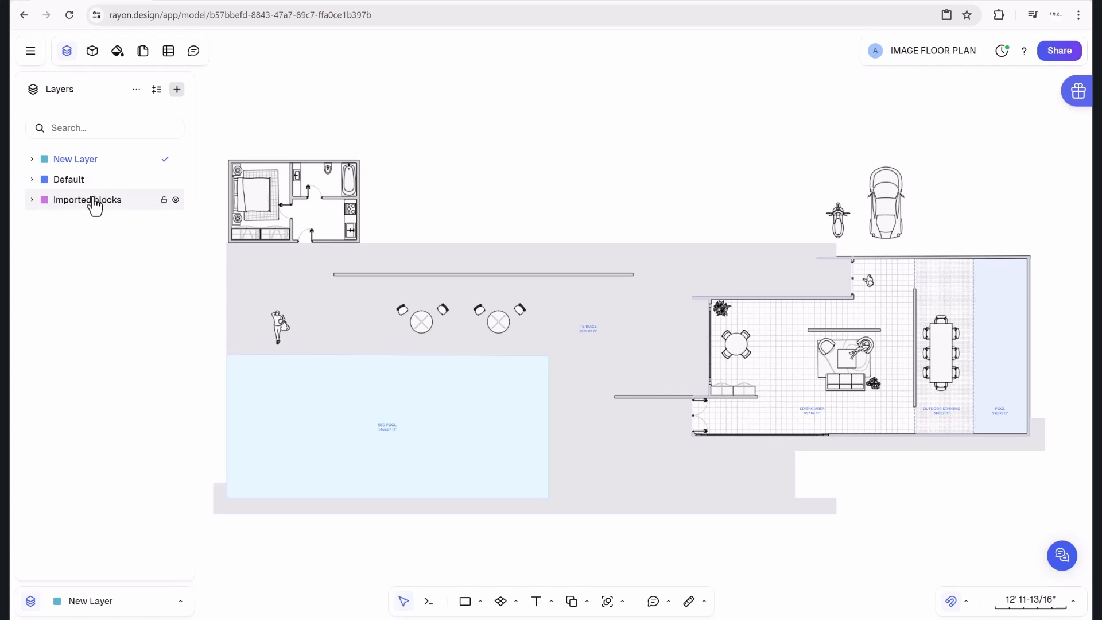
pyautogui.click(32, 161)
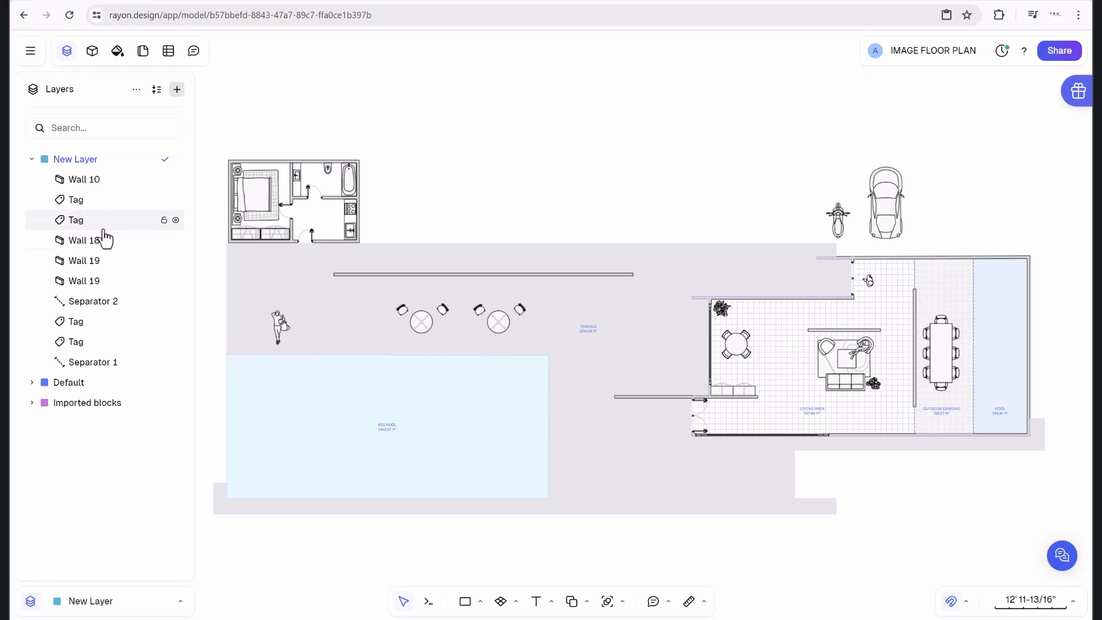
pyautogui.click(32, 160)
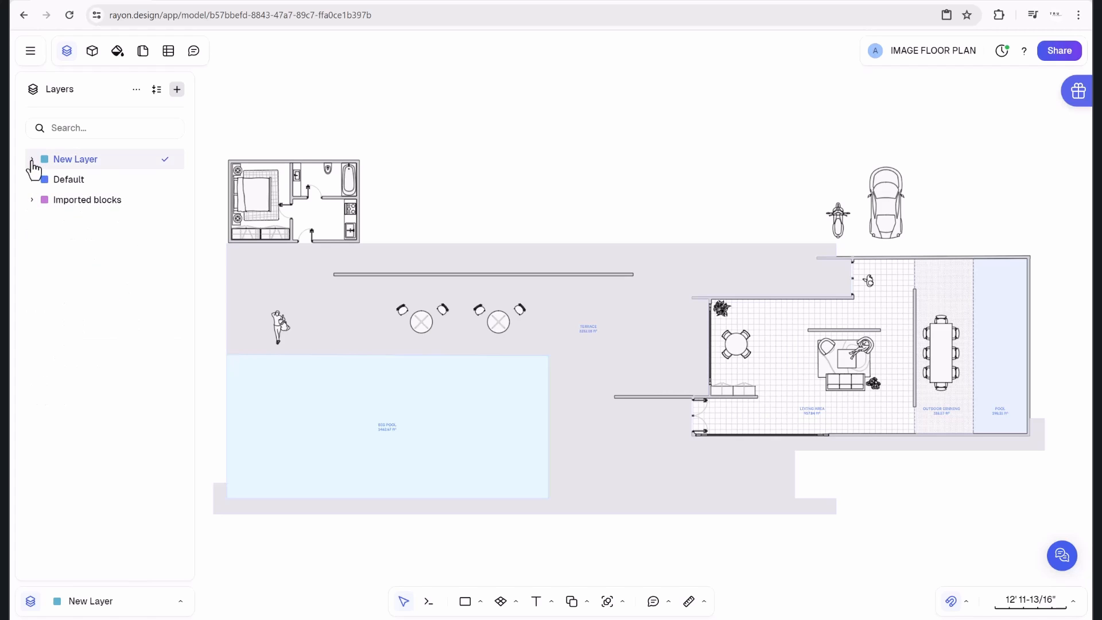
pyautogui.click(32, 160)
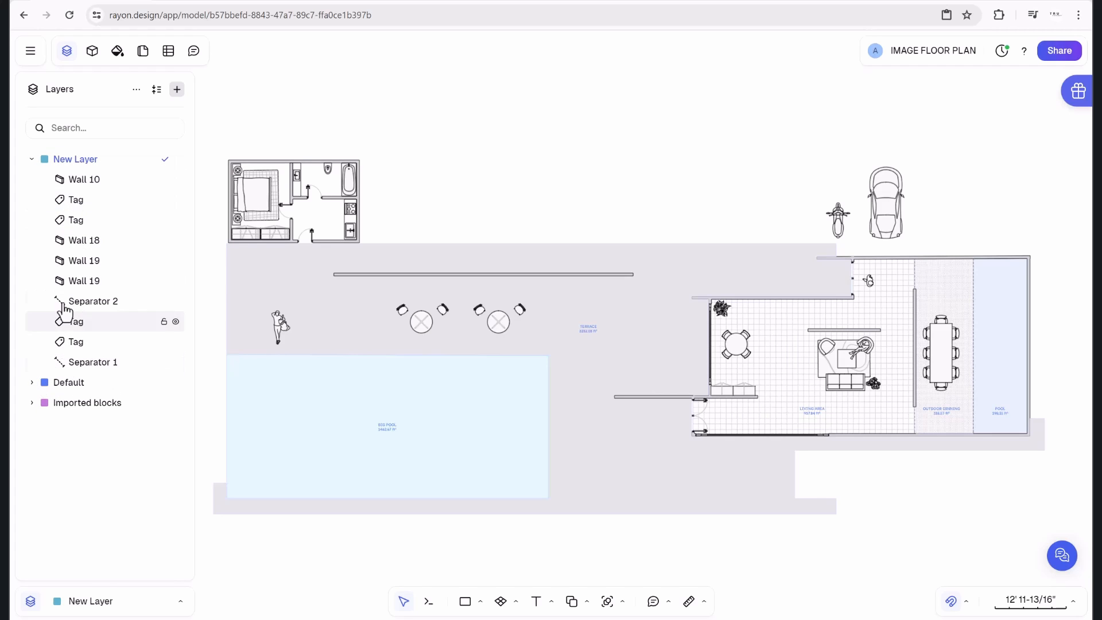
pyautogui.click(33, 162)
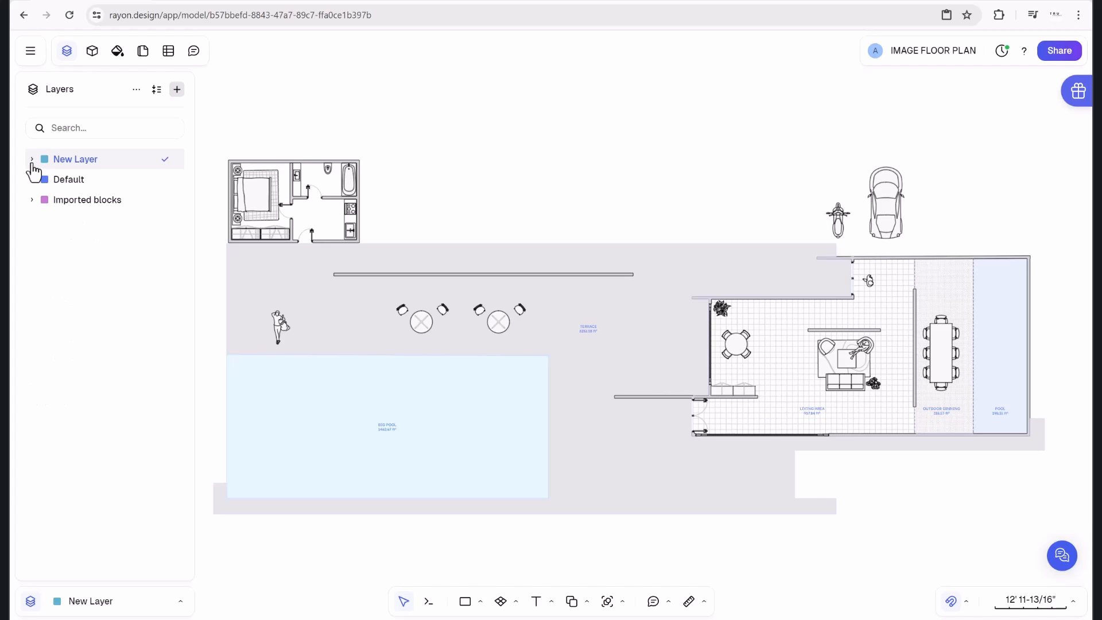
pyautogui.click(33, 160)
pyautogui.click(32, 382)
pyautogui.scroll(-3, 35, 390)
pyautogui.scroll(-15, 34, 393)
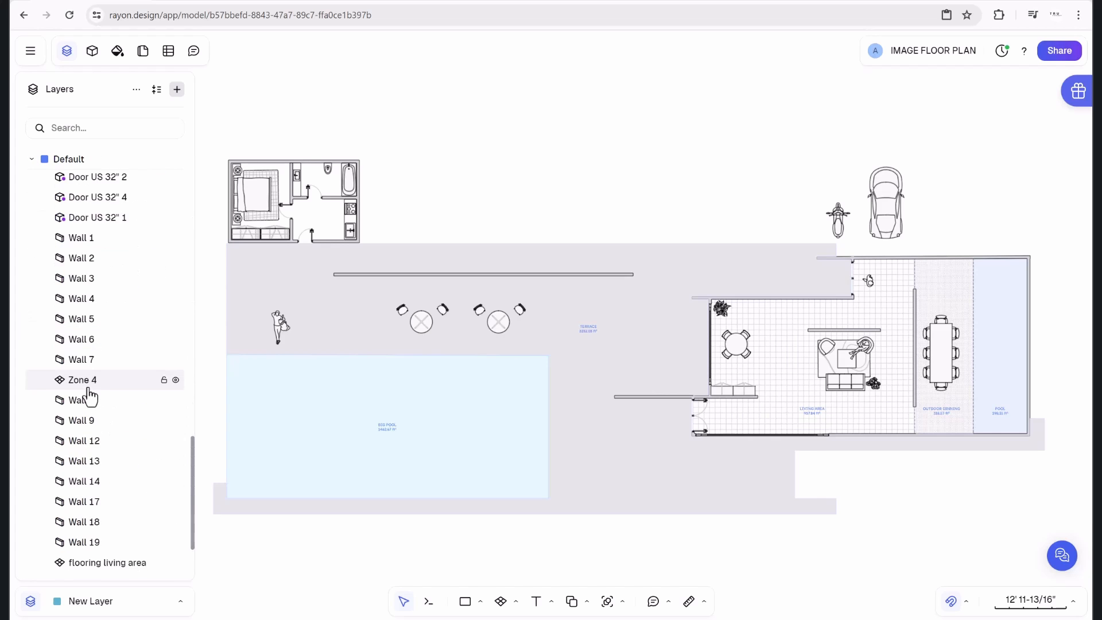
pyautogui.click(33, 525)
pyautogui.scroll(10, 110, 337)
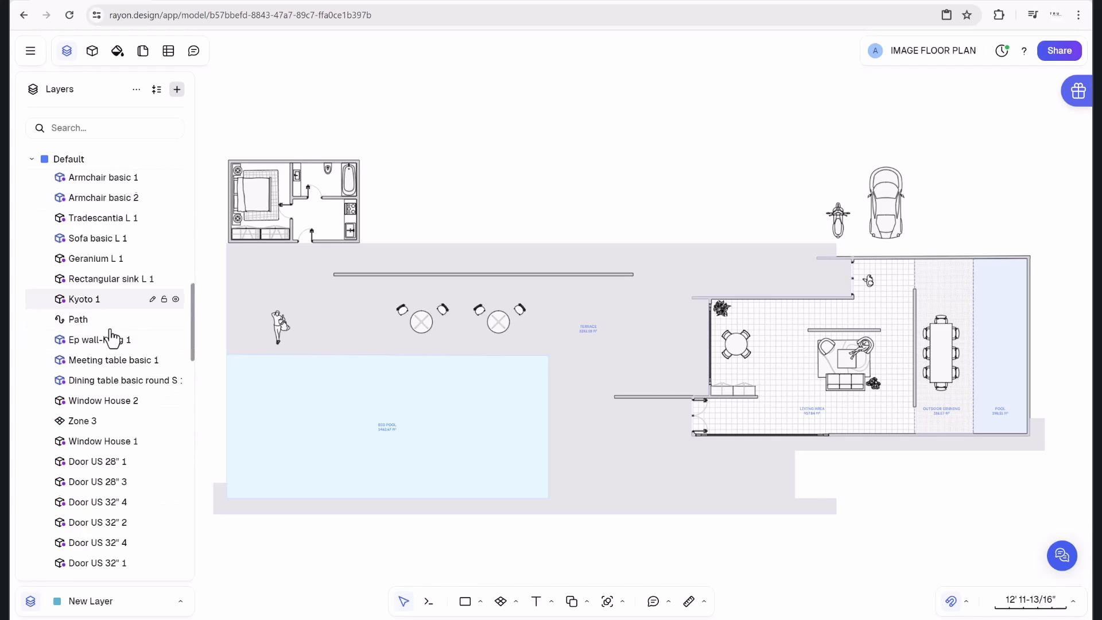
pyautogui.scroll(3, 117, 357)
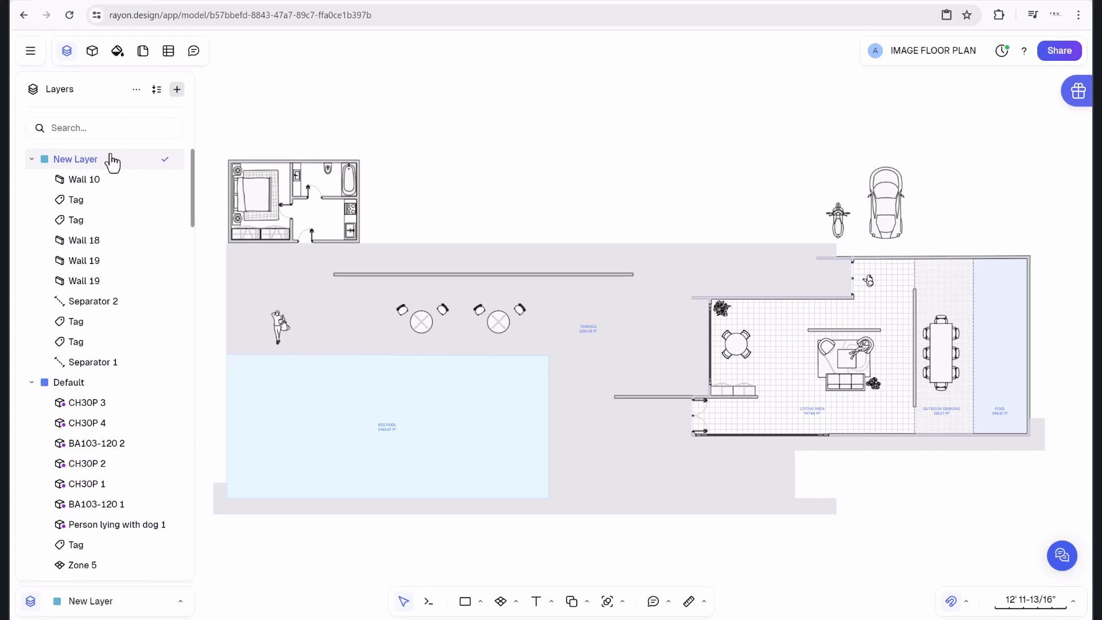
pyautogui.click(155, 91)
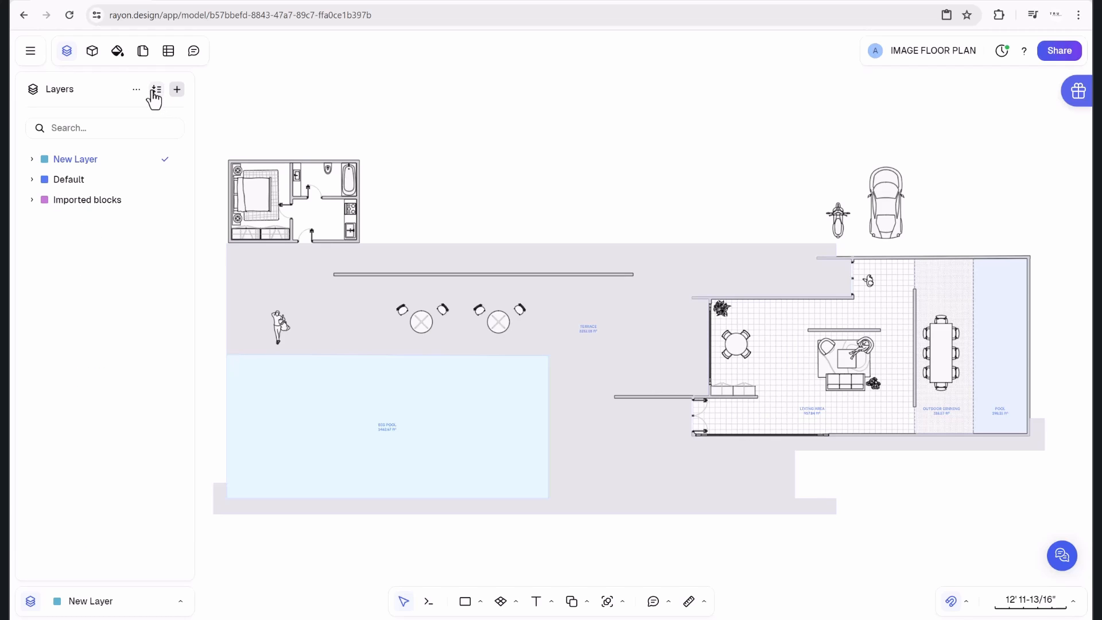
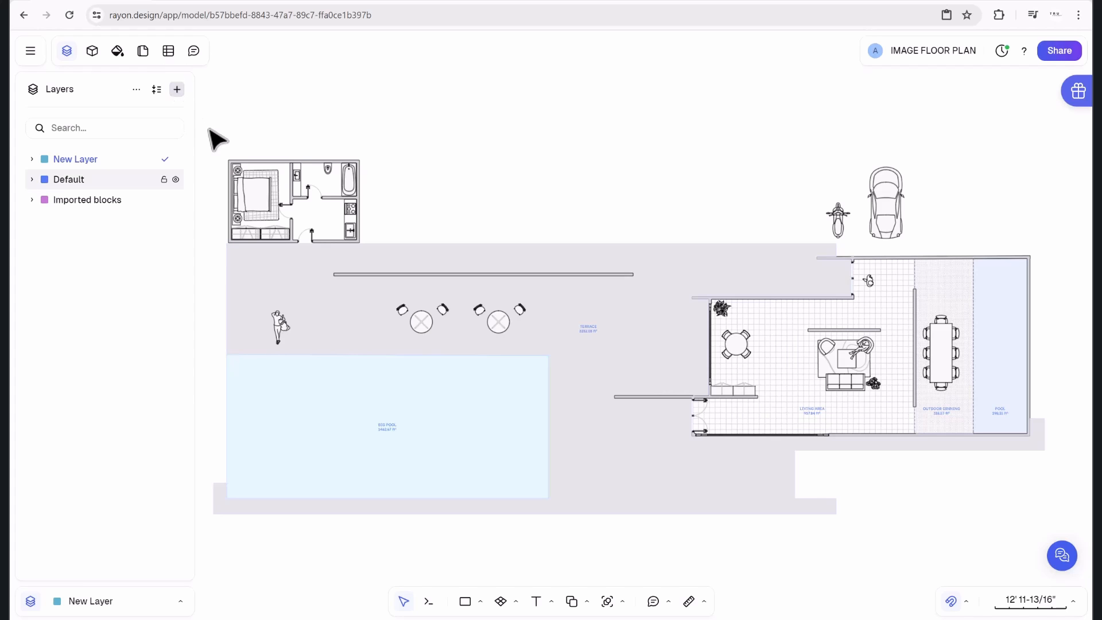
# Create a new layer and name it Zones.
pyautogui.click(180, 97)
pyautogui.click(177, 112)
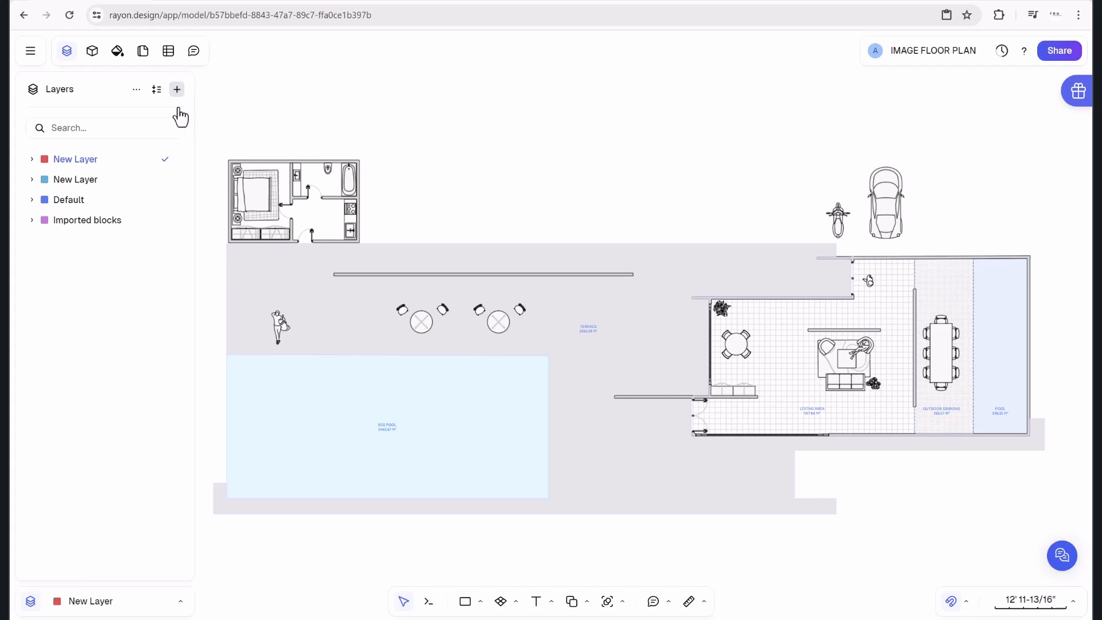
pyautogui.doubleClick(79, 164)
pyautogui.write('Zones')
pyautogui.press('Return')
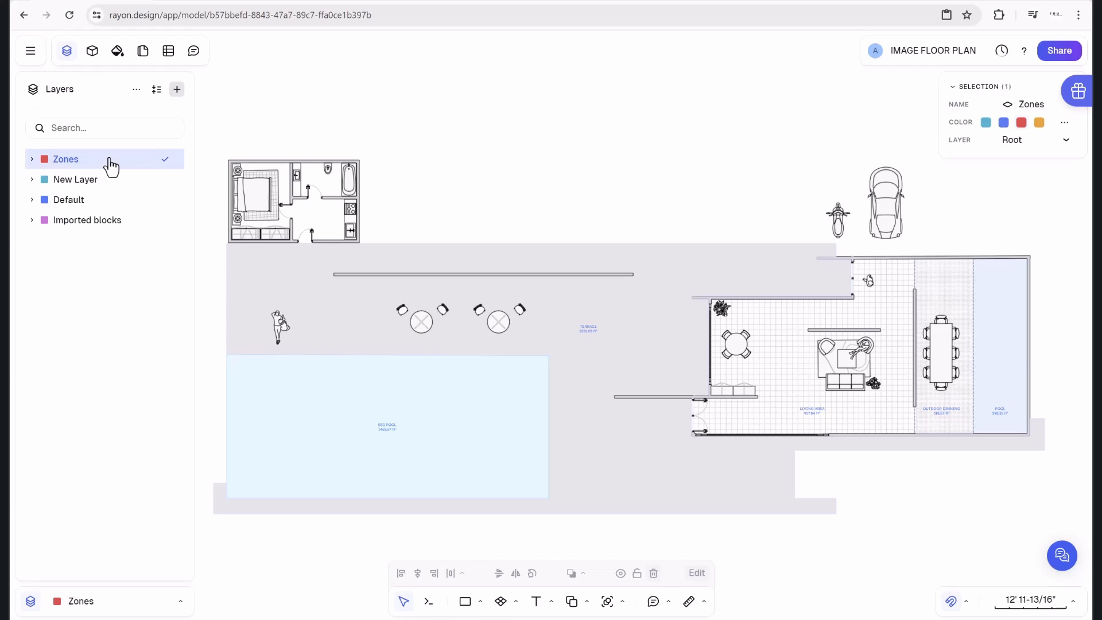
# Add another layer and name it Walls.
pyautogui.click(178, 91)
pyautogui.click(187, 117)
pyautogui.doubleClick(97, 162)
pyautogui.write('Walls')
pyautogui.press('Return')
# Add a further layer and name it Furniture.
pyautogui.click(177, 90)
pyautogui.click(177, 113)
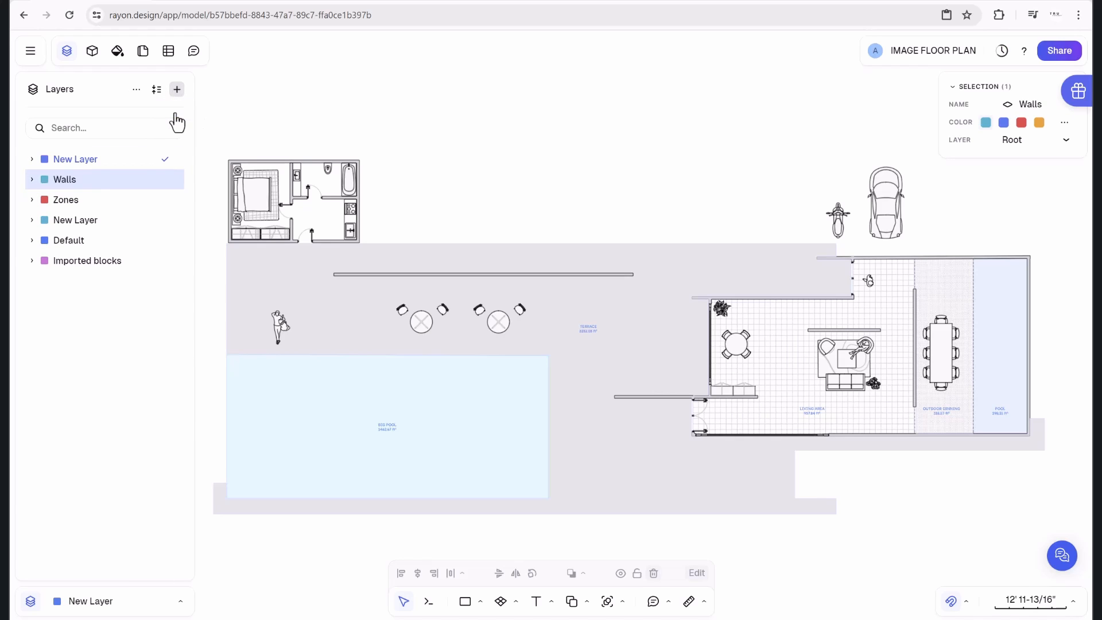
pyautogui.click(92, 180)
pyautogui.doubleClick(74, 161)
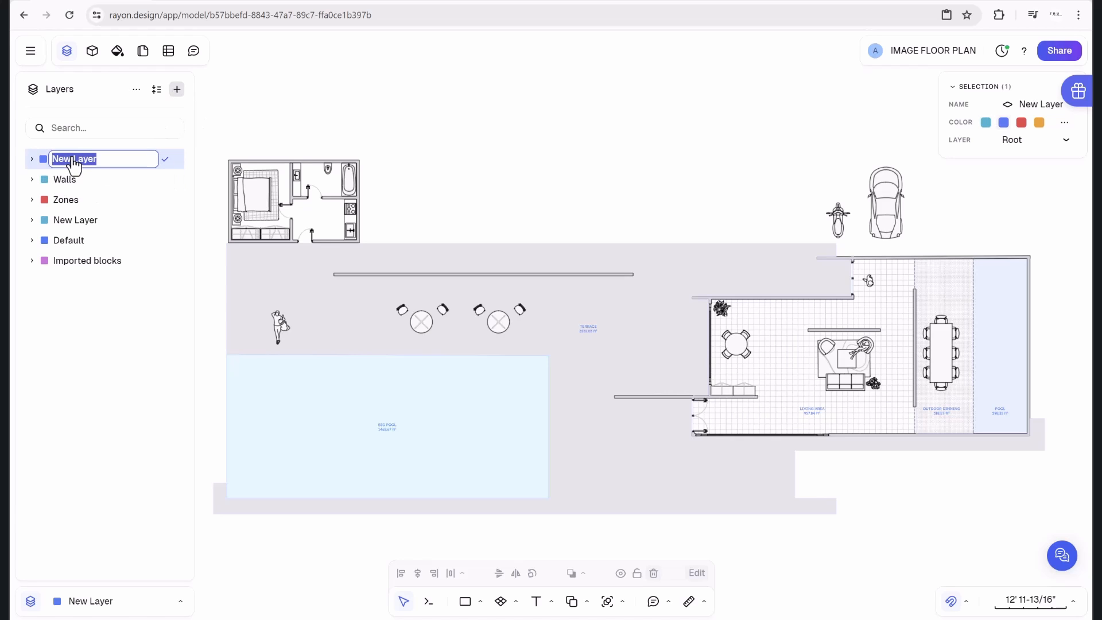
pyautogui.write('Furniture')
pyautogui.press('Return')
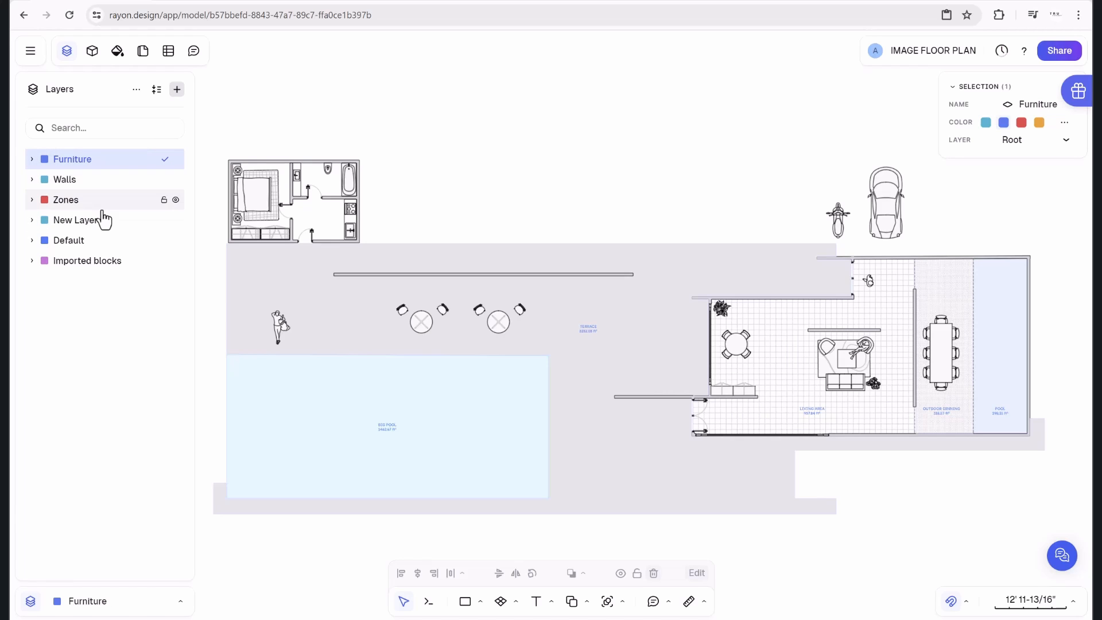
# Create another new layer and name it Windows.
pyautogui.click(177, 90)
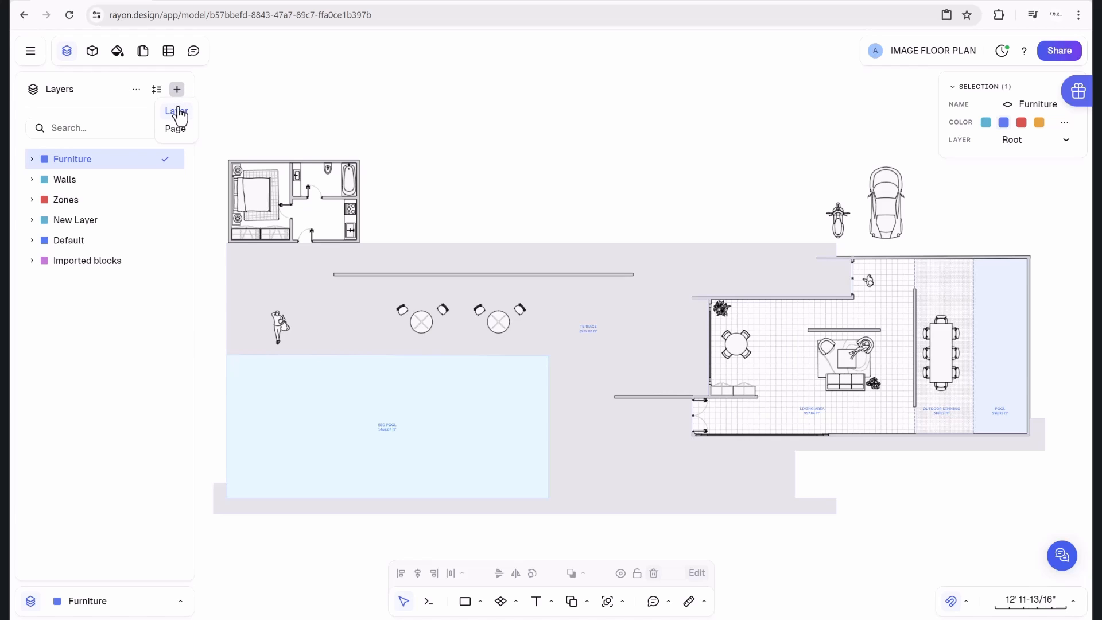
pyautogui.click(179, 113)
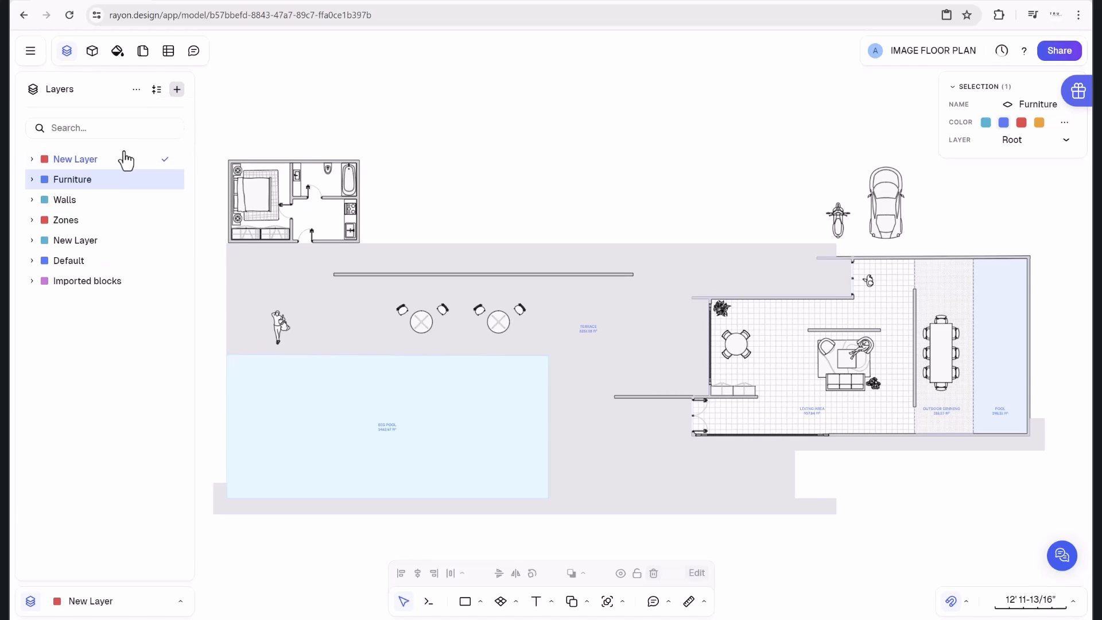
pyautogui.doubleClick(83, 161)
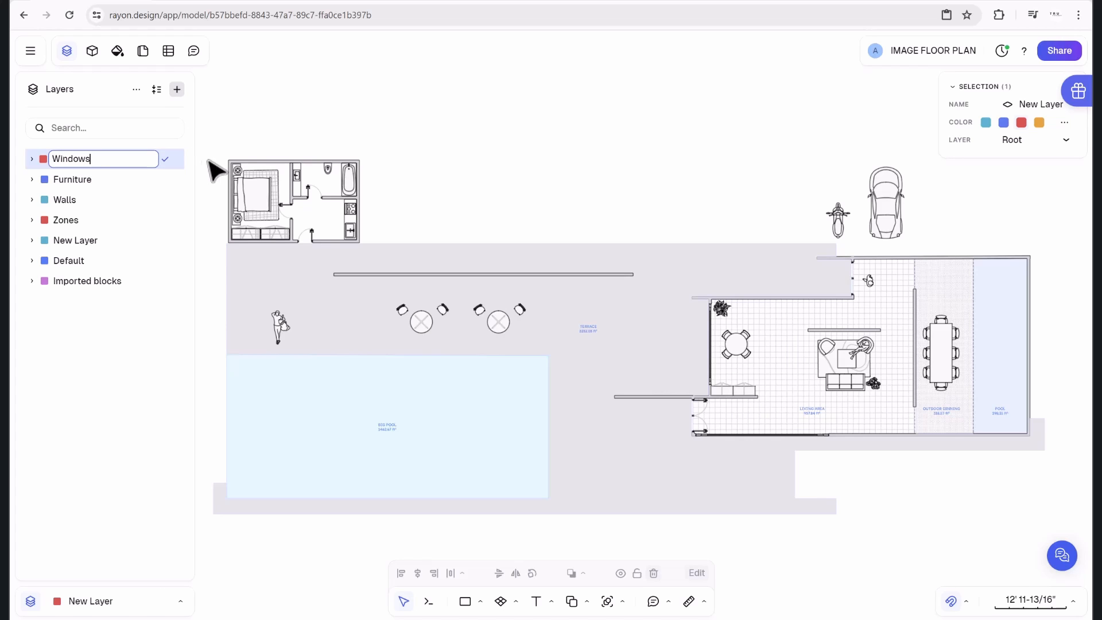
pyautogui.press('Return')
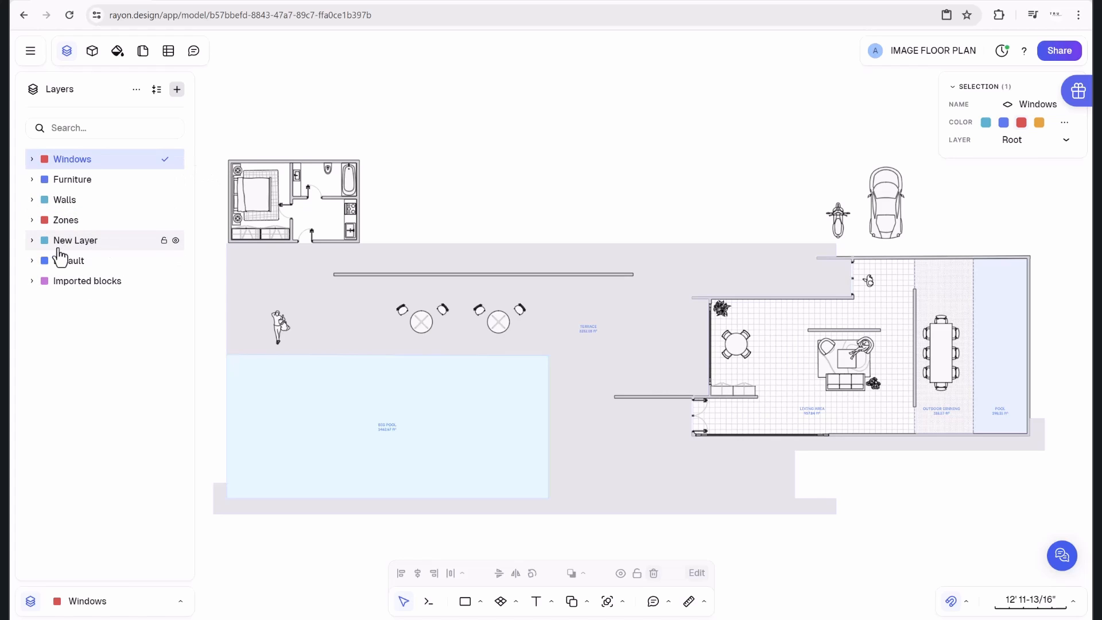
# Examine the elements in New Layer and the Default layer, identifying the terrace chairs, table and Zone 5 on the plan.
pyautogui.click(32, 240)
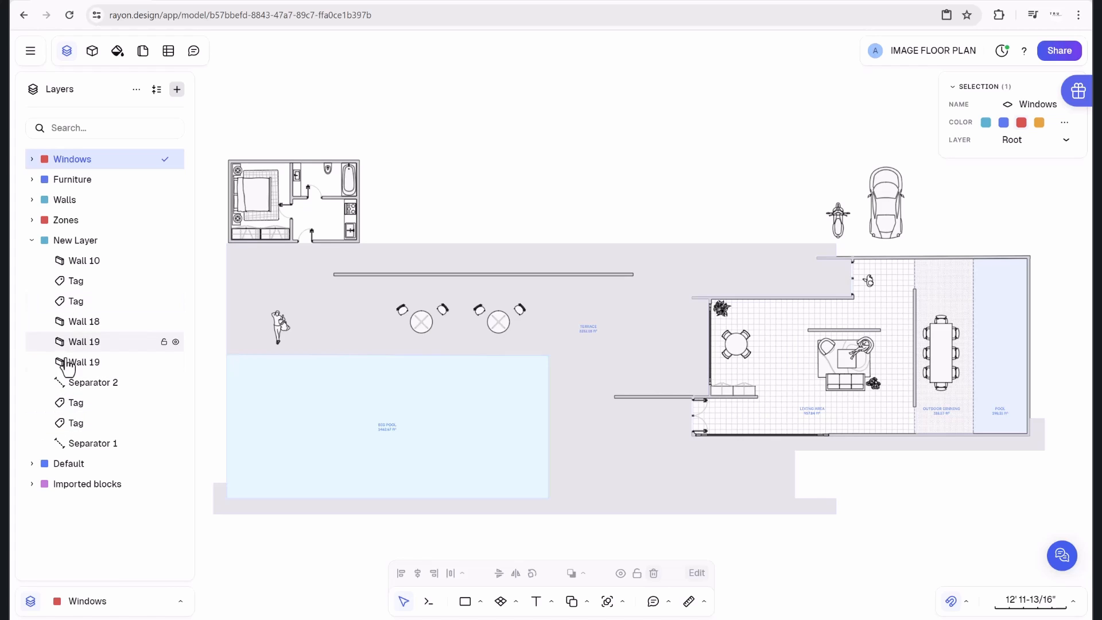
pyautogui.click(32, 464)
pyautogui.scroll(-3, 72, 321)
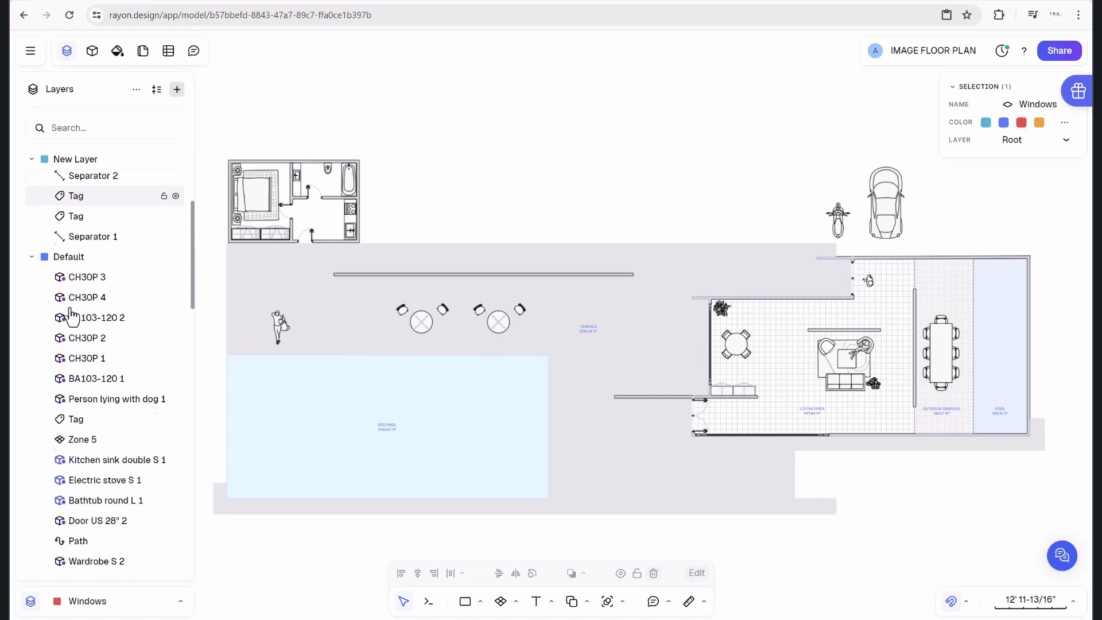
pyautogui.scroll(-1, 72, 315)
pyautogui.click(83, 232)
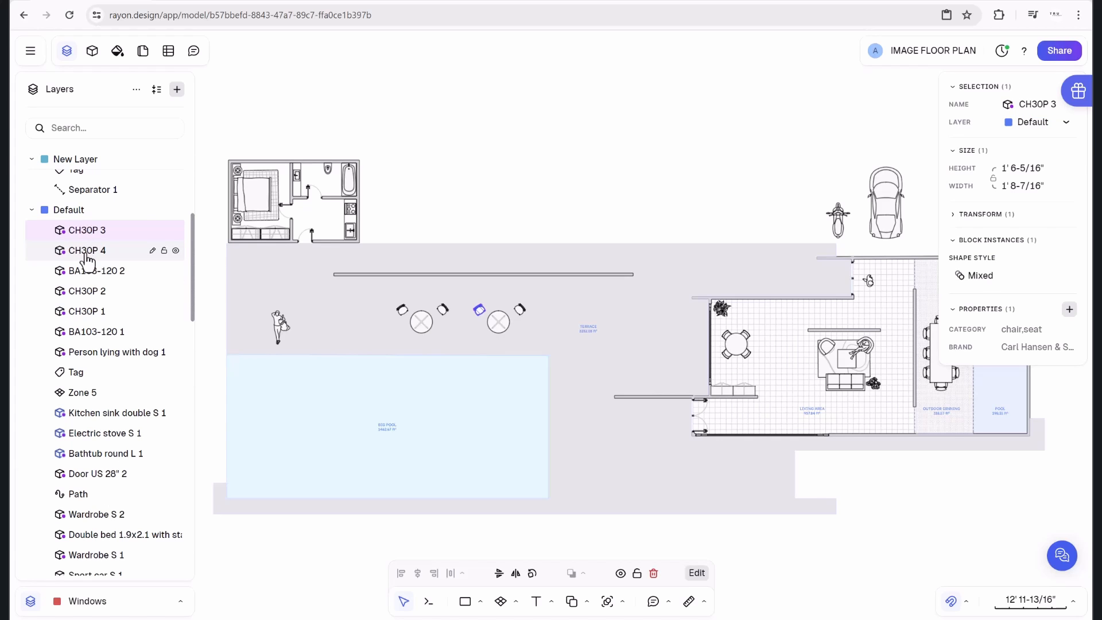
pyautogui.click(86, 252)
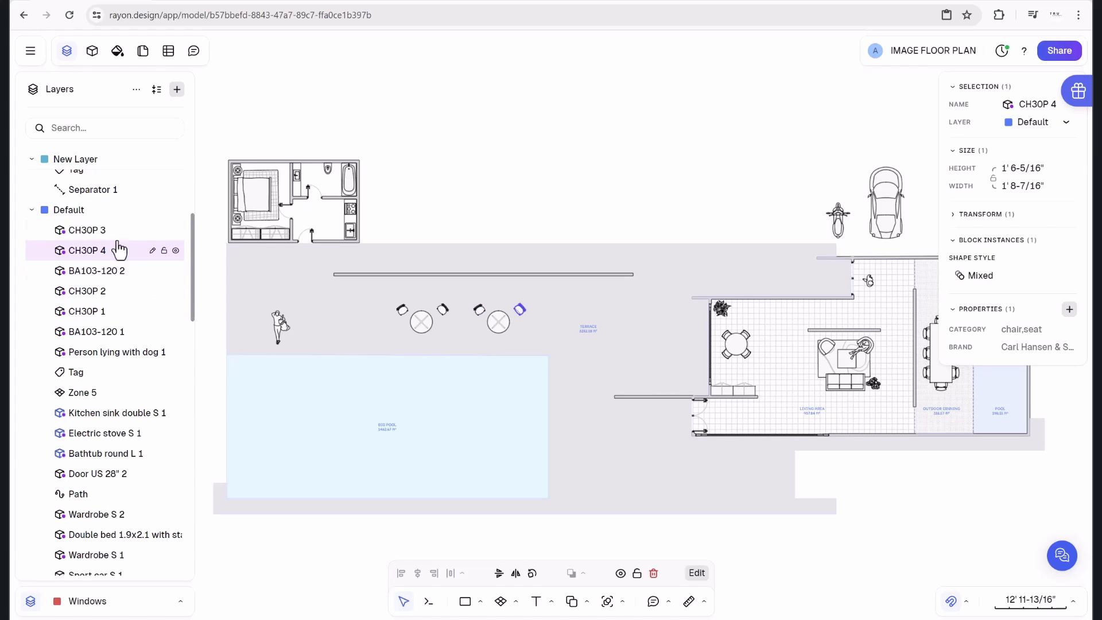
pyautogui.click(90, 270)
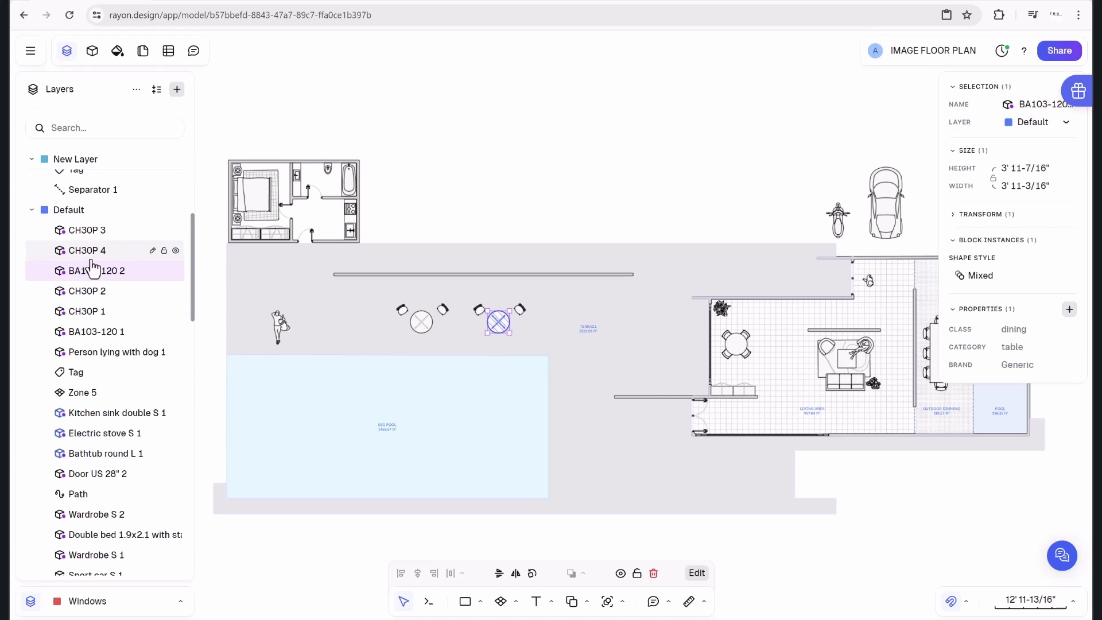
pyautogui.click(90, 290)
pyautogui.click(80, 311)
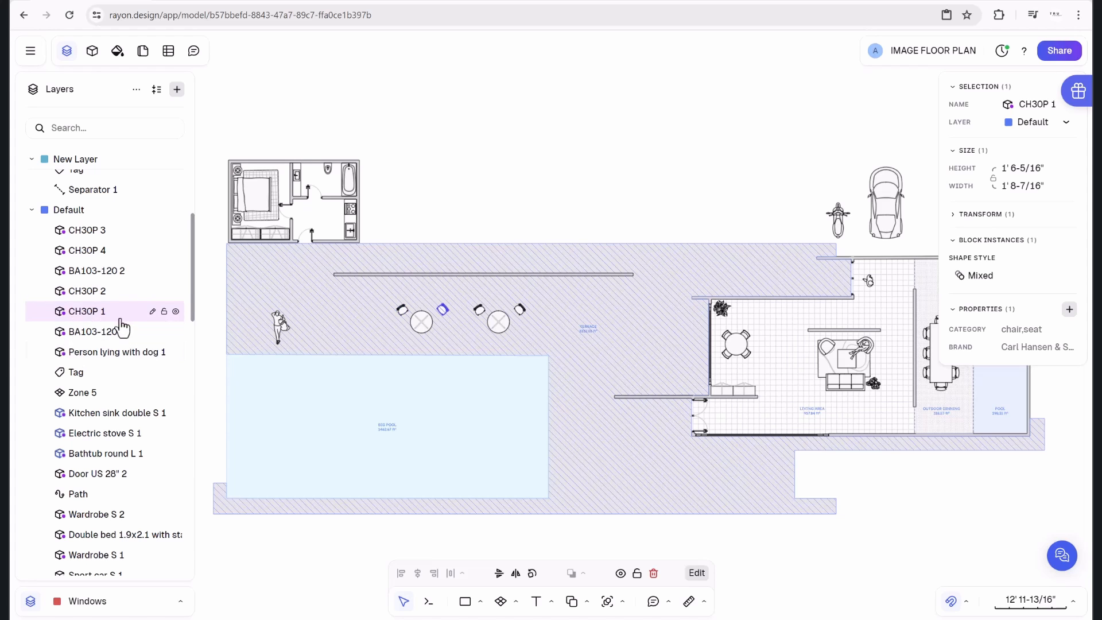
pyautogui.click(86, 394)
pyautogui.scroll(-3, 615, 283)
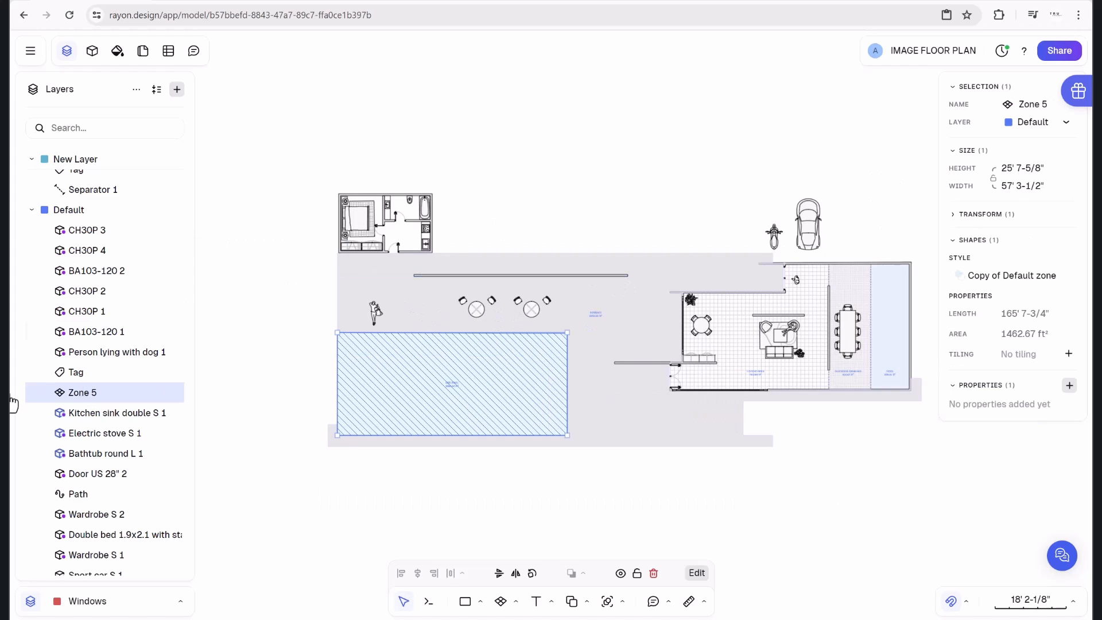
pyautogui.scroll(-8, 86, 438)
pyautogui.scroll(10, 88, 436)
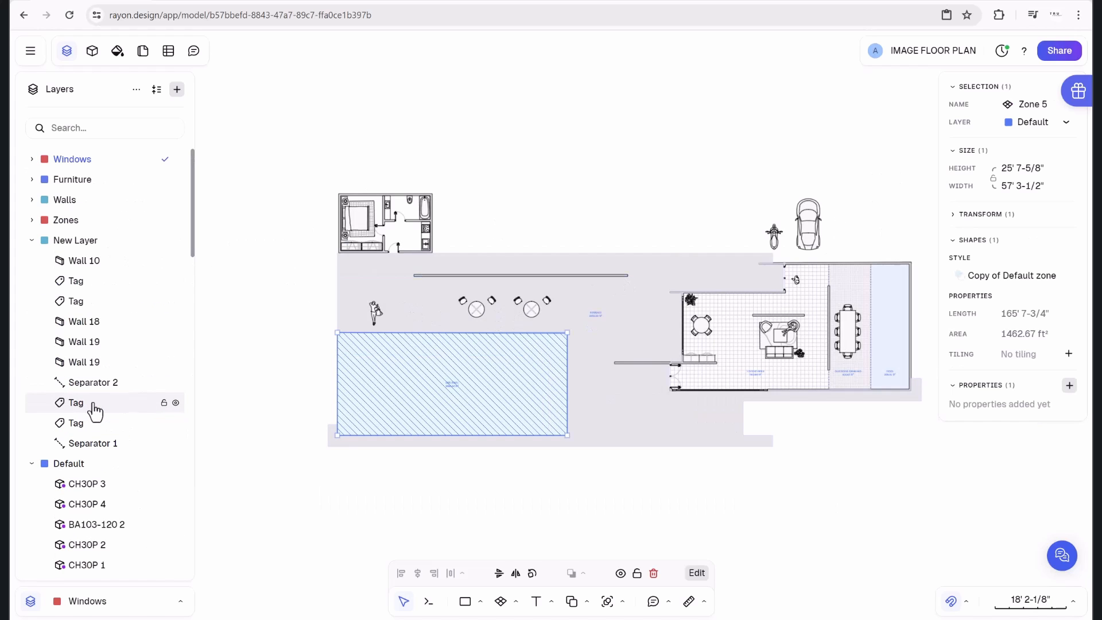
pyautogui.click(591, 202)
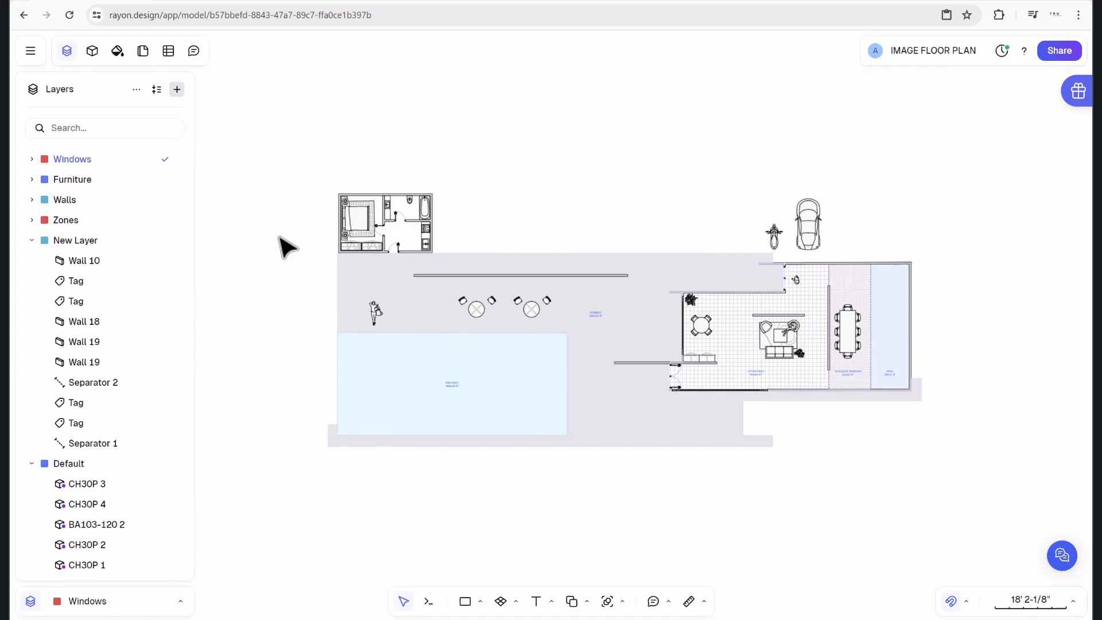
# Move Wall 10, Wall 18 and both Wall 19 elements from New Layer into the Walls layer, and collapse New Layer.
pyautogui.click(80, 261)
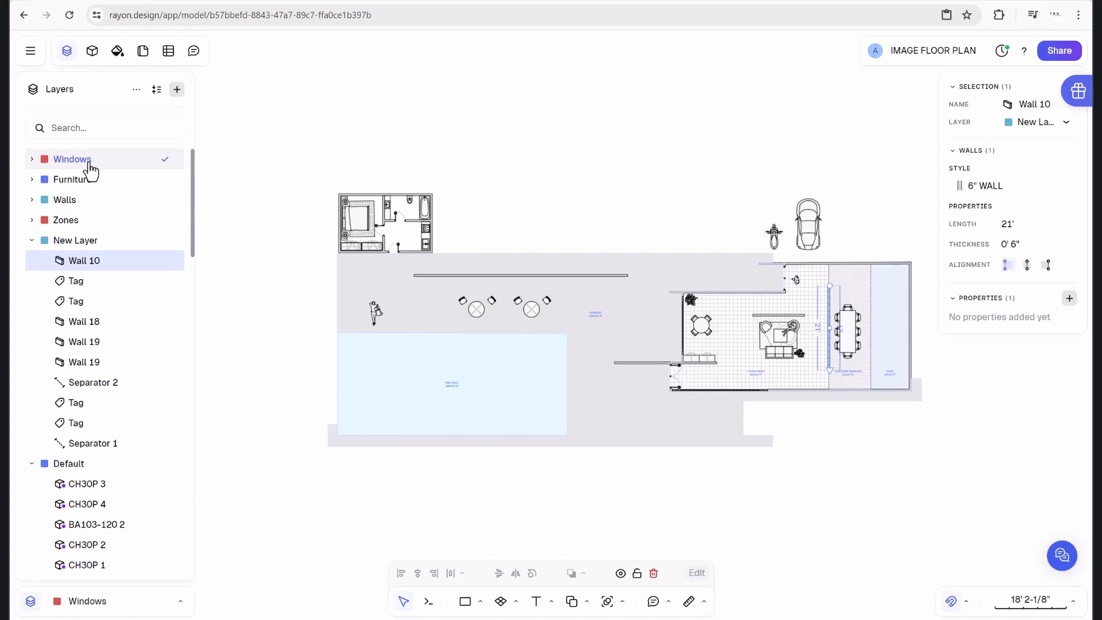
pyautogui.moveTo(78, 267); pyautogui.dragTo(68, 204)
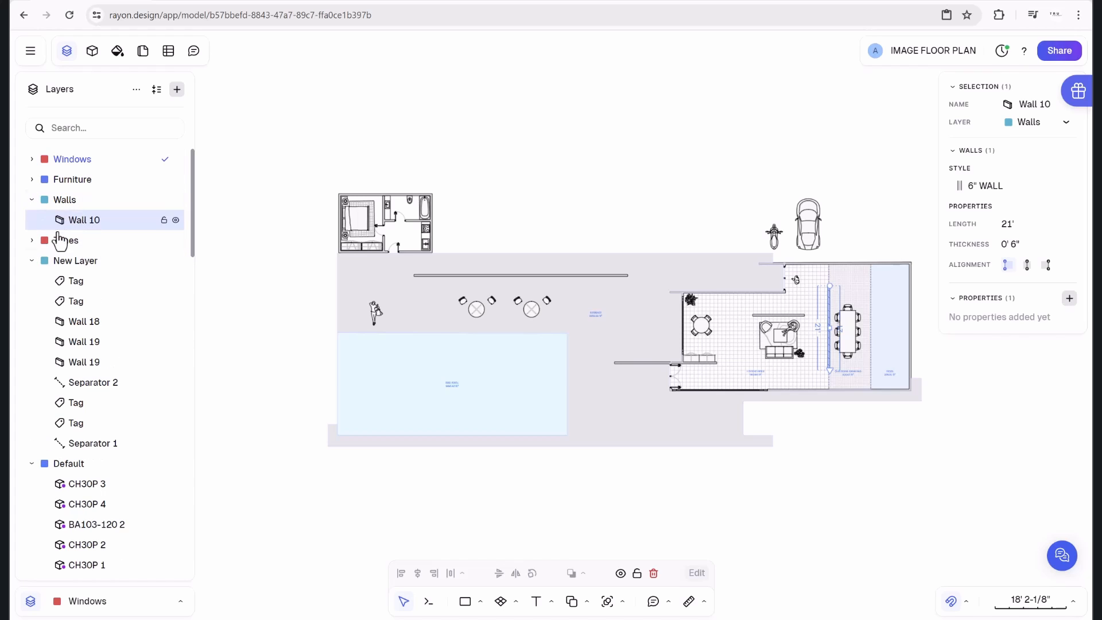
pyautogui.click(68, 211)
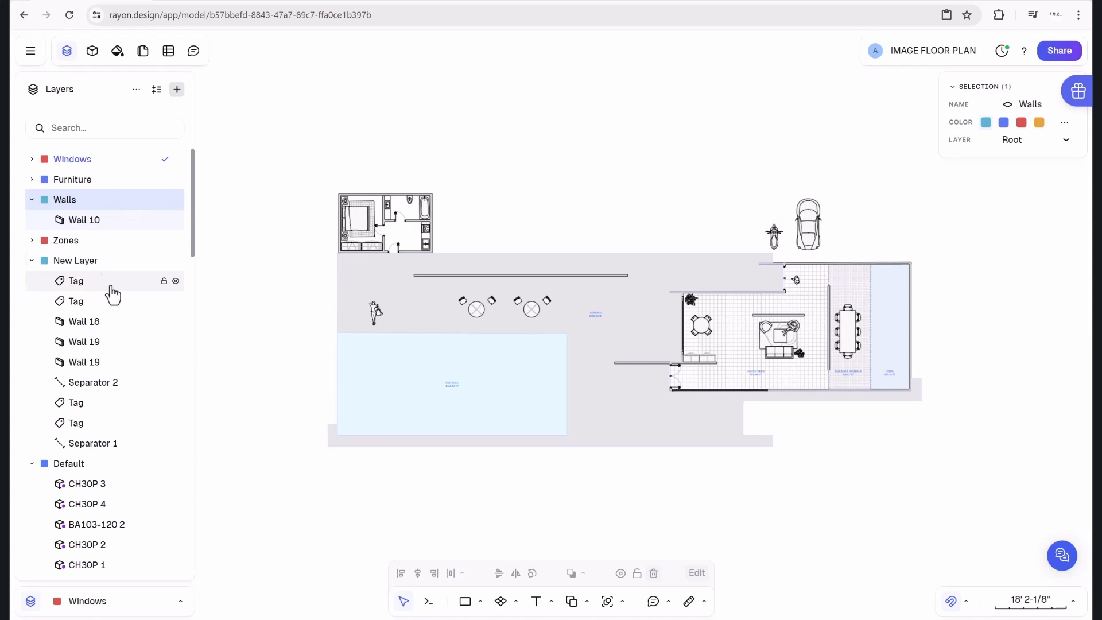
pyautogui.moveTo(83, 321); pyautogui.dragTo(49, 217)
pyautogui.click(77, 340)
pyautogui.click(32, 201)
pyautogui.moveTo(72, 304); pyautogui.dragTo(56, 215)
pyautogui.moveTo(53, 349); pyautogui.dragTo(60, 214)
pyautogui.click(31, 303)
# Move Wall 1 through Wall 7 together from the Default layer into the Walls layer.
pyautogui.scroll(-9, 64, 394)
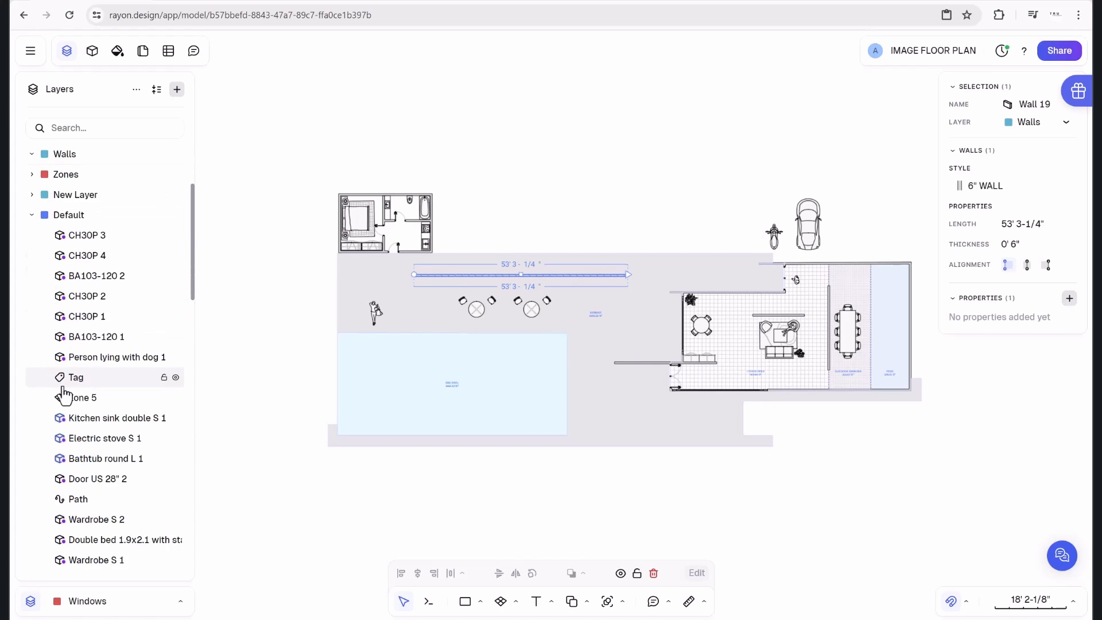
pyautogui.click(112, 473)
pyautogui.click(109, 393)
pyautogui.keyDown('shift'); pyautogui.click(106, 412); pyautogui.keyUp('shift')
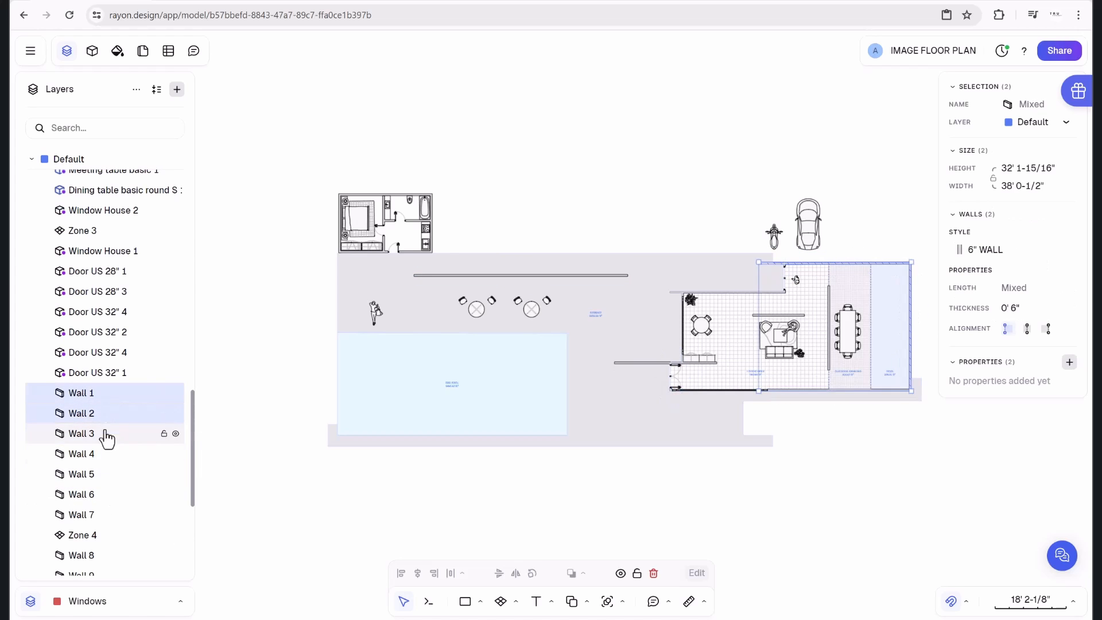
pyautogui.keyDown('shift'); pyautogui.click(104, 434); pyautogui.keyUp('shift')
pyautogui.keyDown('shift'); pyautogui.click(103, 454); pyautogui.keyUp('shift')
pyautogui.keyDown('shift'); pyautogui.click(102, 475); pyautogui.keyUp('shift')
pyautogui.keyDown('shift'); pyautogui.click(99, 513); pyautogui.keyUp('shift')
pyautogui.moveTo(99, 454); pyautogui.dragTo(93, 268)
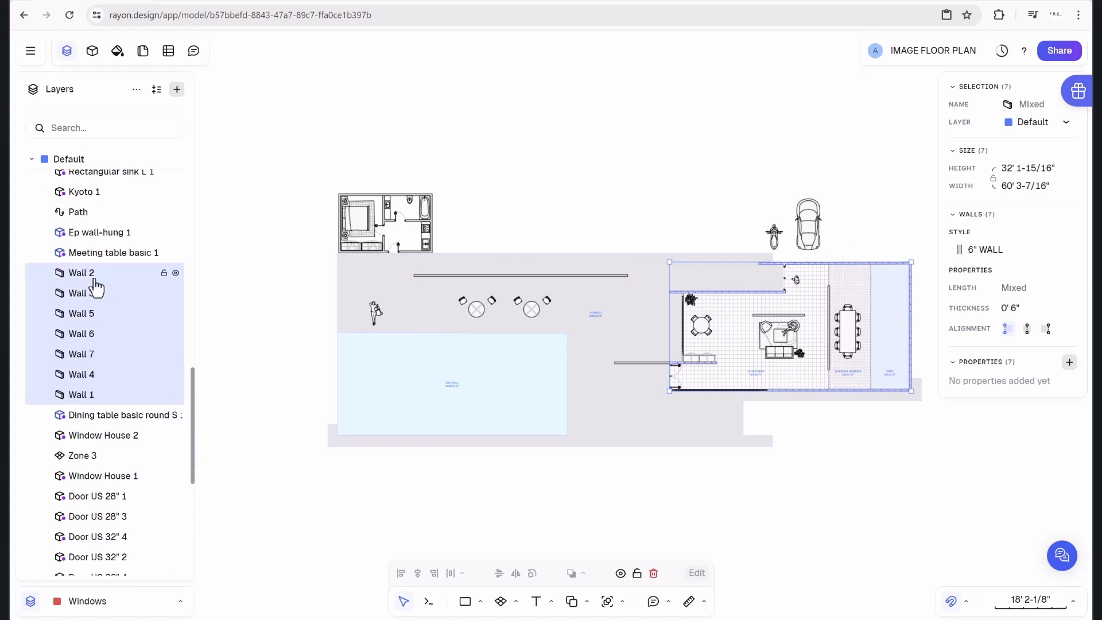
pyautogui.moveTo(126, 393); pyautogui.dragTo(108, 334)
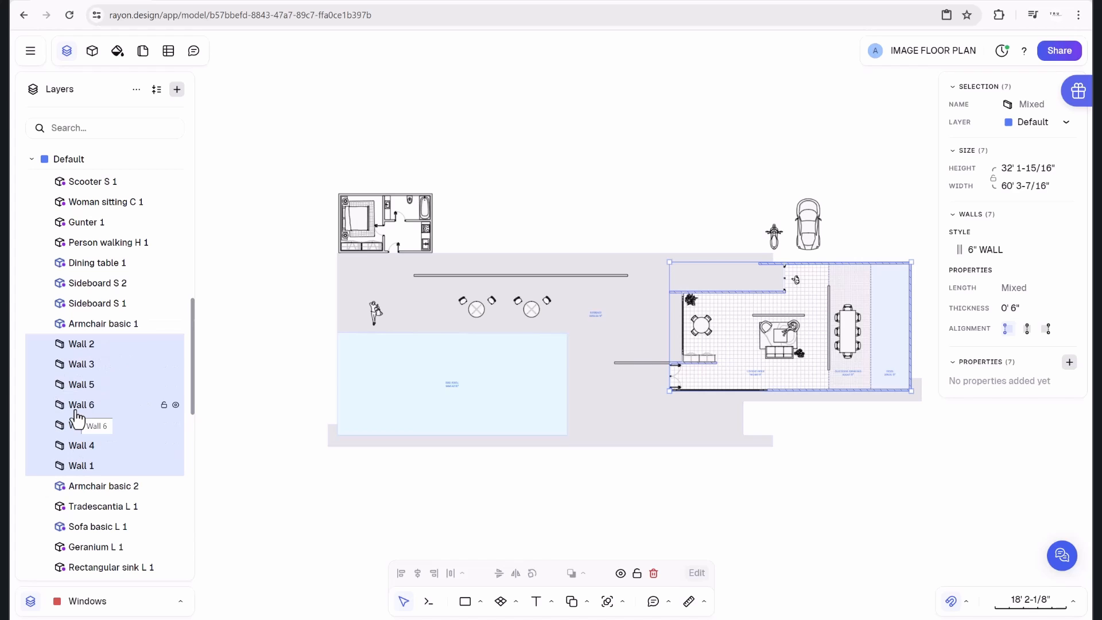
pyautogui.moveTo(78, 418); pyautogui.dragTo(101, 269)
pyautogui.scroll(2, 107, 423)
pyautogui.moveTo(106, 414); pyautogui.dragTo(115, 283)
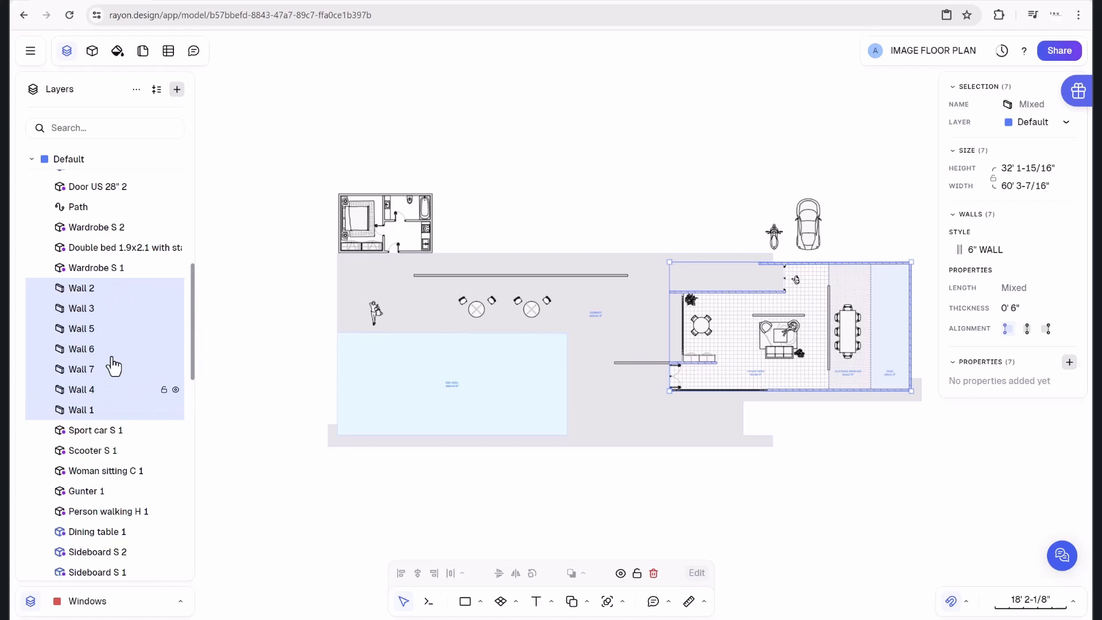
pyautogui.moveTo(114, 387); pyautogui.dragTo(105, 246)
pyautogui.scroll(2, 100, 470)
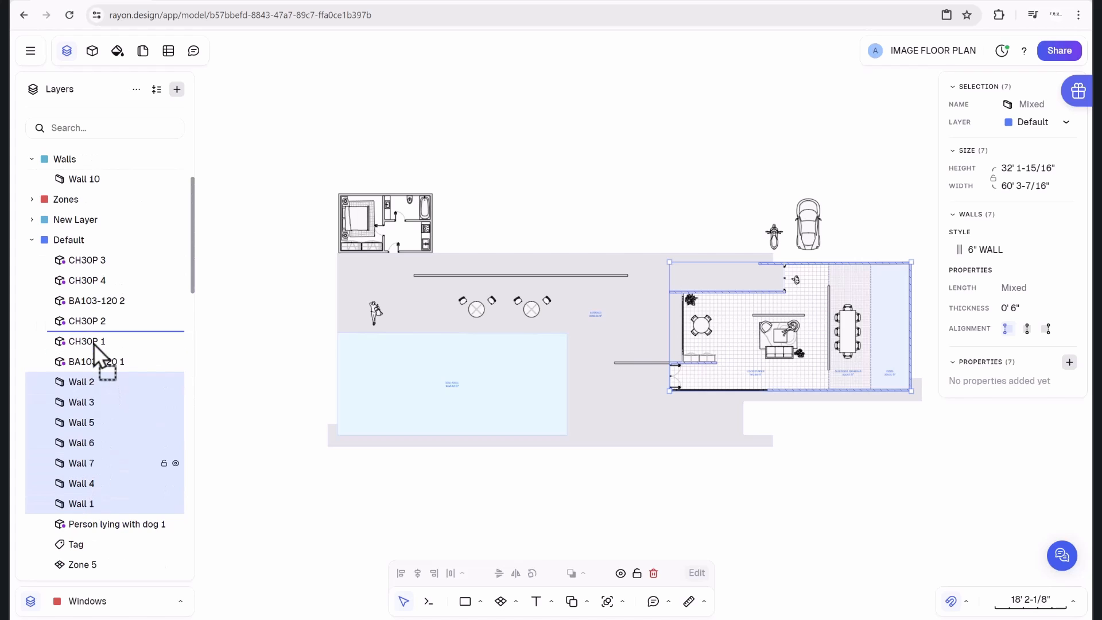
pyautogui.moveTo(94, 344); pyautogui.dragTo(93, 352)
pyautogui.moveTo(101, 389); pyautogui.dragTo(101, 223)
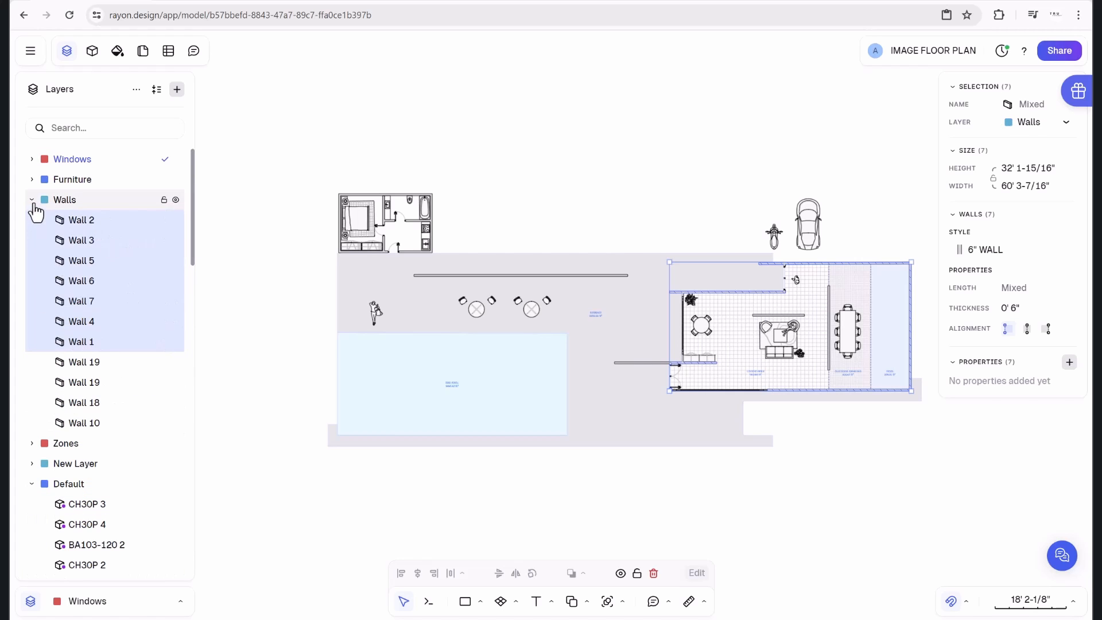
# Collapse the Walls layer and briefly hide it to check which walls on the plan belong to it.
pyautogui.scroll(-3, 94, 273)
pyautogui.scroll(3, 95, 269)
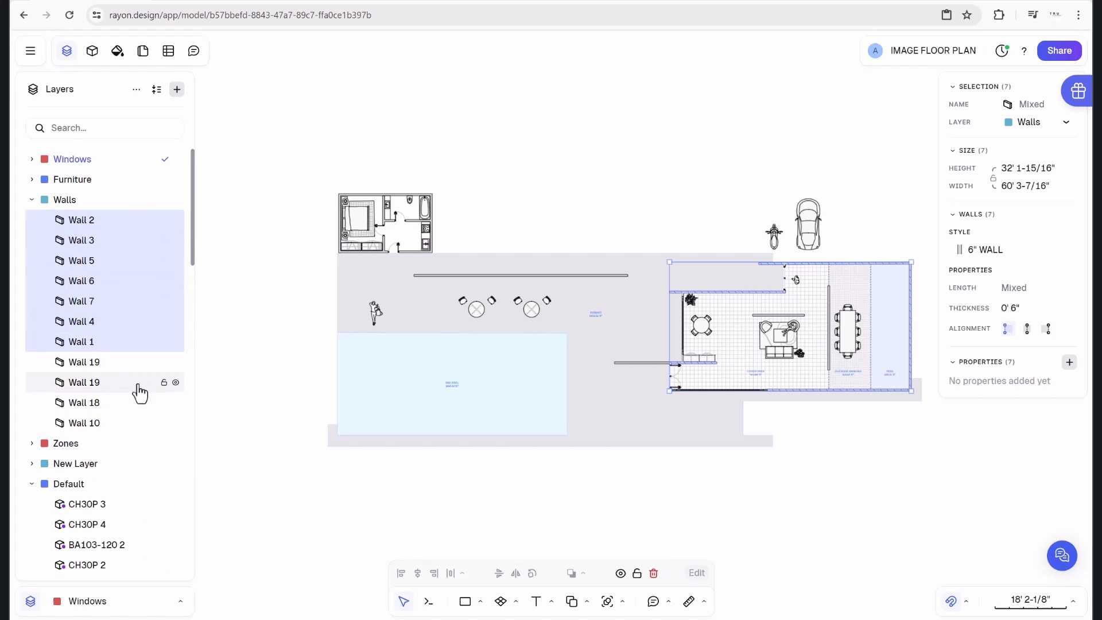
pyautogui.click(32, 201)
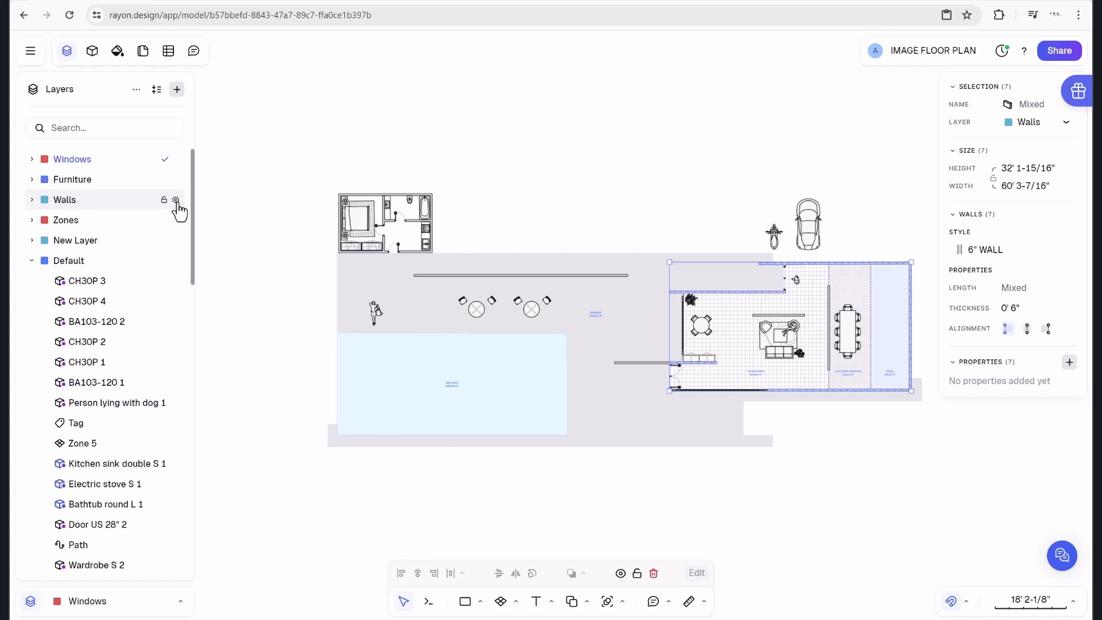
pyautogui.click(176, 200)
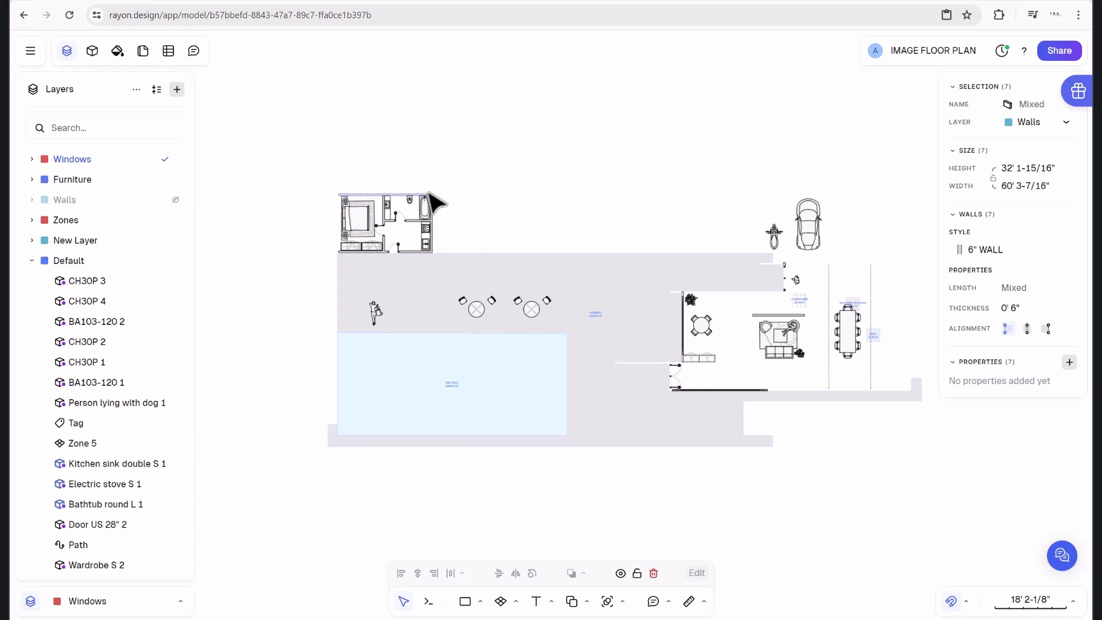
pyautogui.click(176, 200)
# Move Walls 8, 9, 12, 13, 14, 17, 18 and 19 together from the Default layer into the Walls layer.
pyautogui.scroll(-10, 123, 298)
pyautogui.click(92, 326)
pyautogui.keyDown('shift'); pyautogui.click(106, 347); pyautogui.keyUp('shift')
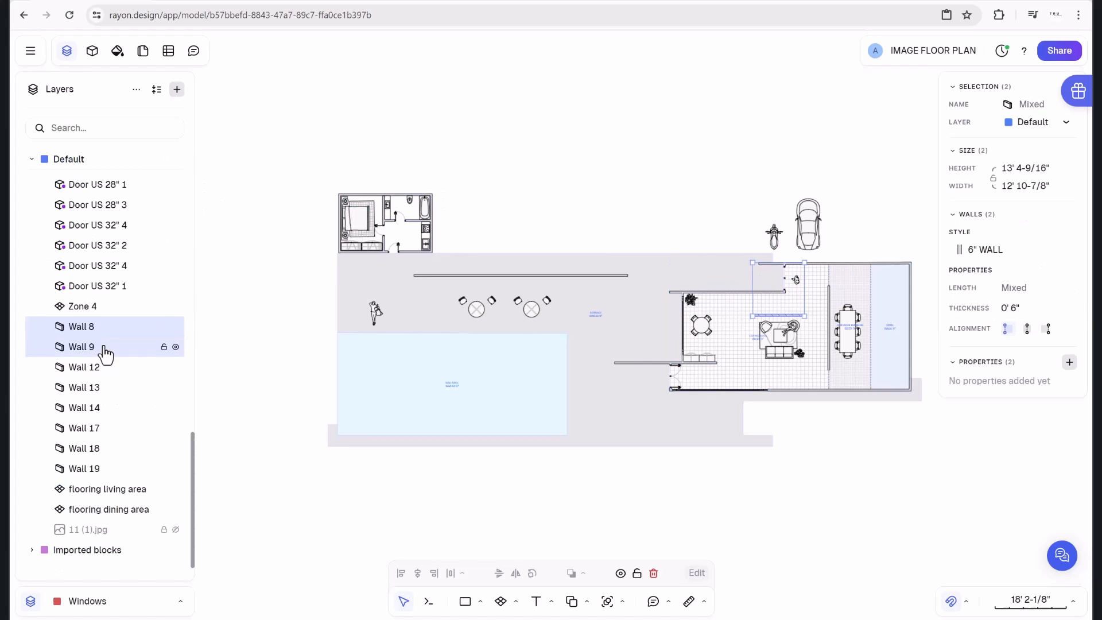
pyautogui.click(117, 326)
pyautogui.keyDown('shift'); pyautogui.click(111, 343); pyautogui.keyUp('shift')
pyautogui.keyDown('shift'); pyautogui.click(111, 369); pyautogui.keyUp('shift')
pyautogui.keyDown('shift'); pyautogui.click(111, 388); pyautogui.keyUp('shift')
pyautogui.keyDown('shift'); pyautogui.click(111, 408); pyautogui.keyUp('shift')
pyautogui.keyDown('shift'); pyautogui.click(111, 430); pyautogui.keyUp('shift')
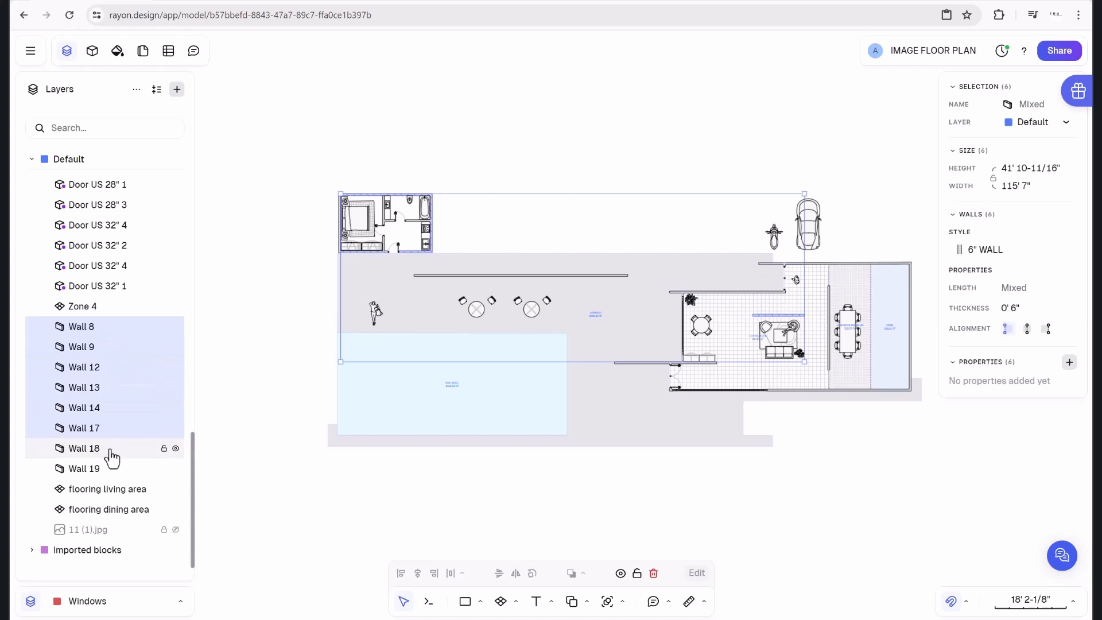
pyautogui.keyDown('shift'); pyautogui.click(111, 451); pyautogui.keyUp('shift')
pyautogui.keyDown('shift'); pyautogui.click(113, 468); pyautogui.keyUp('shift')
pyautogui.moveTo(116, 430); pyautogui.dragTo(97, 202)
pyautogui.scroll(3, 104, 473)
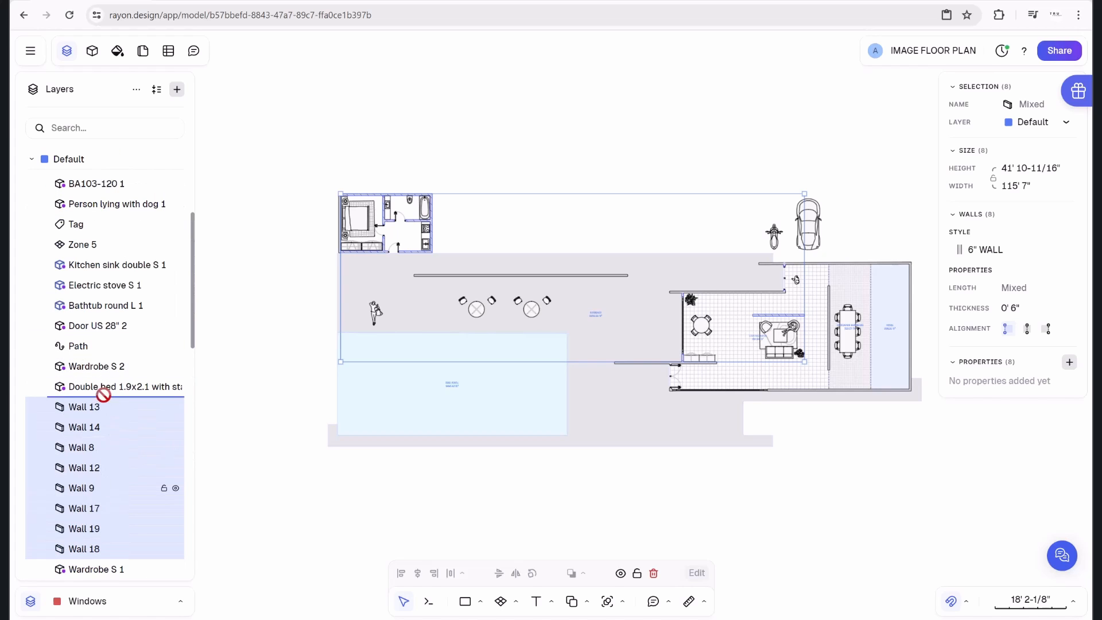
pyautogui.moveTo(103, 428); pyautogui.dragTo(84, 332)
pyautogui.scroll(3, 91, 508)
pyautogui.moveTo(91, 509); pyautogui.dragTo(79, 349)
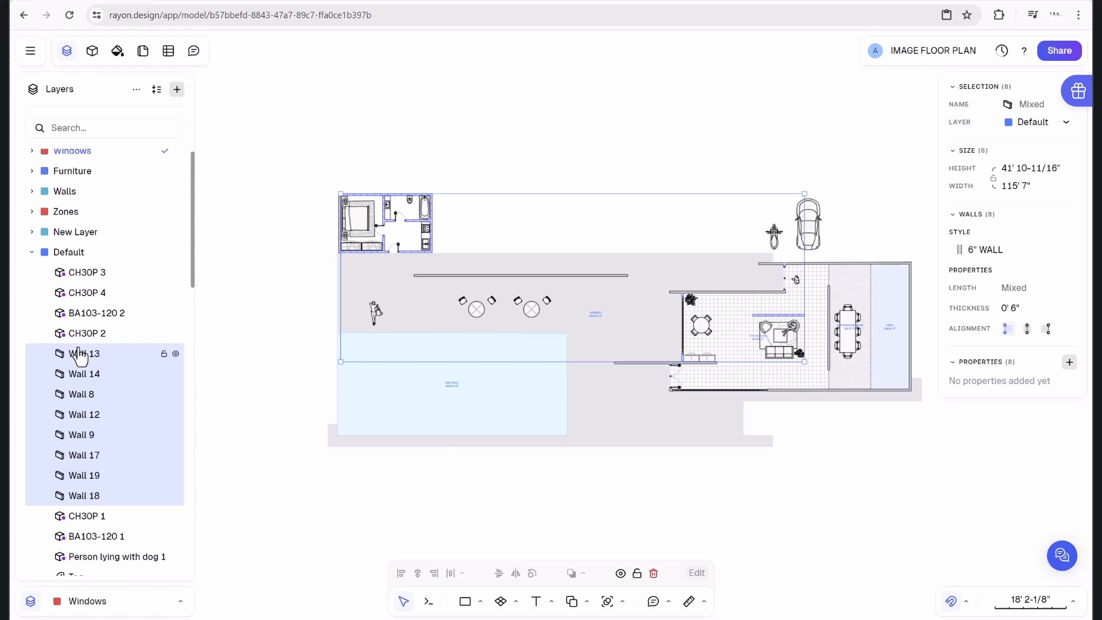
pyautogui.moveTo(90, 195); pyautogui.dragTo(92, 198)
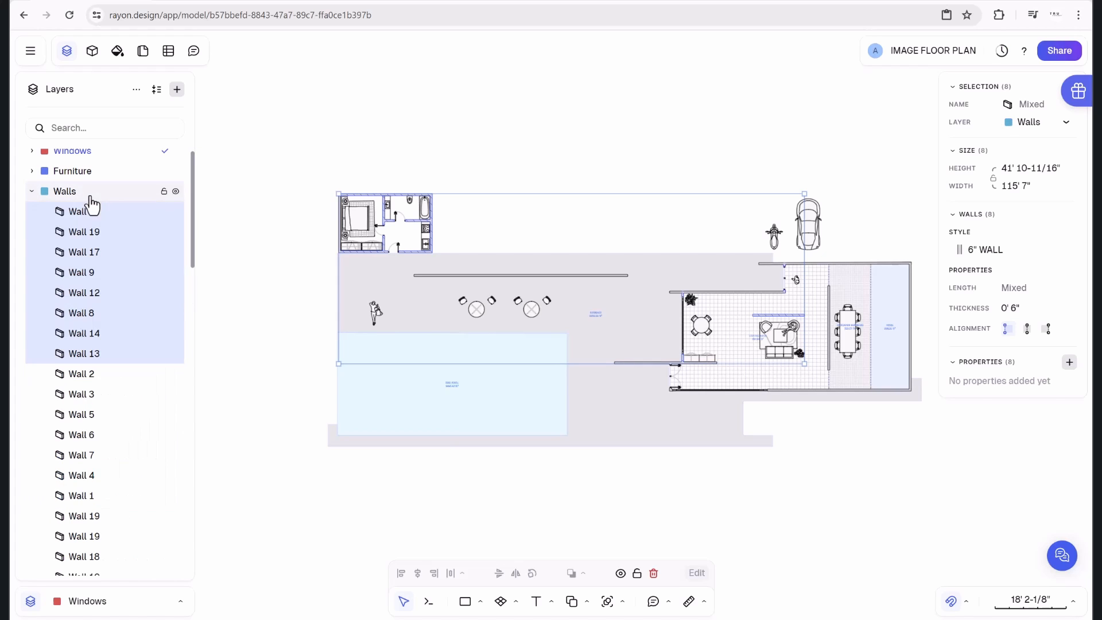
# Hide the Walls layer and inspect the living area for walls outside the layer.
pyautogui.click(32, 194)
pyautogui.click(33, 194)
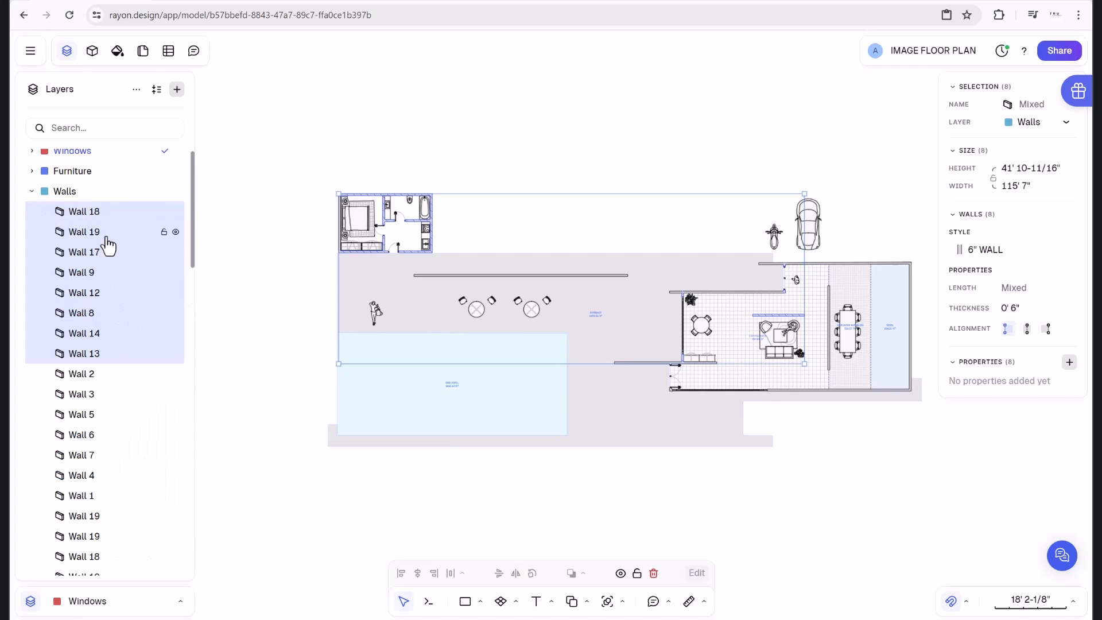
pyautogui.click(223, 183)
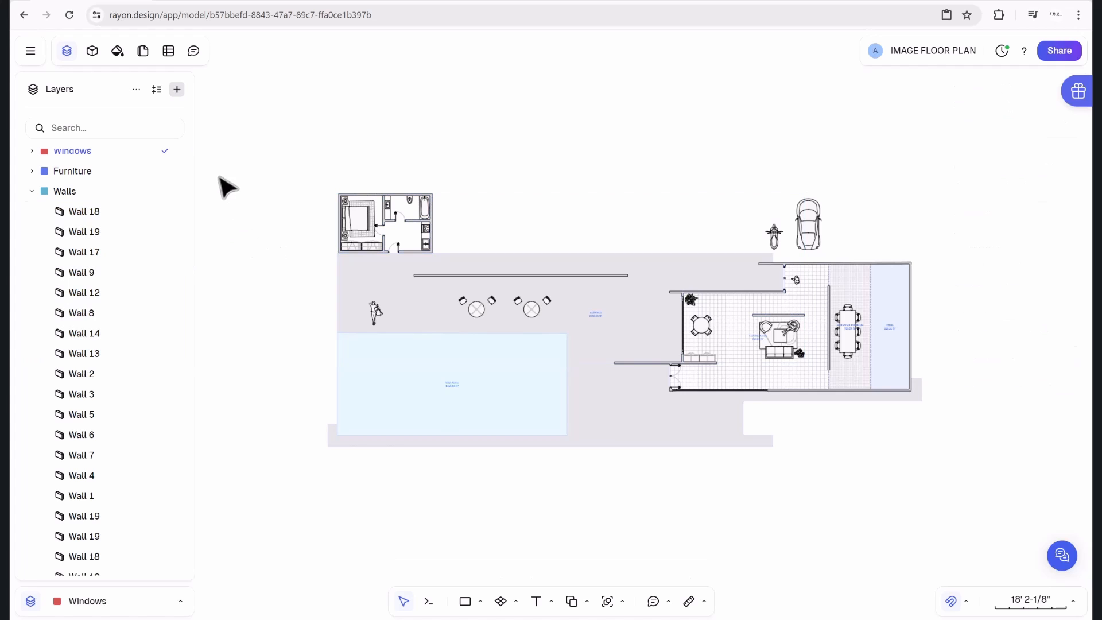
pyautogui.click(38, 193)
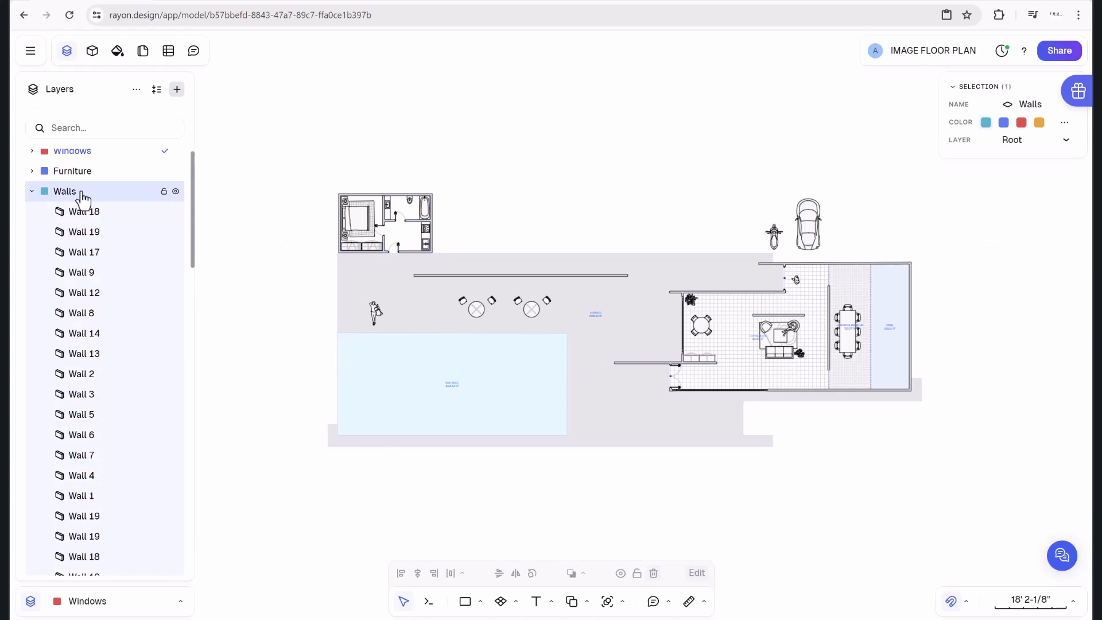
pyautogui.click(178, 194)
pyautogui.scroll(5, 899, 350)
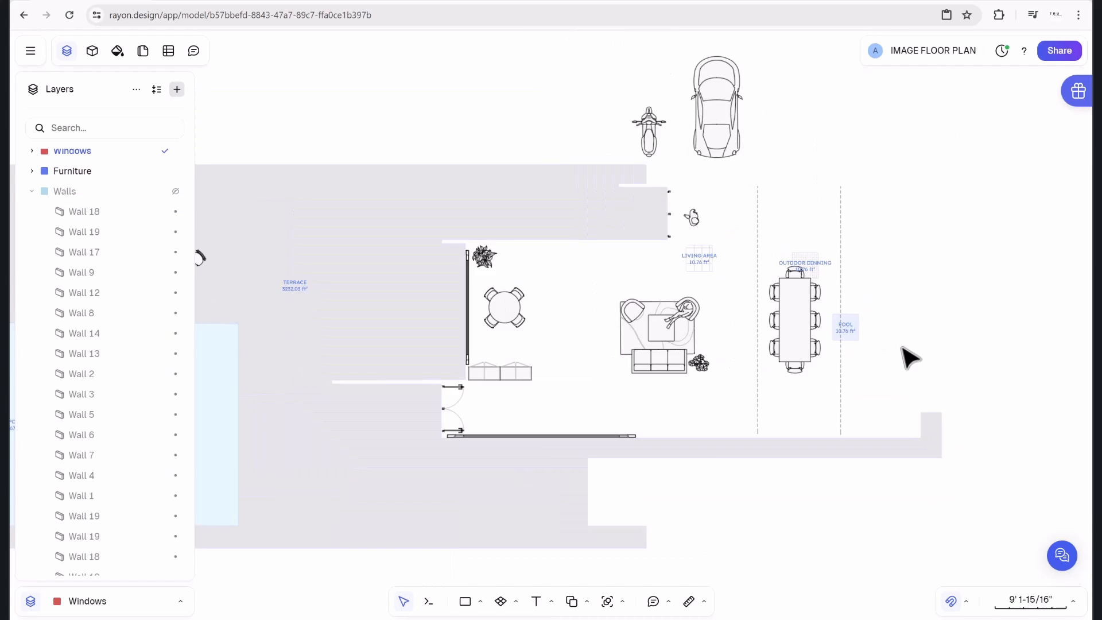
# Show the Walls layer again, collapse its list of walls and make Default the current layer.
pyautogui.scroll(-5, 907, 358)
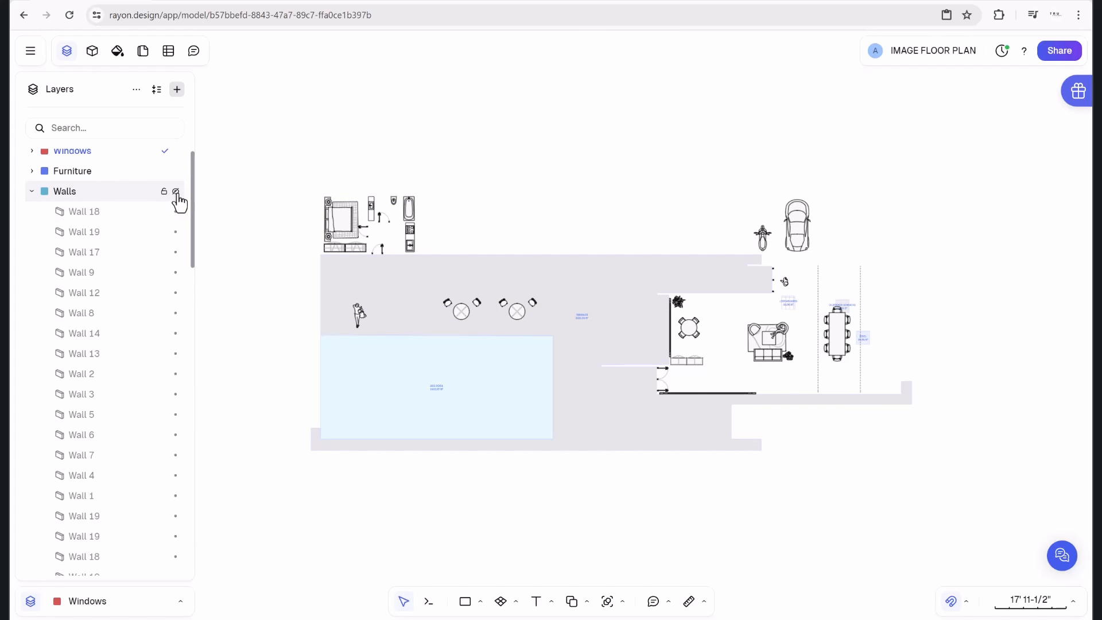
pyautogui.click(176, 192)
pyautogui.click(181, 603)
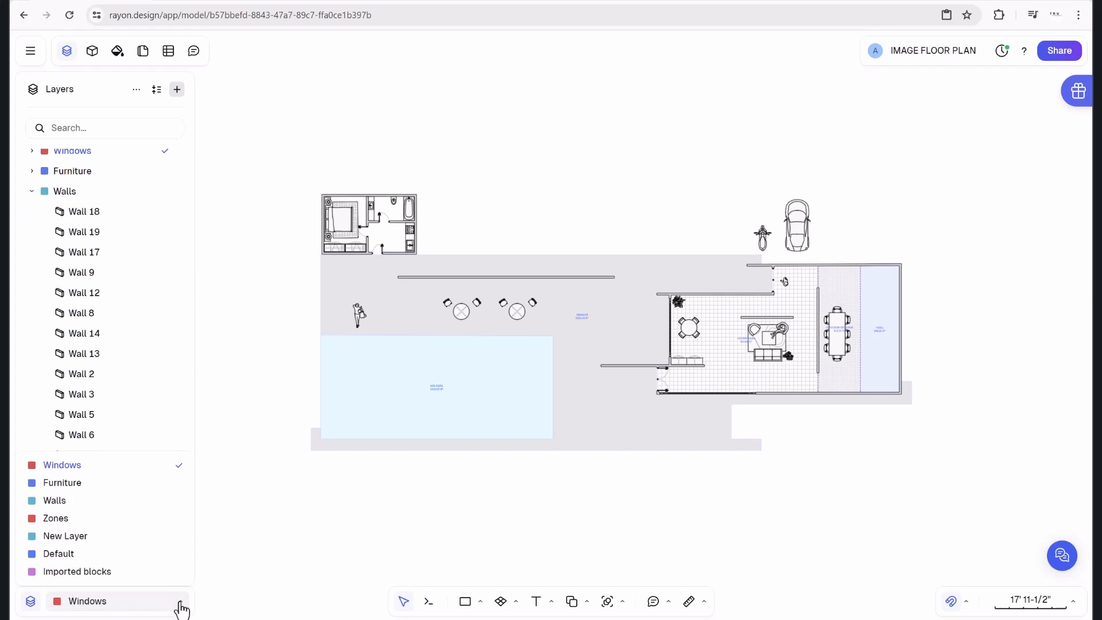
pyautogui.click(111, 500)
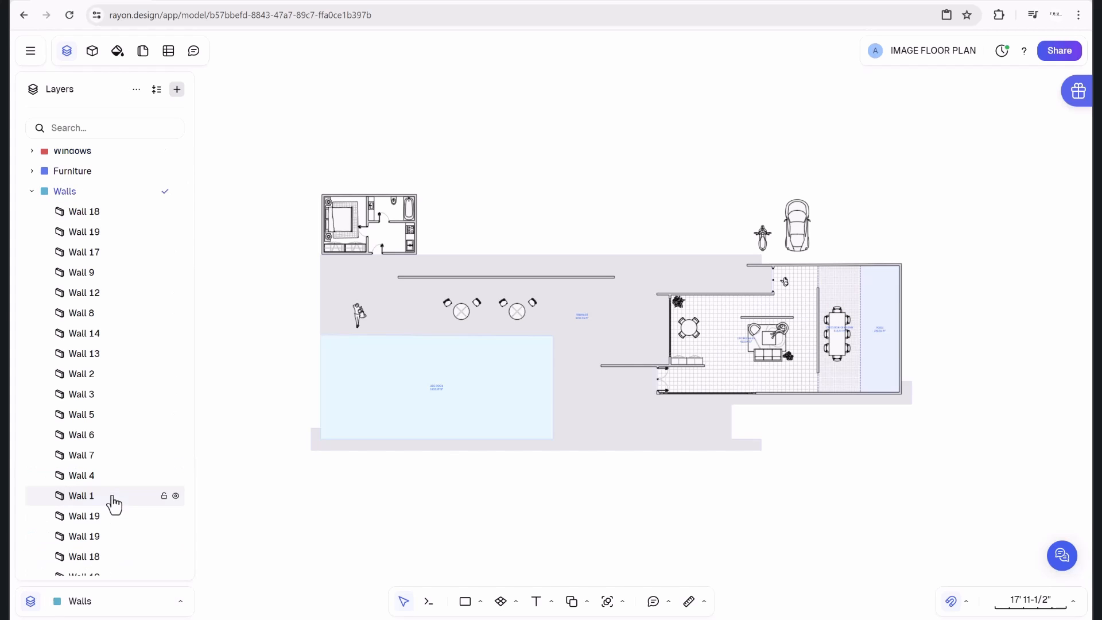
pyautogui.click(31, 192)
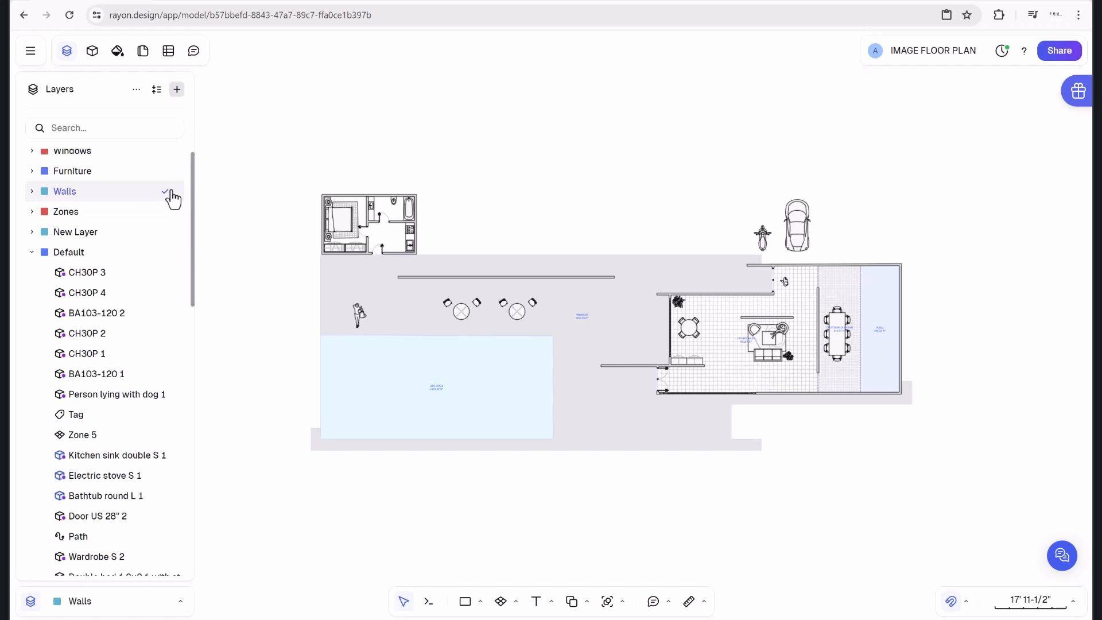
pyautogui.click(104, 603)
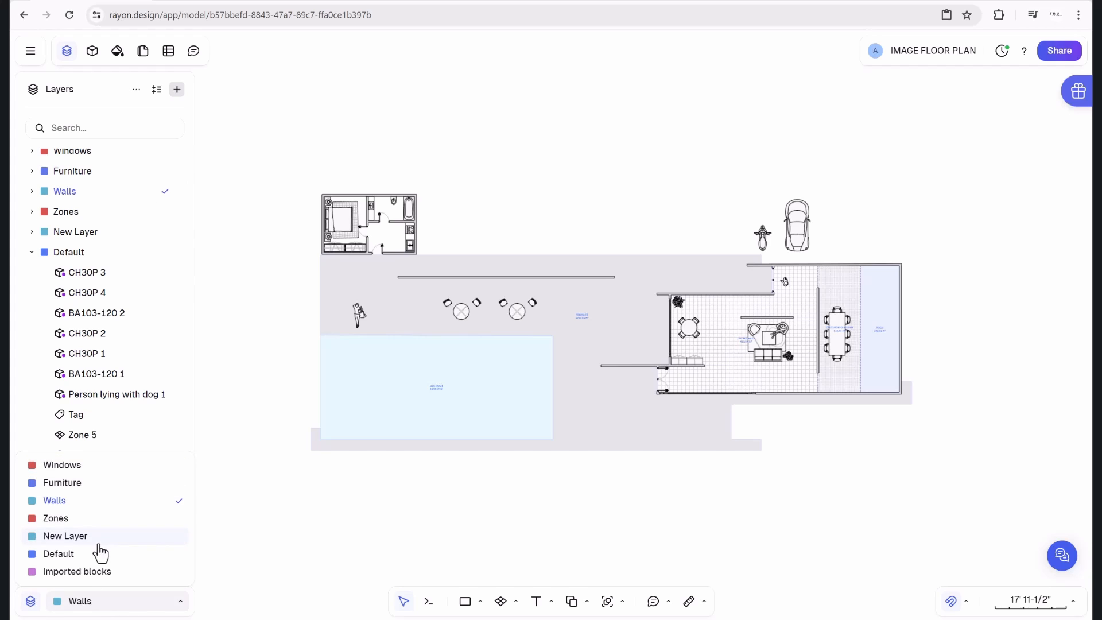
pyautogui.click(87, 556)
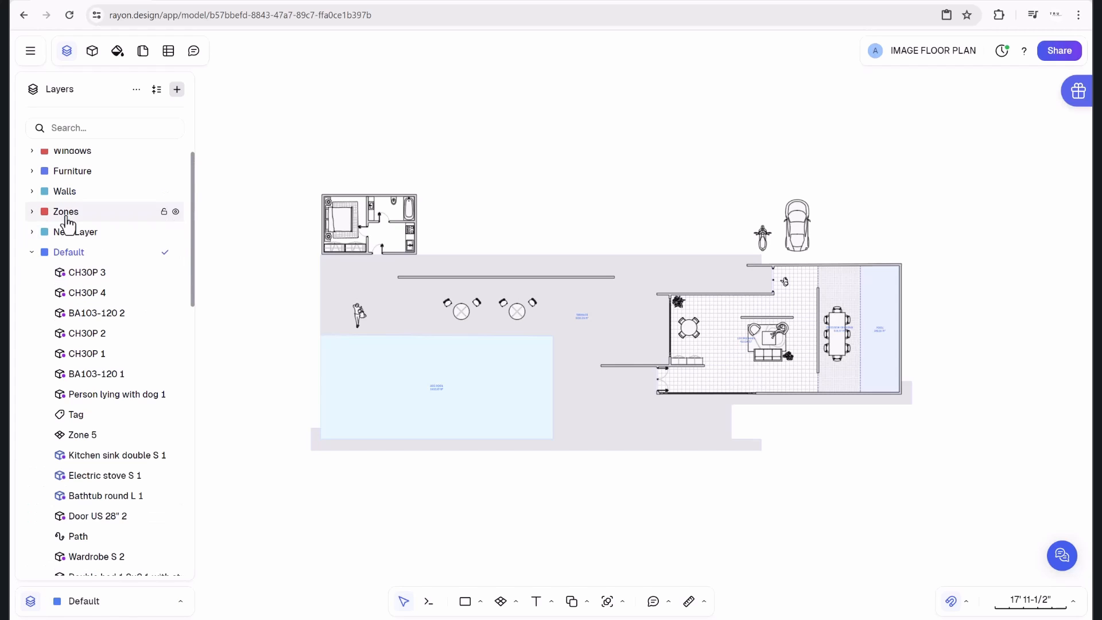
pyautogui.click(122, 192)
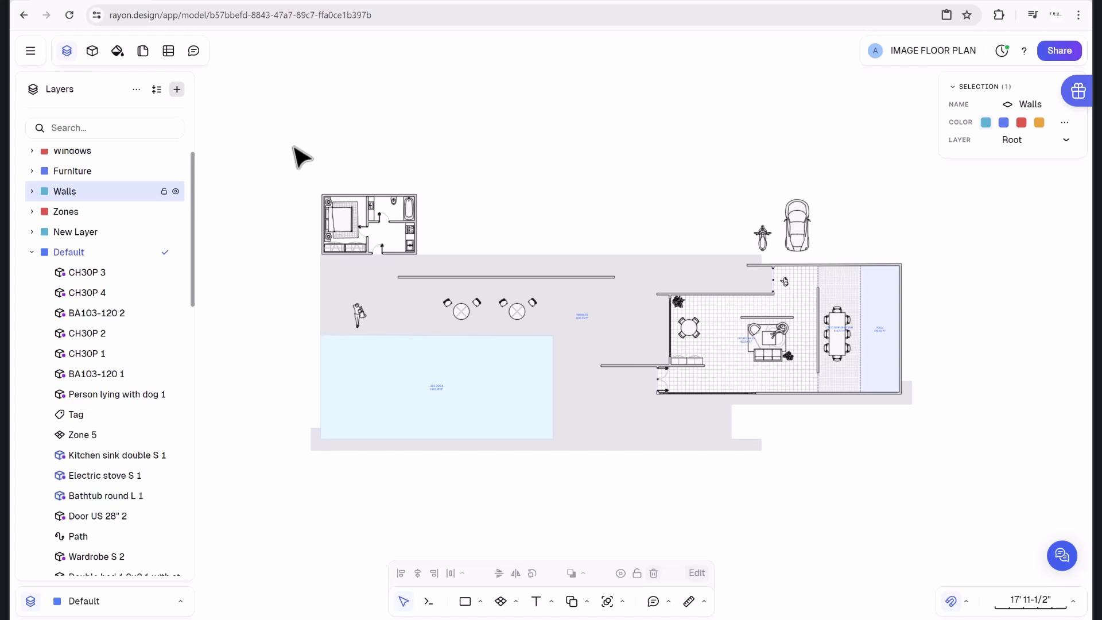
pyautogui.moveTo(650, 278)
pyautogui.mouseDown()
pyautogui.moveTo(663, 228)
pyautogui.moveTo(635, 301)
pyautogui.moveTo(642, 219)
pyautogui.mouseUp()
pyautogui.hotkey('ctrl', 'z')
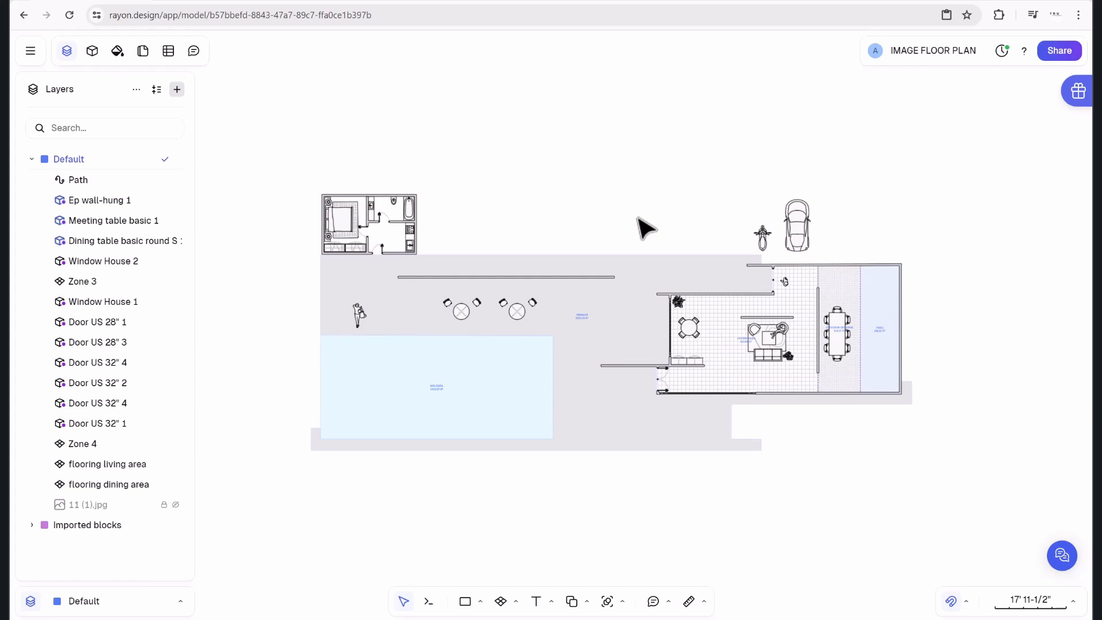
pyautogui.click(656, 268)
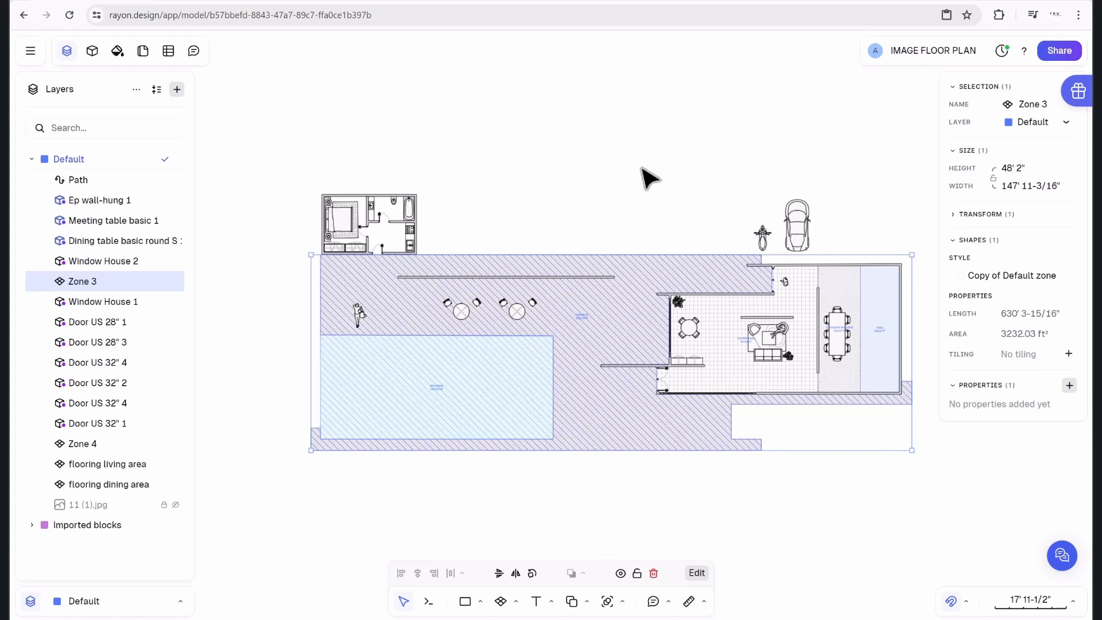
pyautogui.press('Escape')
pyautogui.click(663, 281)
pyautogui.press('Escape')
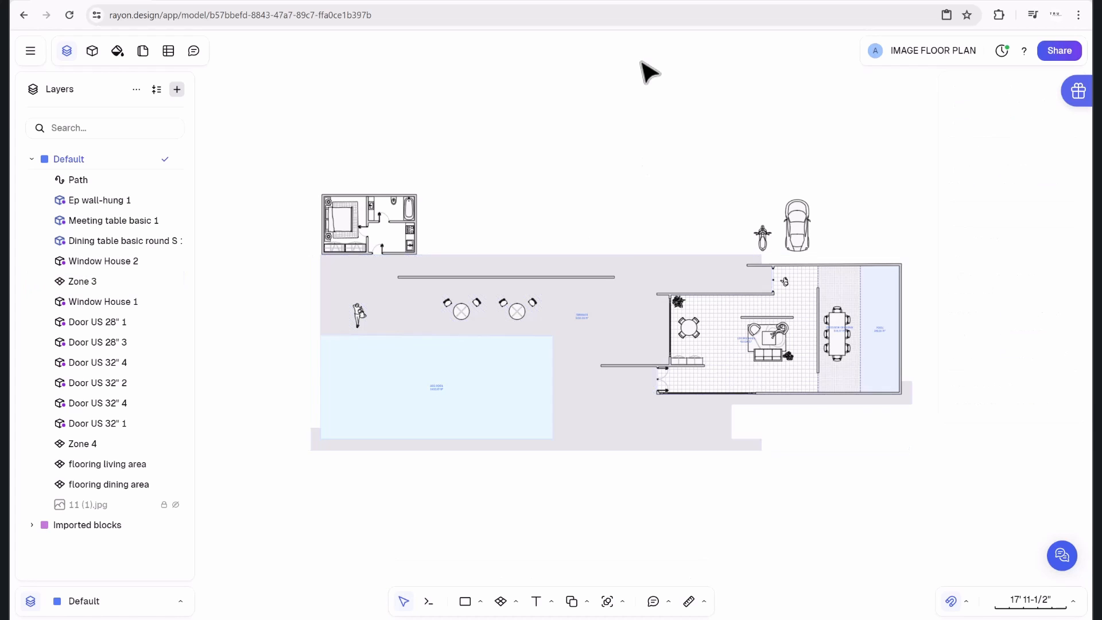
# Move the terrace, both pool, living area and outdoor dining zones together from the Default layer into the Zones layer.
pyautogui.click(633, 261)
pyautogui.keyDown('shift'); pyautogui.click(516, 386); pyautogui.keyUp('shift')
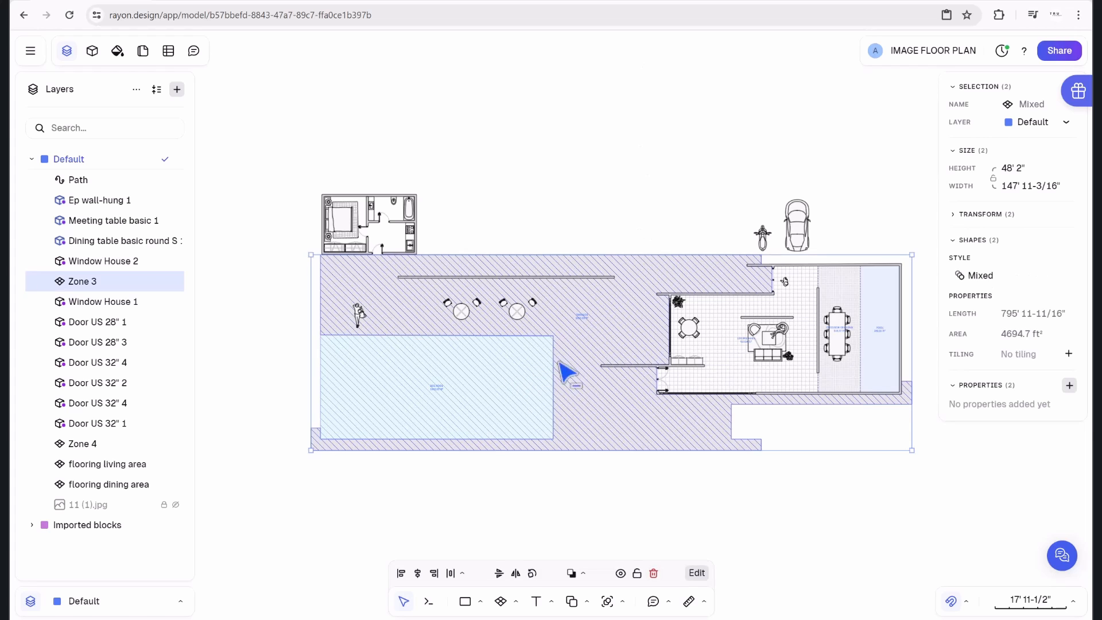
pyautogui.keyDown('shift'); pyautogui.click(802, 297); pyautogui.keyUp('shift')
pyautogui.keyDown('shift'); pyautogui.click(828, 286); pyautogui.keyUp('shift')
pyautogui.keyDown('shift'); pyautogui.click(876, 285); pyautogui.keyUp('shift')
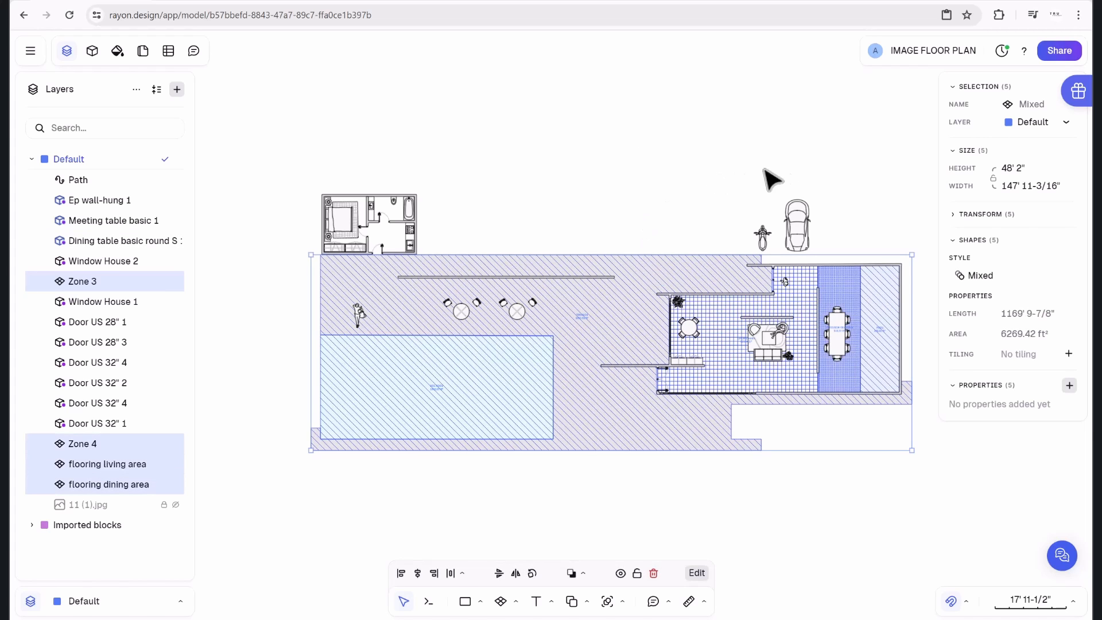
pyautogui.hscroll(5, 775, 175)
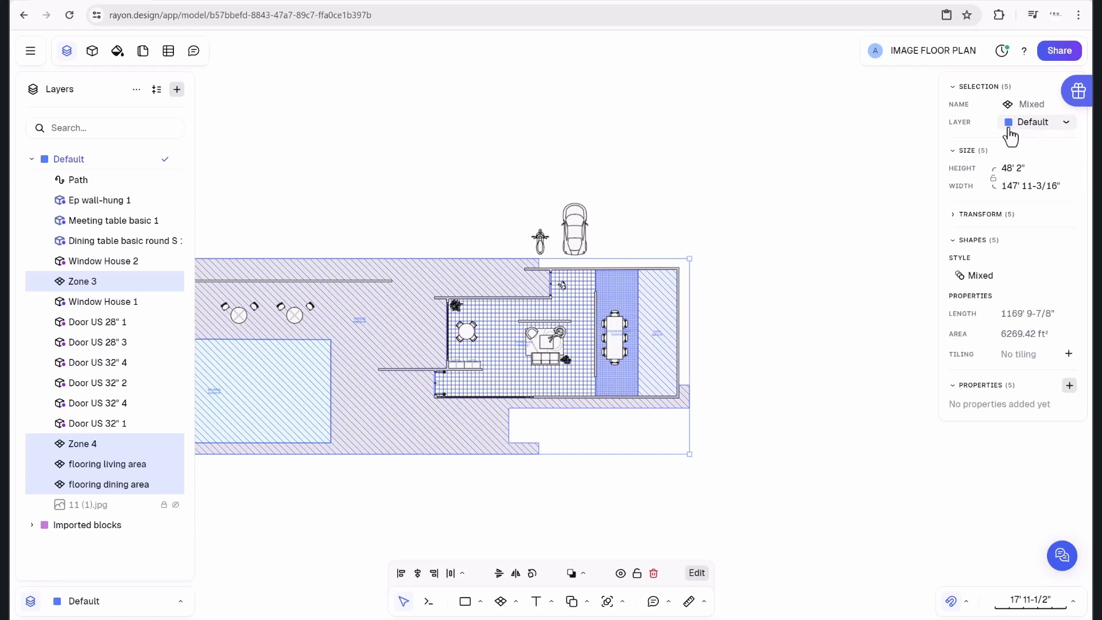
pyautogui.click(1036, 123)
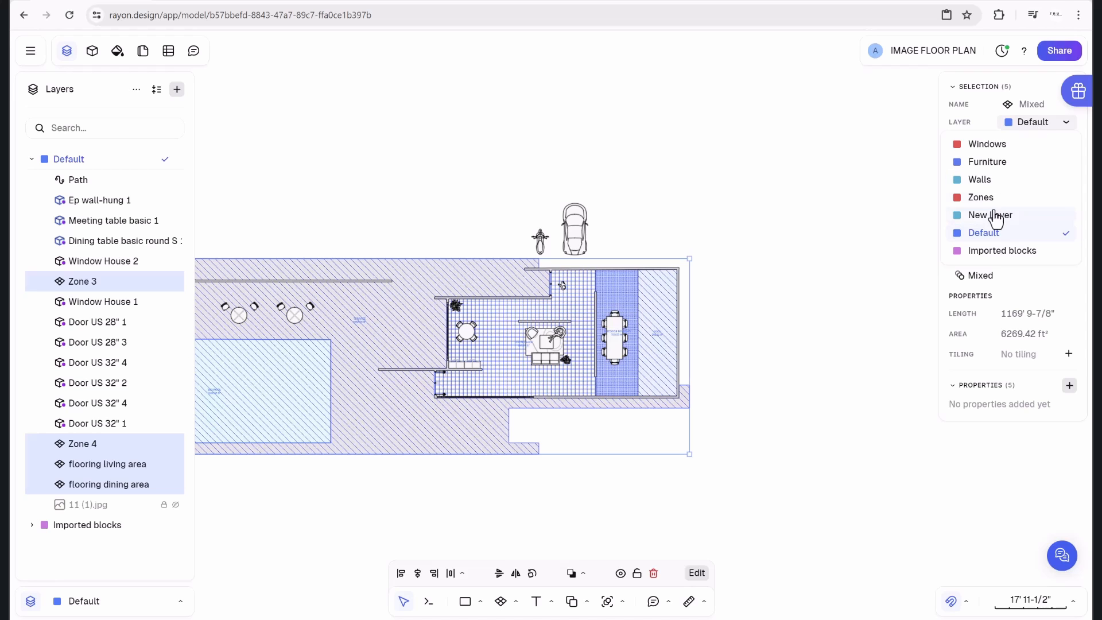
pyautogui.click(981, 198)
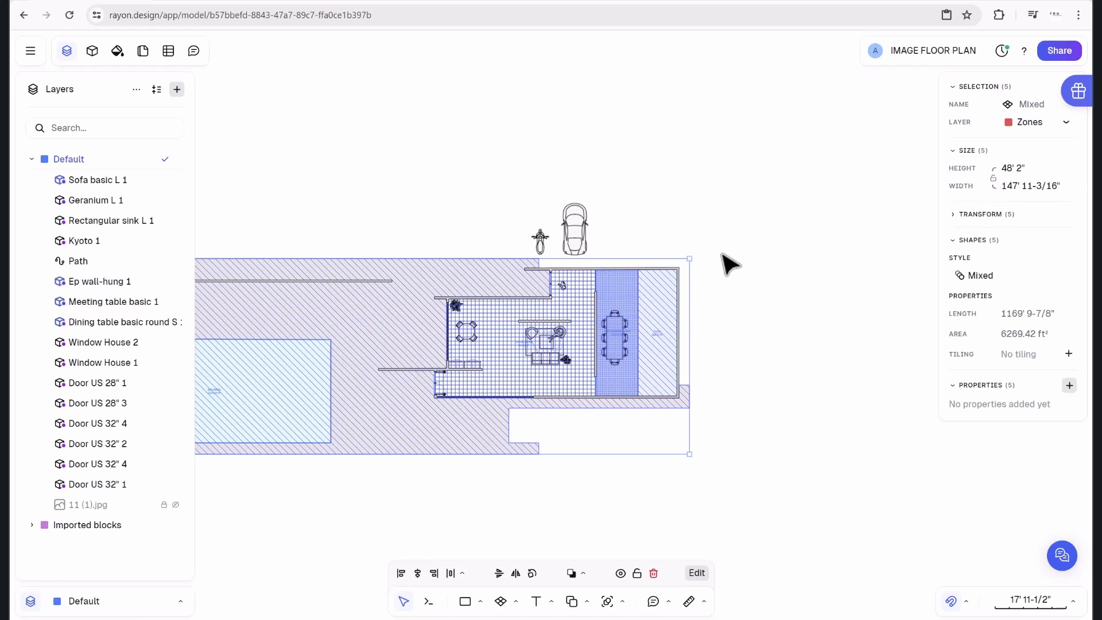
pyautogui.click(778, 264)
# Toggle the Zones layer's visibility to check which areas of the plan belong to it, and leave the layer hidden.
pyautogui.scroll(-4, 756, 260)
pyautogui.moveTo(700, 228); pyautogui.dragTo(715, 205, button='middle')
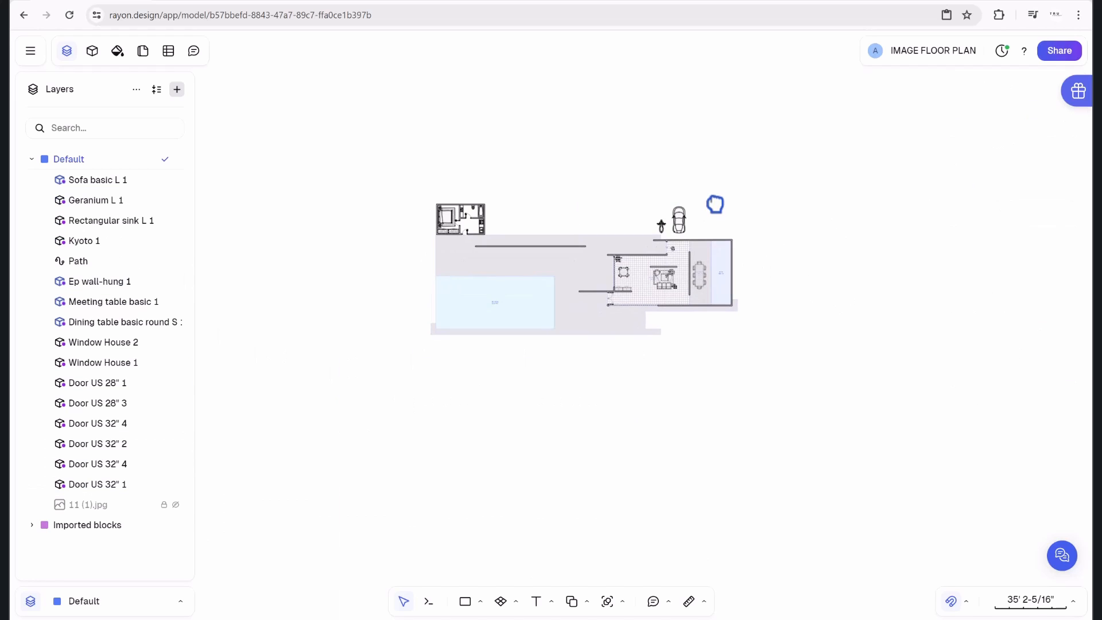
pyautogui.scroll(1, 57, 207)
pyautogui.click(32, 161)
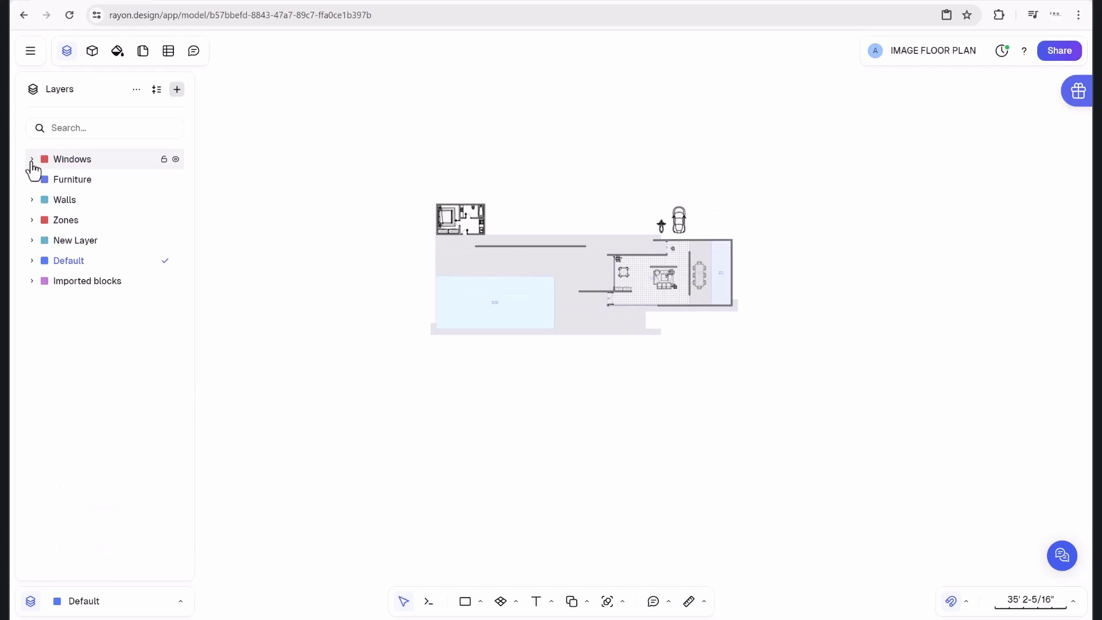
pyautogui.click(176, 220)
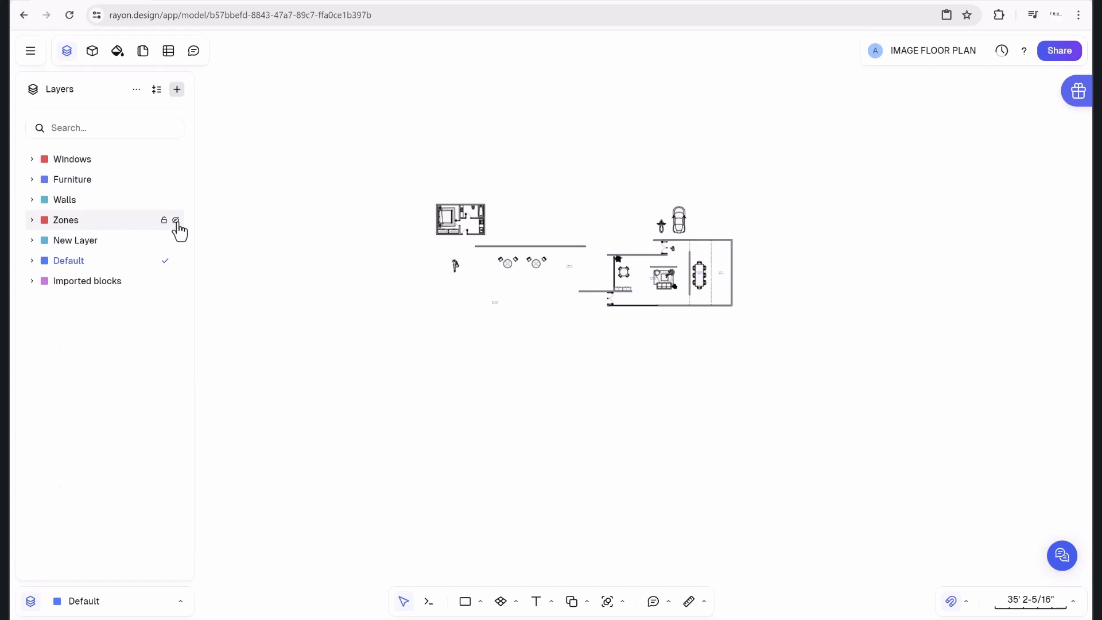
pyautogui.scroll(5, 727, 318)
pyautogui.scroll(-1, 663, 313)
pyautogui.moveTo(641, 316); pyautogui.dragTo(727, 358, button='middle')
pyautogui.moveTo(497, 152); pyautogui.dragTo(559, 186, button='middle')
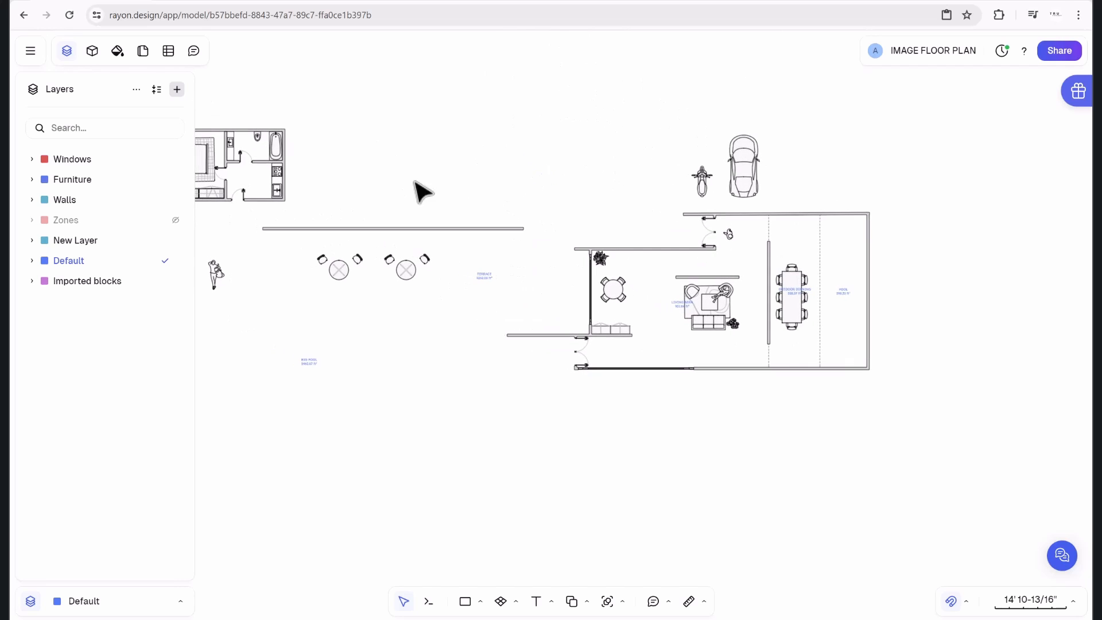
pyautogui.click(175, 219)
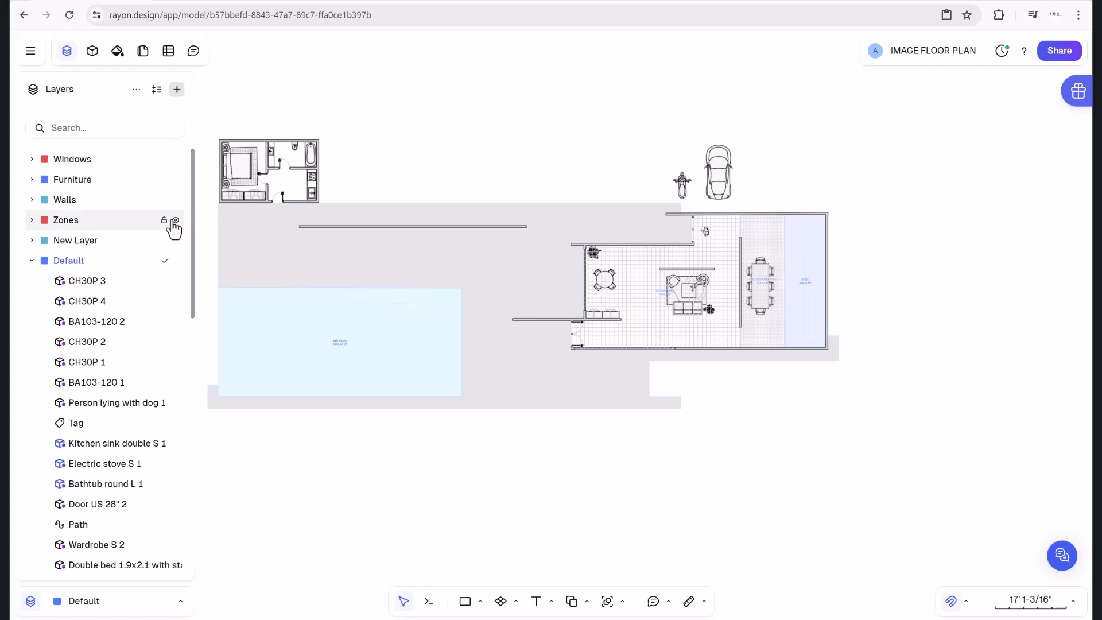
pyautogui.click(176, 220)
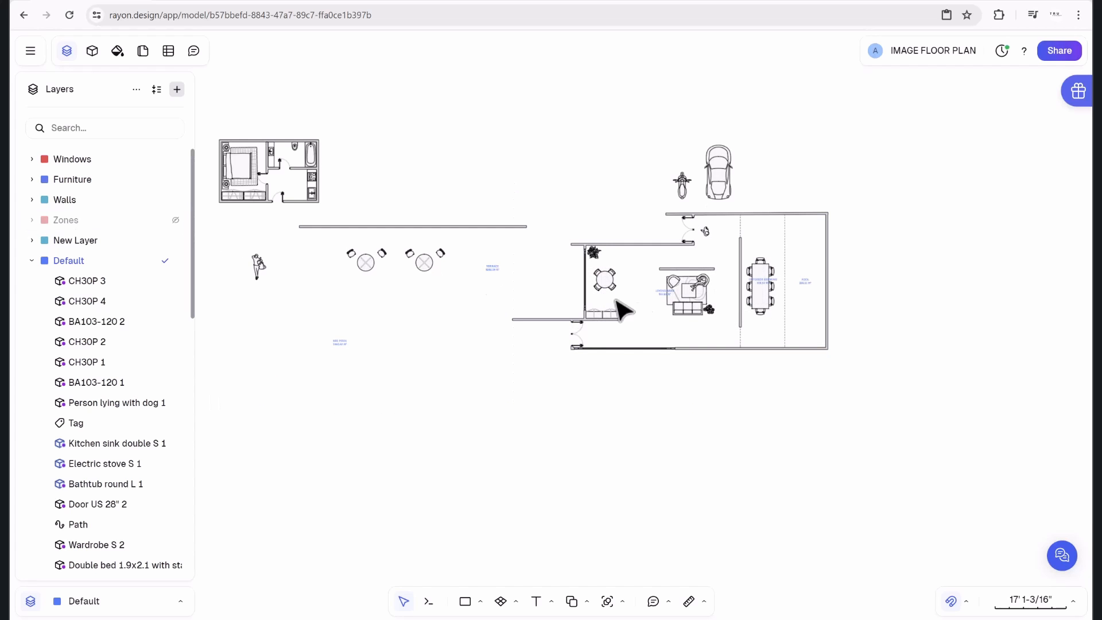
# Move the furniture, plants, seated woman, car, scooter and kitchen and bathroom fixtures across the plan together from the Default layer into the Furniture layer.
pyautogui.scroll(10, 691, 304)
pyautogui.click(724, 268)
pyautogui.click(756, 248)
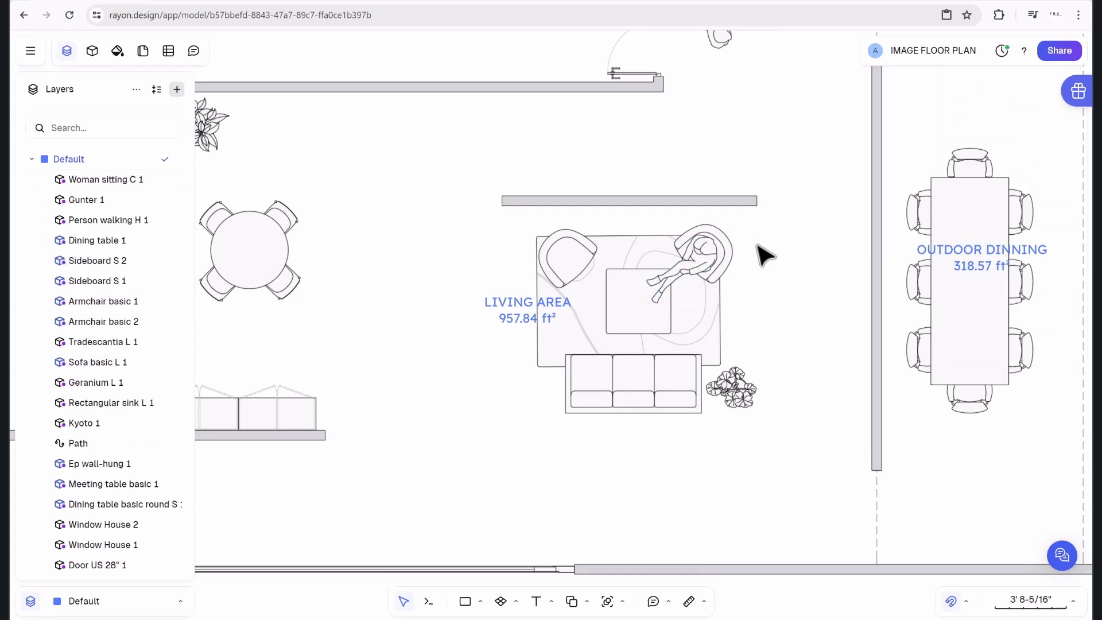
pyautogui.scroll(-5, 903, 229)
pyautogui.click(898, 226)
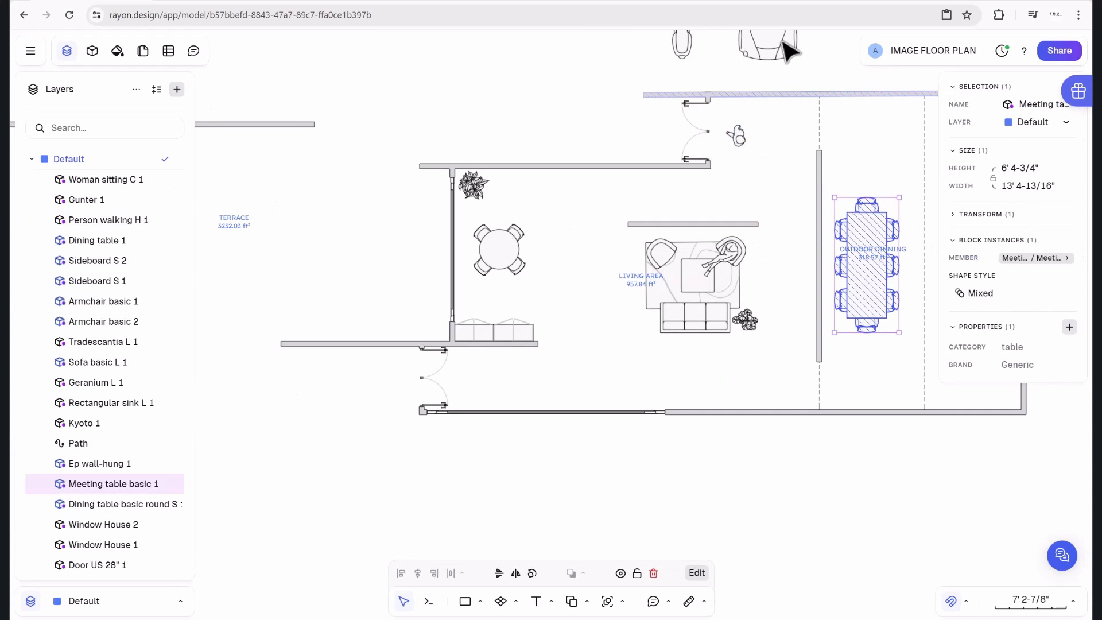
pyautogui.keyDown('shift'); pyautogui.click(768, 44); pyautogui.keyUp('shift')
pyautogui.keyDown('shift'); pyautogui.click(682, 43); pyautogui.keyUp('shift')
pyautogui.keyDown('shift'); pyautogui.click(489, 224); pyautogui.keyUp('shift')
pyautogui.keyDown('shift'); pyautogui.click(472, 185); pyautogui.keyUp('shift')
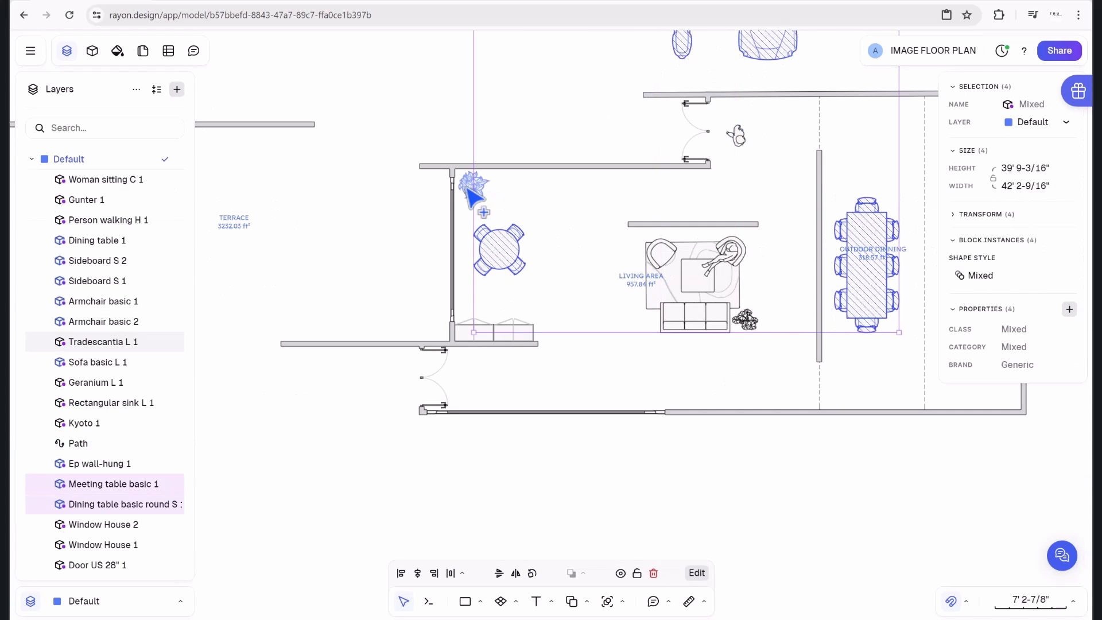
pyautogui.keyDown('shift'); pyautogui.click(484, 333); pyautogui.keyUp('shift')
pyautogui.keyDown('shift'); pyautogui.click(514, 332); pyautogui.keyUp('shift')
pyautogui.keyDown('shift'); pyautogui.click(663, 254); pyautogui.keyUp('shift')
pyautogui.keyDown('shift'); pyautogui.click(708, 269); pyautogui.keyUp('shift')
pyautogui.keyDown('shift'); pyautogui.click(728, 256); pyautogui.keyUp('shift')
pyautogui.keyDown('shift'); pyautogui.click(703, 285); pyautogui.keyUp('shift')
pyautogui.keyDown('shift'); pyautogui.click(691, 316); pyautogui.keyUp('shift')
pyautogui.keyDown('shift'); pyautogui.click(749, 322); pyautogui.keyUp('shift')
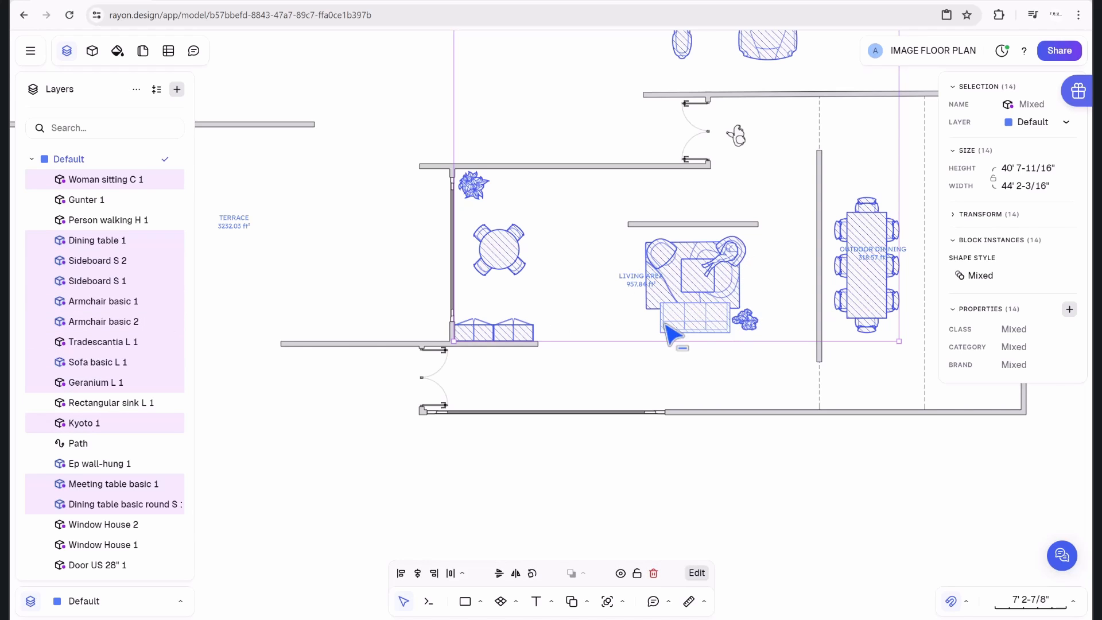
pyautogui.scroll(-5, 669, 327)
pyautogui.keyDown('shift'); pyautogui.click(367, 259); pyautogui.keyUp('shift')
pyautogui.keyDown('shift'); pyautogui.click(338, 253); pyautogui.keyUp('shift')
pyautogui.keyDown('shift'); pyautogui.click(305, 253); pyautogui.keyUp('shift')
pyautogui.keyDown('shift'); pyautogui.click(287, 265); pyautogui.keyUp('shift')
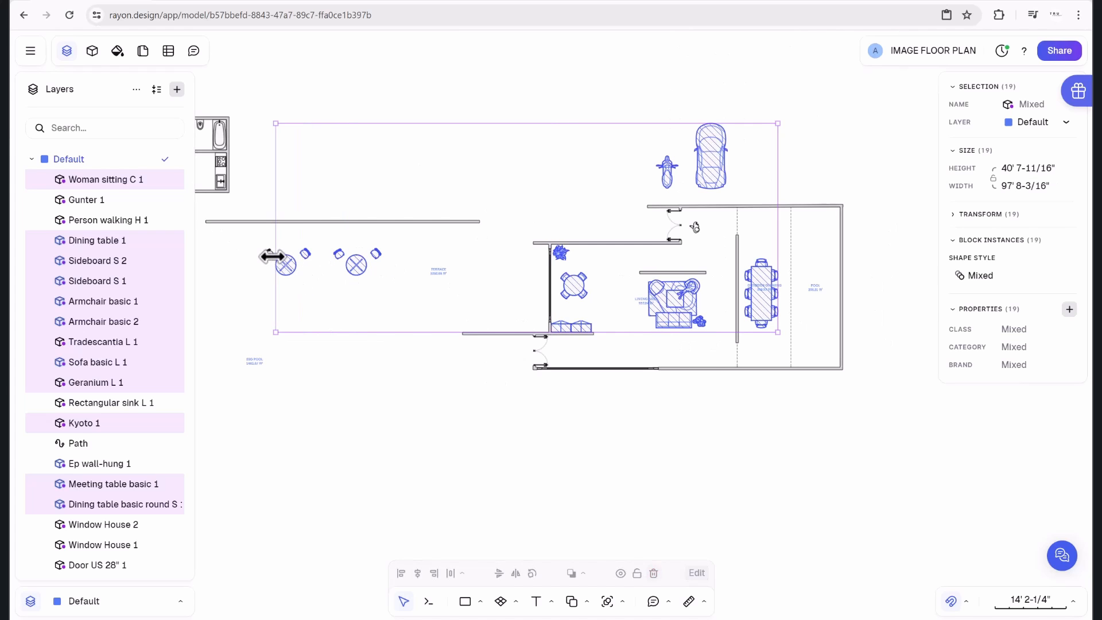
pyautogui.keyDown('shift'); pyautogui.click(269, 254); pyautogui.keyUp('shift')
pyautogui.scroll(-3, 381, 376)
pyautogui.scroll(5, 266, 271)
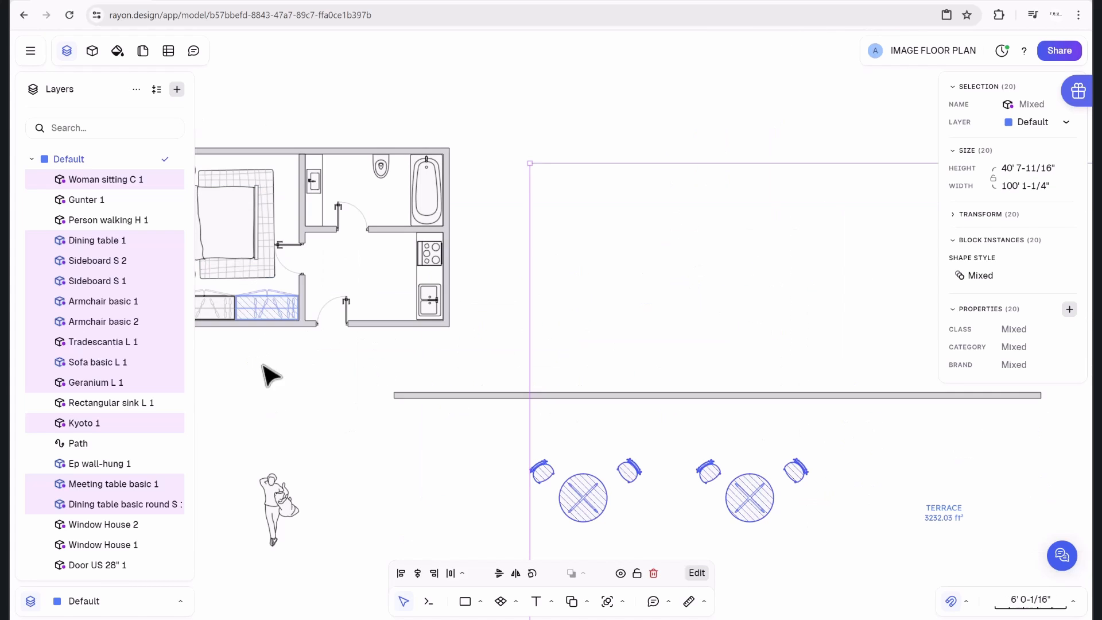
pyautogui.scroll(-1, 361, 272)
pyautogui.keyDown('shift'); pyautogui.click(287, 211); pyautogui.keyUp('shift')
pyautogui.keyDown('shift'); pyautogui.click(285, 296); pyautogui.keyUp('shift')
pyautogui.keyDown('shift'); pyautogui.click(251, 296); pyautogui.keyUp('shift')
pyautogui.keyDown('shift'); pyautogui.click(409, 260); pyautogui.keyUp('shift')
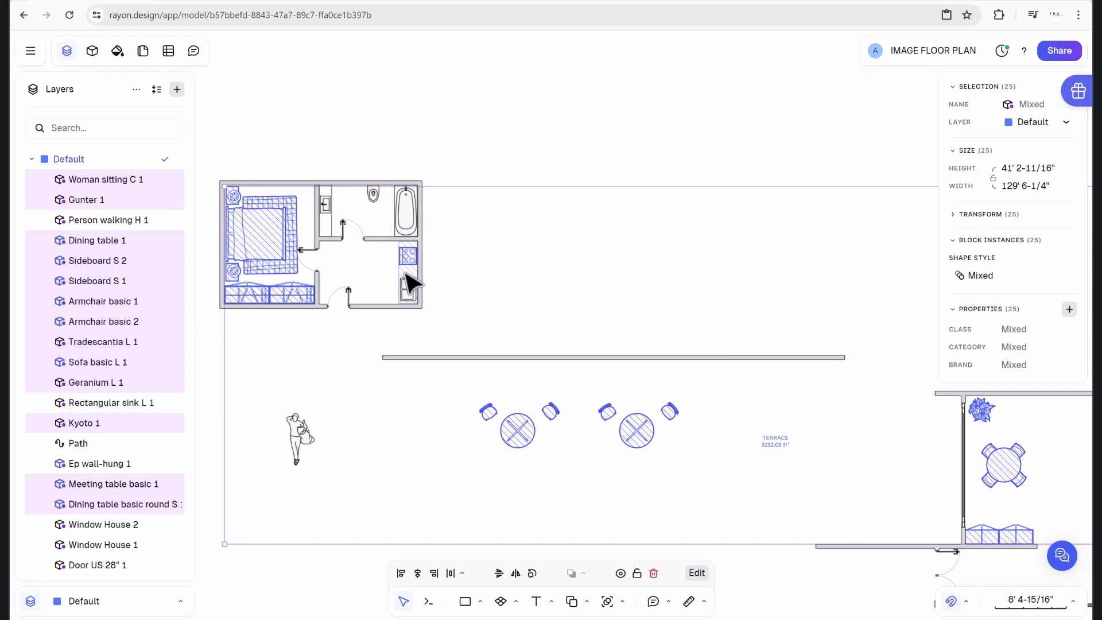
pyautogui.keyDown('shift'); pyautogui.click(405, 284); pyautogui.keyUp('shift')
pyautogui.keyDown('shift'); pyautogui.click(406, 221); pyautogui.keyUp('shift')
pyautogui.keyDown('shift'); pyautogui.click(374, 198); pyautogui.keyUp('shift')
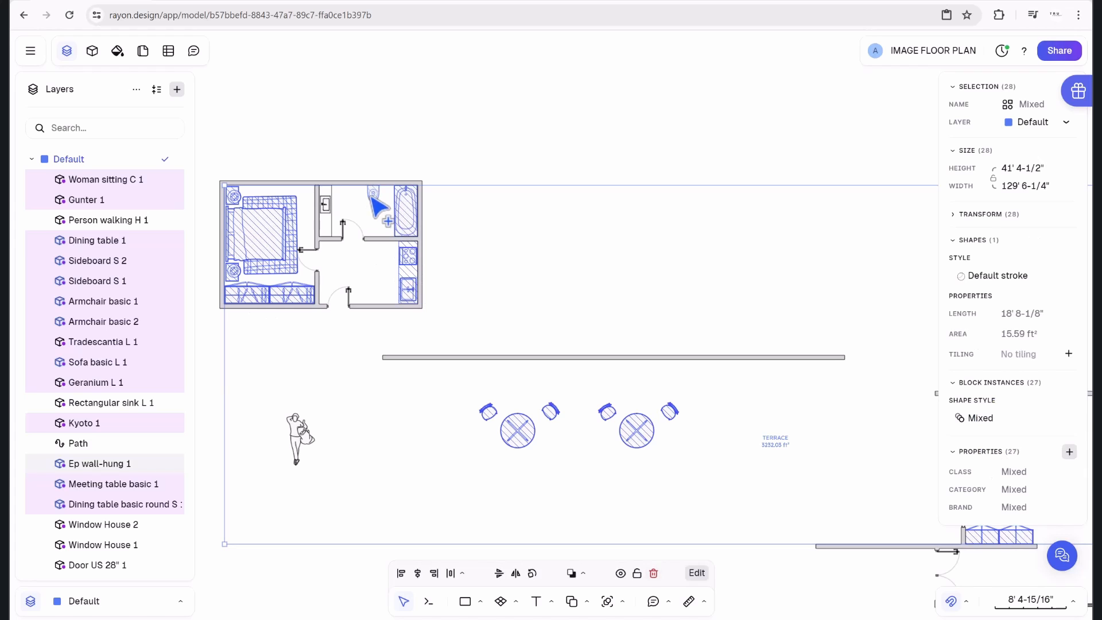
pyautogui.keyDown('shift'); pyautogui.click(339, 208); pyautogui.keyUp('shift')
pyautogui.keyDown('shift'); pyautogui.click(336, 234); pyautogui.keyUp('shift')
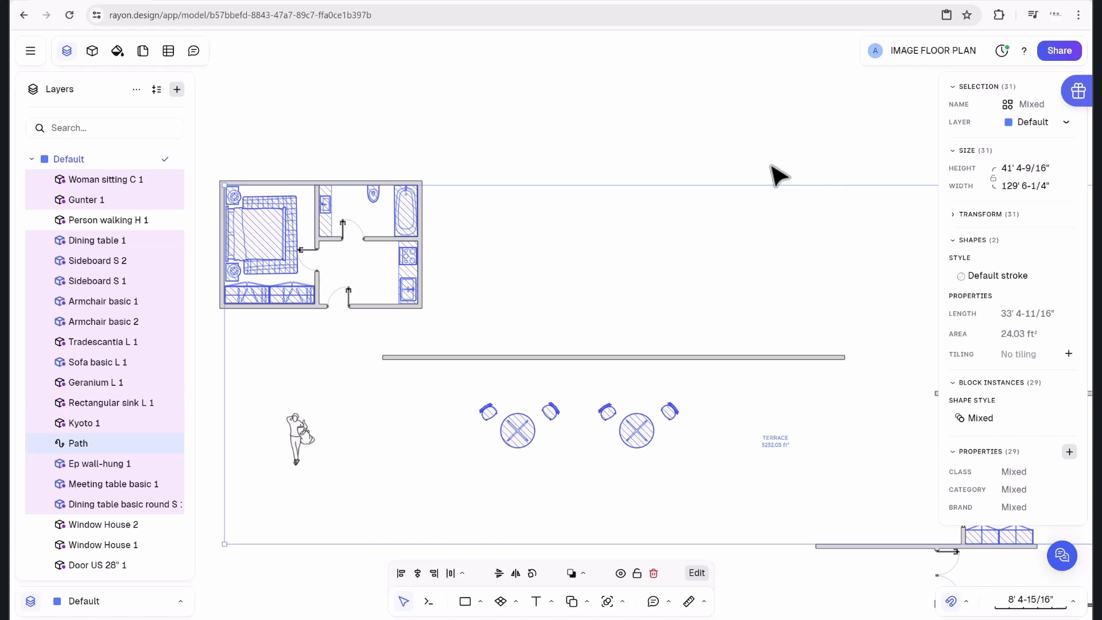
pyautogui.click(1066, 123)
pyautogui.click(988, 162)
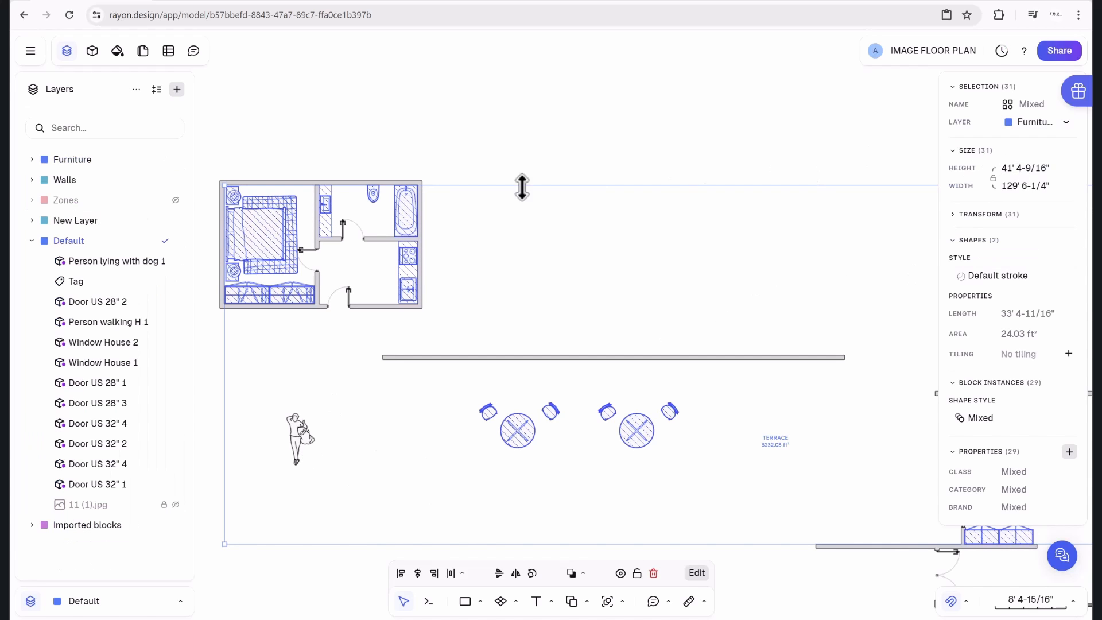
# Expand the Furniture layer and hide it to check which items on the plan are outside the layer.
pyautogui.click(32, 160)
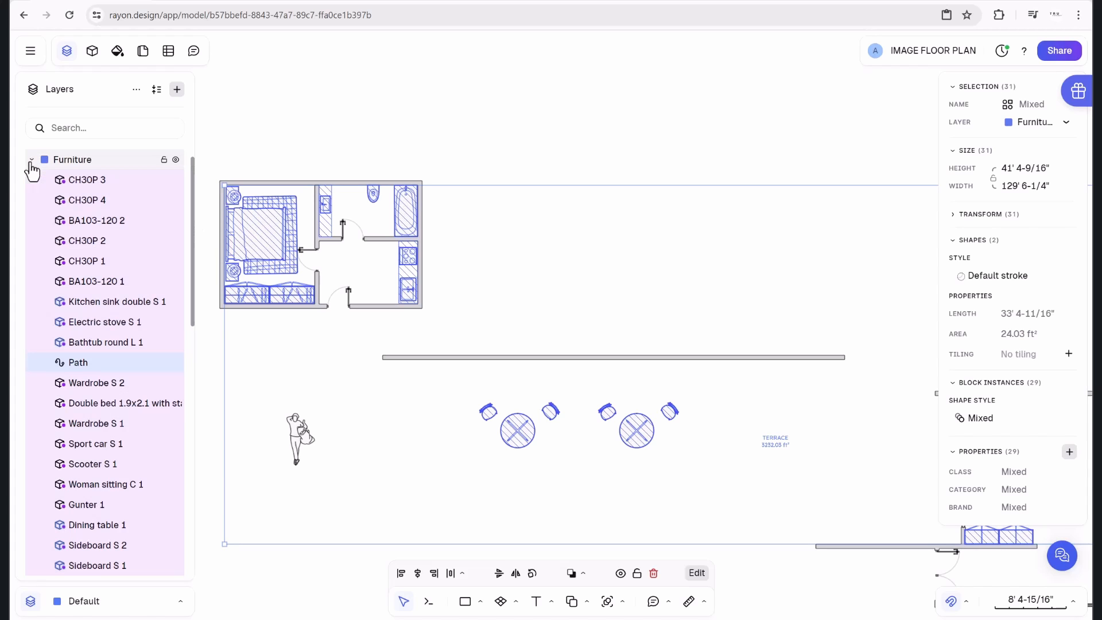
pyautogui.click(175, 160)
pyautogui.click(176, 160)
pyautogui.click(176, 160)
# Move the person lying with a dog on the terrace from the Default layer into the Furniture layer.
pyautogui.click(299, 439)
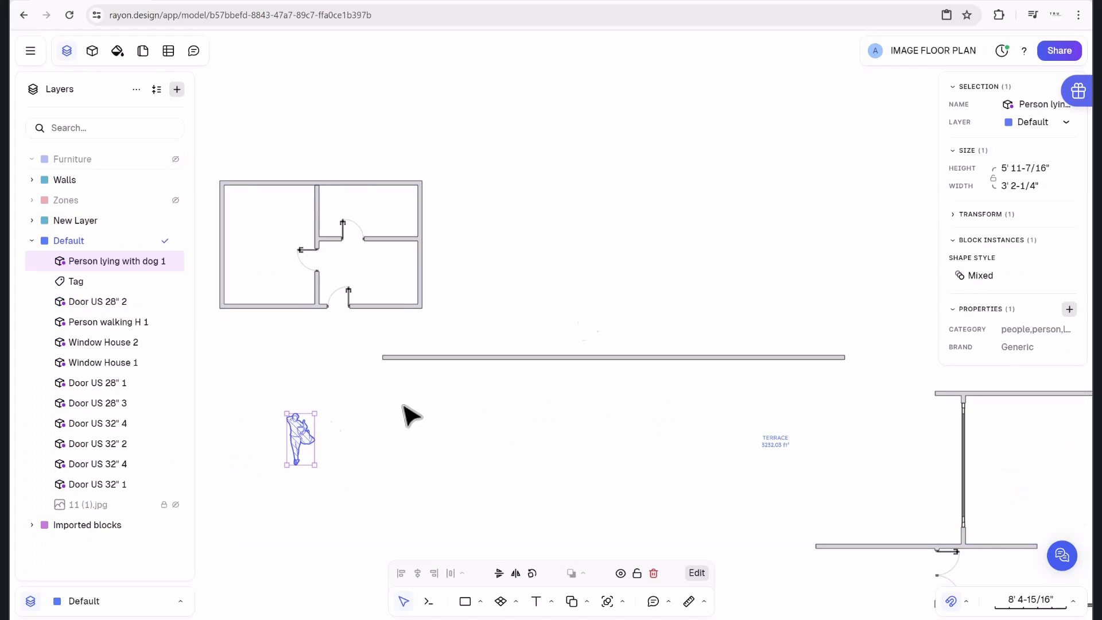
pyautogui.click(1065, 125)
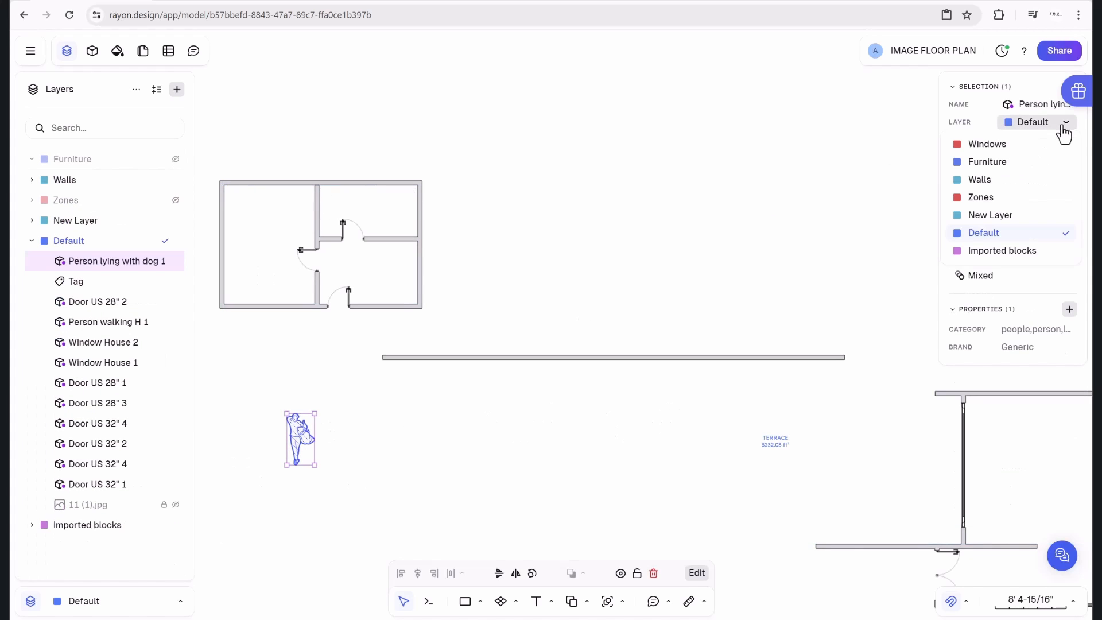
pyautogui.click(999, 166)
pyautogui.click(591, 224)
# Move the walking person beside the living area's upper double door from the Default layer into the Furniture layer.
pyautogui.scroll(-5, 584, 224)
pyautogui.scroll(5, 813, 269)
pyautogui.click(814, 287)
pyautogui.click(1058, 125)
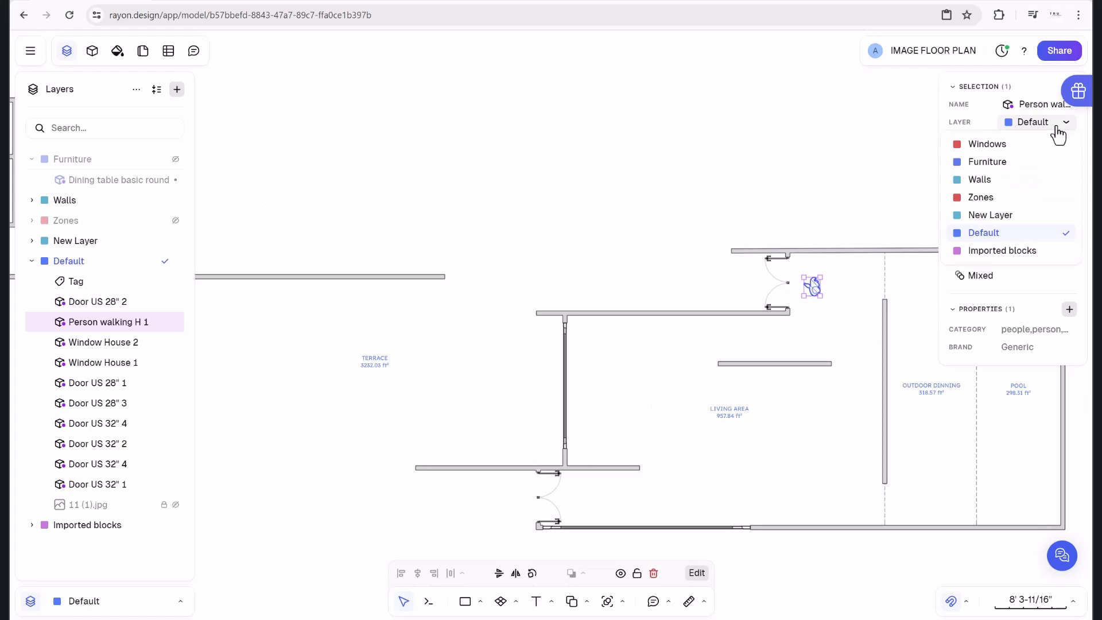
pyautogui.click(1000, 162)
pyautogui.scroll(-3, 696, 184)
pyautogui.click(687, 184)
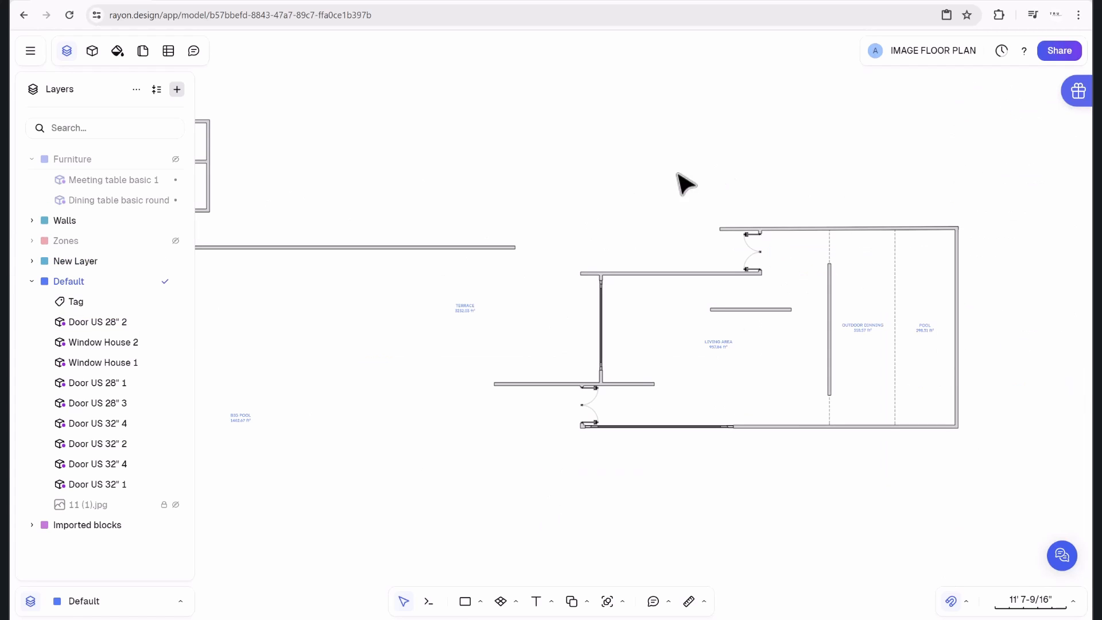
# Collapse all expanded layers and show the hidden Furniture and Zones layers.
pyautogui.click(155, 90)
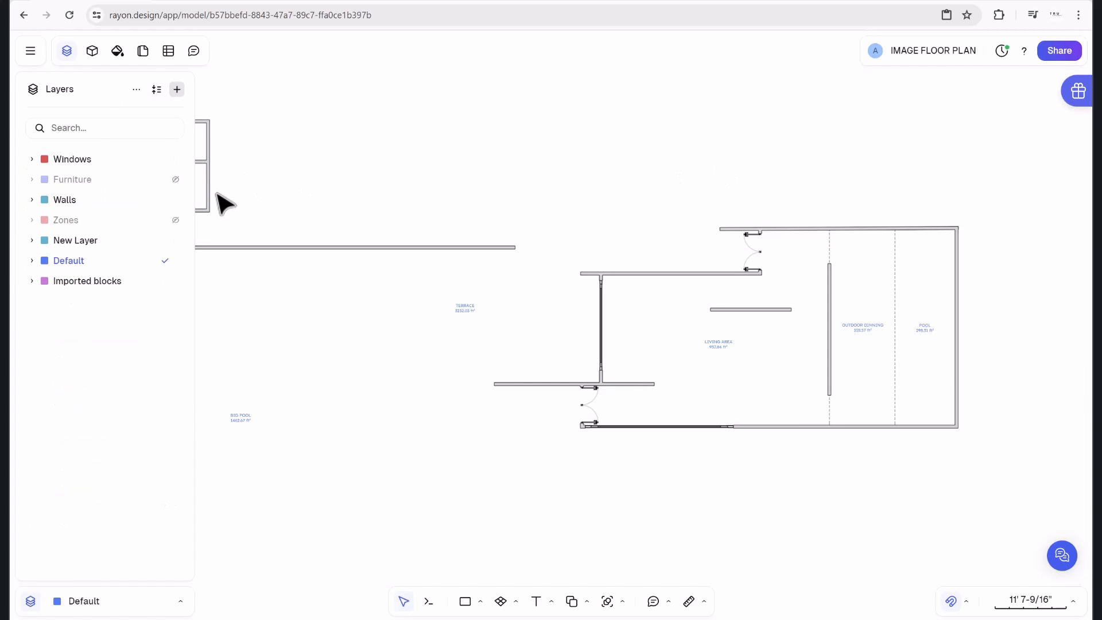
pyautogui.click(177, 180)
pyautogui.click(176, 220)
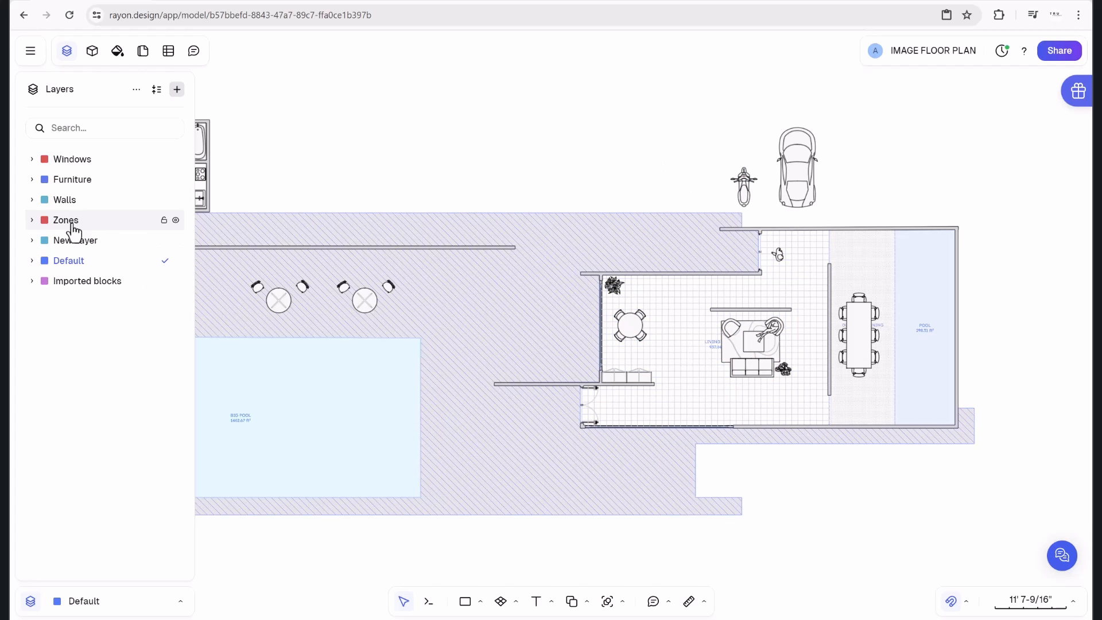
# Move the Zones layer above Furniture in the layer order and check how the zones overlap the furniture and walls.
pyautogui.moveTo(74, 225); pyautogui.dragTo(74, 177)
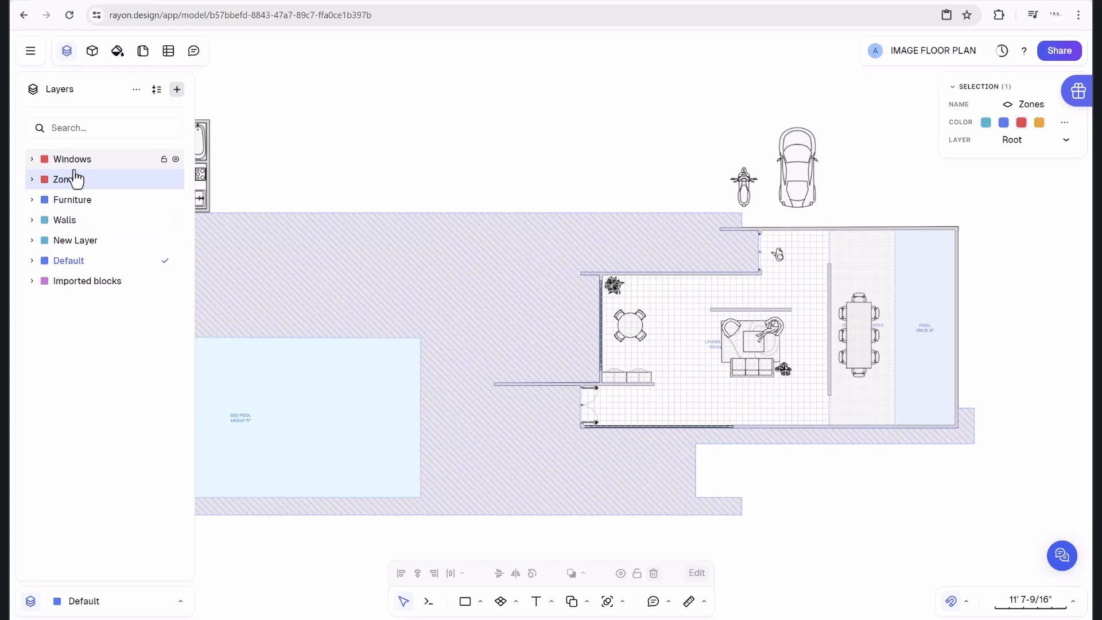
pyautogui.scroll(5, 799, 363)
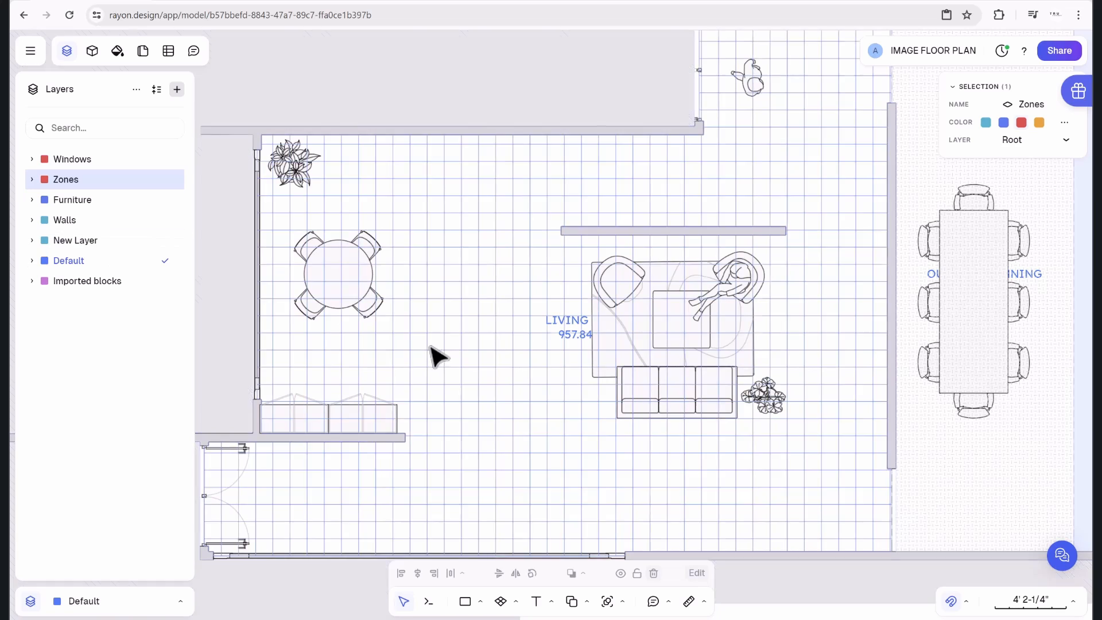
pyautogui.scroll(-4, 442, 352)
pyautogui.scroll(2, 480, 182)
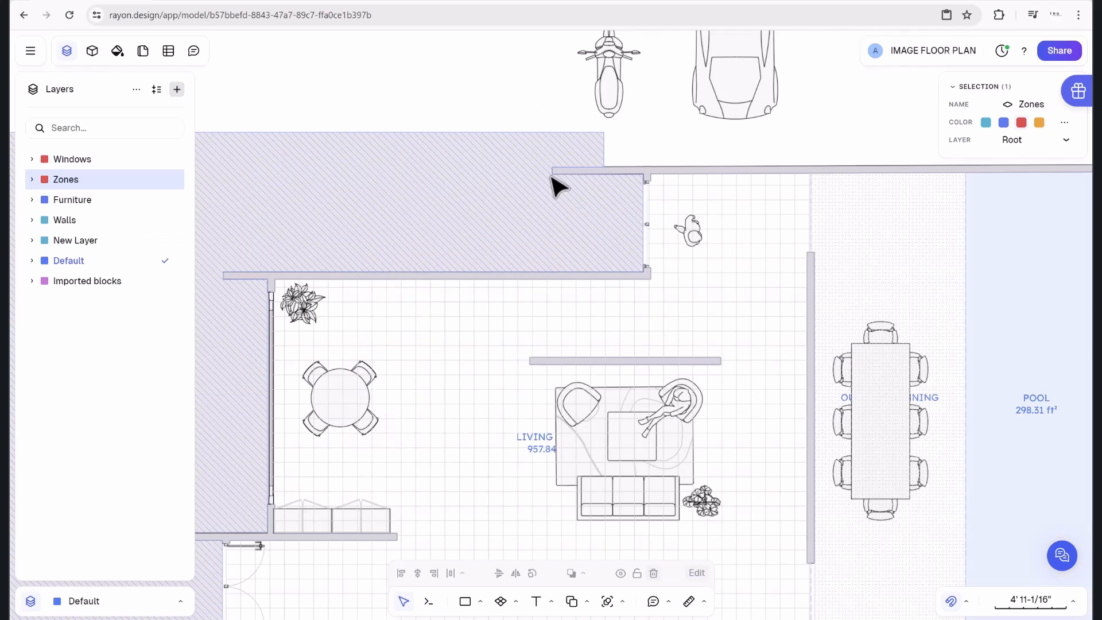
pyautogui.scroll(2, 556, 185)
pyautogui.scroll(-3, 563, 195)
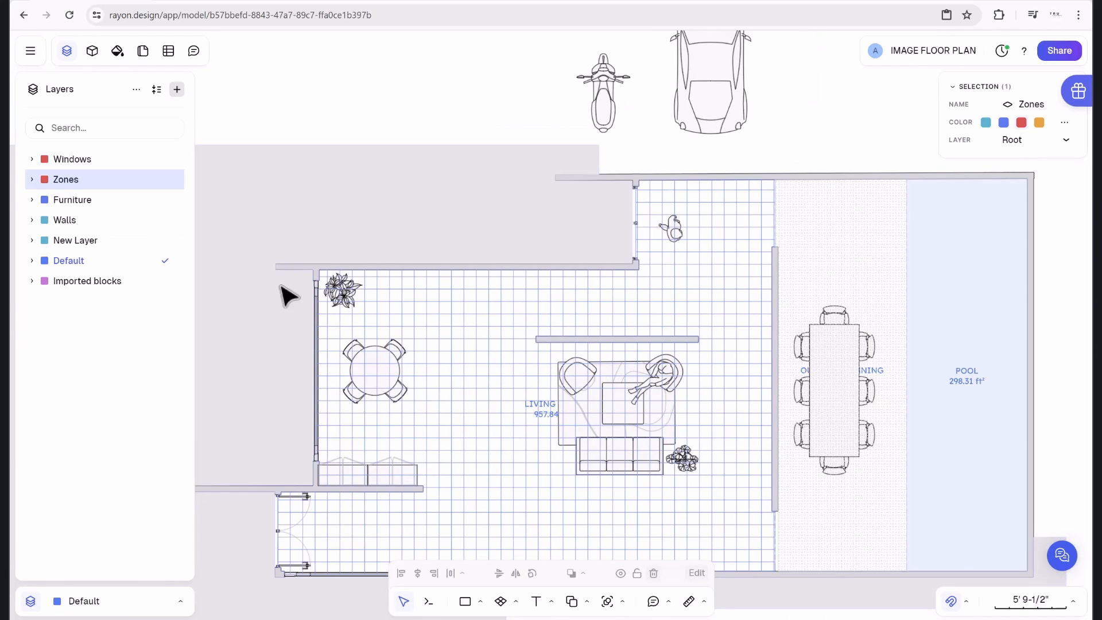
pyautogui.scroll(3, 610, 217)
pyautogui.scroll(-2, 595, 222)
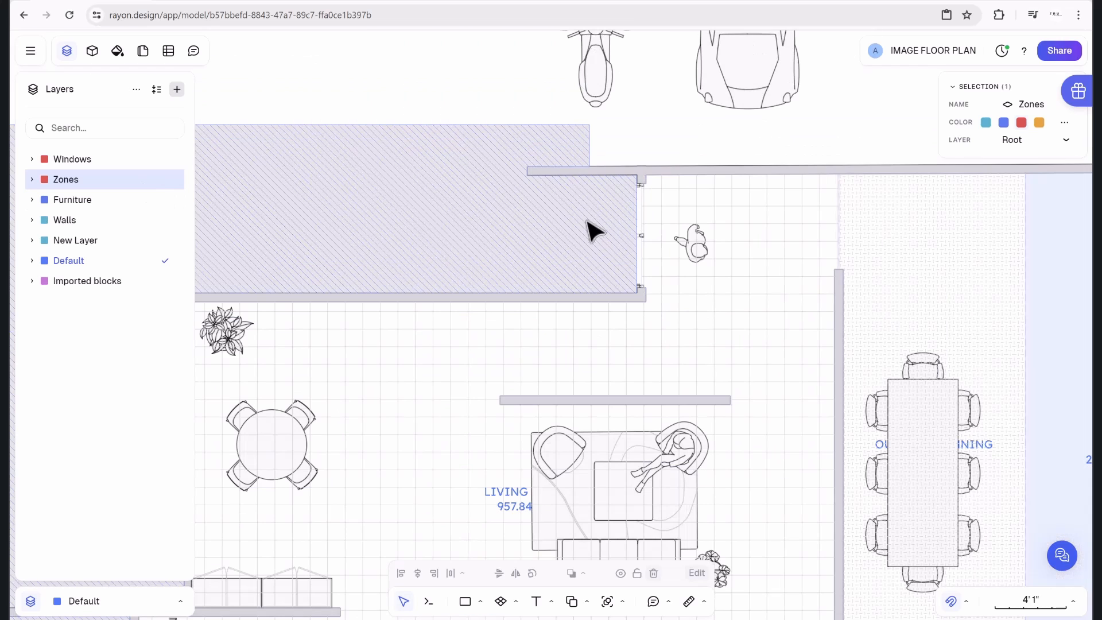
# Reorder the Zones layer to sit between Furniture and Walls, and check the terrace zone against the nearby wall.
pyautogui.moveTo(74, 183); pyautogui.dragTo(75, 212)
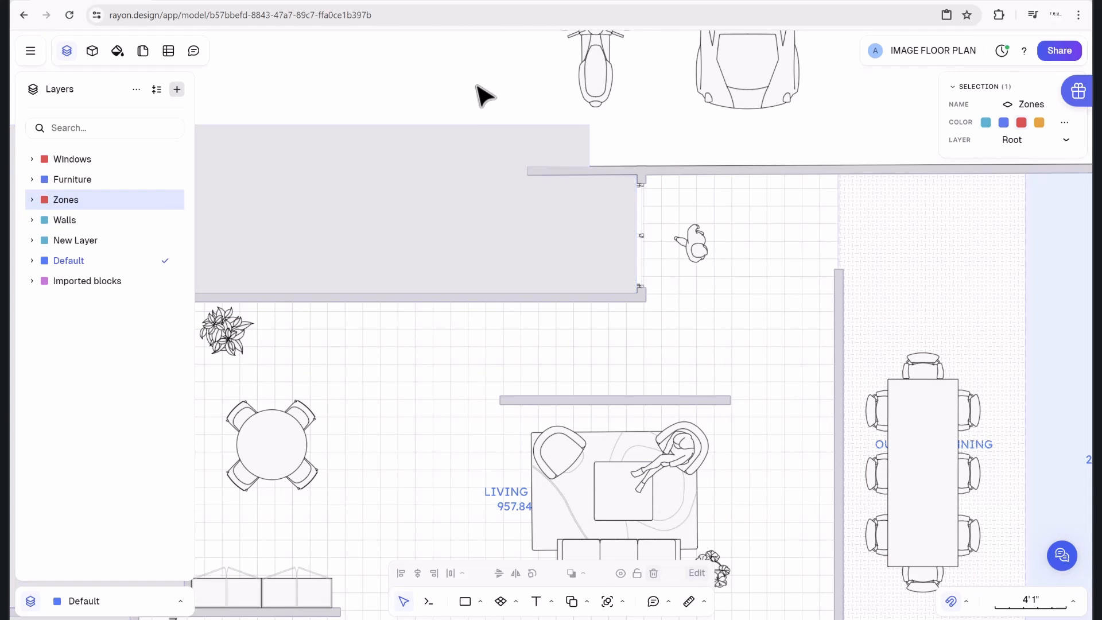
pyautogui.click(586, 152)
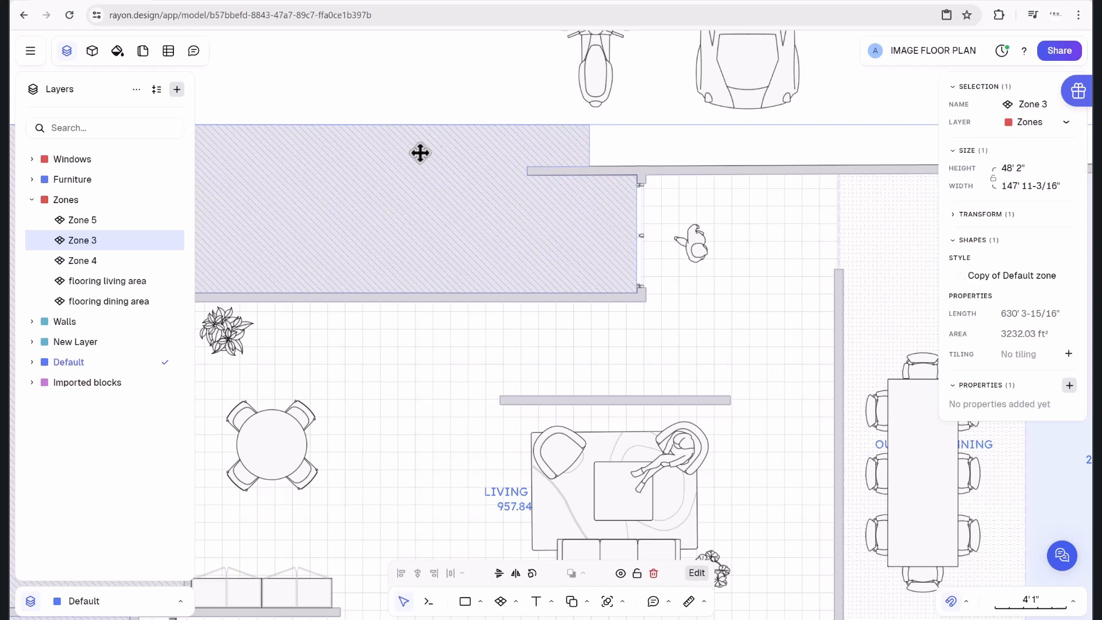
pyautogui.keyDown('ctrl'); pyautogui.scroll(10, 544, 178); pyautogui.keyUp('ctrl')
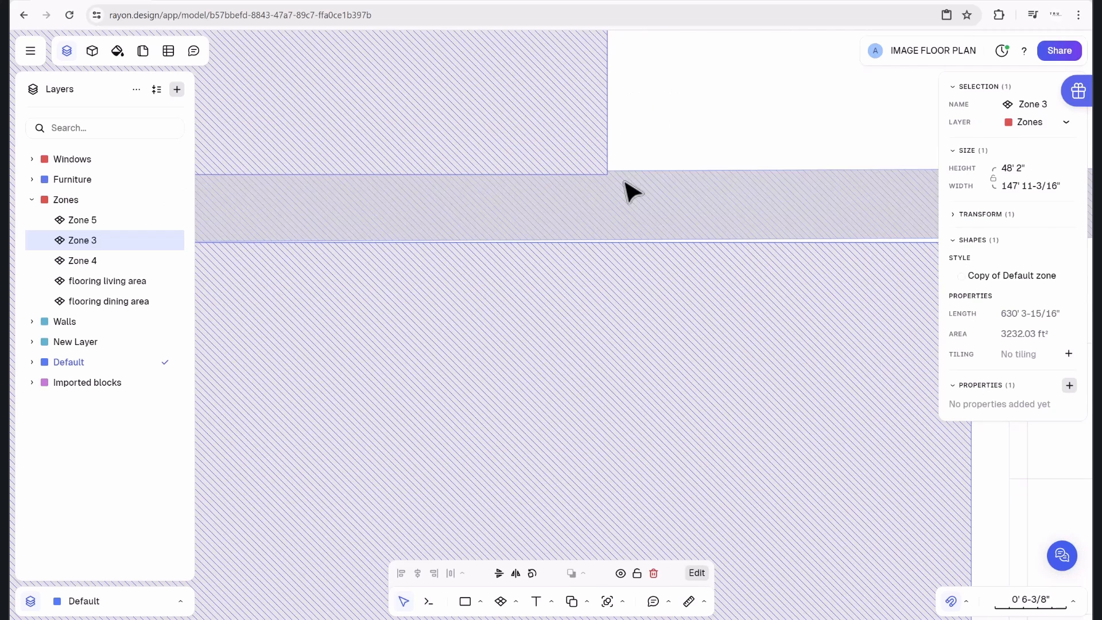
pyautogui.scroll(-5, 624, 181)
pyautogui.click(512, 38)
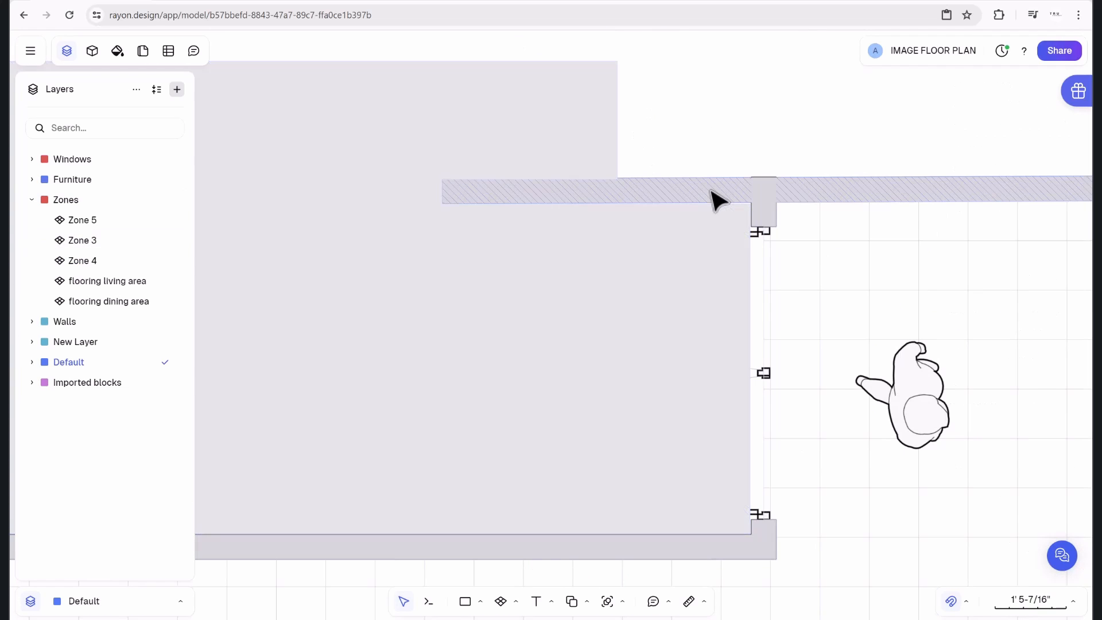
# Collapse the Zones layer, place the Walls layer above it in the order, and check the walls around the terrace.
pyautogui.click(32, 200)
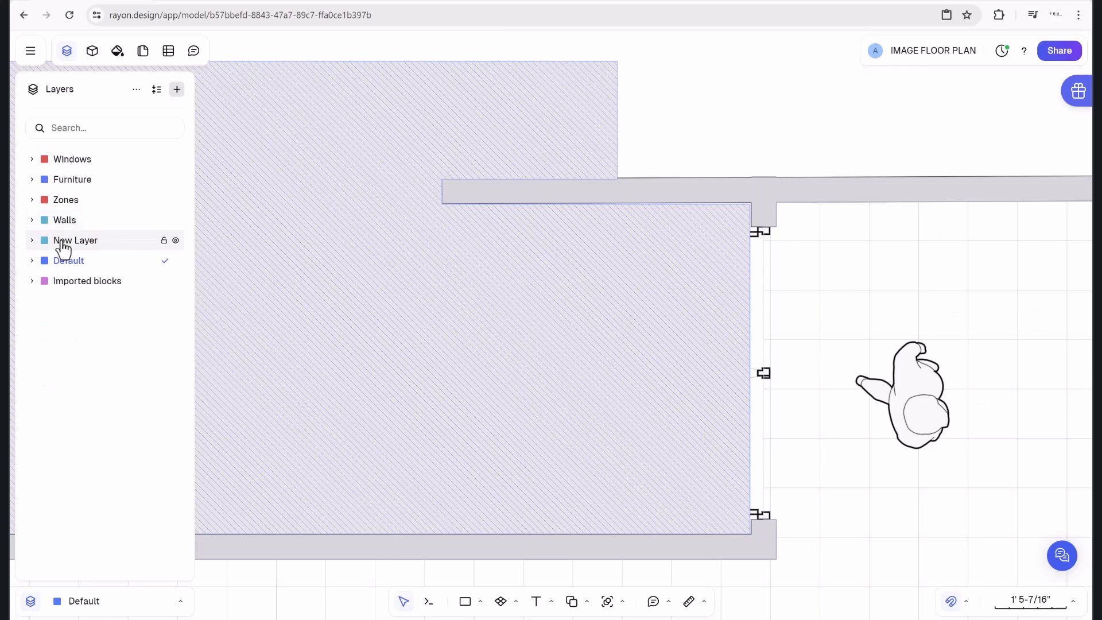
pyautogui.moveTo(73, 229); pyautogui.dragTo(72, 196)
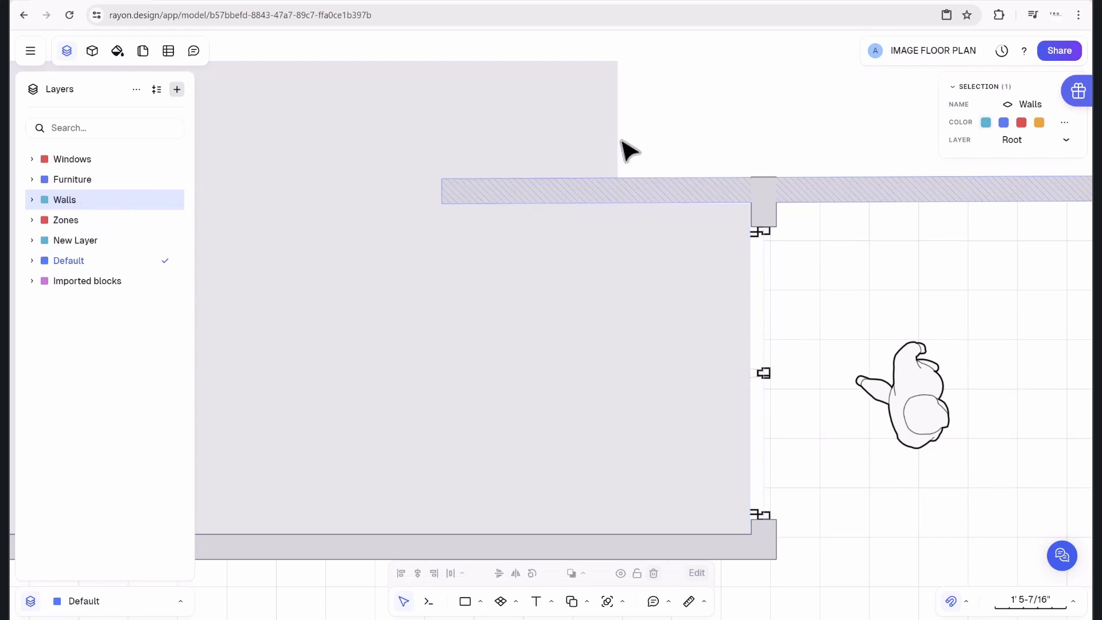
pyautogui.scroll(2, 647, 160)
pyautogui.scroll(-3, 580, 210)
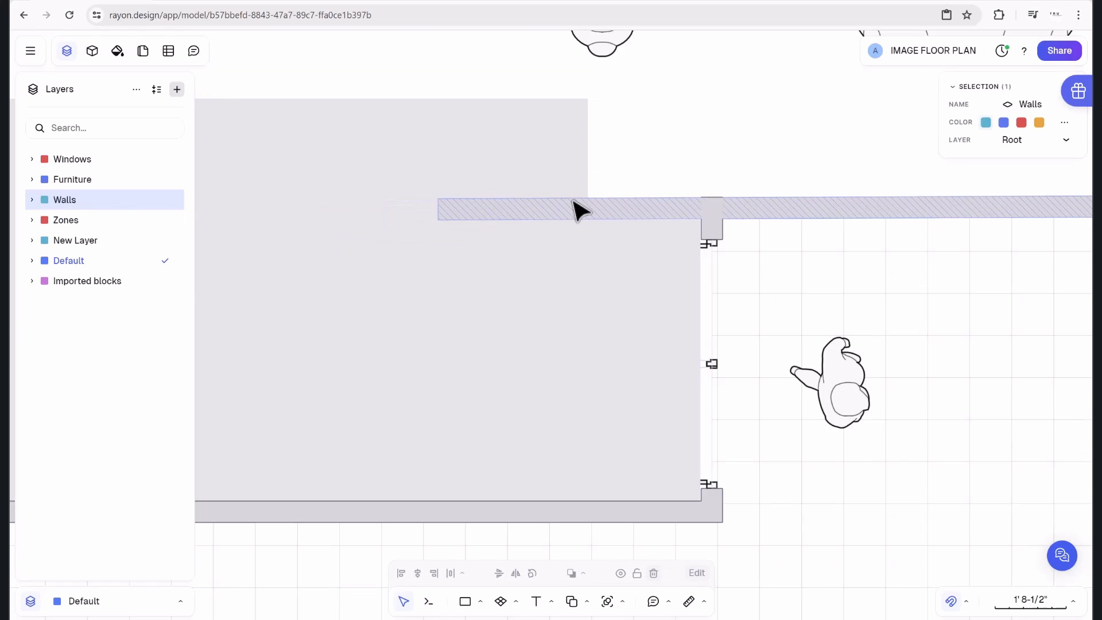
pyautogui.scroll(-3, 712, 158)
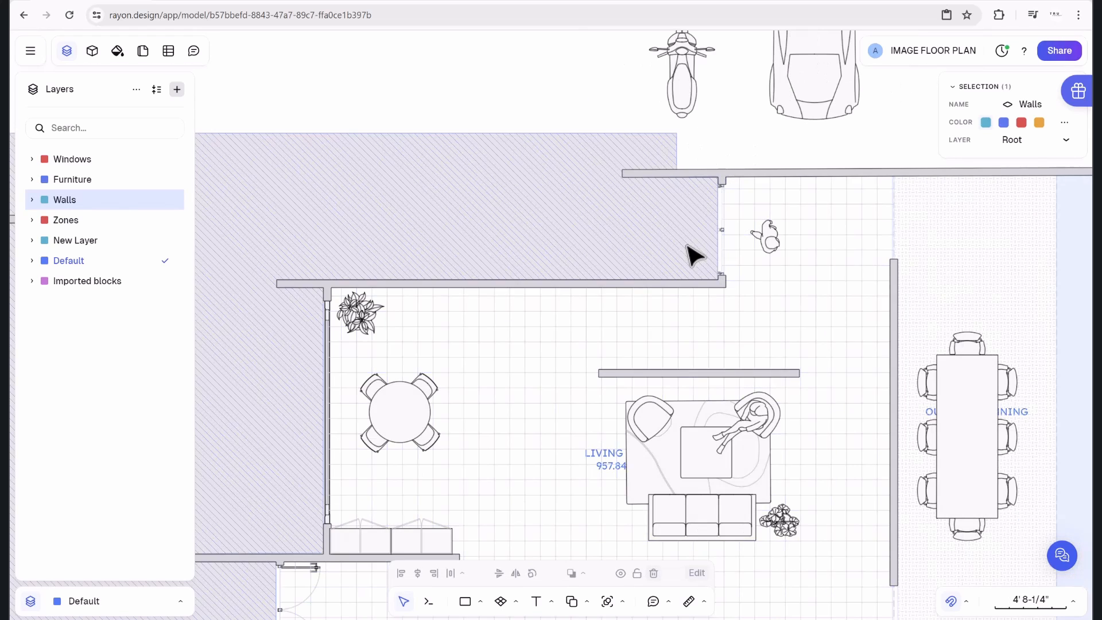
pyautogui.scroll(-4, 659, 192)
pyautogui.scroll(2, 525, 241)
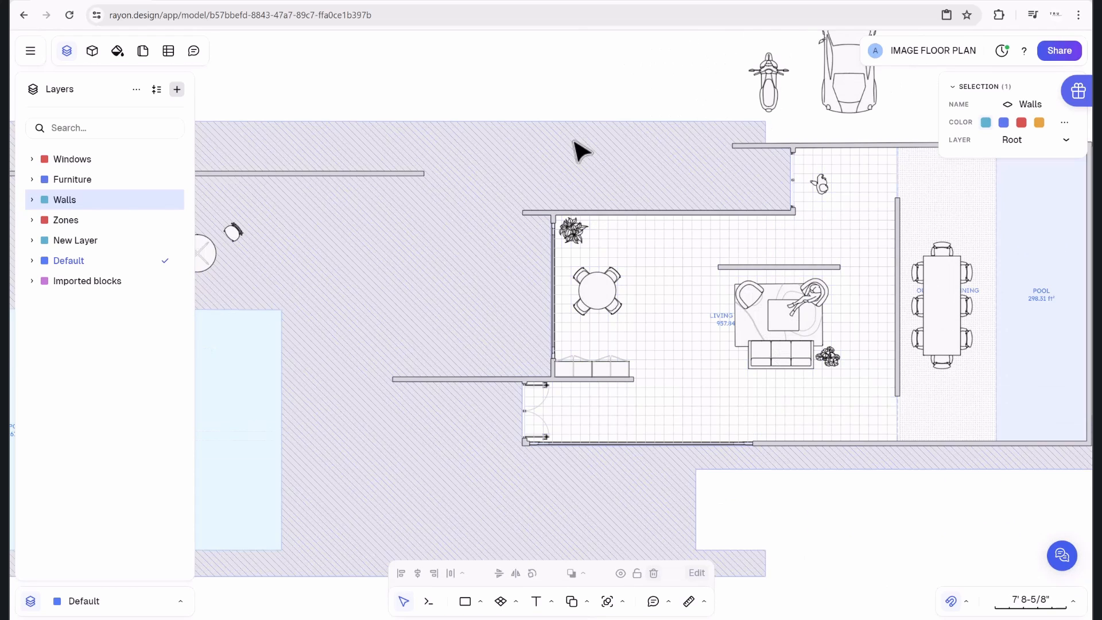
# Examine where the living area flooring meets the window near the round dining table, selecting the flooring and window to check them.
pyautogui.scroll(2, 561, 287)
pyautogui.scroll(2, 590, 235)
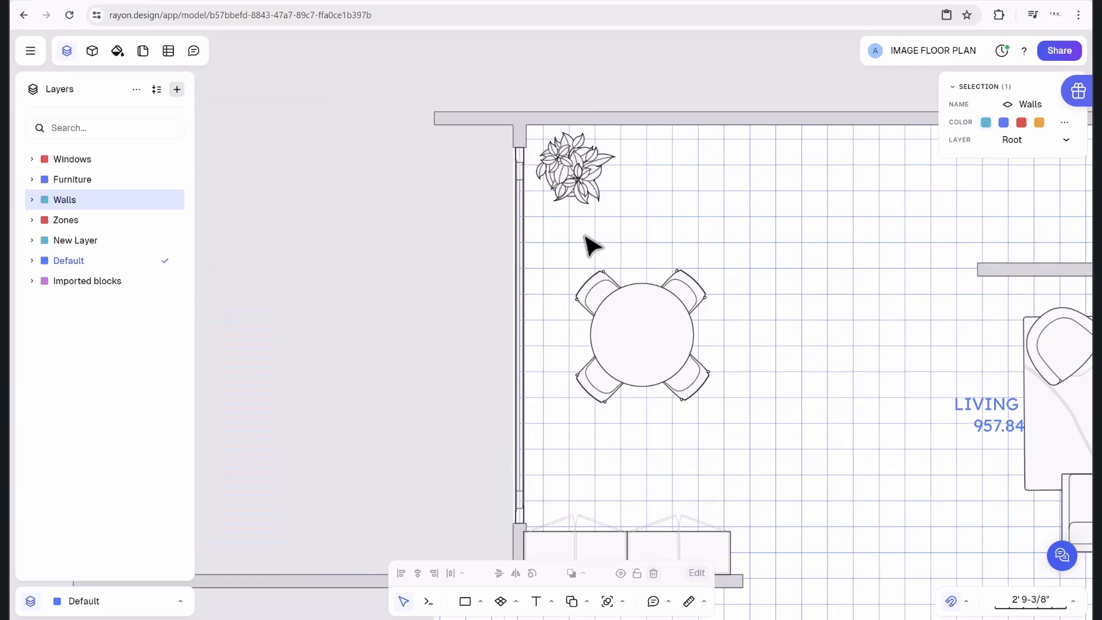
pyautogui.scroll(2, 591, 246)
pyautogui.click(491, 187)
pyautogui.scroll(-1, 491, 186)
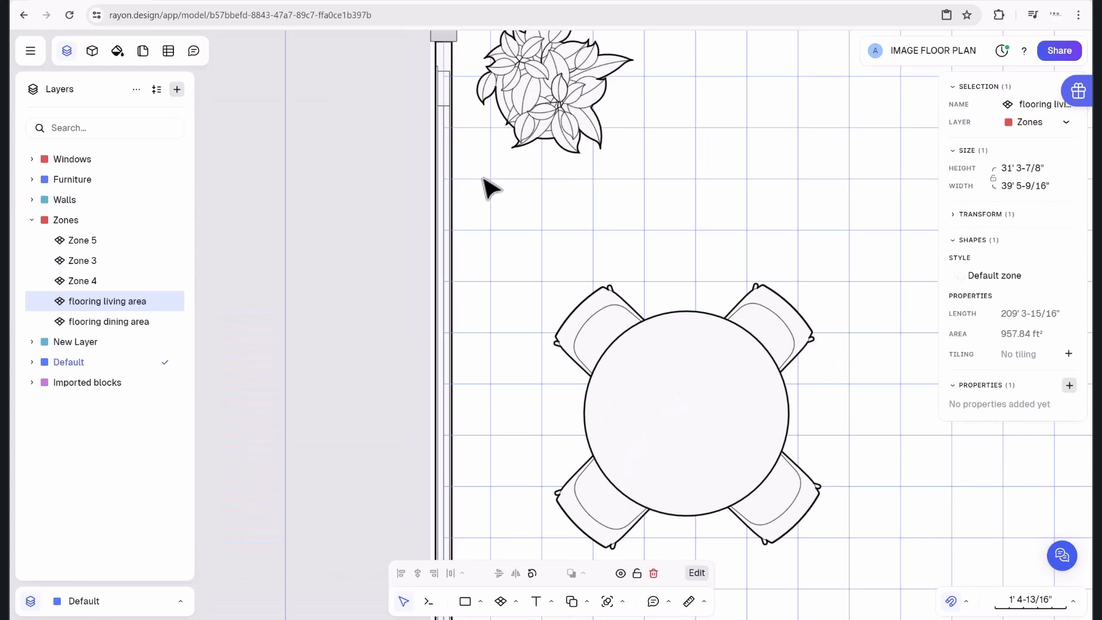
pyautogui.scroll(3, 481, 102)
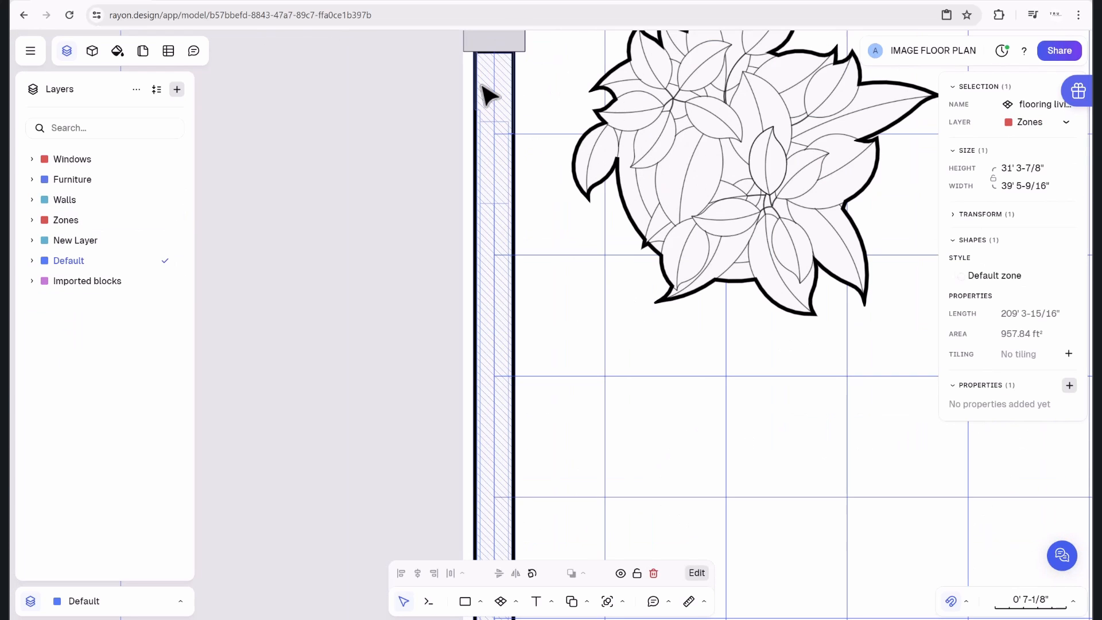
pyautogui.click(488, 93)
pyautogui.scroll(-3, 476, 132)
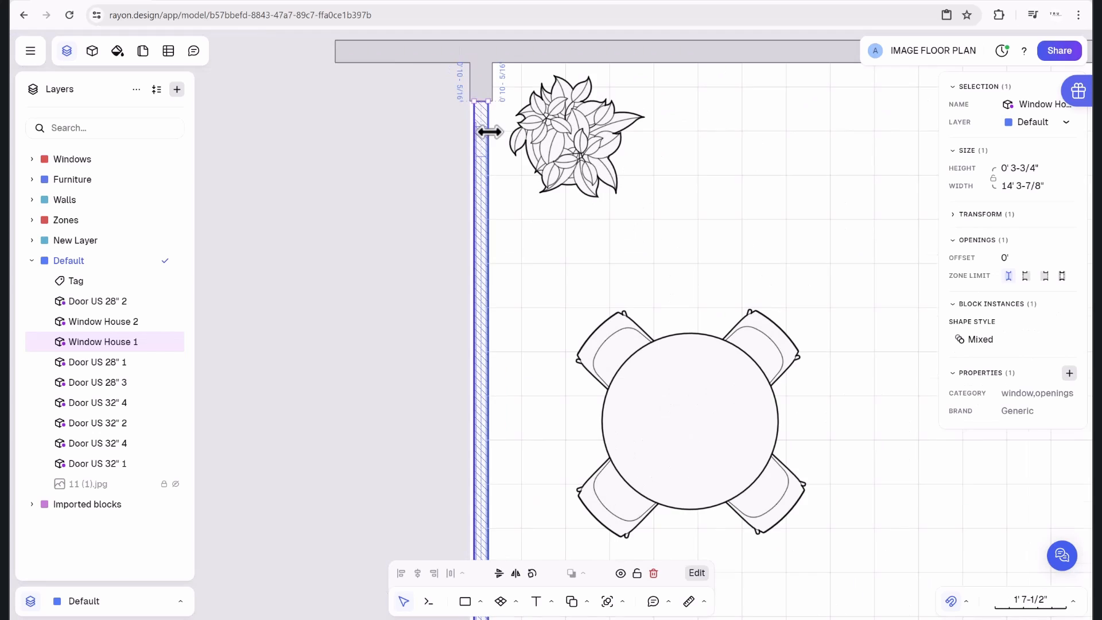
pyautogui.scroll(-6, 504, 276)
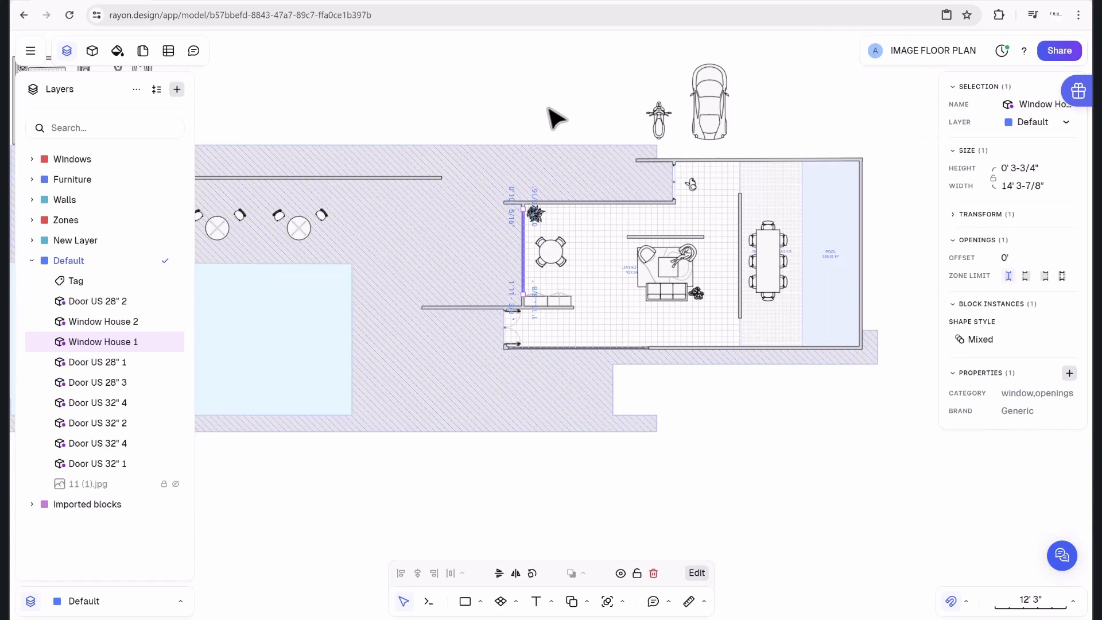
pyautogui.press('Escape')
# Edit the living area flooring zone, aligning its two boundary points at the terrace-side window to X 35' 6-11/16".
pyautogui.scroll(3, 593, 229)
pyautogui.click(598, 230)
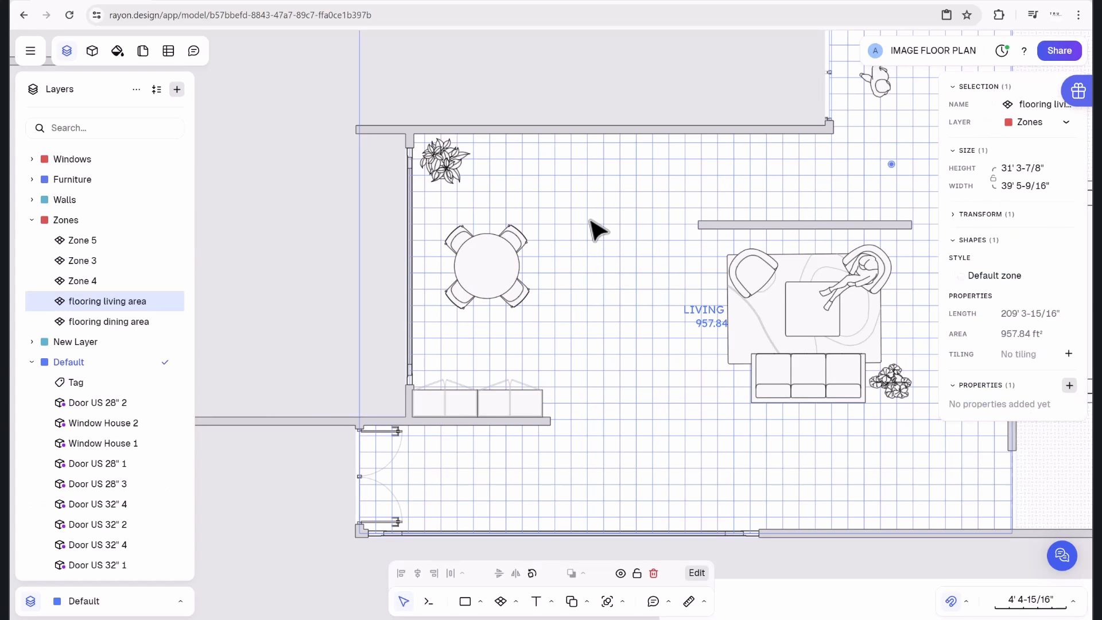
pyautogui.click(696, 574)
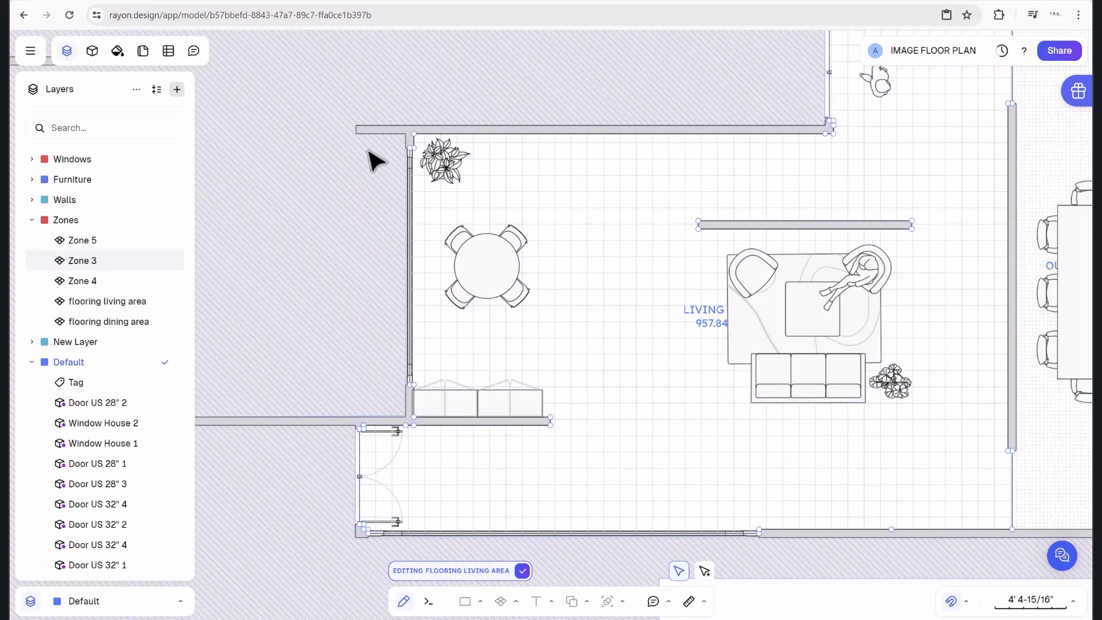
pyautogui.scroll(4, 413, 152)
pyautogui.click(526, 177)
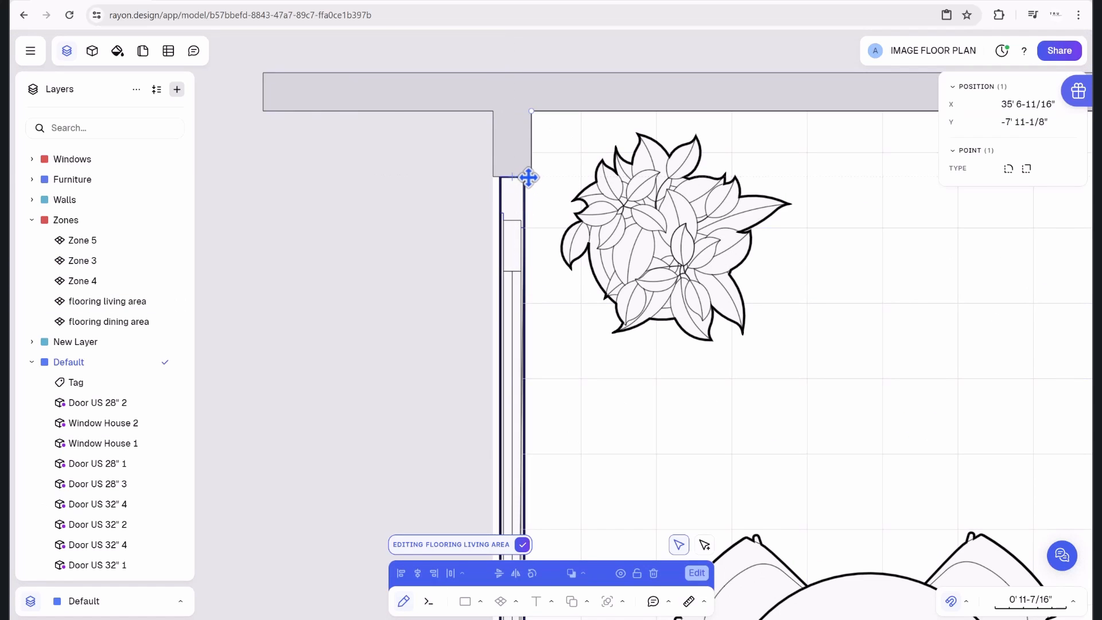
pyautogui.moveTo(525, 177); pyautogui.dragTo(512, 177)
pyautogui.scroll(-3, 551, 224)
pyautogui.moveTo(552, 229); pyautogui.dragTo(481, 60, button='middle')
pyautogui.scroll(4, 511, 348)
pyautogui.moveTo(450, 170); pyautogui.dragTo(465, 170)
pyautogui.scroll(-3, 498, 249)
pyautogui.scroll(-2, 497, 253)
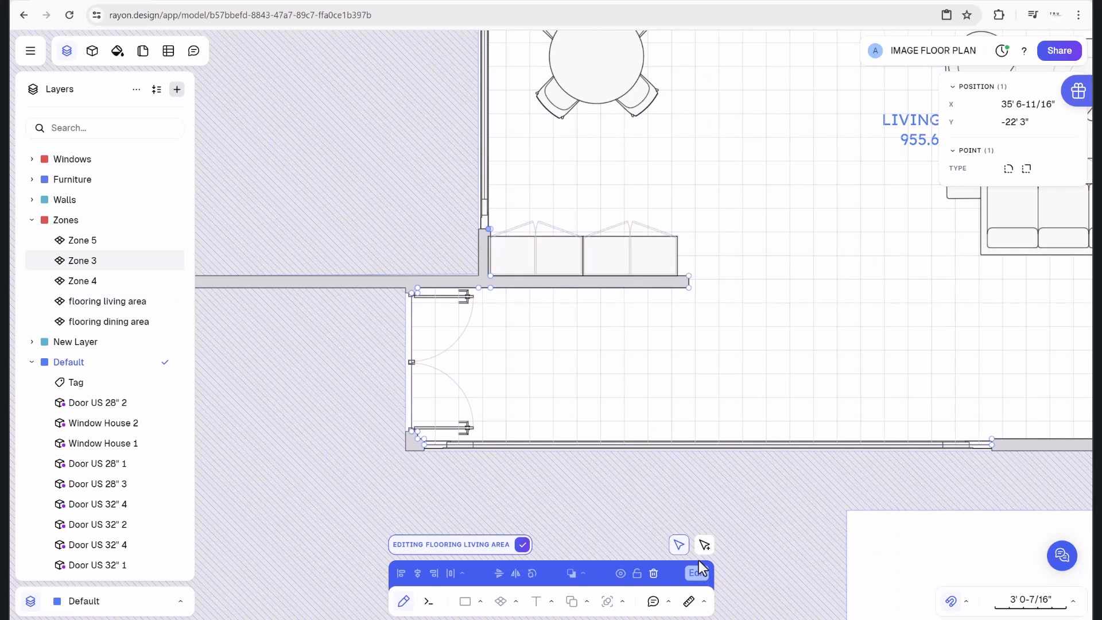
pyautogui.click(523, 544)
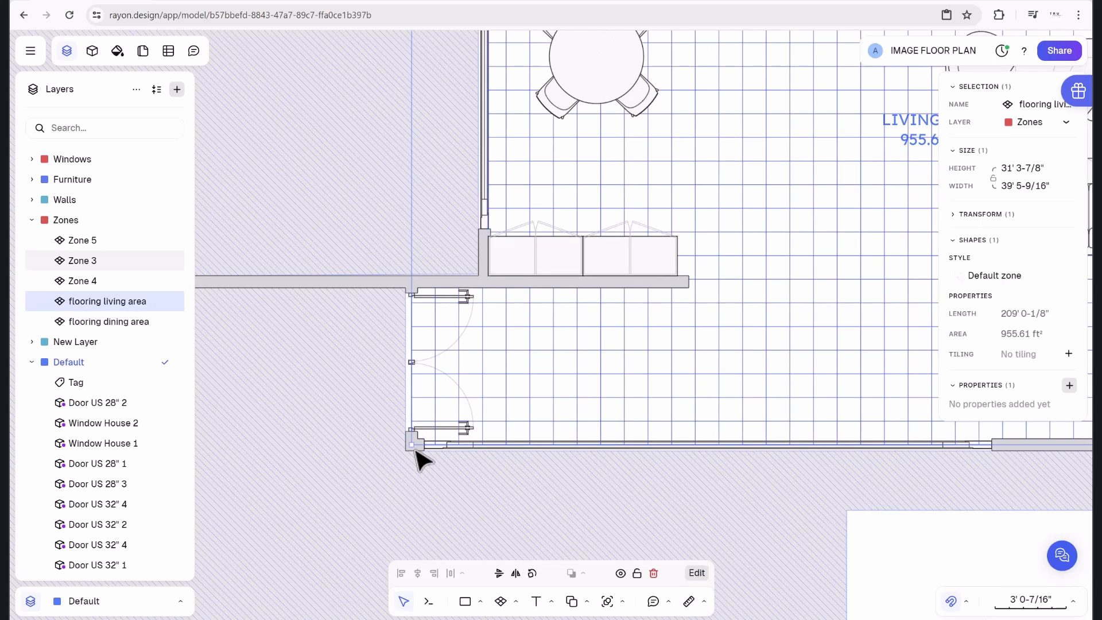
# Resize the living area flooring from the corner by the lower double door to about 31' 2" high and 39' 3-1/4" wide, and check its edges.
pyautogui.scroll(5, 415, 449)
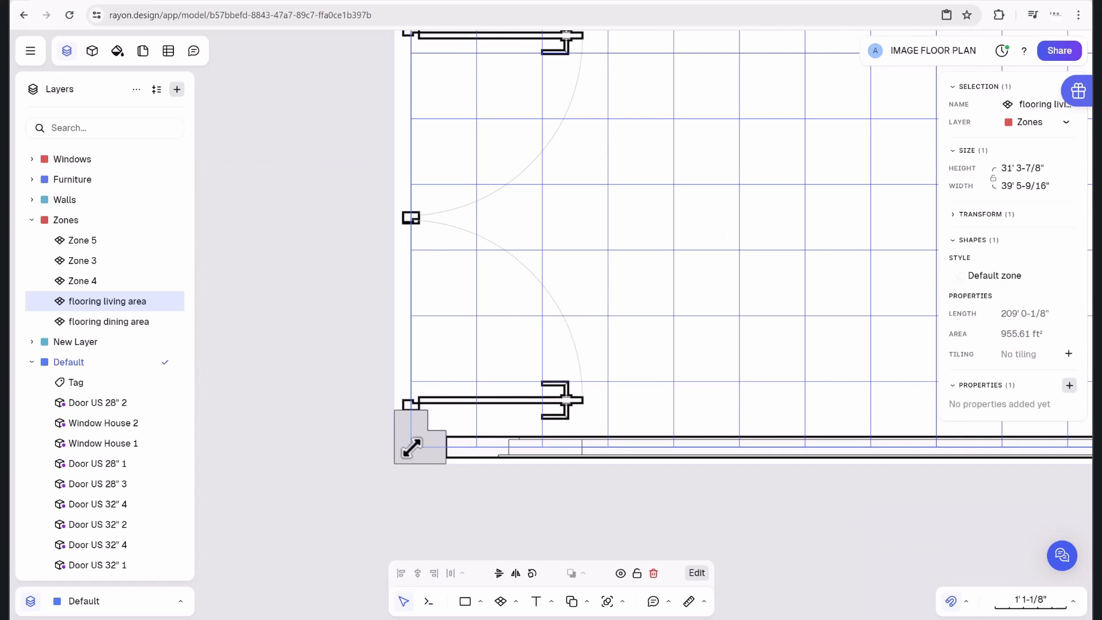
pyautogui.moveTo(412, 447); pyautogui.dragTo(432, 427)
pyautogui.scroll(-8, 452, 413)
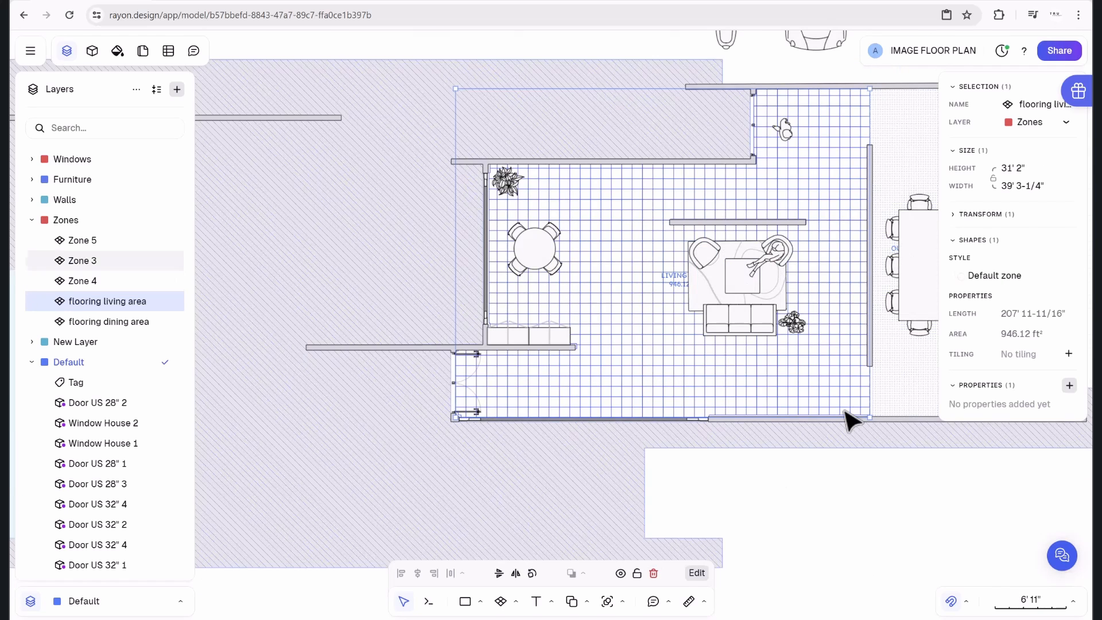
pyautogui.scroll(5, 885, 433)
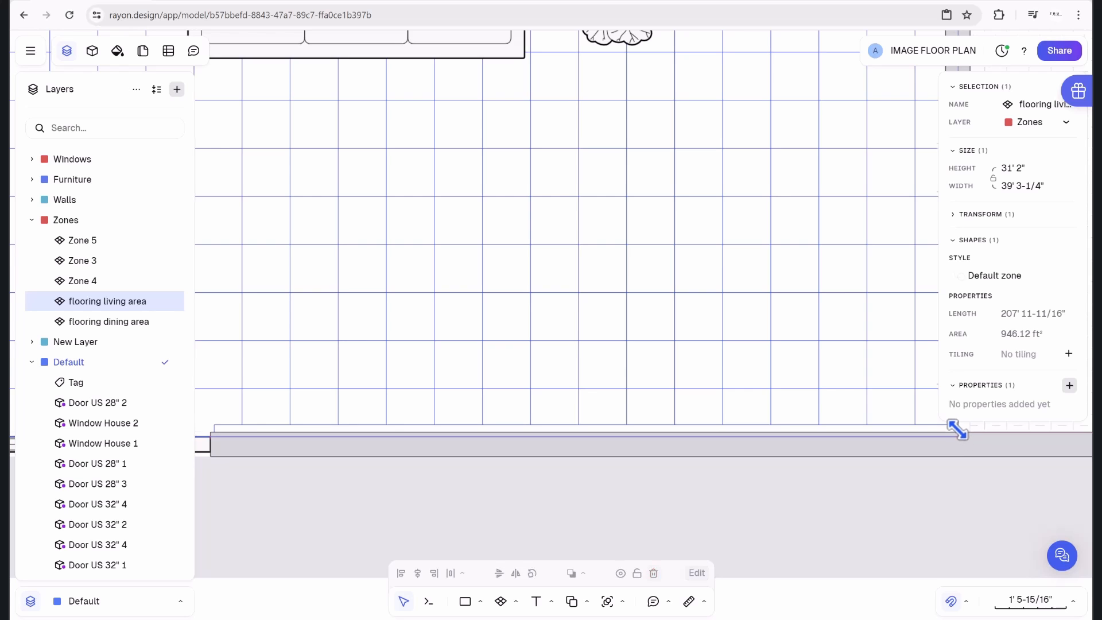
pyautogui.click(968, 530)
pyautogui.scroll(-2, 841, 453)
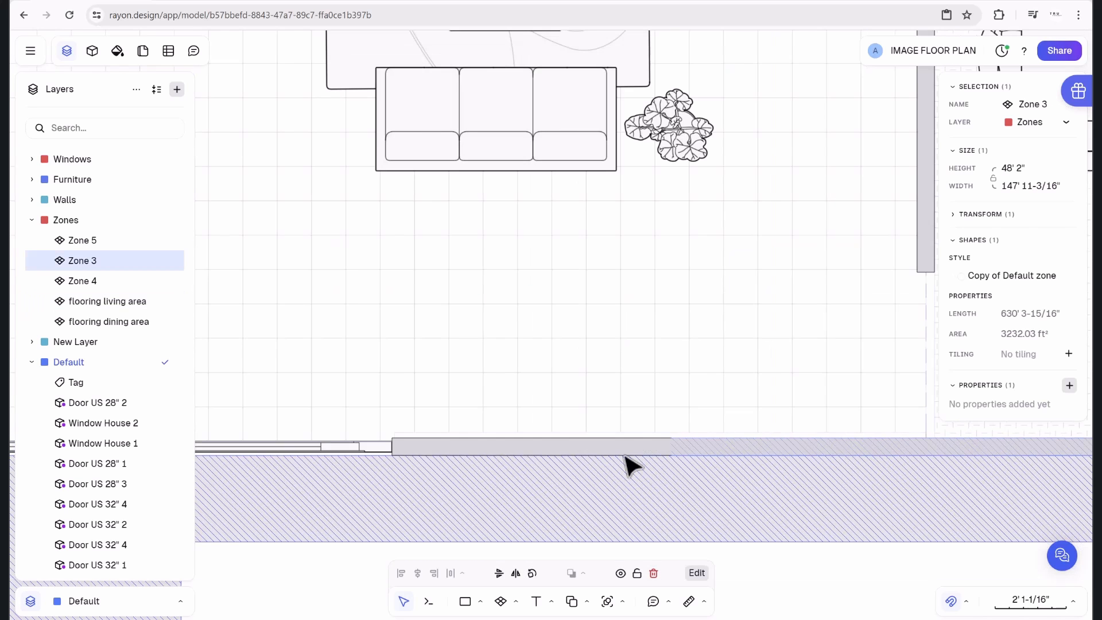
pyautogui.scroll(-2, 562, 459)
pyautogui.scroll(4, 422, 458)
pyautogui.scroll(-2, 442, 459)
pyautogui.moveTo(428, 438); pyautogui.dragTo(467, 435, button='middle')
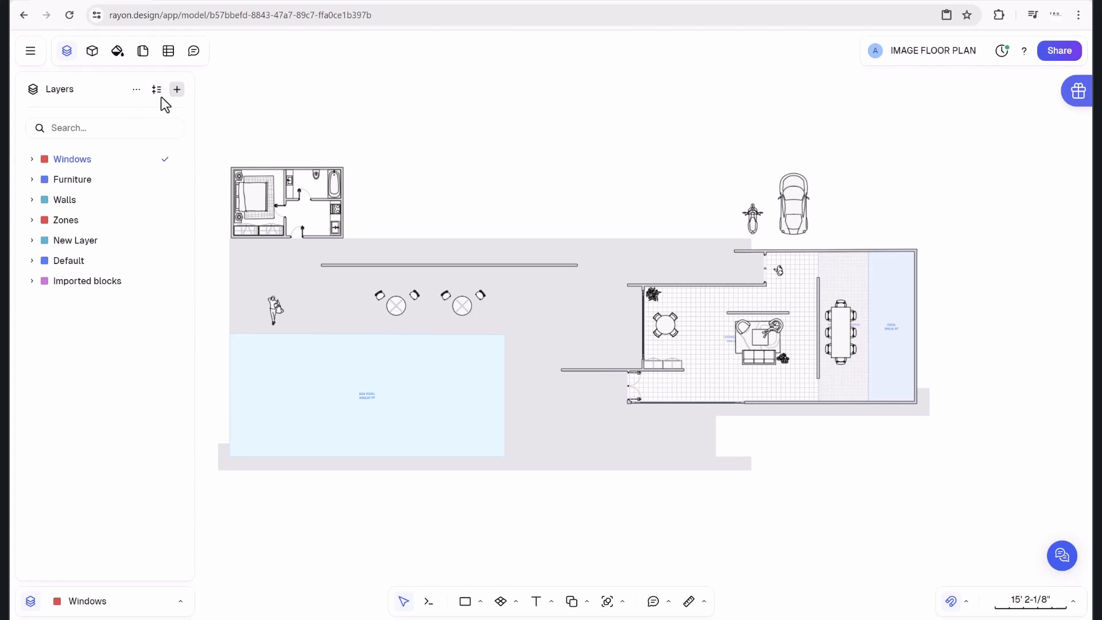
# Add a new layer and review its name, colour and parent layer options.
pyautogui.click(177, 113)
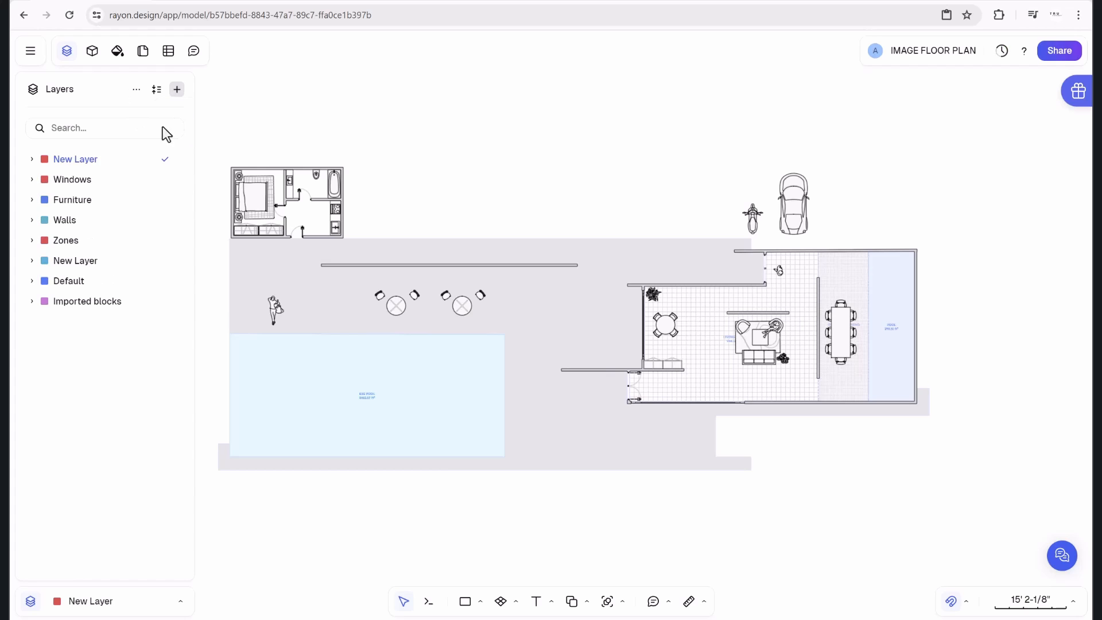
pyautogui.click(117, 163)
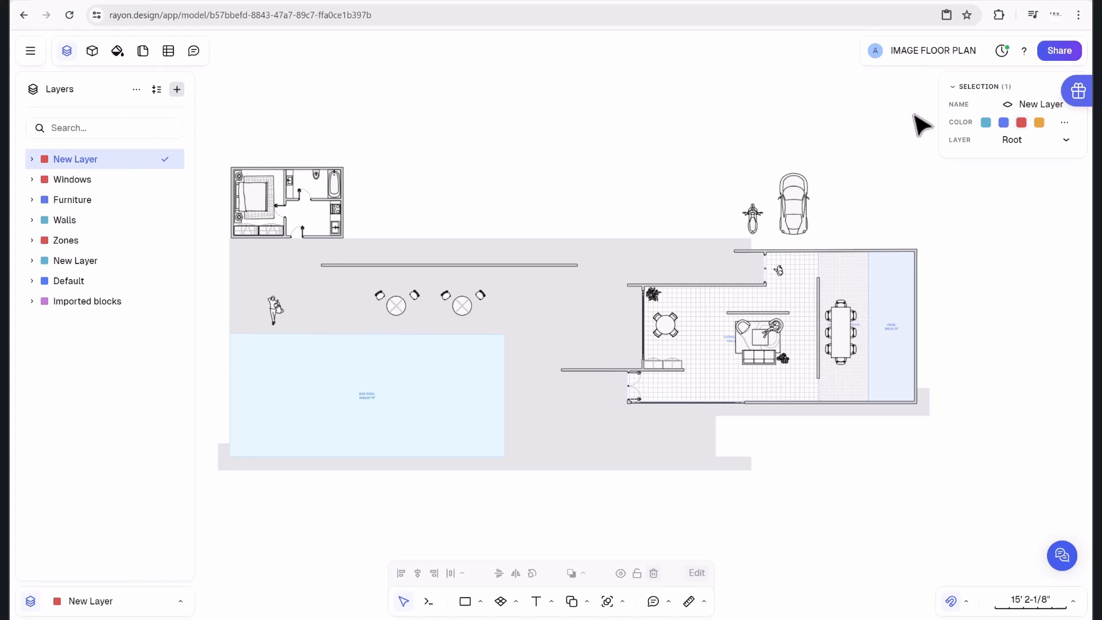
pyautogui.click(1046, 104)
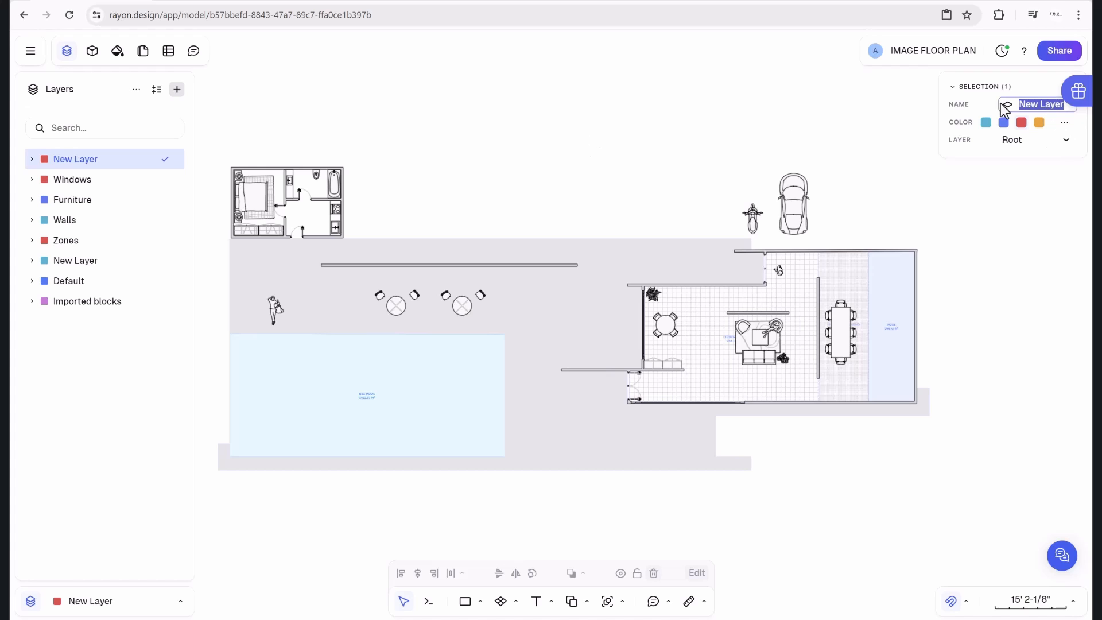
pyautogui.click(1065, 123)
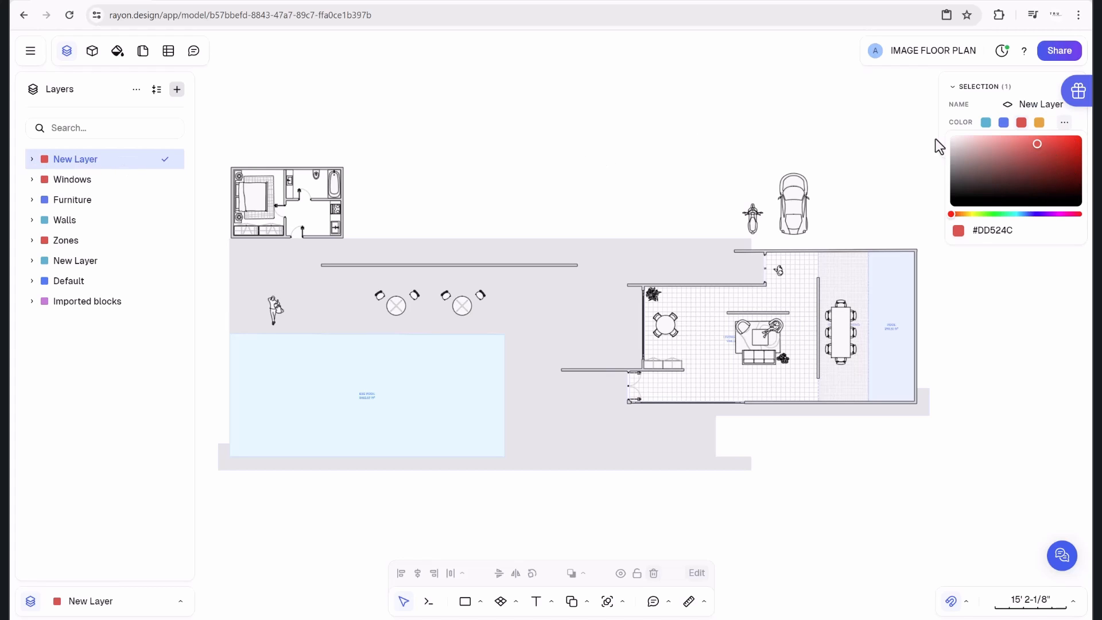
pyautogui.click(952, 153)
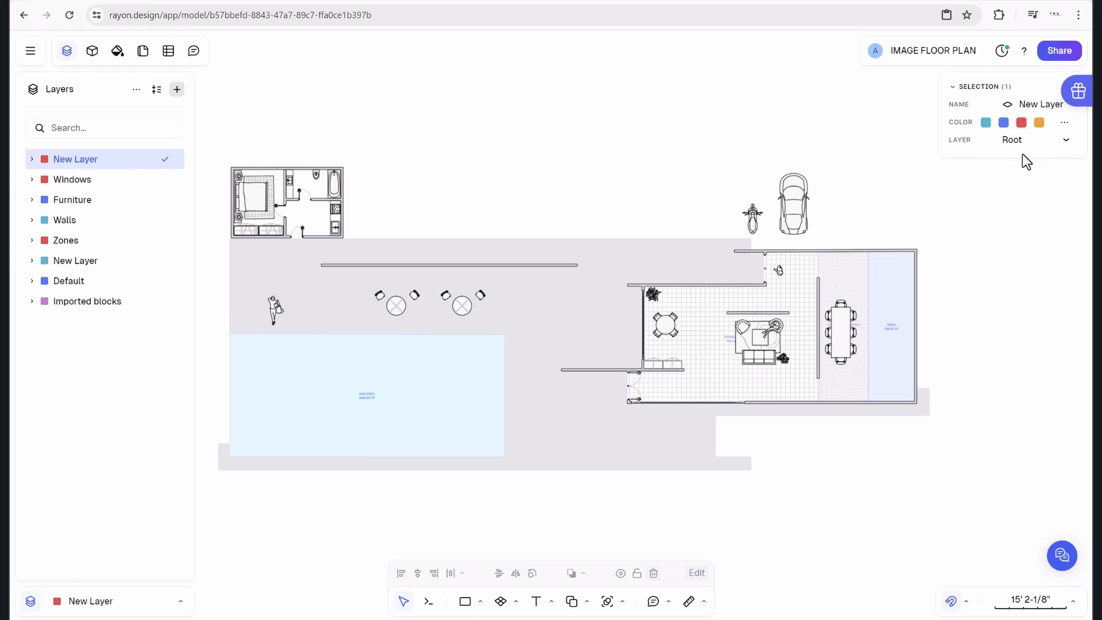
pyautogui.click(1065, 142)
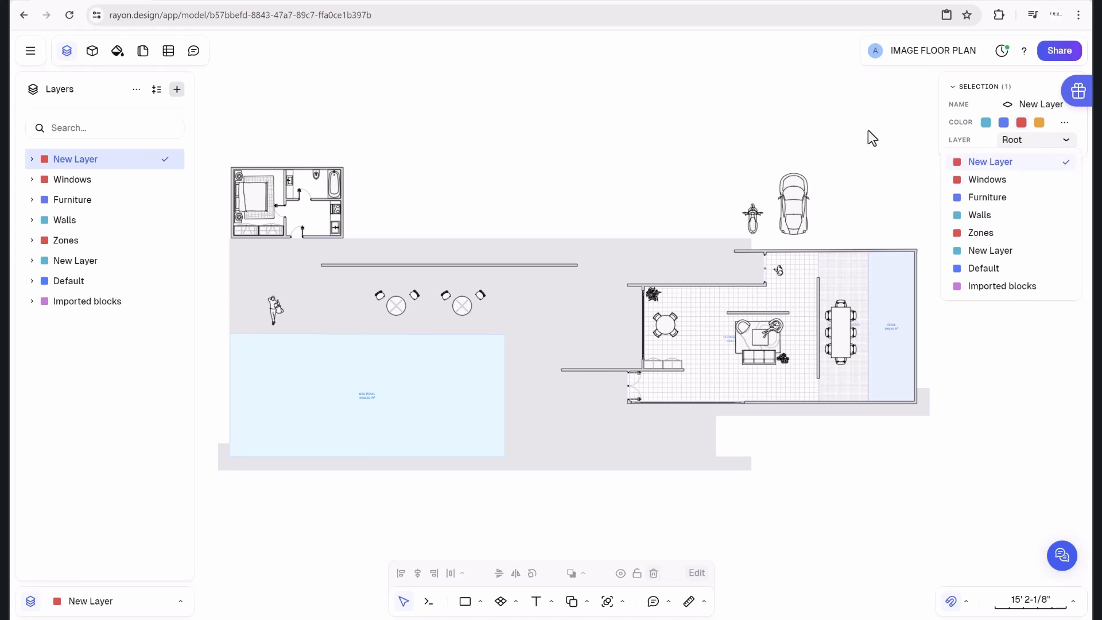
pyautogui.click(896, 145)
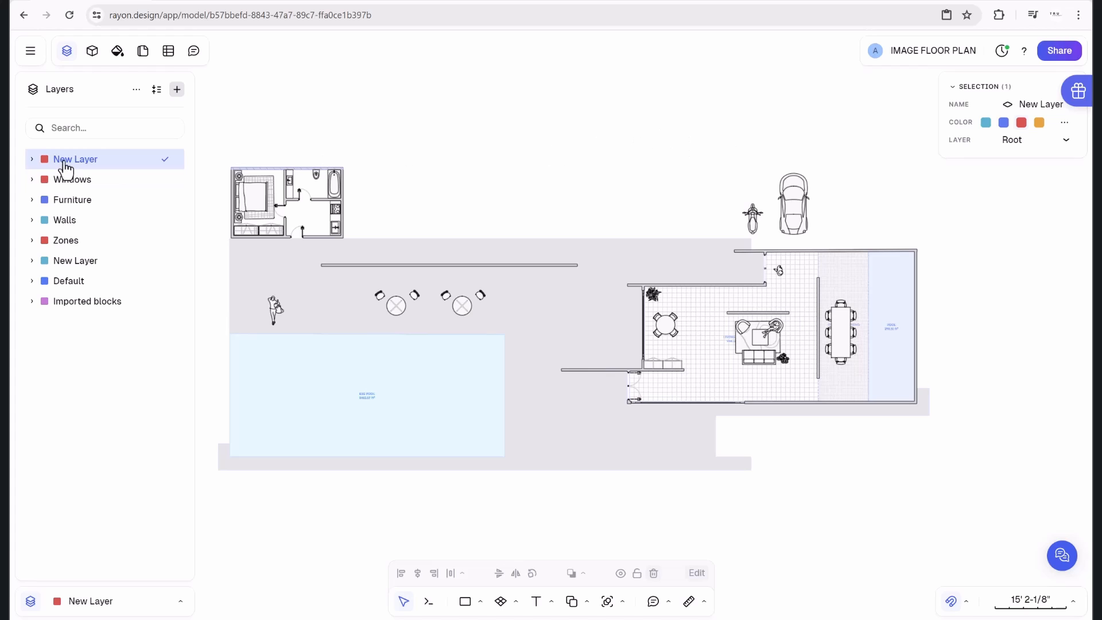
pyautogui.click(548, 152)
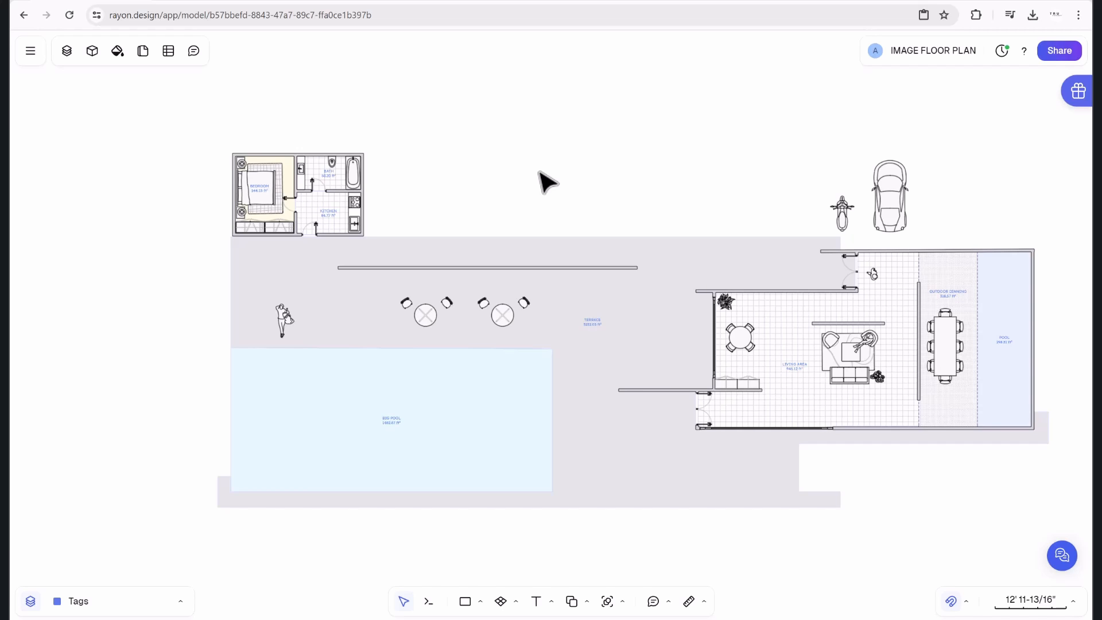
# Open the layer list and go through the layers from Windows down to Default one by one.
pyautogui.click(67, 54)
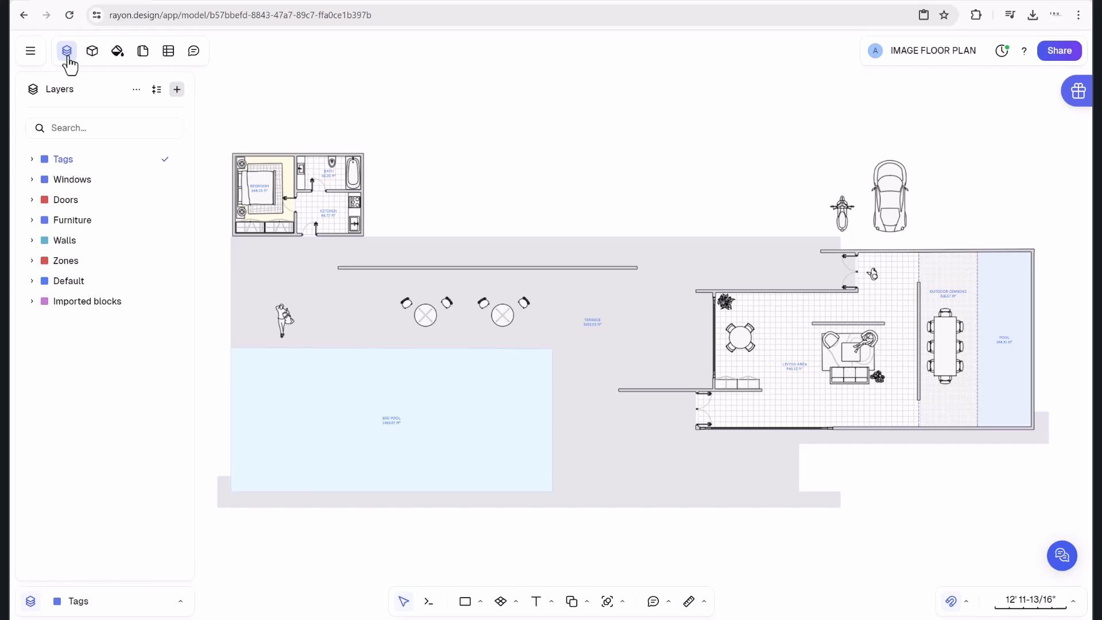
pyautogui.click(65, 186)
pyautogui.click(77, 207)
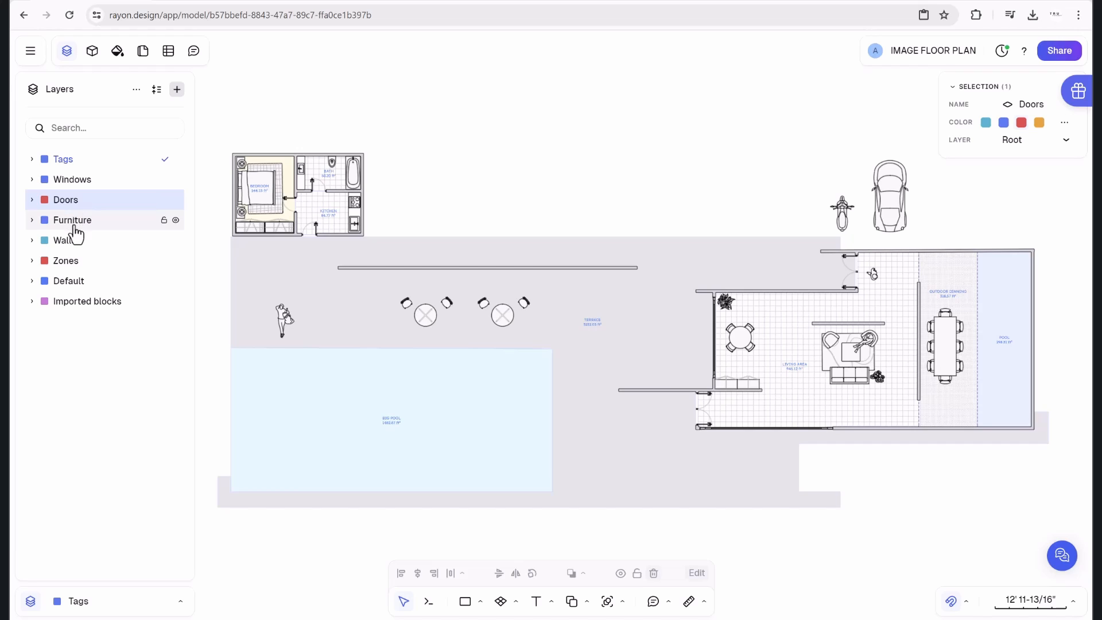
pyautogui.click(78, 225)
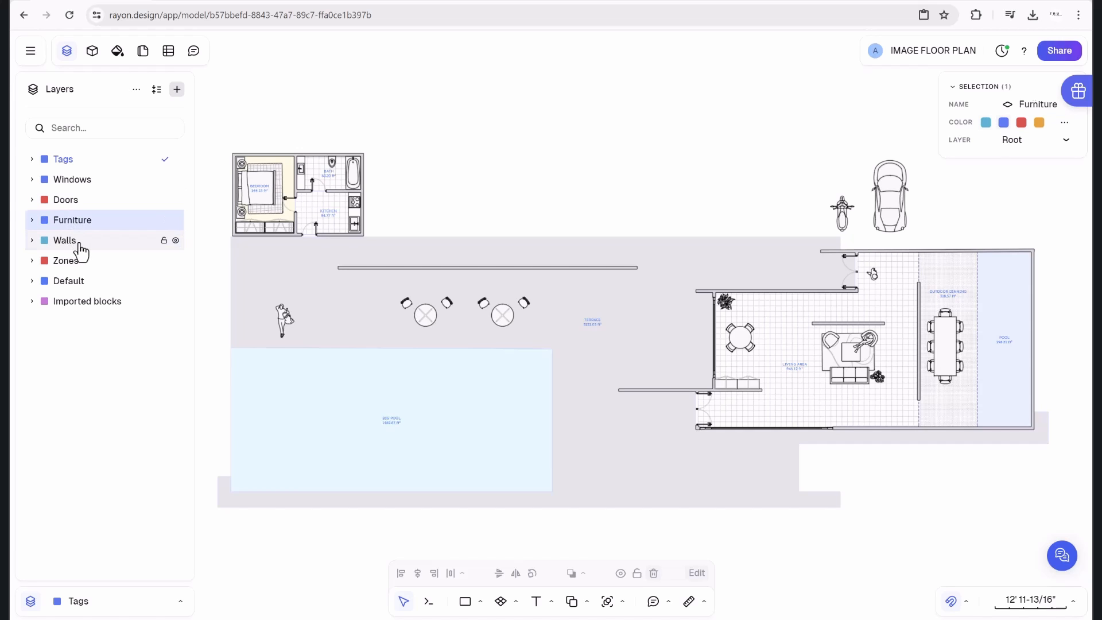
pyautogui.click(80, 245)
pyautogui.click(80, 264)
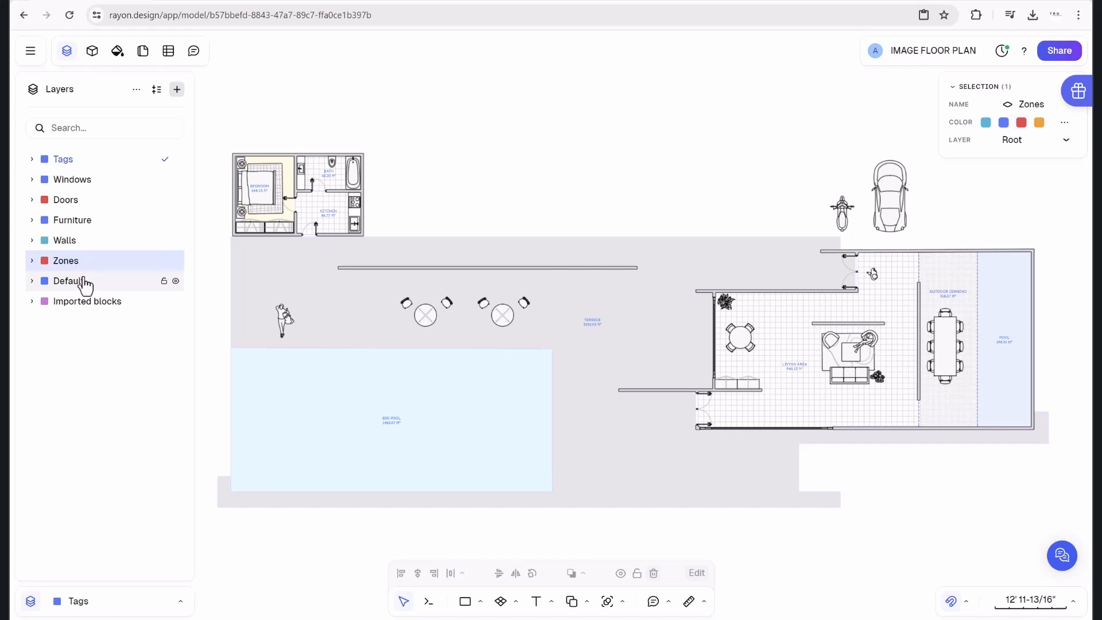
pyautogui.click(59, 285)
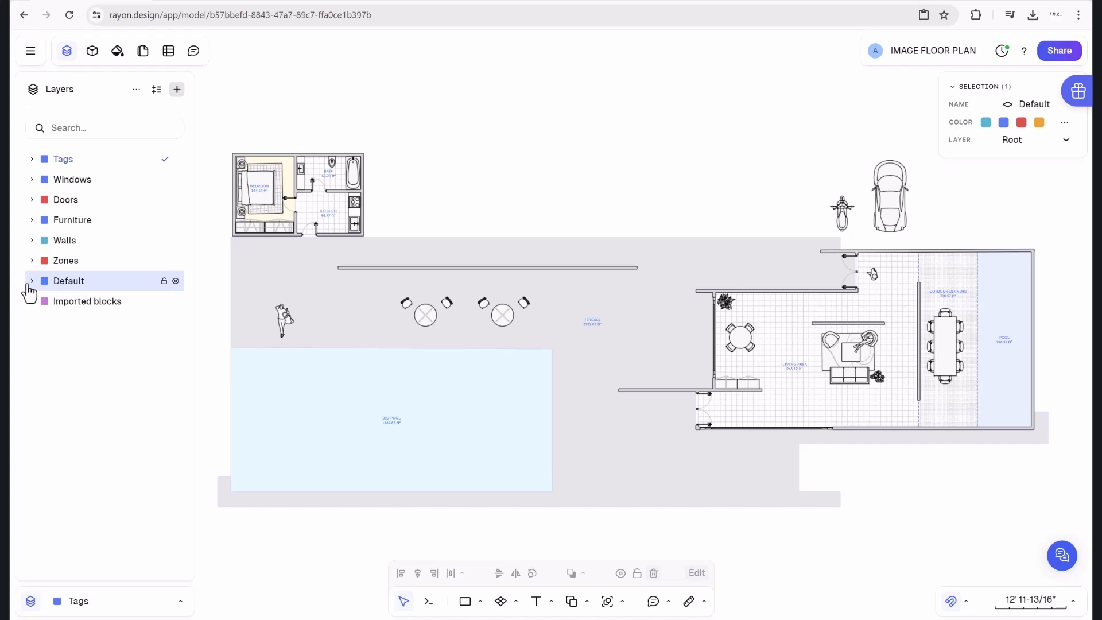
# Show the 11 (1).jpg reference image in the Default layer to compare it with the plan, and hide it again.
pyautogui.click(32, 282)
pyautogui.click(177, 304)
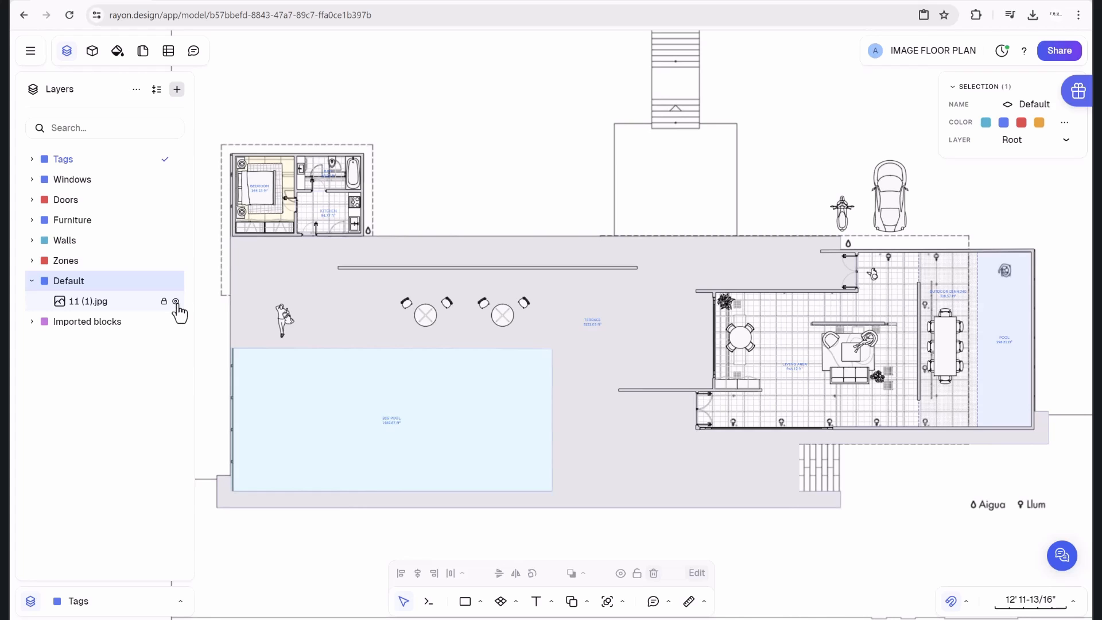
pyautogui.click(176, 303)
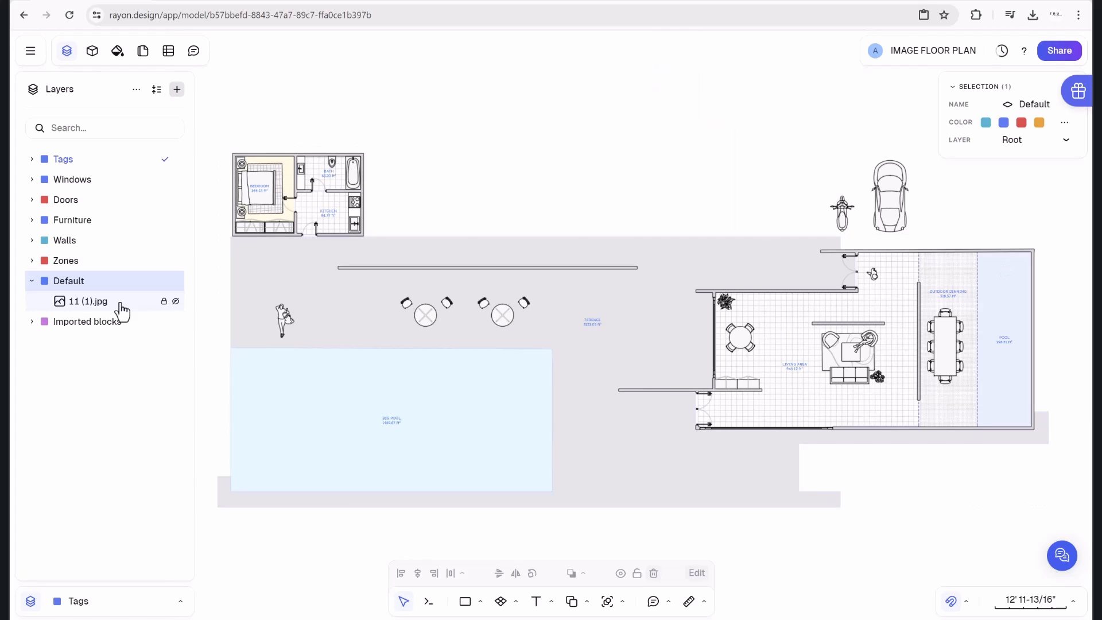
# Collapse the Default layer and examine the blocks listed in the Imported blocks layer.
pyautogui.click(32, 280)
pyautogui.click(33, 302)
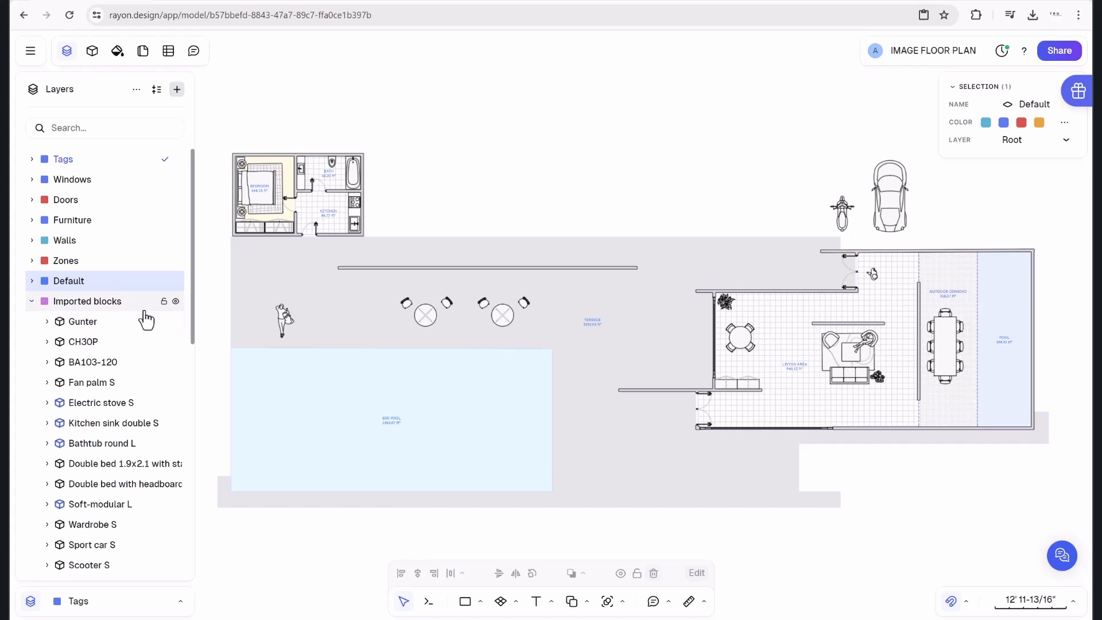
pyautogui.scroll(-10, 99, 428)
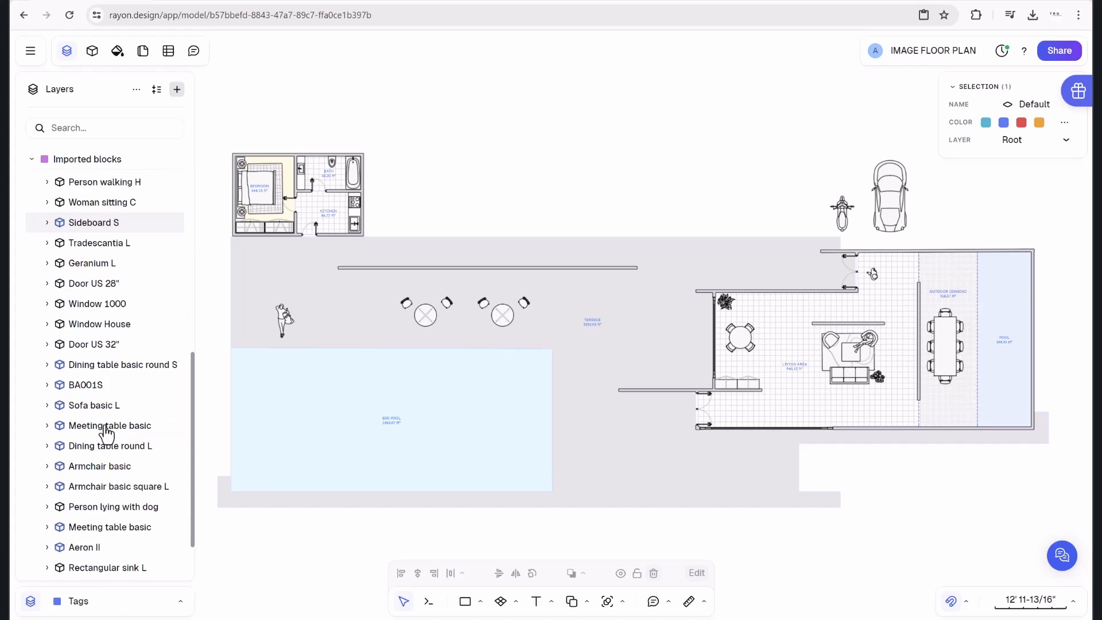
pyautogui.scroll(9, 102, 430)
pyautogui.scroll(2, 102, 430)
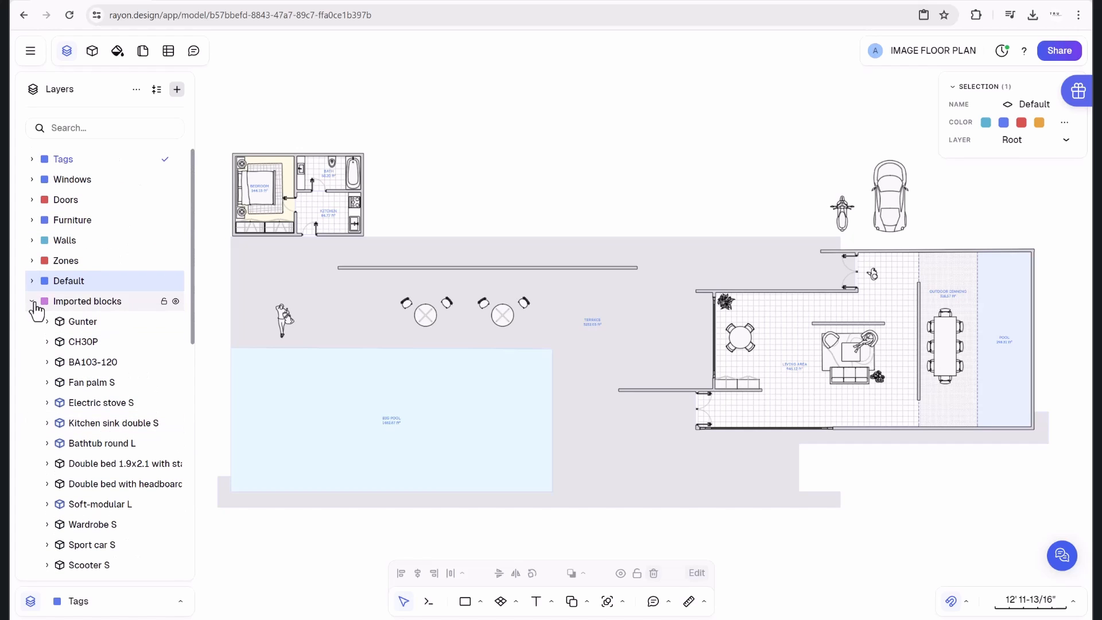
pyautogui.click(31, 303)
# Examine the items listed in the Furniture and Tags layers, collapsing each one after viewing it.
pyautogui.click(32, 222)
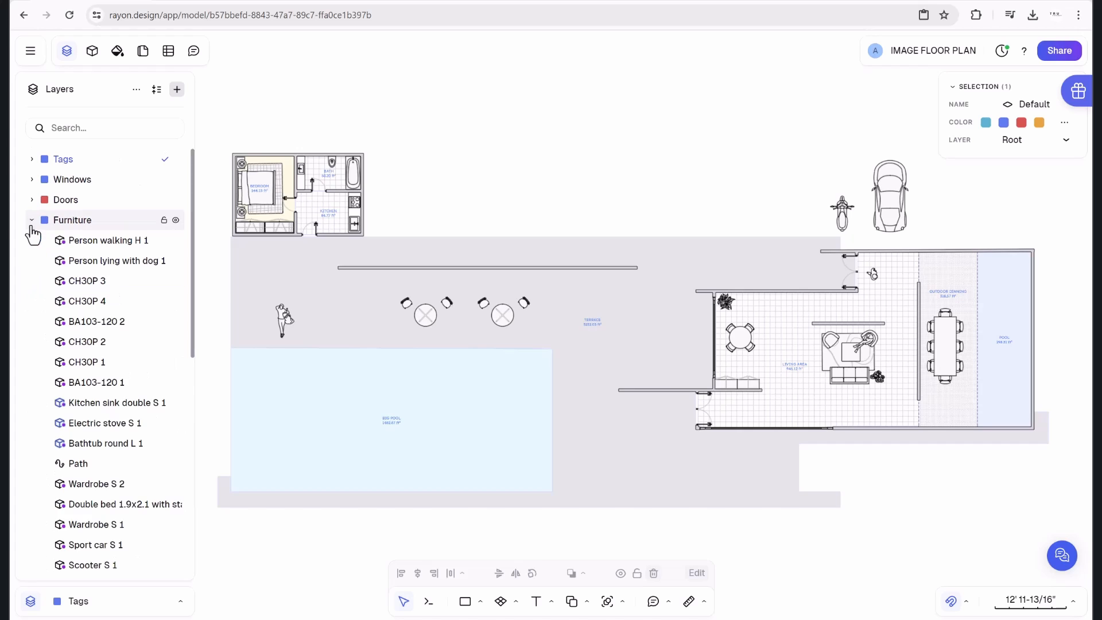
pyautogui.scroll(-5, 115, 379)
pyautogui.scroll(5, 115, 376)
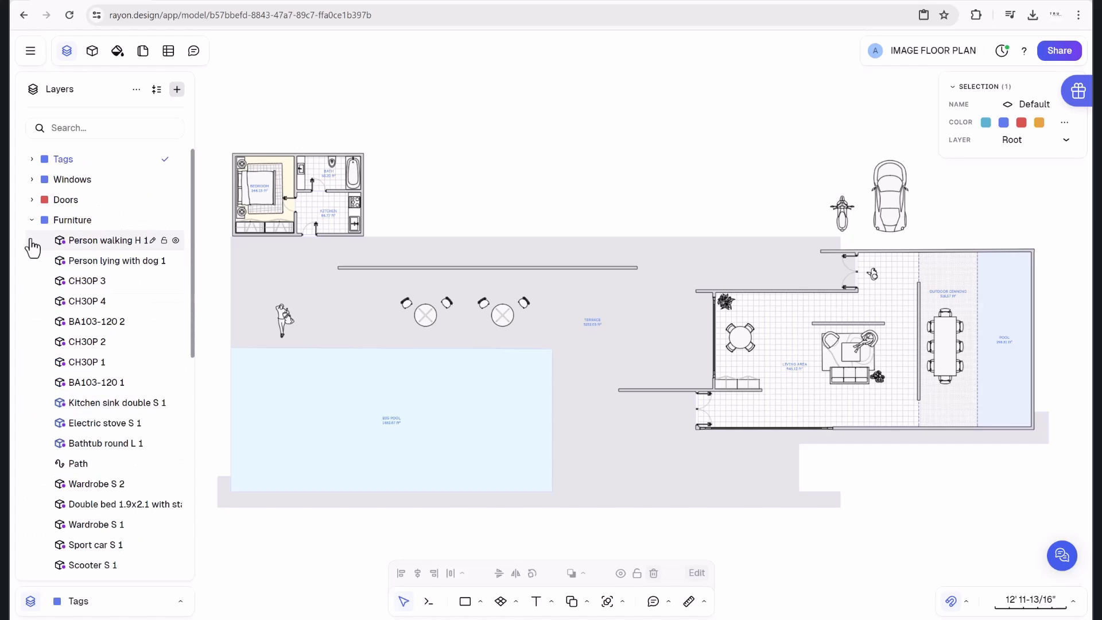
pyautogui.click(32, 221)
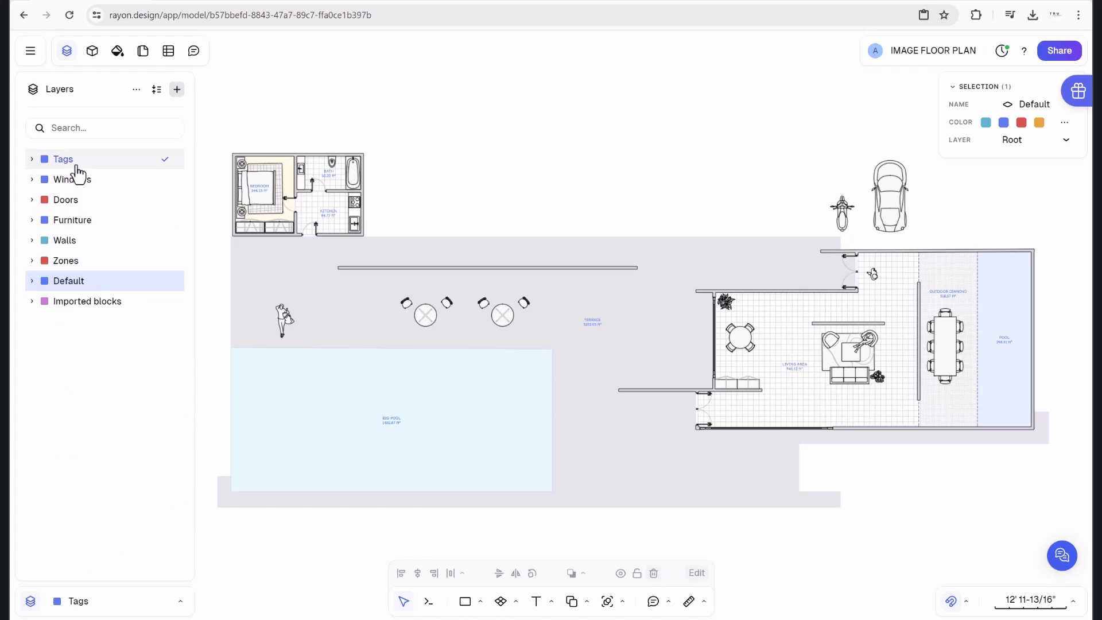
pyautogui.click(33, 160)
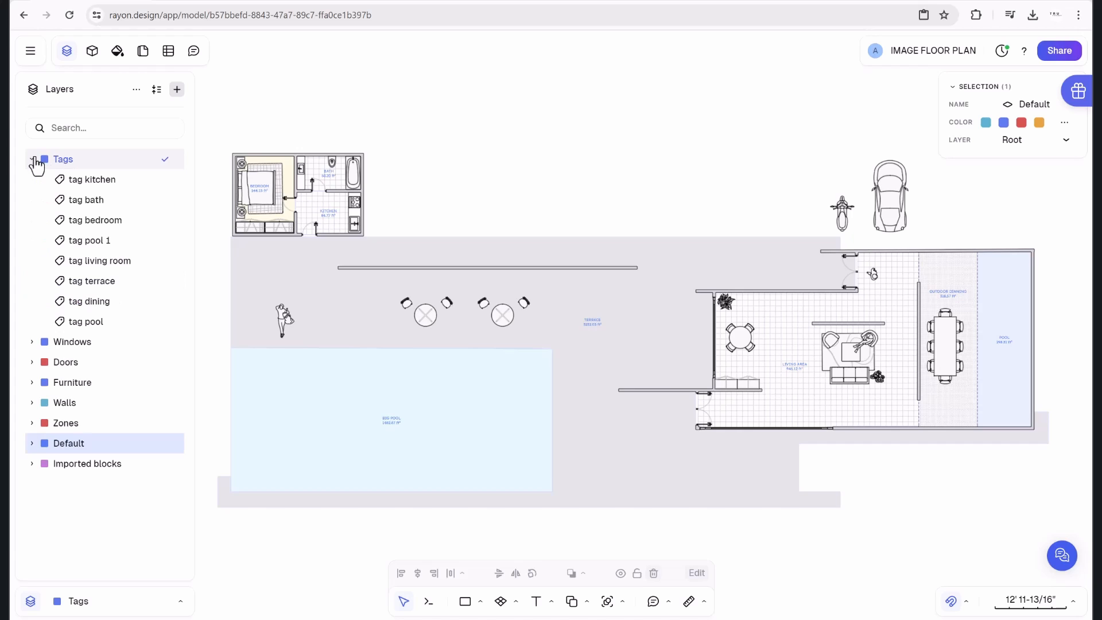
pyautogui.click(400, 170)
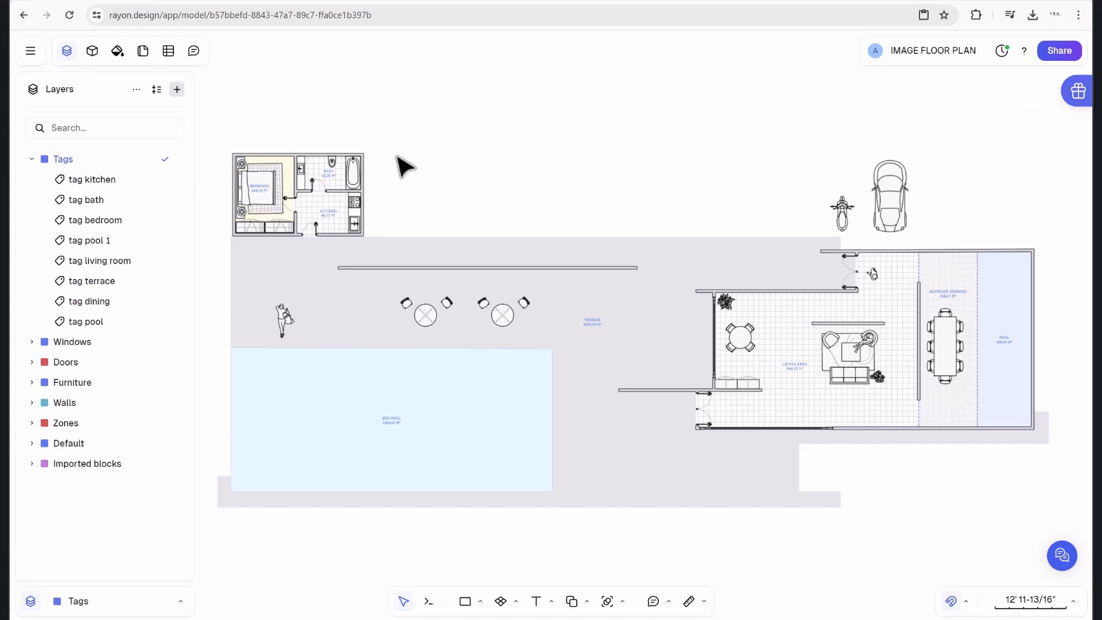
pyautogui.click(36, 160)
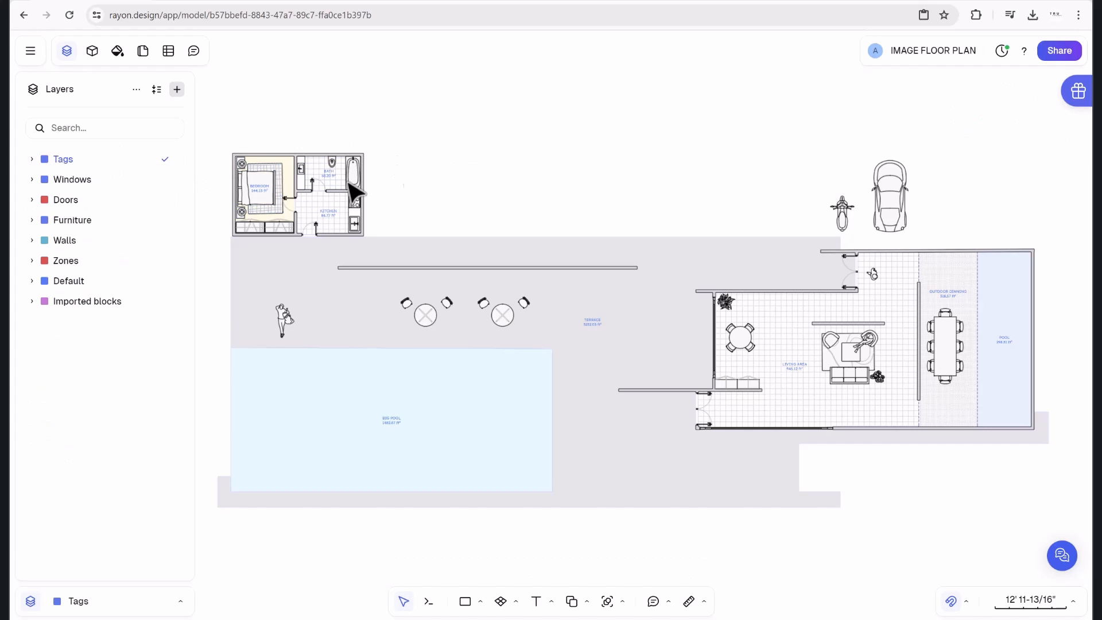
# Select the bedroom tag on the plan and check its entry name in the Tags layer without renaming it.
pyautogui.scroll(5, 293, 202)
pyautogui.scroll(-5, 293, 203)
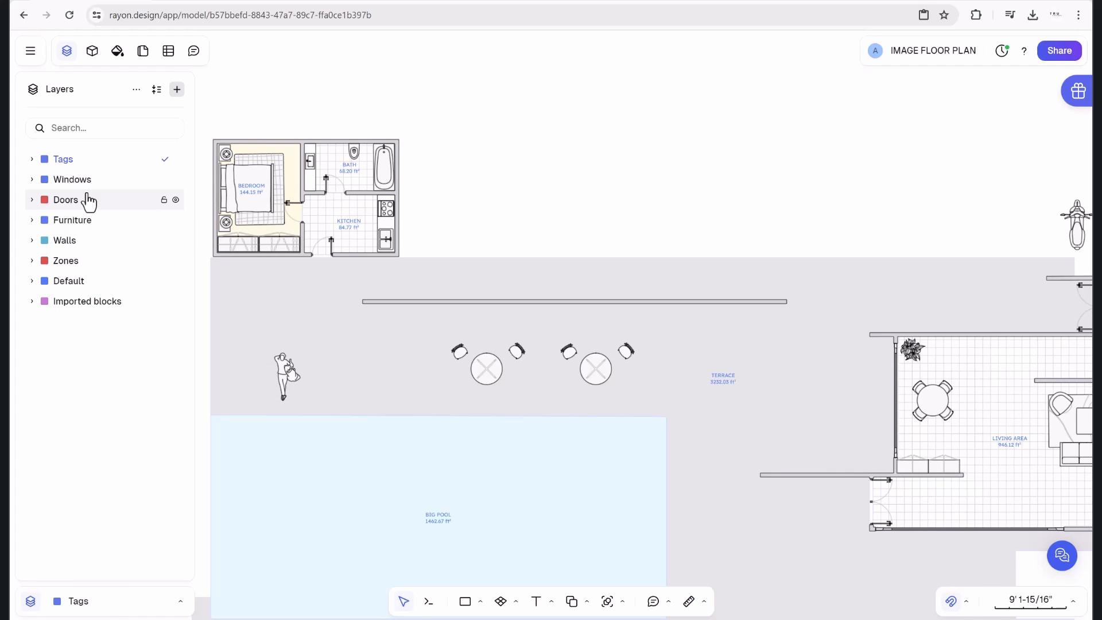
pyautogui.scroll(5, 253, 205)
pyautogui.click(264, 180)
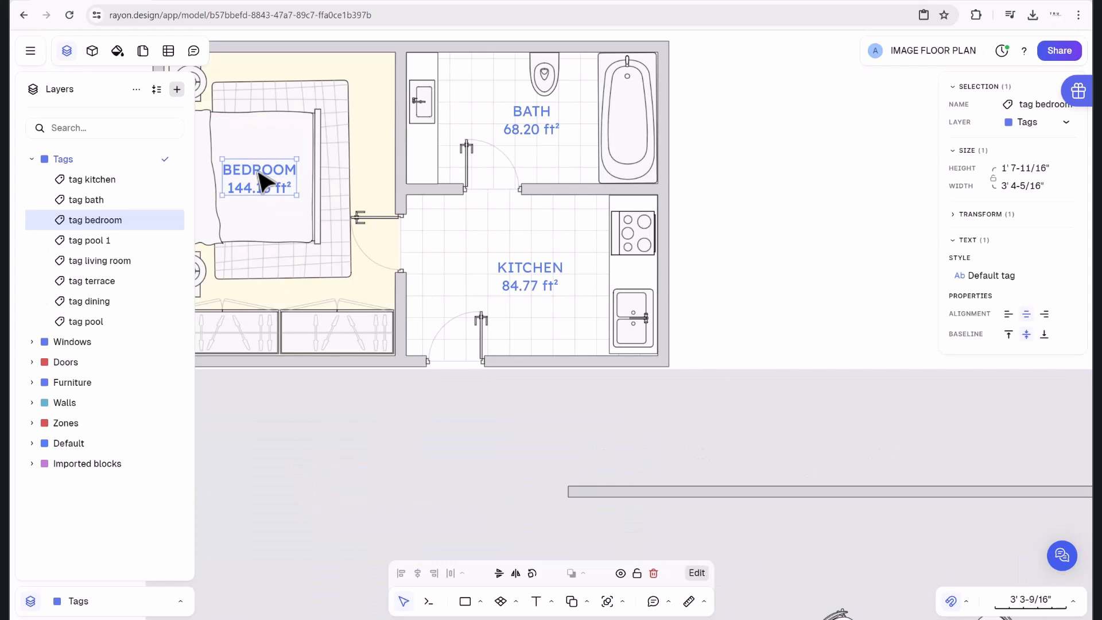
pyautogui.scroll(-3, 261, 181)
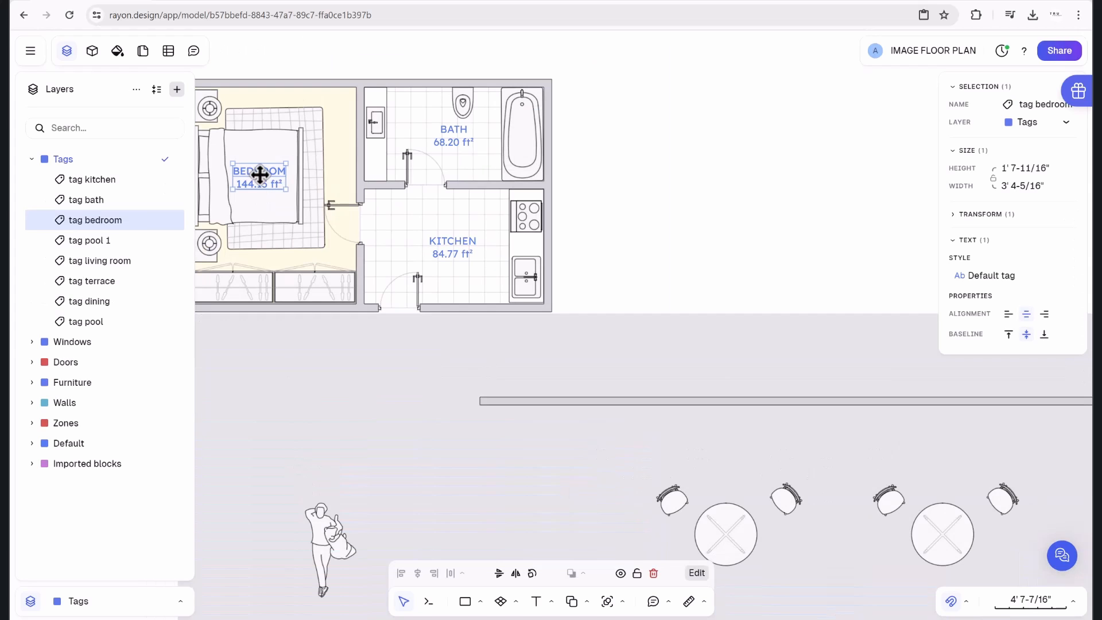
pyautogui.doubleClick(78, 223)
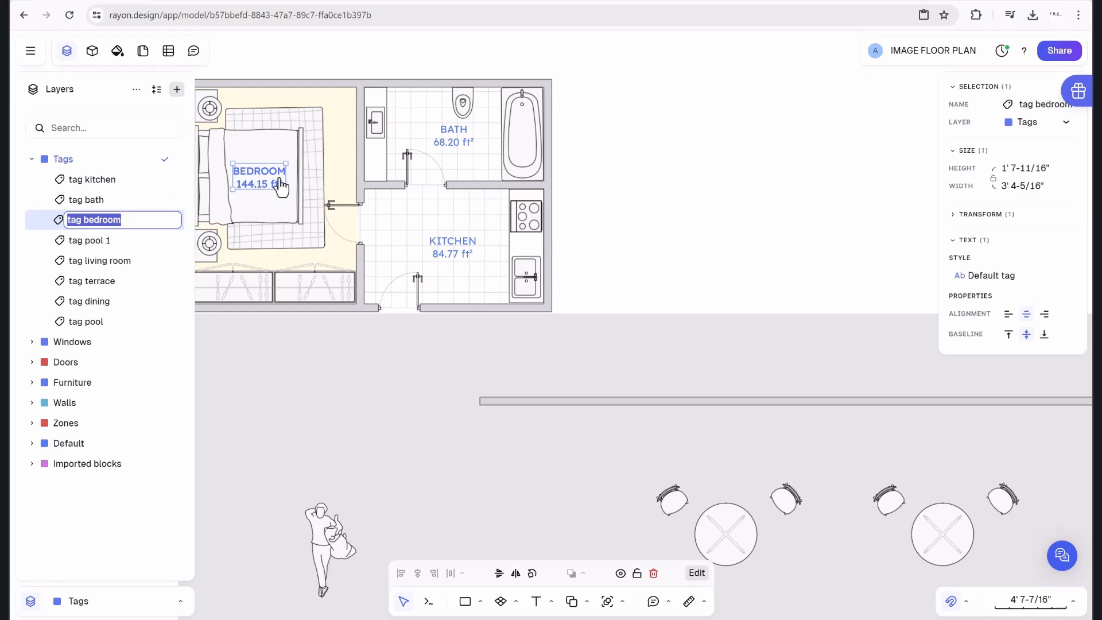
pyautogui.press('Escape')
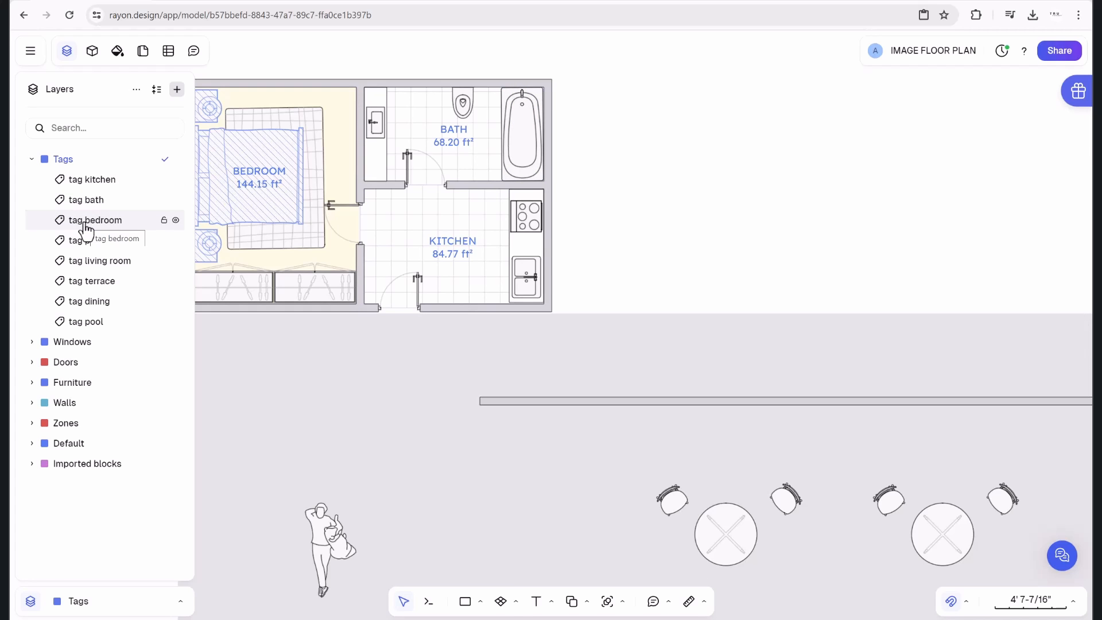
pyautogui.click(33, 160)
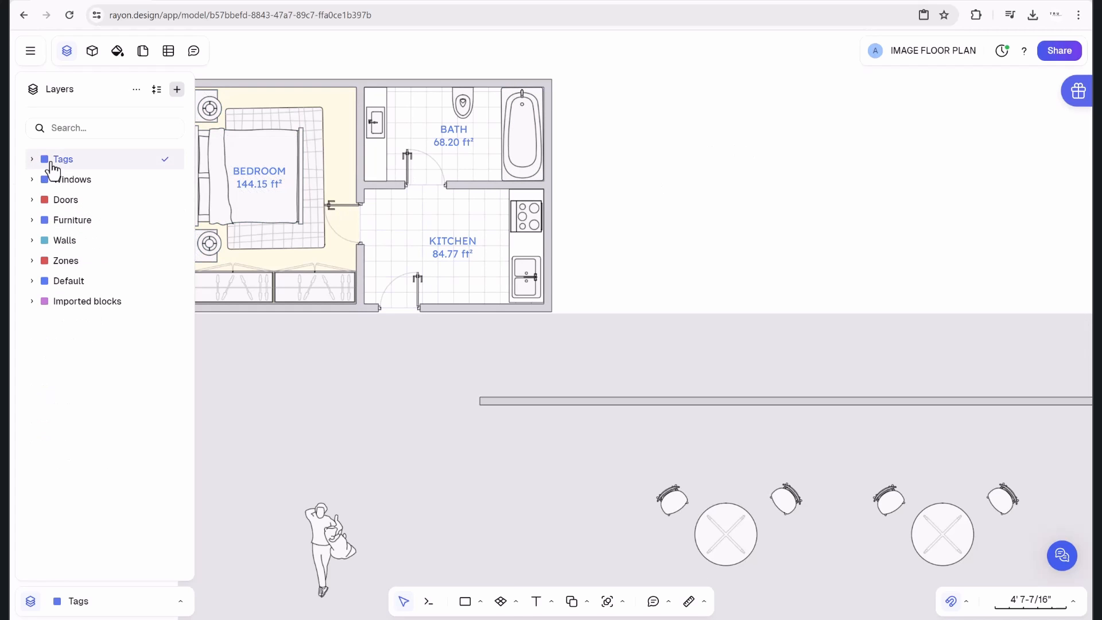
# Examine the items listed in the Zones layer and check the zones on the plan.
pyautogui.click(32, 262)
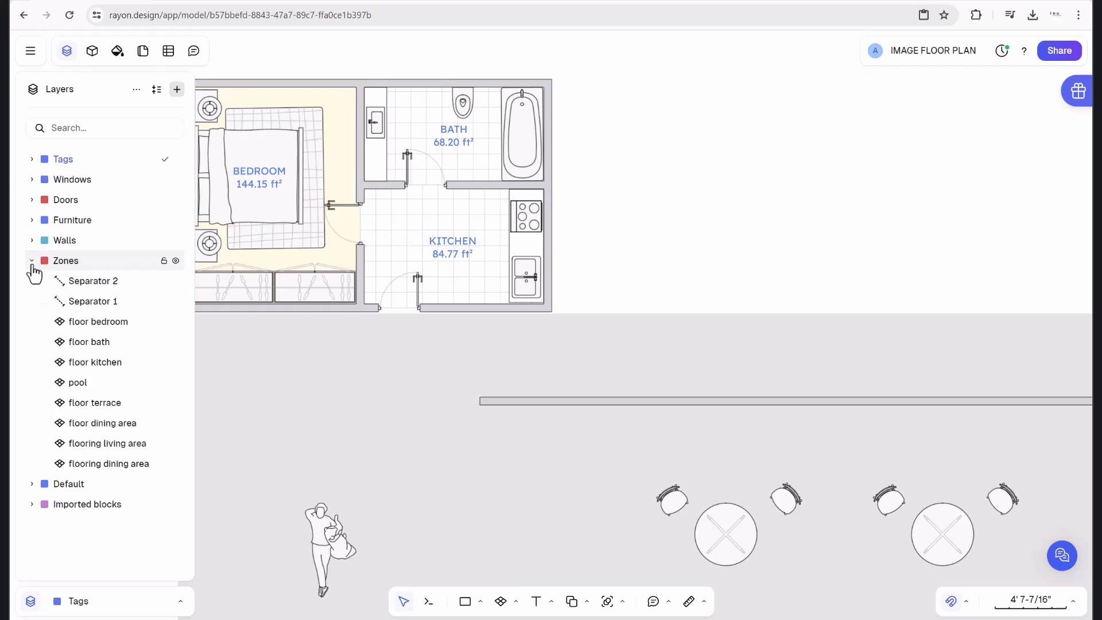
pyautogui.click(33, 261)
pyautogui.scroll(-5, 333, 242)
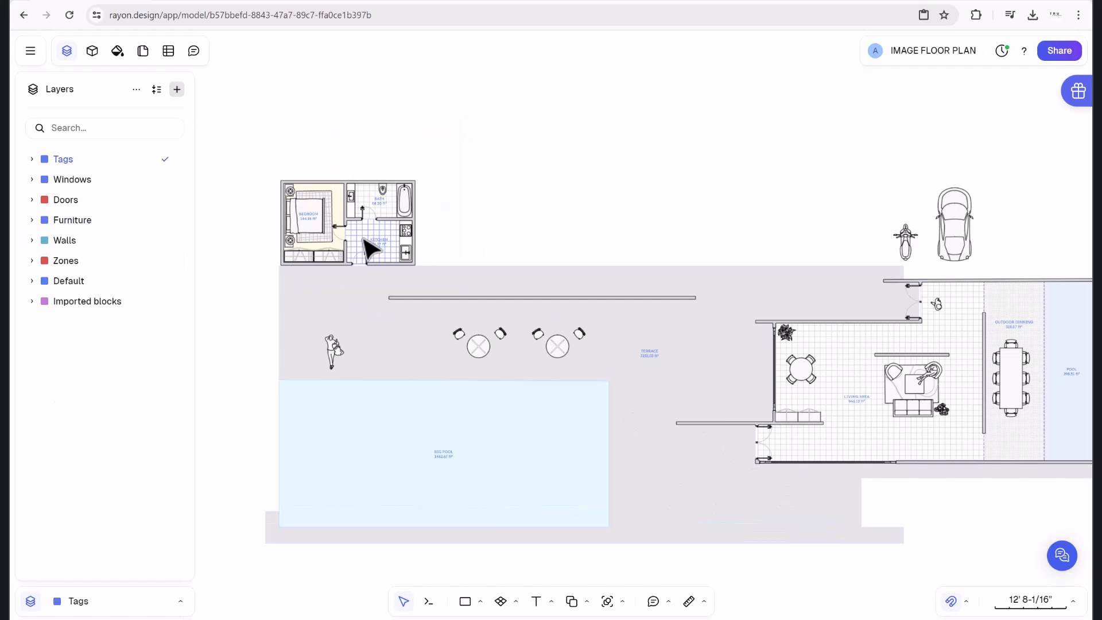
pyautogui.scroll(5, 305, 241)
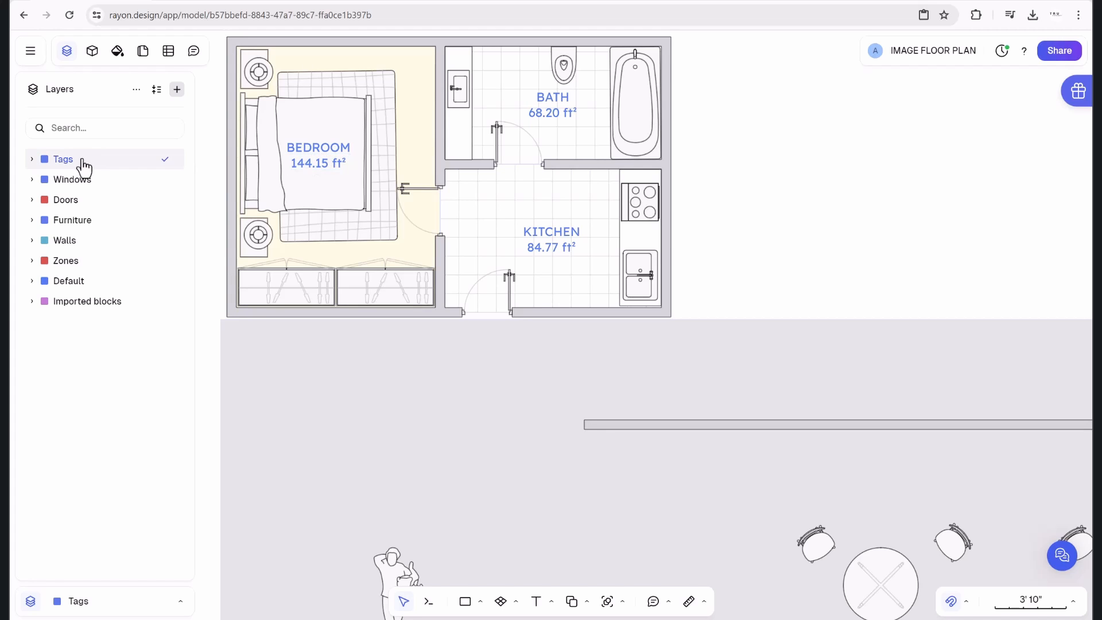
# Place the Tags layer between Walls and Zones in the order, and move it back up into the Windows layer.
pyautogui.moveTo(84, 165); pyautogui.dragTo(84, 257)
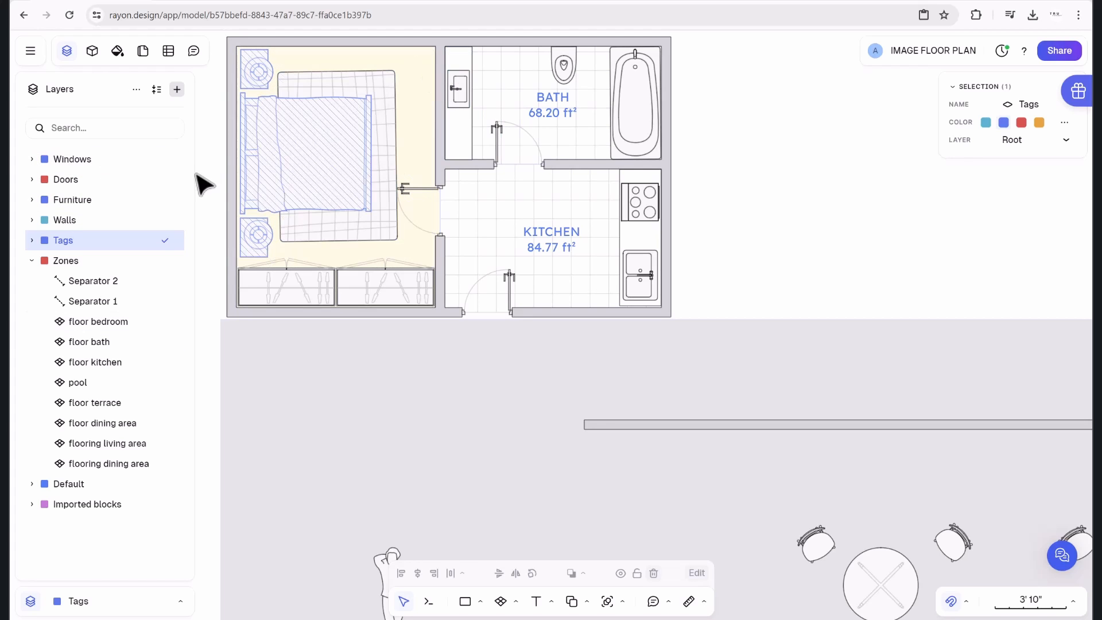
pyautogui.moveTo(63, 248); pyautogui.dragTo(57, 156)
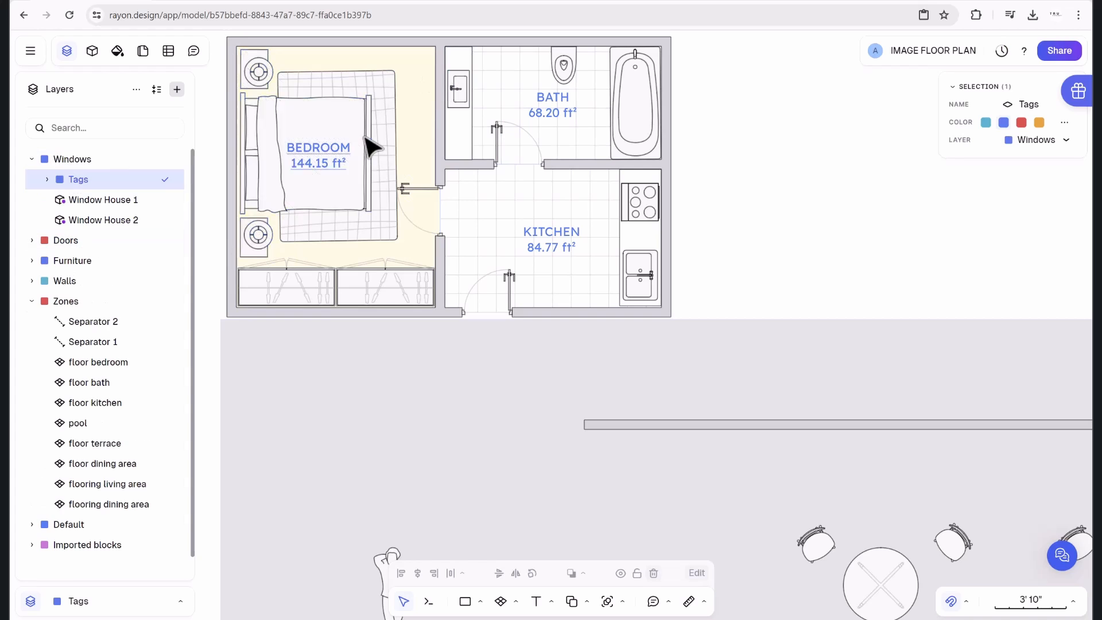
# Select the bedroom floor zone on the plan, check its entry in the Zones layer, and collapse all layers.
pyautogui.scroll(-5, 310, 175)
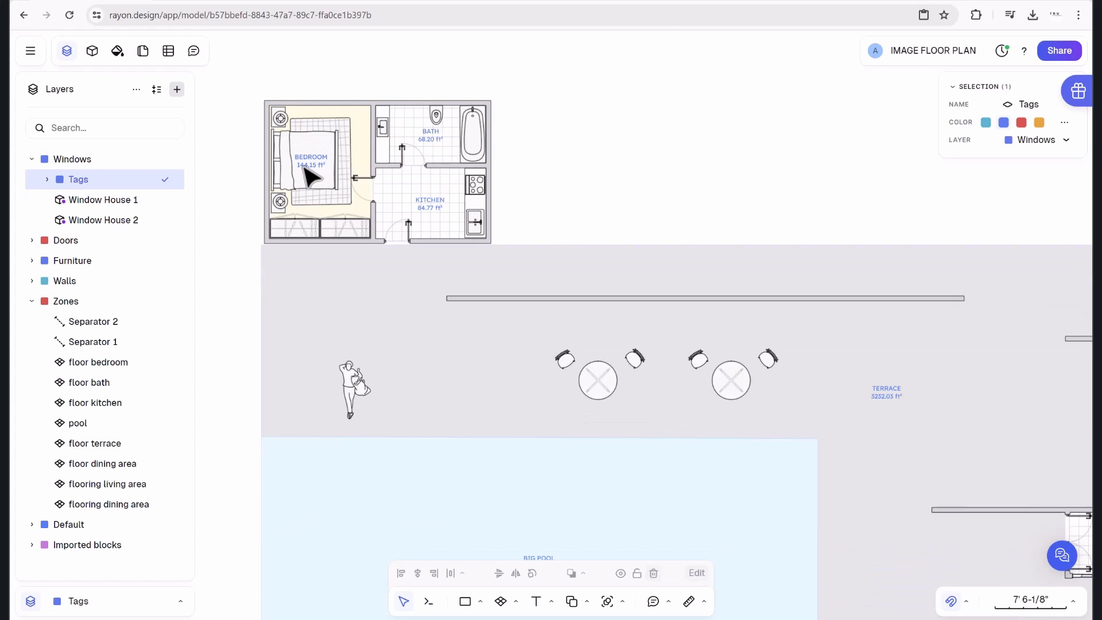
pyautogui.click(361, 119)
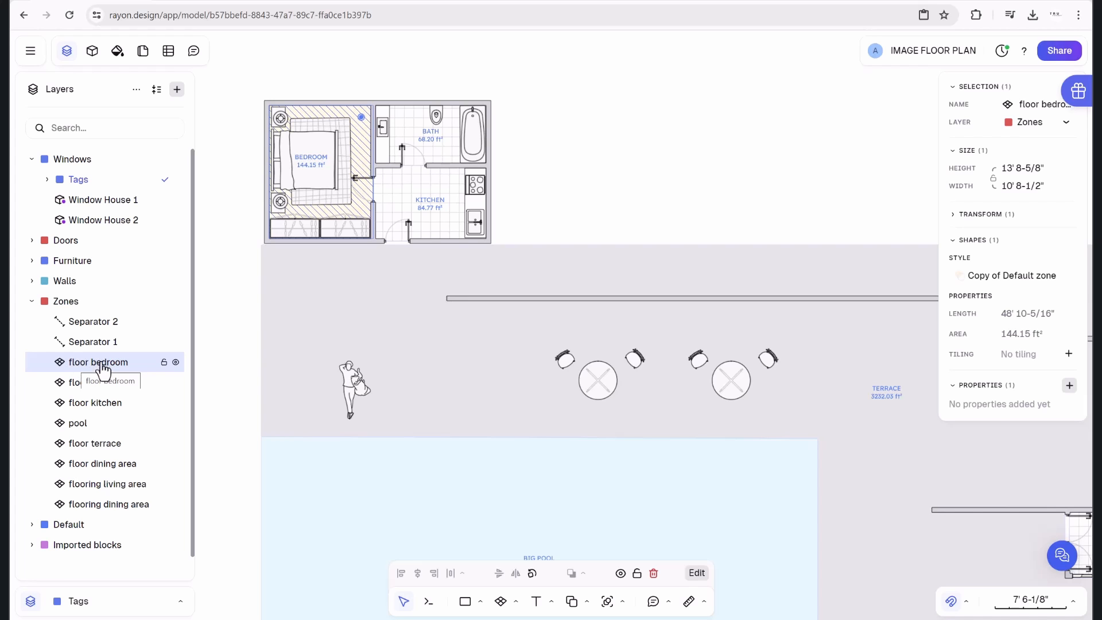
pyautogui.click(156, 89)
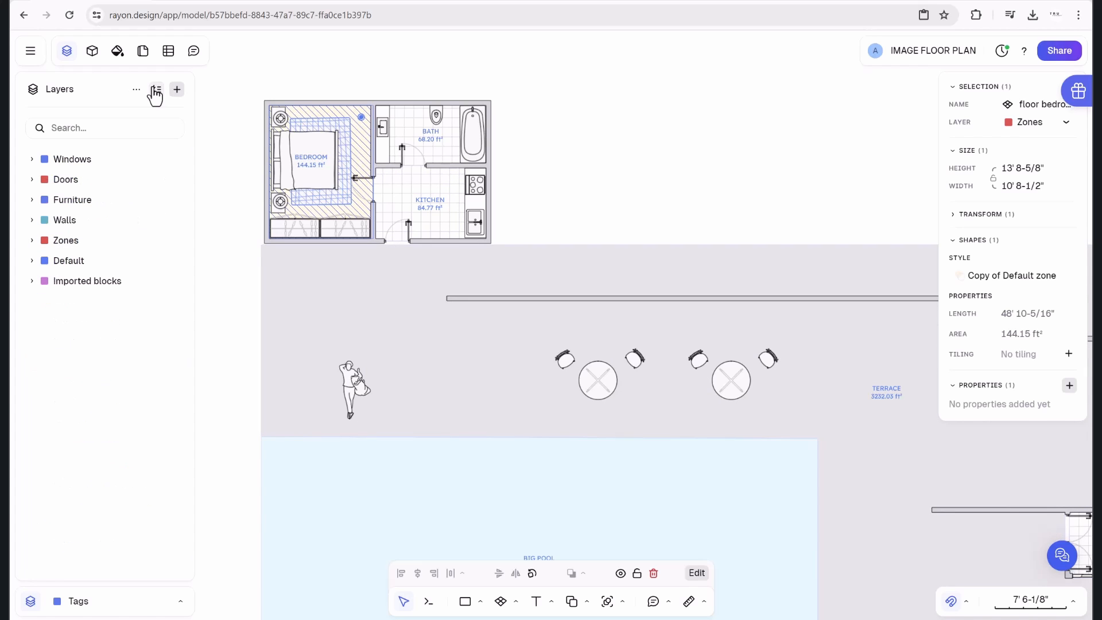
# Add two new layers inside the Windows layer and delete the unused layers.
pyautogui.click(178, 92)
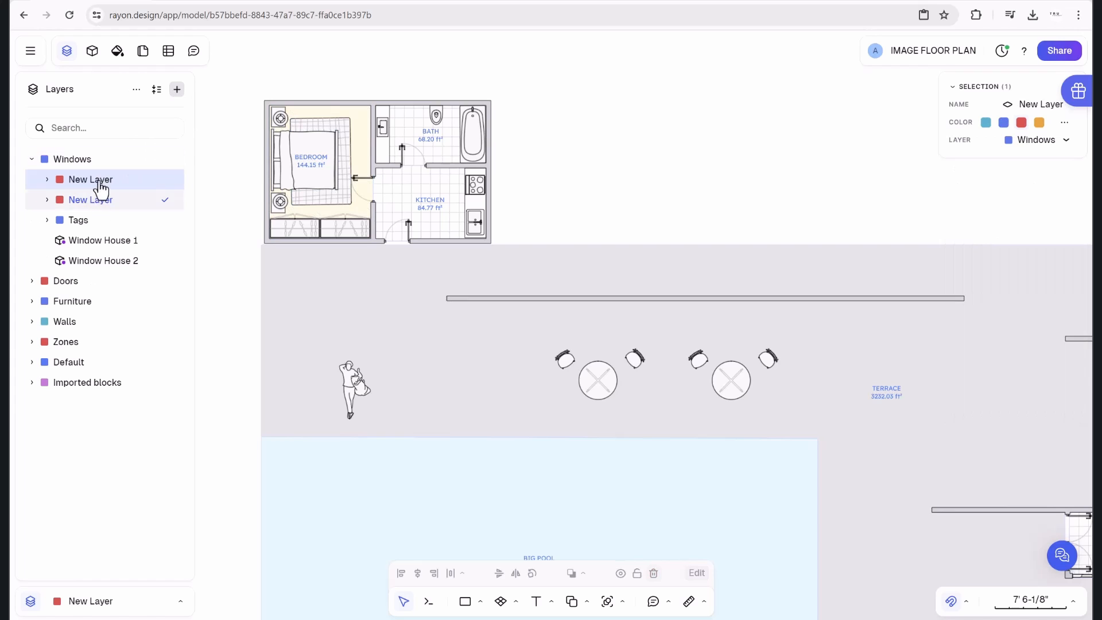
pyautogui.click(137, 90)
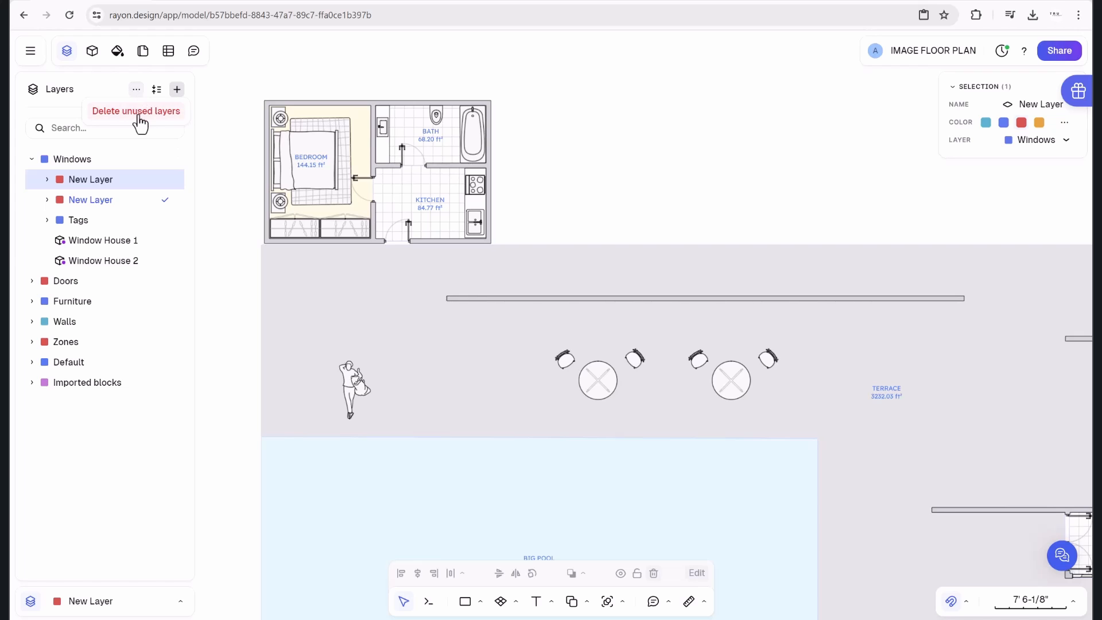
pyautogui.click(140, 122)
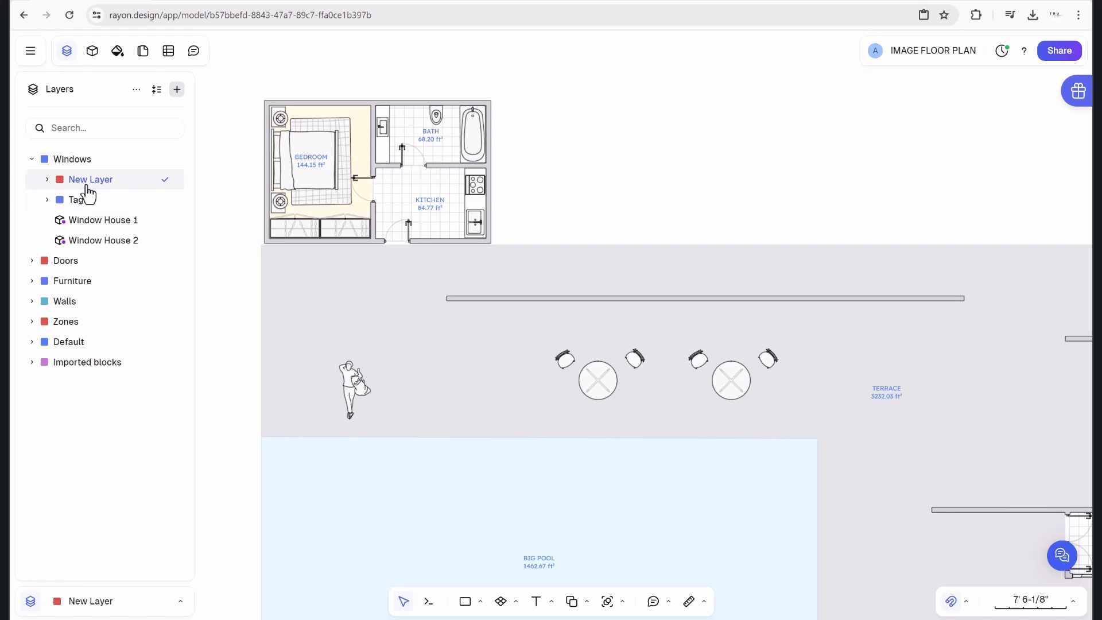
# Move the Tags layer out of Windows and place it between Doors and Furniture.
pyautogui.moveTo(72, 208); pyautogui.dragTo(67, 271)
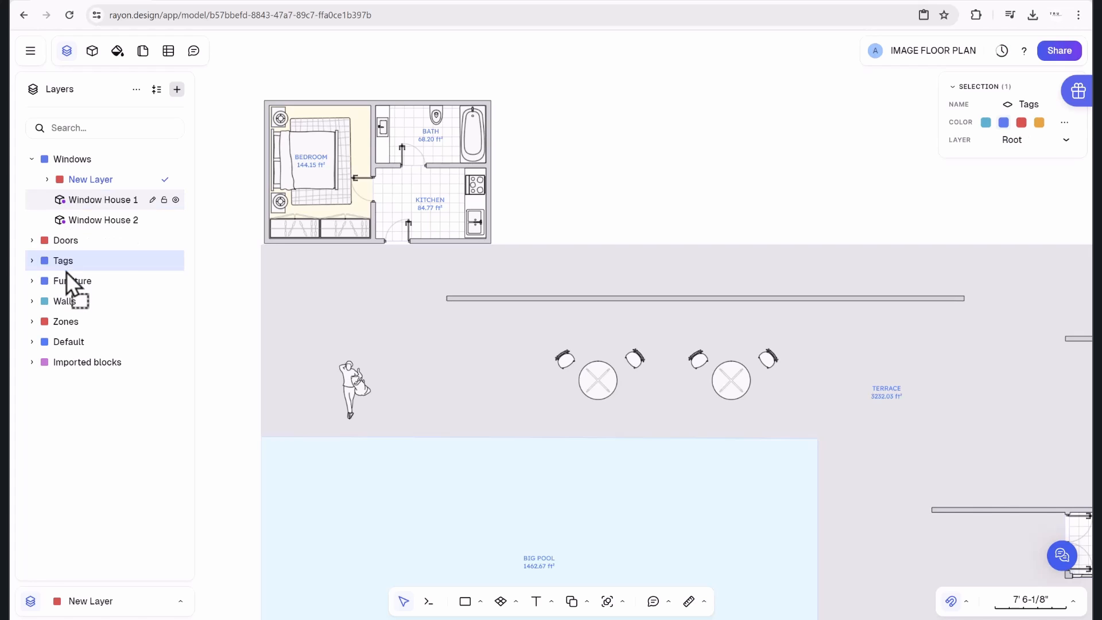
# Make Doors the current layer and delete the remaining unused New Layer from Windows.
pyautogui.click(107, 185)
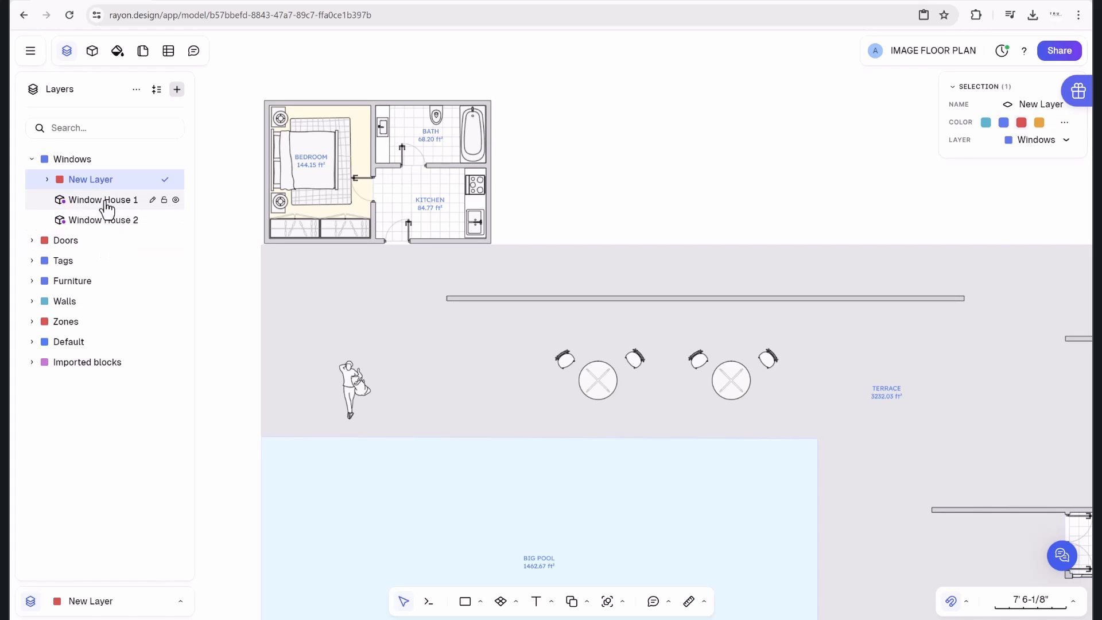
pyautogui.click(107, 207)
pyautogui.click(115, 182)
pyautogui.click(114, 209)
pyautogui.click(180, 602)
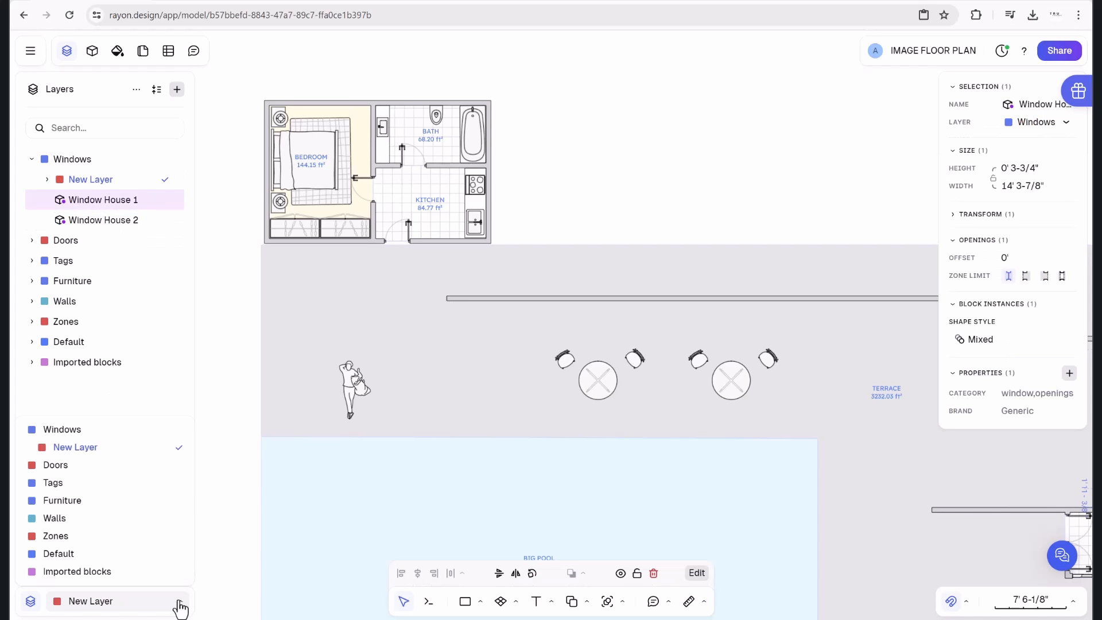
pyautogui.click(123, 477)
pyautogui.click(128, 179)
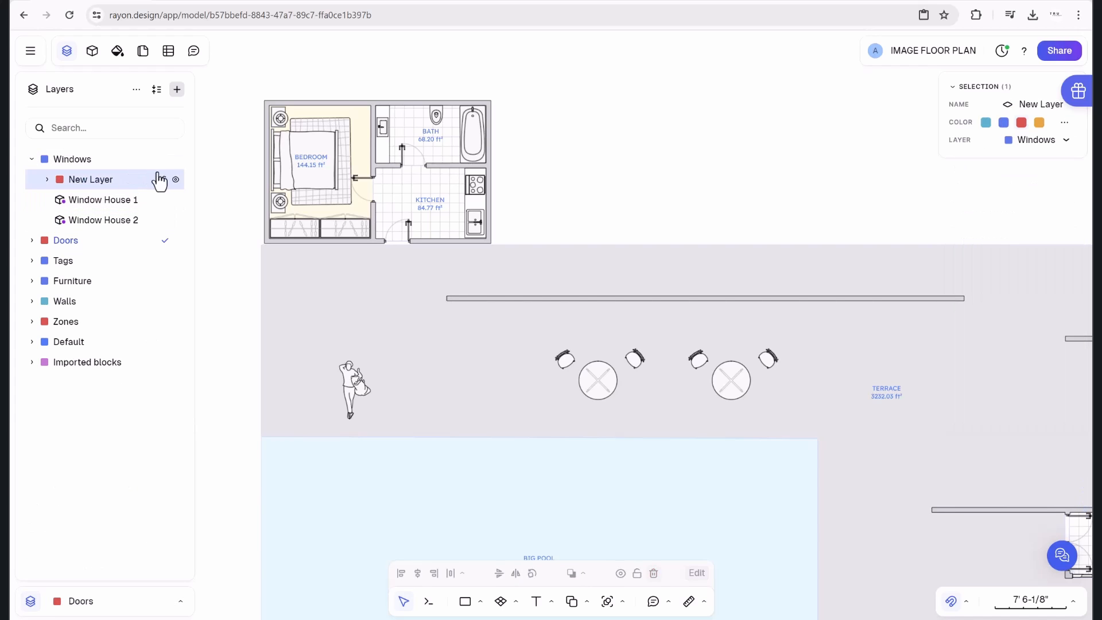
pyautogui.click(136, 90)
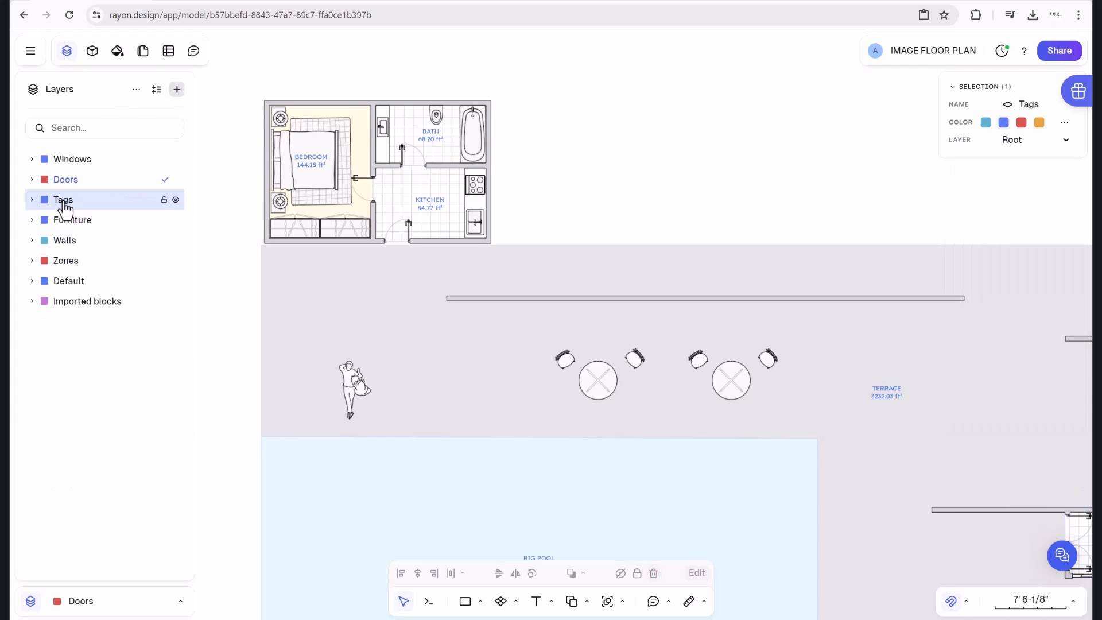
# Place the Tags layer between Windows and Doors in the layer order and collapse all layers.
pyautogui.moveTo(68, 205); pyautogui.dragTo(77, 373)
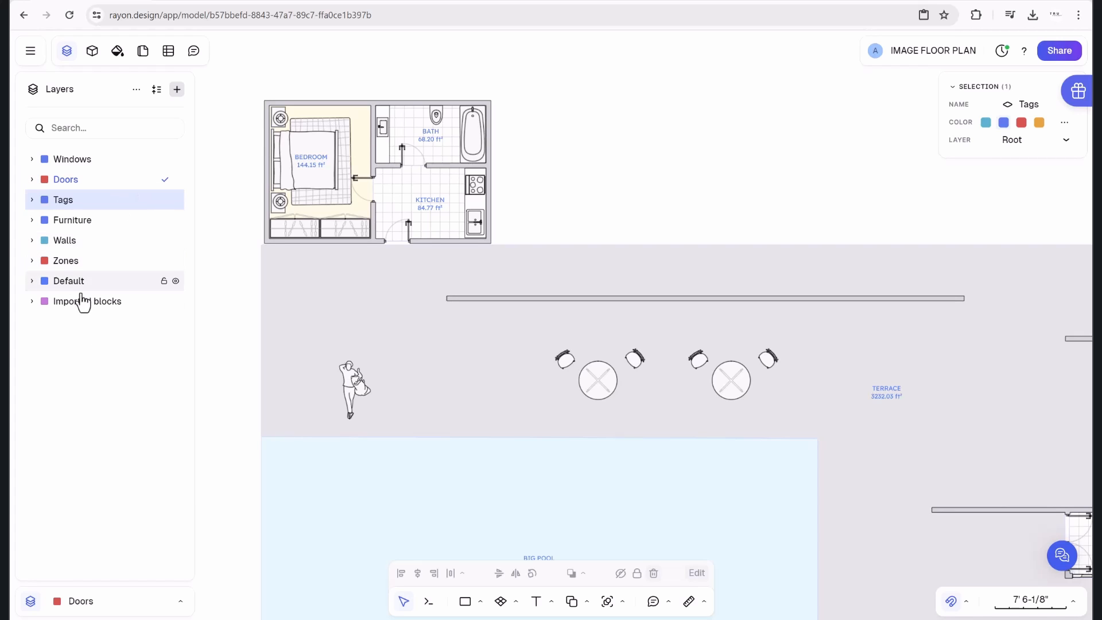
pyautogui.moveTo(85, 209); pyautogui.dragTo(81, 178)
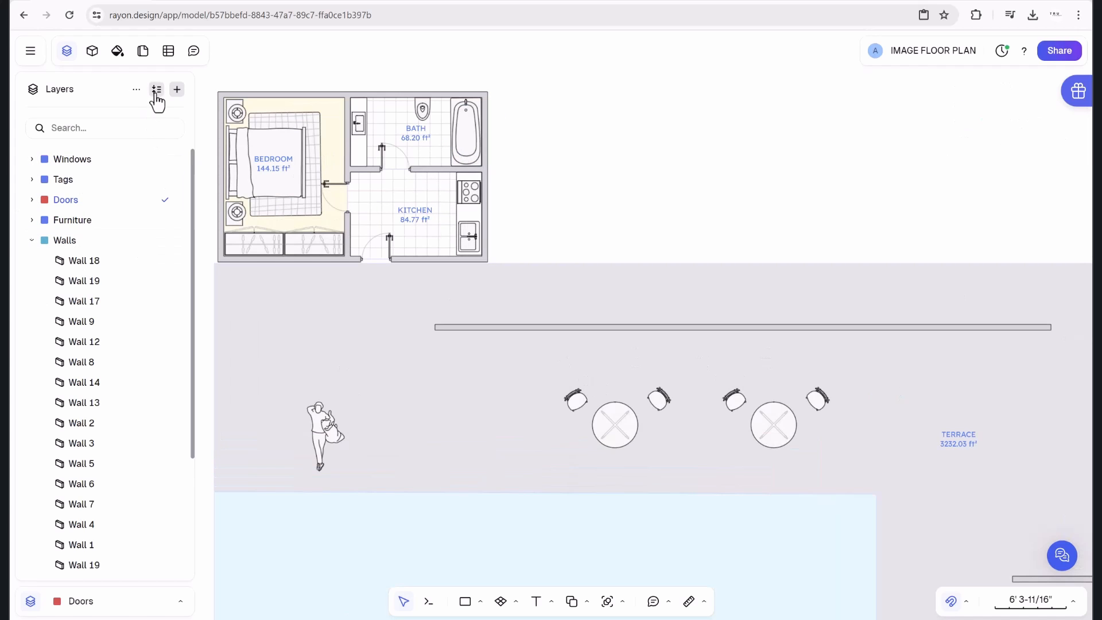
pyautogui.click(156, 92)
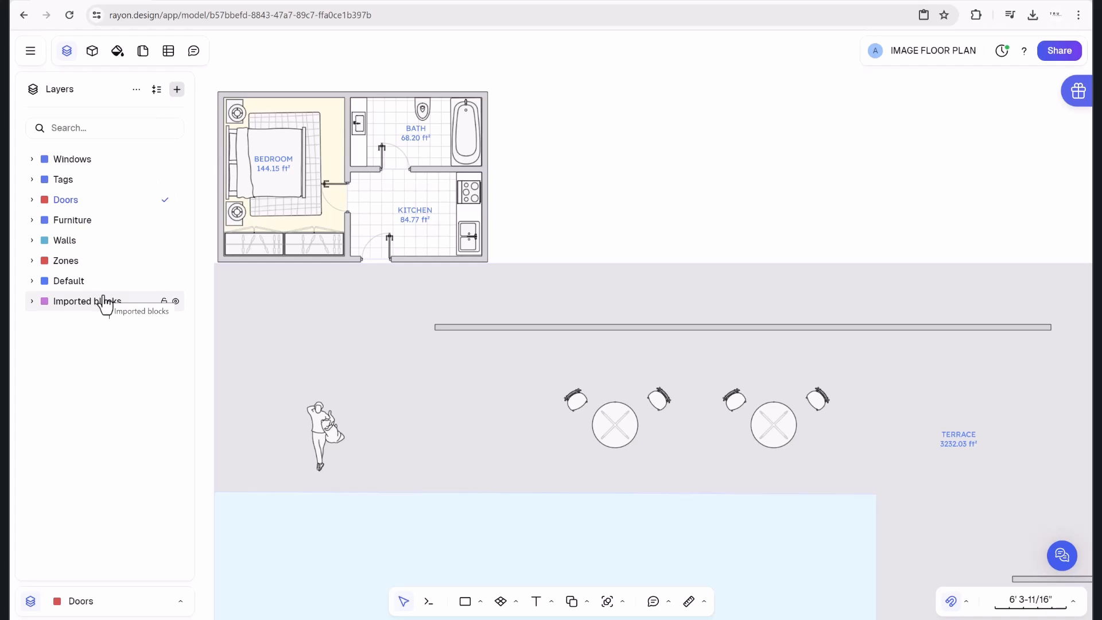
# Close the layer list and examine the plan's shape, wall, text and legend styles and the style types that can be created.
pyautogui.scroll(-5, 281, 247)
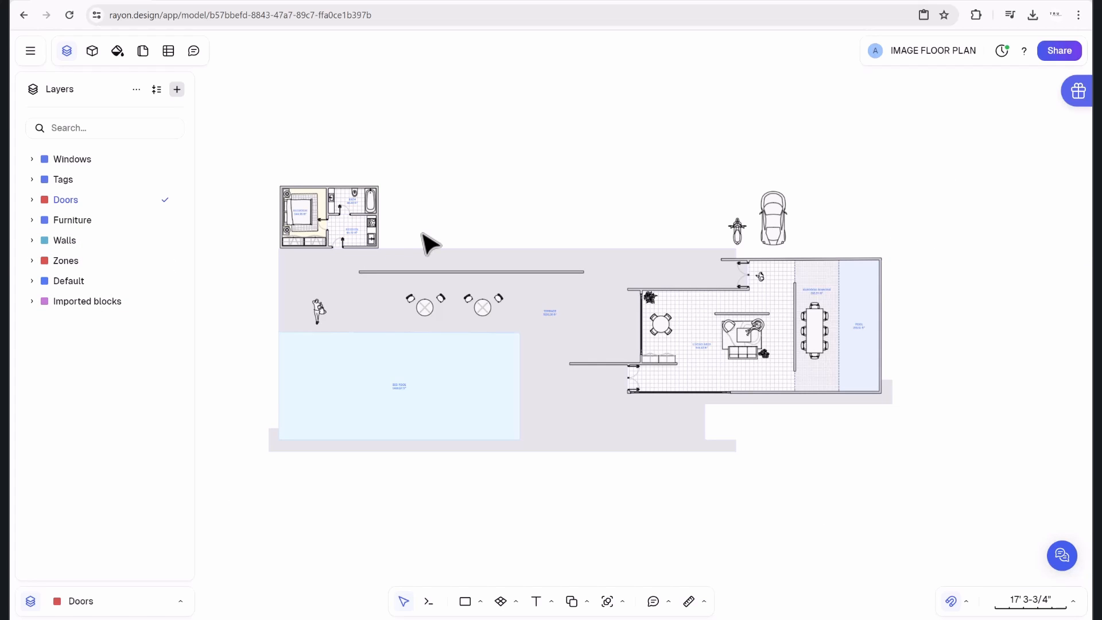
pyautogui.click(67, 53)
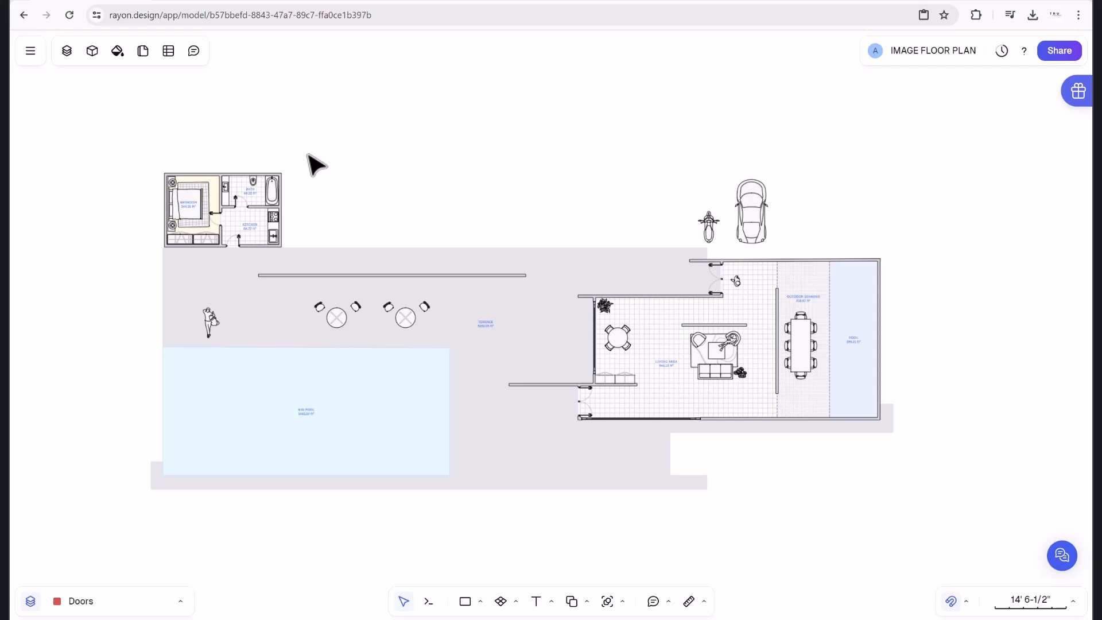
pyautogui.click(118, 53)
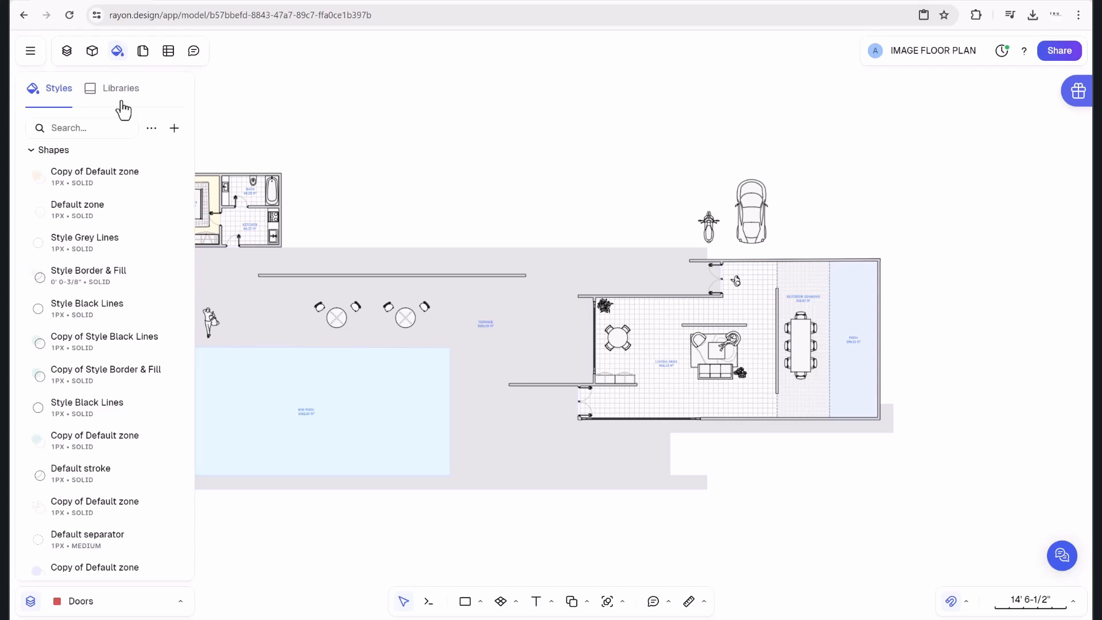
pyautogui.scroll(-6, 90, 248)
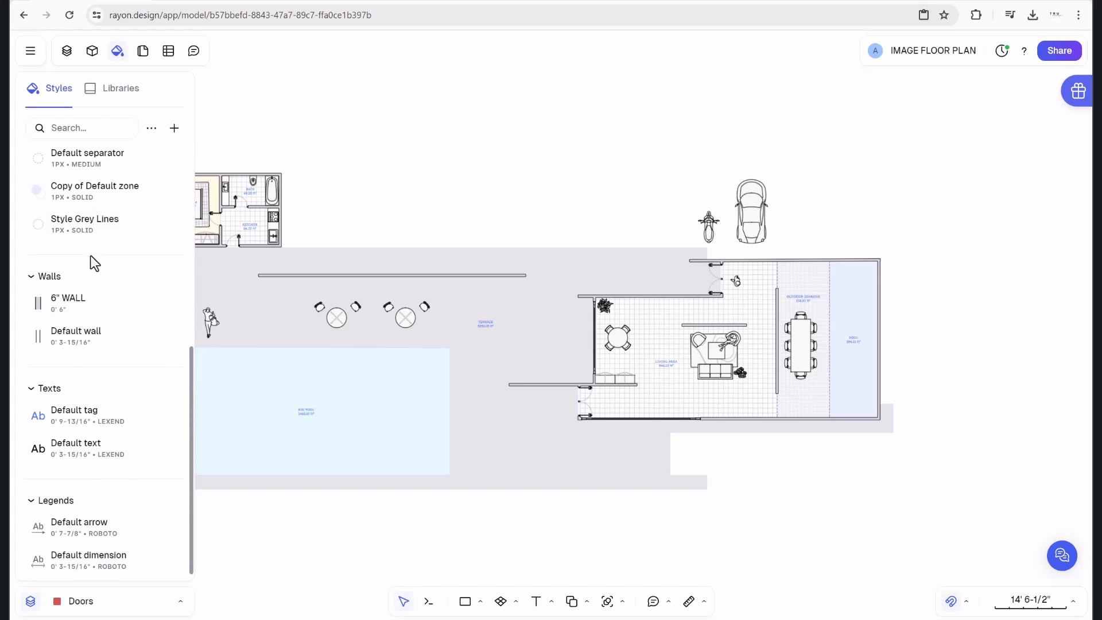
pyautogui.scroll(7, 81, 571)
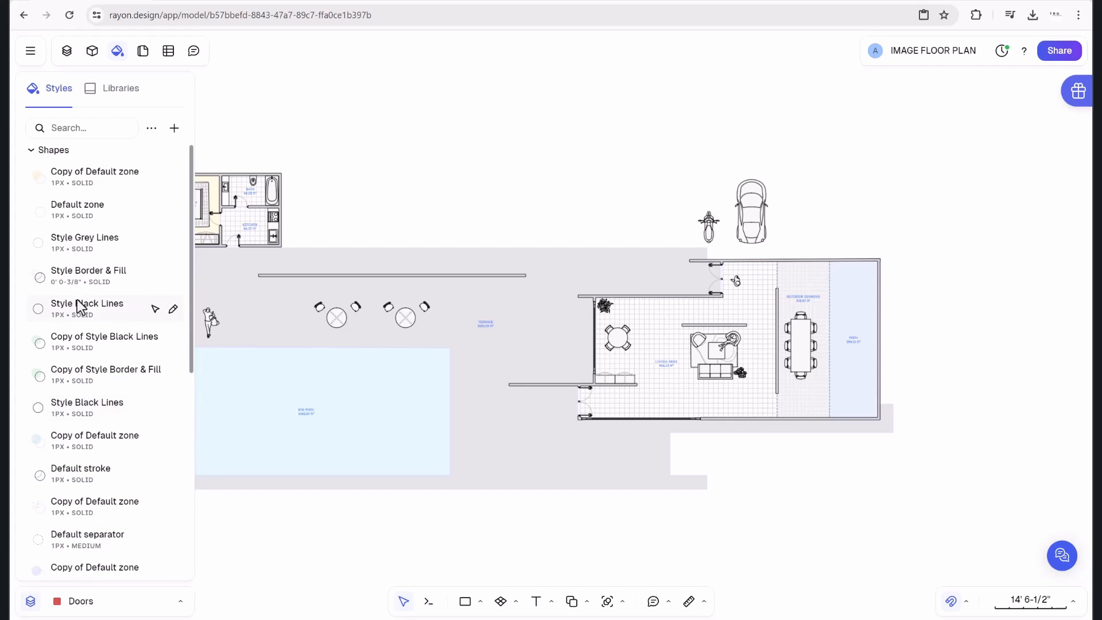
pyautogui.click(174, 128)
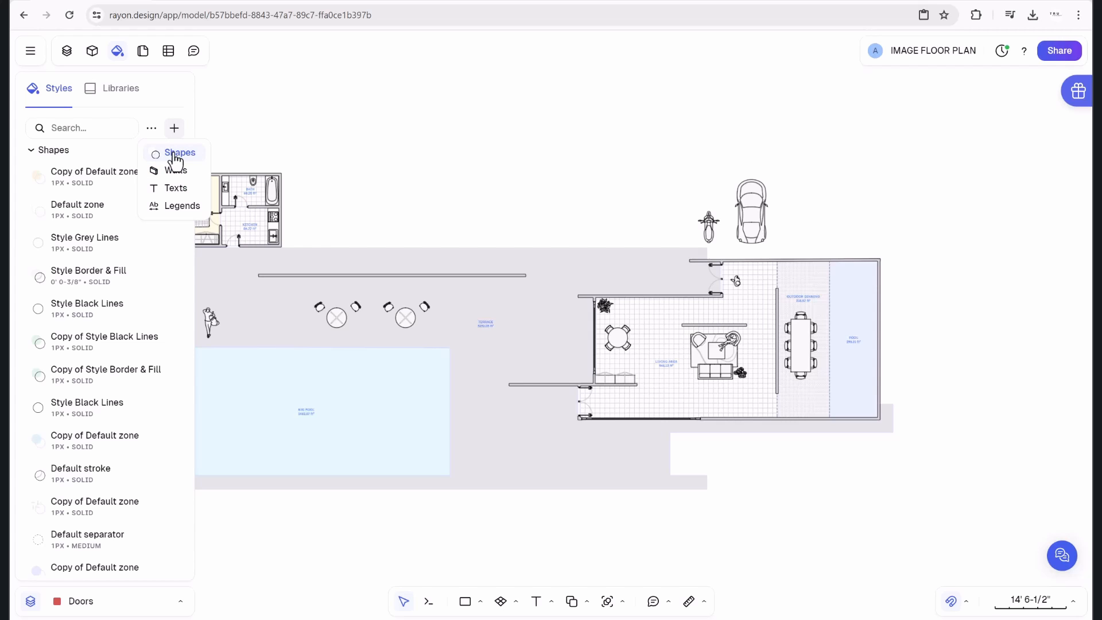
pyautogui.click(102, 171)
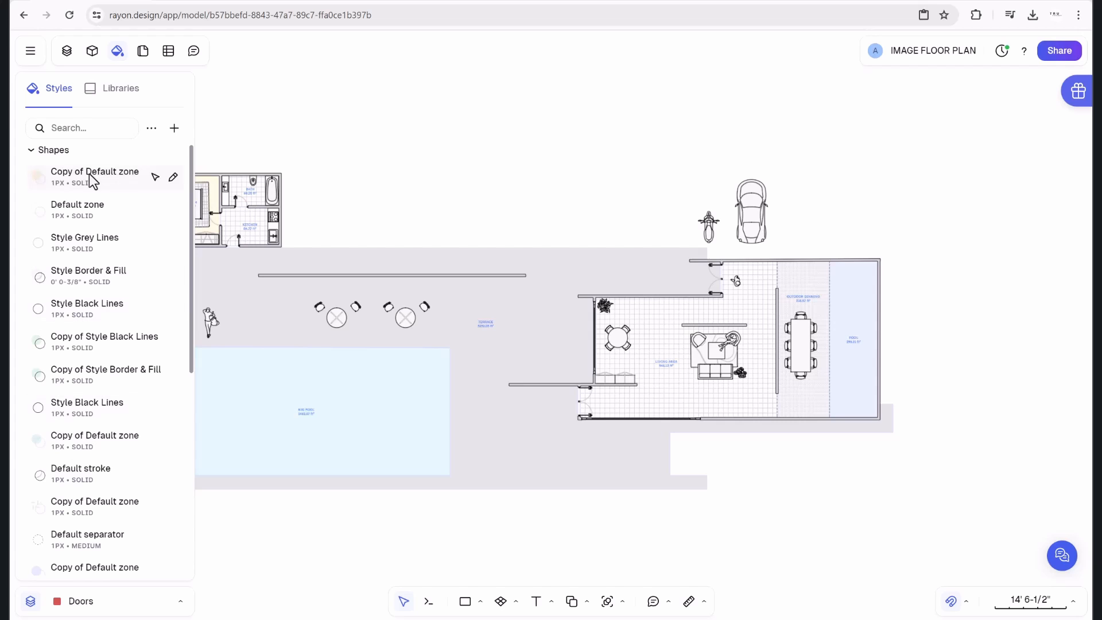
# Select the bedroom floor through its Copy of Default zone style and change that style's solid fill to purple at the lowest opacity preset.
pyautogui.click(156, 178)
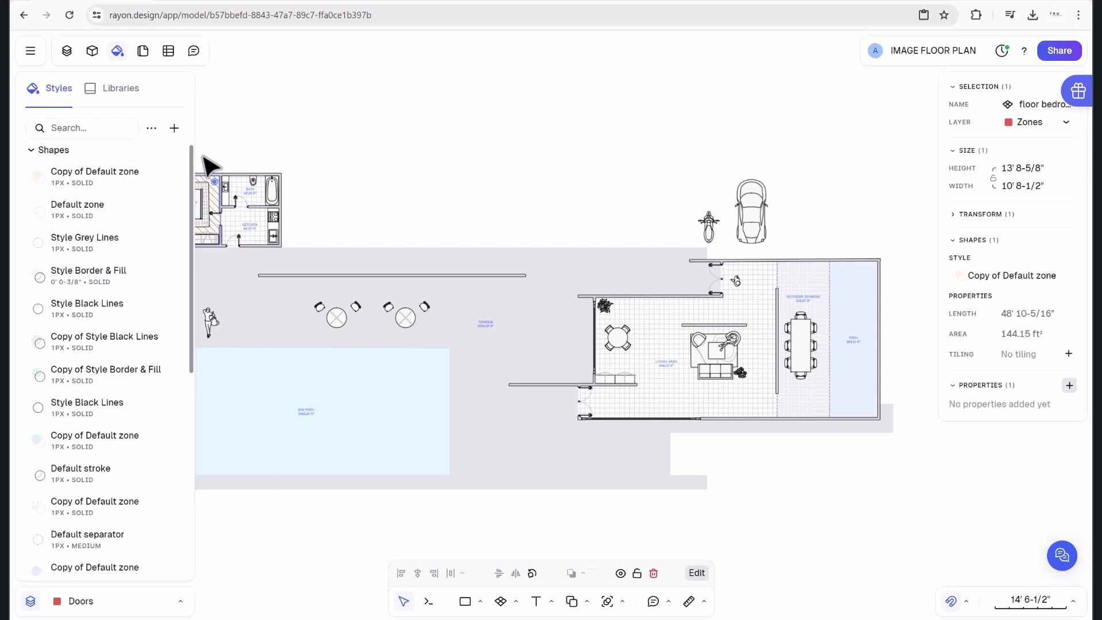
pyautogui.moveTo(201, 157); pyautogui.dragTo(316, 151, button='middle')
pyautogui.scroll(5, 296, 192)
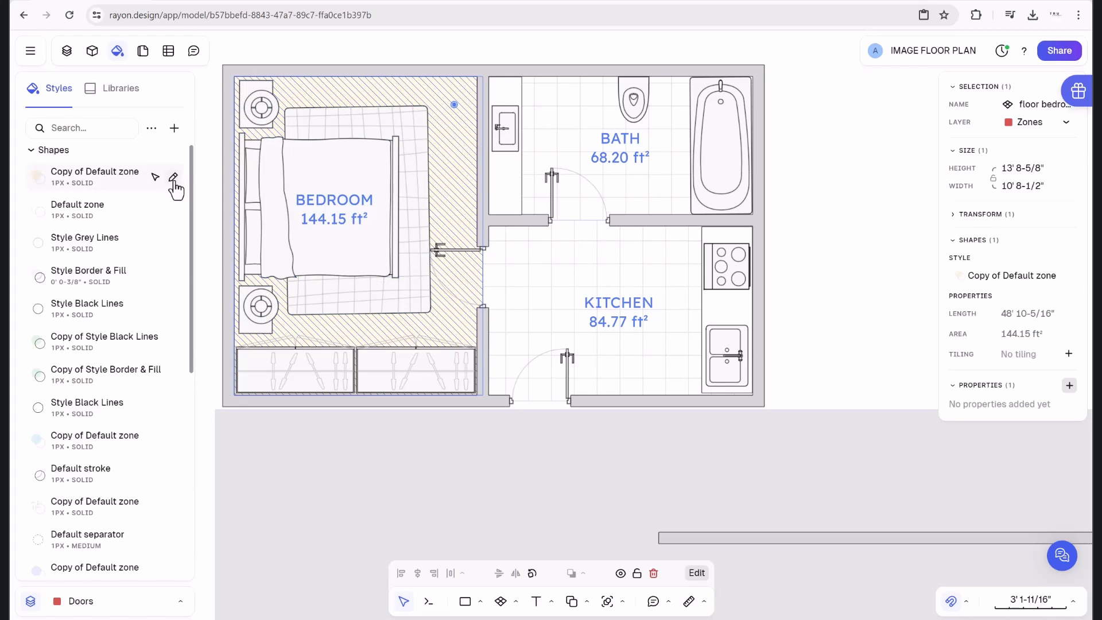
pyautogui.click(174, 179)
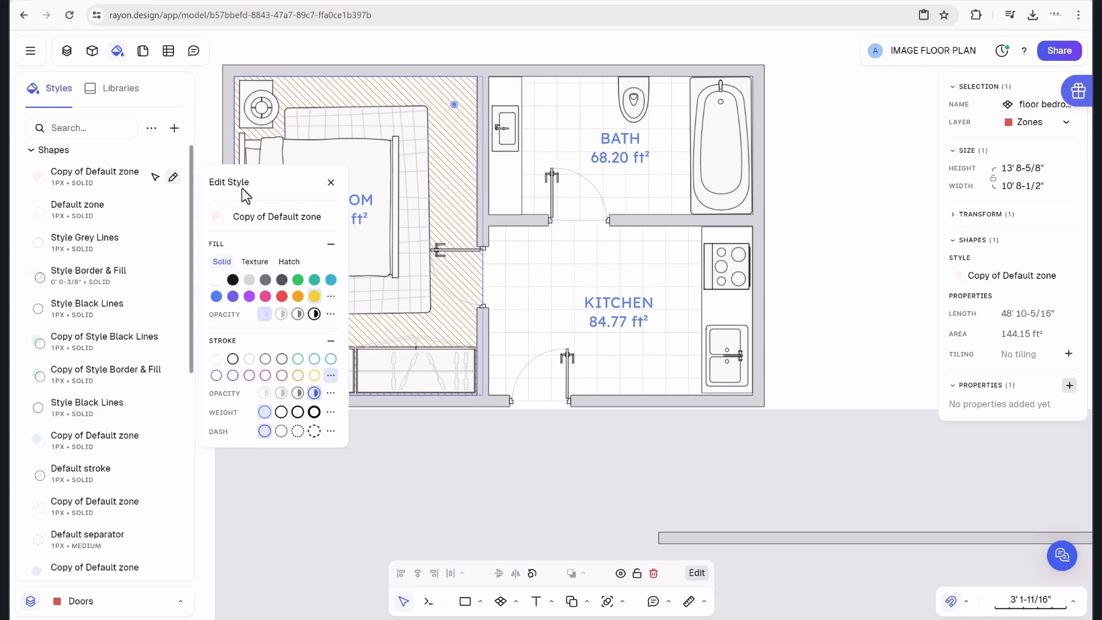
pyautogui.click(216, 297)
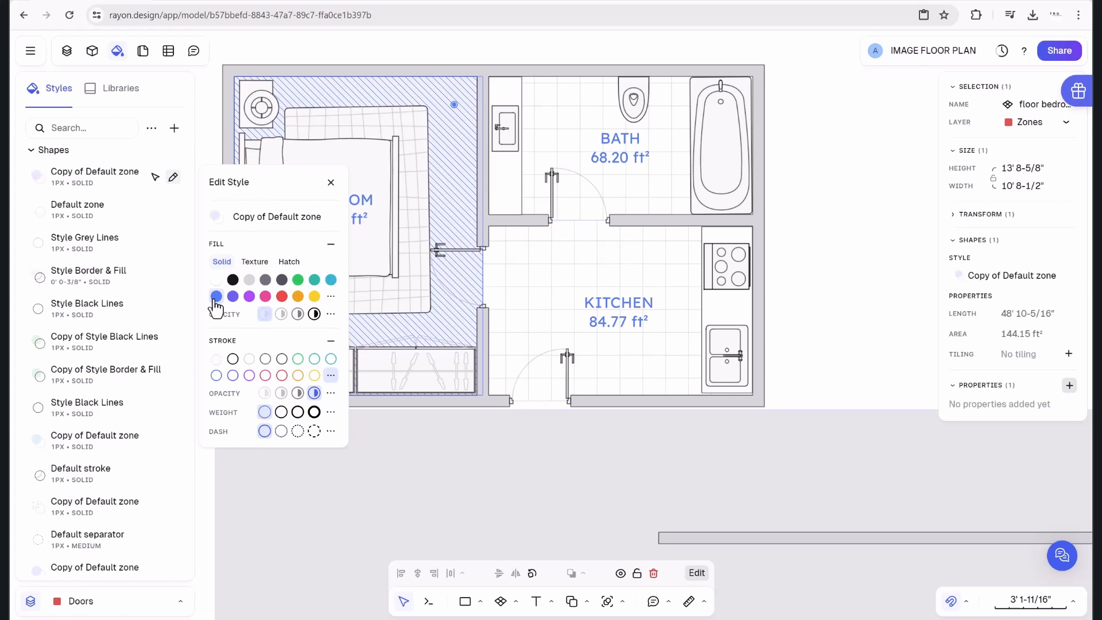
pyautogui.click(281, 314)
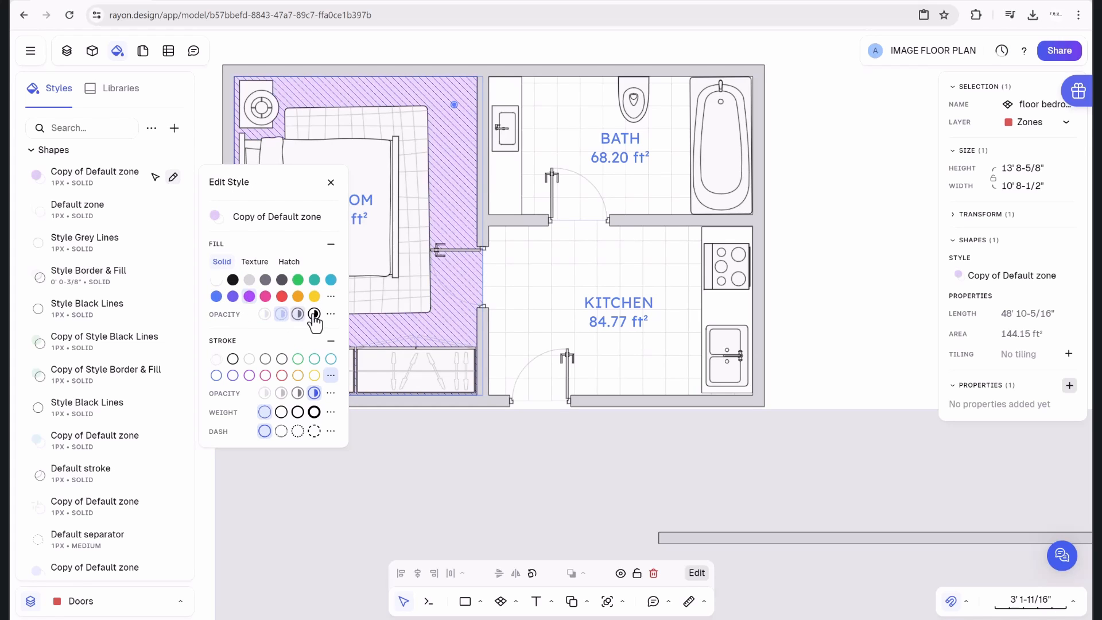
pyautogui.click(264, 314)
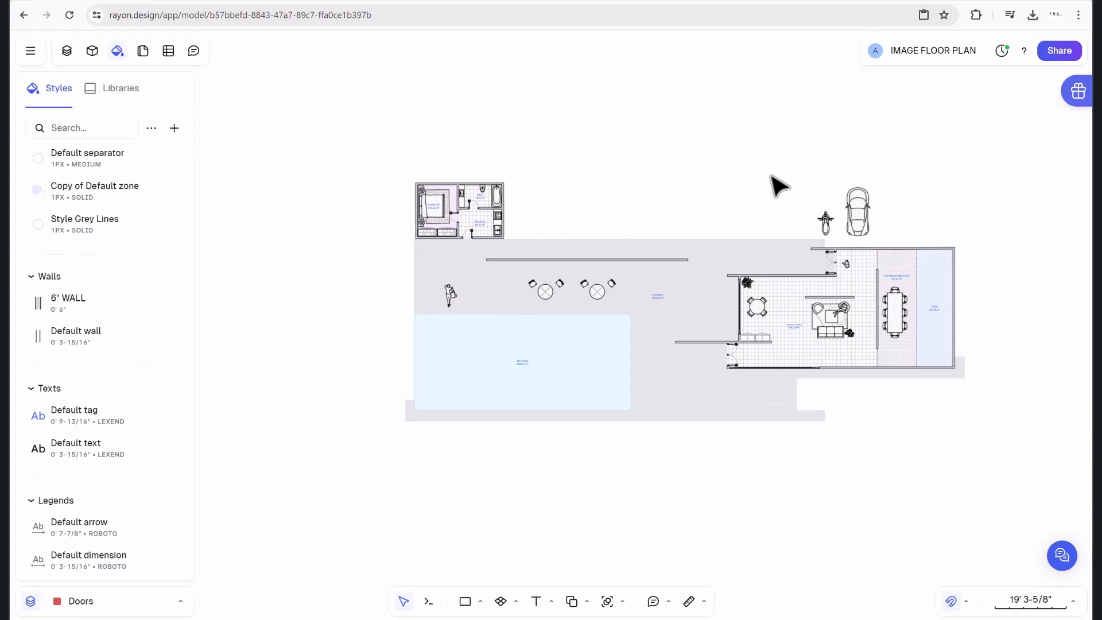
# Select the terrace floor zone and rename its style to Terrace Style.
pyautogui.moveTo(770, 174); pyautogui.dragTo(655, 177, button='middle')
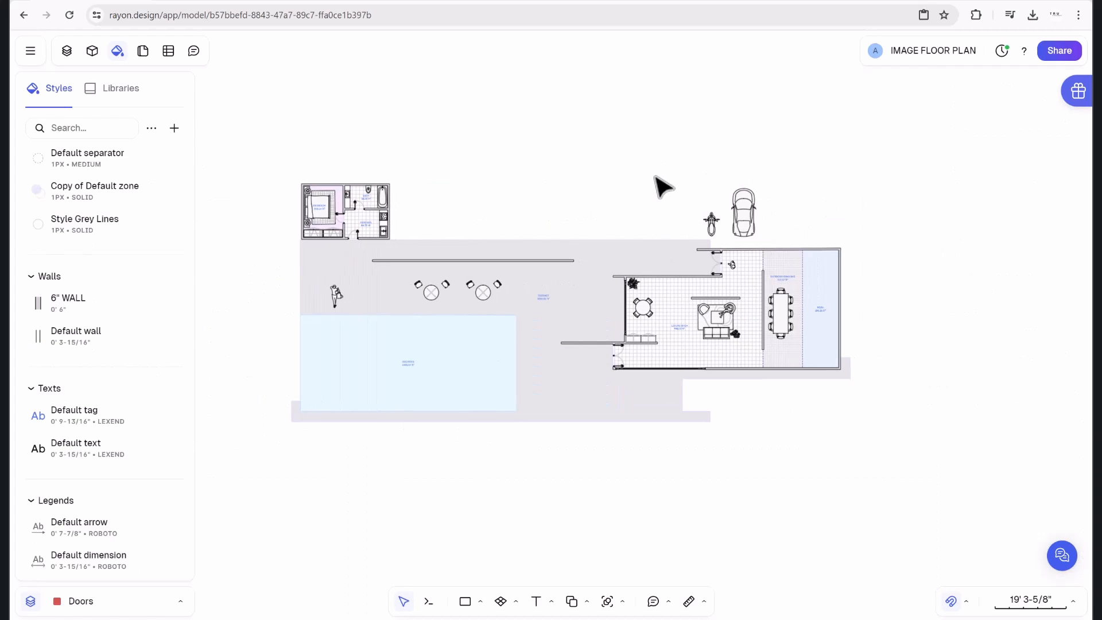
pyautogui.click(608, 255)
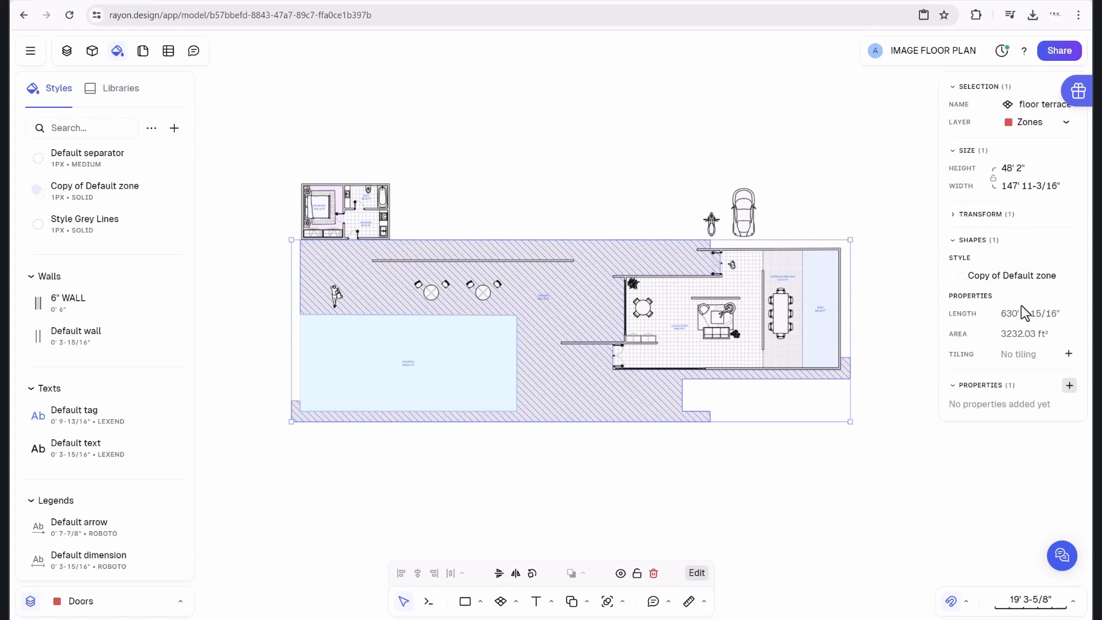
pyautogui.click(1012, 284)
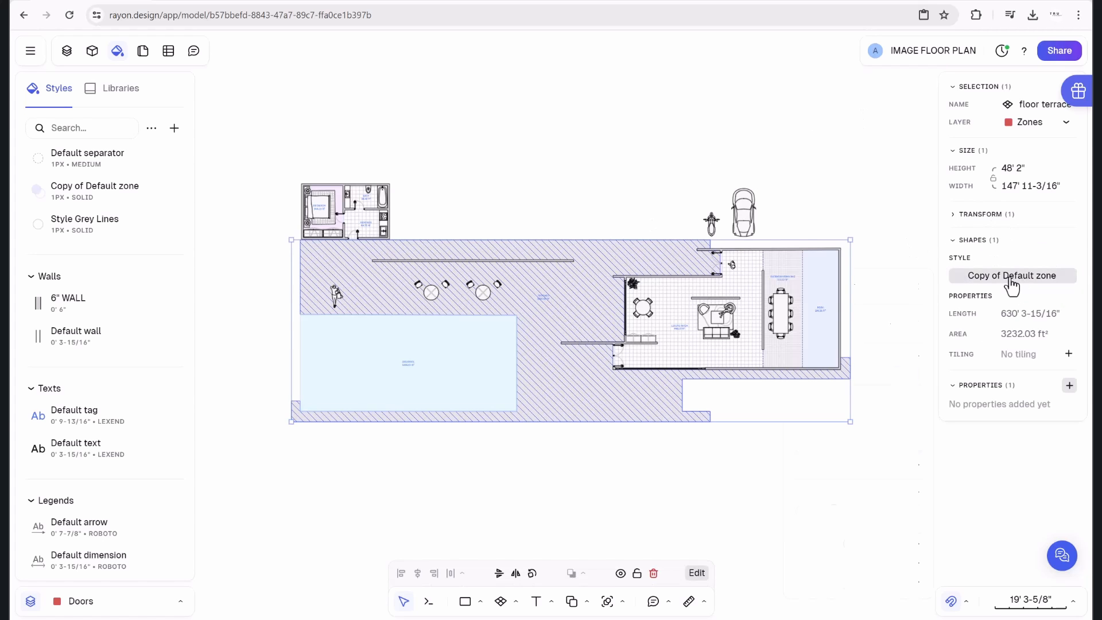
pyautogui.click(916, 326)
pyautogui.moveTo(907, 320); pyautogui.dragTo(815, 319)
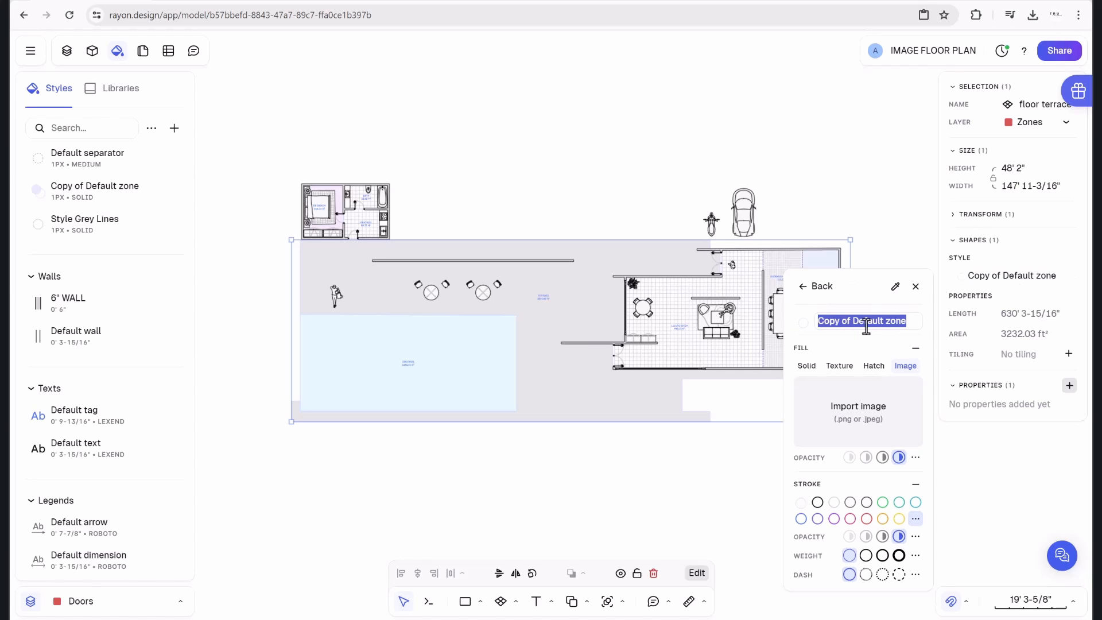
pyautogui.write('Trt')
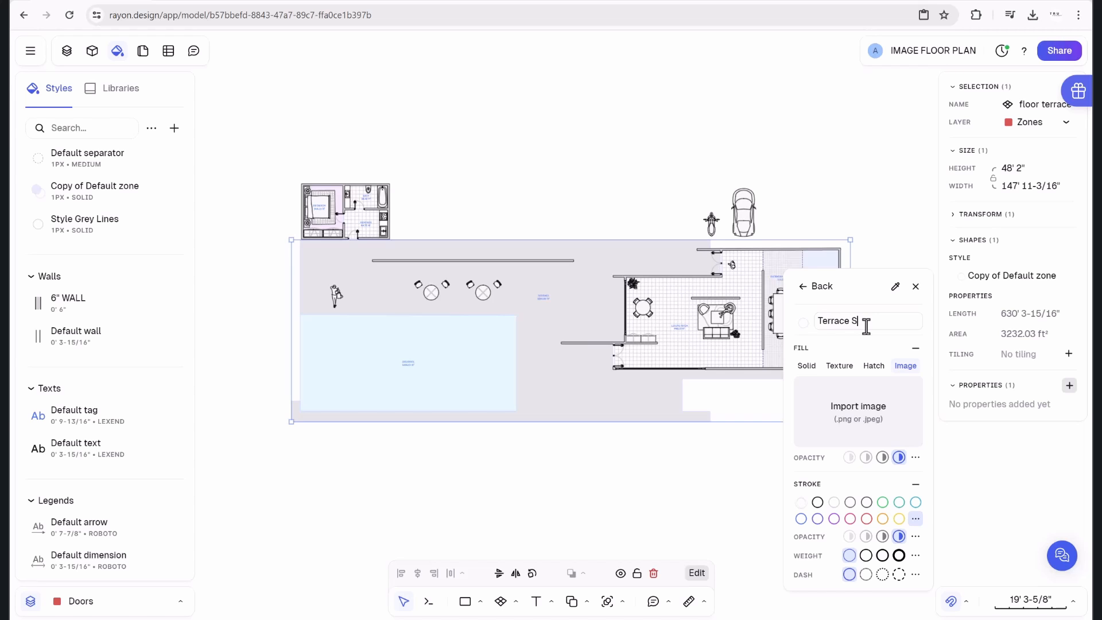
# Try solid and hatch fills on Terrace Style and set its fill to the white tile texture.
pyautogui.click(839, 366)
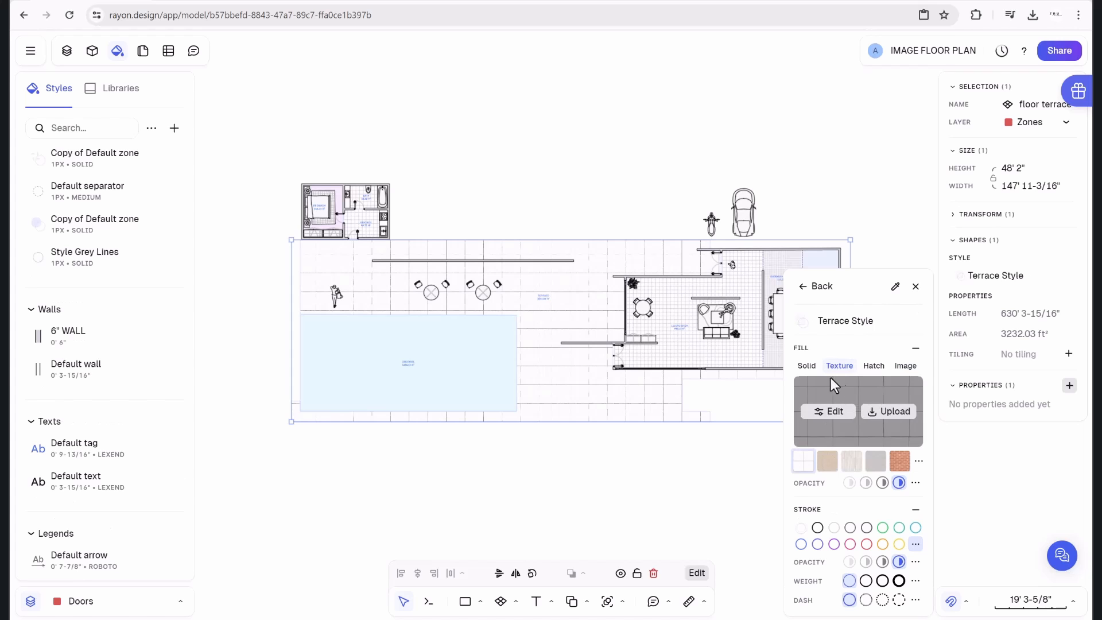
pyautogui.click(809, 368)
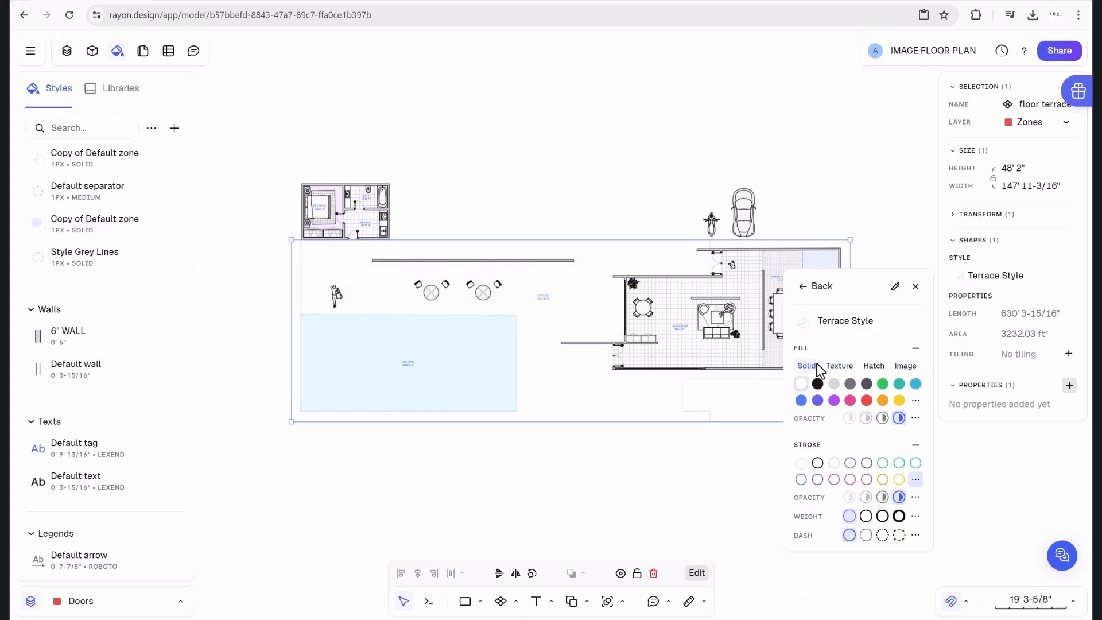
pyautogui.click(871, 366)
pyautogui.click(840, 332)
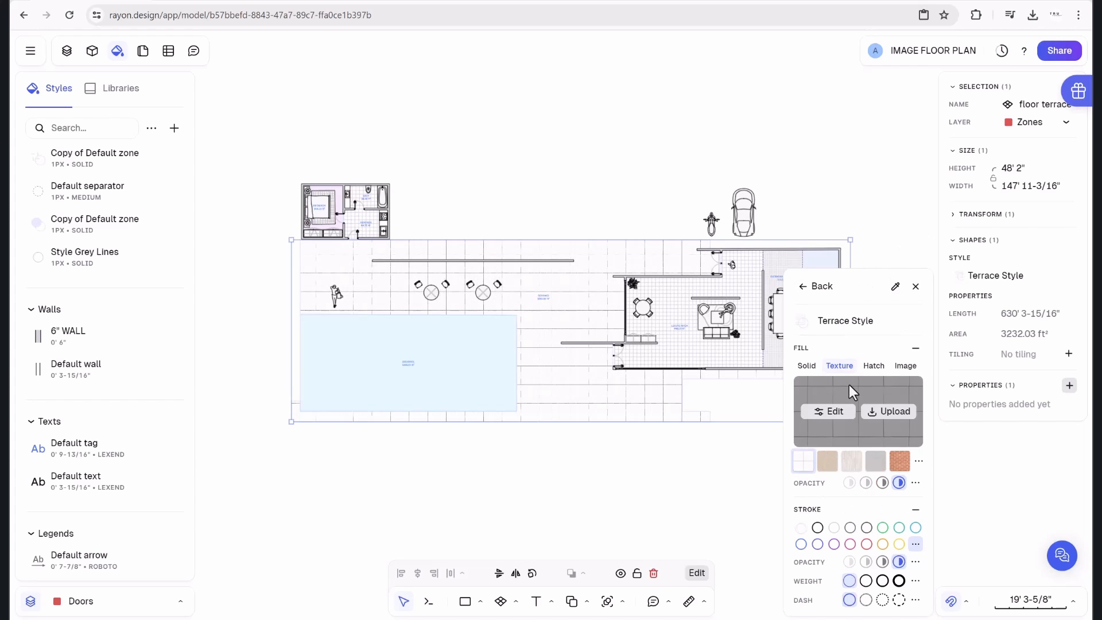
# Change Terrace Style's fill to solid light grey at the second-lowest opacity preset.
pyautogui.click(809, 368)
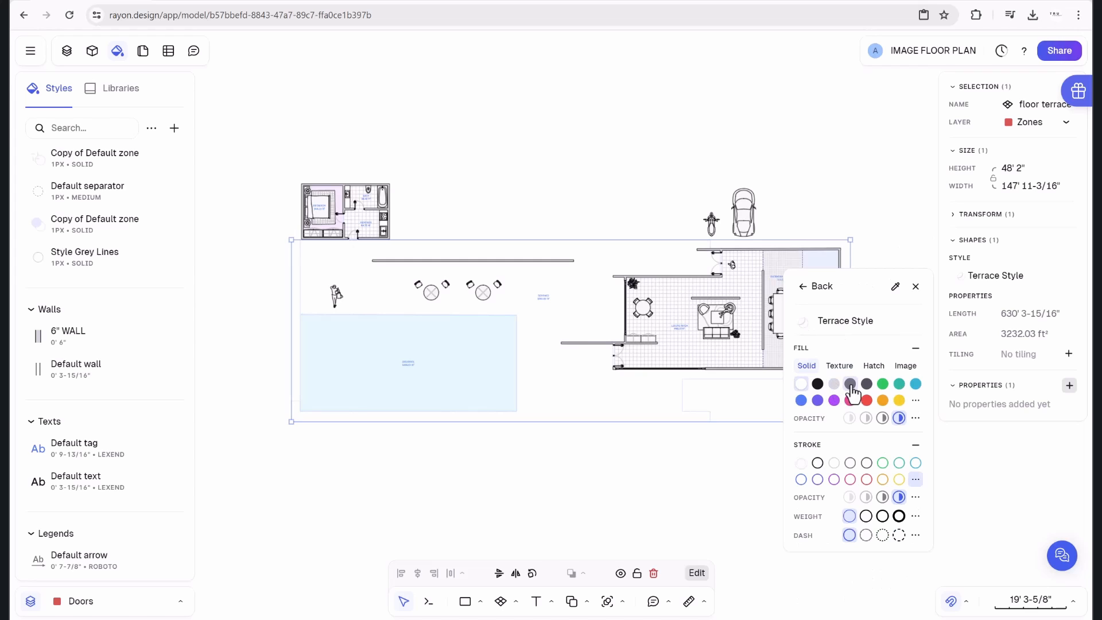
pyautogui.click(850, 385)
pyautogui.click(834, 385)
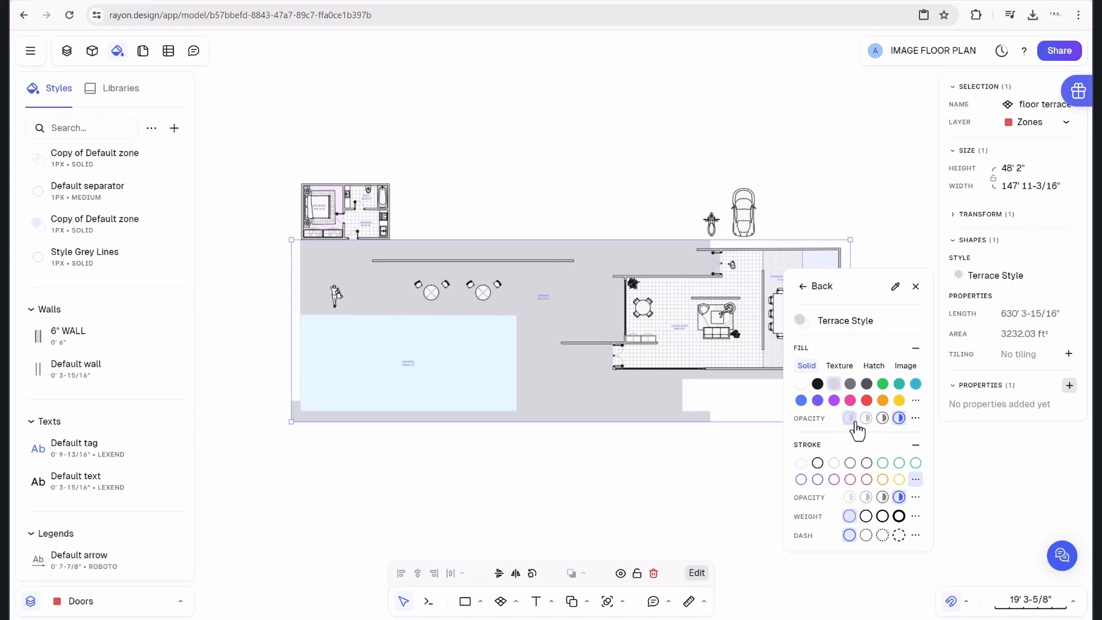
pyautogui.click(850, 418)
pyautogui.click(866, 418)
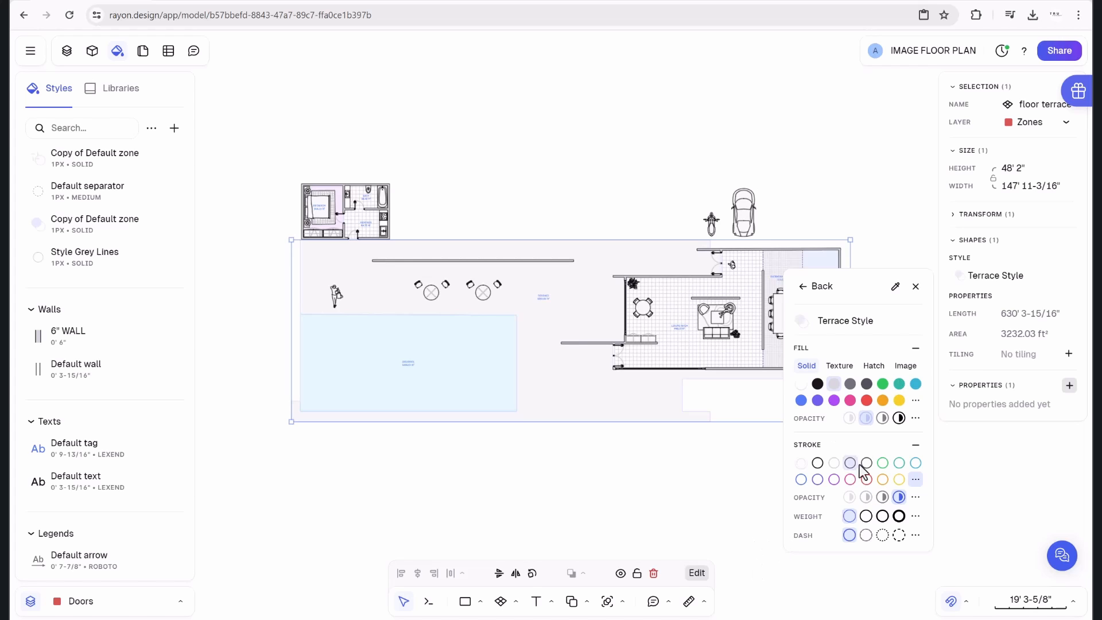
# Give Terrace Style a black stroke with the small dash pattern and deselect the terrace floor.
pyautogui.click(818, 464)
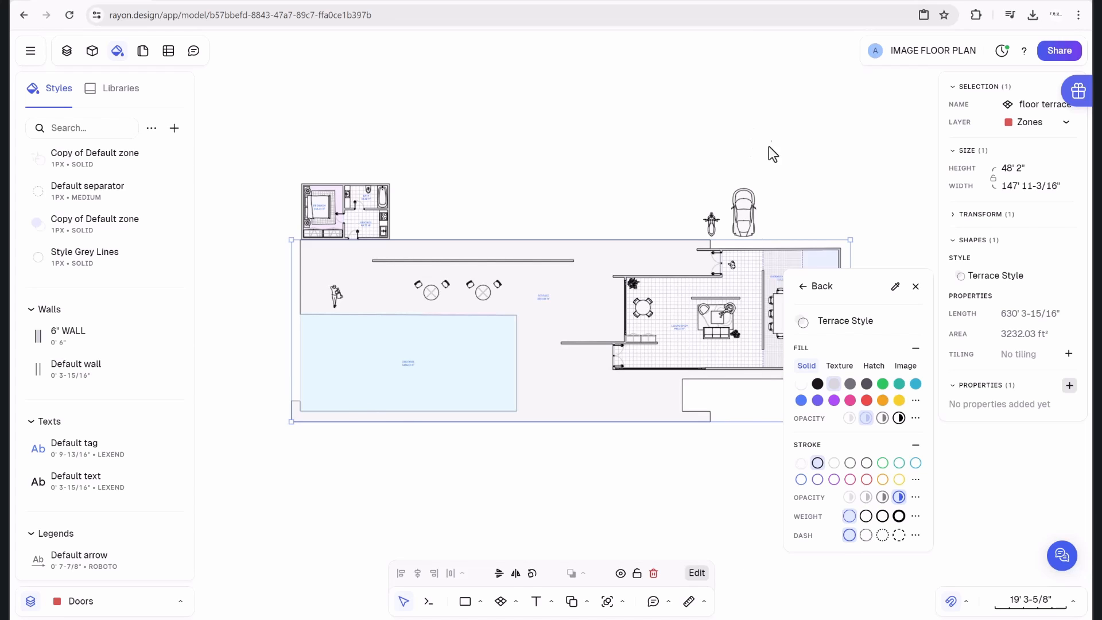
pyautogui.click(870, 536)
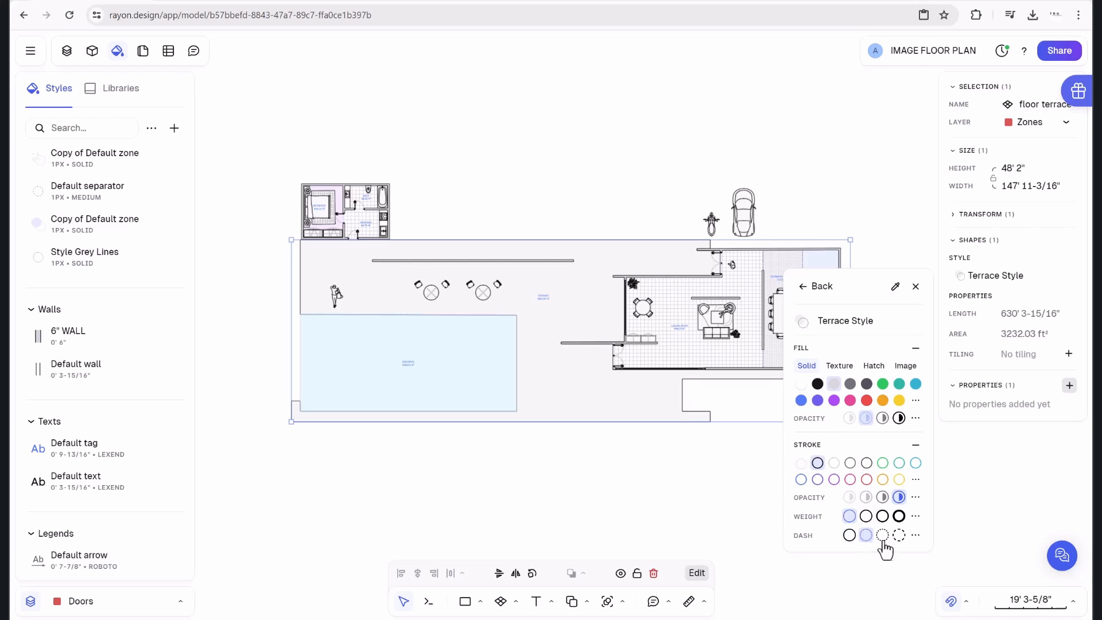
pyautogui.click(866, 515)
pyautogui.scroll(8, 706, 413)
pyautogui.scroll(-1, 706, 414)
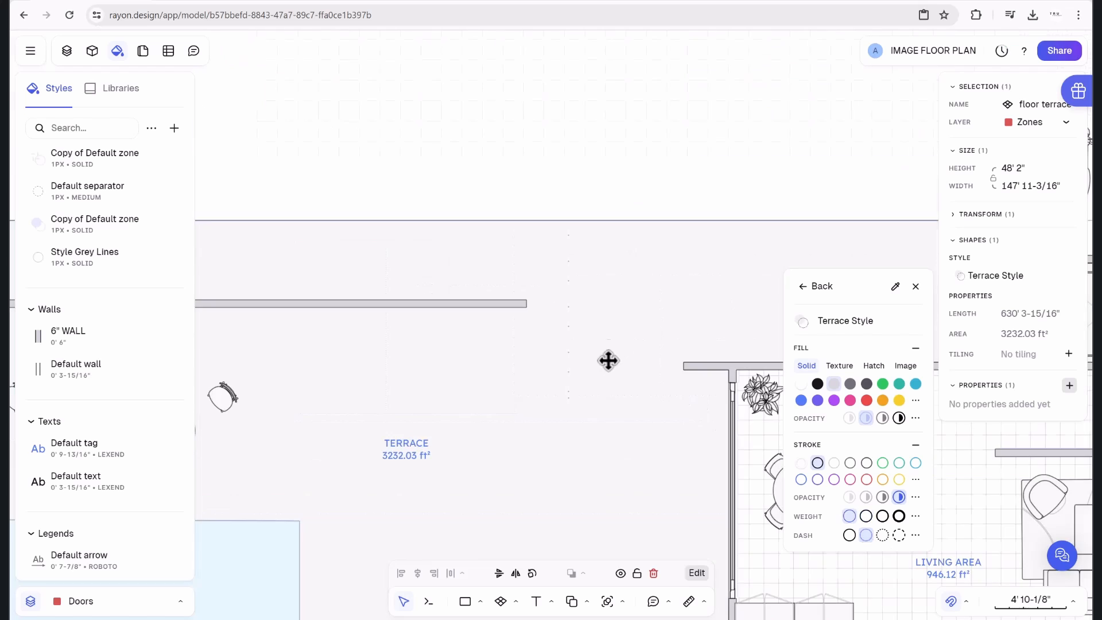
pyautogui.scroll(-5, 605, 329)
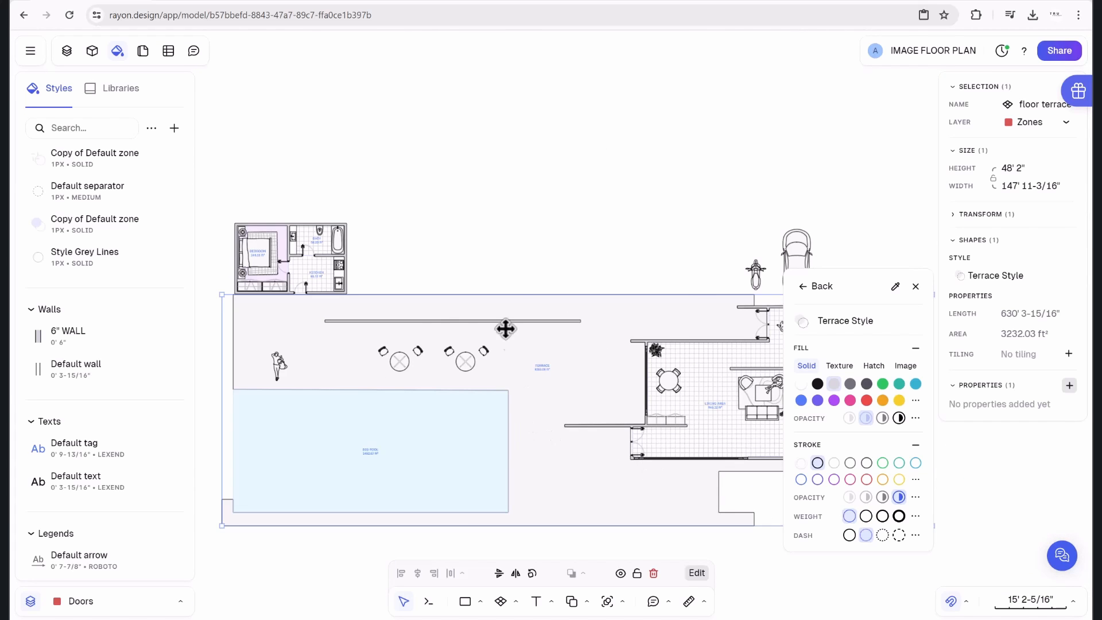
pyautogui.scroll(-2, 525, 253)
pyautogui.moveTo(634, 246); pyautogui.dragTo(619, 208, button='middle')
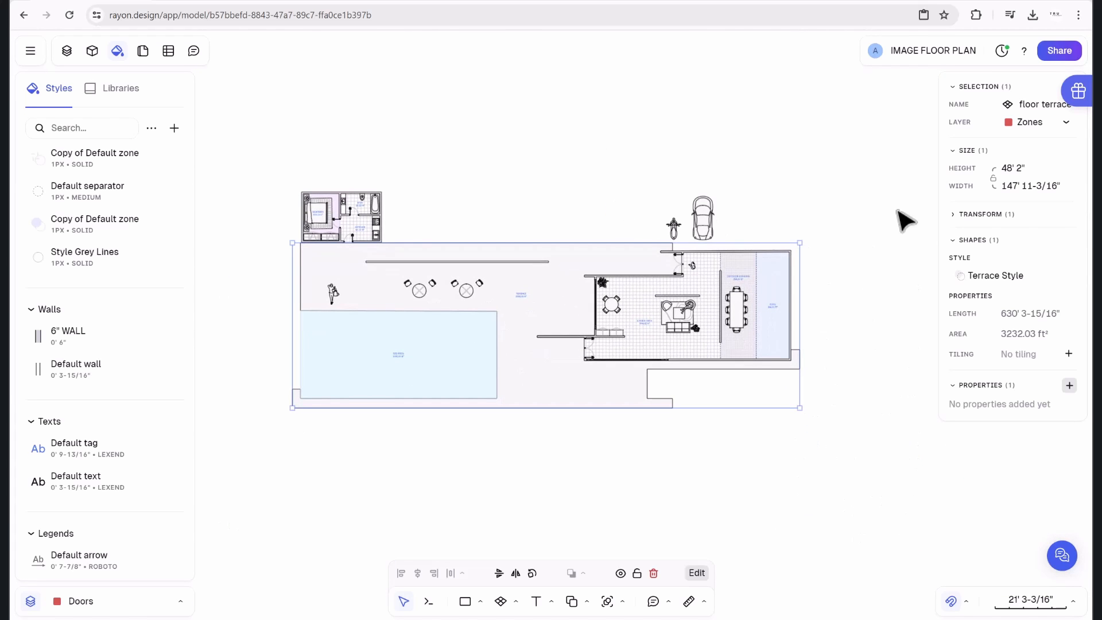
pyautogui.click(833, 491)
pyautogui.scroll(2, 574, 284)
pyautogui.scroll(-1, 533, 249)
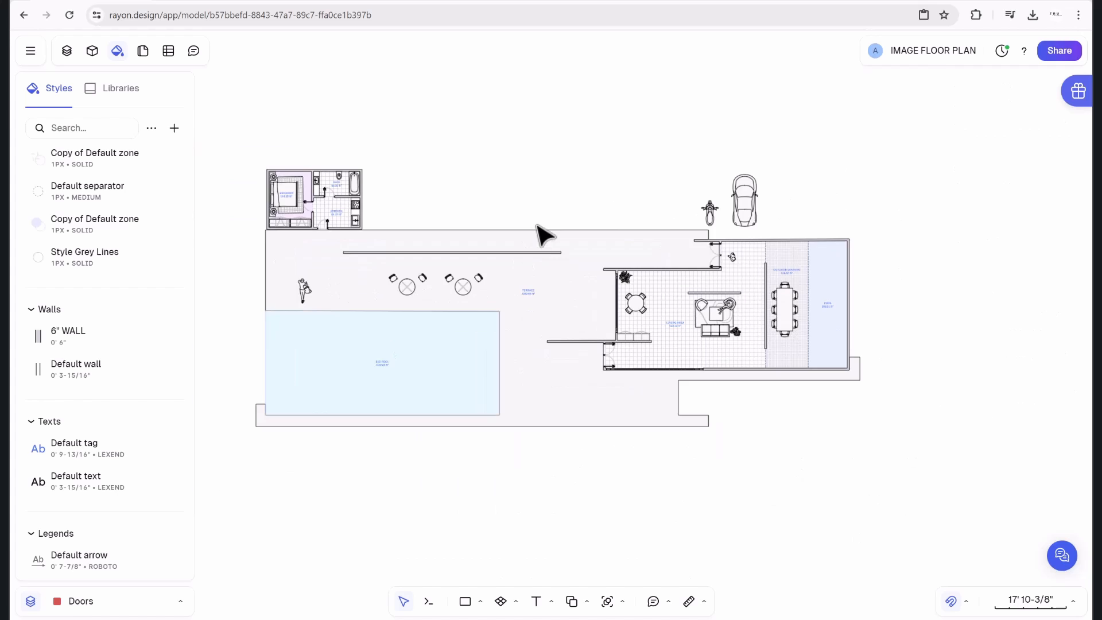
# Select the pool through its Copy of Default zone style and set that style's stroke to small dashes and the second weight preset.
pyautogui.click(309, 374)
pyautogui.click(379, 506)
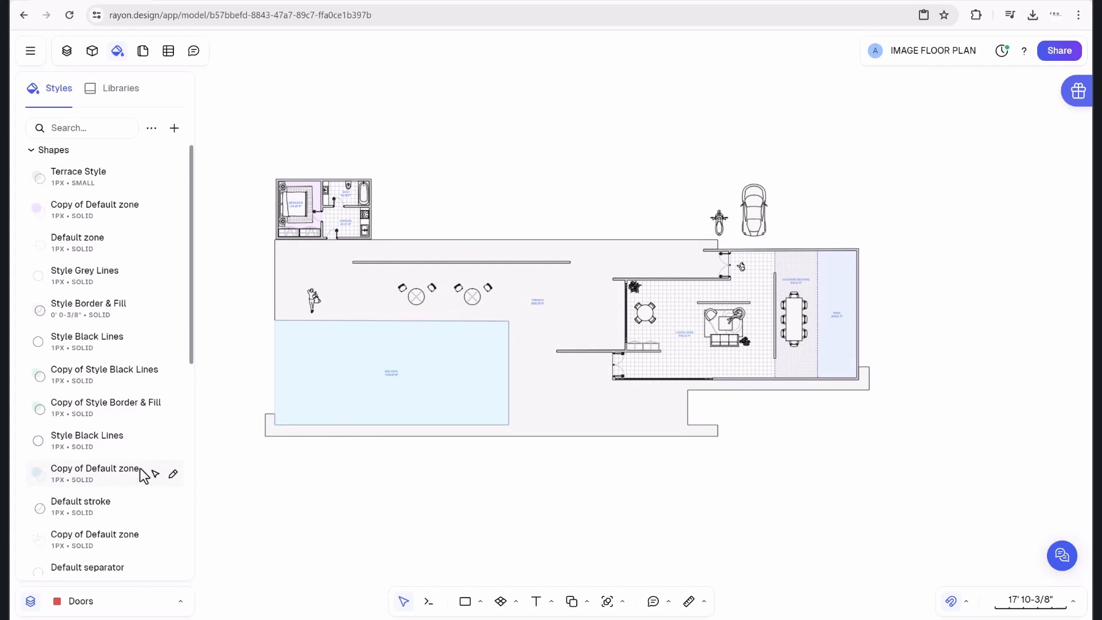
pyautogui.click(155, 474)
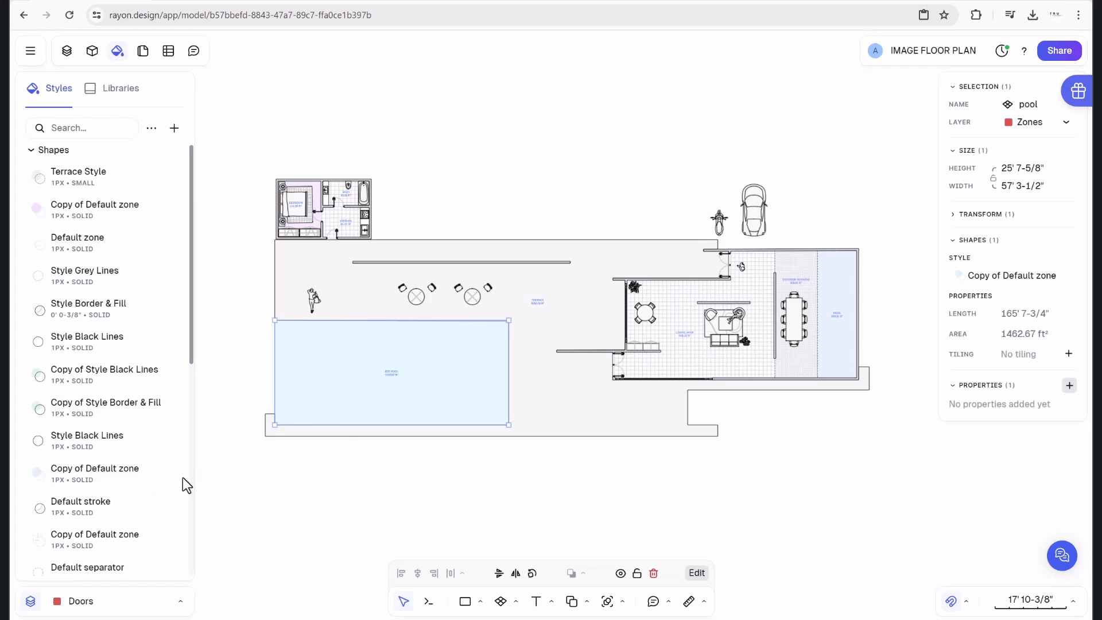
pyautogui.click(173, 475)
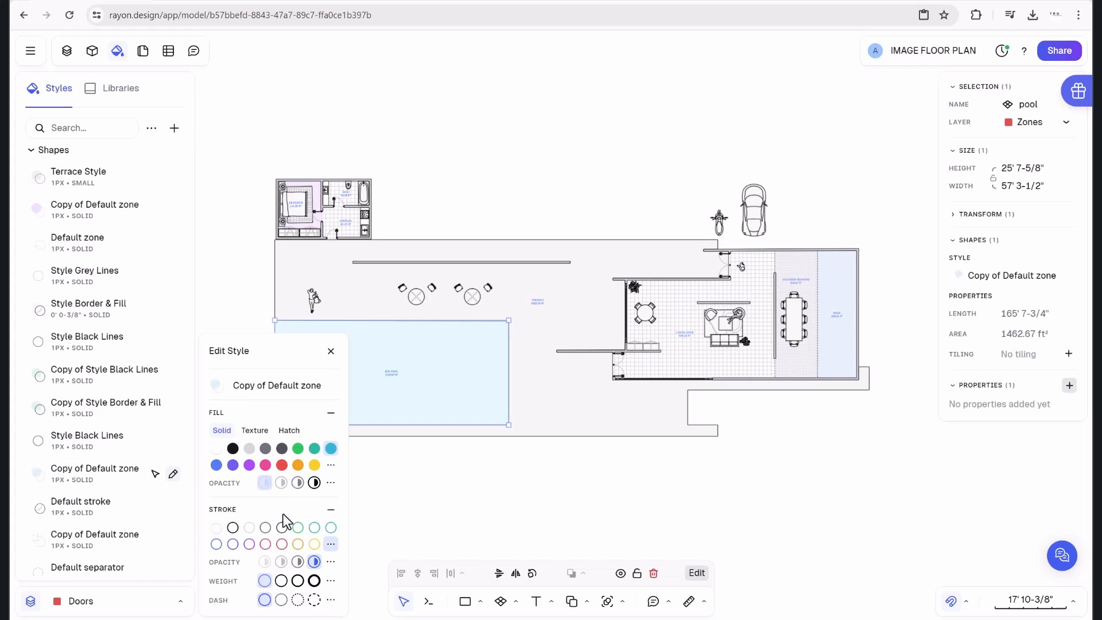
pyautogui.click(282, 600)
pyautogui.click(281, 581)
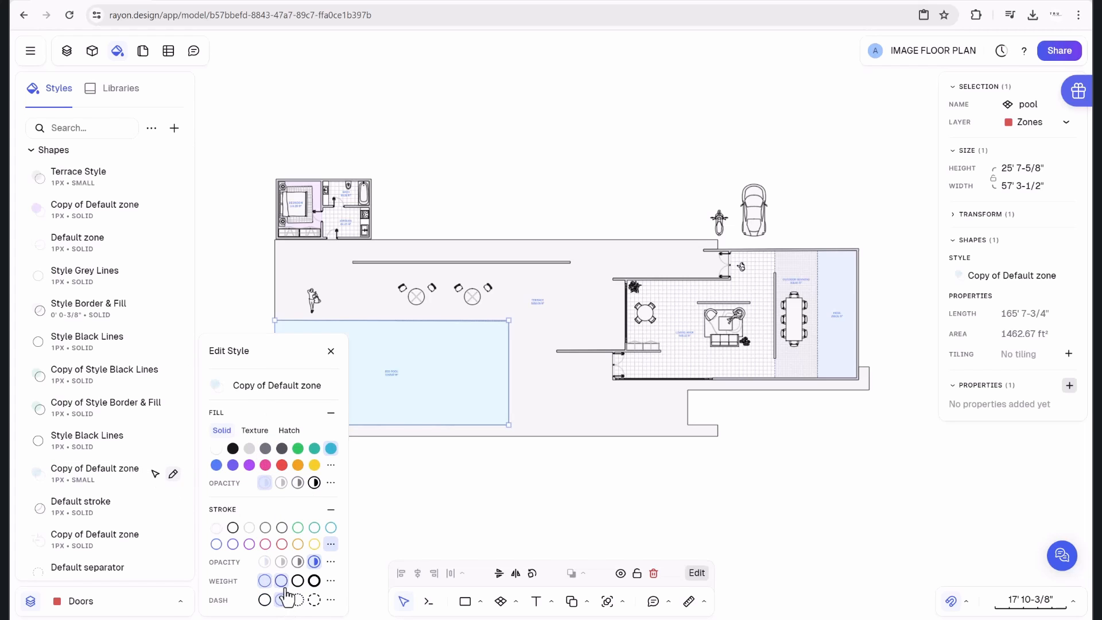
pyautogui.scroll(8, 483, 350)
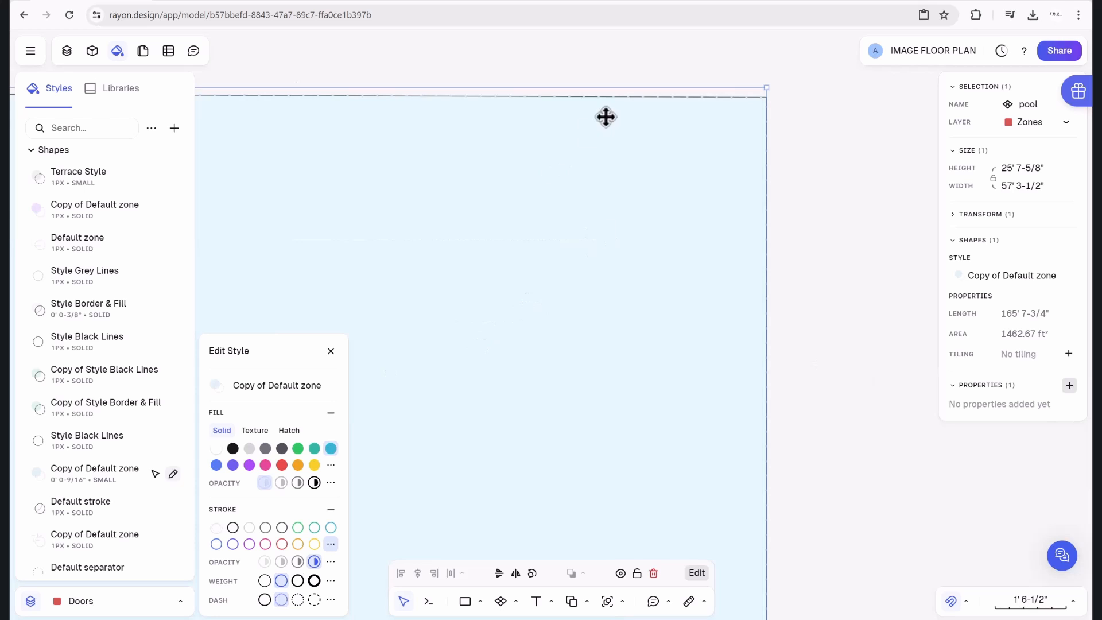
pyautogui.scroll(-4, 352, 443)
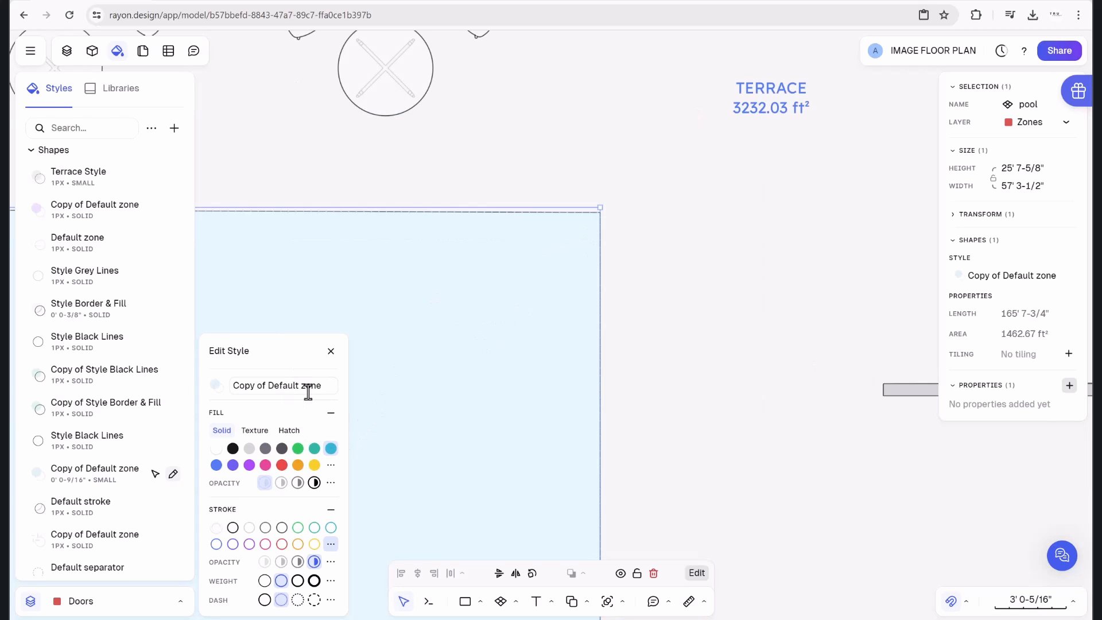
# Try to rename the pool's zone style to Poo.
pyautogui.tripleClick(280, 386)
pyautogui.write('Poo')
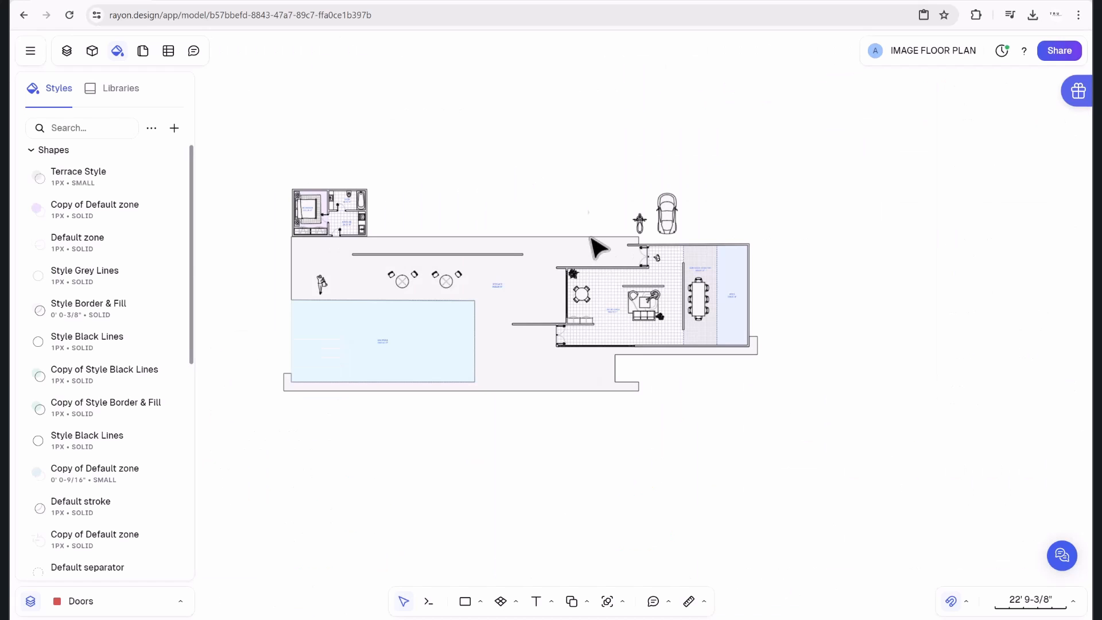
pyautogui.moveTo(539, 155); pyautogui.dragTo(600, 188, button='middle')
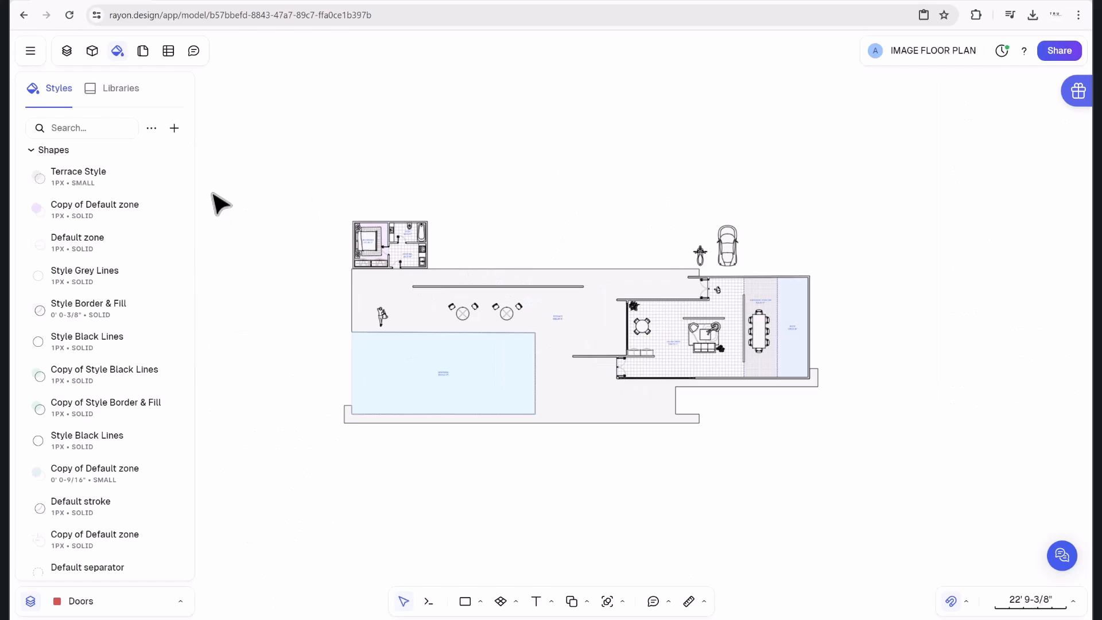
# Create a shape style named New Style, add a solid fill and try out its fill colours.
pyautogui.click(174, 129)
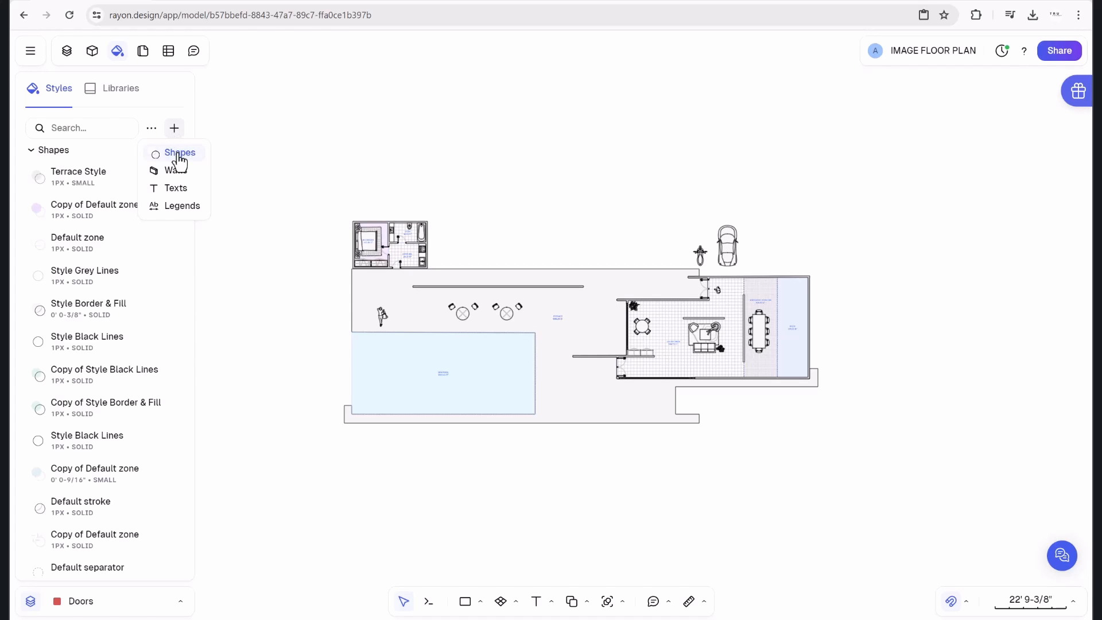
pyautogui.click(179, 154)
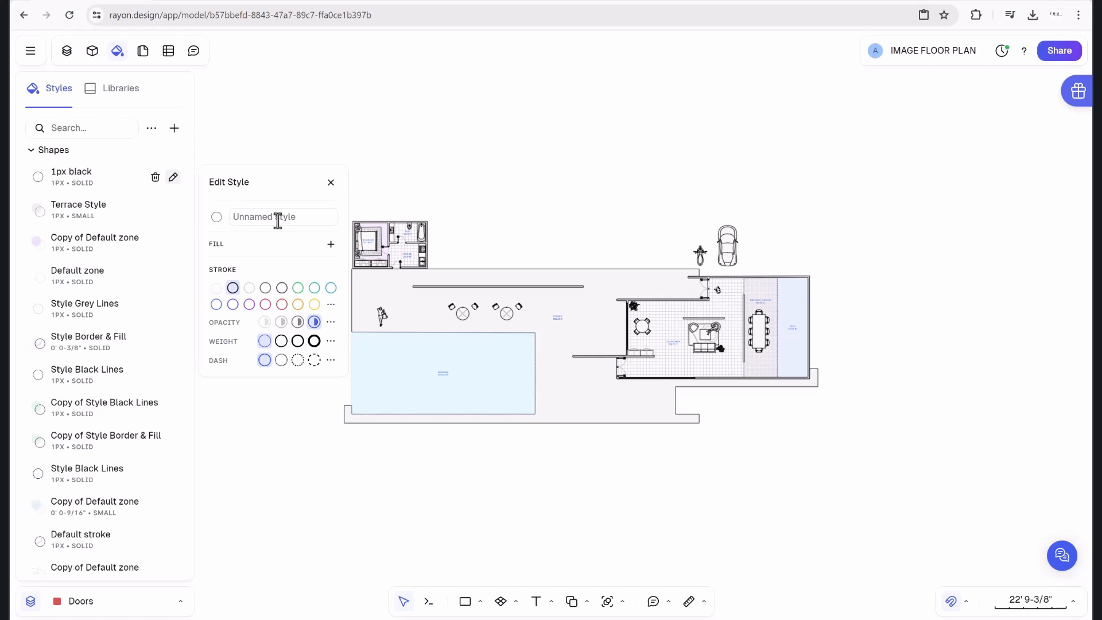
pyautogui.write('New Style')
pyautogui.click(331, 244)
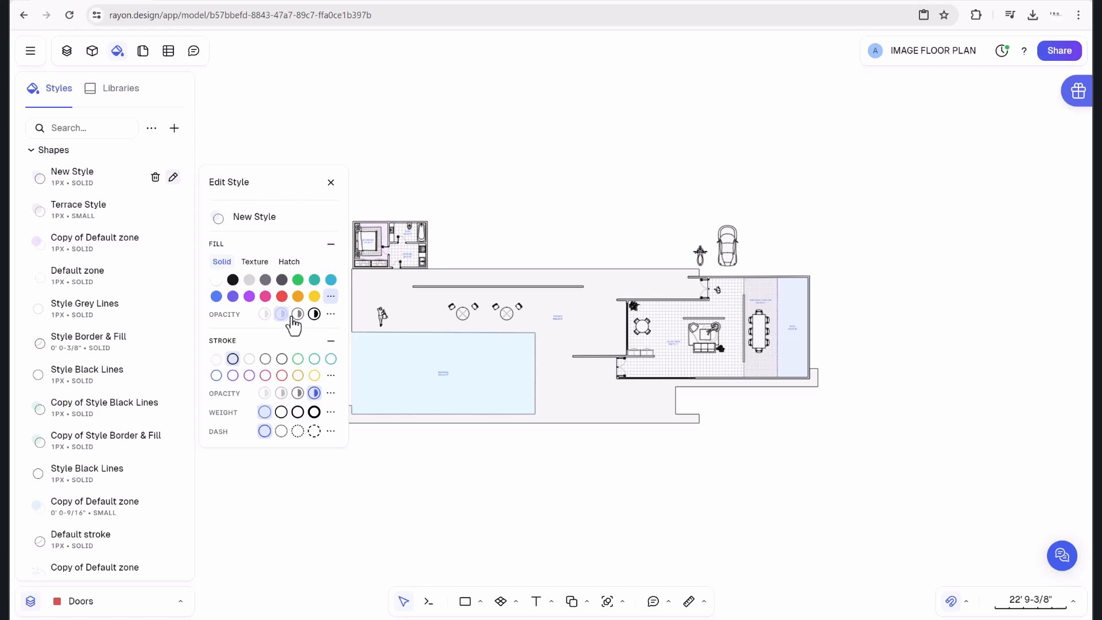
pyautogui.click(331, 297)
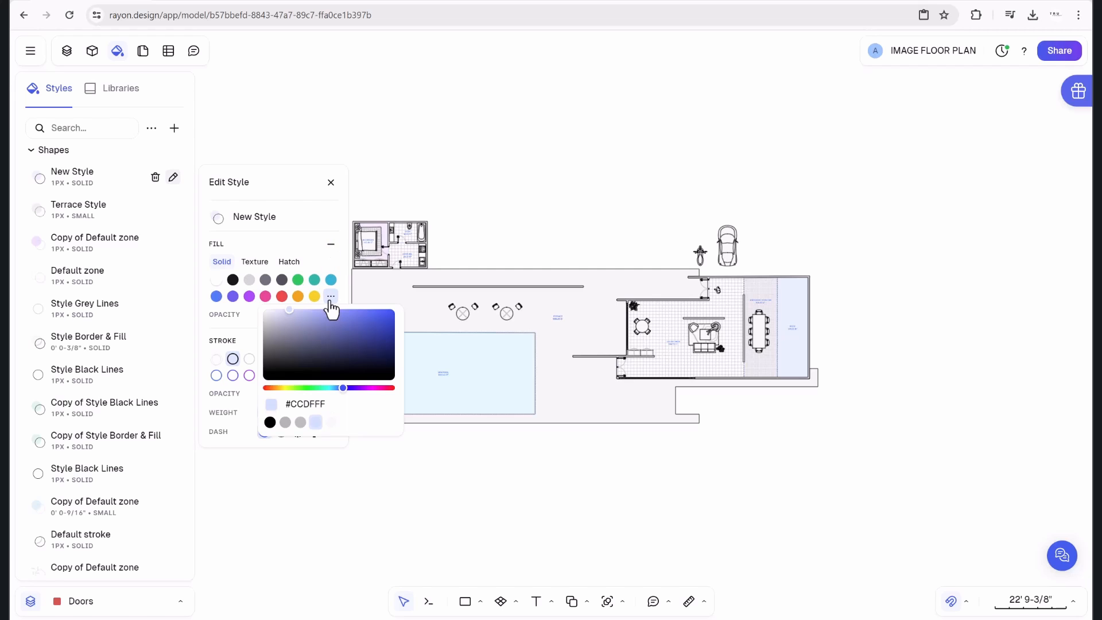
pyautogui.click(298, 282)
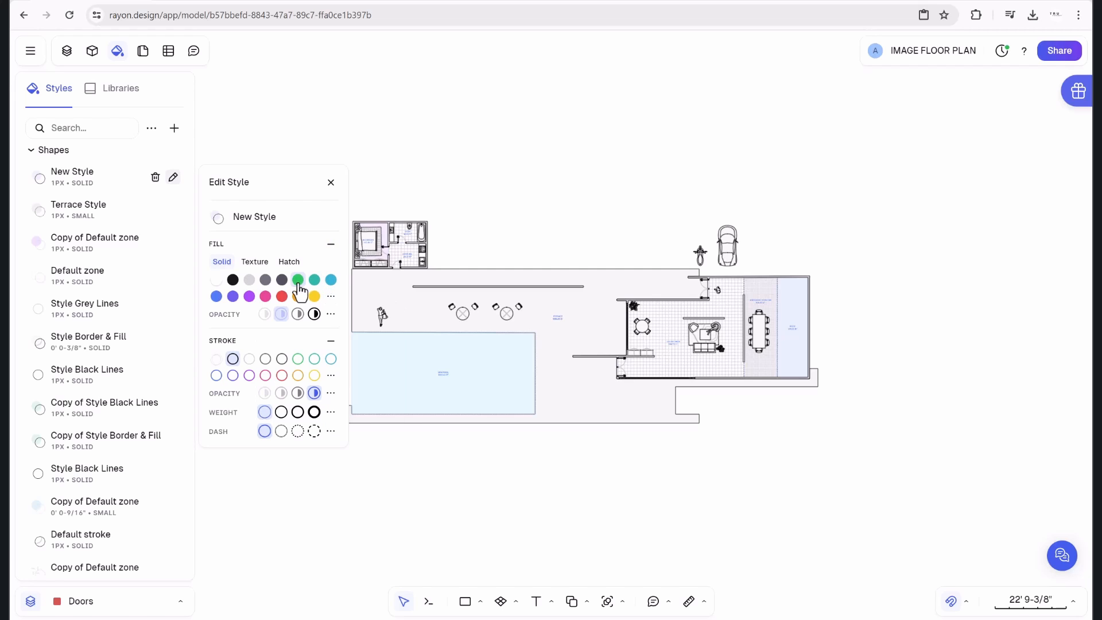
# Set New Style's fill to the Herringbone wood texture and review the texture's adjustment settings.
pyautogui.click(255, 261)
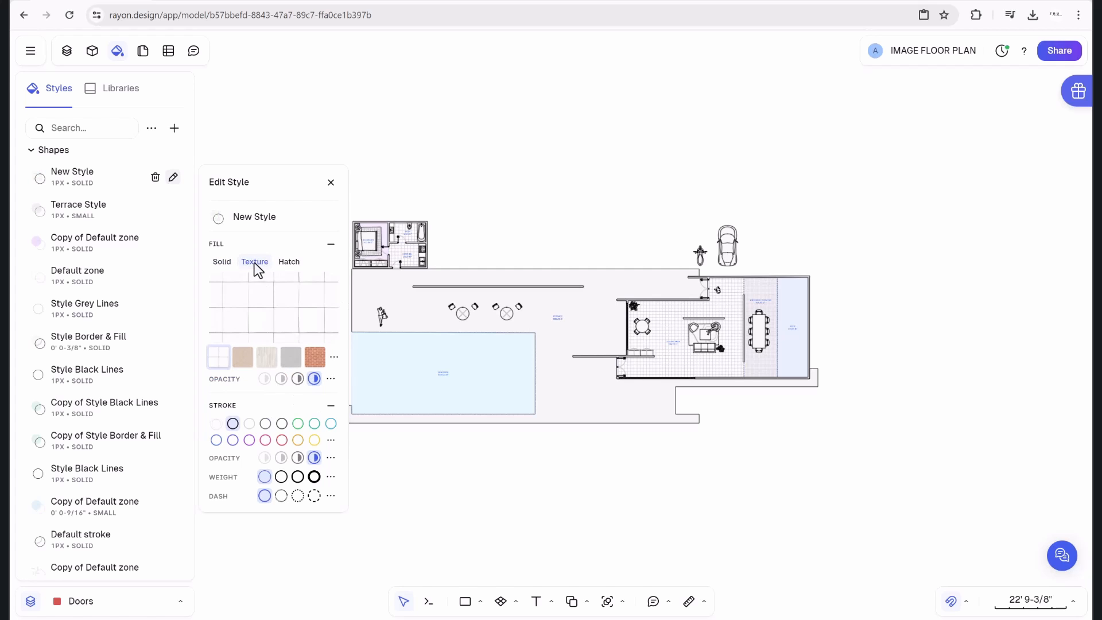
pyautogui.click(334, 357)
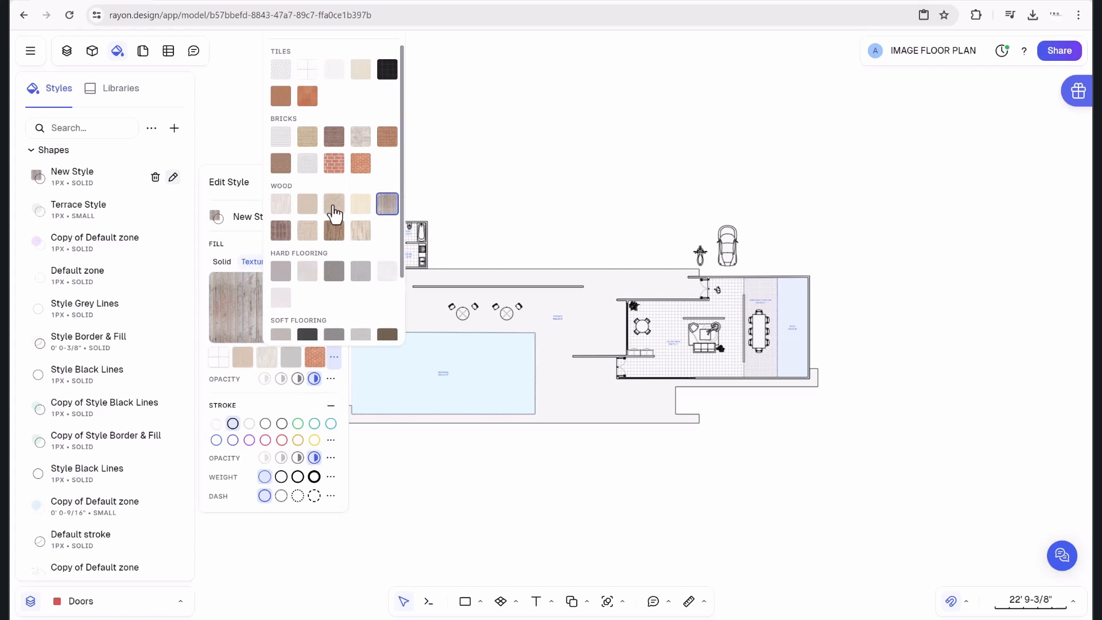
pyautogui.click(335, 214)
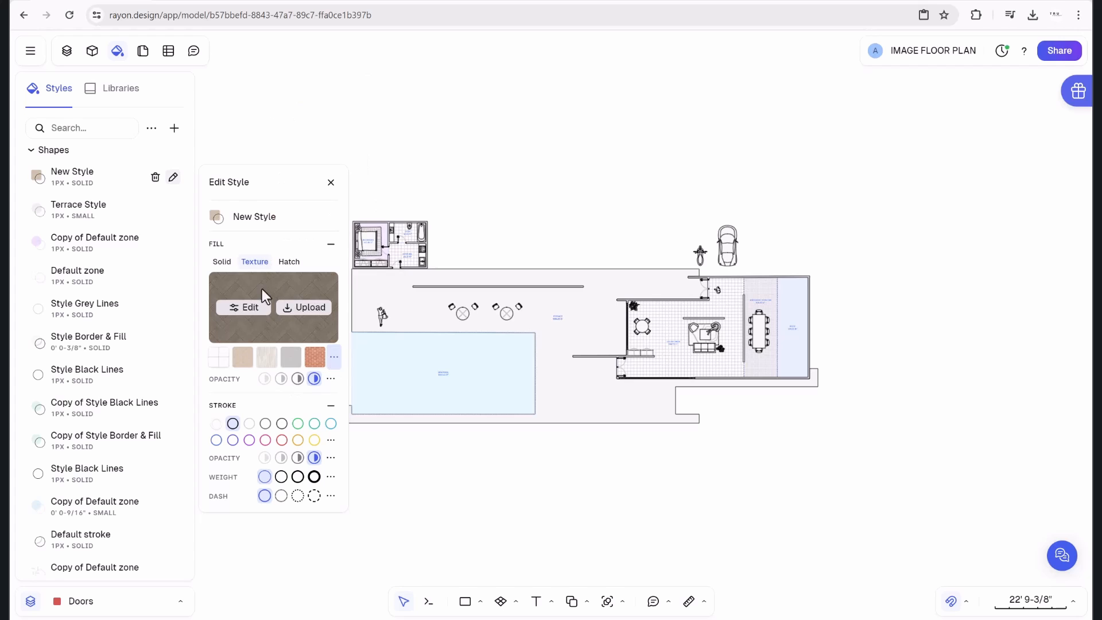
pyautogui.click(247, 307)
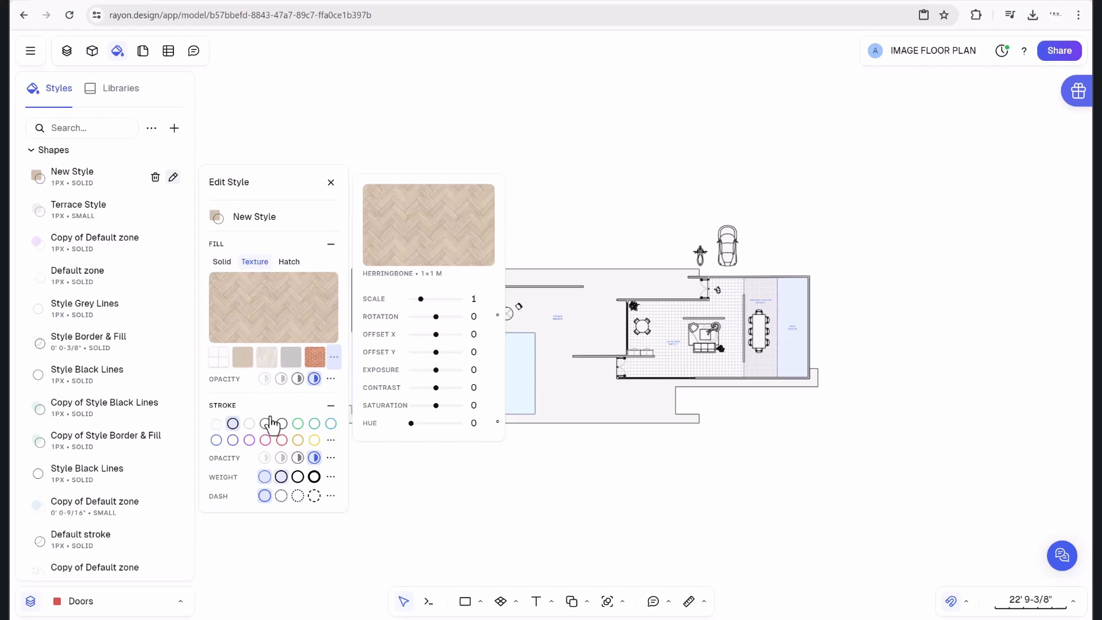
pyautogui.click(331, 183)
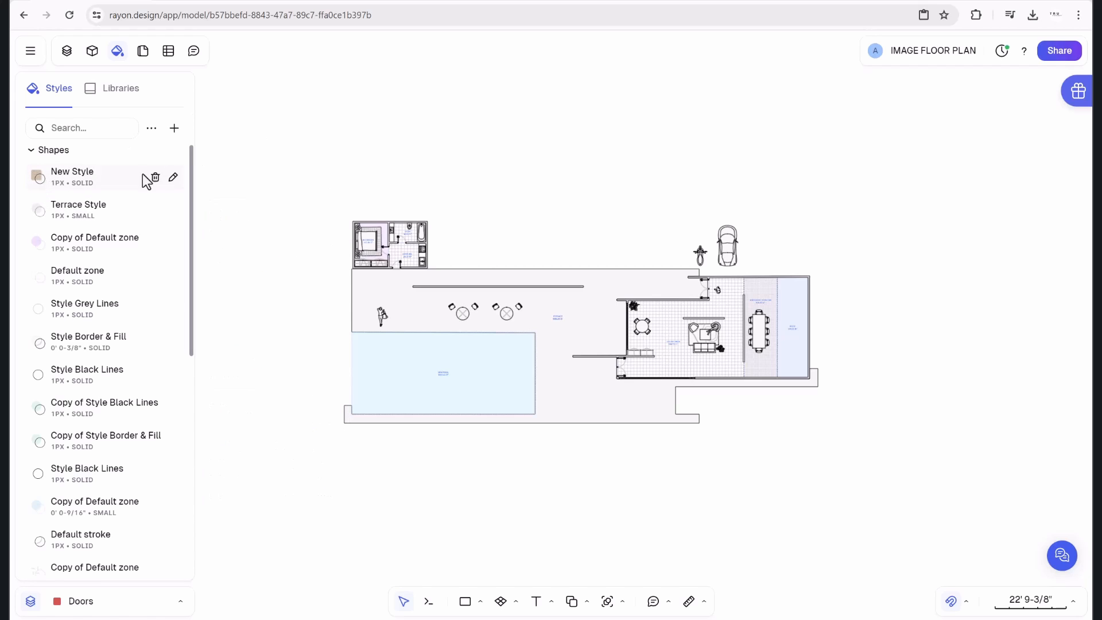
pyautogui.click(612, 277)
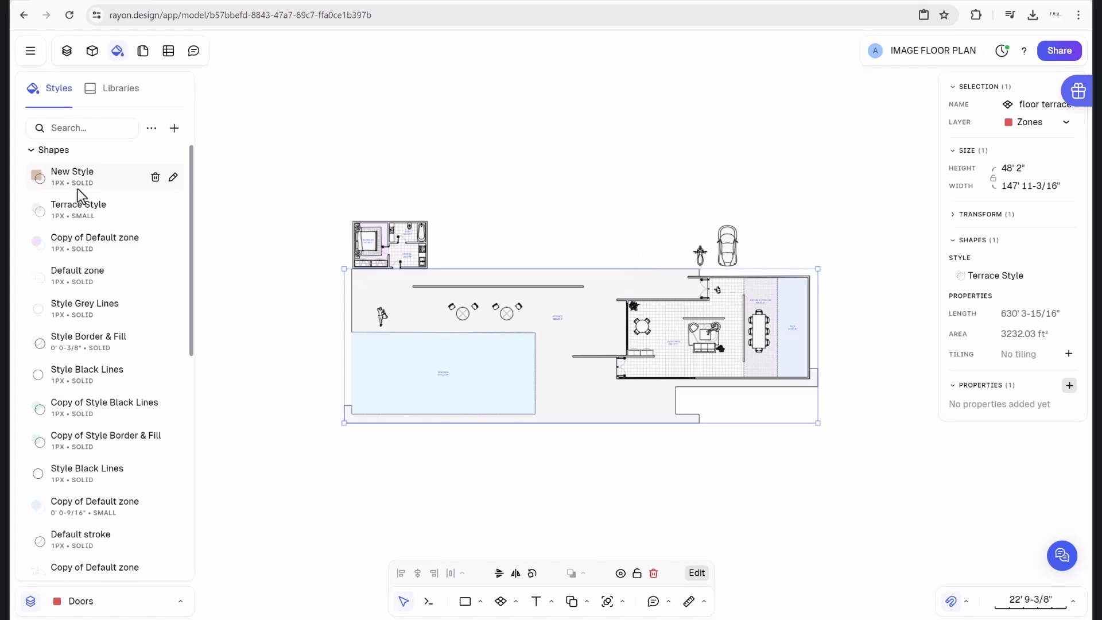
pyautogui.click(630, 178)
pyautogui.click(619, 279)
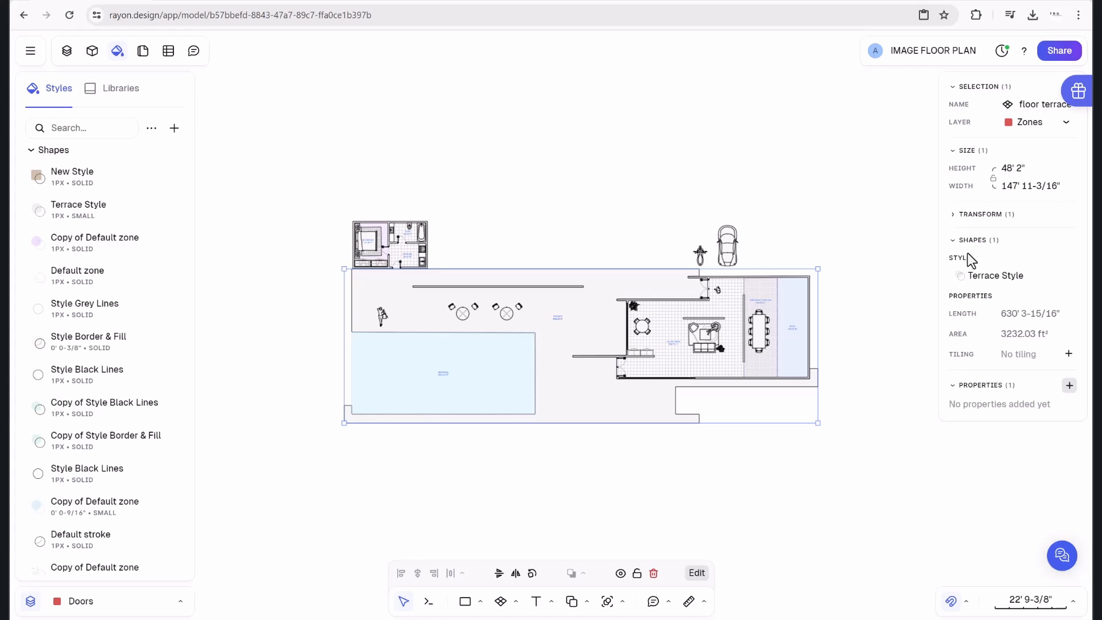
pyautogui.click(859, 217)
# Replace the terrace floor zone's style with New Style and check the texture up close on the plan.
pyautogui.click(646, 273)
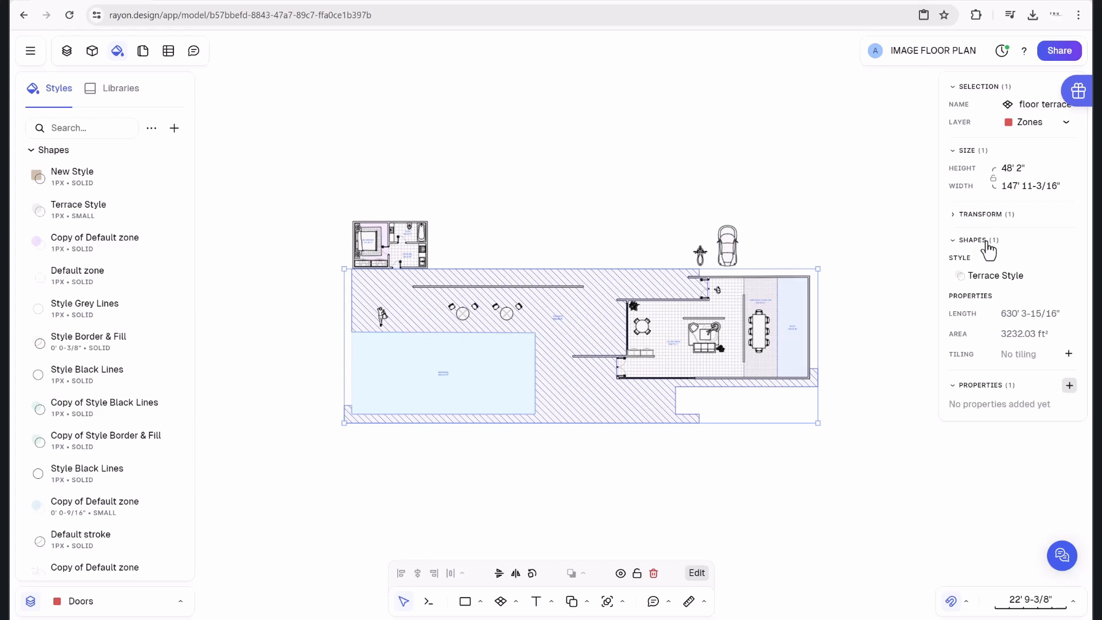
pyautogui.click(1000, 281)
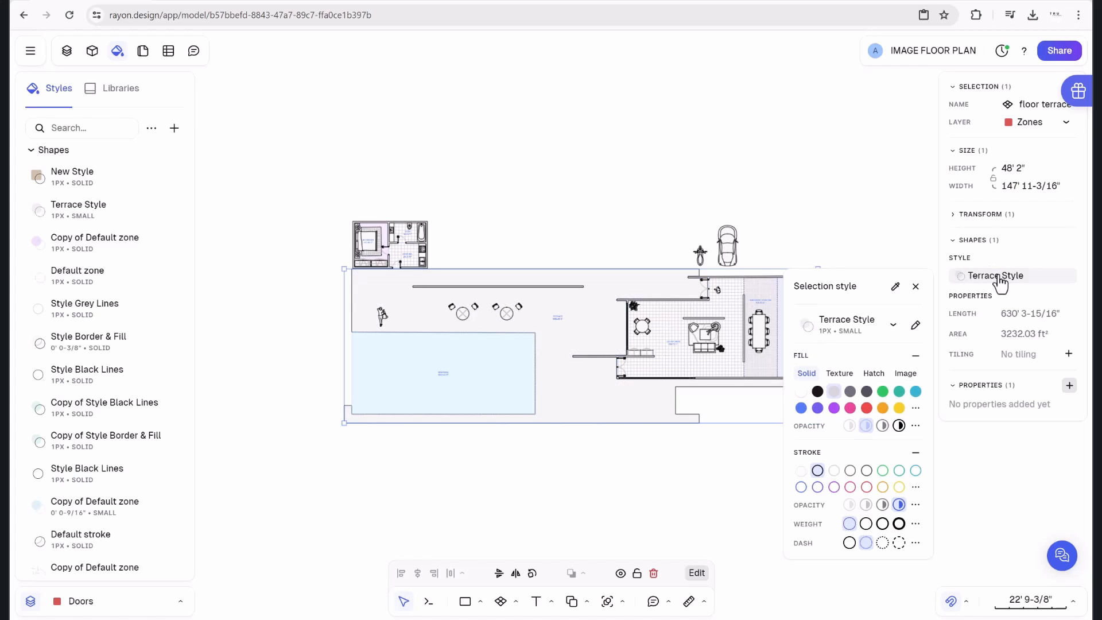
pyautogui.click(893, 326)
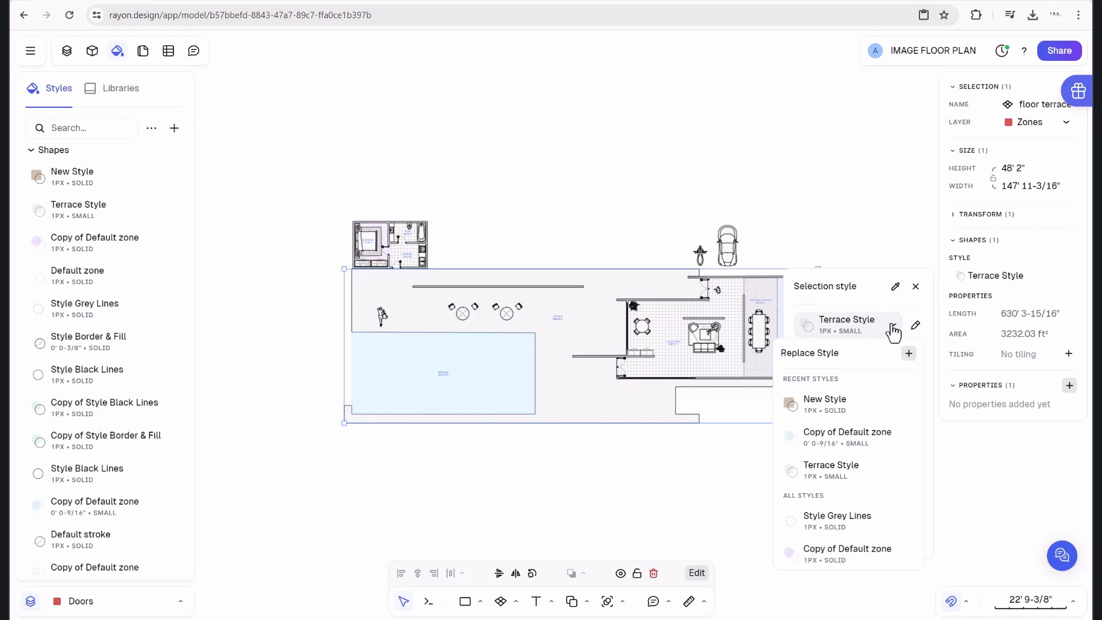
pyautogui.click(842, 405)
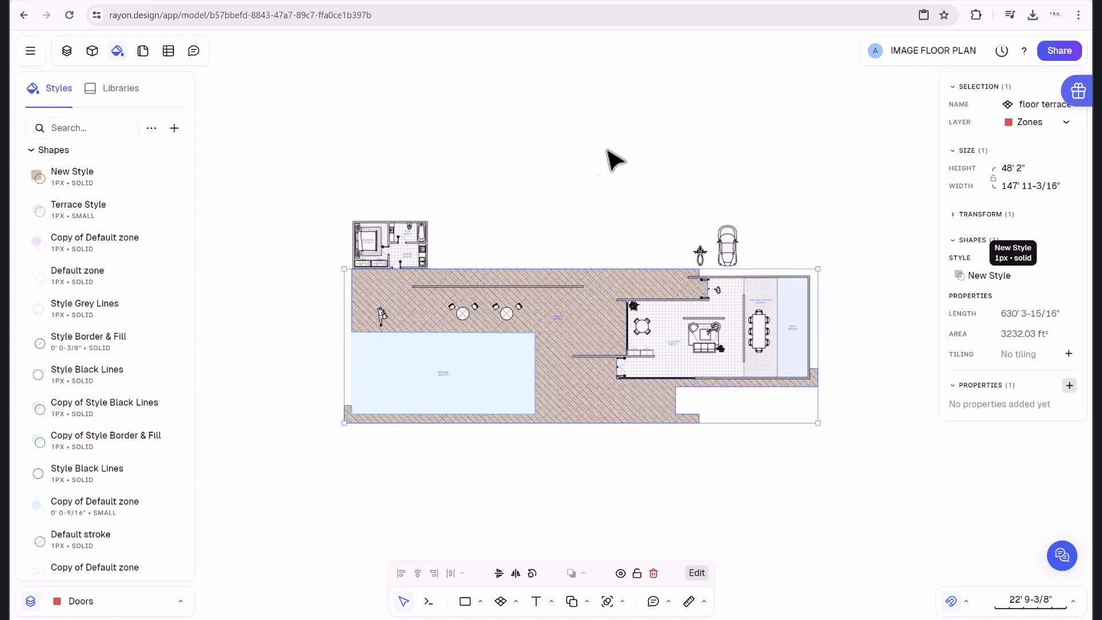
pyautogui.click(598, 264)
pyautogui.scroll(5, 598, 266)
pyautogui.scroll(3, 652, 295)
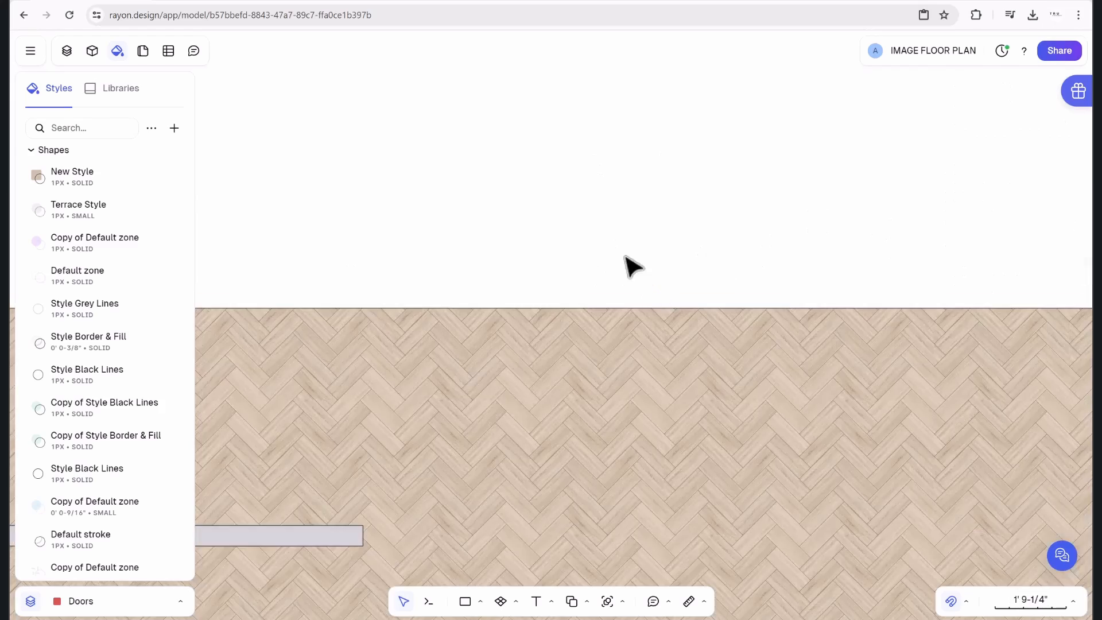
pyautogui.scroll(-8, 625, 264)
pyautogui.scroll(-2, 693, 272)
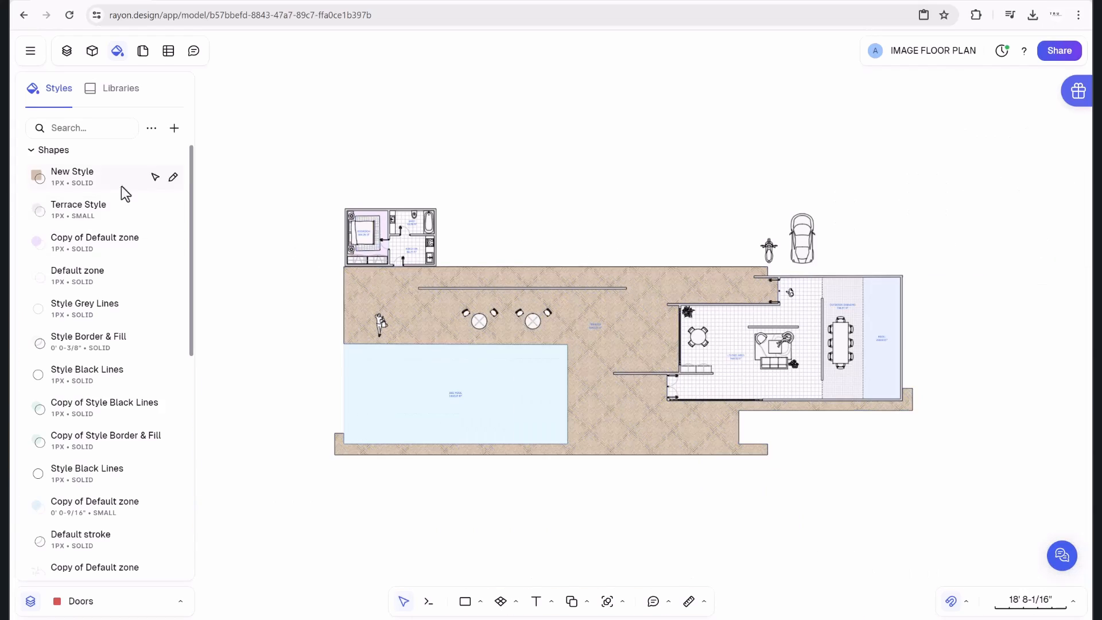
# Open New Style for editing and switch its fill to the Chevron wood texture.
pyautogui.click(173, 177)
pyautogui.scroll(8, 401, 290)
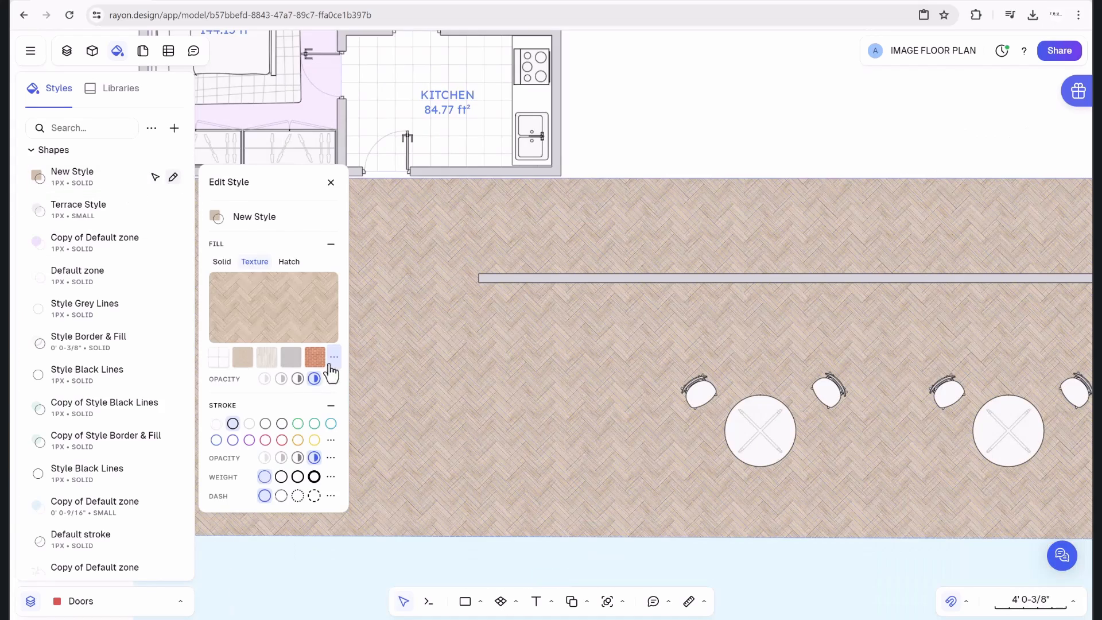
pyautogui.click(249, 367)
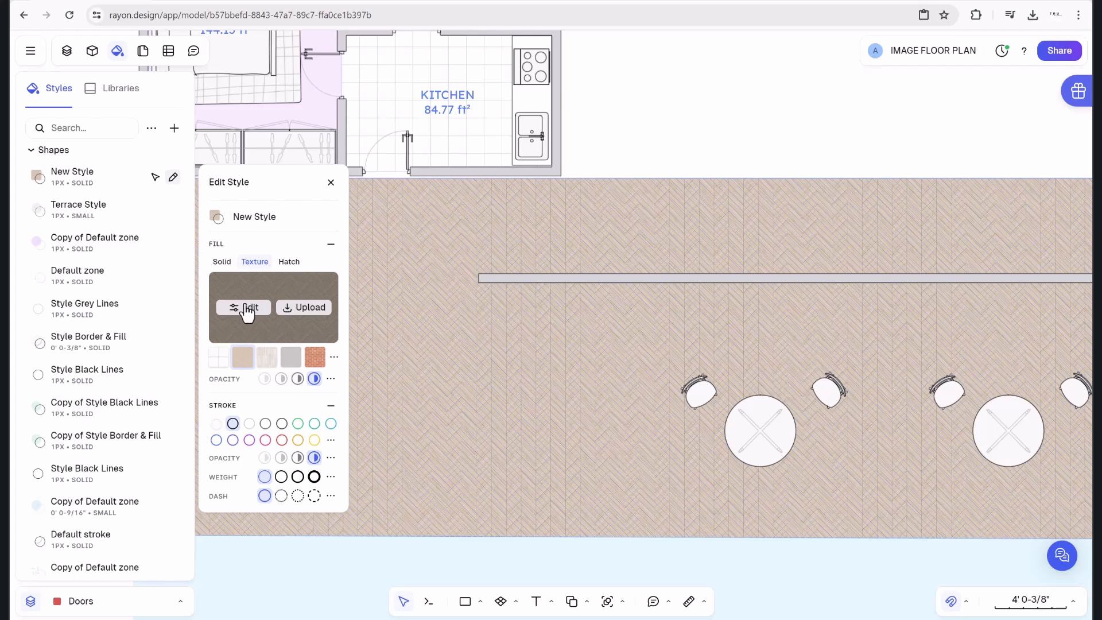
# Adjust the Chevron texture to scale 2.49, rotation 74°, offset X -0.12 and exposure 0.05.
pyautogui.click(246, 309)
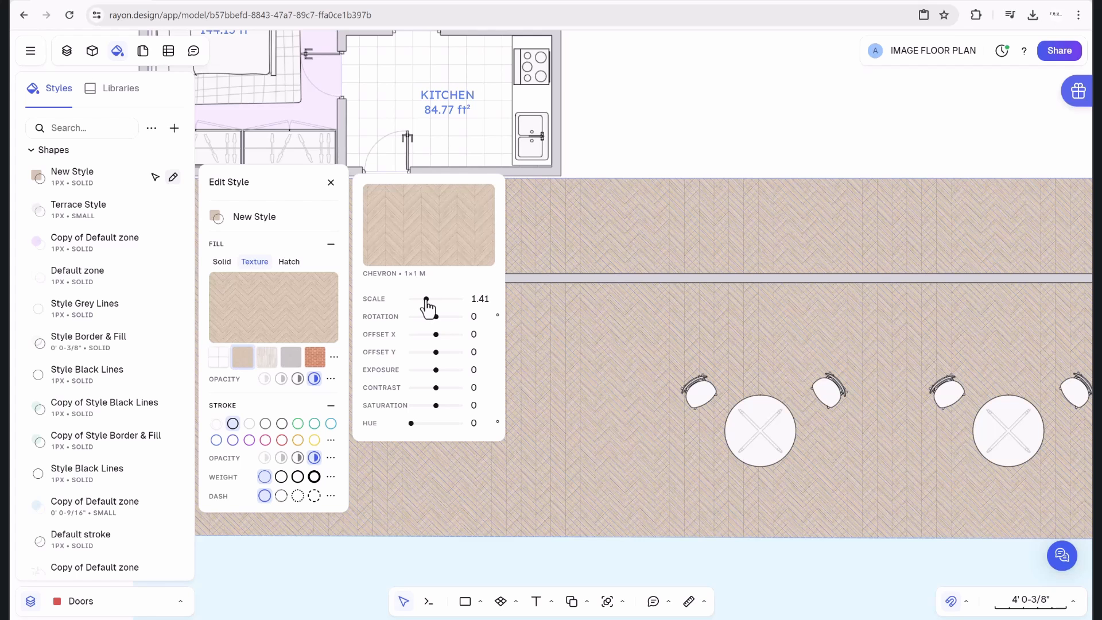
pyautogui.moveTo(430, 300); pyautogui.dragTo(447, 317)
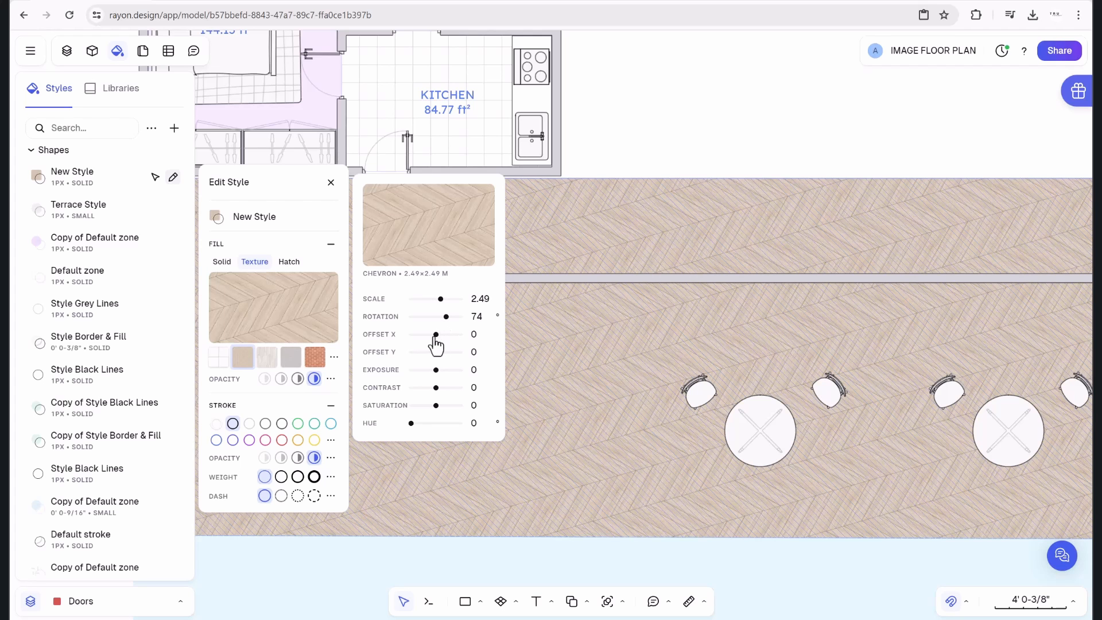
pyautogui.moveTo(435, 335); pyautogui.dragTo(430, 335)
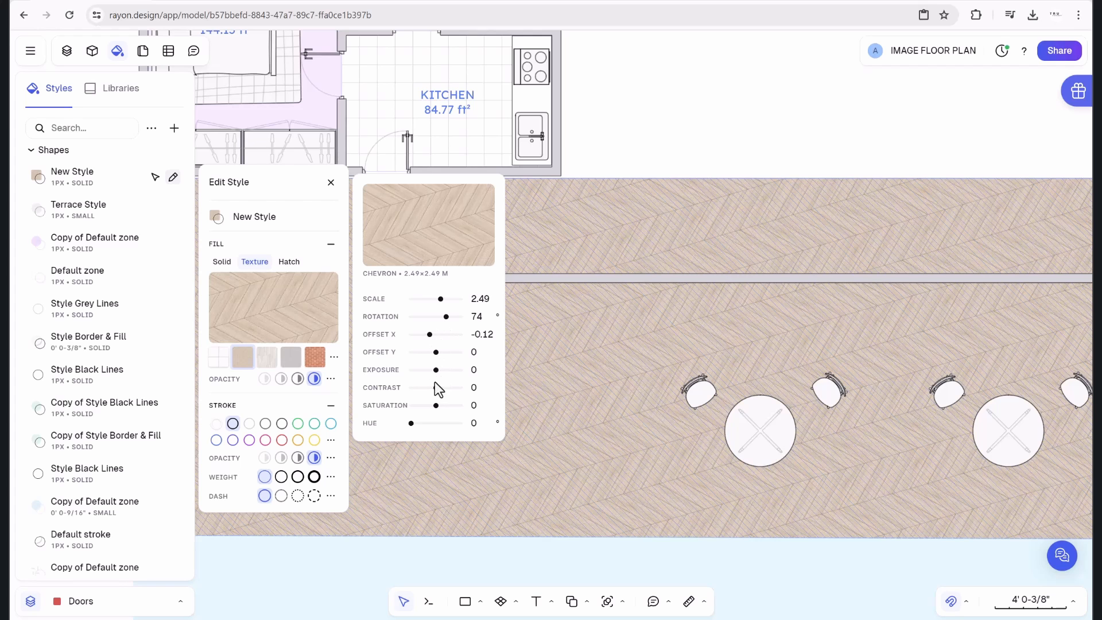
pyautogui.moveTo(440, 381); pyautogui.dragTo(439, 379)
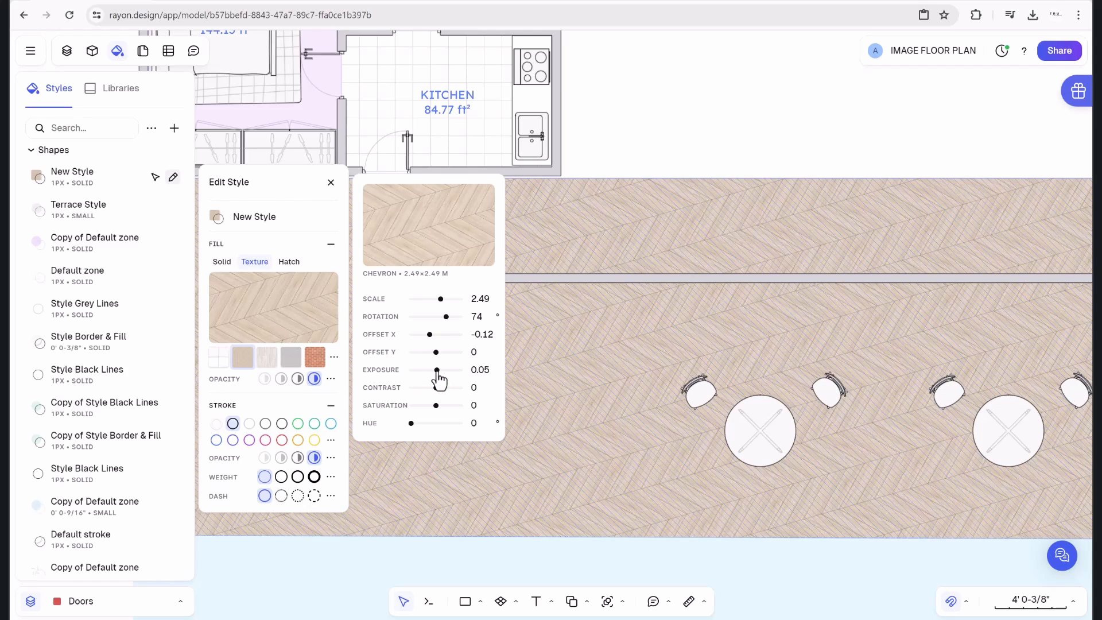
pyautogui.click(636, 156)
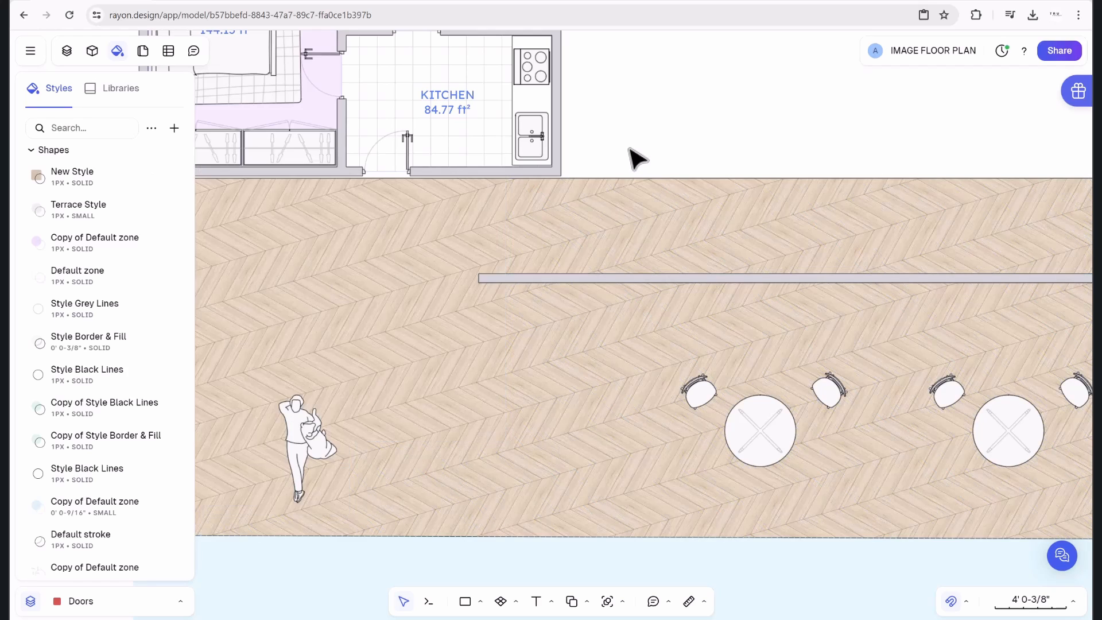
# Add tiling to the floor terrace zone and shift its tiling origin slightly on the plan.
pyautogui.scroll(-5, 634, 158)
pyautogui.scroll(-3, 632, 154)
pyautogui.scroll(6, 556, 291)
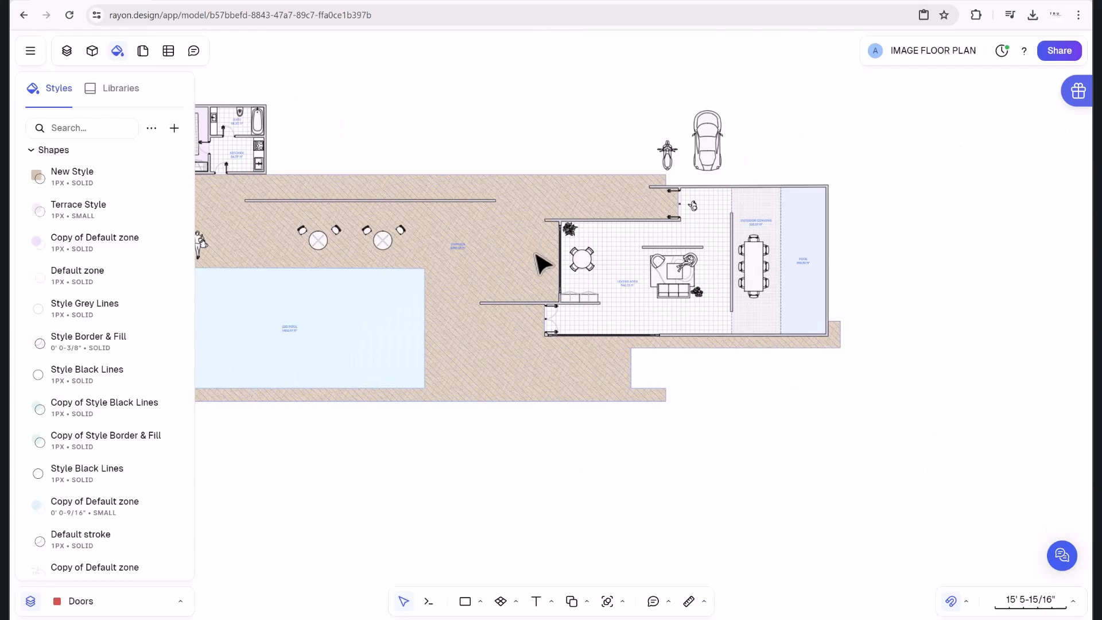
pyautogui.scroll(-5, 505, 253)
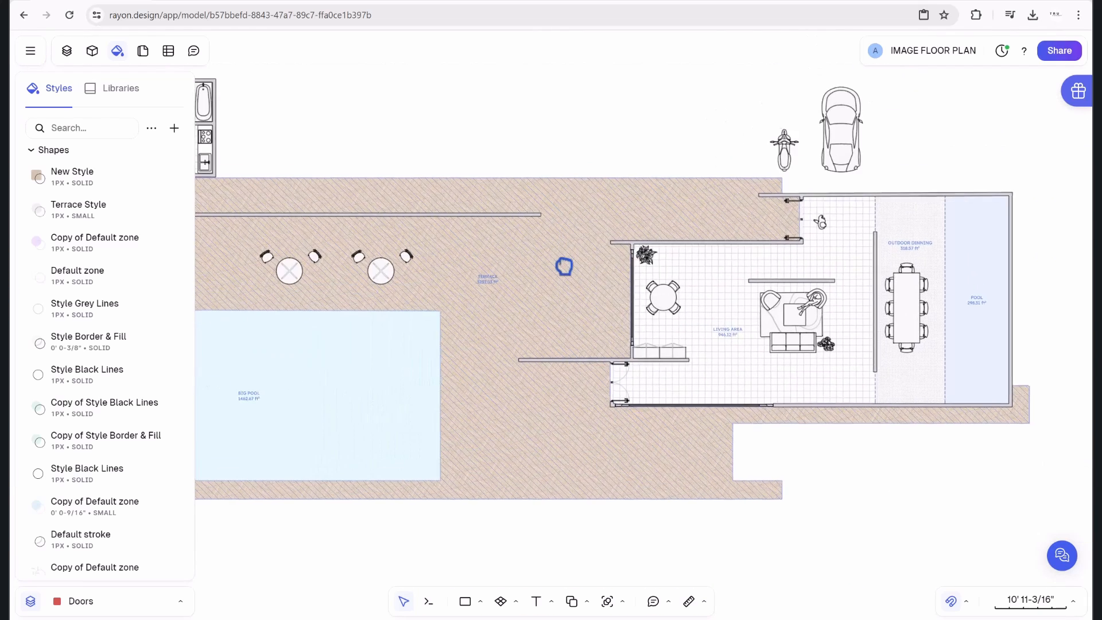
pyautogui.click(570, 235)
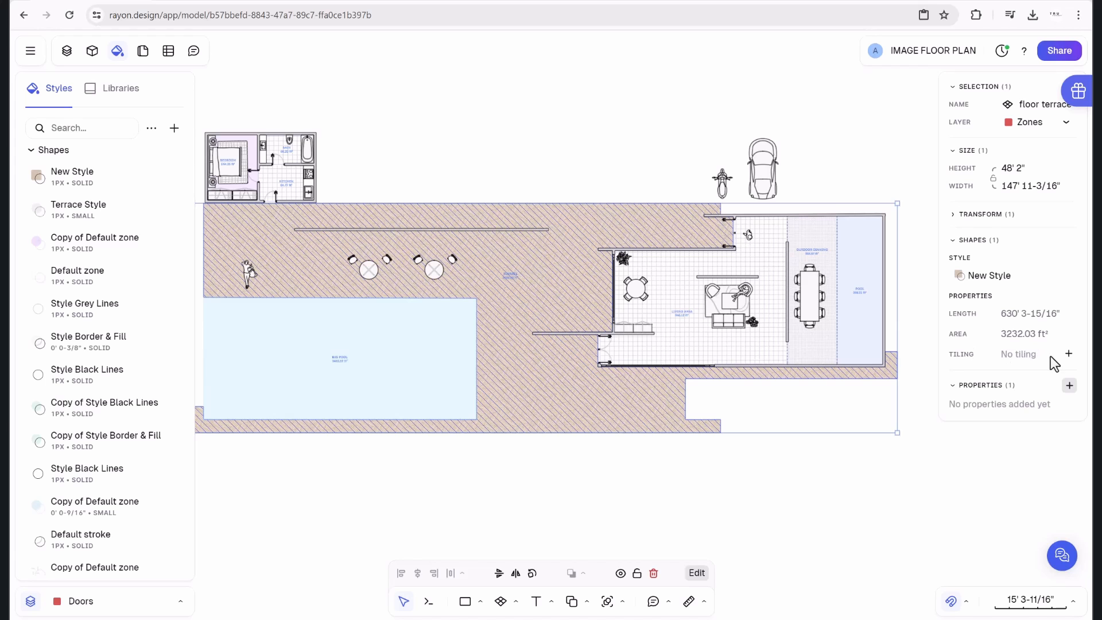
pyautogui.click(1069, 354)
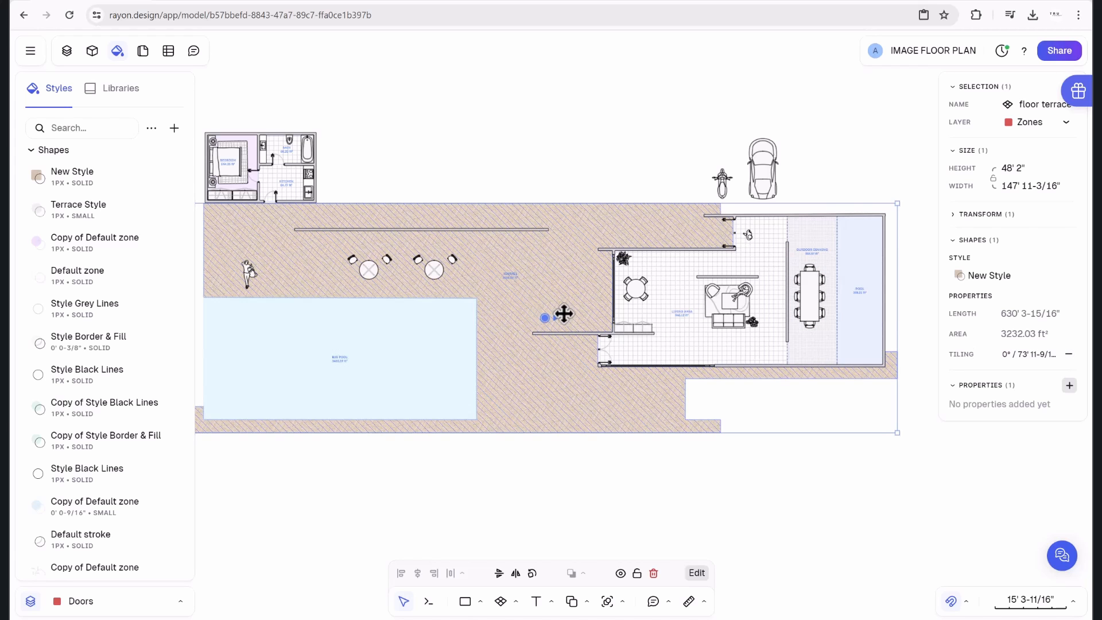
pyautogui.moveTo(547, 318); pyautogui.dragTo(535, 299)
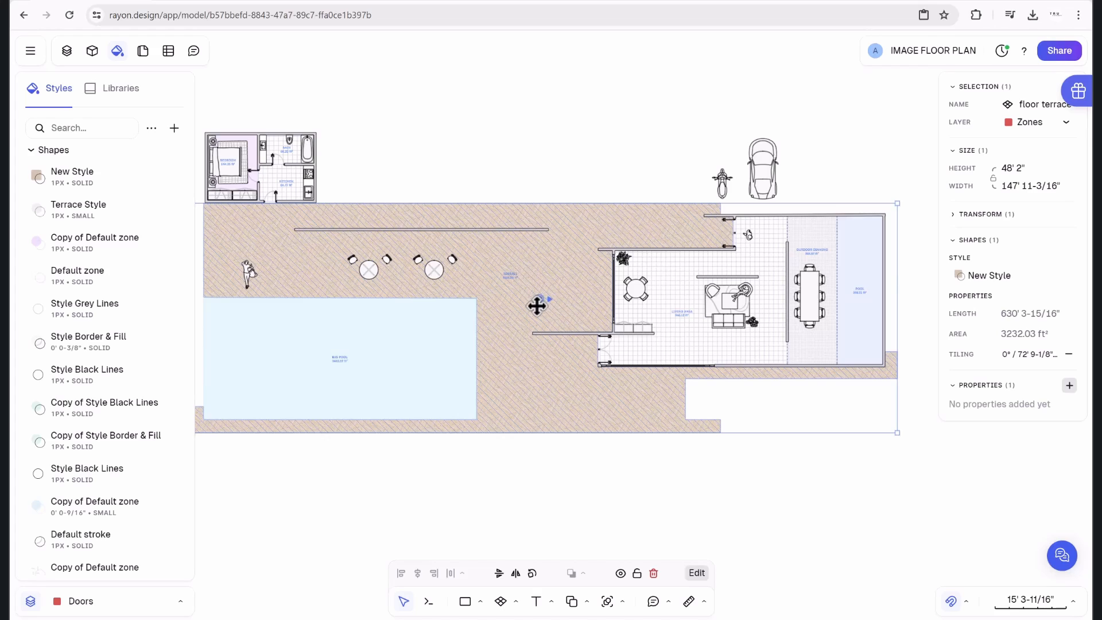
# Move the terrace tiling origin farther towards the living area while checking the texture's alignment.
pyautogui.scroll(5, 536, 303)
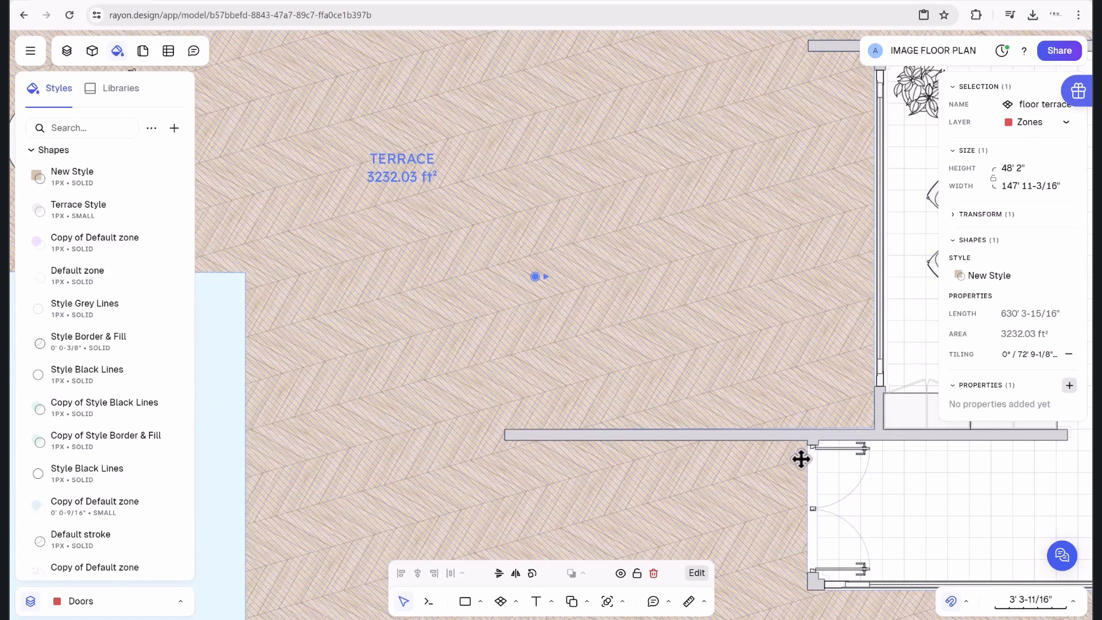
pyautogui.scroll(-3, 494, 271)
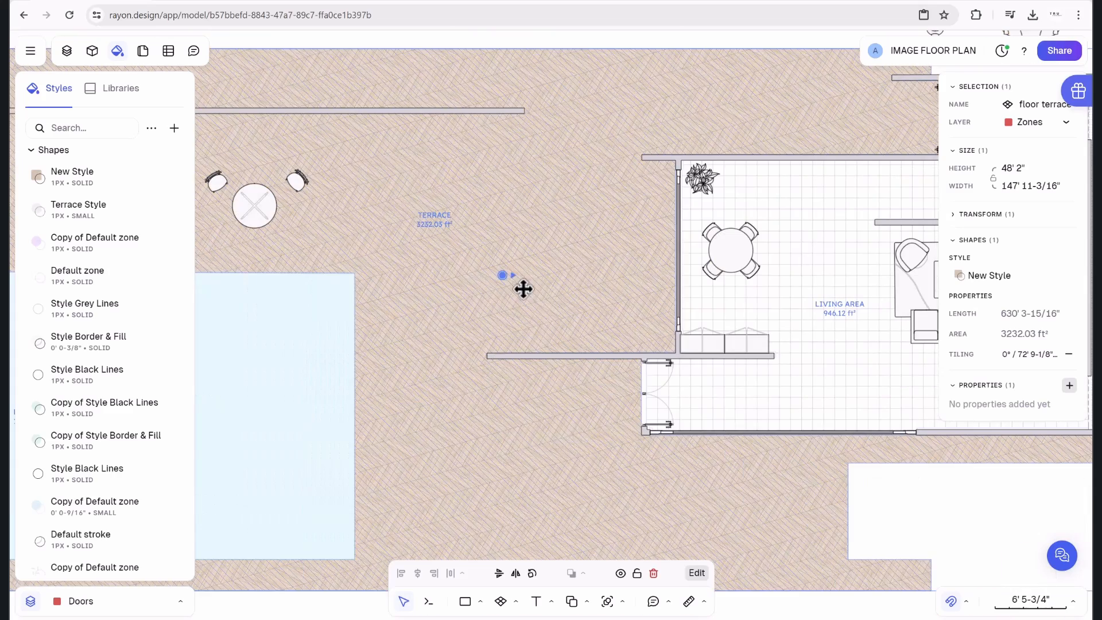
pyautogui.moveTo(482, 273); pyautogui.dragTo(562, 272)
pyautogui.hotkey('ctrl', 'z')
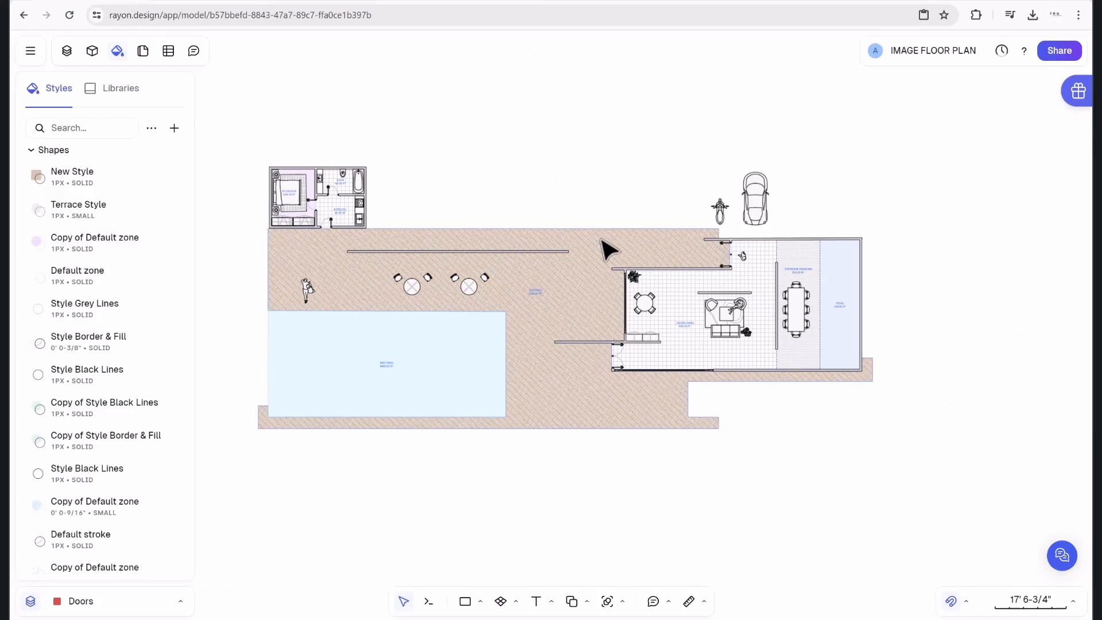
# Change the terrace zone's New Style to a solid fill and try black and dark grey.
pyautogui.click(609, 250)
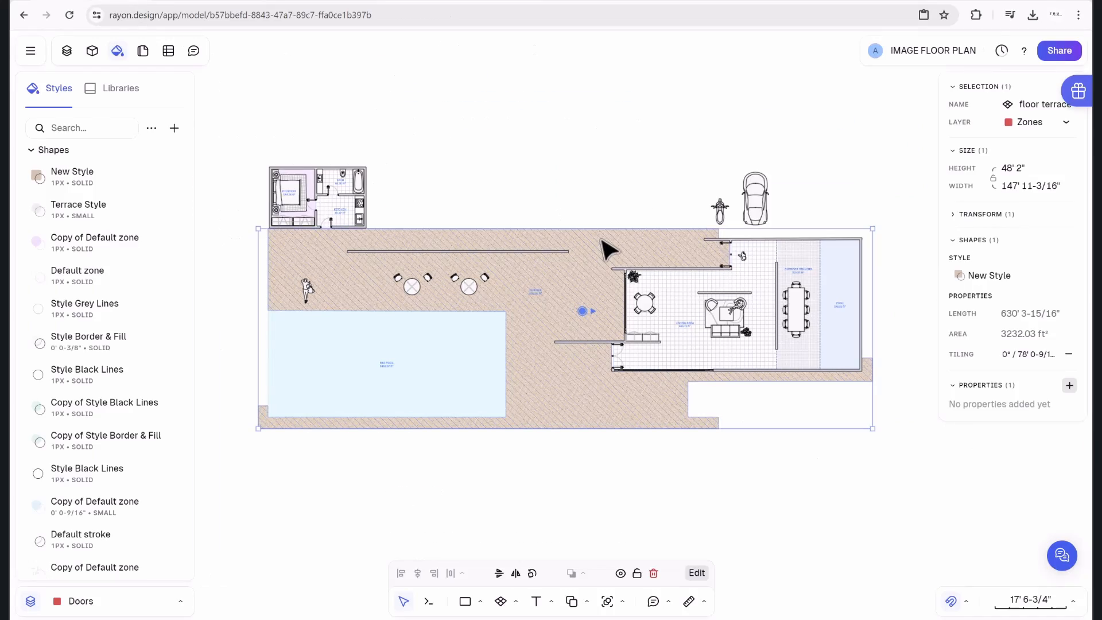
pyautogui.click(988, 276)
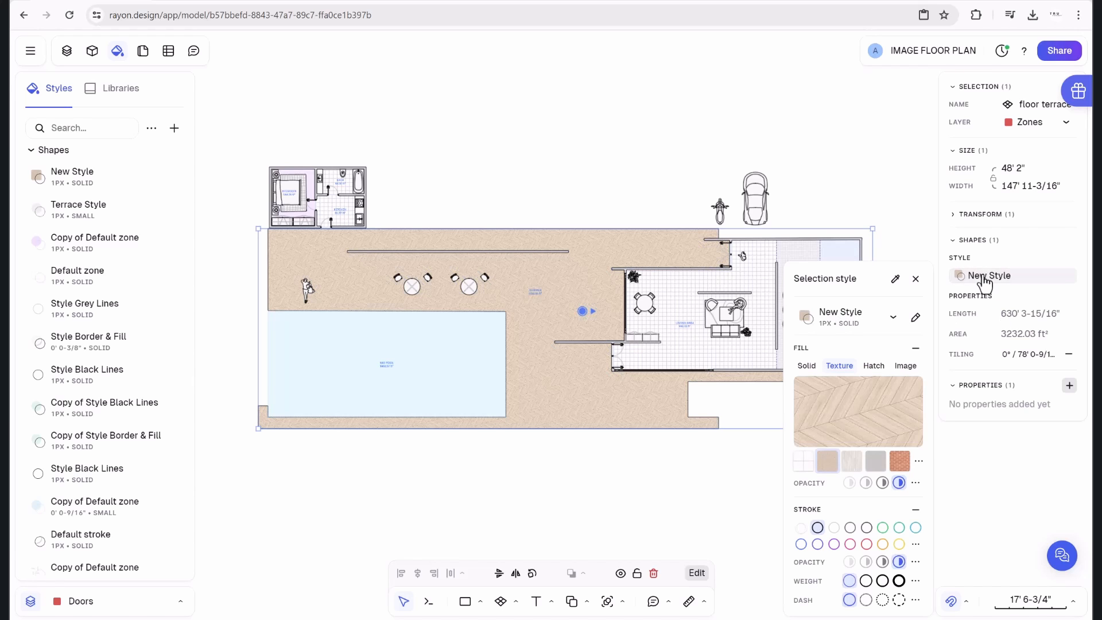
pyautogui.click(806, 367)
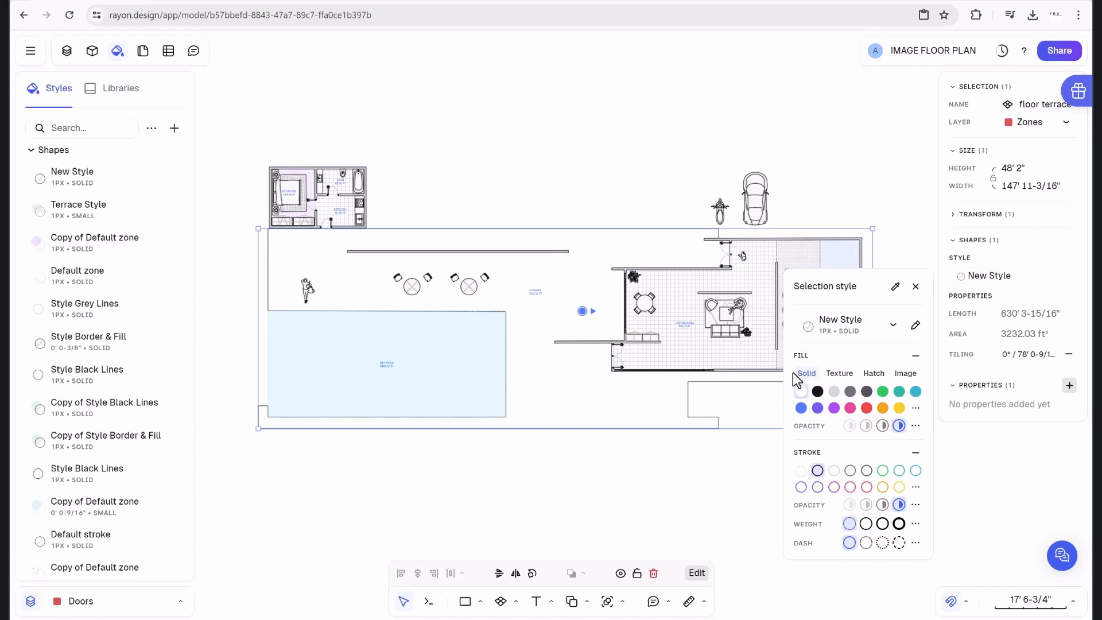
pyautogui.click(818, 393)
pyautogui.click(867, 392)
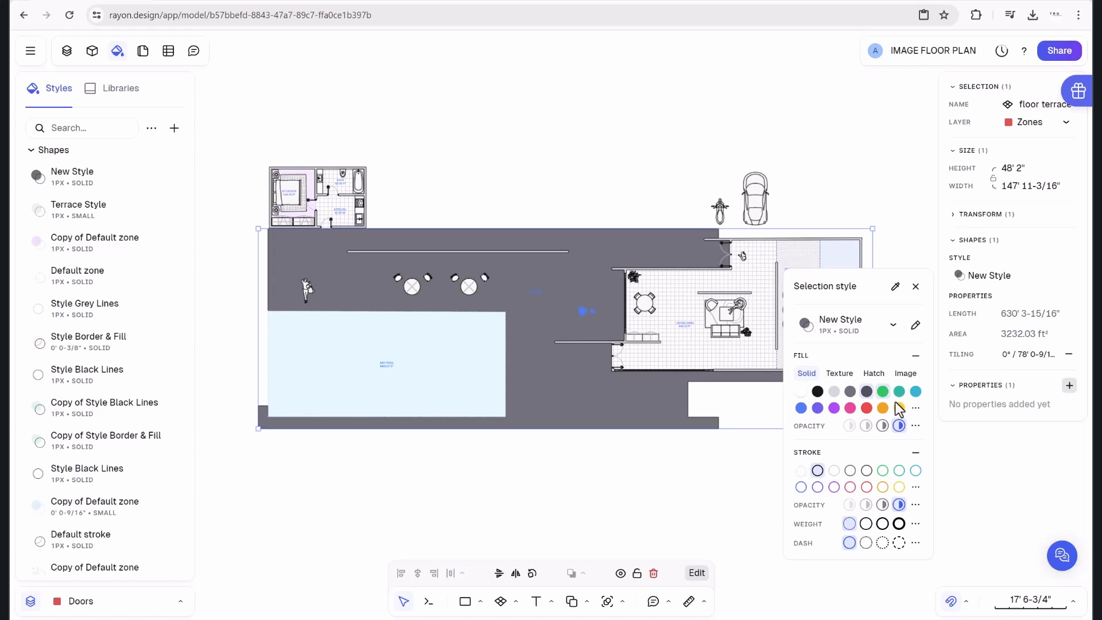
pyautogui.click(916, 408)
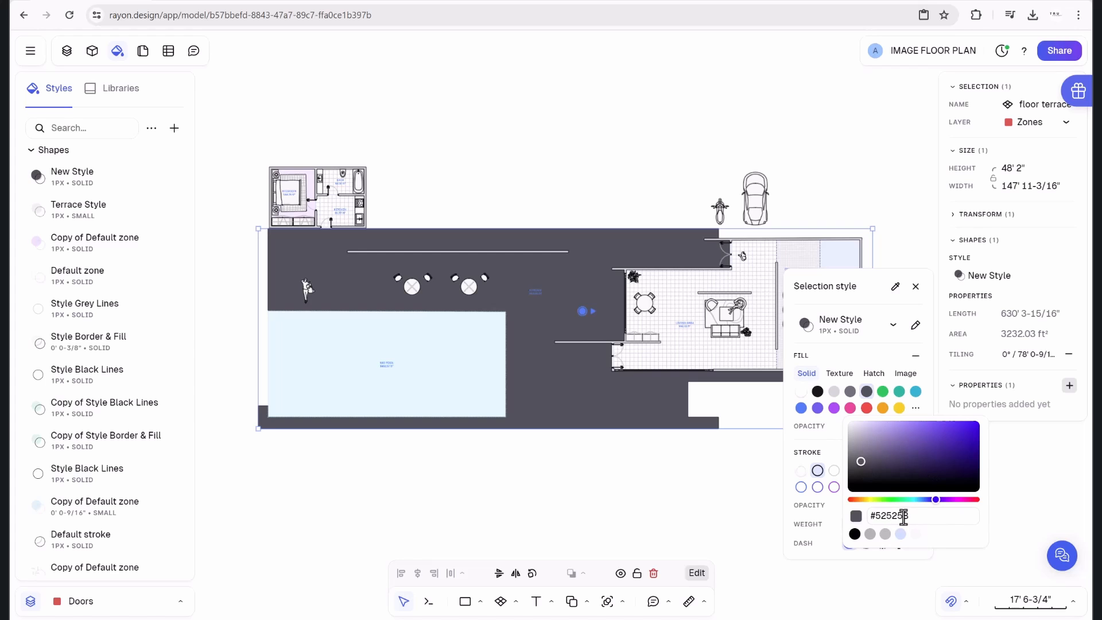
pyautogui.click(1011, 466)
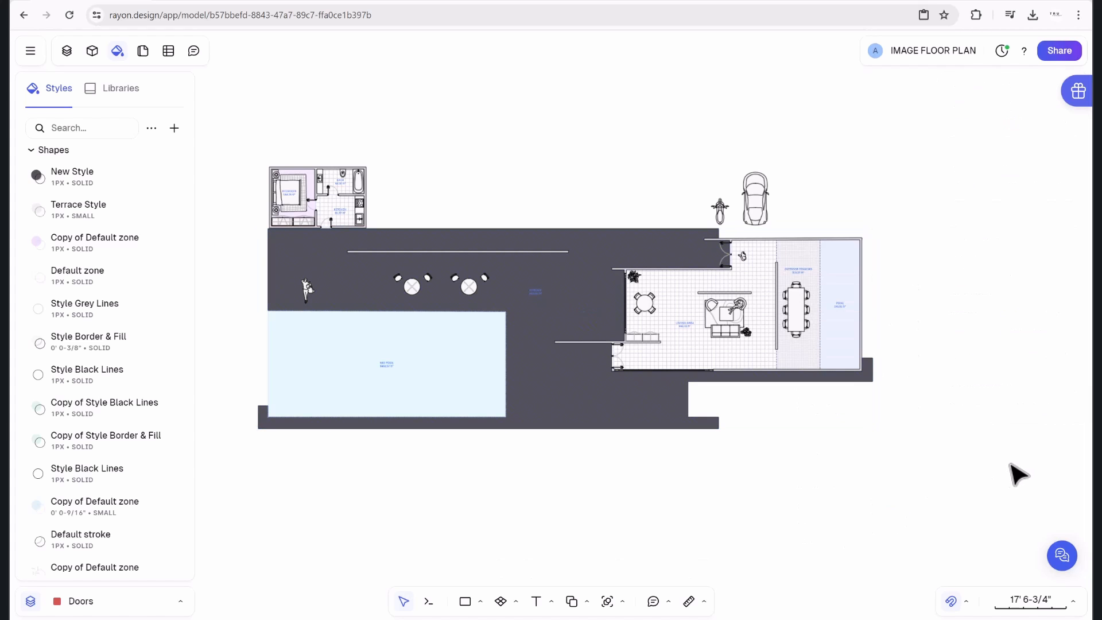
# Switch the terrace zone's New Style to a texture fill and browse the available tile, brick, wood and flooring textures.
pyautogui.click(573, 244)
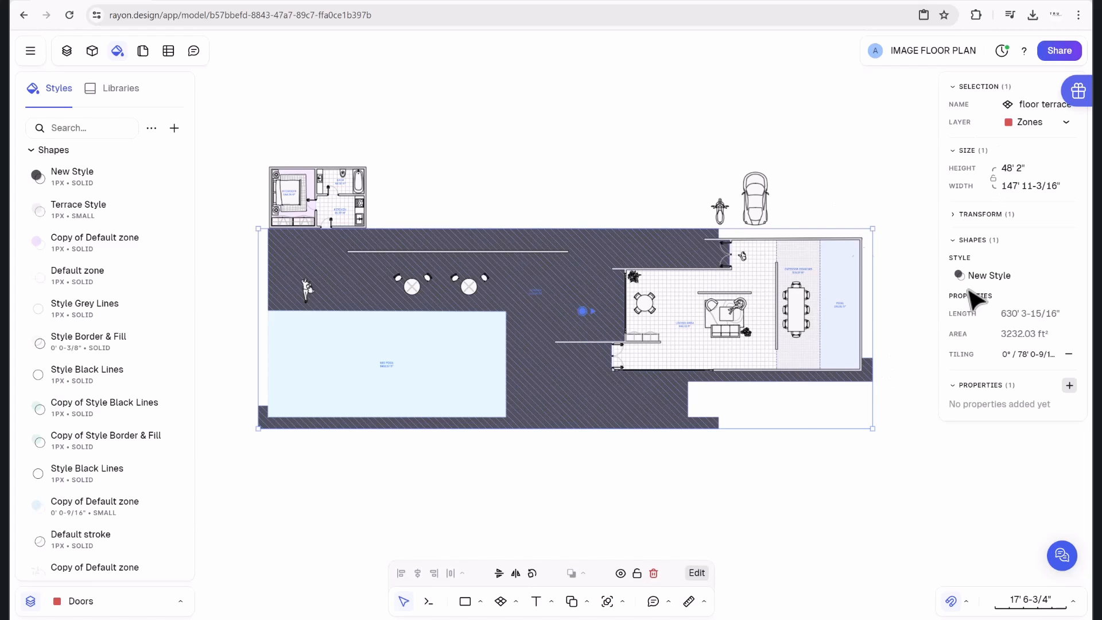
pyautogui.click(1002, 275)
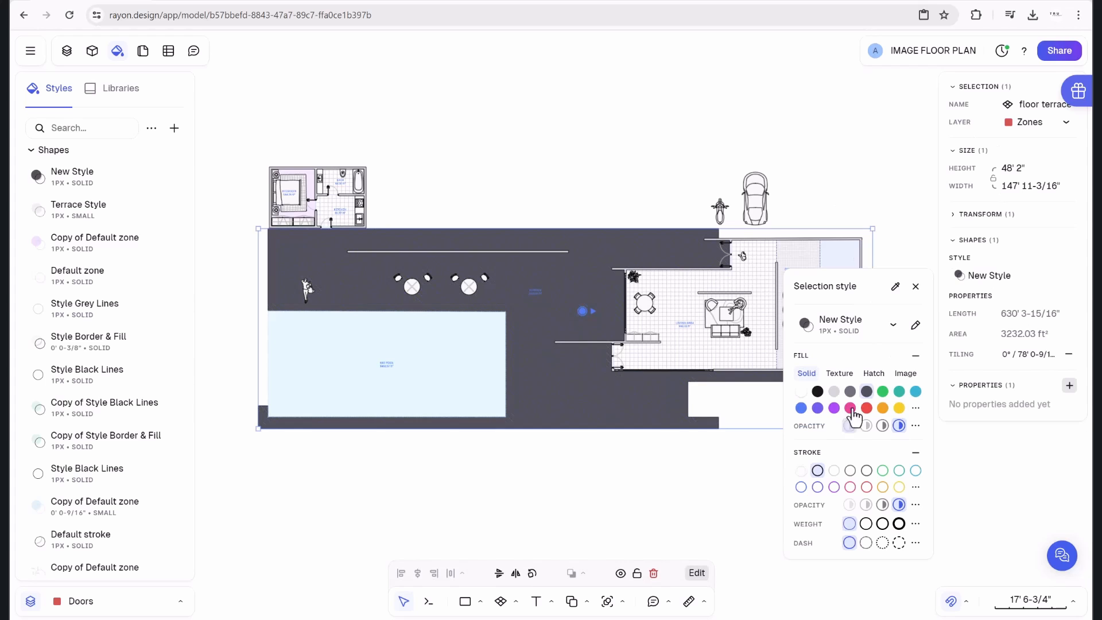
pyautogui.click(839, 366)
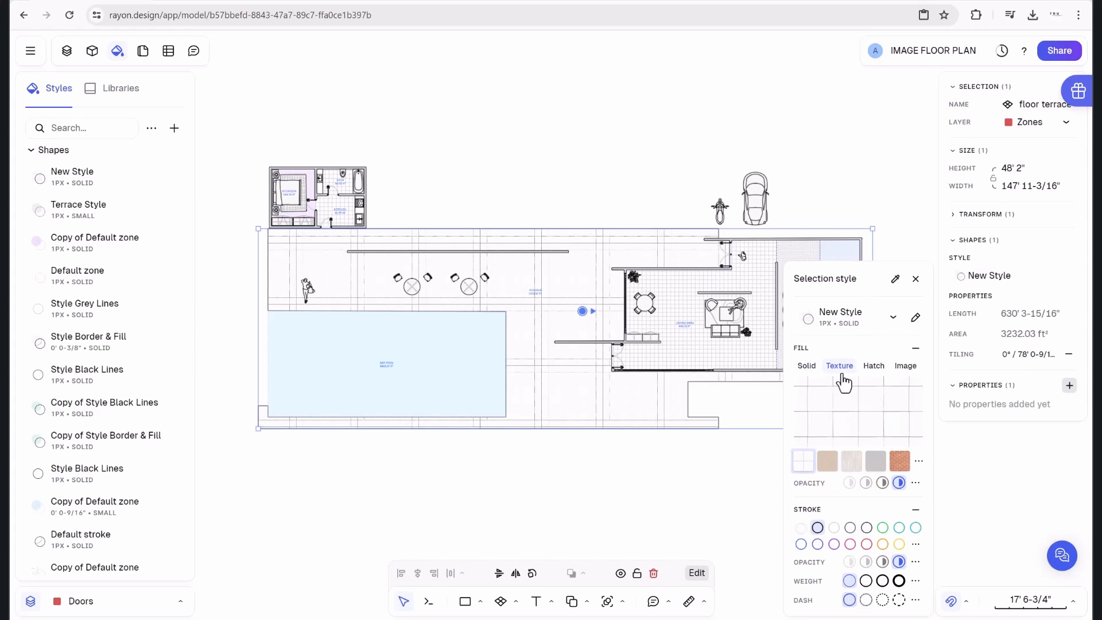
pyautogui.click(919, 462)
pyautogui.scroll(2, 933, 293)
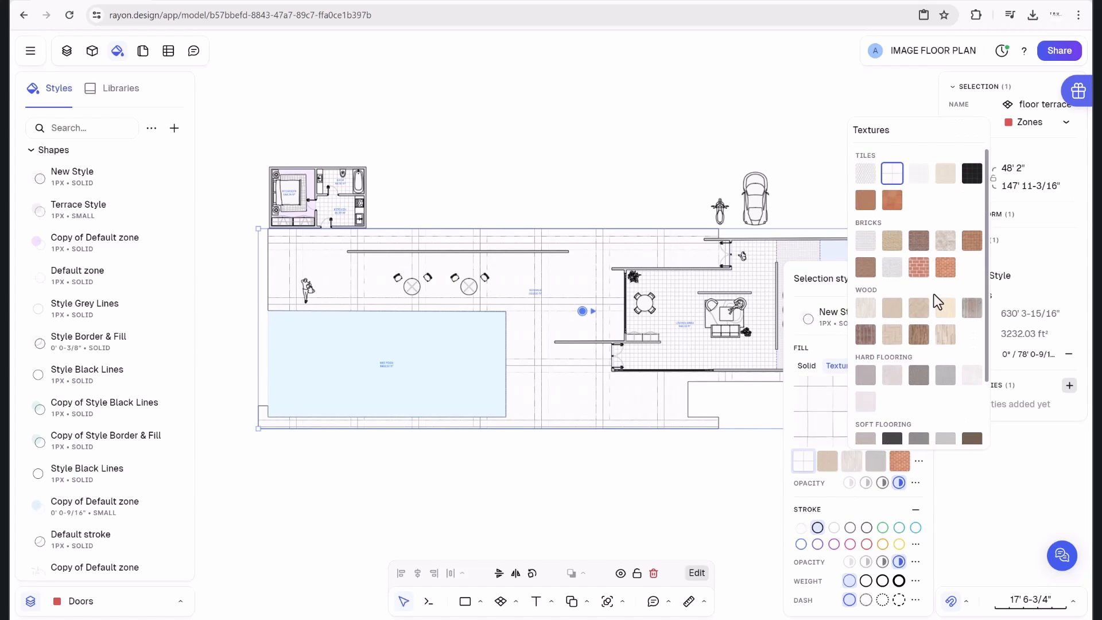
pyautogui.scroll(-2, 918, 252)
pyautogui.click(824, 182)
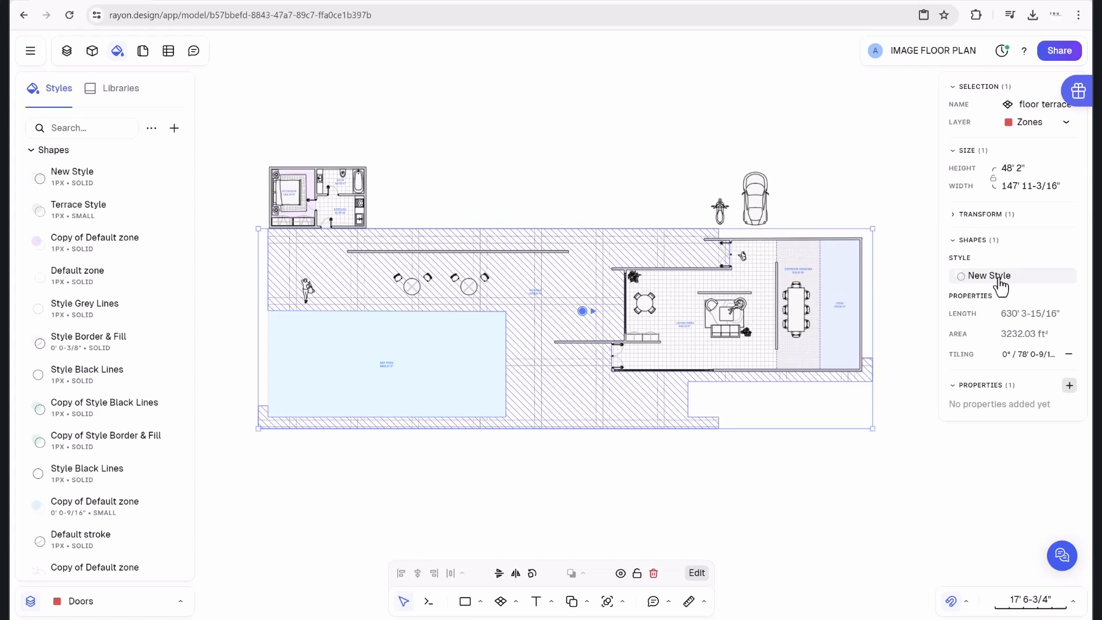
# Switch the terrace zone's New Style to a hatch fill and look through the hatch pattern library.
pyautogui.click(987, 275)
pyautogui.click(874, 366)
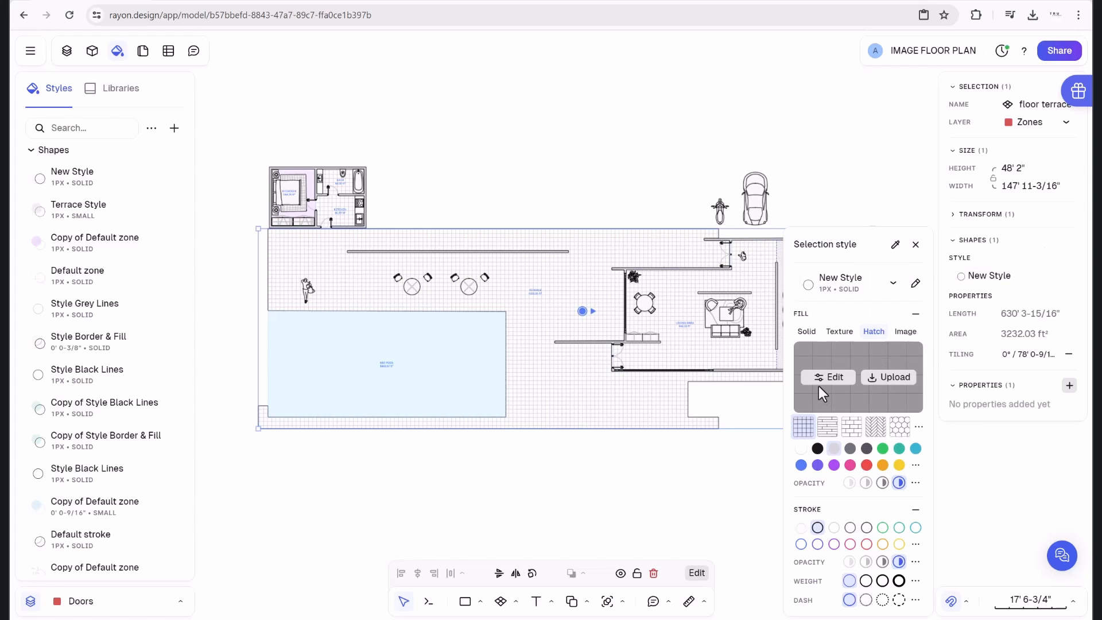
pyautogui.click(918, 427)
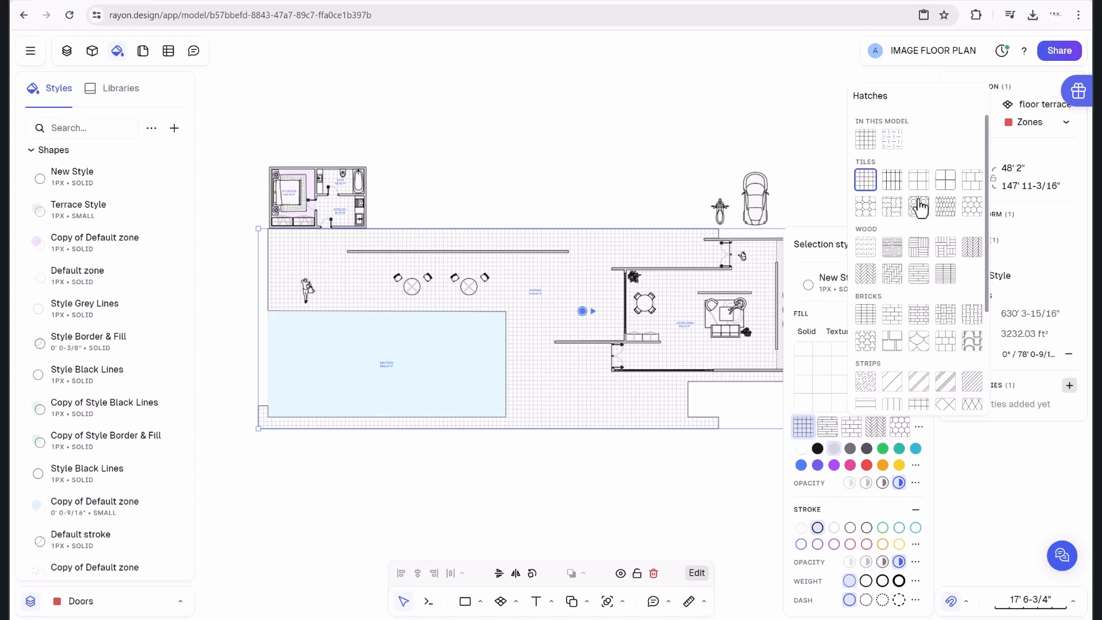
pyautogui.scroll(2, 921, 209)
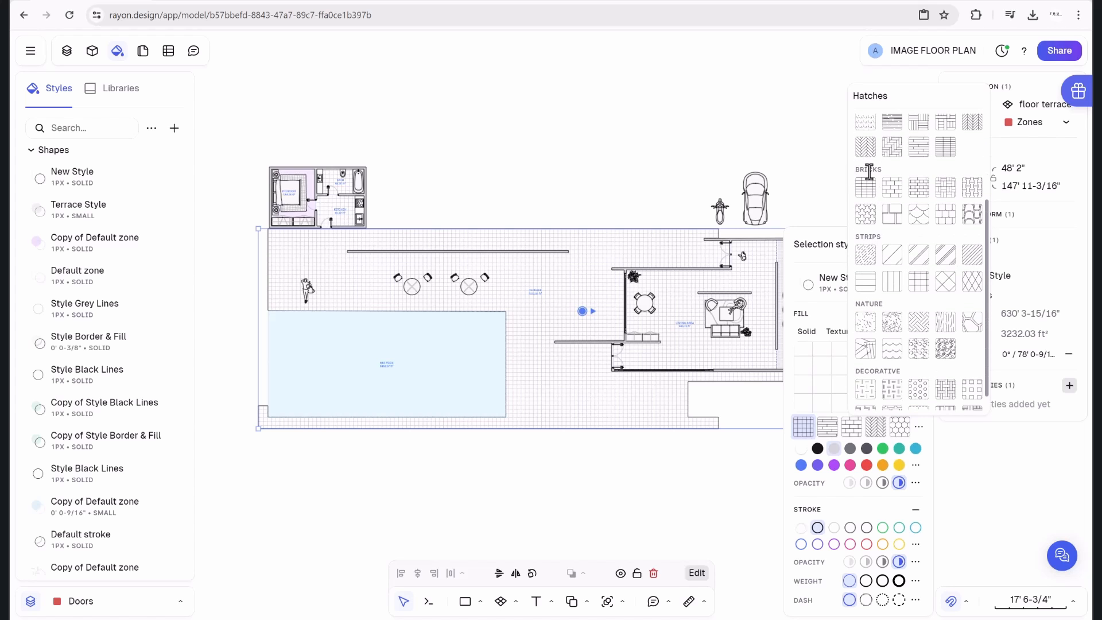
pyautogui.scroll(4, 872, 322)
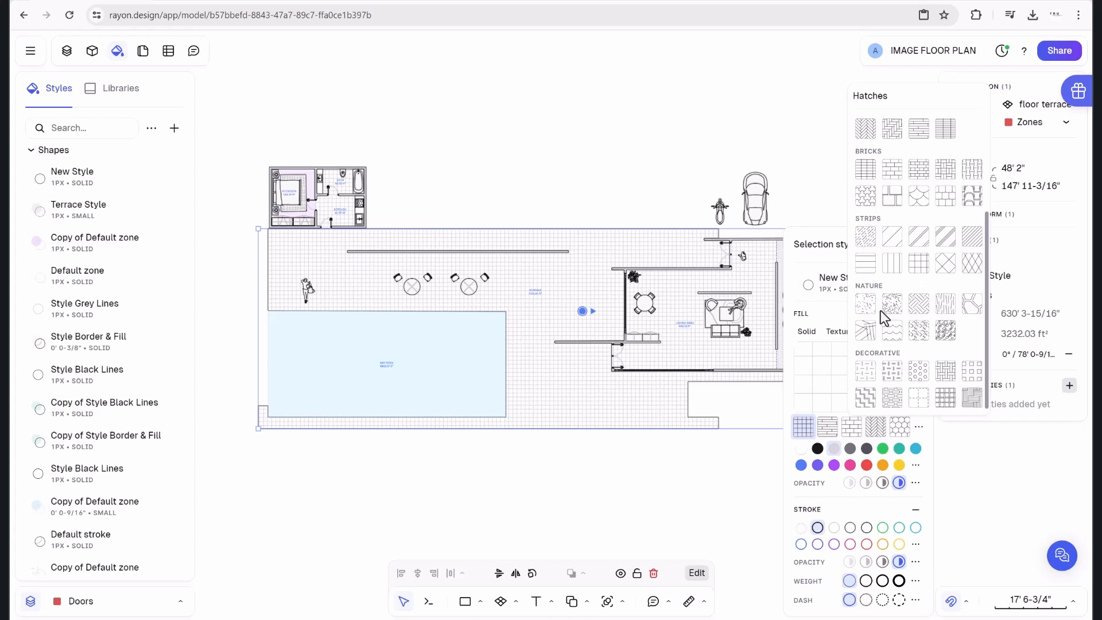
# Apply the Chevron wood texture to the terrace zone's New Style and check it up close.
pyautogui.click(833, 333)
pyautogui.click(829, 463)
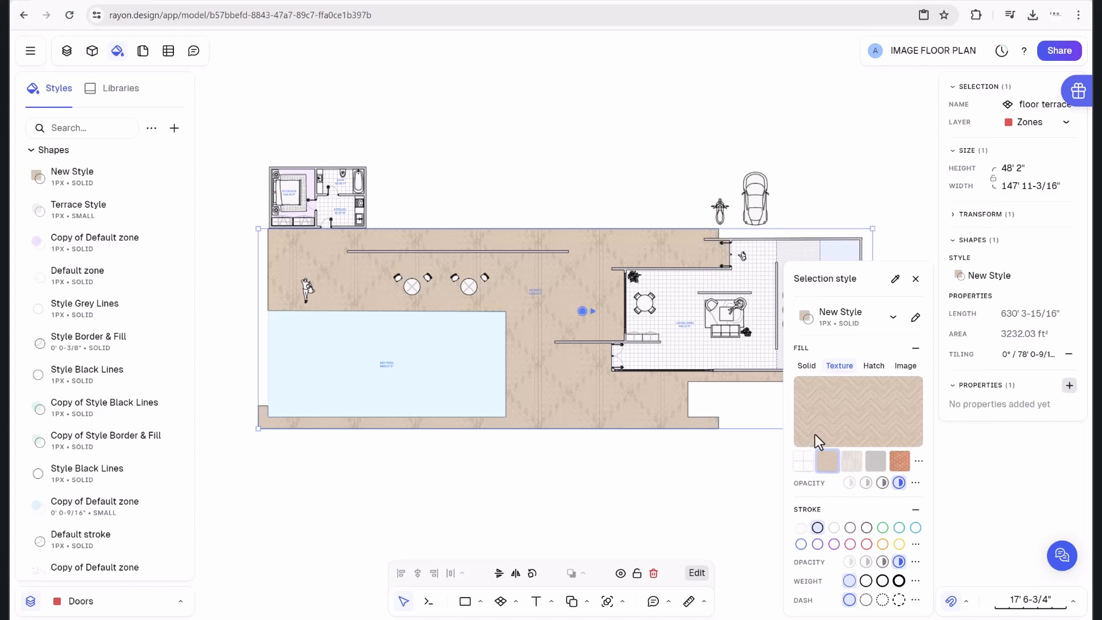
pyautogui.scroll(8, 535, 252)
pyautogui.scroll(-5, 534, 252)
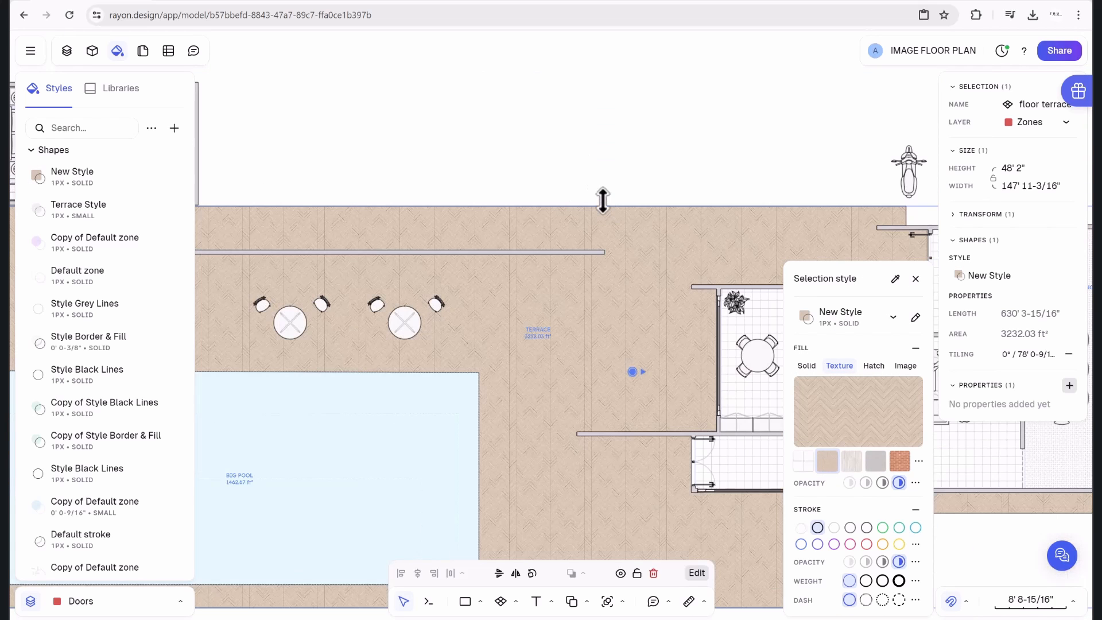
# Give the terrace zone's New Style a solid light grey fill and deselect the zone.
pyautogui.click(807, 366)
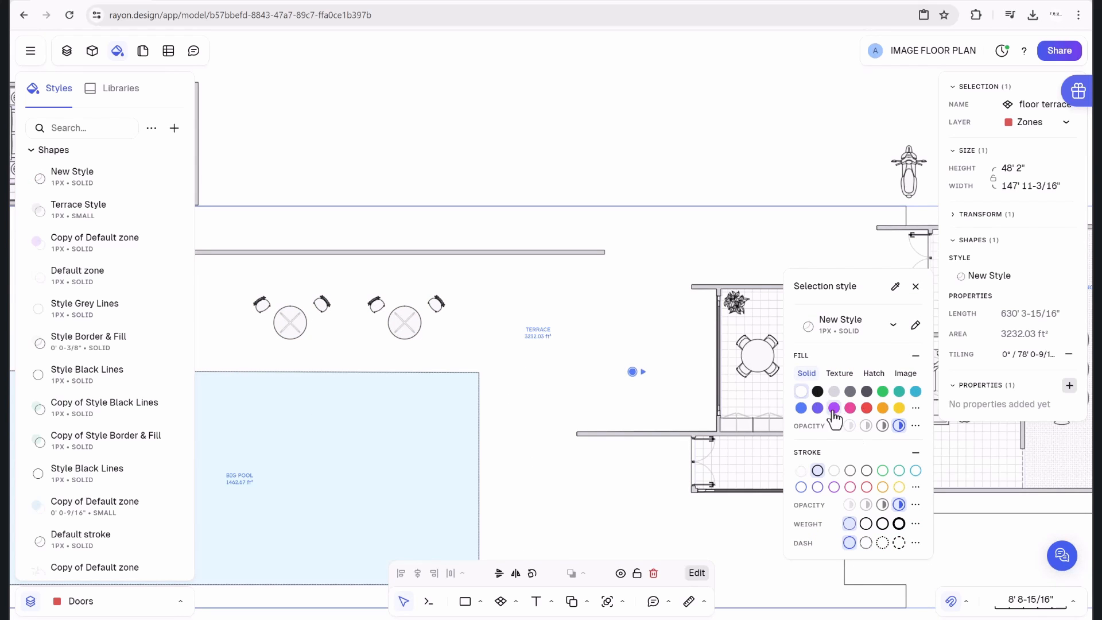
pyautogui.click(834, 391)
pyautogui.click(562, 165)
pyautogui.click(562, 164)
pyautogui.scroll(-3, 564, 167)
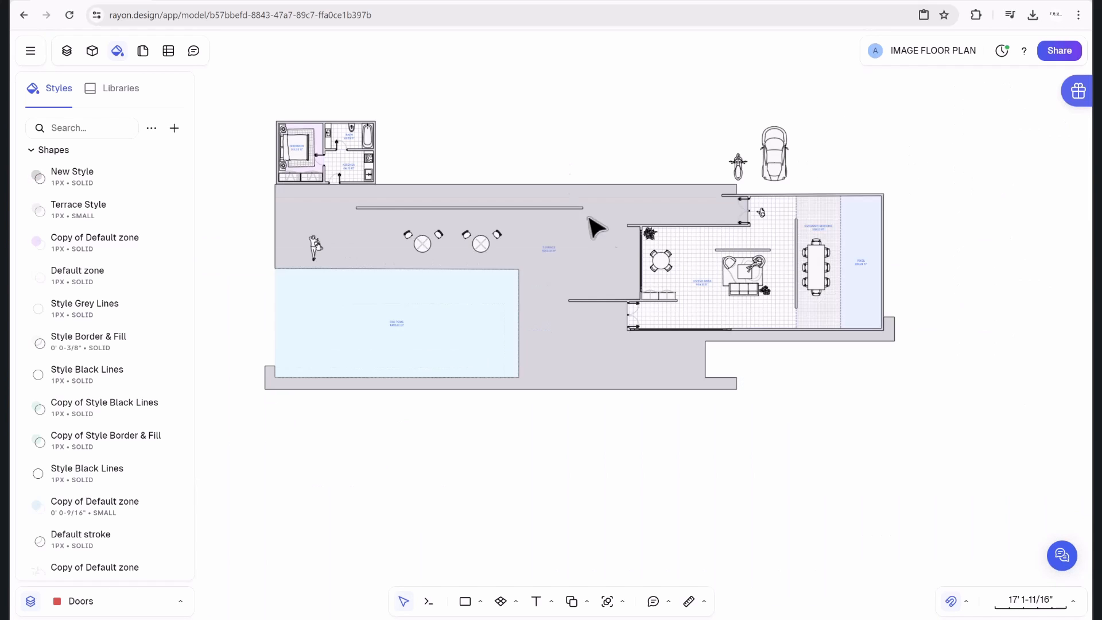
# Select the big pool zone beside the terrace and rename its style to Pool Style.
pyautogui.moveTo(441, 374); pyautogui.dragTo(498, 356, button='middle')
pyautogui.click(358, 302)
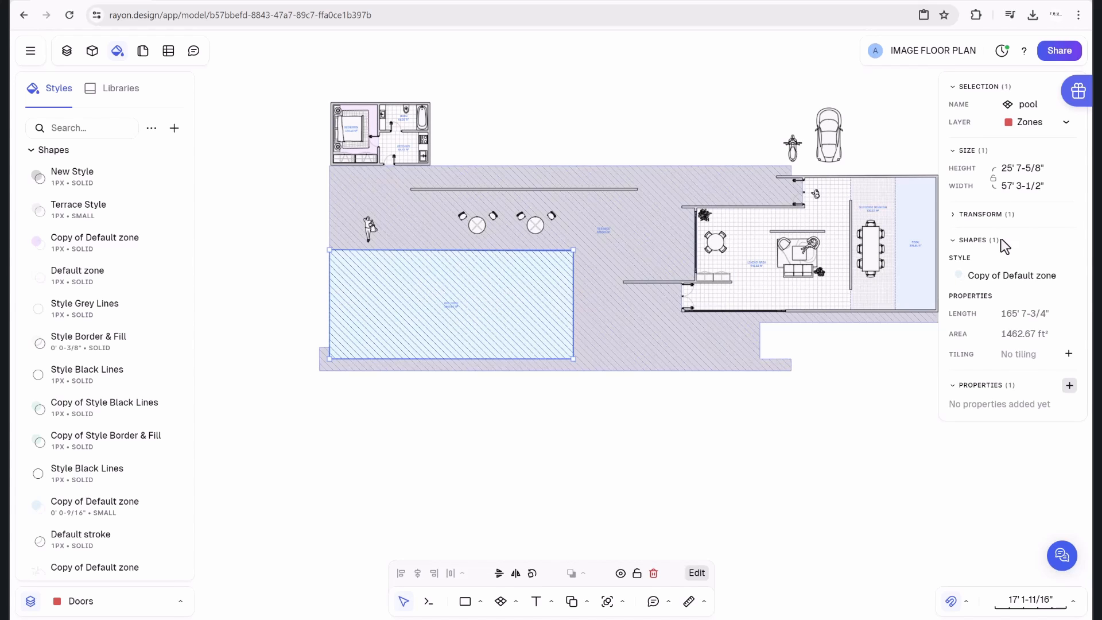
pyautogui.click(991, 276)
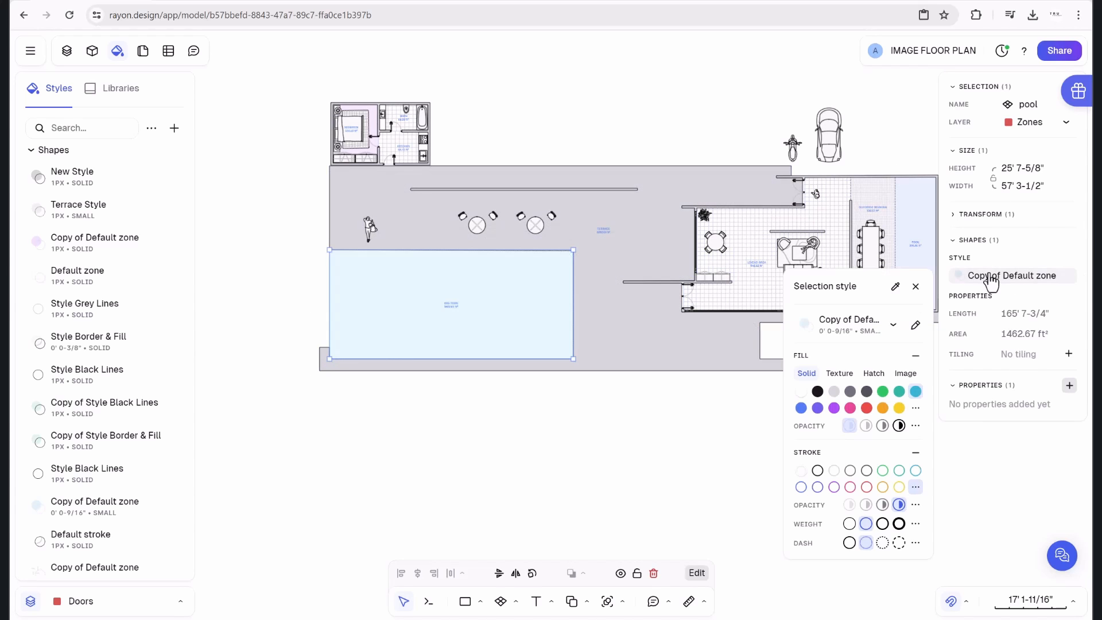
pyautogui.click(899, 320)
pyautogui.tripleClick(902, 320)
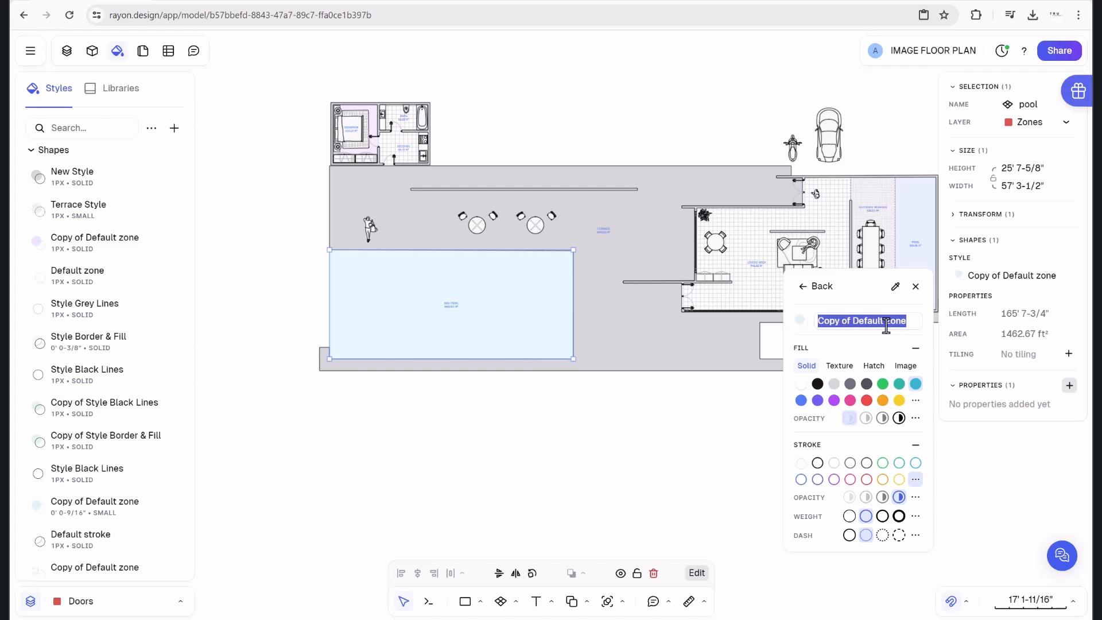
pyautogui.write('Pool Style')
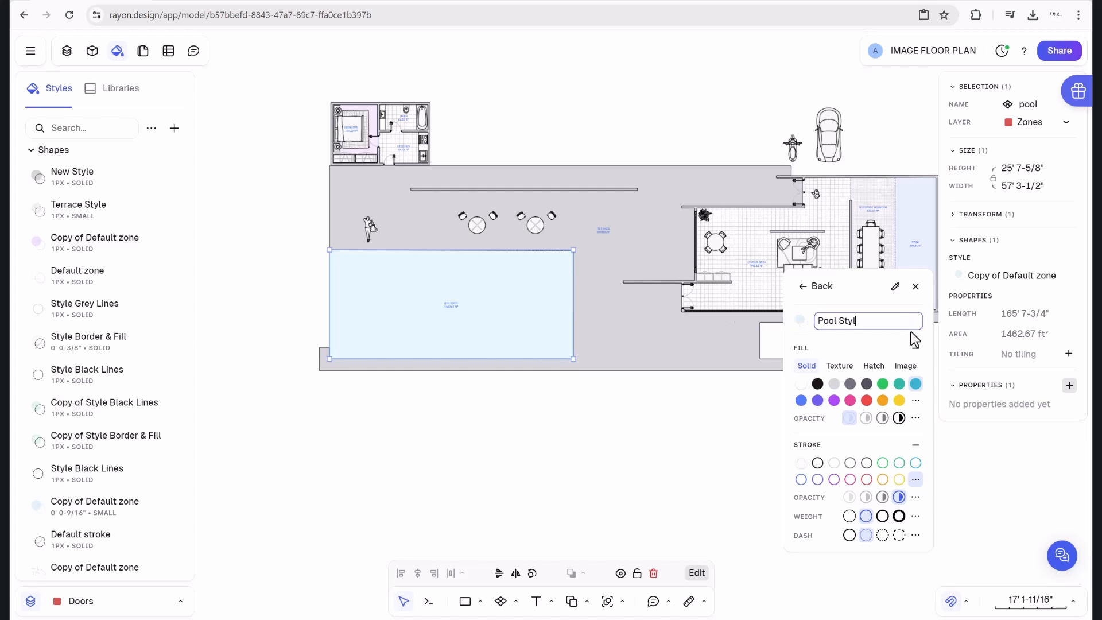
# Change Pool Style to an image fill and import the water.jpg picture from the Desktop.
pyautogui.click(902, 372)
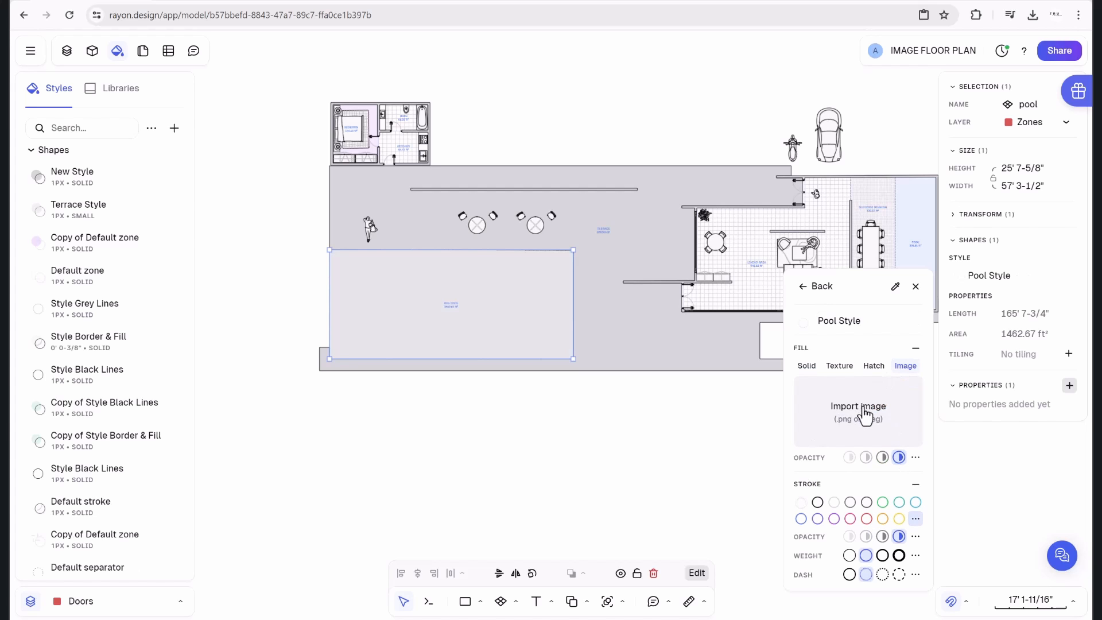
pyautogui.click(820, 411)
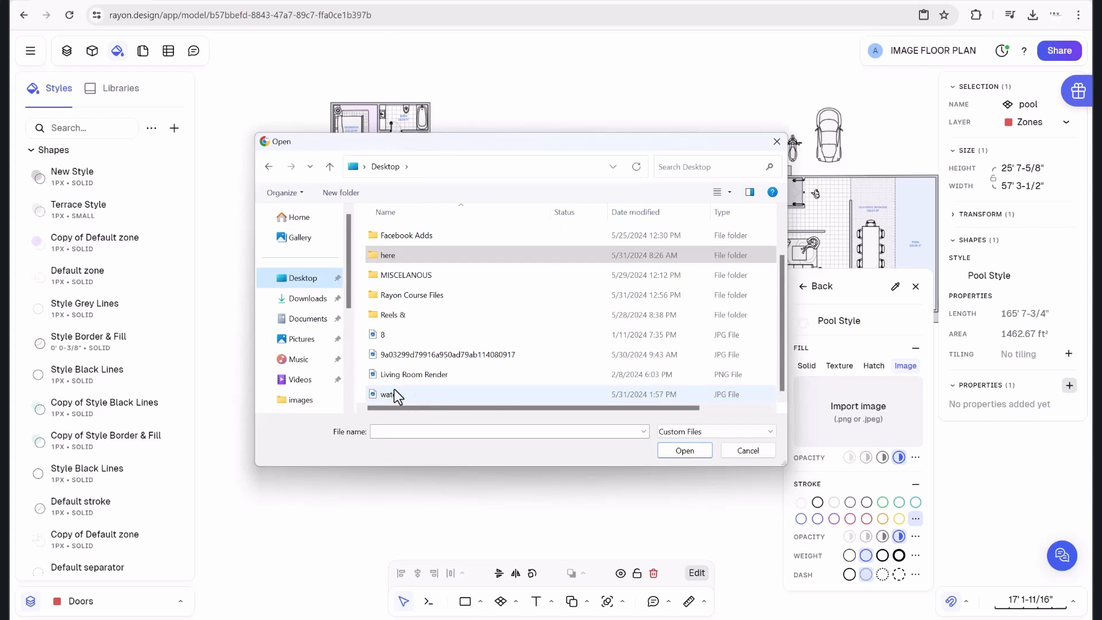
pyautogui.click(397, 394)
pyautogui.click(683, 450)
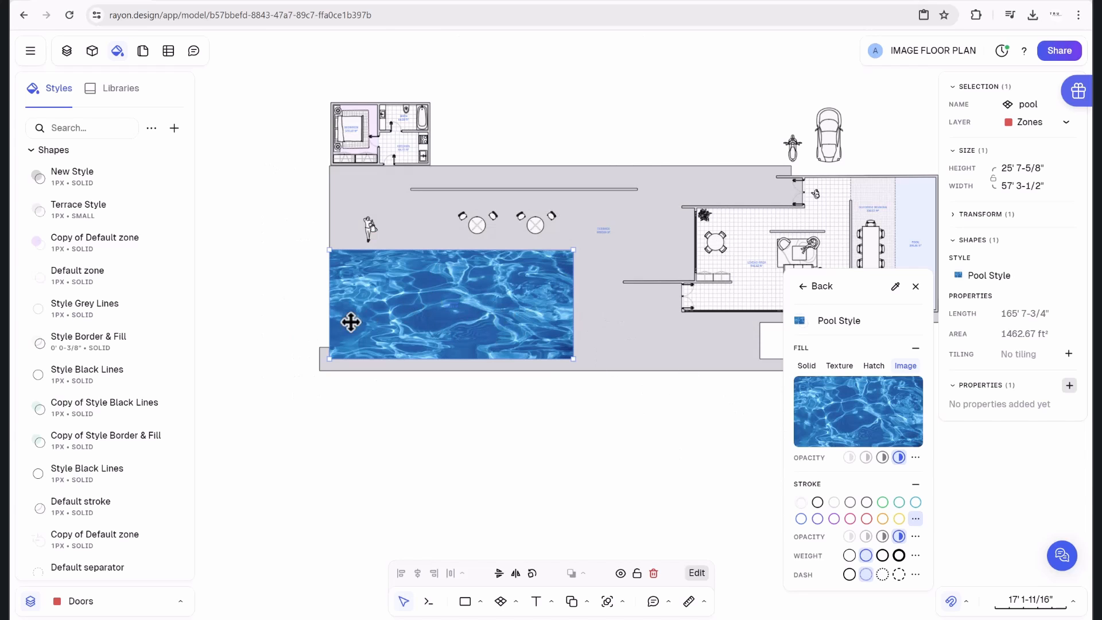
# Adjust the water image to exposure -0.29 and contrast 0.02, and reduce the fill opacity to the second-lightest preset.
pyautogui.click(828, 412)
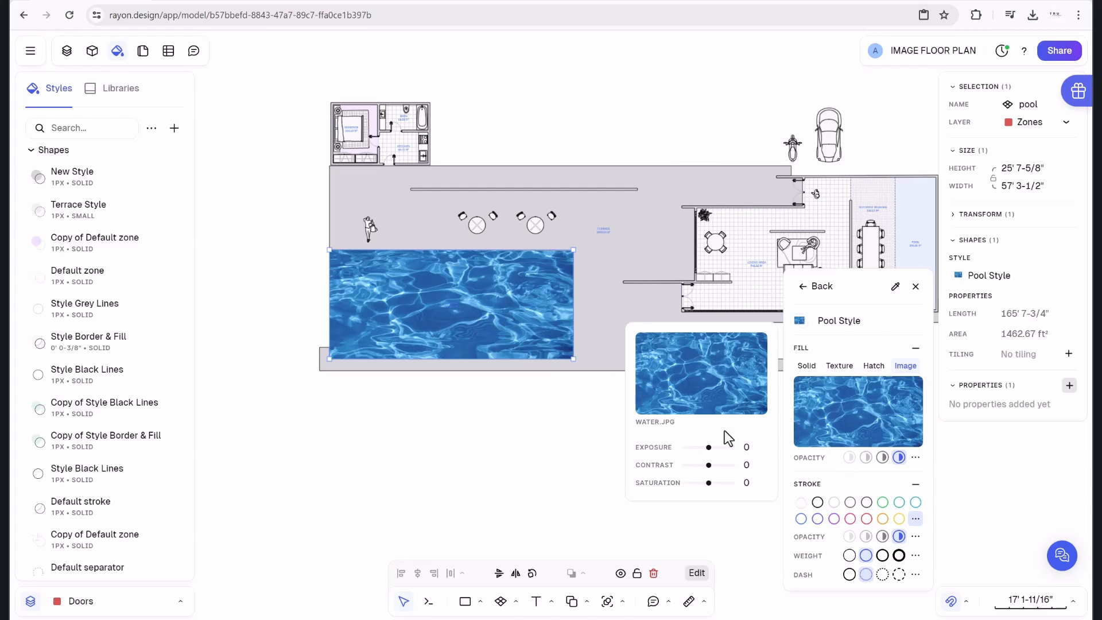
pyautogui.moveTo(709, 449); pyautogui.dragTo(702, 448)
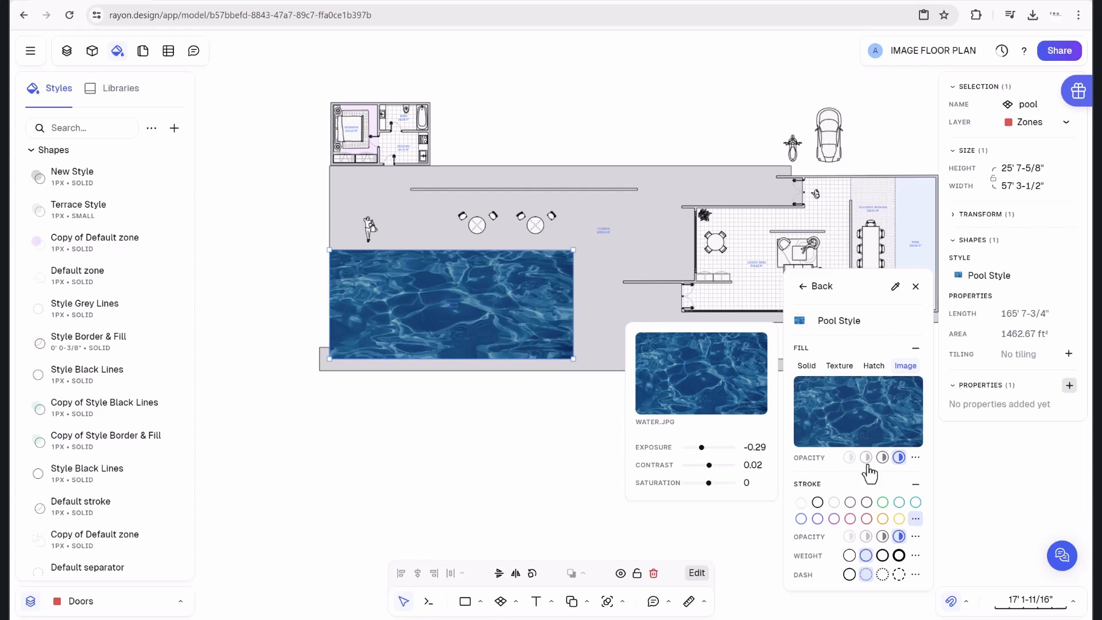
pyautogui.click(850, 458)
pyautogui.scroll(3, 559, 370)
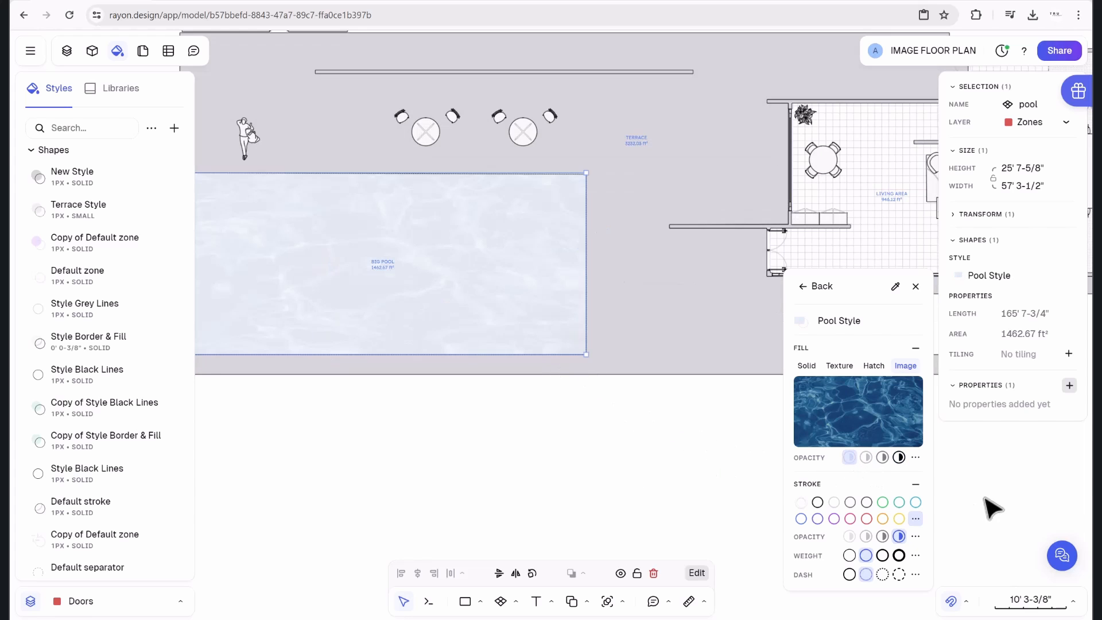
pyautogui.click(866, 457)
pyautogui.scroll(-2, 666, 442)
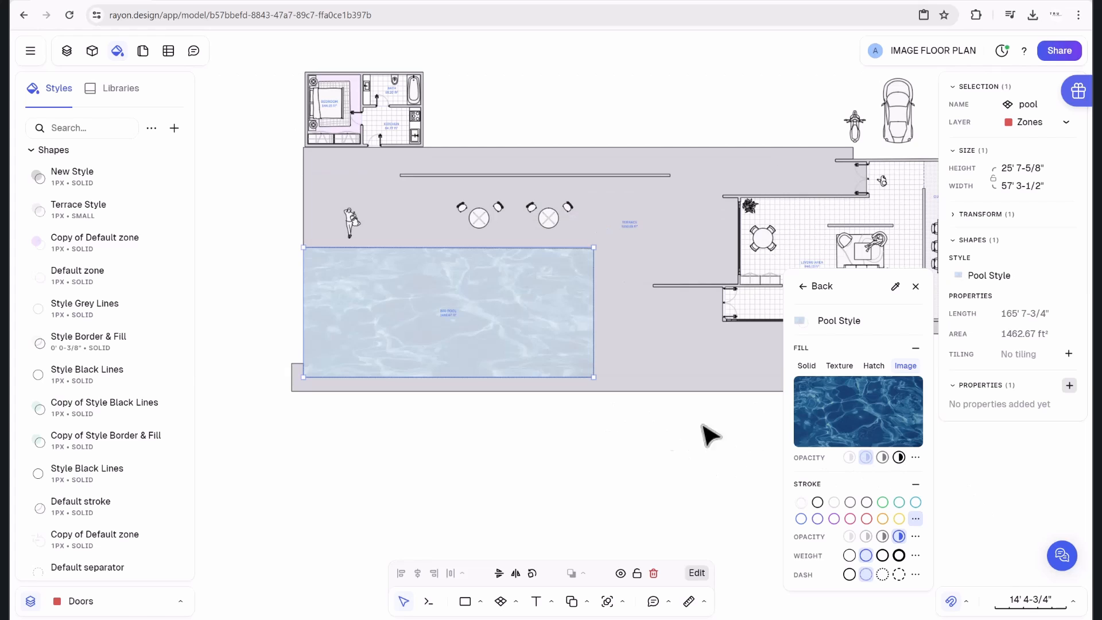
# Raise the water image's exposure to brighten the pool, then deselect the zone and check the fill on the plan.
pyautogui.click(838, 414)
pyautogui.moveTo(700, 446); pyautogui.dragTo(711, 453)
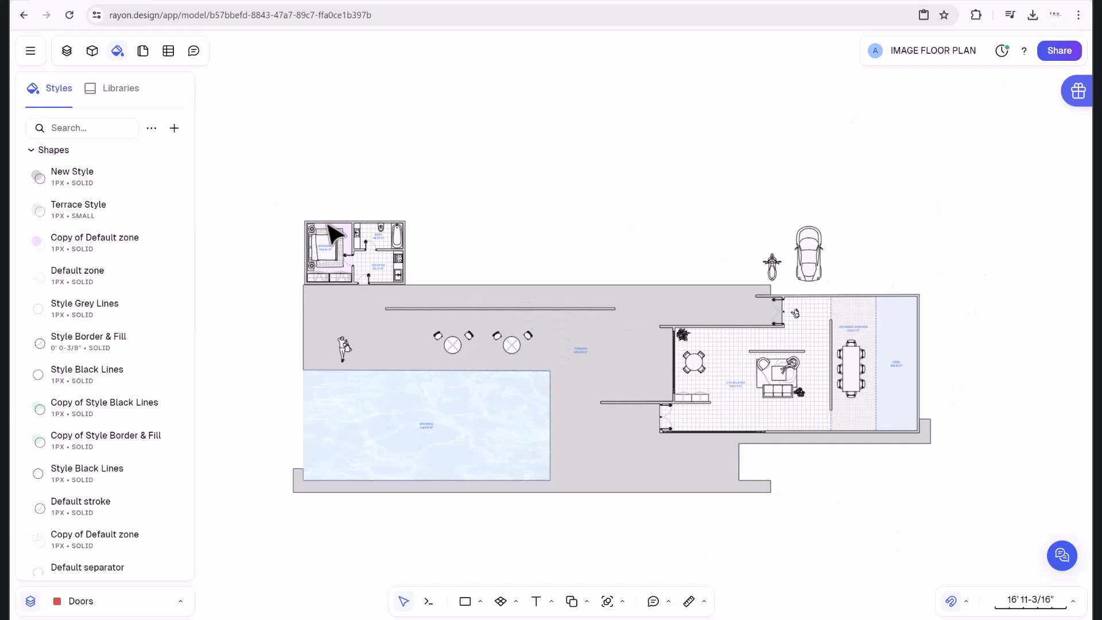
pyautogui.moveTo(552, 532); pyautogui.dragTo(593, 496, button='middle')
pyautogui.scroll(5, 488, 417)
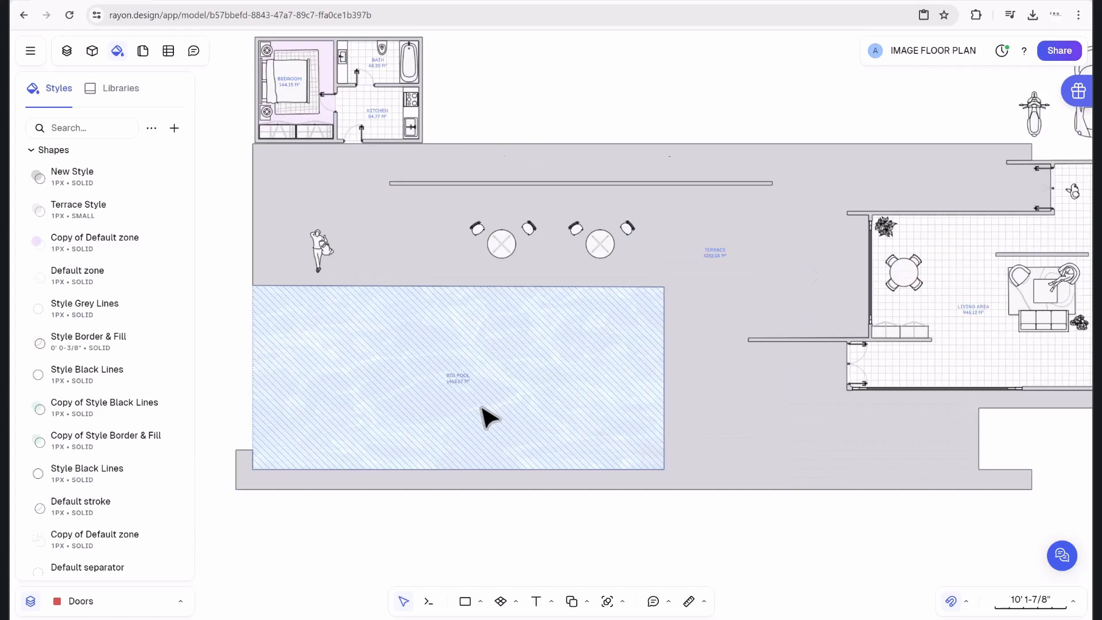
pyautogui.scroll(-6, 548, 445)
pyautogui.scroll(1, 760, 494)
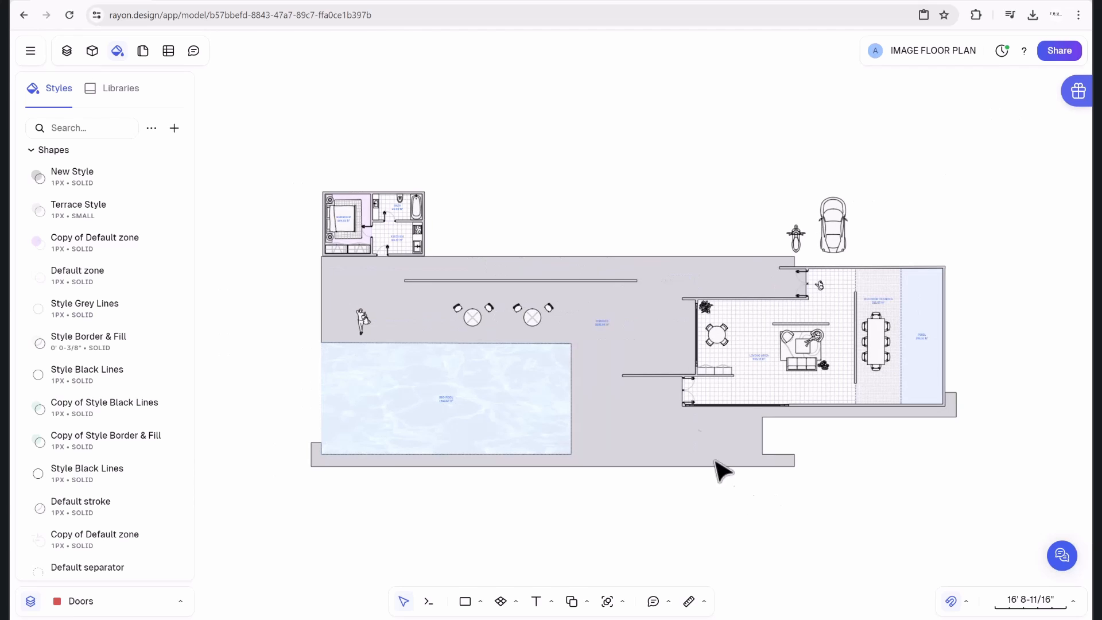
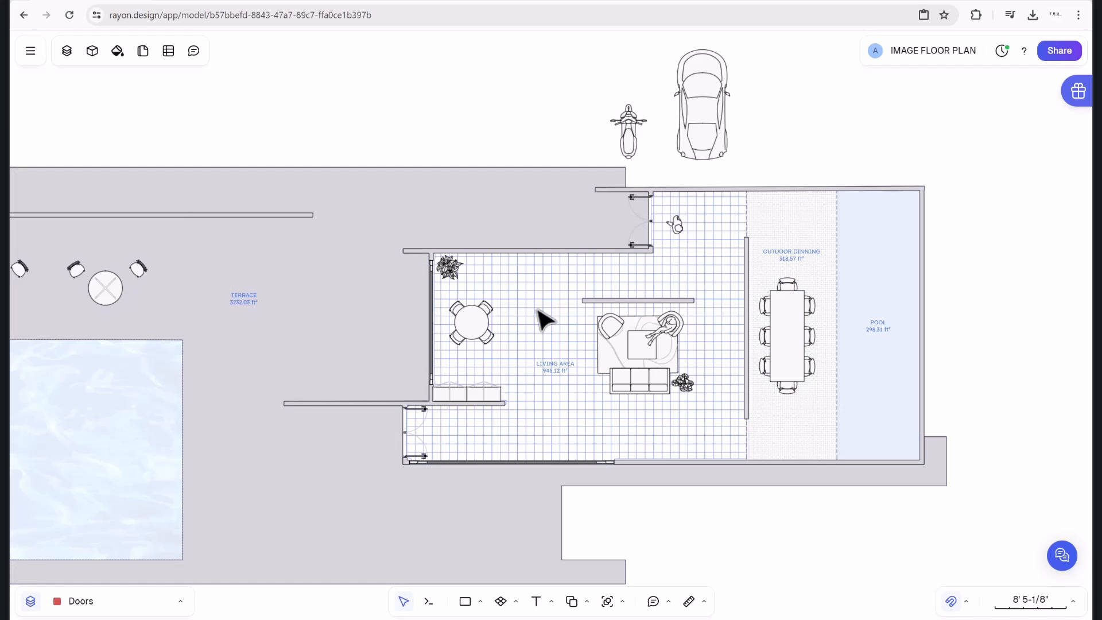
# Create a new wall style for the upper exterior wall of the living and dining block and name it 8" WALL.
pyautogui.click(802, 190)
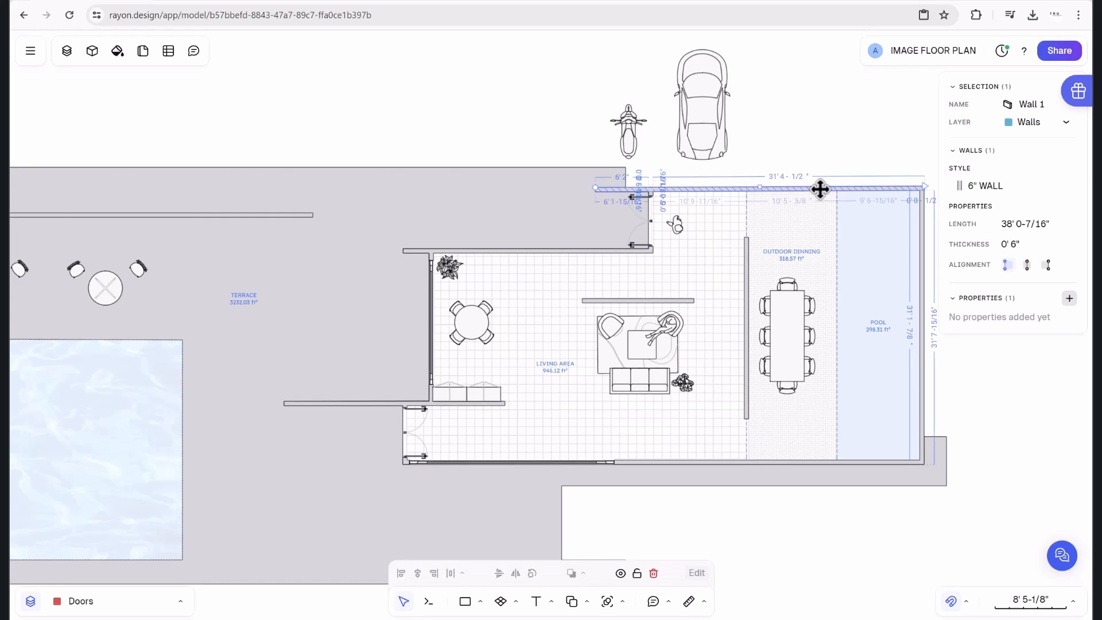
pyautogui.click(992, 187)
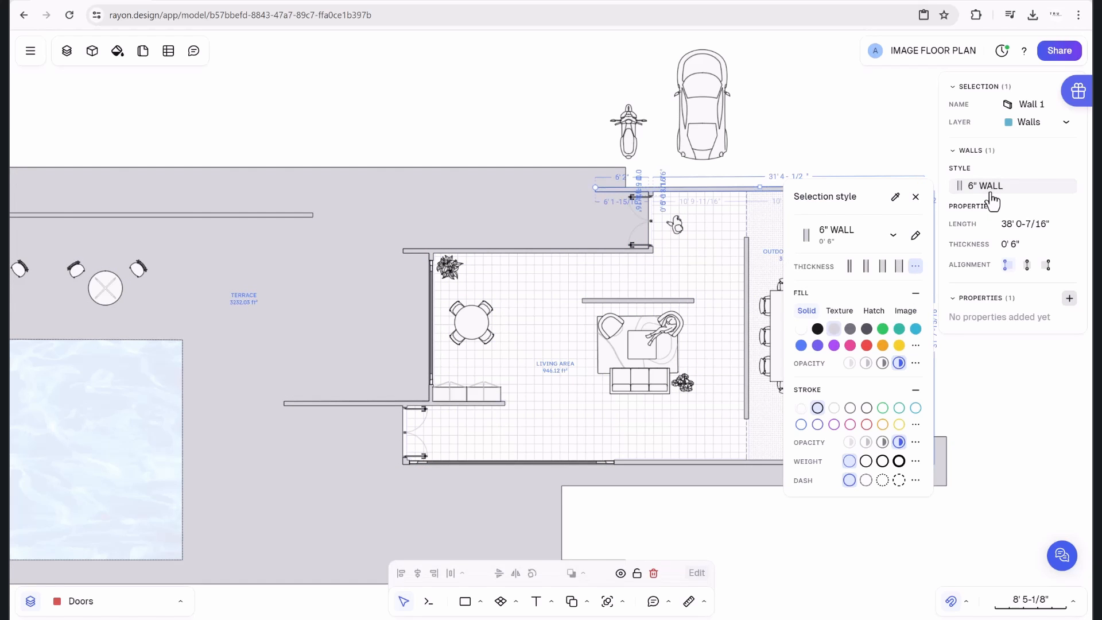
pyautogui.click(893, 236)
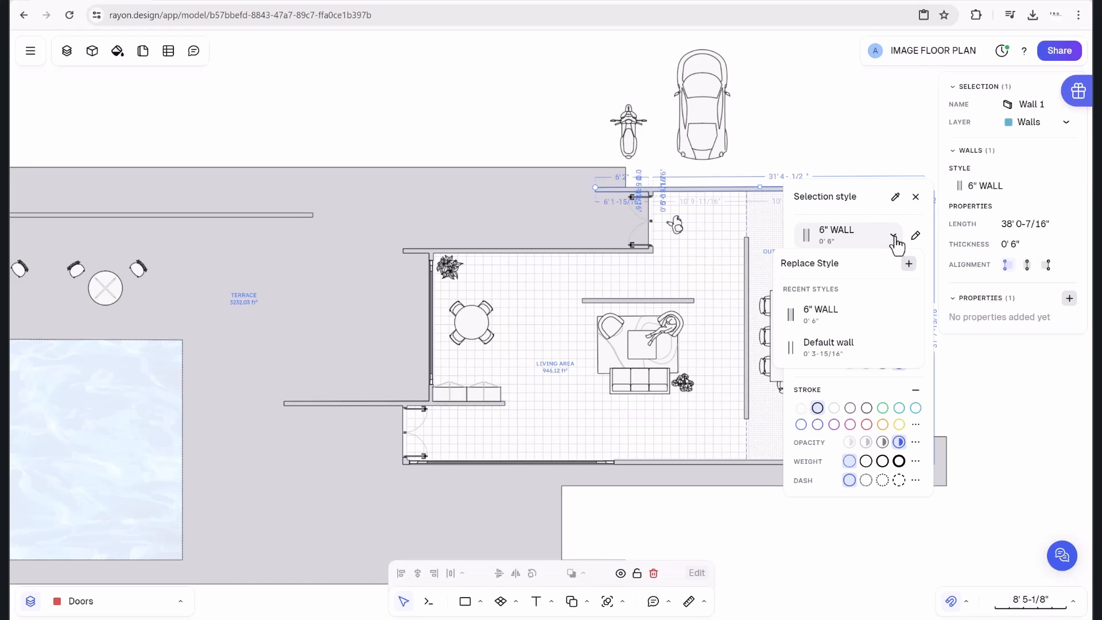
pyautogui.click(908, 267)
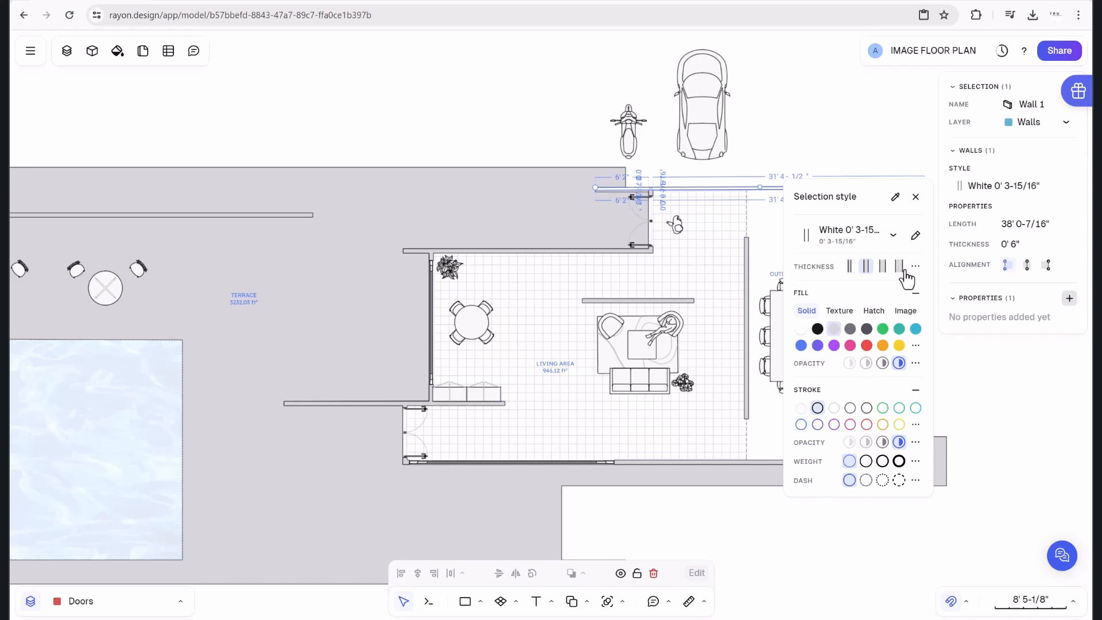
pyautogui.click(912, 236)
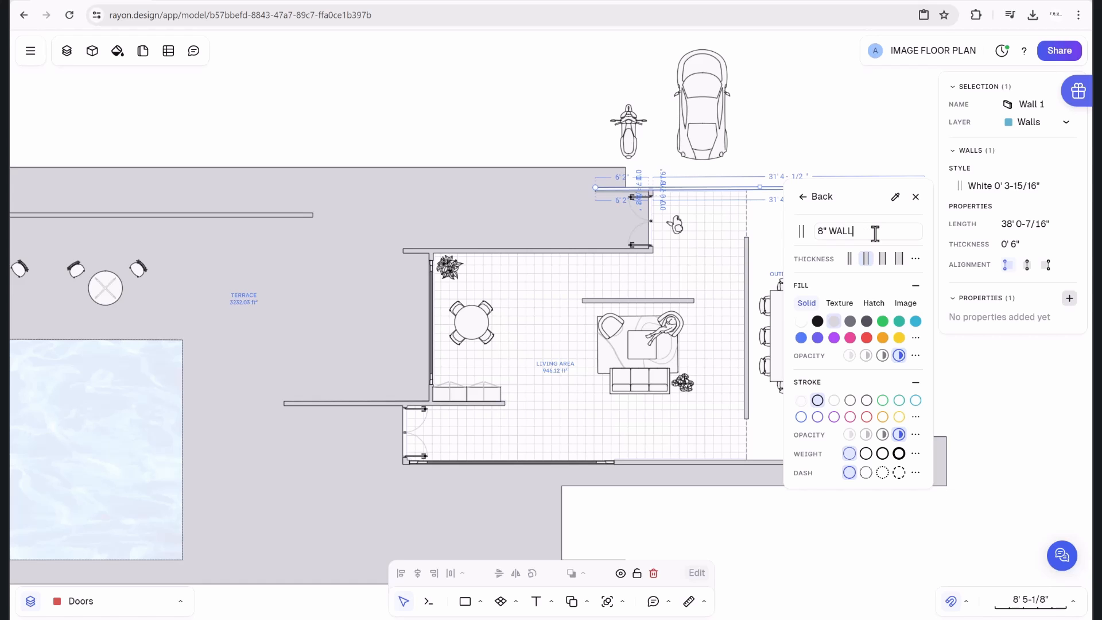
# Set the 8" WALL style's thickness to 0' 7-7/8", give it a light blue fill and deselect the wall.
pyautogui.click(882, 265)
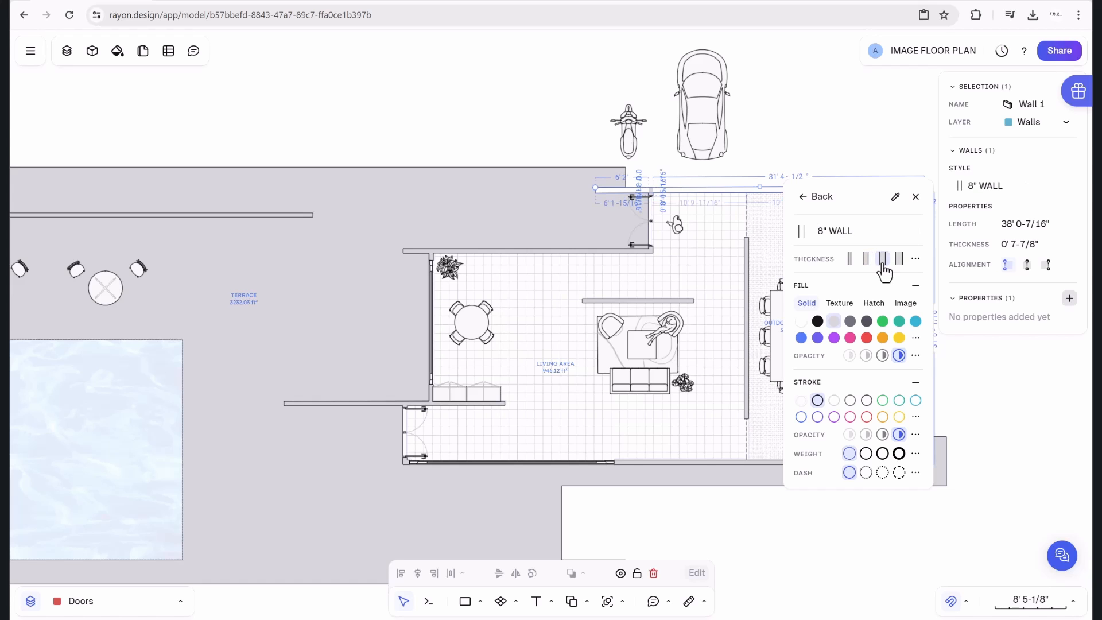
pyautogui.click(854, 127)
pyautogui.scroll(2, 854, 128)
pyautogui.click(856, 129)
pyautogui.moveTo(891, 163); pyautogui.dragTo(840, 159, button='middle')
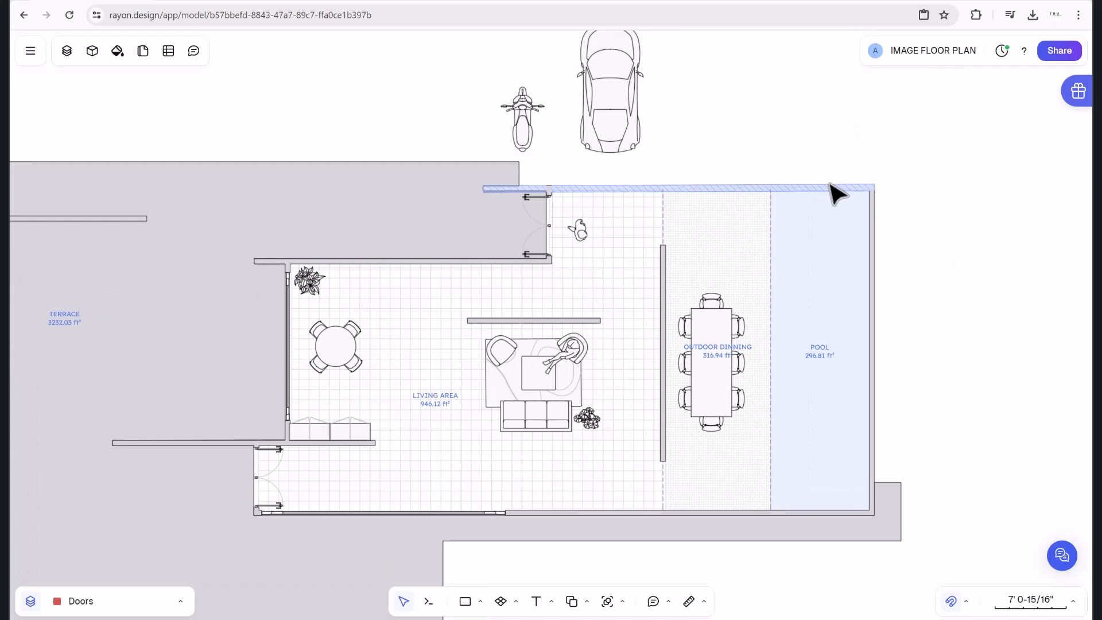
# Select the seven remaining exterior wall segments around the living, dining and pool block and replace their style with 8" WALL.
pyautogui.moveTo(910, 302); pyautogui.dragTo(900, 222, button='middle')
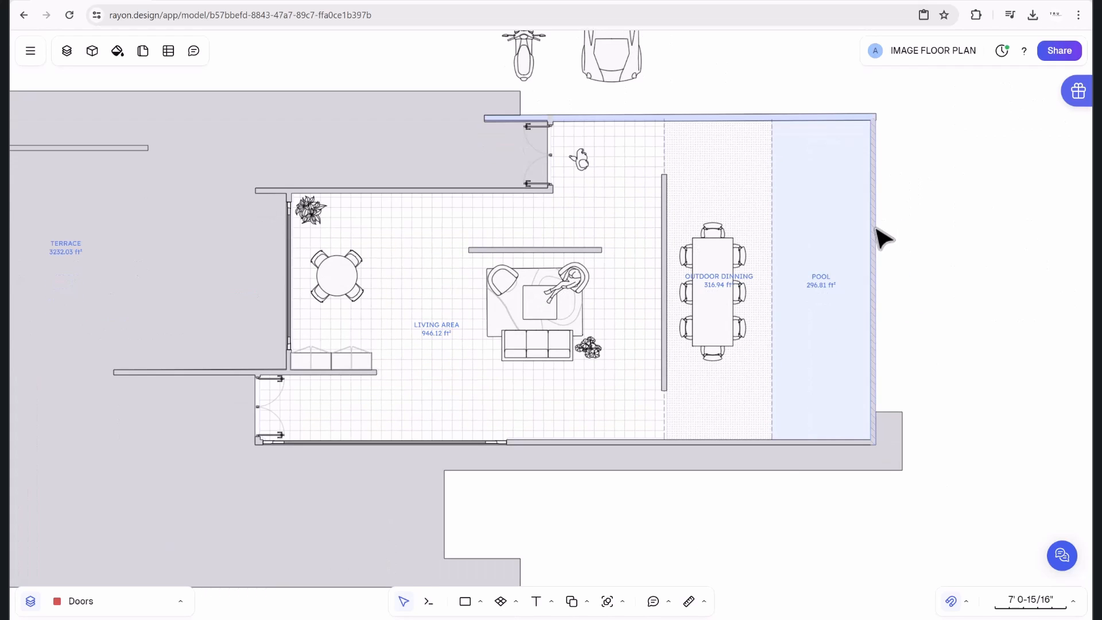
pyautogui.click(871, 236)
pyautogui.keyDown('shift'); pyautogui.click(778, 444); pyautogui.keyUp('shift')
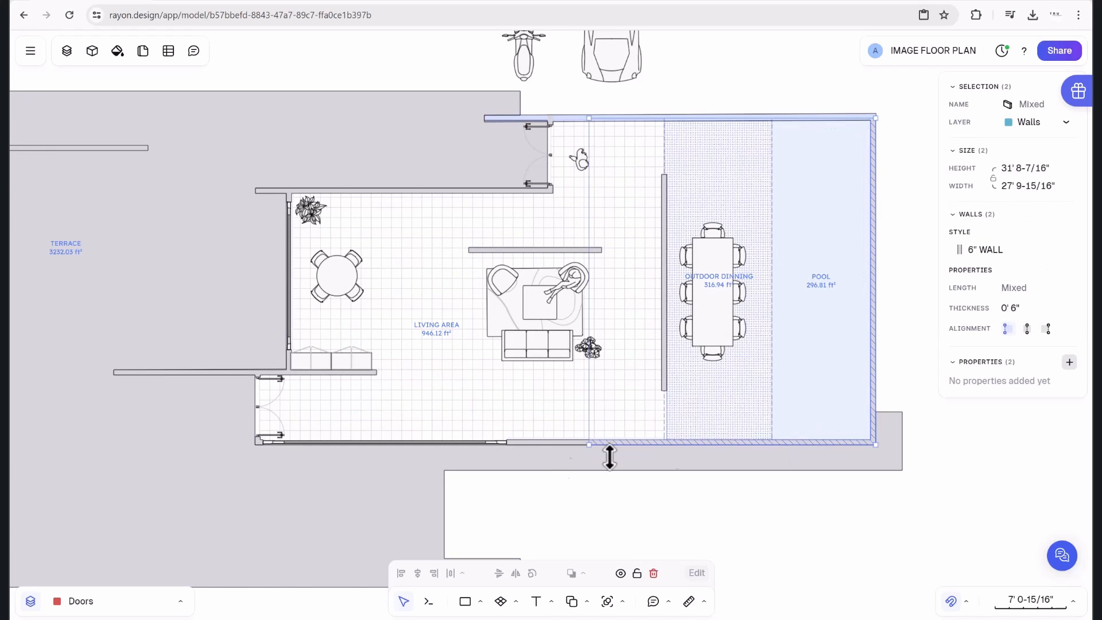
pyautogui.keyDown('shift'); pyautogui.click(423, 442); pyautogui.keyUp('shift')
pyautogui.keyDown('shift'); pyautogui.click(184, 374); pyautogui.keyUp('shift')
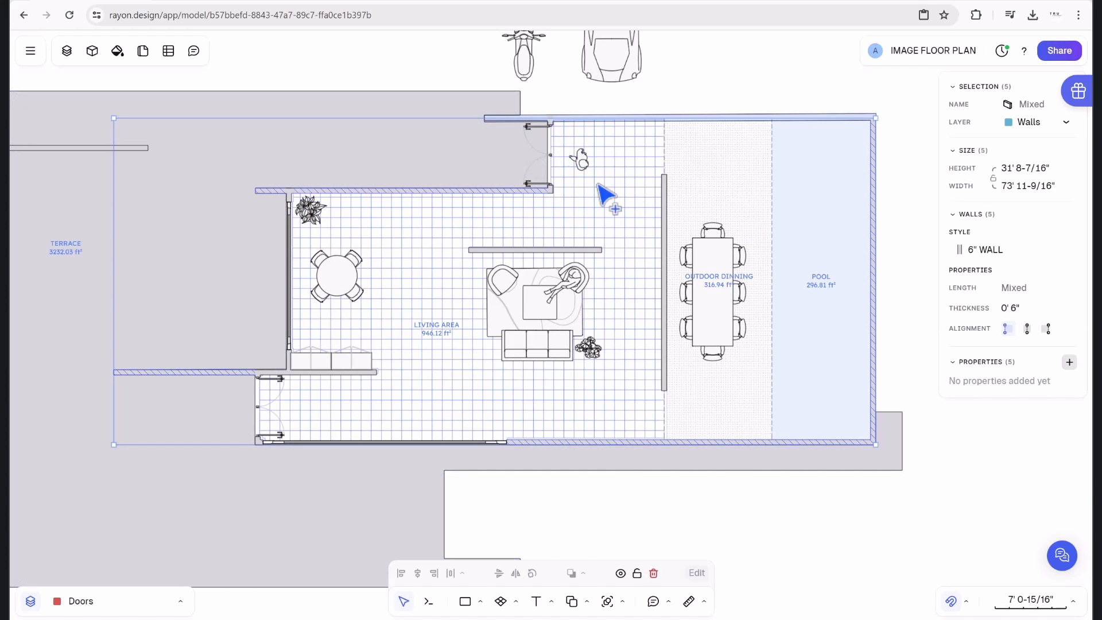
pyautogui.scroll(3, 560, 129)
pyautogui.keyDown('shift'); pyautogui.click(554, 118); pyautogui.keyUp('shift')
pyautogui.scroll(-3, 571, 301)
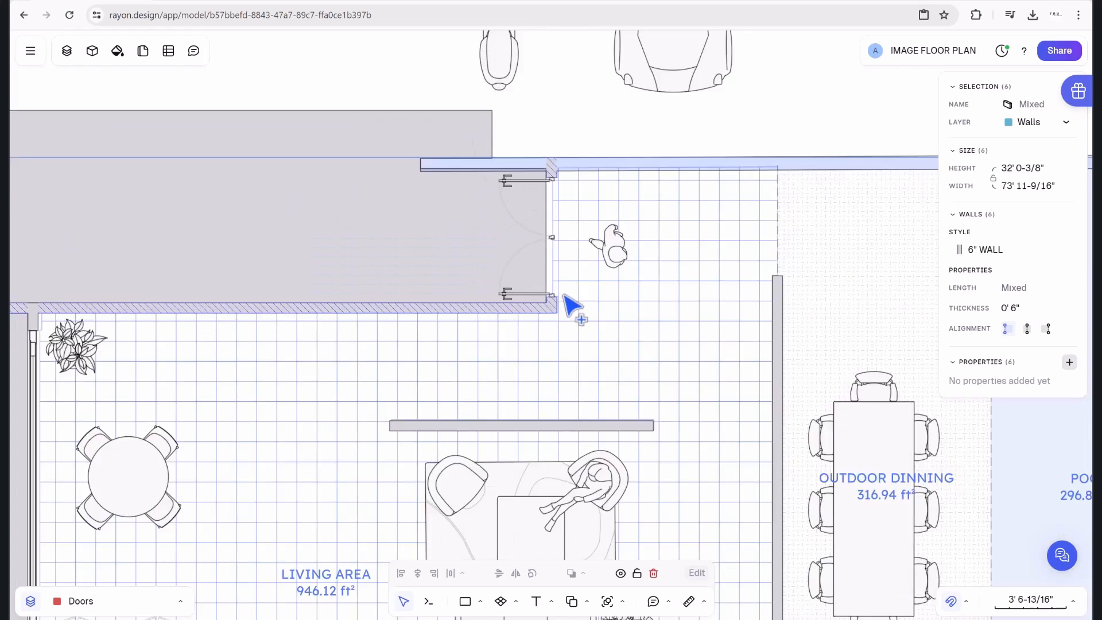
pyautogui.scroll(-2, 307, 510)
pyautogui.scroll(5, 200, 456)
pyautogui.keyDown('shift'); pyautogui.click(204, 440); pyautogui.keyUp('shift')
pyautogui.scroll(-3, 203, 450)
pyautogui.scroll(3, 215, 527)
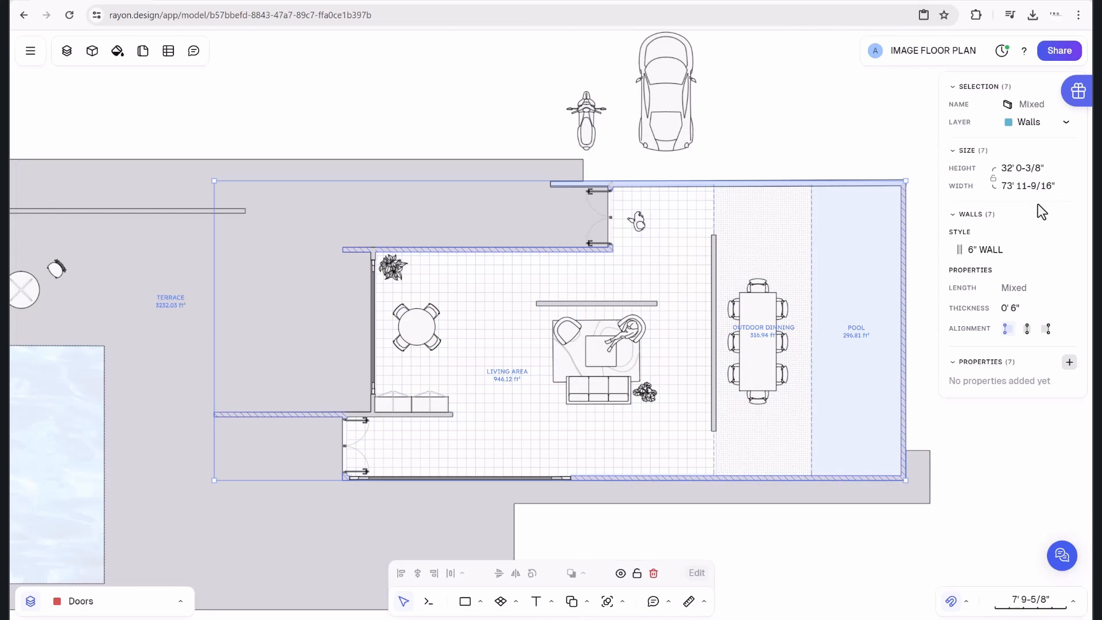
pyautogui.click(1005, 252)
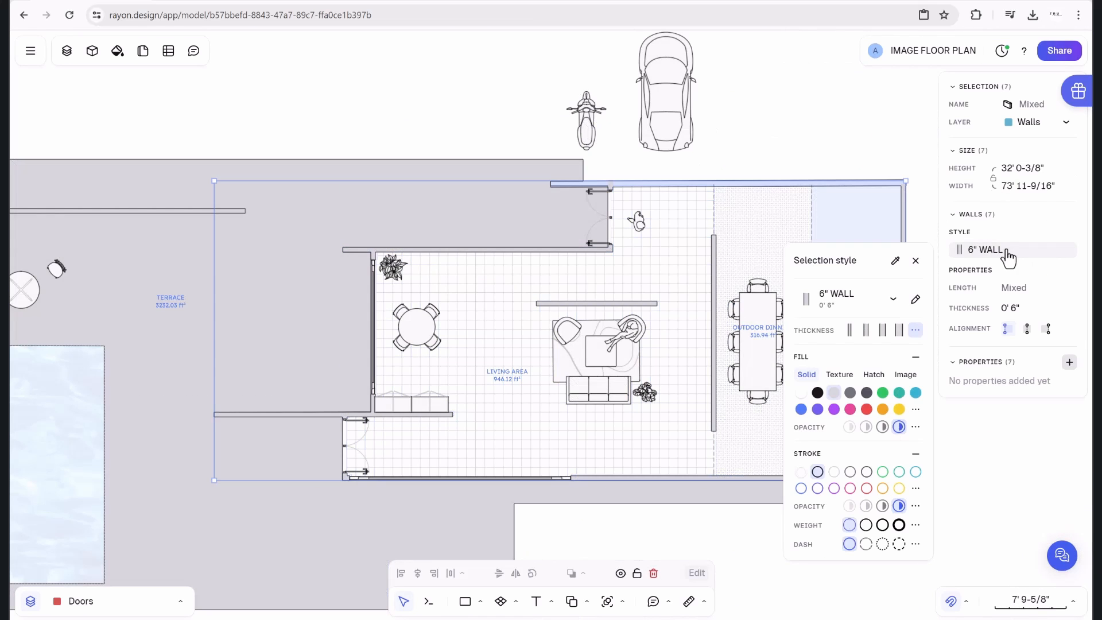
pyautogui.click(893, 300)
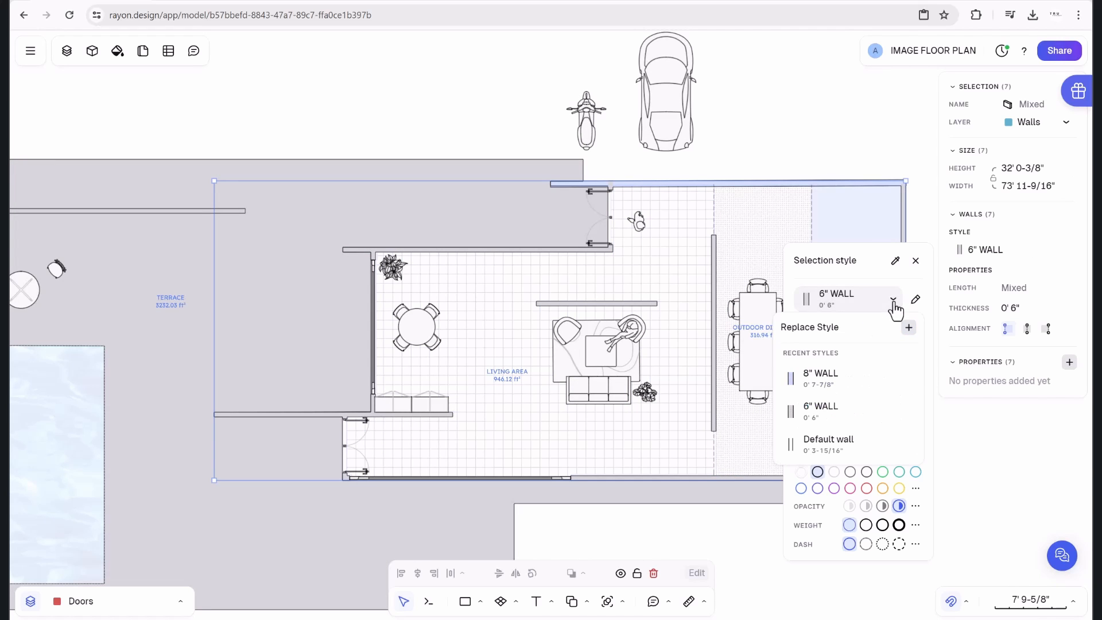
pyautogui.click(874, 377)
pyautogui.click(944, 140)
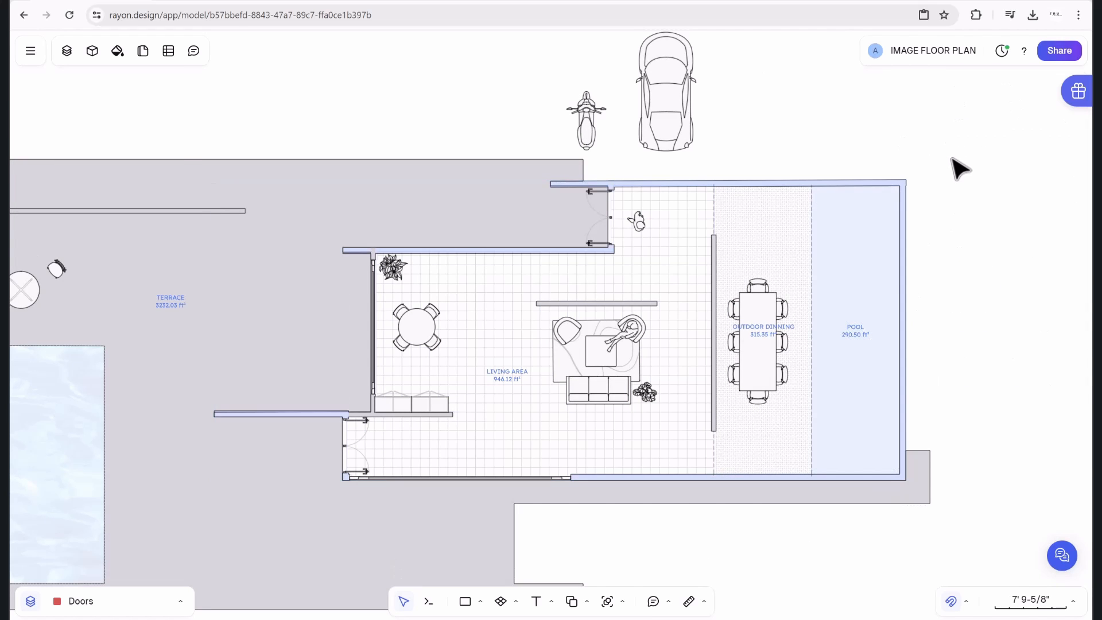
# Give the 6" WALL style a solid blue fill through the wall between the living area and outdoor dining, and review the plan.
pyautogui.scroll(-2, 953, 159)
pyautogui.scroll(6, 923, 216)
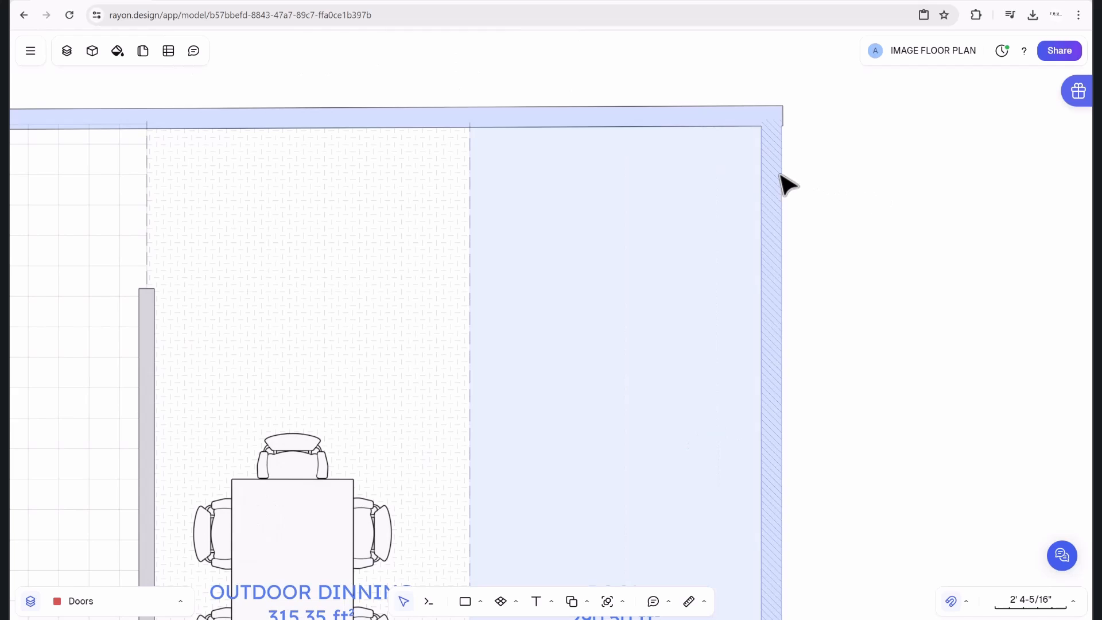
pyautogui.scroll(-5, 816, 172)
pyautogui.click(695, 243)
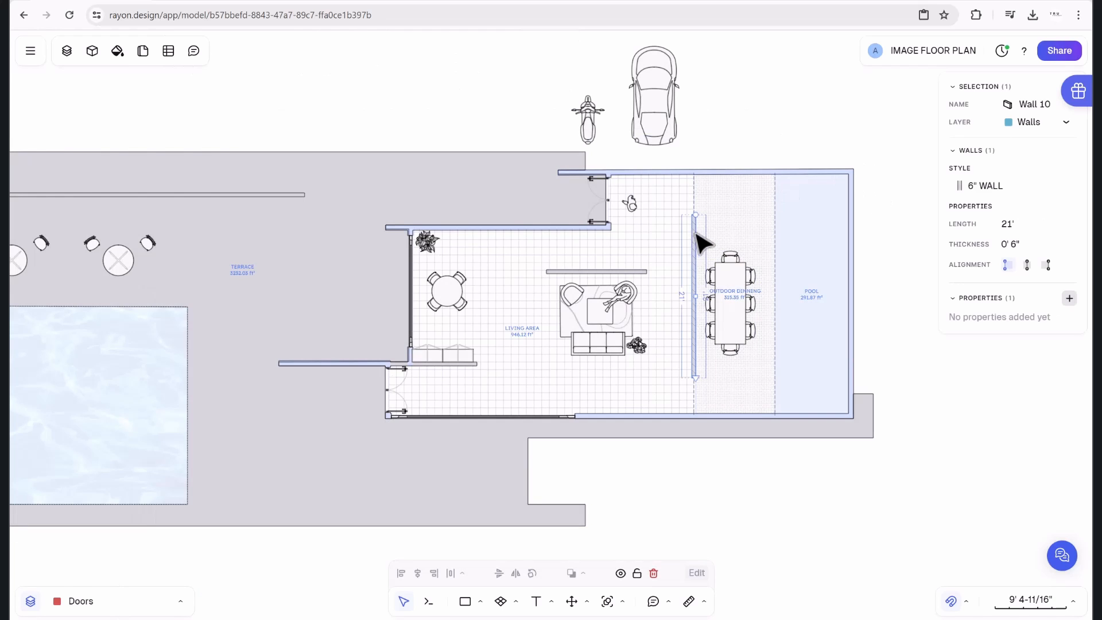
pyautogui.click(1045, 199)
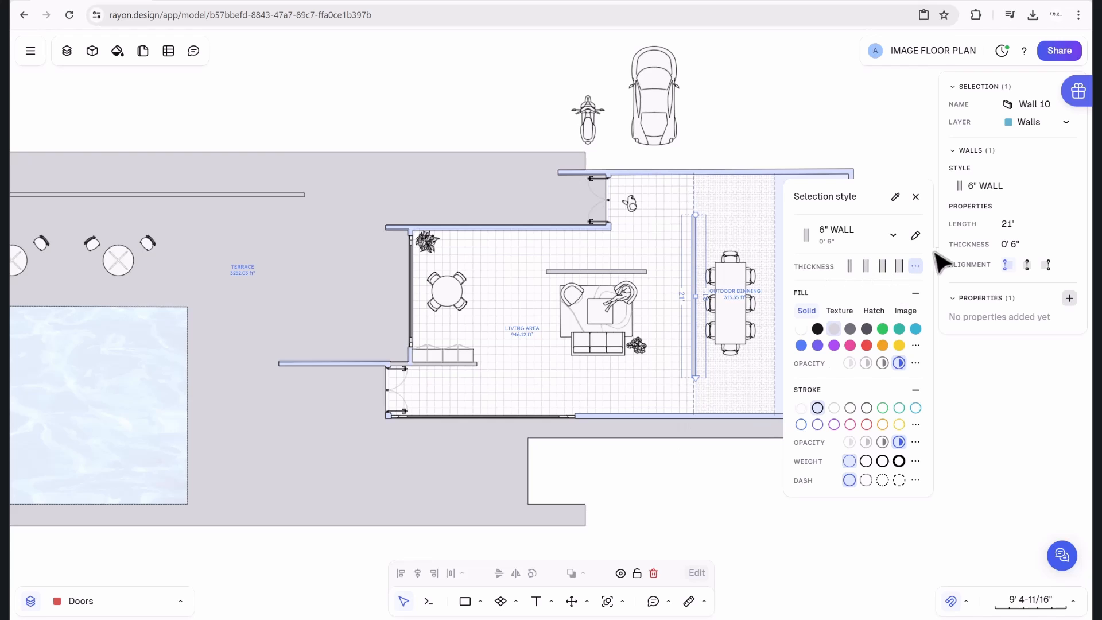
pyautogui.click(916, 235)
pyautogui.click(803, 339)
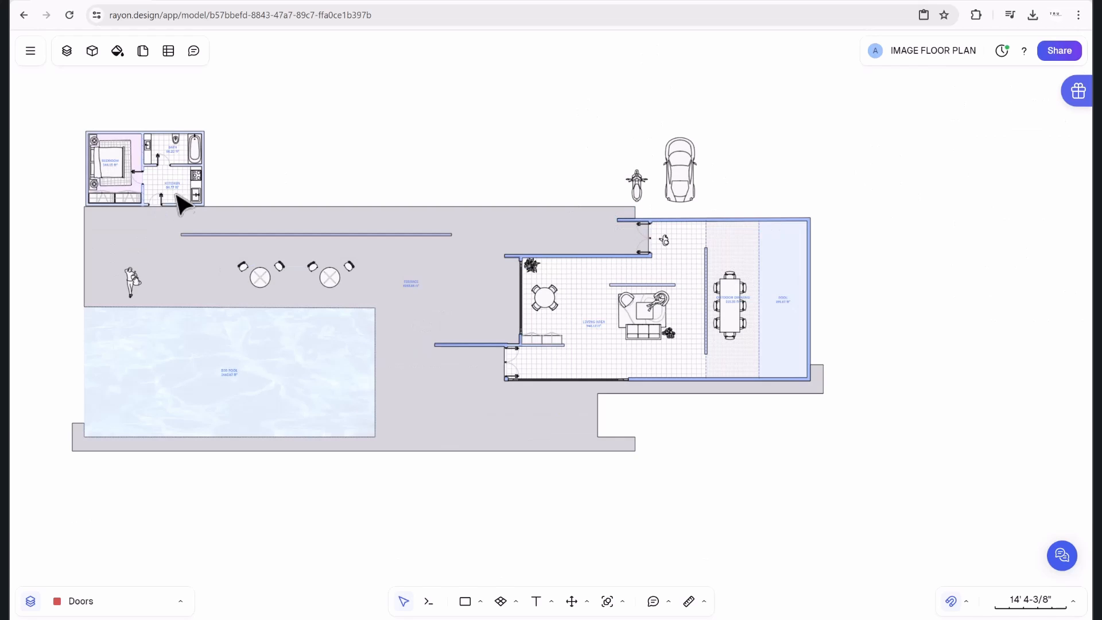
pyautogui.scroll(3, 192, 155)
pyautogui.scroll(-4, 476, 201)
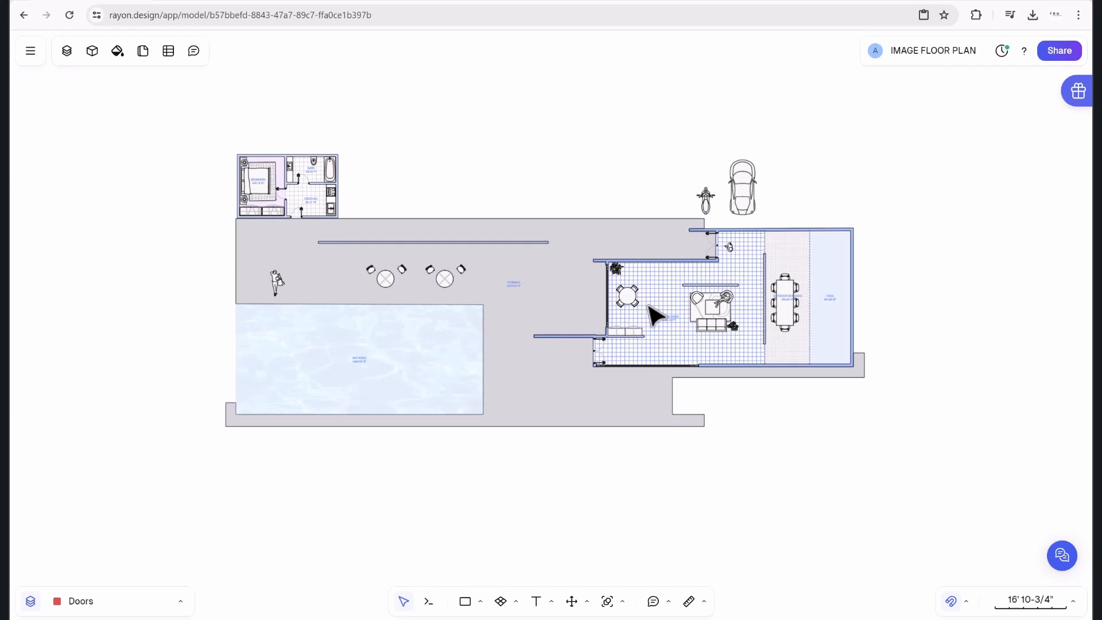
# Give the sport car block above the entrance a solid light grey fill and a blue stroke, and deselect it.
pyautogui.scroll(3, 649, 310)
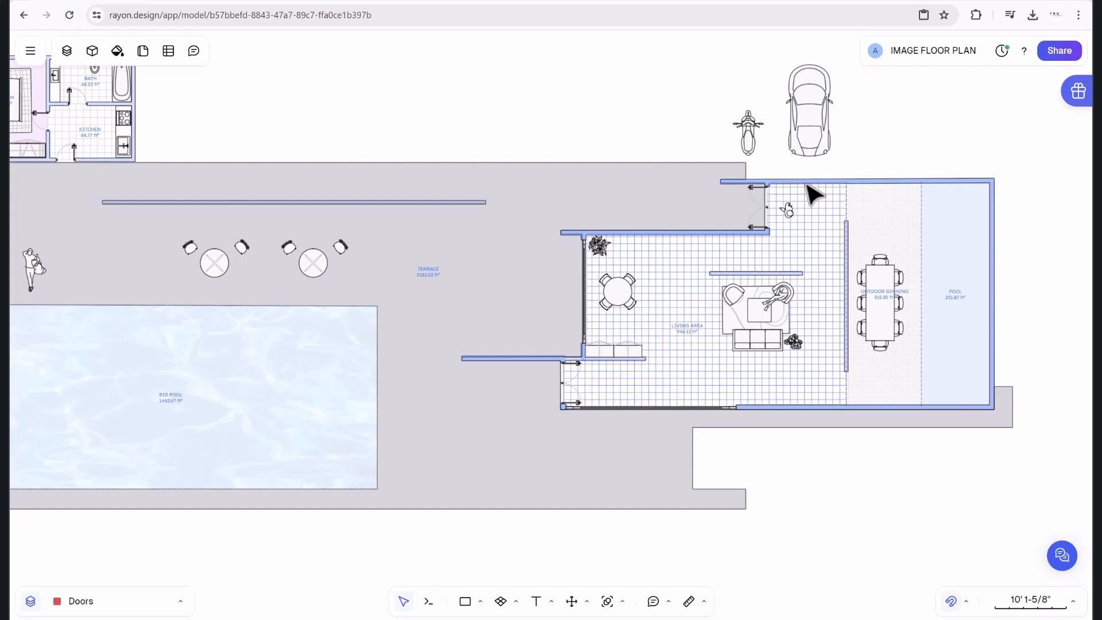
pyautogui.scroll(-3, 812, 192)
pyautogui.moveTo(915, 153); pyautogui.dragTo(743, 202, button='middle')
pyautogui.click(661, 199)
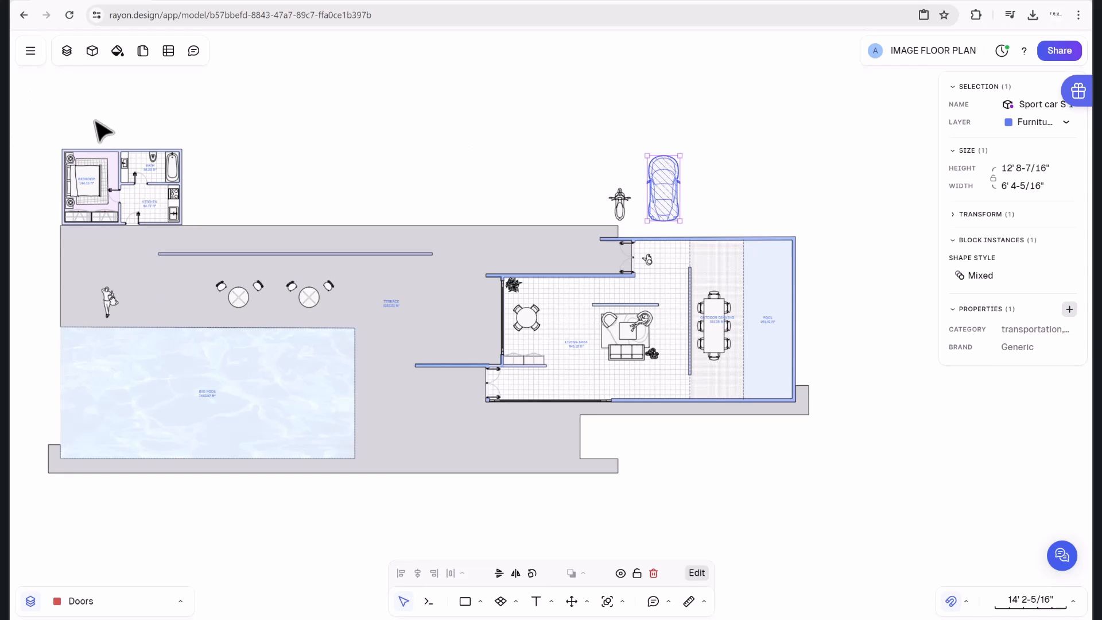
pyautogui.click(967, 278)
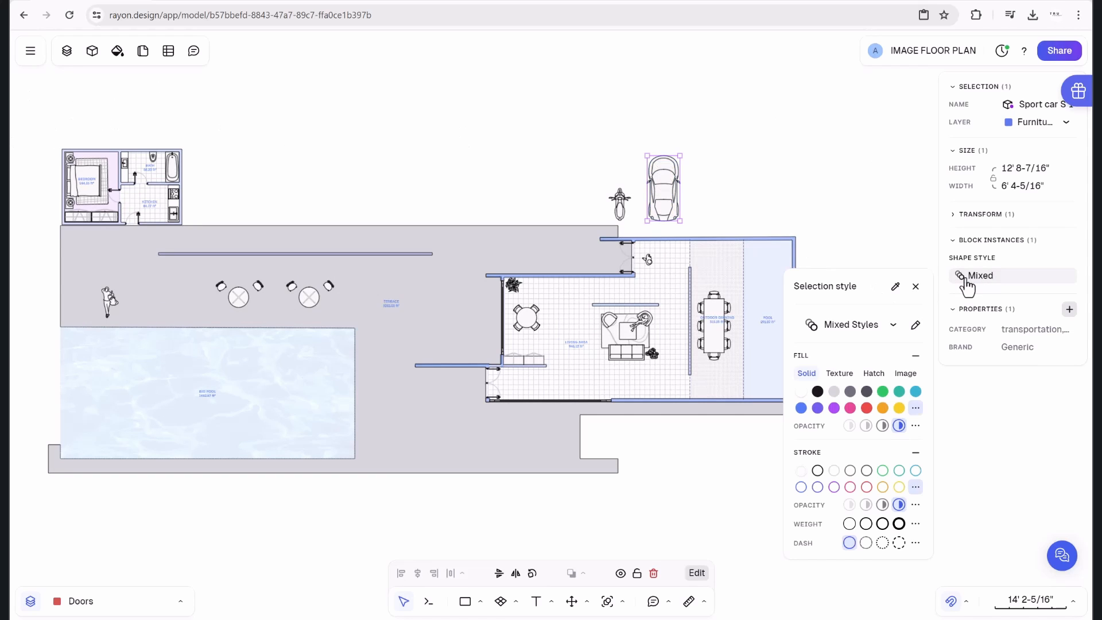
pyautogui.click(802, 408)
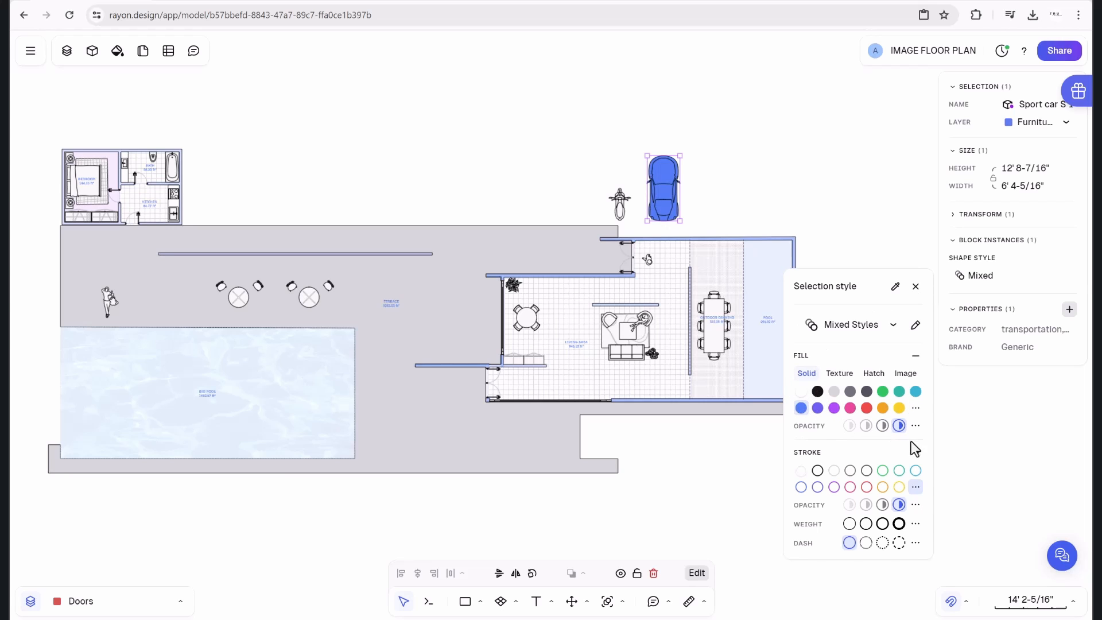
pyautogui.click(802, 488)
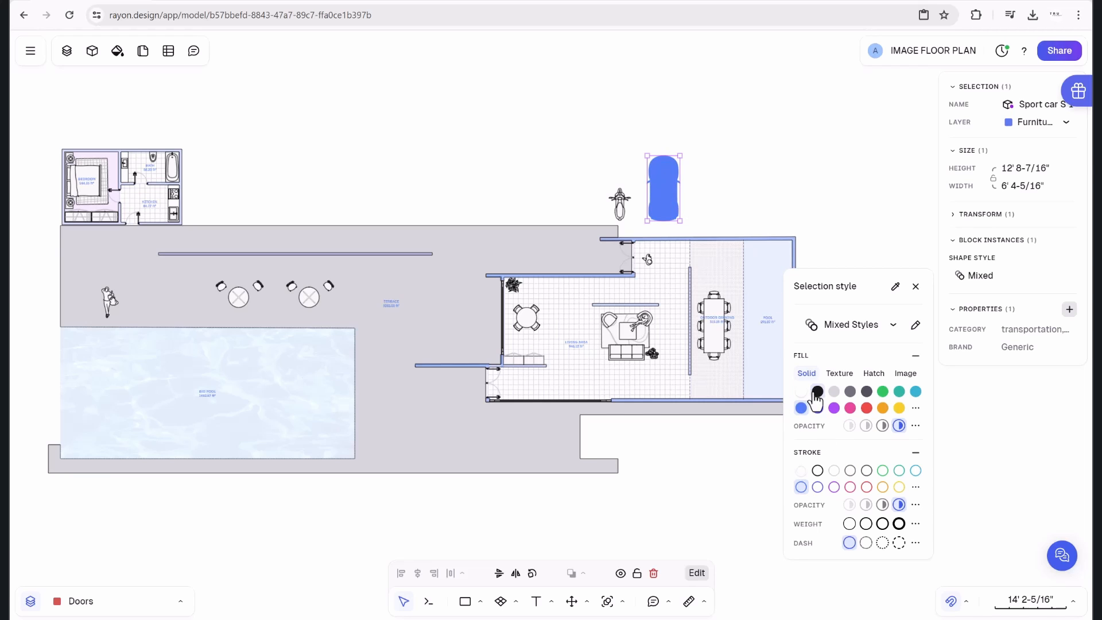
pyautogui.click(834, 391)
pyautogui.scroll(3, 685, 180)
pyautogui.click(725, 202)
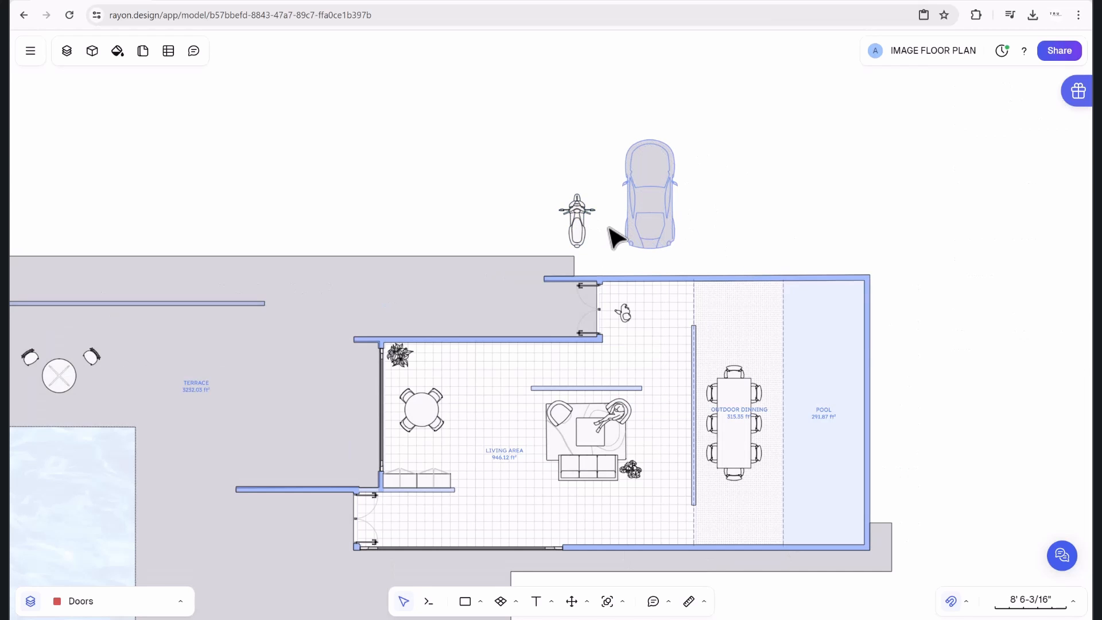
# Review the recoloured car together with the rest of the floor plan.
pyautogui.scroll(-2, 615, 236)
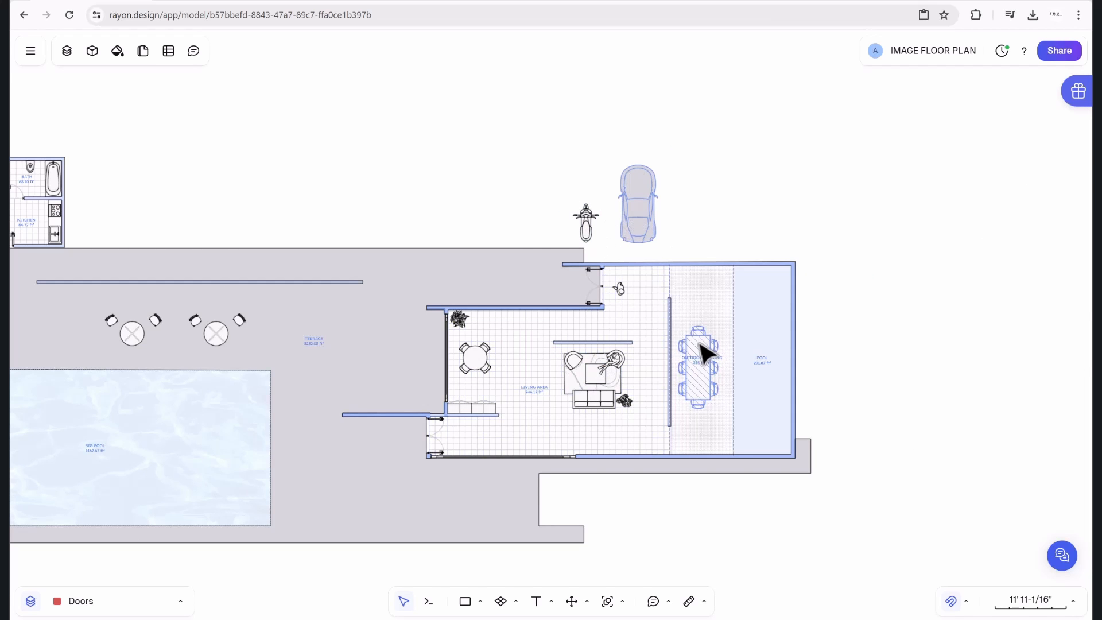
pyautogui.scroll(-4, 697, 190)
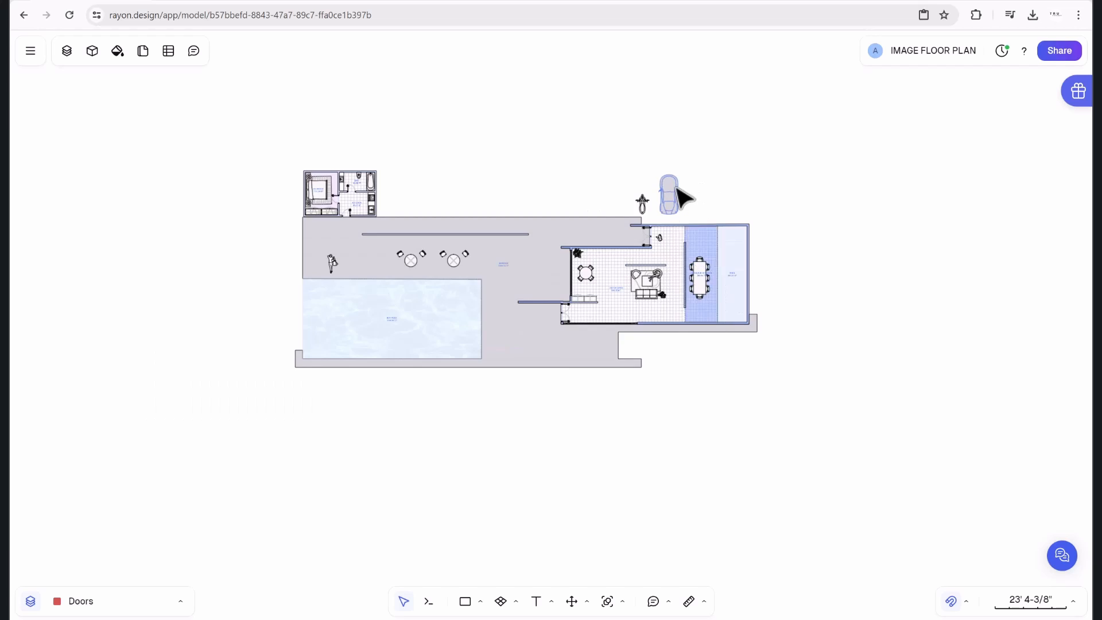
pyautogui.scroll(3, 686, 190)
pyautogui.scroll(-2, 468, 247)
pyautogui.moveTo(400, 203); pyautogui.dragTo(495, 201, button='middle')
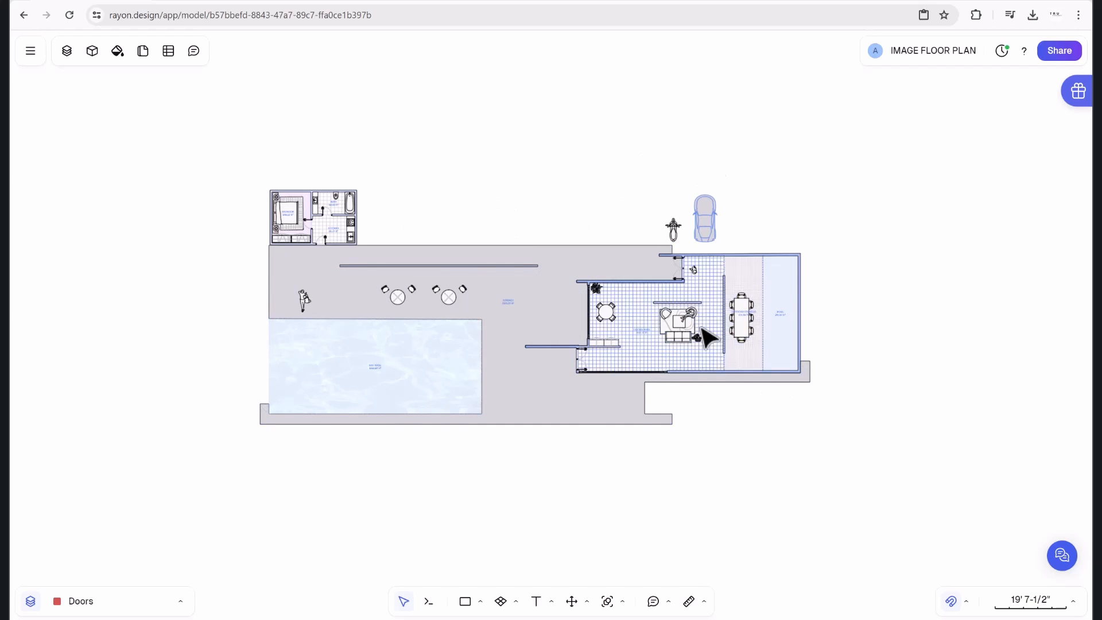
pyautogui.scroll(6, 699, 328)
pyautogui.scroll(-3, 708, 326)
pyautogui.scroll(-6, 733, 291)
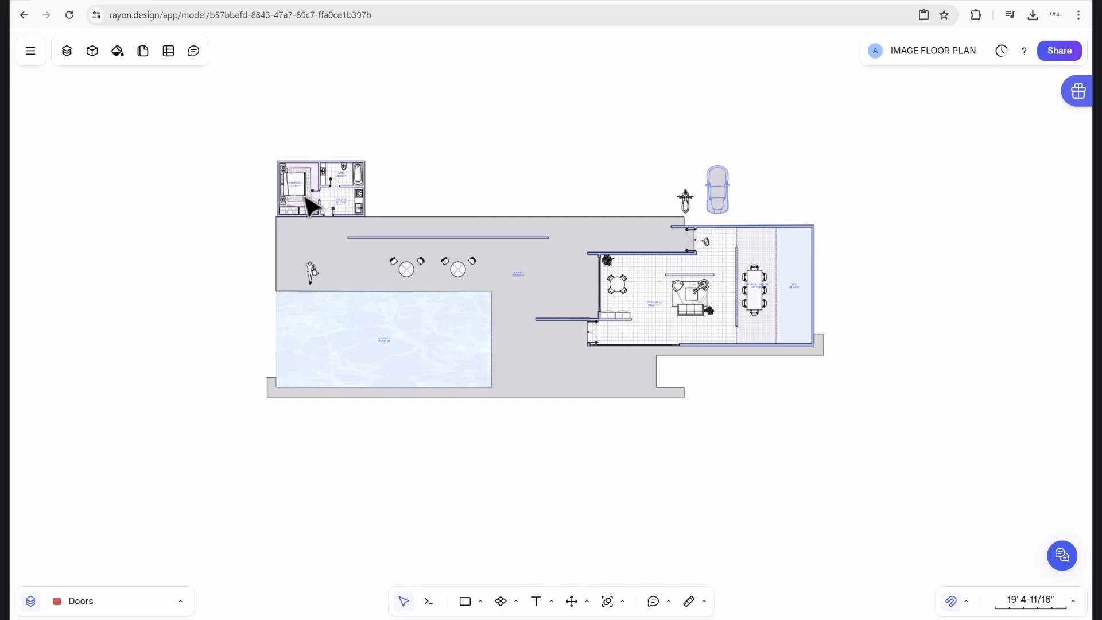
# Select the bedroom tag, bring up its text style and set the text size to L.
pyautogui.scroll(5, 325, 195)
pyautogui.click(262, 177)
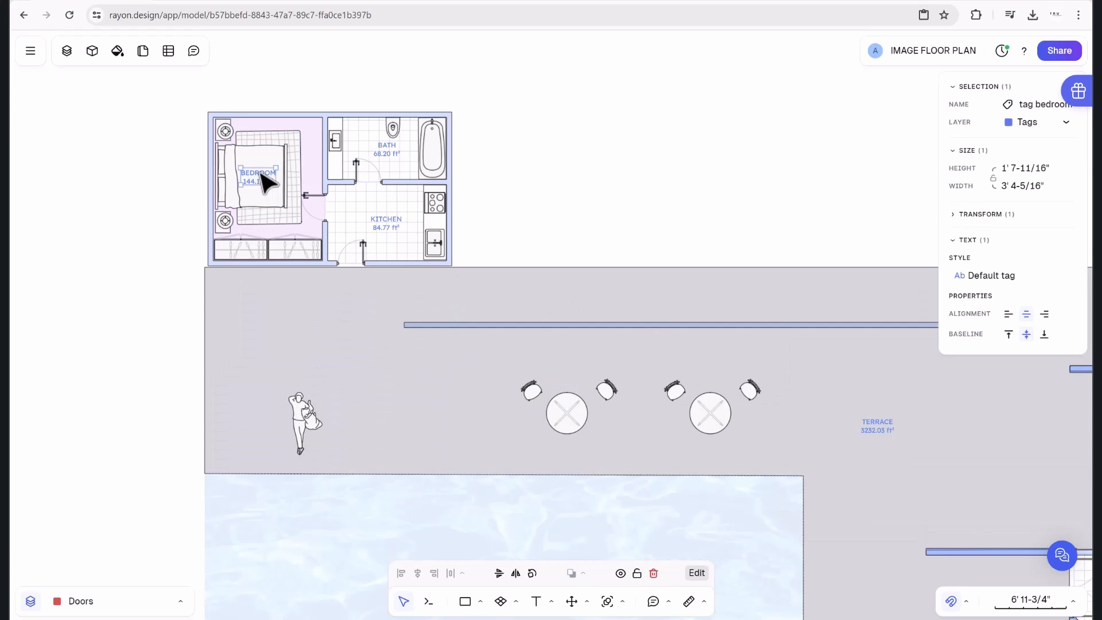
pyautogui.click(686, 217)
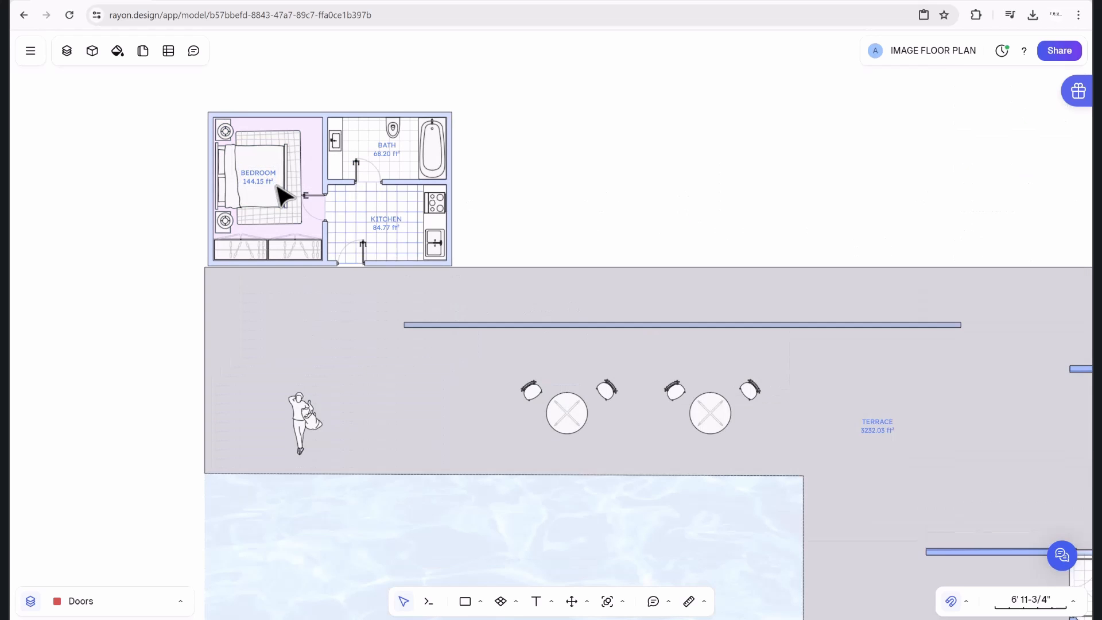
pyautogui.click(264, 182)
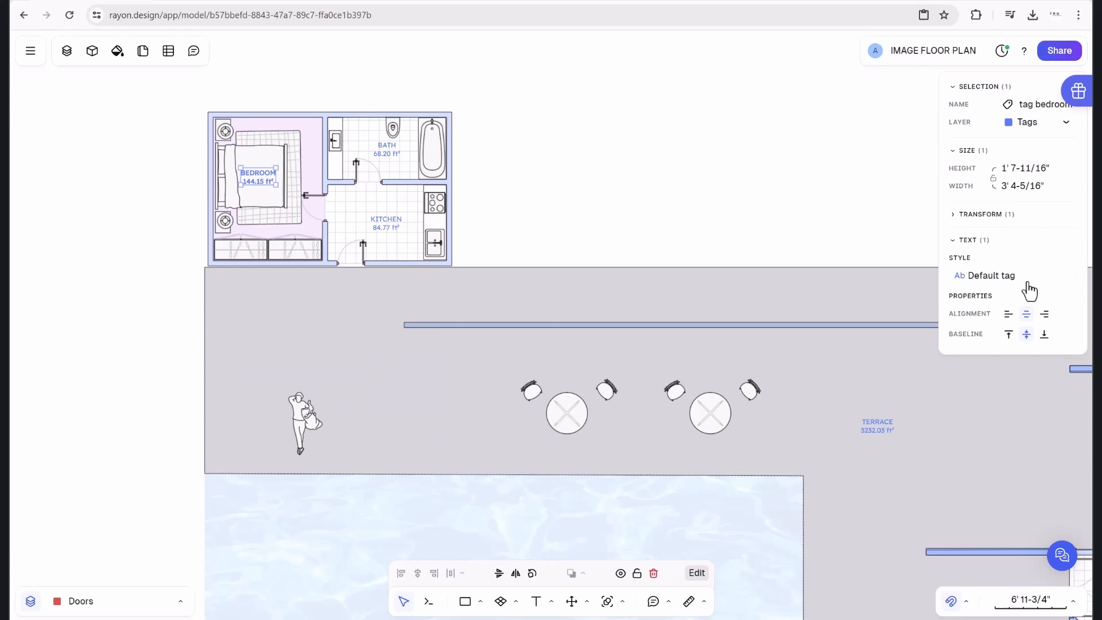
pyautogui.click(994, 285)
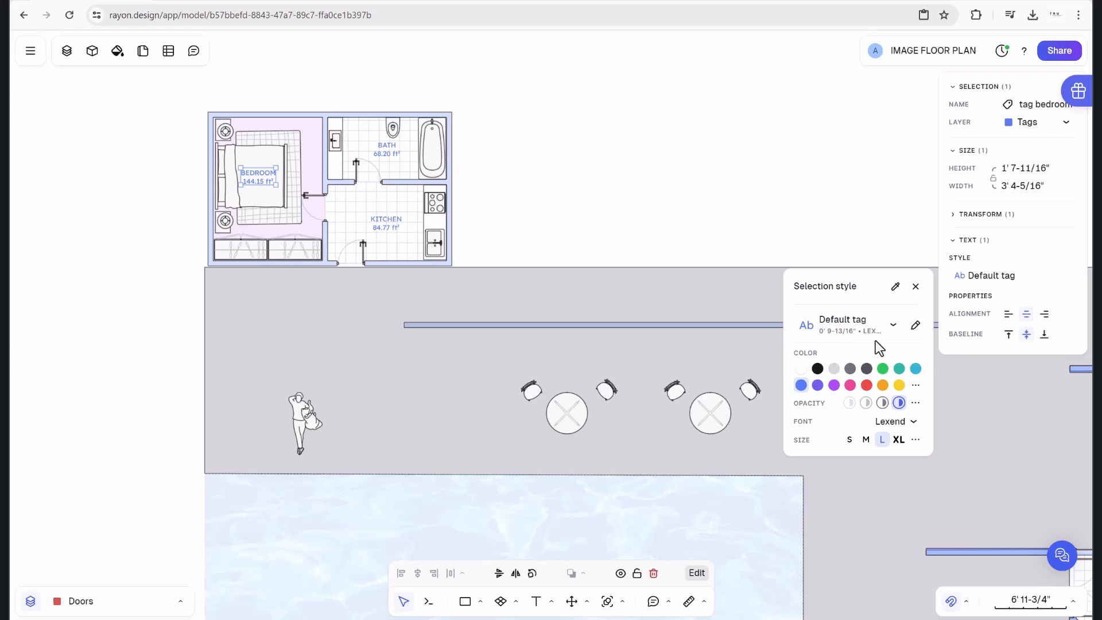
pyautogui.click(908, 424)
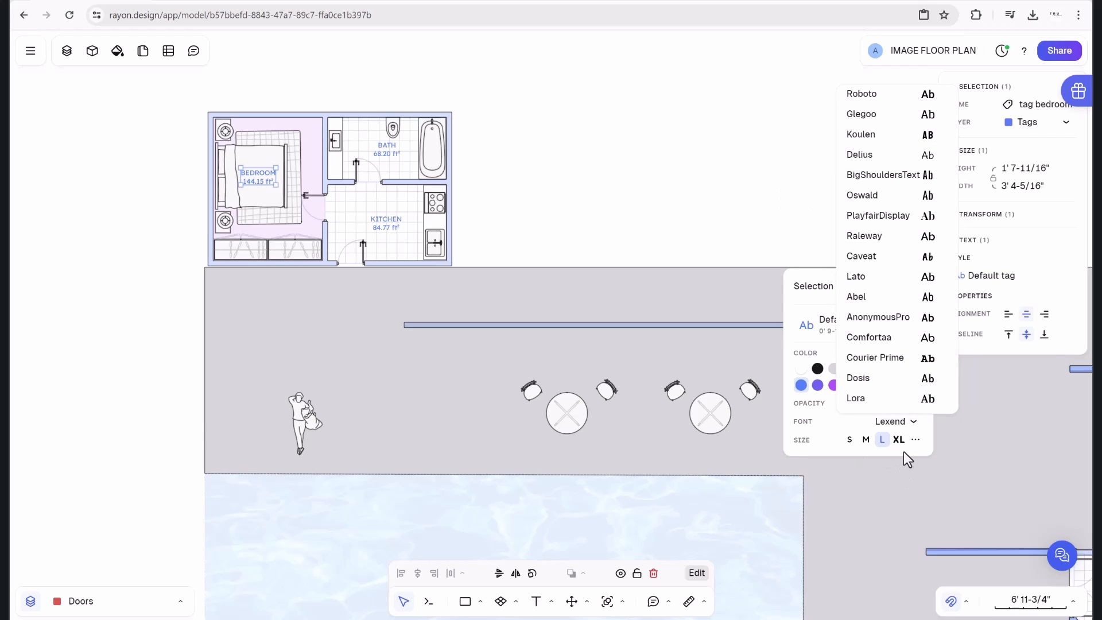
pyautogui.click(868, 441)
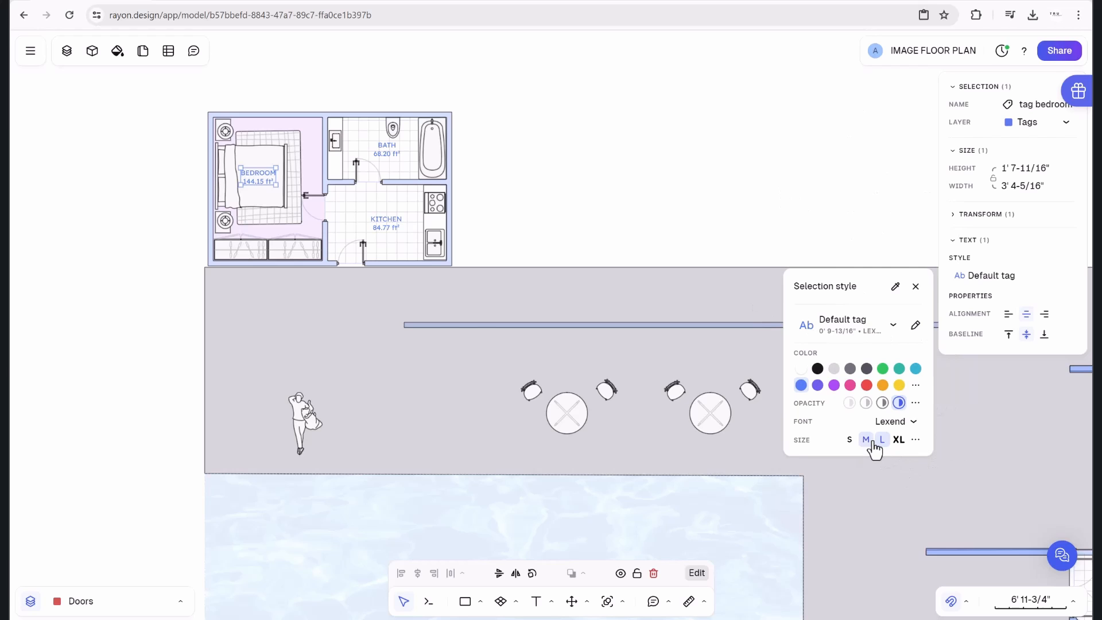
pyautogui.click(883, 440)
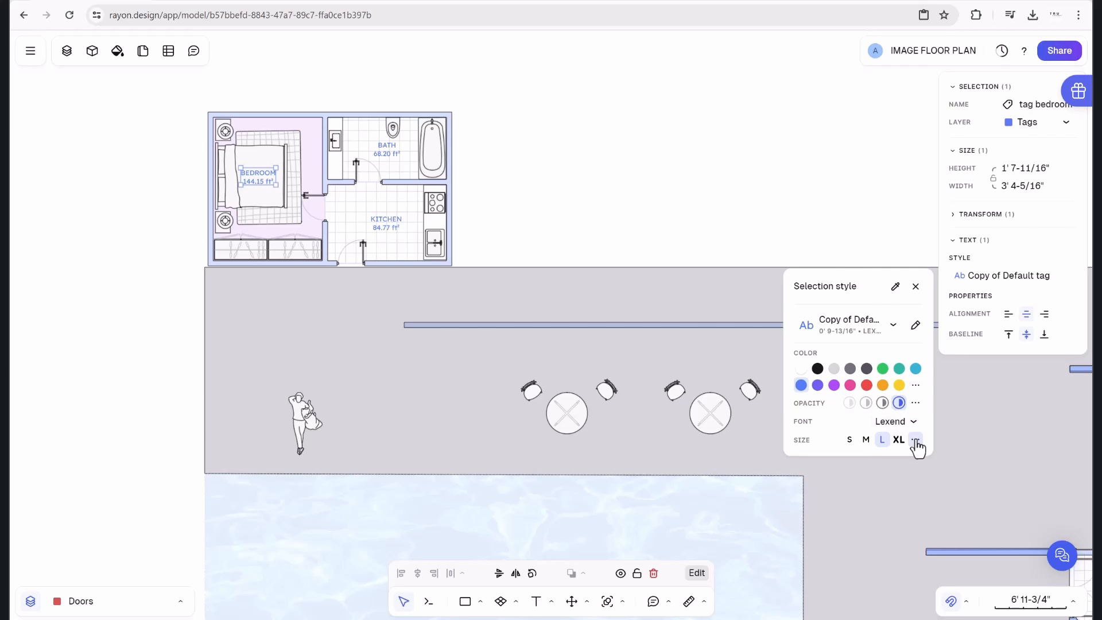
# Change the bedroom tag's font to Courier Prime and its colour to purple, and deselect it.
pyautogui.click(911, 423)
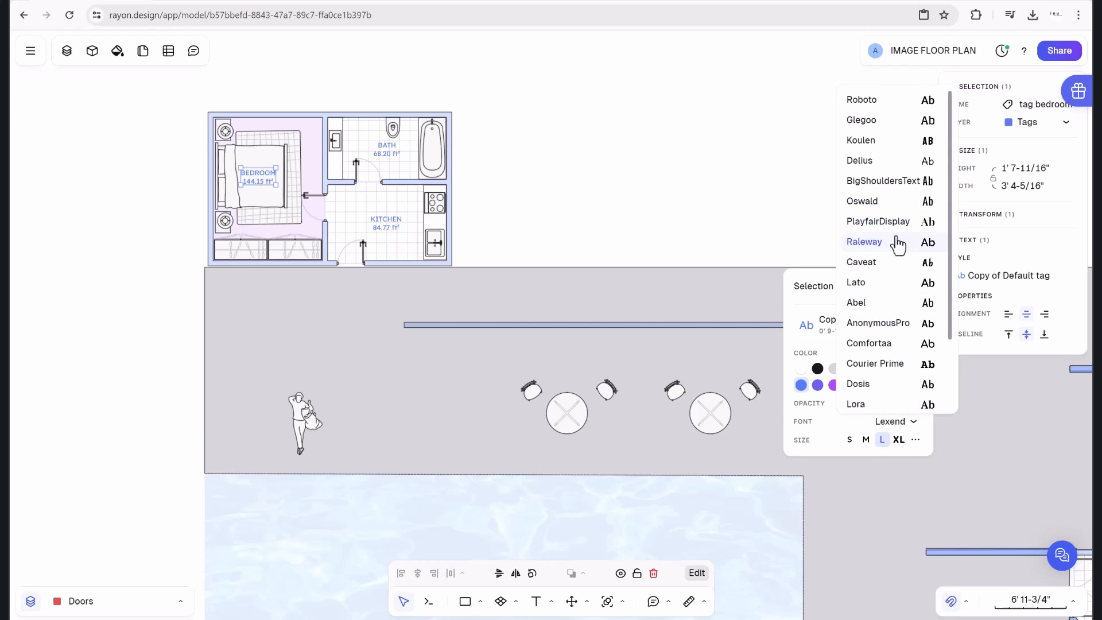
pyautogui.scroll(-2, 900, 259)
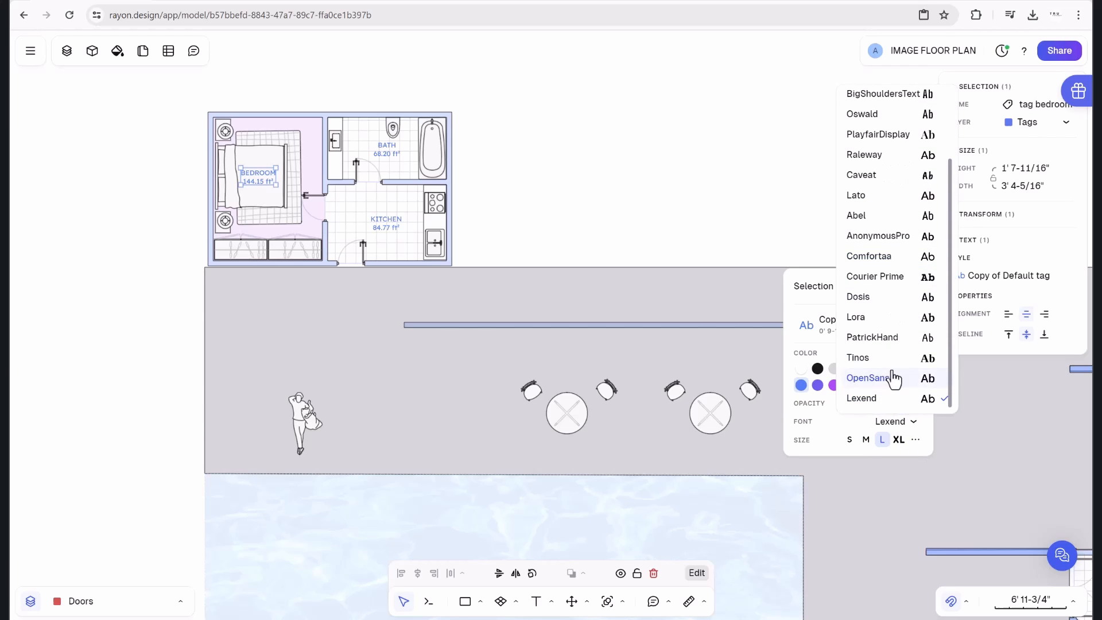
pyautogui.click(918, 278)
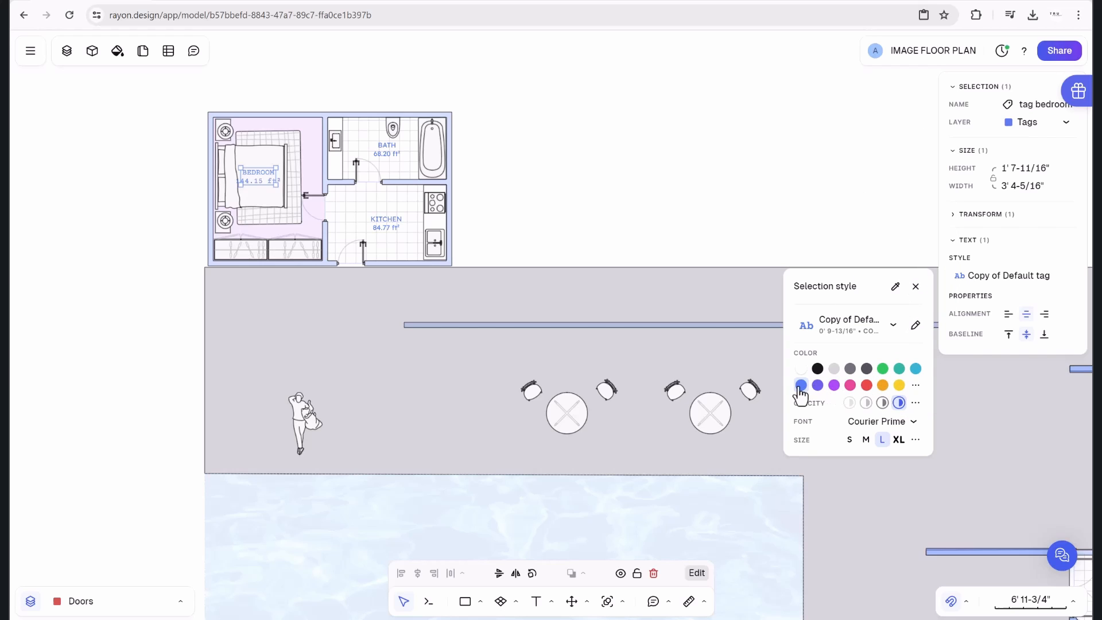
pyautogui.click(818, 387)
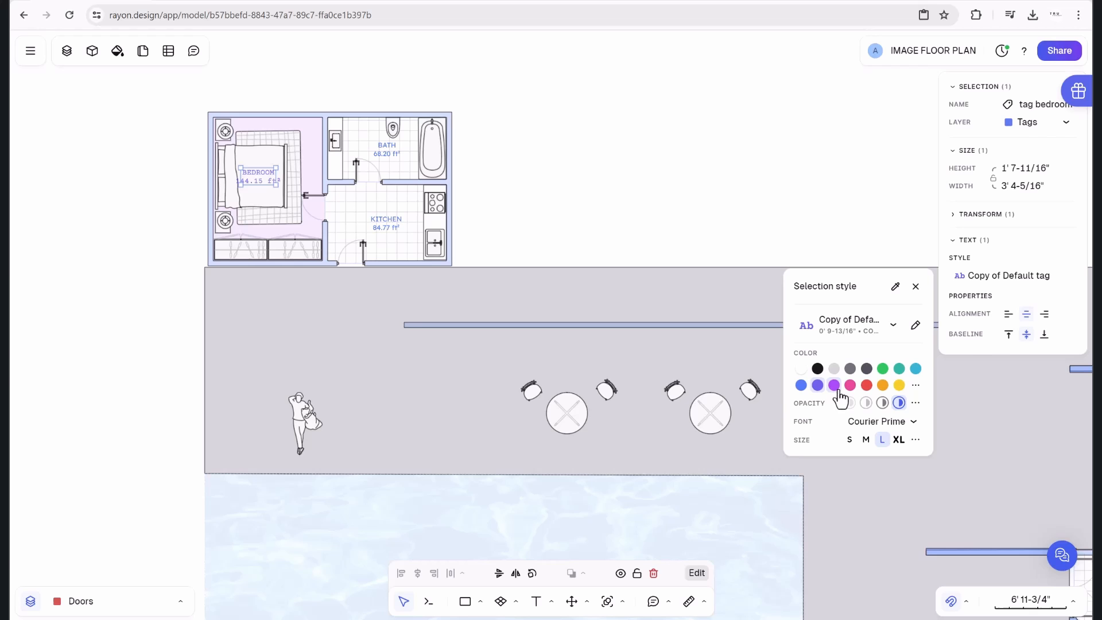
pyautogui.scroll(6, 256, 169)
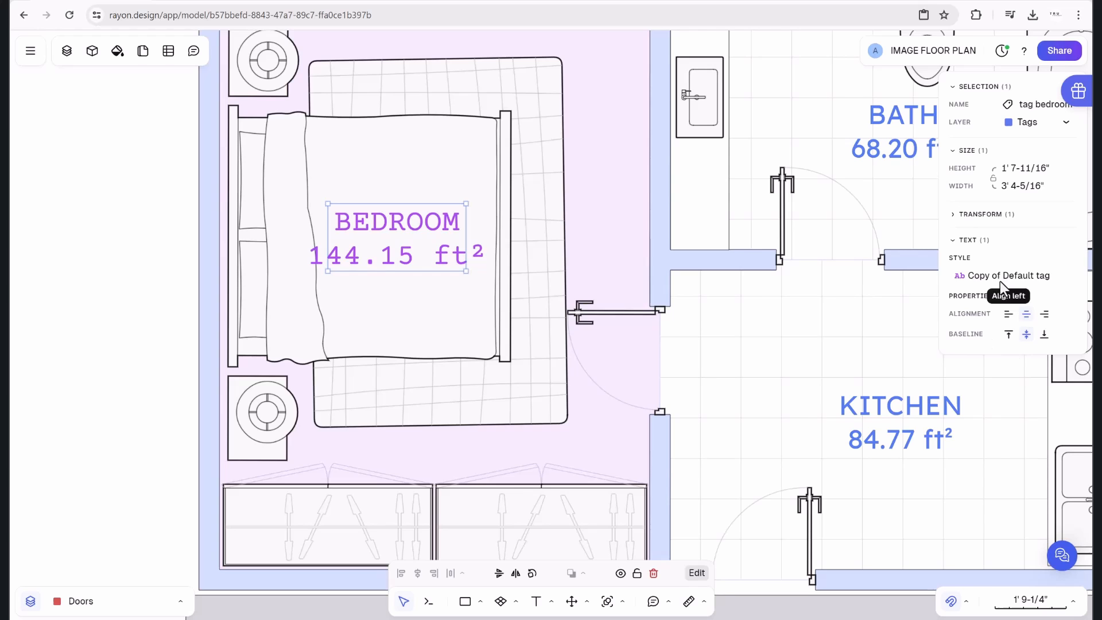
pyautogui.scroll(-4, 448, 277)
pyautogui.click(436, 111)
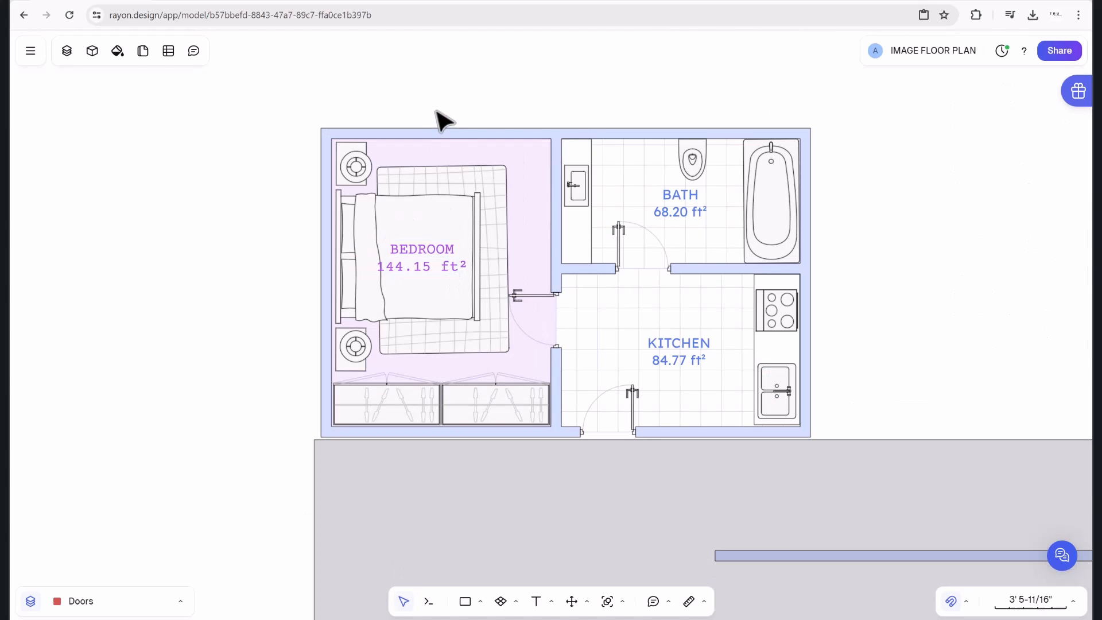
pyautogui.scroll(-10, 560, 239)
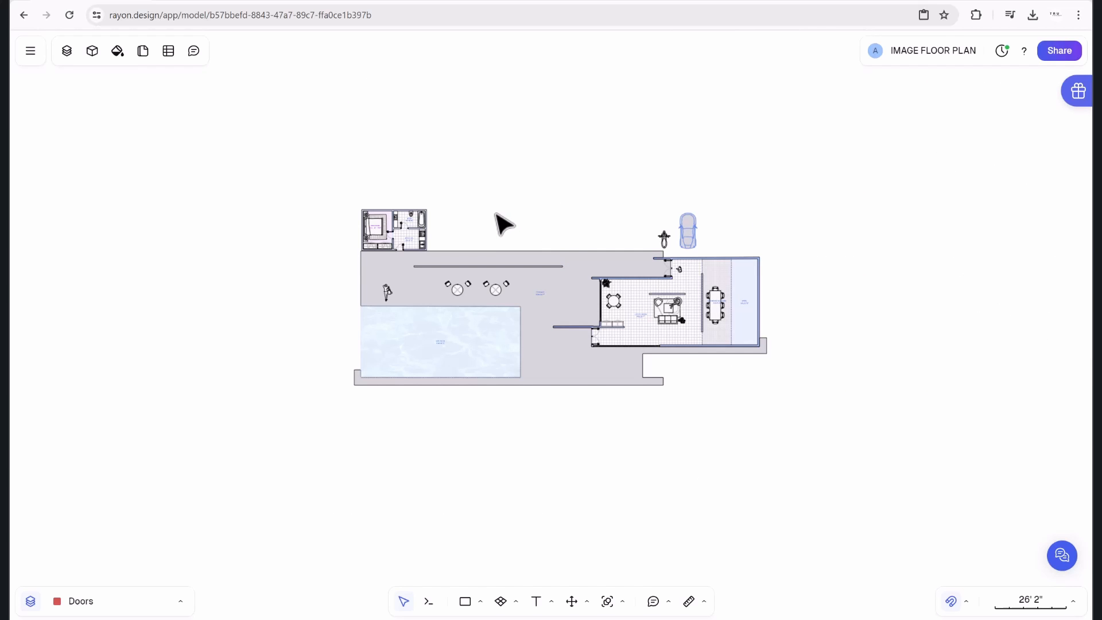
pyautogui.scroll(3, 541, 263)
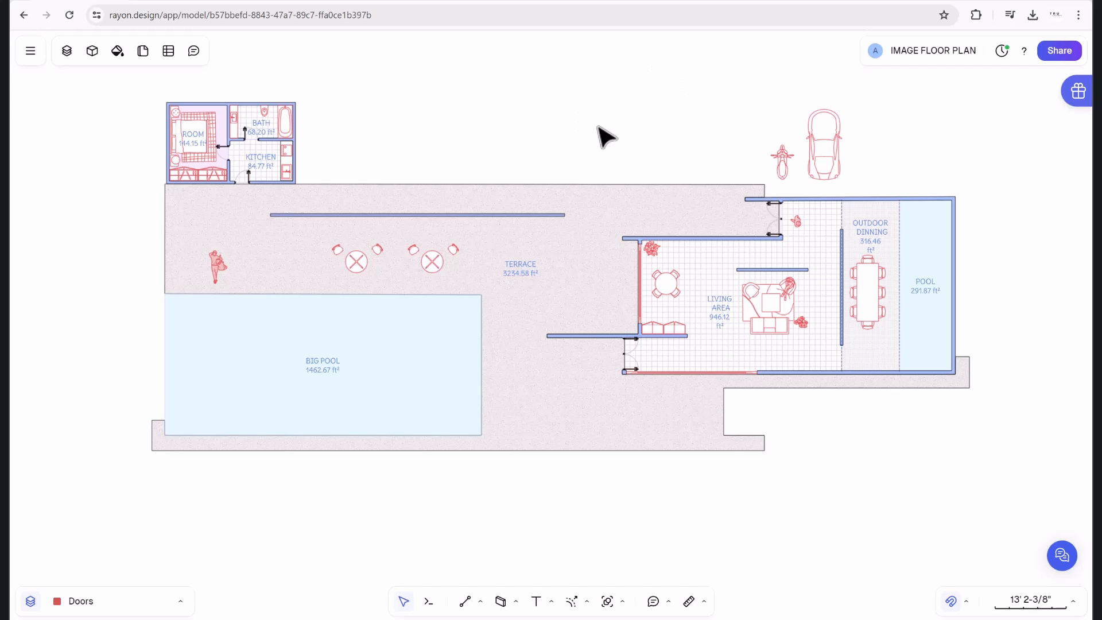
# Inspect the car and scooter blocks above the entrance, checking the scooter's shape style, and deselect them.
pyautogui.click(887, 199)
pyautogui.click(898, 143)
pyautogui.click(827, 145)
pyautogui.click(796, 137)
pyautogui.scroll(2, 845, 137)
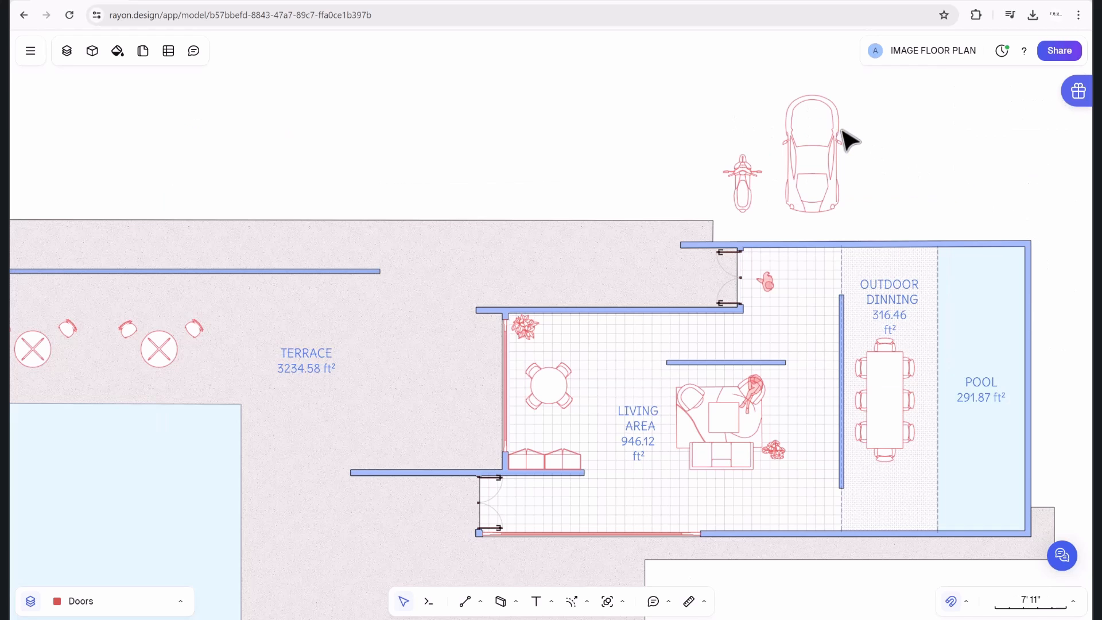
pyautogui.scroll(2, 849, 182)
pyautogui.scroll(-3, 851, 181)
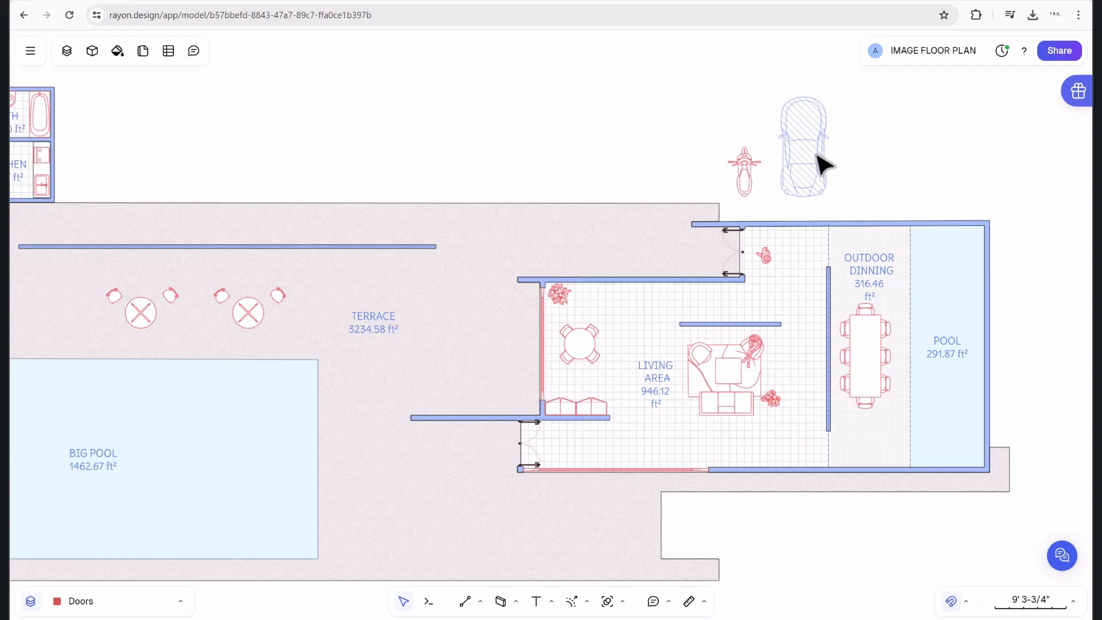
pyautogui.click(751, 181)
pyautogui.click(724, 124)
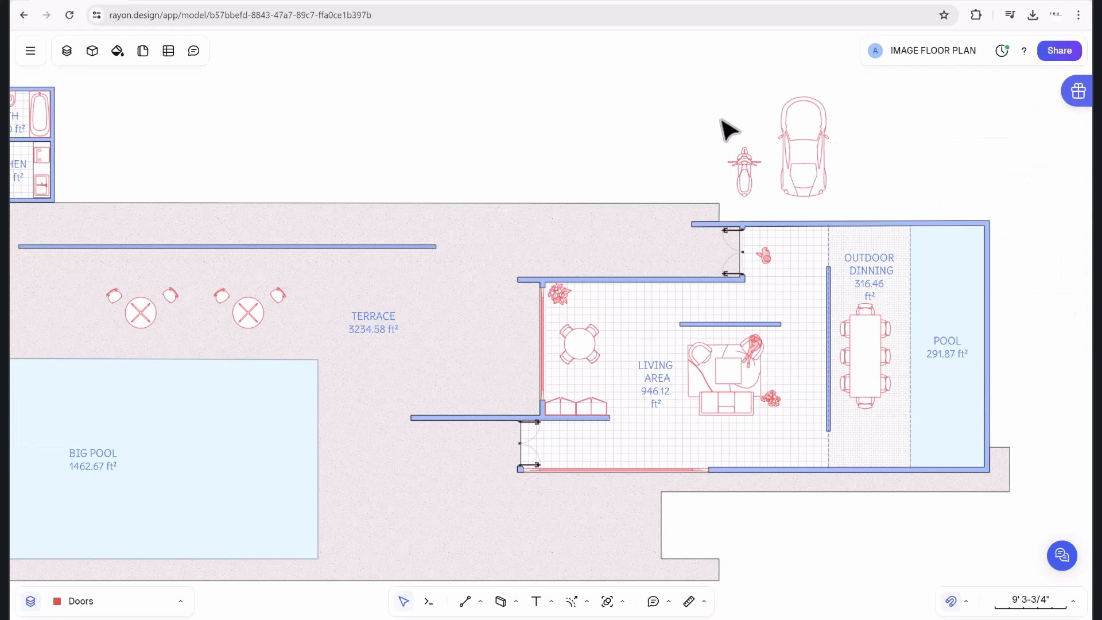
pyautogui.click(753, 179)
pyautogui.click(721, 148)
pyautogui.click(751, 172)
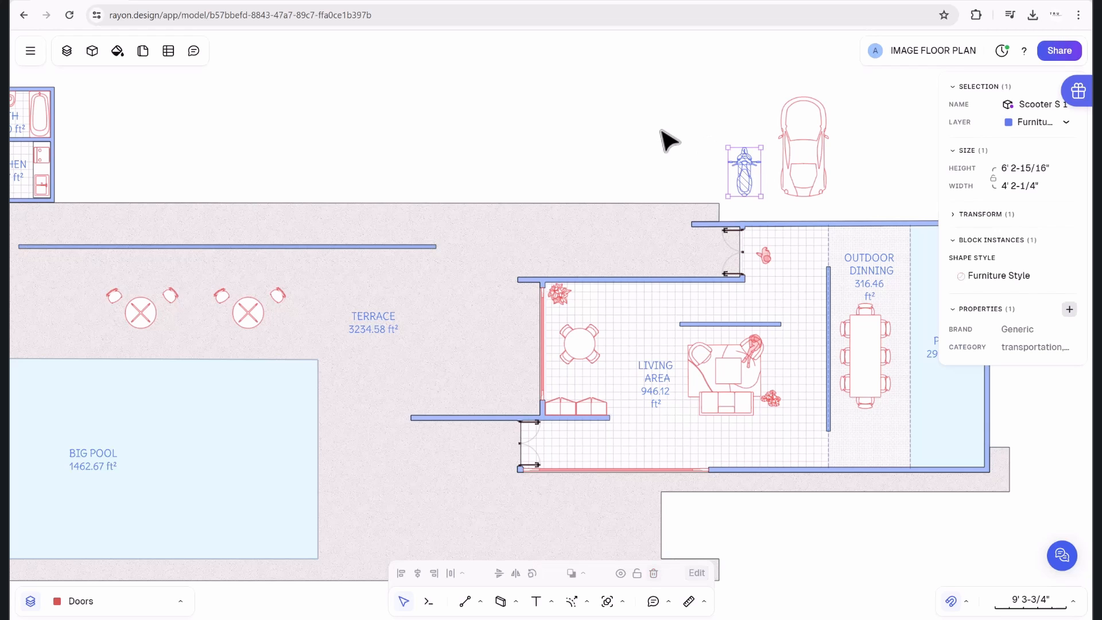
pyautogui.click(664, 140)
# Edit the Furniture Style to use a solid cyan fill at full opacity for all furniture and vehicles.
pyautogui.click(117, 51)
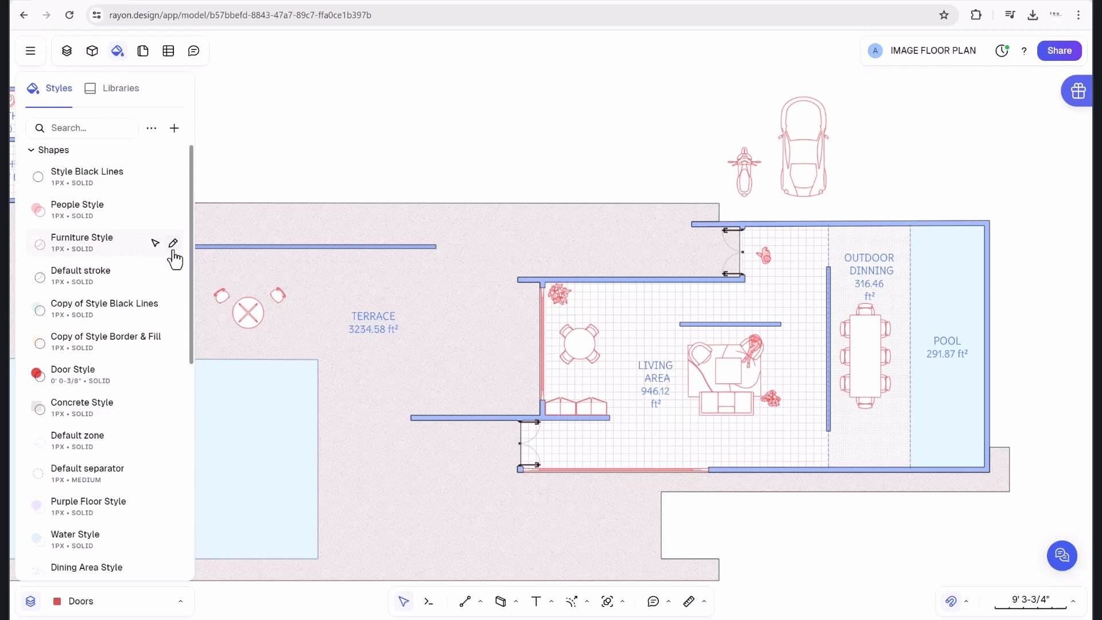
pyautogui.click(172, 243)
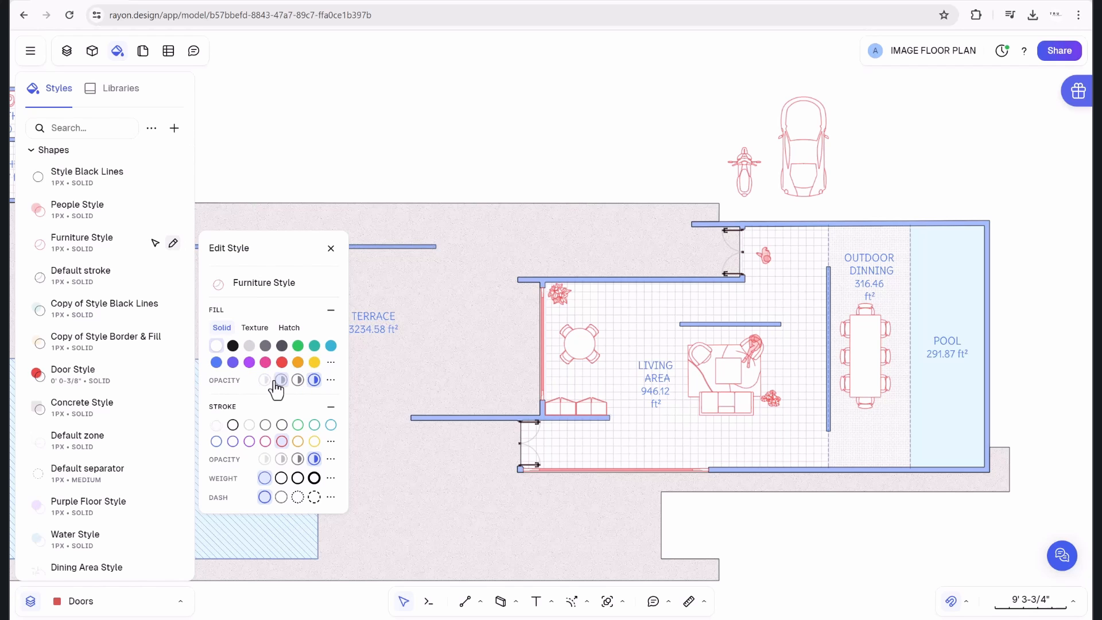
pyautogui.click(280, 380)
pyautogui.scroll(5, 786, 400)
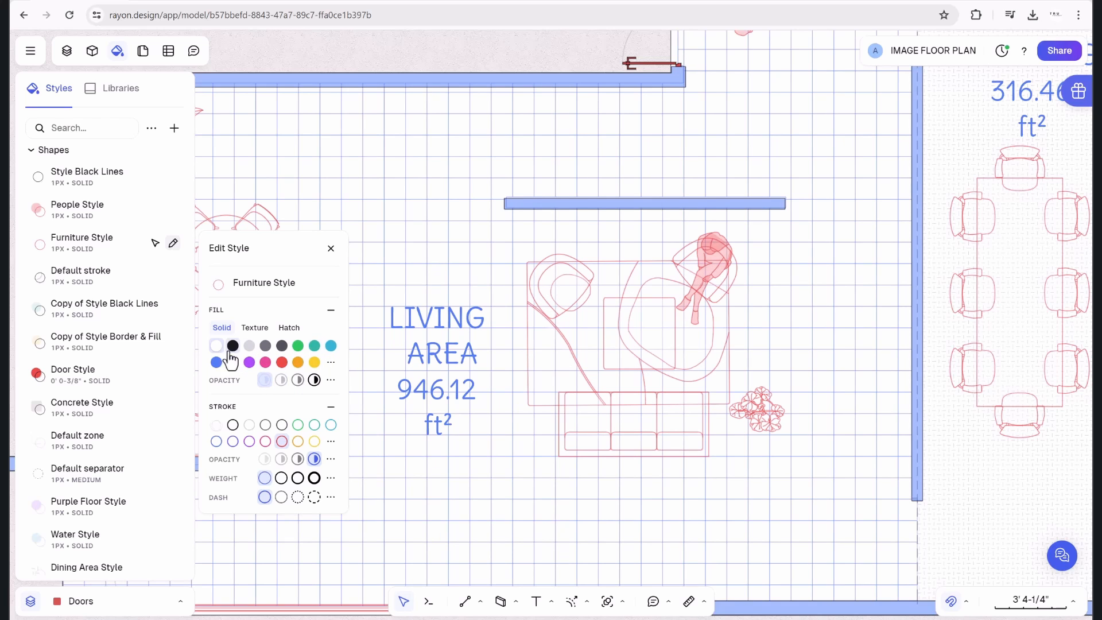
pyautogui.click(330, 351)
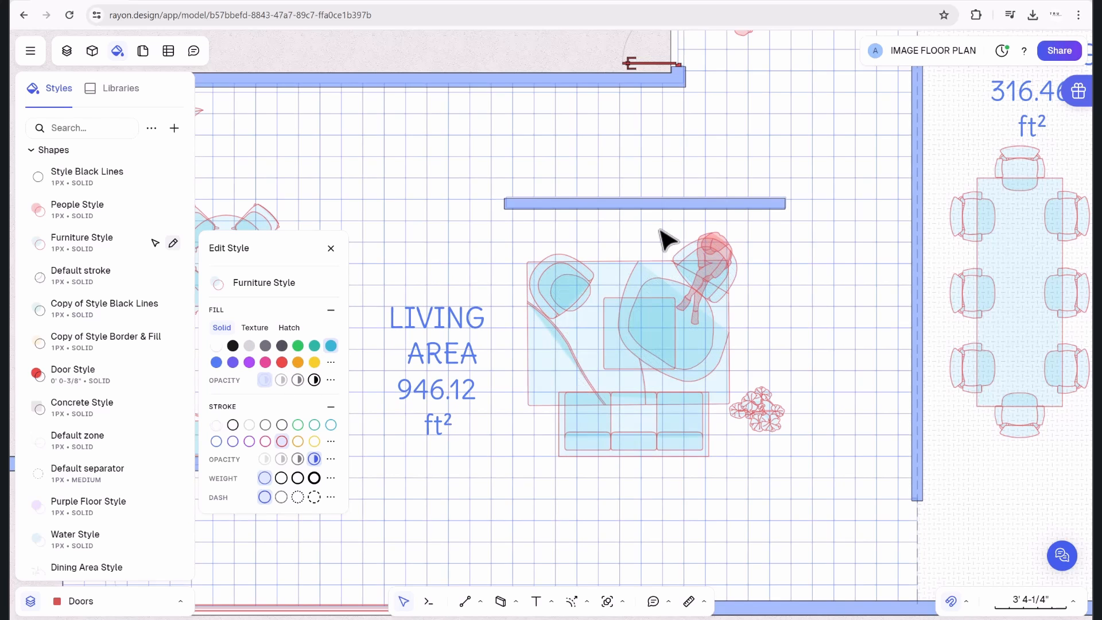
pyautogui.click(314, 381)
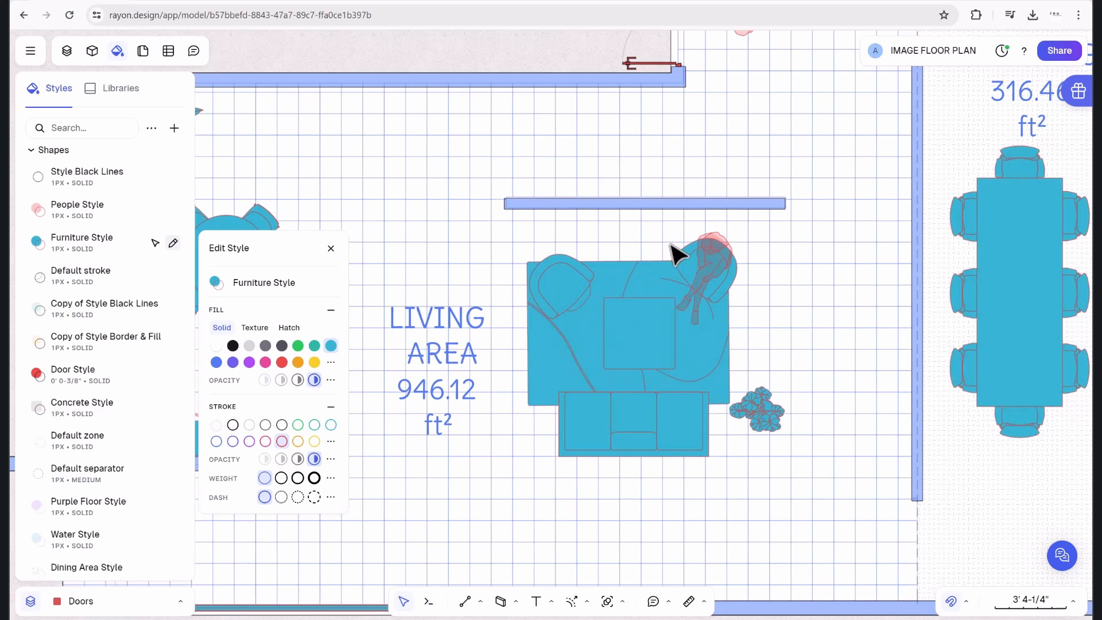
pyautogui.scroll(-3, 676, 251)
pyautogui.scroll(-3, 676, 251)
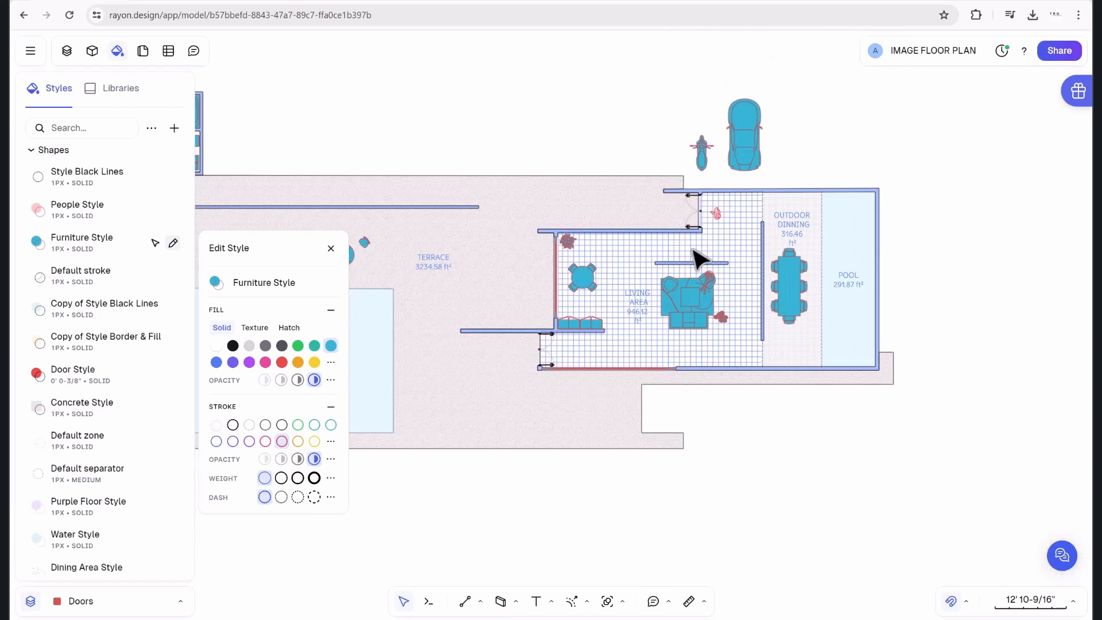
# Try a custom light cyan fill, #A6EAF6, on the Furniture Style.
pyautogui.click(331, 362)
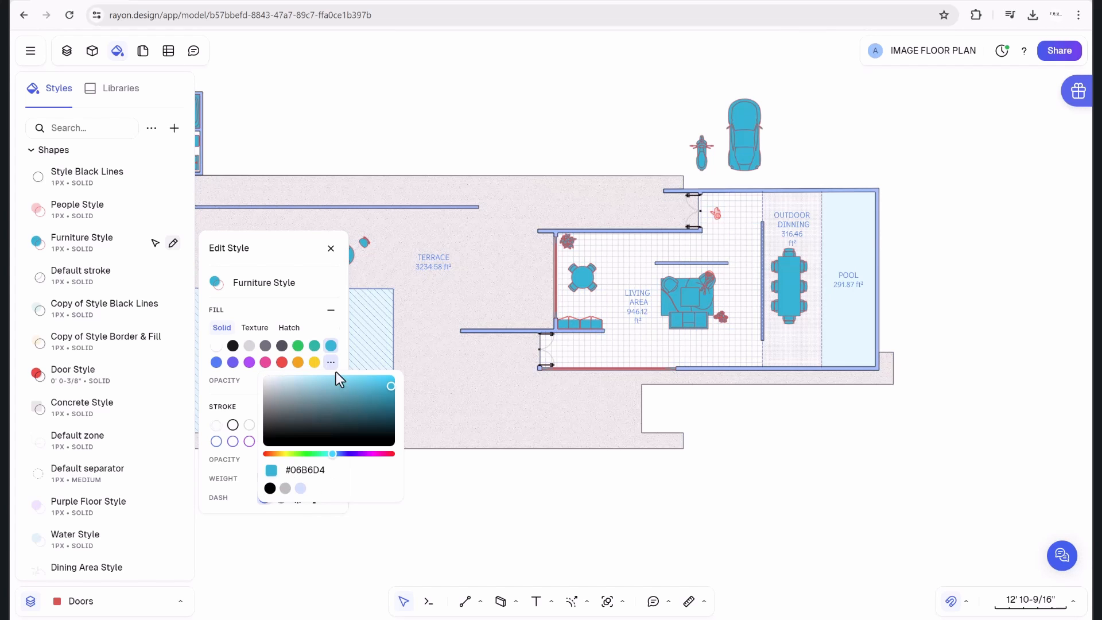
pyautogui.click(304, 378)
pyautogui.scroll(5, 696, 307)
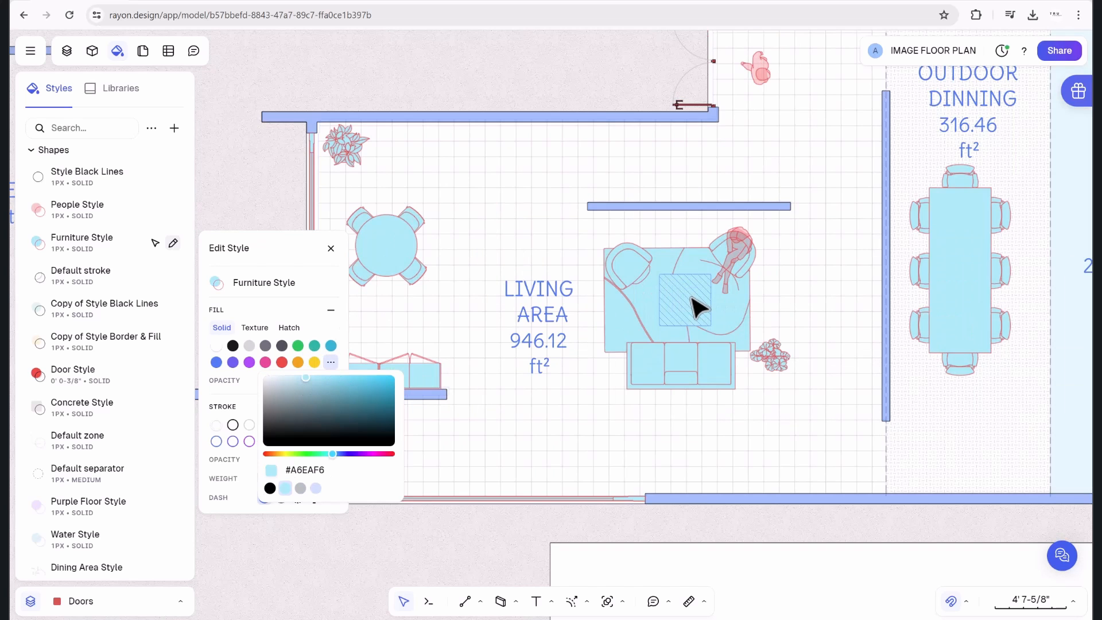
pyautogui.scroll(-2, 697, 307)
# Set the Furniture Style's solid fill to white and finish editing the style.
pyautogui.click(216, 346)
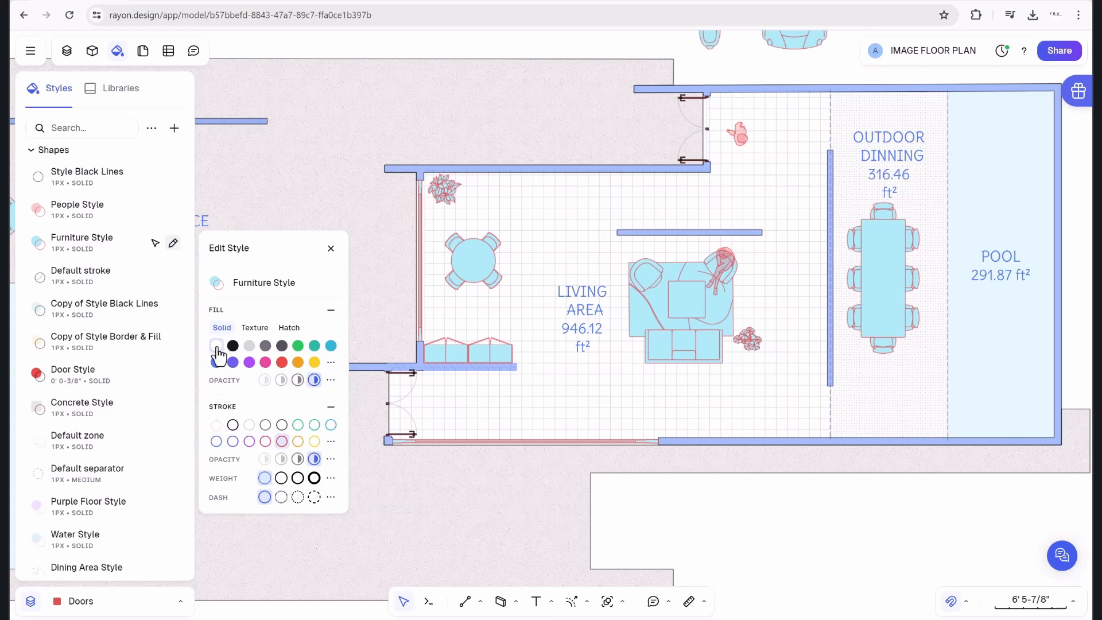
pyautogui.scroll(-3, 586, 351)
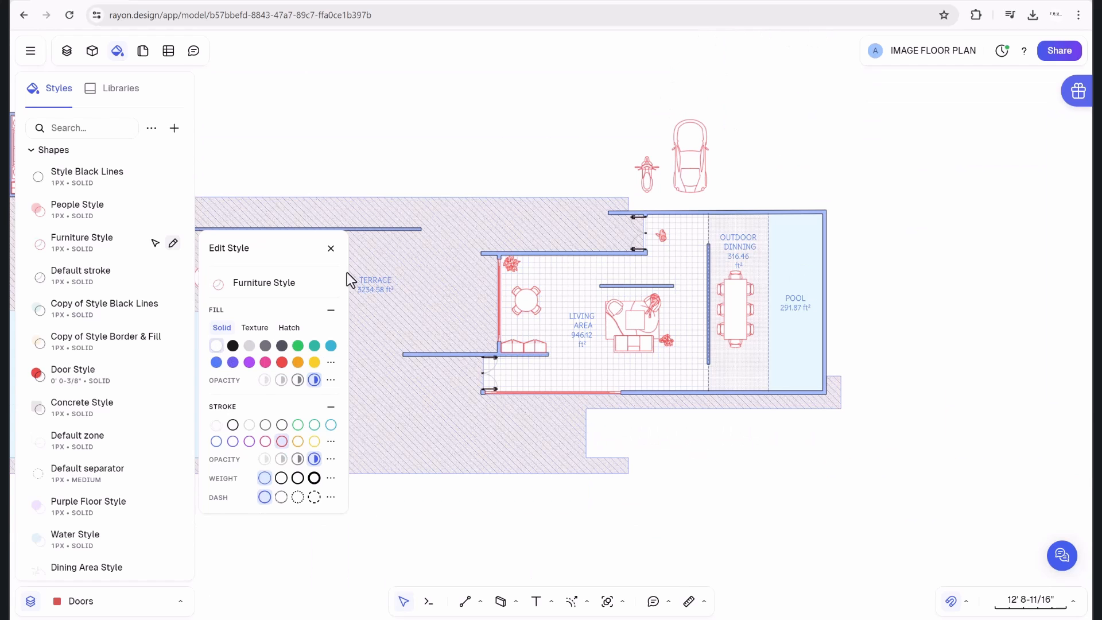
pyautogui.click(332, 248)
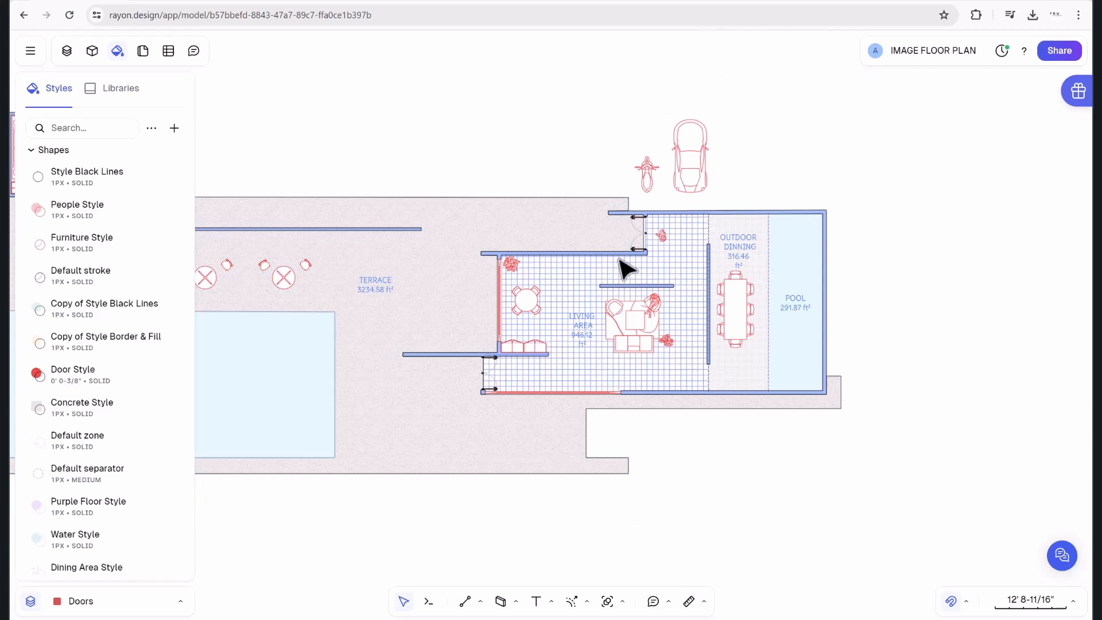
# Select the long upper wall above the outdoor dining area to check its wall style, and deselect it.
pyautogui.moveTo(549, 171); pyautogui.dragTo(578, 171, button='middle')
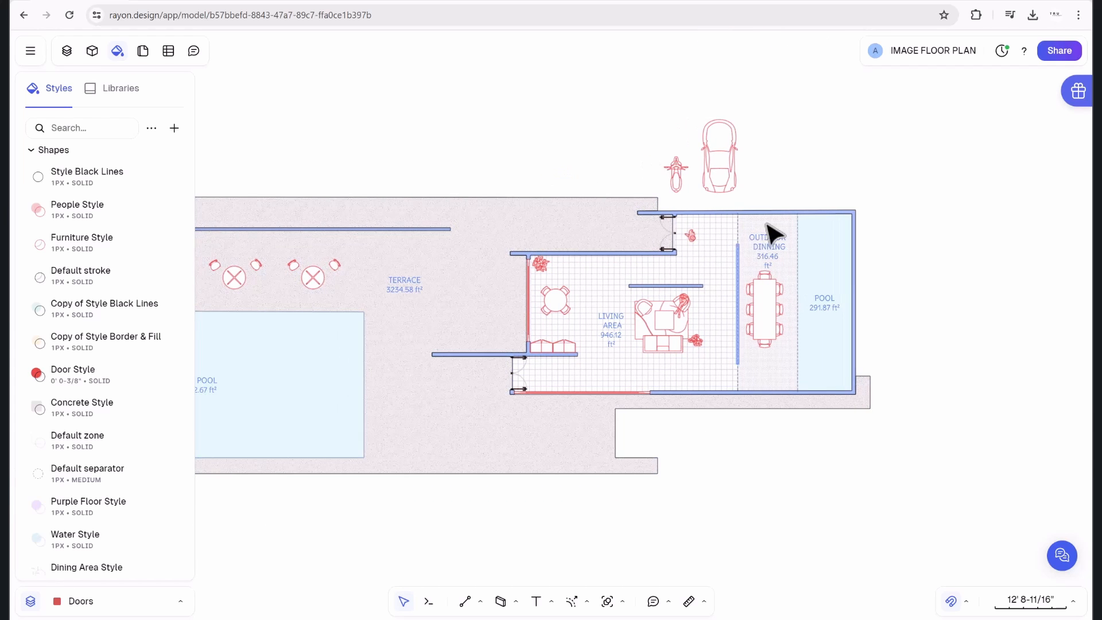
pyautogui.scroll(5, 770, 221)
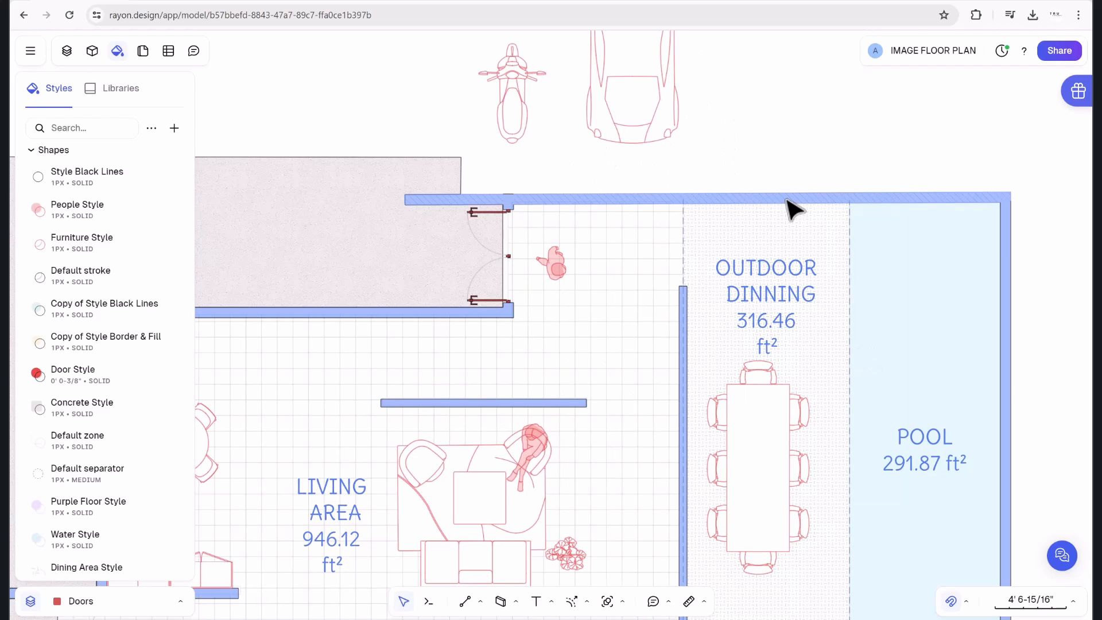
pyautogui.click(793, 200)
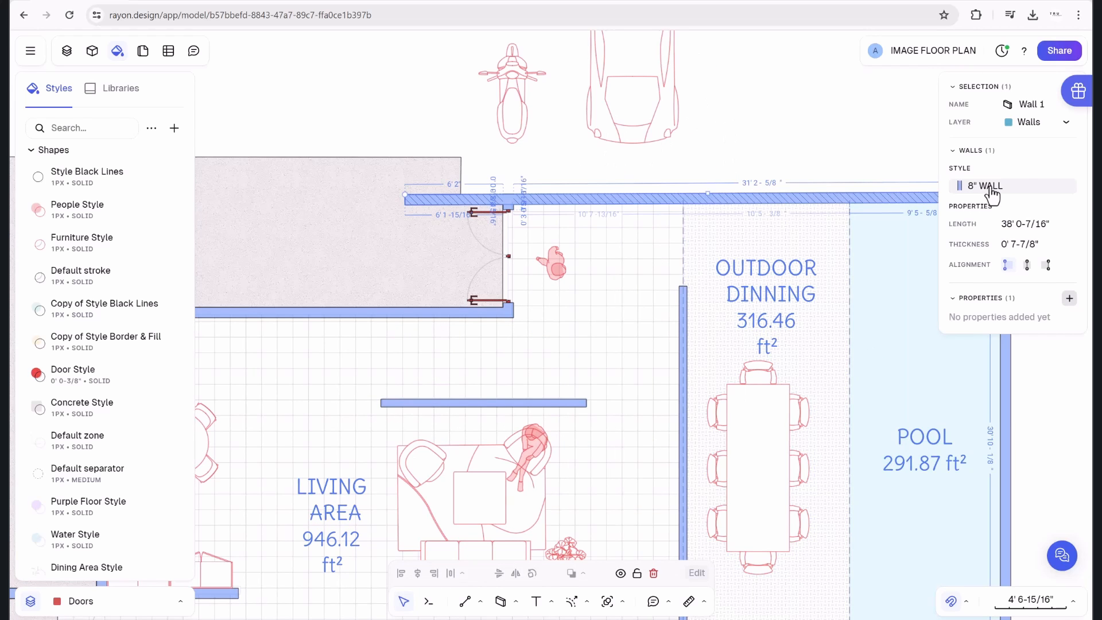
pyautogui.click(830, 146)
pyautogui.scroll(-3, 699, 180)
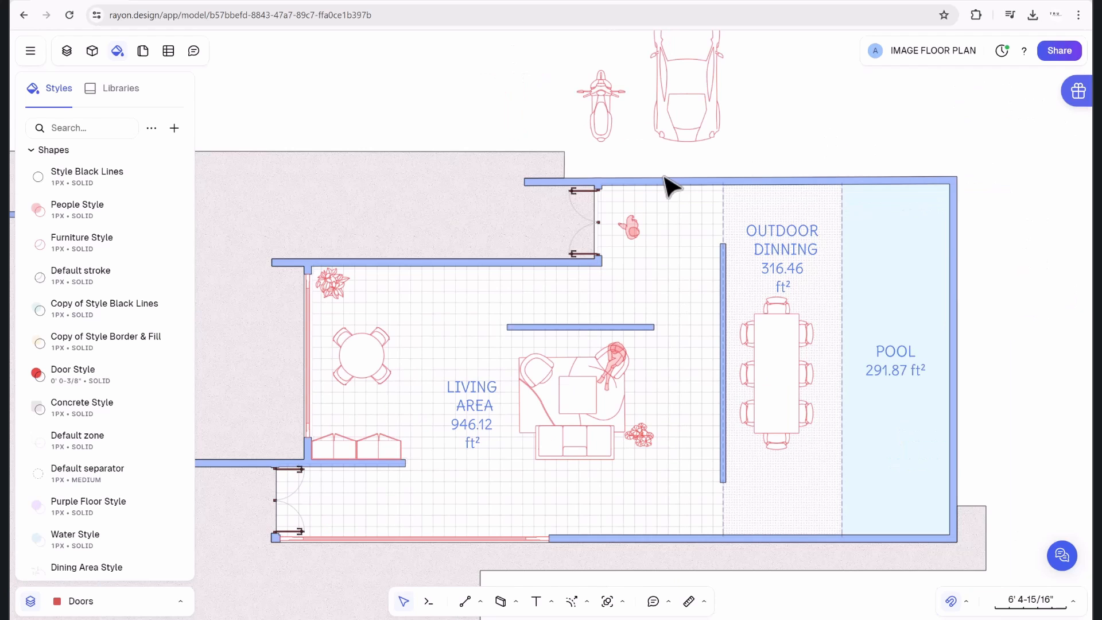
# Examine the walls, people, furniture and zone styling across the living area, terrace and big pool.
pyautogui.scroll(6, 622, 192)
pyautogui.scroll(-4, 598, 195)
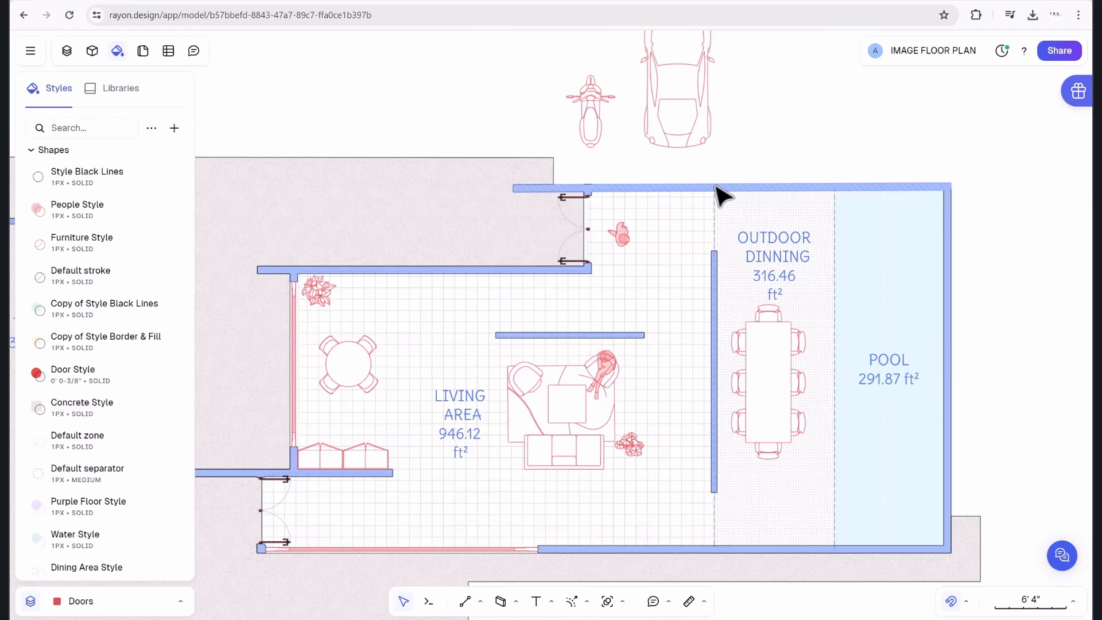
pyautogui.scroll(-2, 438, 238)
pyautogui.scroll(-2, 352, 246)
pyautogui.scroll(3, 320, 256)
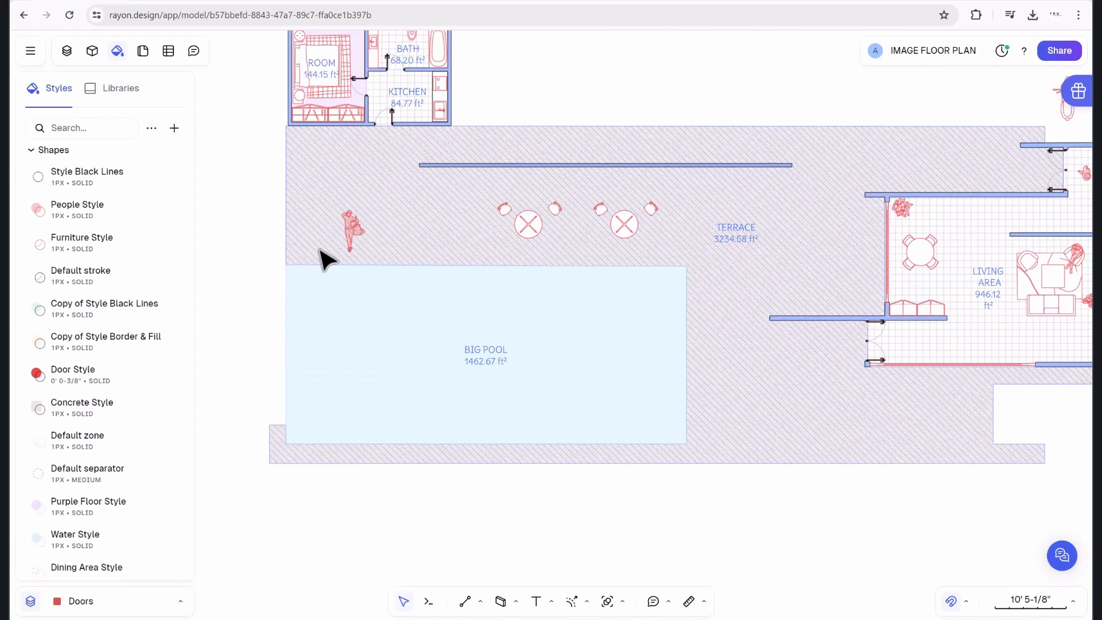
pyautogui.scroll(4, 509, 243)
pyautogui.scroll(-3, 401, 253)
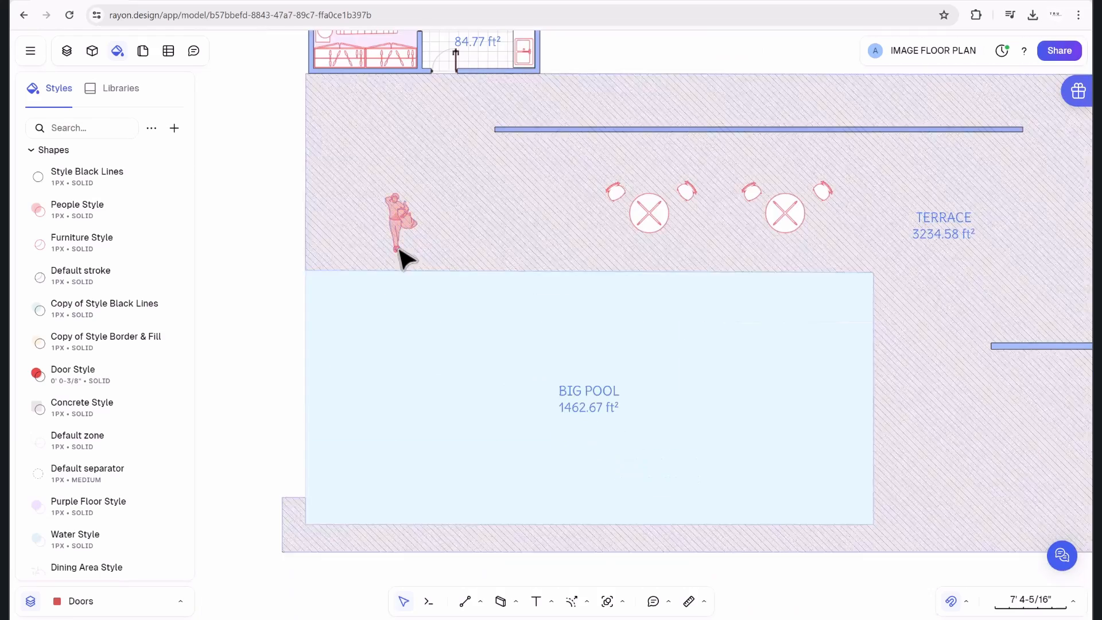
pyautogui.scroll(4, 450, 214)
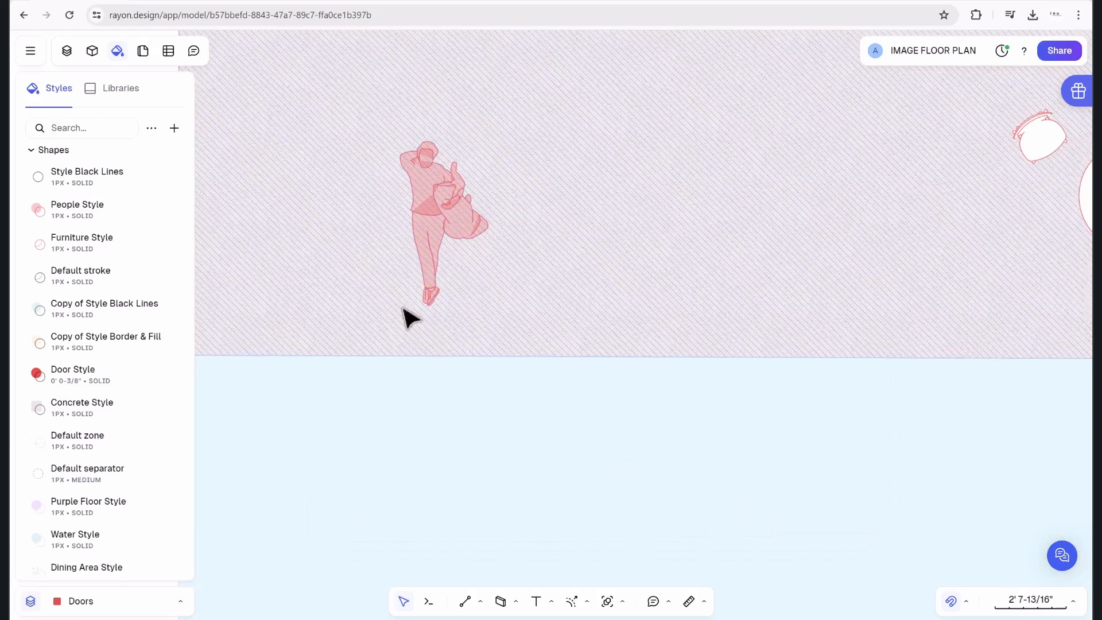
pyautogui.scroll(-5, 480, 239)
pyautogui.moveTo(1016, 167); pyautogui.dragTo(762, 182, button='middle')
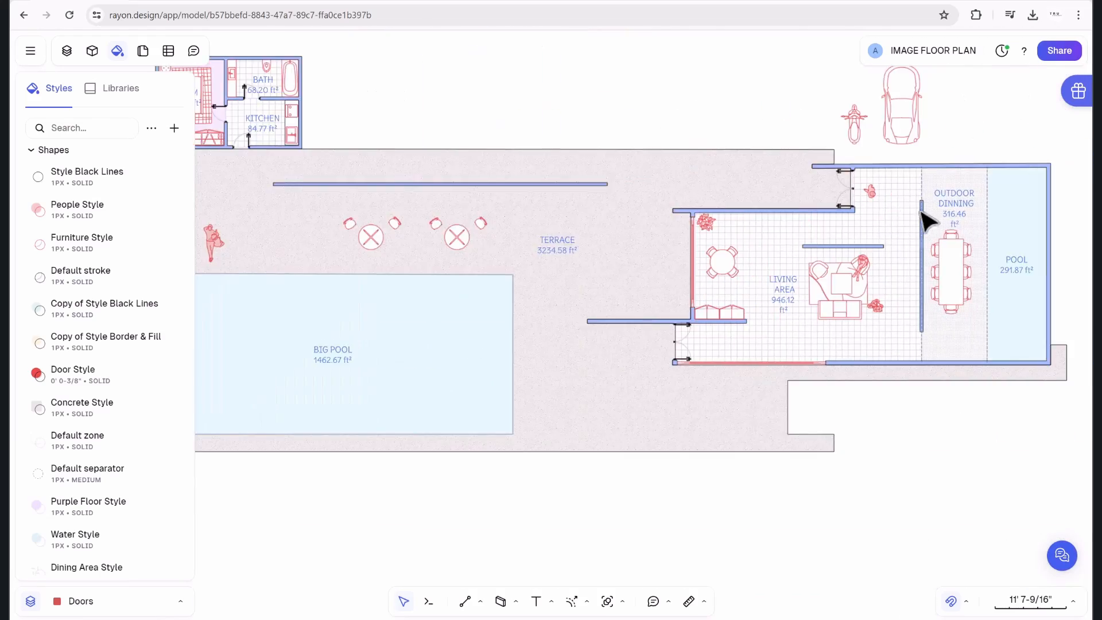
pyautogui.scroll(5, 921, 201)
pyautogui.scroll(-6, 620, 216)
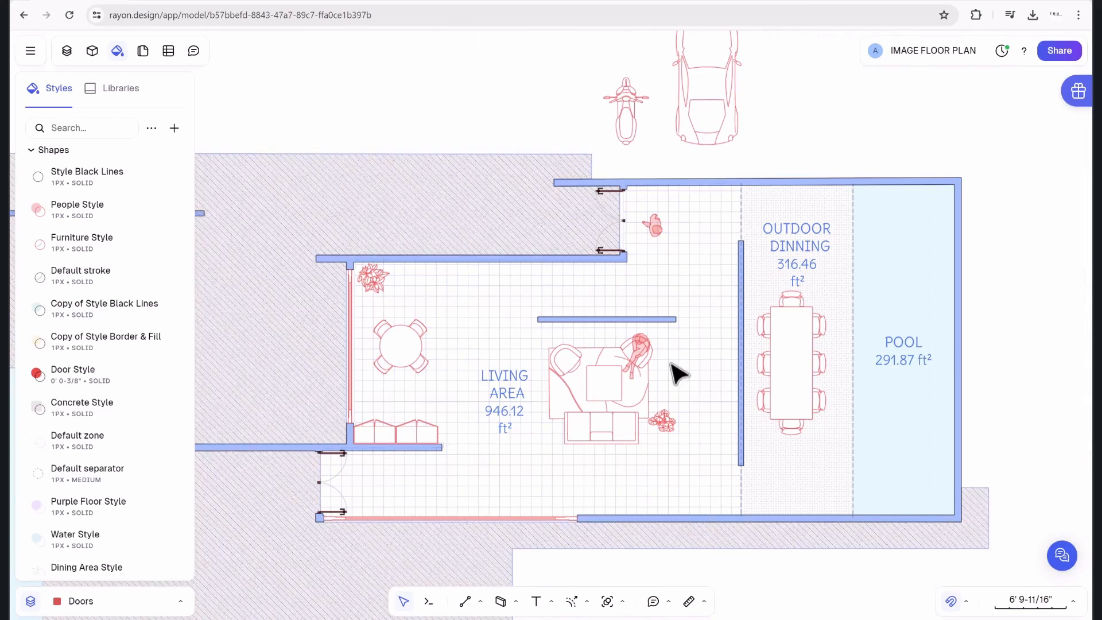
pyautogui.scroll(4, 666, 373)
pyautogui.scroll(-6, 617, 355)
pyautogui.moveTo(284, 196); pyautogui.dragTo(425, 163, button='middle')
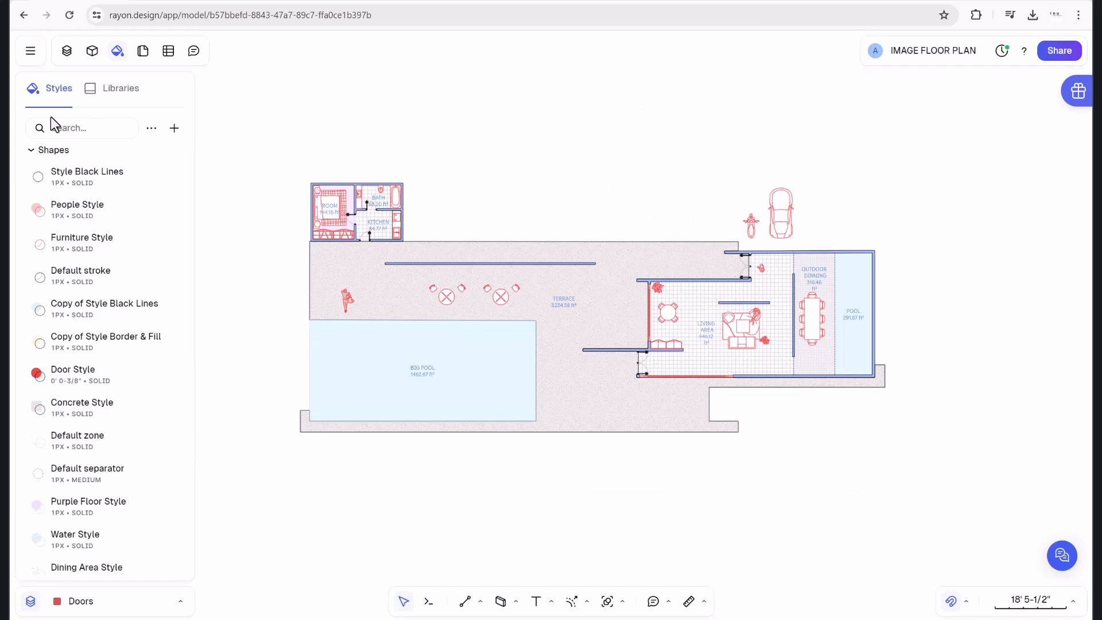
# Create a new shape style named style1 with a 1px solid black stroke and no fill.
pyautogui.scroll(-3, 72, 281)
pyautogui.scroll(3, 82, 344)
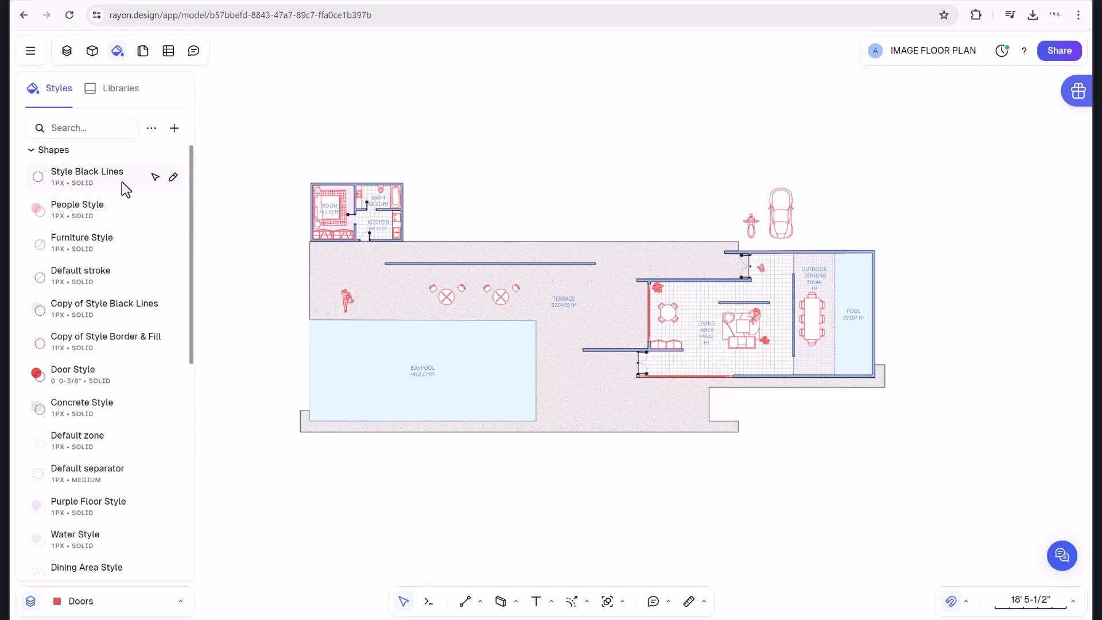
pyautogui.click(173, 131)
pyautogui.click(179, 154)
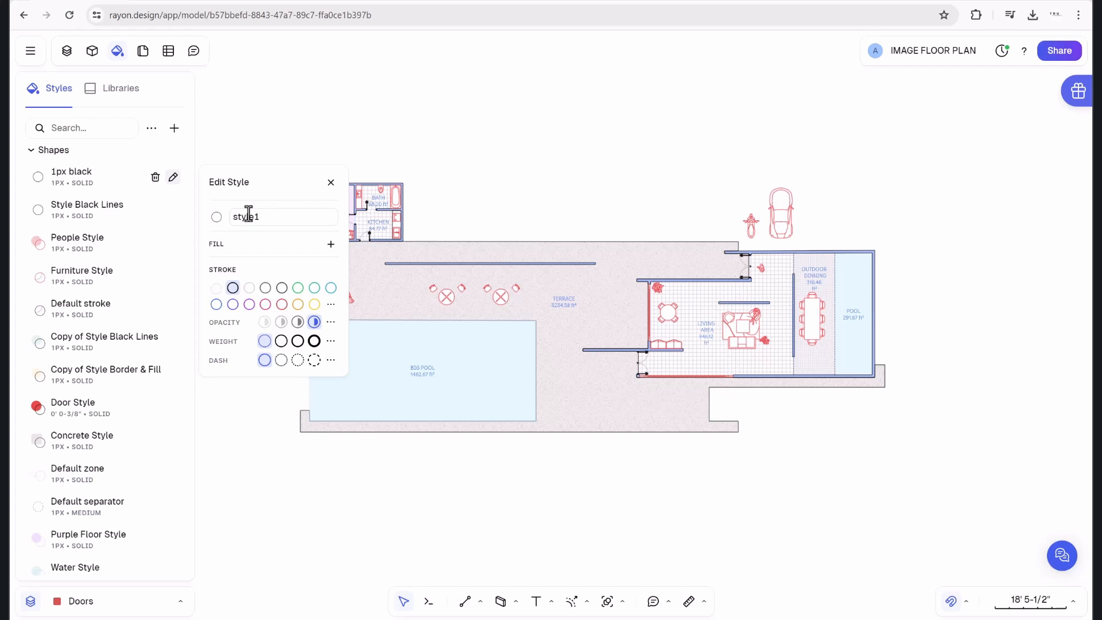
pyautogui.click(293, 104)
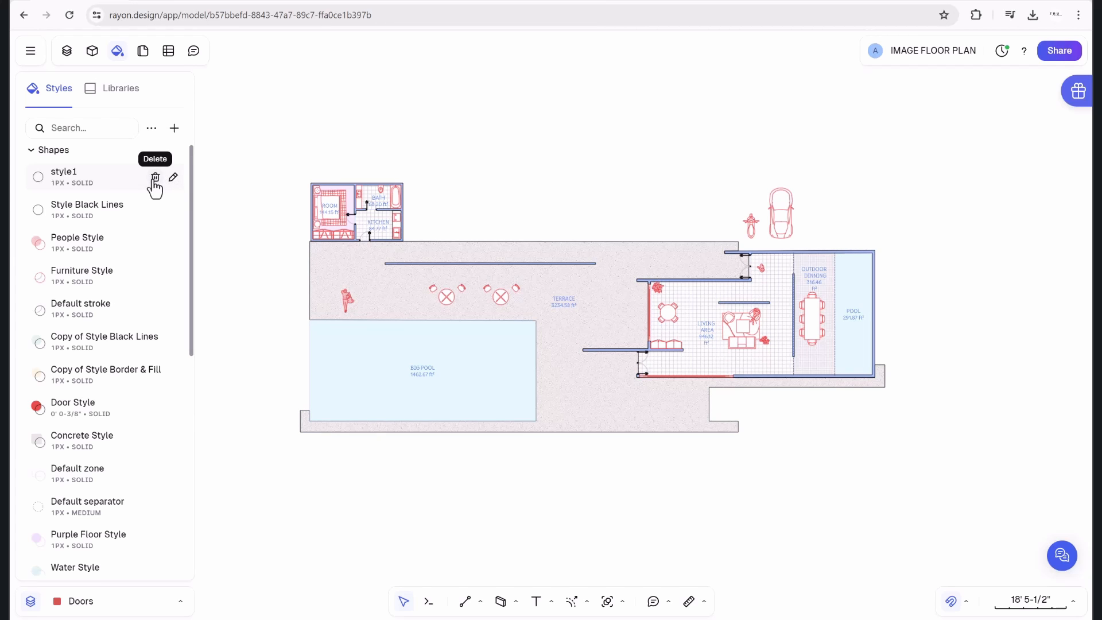
# Delete the unused styles, including style1, and repeat the clean-up once more.
pyautogui.click(152, 129)
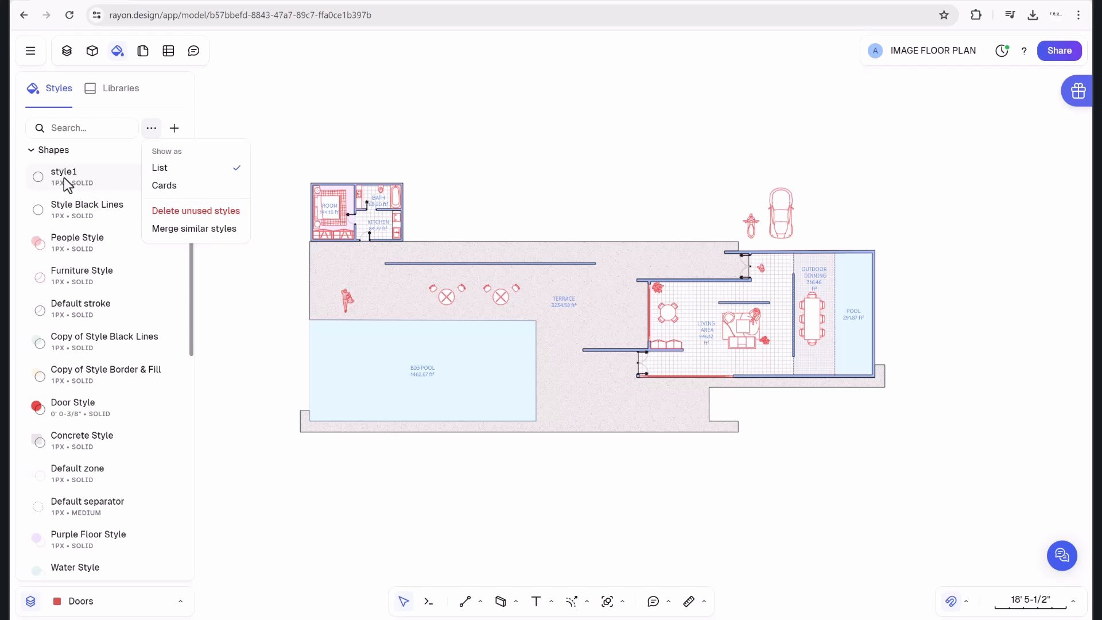
pyautogui.click(162, 217)
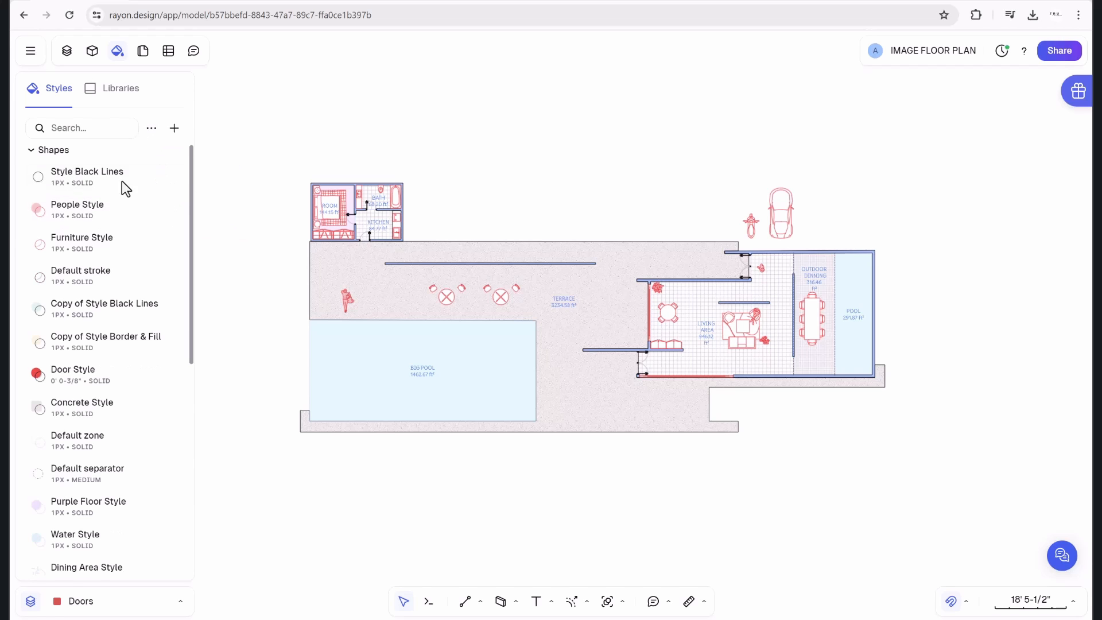
pyautogui.click(152, 128)
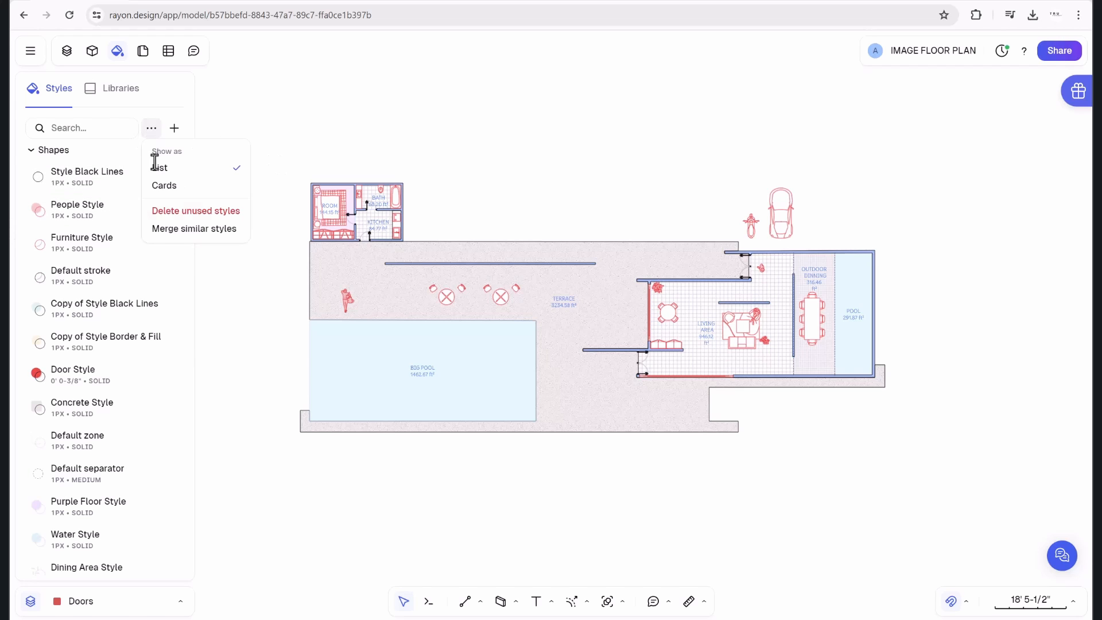
pyautogui.click(165, 212)
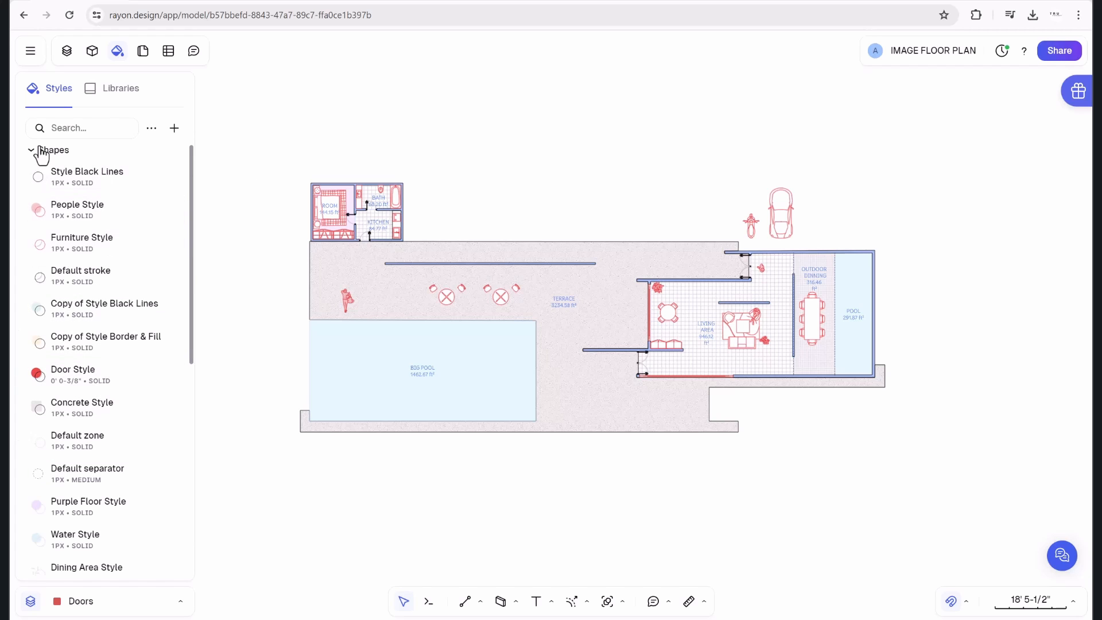
pyautogui.moveTo(527, 541); pyautogui.dragTo(504, 515, button='middle')
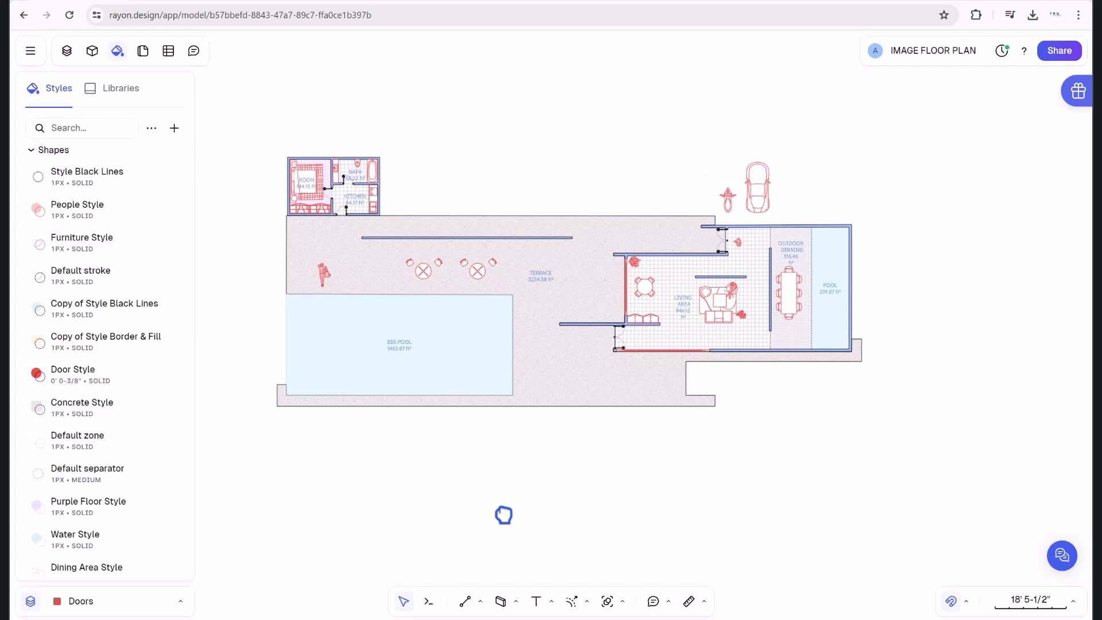
pyautogui.click(517, 601)
pyautogui.click(480, 602)
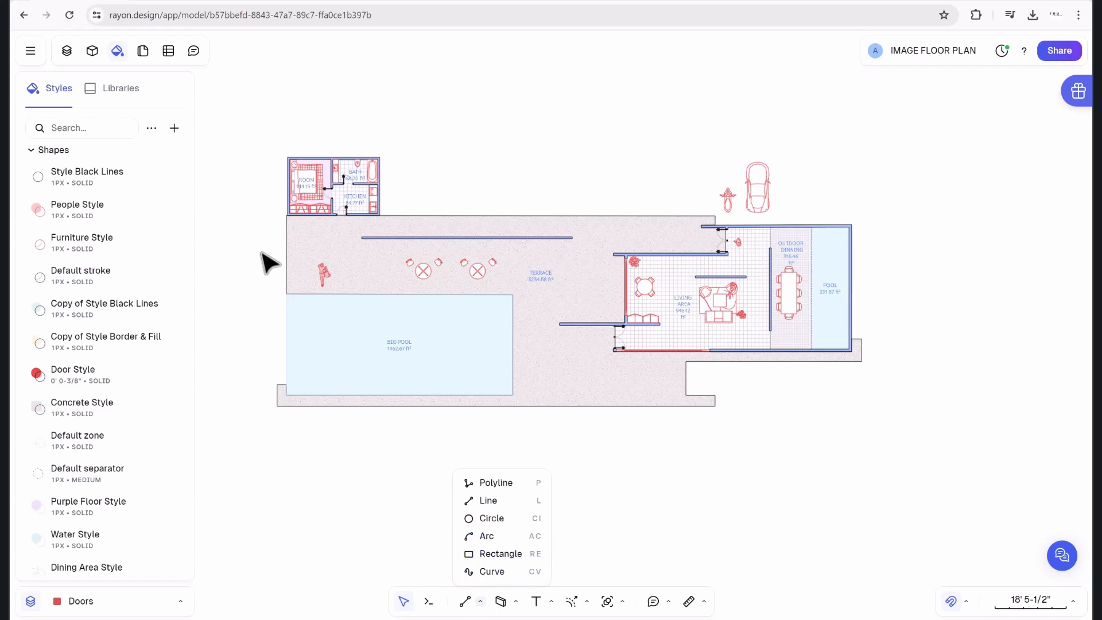
pyautogui.scroll(5, 347, 160)
pyautogui.scroll(2, 334, 225)
pyautogui.scroll(-5, 315, 192)
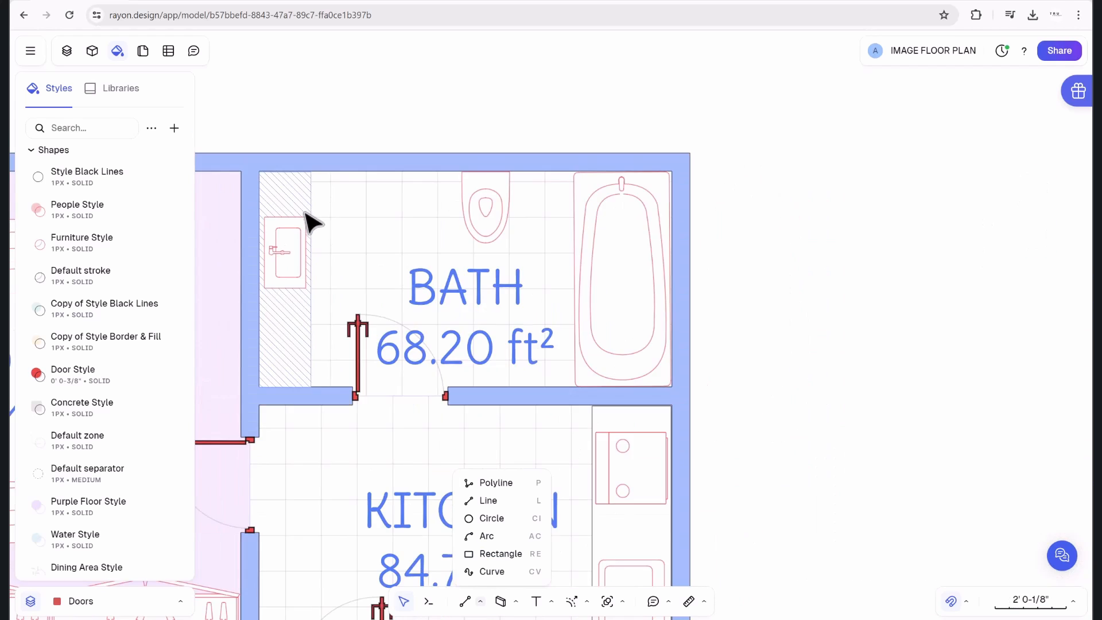
pyautogui.scroll(-4, 548, 362)
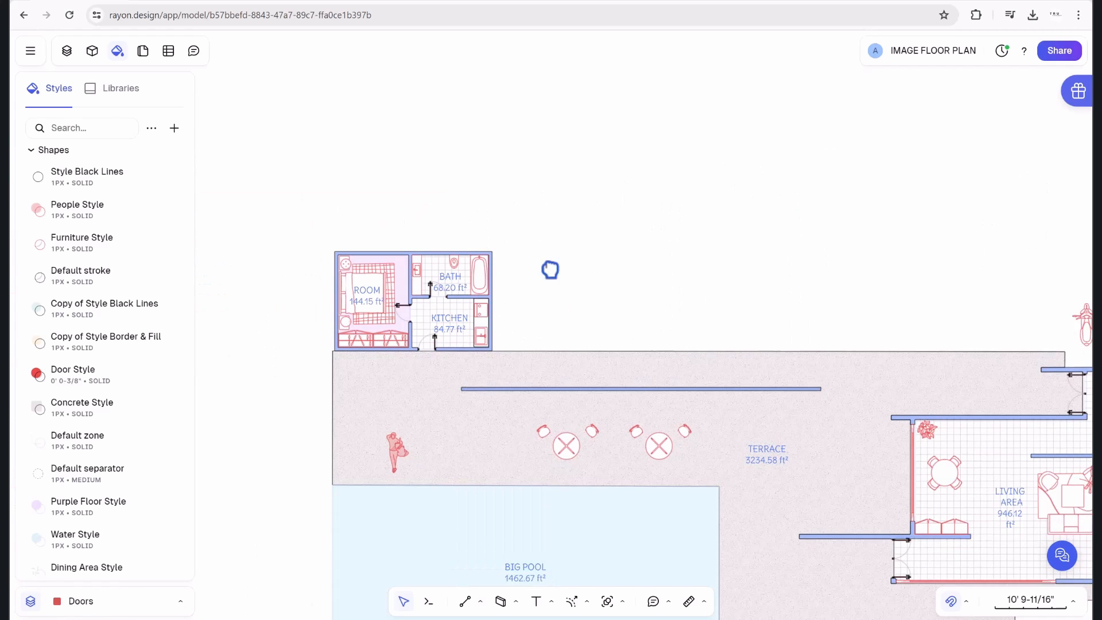
# Try drawing a circle with the People Style in the empty area above the terrace, and undo it.
pyautogui.click(480, 602)
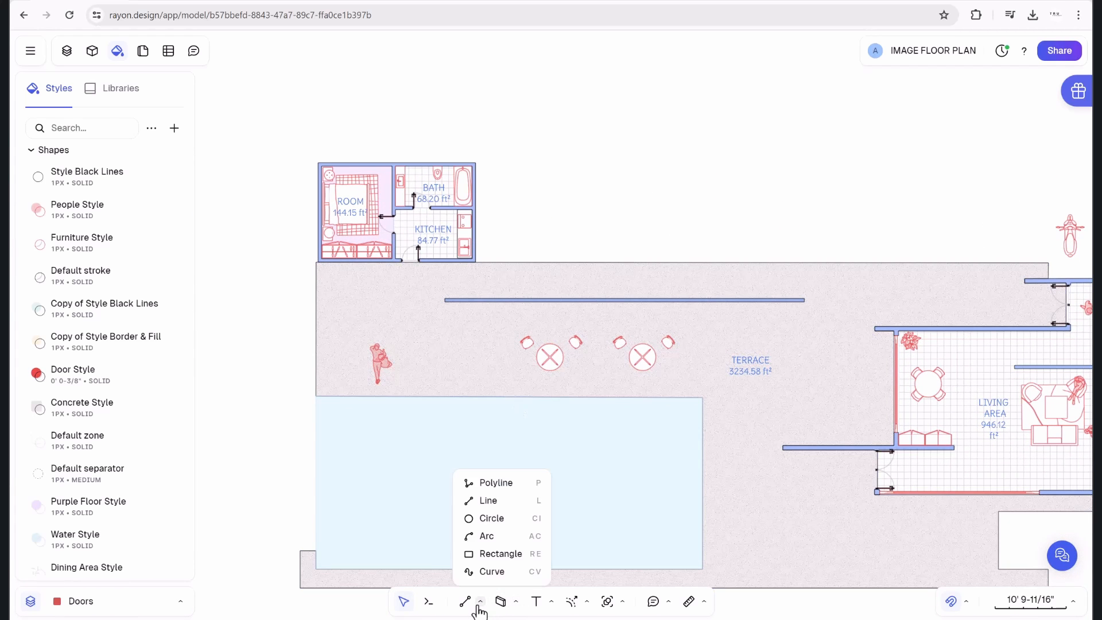
pyautogui.click(485, 535)
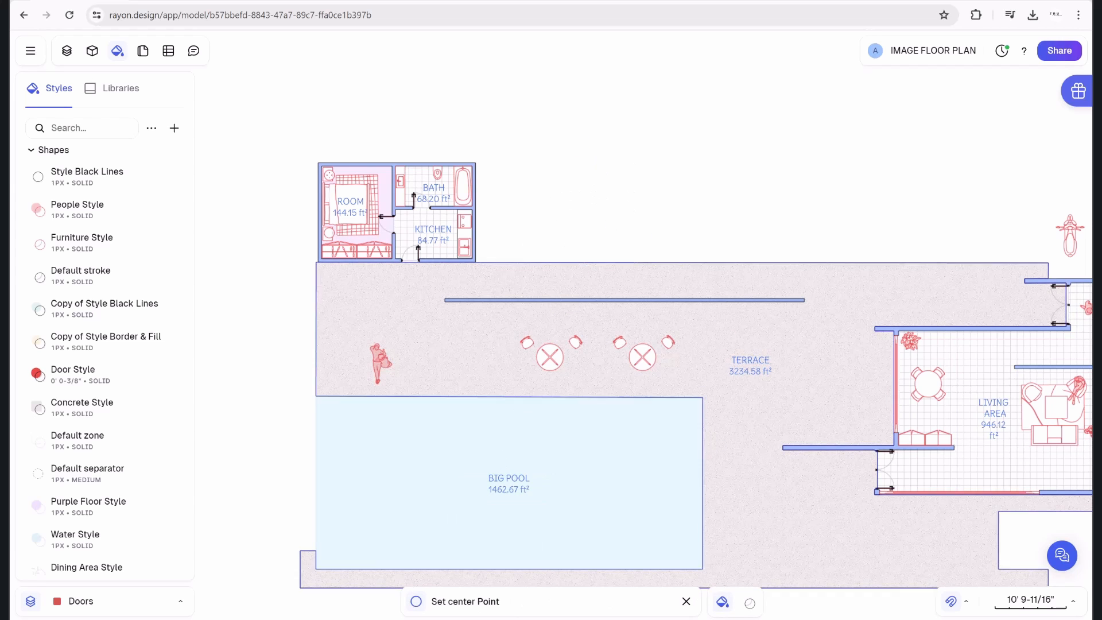
pyautogui.click(750, 604)
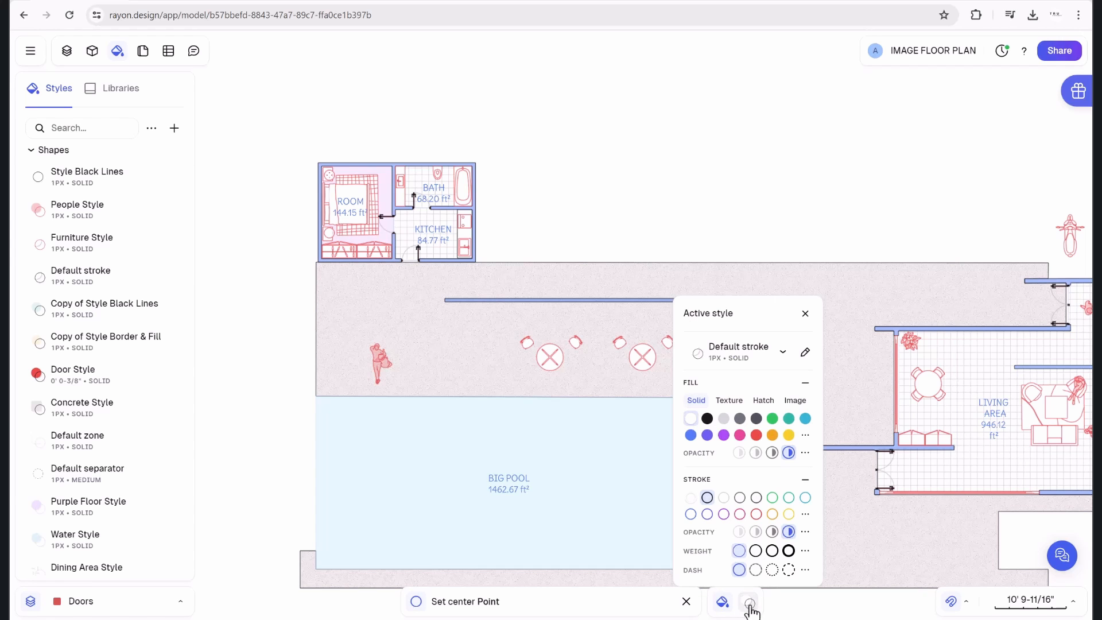
pyautogui.click(781, 352)
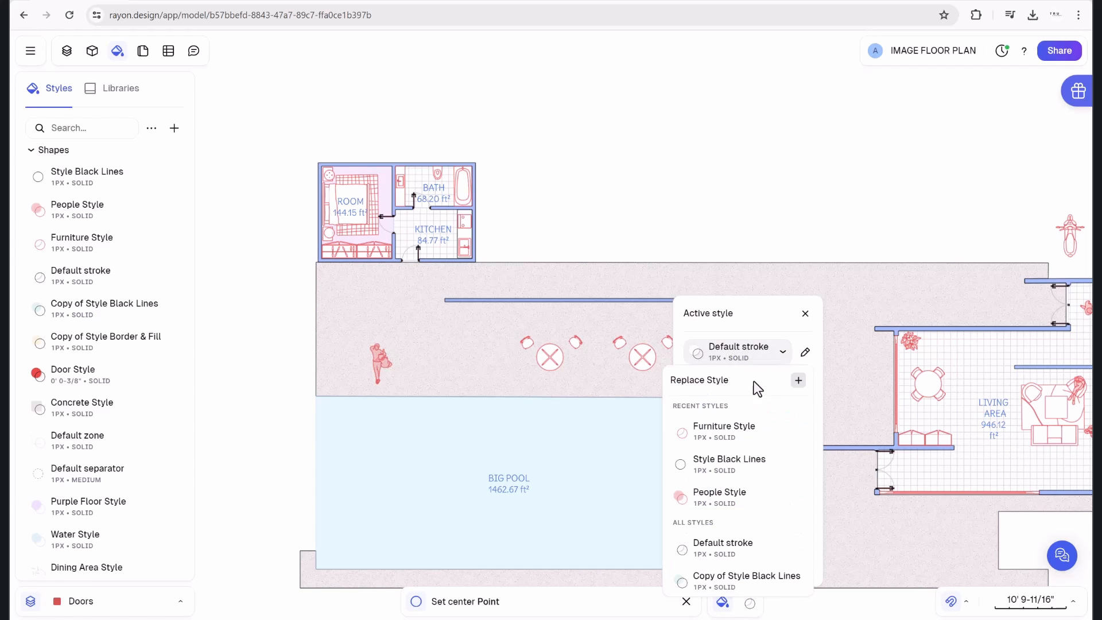
pyautogui.scroll(-6, 740, 445)
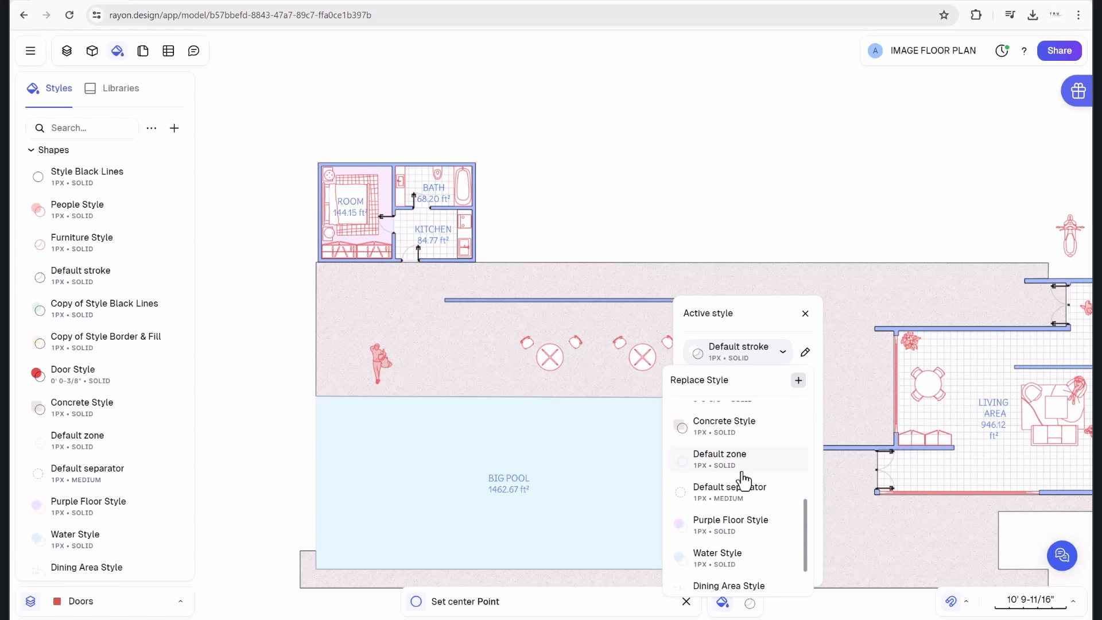
pyautogui.scroll(6, 747, 479)
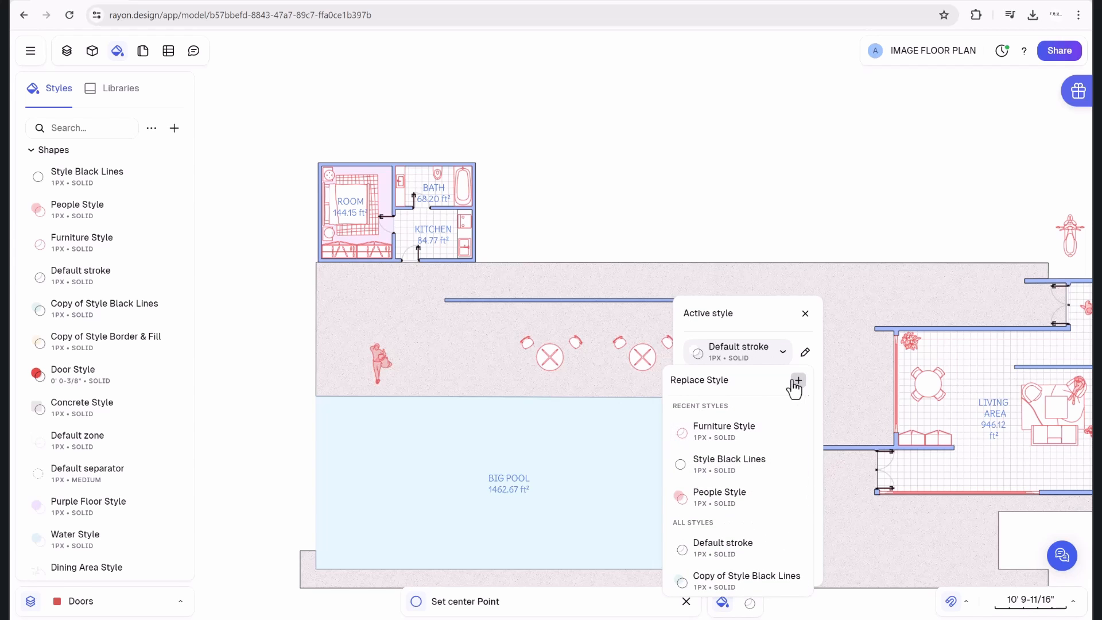
pyautogui.click(728, 496)
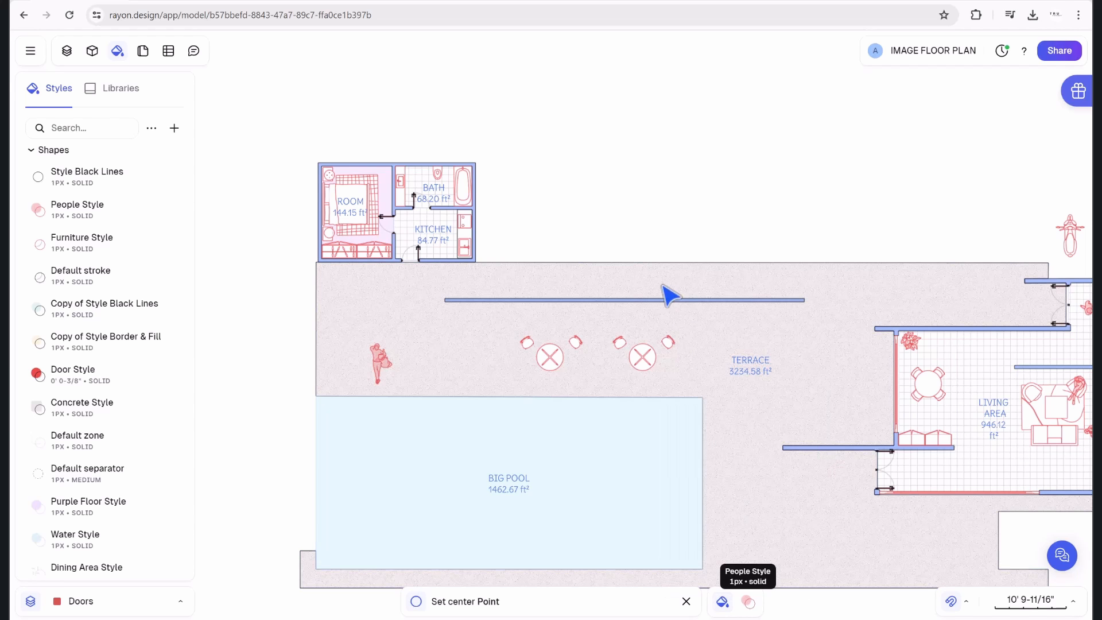
pyautogui.click(634, 170)
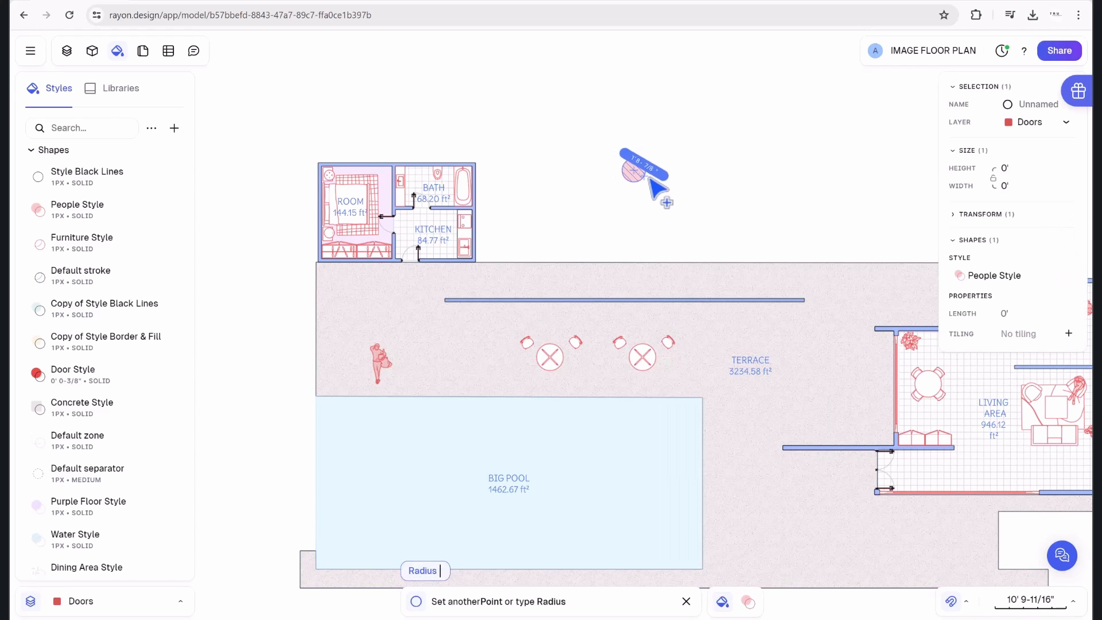
pyautogui.click(683, 192)
pyautogui.click(696, 209)
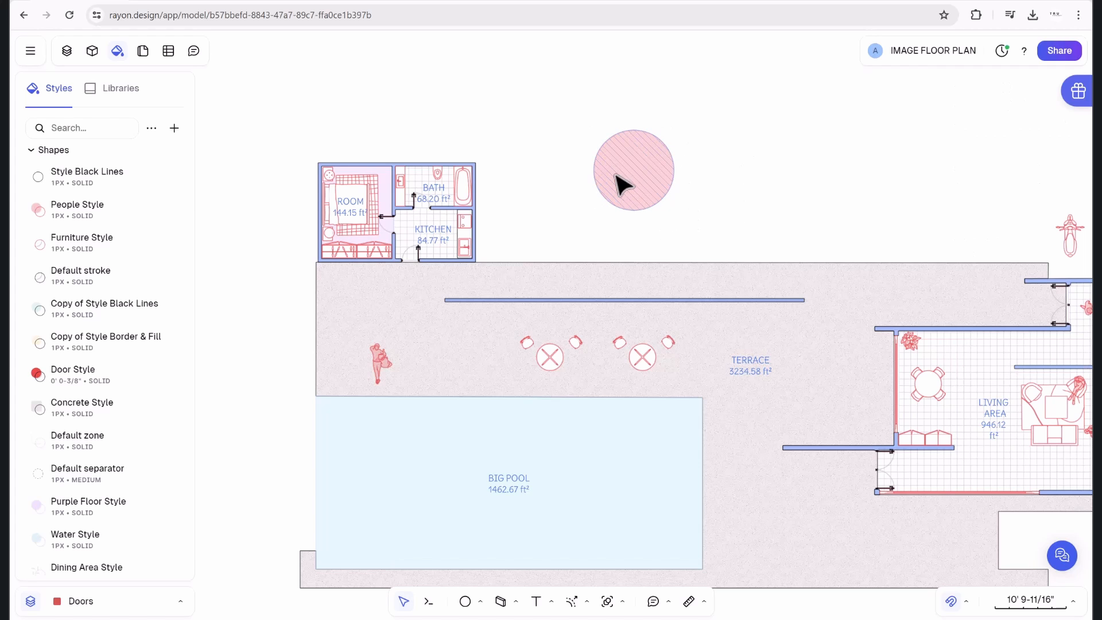
pyautogui.hotkey('ctrl', 'z')
# Examine both double-door openings of the living area, checking where the terrace floor, wall ends and door frames meet.
pyautogui.scroll(-3, 651, 245)
pyautogui.scroll(3, 608, 288)
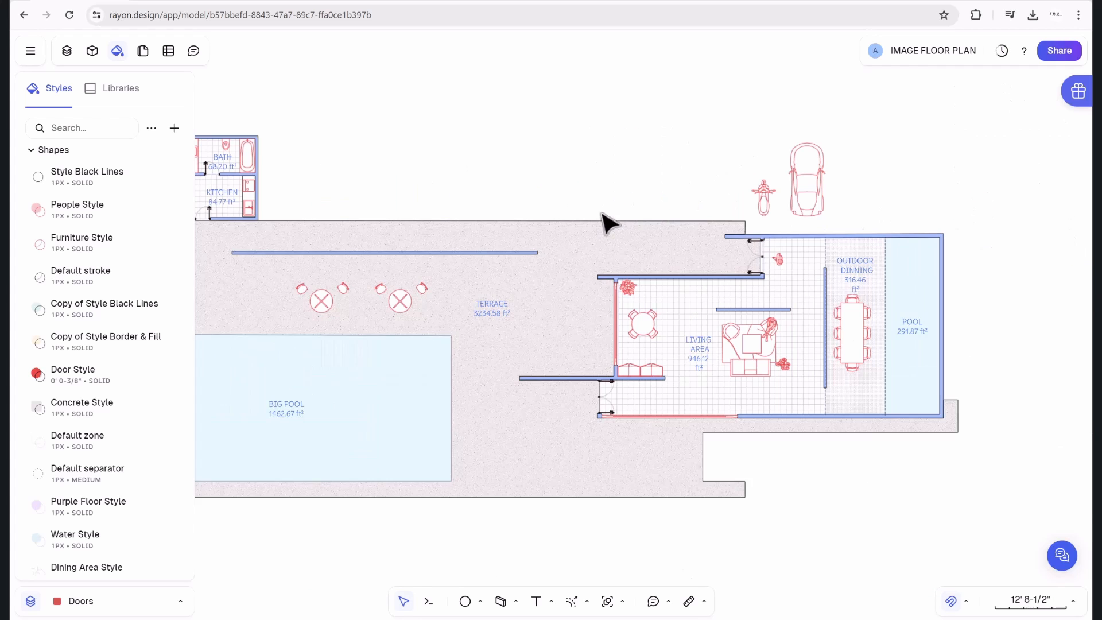
pyautogui.scroll(5, 770, 264)
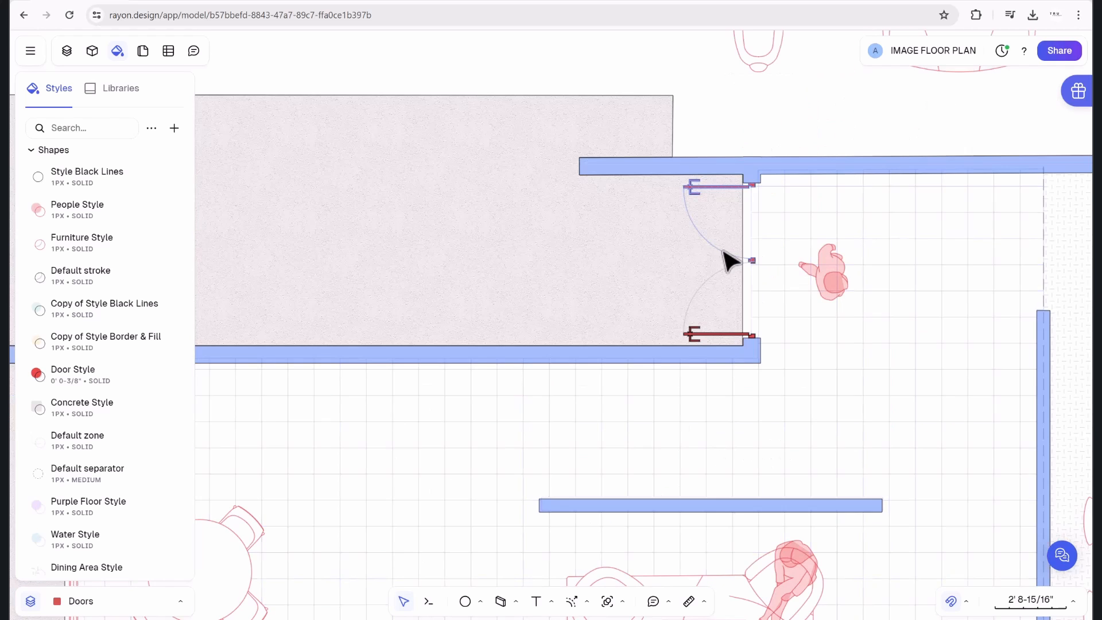
pyautogui.scroll(10, 736, 246)
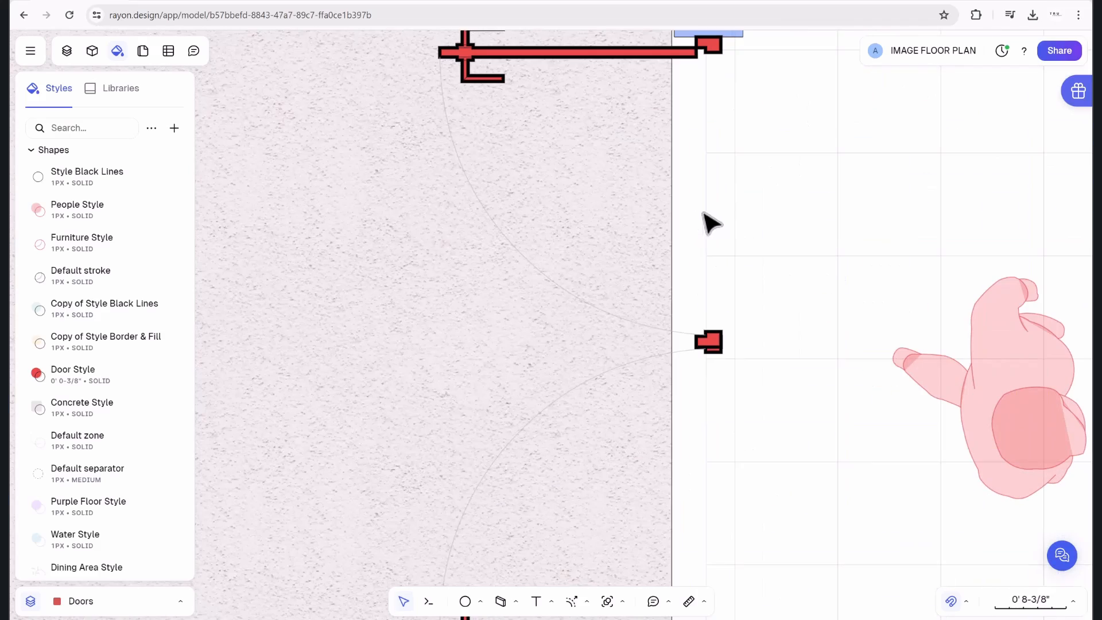
pyautogui.scroll(-15, 563, 296)
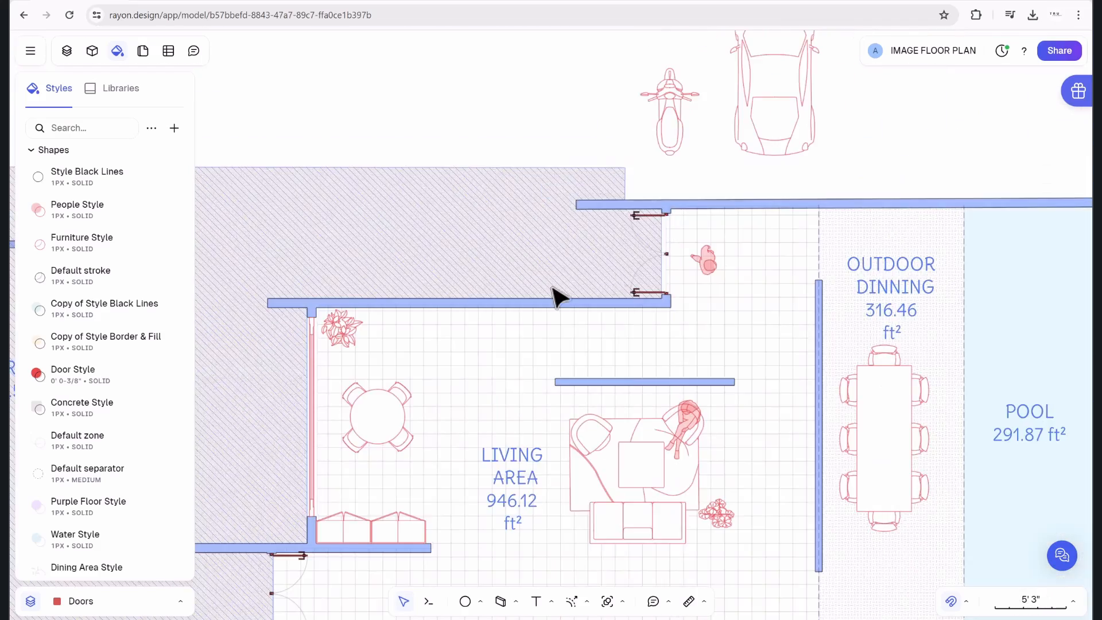
pyautogui.scroll(5, 453, 416)
pyautogui.scroll(6, 454, 416)
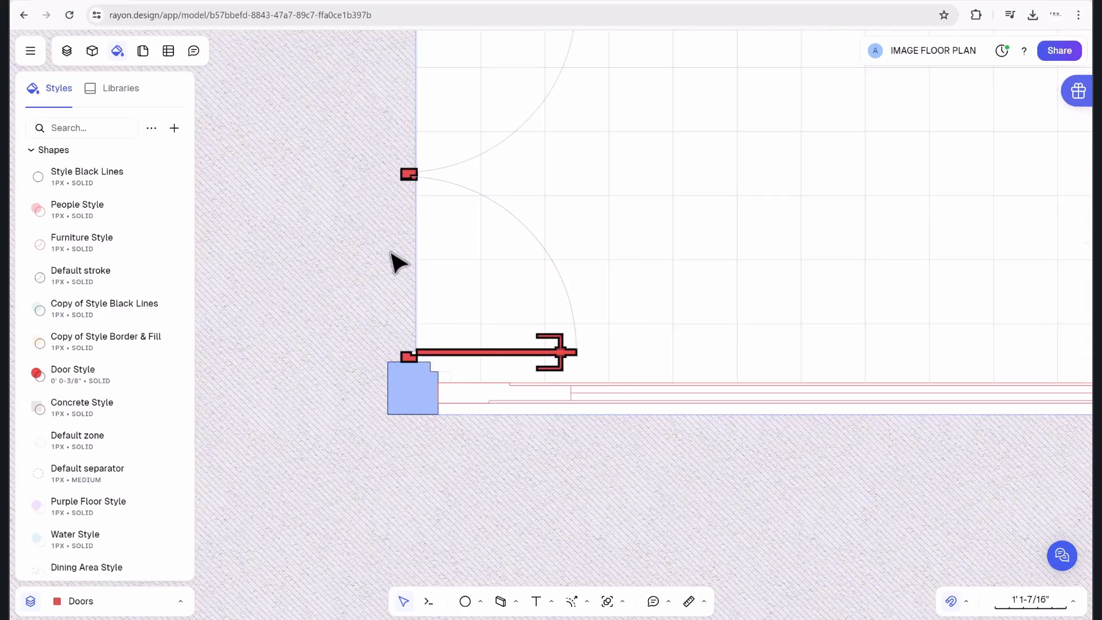
pyautogui.moveTo(394, 263); pyautogui.dragTo(492, 394, button='middle')
pyautogui.scroll(-2, 492, 394)
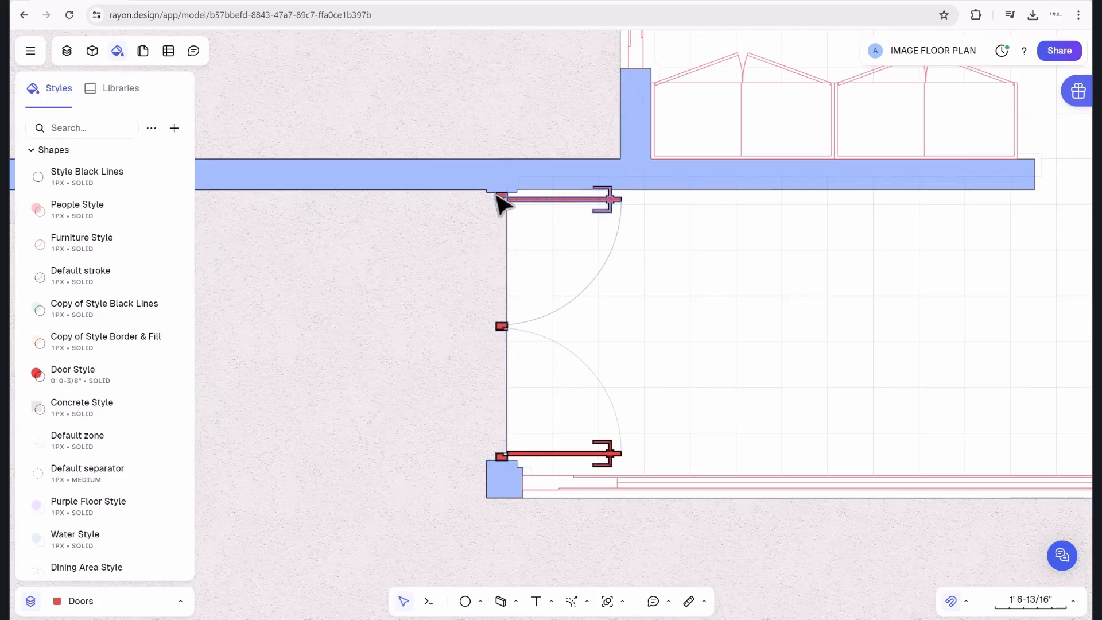
pyautogui.scroll(3, 494, 202)
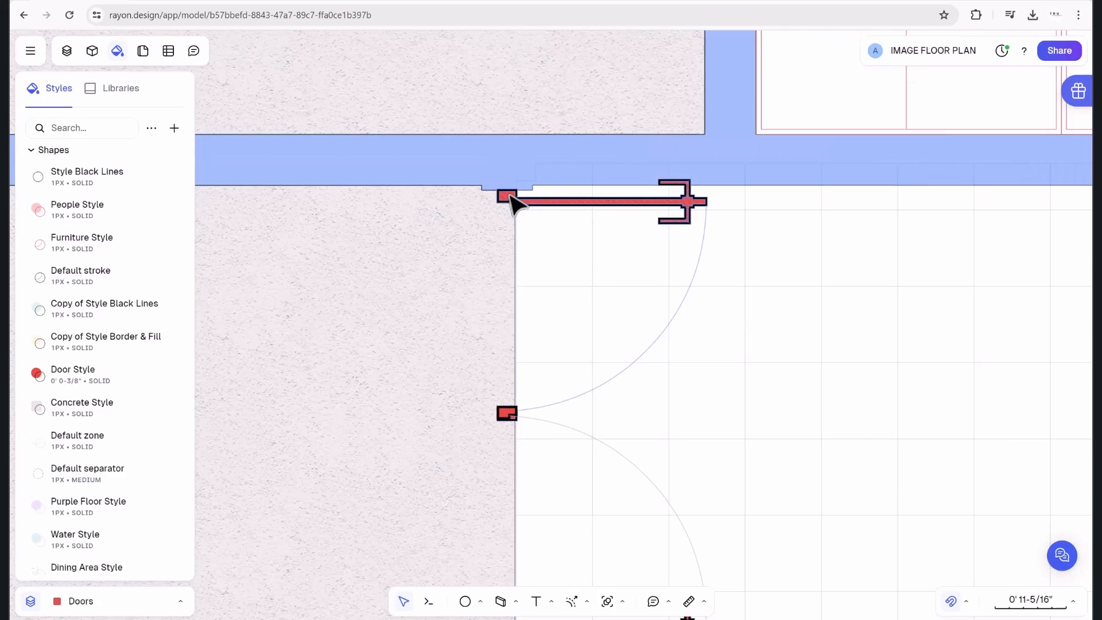
pyautogui.scroll(-4, 481, 392)
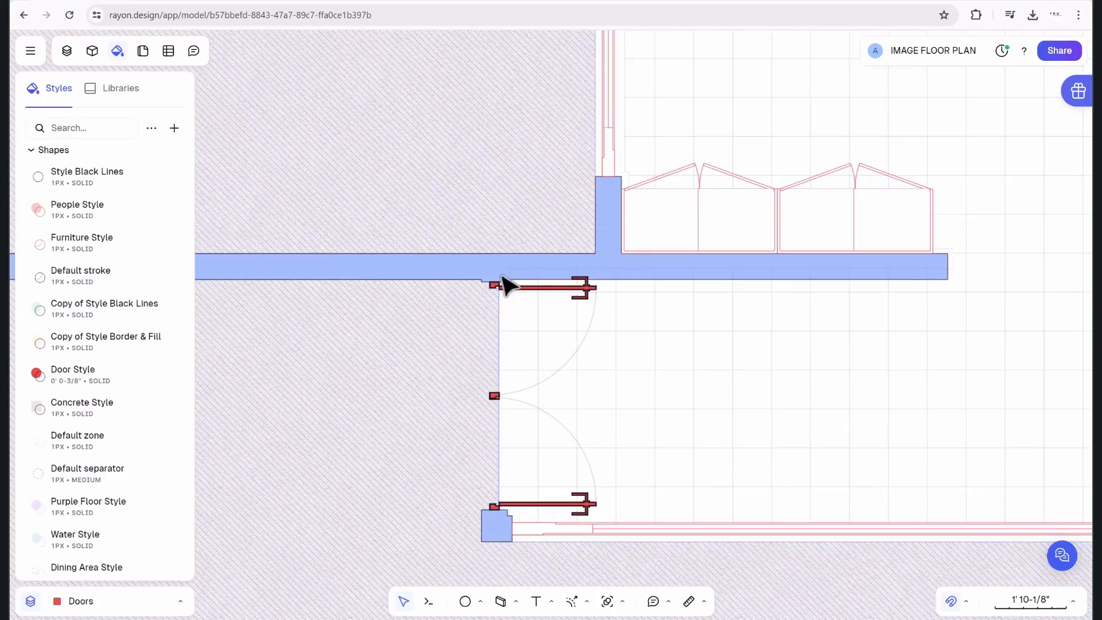
pyautogui.scroll(-8, 502, 426)
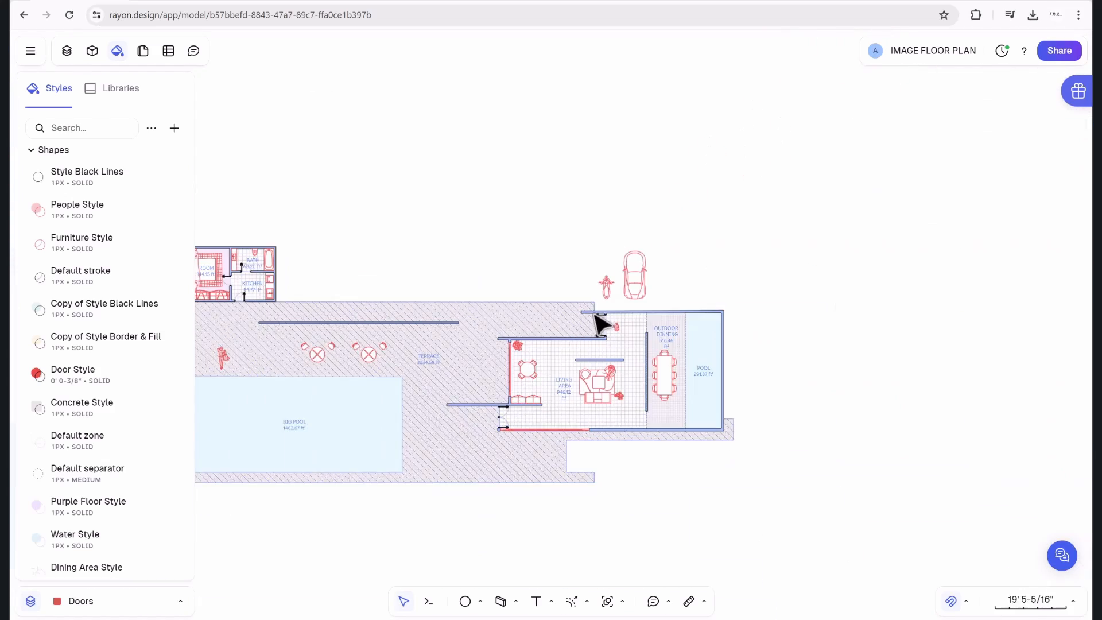
pyautogui.scroll(6, 669, 343)
pyautogui.scroll(-5, 591, 350)
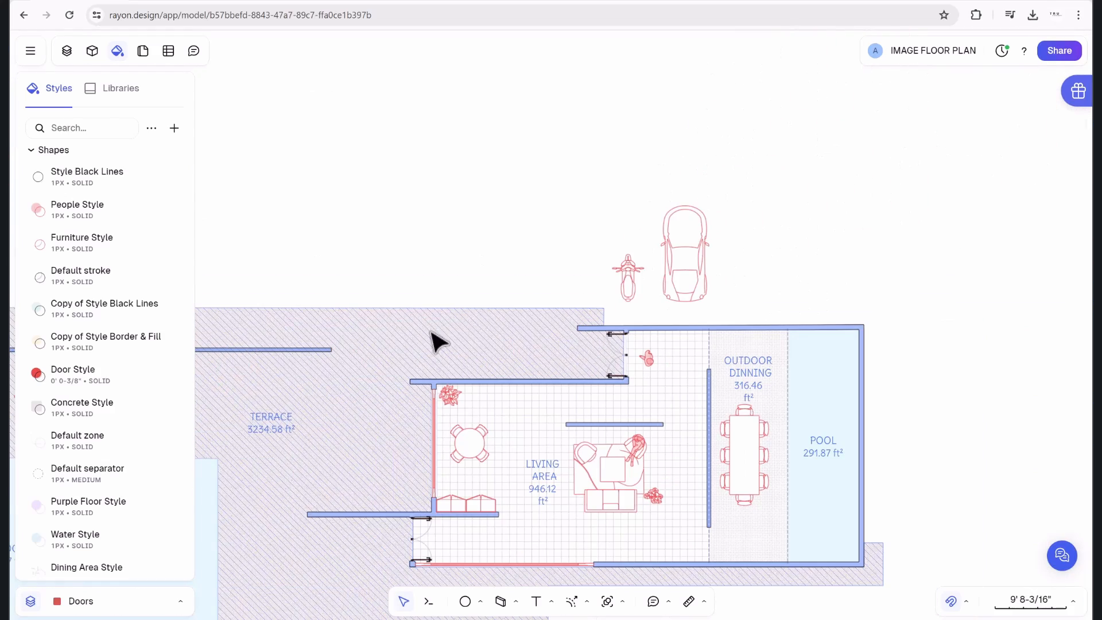
pyautogui.scroll(6, 537, 350)
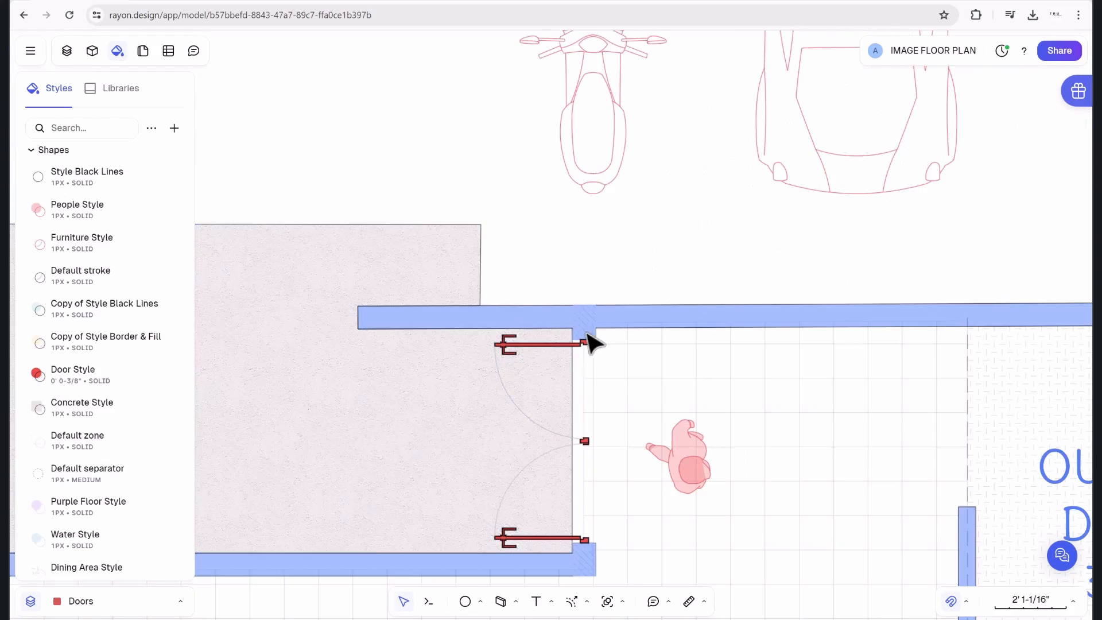
pyautogui.scroll(-5, 577, 513)
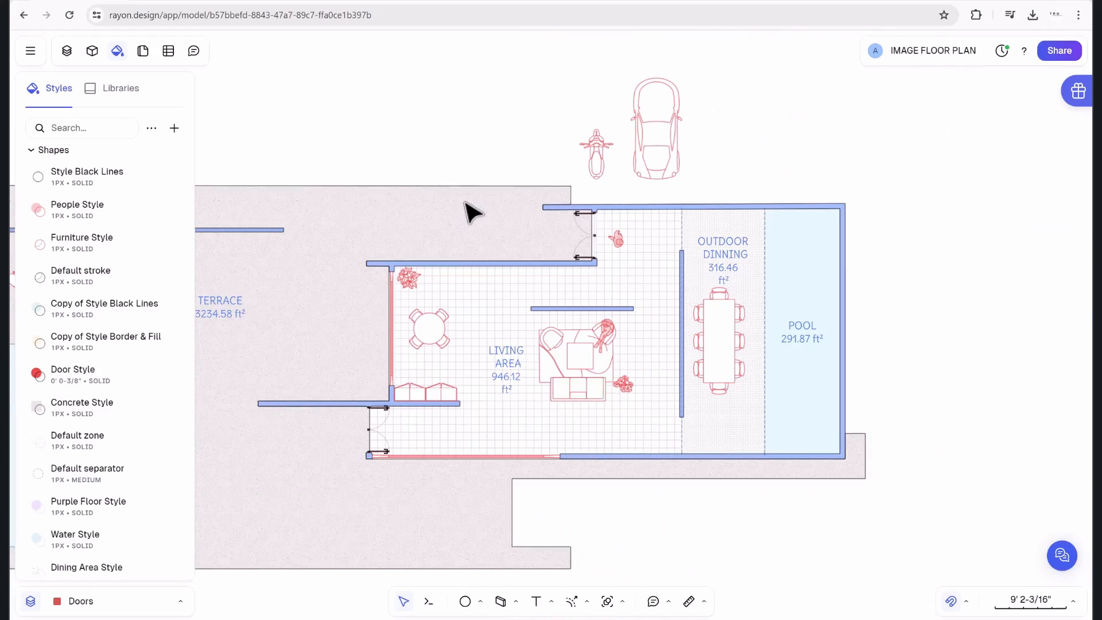
# Open the terrace floor zone for editing and add two points to its edge beside the upper jamb of the entrance double door.
pyautogui.click(468, 212)
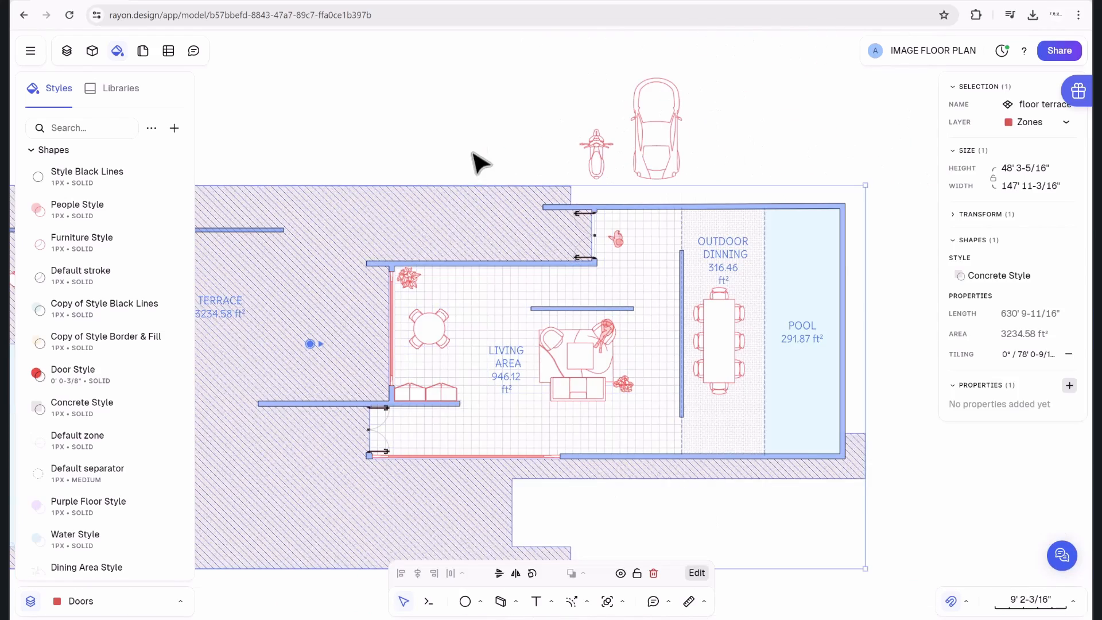
pyautogui.moveTo(480, 165); pyautogui.dragTo(659, 118)
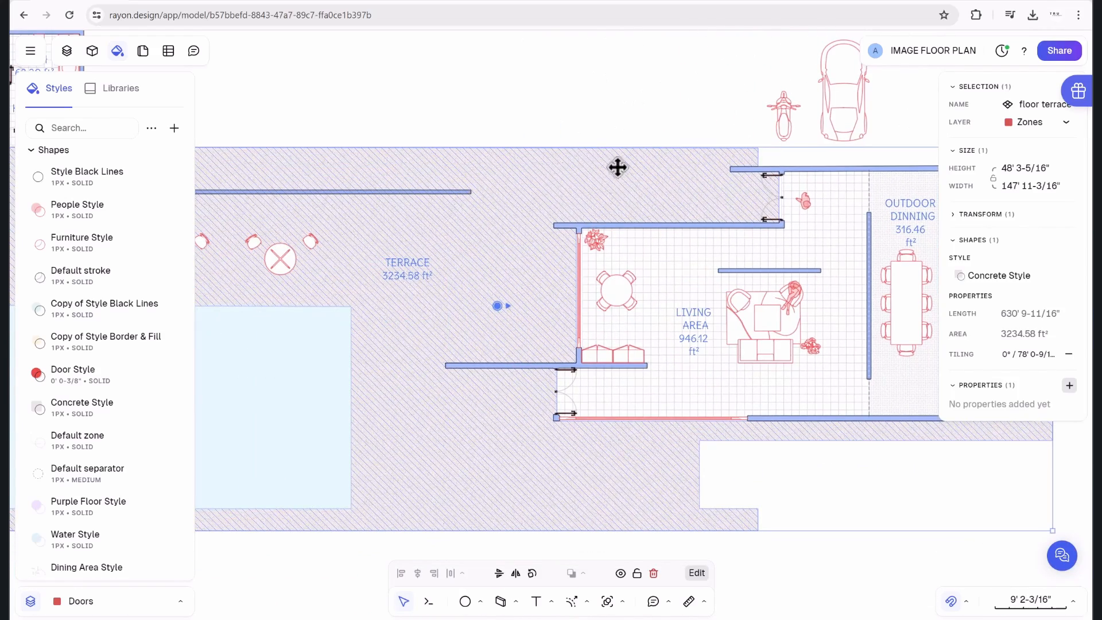
pyautogui.doubleClick(696, 511)
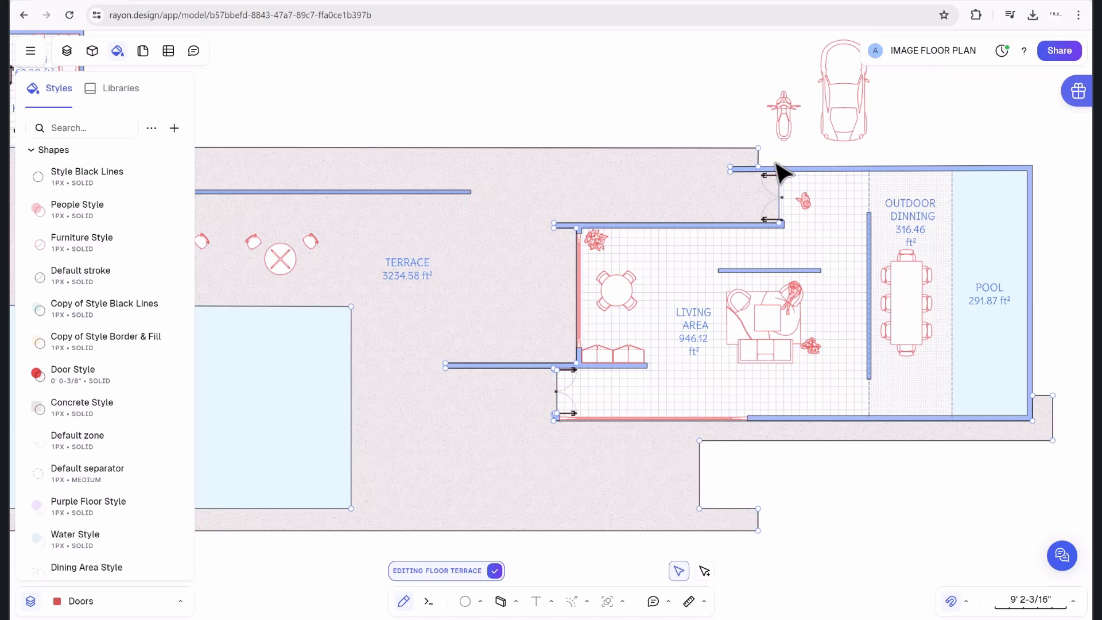
pyautogui.scroll(5, 786, 181)
pyautogui.scroll(3, 787, 181)
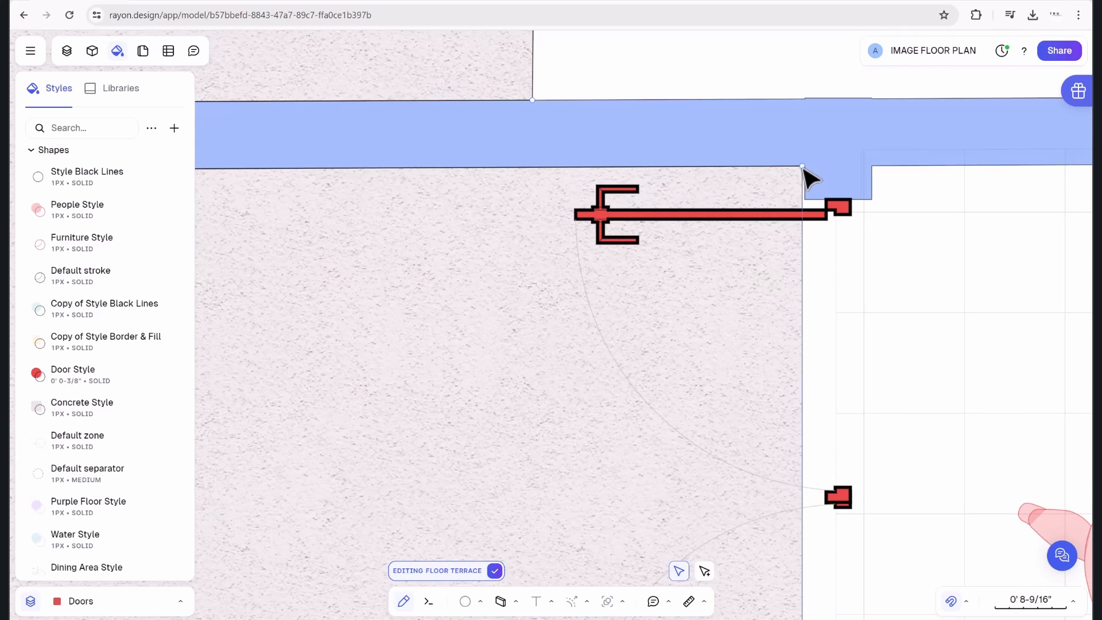
pyautogui.click(702, 573)
pyautogui.keyDown('ctrl'); pyautogui.scroll(5, 815, 189); pyautogui.keyUp('ctrl')
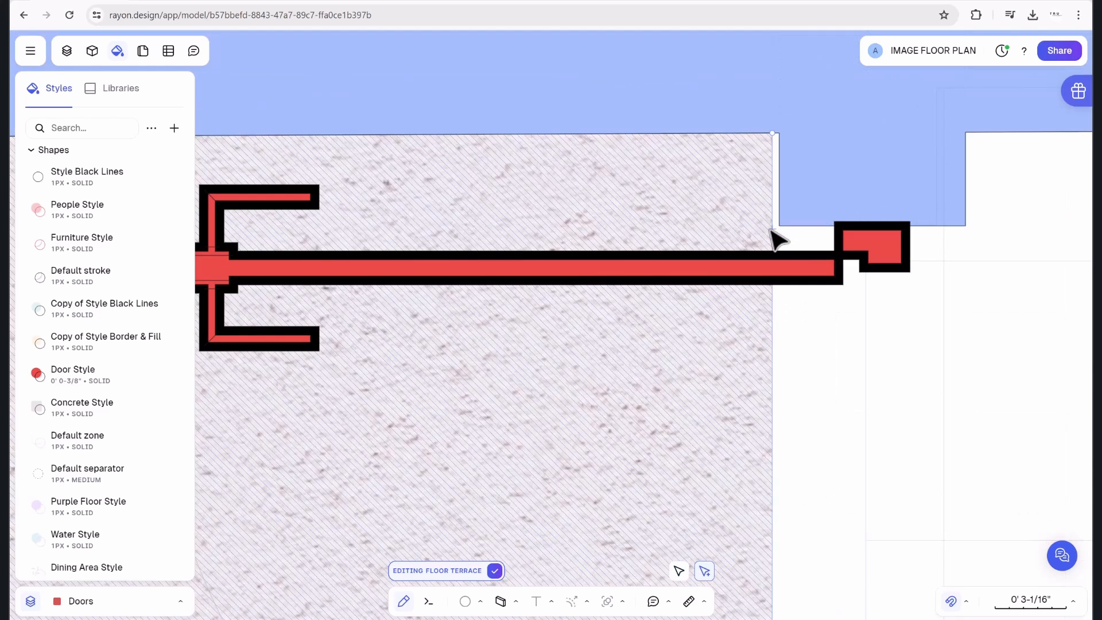
pyautogui.click(772, 231)
pyautogui.click(772, 317)
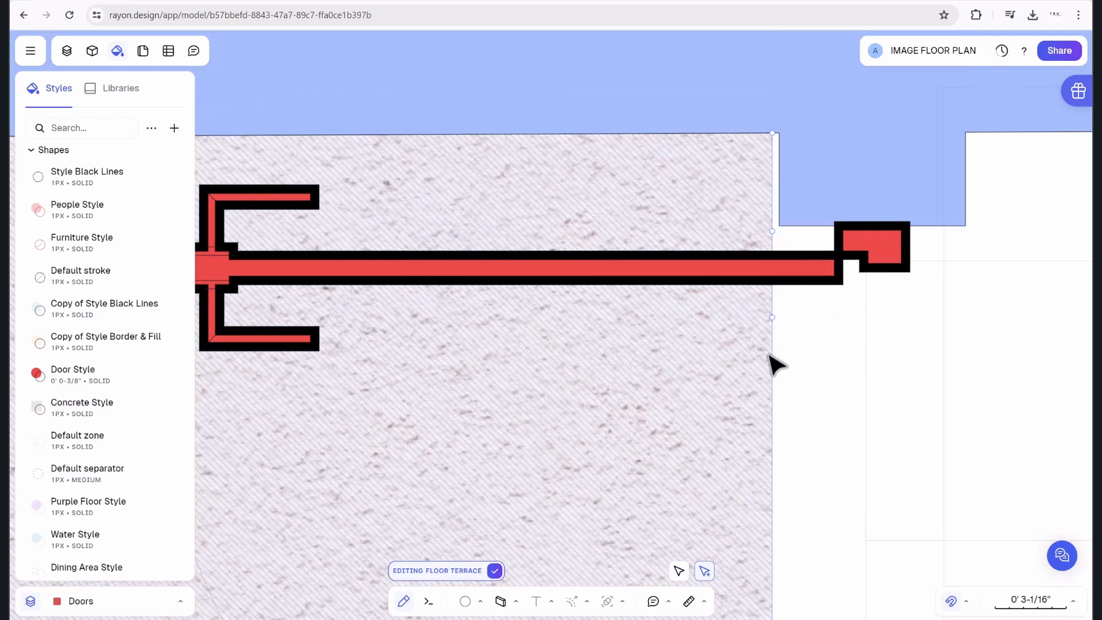
# Move the terrace outline's points at the entrance door's upper jamb onto the wall stub's corners and the inner edge of the door frame.
pyautogui.moveTo(776, 236); pyautogui.dragTo(780, 226)
pyautogui.moveTo(773, 133); pyautogui.dragTo(779, 133)
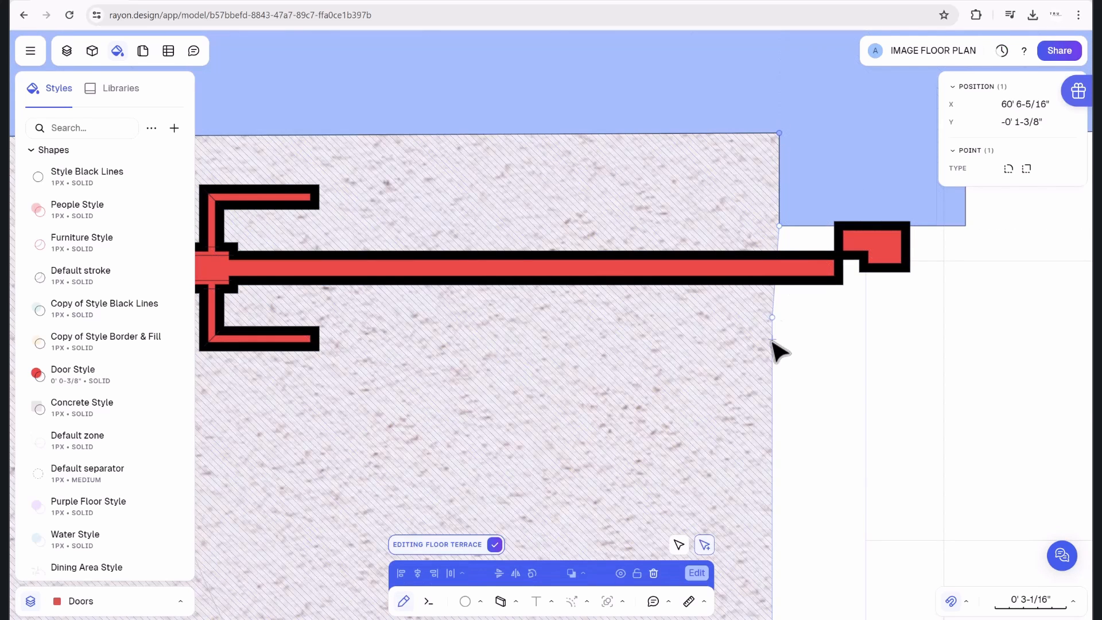
pyautogui.moveTo(773, 319); pyautogui.dragTo(802, 278)
pyautogui.moveTo(823, 243)
pyautogui.mouseDown()
pyautogui.moveTo(838, 228)
pyautogui.moveTo(815, 224)
pyautogui.mouseUp()
pyautogui.scroll(5, 839, 227)
pyautogui.scroll(-10, 800, 281)
# Fit the terrace outline to the entrance door's lower jamb by moving its points onto the wall stub's corners and the door frame's edge.
pyautogui.moveTo(745, 394); pyautogui.dragTo(630, 151, button='middle')
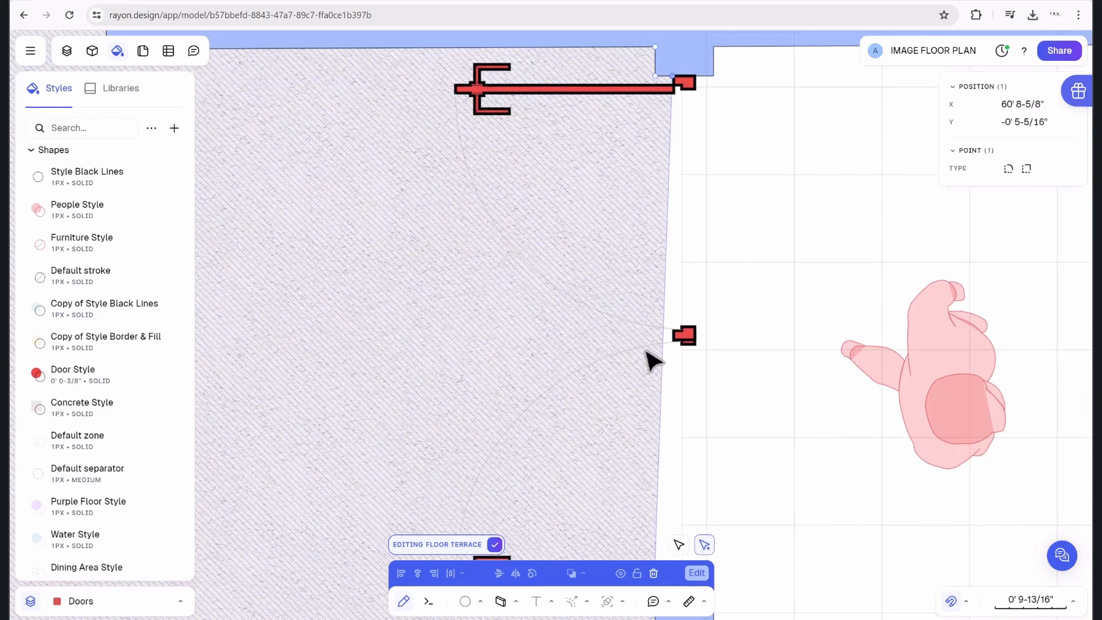
pyautogui.moveTo(643, 362); pyautogui.dragTo(621, 218, button='middle')
pyautogui.scroll(8, 630, 401)
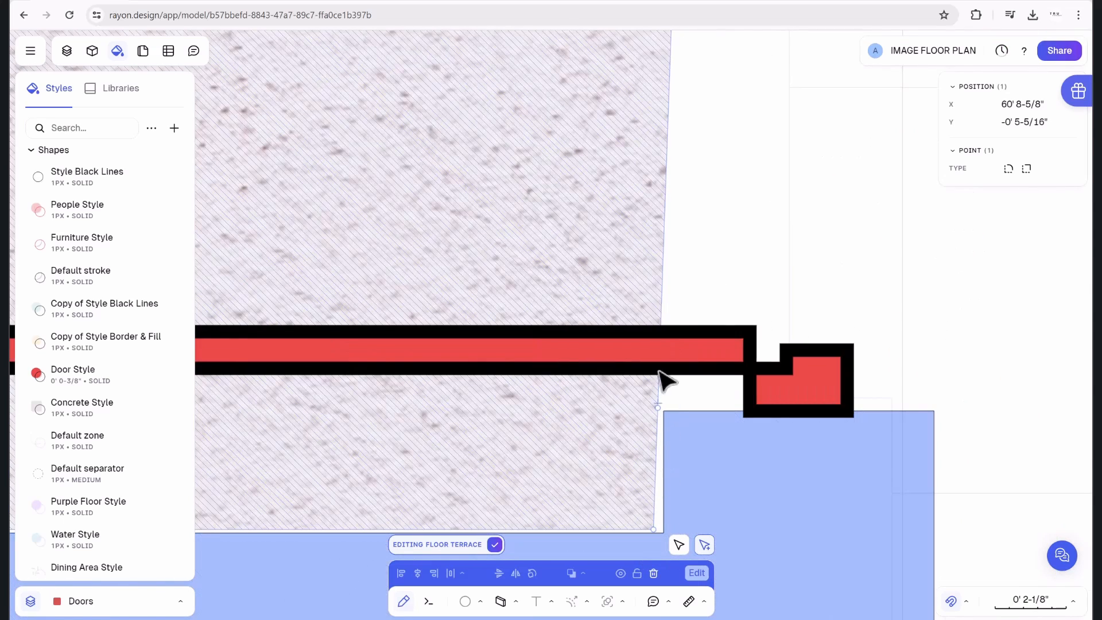
pyautogui.moveTo(658, 409); pyautogui.dragTo(663, 410)
pyautogui.moveTo(657, 527); pyautogui.dragTo(664, 533)
pyautogui.moveTo(662, 282); pyautogui.dragTo(743, 411)
# Fit the terrace outline at the entrance door's upper jamb by moving its points onto the end of the door leaf.
pyautogui.scroll(-10, 750, 384)
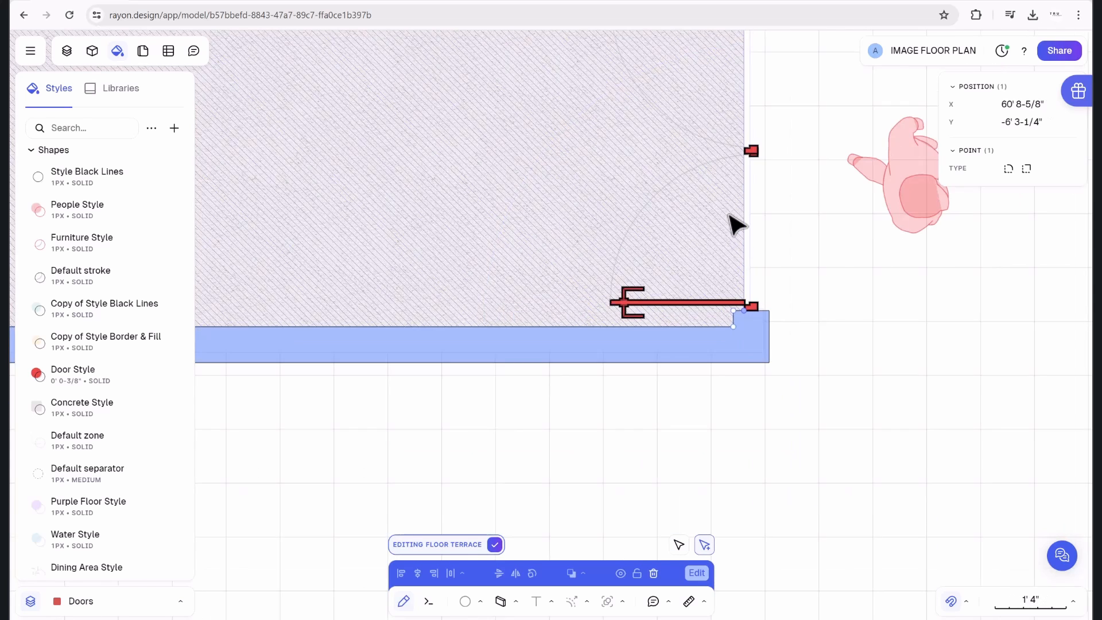
pyautogui.scroll(10, 704, 173)
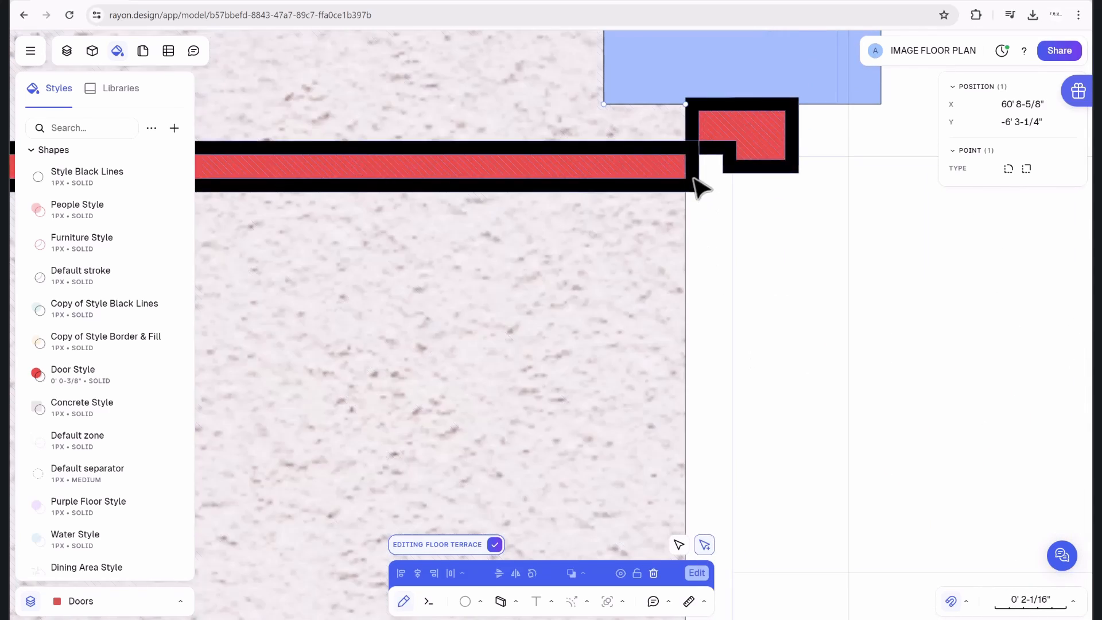
pyautogui.click(687, 195)
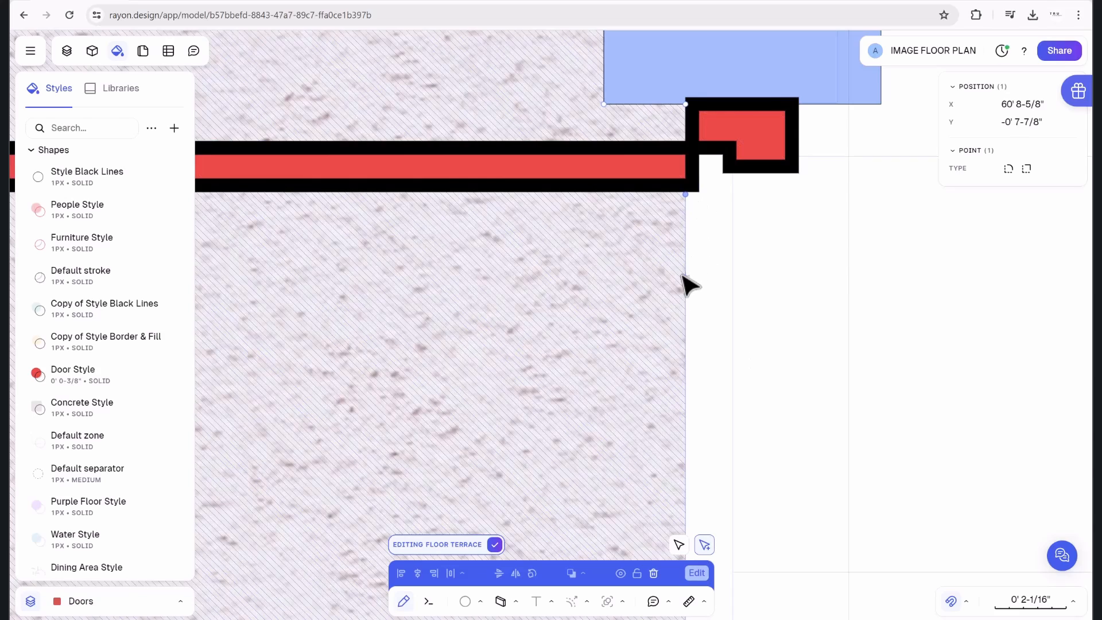
pyautogui.moveTo(686, 271); pyautogui.dragTo(685, 163)
pyautogui.press('Escape')
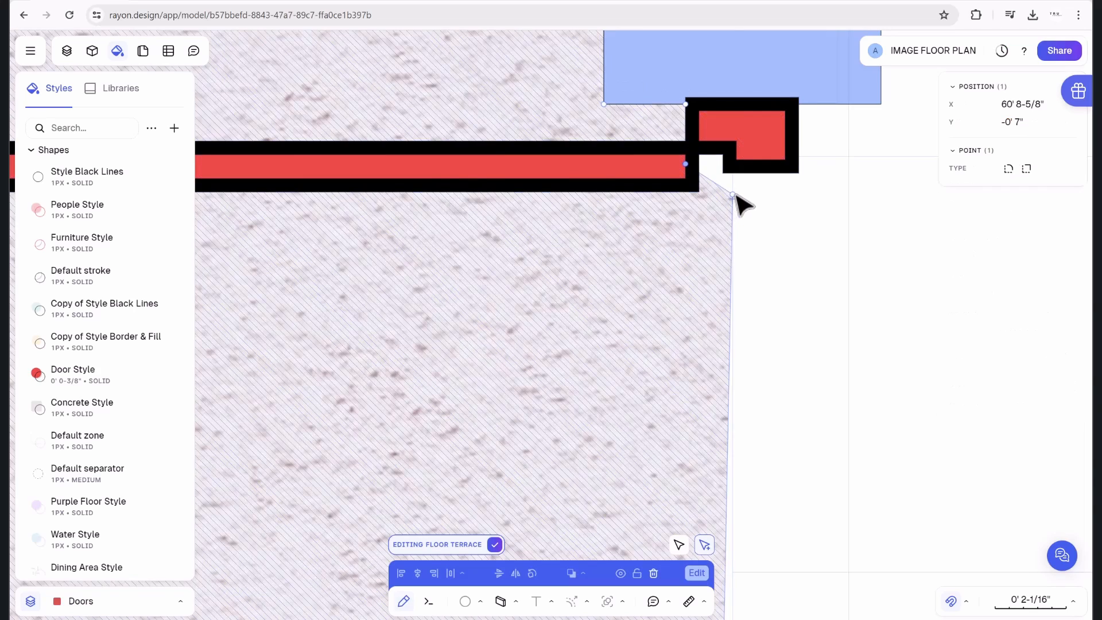
pyautogui.moveTo(732, 194); pyautogui.dragTo(686, 157)
# Move the terrace outline's remaining point onto the entrance door's lower jamb frame and finish editing the floor zone.
pyautogui.scroll(-8, 622, 132)
pyautogui.moveTo(609, 386); pyautogui.dragTo(611, 246, button='middle')
pyautogui.scroll(7, 636, 384)
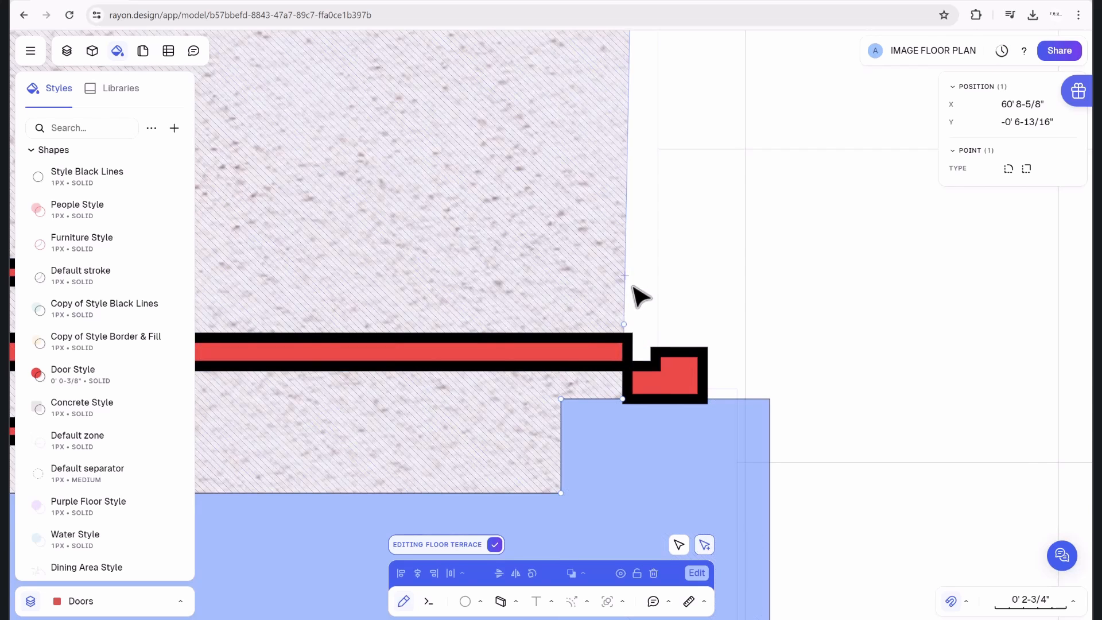
pyautogui.moveTo(631, 285); pyautogui.dragTo(658, 348)
pyautogui.scroll(-8, 664, 345)
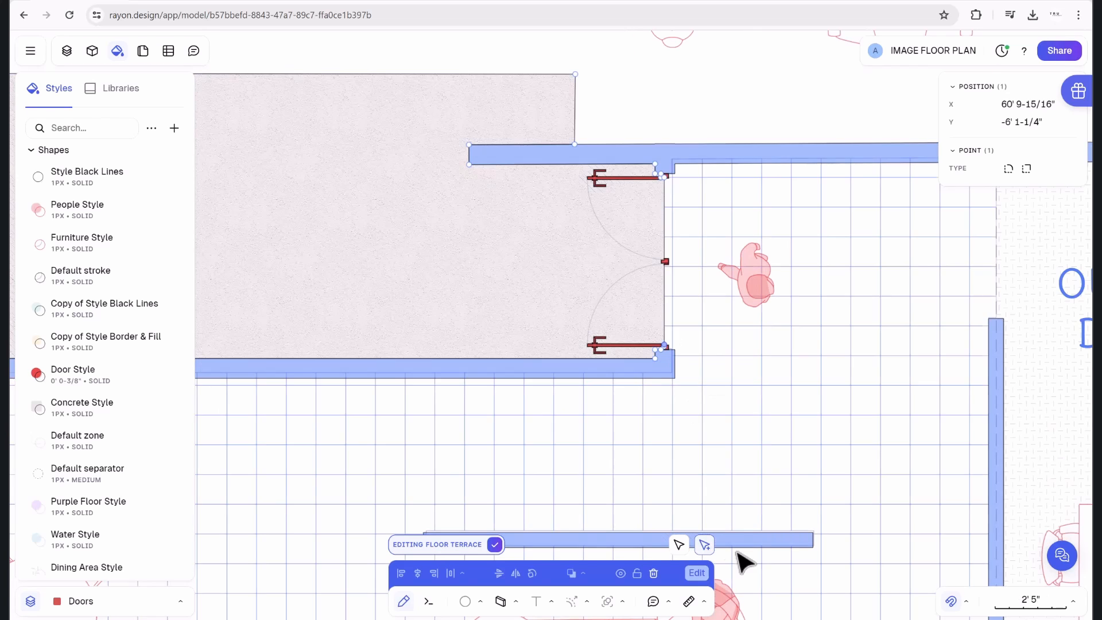
pyautogui.click(496, 545)
# Examine the reshaped terrace edge at the entrance double door and the rug and seating arrangement in the living area.
pyautogui.scroll(-5, 596, 76)
pyautogui.scroll(8, 630, 170)
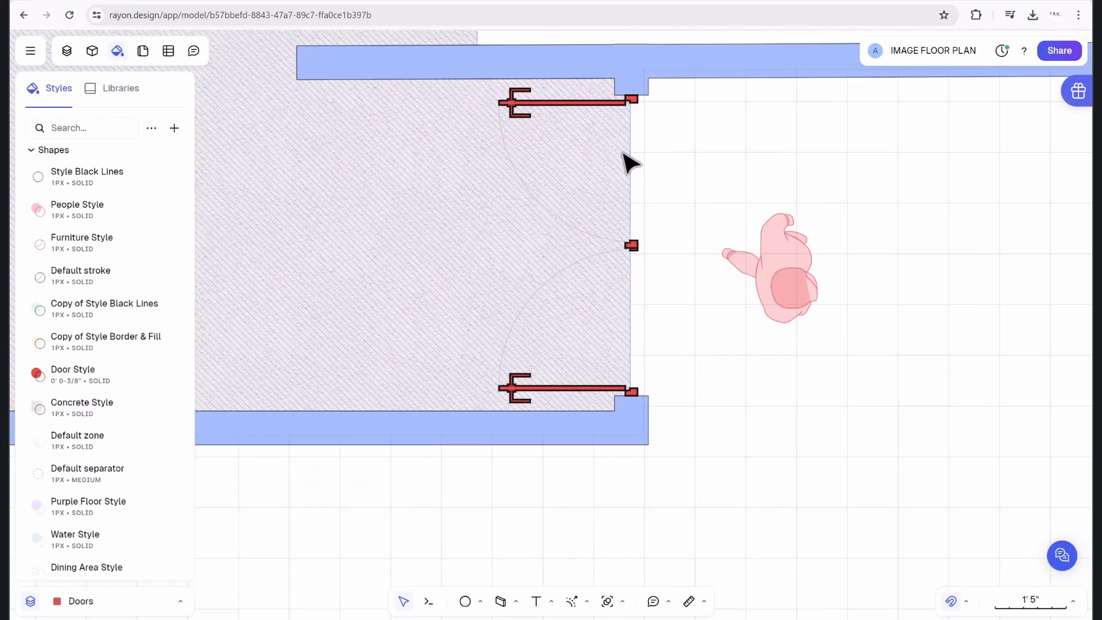
pyautogui.scroll(3, 630, 169)
pyautogui.scroll(-10, 639, 155)
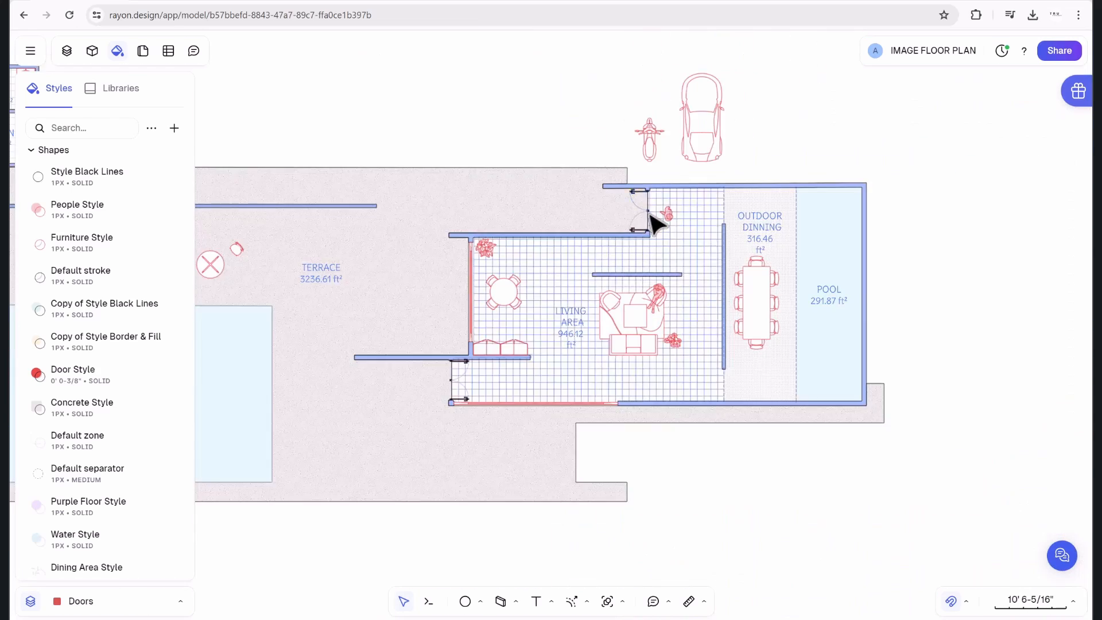
pyautogui.moveTo(649, 219); pyautogui.dragTo(630, 183, button='middle')
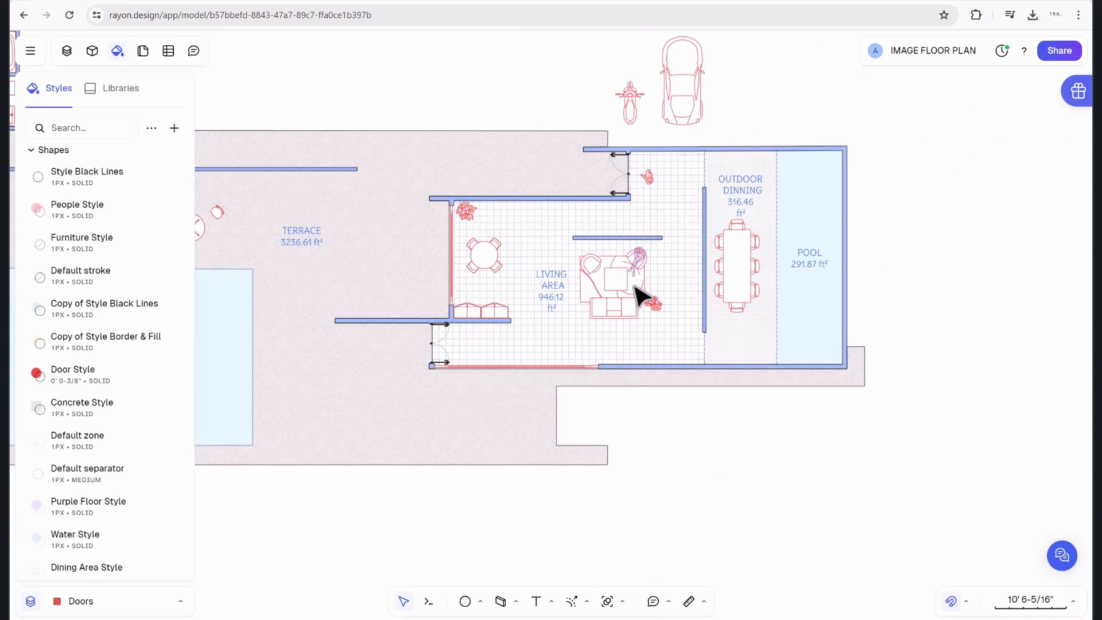
pyautogui.scroll(5, 620, 270)
pyautogui.click(592, 219)
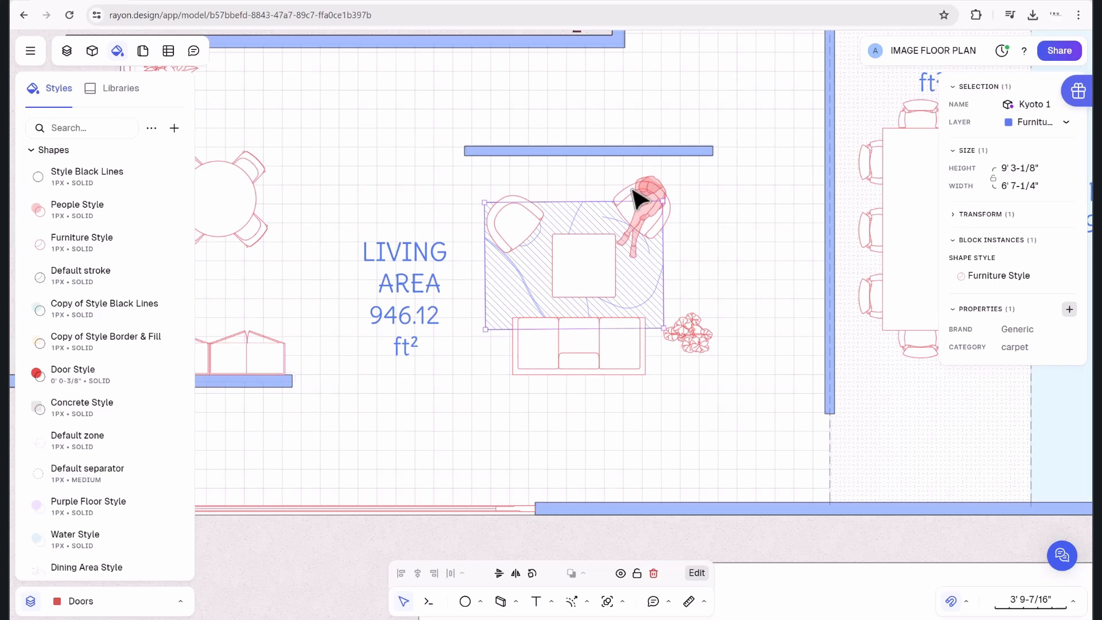
pyautogui.scroll(-2, 551, 226)
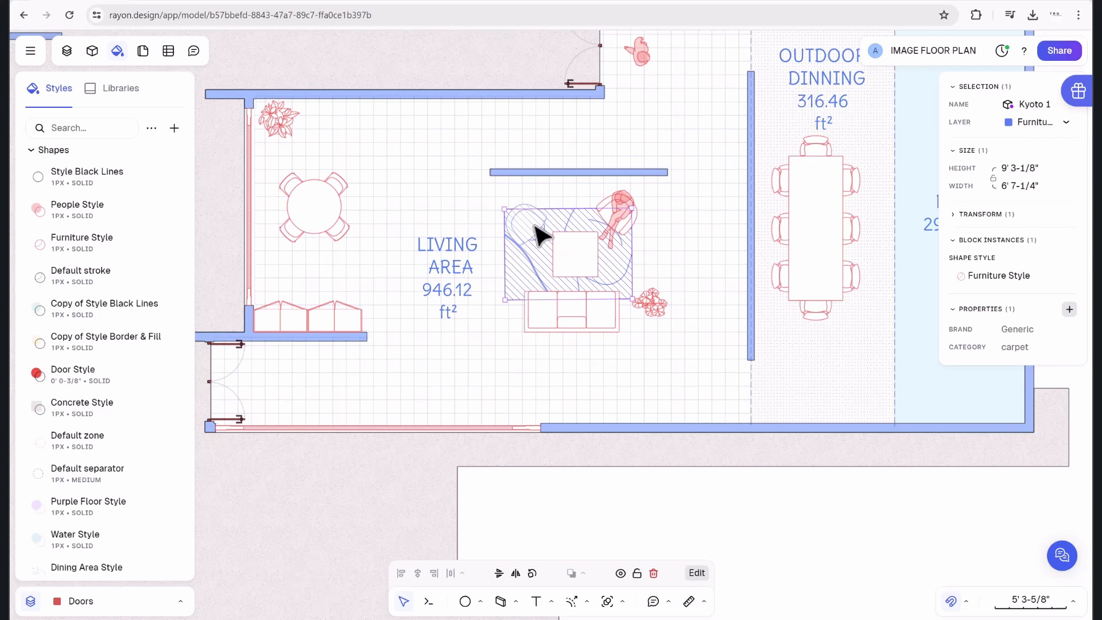
pyautogui.scroll(-2, 543, 237)
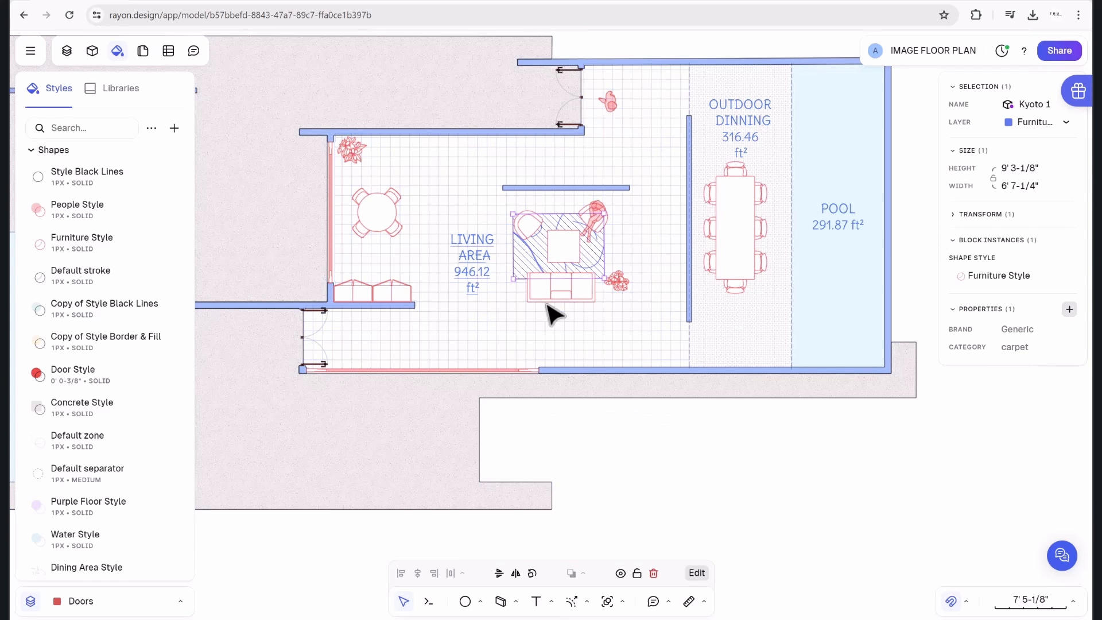
pyautogui.click(647, 470)
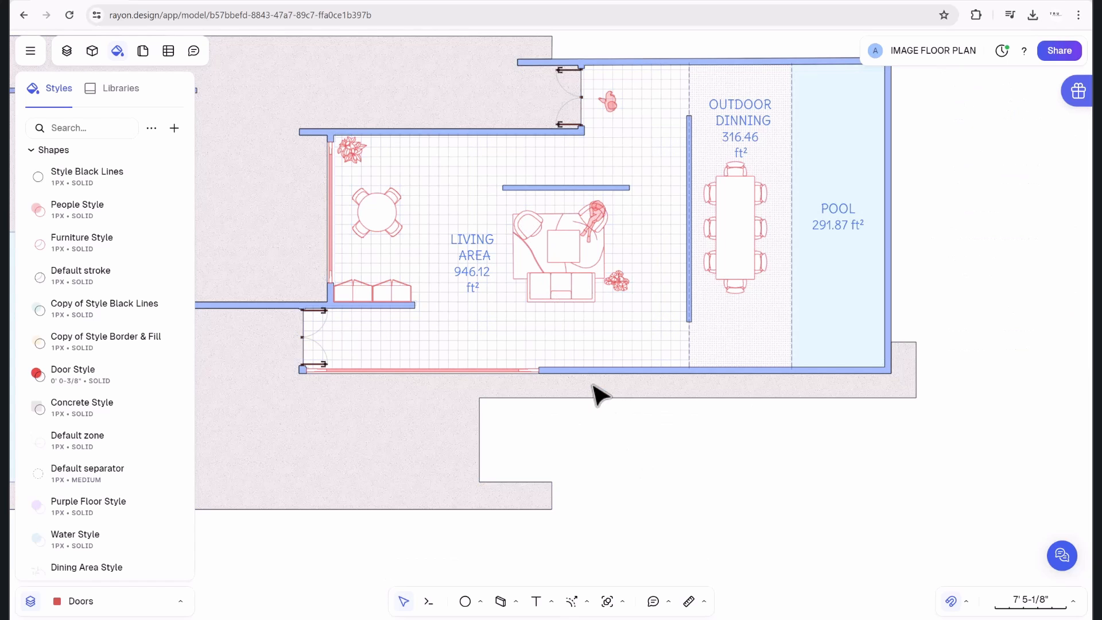
# Group the living area's rug, square table, sofa and two armchairs.
pyautogui.scroll(3, 583, 241)
pyautogui.click(561, 266)
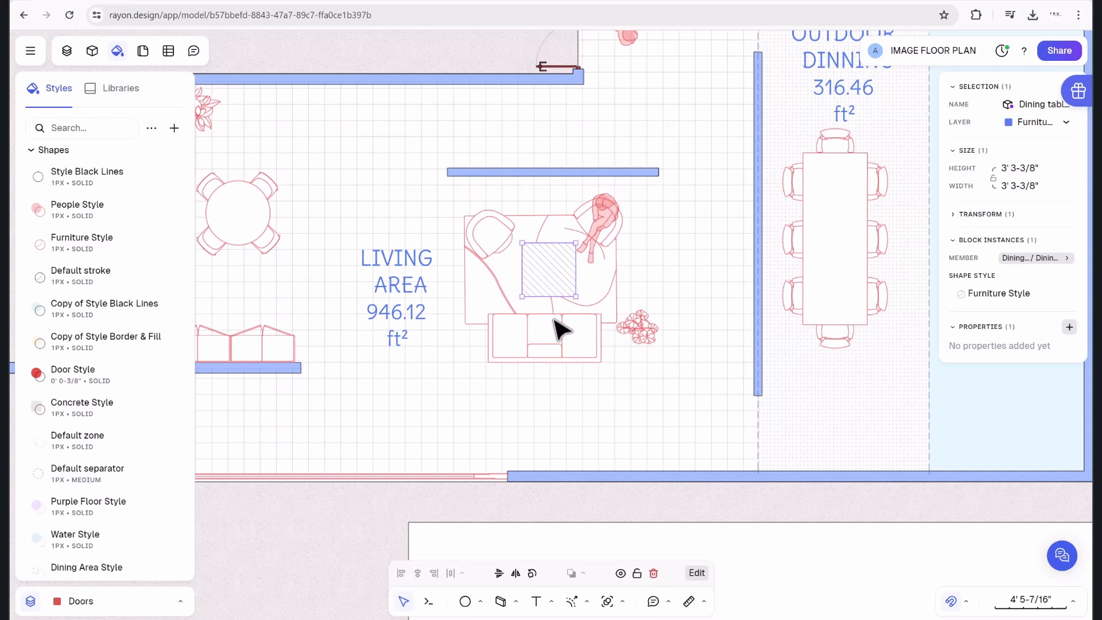
pyautogui.keyDown('shift'); pyautogui.click(556, 337); pyautogui.keyUp('shift')
pyautogui.keyDown('shift'); pyautogui.click(494, 260); pyautogui.keyUp('shift')
pyautogui.keyDown('shift'); pyautogui.click(589, 227); pyautogui.keyUp('shift')
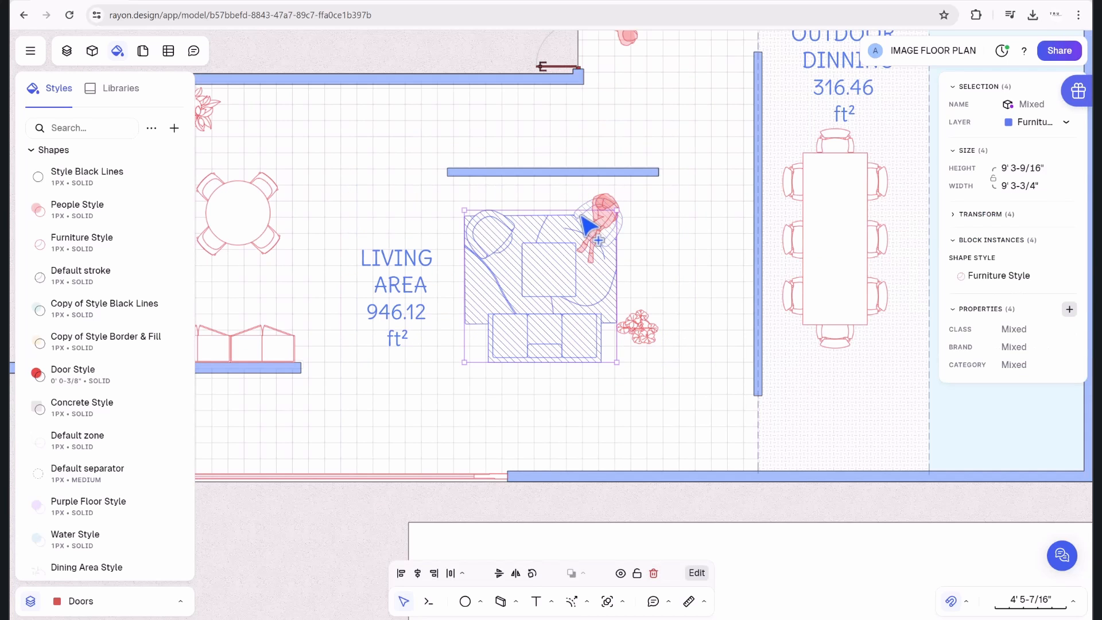
pyautogui.keyDown('shift'); pyautogui.click(585, 221); pyautogui.keyUp('shift')
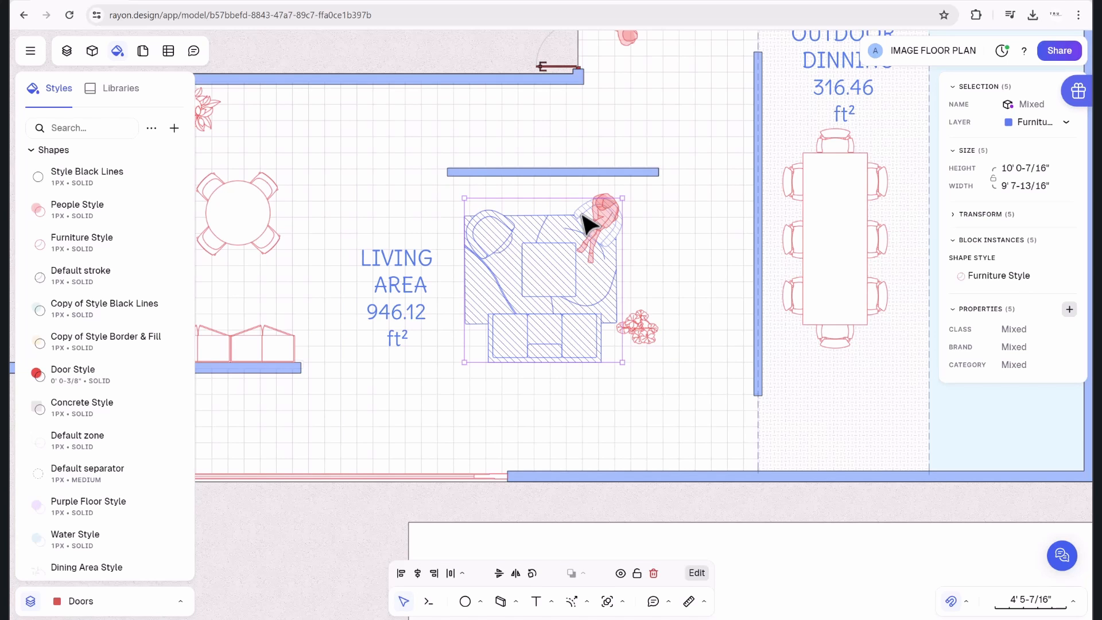
pyautogui.rightClick(536, 249)
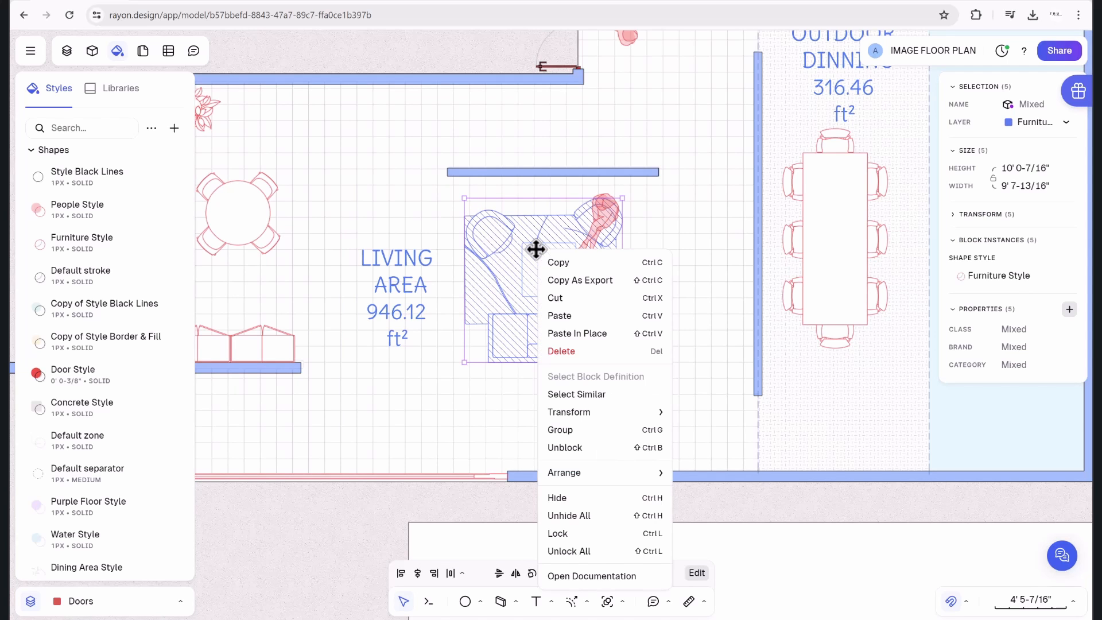
pyautogui.click(608, 443)
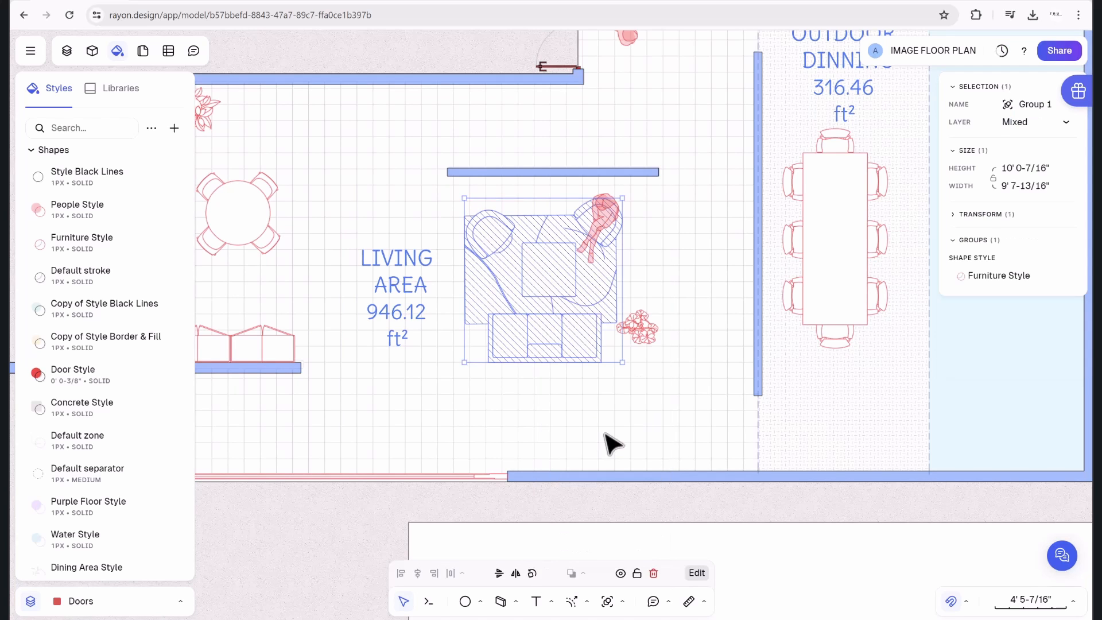
# Shift the grouped living area furniture slightly up and toward the plant, and ungroup it.
pyautogui.moveTo(539, 295); pyautogui.dragTo(544, 271)
pyautogui.rightClick(546, 278)
pyautogui.click(568, 431)
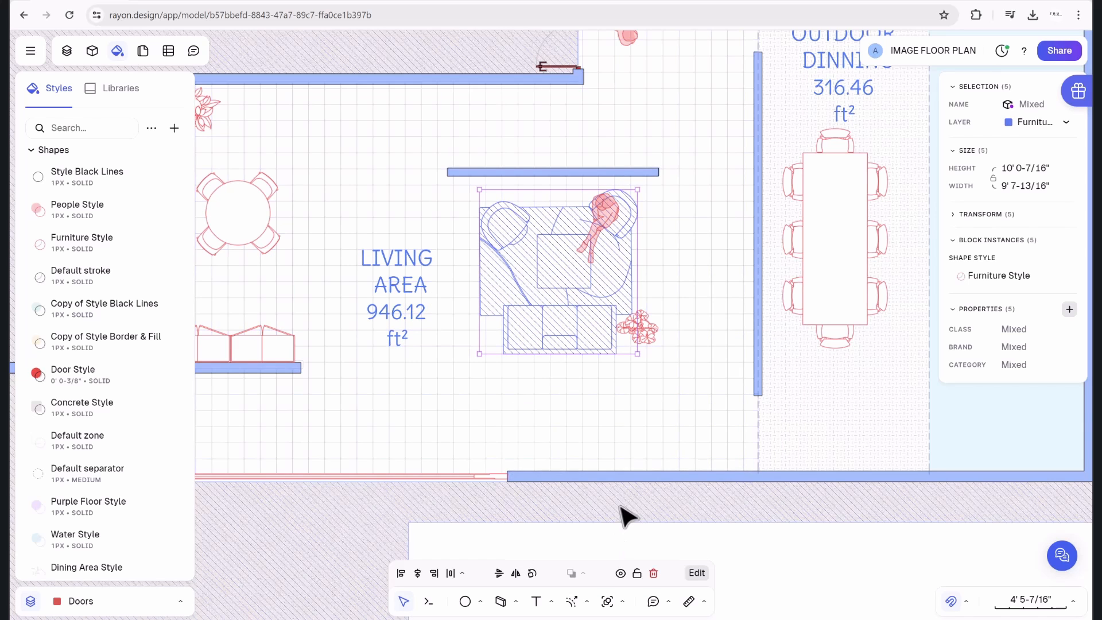
pyautogui.moveTo(600, 454); pyautogui.dragTo(590, 348, button='middle')
pyautogui.click(595, 457)
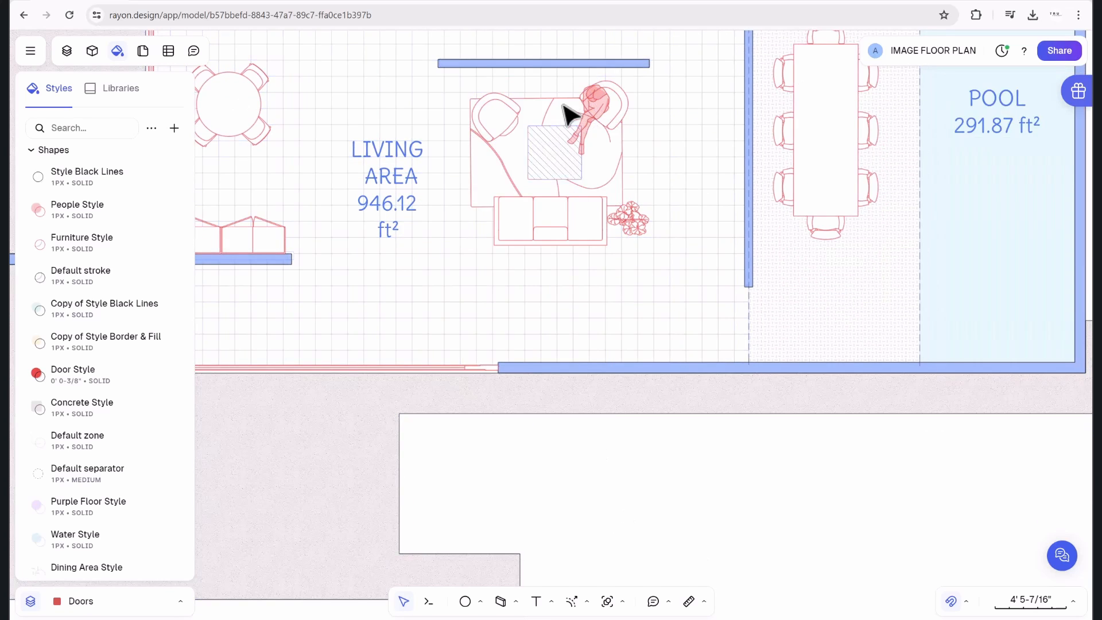
pyautogui.click(517, 109)
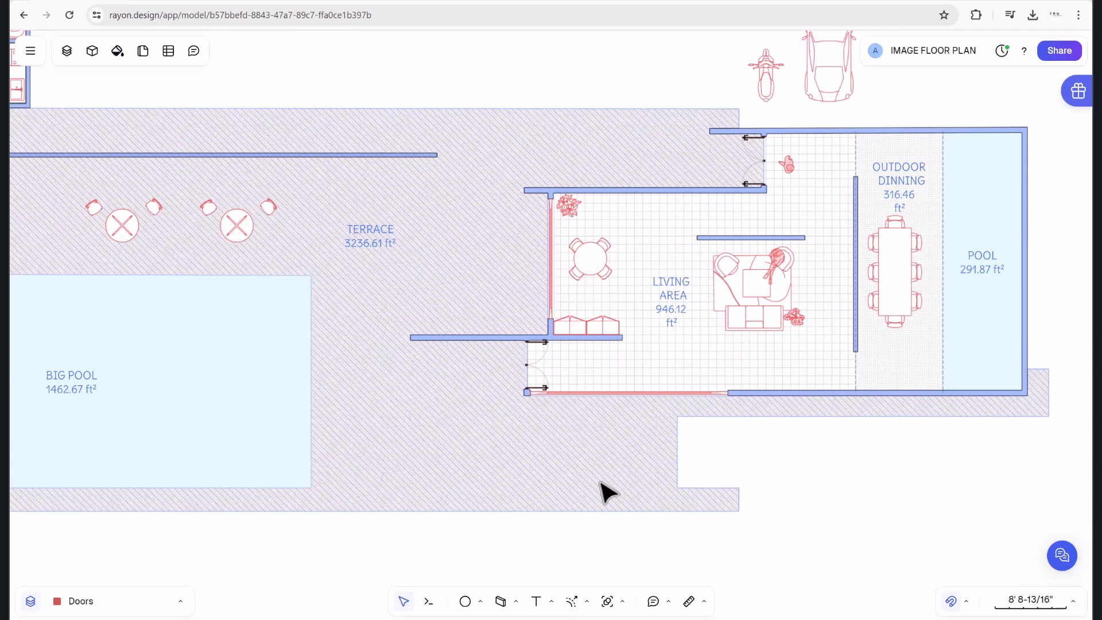
# Draw a wavy open curve about 23' wide and 5' 6" high across the terrace above the living area's wall.
pyautogui.click(516, 602)
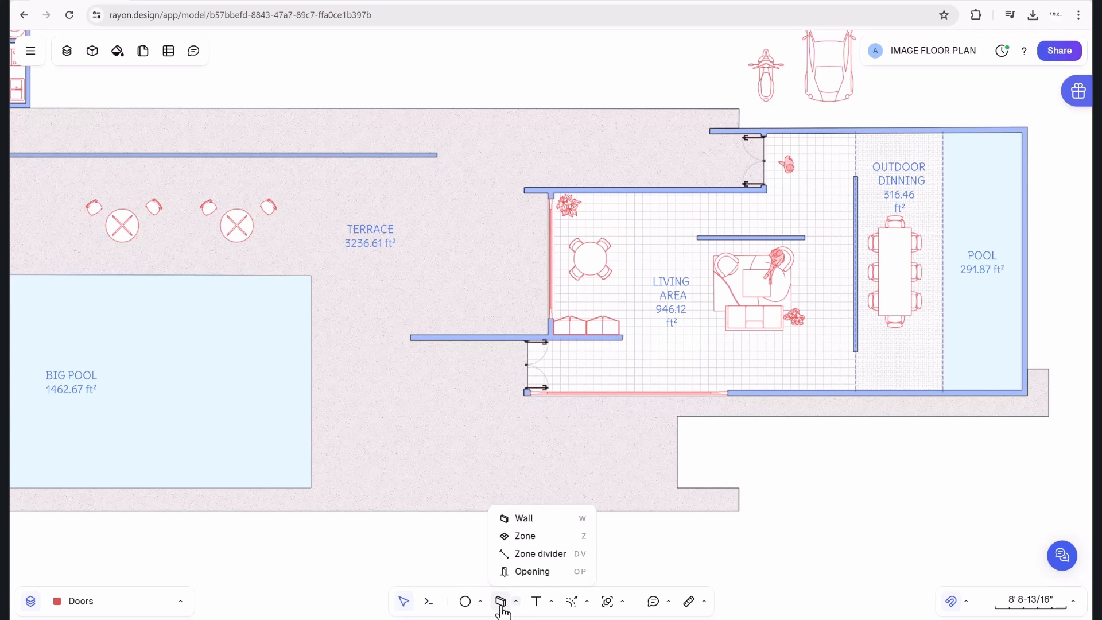
pyautogui.click(480, 603)
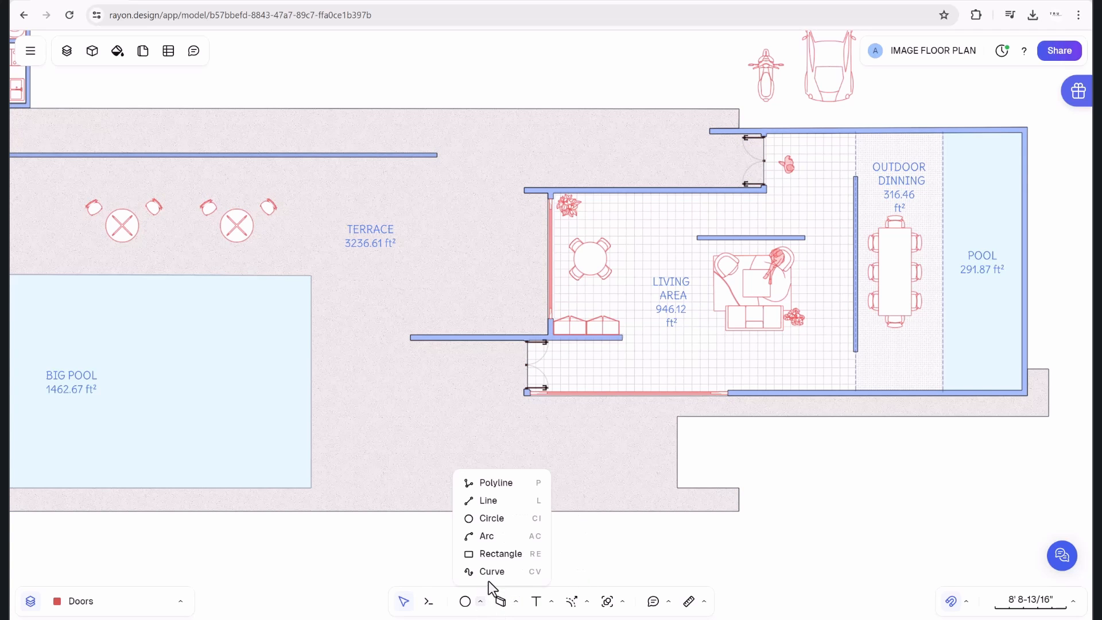
pyautogui.click(491, 574)
pyautogui.scroll(3, 492, 160)
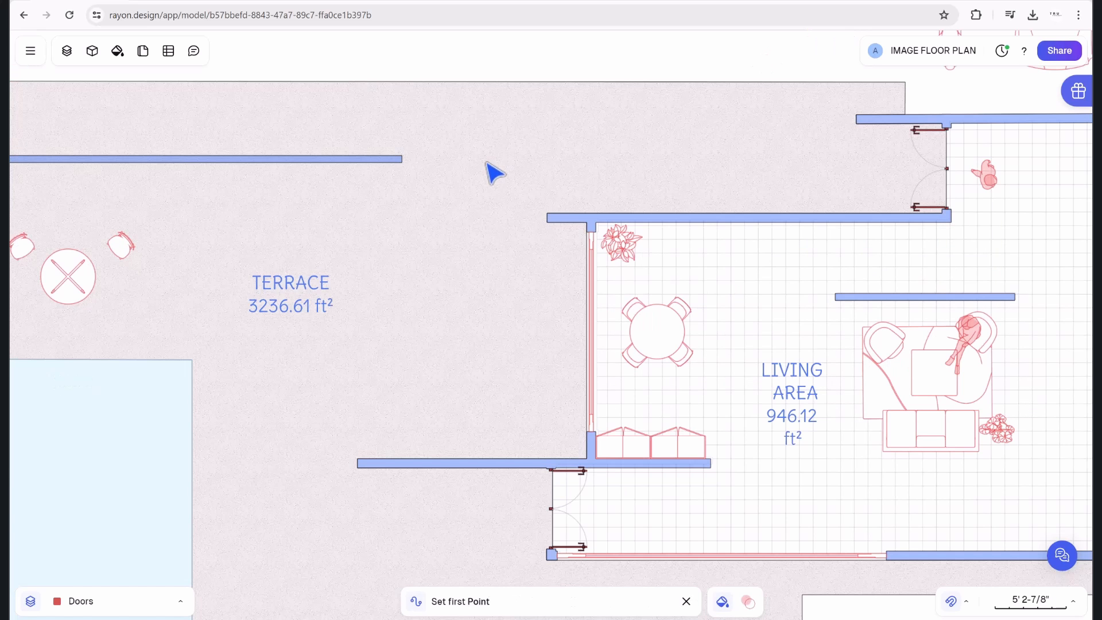
pyautogui.scroll(-2, 492, 240)
pyautogui.scroll(-3, 492, 240)
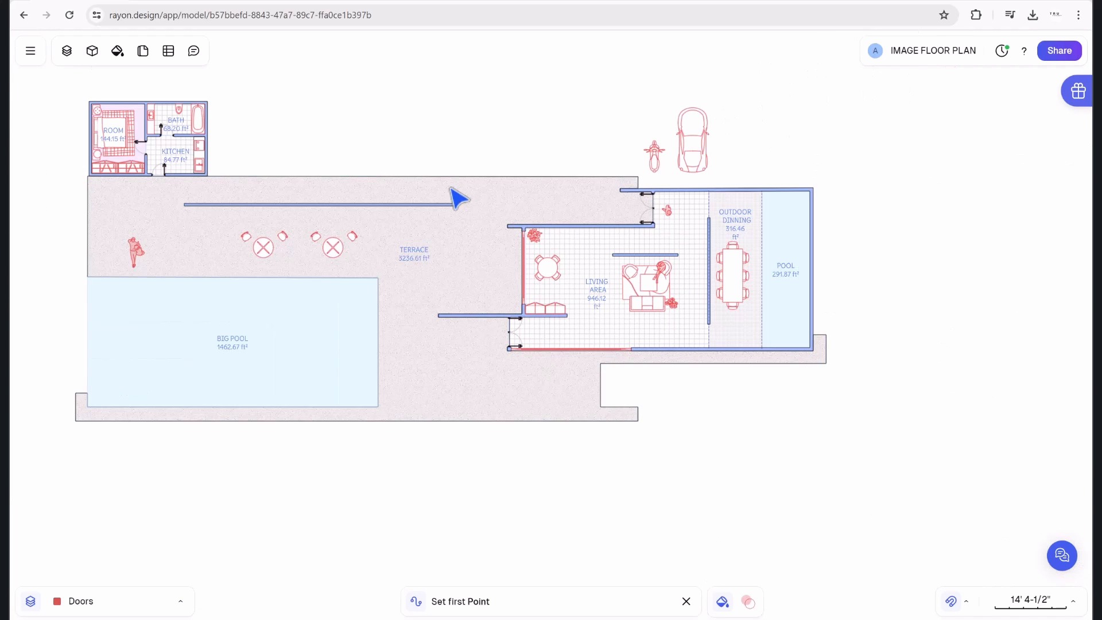
pyautogui.scroll(3, 459, 215)
pyautogui.click(592, 192)
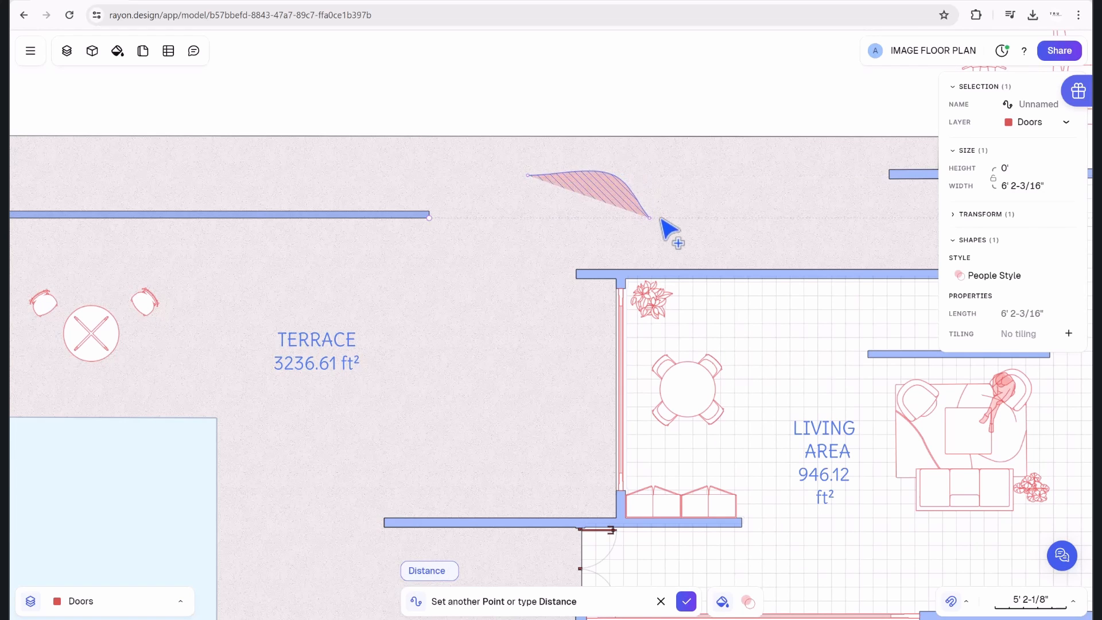
pyautogui.click(689, 219)
pyautogui.click(759, 204)
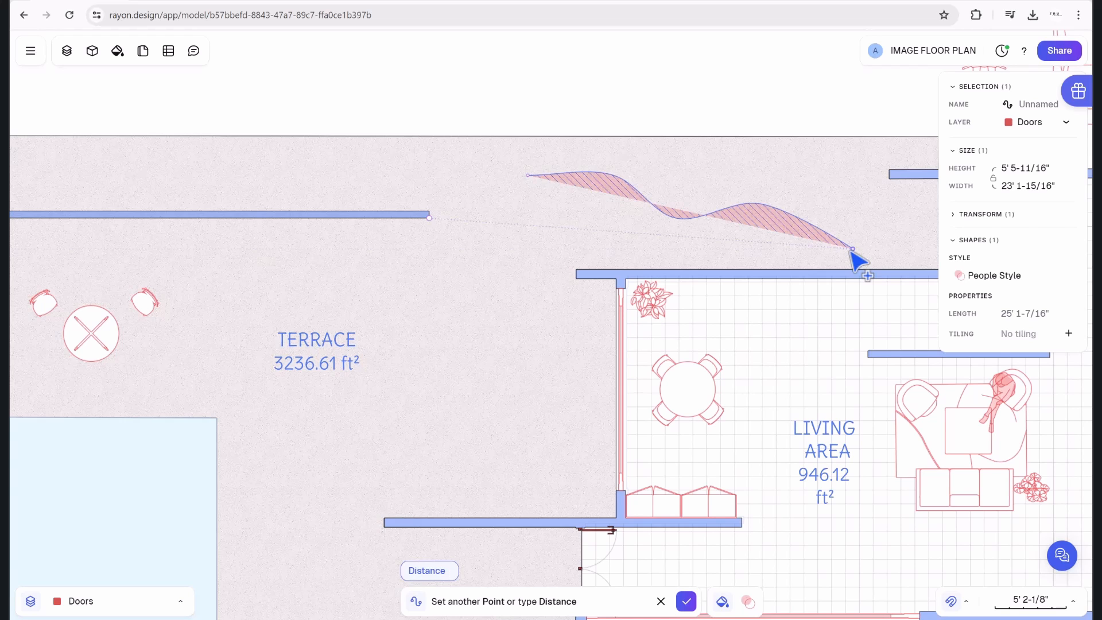
pyautogui.rightClick(853, 251)
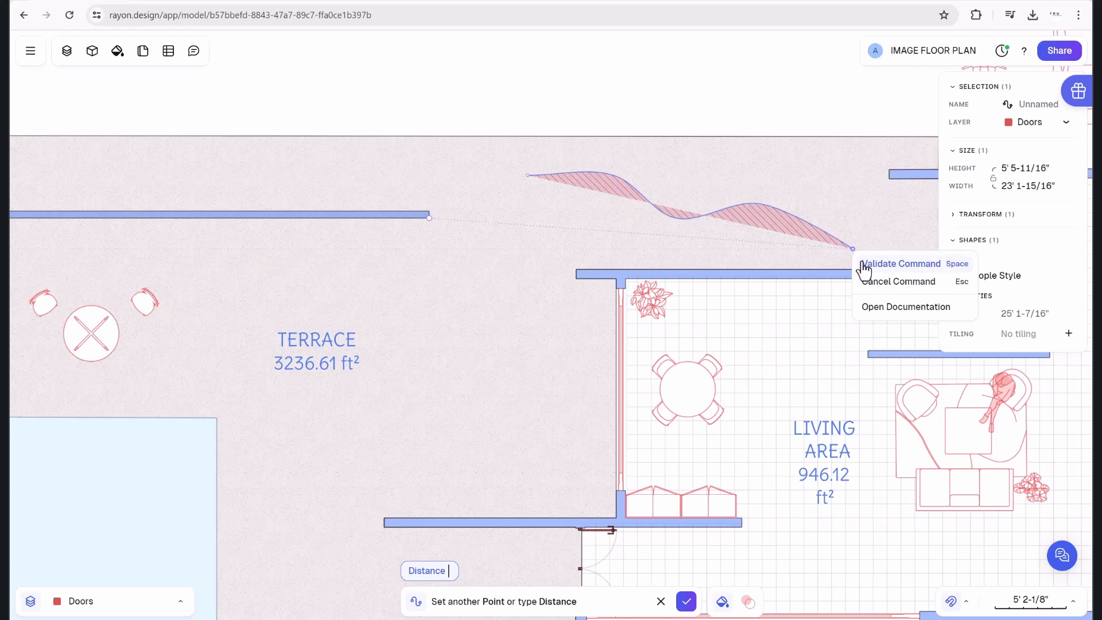
pyautogui.click(864, 264)
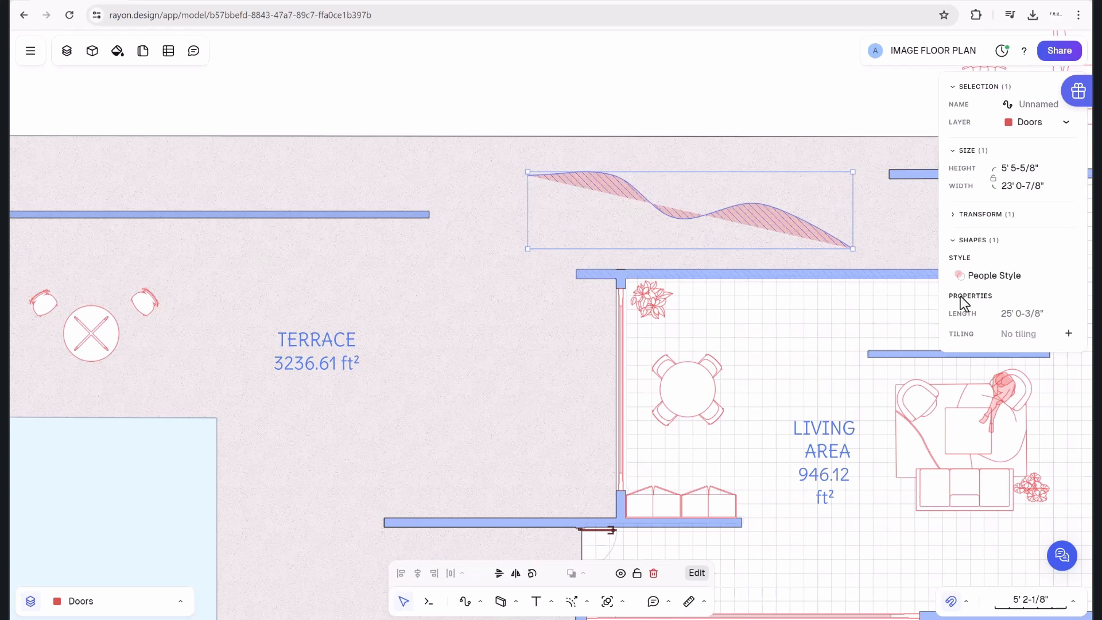
# Replace the curve's style with Style Black Lines.
pyautogui.click(970, 277)
pyautogui.click(894, 326)
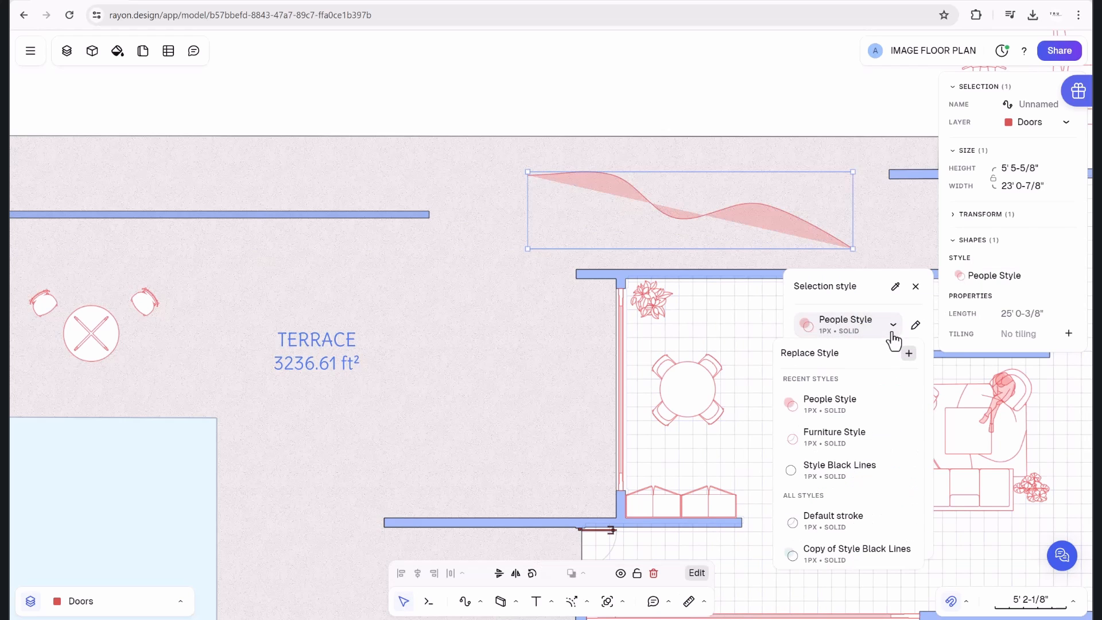
pyautogui.click(836, 470)
# Move the curve off the terrace into the empty area above its upper edge and select it there.
pyautogui.moveTo(670, 221); pyautogui.dragTo(608, 217)
pyautogui.press('Escape')
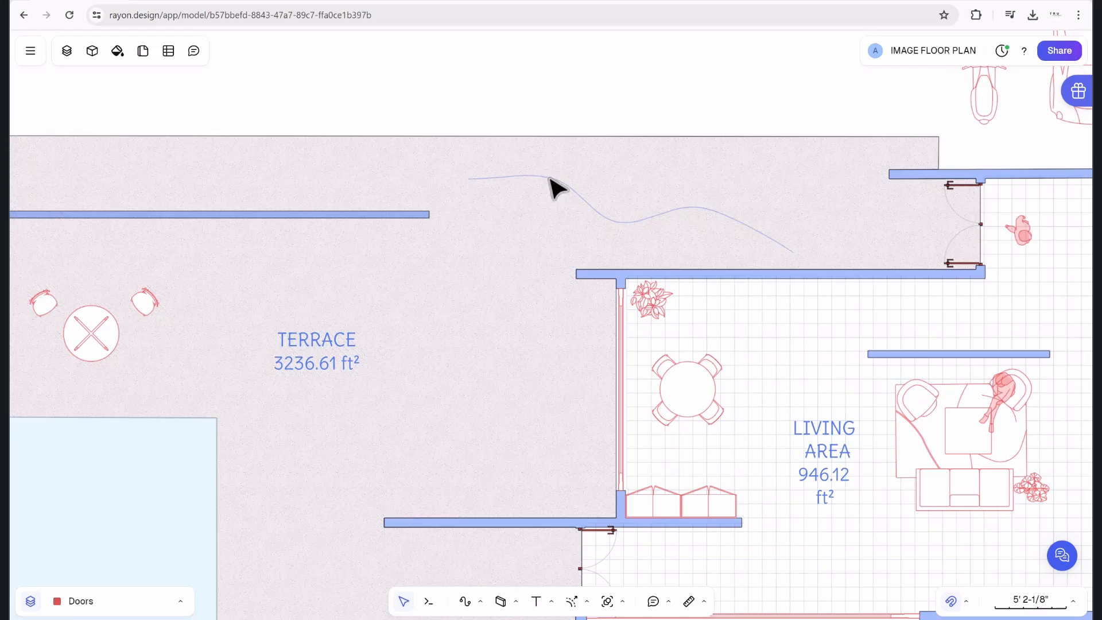
pyautogui.moveTo(548, 178); pyautogui.dragTo(480, 74)
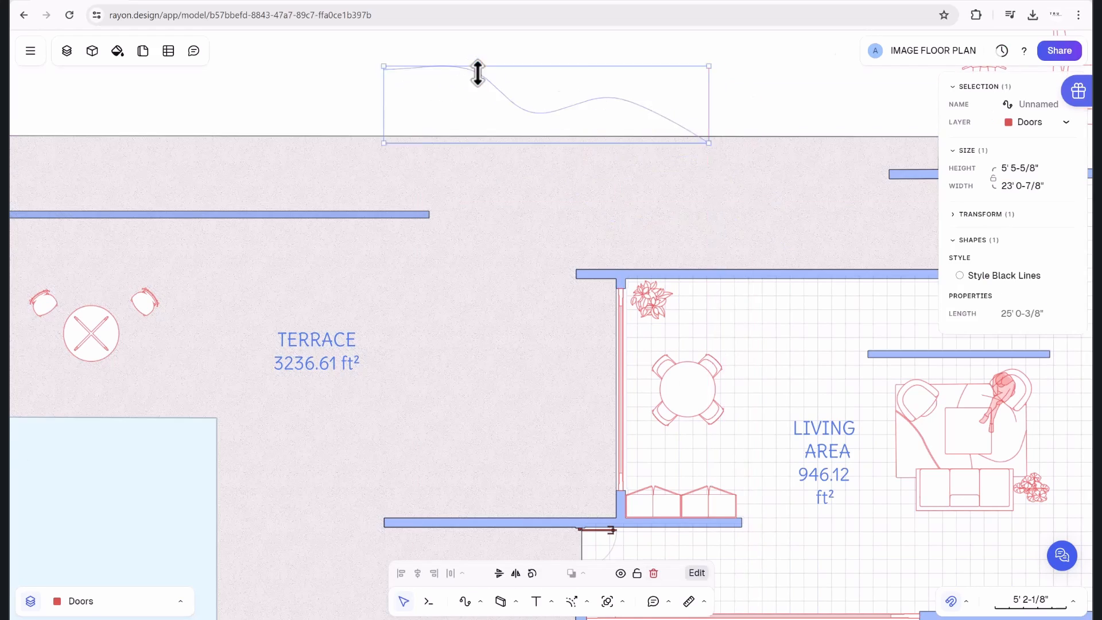
pyautogui.keyDown('ctrl'); pyautogui.scroll(-3, 511, 224); pyautogui.keyUp('ctrl')
pyautogui.scroll(2, 506, 265)
pyautogui.click(596, 183)
pyautogui.moveTo(518, 272); pyautogui.dragTo(495, 201)
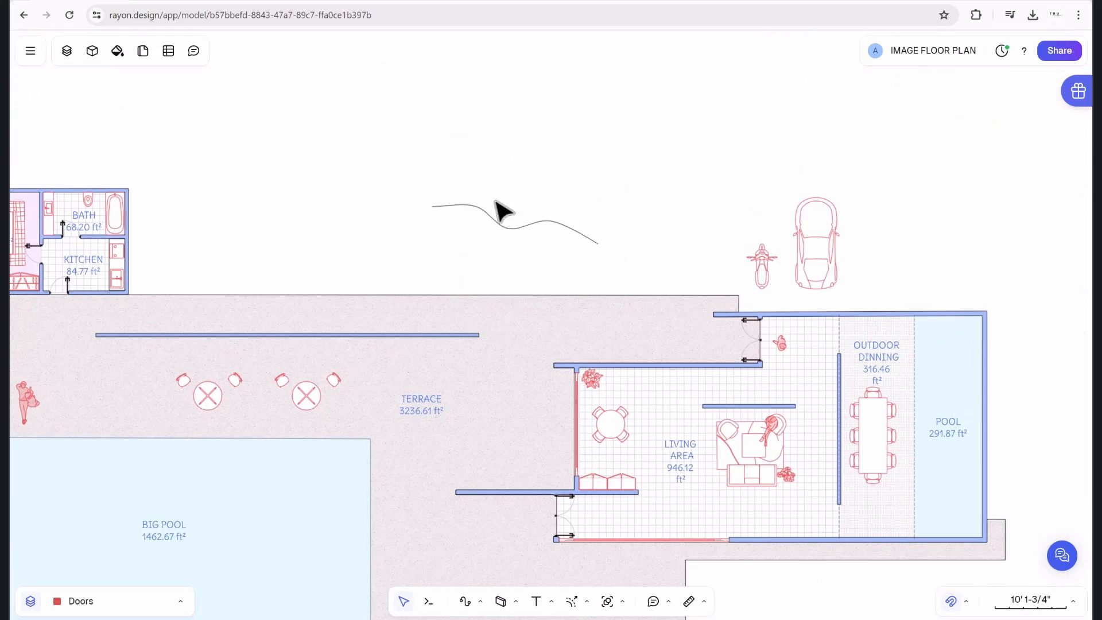
pyautogui.click(510, 237)
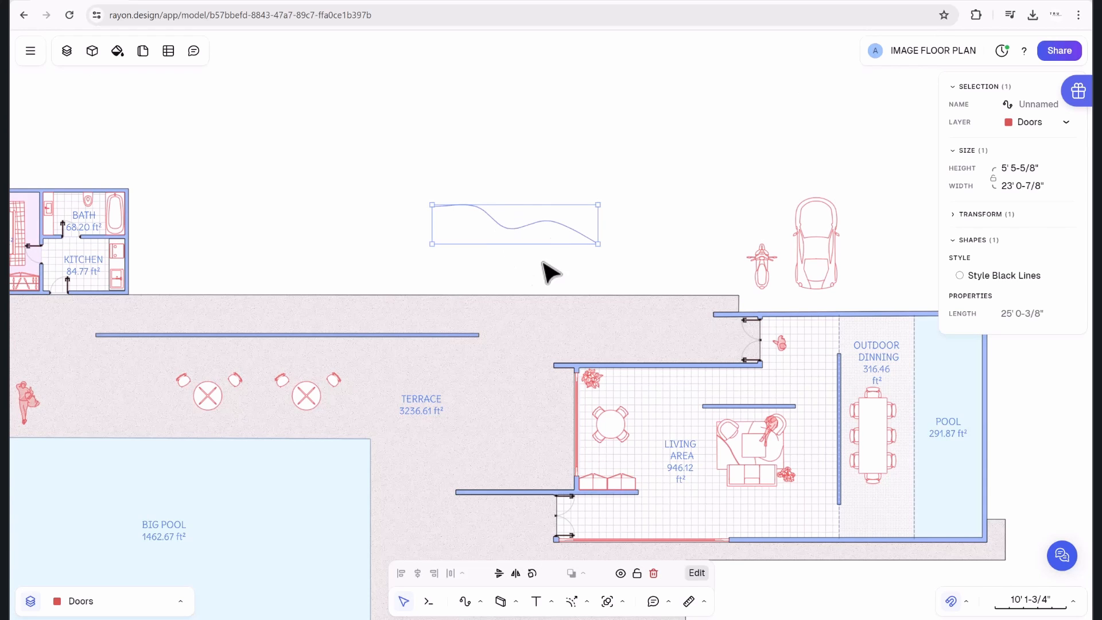
pyautogui.keyDown('ctrl'); pyautogui.scroll(3, 502, 239); pyautogui.keyUp('ctrl')
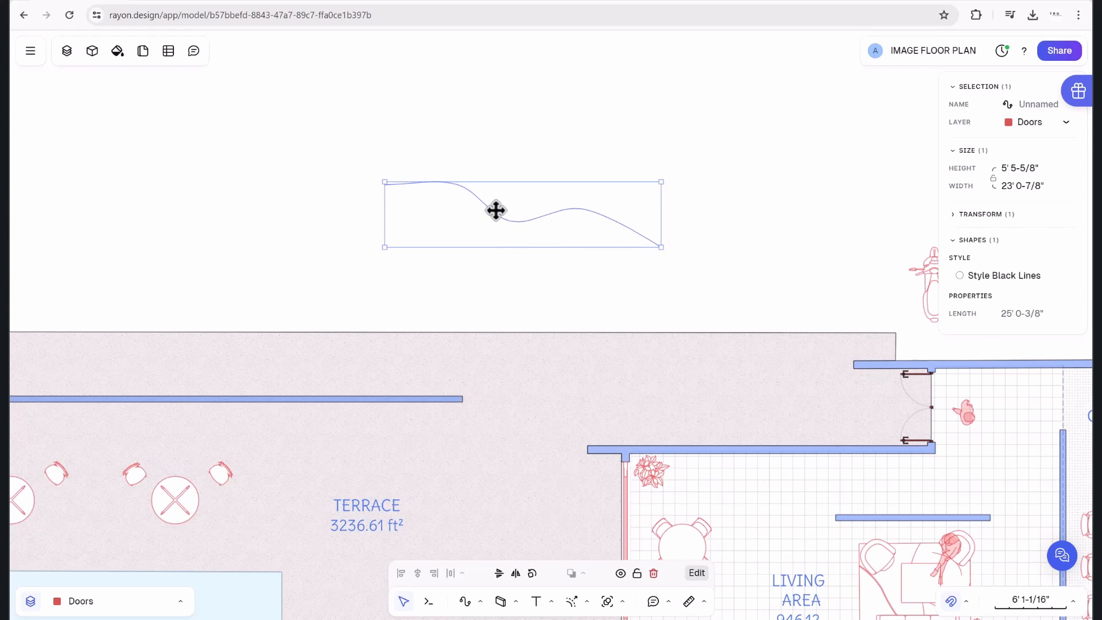
# Edit the curve's points and stretch the handles of the right-hand crest into a long, level tangent.
pyautogui.click(696, 574)
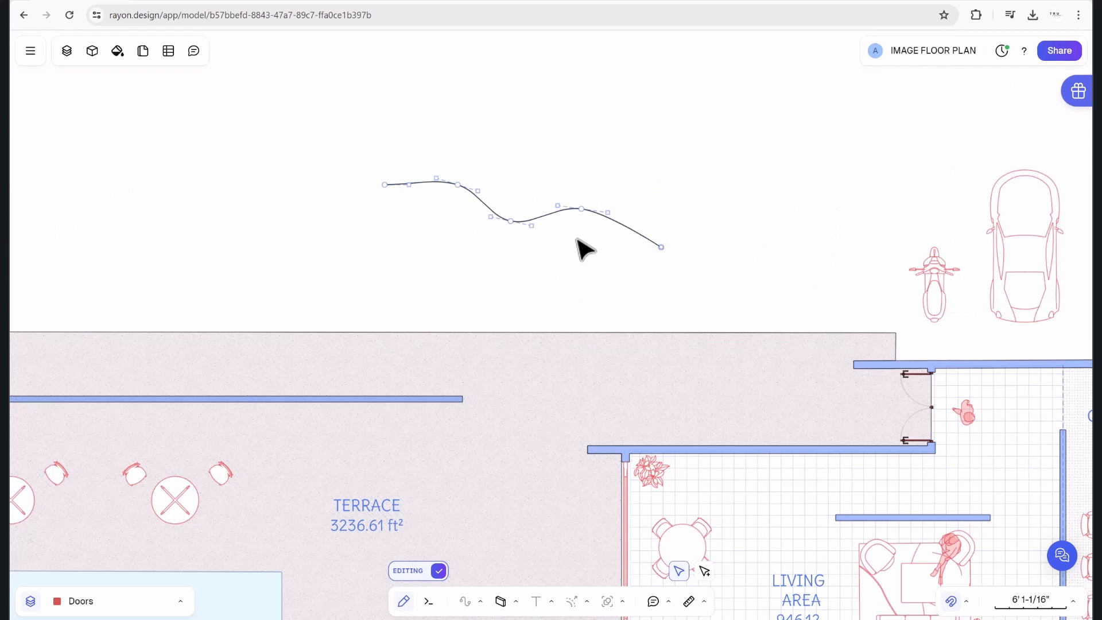
pyautogui.keyDown('ctrl'); pyautogui.scroll(3, 581, 213); pyautogui.keyUp('ctrl')
pyautogui.moveTo(629, 212)
pyautogui.mouseDown()
pyautogui.moveTo(636, 188)
pyautogui.moveTo(640, 221)
pyautogui.mouseUp()
pyautogui.moveTo(545, 202); pyautogui.dragTo(567, 181)
pyautogui.moveTo(639, 222); pyautogui.dragTo(666, 207)
pyautogui.click(513, 208)
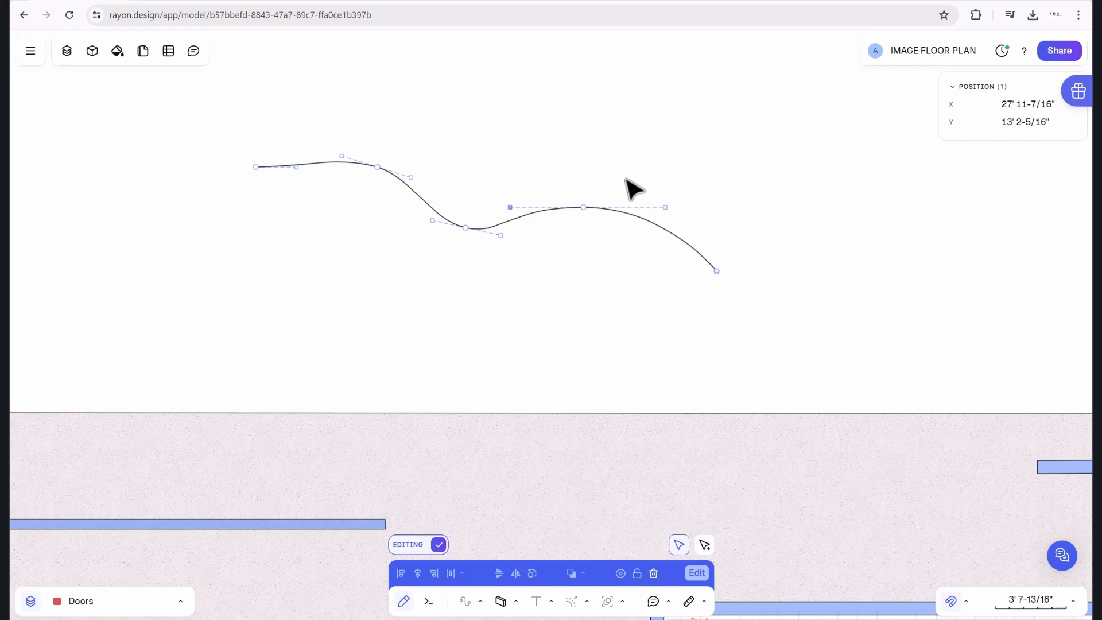
# Set the type of the right-hand crest point to the rounded, smooth option.
pyautogui.click(584, 208)
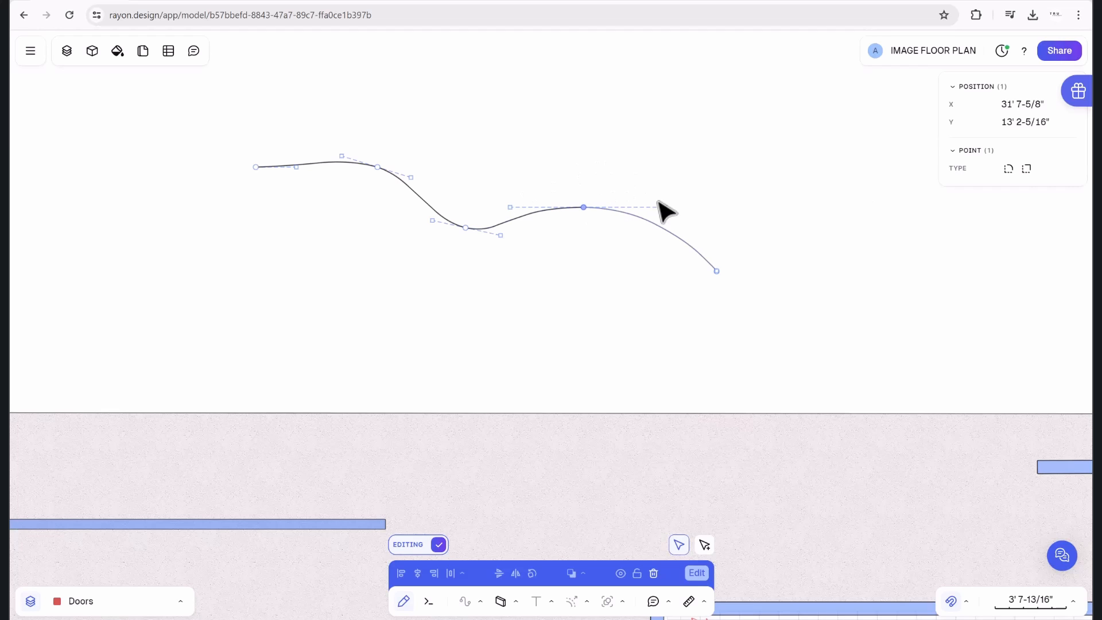
pyautogui.click(1006, 171)
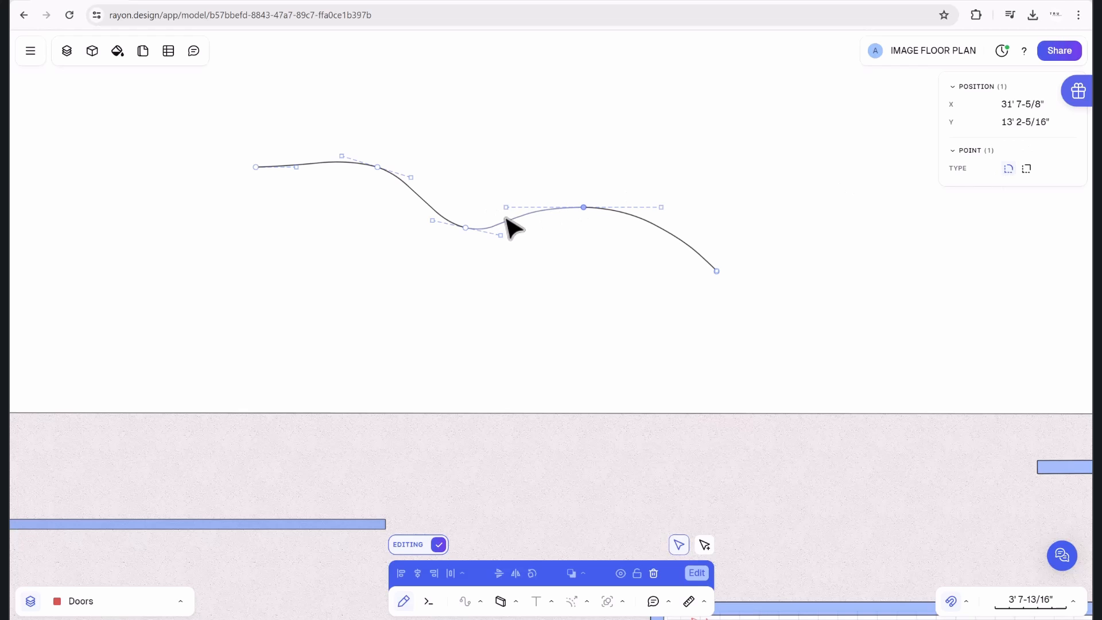
pyautogui.click(522, 194)
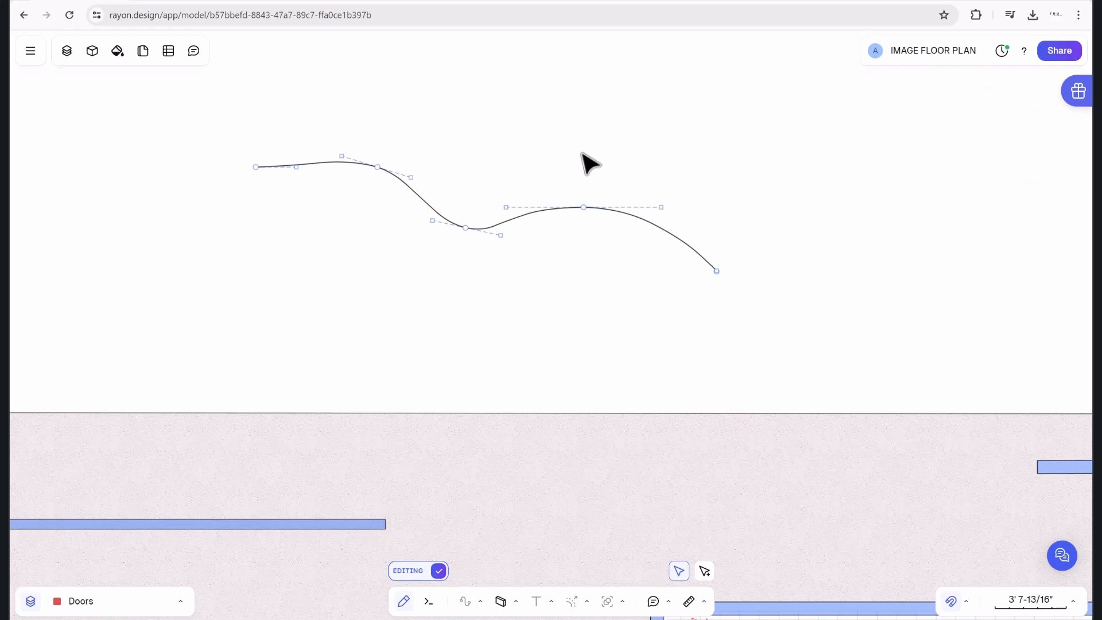
# Move the curve's second and third points slightly up and to the left, and finish editing its points.
pyautogui.moveTo(467, 228); pyautogui.dragTo(433, 217)
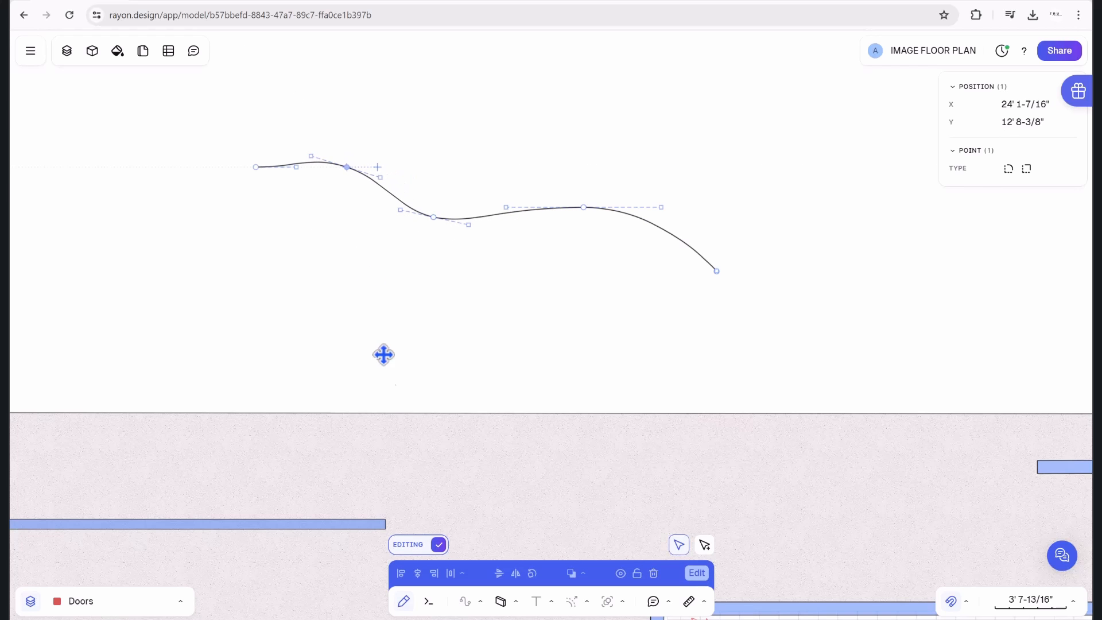
pyautogui.click(438, 544)
pyautogui.scroll(-3, 556, 348)
pyautogui.moveTo(570, 326); pyautogui.dragTo(617, 314, button='middle')
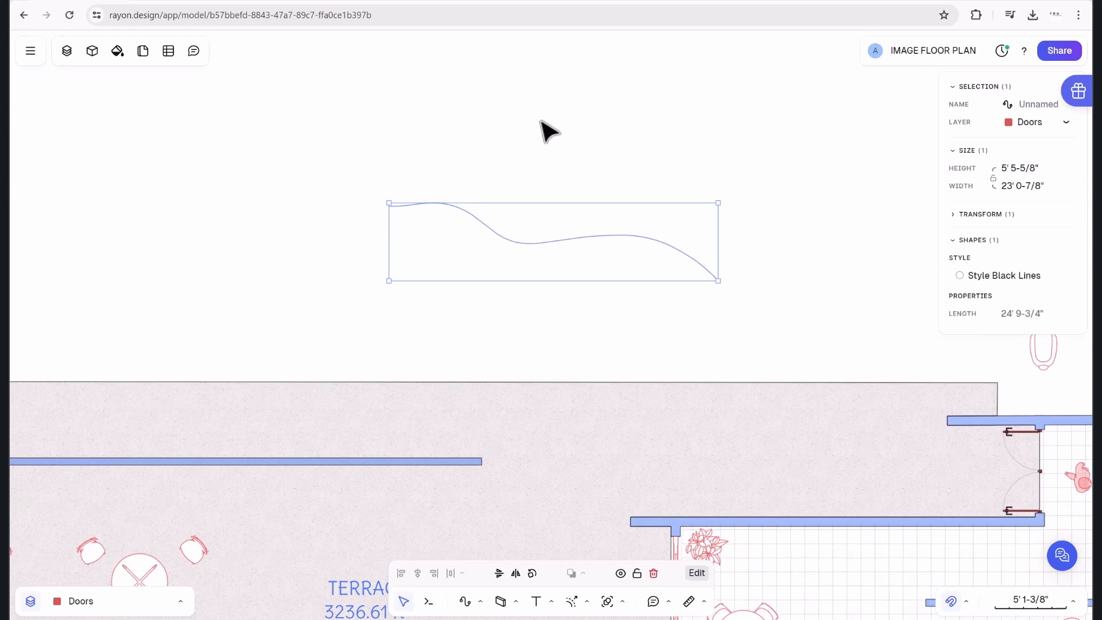
pyautogui.click(541, 123)
pyautogui.click(542, 244)
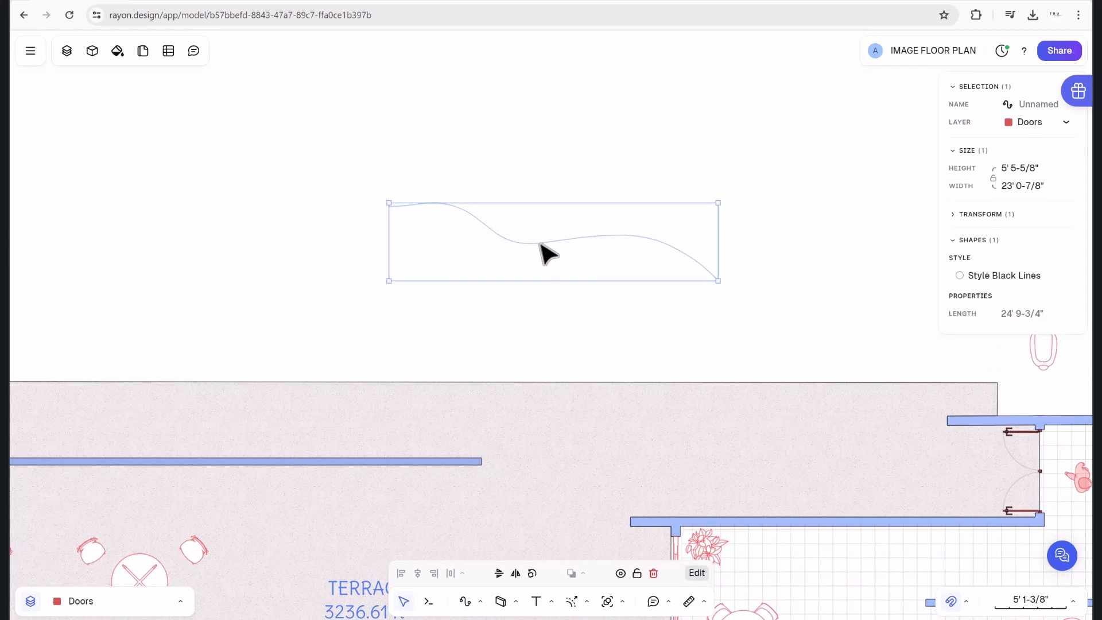
pyautogui.click(587, 601)
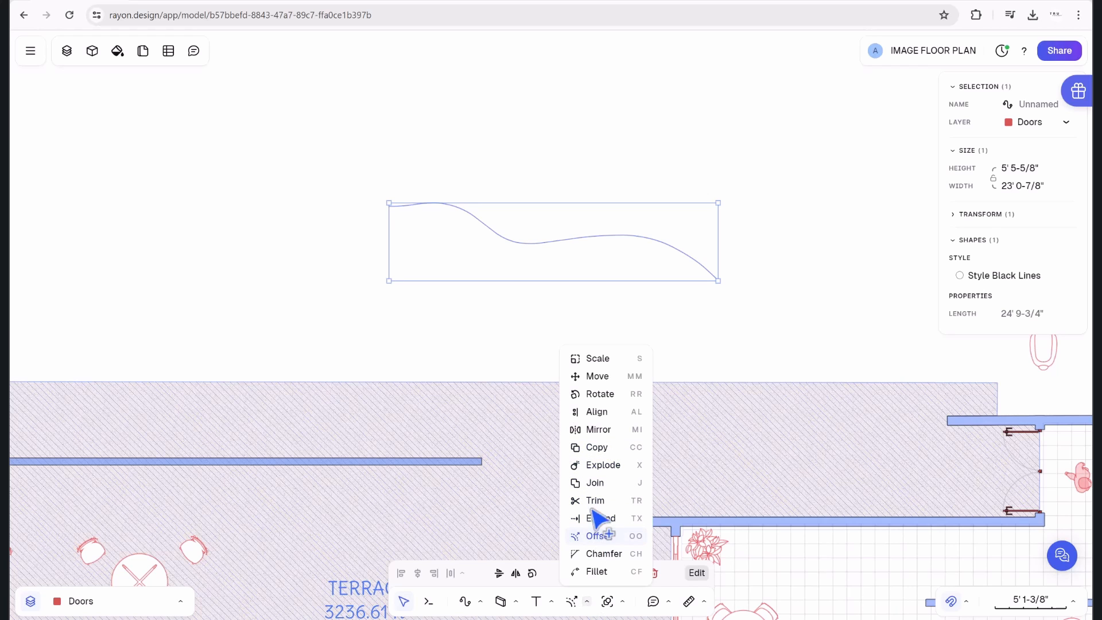
pyautogui.click(599, 536)
pyautogui.scroll(3, 556, 215)
pyautogui.write('2')
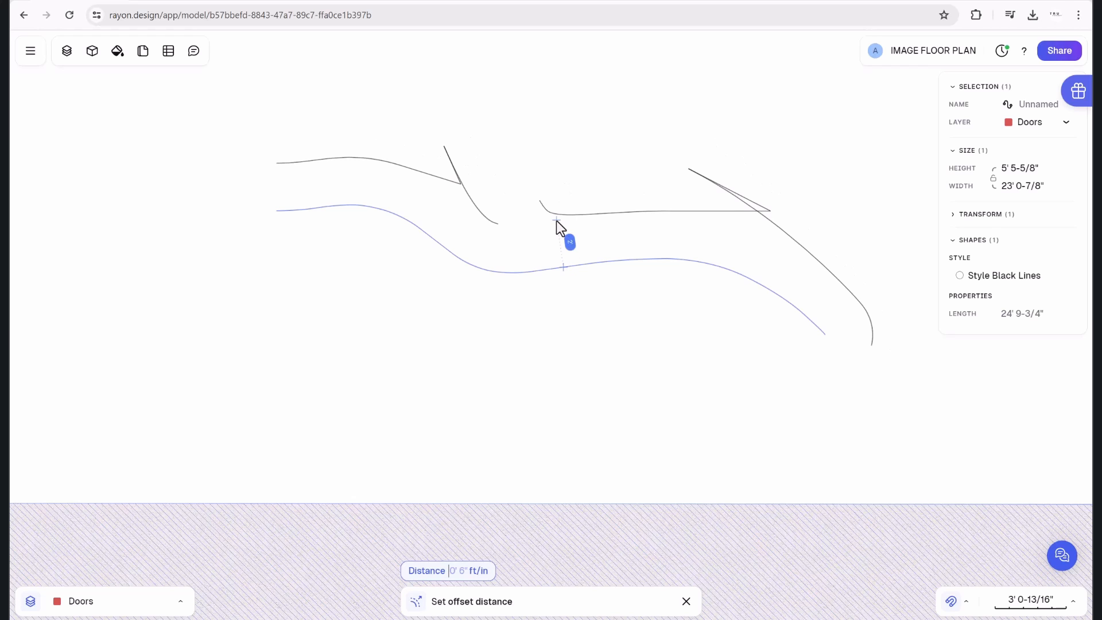
pyautogui.press('Escape')
pyautogui.press('Escape')
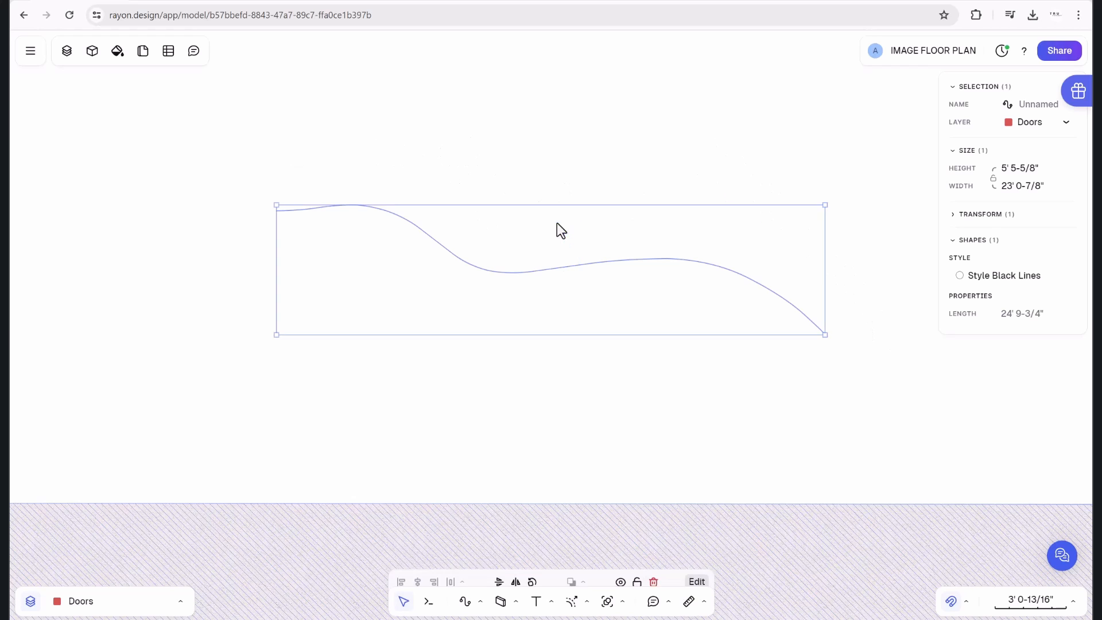
# Duplicate the curve and place the copy directly above the original, about 6" away with the ends aligned.
pyautogui.click(556, 269)
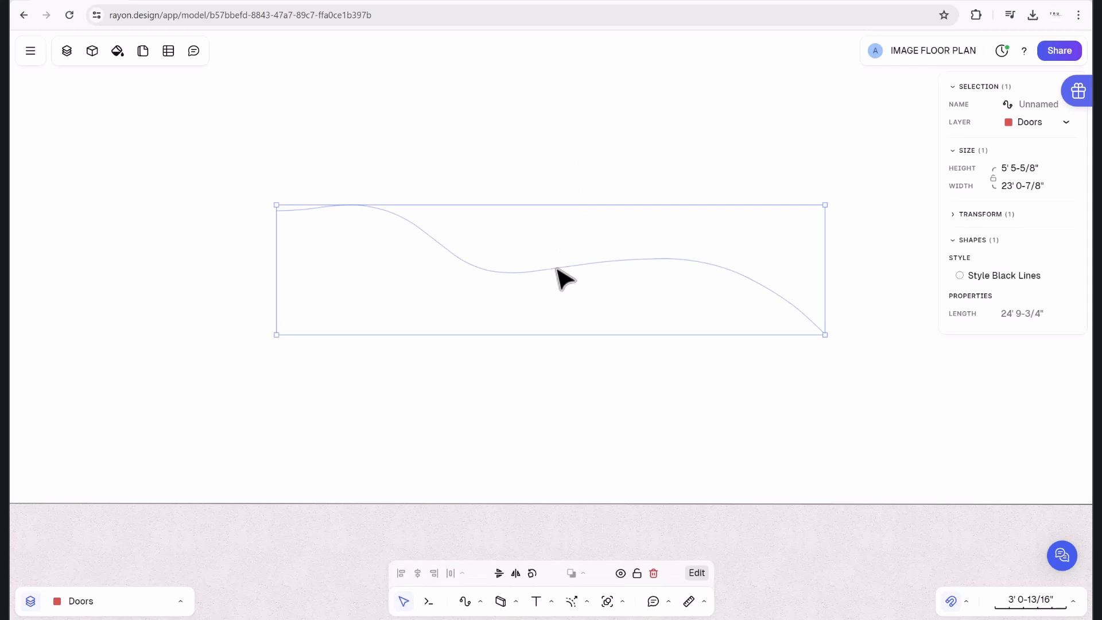
pyautogui.hotkey('ctrl', 'd')
pyautogui.scroll(5, 318, 201)
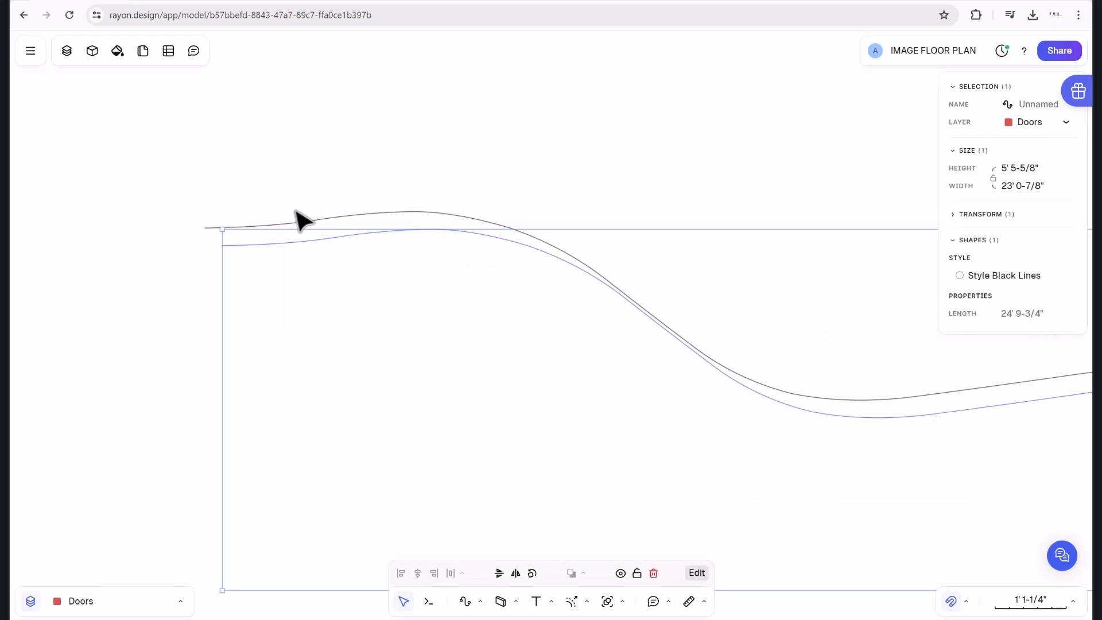
pyautogui.moveTo(308, 221); pyautogui.dragTo(325, 212)
pyautogui.click(394, 167)
pyautogui.scroll(-6, 398, 172)
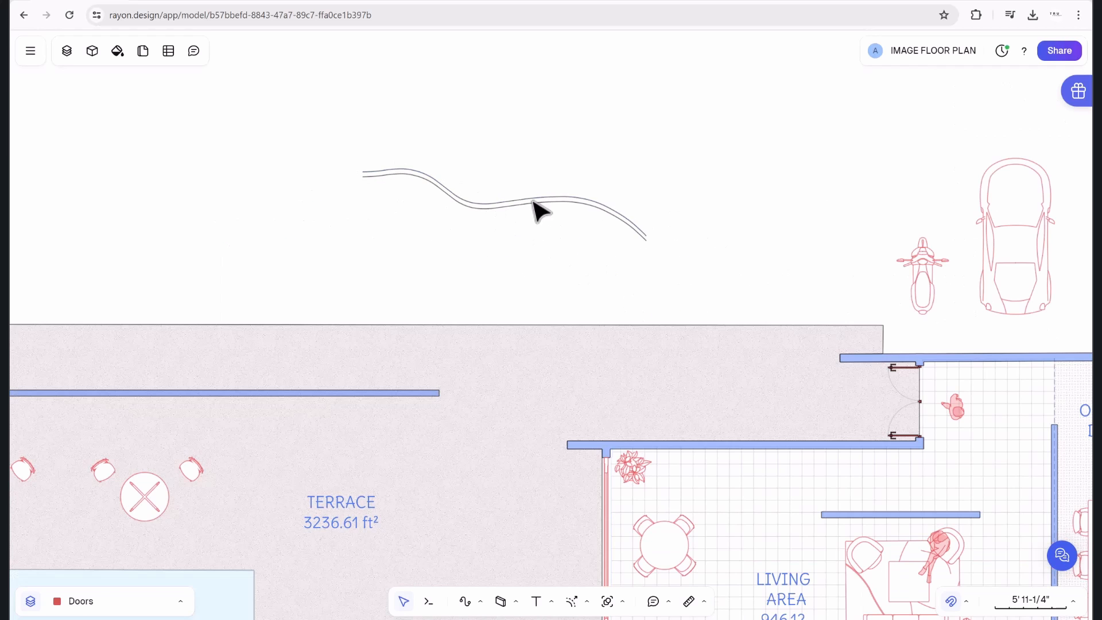
pyautogui.scroll(5, 634, 226)
pyautogui.click(639, 225)
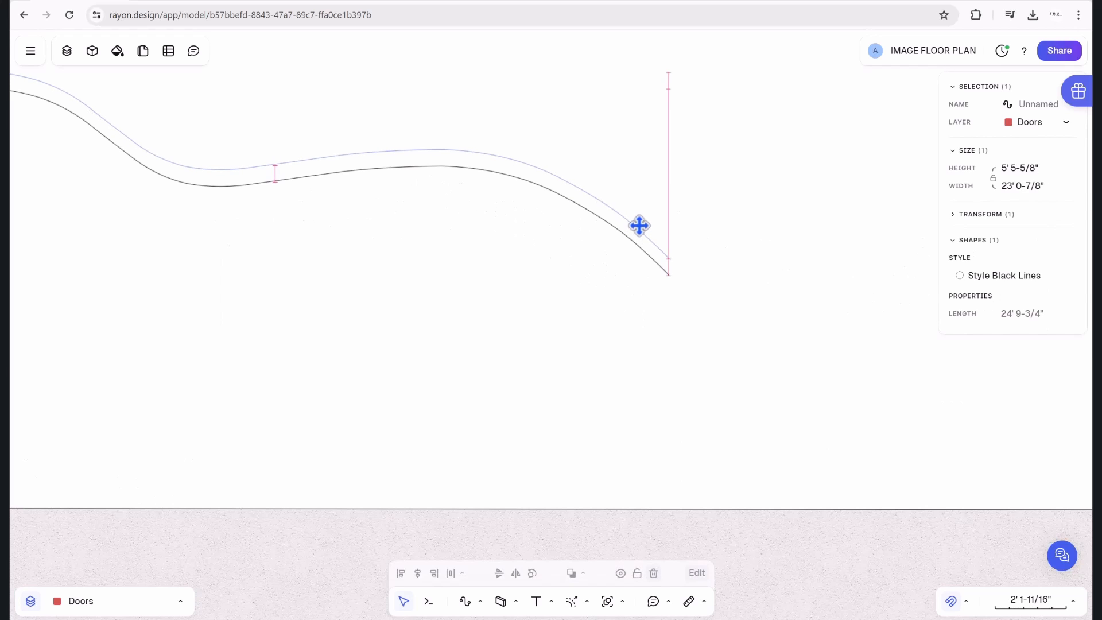
pyautogui.scroll(-3, 643, 157)
pyautogui.click(607, 257)
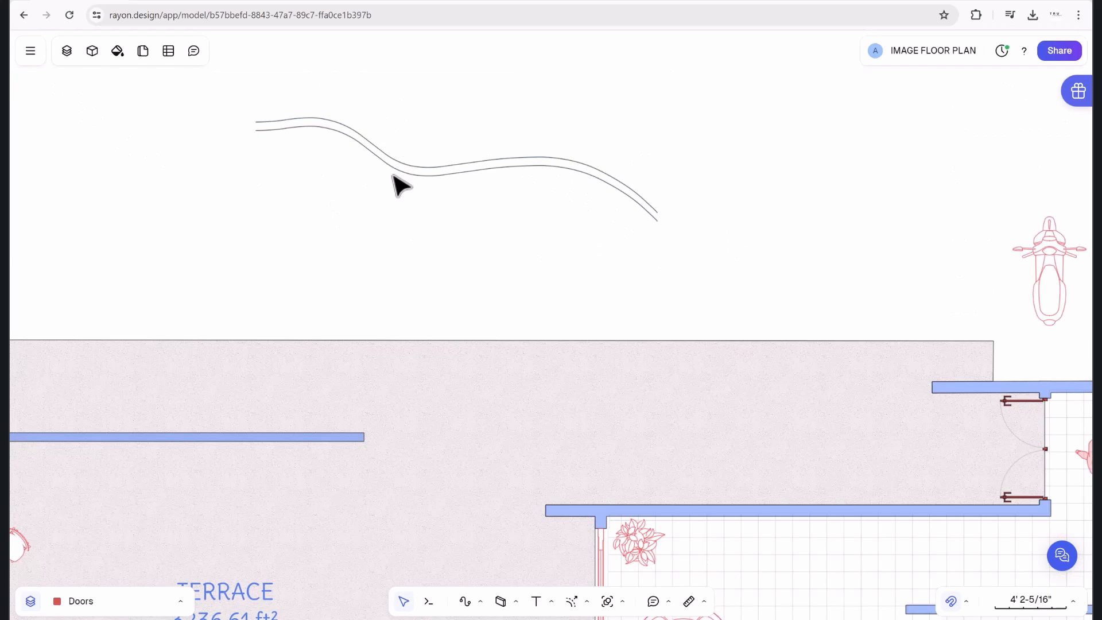
# Draw a short vertical line joining the two parallel curves near their middle.
pyautogui.scroll(3, 386, 222)
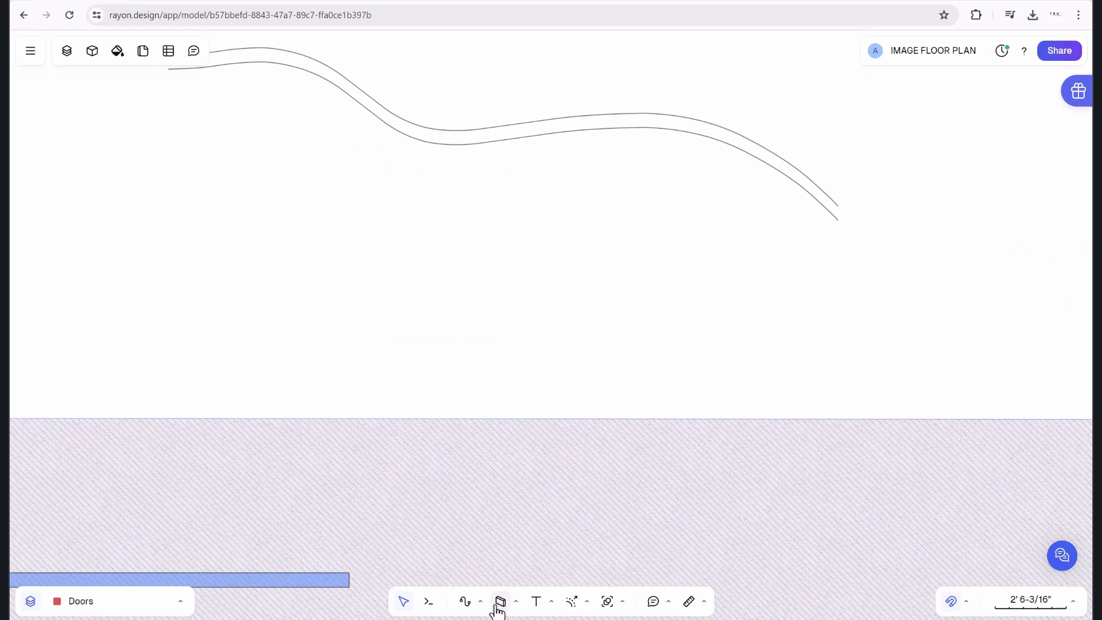
pyautogui.scroll(-3, 505, 473)
pyautogui.click(481, 602)
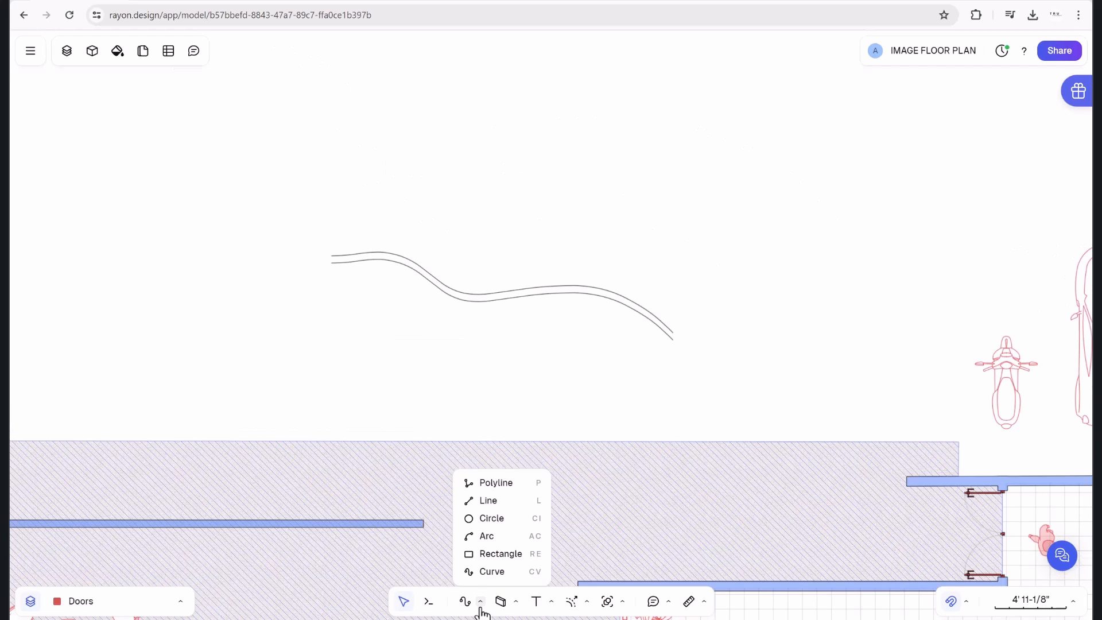
pyautogui.click(488, 500)
pyautogui.scroll(5, 505, 291)
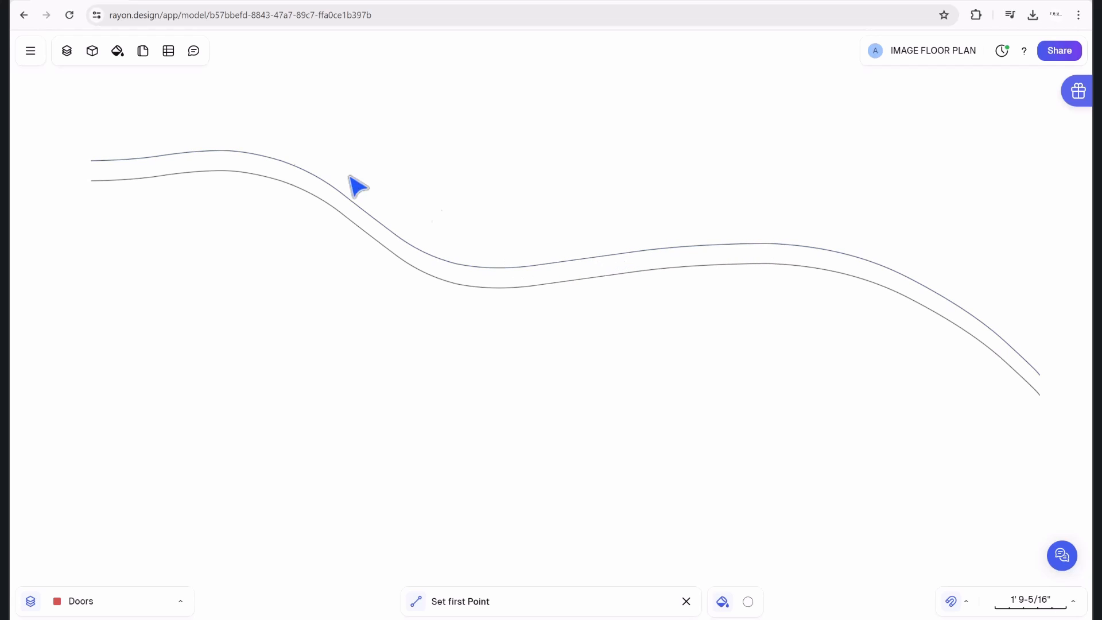
pyautogui.click(578, 259)
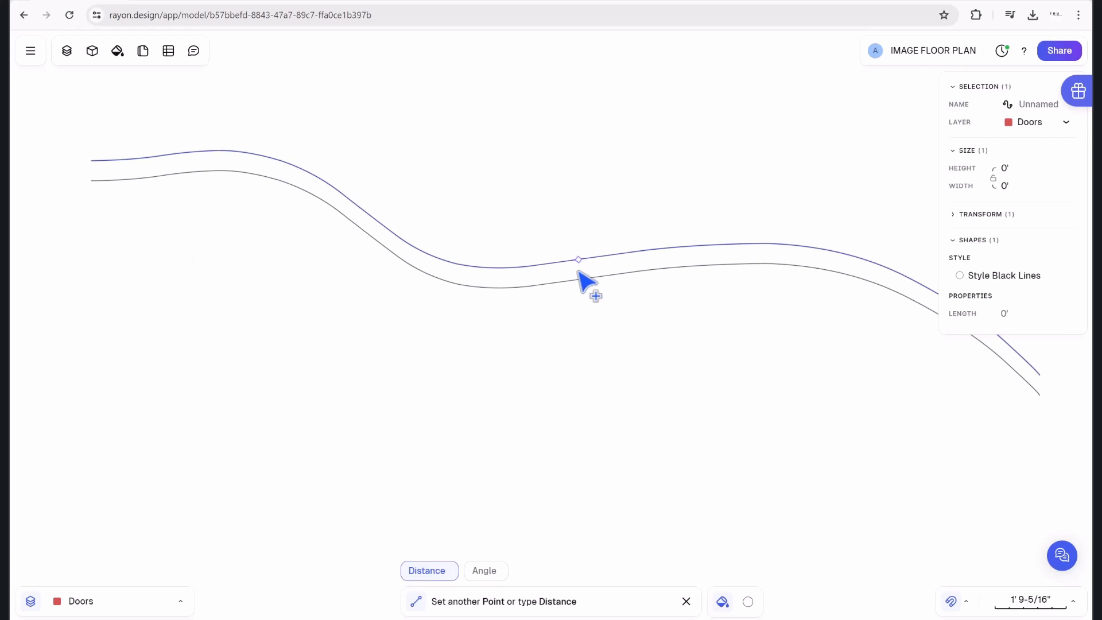
pyautogui.click(578, 280)
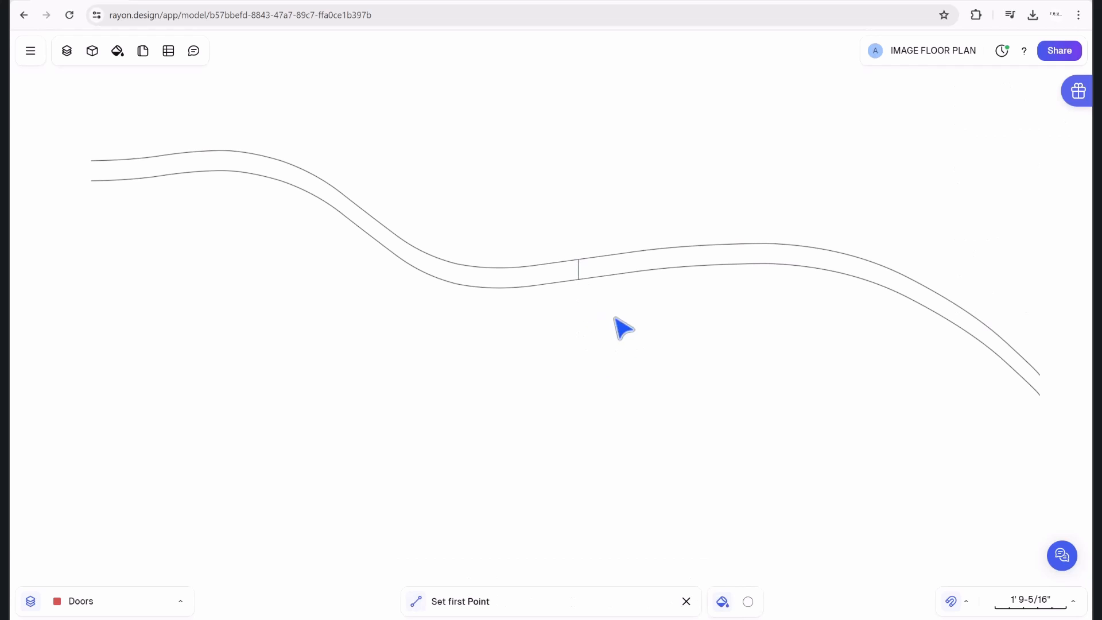
pyautogui.press('Escape')
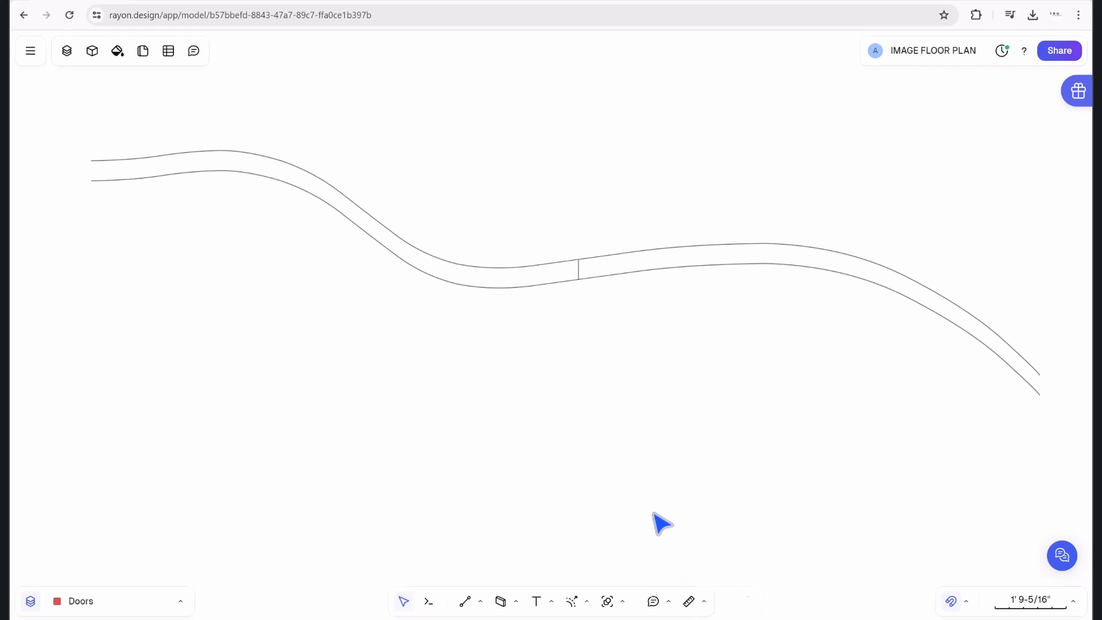
# Trim both curves at the short vertical line, removing the portions to its left.
pyautogui.click(622, 601)
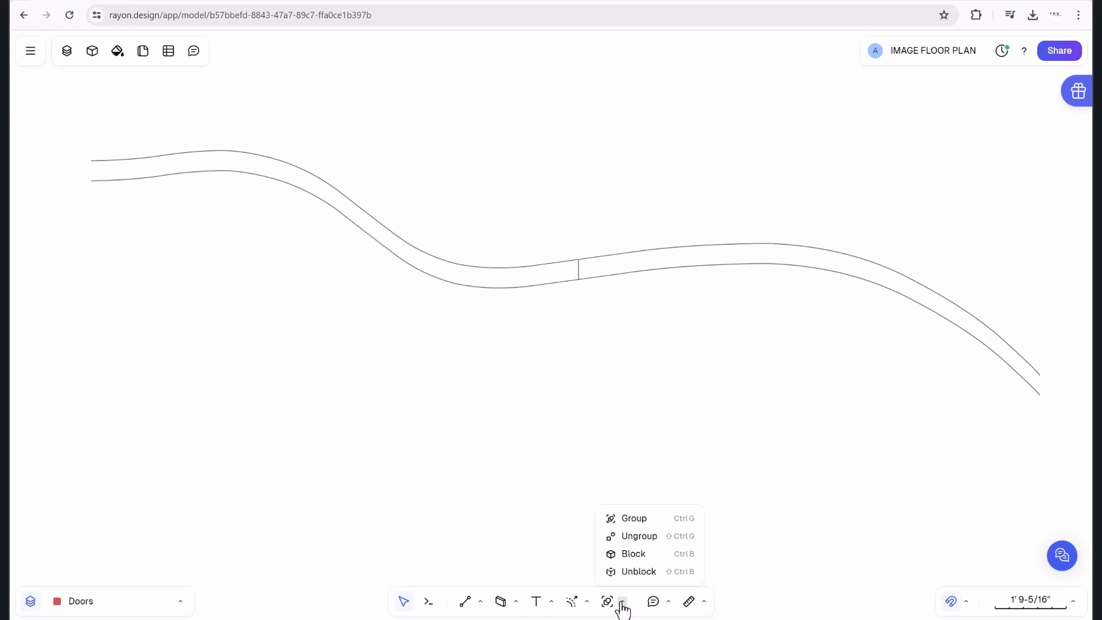
pyautogui.click(587, 601)
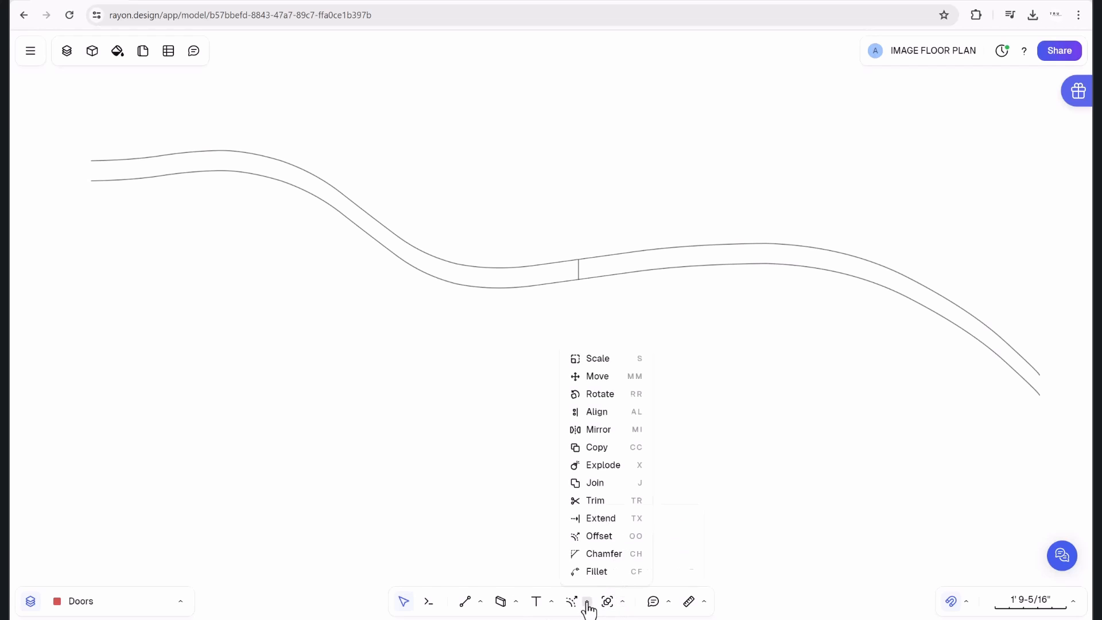
pyautogui.click(596, 501)
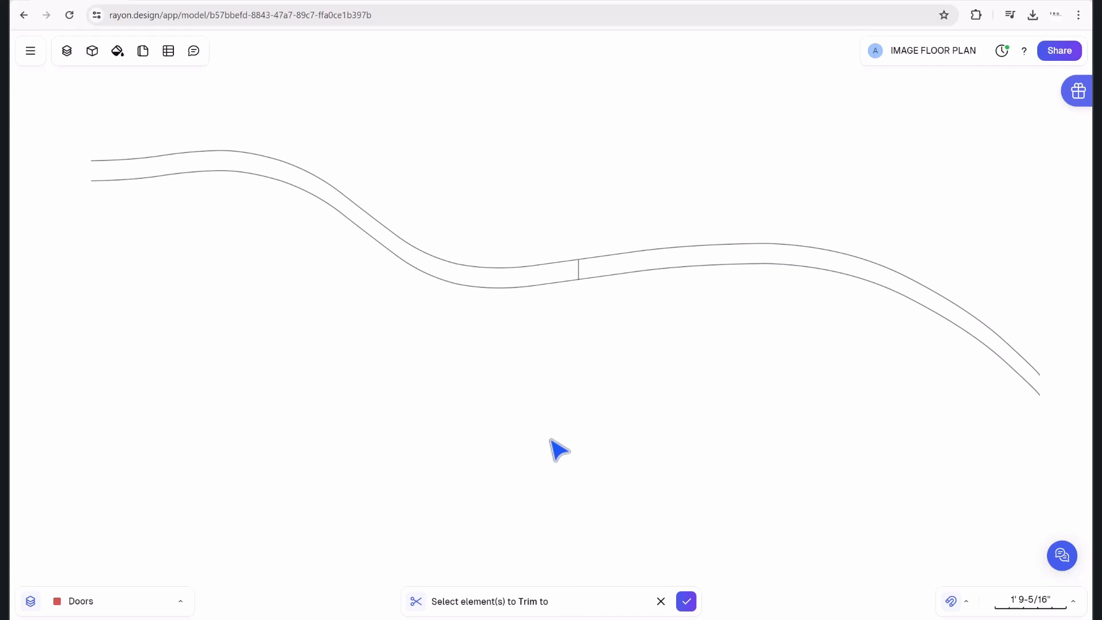
pyautogui.scroll(-2, 551, 439)
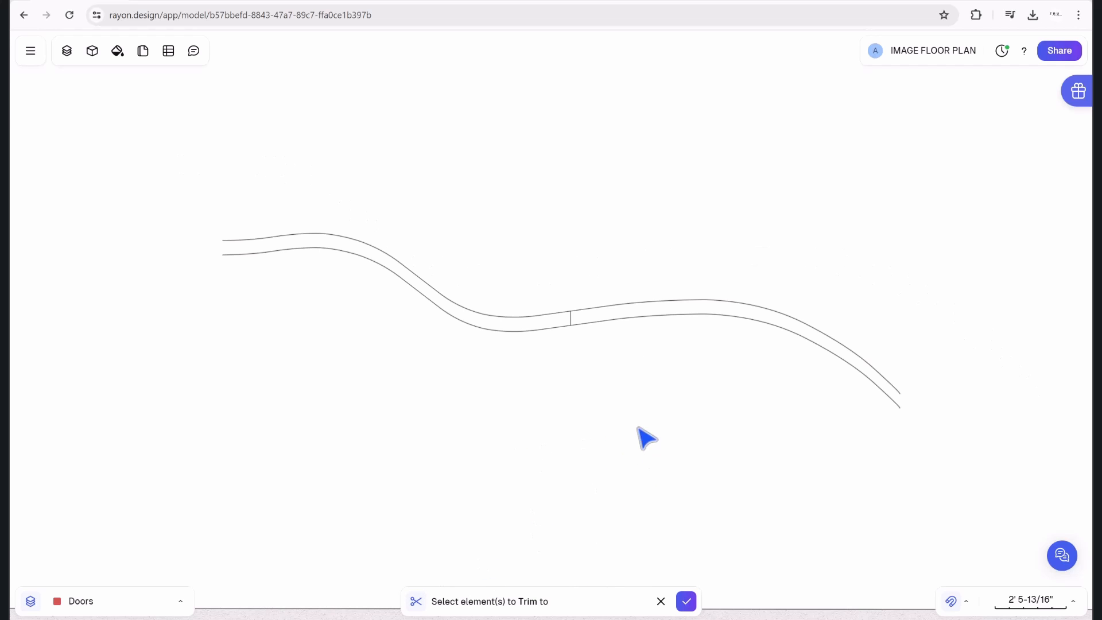
pyautogui.moveTo(673, 457); pyautogui.dragTo(418, 210)
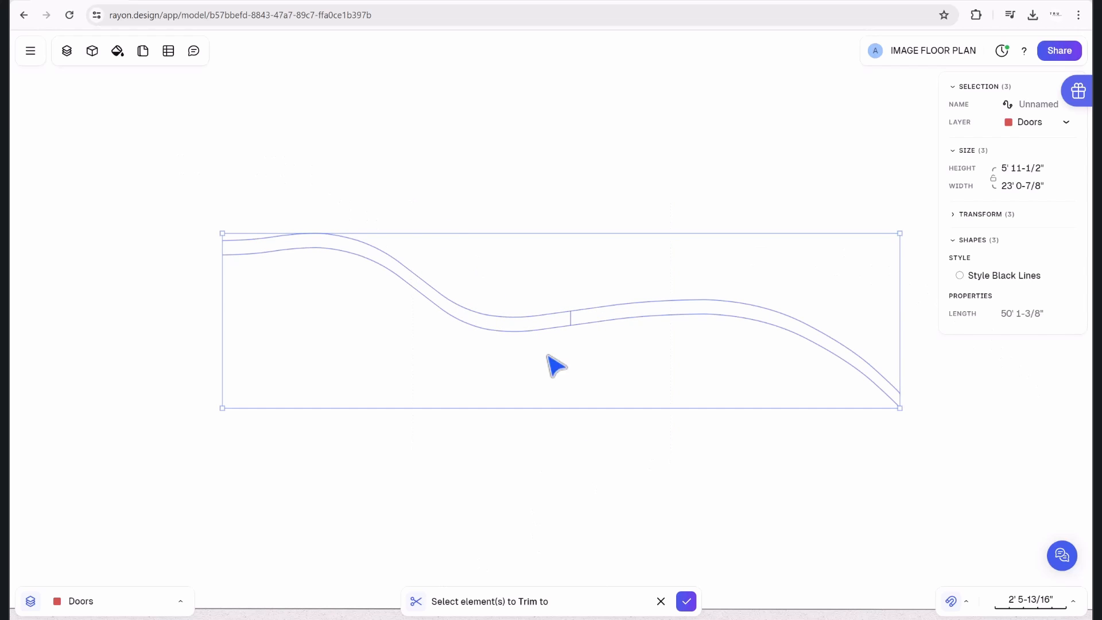
pyautogui.click(688, 603)
pyautogui.scroll(3, 561, 445)
pyautogui.scroll(-2, 545, 382)
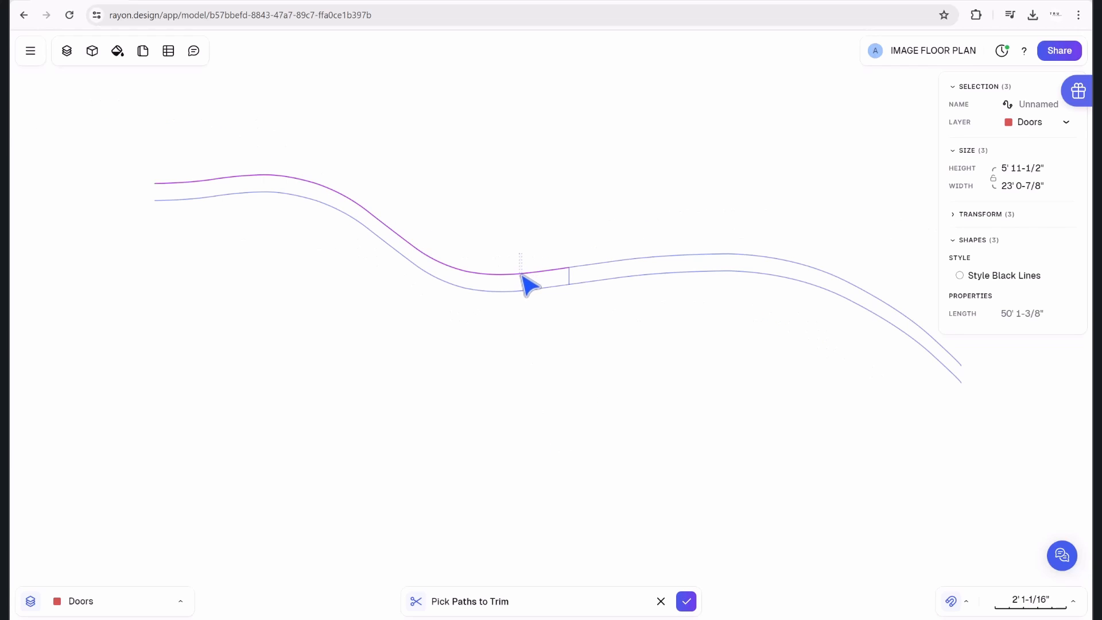
pyautogui.click(526, 290)
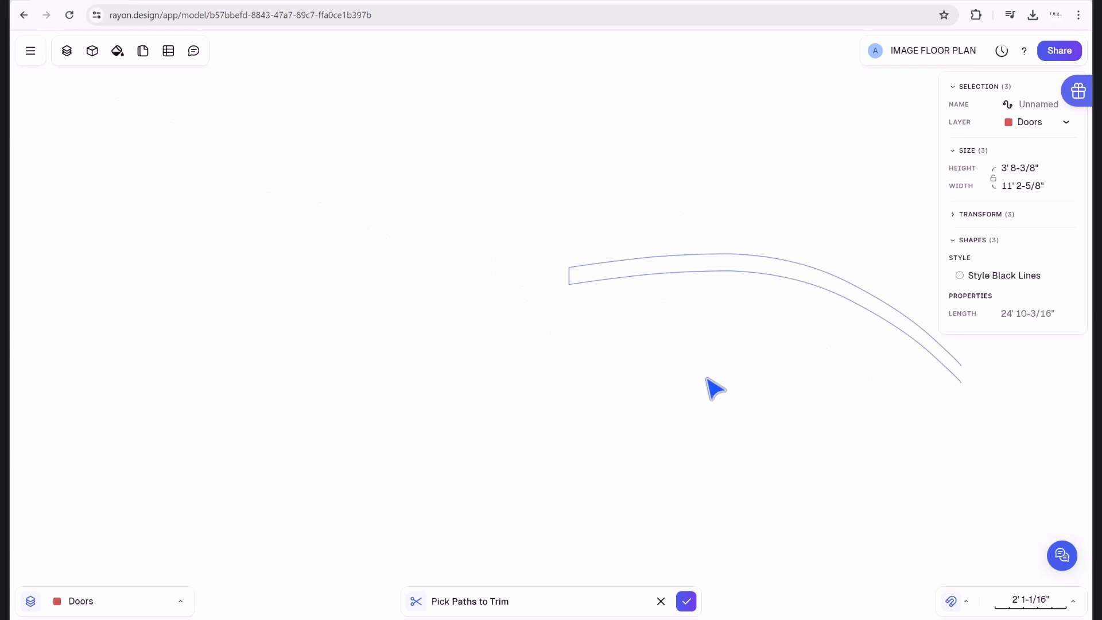
pyautogui.moveTo(707, 379); pyautogui.dragTo(432, 310, button='middle')
pyautogui.click(687, 602)
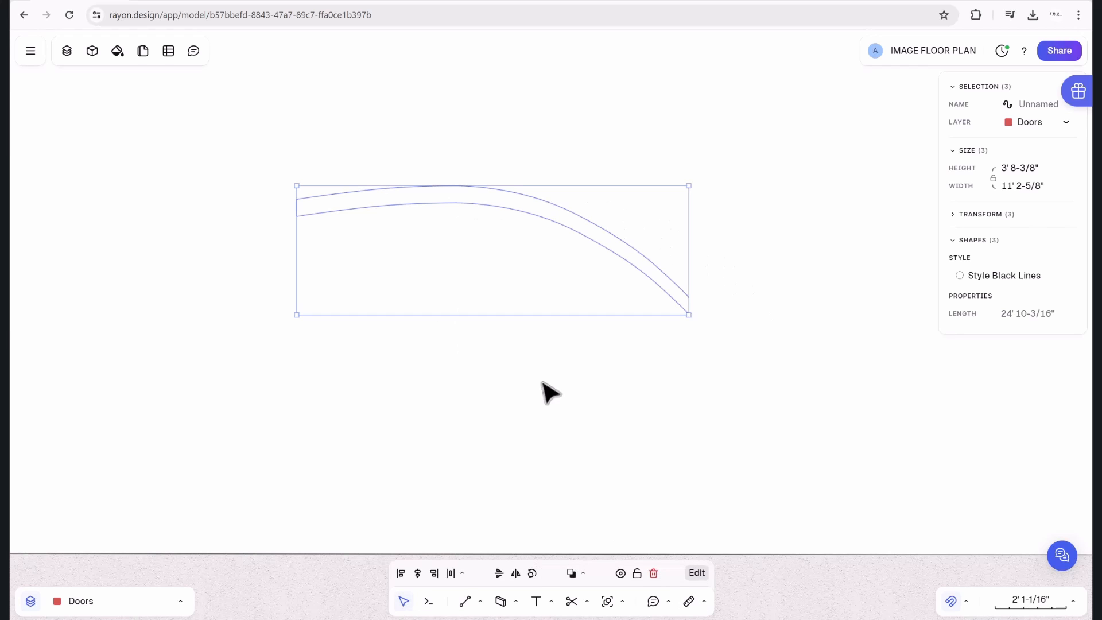
pyautogui.click(511, 394)
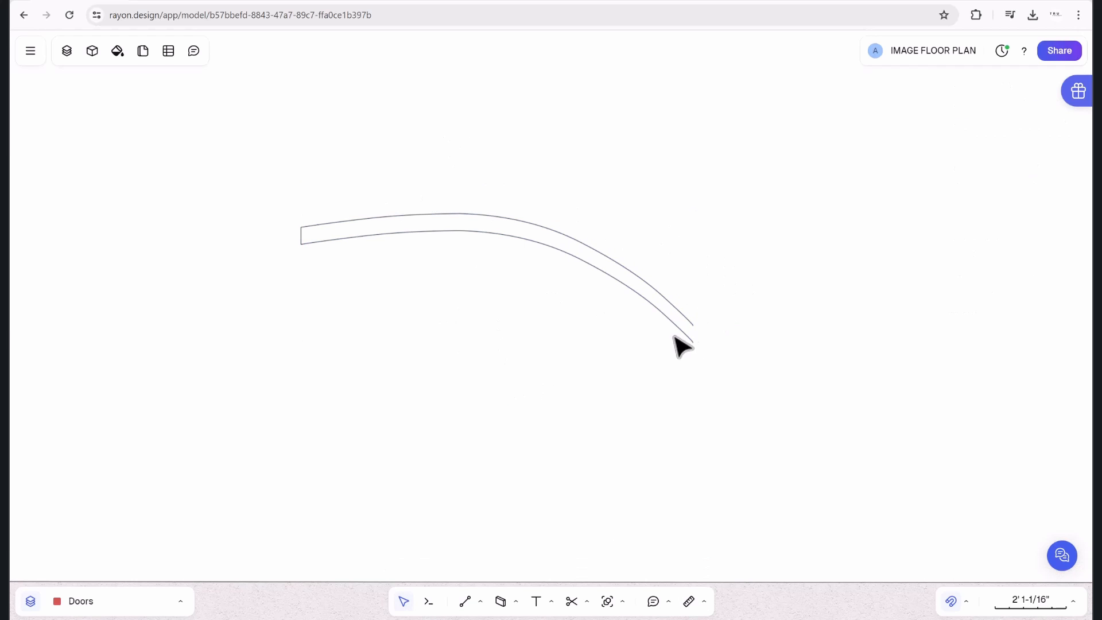
# Draw a short vertical line closing the gap between the right ends of the two curves.
pyautogui.click(481, 603)
pyautogui.click(491, 500)
pyautogui.click(693, 342)
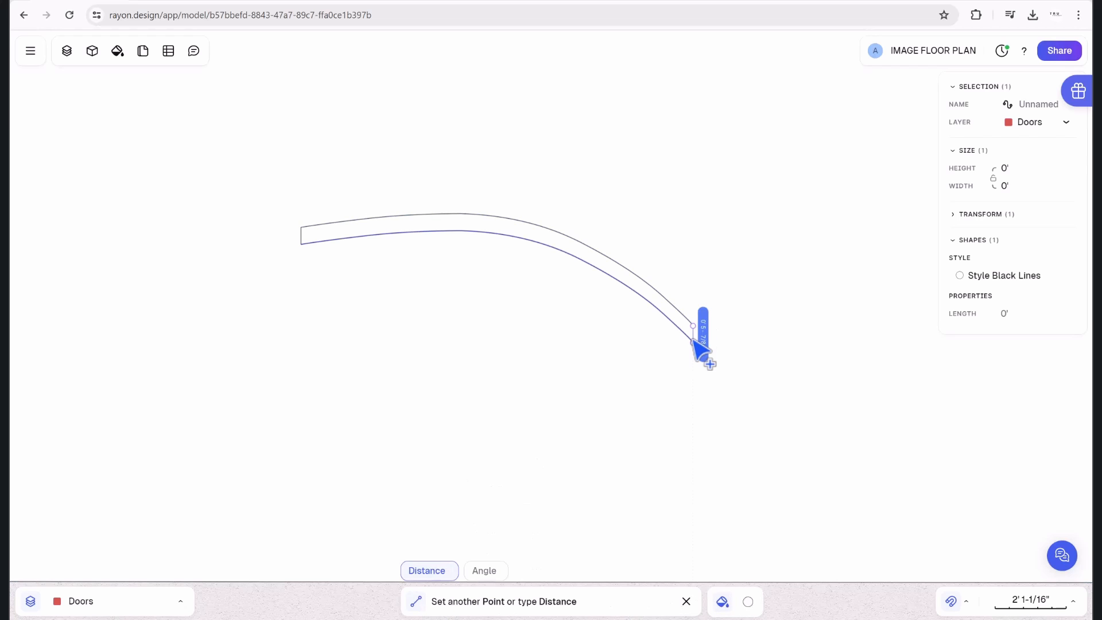
pyautogui.click(694, 342)
pyautogui.press('Return')
pyautogui.scroll(-3, 650, 367)
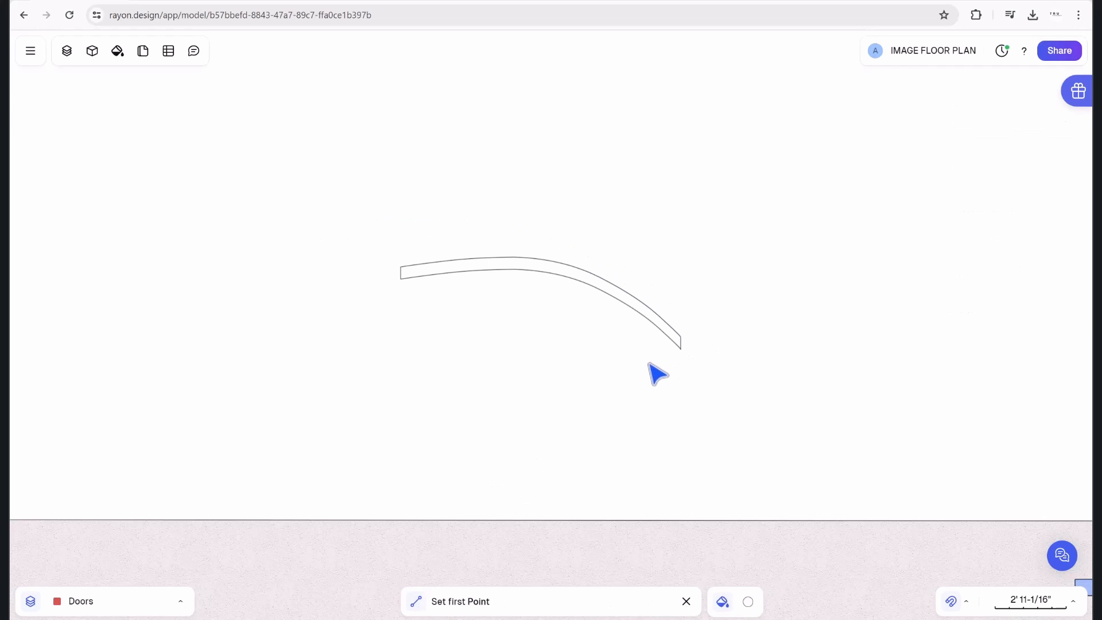
pyautogui.click(406, 354)
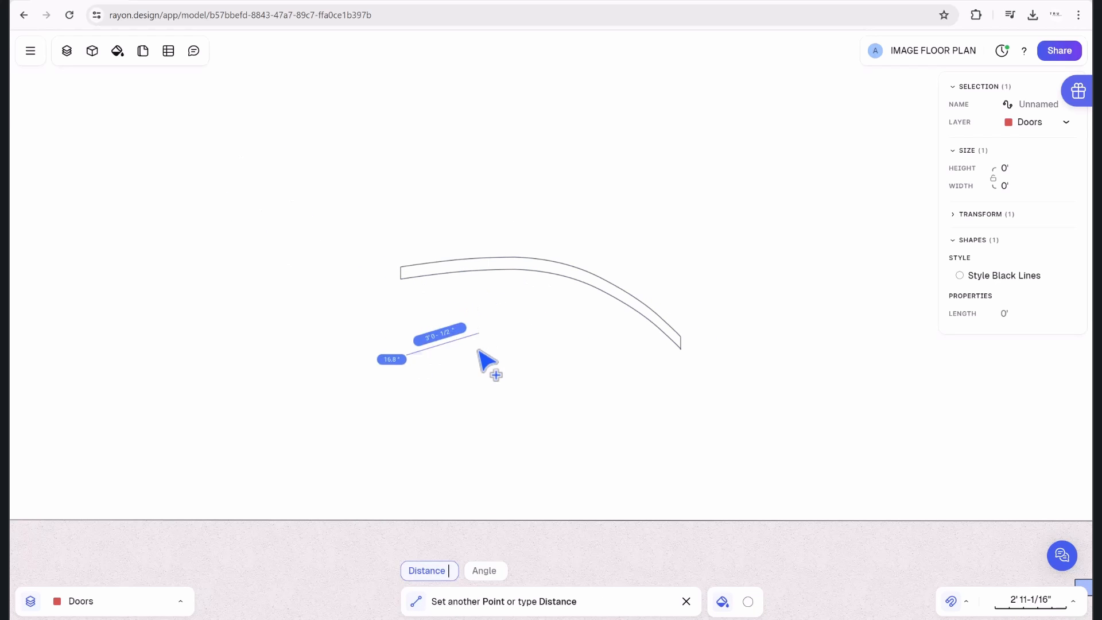
pyautogui.press('Escape')
# Examine the closed curved strip and how its two curves meet the short end lines.
pyautogui.click(593, 298)
pyautogui.scroll(5, 635, 307)
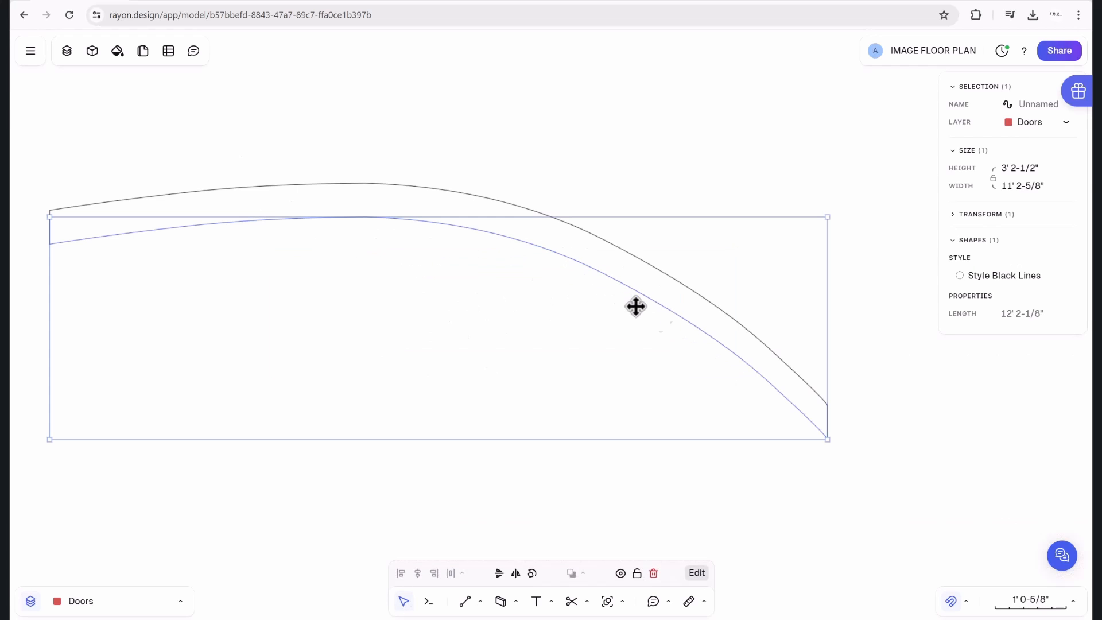
pyautogui.scroll(-2, 633, 312)
pyautogui.click(549, 186)
pyautogui.scroll(-3, 694, 248)
pyautogui.scroll(-1, 697, 285)
pyautogui.scroll(5, 672, 239)
pyautogui.scroll(-5, 683, 327)
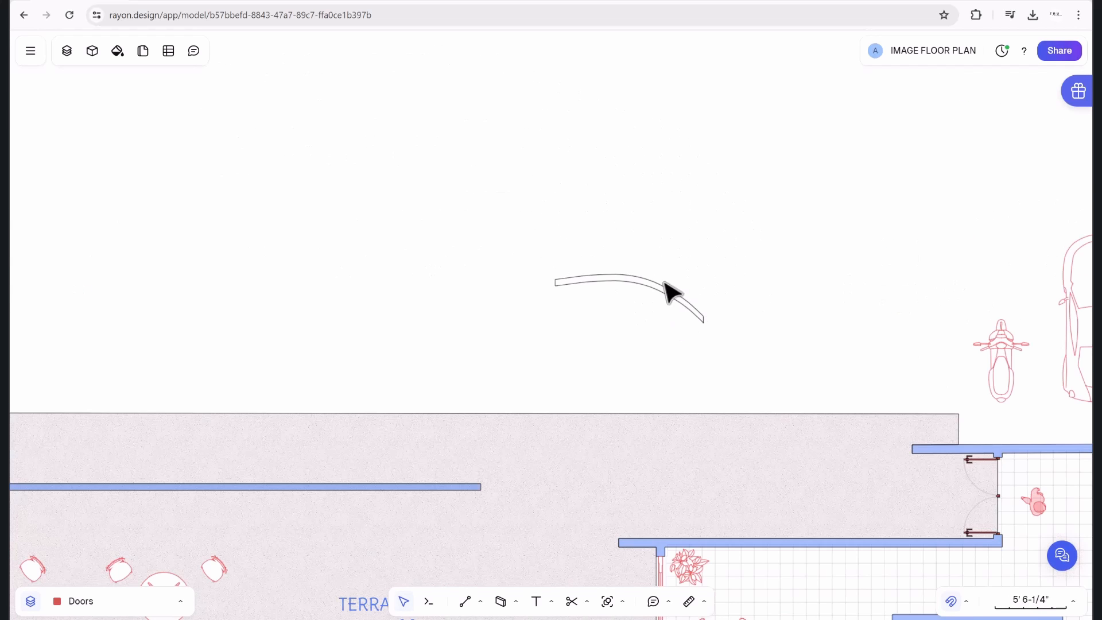
# Select all four shapes of the closed curved strip and convert them into a block.
pyautogui.click(661, 293)
pyautogui.click(728, 305)
pyautogui.moveTo(738, 356); pyautogui.dragTo(502, 232)
pyautogui.rightClick(591, 301)
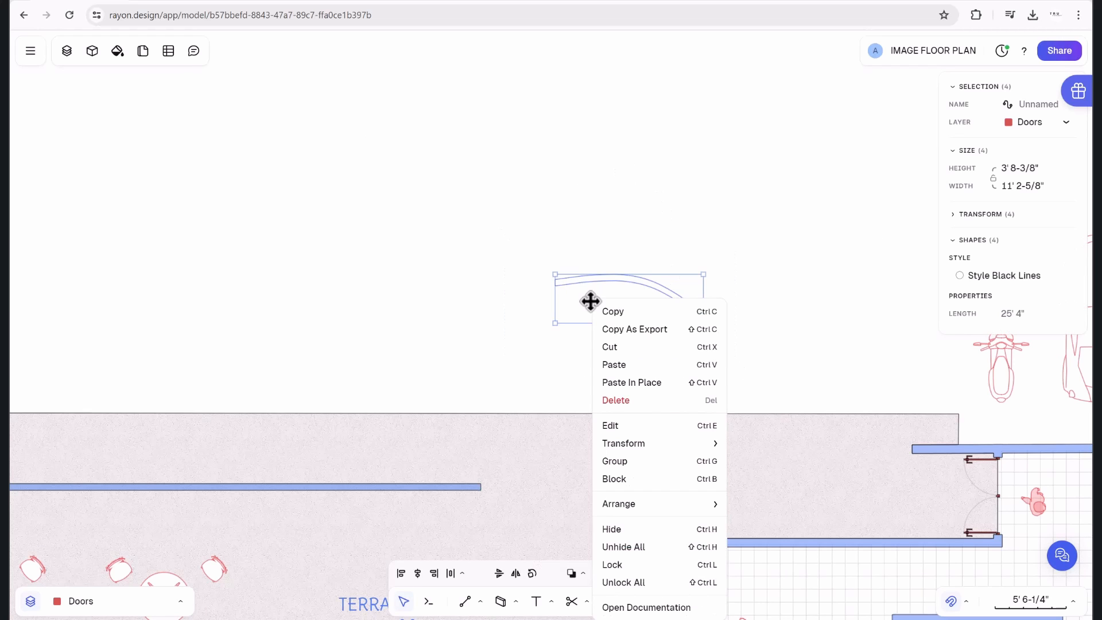
pyautogui.click(652, 482)
# Select the curved strip block as a single object and check its shape style.
pyautogui.click(536, 319)
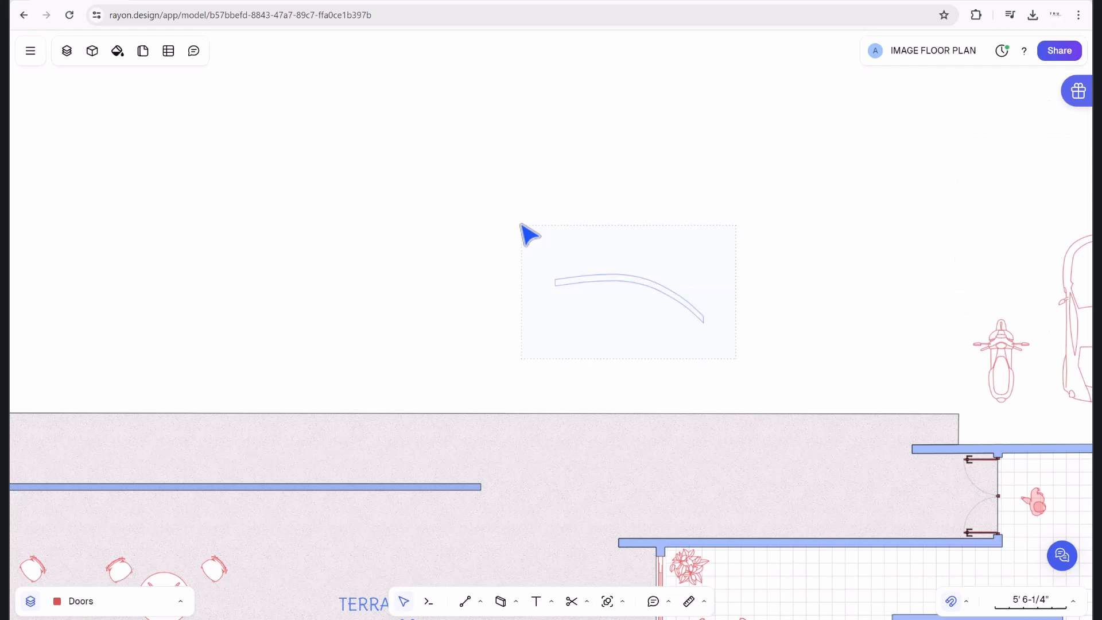
pyautogui.click(629, 276)
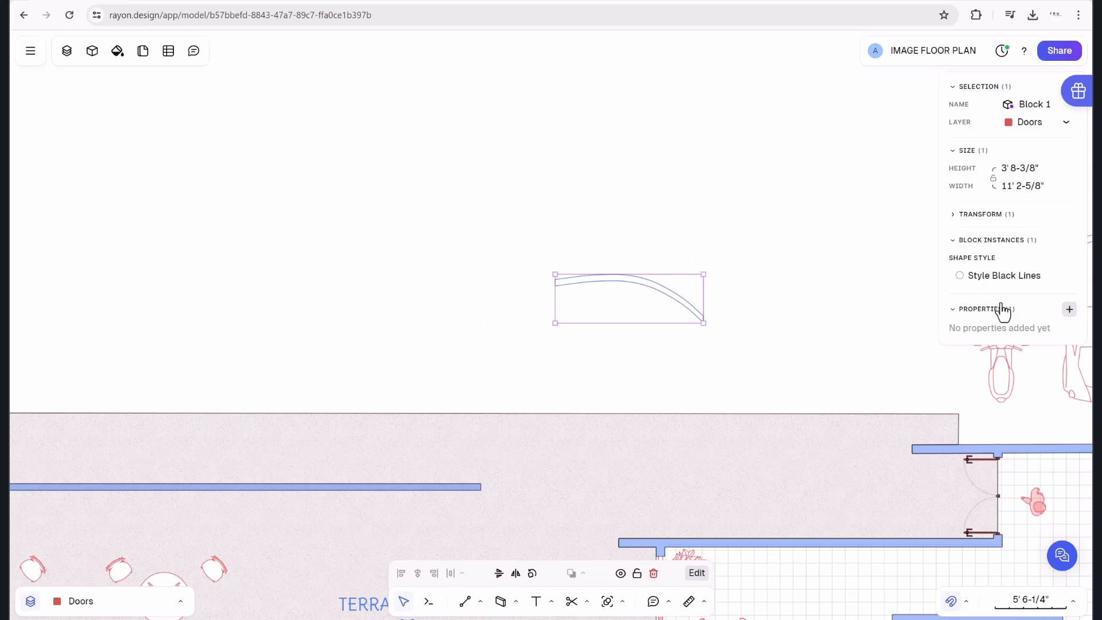
pyautogui.click(985, 277)
pyautogui.click(710, 221)
pyautogui.scroll(-2, 711, 221)
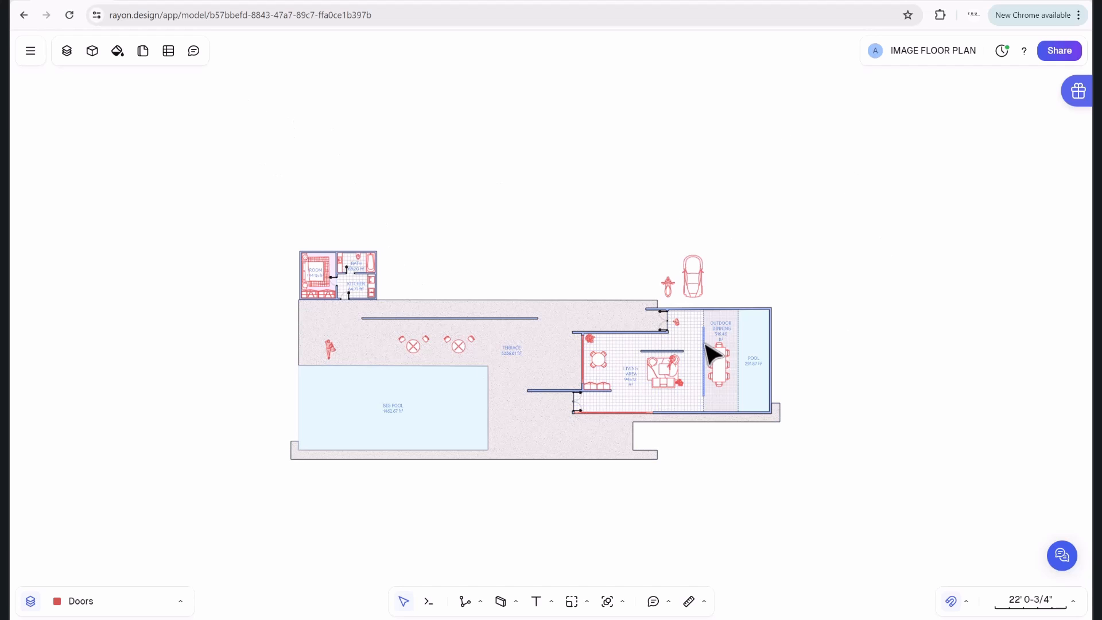
# Go back to the list of personal models and create a new blank model.
pyautogui.click(29, 53)
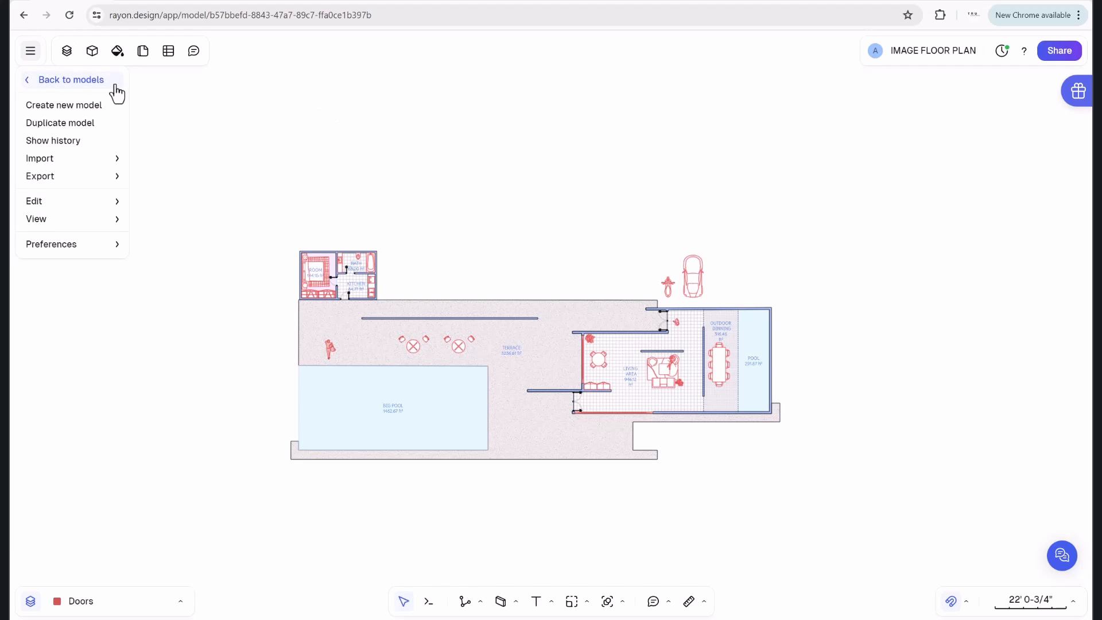
pyautogui.click(83, 80)
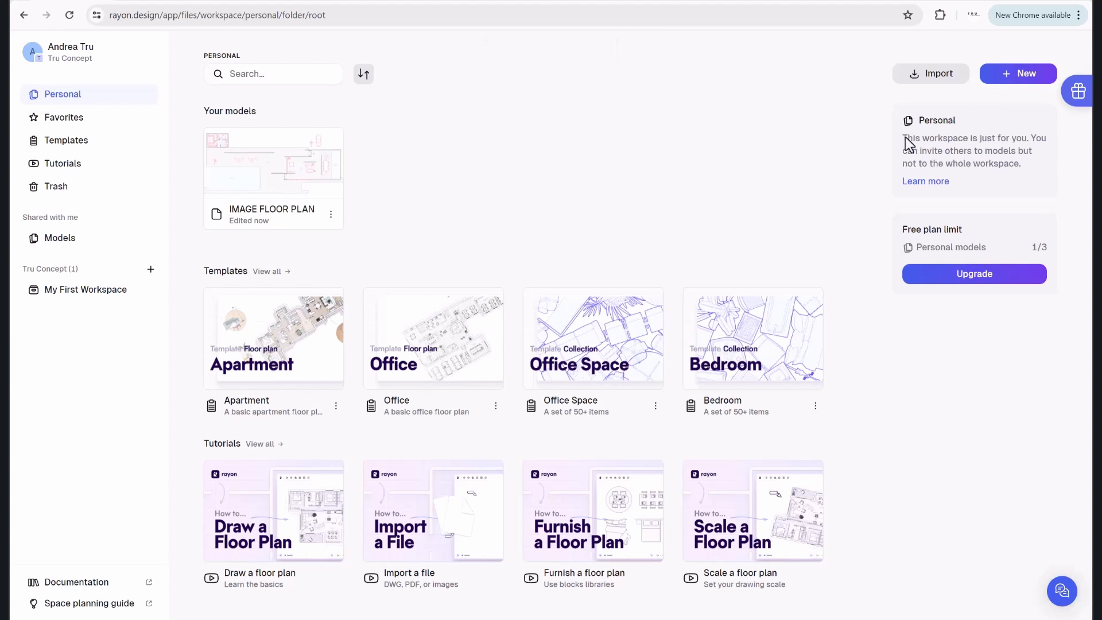
pyautogui.click(1017, 74)
pyautogui.click(1011, 97)
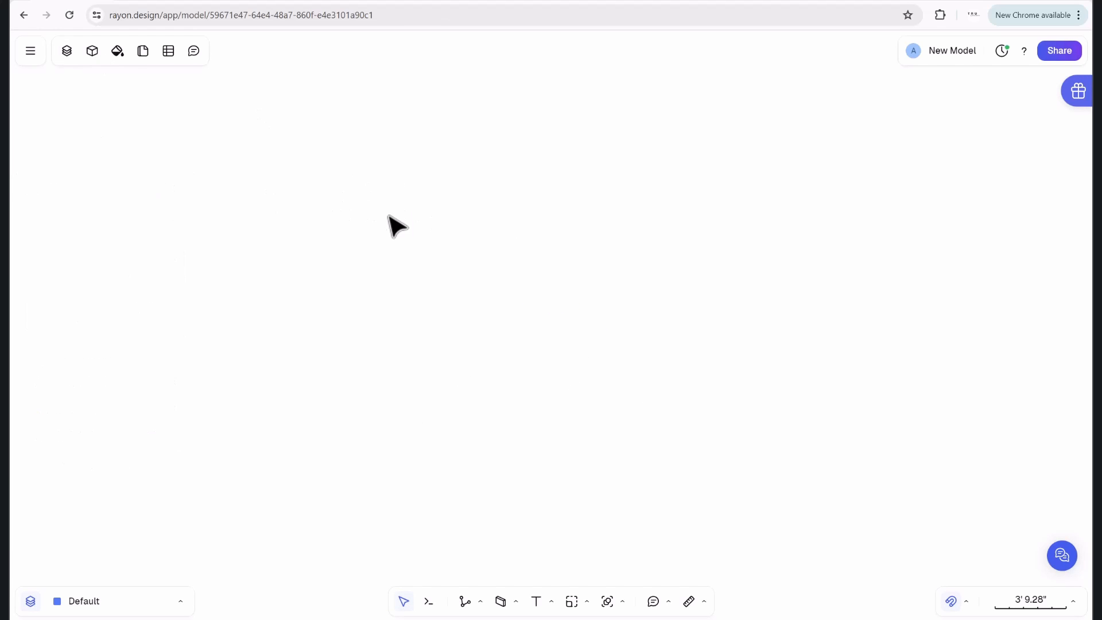
# Browse the full list of Rayon block libraries from Accessible restrooms to WC stalls.
pyautogui.click(92, 52)
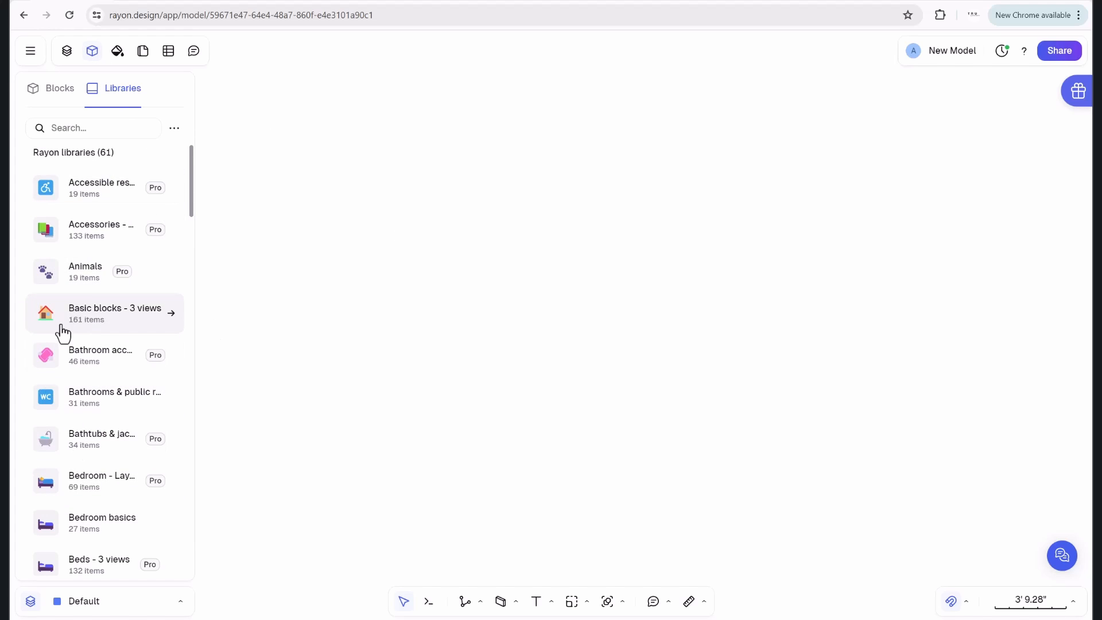
pyautogui.scroll(-20, 83, 304)
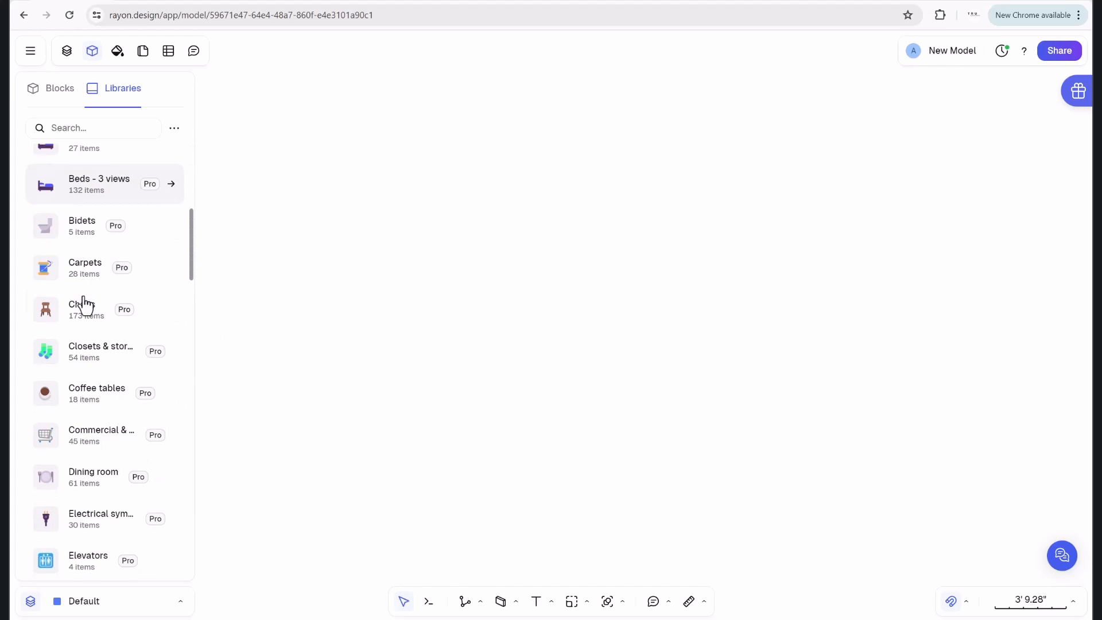
pyautogui.scroll(-10, 84, 306)
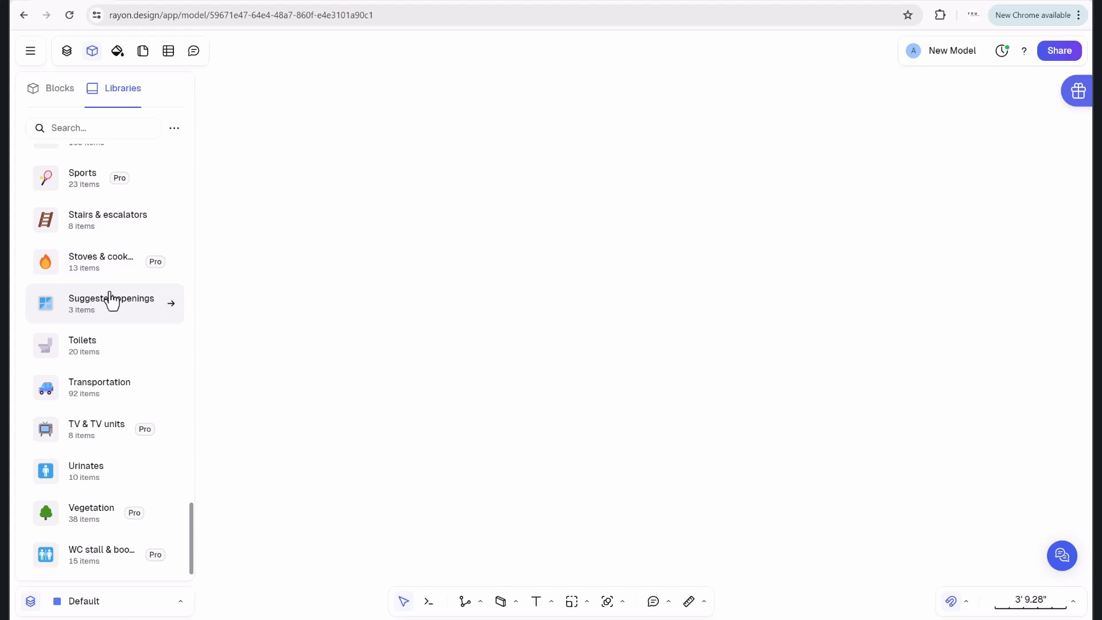
pyautogui.scroll(6, 136, 362)
pyautogui.scroll(20, 139, 359)
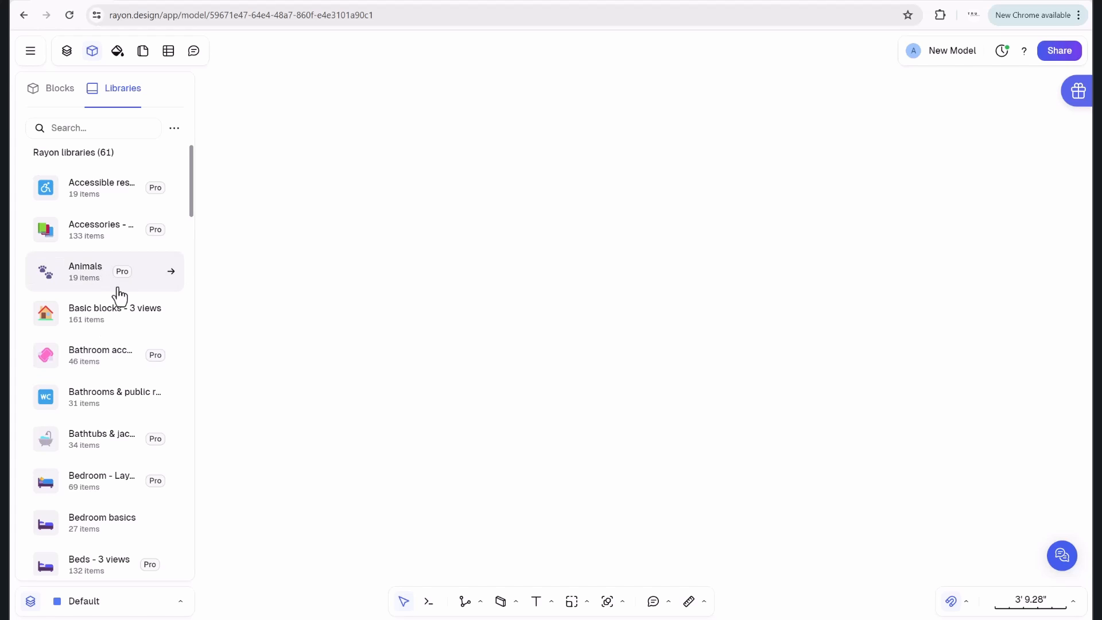
pyautogui.scroll(-2, 117, 290)
pyautogui.scroll(-3, 117, 290)
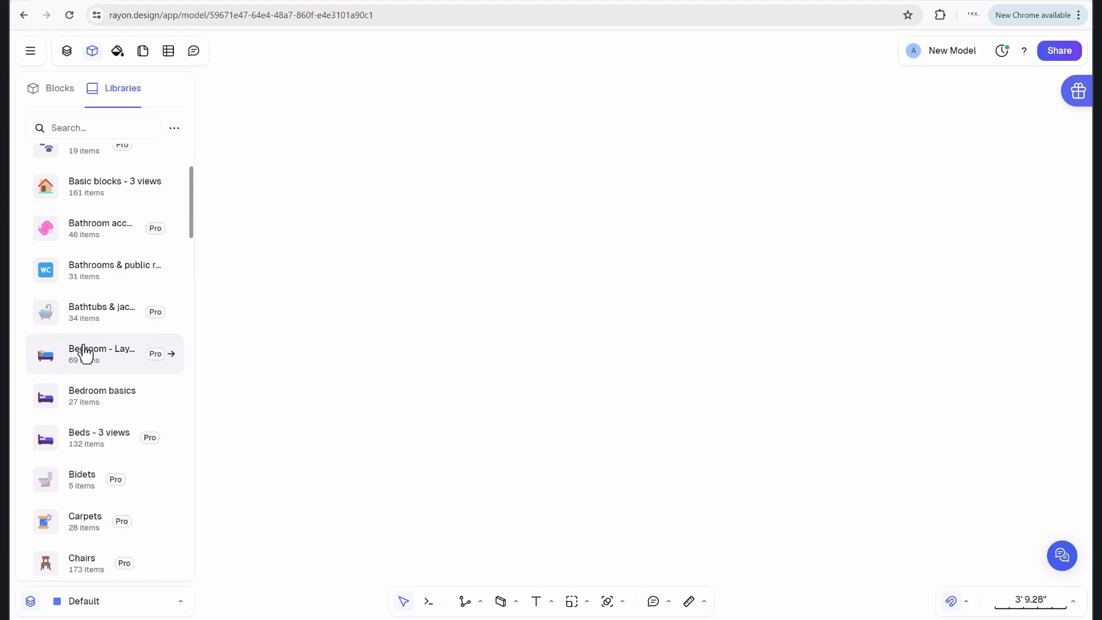
# Search the libraries for "chair" and import the Low back chair block into the model.
pyautogui.write('chair')
pyautogui.click(134, 240)
pyautogui.click(168, 246)
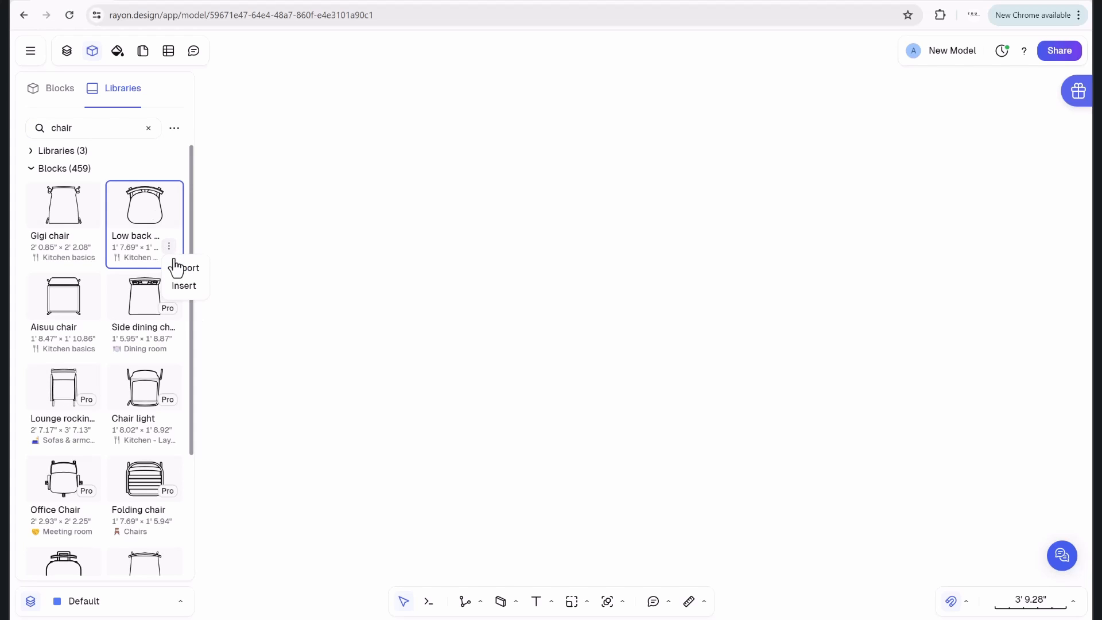
pyautogui.click(179, 268)
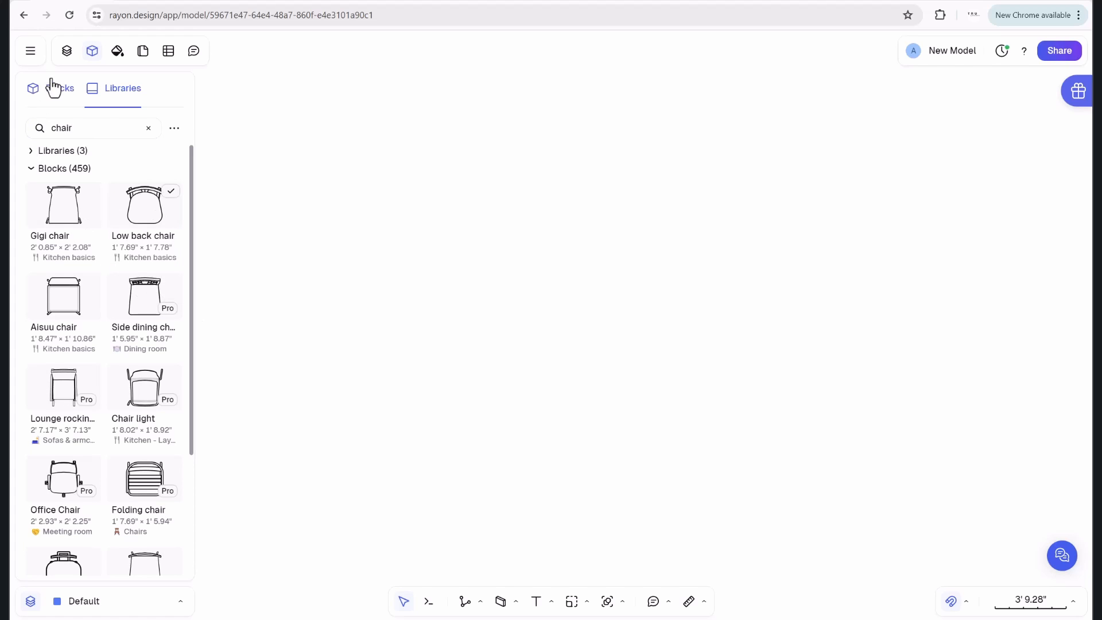
# Insert the imported Low back chair from the model's own blocks onto the empty canvas.
pyautogui.click(52, 88)
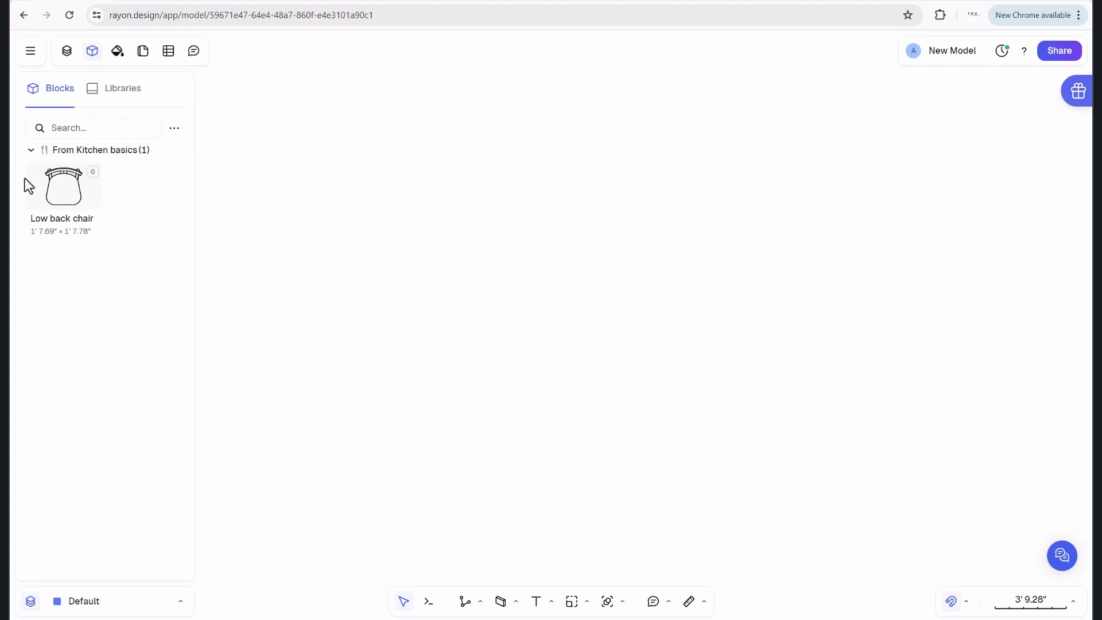
pyautogui.moveTo(55, 213); pyautogui.dragTo(528, 228)
pyautogui.scroll(5, 542, 228)
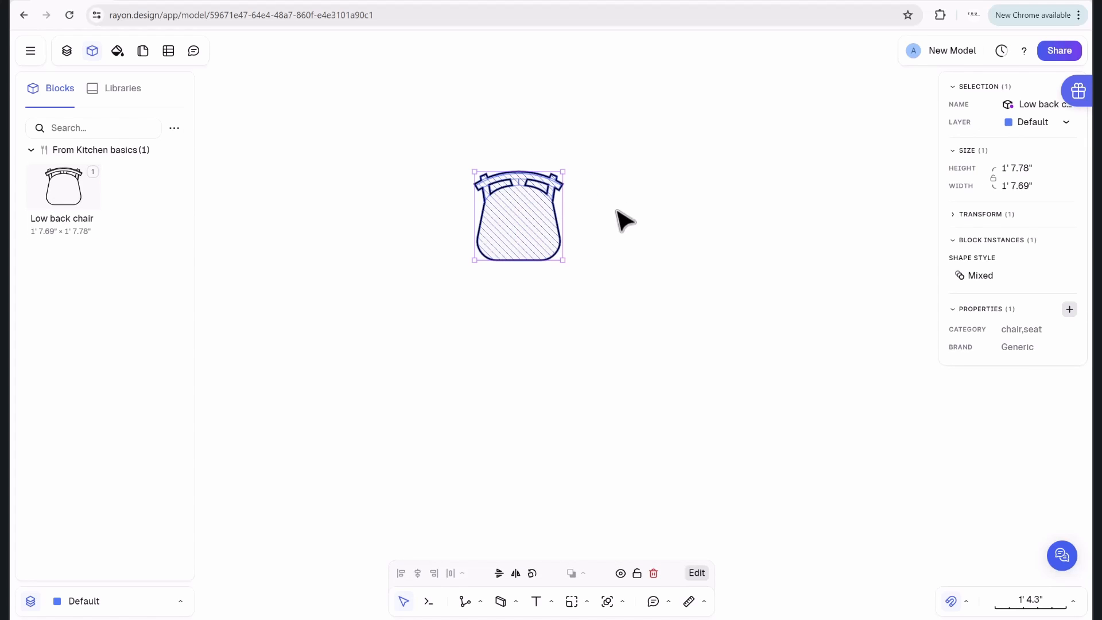
pyautogui.click(738, 244)
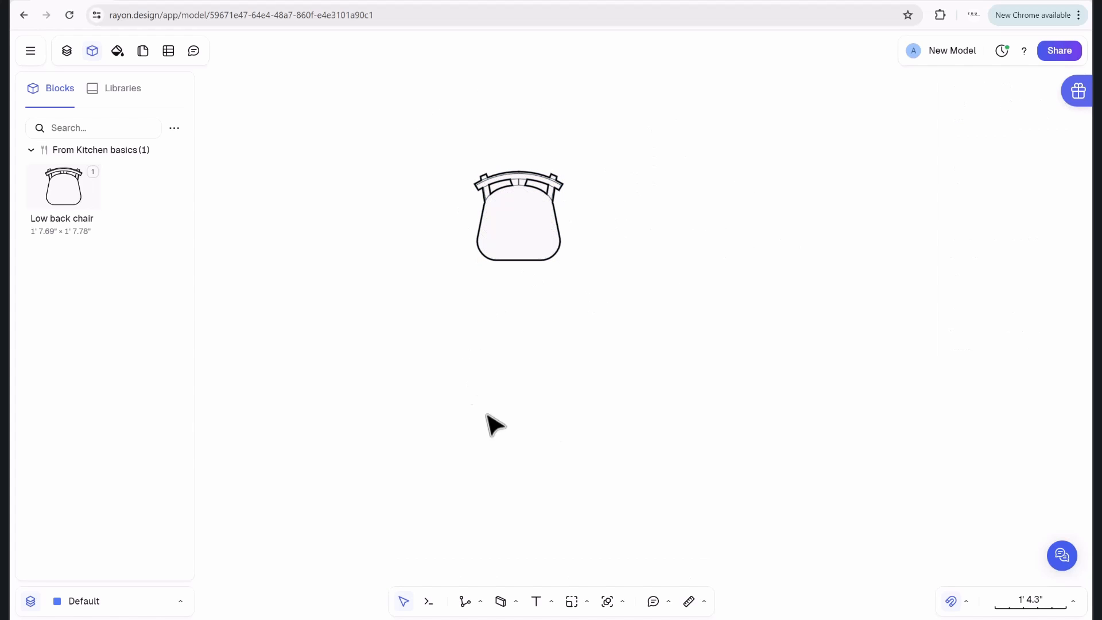
# Edit the Low back chair block to give its main shape a pink fill and pink stroke, and finish the block editing.
pyautogui.click(537, 225)
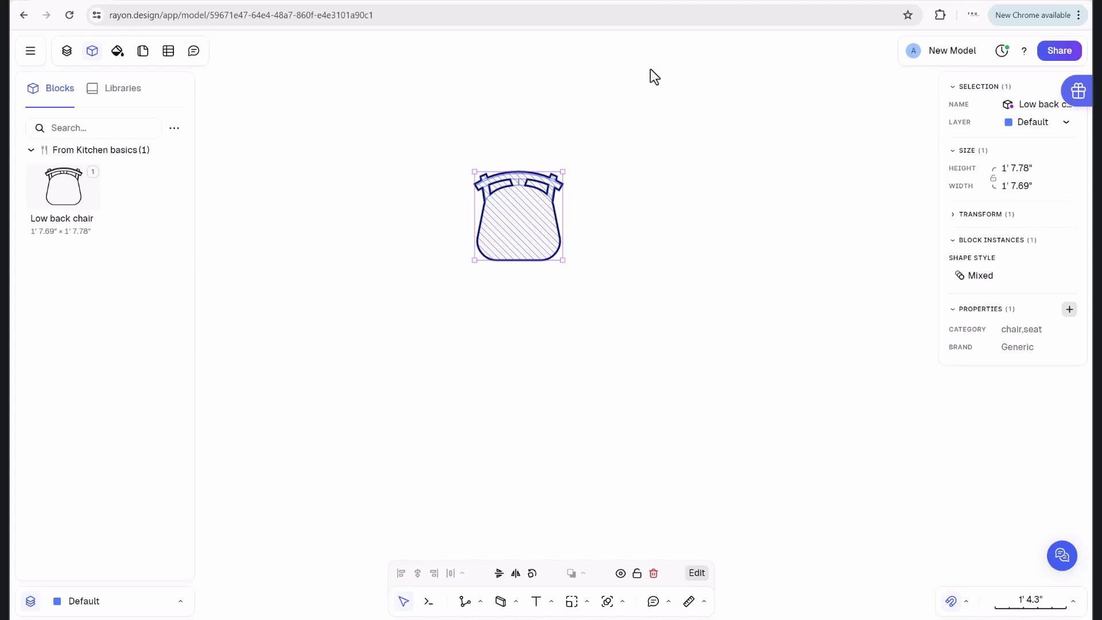
pyautogui.click(696, 573)
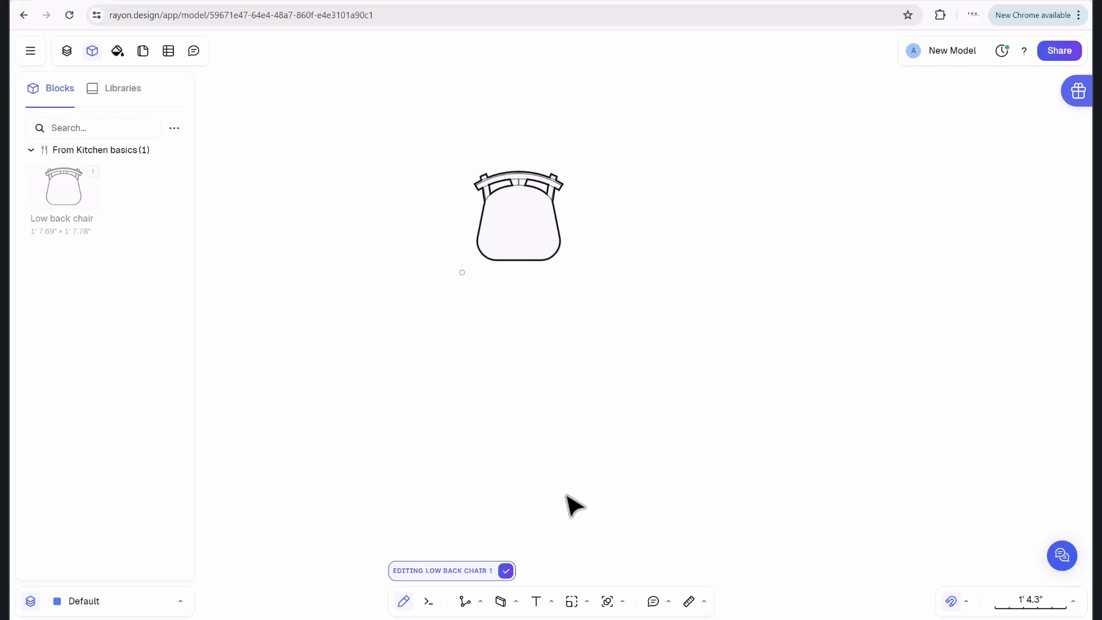
pyautogui.click(537, 252)
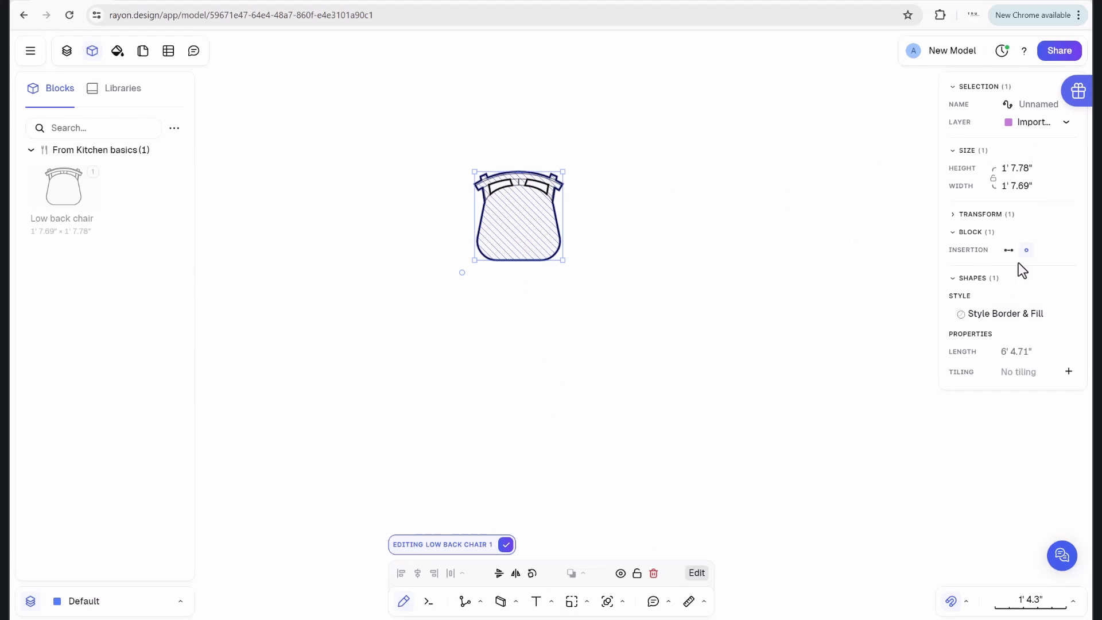
pyautogui.click(1005, 313)
pyautogui.click(850, 446)
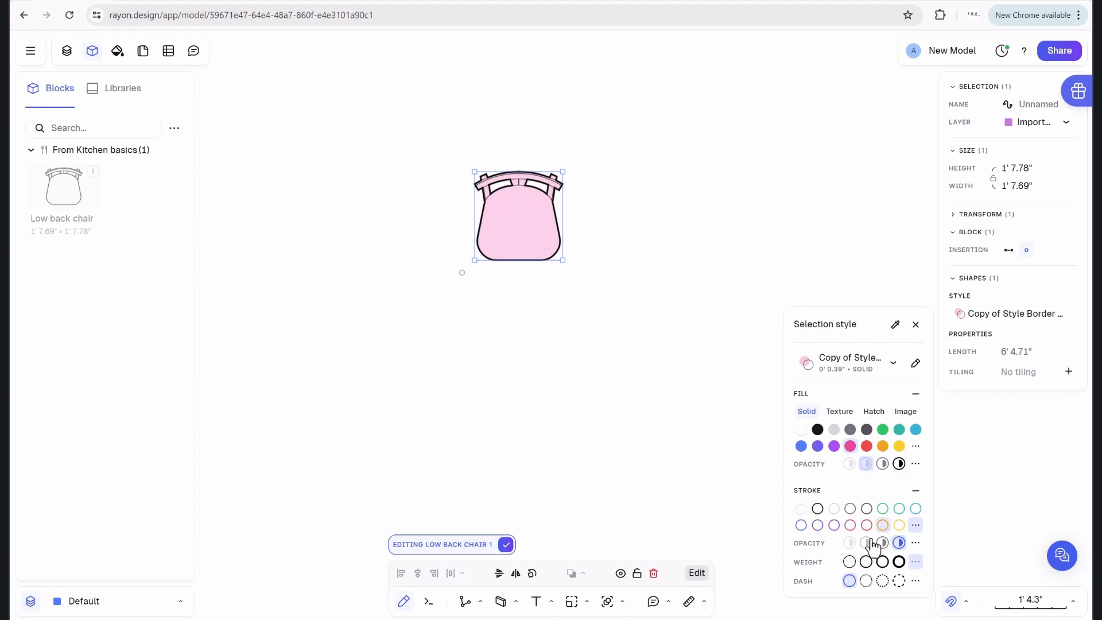
pyautogui.click(850, 524)
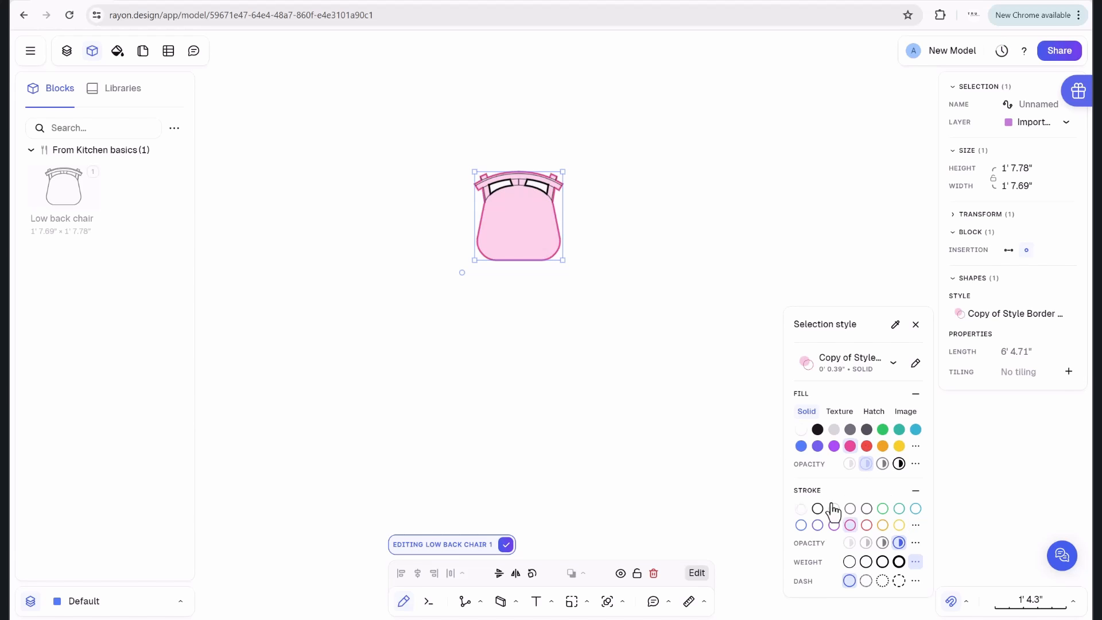
pyautogui.click(696, 251)
pyautogui.scroll(2, 669, 293)
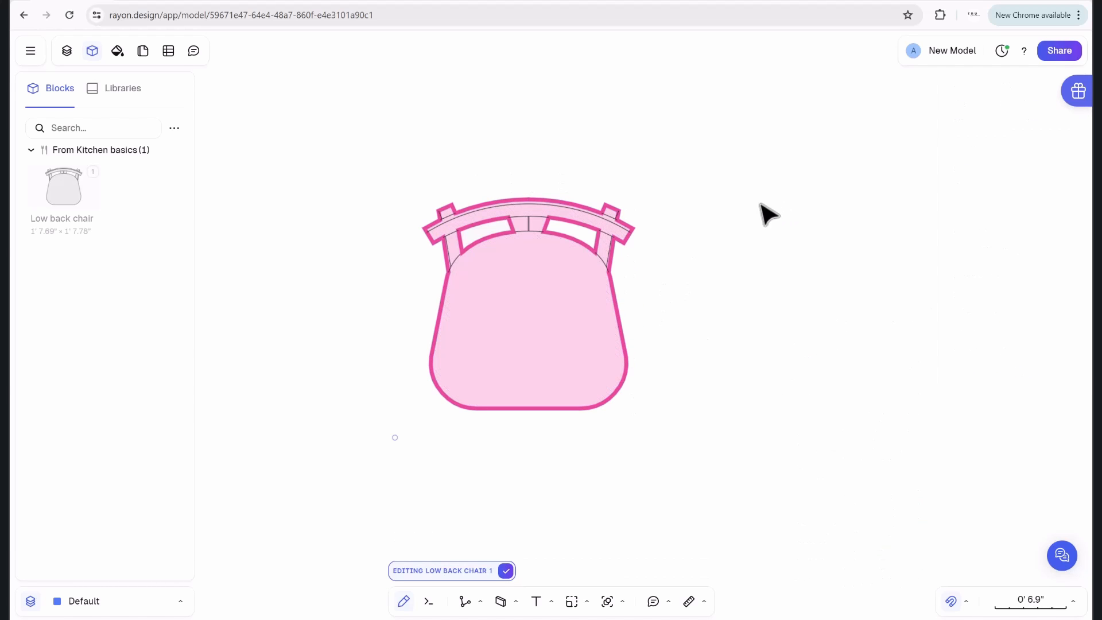
pyautogui.click(507, 571)
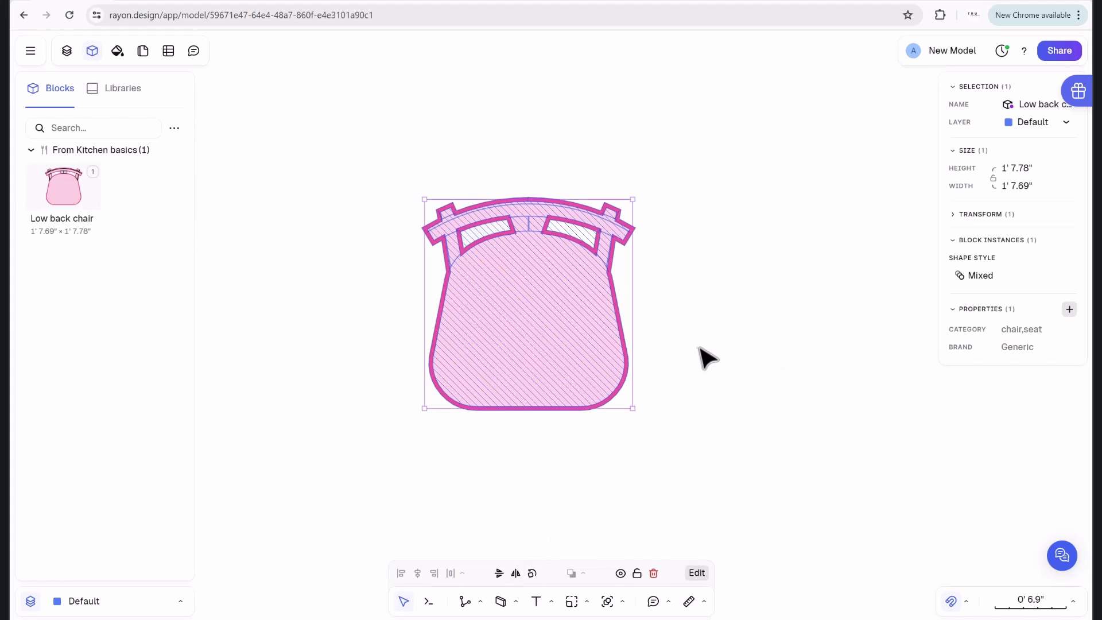
# Duplicate the pink chair and place the copy to its right, aligned horizontally with the original.
pyautogui.click(695, 210)
pyautogui.moveTo(814, 375); pyautogui.dragTo(663, 300, button='middle')
pyautogui.scroll(5, 503, 213)
pyautogui.scroll(6, 503, 213)
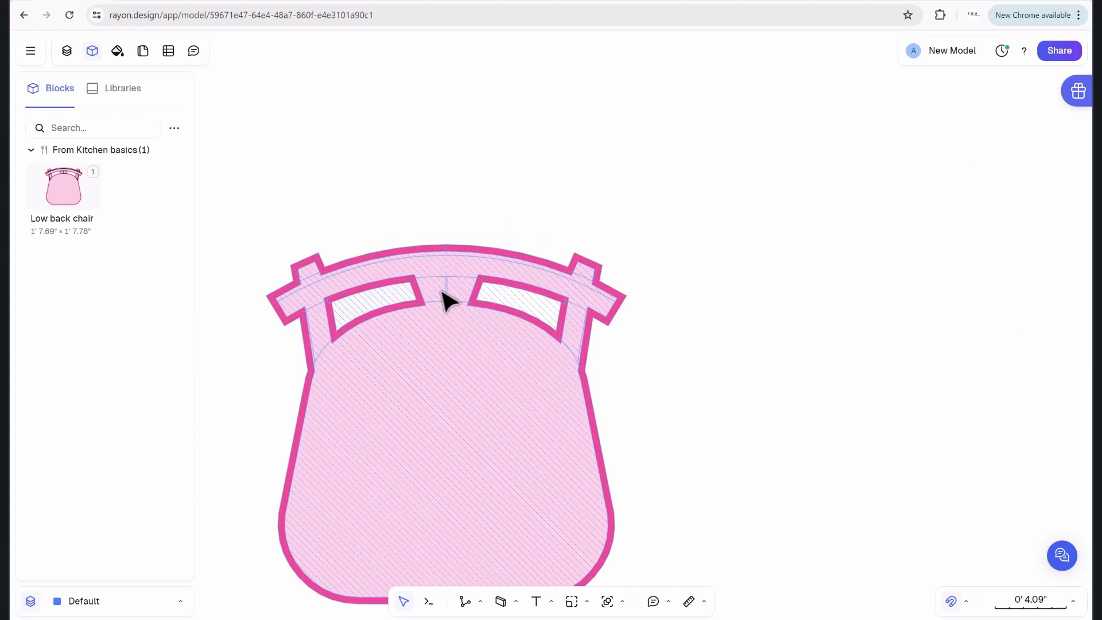
pyautogui.click(438, 281)
pyautogui.scroll(-5, 438, 281)
pyautogui.scroll(-5, 519, 233)
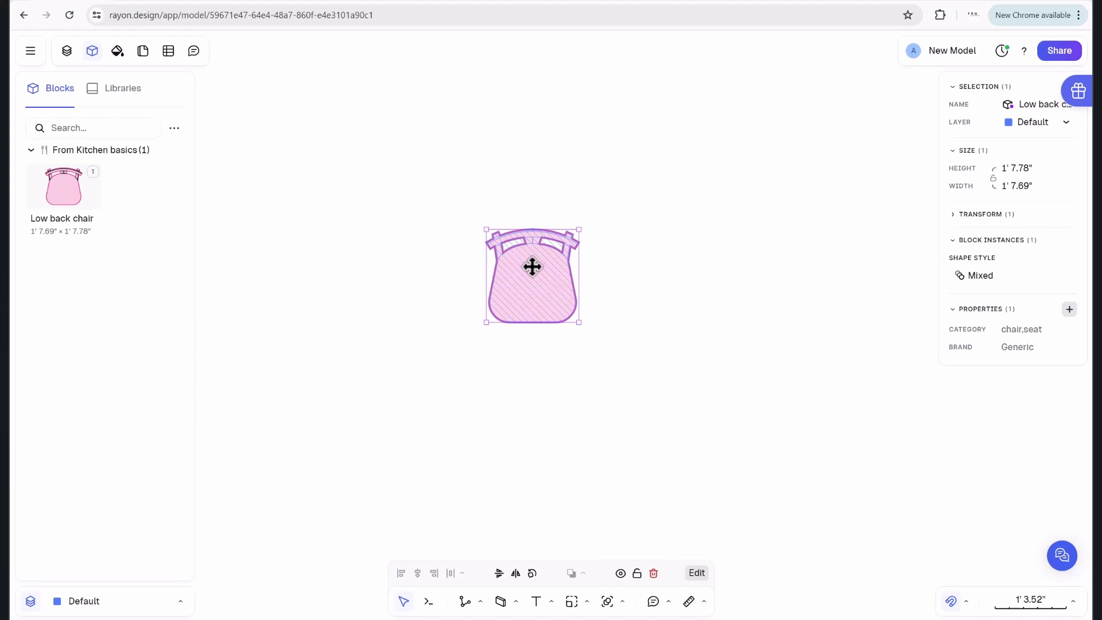
pyautogui.keyDown('alt'); pyautogui.moveTo(546, 276); pyautogui.dragTo(660, 268); pyautogui.keyUp('alt')
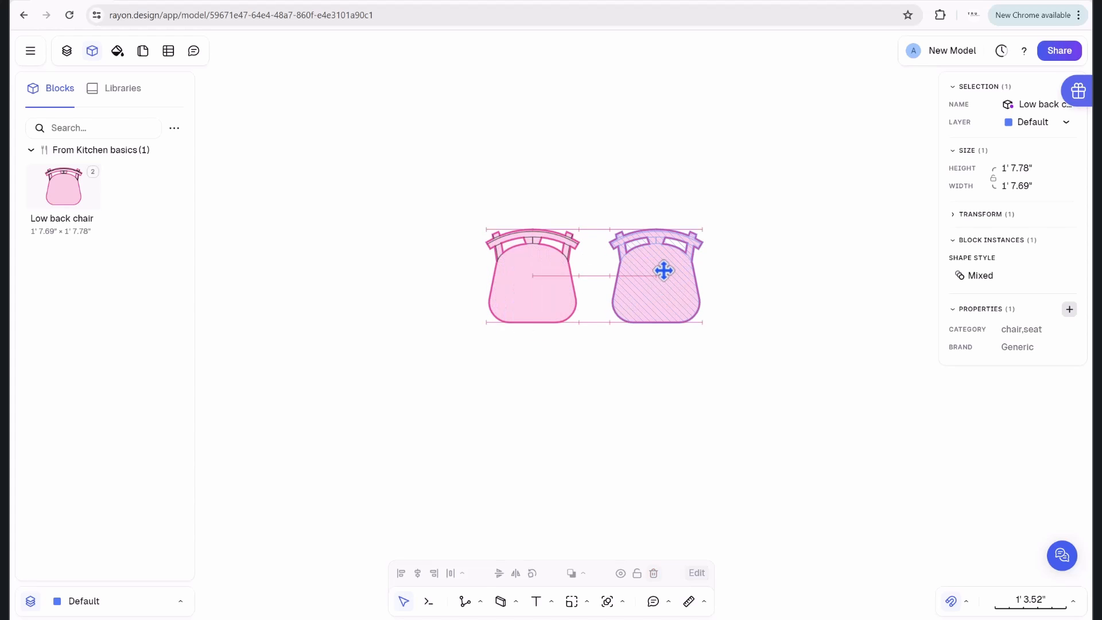
# Use the Copy command on the left chair to place a third chair below, between the two upper ones.
pyautogui.click(549, 373)
pyautogui.click(546, 301)
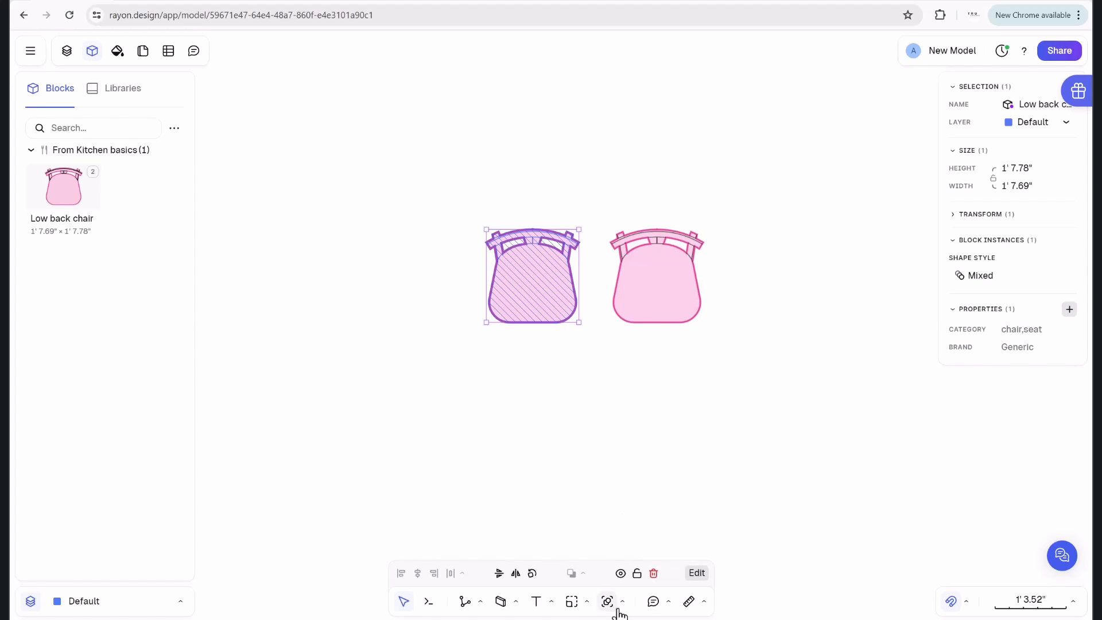
pyautogui.click(622, 602)
pyautogui.click(586, 601)
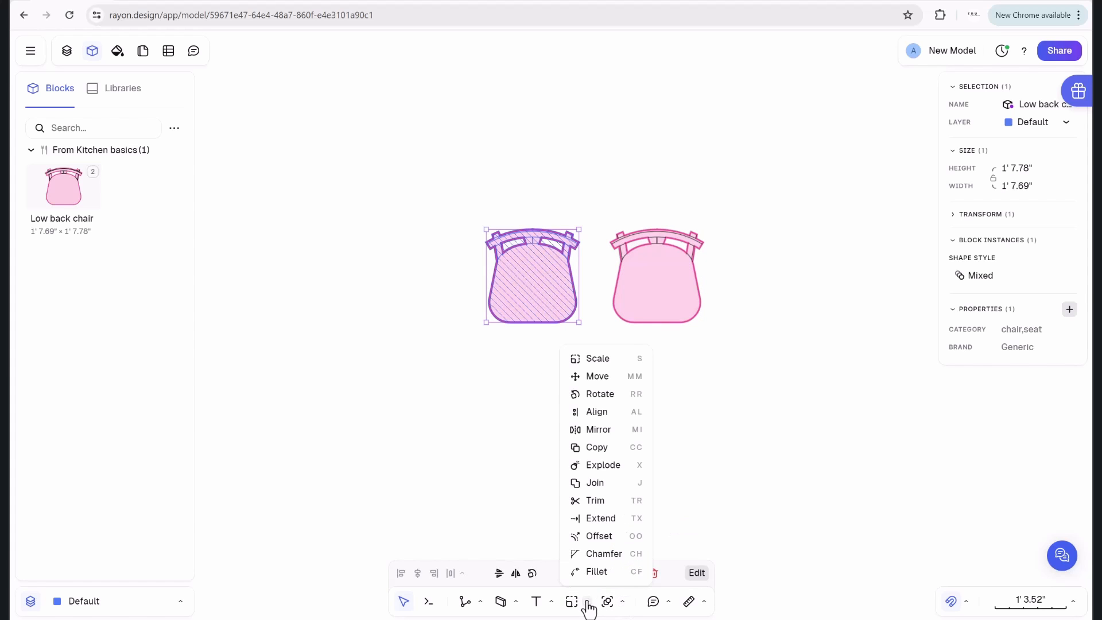
pyautogui.click(599, 446)
pyautogui.click(535, 251)
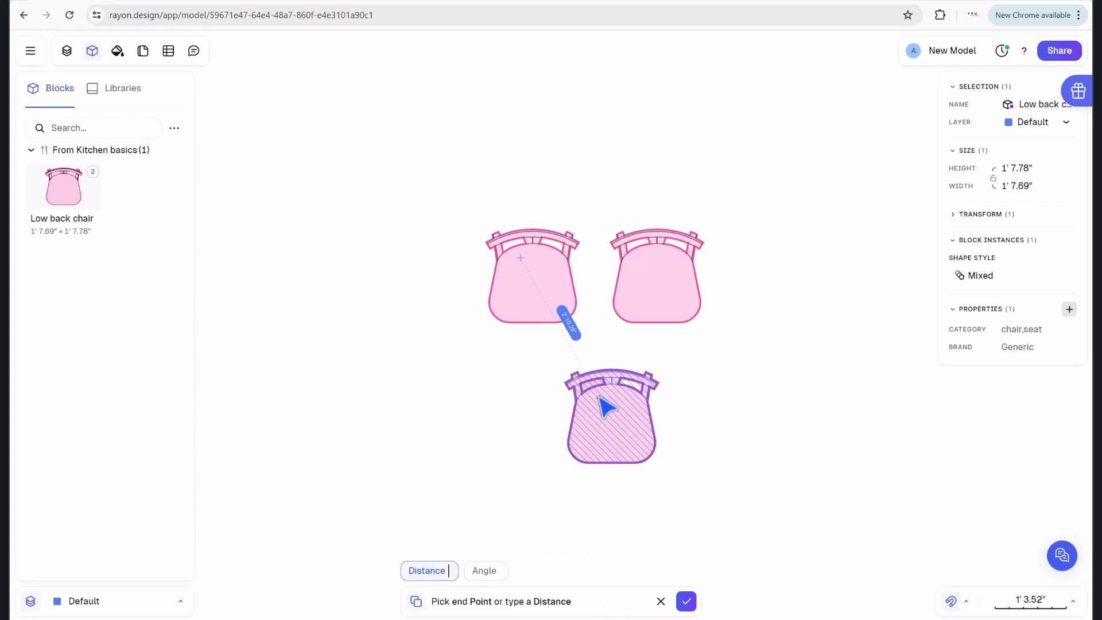
pyautogui.click(611, 388)
pyautogui.press('Return')
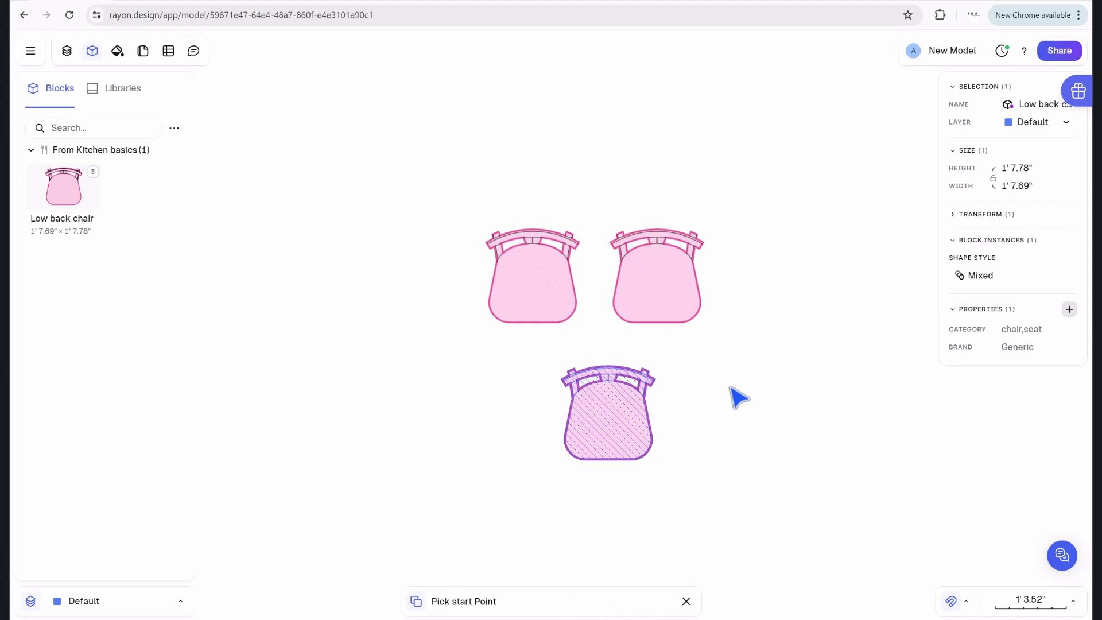
pyautogui.click(734, 388)
pyautogui.press('Escape')
# Open the lower chair block for editing and try teal and white fills on its main shape.
pyautogui.click(635, 413)
pyautogui.click(697, 573)
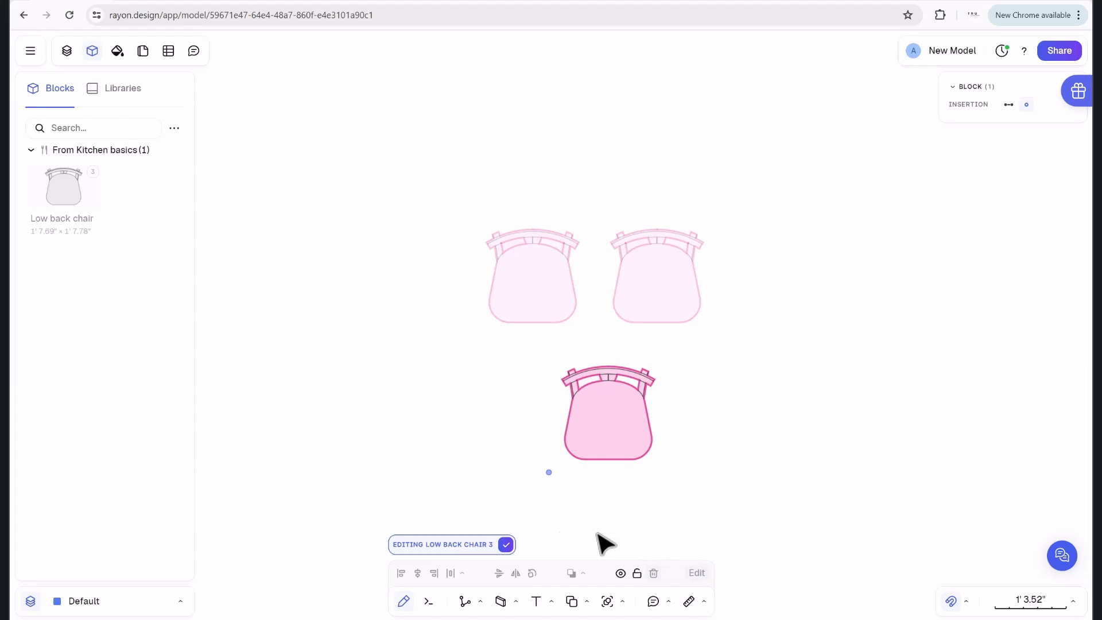
pyautogui.click(610, 415)
pyautogui.click(990, 314)
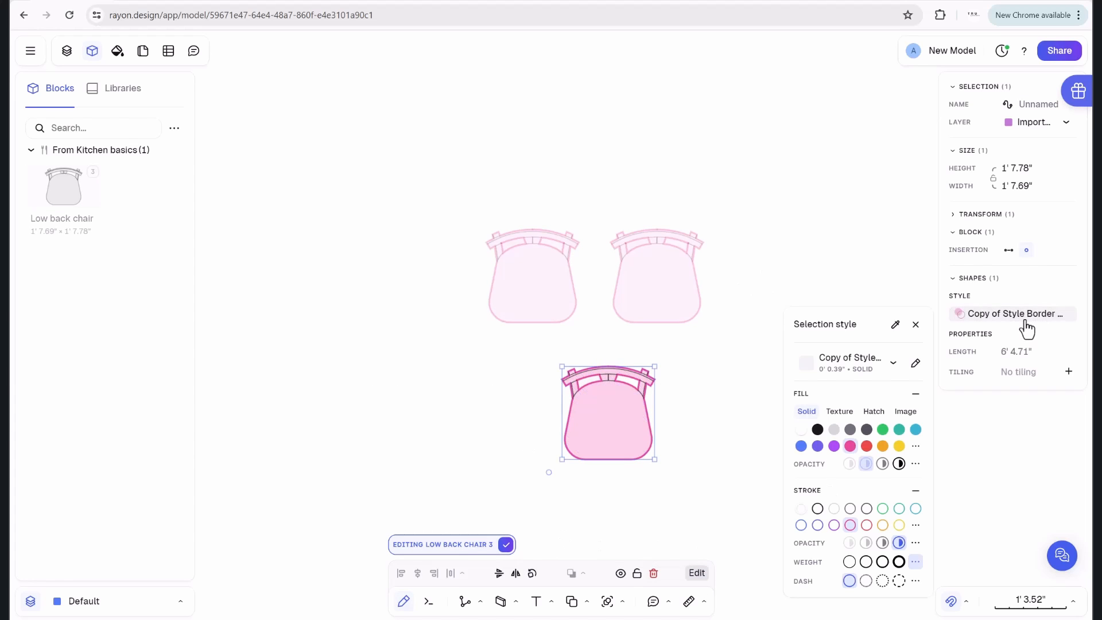
pyautogui.click(899, 431)
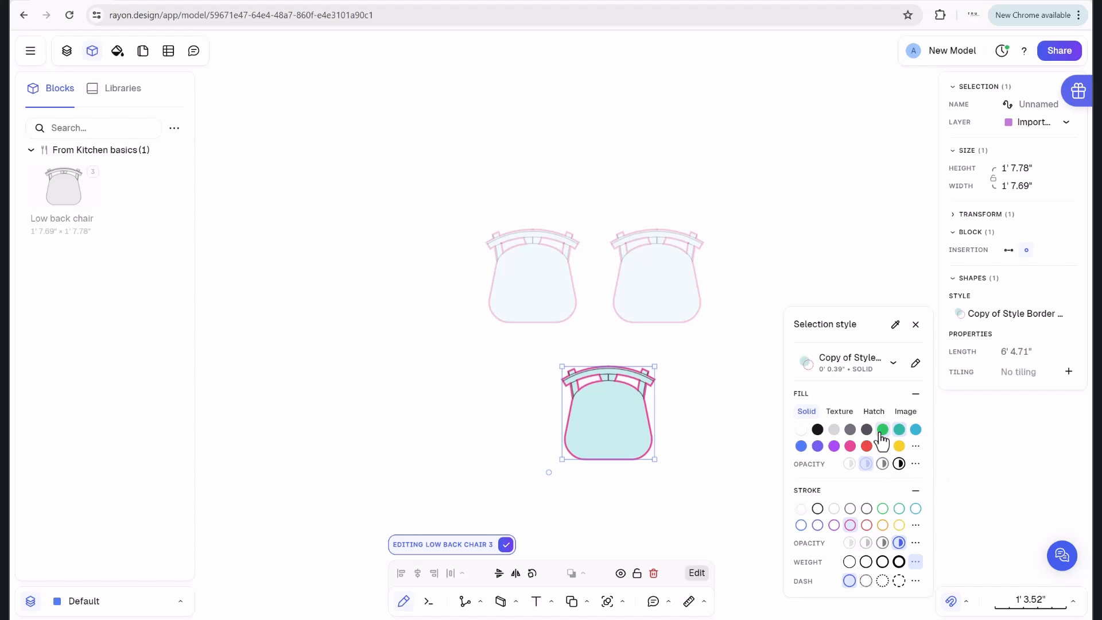
pyautogui.click(801, 430)
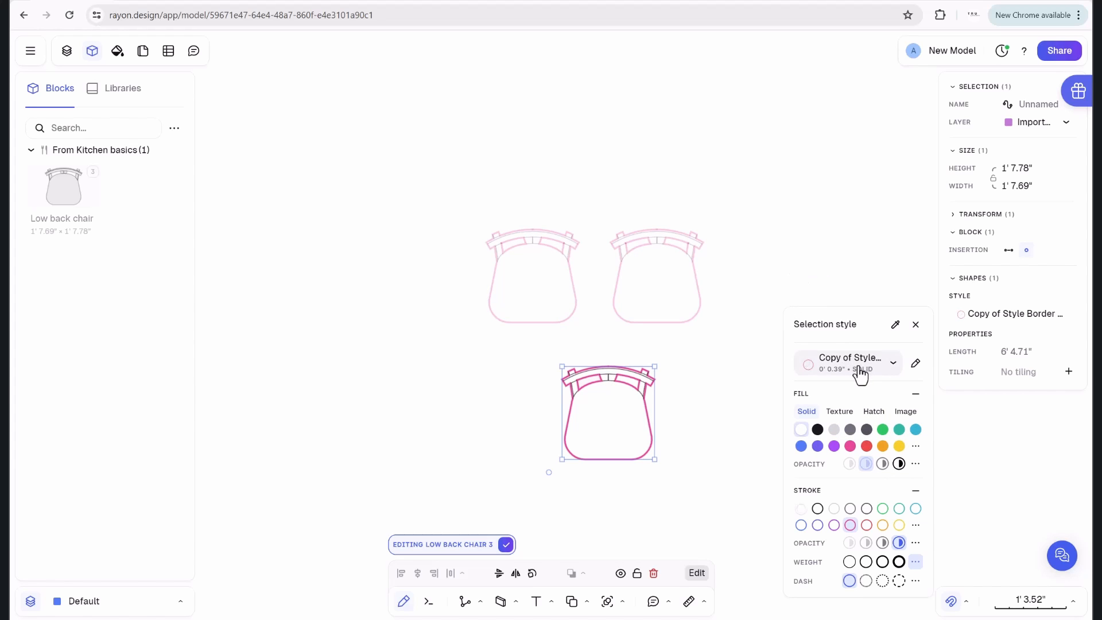
pyautogui.press('Escape')
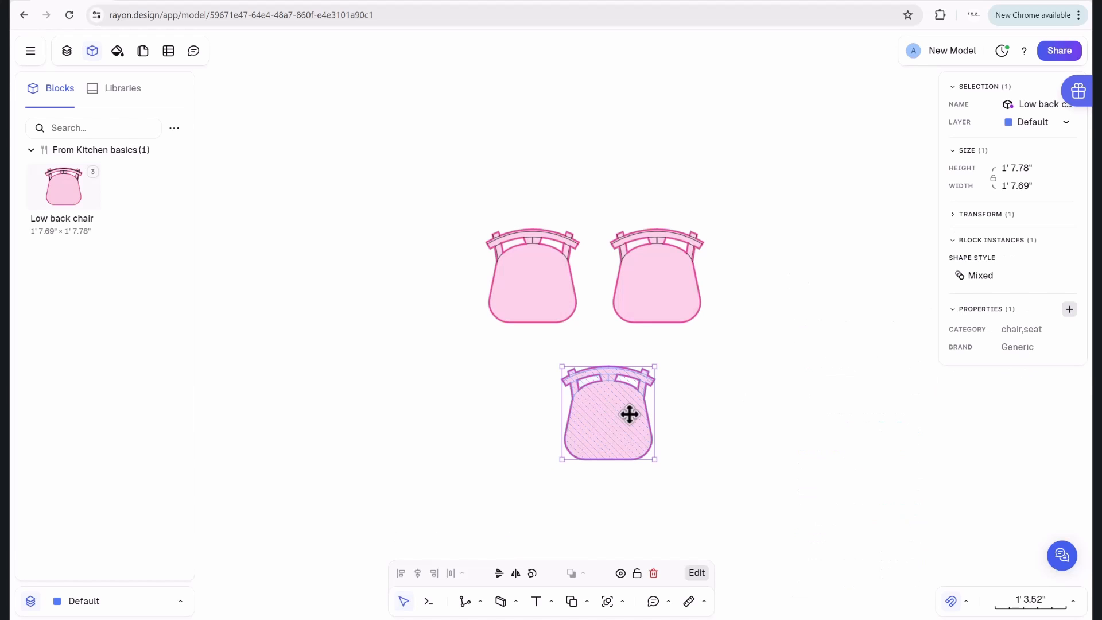
# Reduce the three chairs on the canvas to a single Low back chair.
pyautogui.click(623, 602)
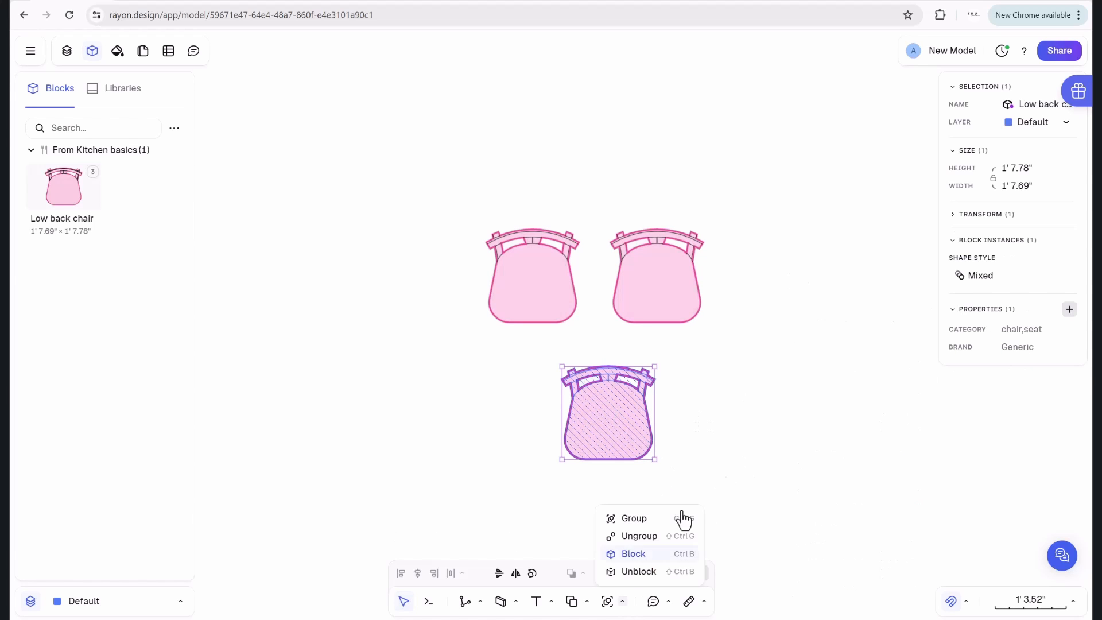
pyautogui.click(624, 469)
pyautogui.click(642, 430)
pyautogui.moveTo(652, 458)
pyautogui.mouseDown()
pyautogui.moveTo(679, 480)
pyautogui.moveTo(668, 472)
pyautogui.mouseUp()
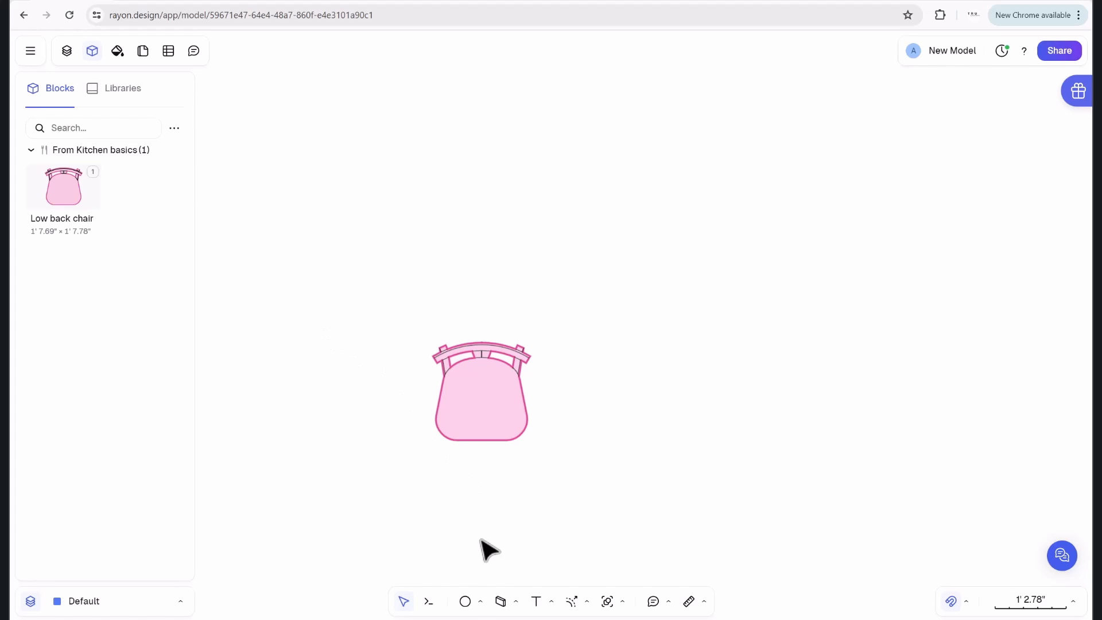
# Draw a rectangle about 3' 9" wide and 1' 6" high beside the chair.
pyautogui.click(481, 602)
pyautogui.click(501, 554)
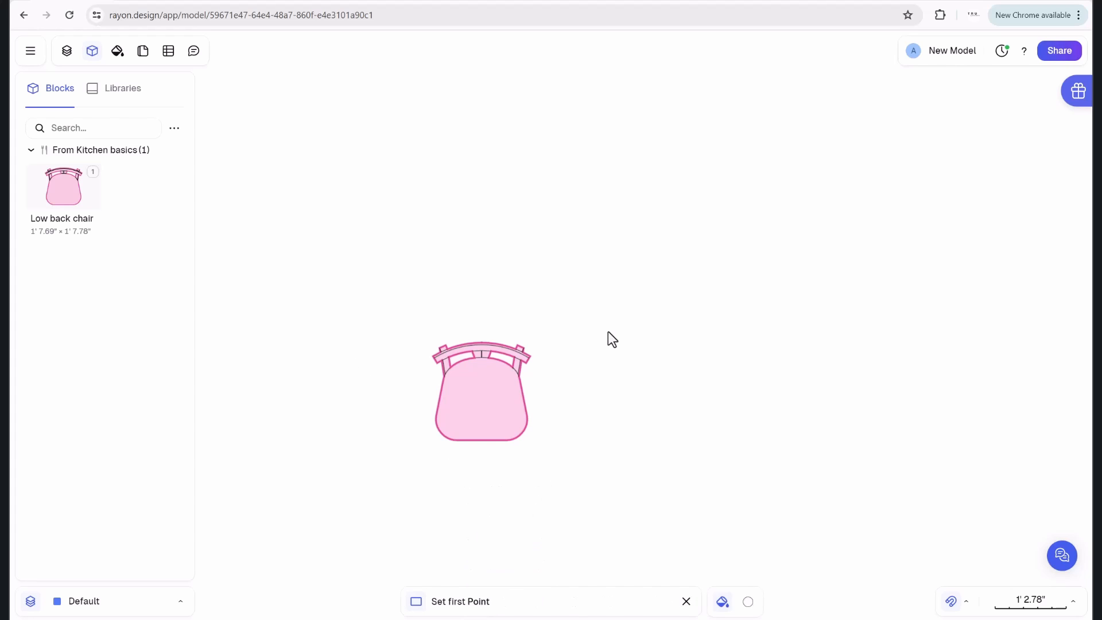
pyautogui.click(579, 311)
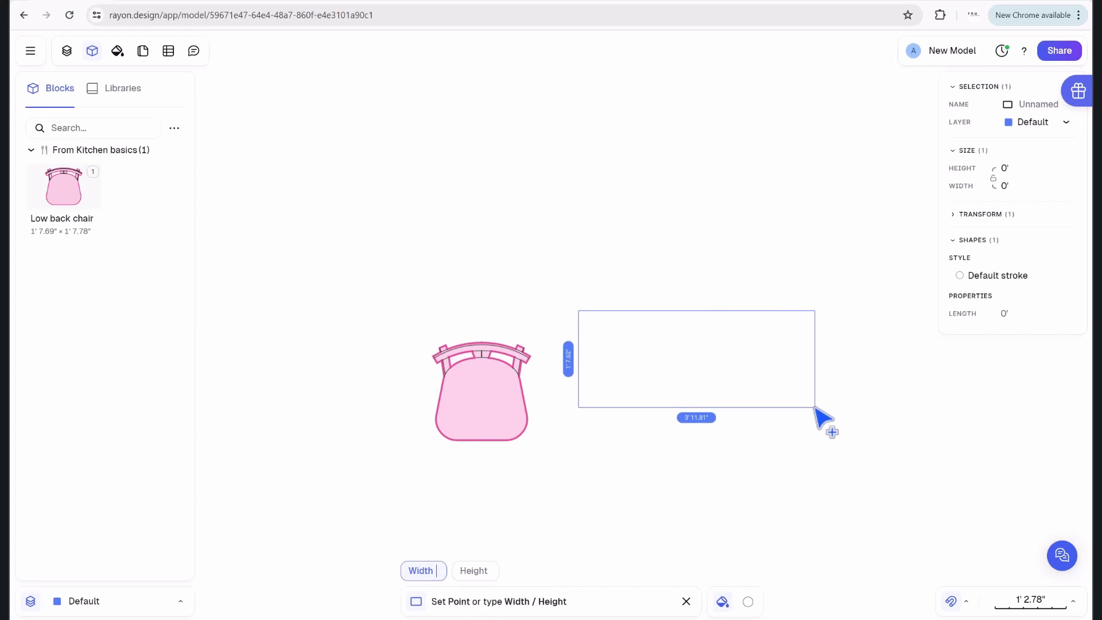
pyautogui.click(802, 400)
pyautogui.press('Escape')
# Copy the rectangle and resize both into a sofa outline, the outer about 5' wide and the inner about 4' 4.6" by 1' 1.9".
pyautogui.click(658, 400)
pyautogui.keyDown('alt'); pyautogui.moveTo(680, 342); pyautogui.dragTo(681, 371); pyautogui.keyUp('alt')
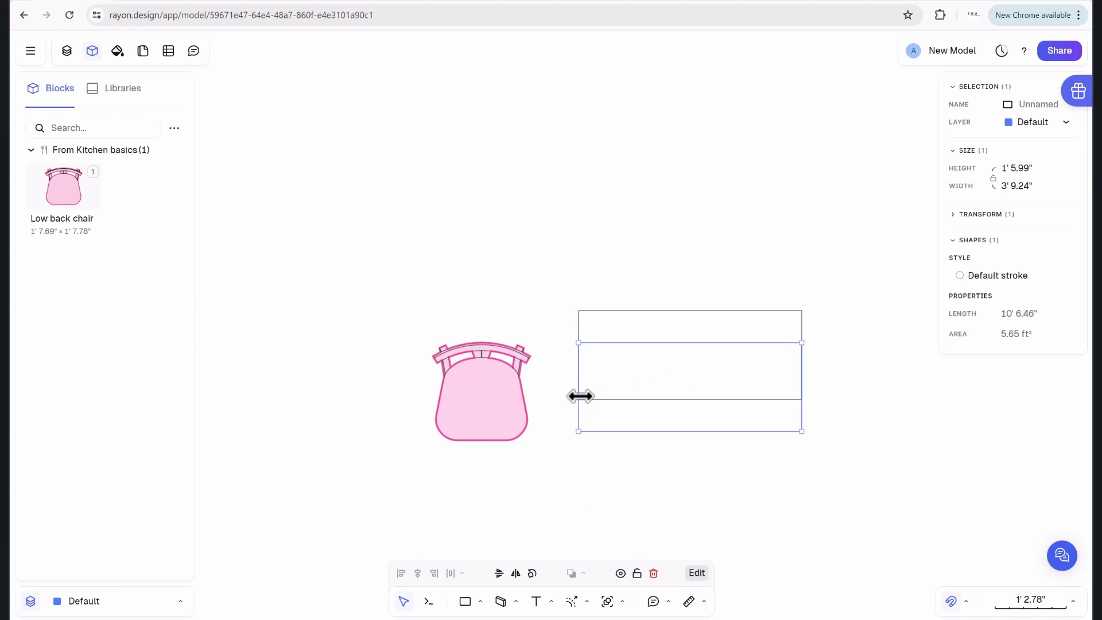
pyautogui.moveTo(580, 394); pyautogui.dragTo(597, 393)
pyautogui.moveTo(798, 406); pyautogui.dragTo(770, 405)
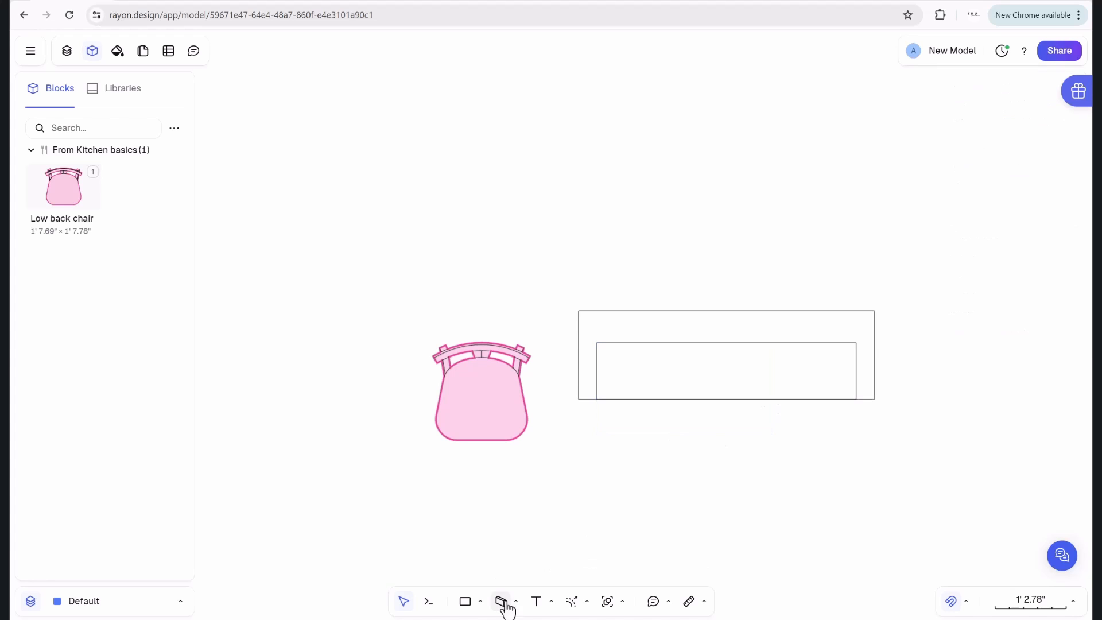
# Draw two vertical lines across the inner rectangle to divide it into three sofa seats.
pyautogui.click(481, 602)
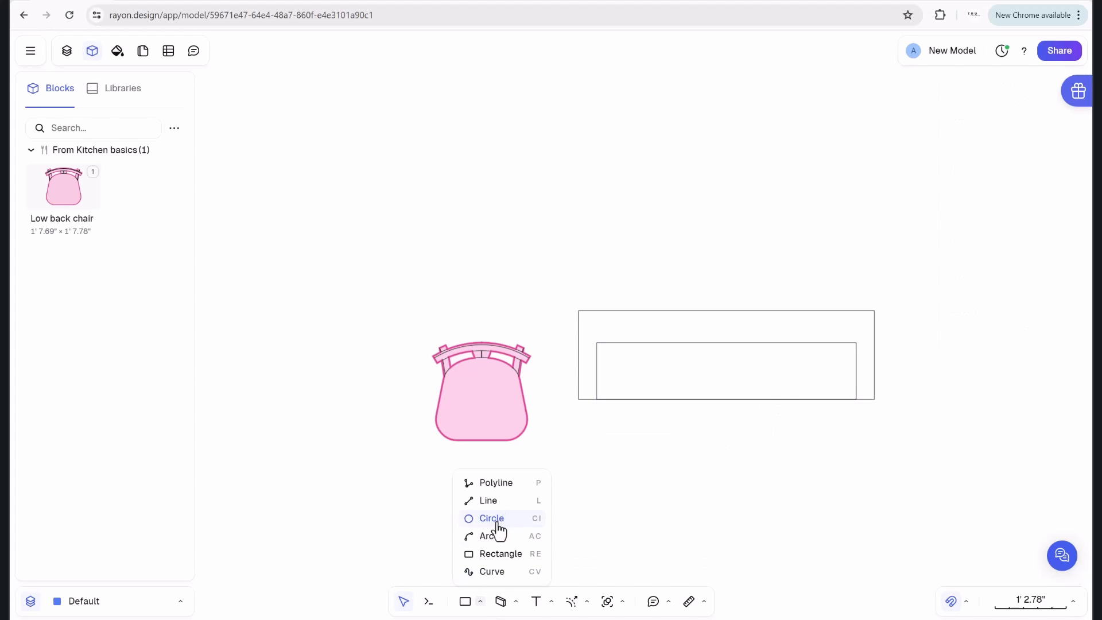
pyautogui.click(505, 501)
pyautogui.click(667, 343)
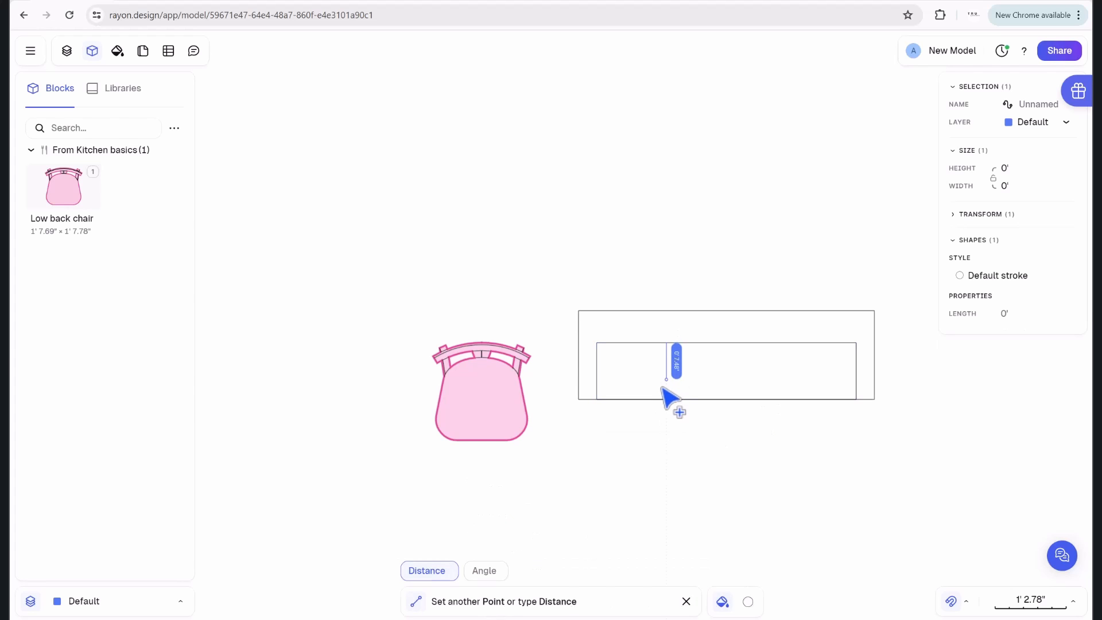
pyautogui.click(666, 399)
pyautogui.click(480, 602)
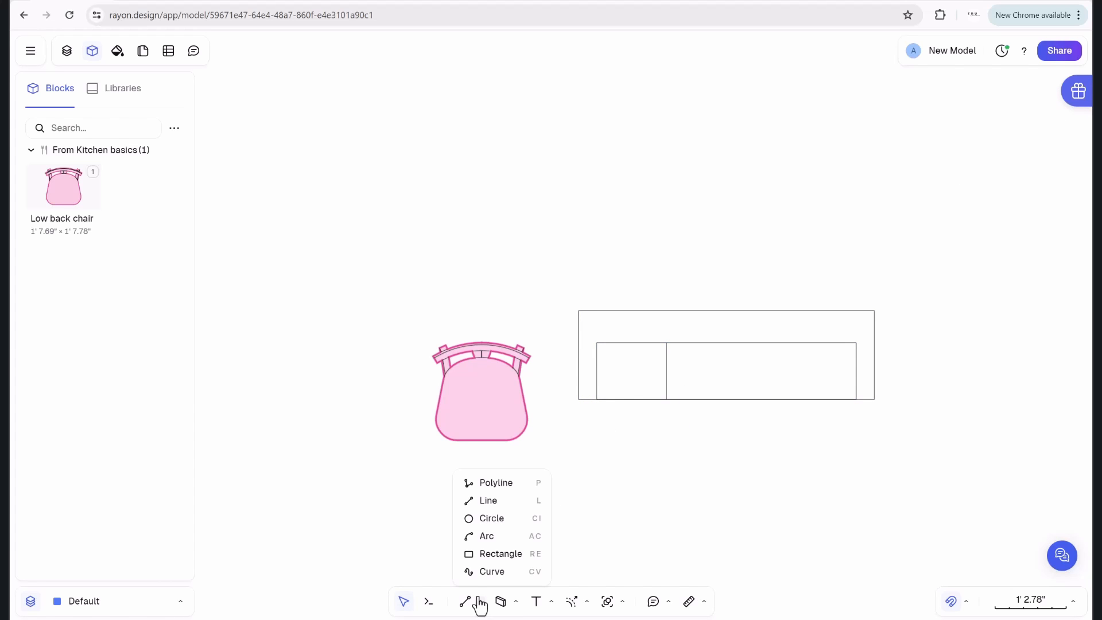
pyautogui.click(510, 508)
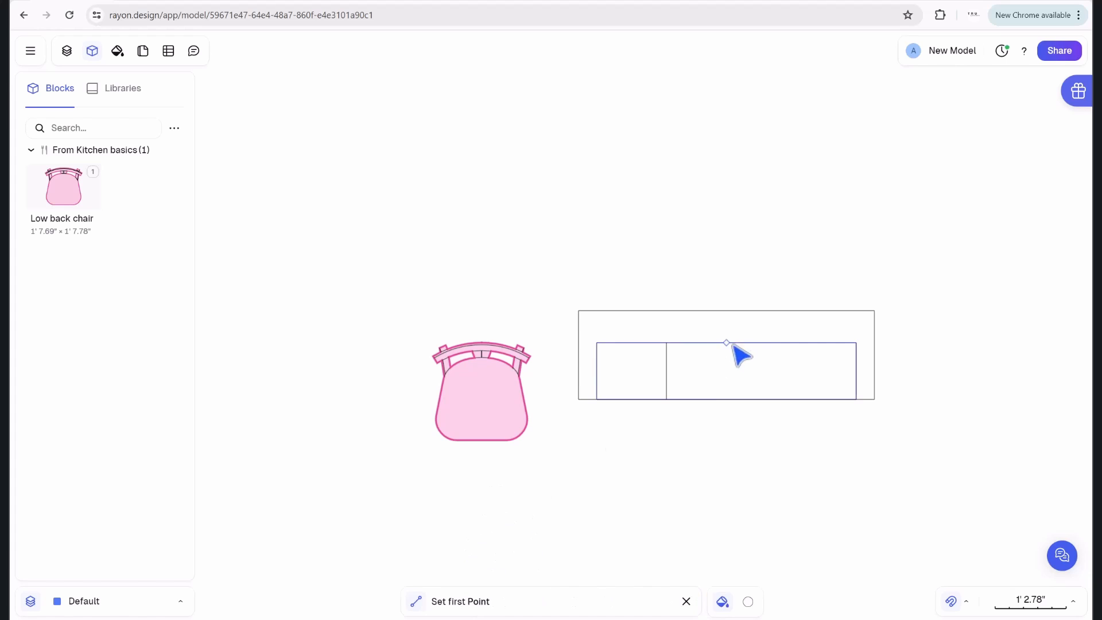
pyautogui.click(779, 343)
pyautogui.click(768, 418)
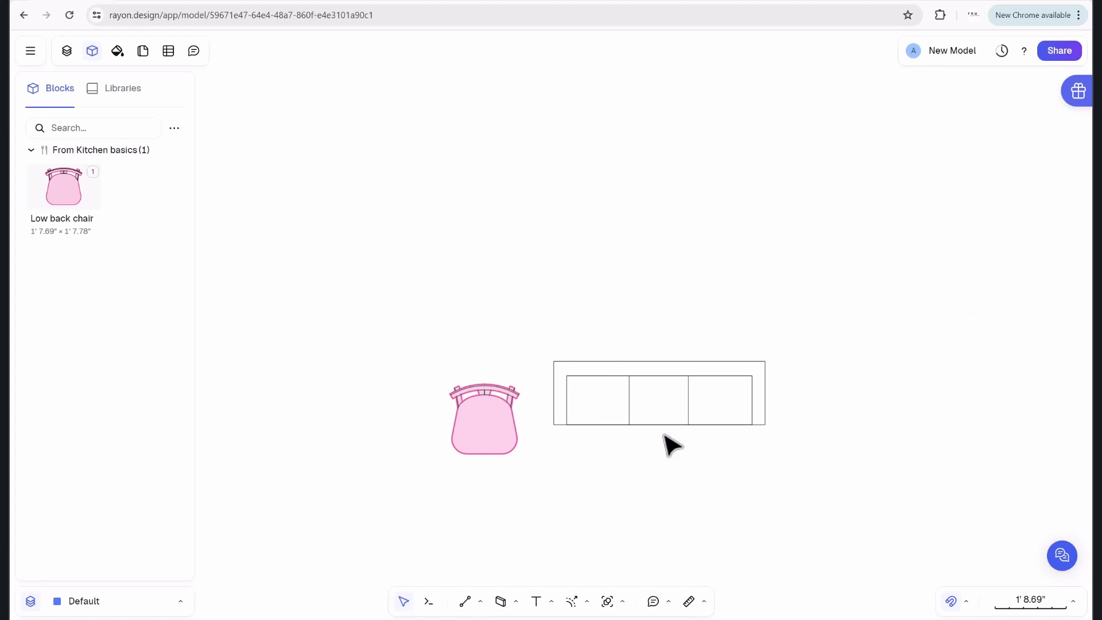
# Add a solid fill to the inner seat rectangle of the sofa.
pyautogui.scroll(3, 732, 427)
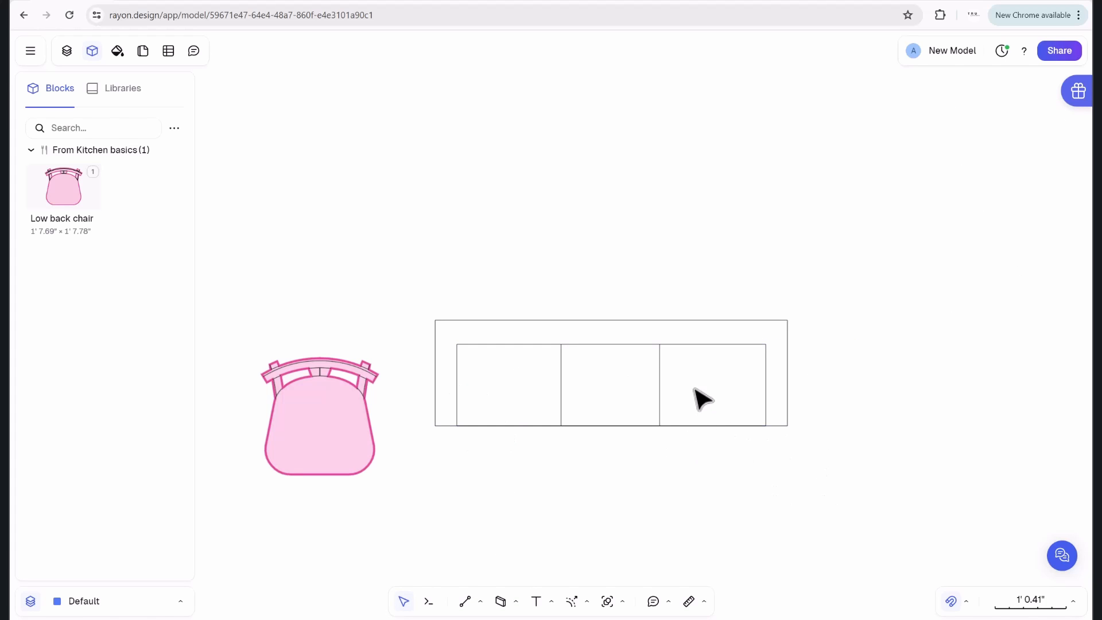
pyautogui.click(691, 344)
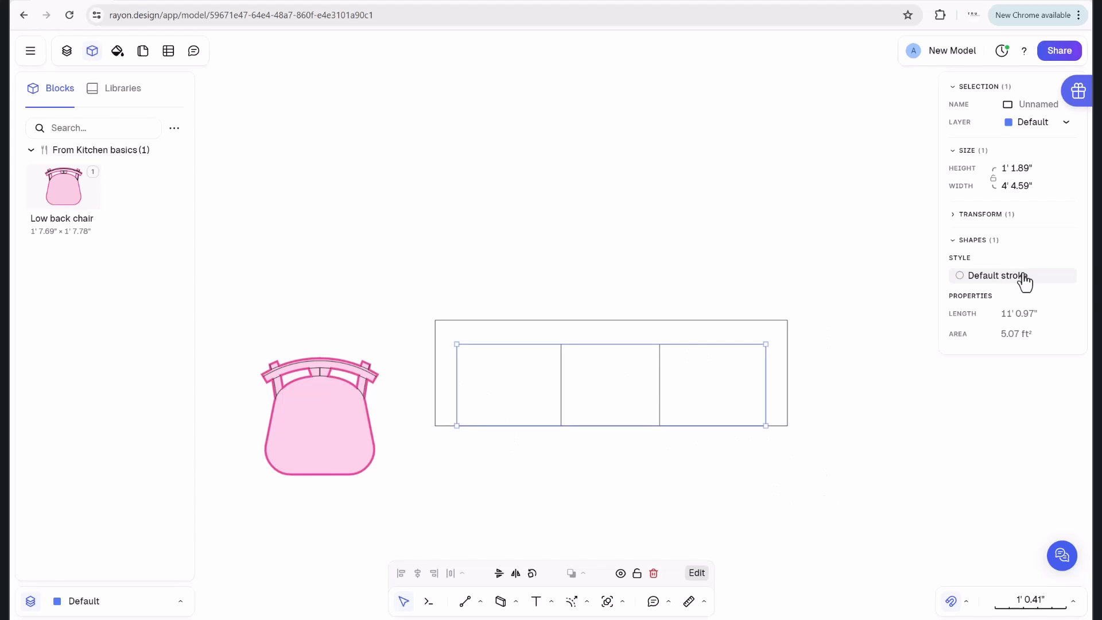
pyautogui.click(996, 277)
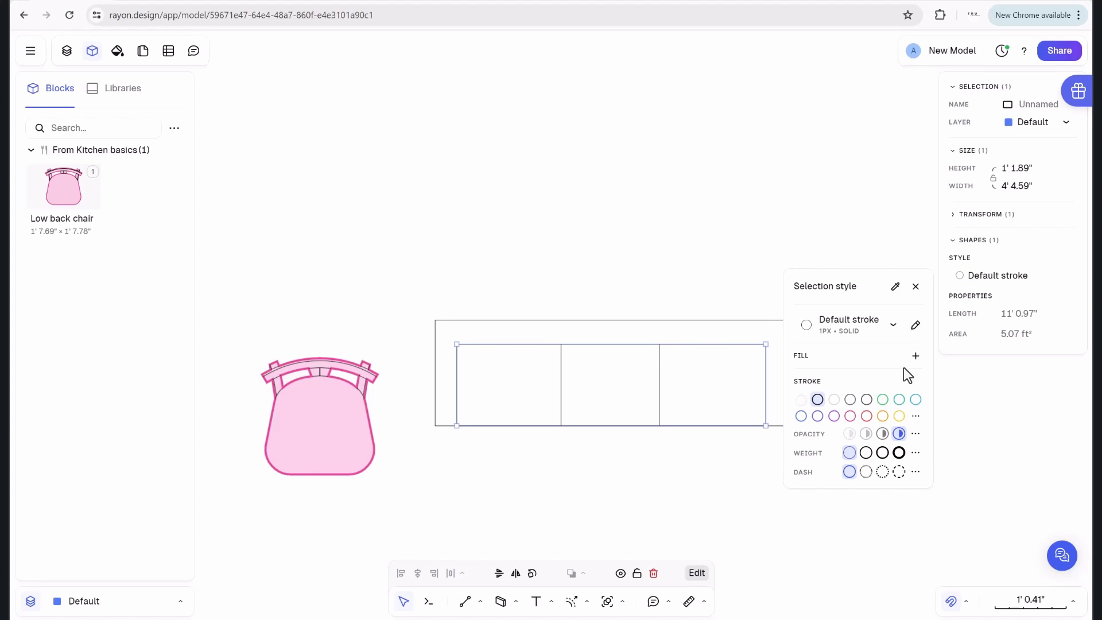
pyautogui.click(915, 355)
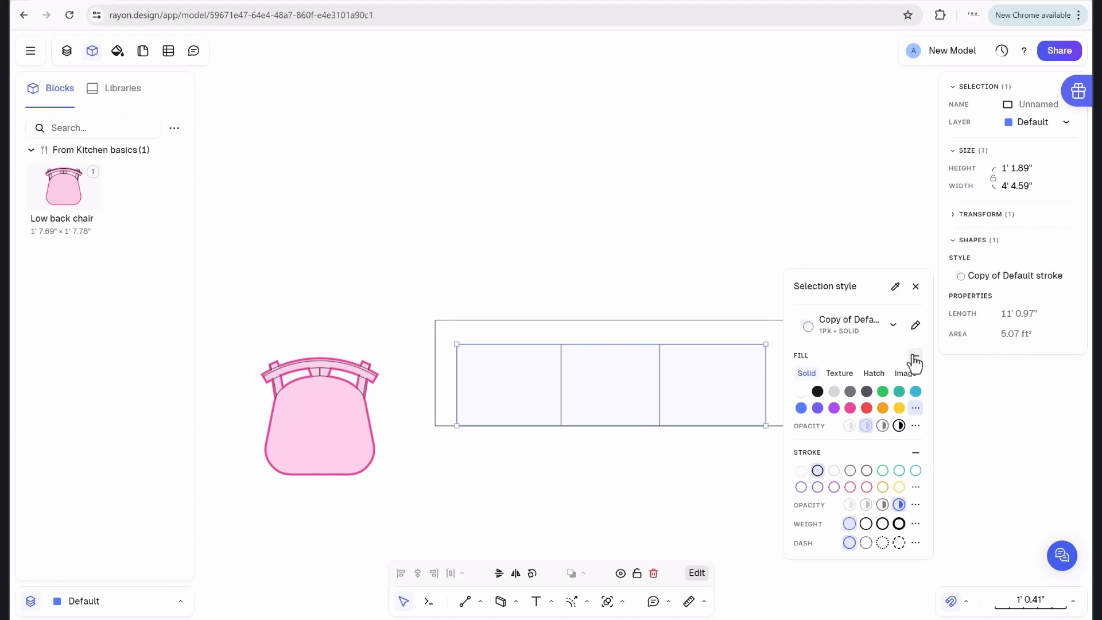
# Give the sofa's outer rectangle a solid blue fill.
pyautogui.click(694, 324)
pyautogui.click(786, 374)
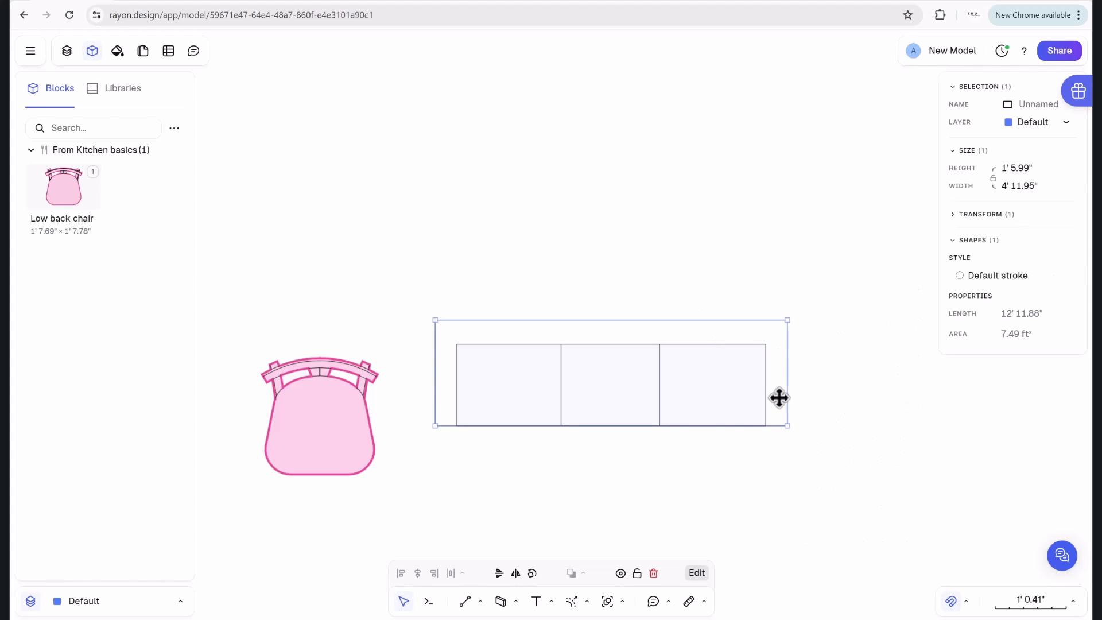
pyautogui.click(972, 276)
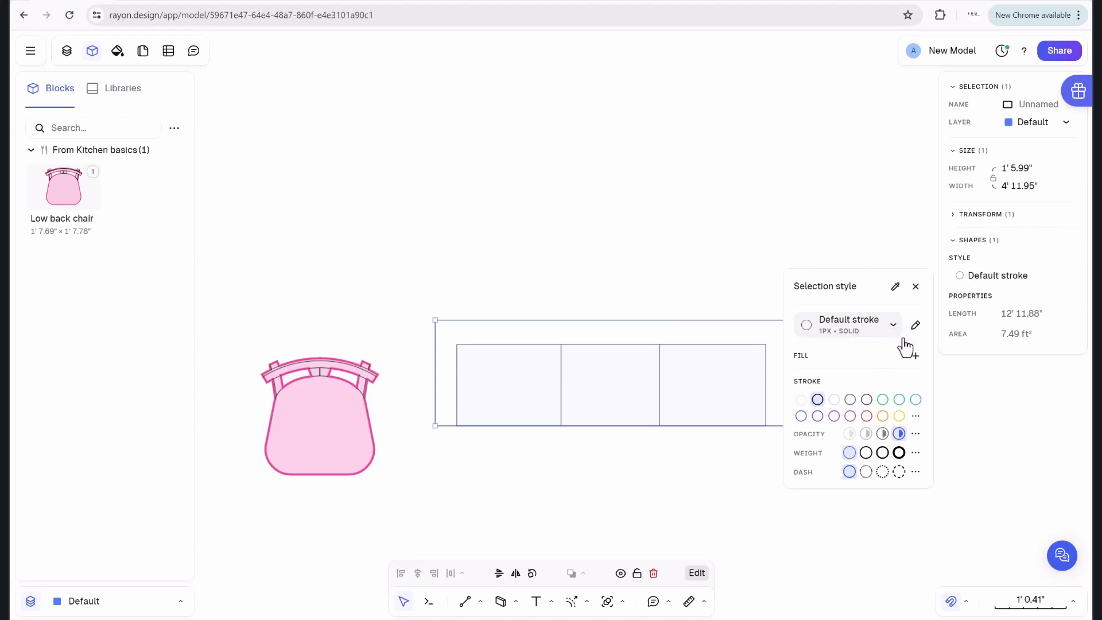
pyautogui.click(915, 355)
pyautogui.click(800, 409)
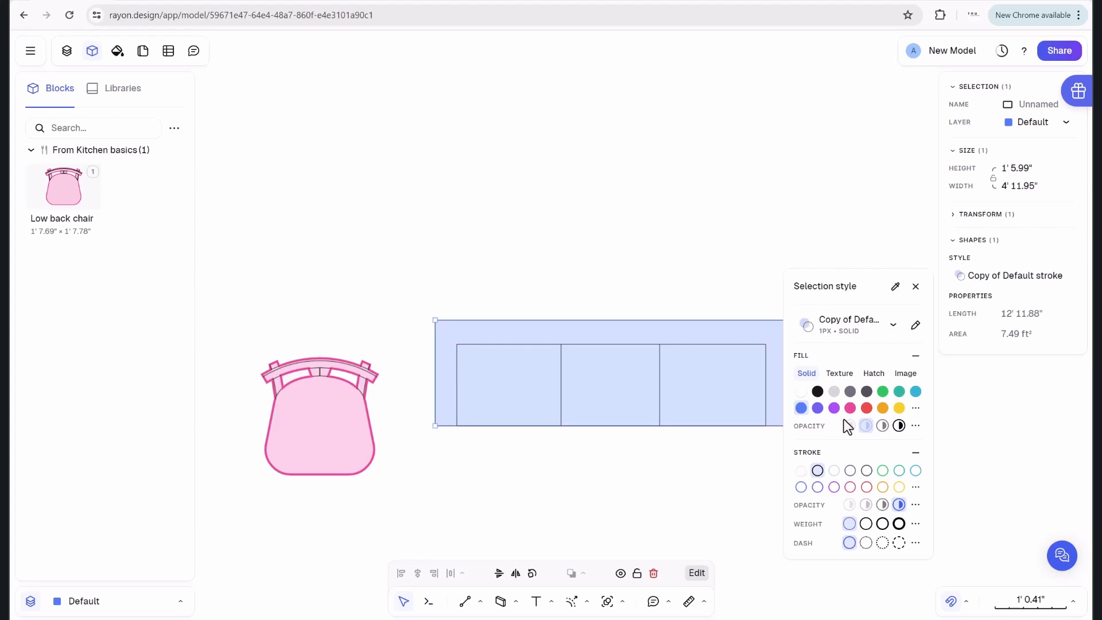
pyautogui.press('Escape')
# Convert all the sofa shapes into a block and expand the list of blocks in this model.
pyautogui.moveTo(867, 447); pyautogui.dragTo(462, 240)
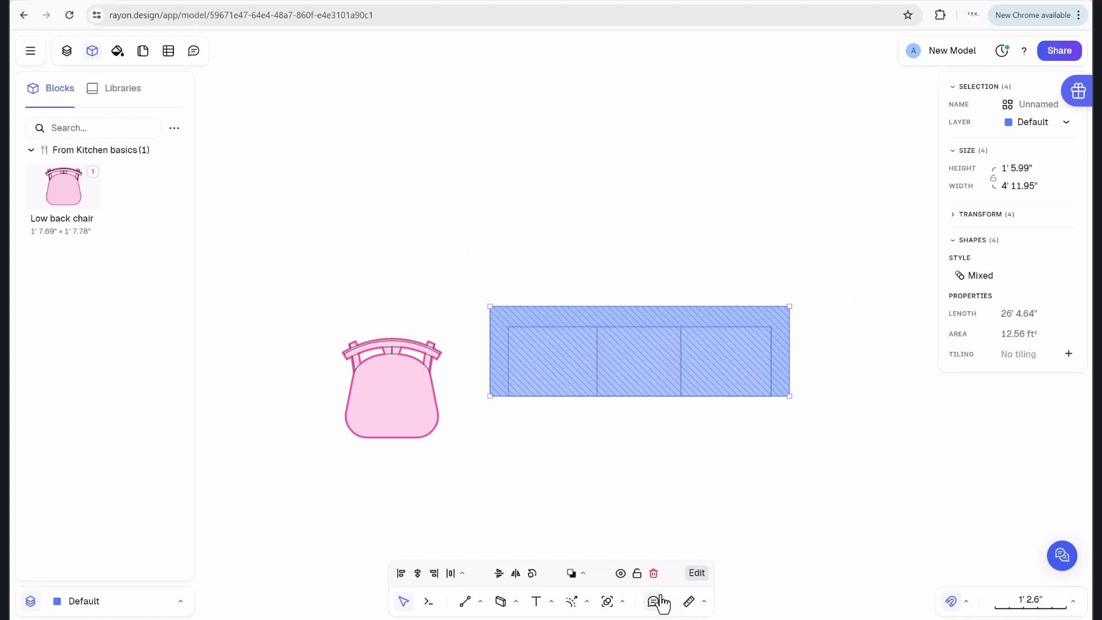
pyautogui.click(623, 601)
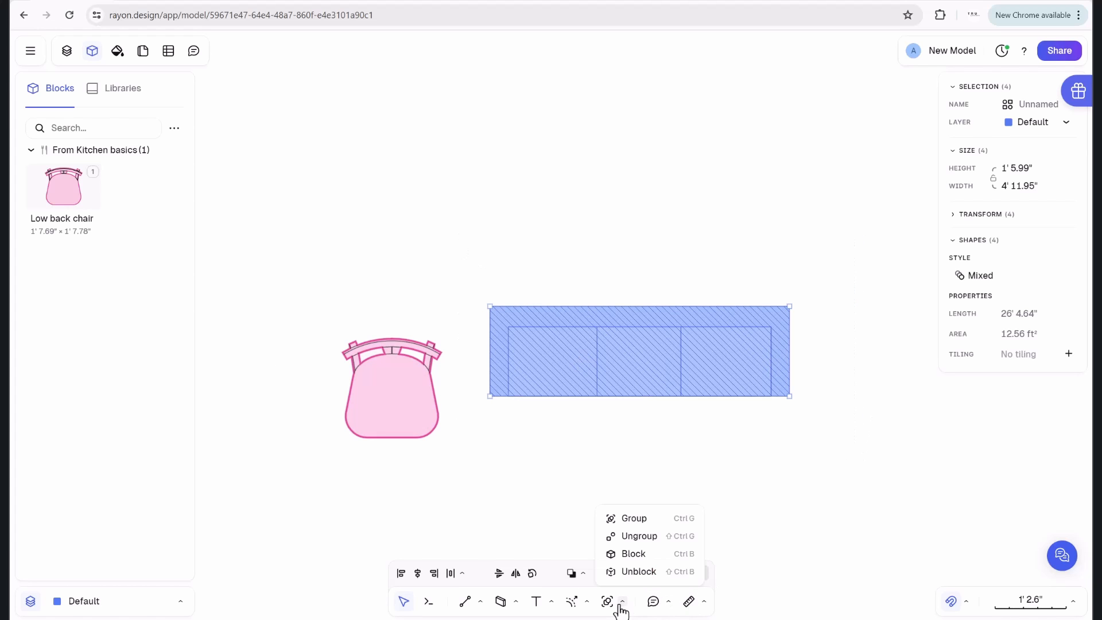
pyautogui.click(634, 553)
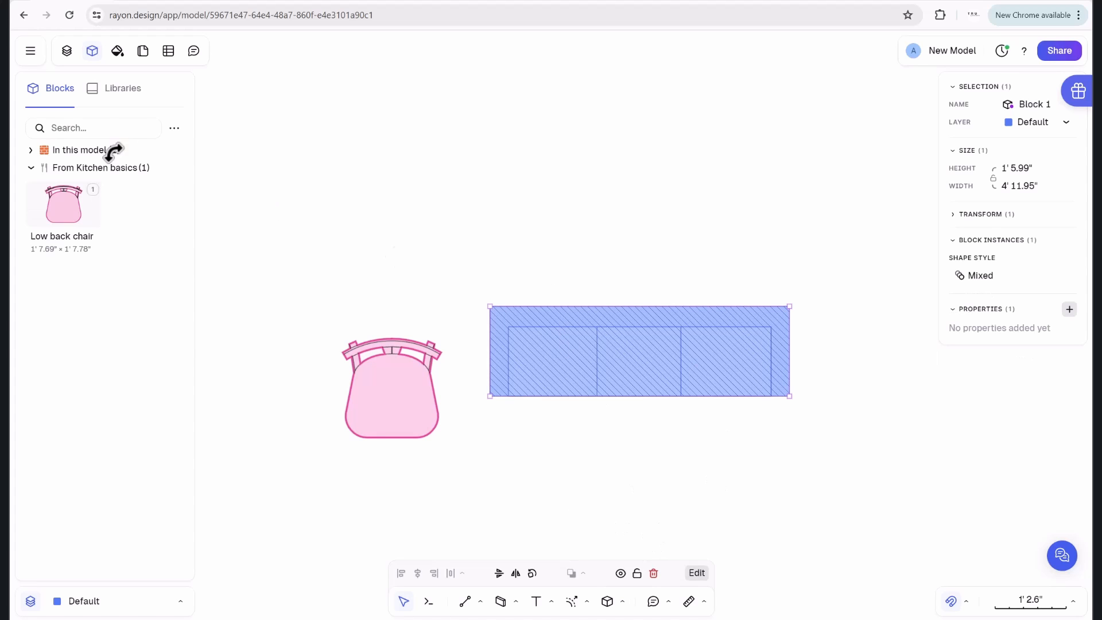
pyautogui.click(32, 151)
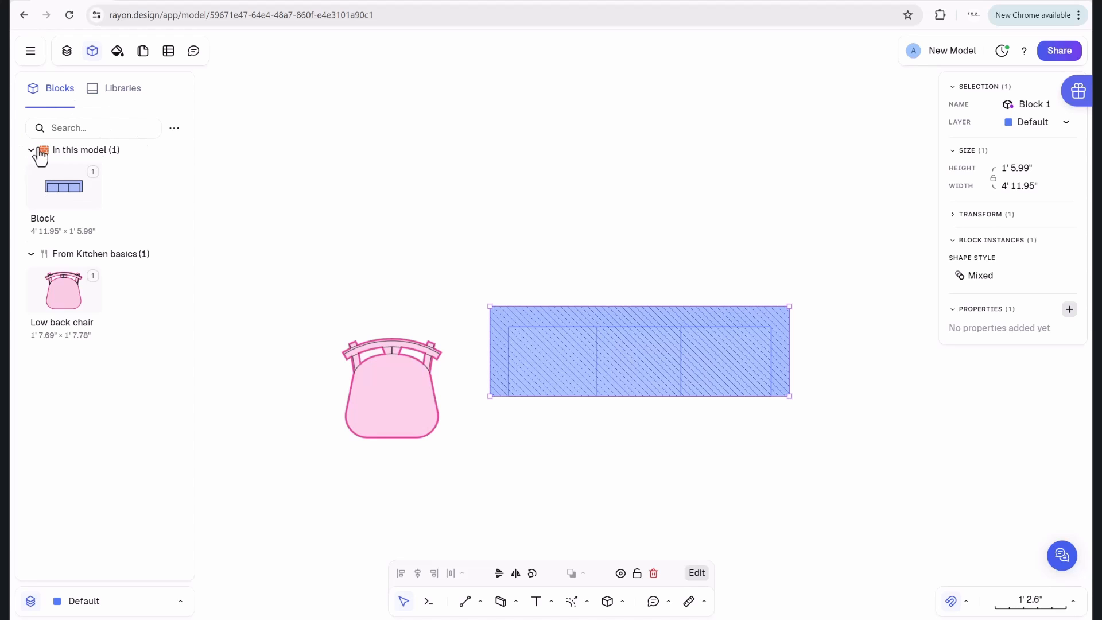
pyautogui.click(299, 221)
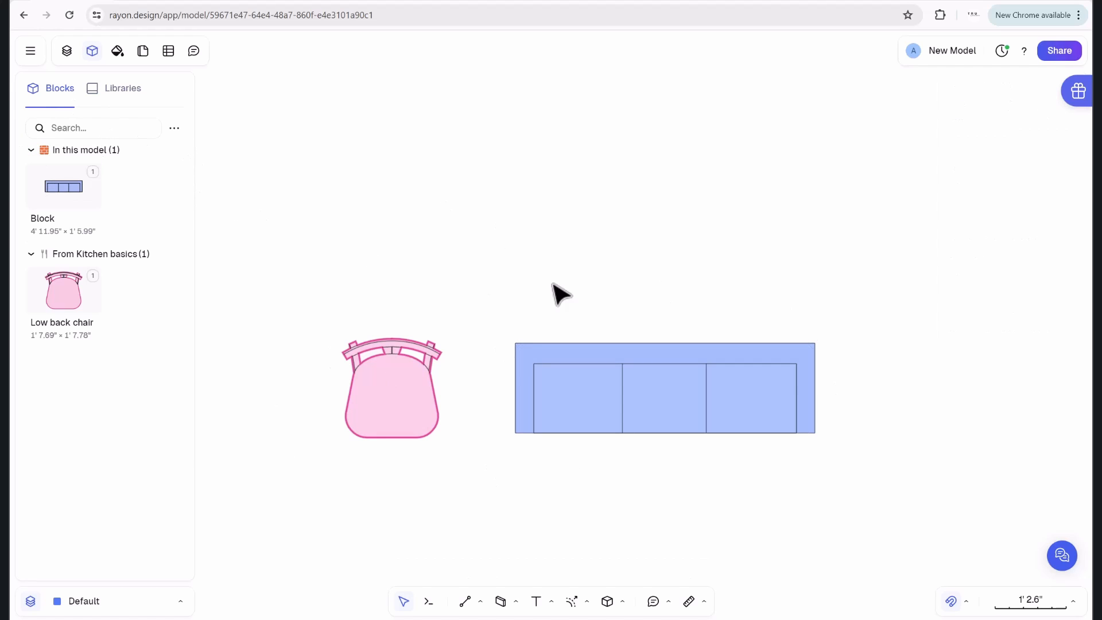
# Open the chairs_and_armchairs drawing from the Downloads folder for a DWG / DXF import.
pyautogui.scroll(-3, 480, 290)
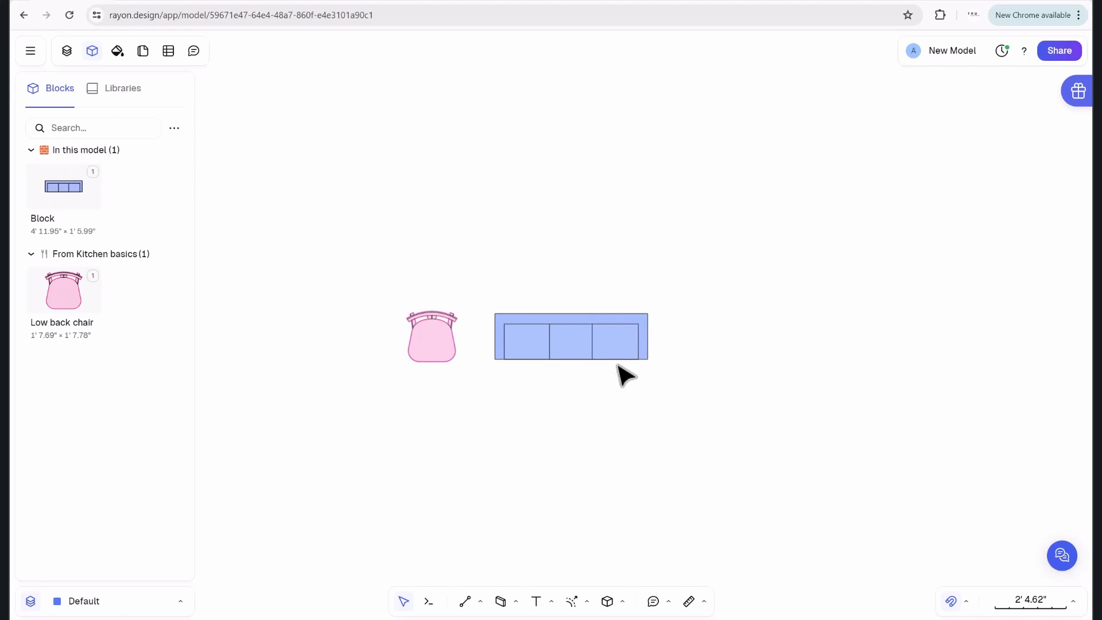
pyautogui.moveTo(746, 364); pyautogui.dragTo(724, 359, button='middle')
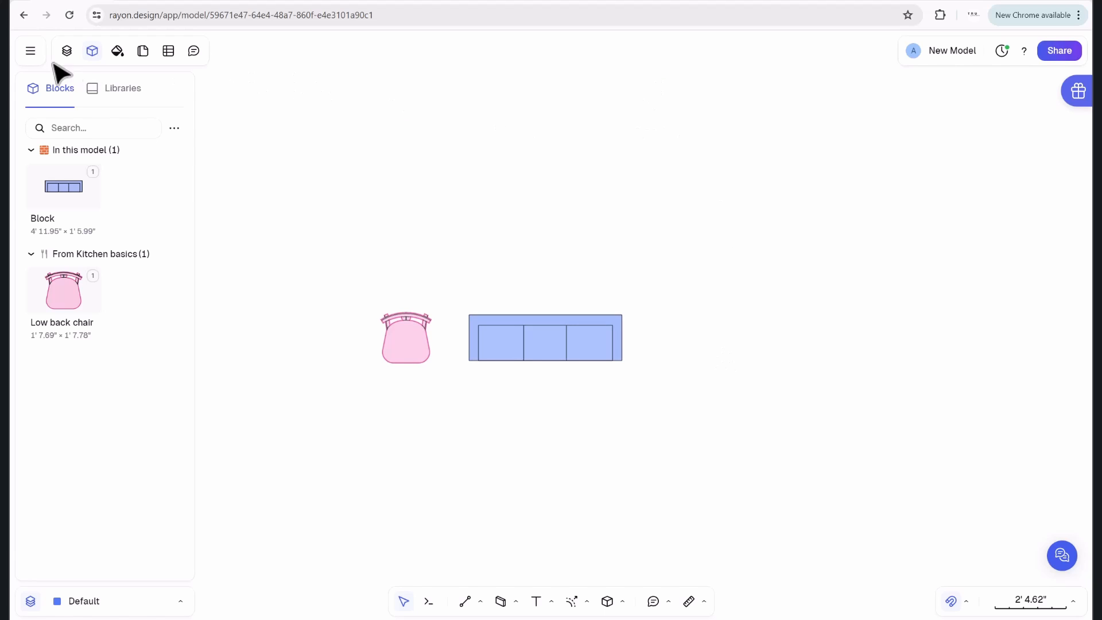
pyautogui.click(31, 52)
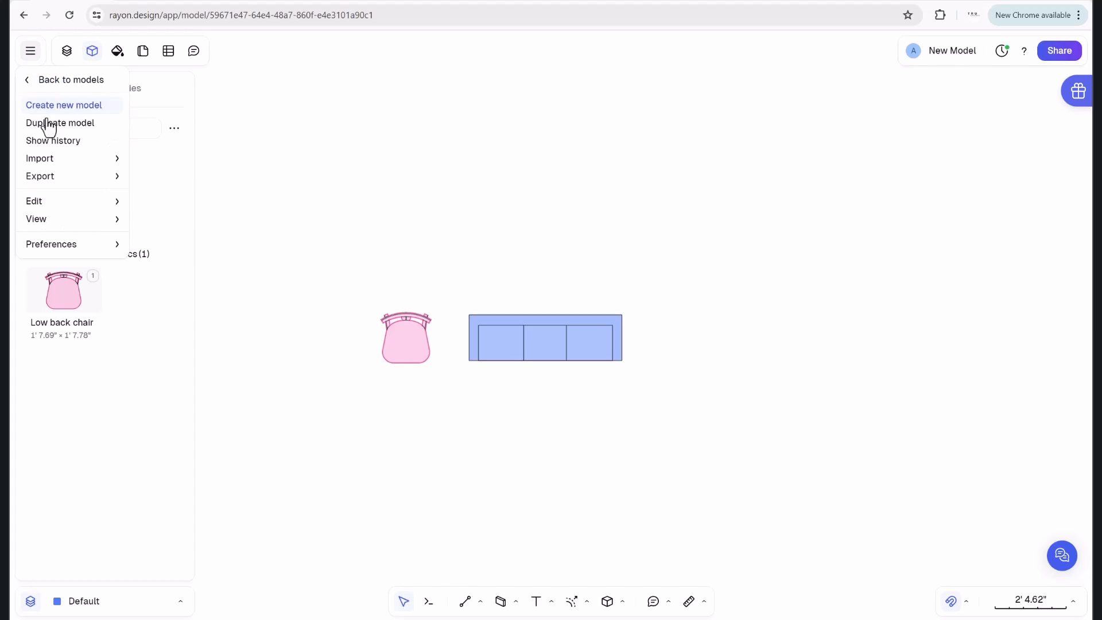
pyautogui.moveTo(65, 160)
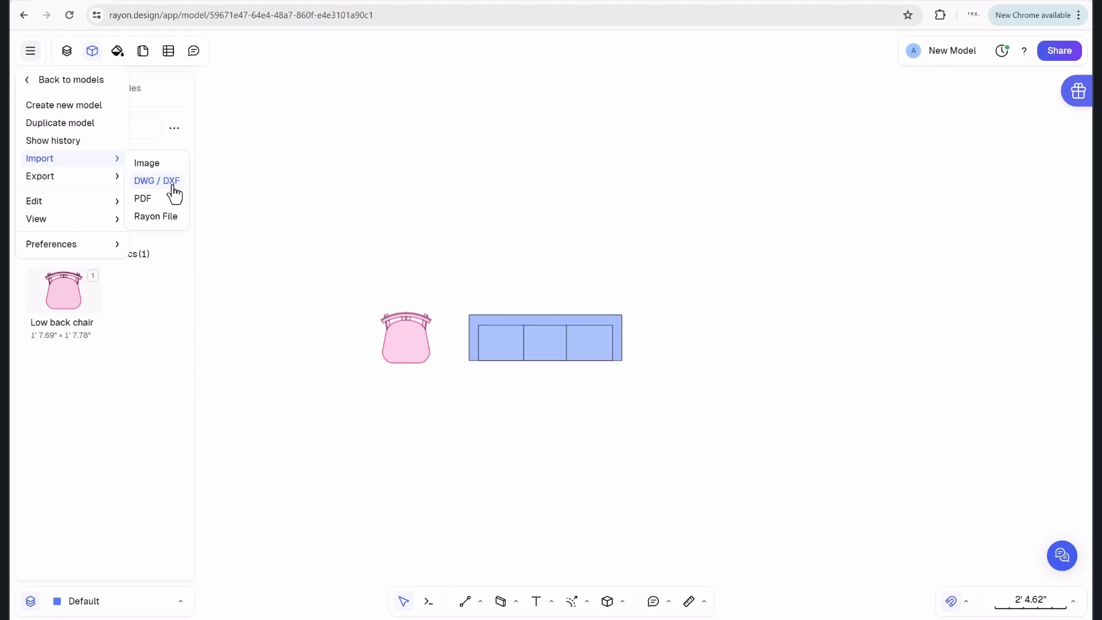
pyautogui.click(161, 182)
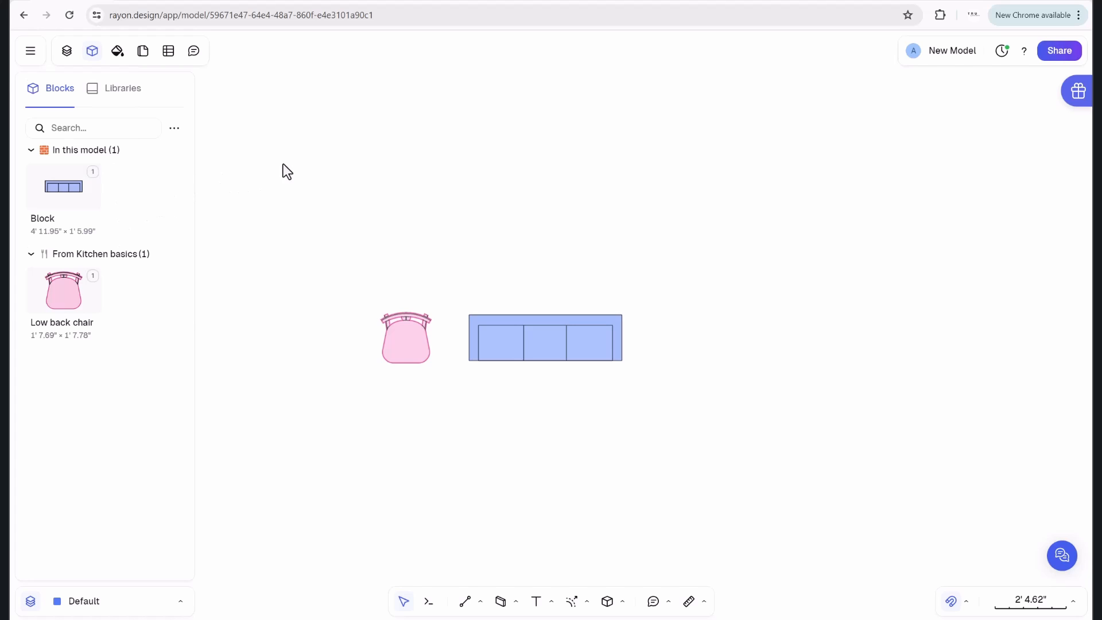
pyautogui.click(401, 247)
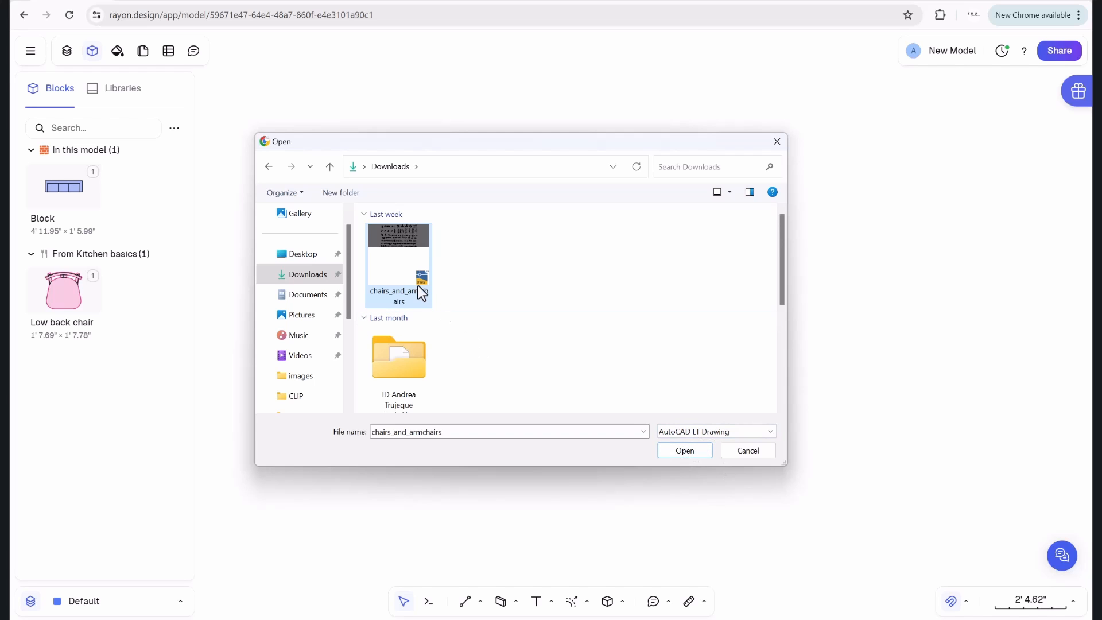
pyautogui.click(670, 450)
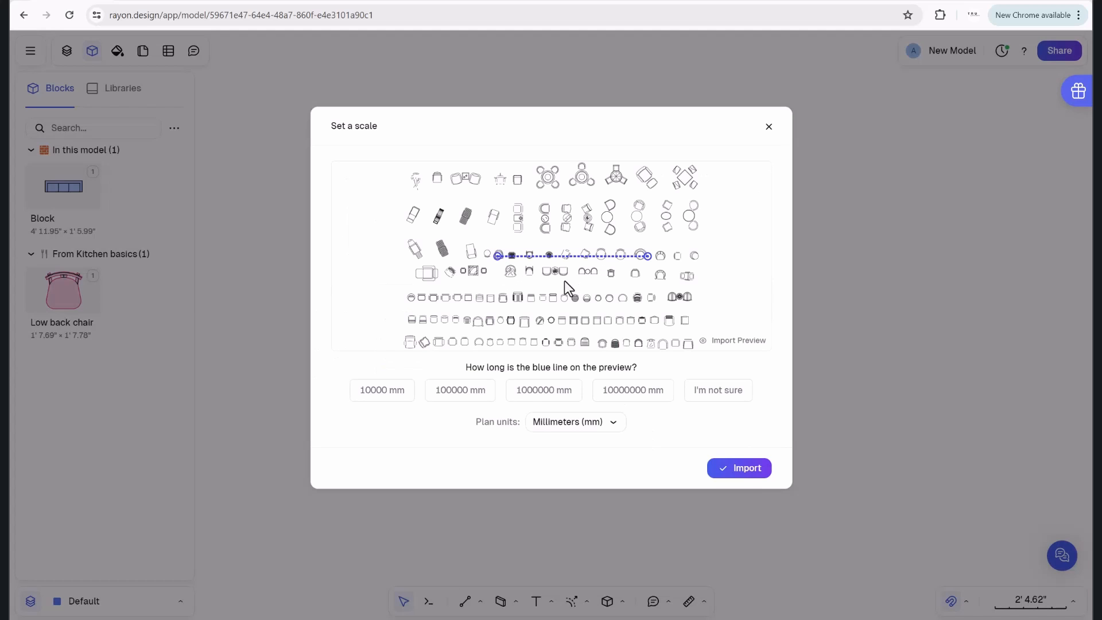
# Set the plan units to Inches (in) and import the chairs drawing into the model.
pyautogui.click(614, 425)
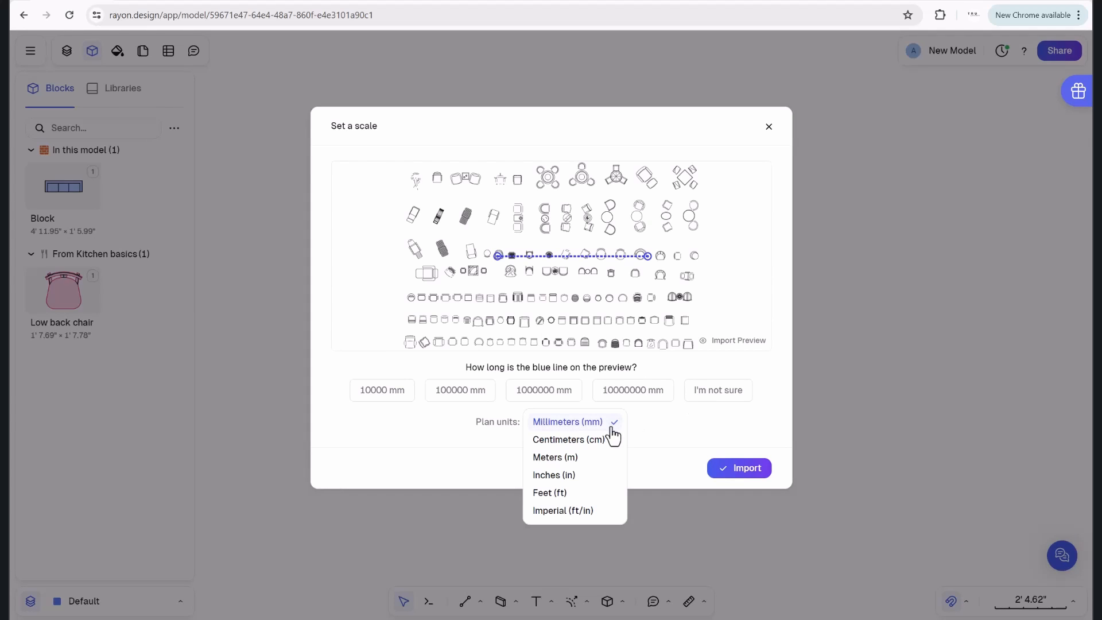
pyautogui.click(589, 481)
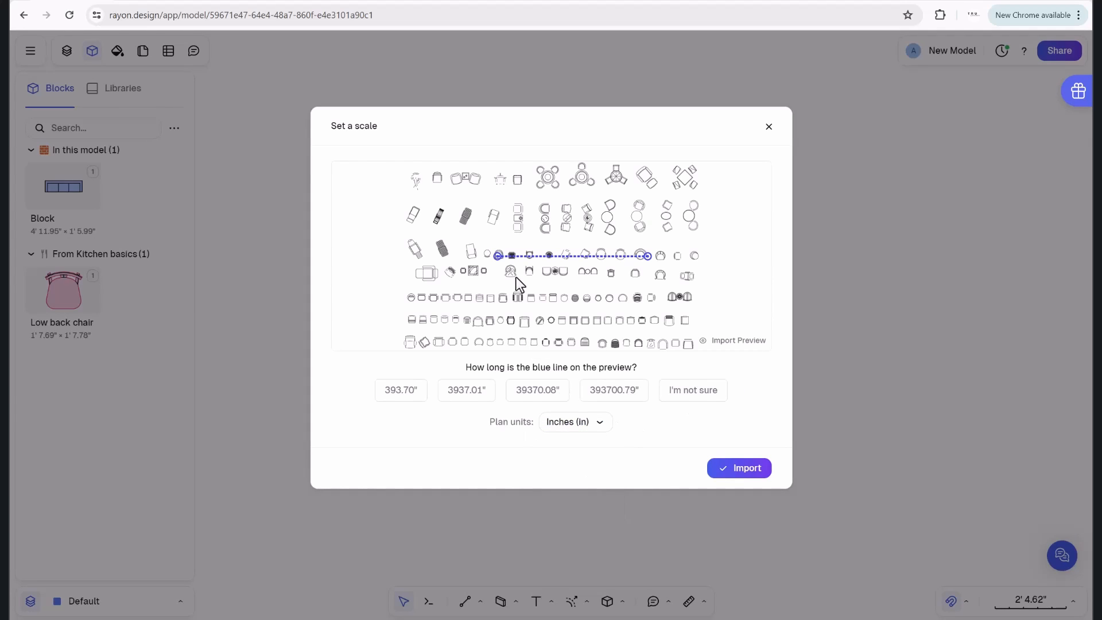
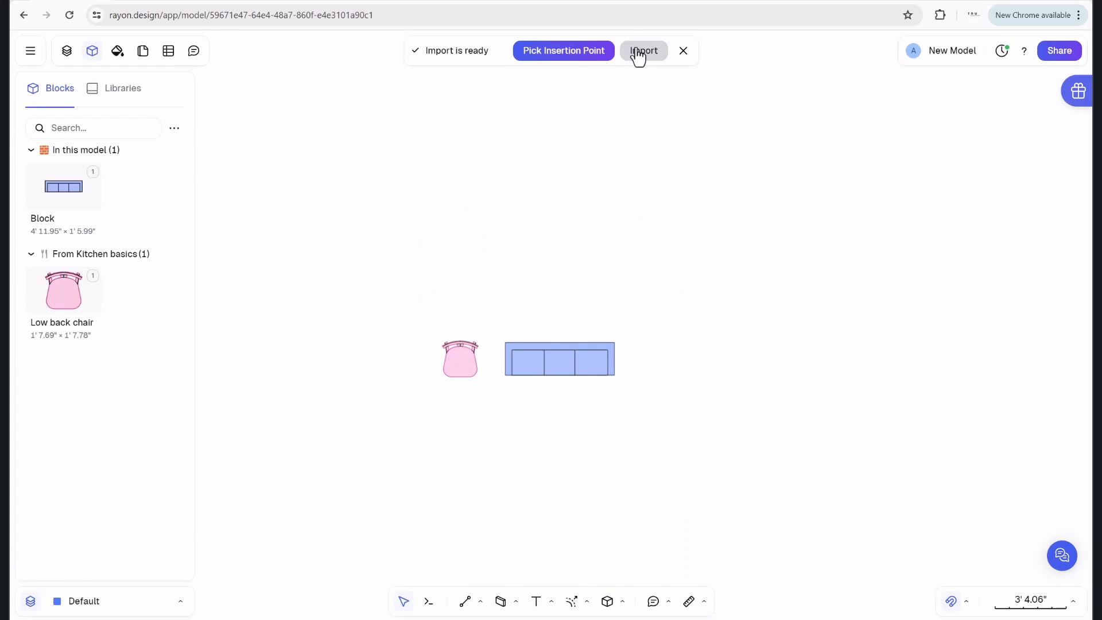
pyautogui.click(638, 53)
# Examine the imported chairs on the canvas and check which ones are blocks and which are loose shapes.
pyautogui.scroll(-5, 610, 295)
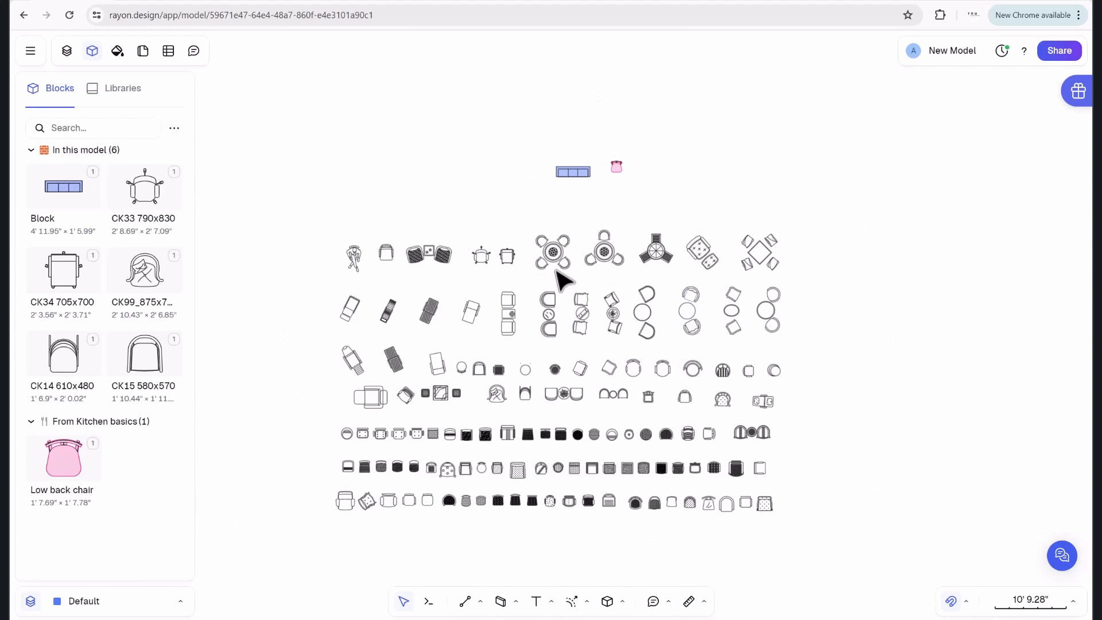
pyautogui.click(483, 258)
pyautogui.click(505, 217)
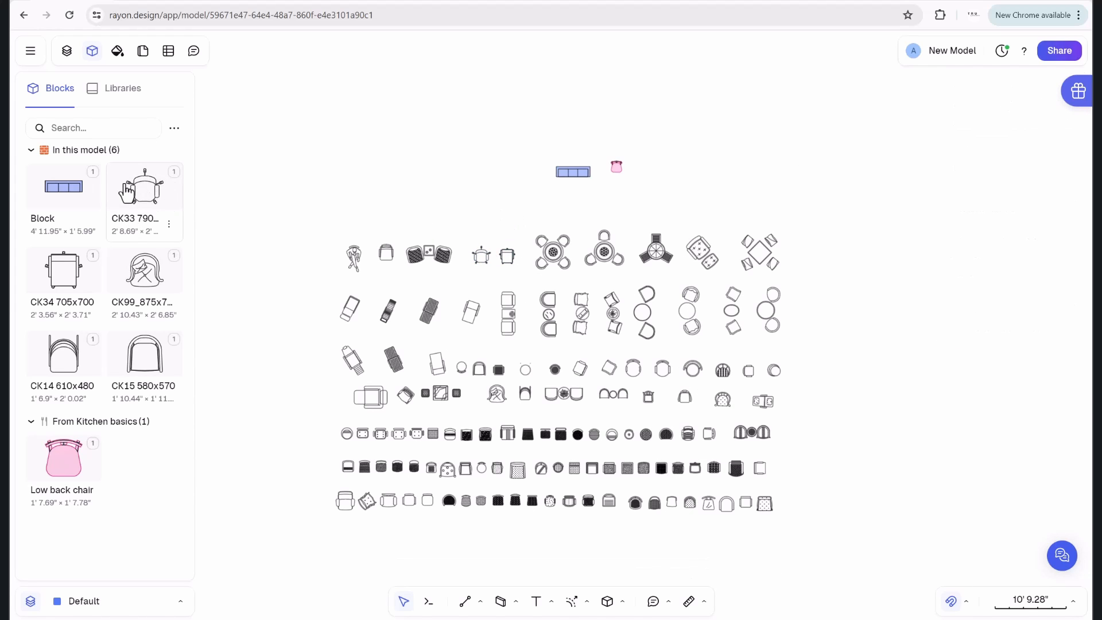
pyautogui.scroll(5, 512, 306)
pyautogui.click(496, 290)
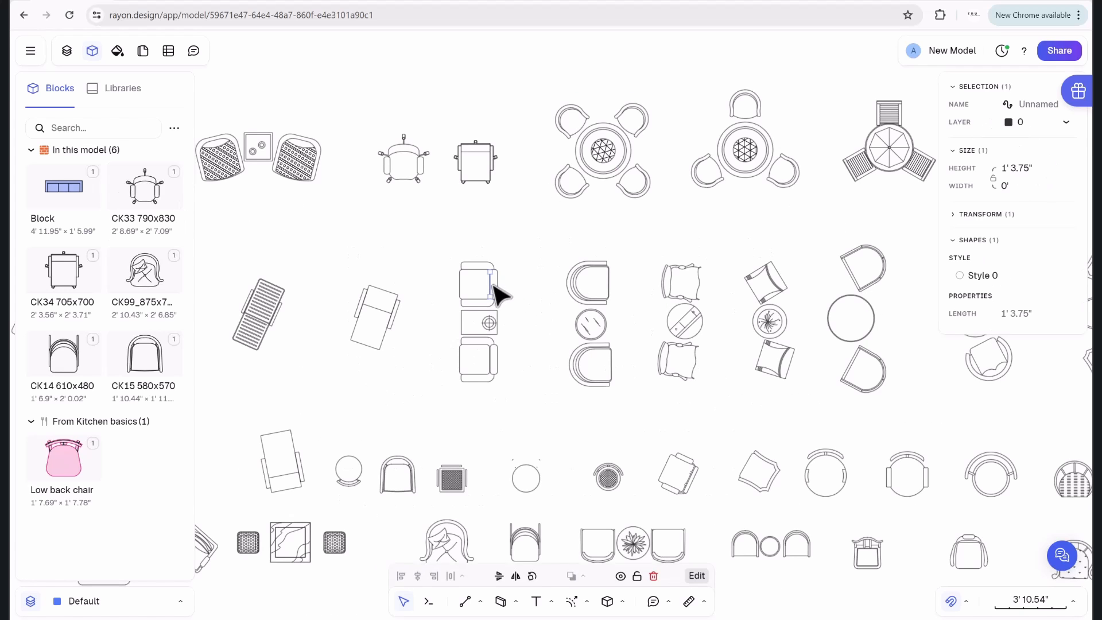
pyautogui.click(445, 248)
pyautogui.scroll(-3, 461, 284)
pyautogui.scroll(-2, 478, 300)
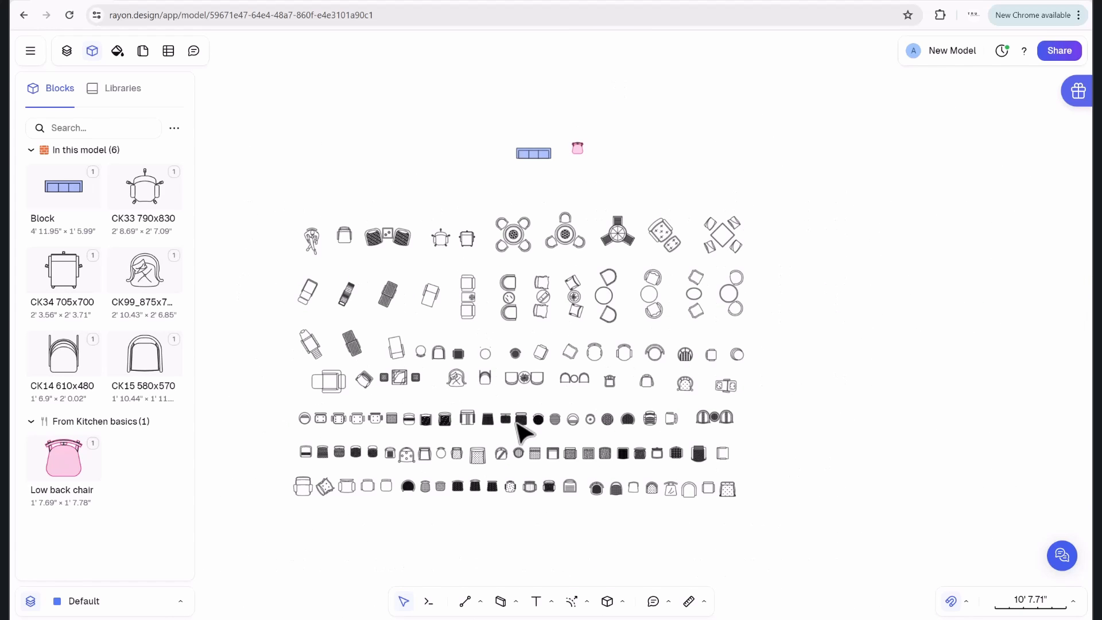
pyautogui.scroll(4, 542, 427)
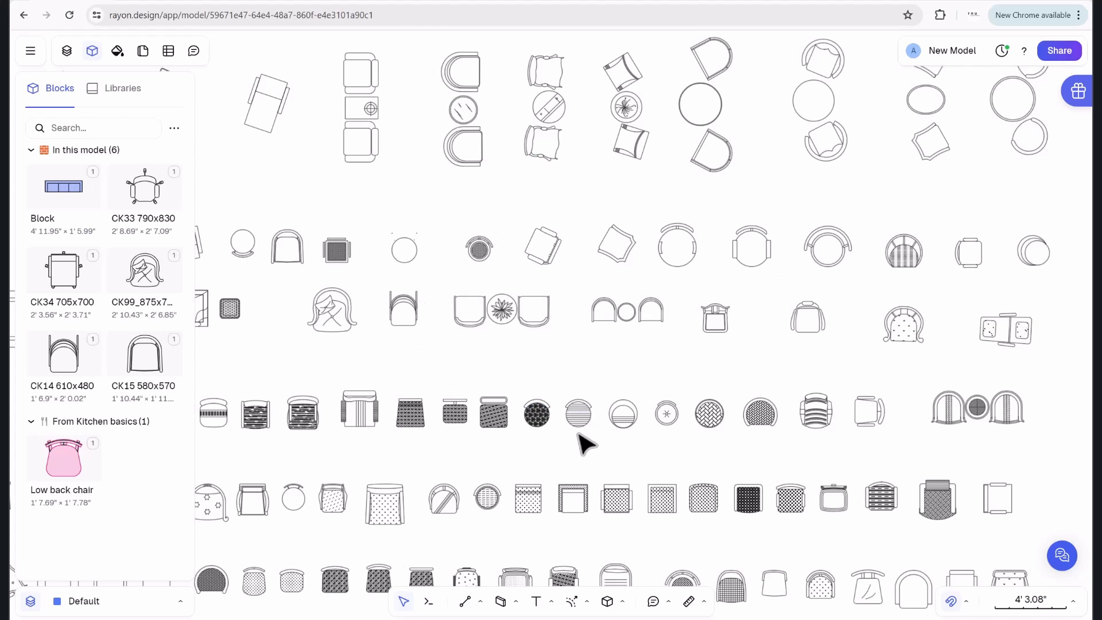
pyautogui.scroll(-4, 631, 414)
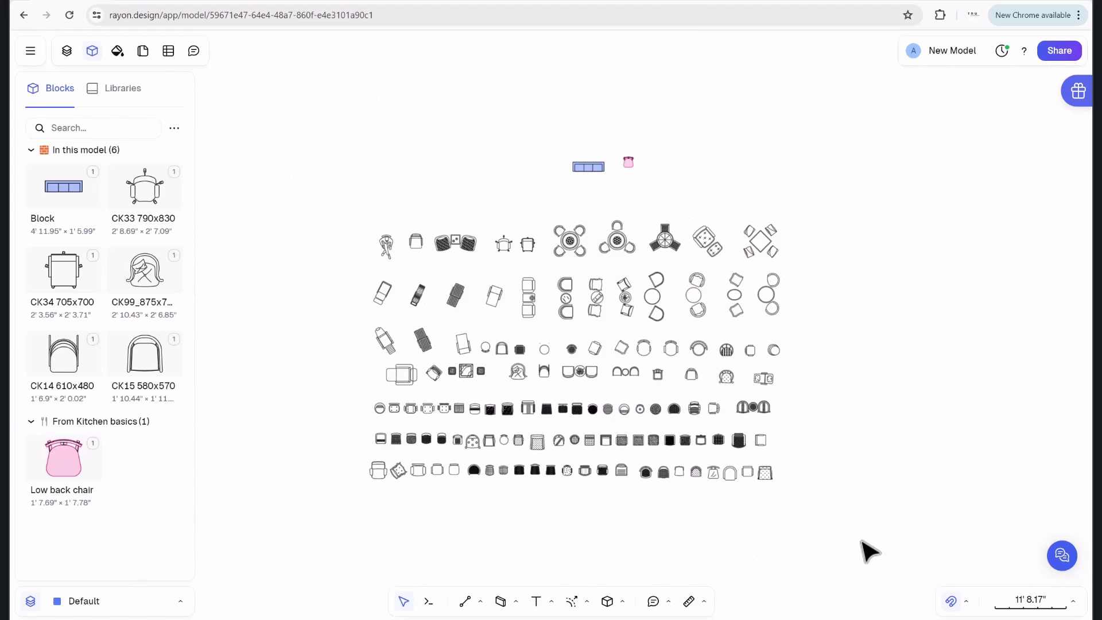
# Select the whole set of imported chairs to inspect its contents, and clear the selection.
pyautogui.moveTo(867, 545); pyautogui.dragTo(525, 333)
pyautogui.moveTo(457, 298); pyautogui.dragTo(339, 214)
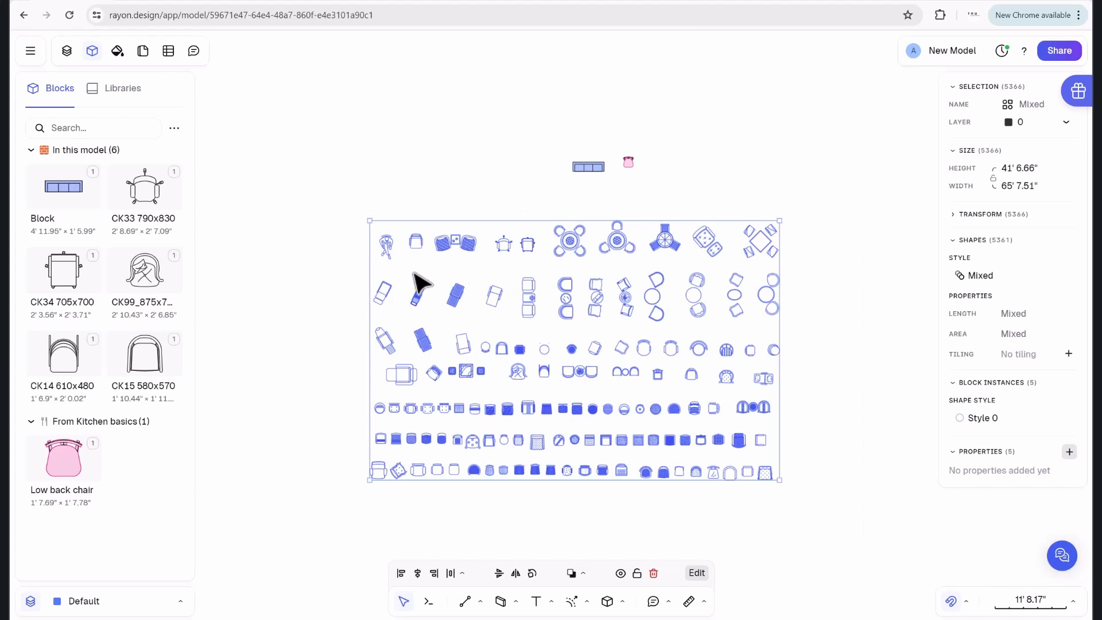
pyautogui.click(712, 201)
pyautogui.scroll(4, 637, 259)
pyautogui.click(620, 226)
pyautogui.click(670, 176)
# Delete all the imported chair drawings from the canvas, keeping the blue sofa and the pink chair.
pyautogui.scroll(-2, 632, 210)
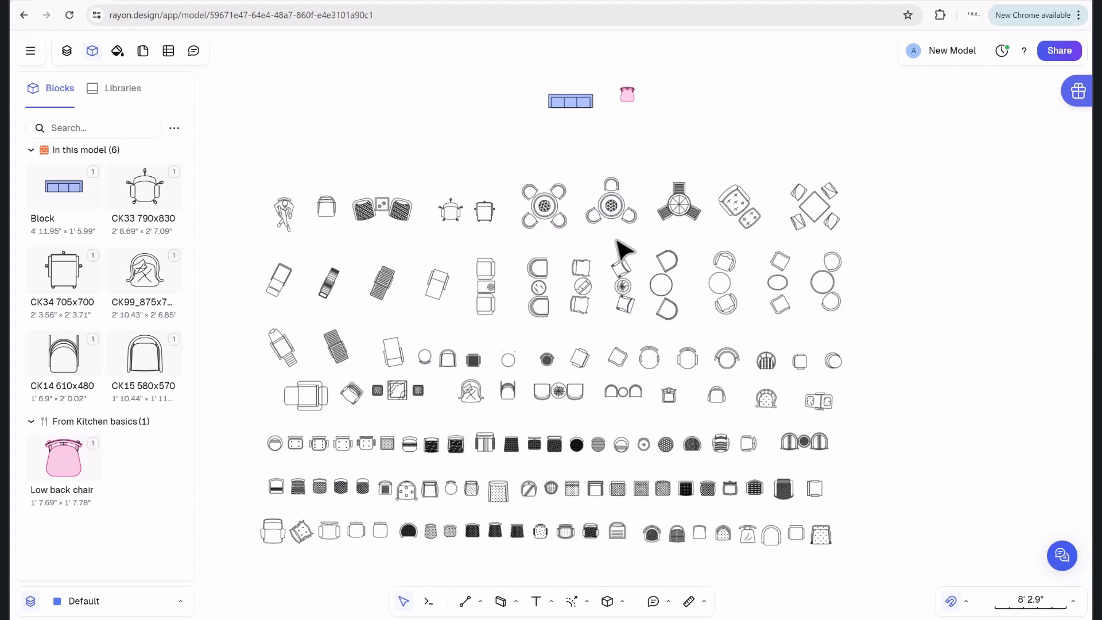
pyautogui.scroll(-1, 316, 178)
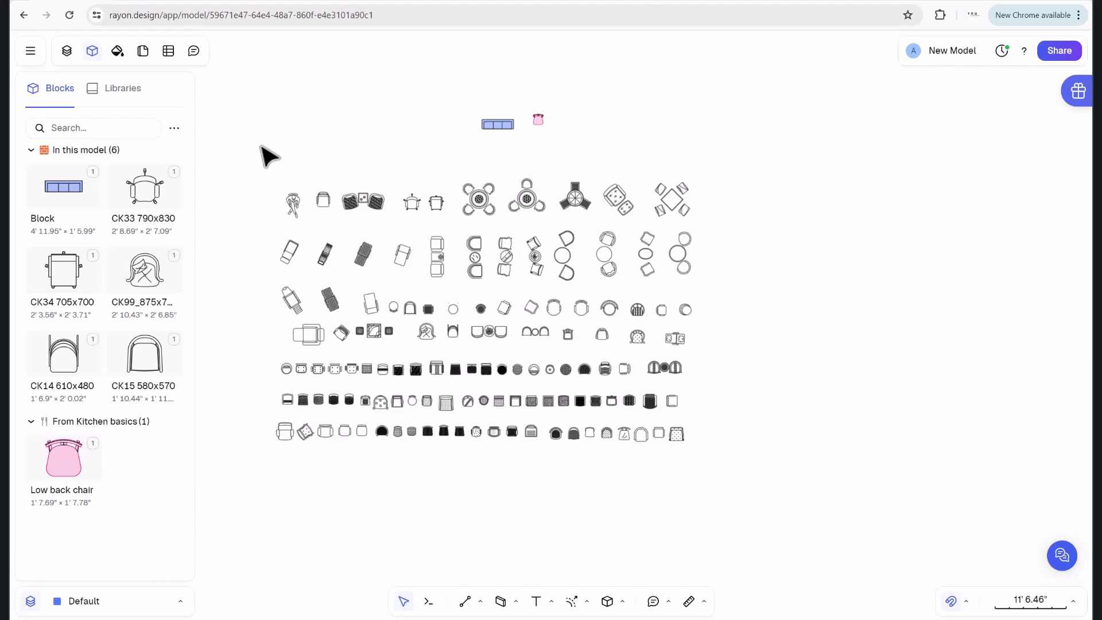
pyautogui.moveTo(260, 145); pyautogui.dragTo(777, 509)
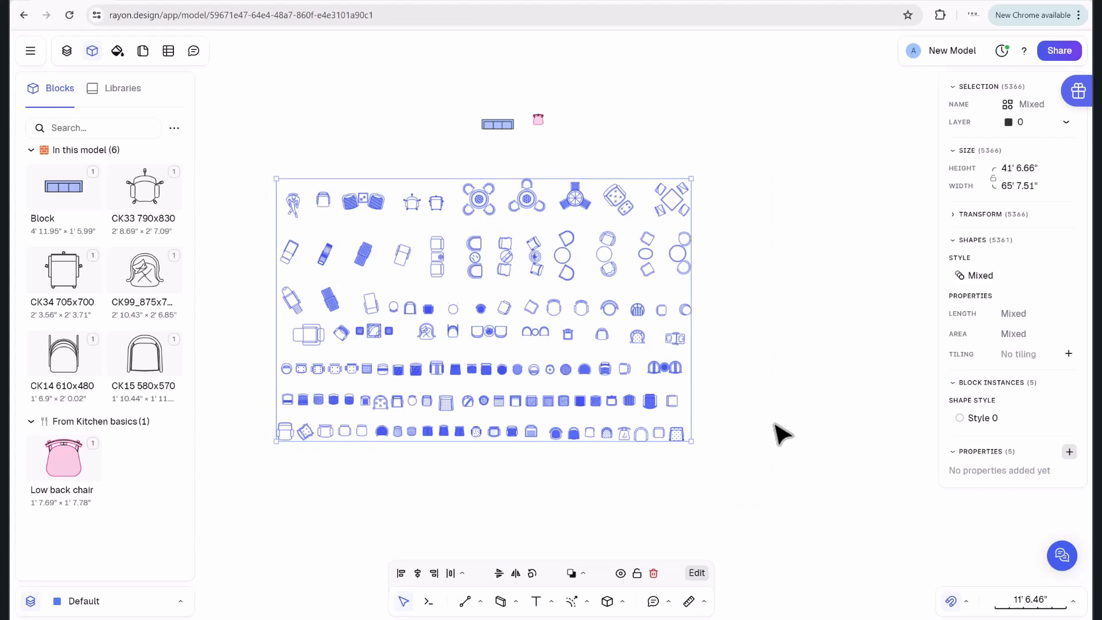
pyautogui.press('Delete')
# Nudge the pink chair and place one instance each of the CK33, CK34 and CK99 blocks beside it.
pyautogui.scroll(5, 468, 349)
pyautogui.moveTo(615, 44); pyautogui.dragTo(468, 350, button='middle')
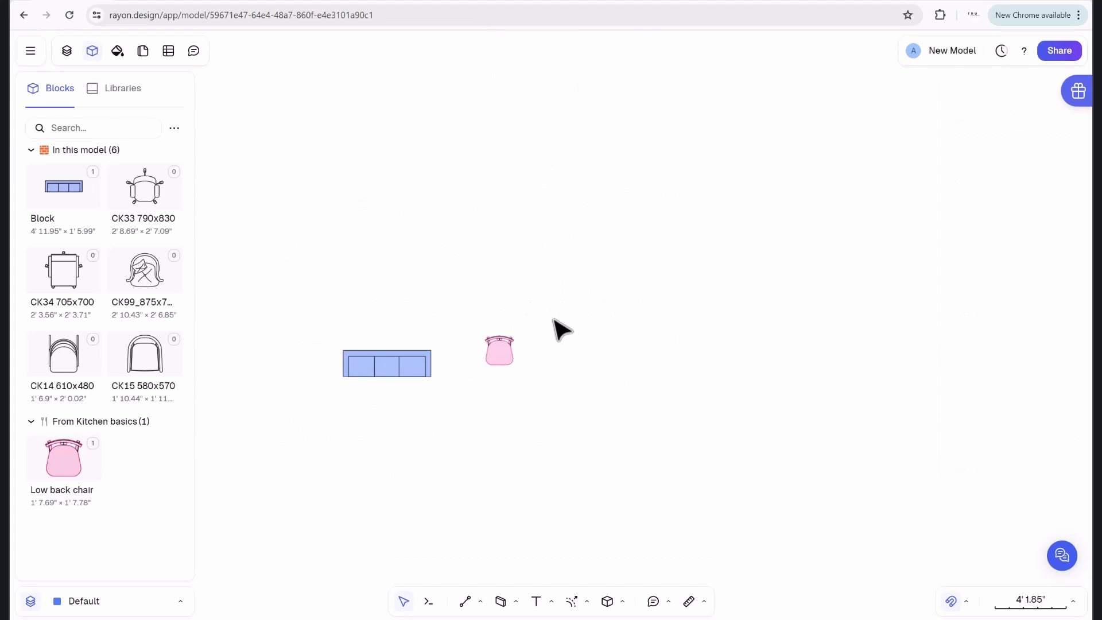
pyautogui.moveTo(495, 370); pyautogui.dragTo(486, 382)
pyautogui.click(574, 234)
pyautogui.moveTo(143, 204); pyautogui.dragTo(550, 372)
pyautogui.moveTo(42, 284); pyautogui.dragTo(629, 380)
pyautogui.moveTo(152, 283); pyautogui.dragTo(712, 396)
# Scale the placed CK34 chair down to 2' 1.32" high and 2' 1.19" wide.
pyautogui.click(655, 393)
pyautogui.click(639, 370)
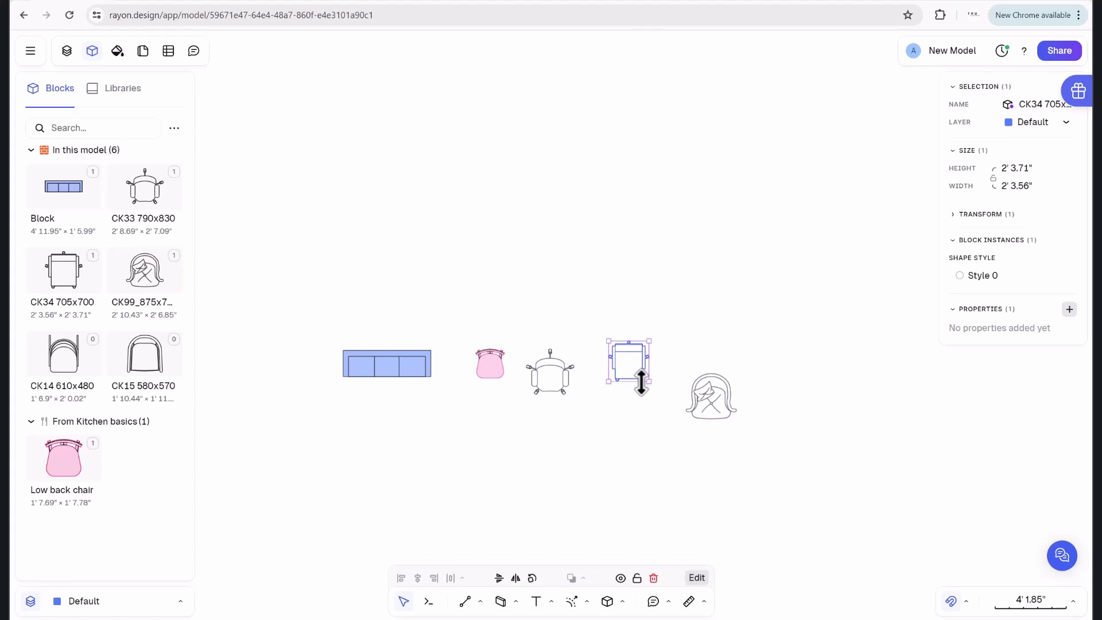
pyautogui.moveTo(647, 380); pyautogui.dragTo(648, 382)
pyautogui.click(692, 333)
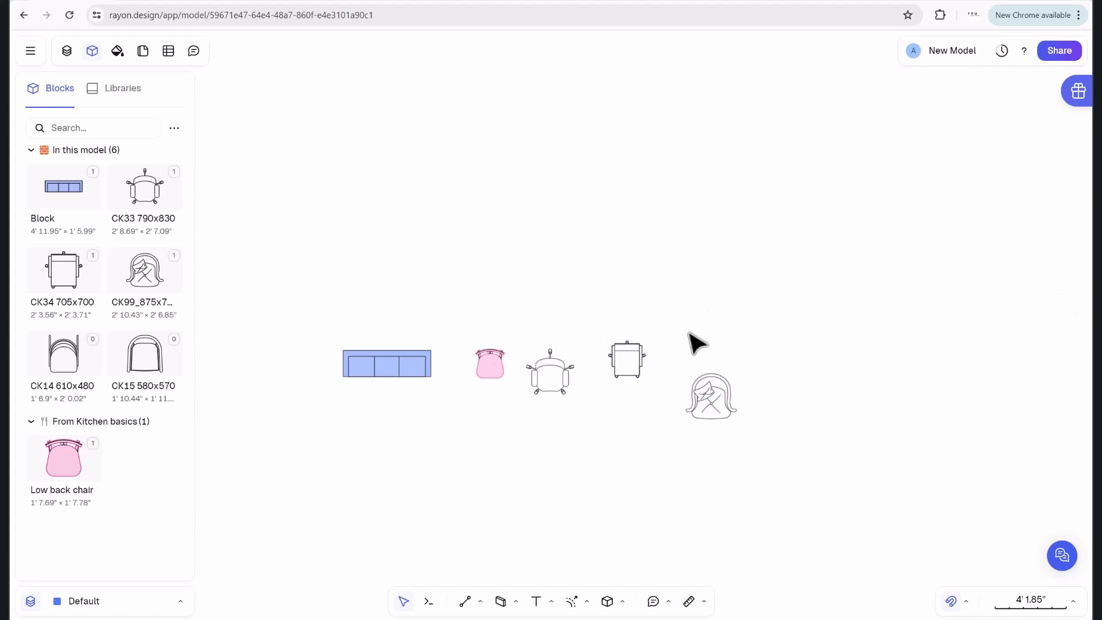
pyautogui.click(704, 602)
pyautogui.click(718, 554)
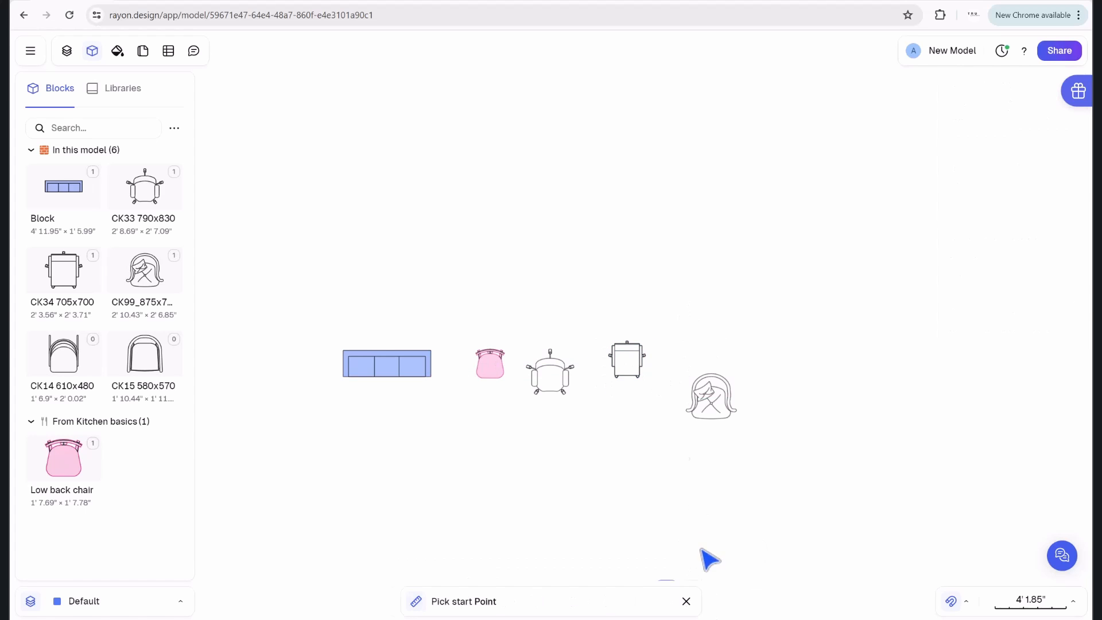
pyautogui.scroll(5, 631, 351)
pyautogui.press('Escape')
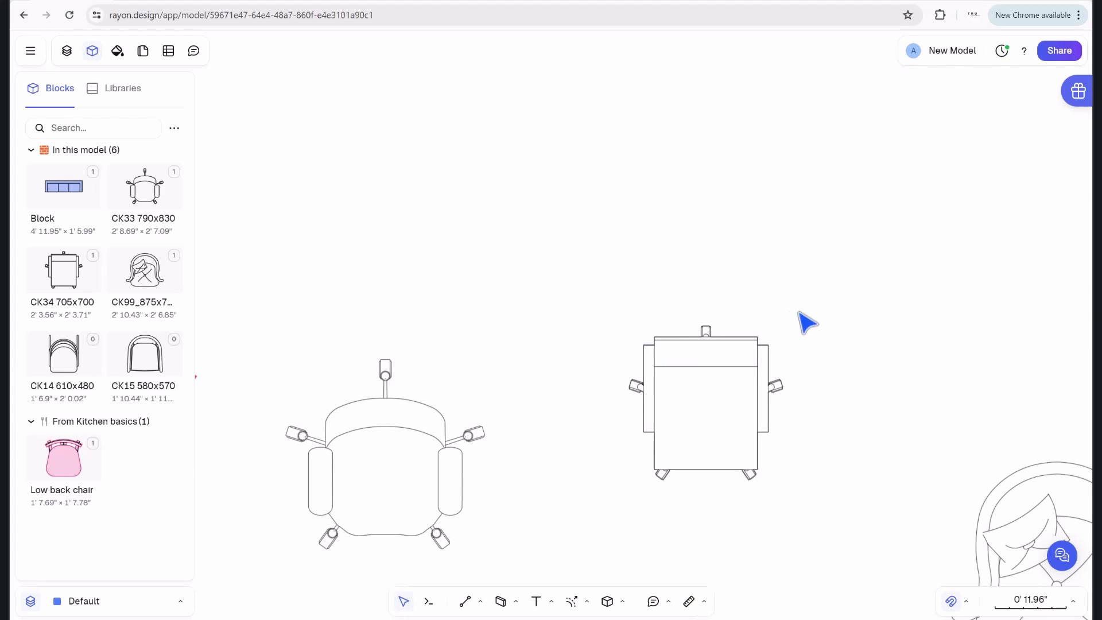
# Move the CK34 chair and the CK99 armchair closer to the CK33 chair to form a row.
pyautogui.scroll(-4, 767, 339)
pyautogui.click(769, 343)
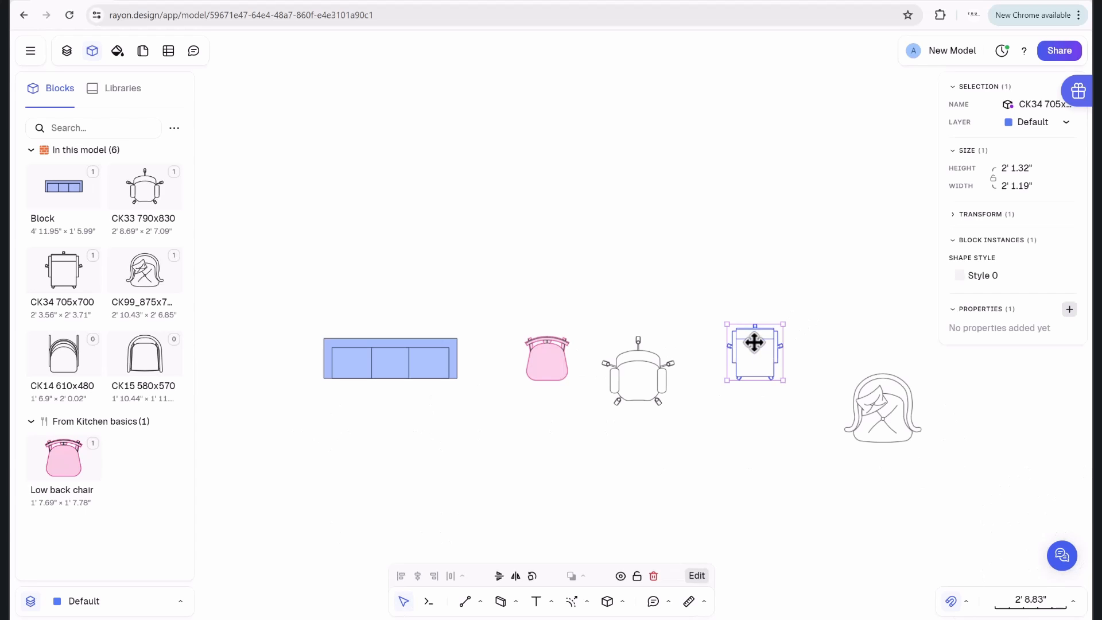
pyautogui.moveTo(766, 347); pyautogui.dragTo(720, 362)
pyautogui.moveTo(896, 413); pyautogui.dragTo(821, 375)
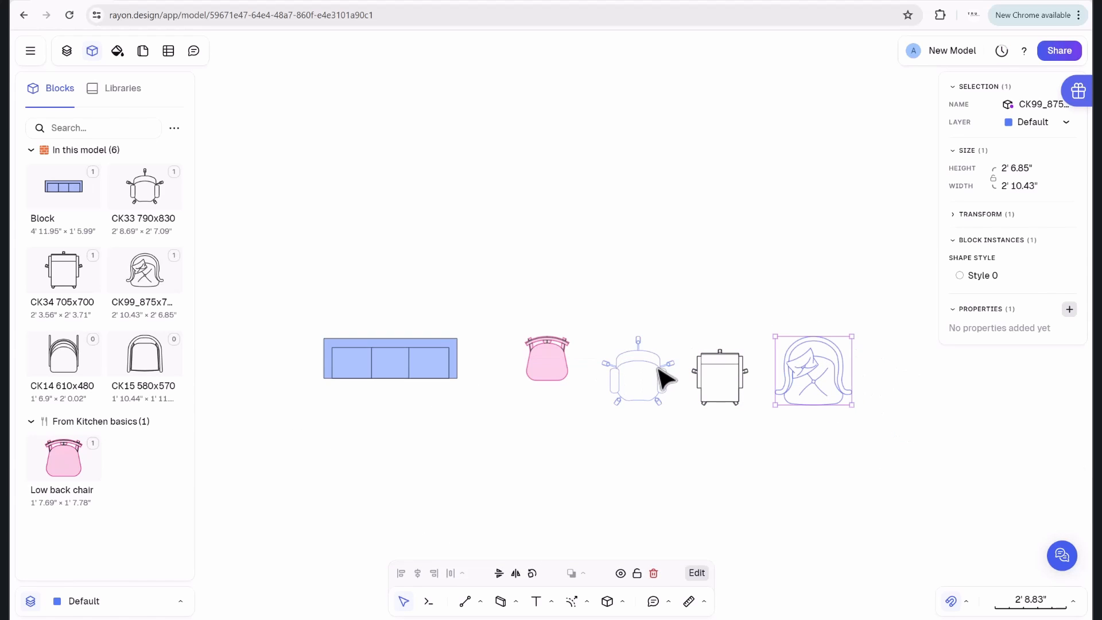
# Place one instance each of the CK15 and CK14 blocks below the row of furniture.
pyautogui.click(71, 367)
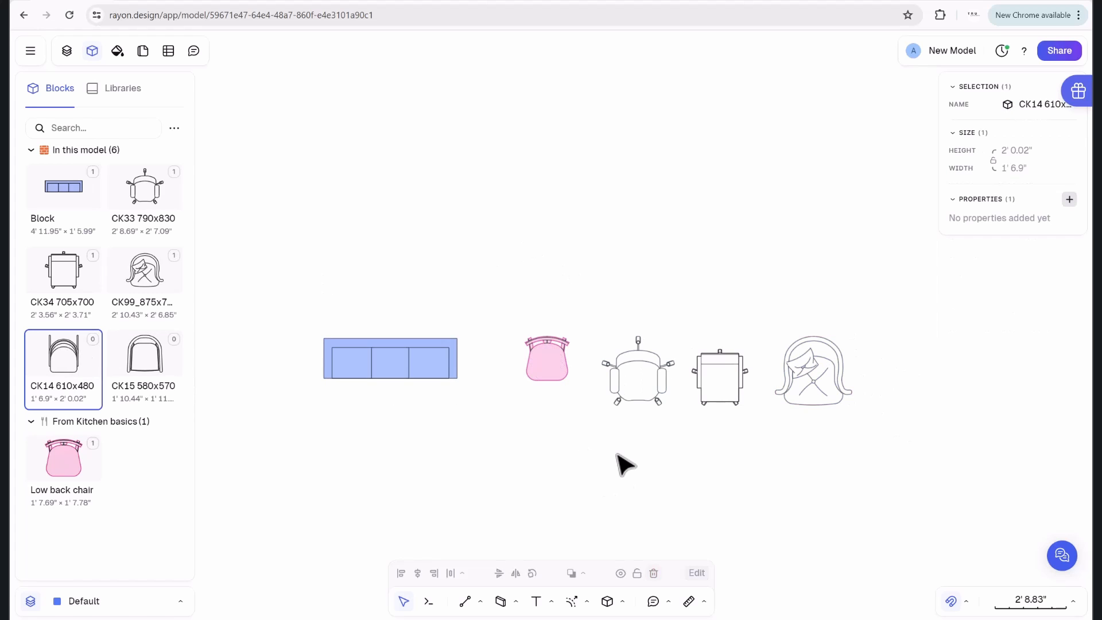
pyautogui.scroll(-3, 520, 436)
pyautogui.click(141, 367)
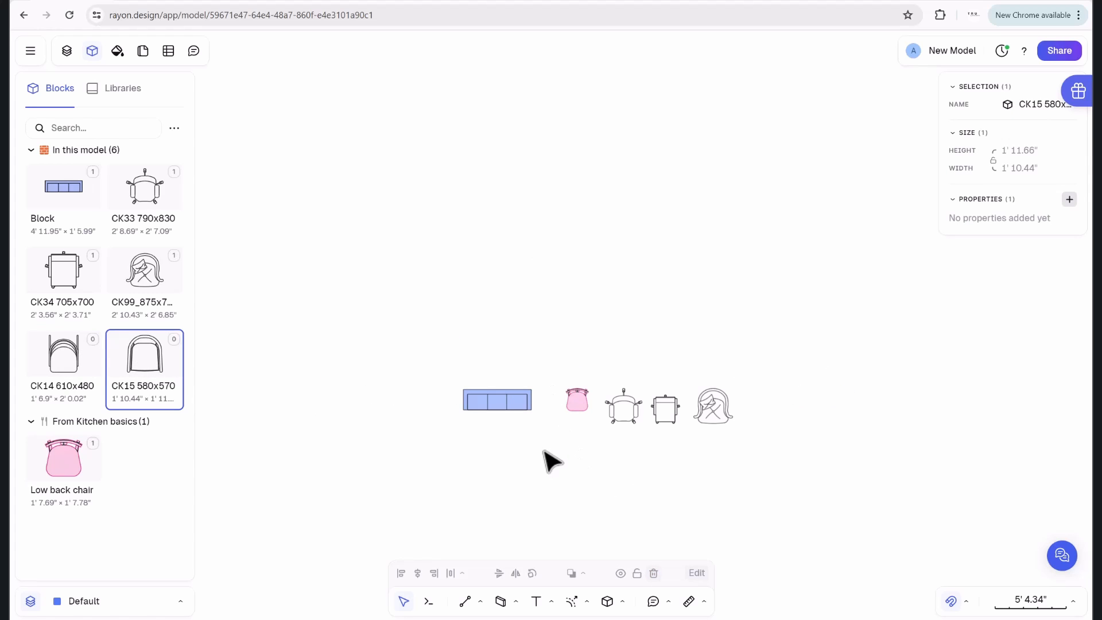
pyautogui.moveTo(126, 373); pyautogui.dragTo(512, 444)
pyautogui.moveTo(75, 361); pyautogui.dragTo(579, 439)
pyautogui.click(492, 347)
pyautogui.click(691, 460)
# Move the CK33, CK34 and CK99 chairs up together so their bottoms align with the pink chair.
pyautogui.scroll(3, 708, 430)
pyautogui.moveTo(812, 466); pyautogui.dragTo(525, 338)
pyautogui.moveTo(569, 391); pyautogui.dragTo(579, 363)
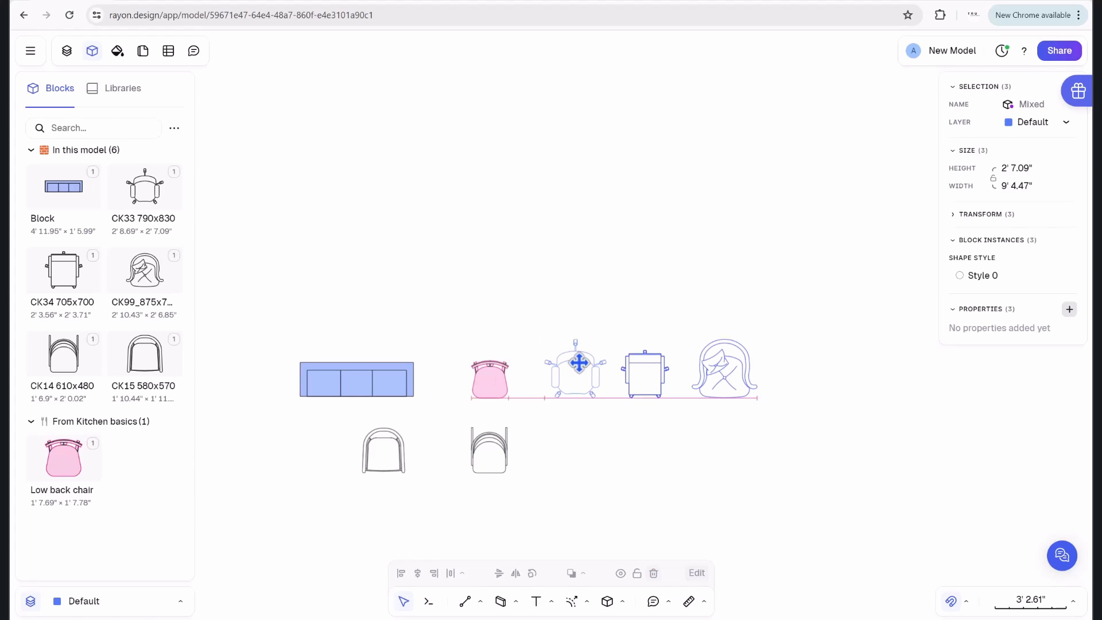
pyautogui.click(610, 307)
pyautogui.scroll(-2, 626, 416)
pyautogui.scroll(3, 660, 442)
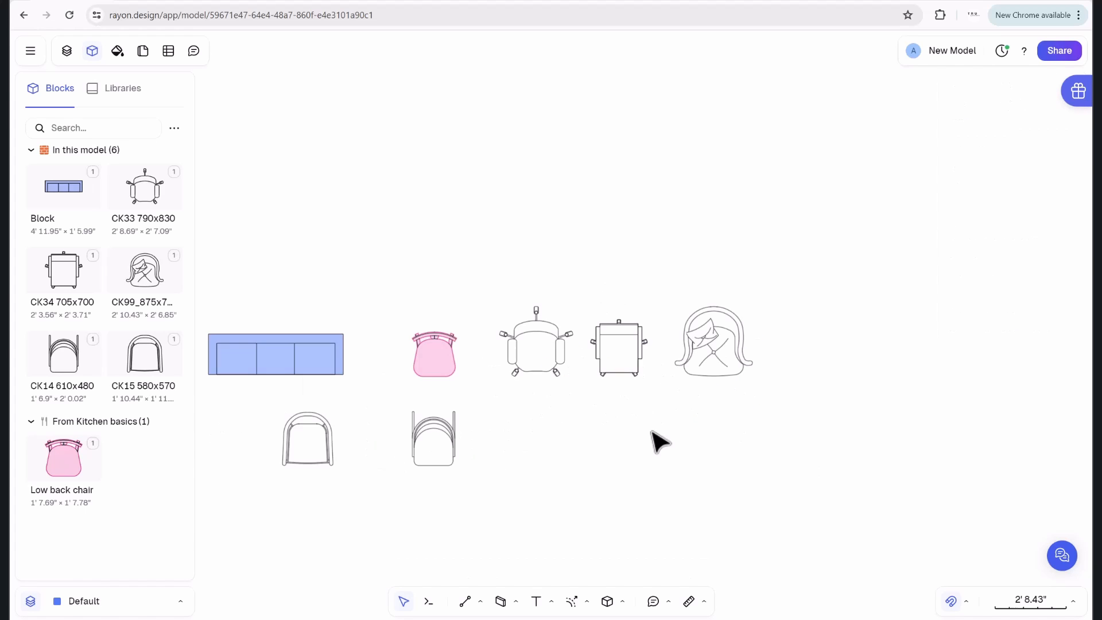
# Try a solid pink fill on the CK33 office chair.
pyautogui.scroll(-2, 652, 405)
pyautogui.click(572, 361)
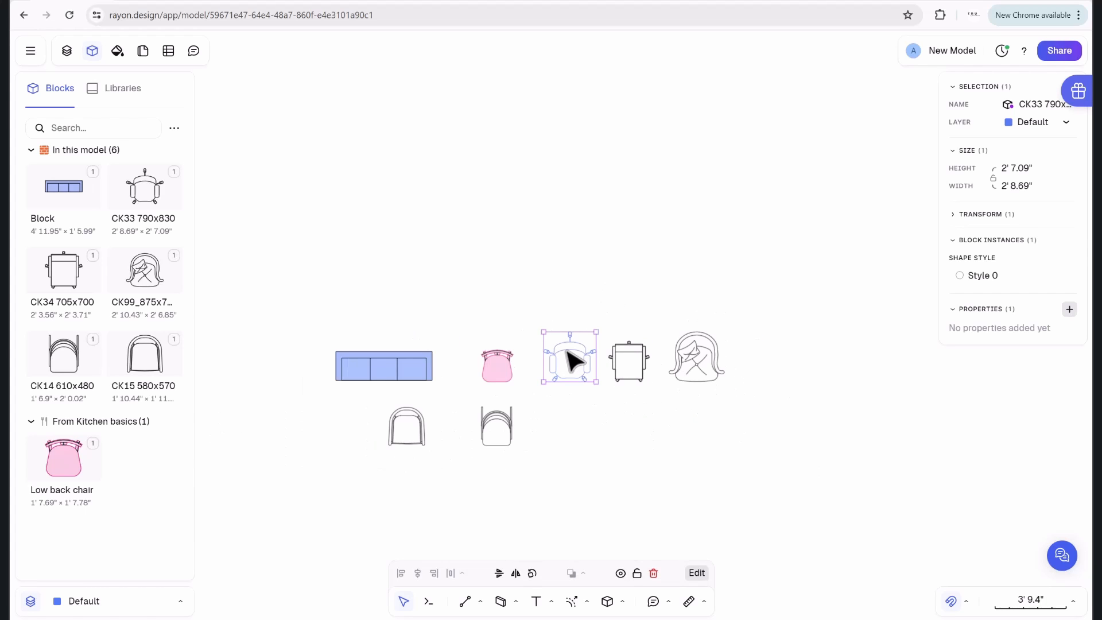
pyautogui.click(976, 277)
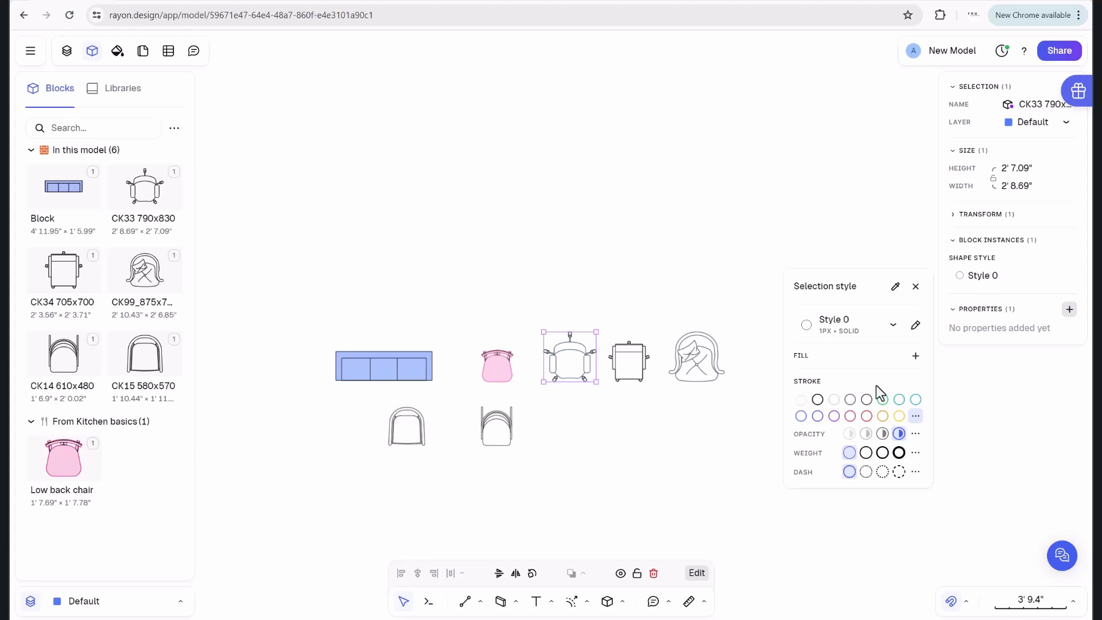
pyautogui.click(916, 356)
pyautogui.click(851, 407)
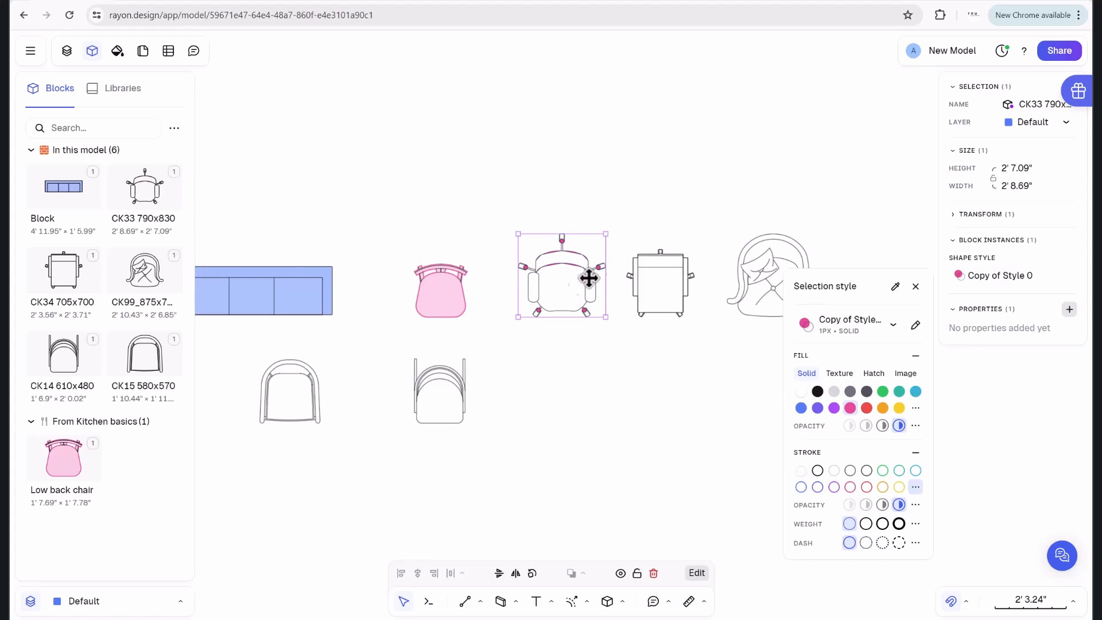
pyautogui.scroll(5, 610, 281)
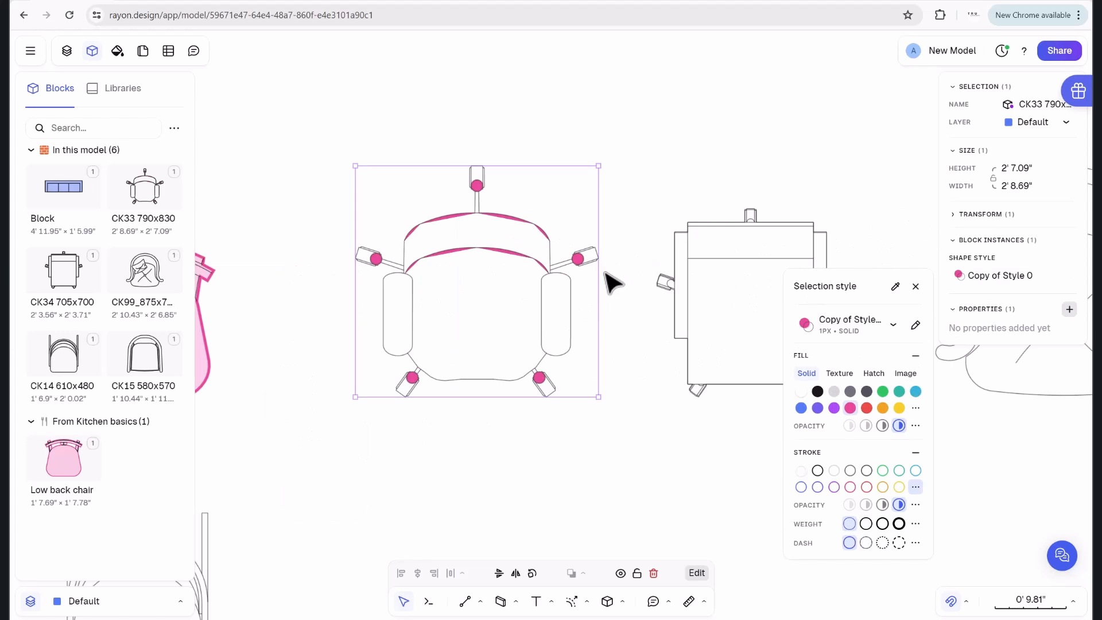
# Replace the CK33 chair's pink fill with the blank colour swatch and set its stroke to pink.
pyautogui.click(802, 393)
pyautogui.click(850, 487)
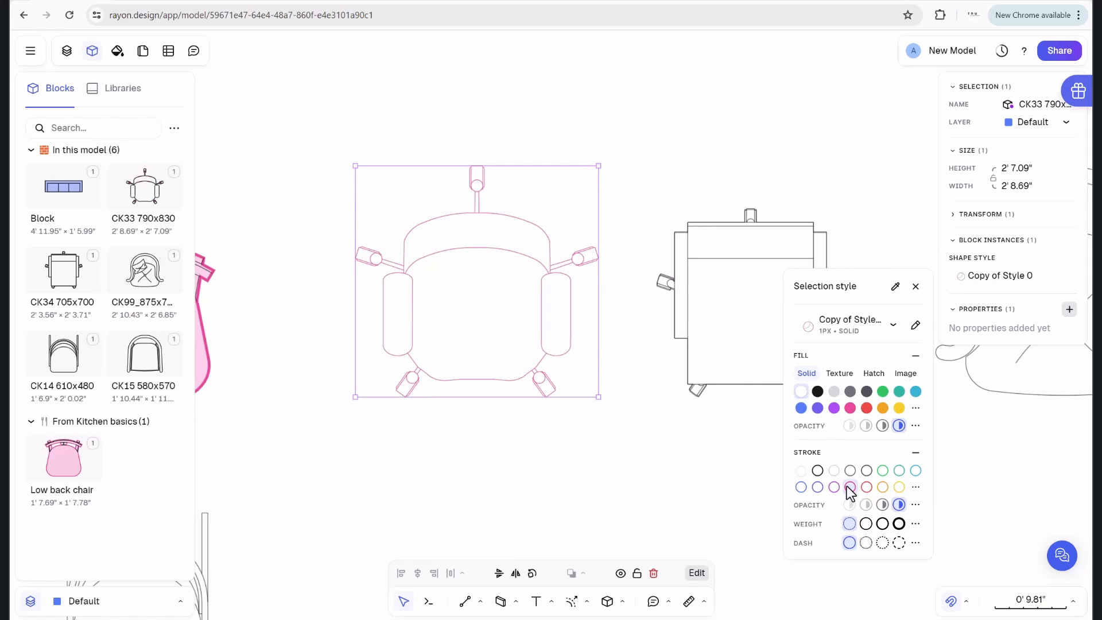
# Set the stroke colour of the CK34 chair to pink.
pyautogui.scroll(-3, 627, 458)
pyautogui.click(660, 362)
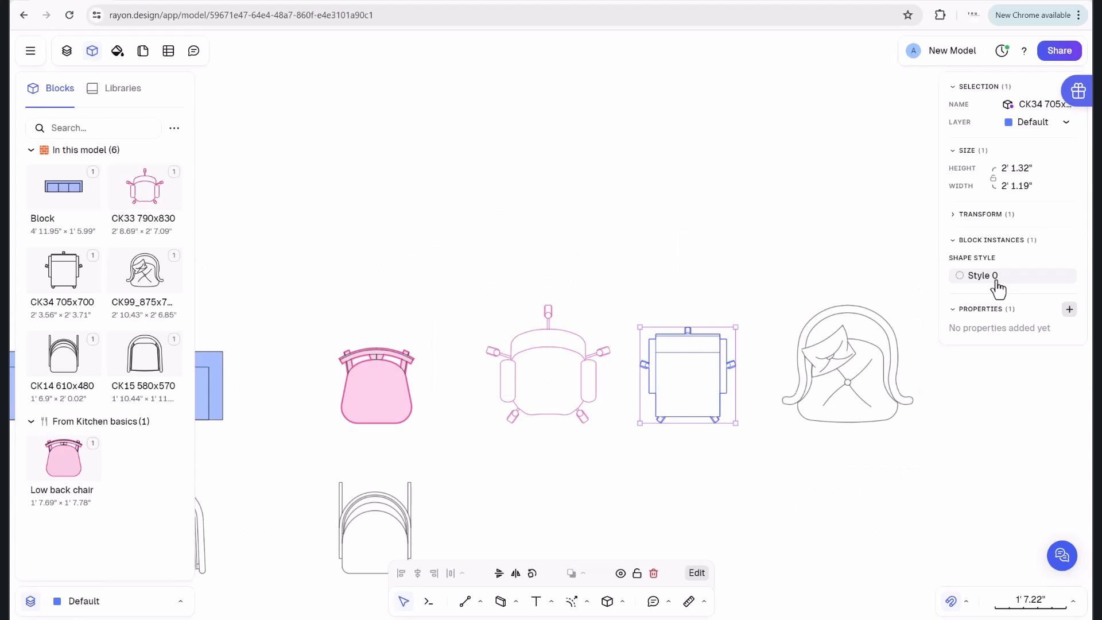
pyautogui.click(988, 279)
pyautogui.click(849, 419)
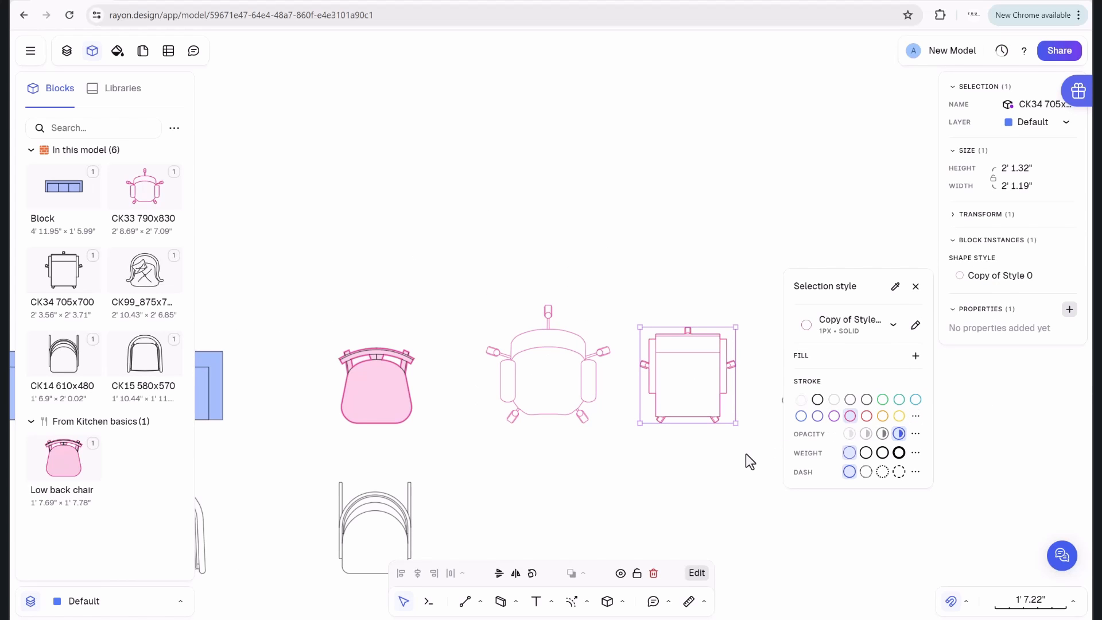
pyautogui.click(681, 474)
# Set the stroke colour of the CK99 armchair to red.
pyautogui.moveTo(671, 460)
pyautogui.mouseDown(button='middle')
pyautogui.moveTo(666, 435)
pyautogui.moveTo(553, 395)
pyautogui.mouseUp(button='middle')
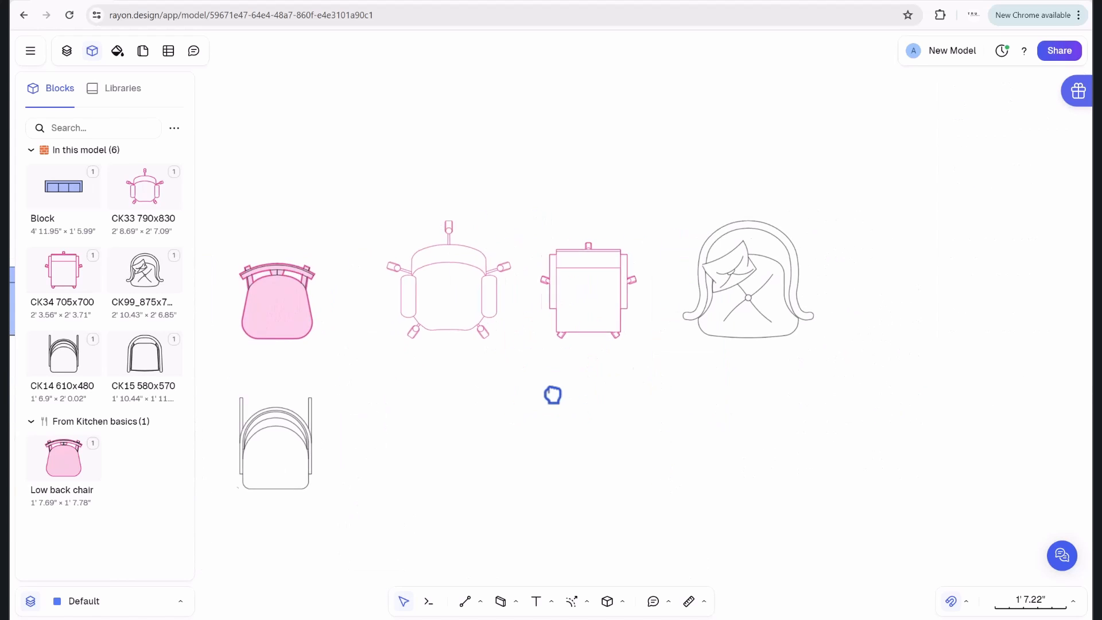
pyautogui.click(721, 274)
pyautogui.click(1004, 282)
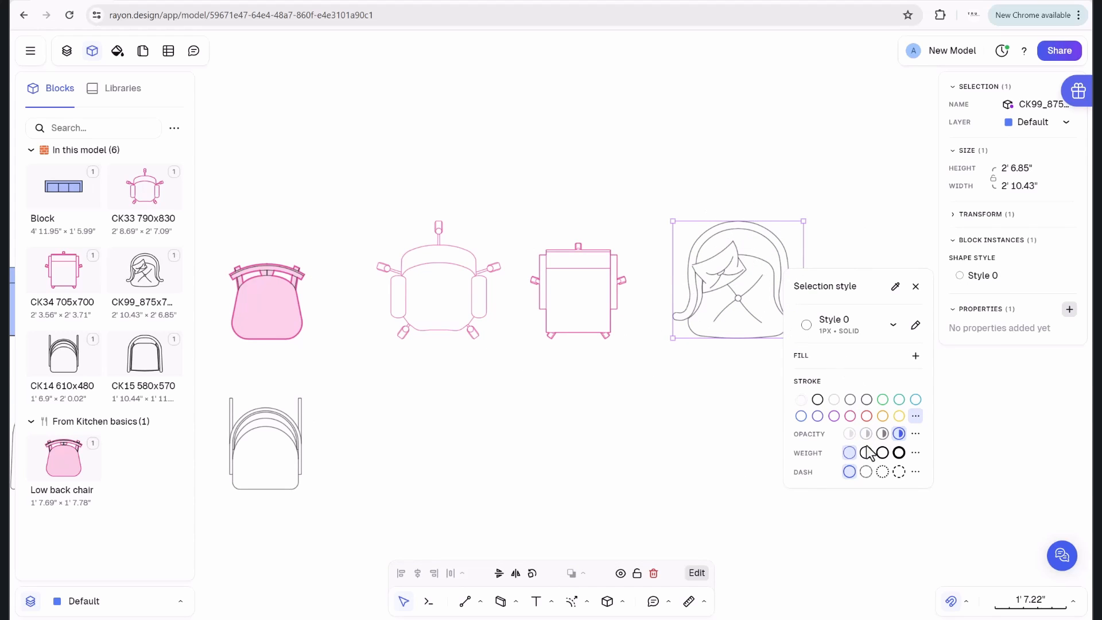
pyautogui.click(866, 417)
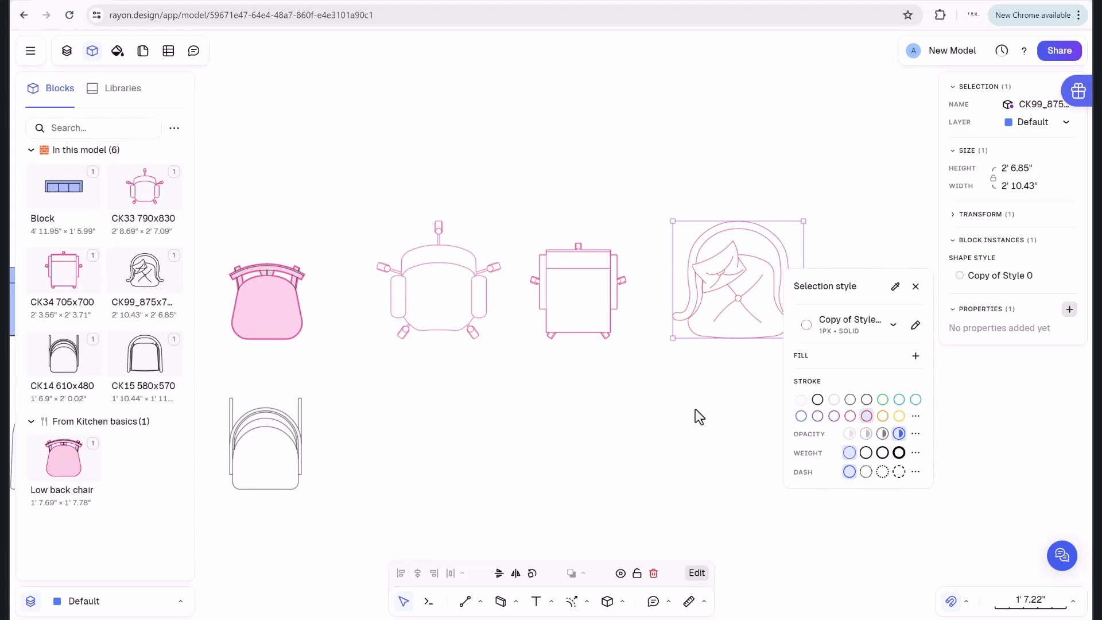
pyautogui.click(701, 413)
# Set the stroke colour of the CK99 armchair to pink.
pyautogui.moveTo(834, 384); pyautogui.dragTo(704, 236)
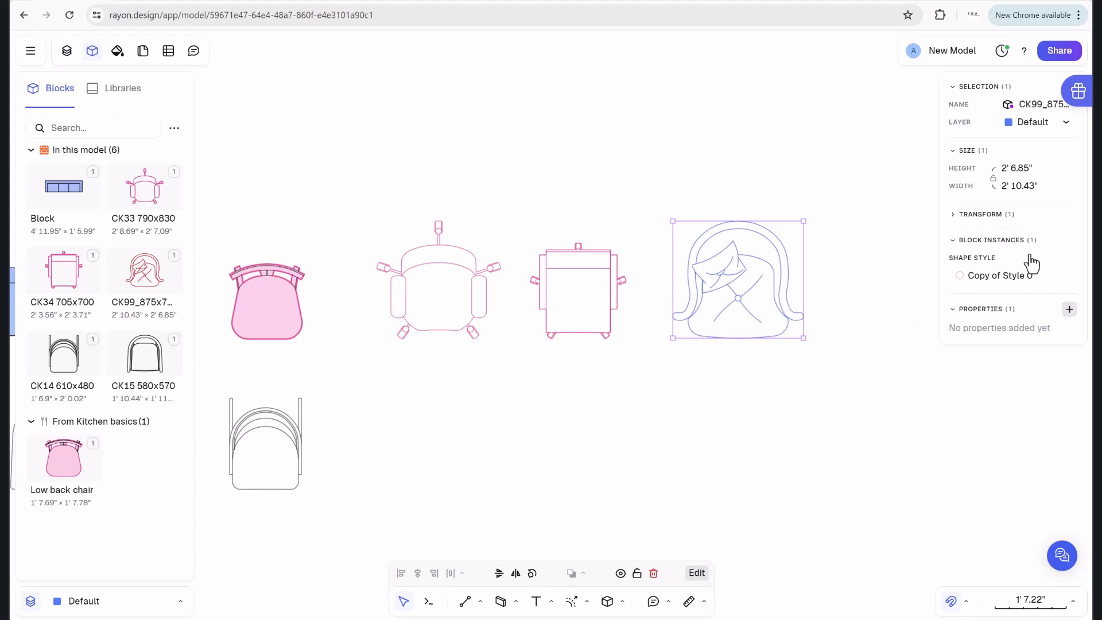
pyautogui.click(1004, 276)
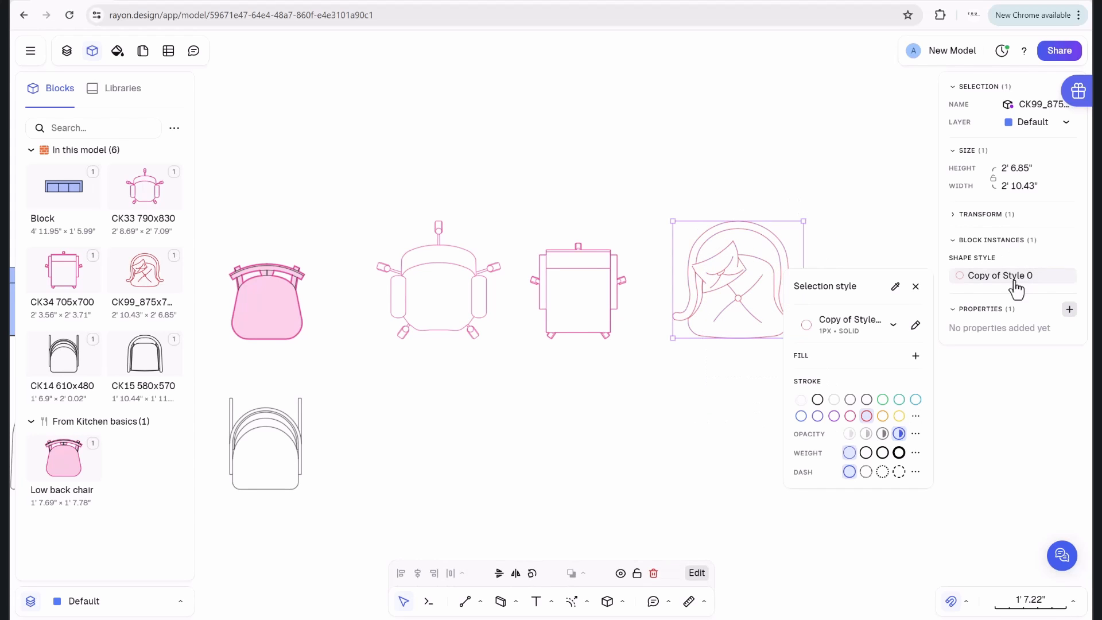
pyautogui.click(704, 432)
# Arrange the sofa, CK14 chair and CK15 chair in a row above the pink chairs.
pyautogui.scroll(-5, 689, 396)
pyautogui.moveTo(425, 337); pyautogui.dragTo(566, 262)
pyautogui.moveTo(522, 402); pyautogui.dragTo(635, 244)
pyautogui.moveTo(404, 393); pyautogui.dragTo(694, 165)
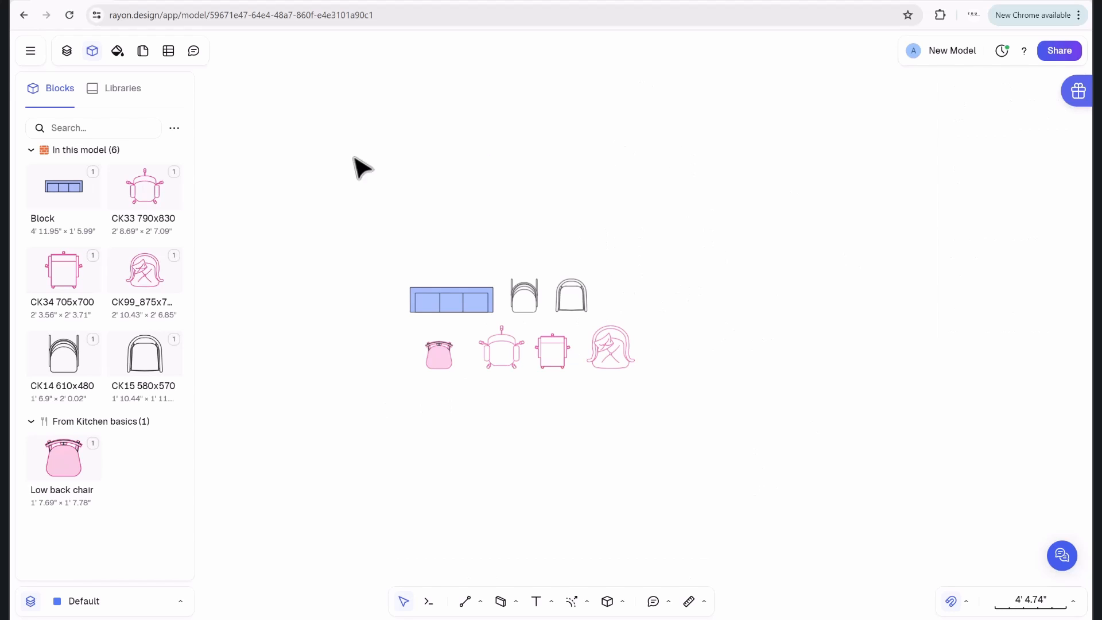
# Rename the model with the owner's first name in the possessive followed by "Library".
pyautogui.click(960, 52)
pyautogui.write('An')
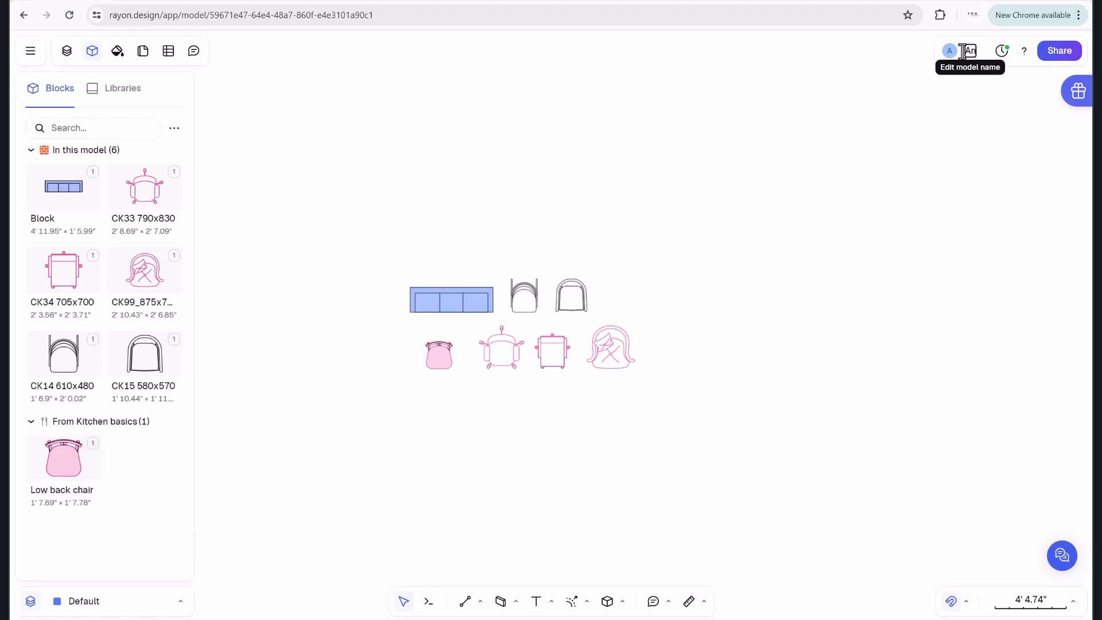
pyautogui.write("drea'S")
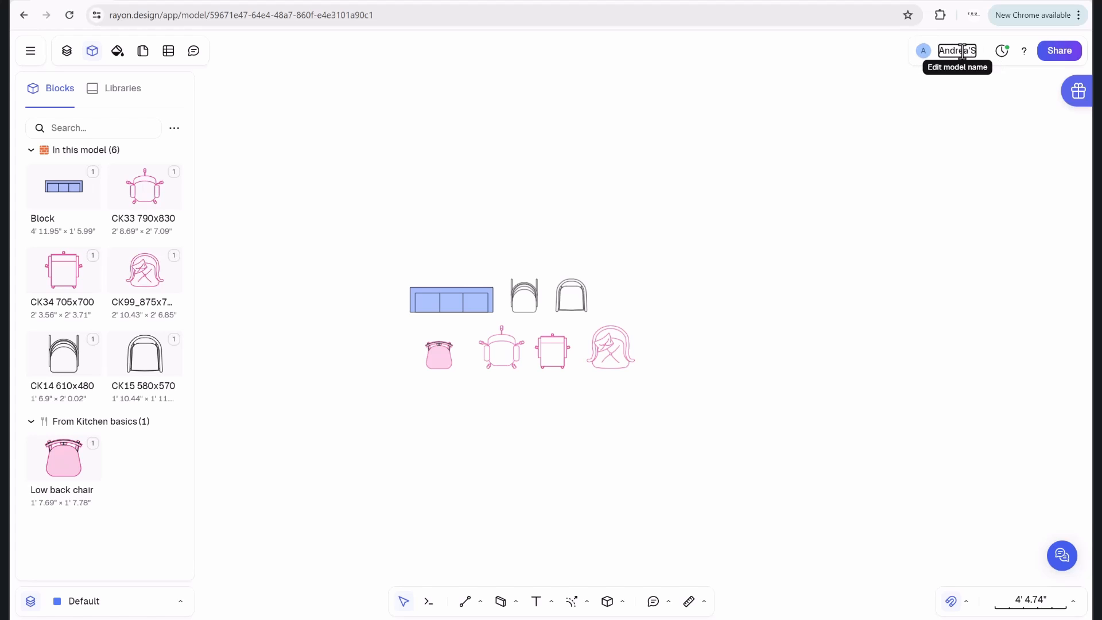
pyautogui.press('BackSpace')
pyautogui.write('s L')
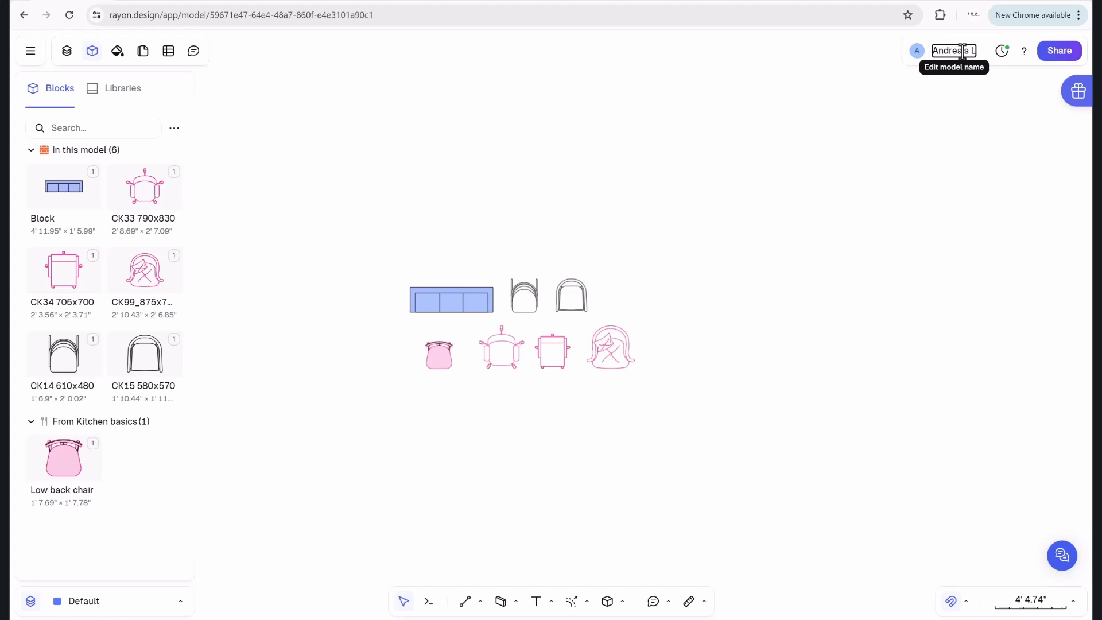
pyautogui.write('ibrary')
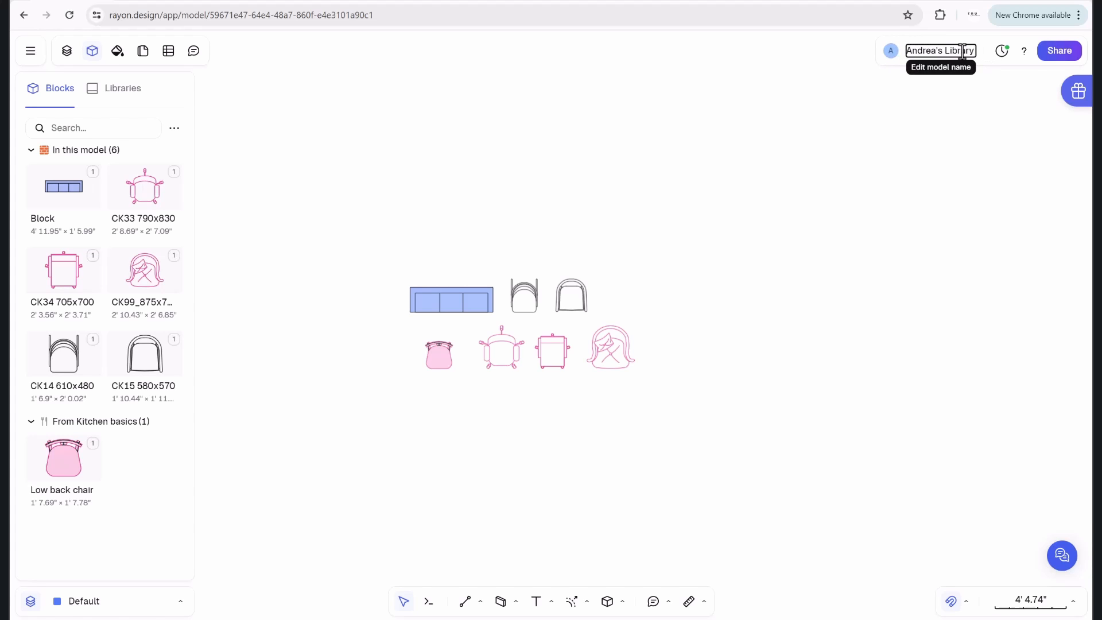
pyautogui.press('Return')
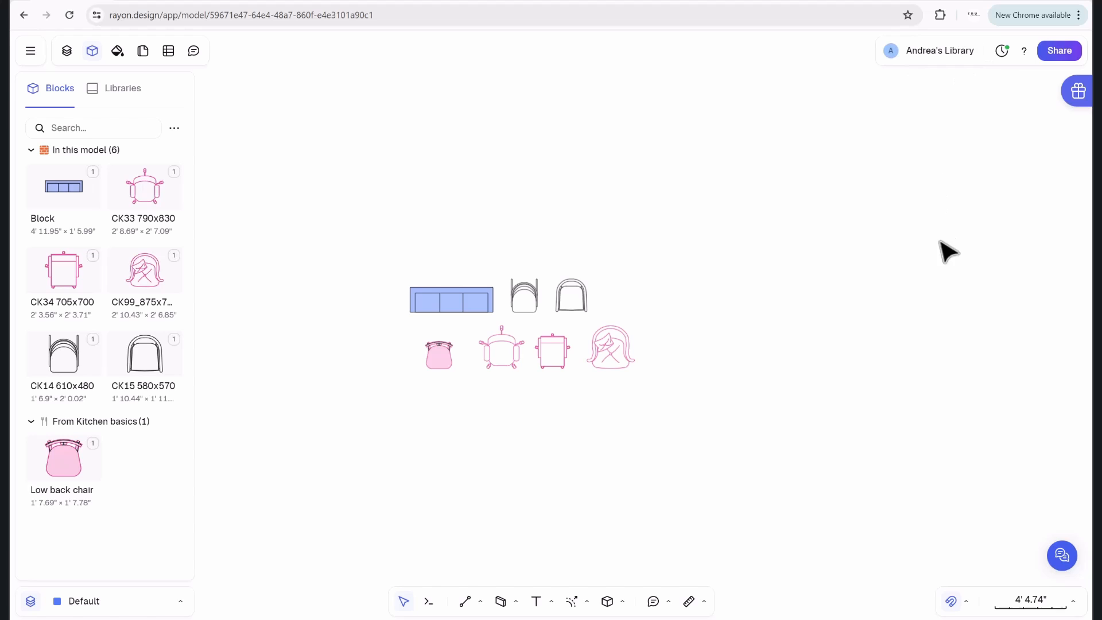
# Review the model's block publishing option and switch on its public sharing link.
pyautogui.click(1057, 53)
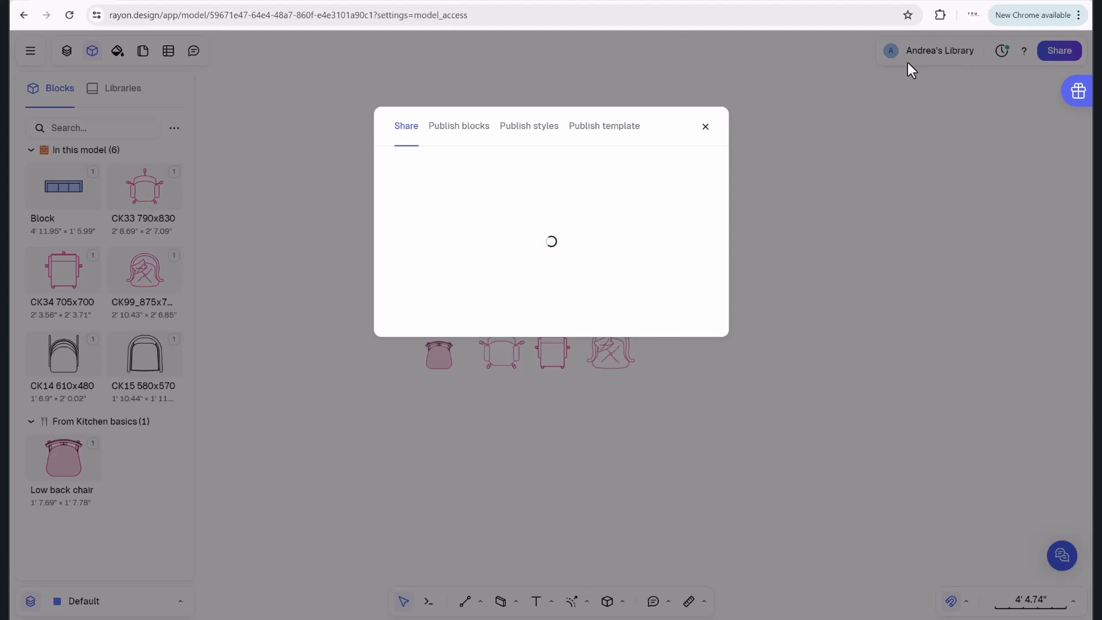
pyautogui.click(457, 125)
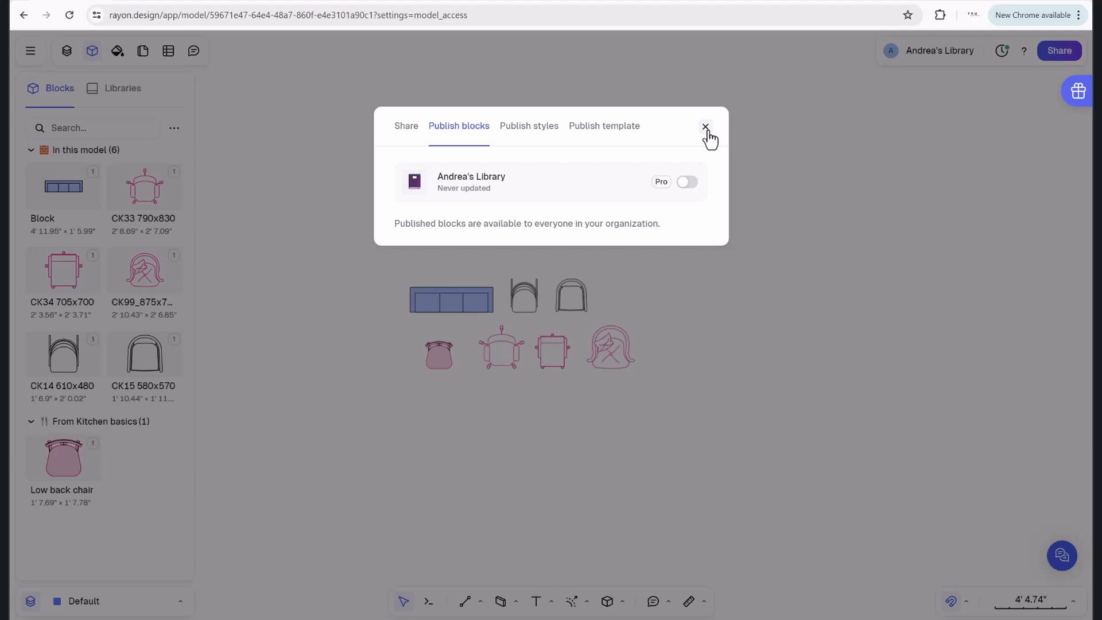
pyautogui.click(407, 127)
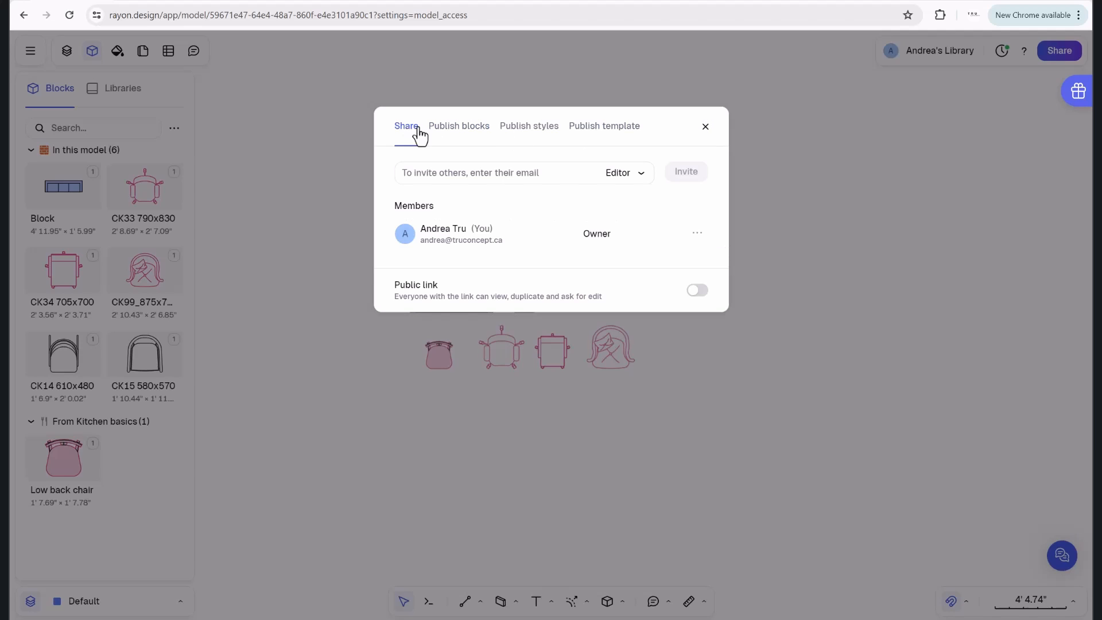
pyautogui.click(702, 292)
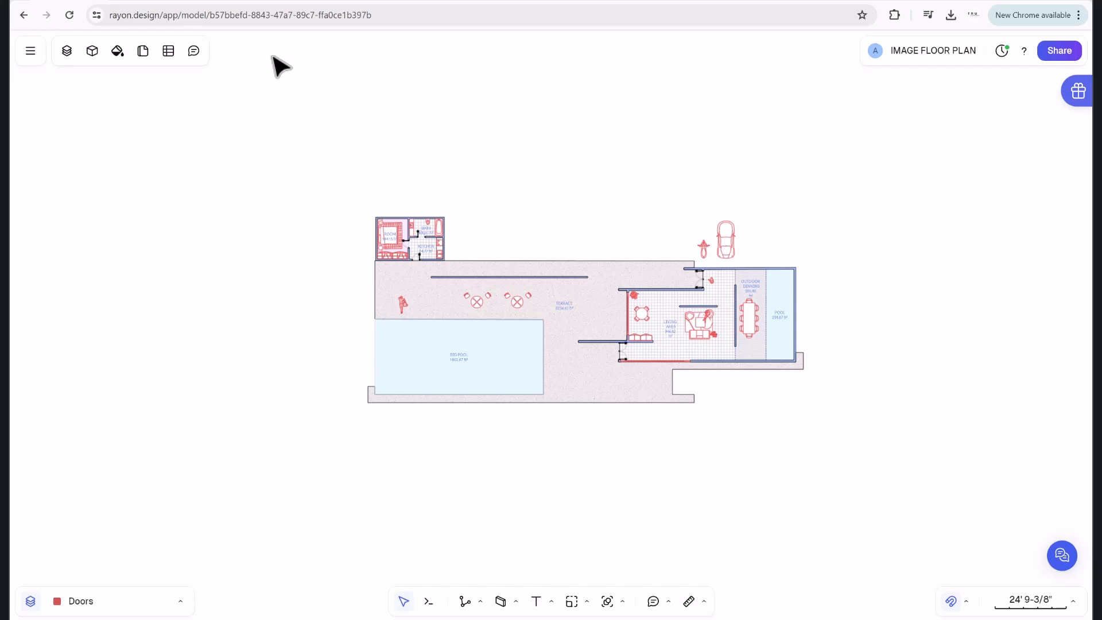
# In the IMAGE FLOOR PLAN model, open Table 5 and look through its list of block names.
pyautogui.click(170, 53)
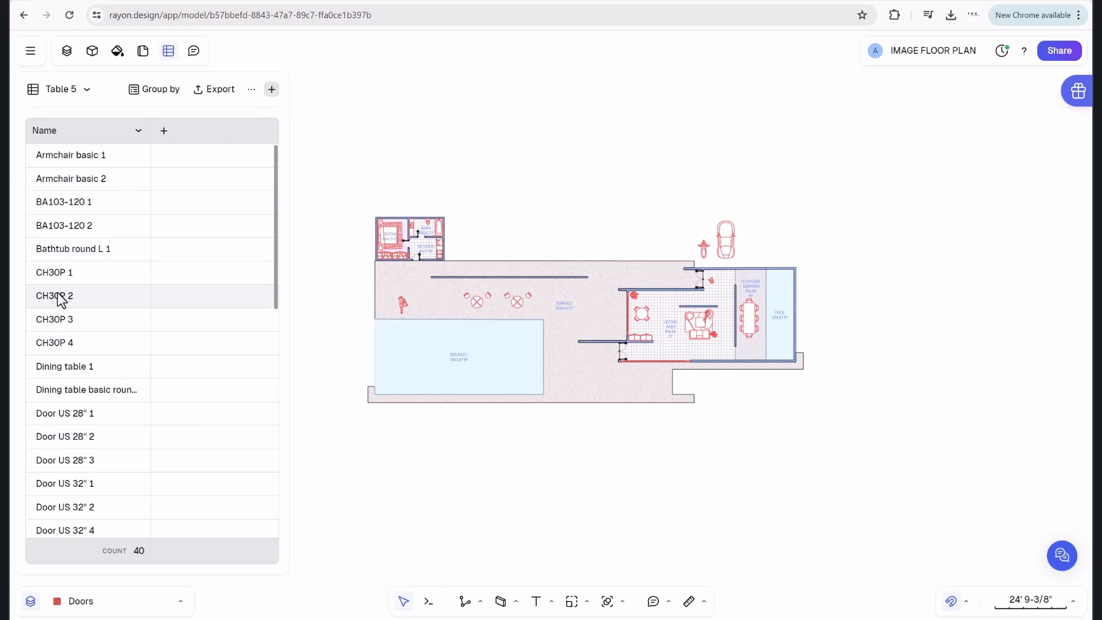
pyautogui.scroll(-3, 108, 319)
pyautogui.scroll(3, 91, 352)
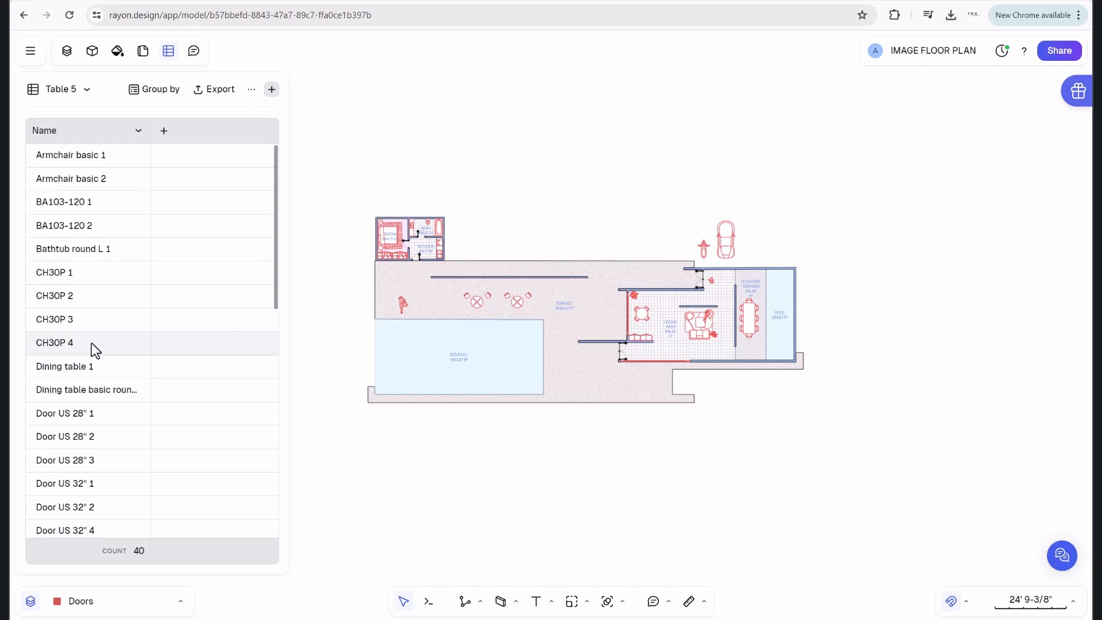
pyautogui.scroll(-8, 66, 264)
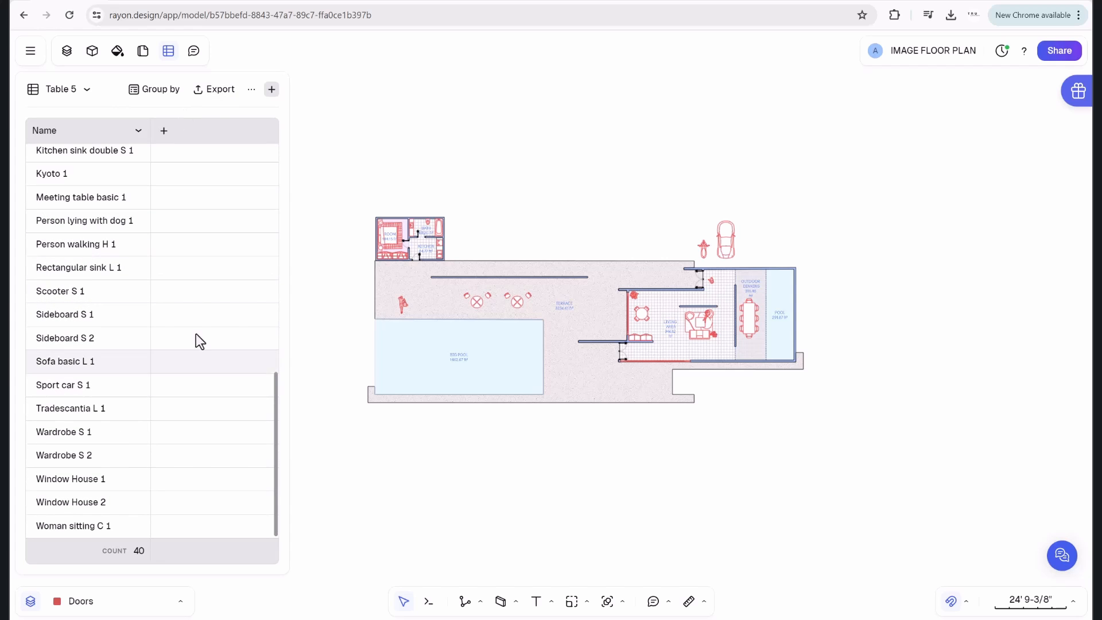
pyautogui.scroll(3, 160, 432)
pyautogui.scroll(8, 160, 432)
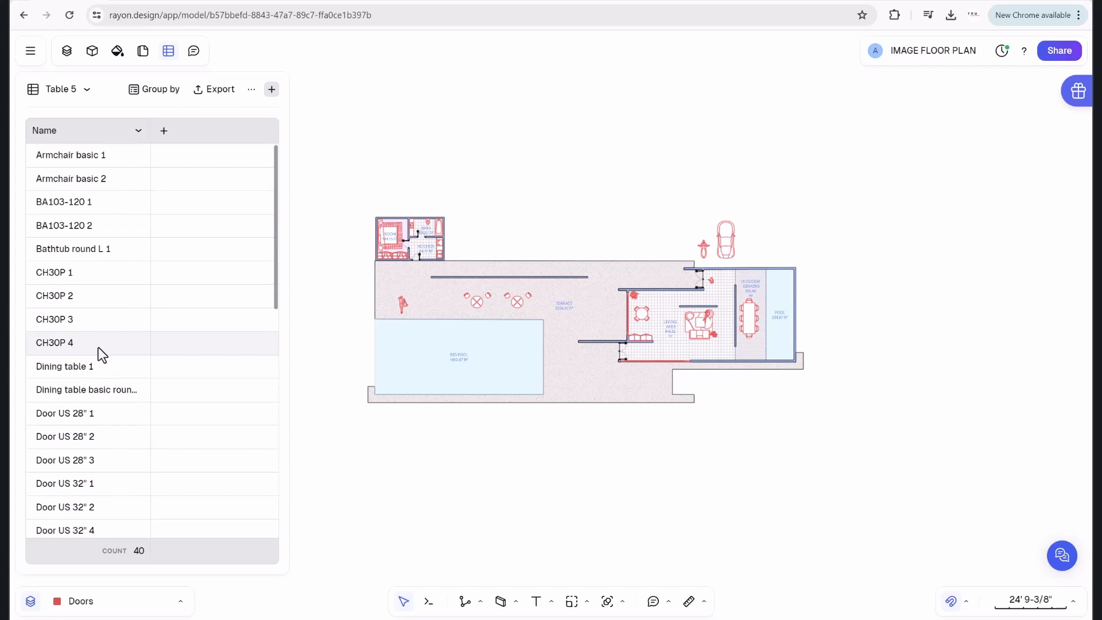
# Add the Wall and Zone categories to Table 5 and look through the extended list.
pyautogui.click(251, 90)
pyautogui.moveTo(262, 137)
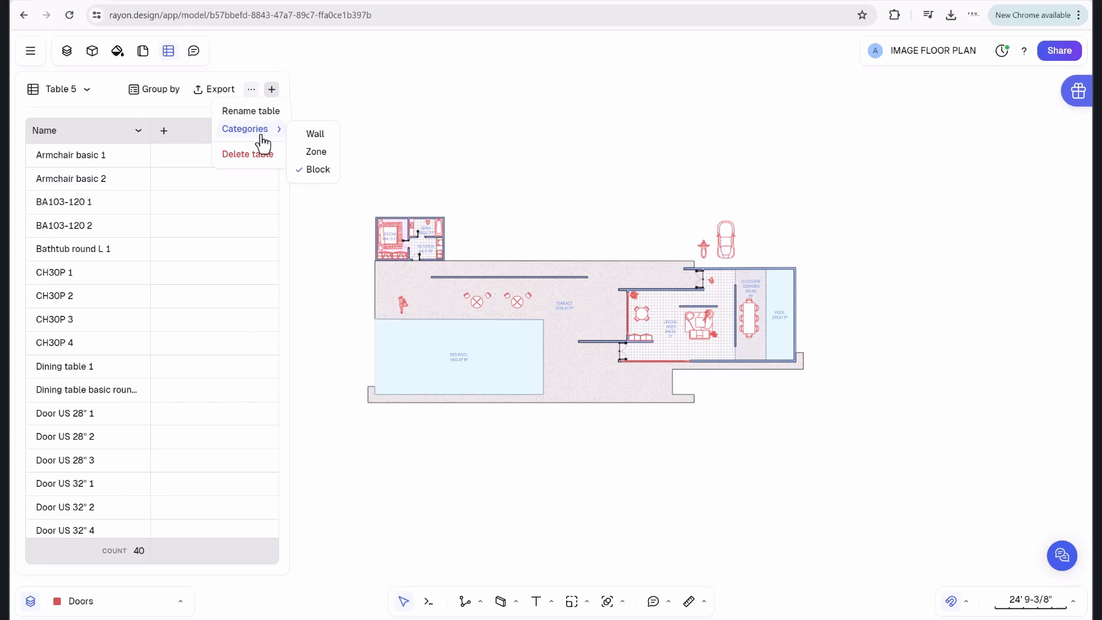
pyautogui.click(341, 101)
pyautogui.scroll(-20, 126, 229)
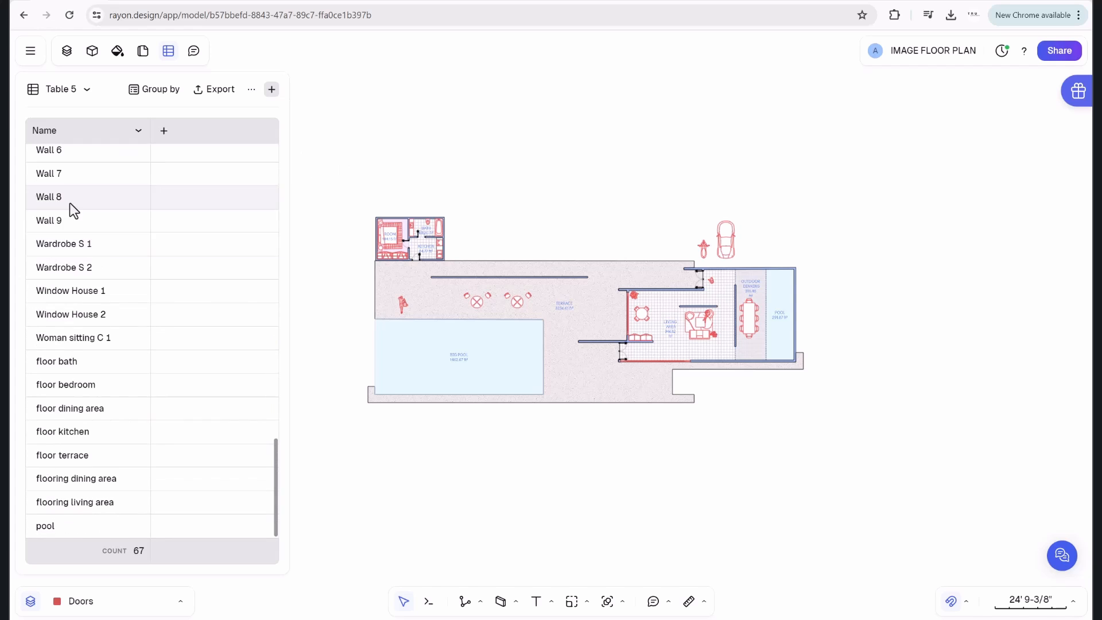
pyautogui.scroll(10, 161, 450)
pyautogui.scroll(6, 161, 444)
# Remove the Wall and Zone categories from Table 5, keeping only Block, and look through the list.
pyautogui.click(250, 90)
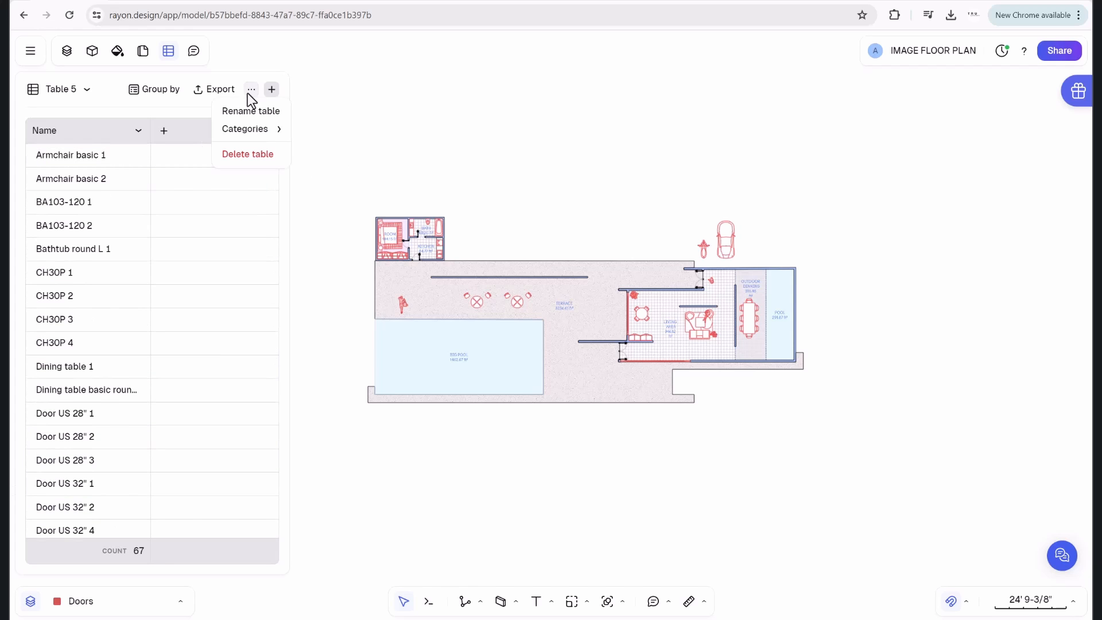
pyautogui.moveTo(247, 131)
pyautogui.click(318, 136)
pyautogui.click(315, 152)
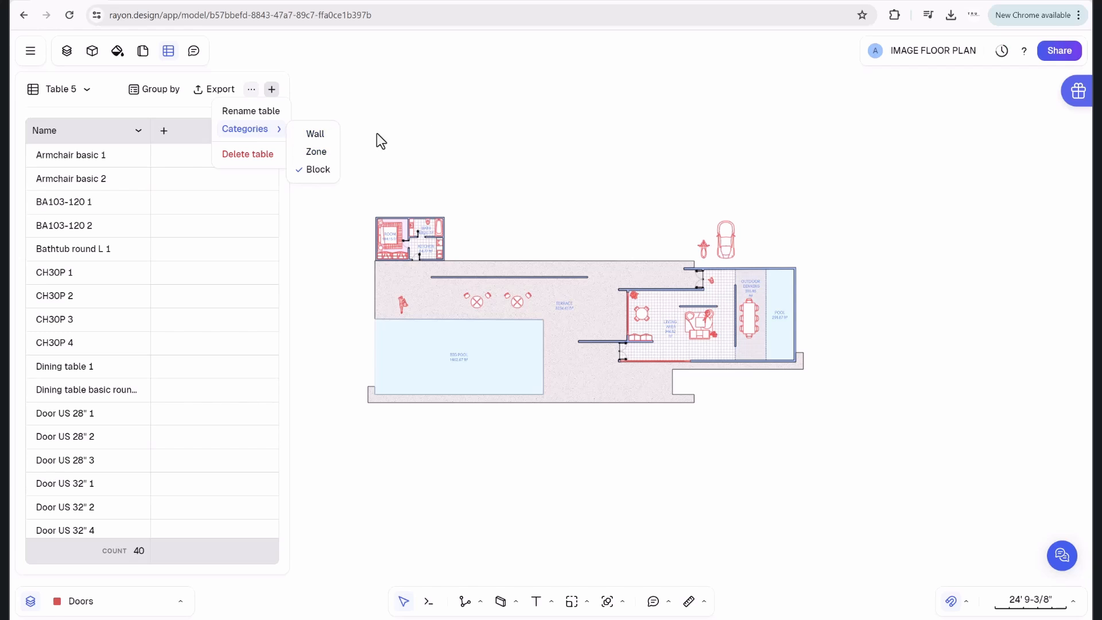
pyautogui.click(421, 120)
pyautogui.scroll(-10, 109, 264)
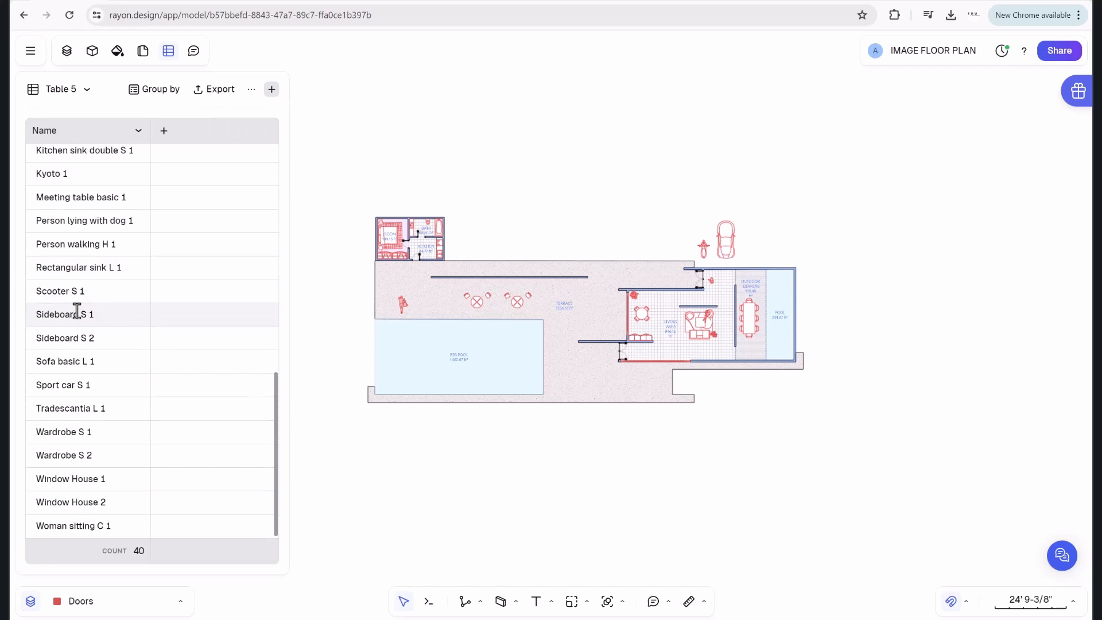
pyautogui.scroll(8, 101, 313)
# Add a brand column to Table 5 and look through the brand of each block.
pyautogui.click(165, 132)
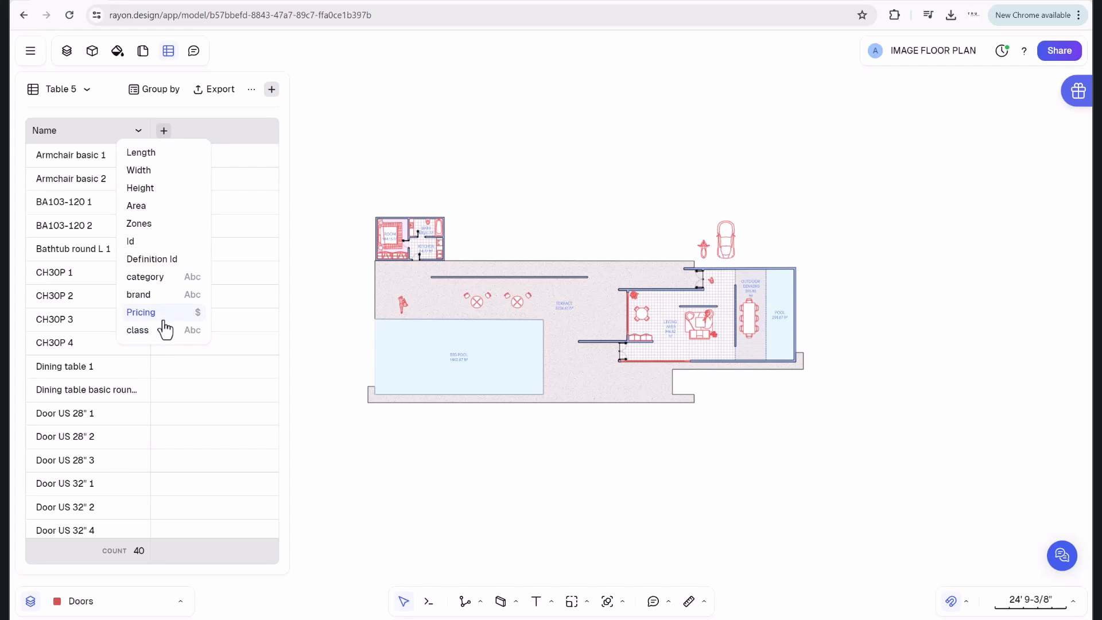
pyautogui.click(165, 297)
pyautogui.scroll(-8, 148, 257)
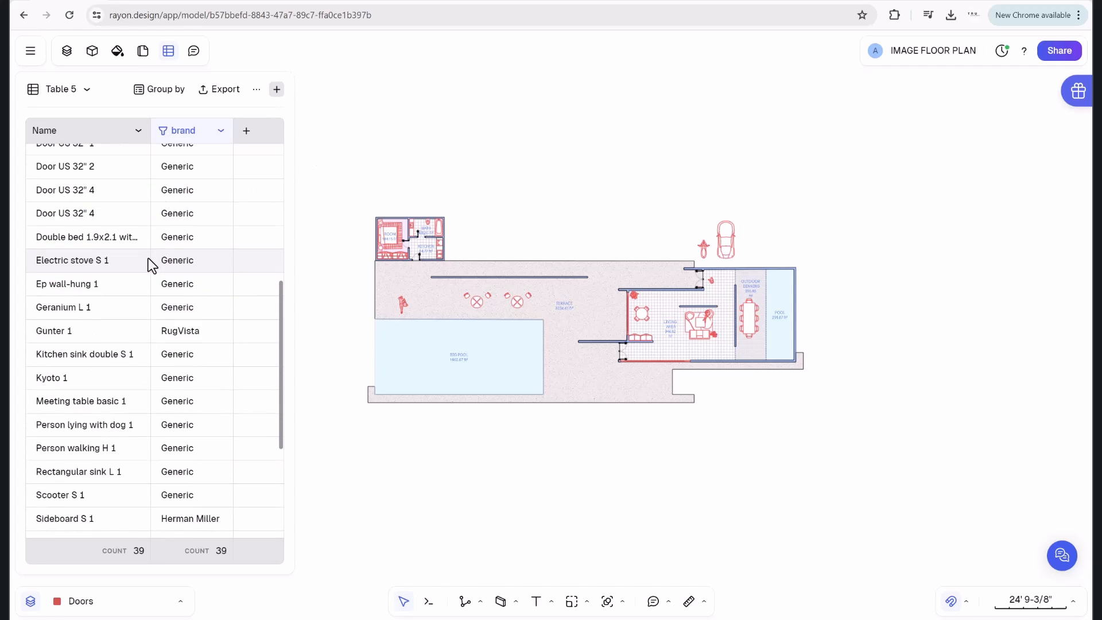
pyautogui.scroll(8, 148, 268)
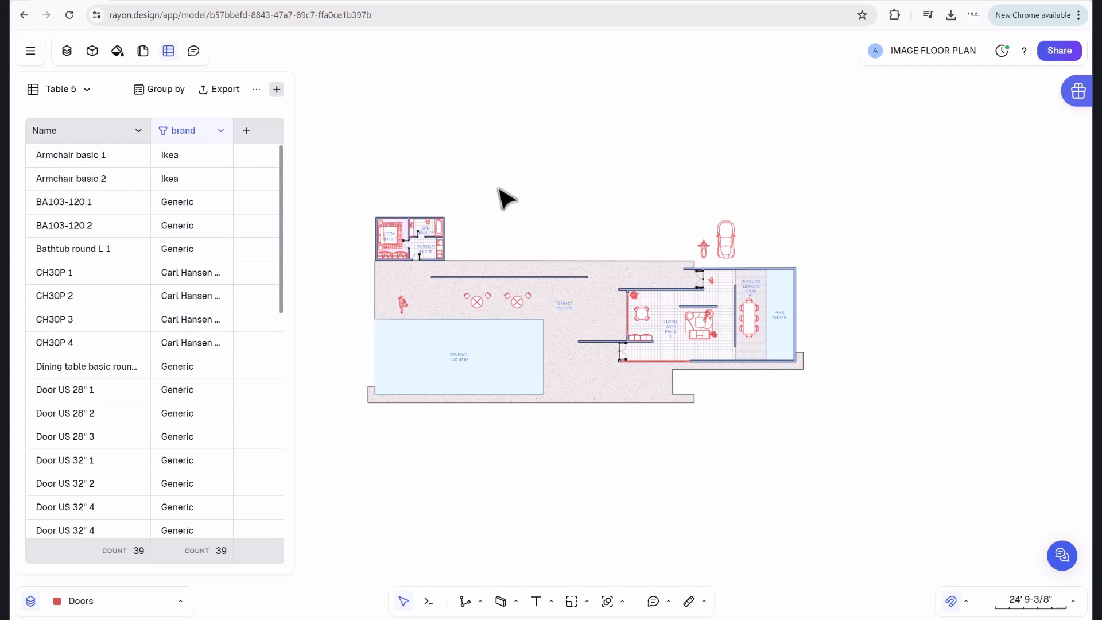
# Select the plant in the upper-left corner of the living area to check its category and brand properties.
pyautogui.scroll(5, 750, 327)
pyautogui.moveTo(562, 131); pyautogui.dragTo(835, 229, button='middle')
pyautogui.scroll(5, 689, 323)
pyautogui.click(689, 347)
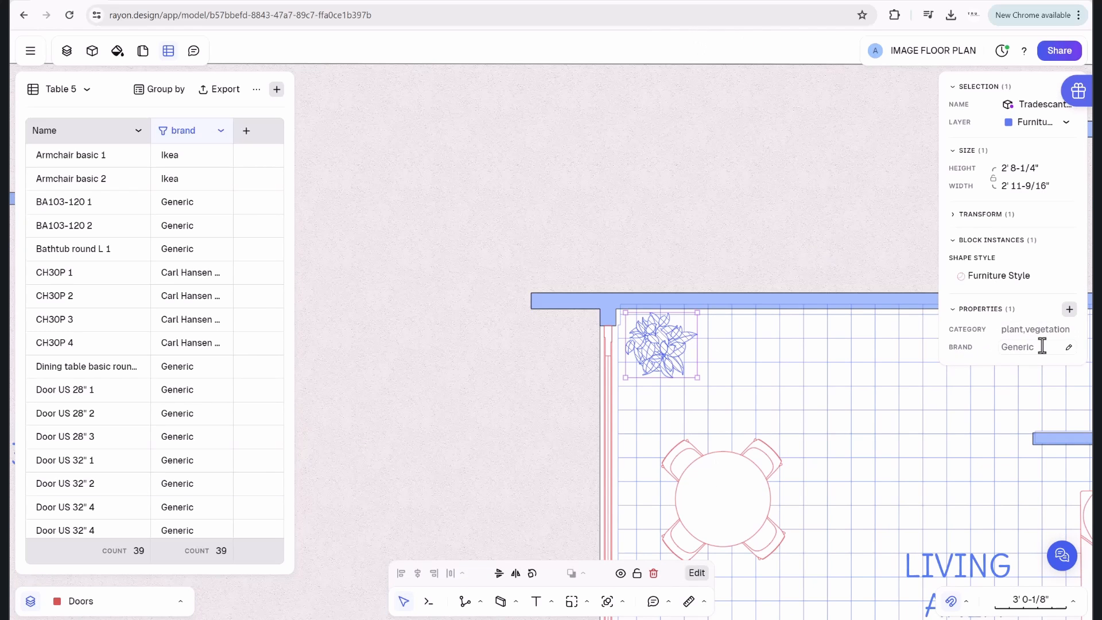
# Check the brand property of the leftmost terrace chair and look through the brands in Table 5.
pyautogui.moveTo(552, 356); pyautogui.dragTo(630, 357, button='middle')
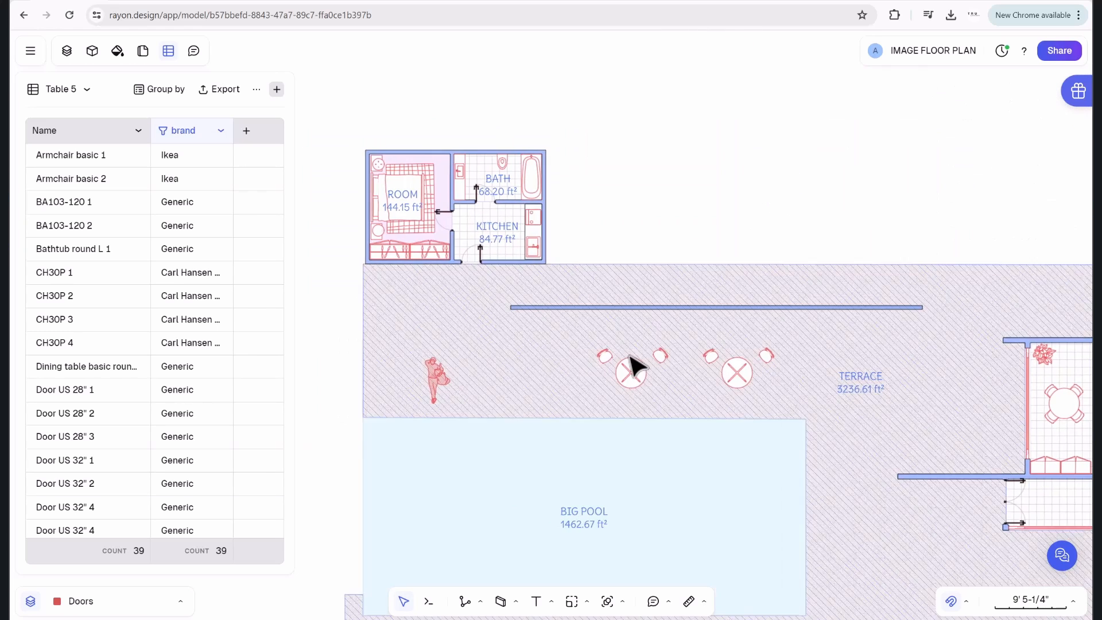
pyautogui.scroll(5, 629, 356)
pyautogui.click(572, 348)
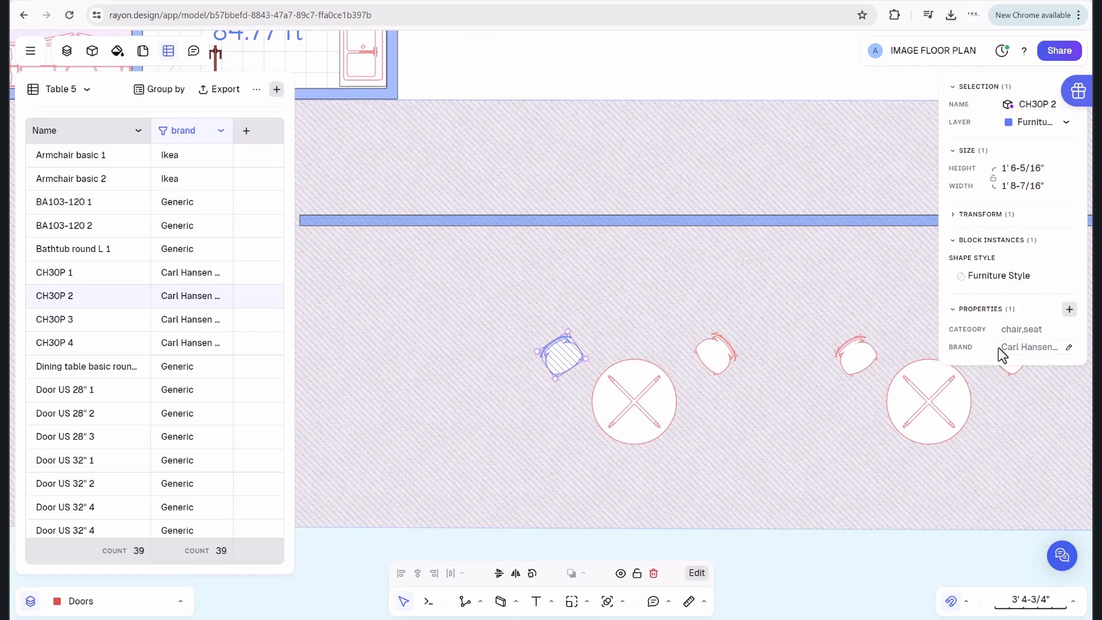
pyautogui.click(664, 53)
pyautogui.scroll(-8, 179, 221)
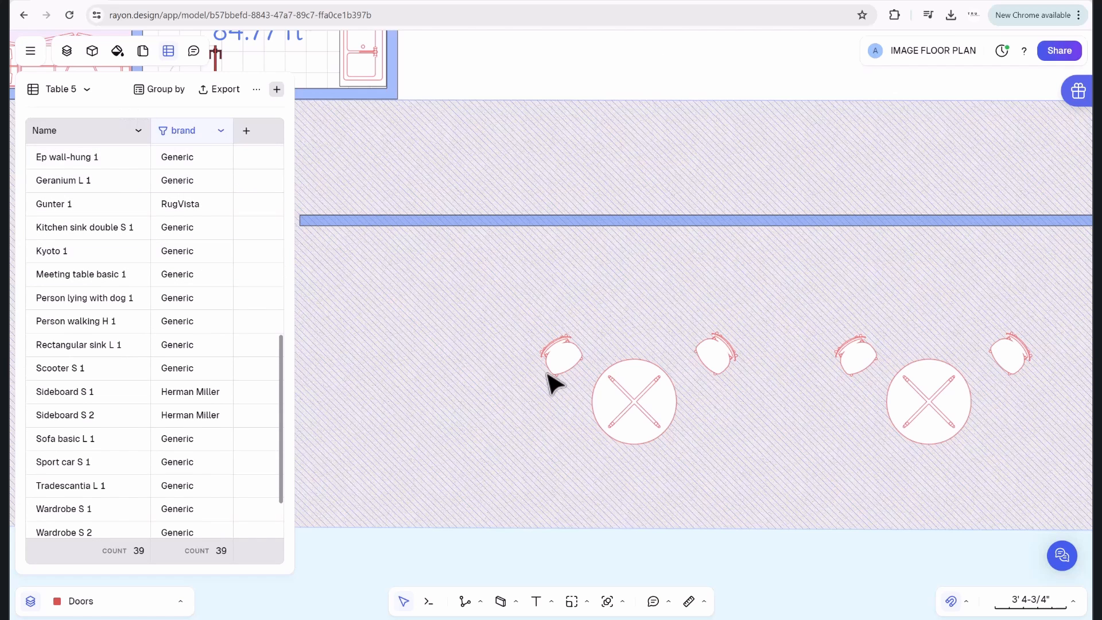
# Select all the terrace chairs of the same kind as the leftmost CH30P chair with Select Similar.
pyautogui.click(566, 364)
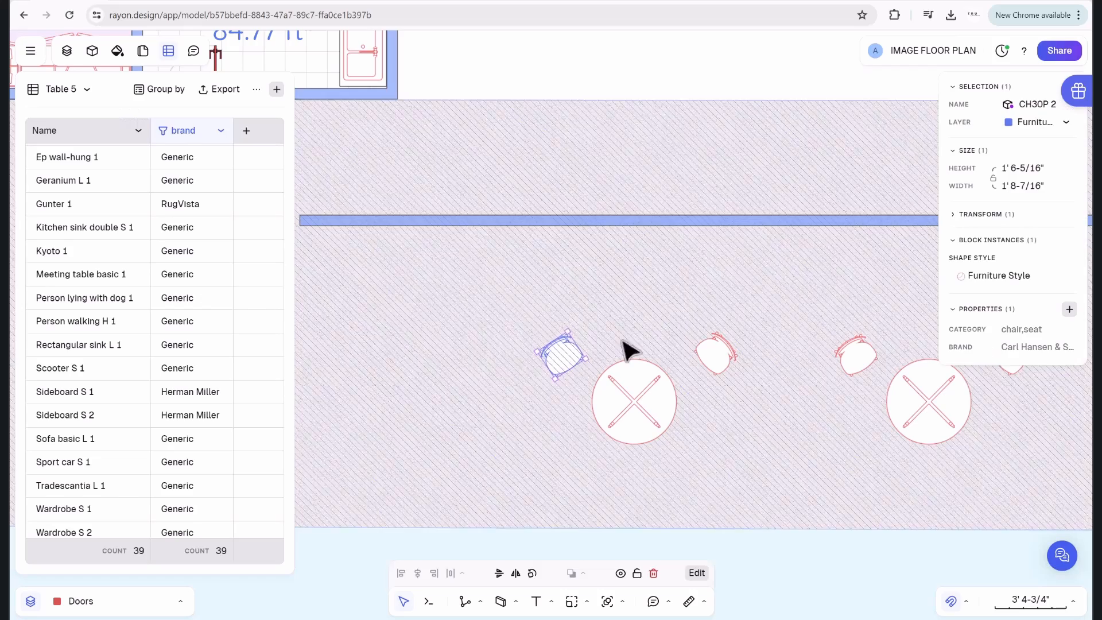
pyautogui.scroll(-5, 574, 224)
pyautogui.scroll(5, 574, 270)
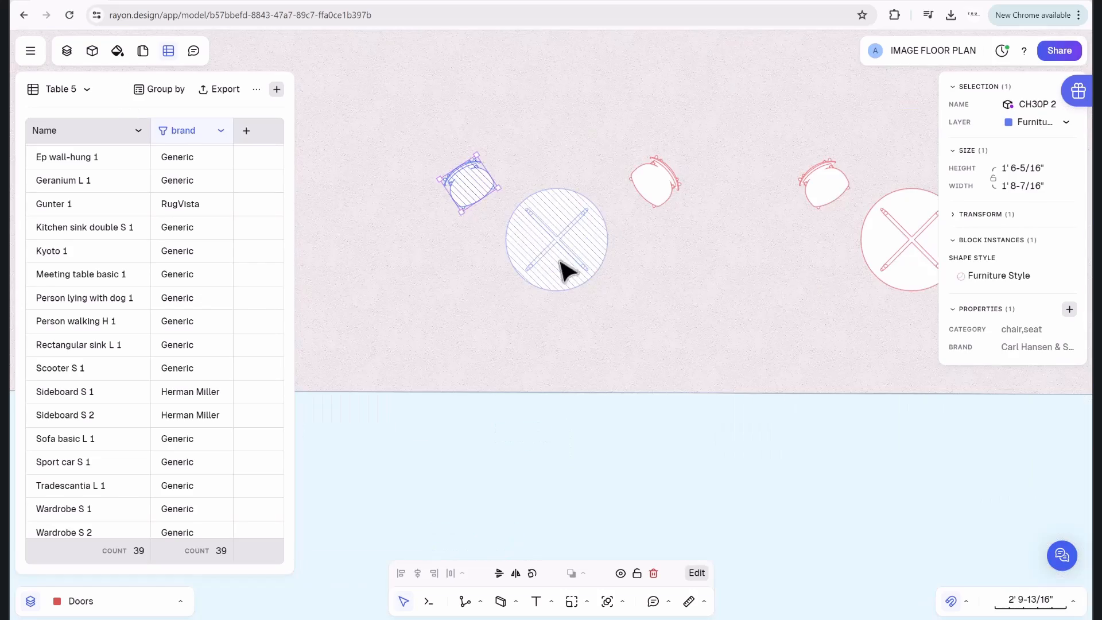
pyautogui.scroll(-6, 516, 172)
pyautogui.scroll(6, 574, 213)
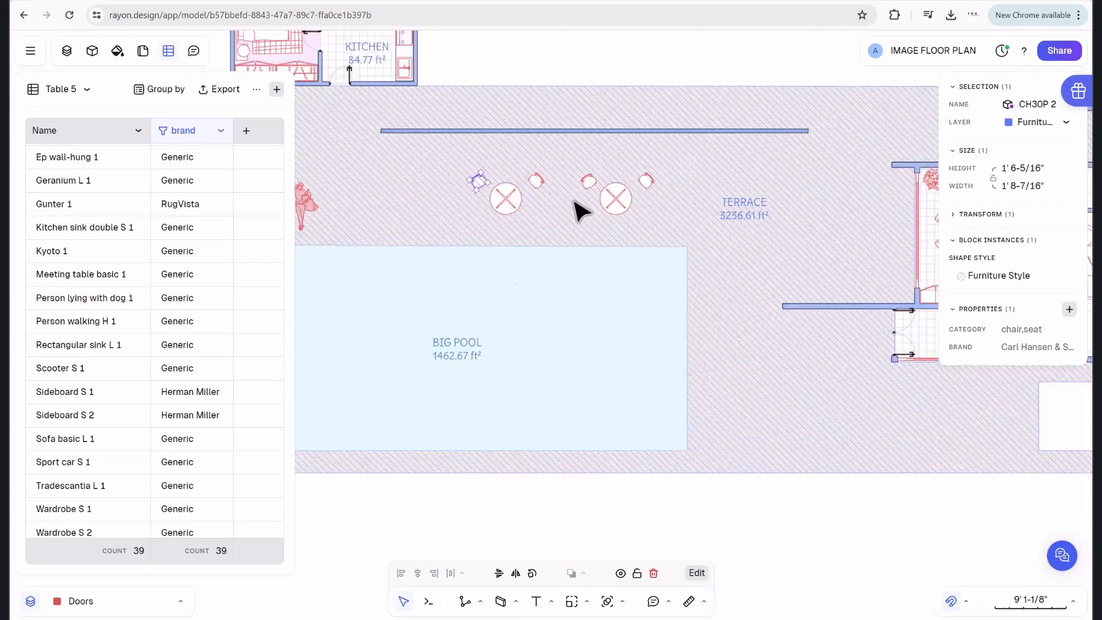
pyautogui.scroll(-1, 402, 189)
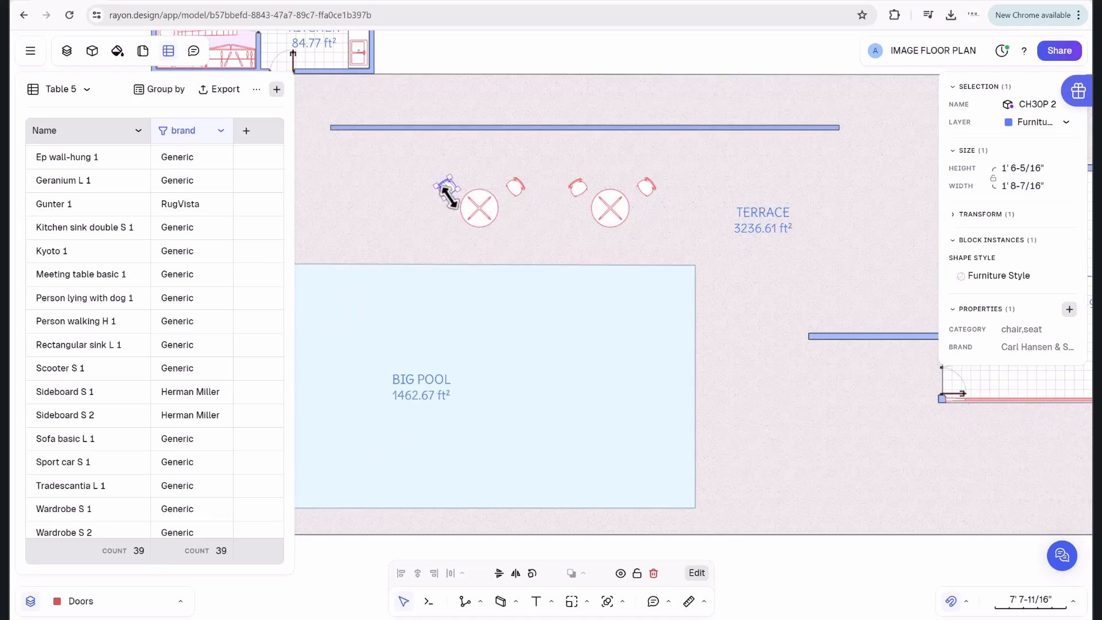
pyautogui.scroll(8, 448, 190)
pyautogui.rightClick(446, 183)
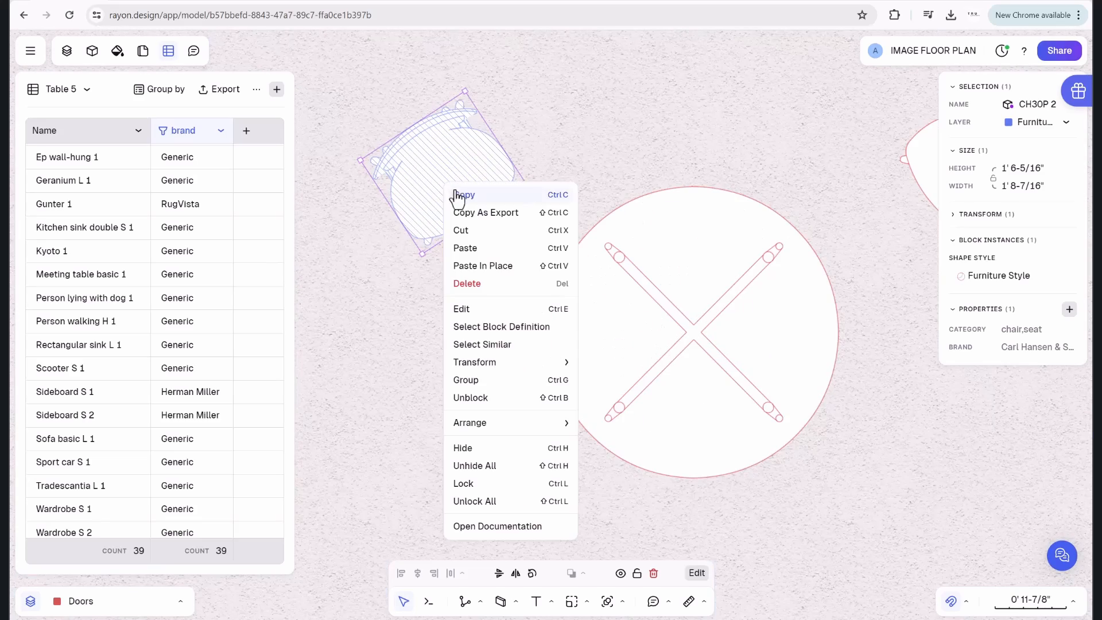
pyautogui.click(492, 344)
pyautogui.scroll(-9, 491, 307)
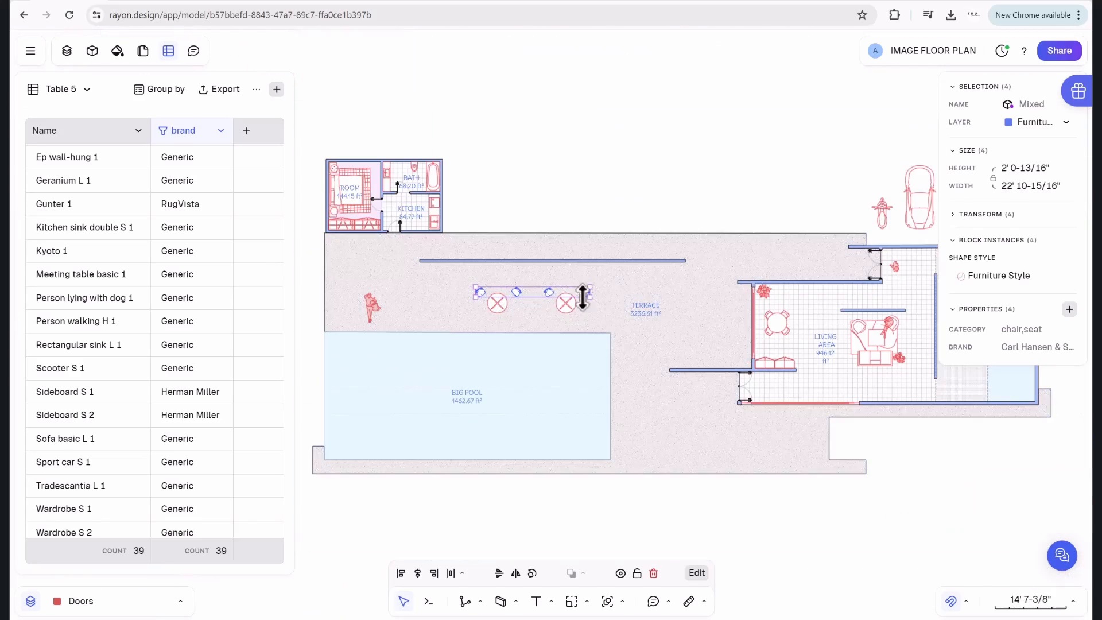
pyautogui.scroll(2, 561, 300)
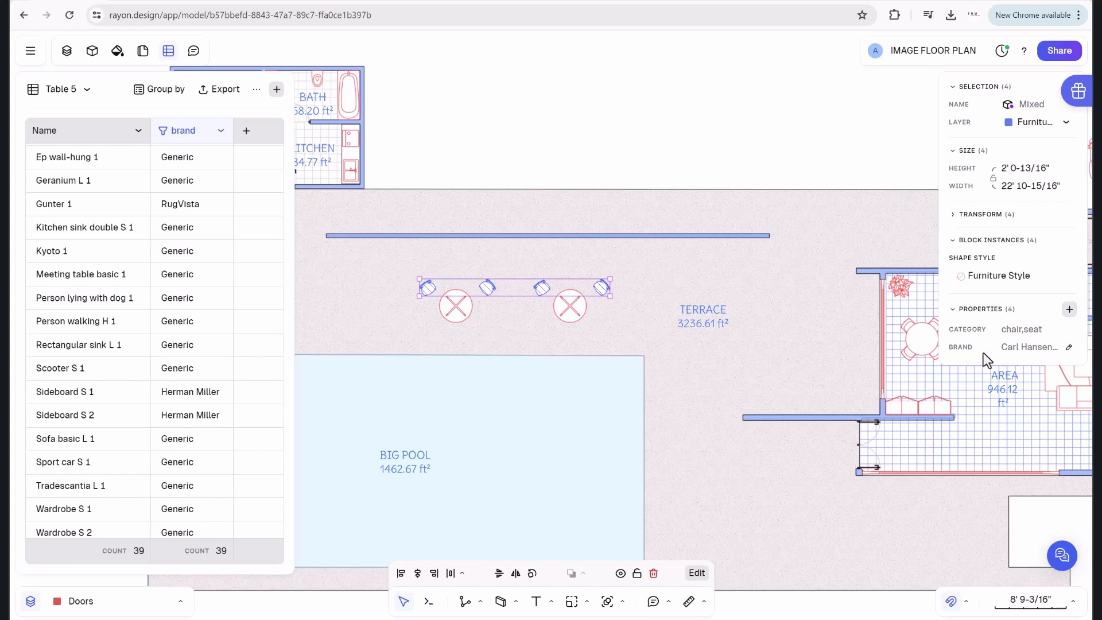
# Delete the Pricing property and add a new property named Price of type Price to the selected terrace chairs.
pyautogui.click(1069, 309)
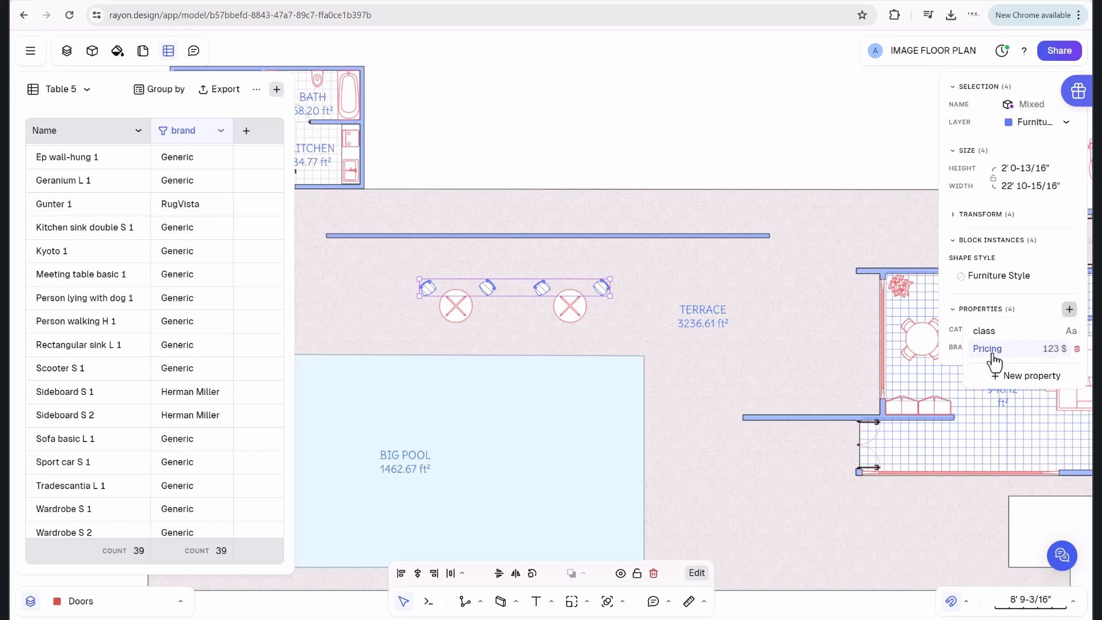
pyautogui.click(1077, 349)
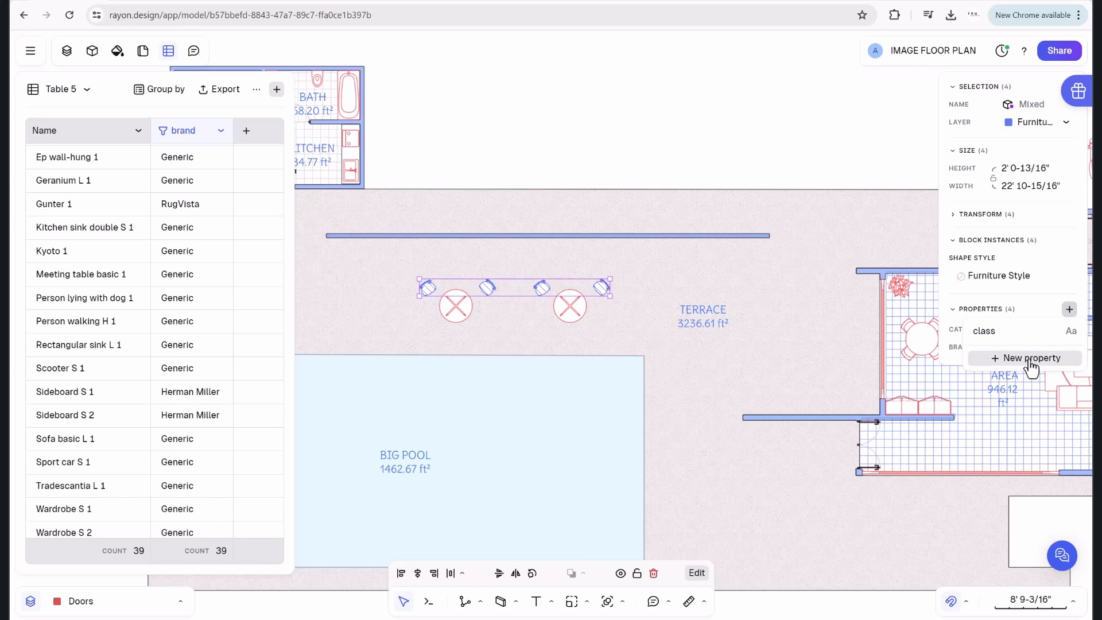
pyautogui.click(1029, 359)
pyautogui.click(1070, 371)
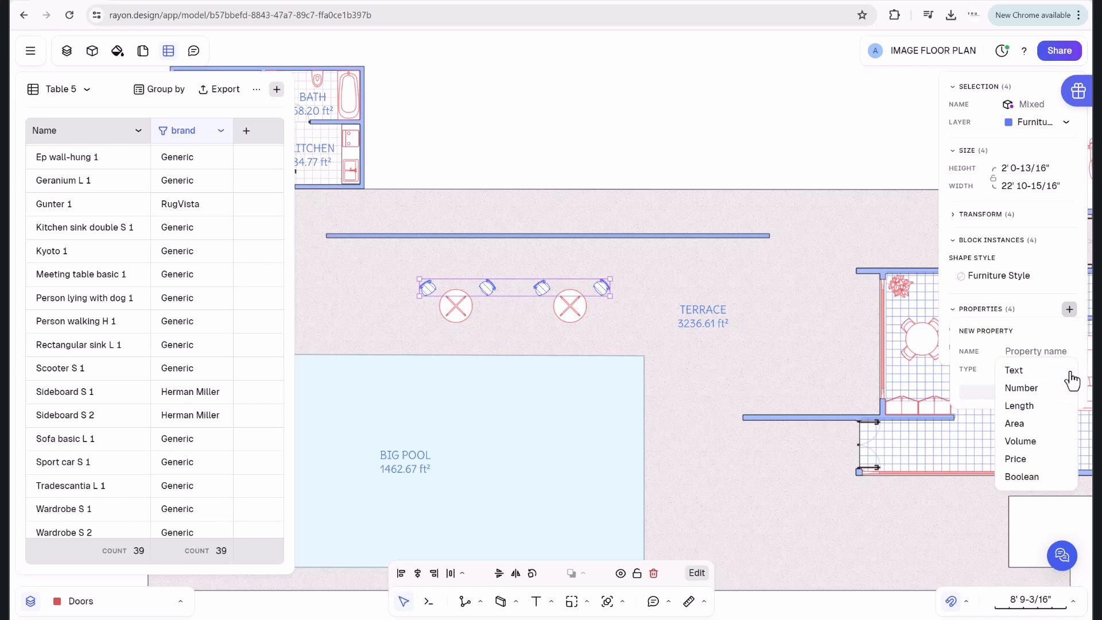
pyautogui.click(1058, 354)
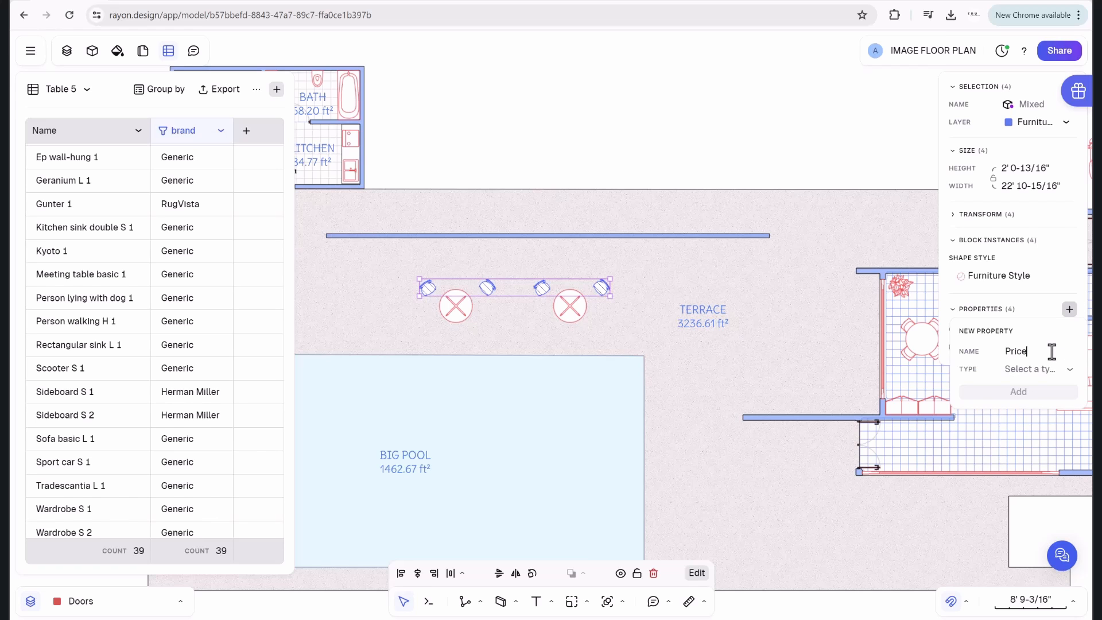
pyautogui.click(1056, 376)
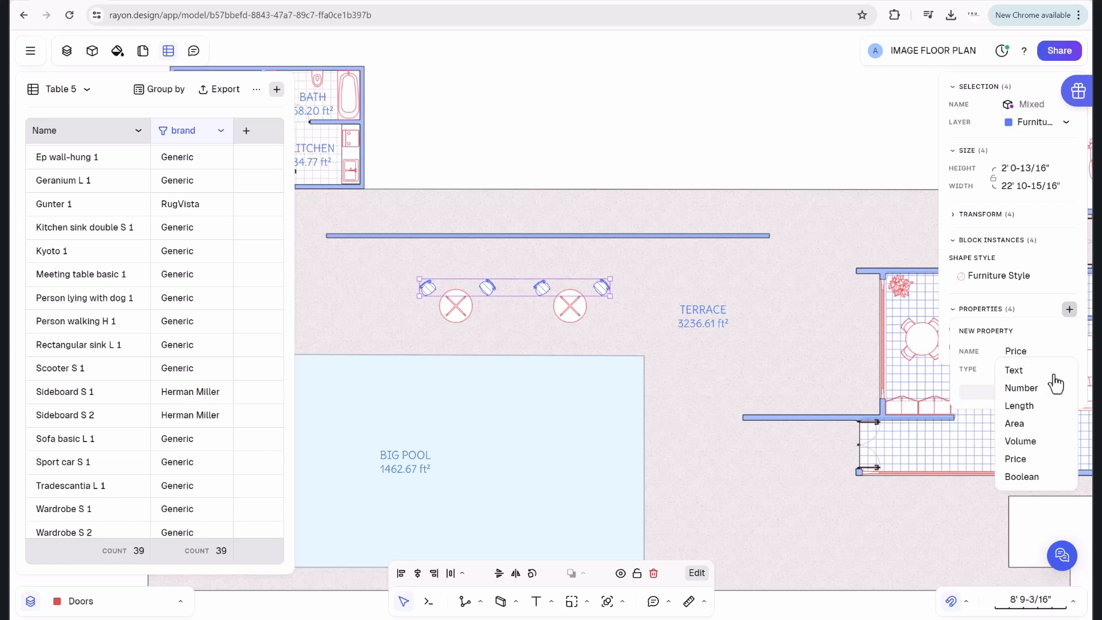
pyautogui.click(1025, 462)
pyautogui.click(1026, 399)
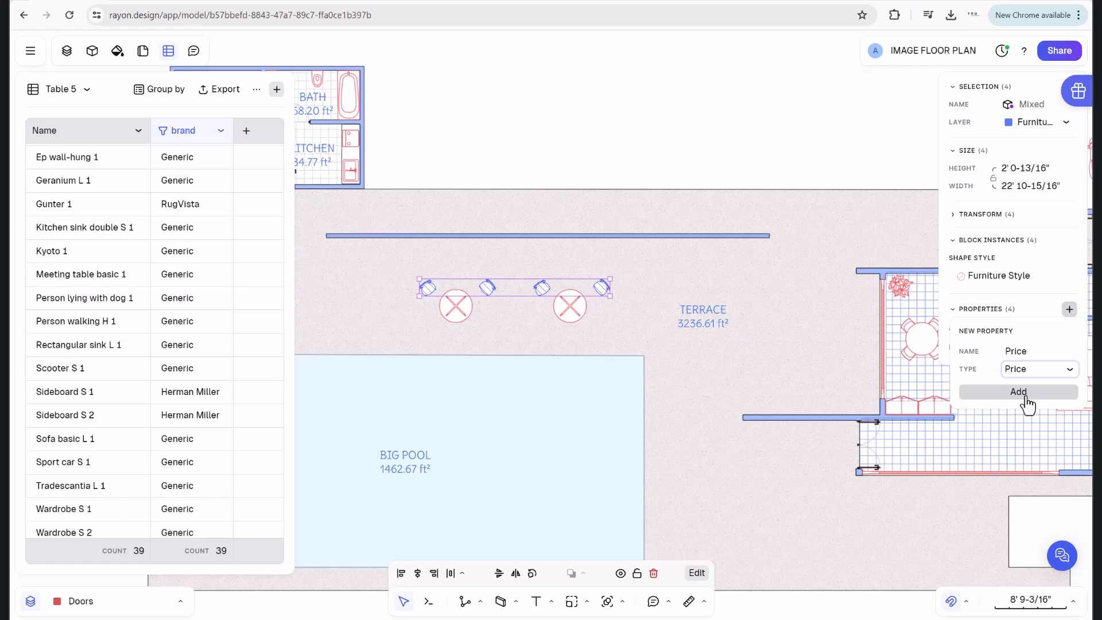
# Set the Price of the four selected terrace chairs to 499 $ and deselect them.
pyautogui.click(1009, 365)
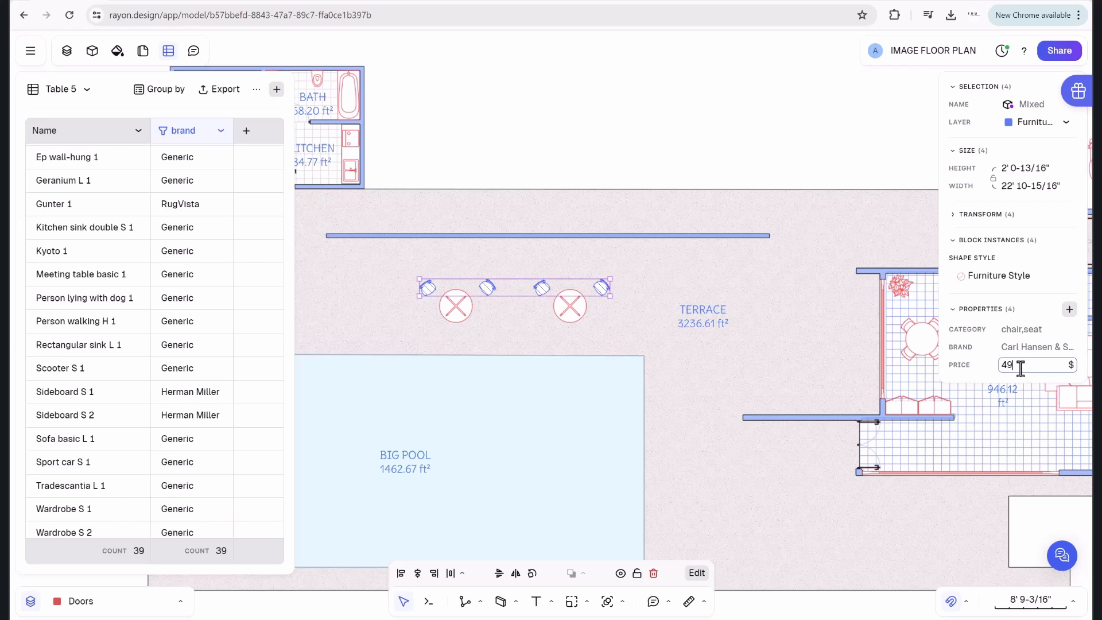
pyautogui.press('Return')
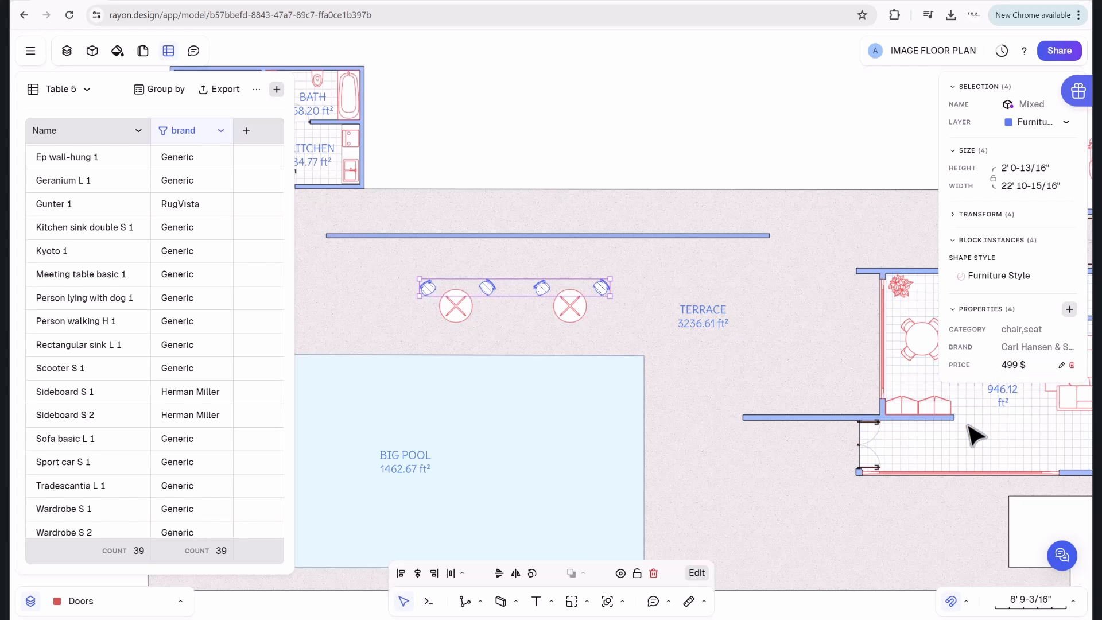
pyautogui.scroll(-3, 666, 155)
pyautogui.scroll(3, 660, 195)
pyautogui.click(645, 304)
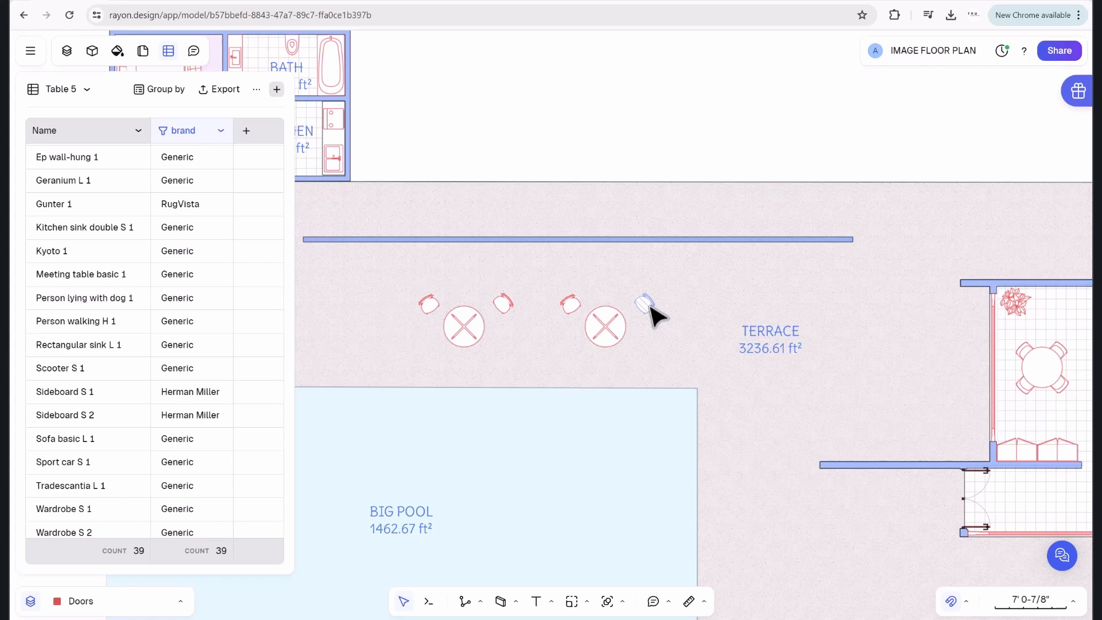
pyautogui.click(660, 112)
# Add a Price column to Table 5 and check the prices of the CH30P chairs.
pyautogui.click(247, 131)
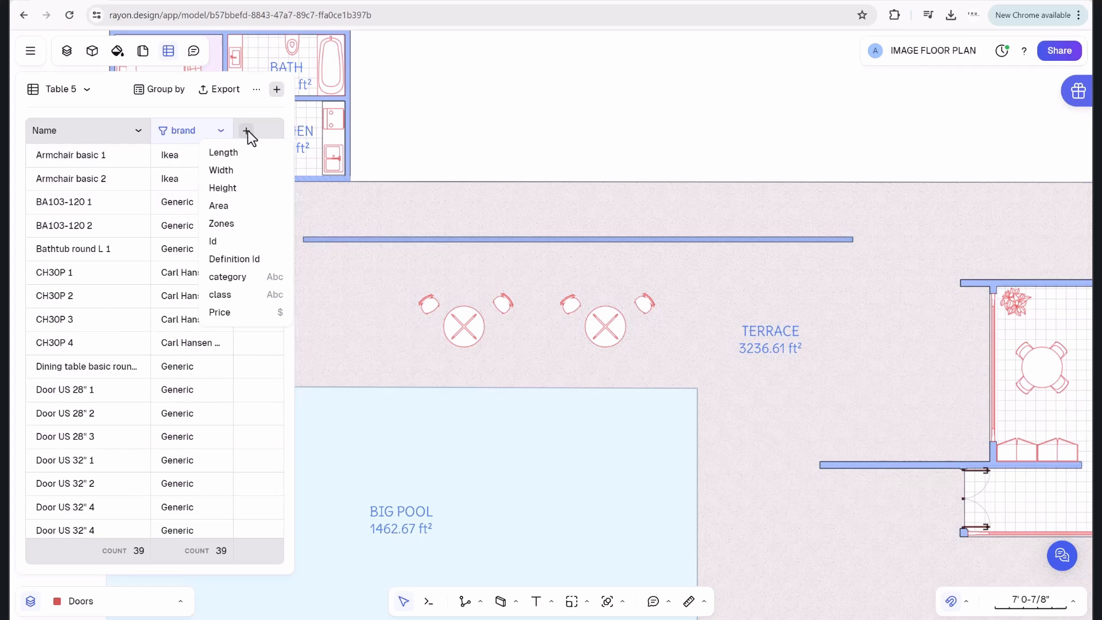
pyautogui.click(220, 312)
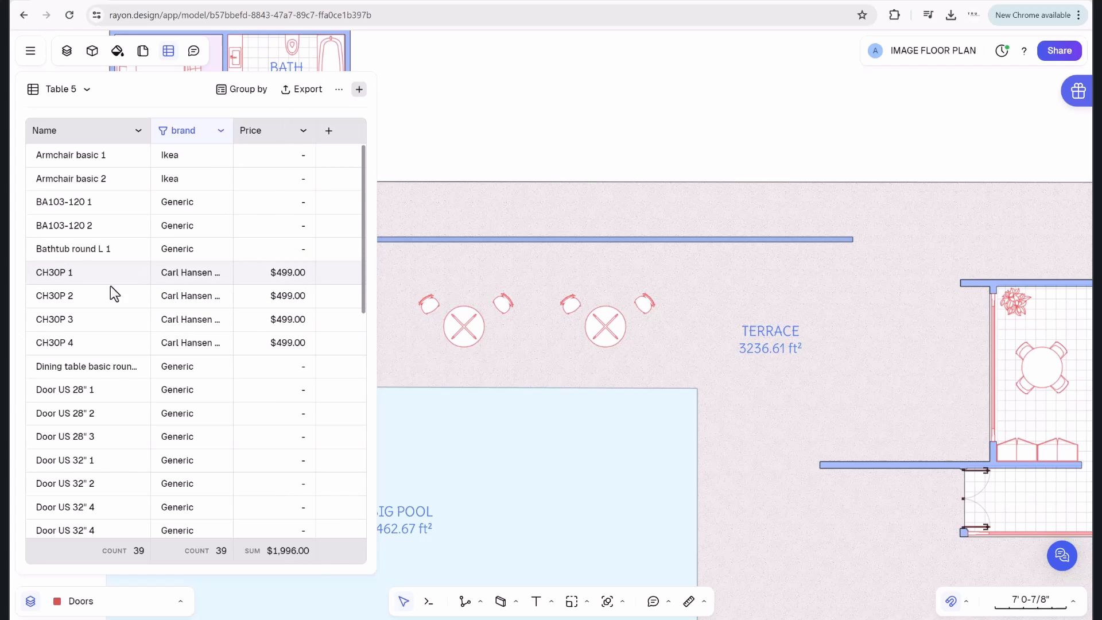
pyautogui.click(430, 303)
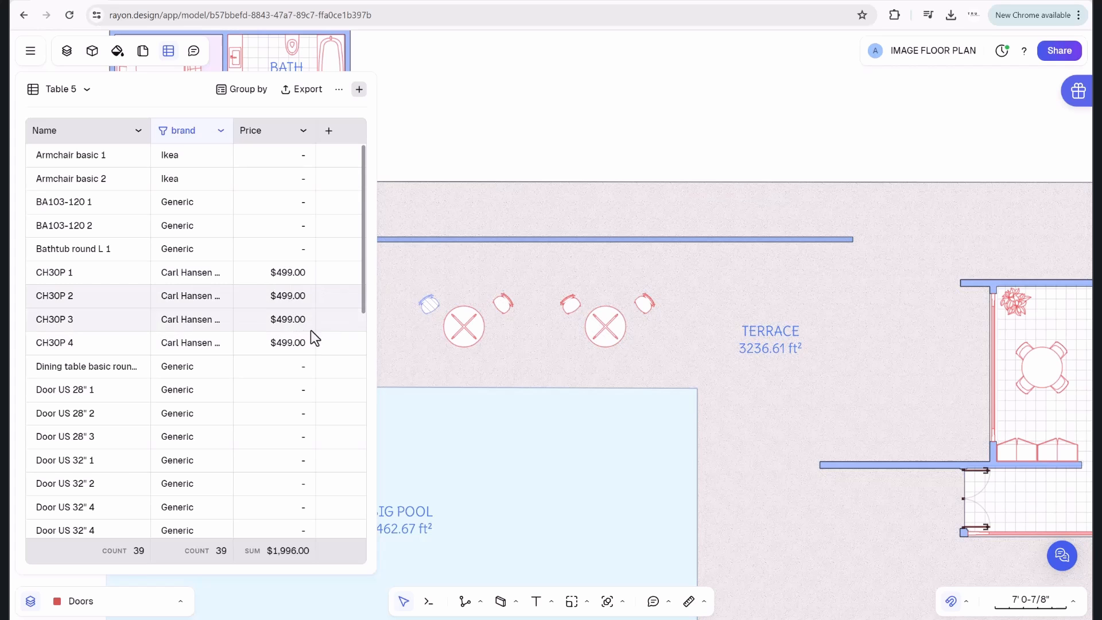
pyautogui.click(544, 121)
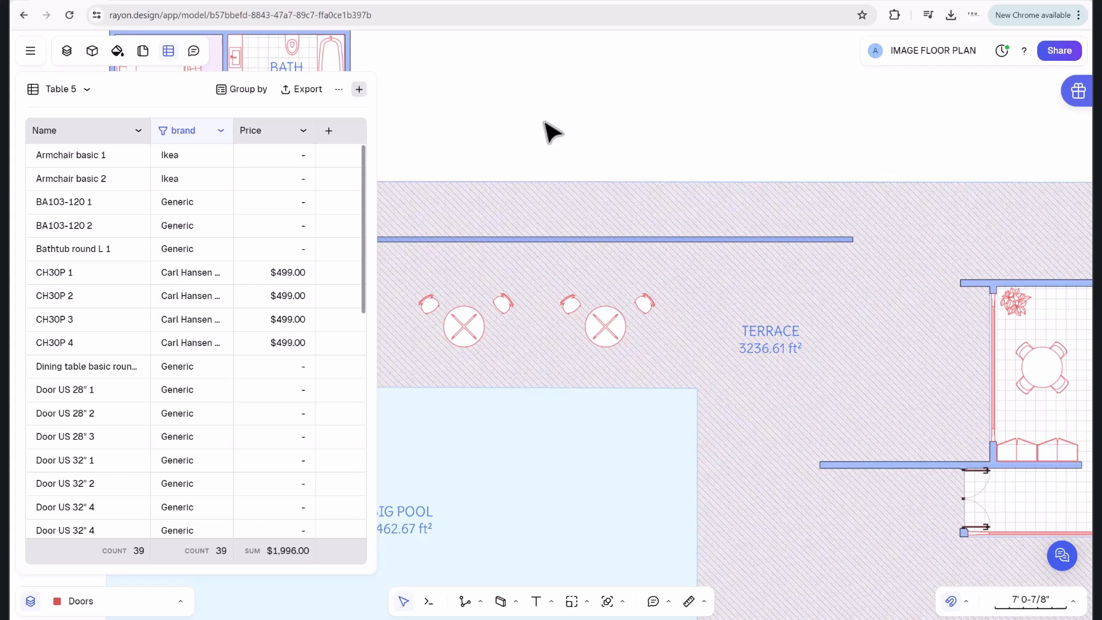
# Remove the Price and brand columns from Table 5.
pyautogui.click(303, 131)
pyautogui.click(298, 246)
pyautogui.click(221, 131)
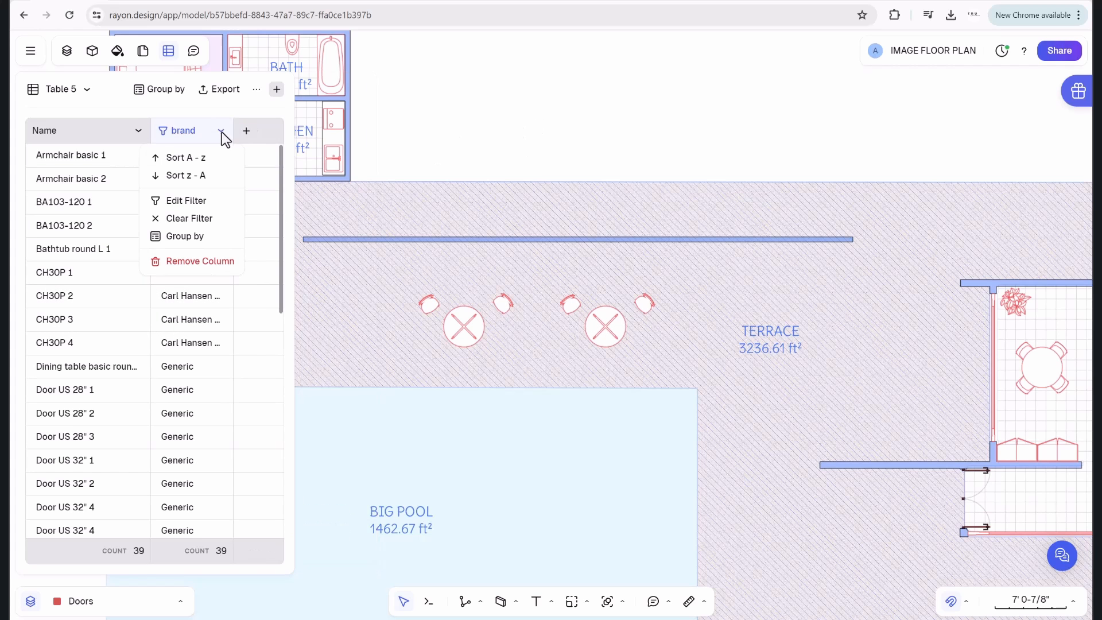
pyautogui.click(208, 262)
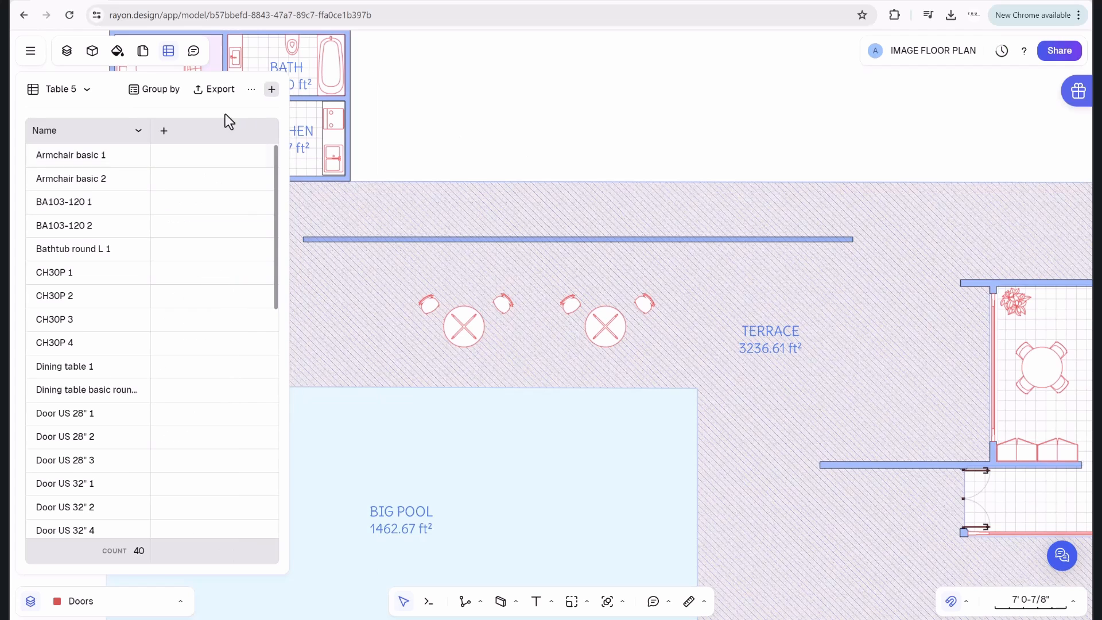
# Switch Table 5's category from Block to Zone and add an Area column.
pyautogui.click(251, 90)
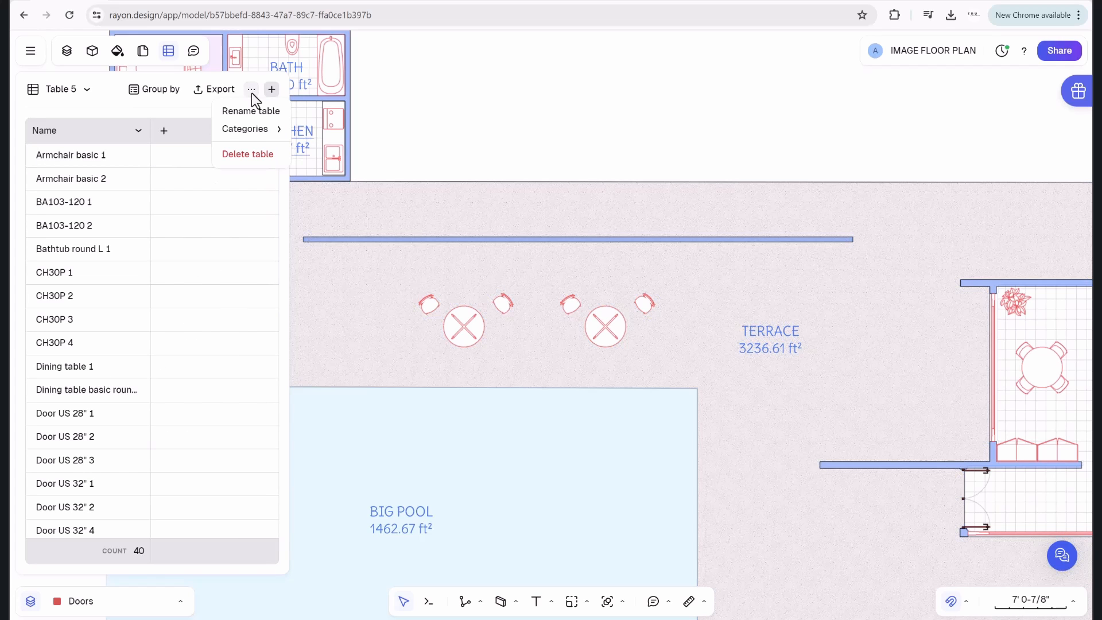
pyautogui.moveTo(269, 137)
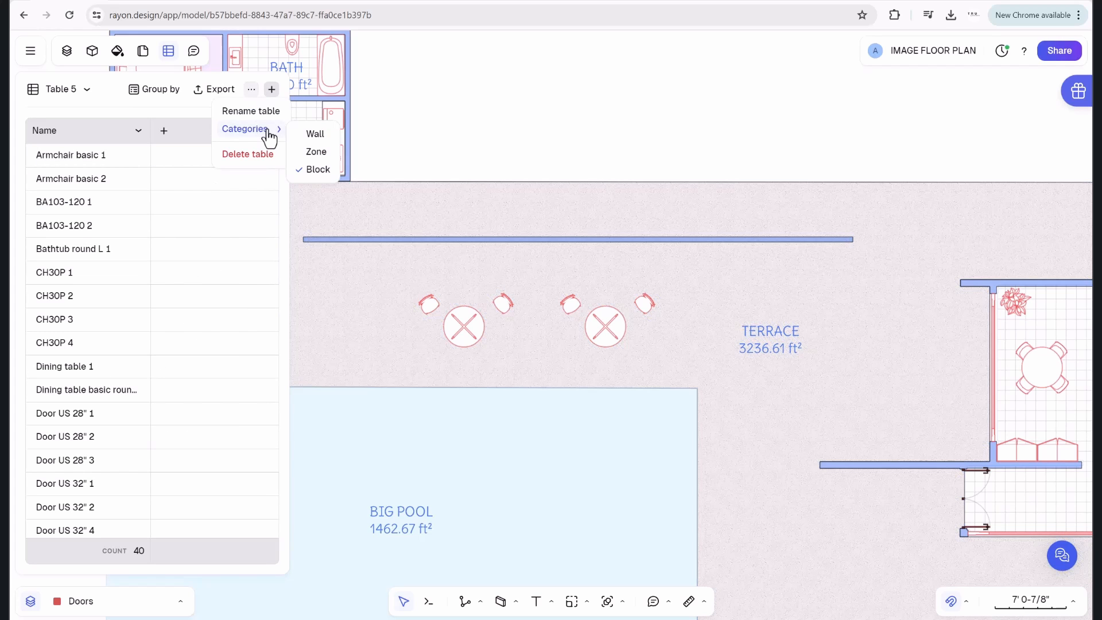
pyautogui.click(309, 172)
pyautogui.click(93, 203)
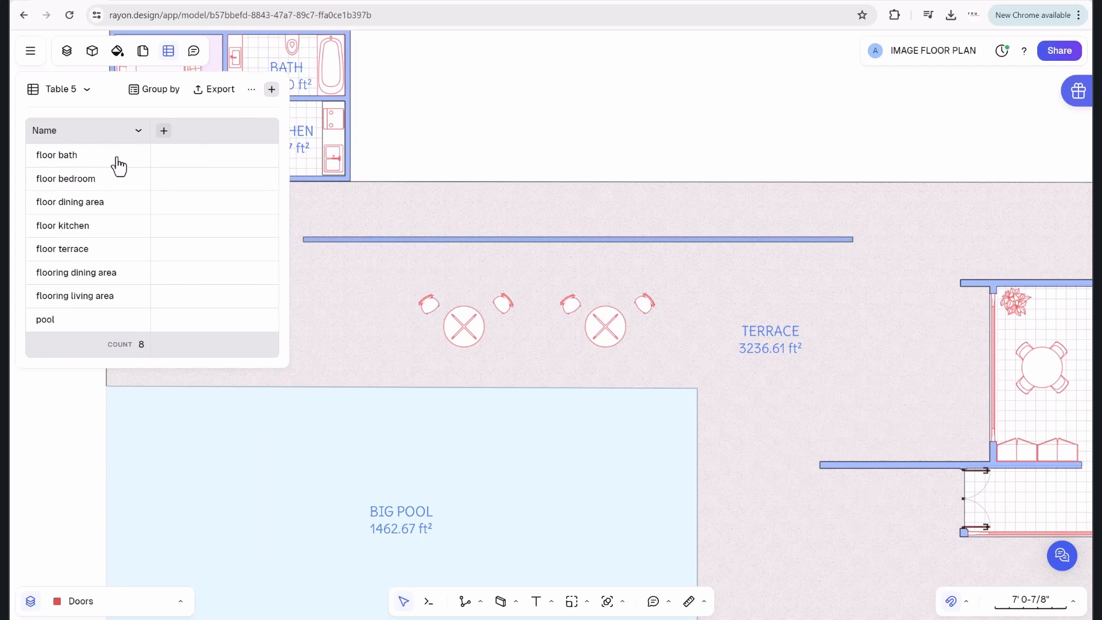
pyautogui.click(165, 131)
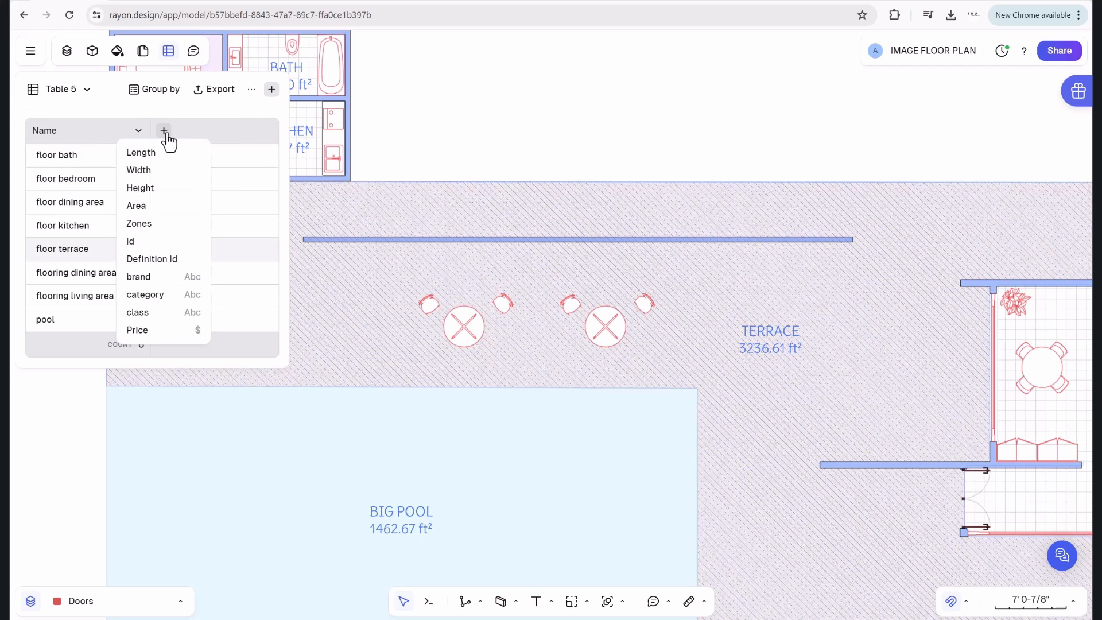
pyautogui.click(169, 202)
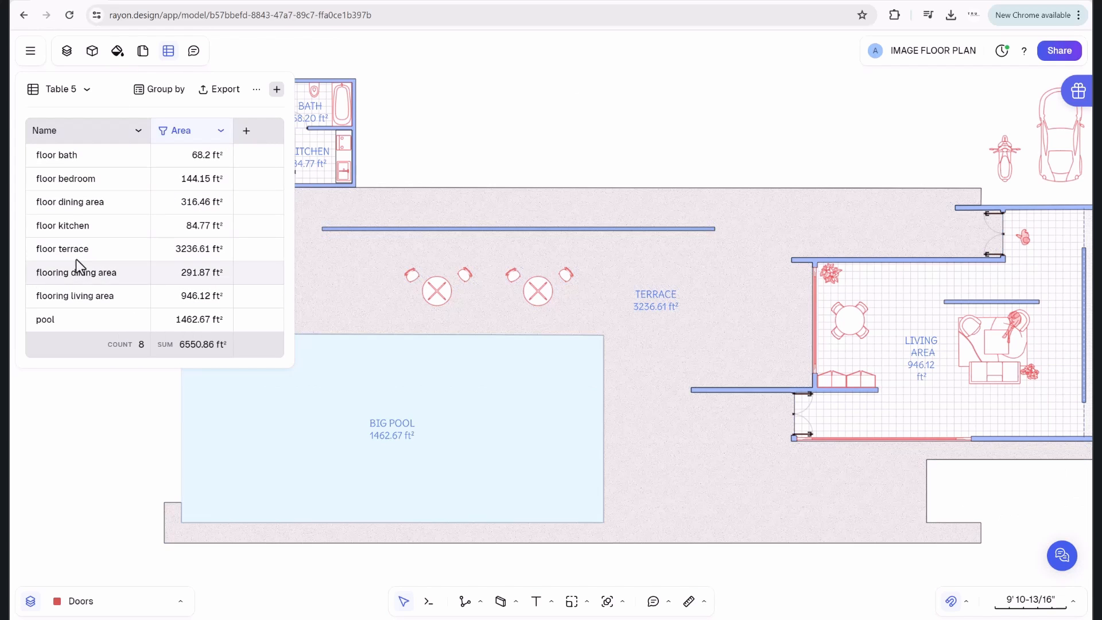
# Move the wall between the bath and the kitchen about 3 inches towards the kitchen.
pyautogui.moveTo(319, 119); pyautogui.dragTo(456, 164, button='middle')
pyautogui.scroll(5, 455, 164)
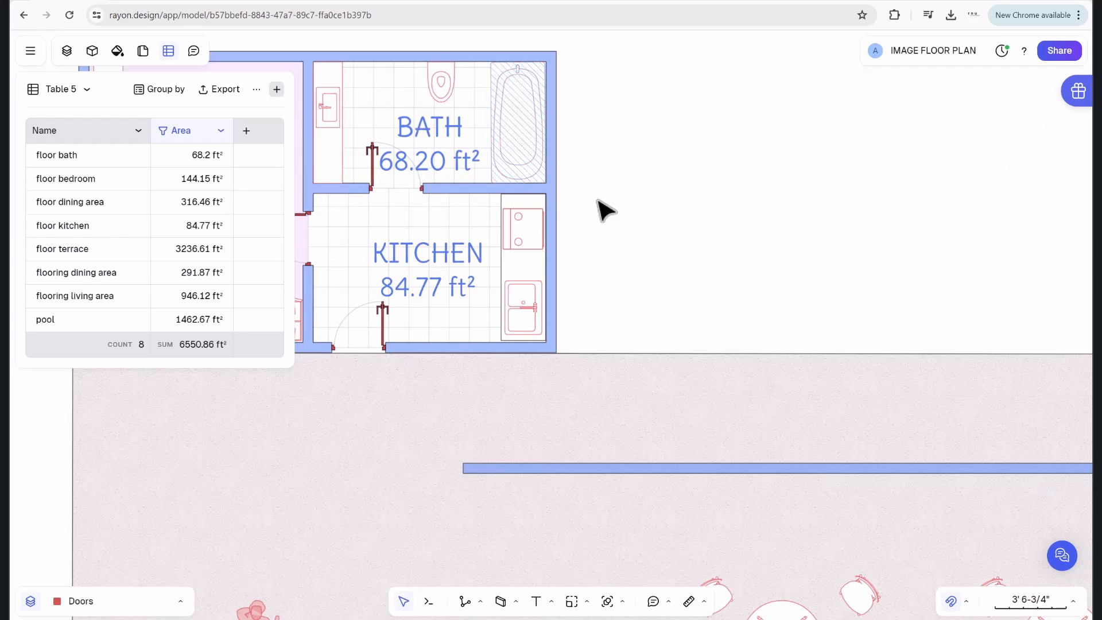
pyautogui.moveTo(561, 201); pyautogui.dragTo(647, 224, button='middle')
pyautogui.click(536, 210)
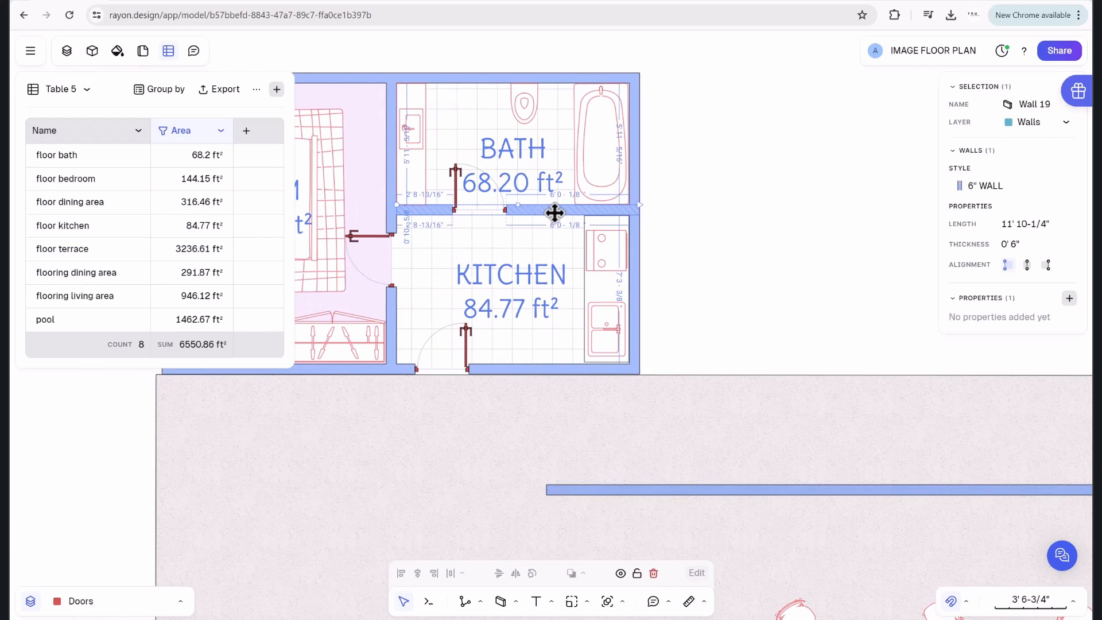
pyautogui.moveTo(554, 213); pyautogui.dragTo(553, 218)
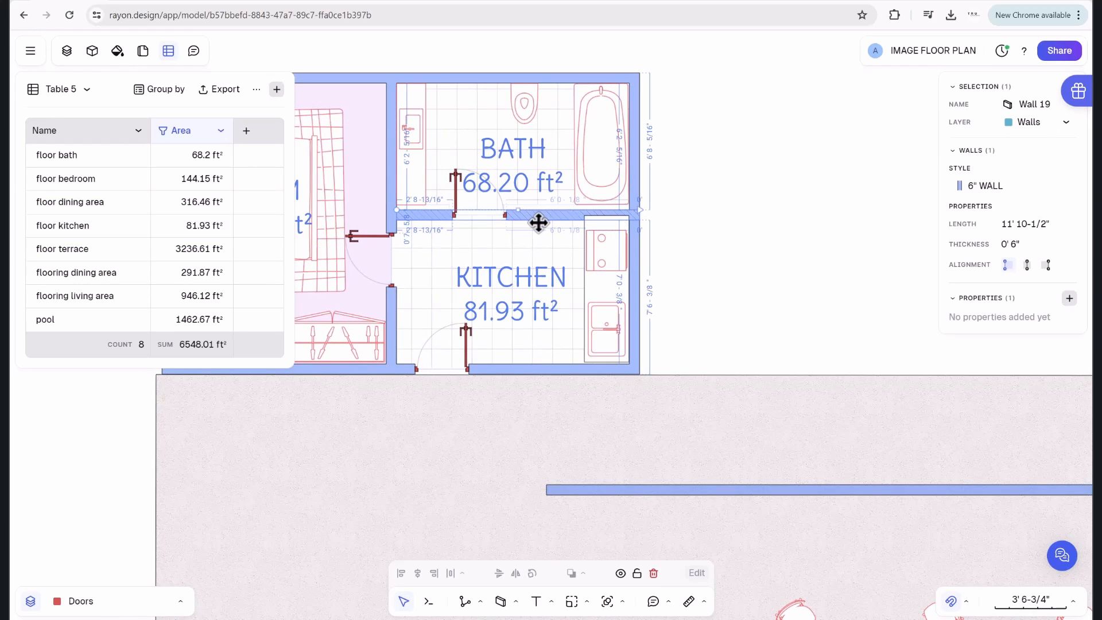
# Move the bath–kitchen wall about 3 inches back towards the bath, deselect it and check the kitchen floor's area in Table 5.
pyautogui.scroll(3, 539, 222)
pyautogui.scroll(-4, 544, 210)
pyautogui.moveTo(547, 212); pyautogui.dragTo(547, 208)
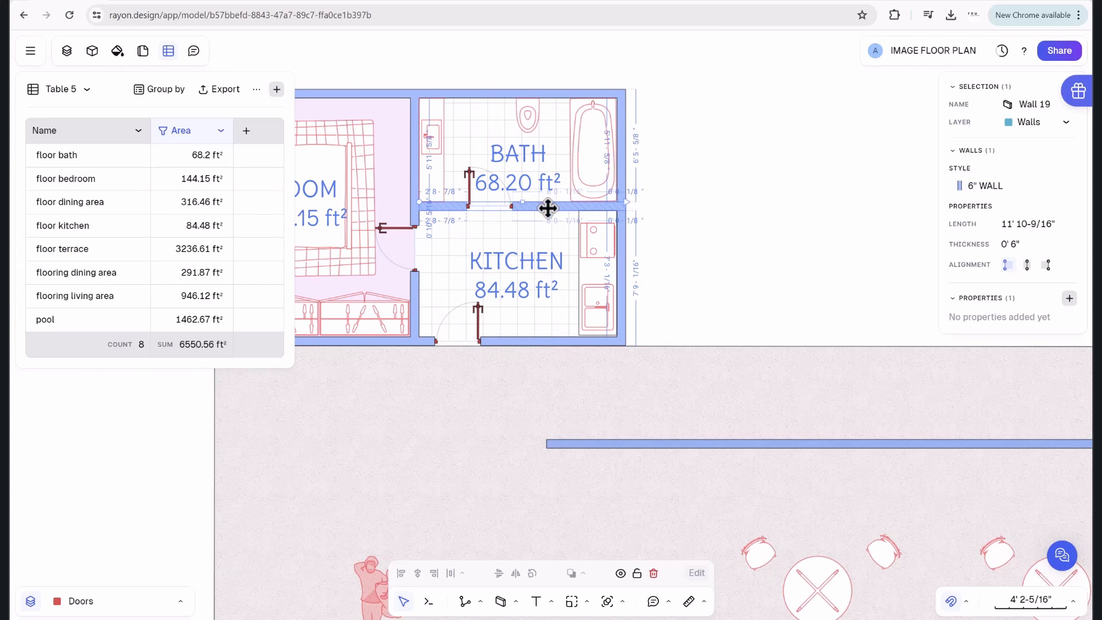
pyautogui.click(715, 215)
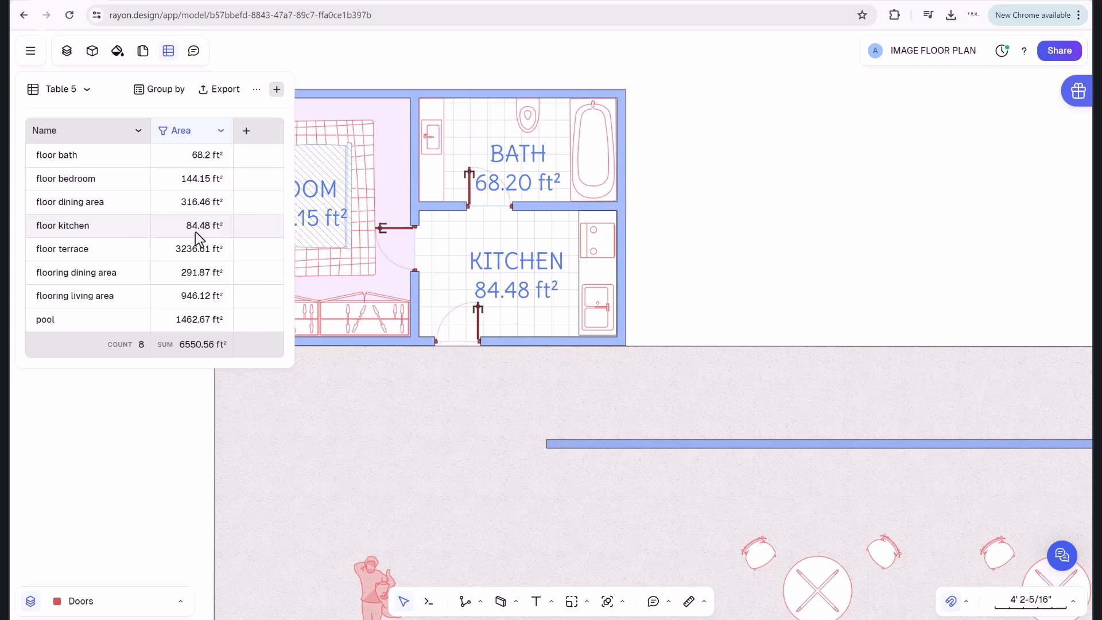
# Try moving the bath–kitchen wall about 13 inches into the kitchen to compare the table's areas, and undo the move.
pyautogui.moveTo(545, 217); pyautogui.dragTo(545, 238)
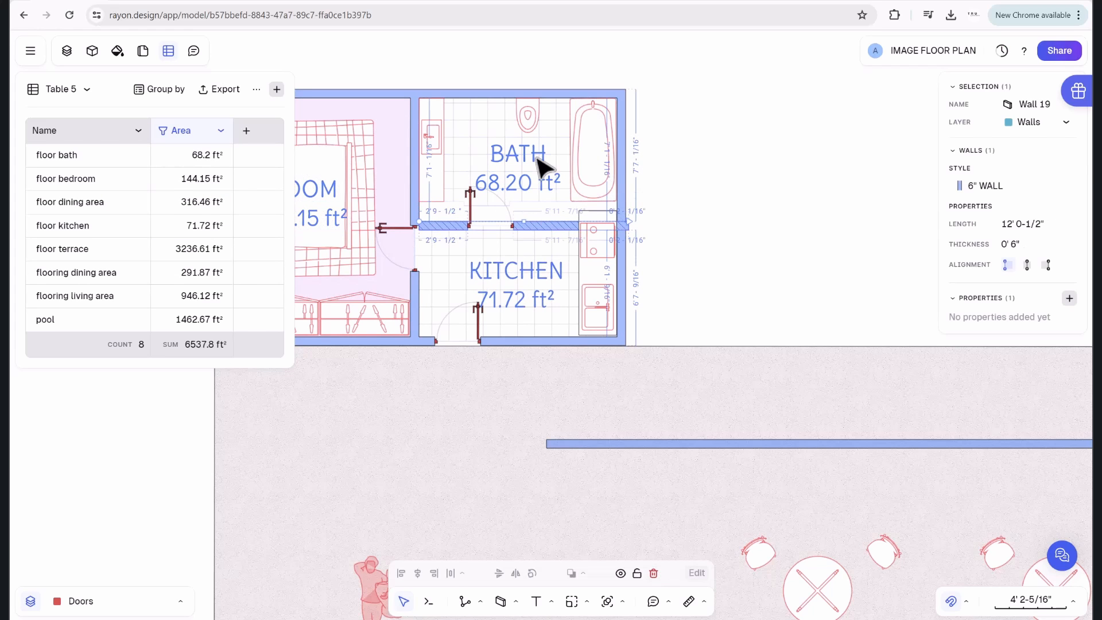
pyautogui.hotkey('ctrl', 'z')
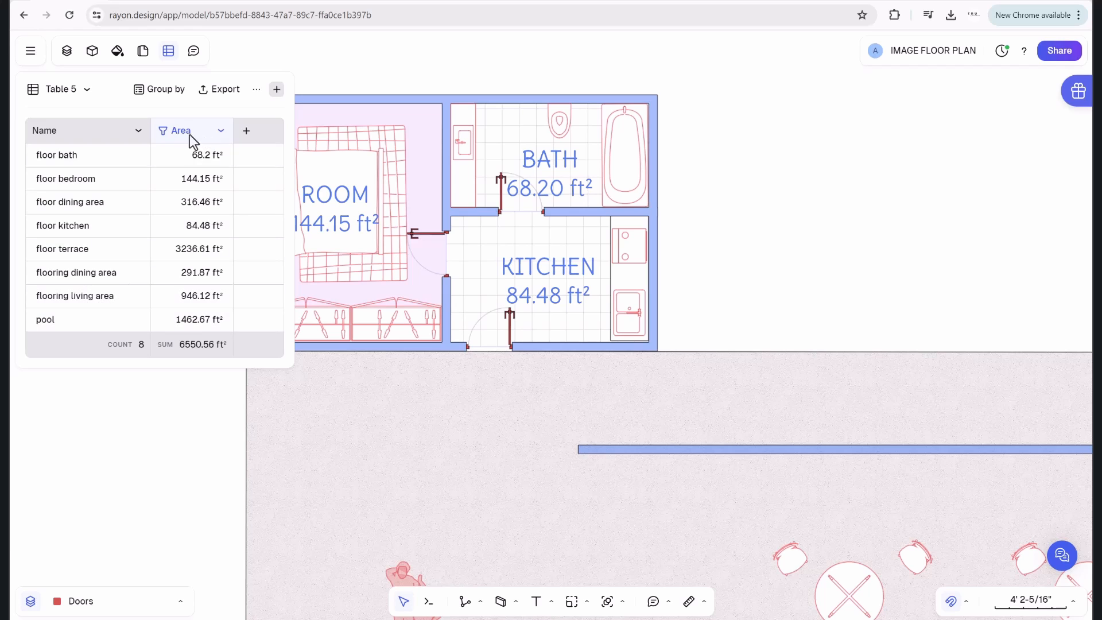
# Check which file formats Table 5 can be exported to and close the table.
pyautogui.click(218, 90)
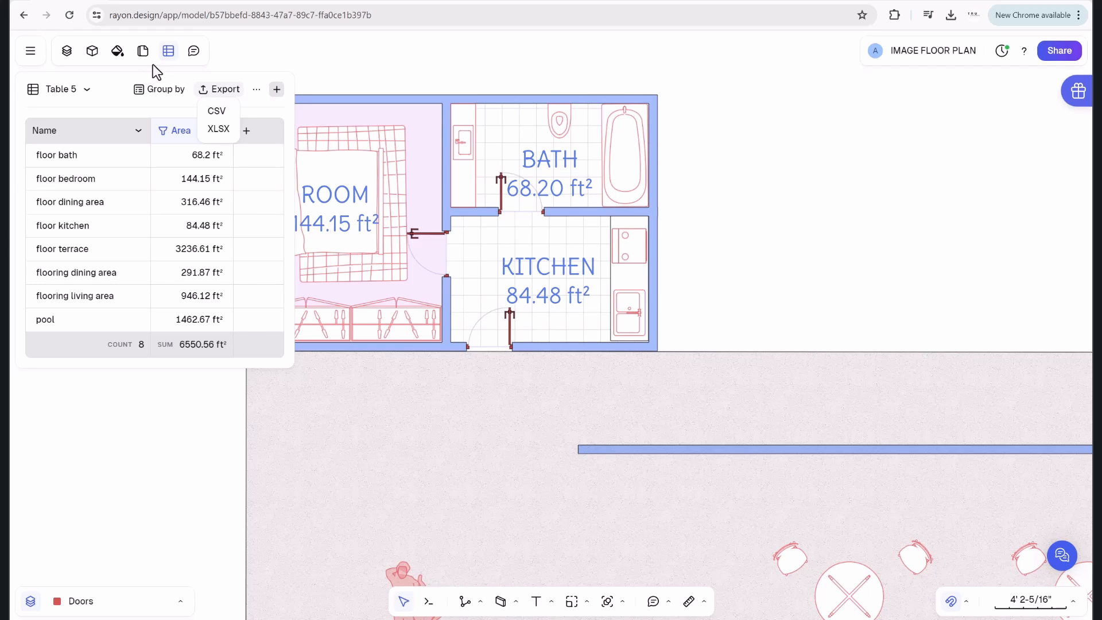
pyautogui.click(169, 51)
# Create a new page over the floor plan.
pyautogui.scroll(-5, 689, 270)
pyautogui.moveTo(834, 259); pyautogui.dragTo(369, 222, button='middle')
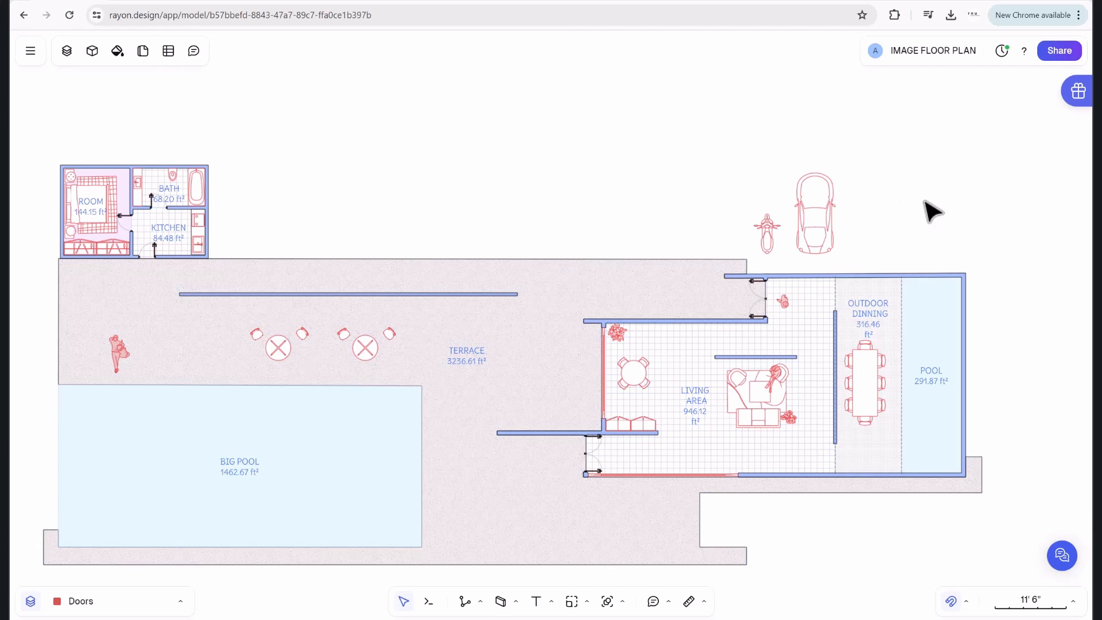
pyautogui.moveTo(678, 218); pyautogui.dragTo(674, 193, button='middle')
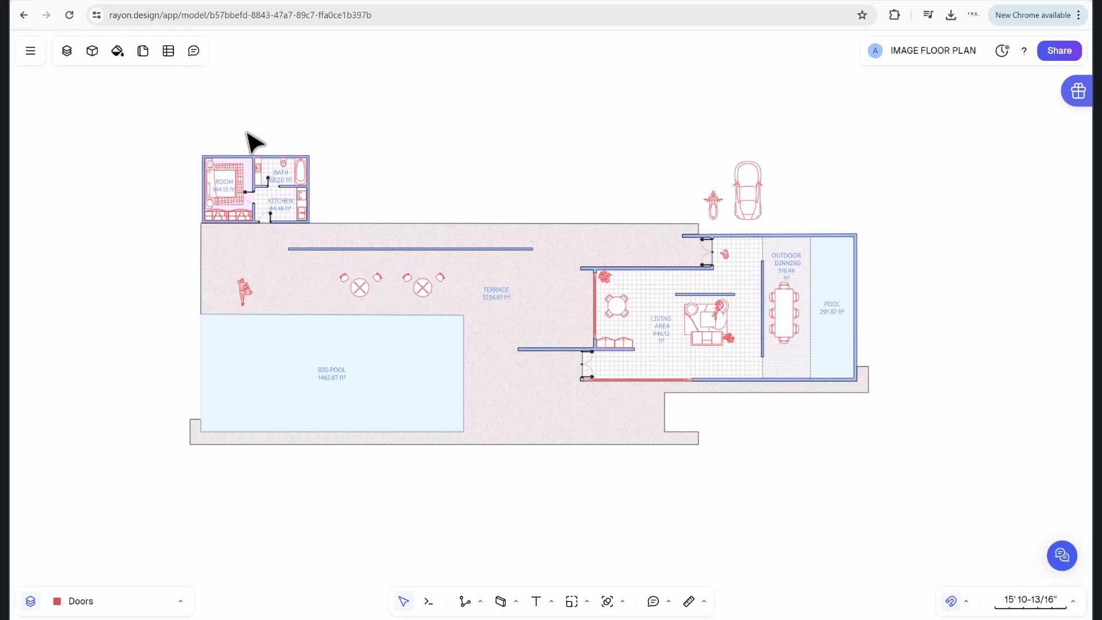
pyautogui.click(144, 53)
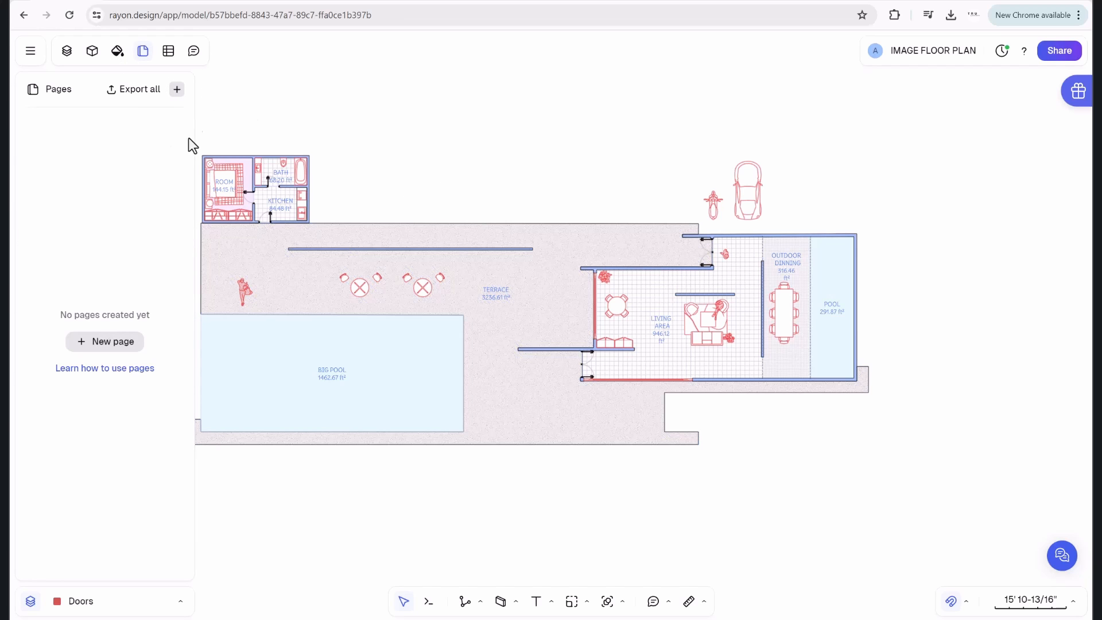
pyautogui.click(177, 90)
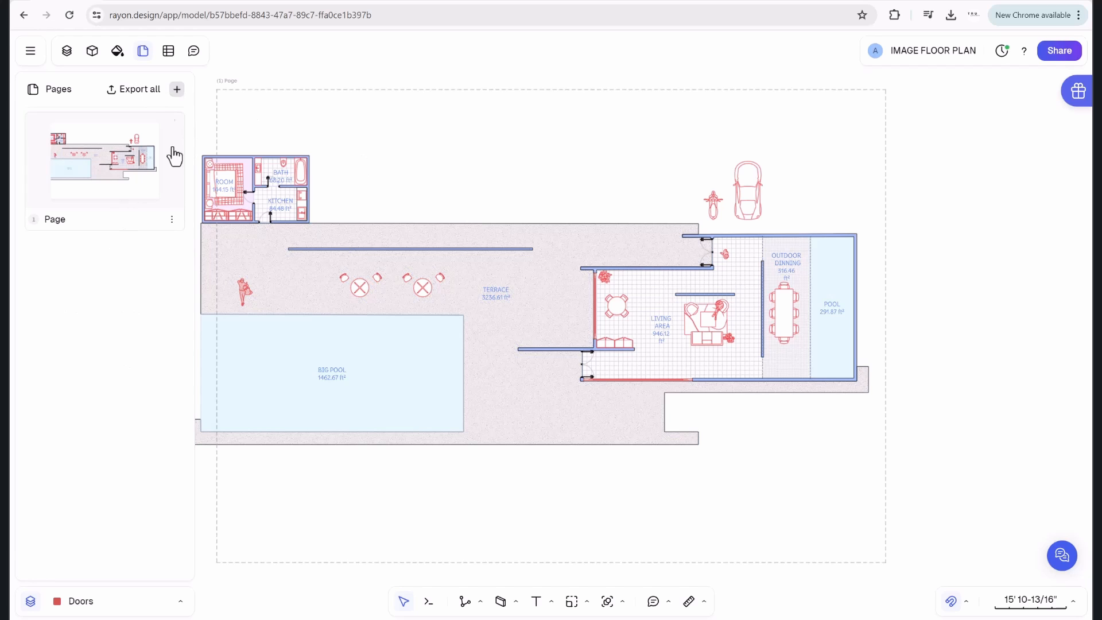
# Enlarge the new page frame around the whole floor plan to about 158 ft by 112 ft, at a scale of 1:162.
pyautogui.keyDown('ctrl'); pyautogui.scroll(-3, 597, 198); pyautogui.keyUp('ctrl')
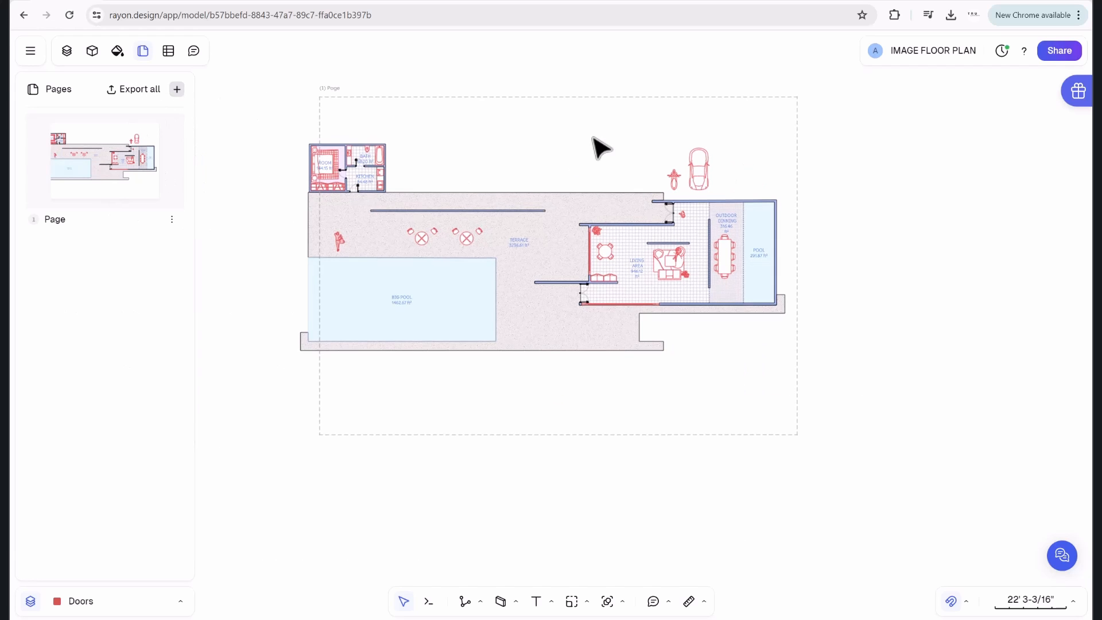
pyautogui.click(797, 313)
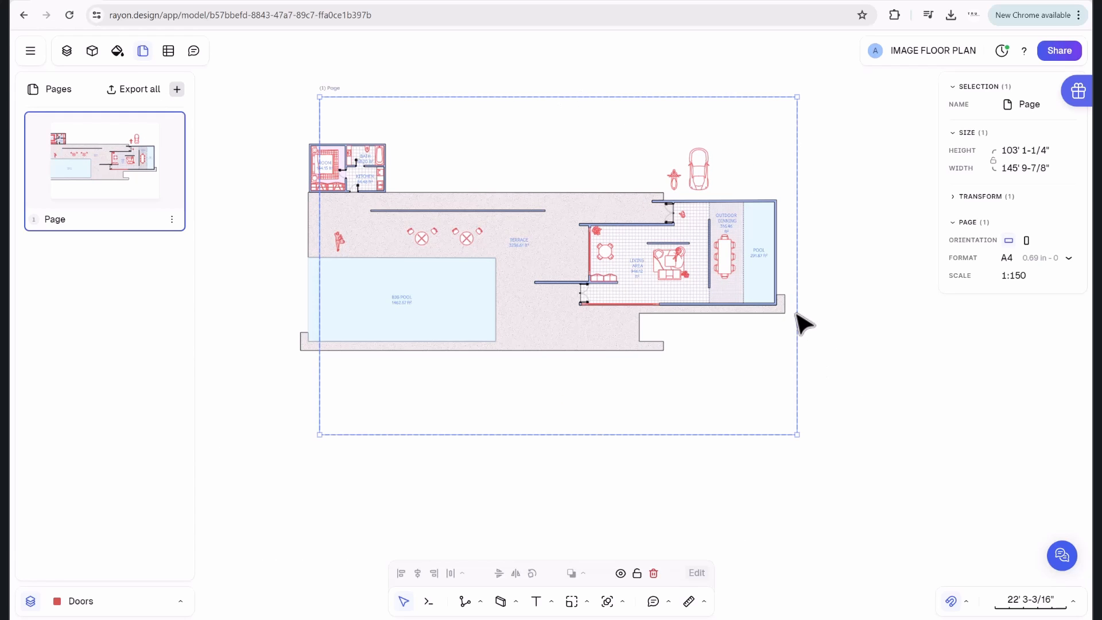
pyautogui.moveTo(555, 113); pyautogui.dragTo(508, 104)
pyautogui.moveTo(770, 428); pyautogui.dragTo(784, 479)
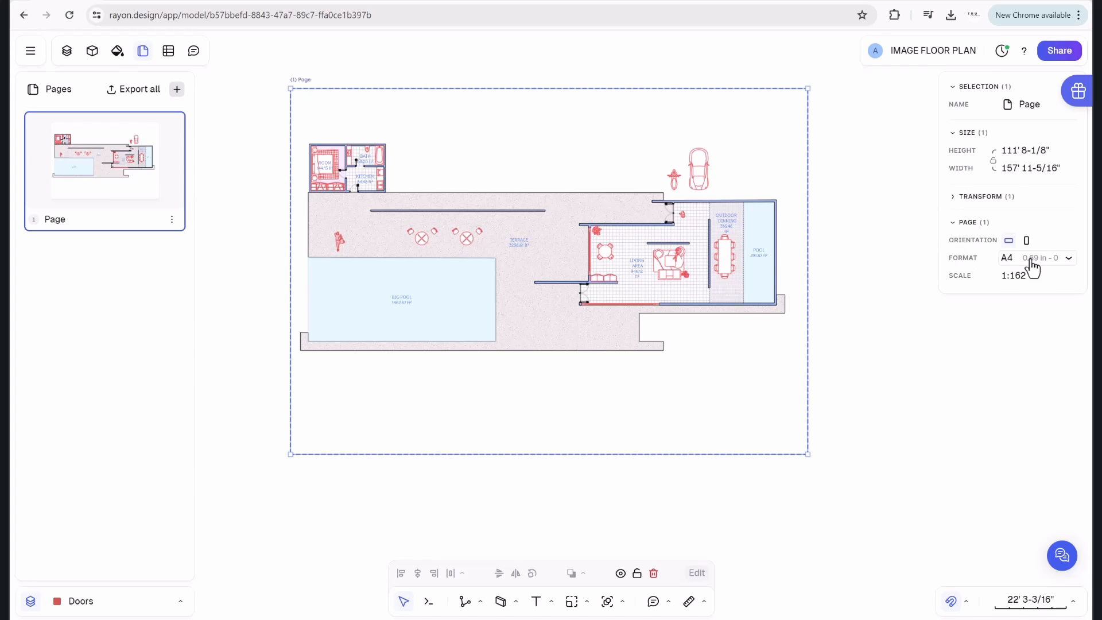
# Set the page format to Free and reshape its frame around the floor plan to about 172.5 ft by 99.5 ft.
pyautogui.click(1064, 269)
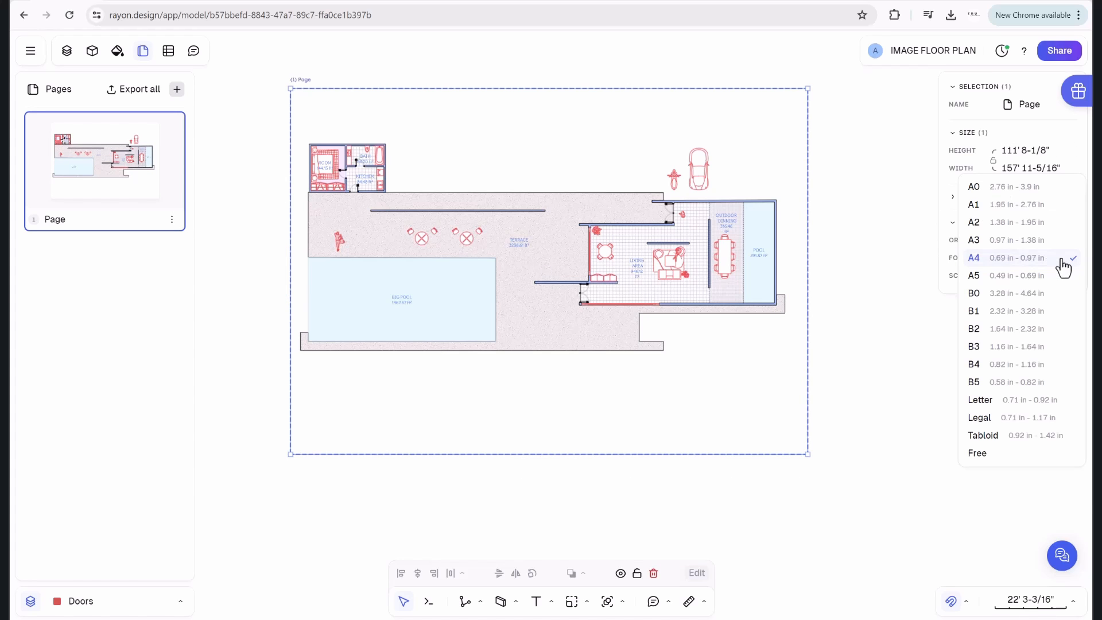
pyautogui.click(1019, 455)
pyautogui.click(857, 443)
pyautogui.click(808, 454)
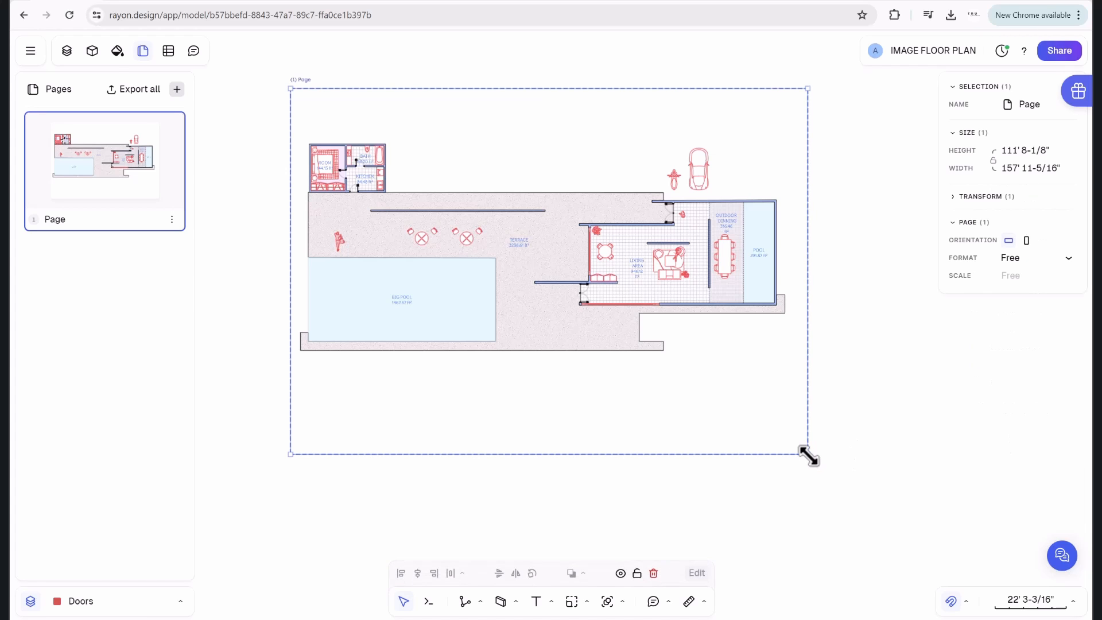
pyautogui.moveTo(807, 455); pyautogui.dragTo(768, 423)
pyautogui.moveTo(546, 423); pyautogui.dragTo(535, 367)
pyautogui.moveTo(769, 161); pyautogui.dragTo(834, 168)
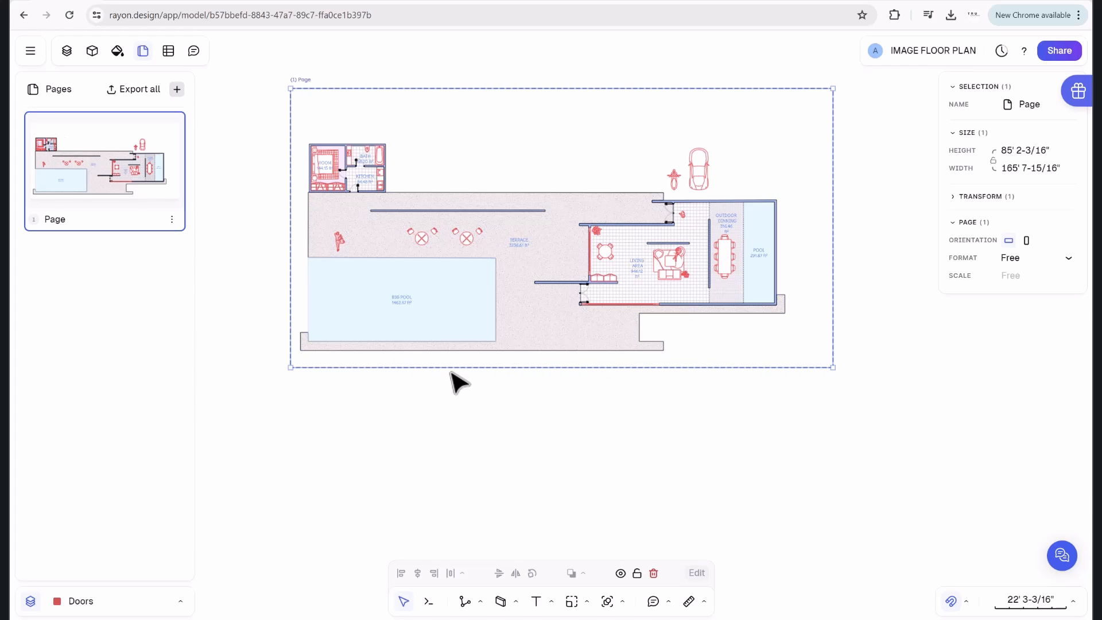
pyautogui.moveTo(453, 368); pyautogui.dragTo(425, 413)
pyautogui.moveTo(293, 206); pyautogui.dragTo(268, 207)
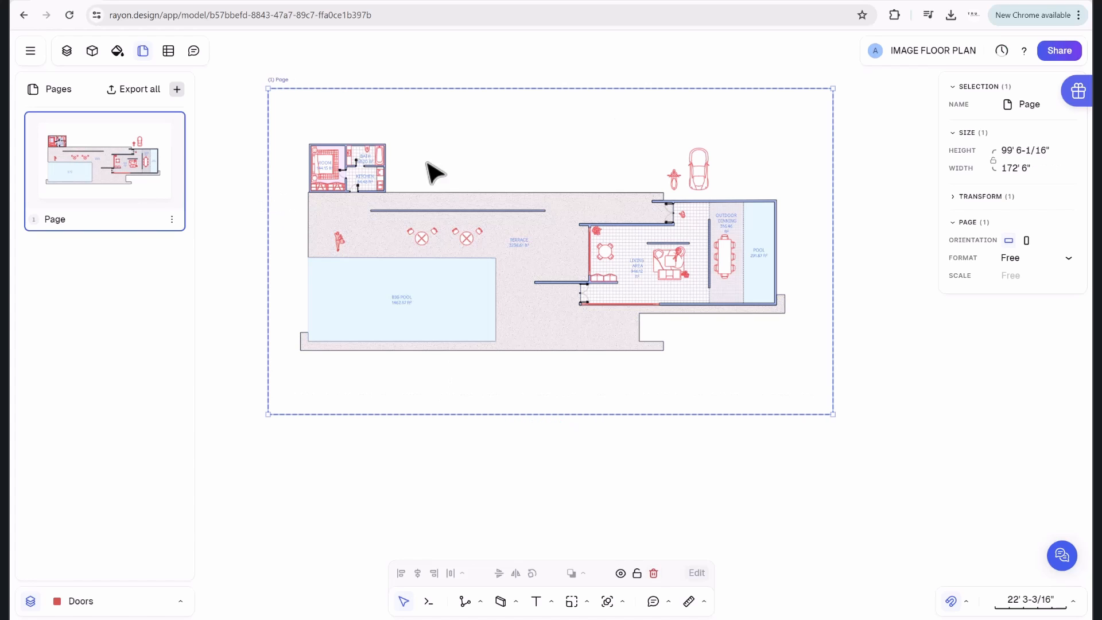
# Set the page format to Legal and enlarge it through the scale until the frame is about 233 ft by 142 ft.
pyautogui.click(1069, 261)
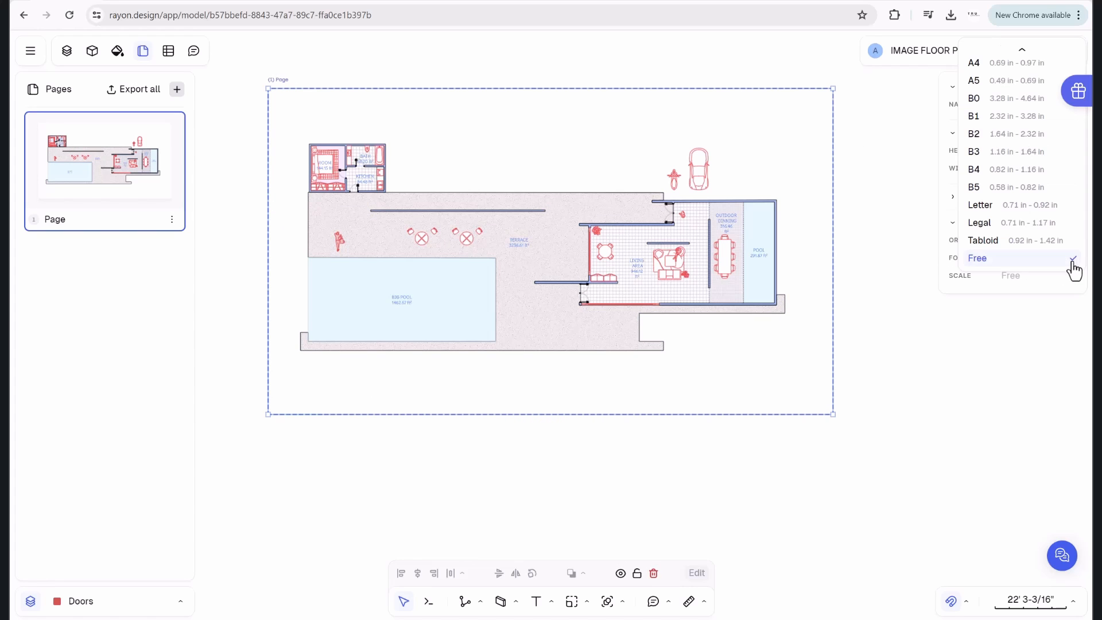
pyautogui.click(1025, 228)
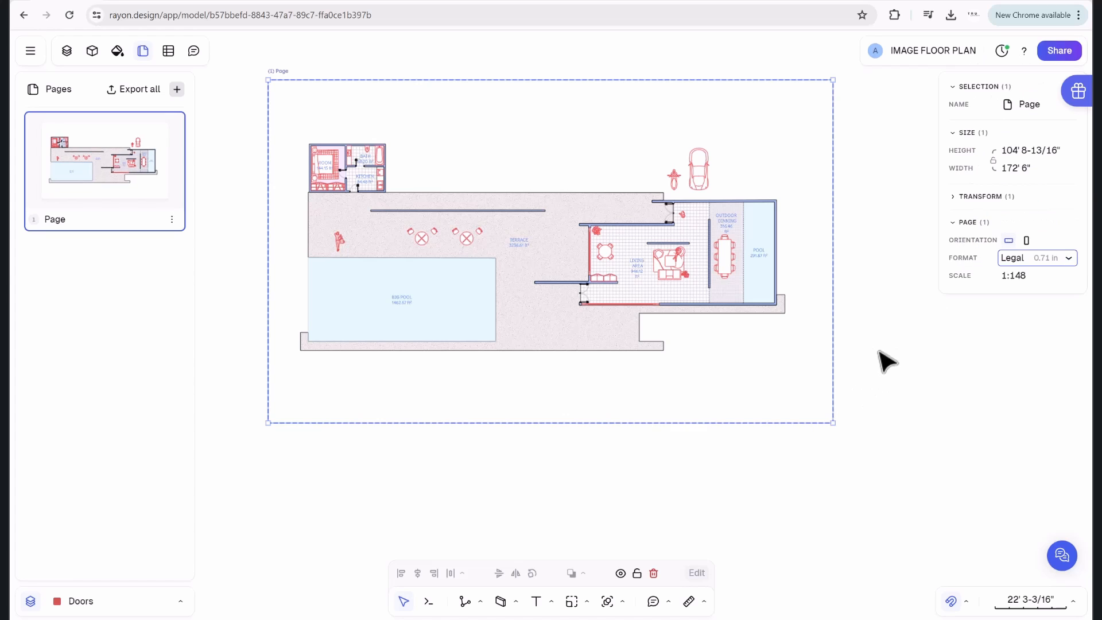
pyautogui.moveTo(834, 423); pyautogui.dragTo(809, 408)
pyautogui.moveTo(1030, 277); pyautogui.dragTo(959, 298)
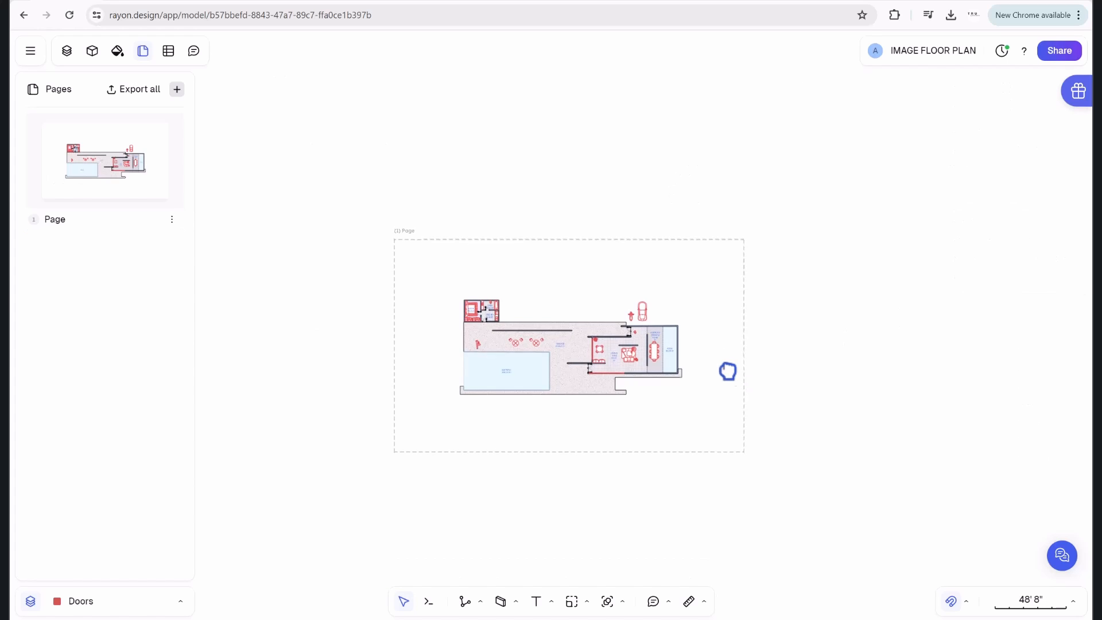
pyautogui.moveTo(728, 372); pyautogui.dragTo(724, 349, button='middle')
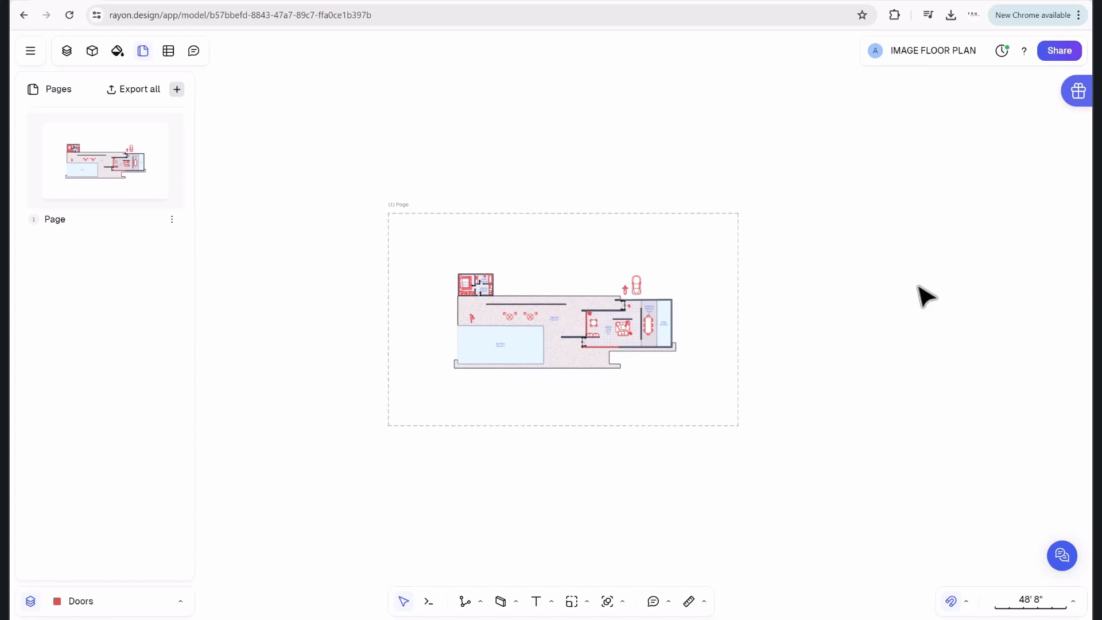
pyautogui.click(675, 286)
pyautogui.click(674, 286)
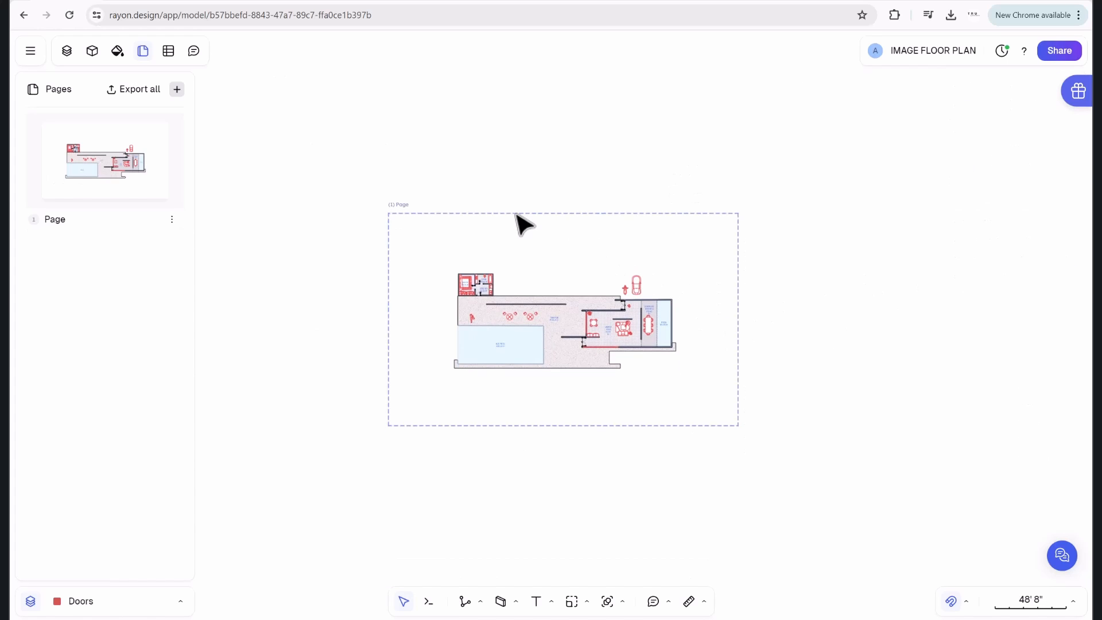
# Create a second page and shrink its frame around the room, bath and kitchen to about 33 ft by 23 ft.
pyautogui.click(176, 94)
pyautogui.scroll(-3, 895, 124)
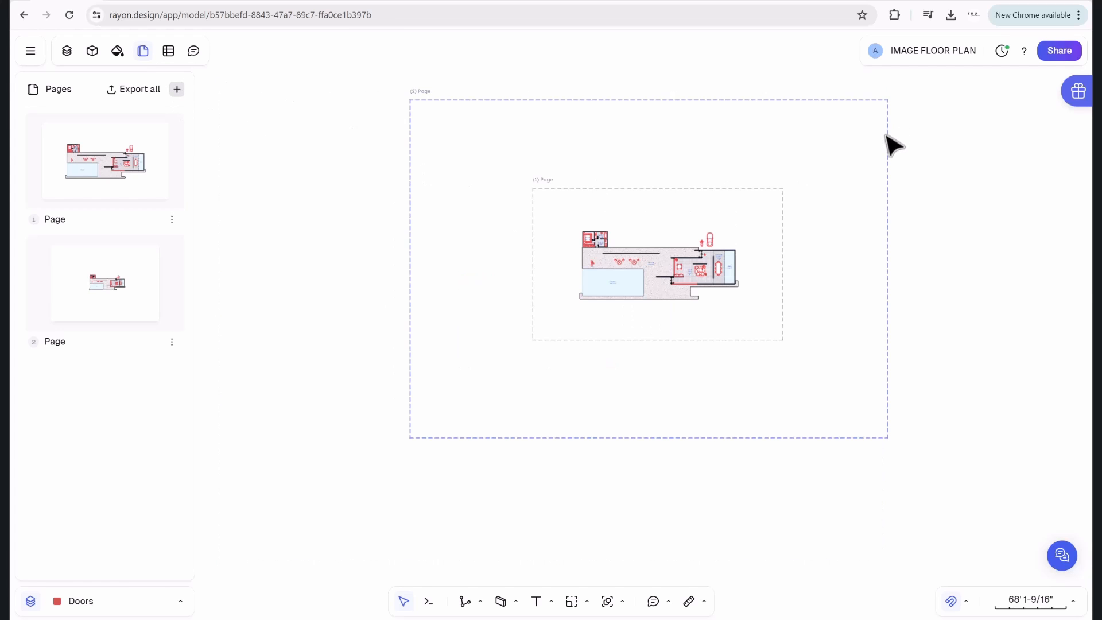
pyautogui.click(887, 131)
pyautogui.moveTo(888, 99); pyautogui.dragTo(615, 227)
pyautogui.scroll(5, 615, 228)
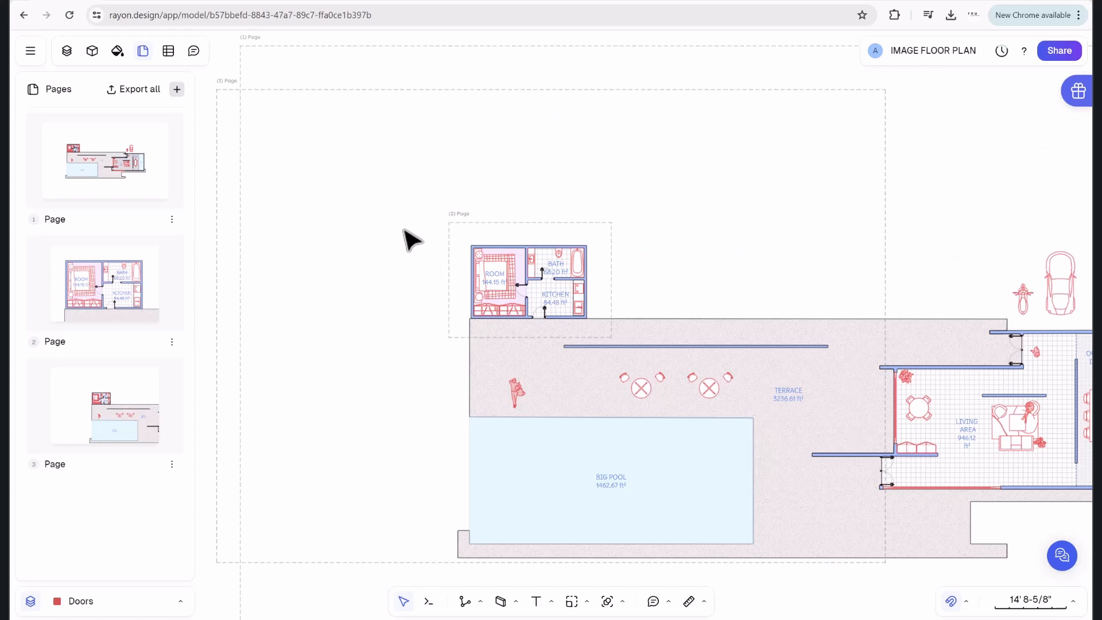
# Frame a third page around the living area, outdoor dining and small pool, about 69 ft by 49 ft at a scale of 1:71.
pyautogui.scroll(-2, 438, 212)
pyautogui.scroll(-3, 438, 212)
pyautogui.moveTo(596, 191); pyautogui.dragTo(701, 338)
pyautogui.scroll(5, 728, 333)
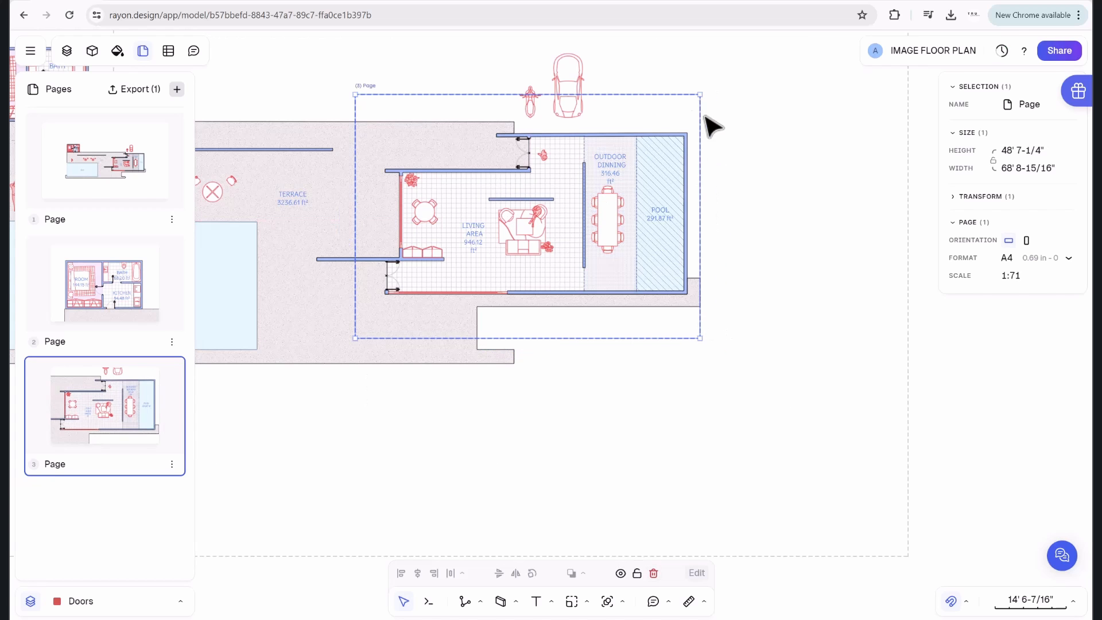
pyautogui.moveTo(678, 106); pyautogui.dragTo(698, 104)
pyautogui.click(765, 148)
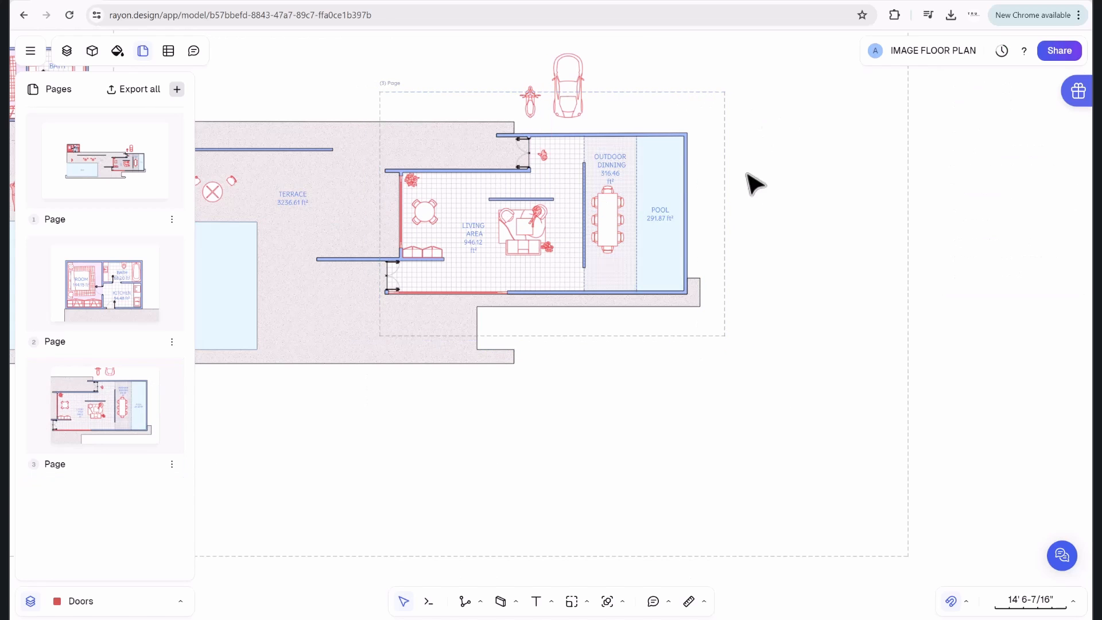
# Check the size, orientation, format and scale settings of the two detail pages.
pyautogui.scroll(-2, 730, 173)
pyautogui.click(725, 175)
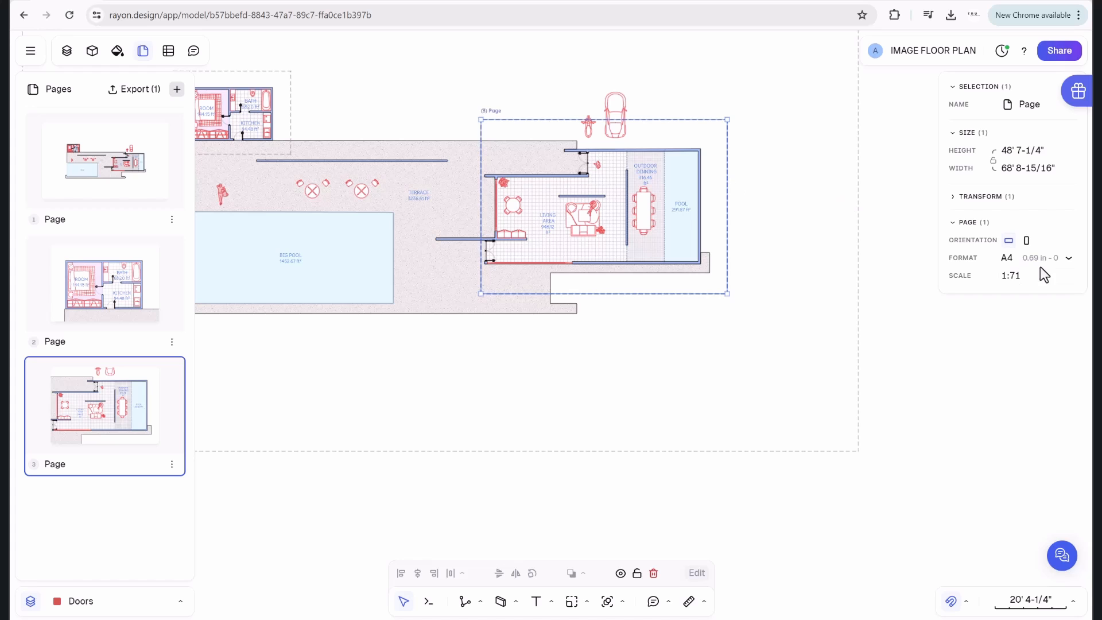
pyautogui.click(1031, 243)
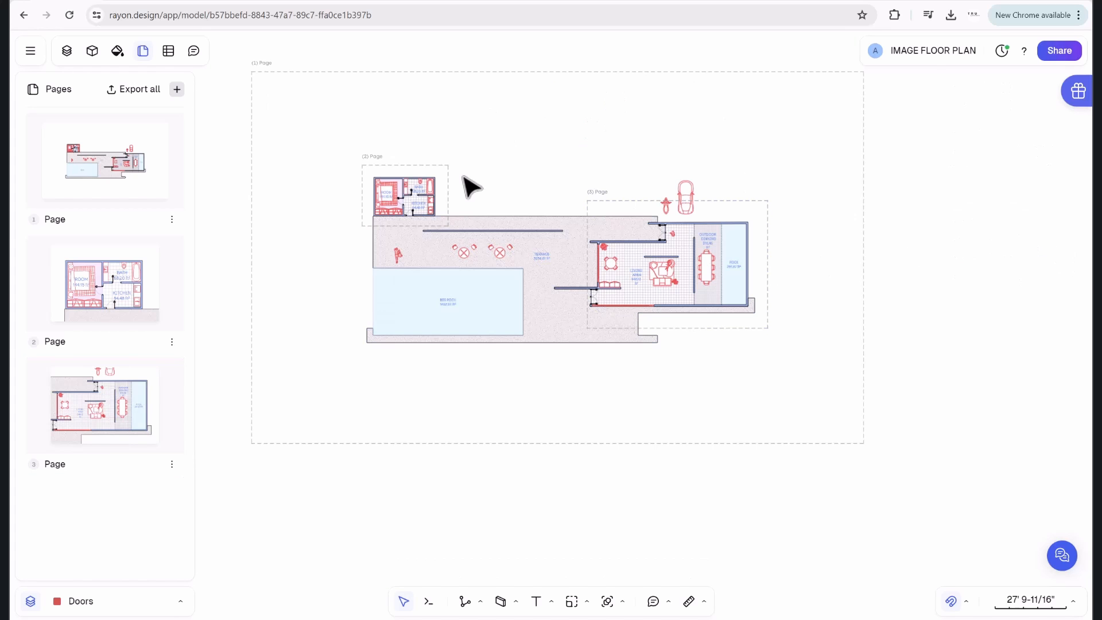
pyautogui.click(447, 174)
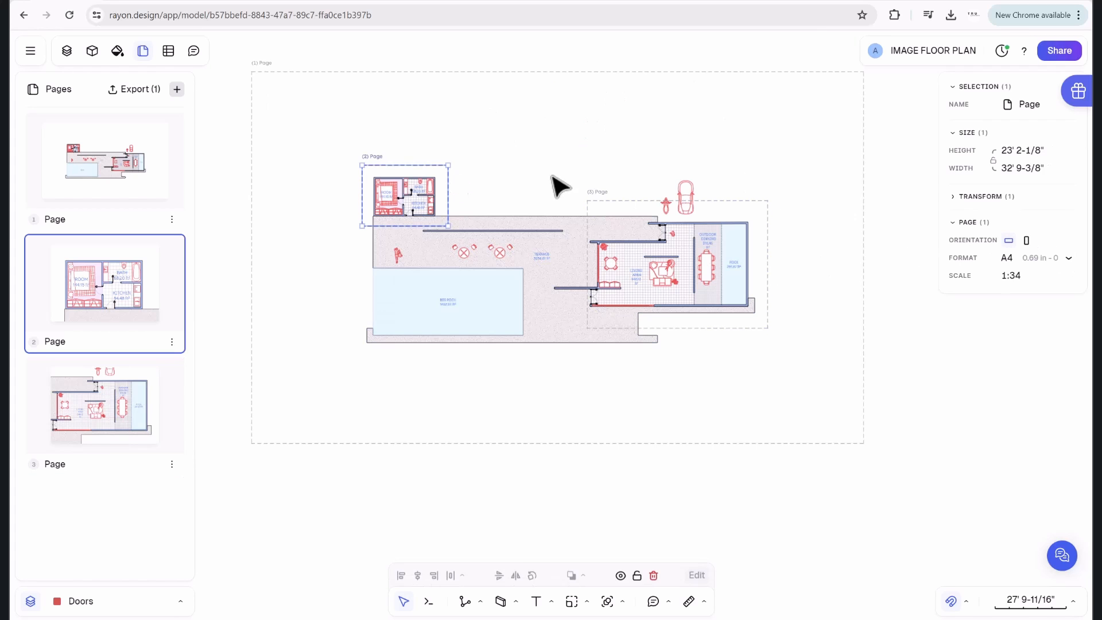
pyautogui.click(768, 208)
pyautogui.click(912, 352)
pyautogui.scroll(-3, 857, 328)
pyautogui.moveTo(852, 315); pyautogui.dragTo(815, 333, button='middle')
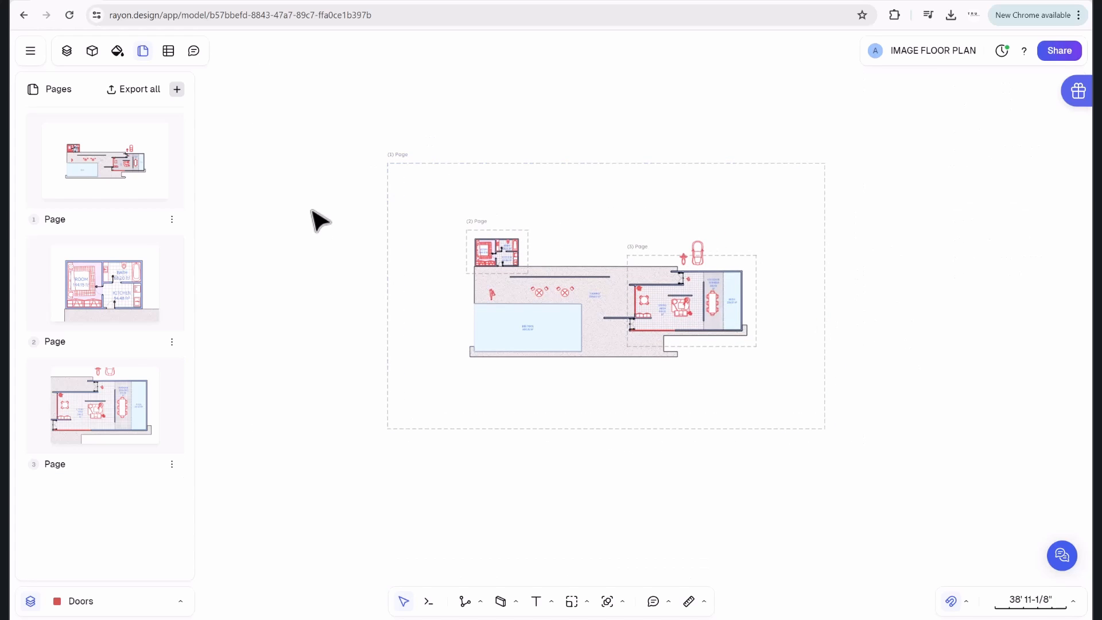
# Export all the pages as a PDF and open the exported file.
pyautogui.click(137, 89)
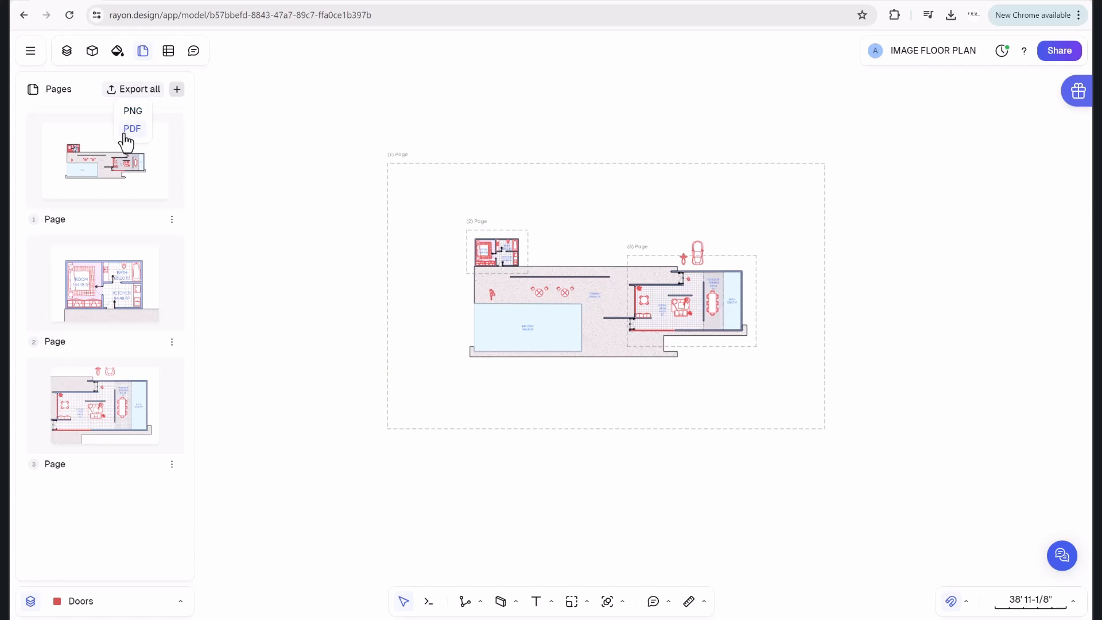
pyautogui.click(133, 130)
pyautogui.click(837, 46)
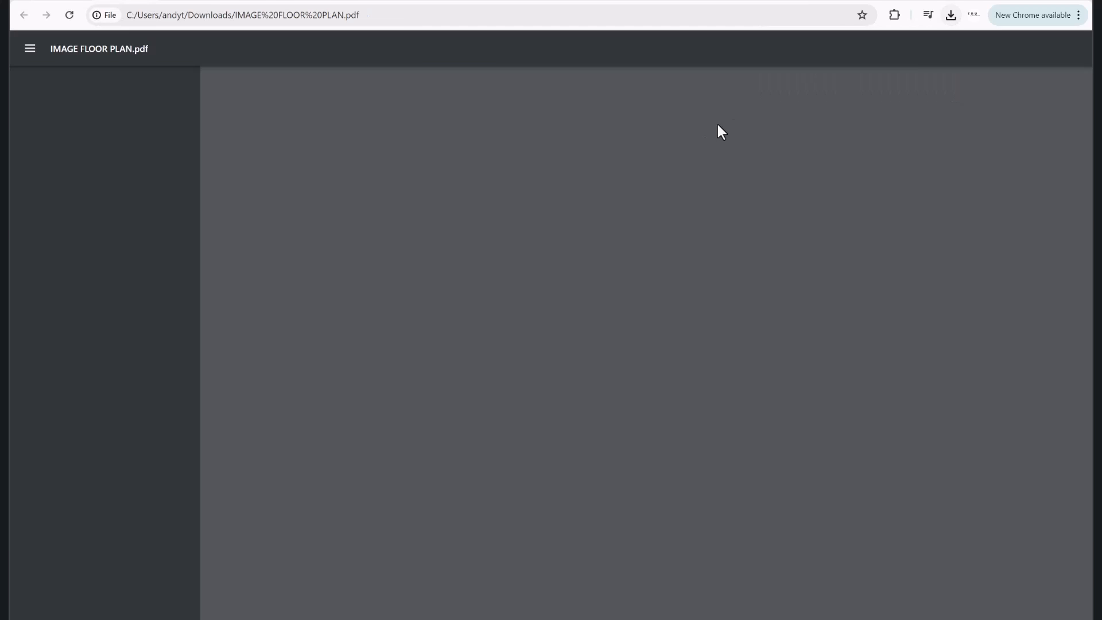
# Review the exported pages in the PDF, from the whole plan to the room and living area details.
pyautogui.scroll(-8, 685, 262)
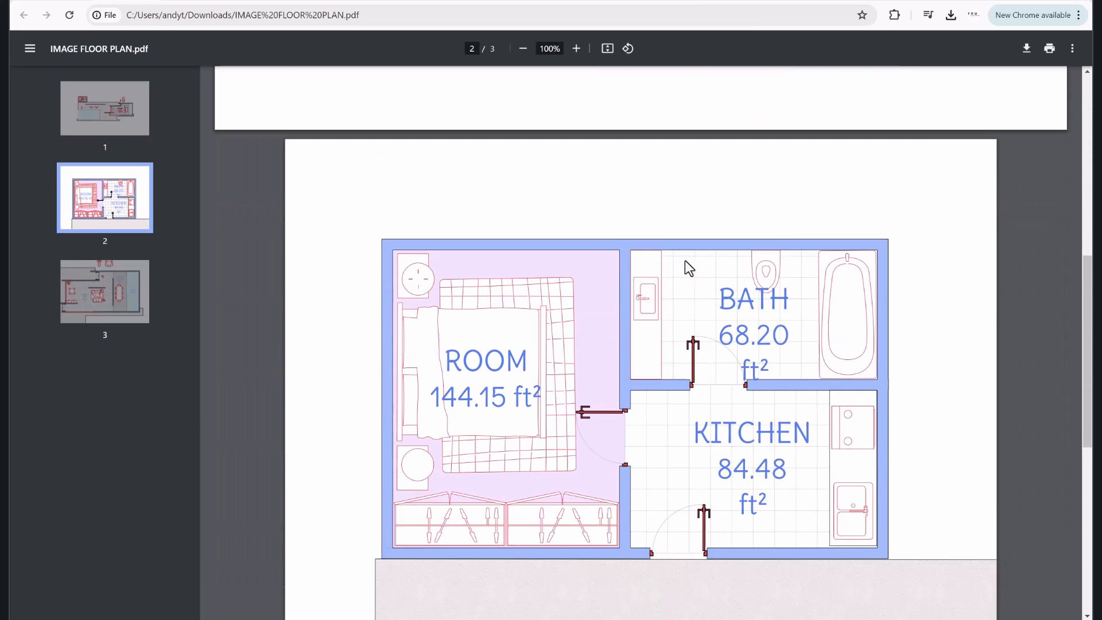
pyautogui.scroll(-2, 685, 262)
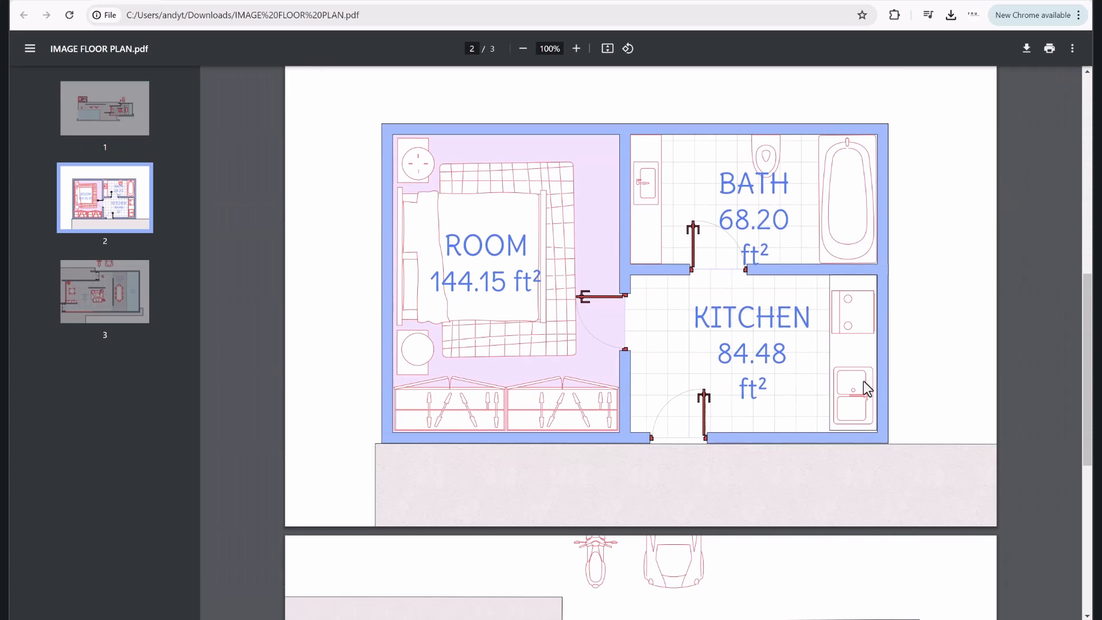
pyautogui.scroll(-7, 618, 287)
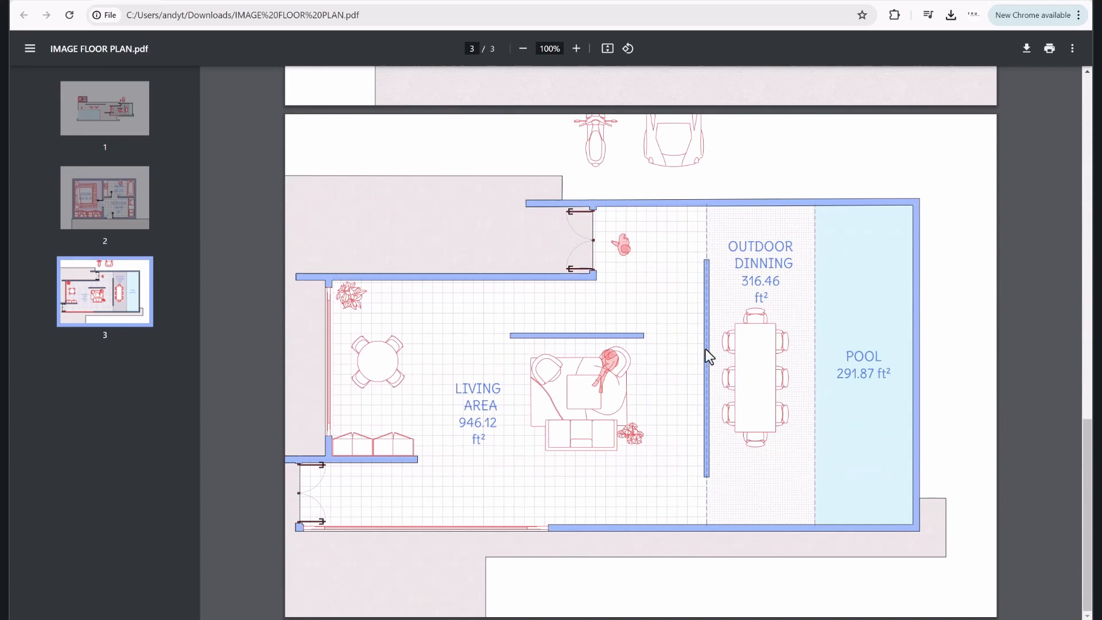
pyautogui.scroll(3, 700, 368)
pyautogui.scroll(-2, 699, 366)
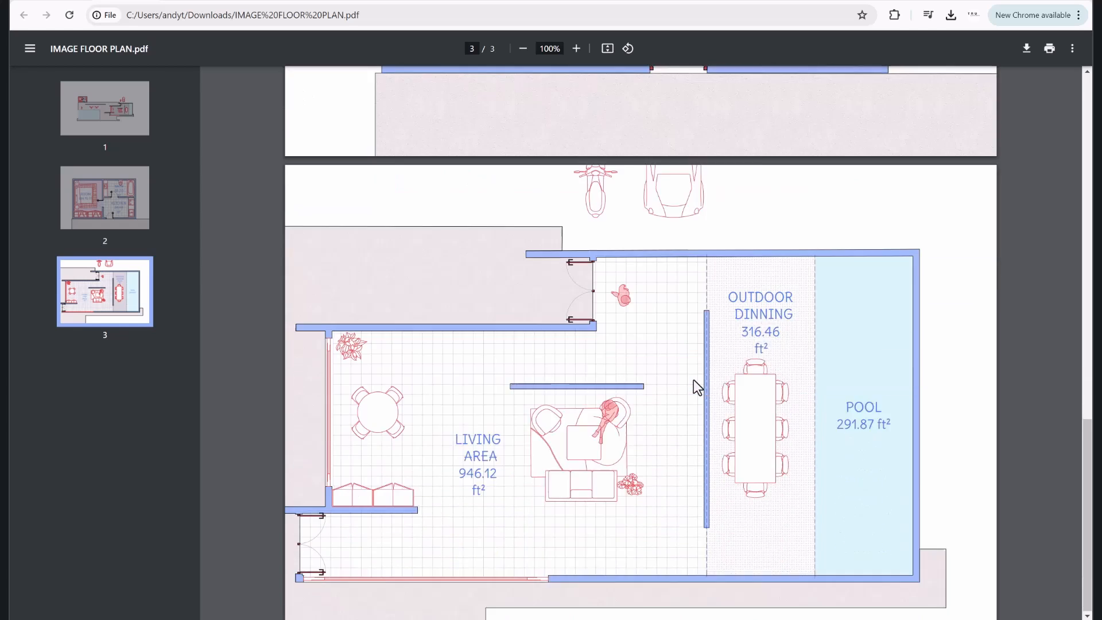
pyautogui.scroll(7, 693, 381)
pyautogui.scroll(10, 689, 381)
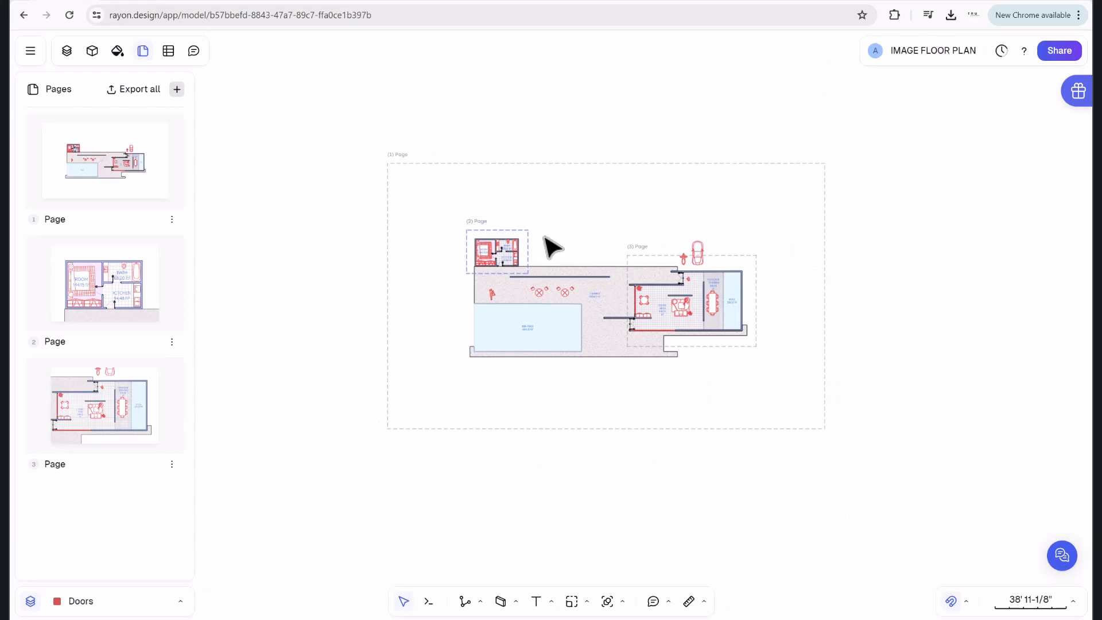
# Delete the living area page and the bedroom, bath and kitchen page, keeping only the whole-plan page.
pyautogui.click(757, 262)
pyautogui.press('Delete')
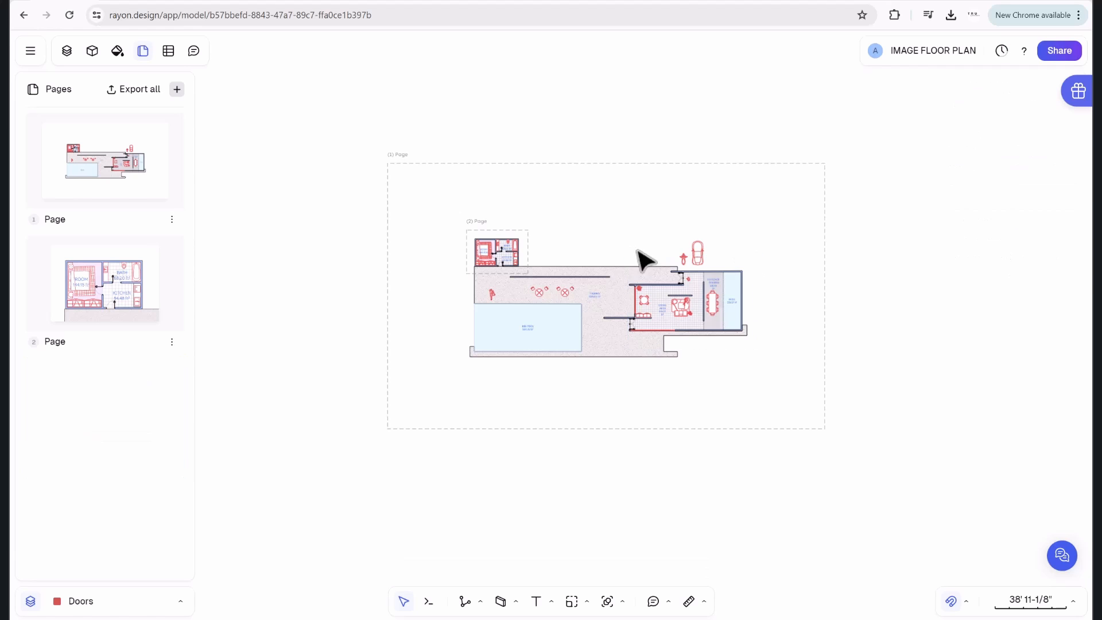
pyautogui.click(527, 236)
pyautogui.press('Delete')
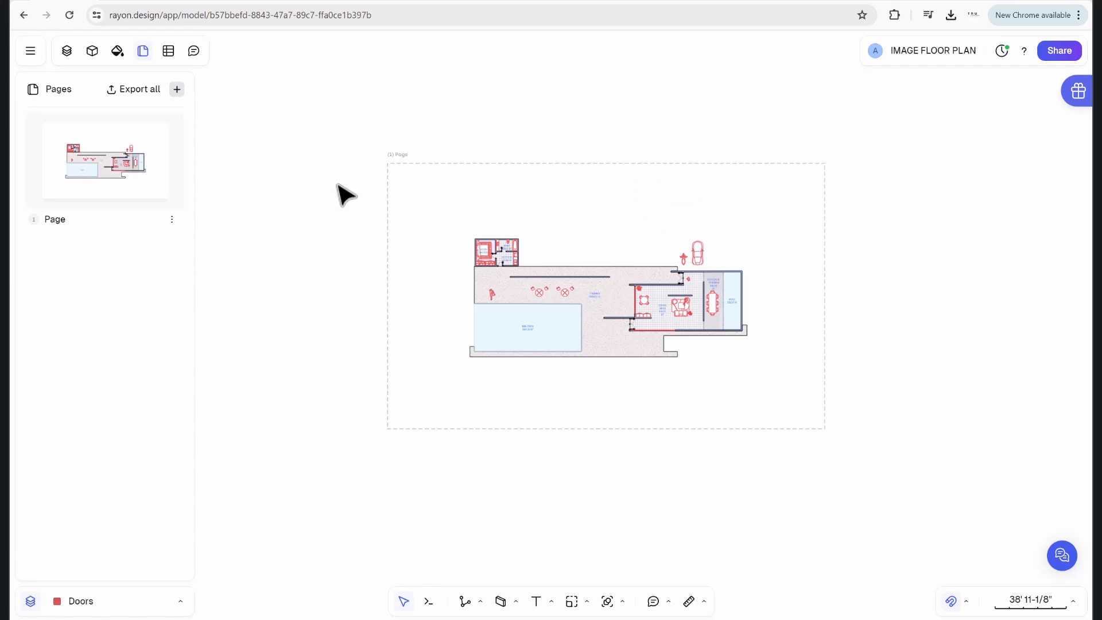
# Search the block libraries for "titl", place the Title block grey - horizontal 1 block and stretch it over the page.
pyautogui.click(90, 53)
pyautogui.click(95, 98)
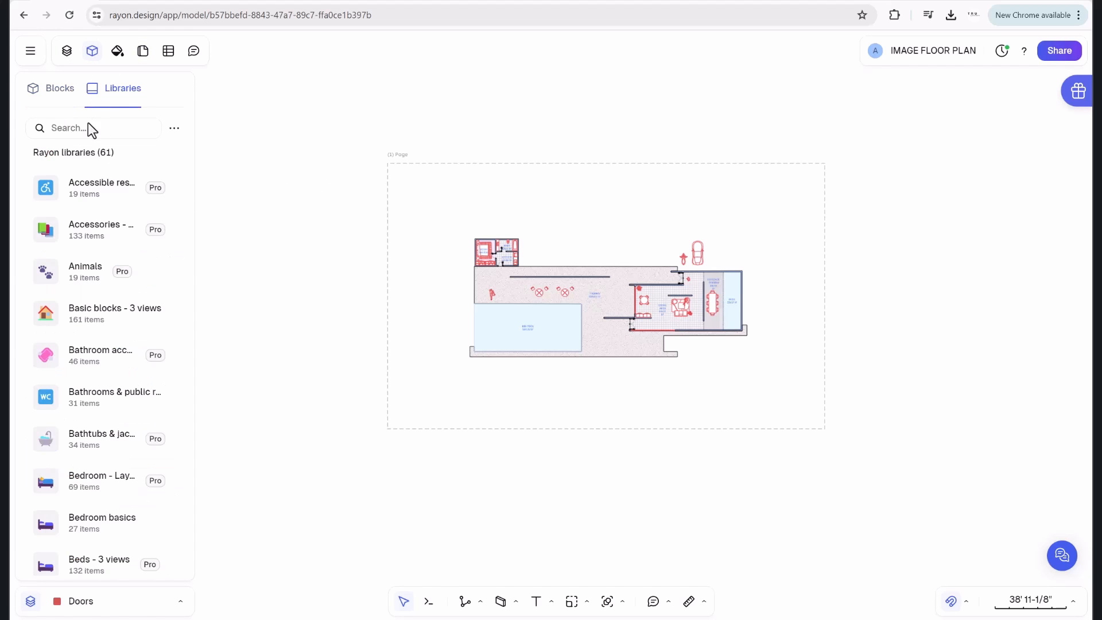
pyautogui.write('titl')
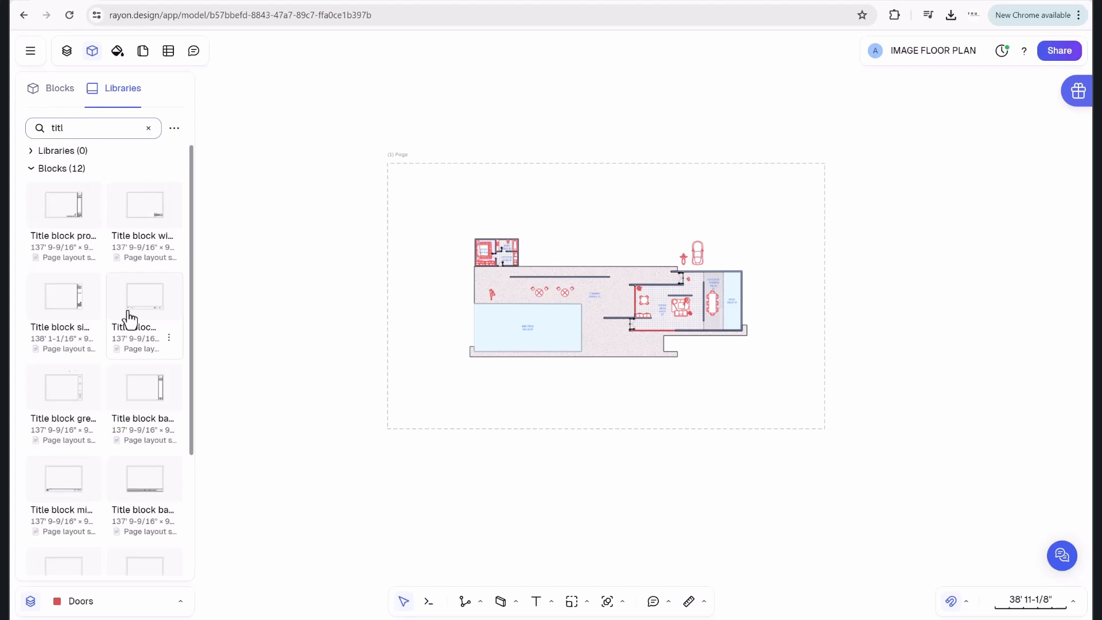
pyautogui.moveTo(130, 314); pyautogui.dragTo(569, 227)
pyautogui.moveTo(647, 344); pyautogui.dragTo(815, 431)
# Fit the title block's lower and left edges to the page frame, giving it a height of 141' 8".
pyautogui.scroll(5, 833, 427)
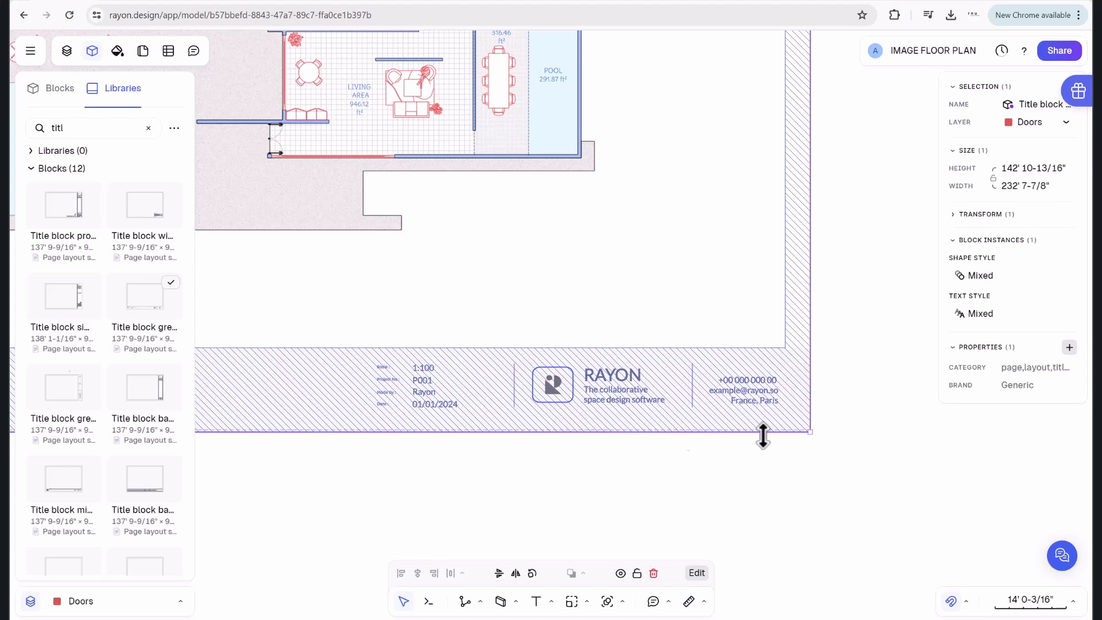
pyautogui.moveTo(630, 432); pyautogui.dragTo(631, 425)
pyautogui.scroll(-6, 630, 426)
pyautogui.scroll(3, 343, 390)
pyautogui.scroll(-2, 333, 392)
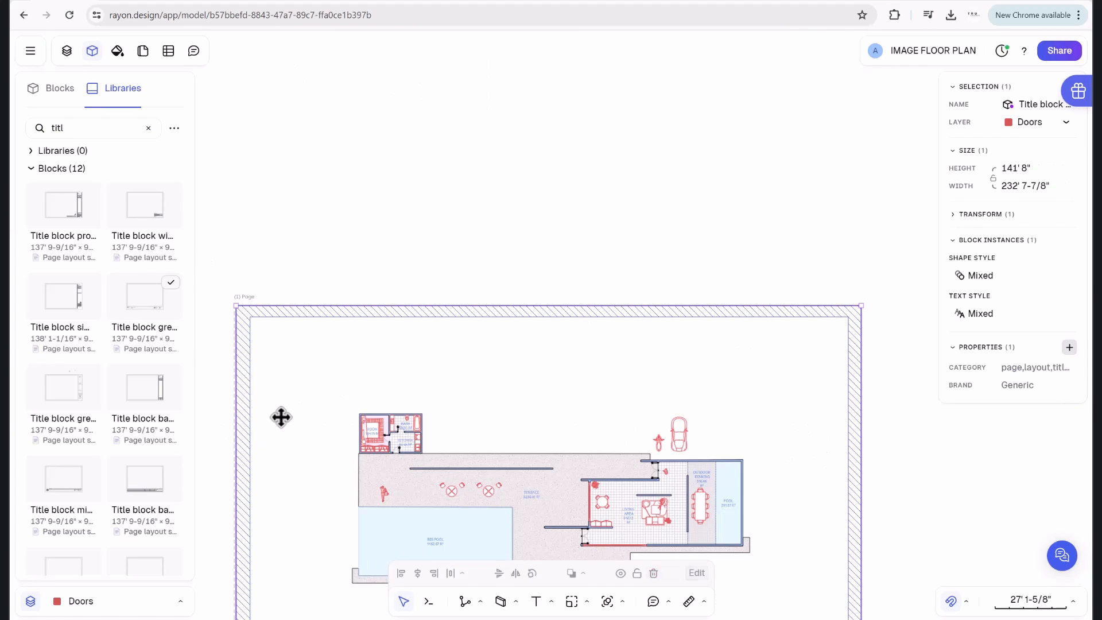
pyautogui.moveTo(236, 440); pyautogui.dragTo(232, 441)
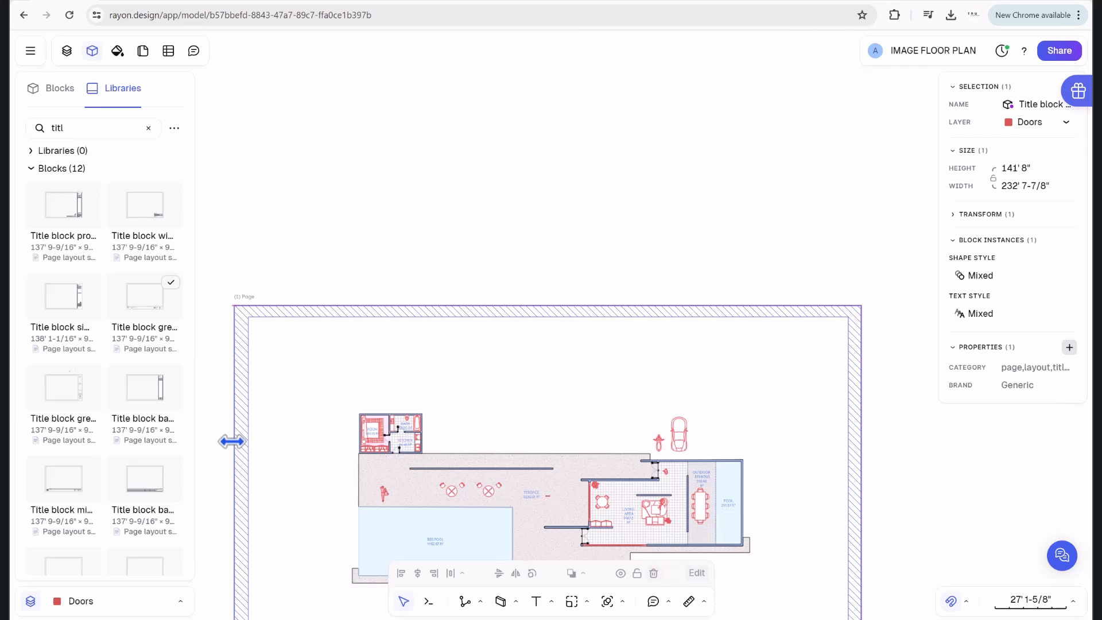
pyautogui.scroll(-1, 402, 477)
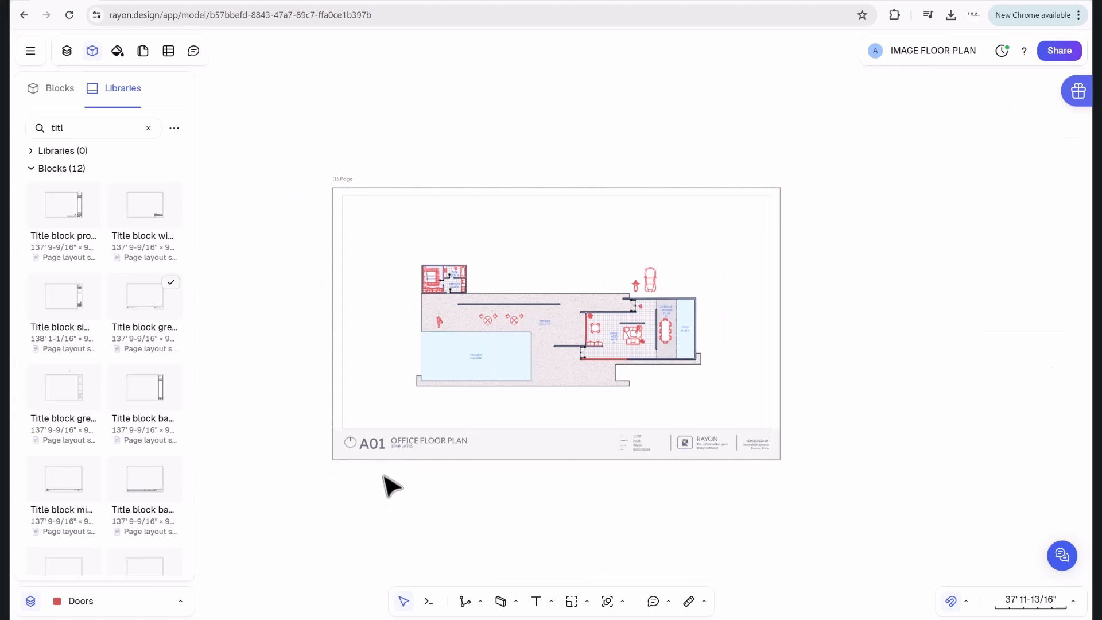
# Edit the title block and replace the OFFICE FLOOR PLAN title with "BARCELONA PAVILLION - FLOOR PLAN".
pyautogui.doubleClick(422, 448)
pyautogui.scroll(3, 427, 449)
pyautogui.scroll(-2, 460, 450)
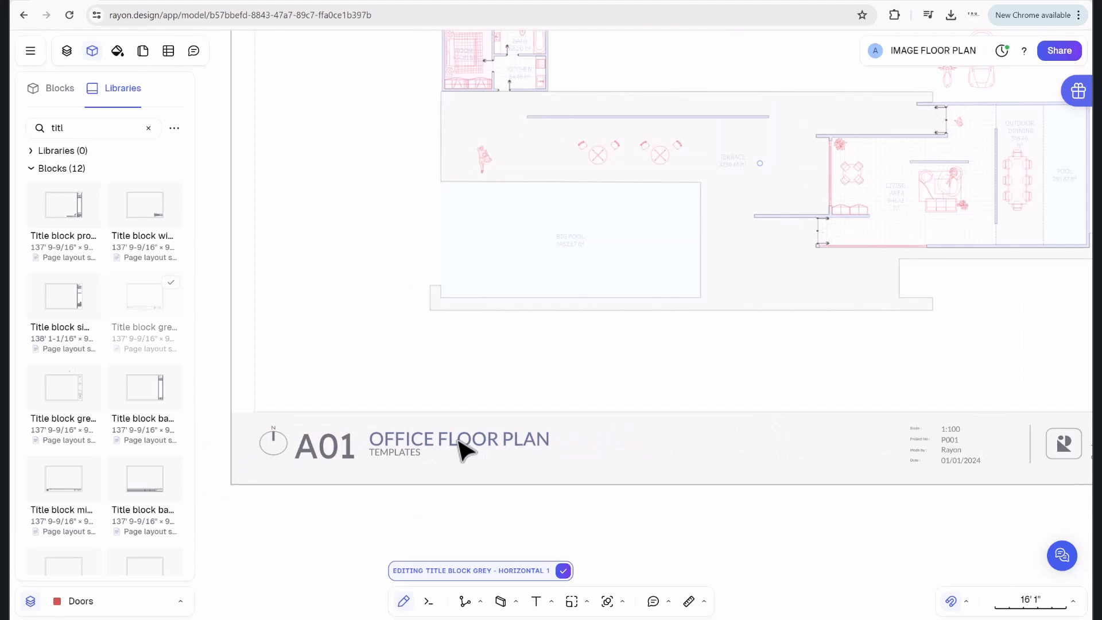
pyautogui.click(460, 451)
pyautogui.doubleClick(488, 446)
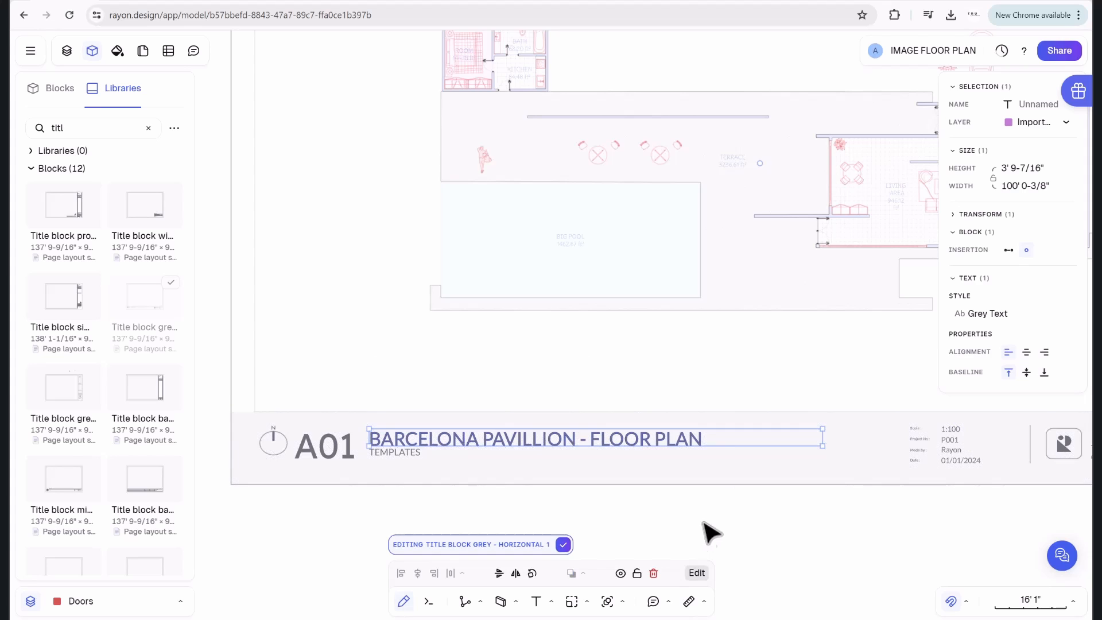
pyautogui.click(705, 520)
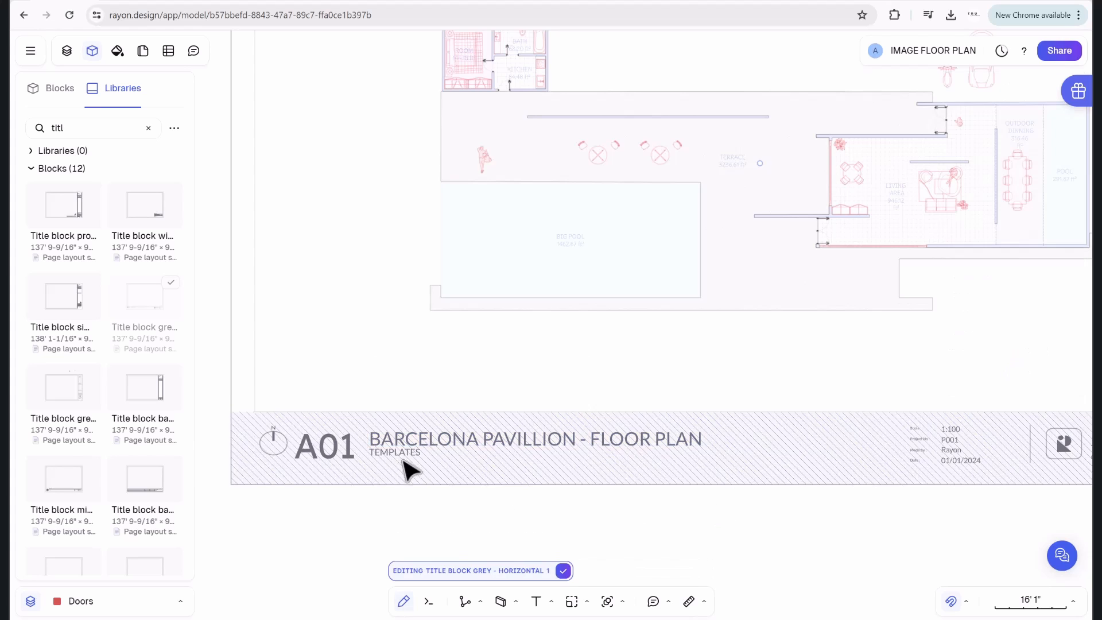
# Recolour the grey hatch strip behind the title block's text with a solid violet fill at the lightest opacity.
pyautogui.click(389, 455)
pyautogui.click(348, 510)
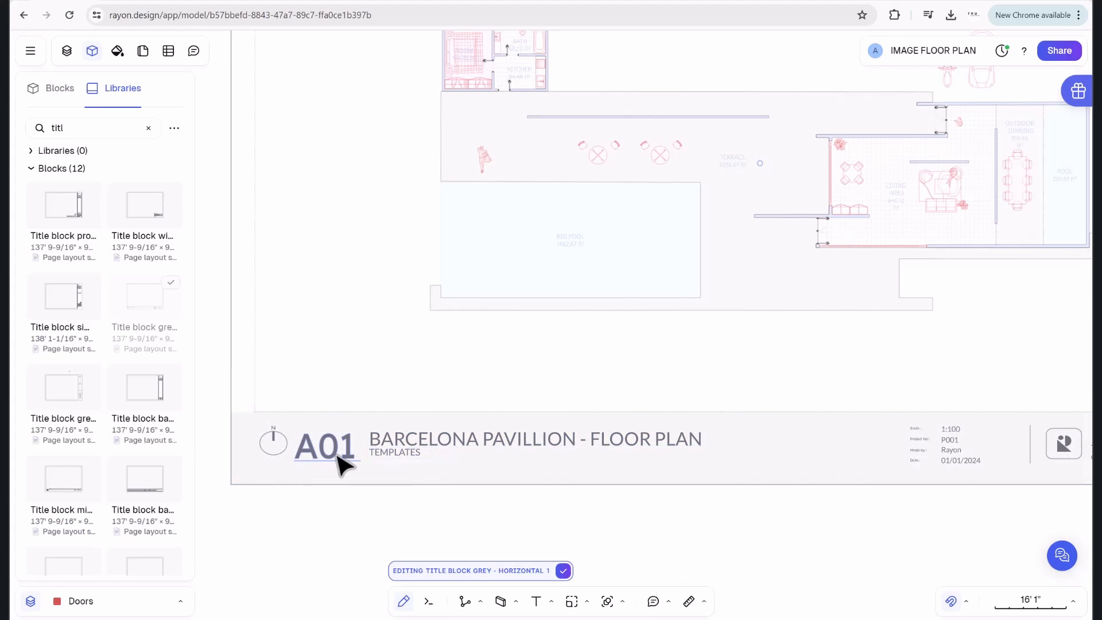
pyautogui.scroll(-3, 327, 463)
pyautogui.scroll(3, 636, 438)
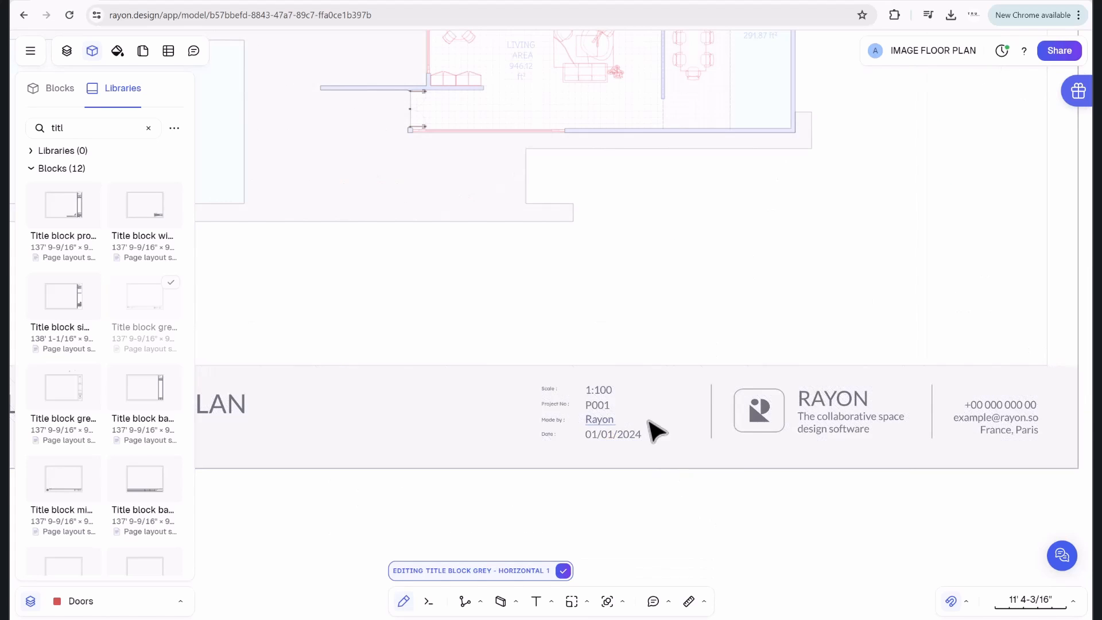
pyautogui.scroll(-3, 677, 428)
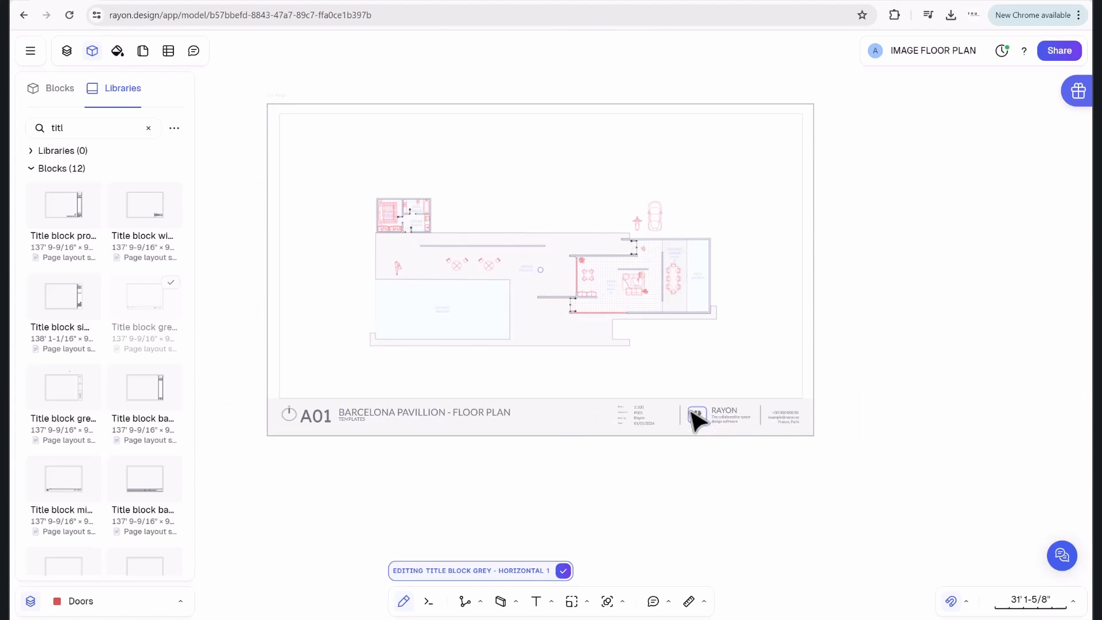
pyautogui.click(546, 430)
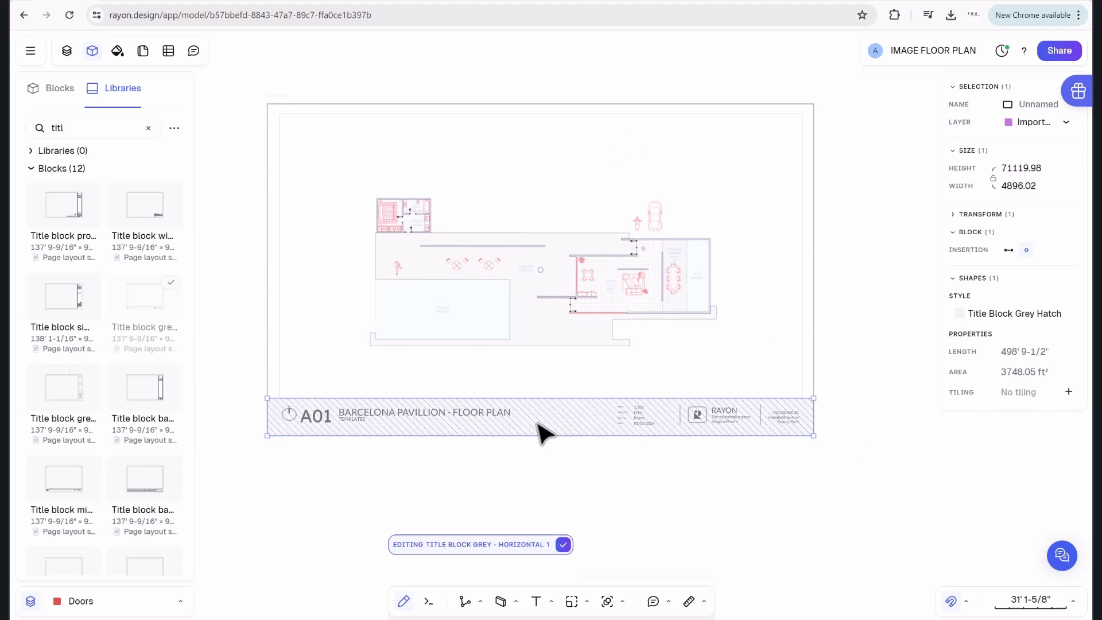
pyautogui.click(1013, 313)
pyautogui.click(817, 446)
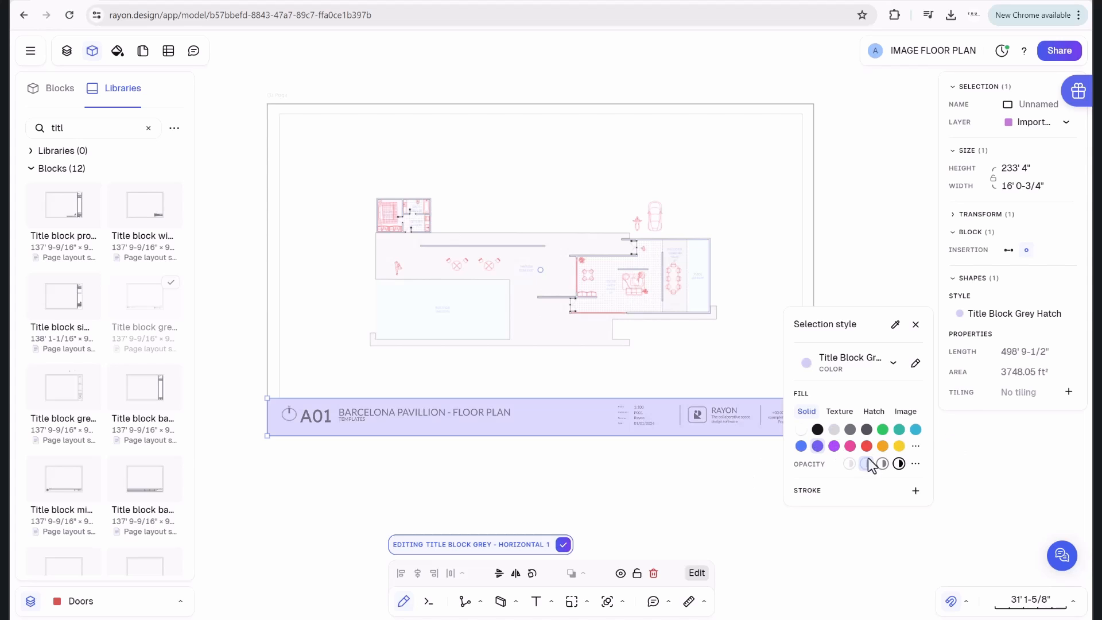
pyautogui.click(850, 464)
pyautogui.click(689, 470)
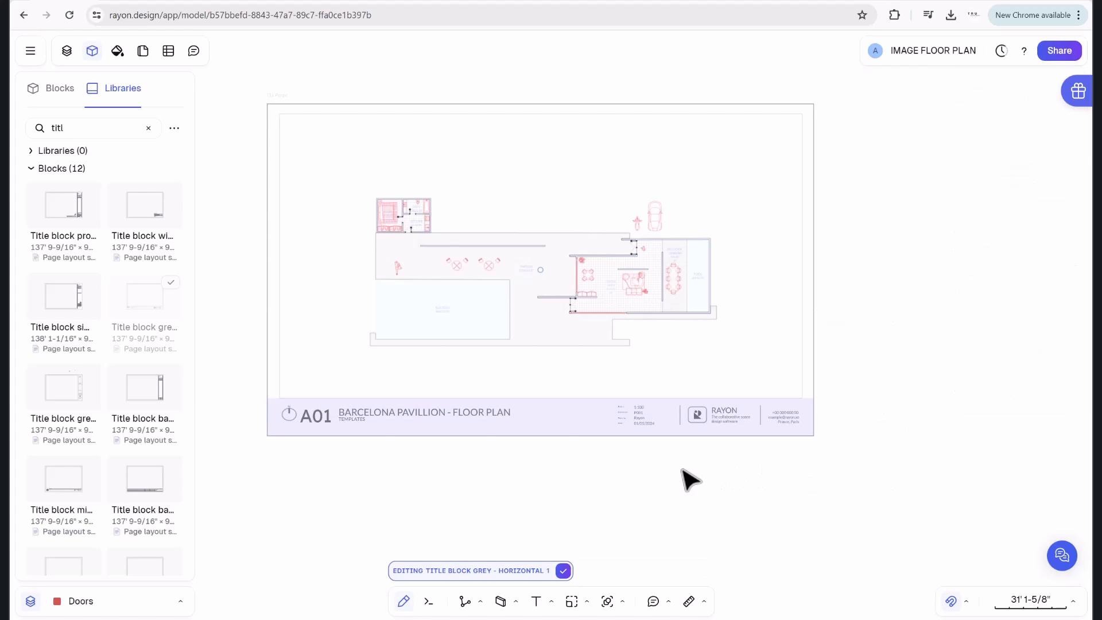
# Add a solid white fill to the title block's outer page frame and finish editing the block.
pyautogui.click(813, 294)
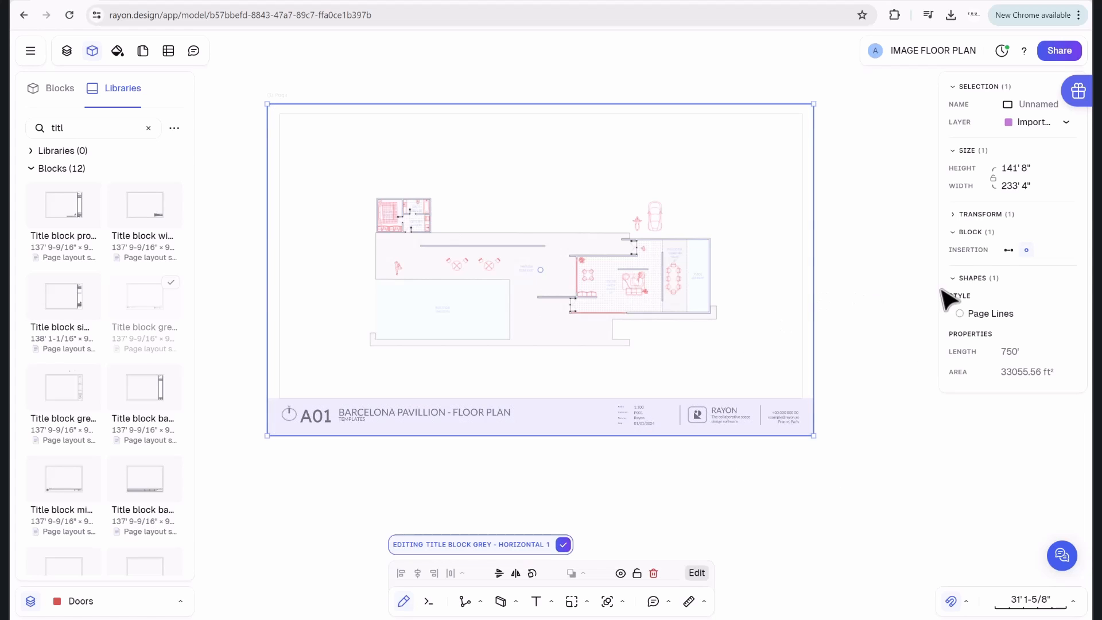
pyautogui.click(987, 316)
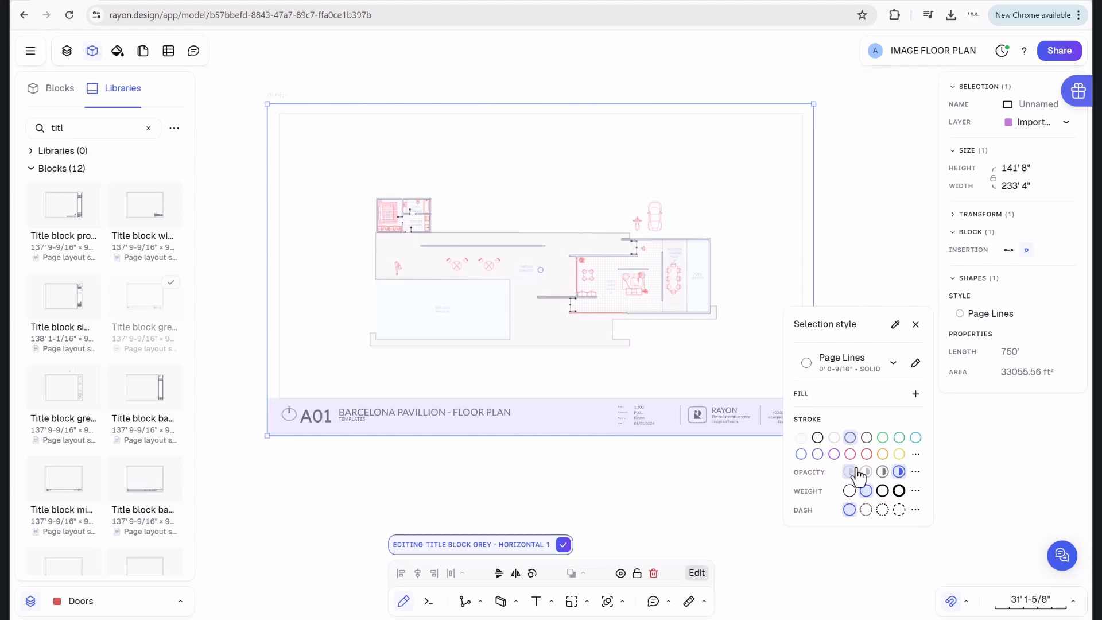
pyautogui.click(916, 394)
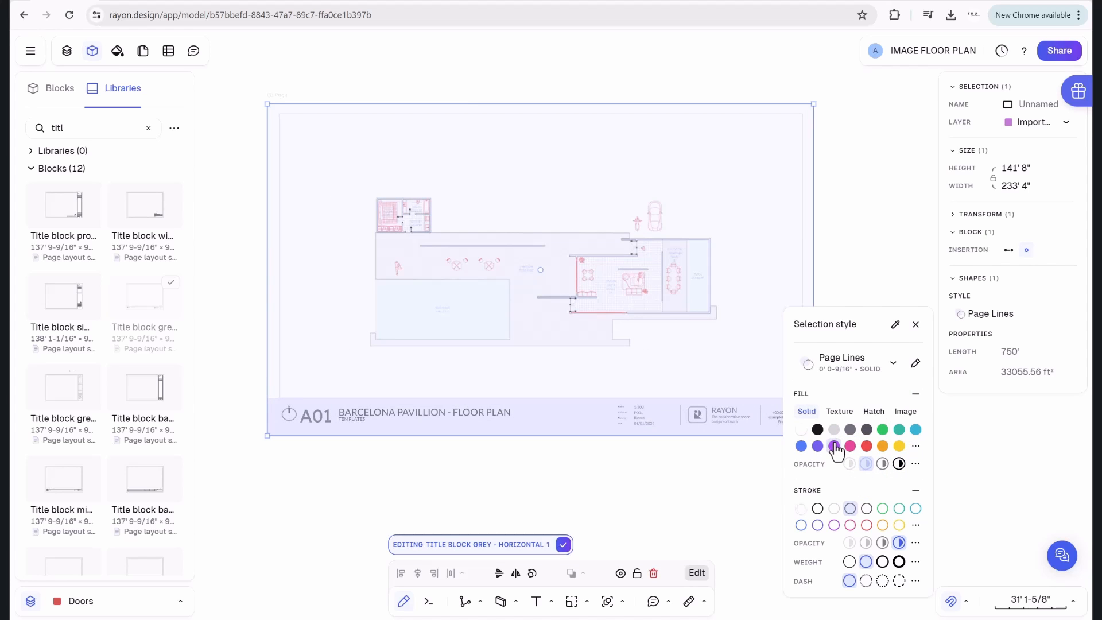
pyautogui.click(834, 447)
pyautogui.click(800, 430)
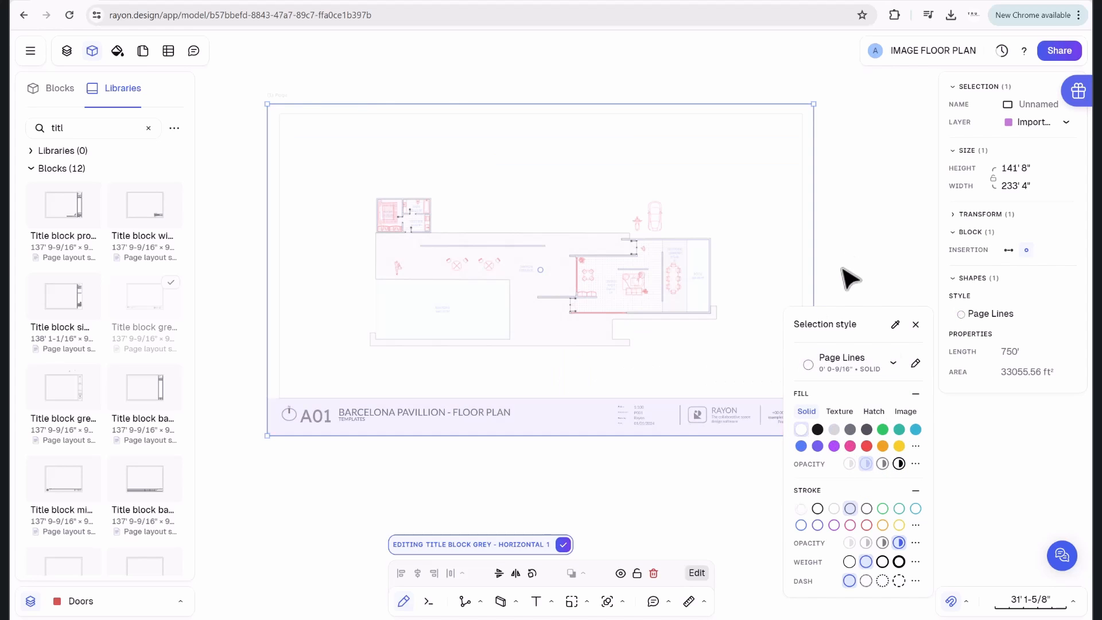
pyautogui.click(876, 248)
pyautogui.click(770, 155)
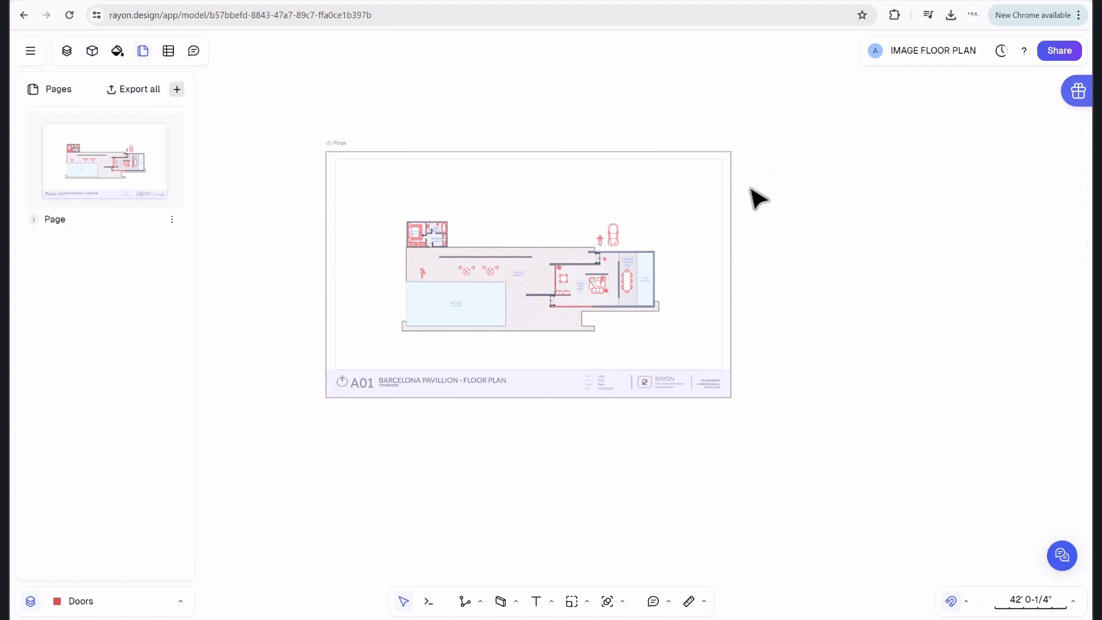
# Assign the title block to the (1) Page layer.
pyautogui.click(706, 200)
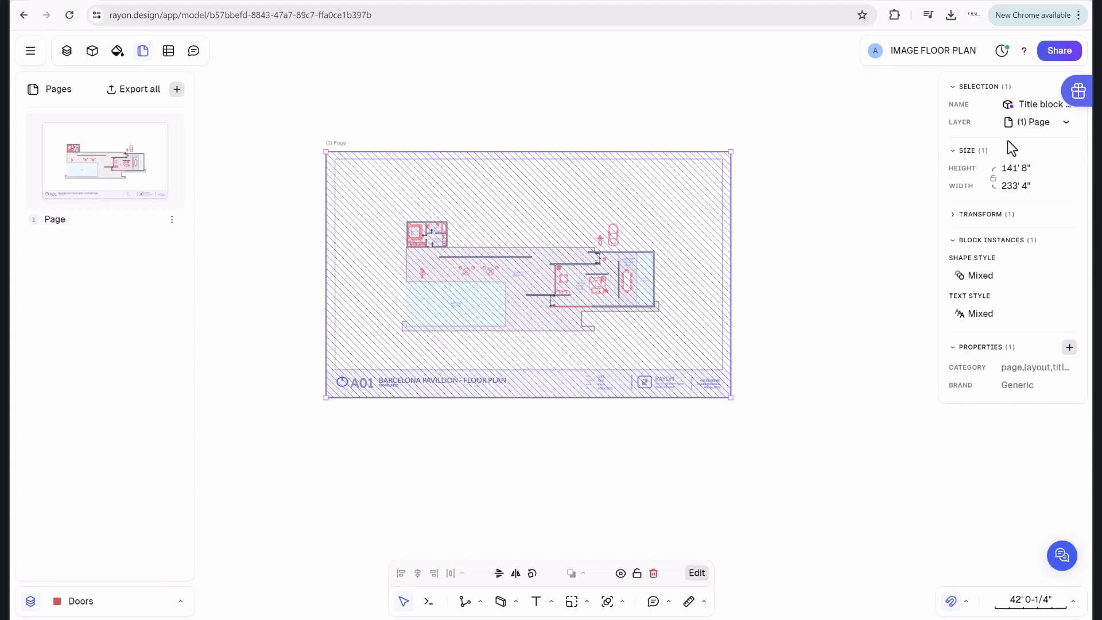
pyautogui.click(1066, 123)
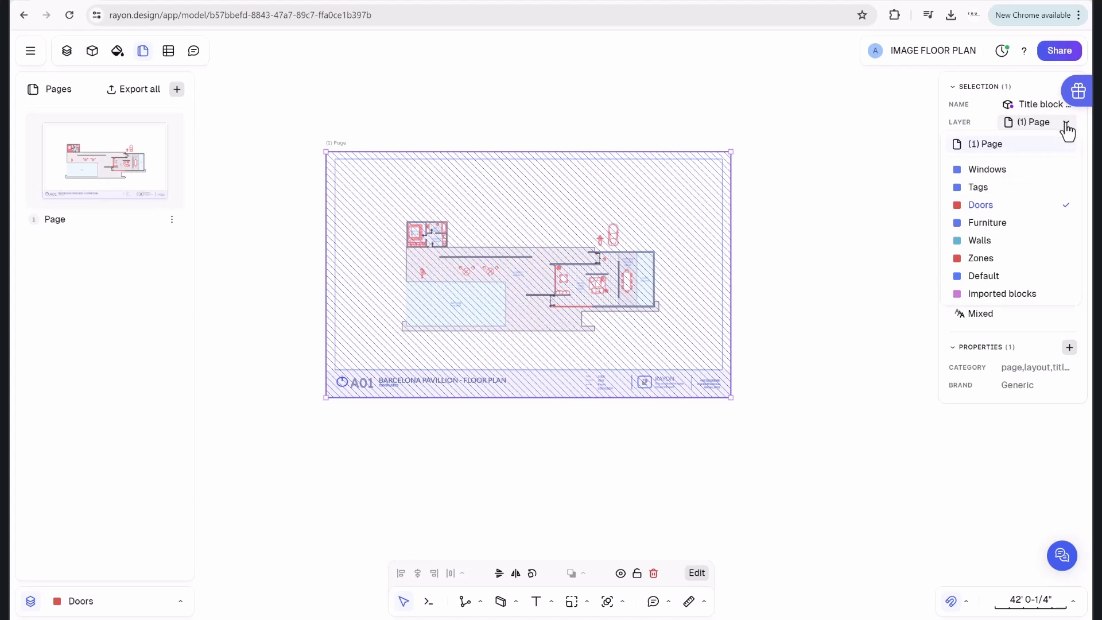
pyautogui.scroll(-1, 997, 236)
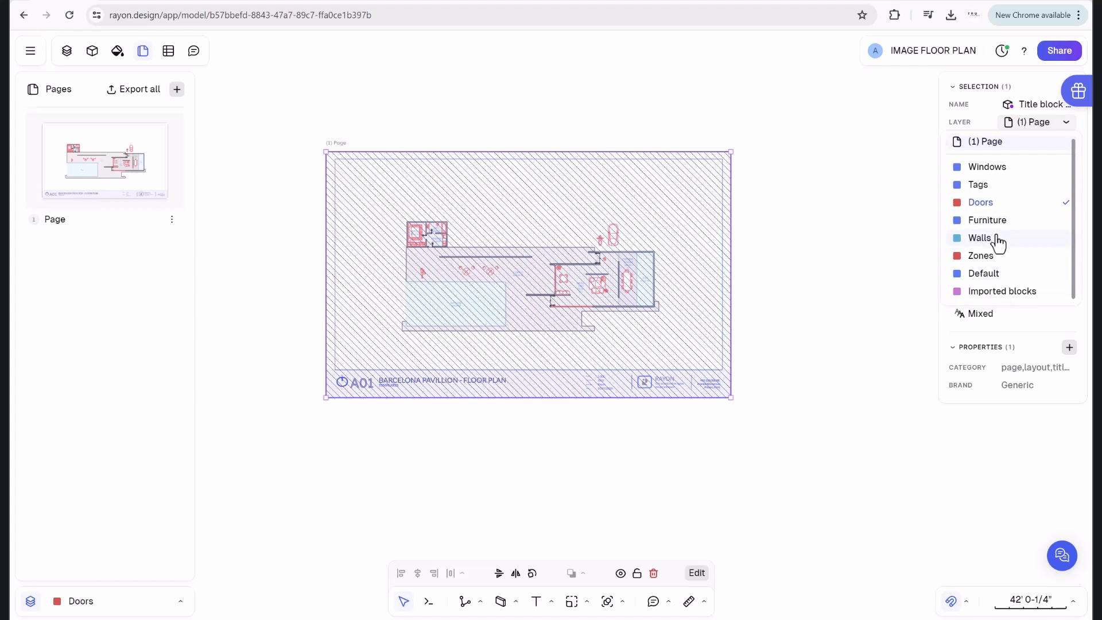
pyautogui.scroll(1, 992, 184)
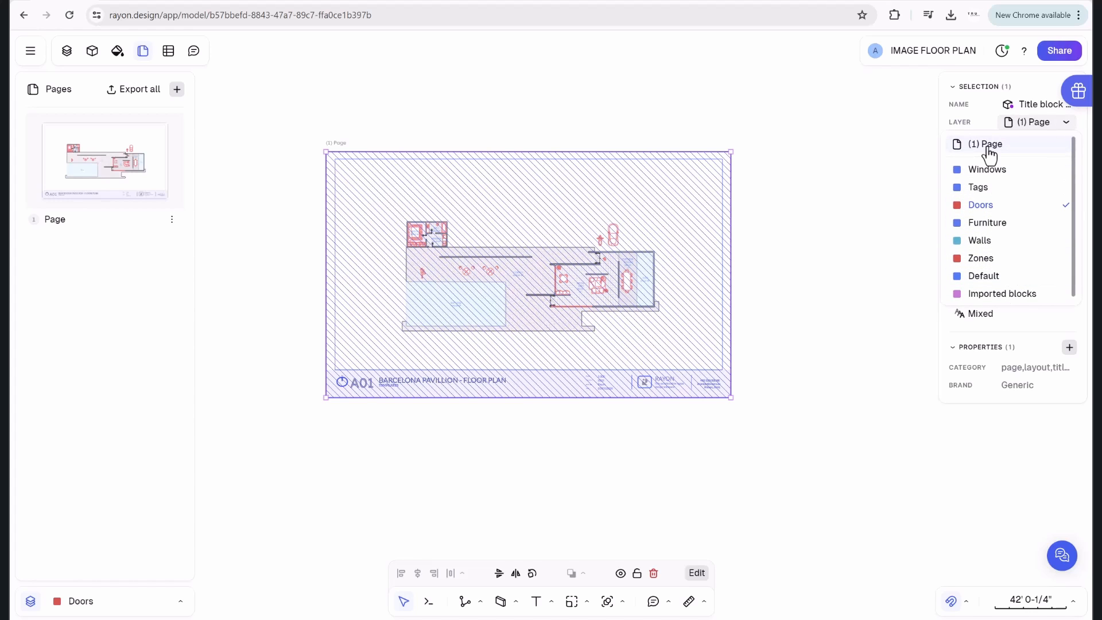
pyautogui.click(987, 148)
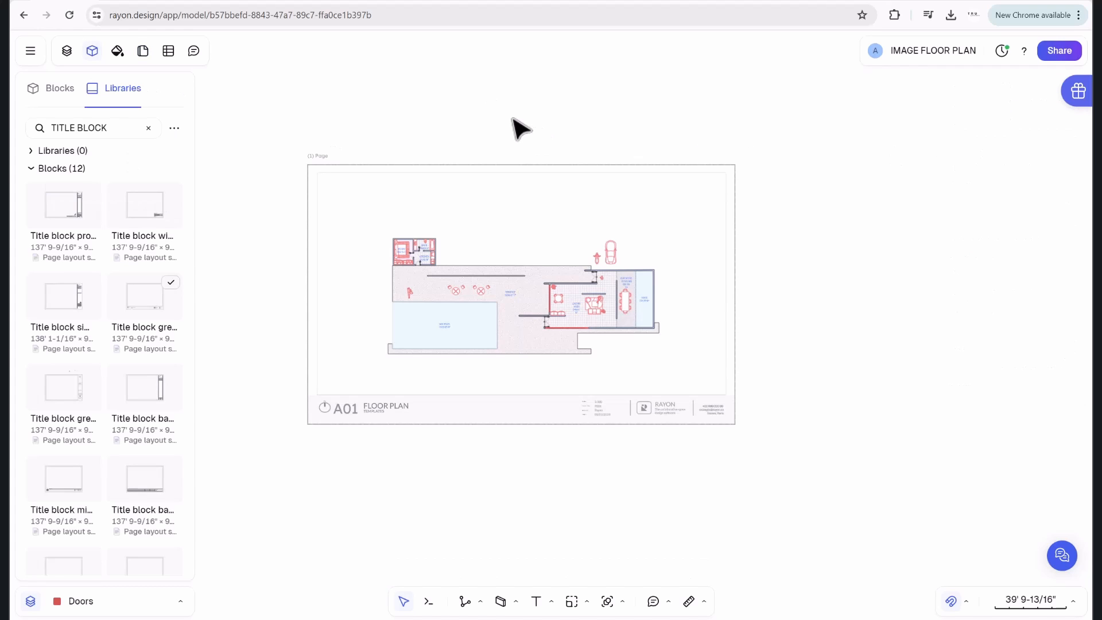
pyautogui.click(142, 53)
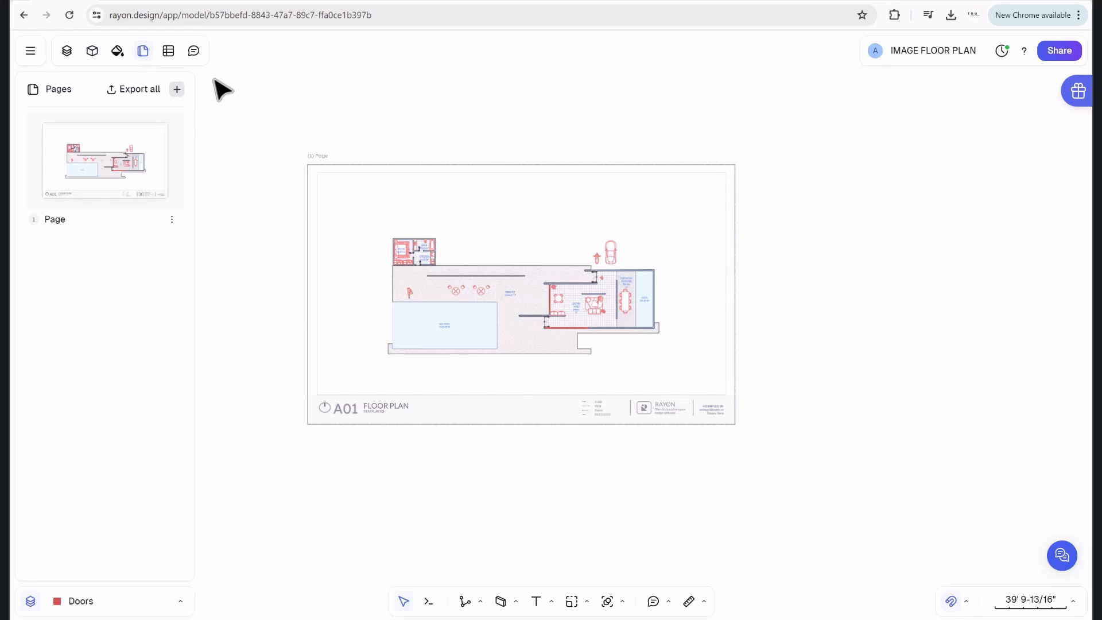
pyautogui.click(133, 89)
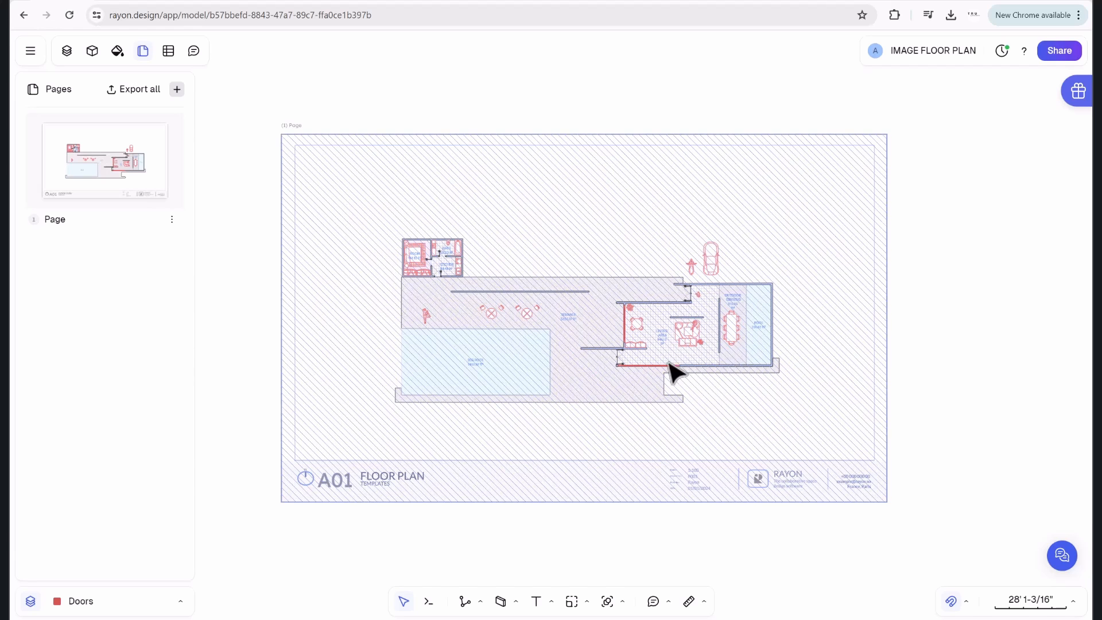
pyautogui.click(551, 601)
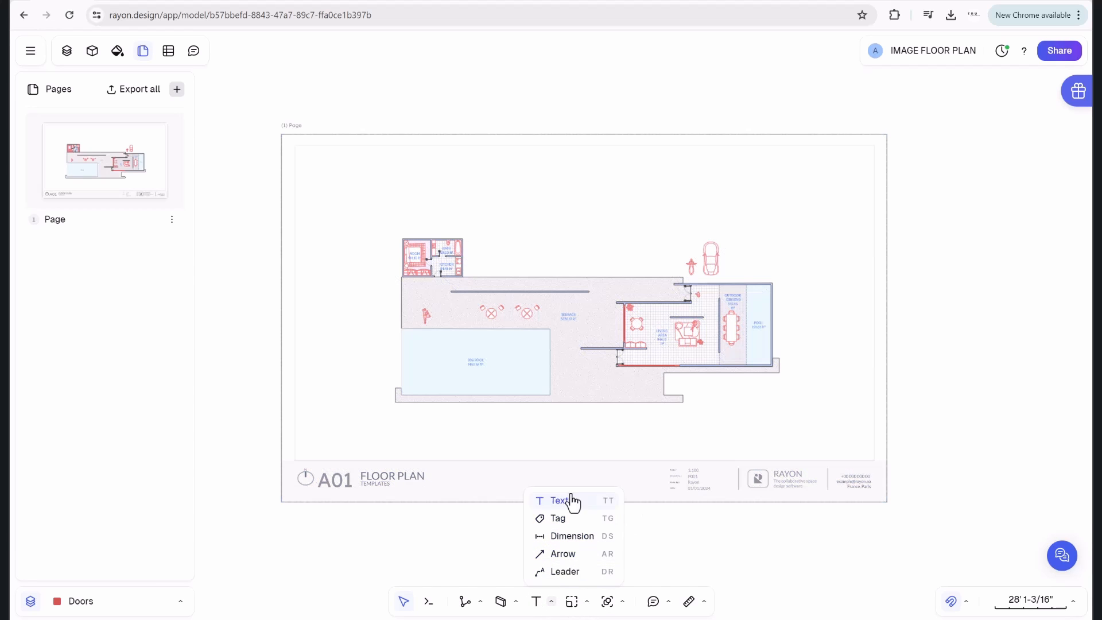
pyautogui.click(30, 57)
pyautogui.moveTo(72, 164)
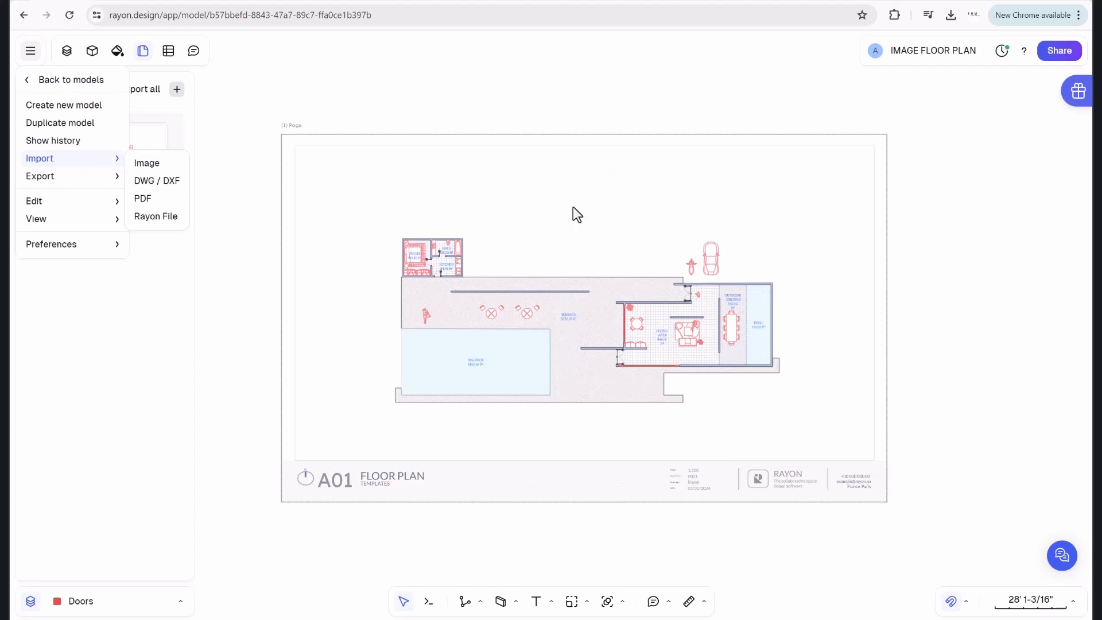
pyautogui.click(637, 132)
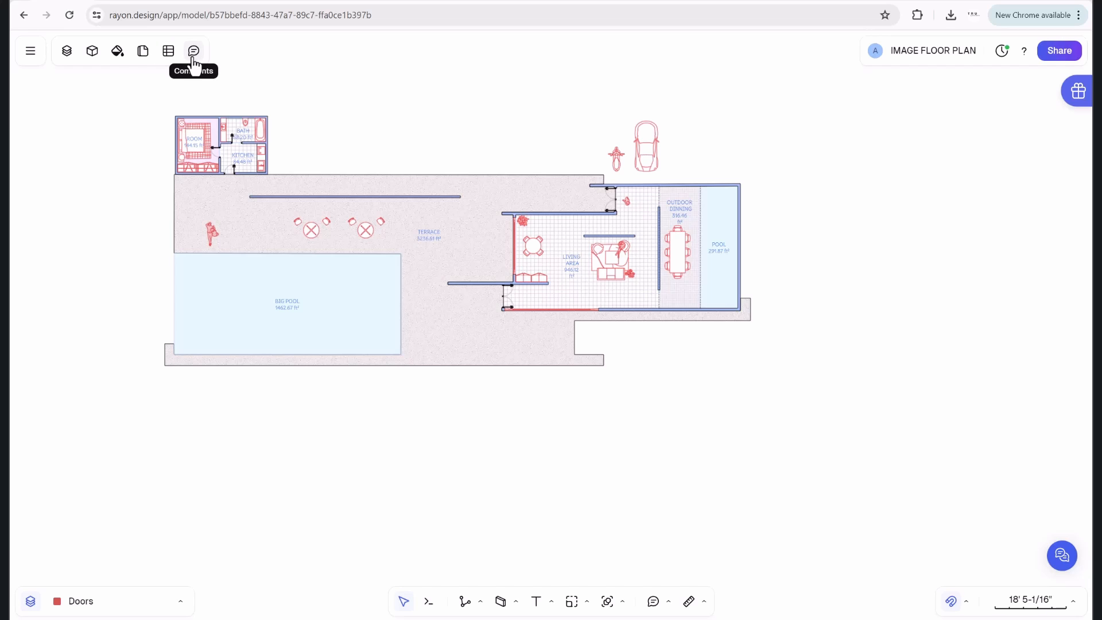
# Leave the floor plan for the models overview and open the account settings.
pyautogui.scroll(2, 476, 175)
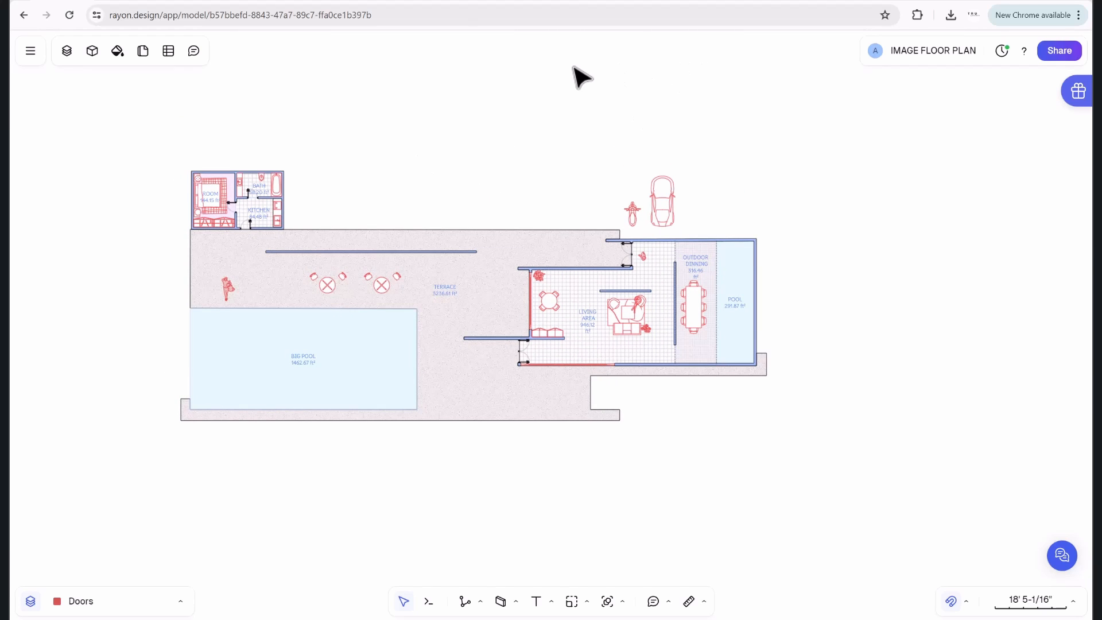
pyautogui.click(32, 53)
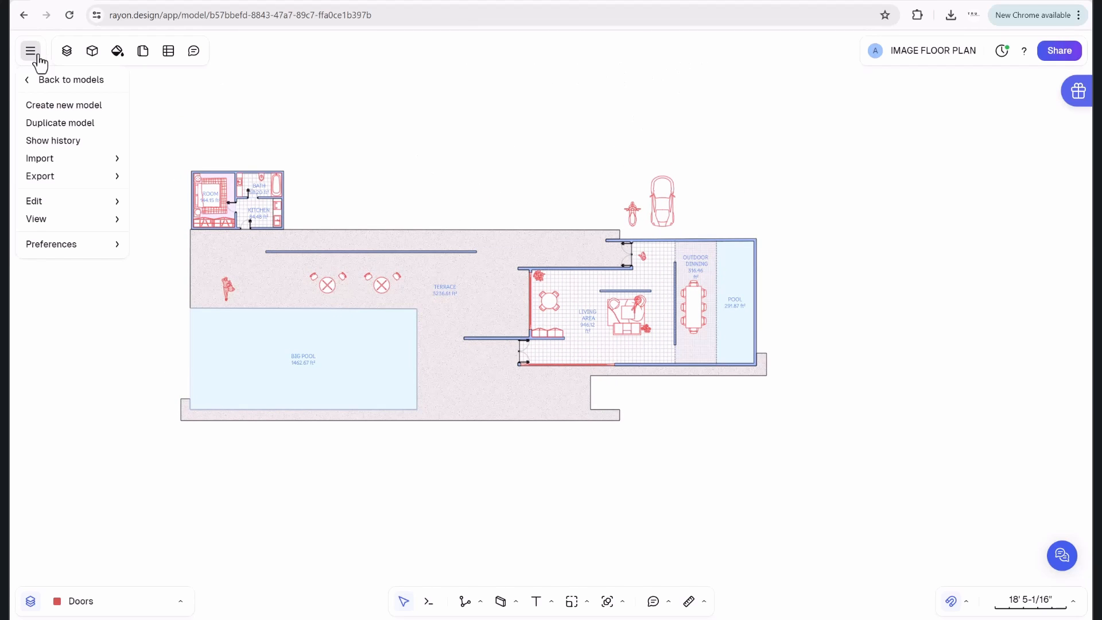
pyautogui.click(74, 82)
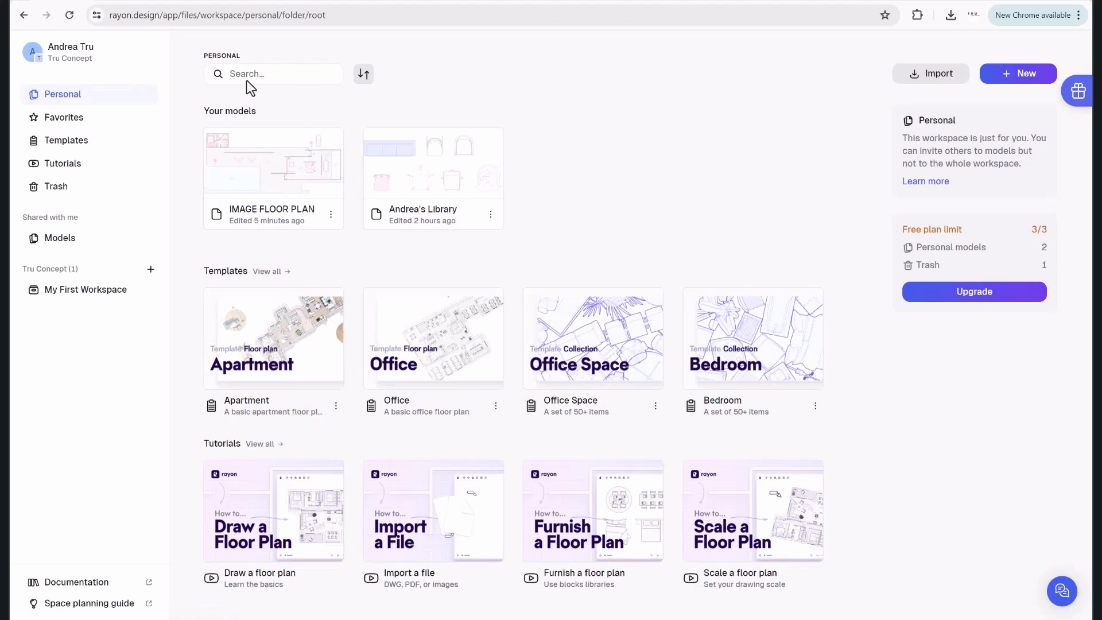
pyautogui.click(95, 53)
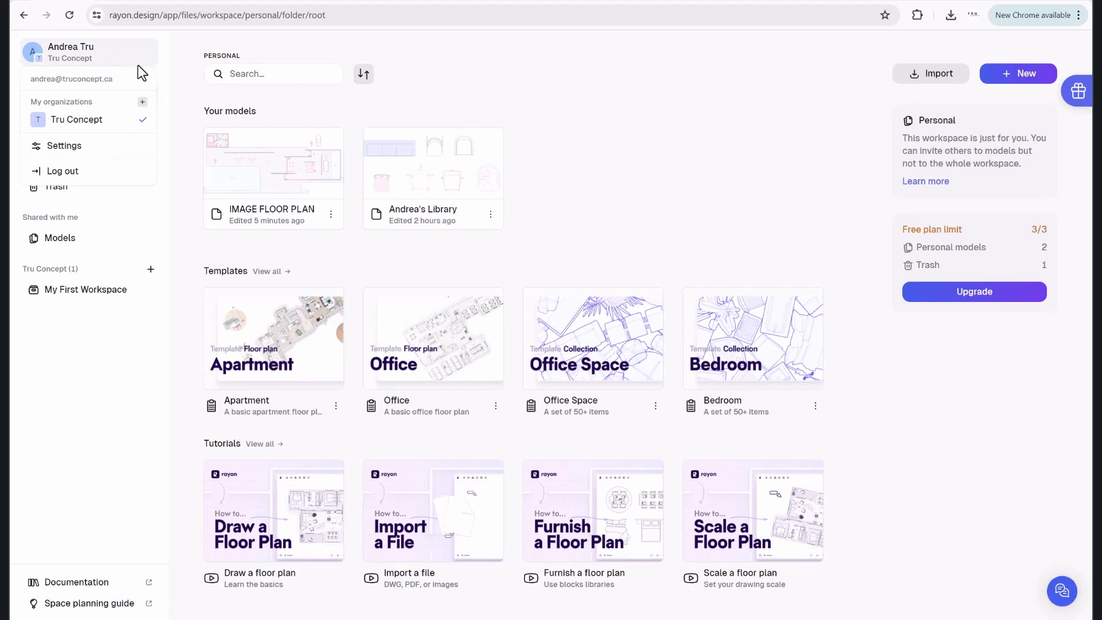
pyautogui.click(218, 51)
pyautogui.click(73, 53)
pyautogui.click(75, 149)
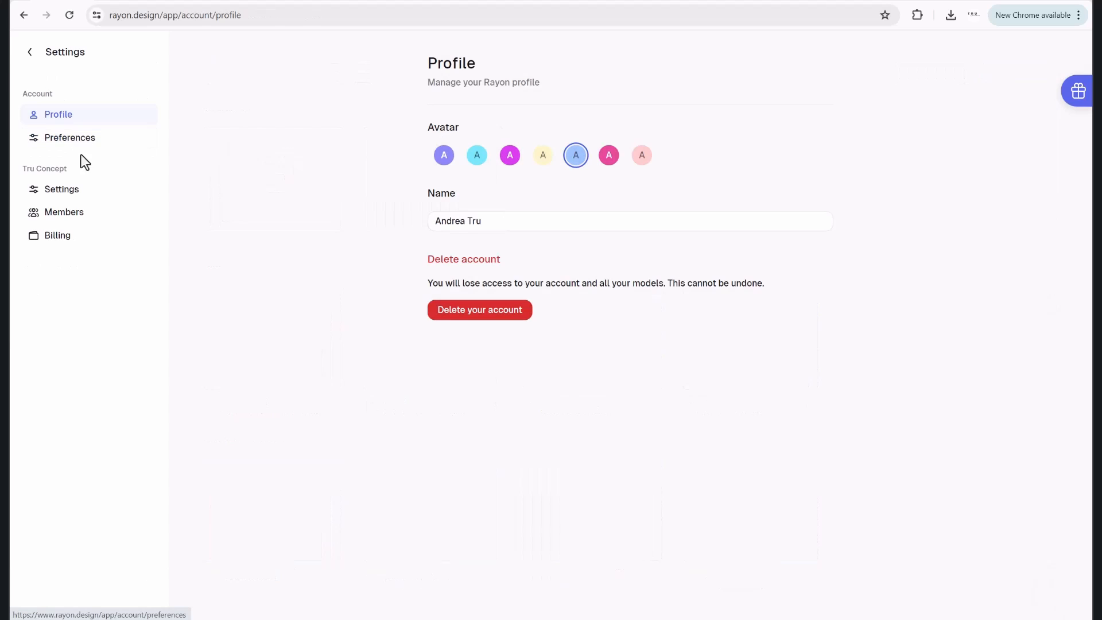
# Open the organisation's members page and look at the roles available for invited members.
pyautogui.click(79, 221)
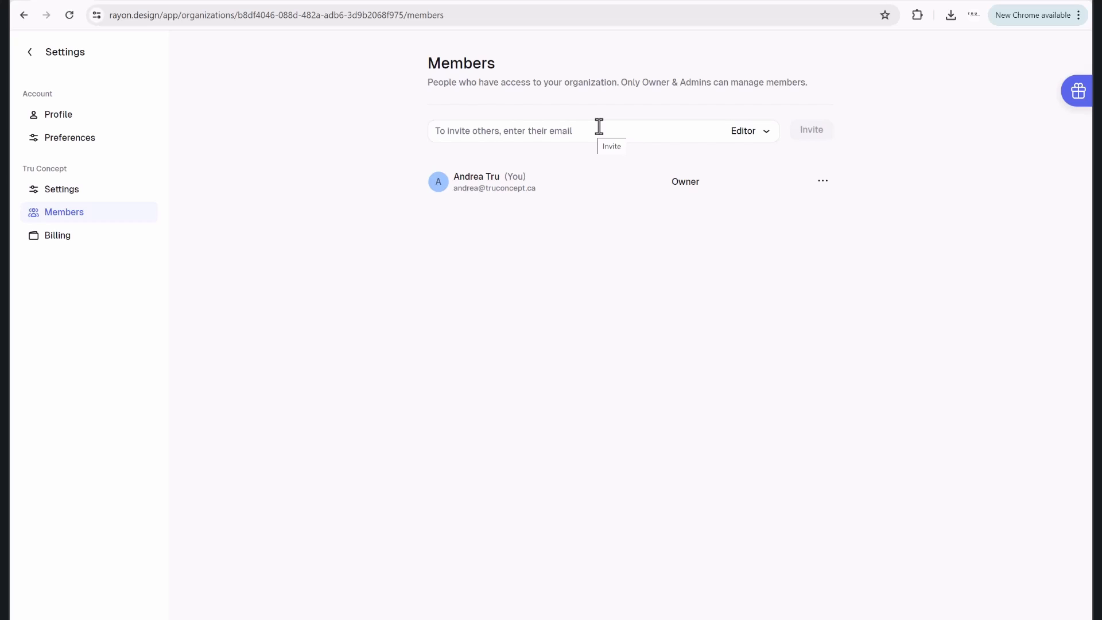
pyautogui.click(751, 138)
pyautogui.click(747, 210)
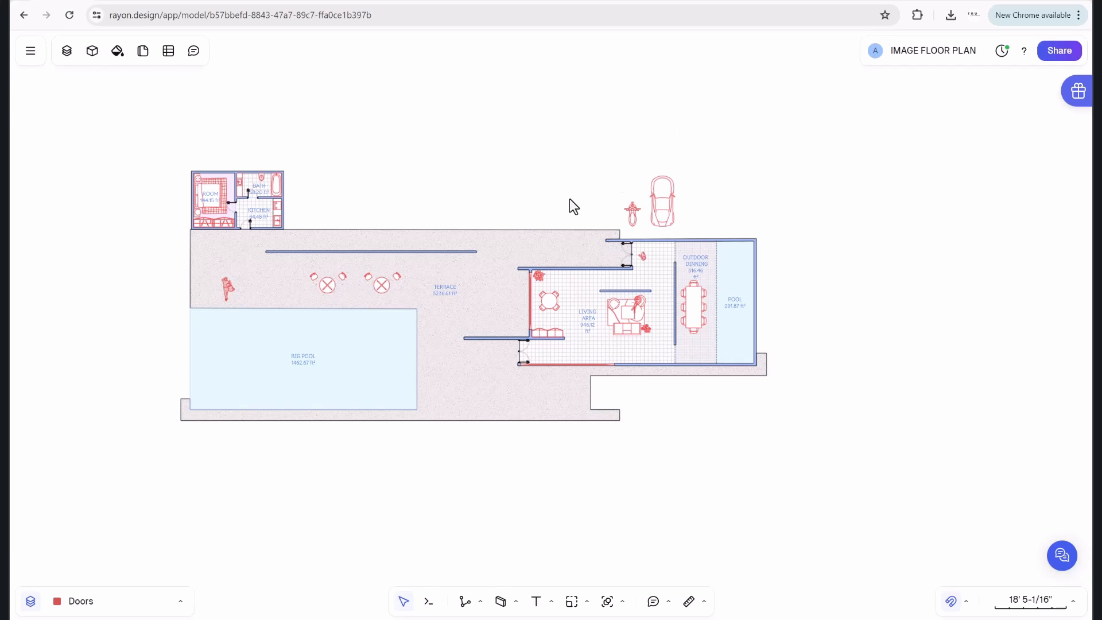
# View the floor plan's own sharing options and close them.
pyautogui.click(1048, 50)
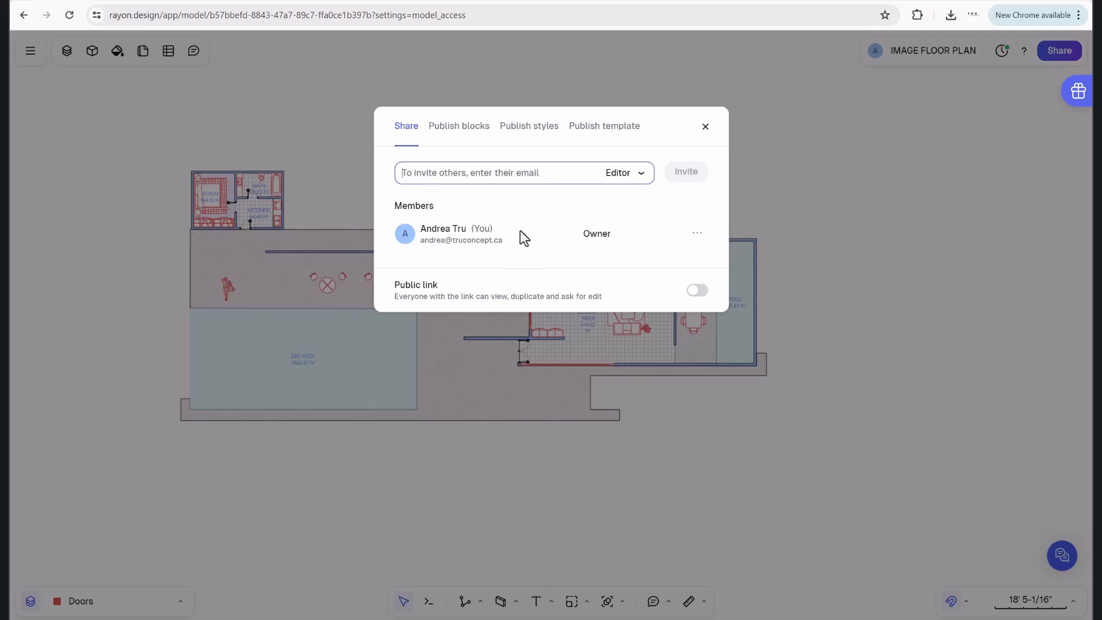
pyautogui.click(706, 127)
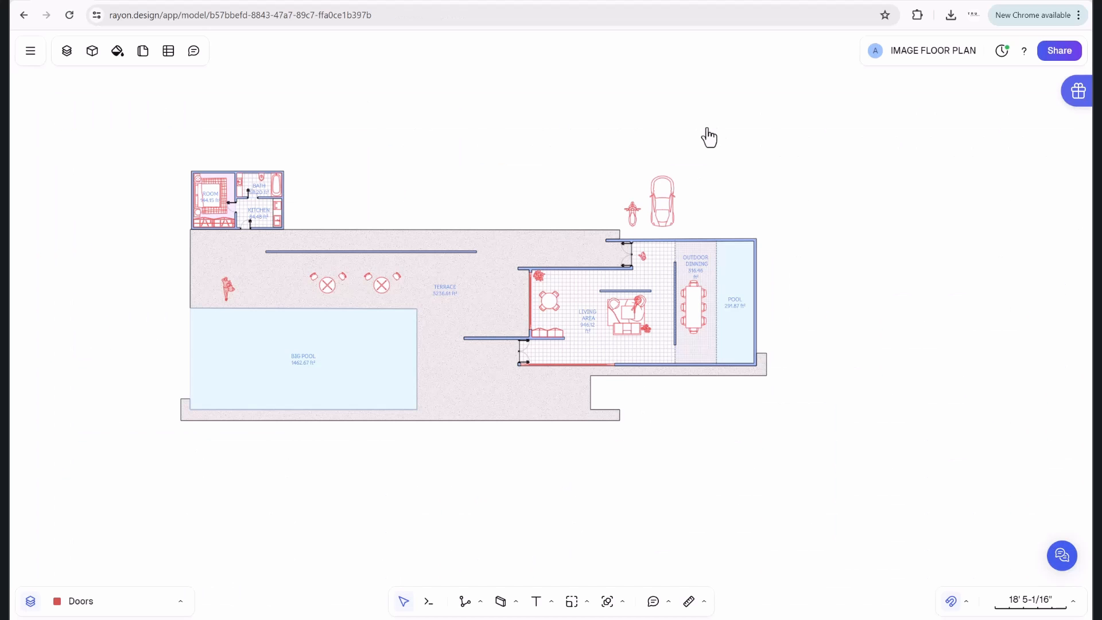
# Add the comment "How can we add a kitchen to this space?" in the lower part of the living area.
pyautogui.click(193, 51)
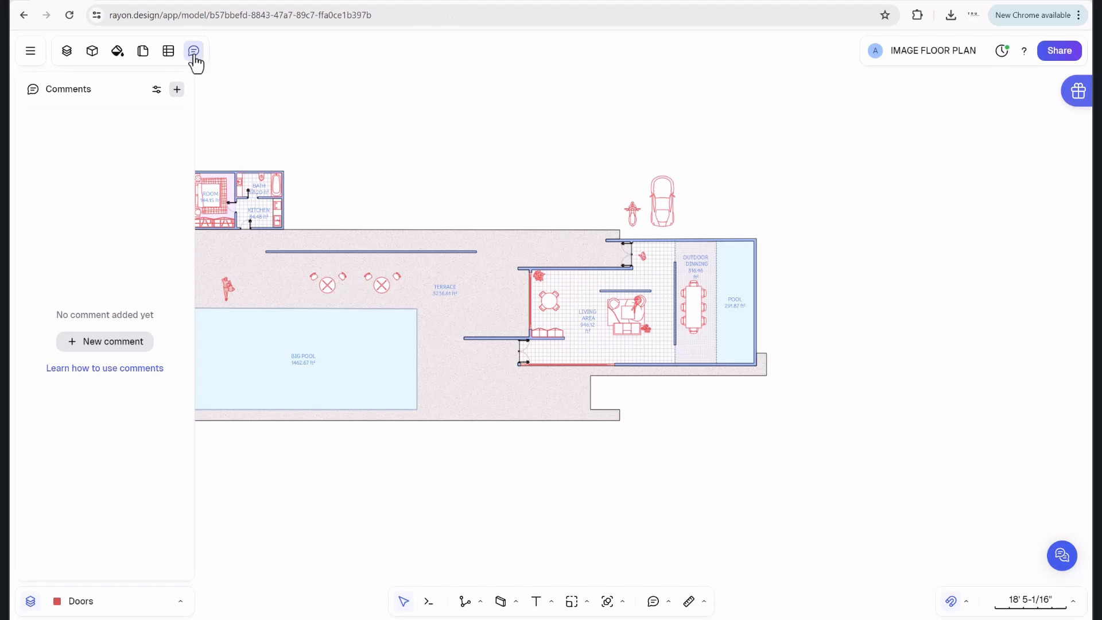
pyautogui.click(178, 91)
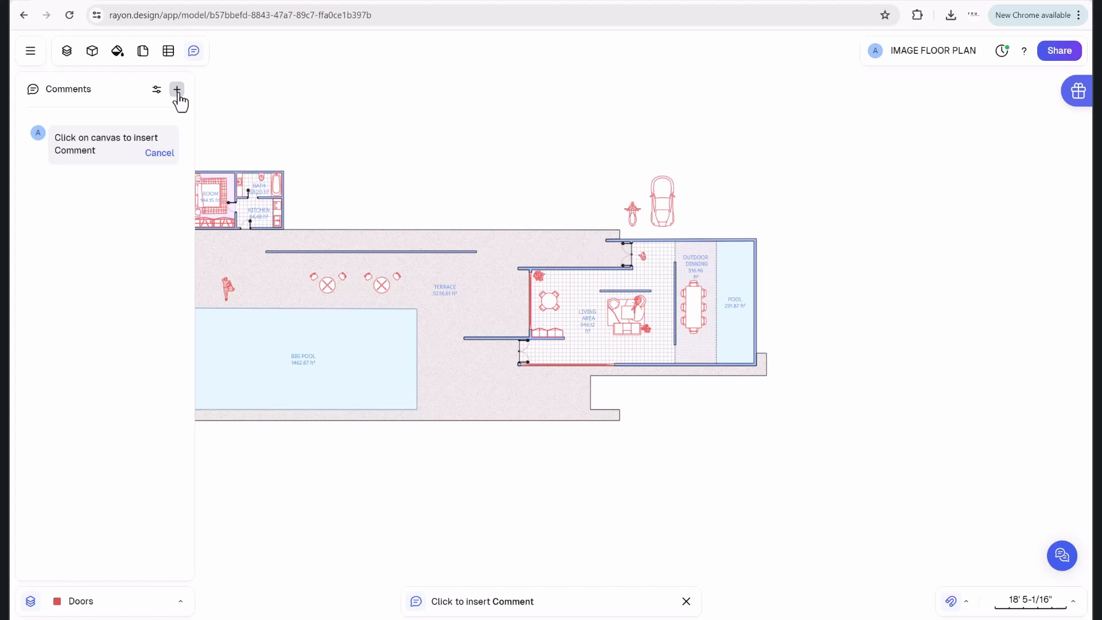
pyautogui.scroll(5, 582, 339)
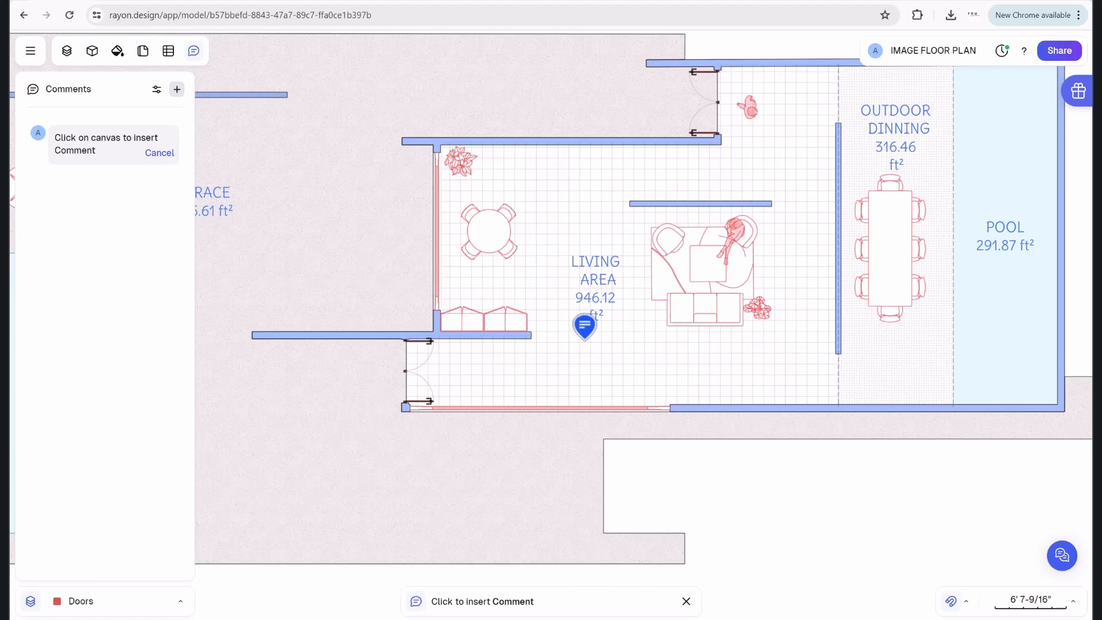
pyautogui.moveTo(656, 373); pyautogui.dragTo(525, 375, button='middle')
pyautogui.click(461, 352)
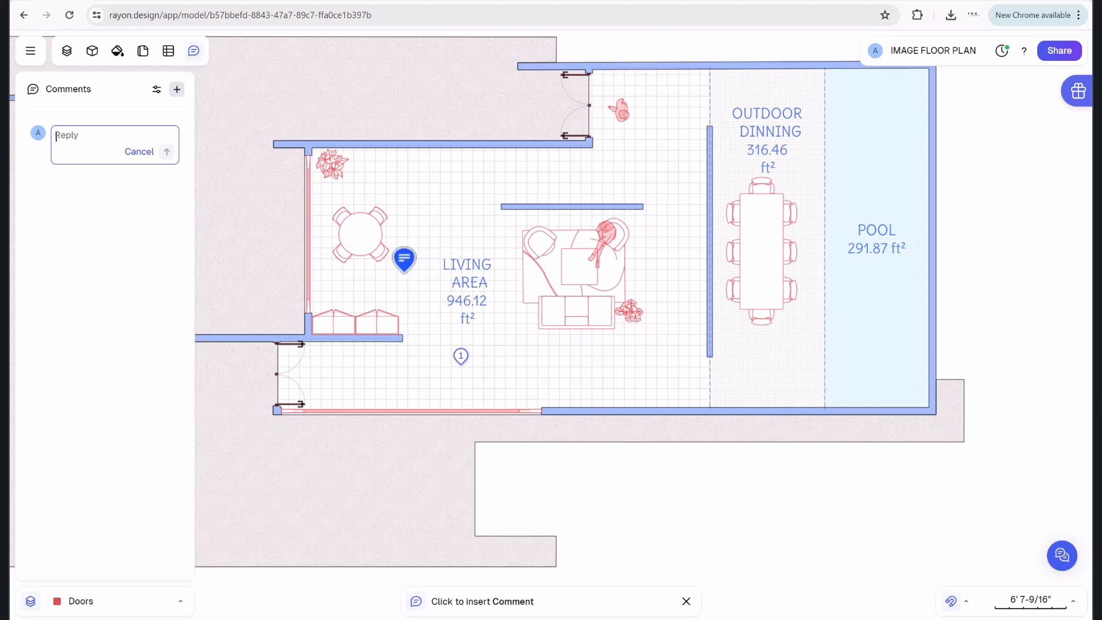
pyautogui.write('How can we add a kitchen t')
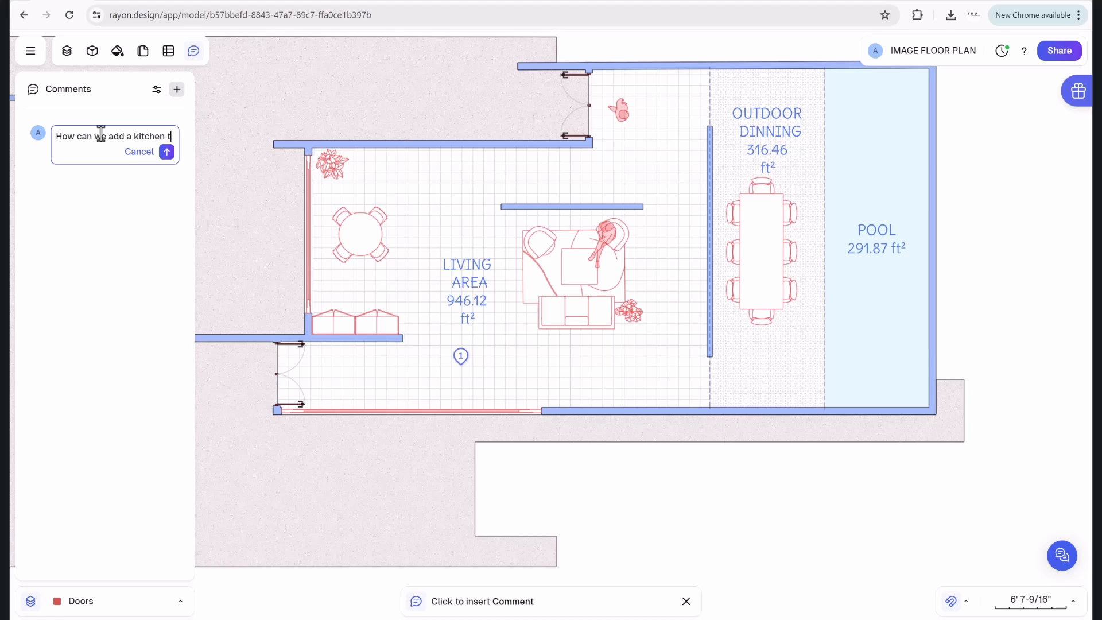
pyautogui.write('o this space?')
pyautogui.press('Return')
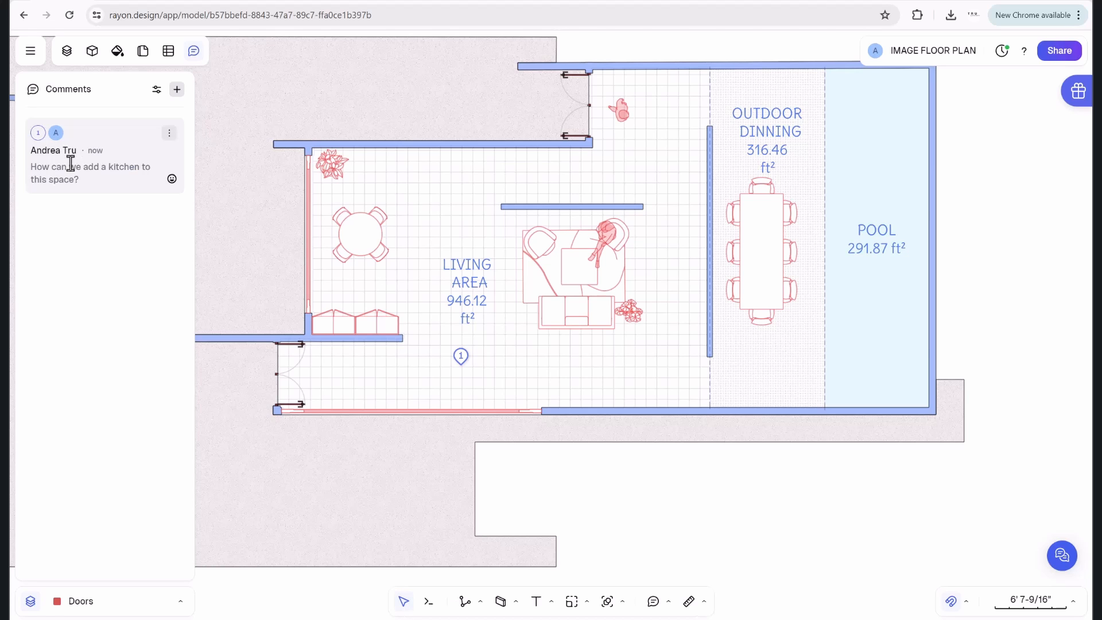
# Reply "I'll find some options" to the kitchen comment in the living area.
pyautogui.click(461, 360)
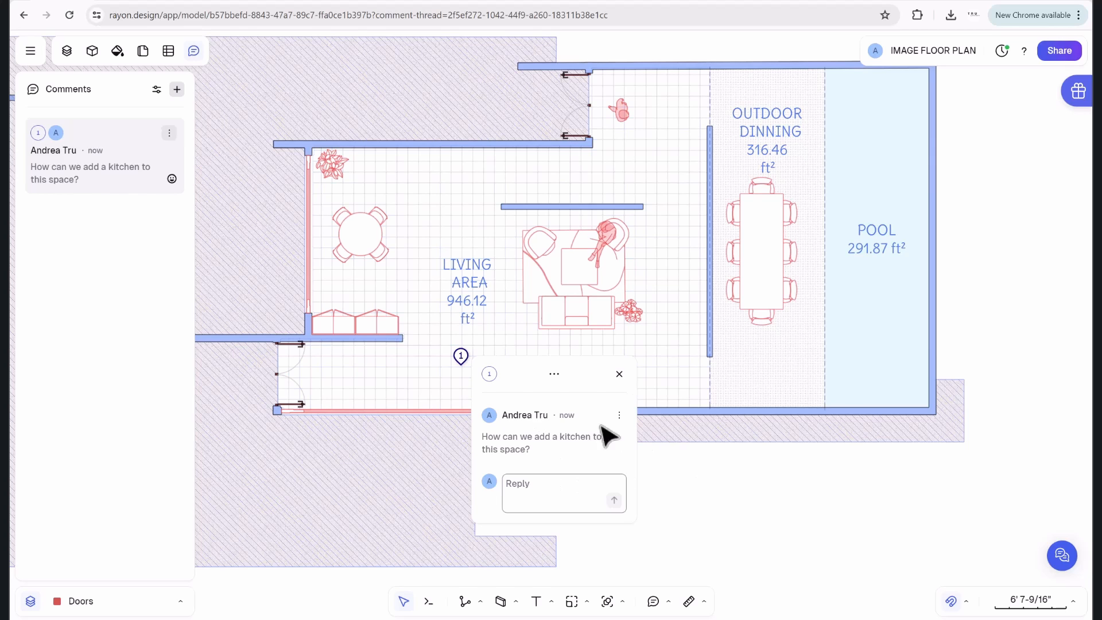
pyautogui.click(564, 484)
pyautogui.click(613, 501)
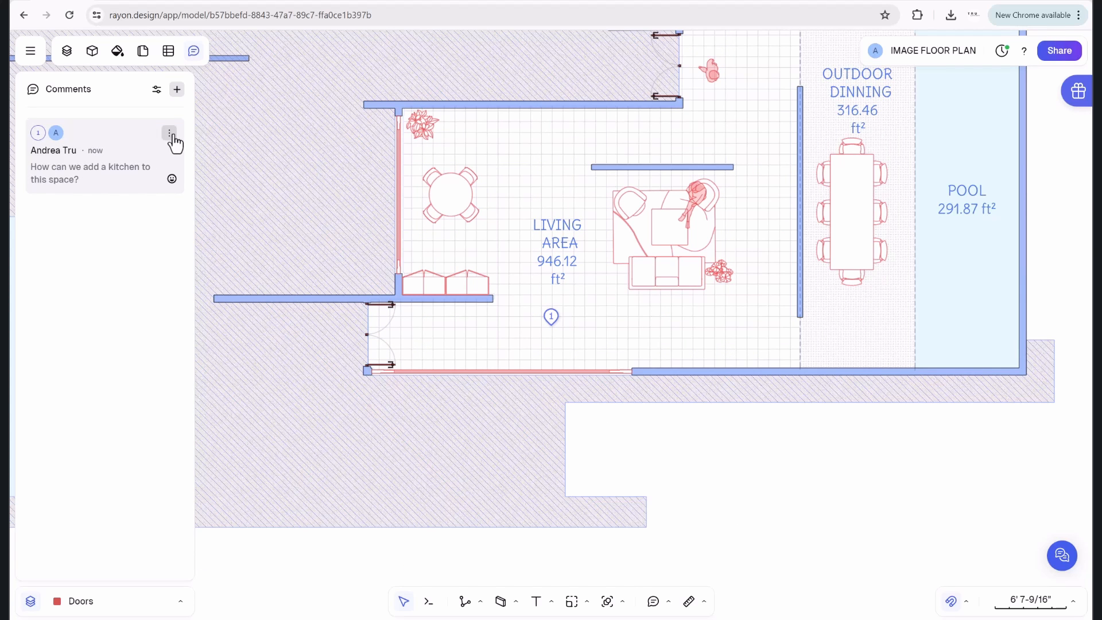
# Resolve the kitchen comment and add a kissing-face and a thumbs-up reaction to it.
pyautogui.click(169, 134)
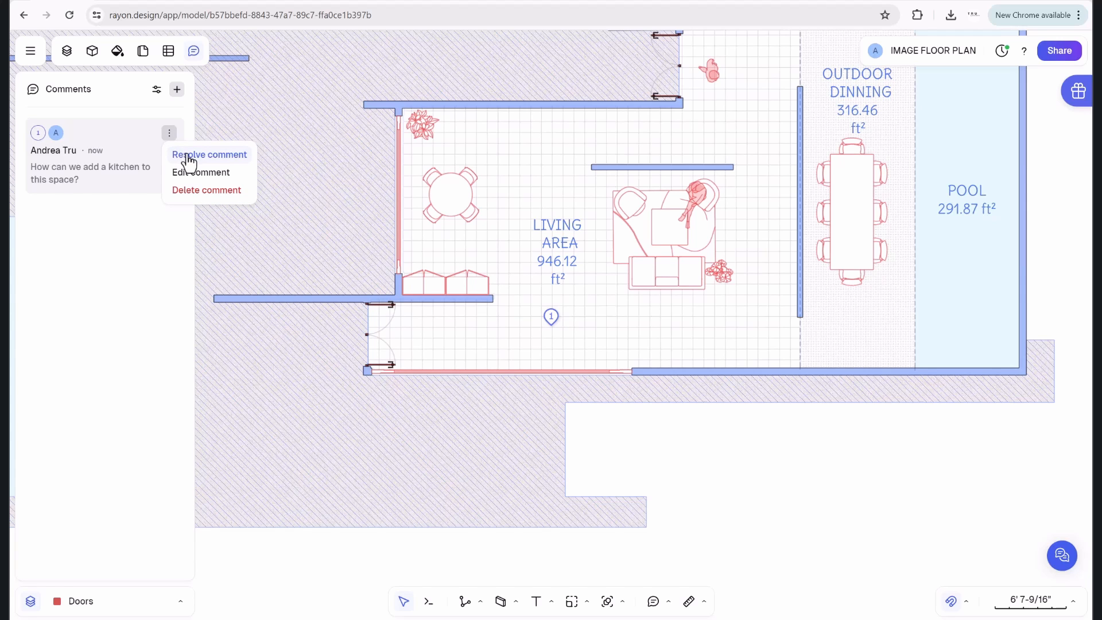
pyautogui.click(186, 155)
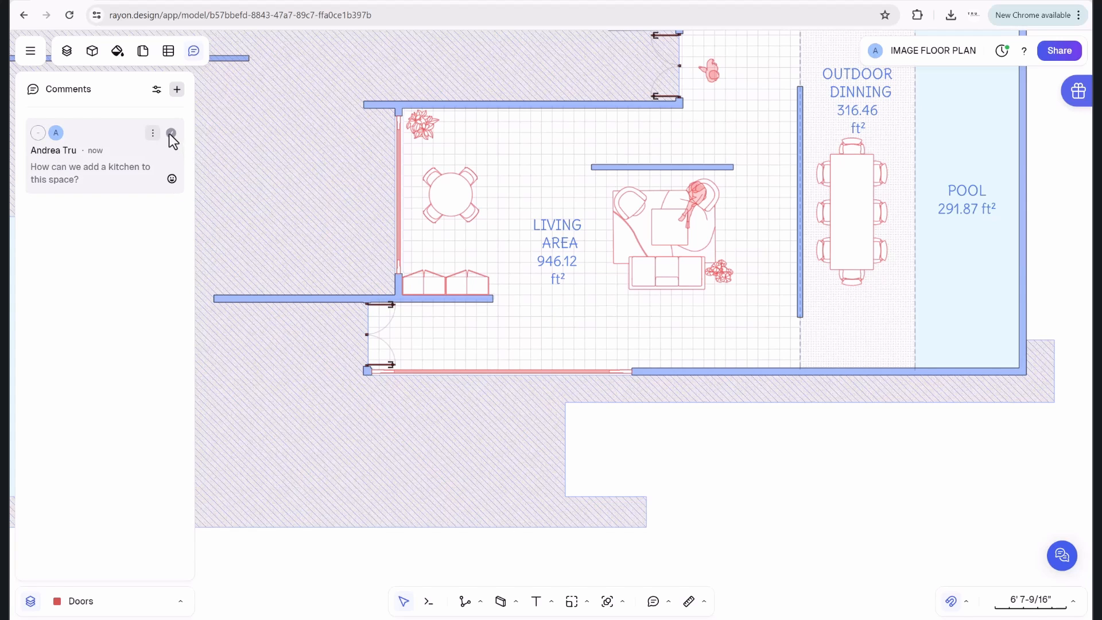
pyautogui.click(79, 291)
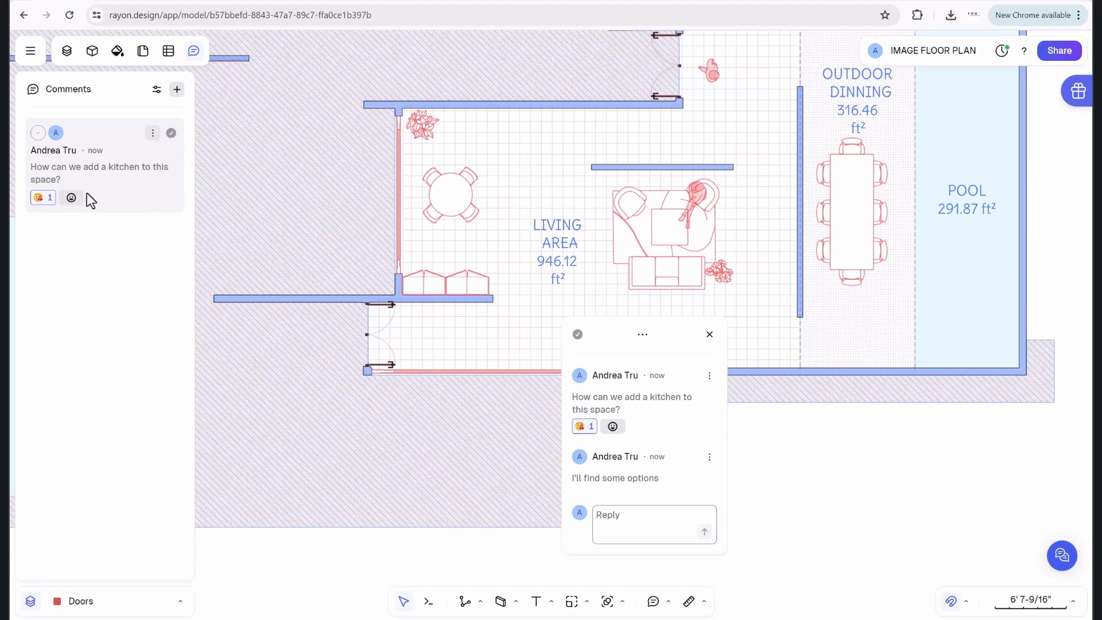
pyautogui.click(71, 198)
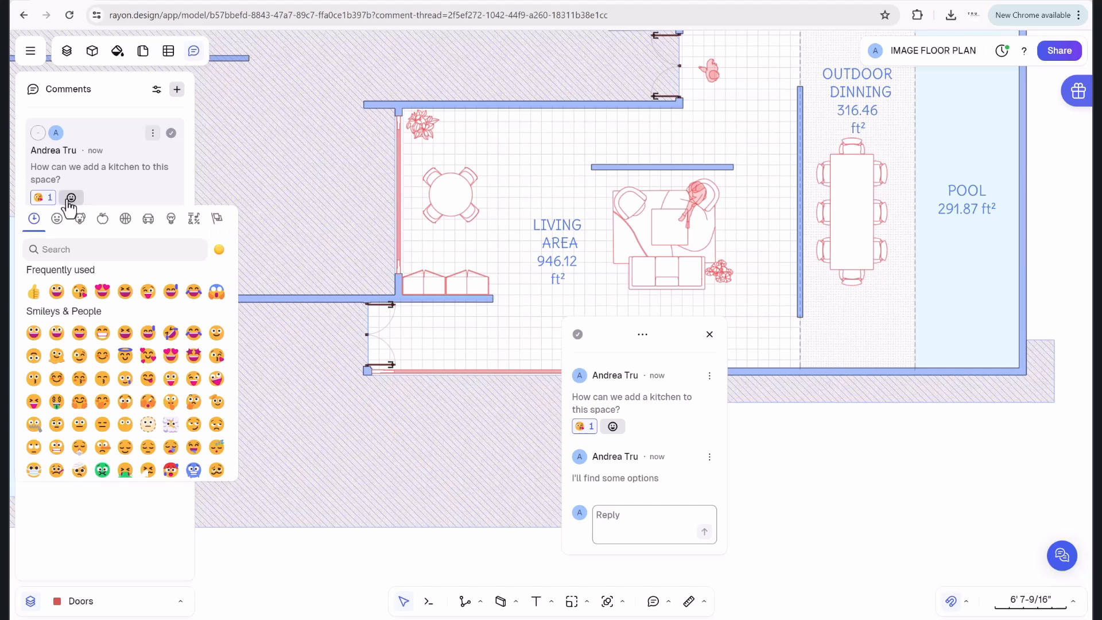
pyautogui.click(35, 292)
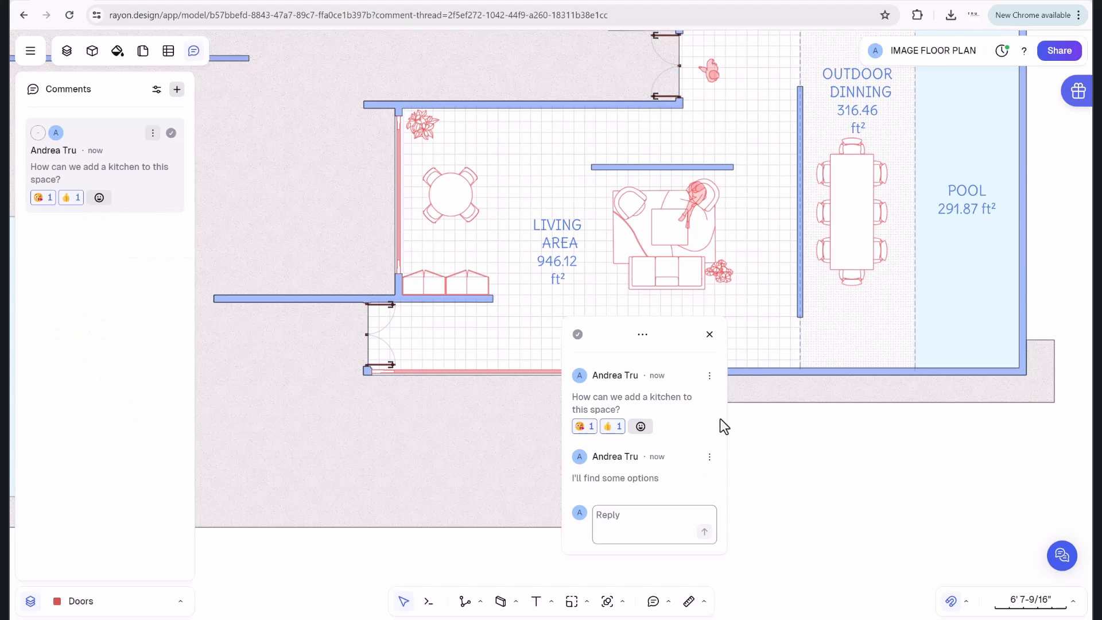
pyautogui.click(709, 335)
pyautogui.moveTo(780, 492); pyautogui.dragTo(601, 510, button='middle')
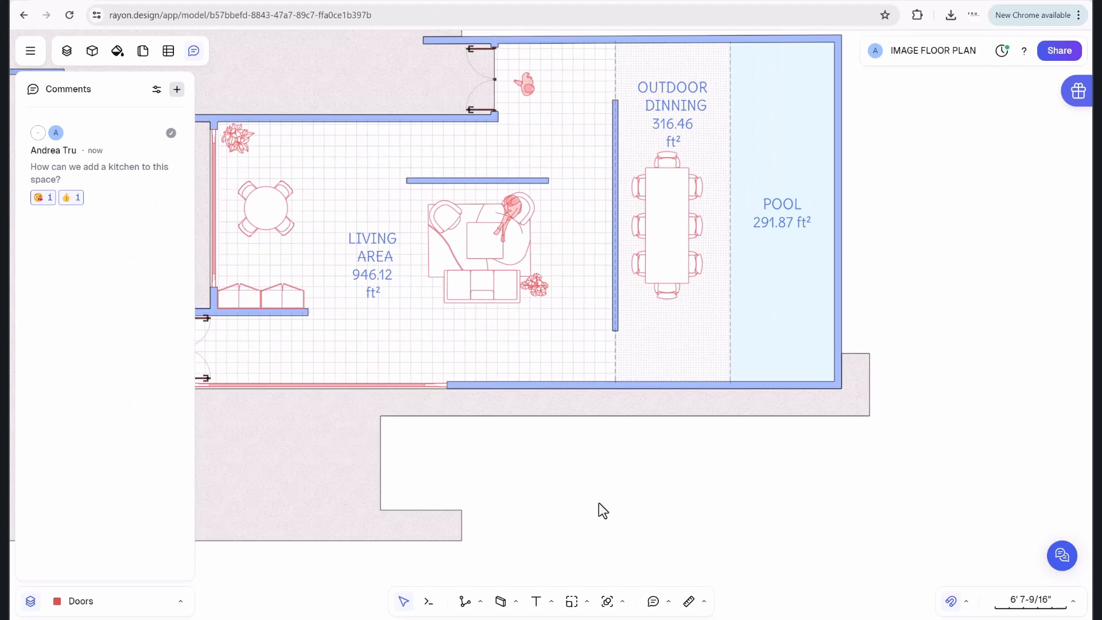
# Look at the comment filter options, then reopen the resolved comment's thread with its reply and close it.
pyautogui.click(157, 90)
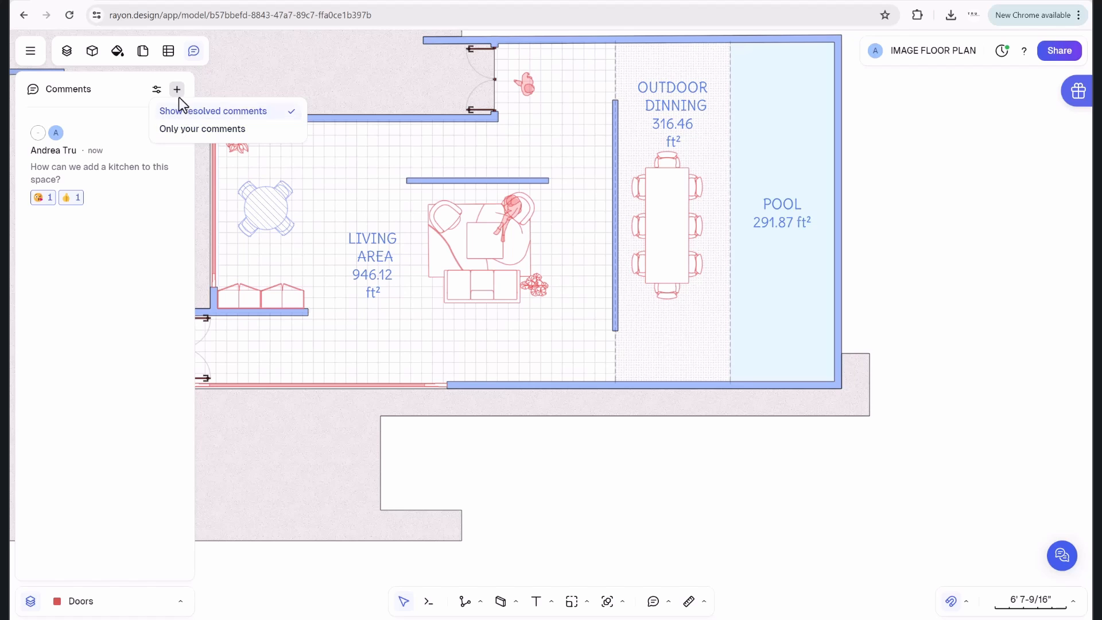
pyautogui.scroll(-1, 350, 262)
pyautogui.click(544, 441)
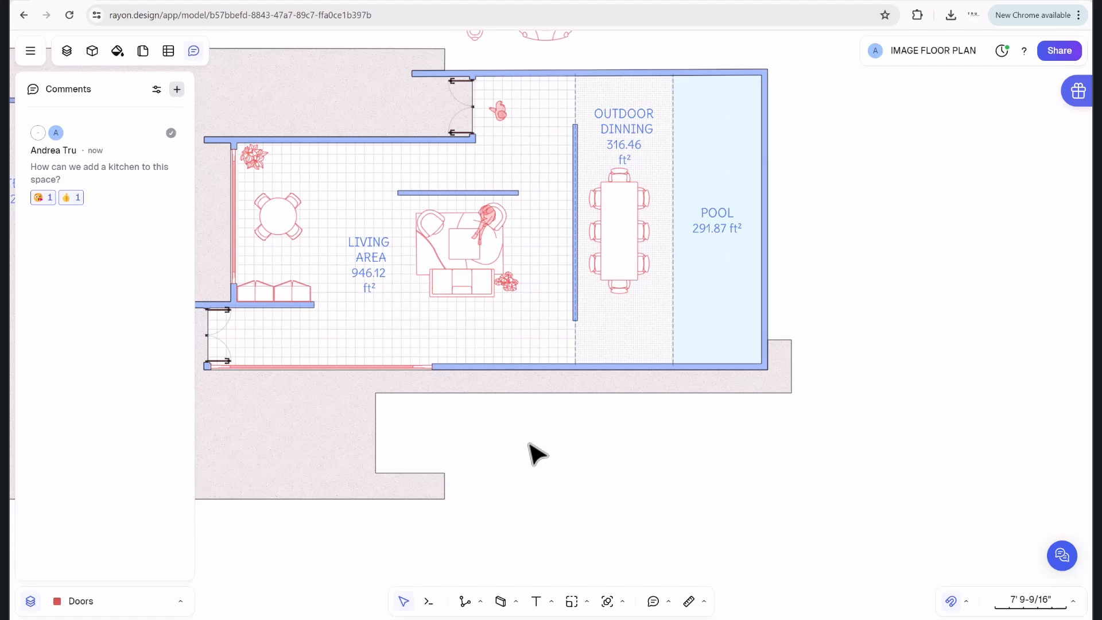
pyautogui.click(202, 58)
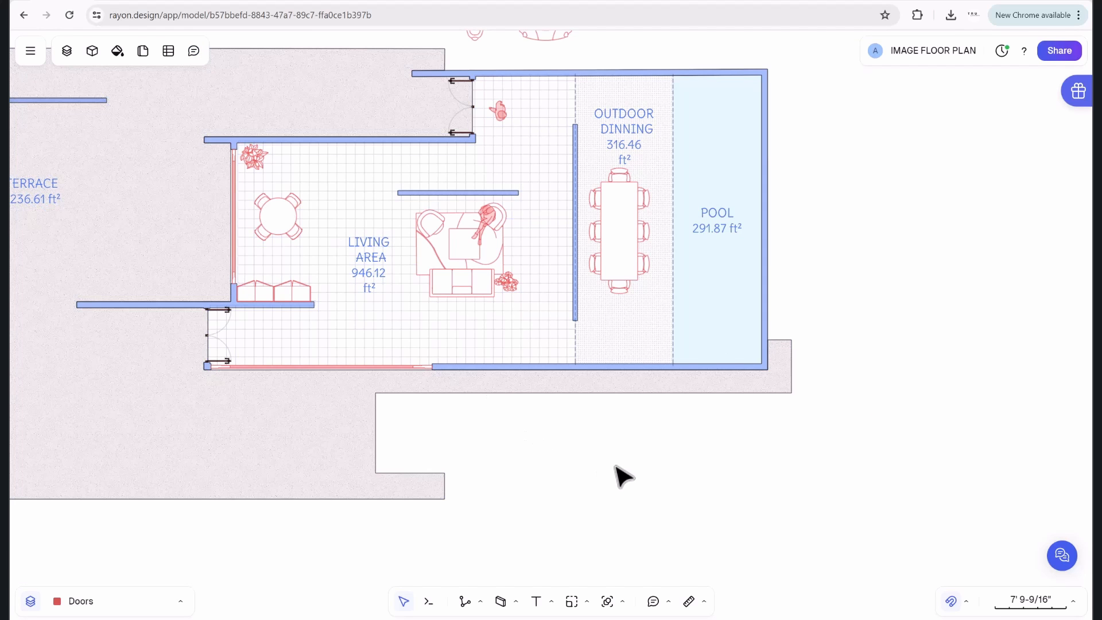
pyautogui.click(193, 51)
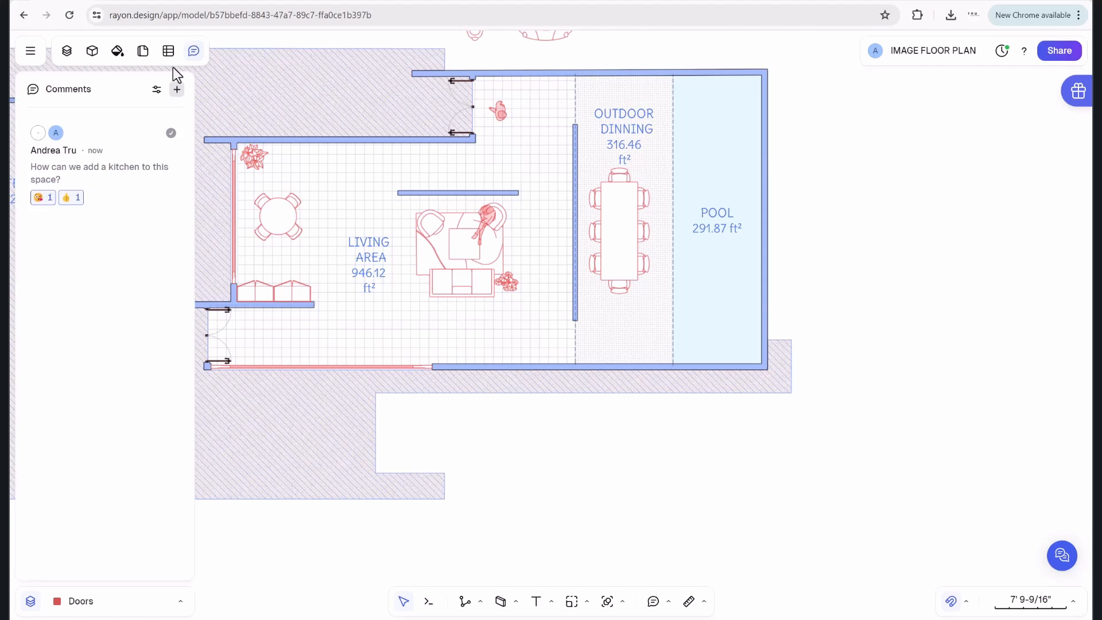
pyautogui.click(122, 182)
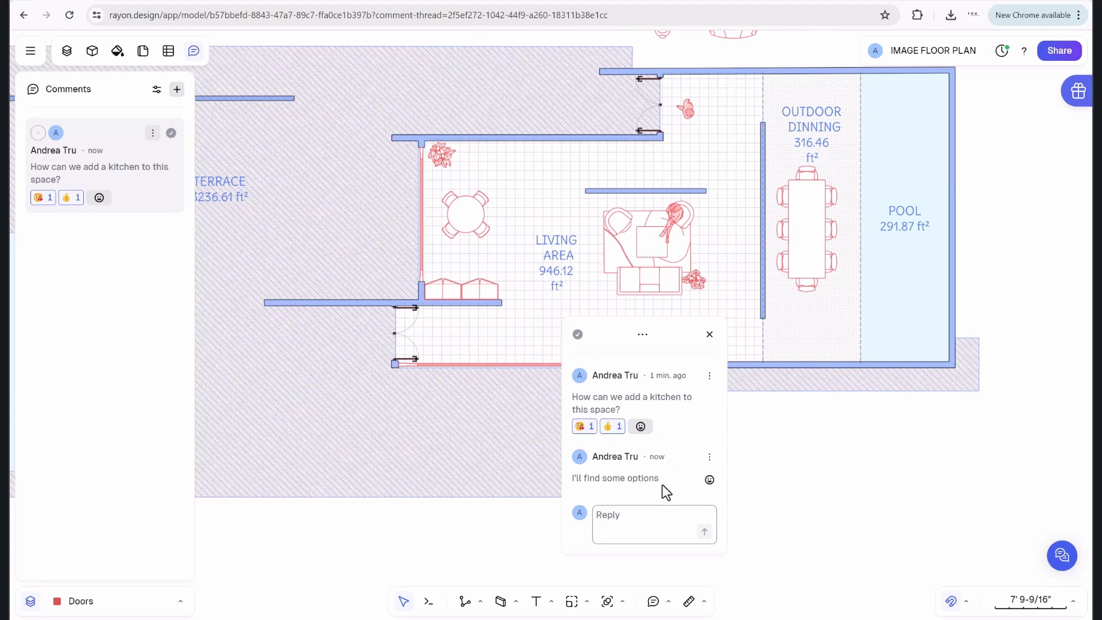
pyautogui.click(711, 334)
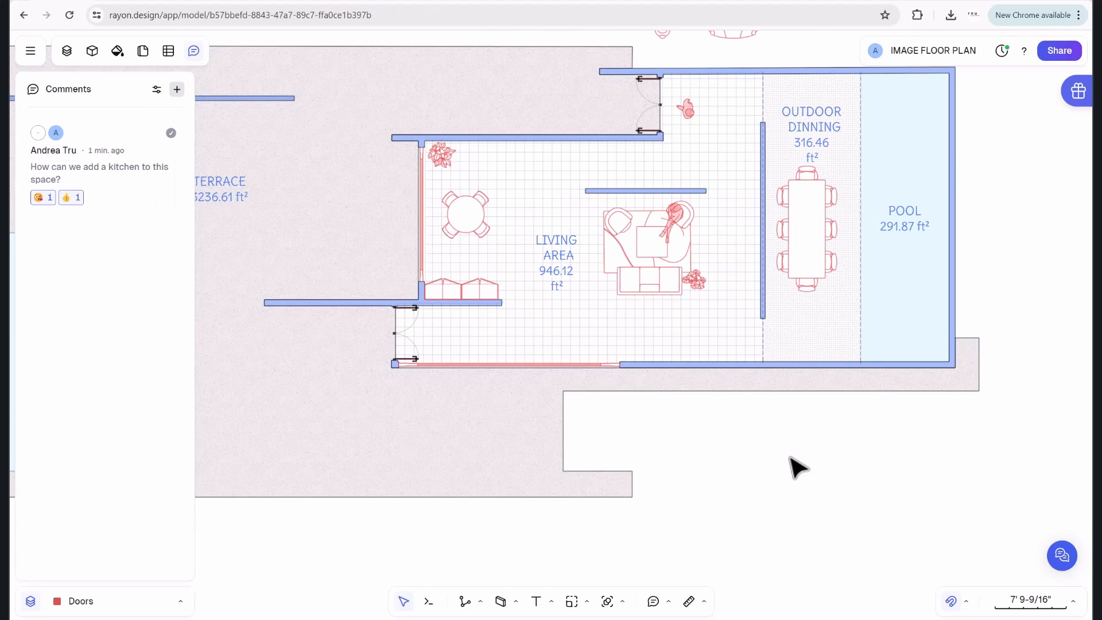
# Annotate the living area freehand with a counter along the dividing wall, an island with stools, a round table with chairs and a curved arrow.
pyautogui.scroll(5, 664, 359)
pyautogui.scroll(-2, 689, 359)
pyautogui.click(705, 602)
pyautogui.click(669, 603)
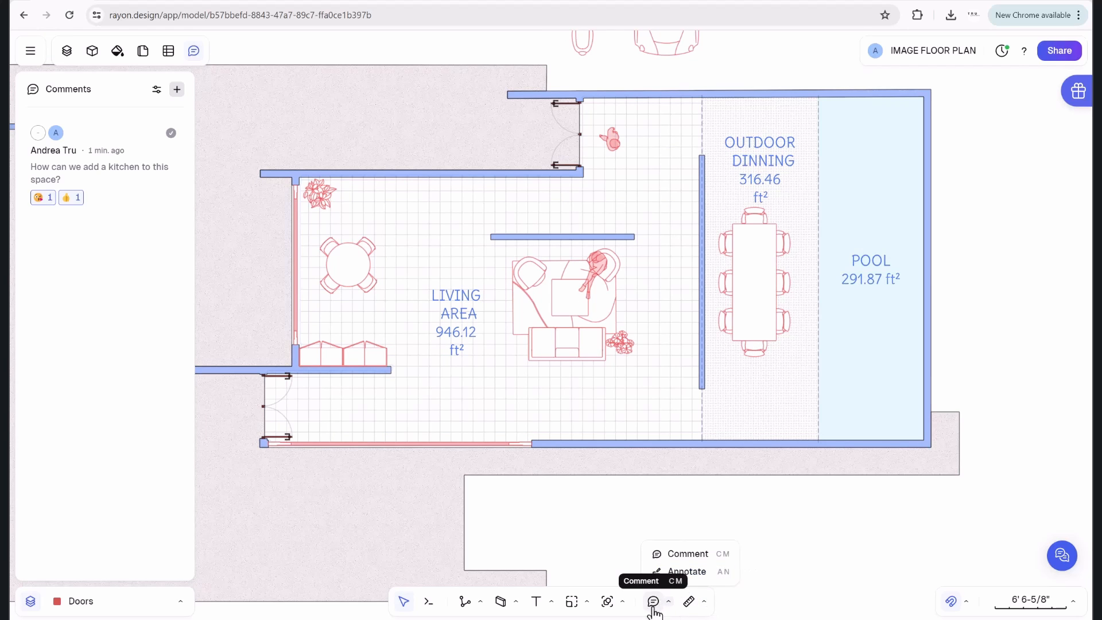
pyautogui.click(685, 572)
pyautogui.scroll(3, 672, 344)
pyautogui.scroll(-2, 635, 352)
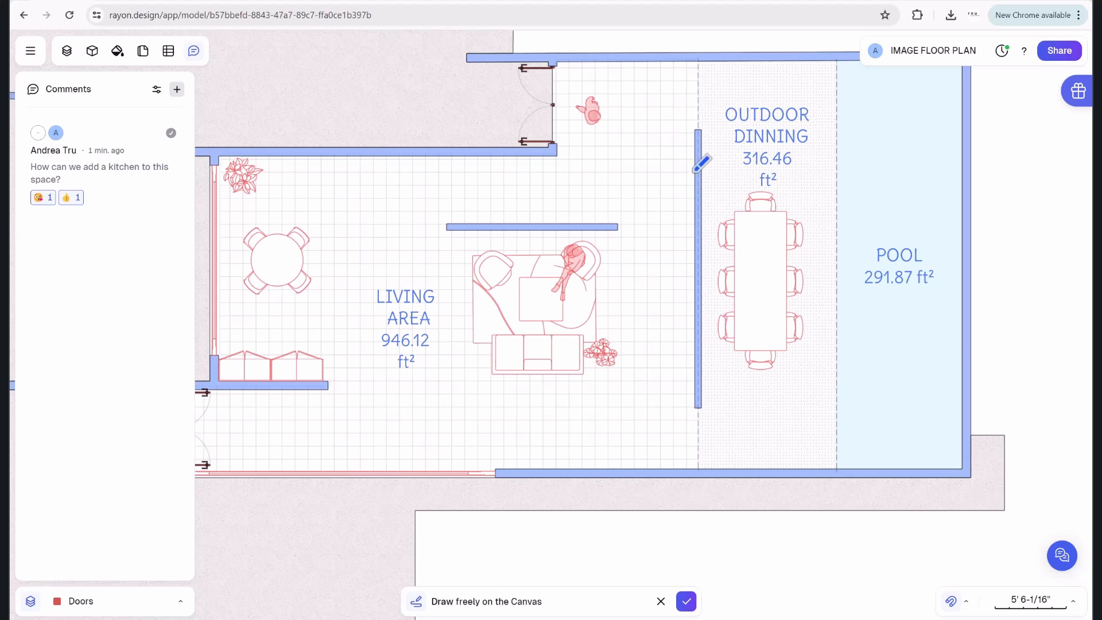
pyautogui.moveTo(695, 169)
pyautogui.mouseDown()
pyautogui.moveTo(681, 170)
pyautogui.moveTo(680, 285)
pyautogui.moveTo(681, 385)
pyautogui.moveTo(697, 400)
pyautogui.mouseUp()
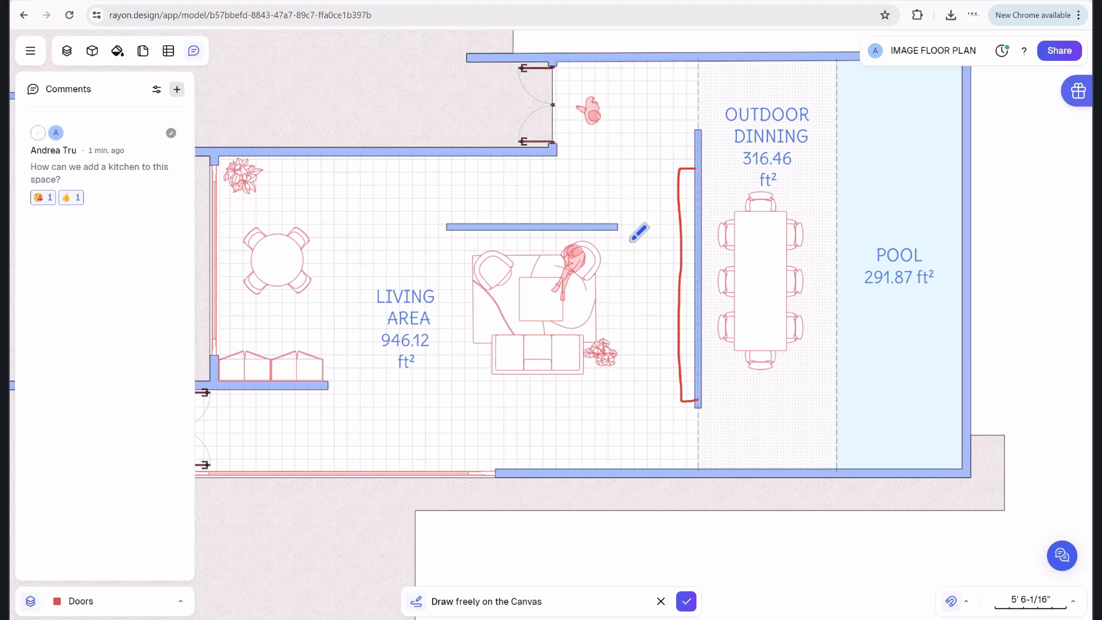
pyautogui.moveTo(638, 230)
pyautogui.mouseDown()
pyautogui.moveTo(581, 279)
pyautogui.moveTo(628, 347)
pyautogui.moveTo(643, 281)
pyautogui.moveTo(597, 227)
pyautogui.moveTo(567, 240)
pyautogui.moveTo(589, 335)
pyautogui.mouseUp()
pyautogui.moveTo(496, 247)
pyautogui.mouseDown()
pyautogui.moveTo(326, 201)
pyautogui.moveTo(326, 212)
pyautogui.moveTo(344, 215)
pyautogui.mouseUp()
pyautogui.moveTo(462, 279)
pyautogui.mouseDown()
pyautogui.moveTo(411, 254)
pyautogui.moveTo(395, 271)
pyautogui.moveTo(391, 254)
pyautogui.moveTo(425, 263)
pyautogui.moveTo(482, 253)
pyautogui.moveTo(466, 248)
pyautogui.moveTo(487, 263)
pyautogui.mouseUp()
pyautogui.moveTo(400, 322)
pyautogui.mouseDown()
pyautogui.moveTo(424, 345)
pyautogui.moveTo(400, 328)
pyautogui.mouseUp()
pyautogui.moveTo(489, 309); pyautogui.dragTo(457, 332)
pyautogui.moveTo(457, 332)
pyautogui.mouseDown()
pyautogui.moveTo(495, 310)
pyautogui.moveTo(472, 326)
pyautogui.mouseUp()
pyautogui.moveTo(634, 272)
pyautogui.mouseDown()
pyautogui.moveTo(628, 295)
pyautogui.moveTo(637, 266)
pyautogui.moveTo(694, 292)
pyautogui.mouseUp()
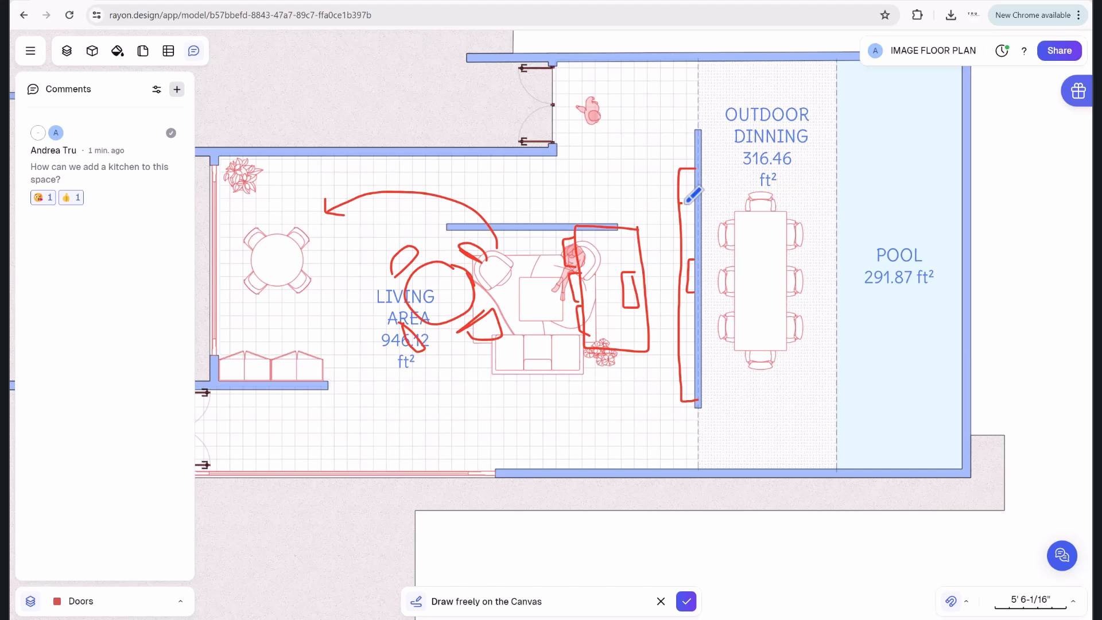
pyautogui.scroll(-2, 612, 292)
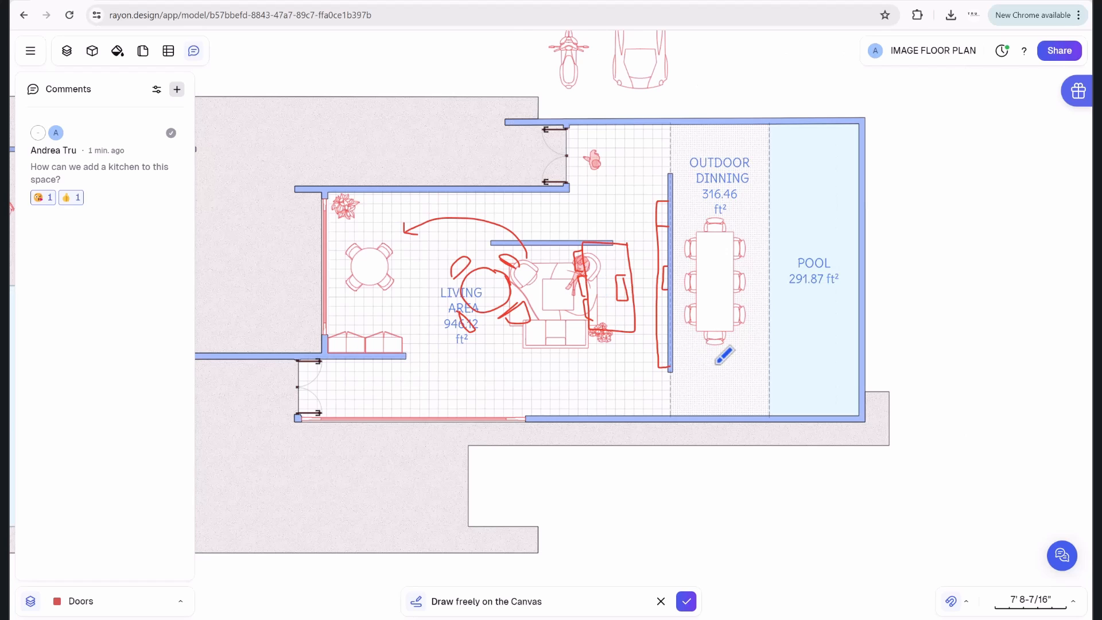
pyautogui.click(686, 601)
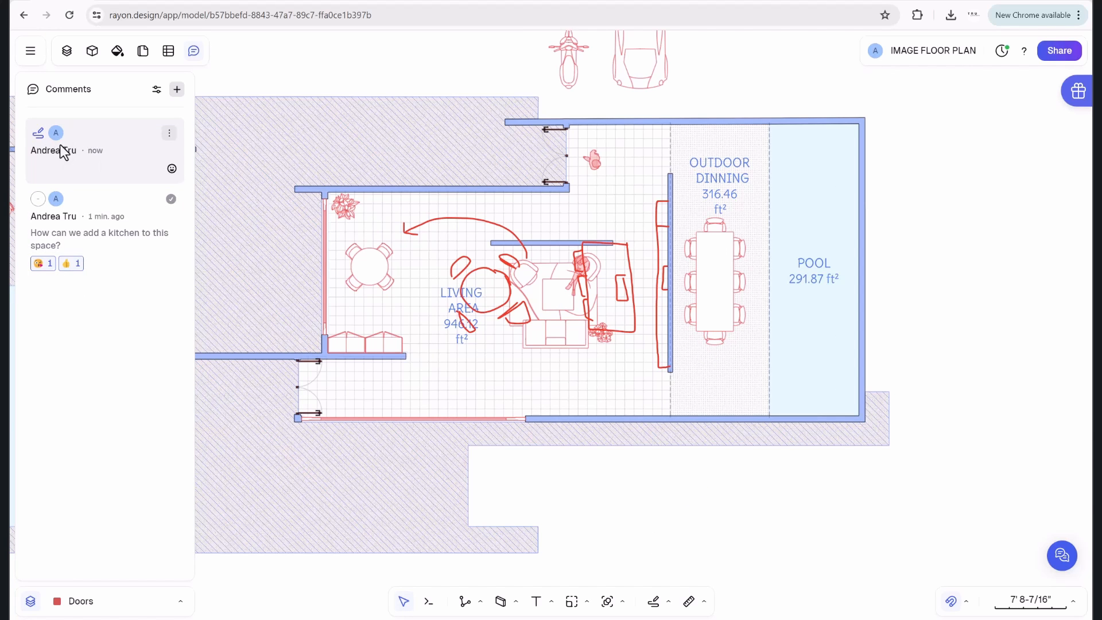
# Open the freehand annotation's comment thread and delete the annotation.
pyautogui.click(110, 159)
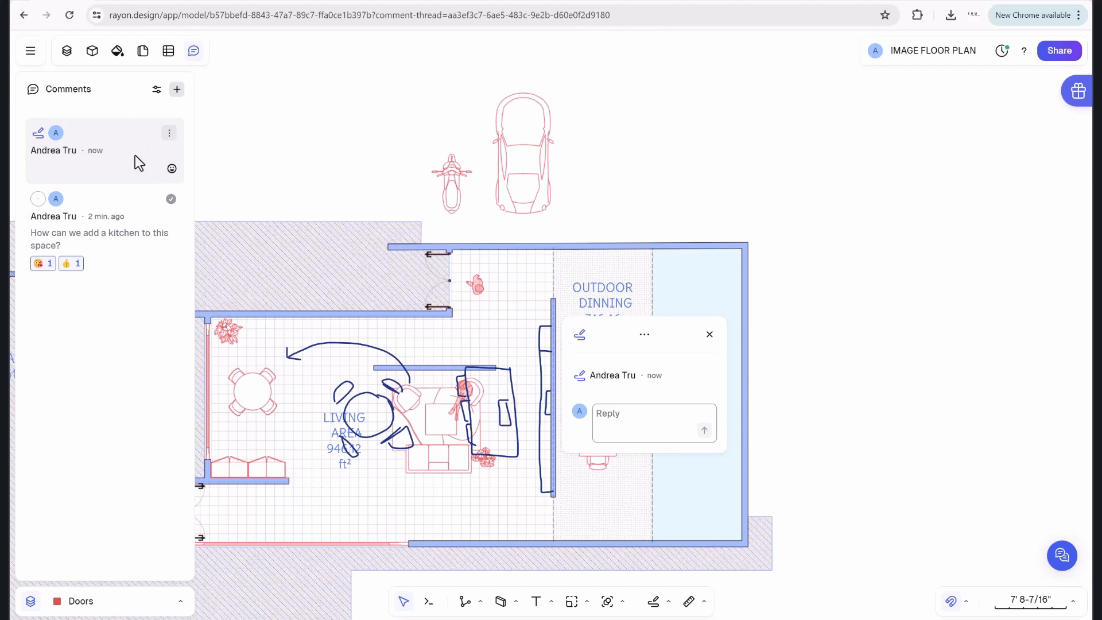
pyautogui.click(168, 133)
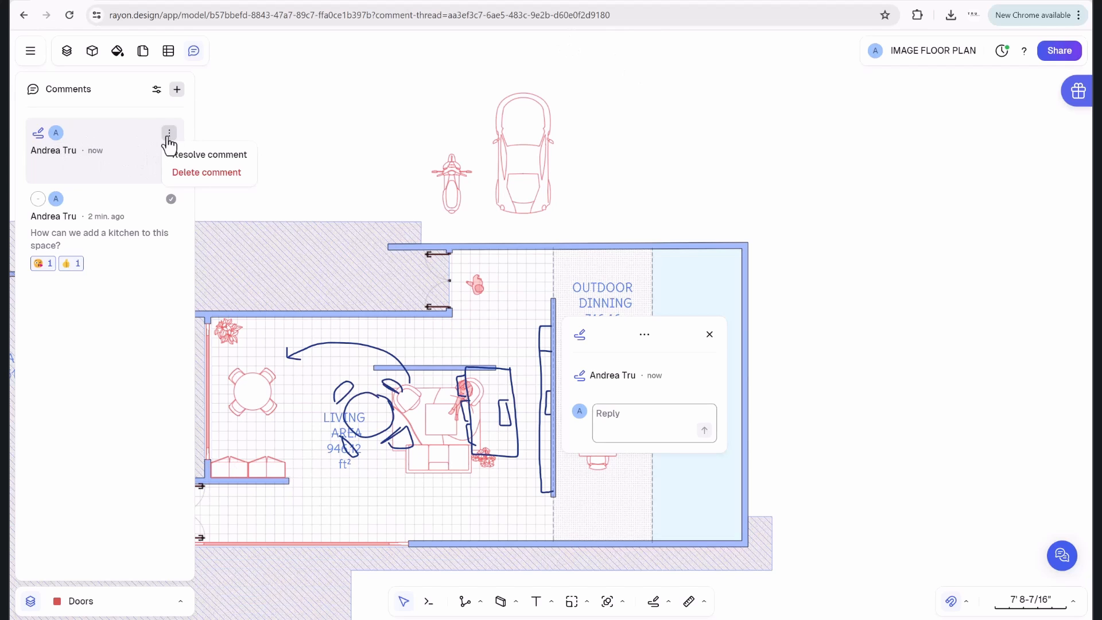
pyautogui.click(192, 174)
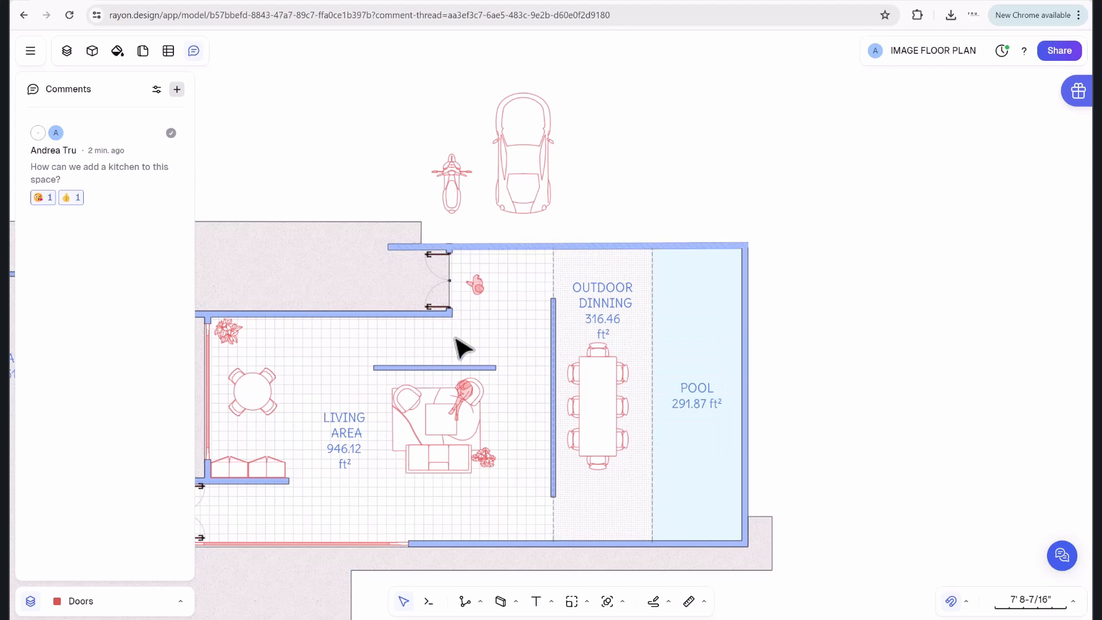
# Close the comments list and bring the whole floor plan into view.
pyautogui.scroll(-5, 406, 389)
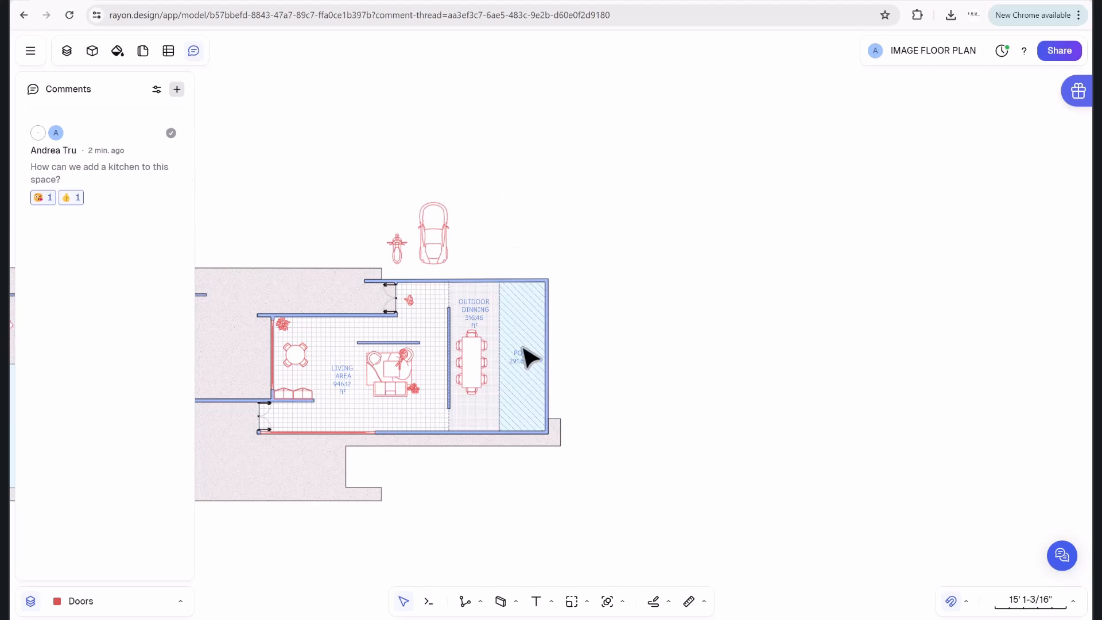
pyautogui.scroll(3, 363, 402)
pyautogui.moveTo(376, 169); pyautogui.dragTo(504, 135, button='middle')
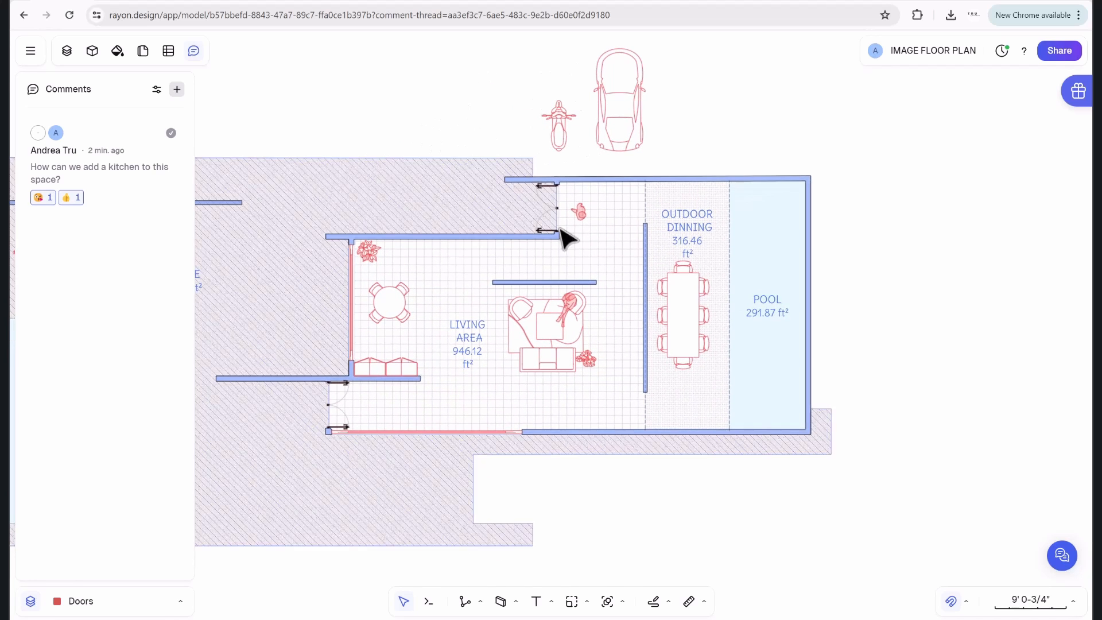
pyautogui.scroll(-4, 551, 219)
pyautogui.click(193, 51)
pyautogui.moveTo(385, 166); pyautogui.dragTo(442, 173, button='middle')
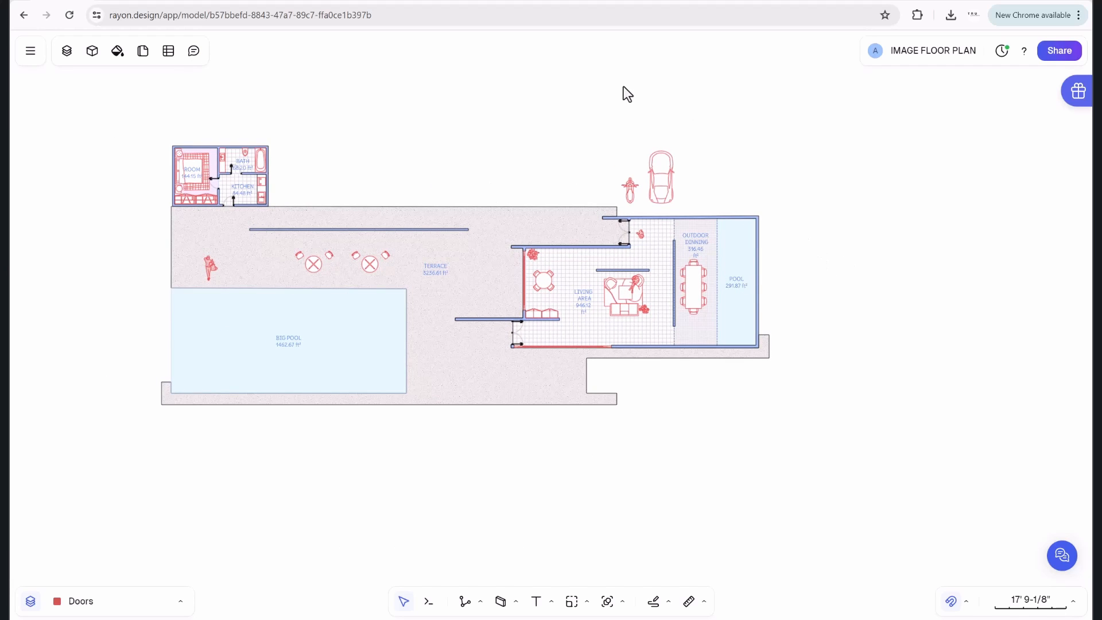